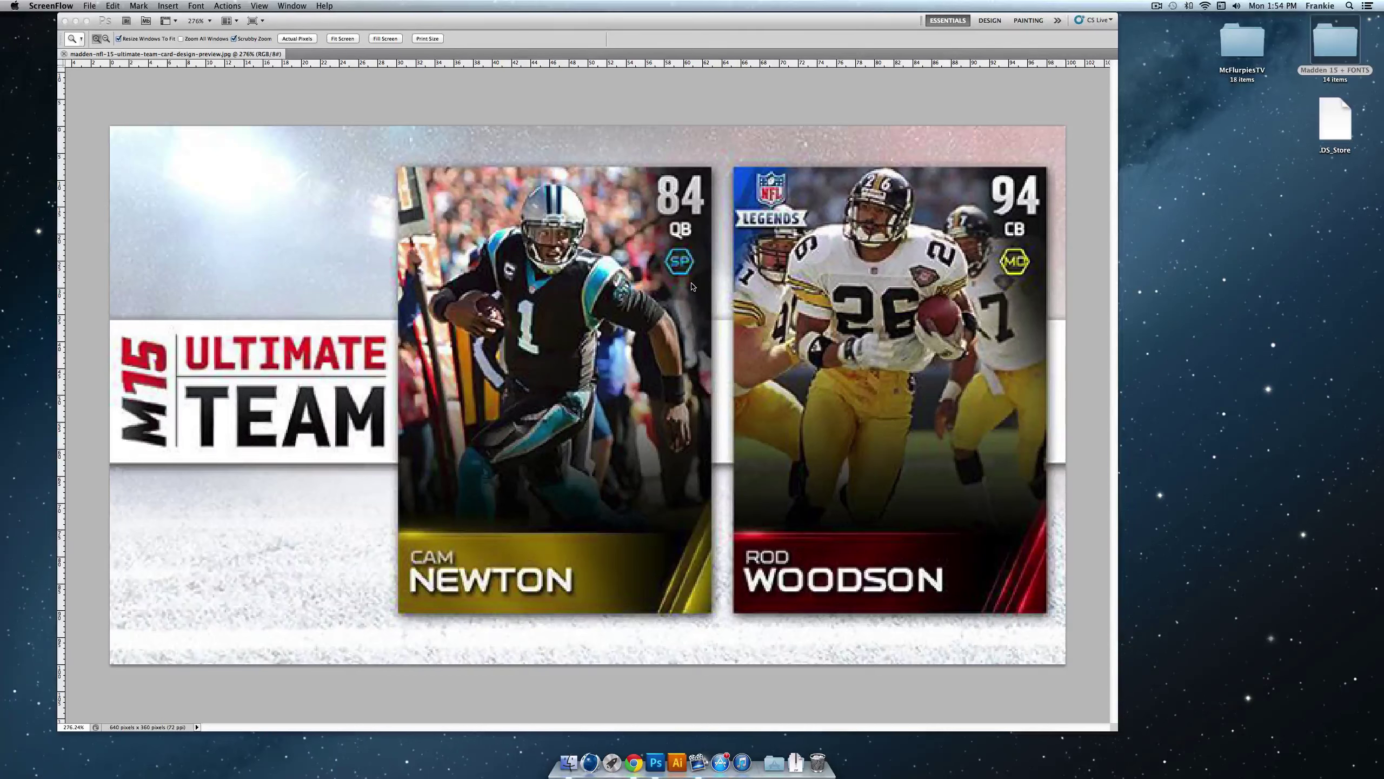
Step: Select the Rod Woodson card with the Rectangular Marquee tool, copy it to its own layer and check both layers' visibility
{"action": "left_click", "coordinate": [692, 286]}
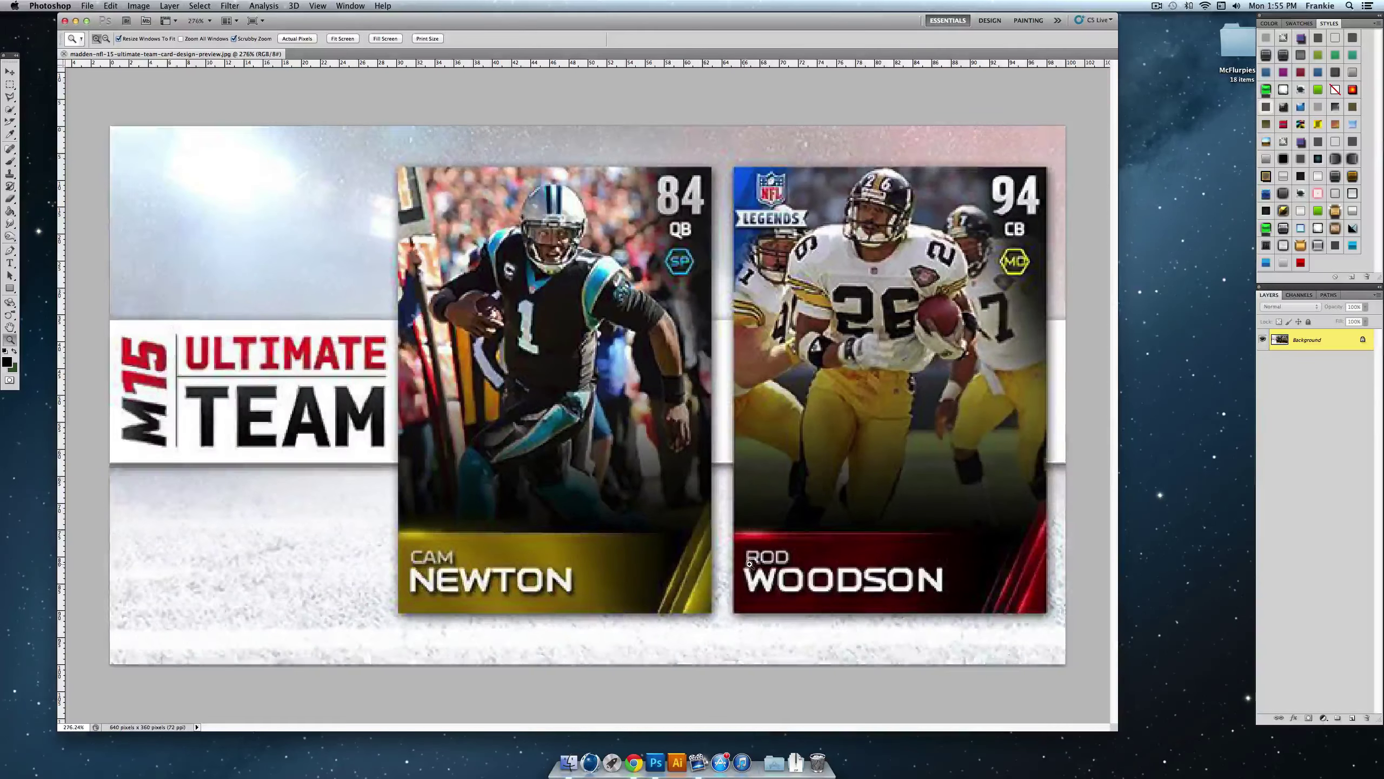
{"action": "left_click_drag", "start_coordinate": [750, 563], "coordinate": [605, 488]}
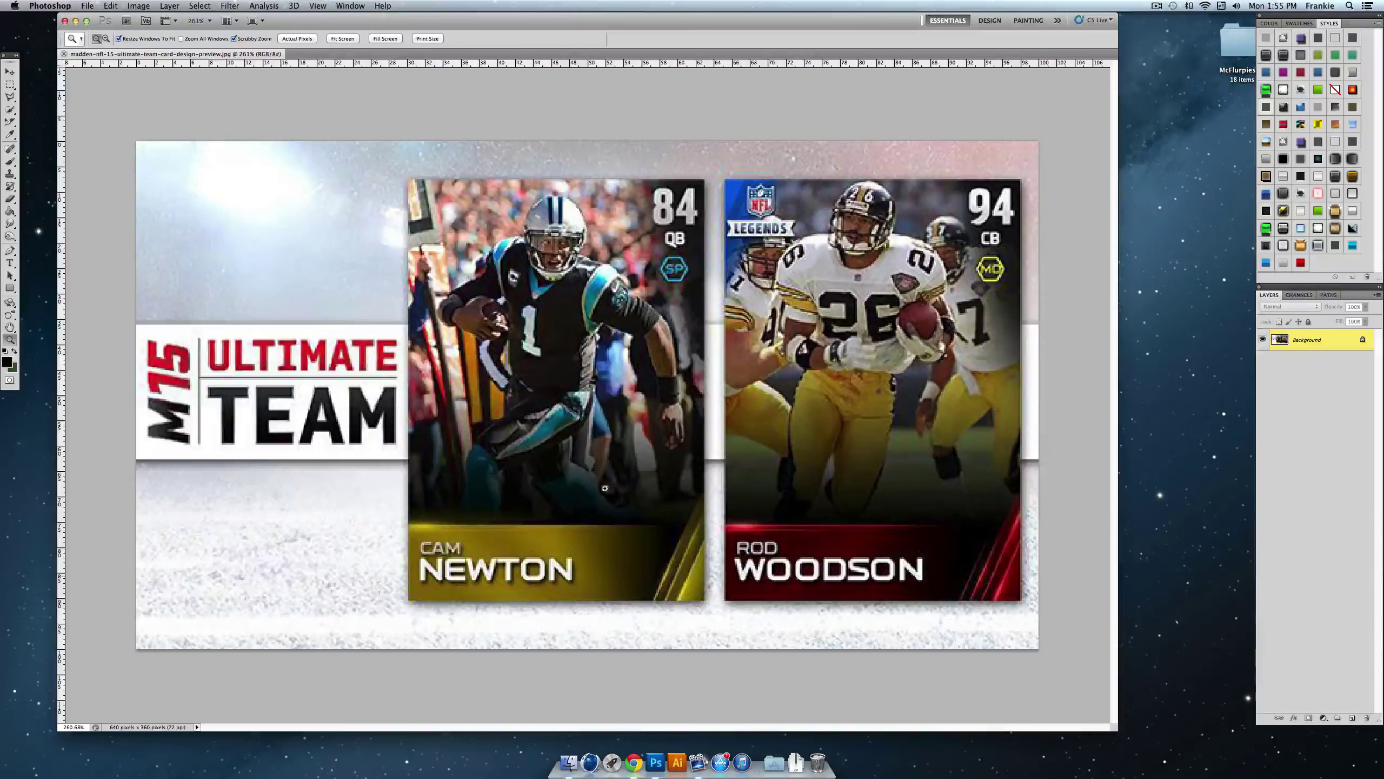
{"action": "left_click", "coordinate": [10, 85]}
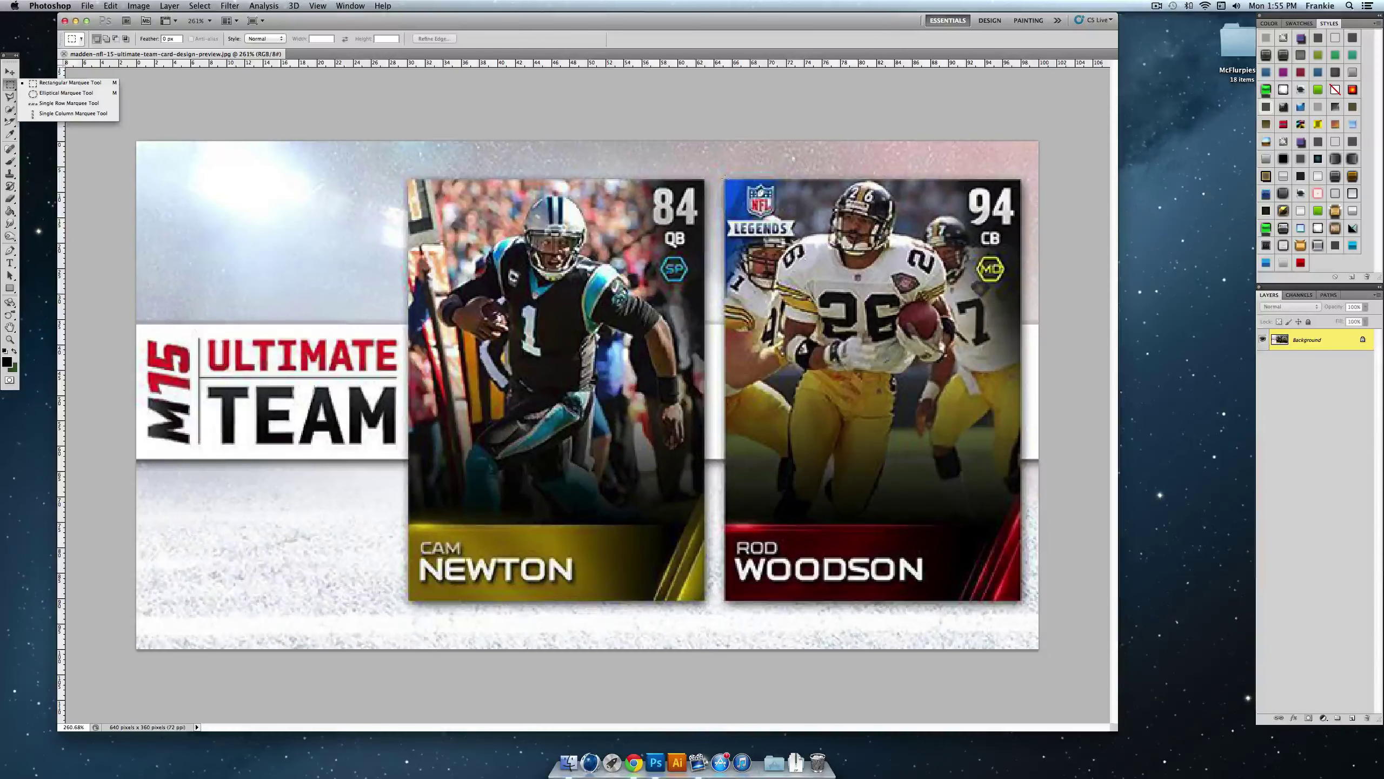
{"action": "left_click", "coordinate": [723, 177]}
{"action": "left_click_drag", "start_coordinate": [964, 448], "coordinate": [1021, 602]}
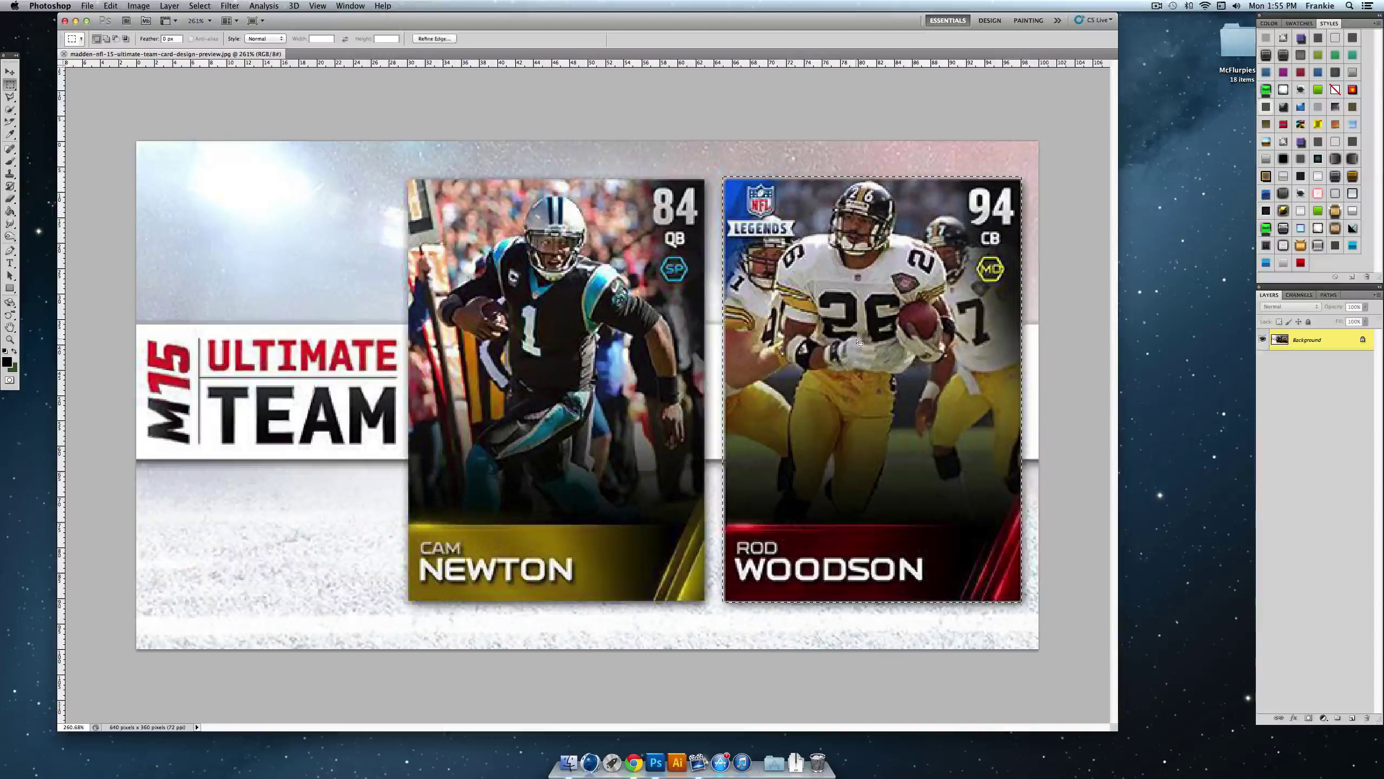
{"action": "right_click", "coordinate": [864, 230]}
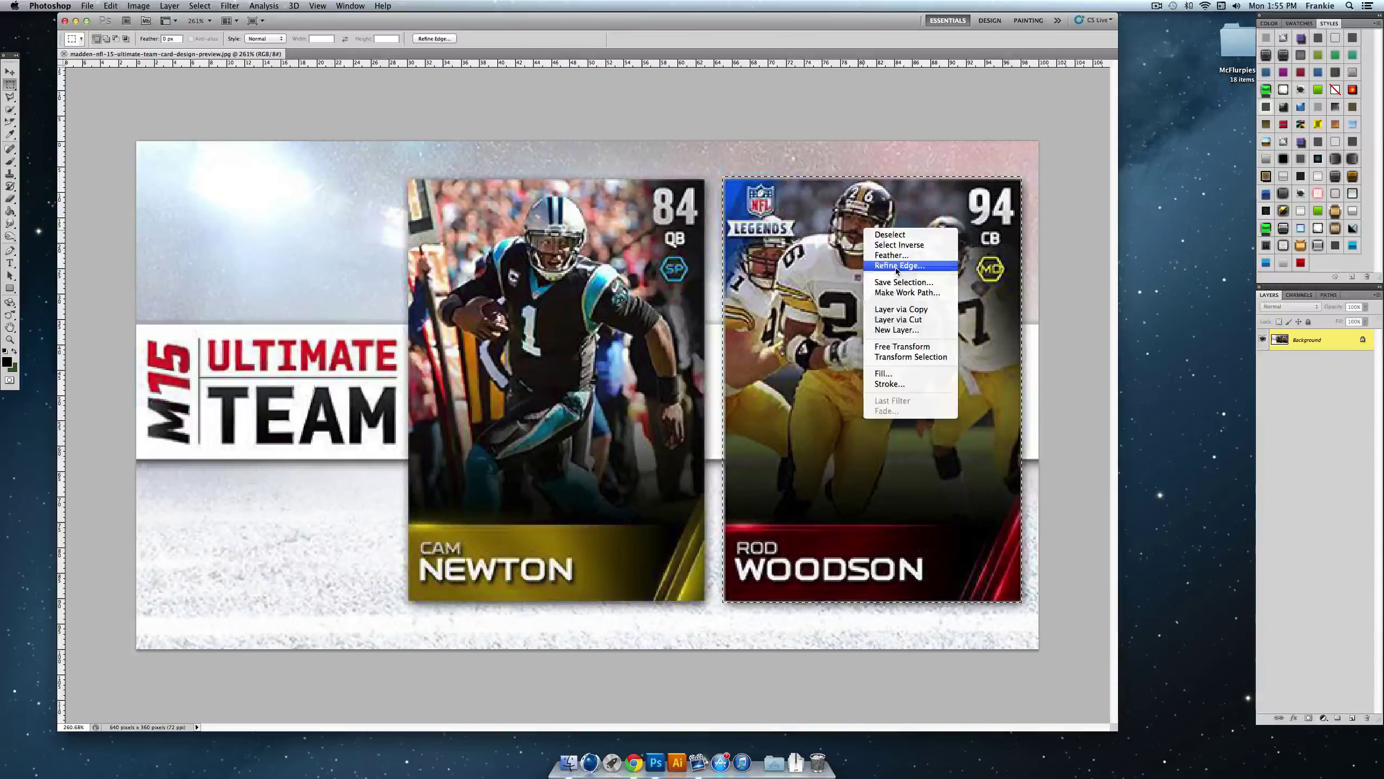
{"action": "left_click", "coordinate": [929, 312]}
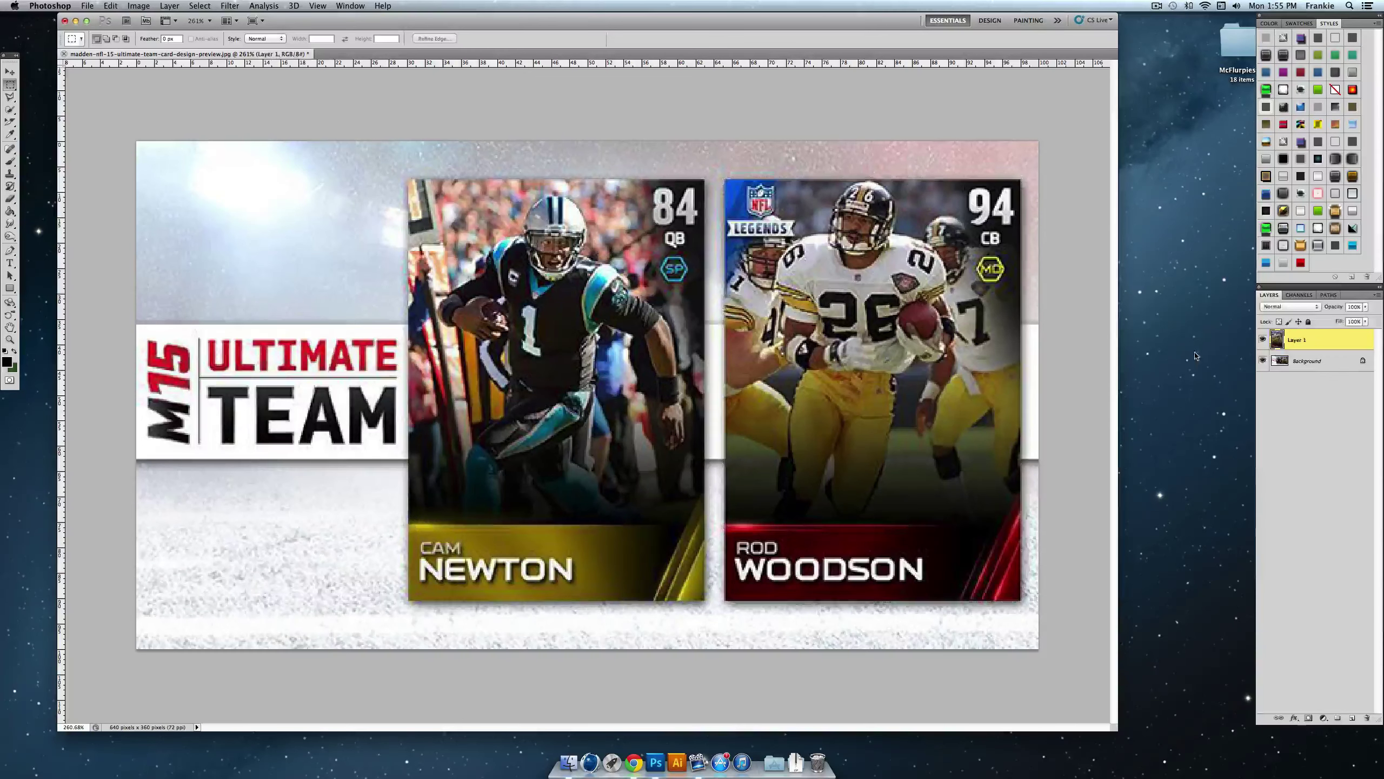
{"action": "left_click", "coordinate": [1262, 339]}
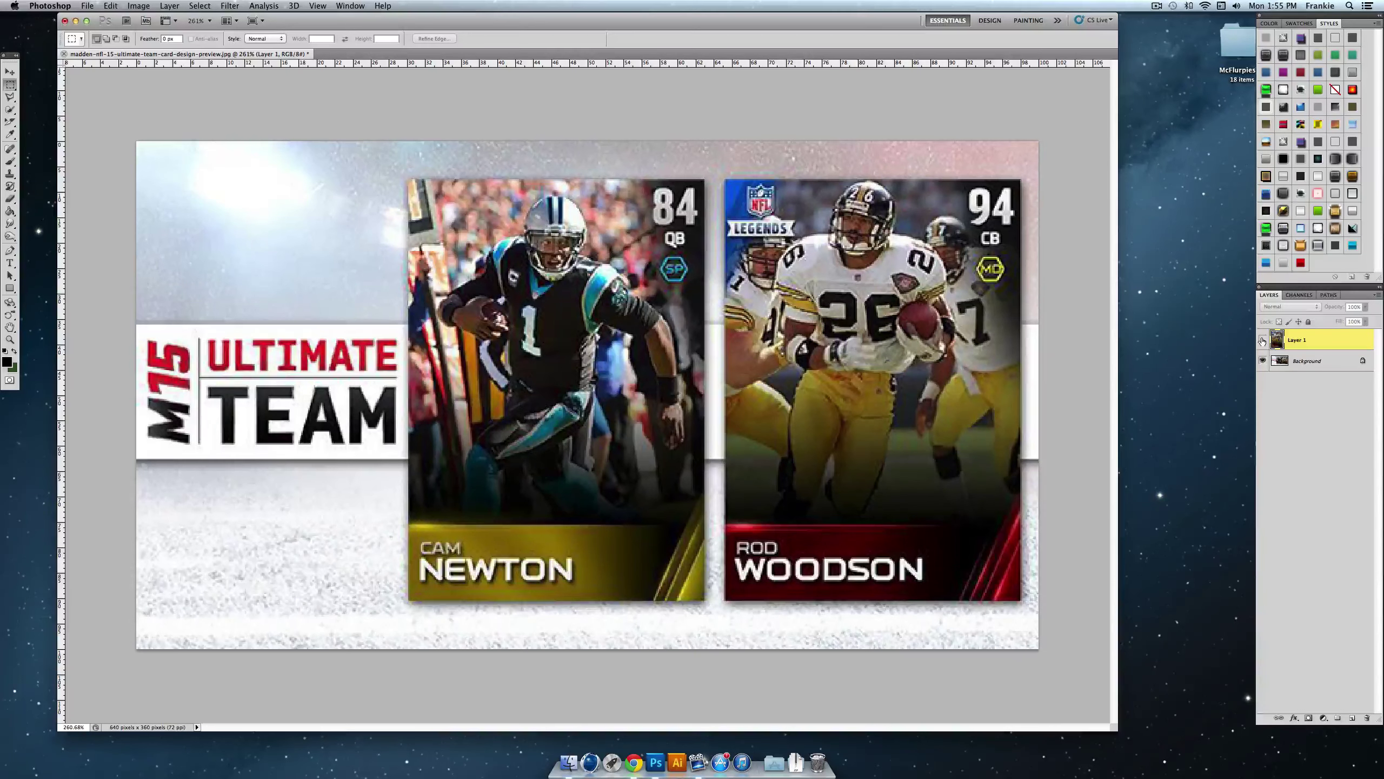
{"action": "left_click", "coordinate": [1263, 340]}
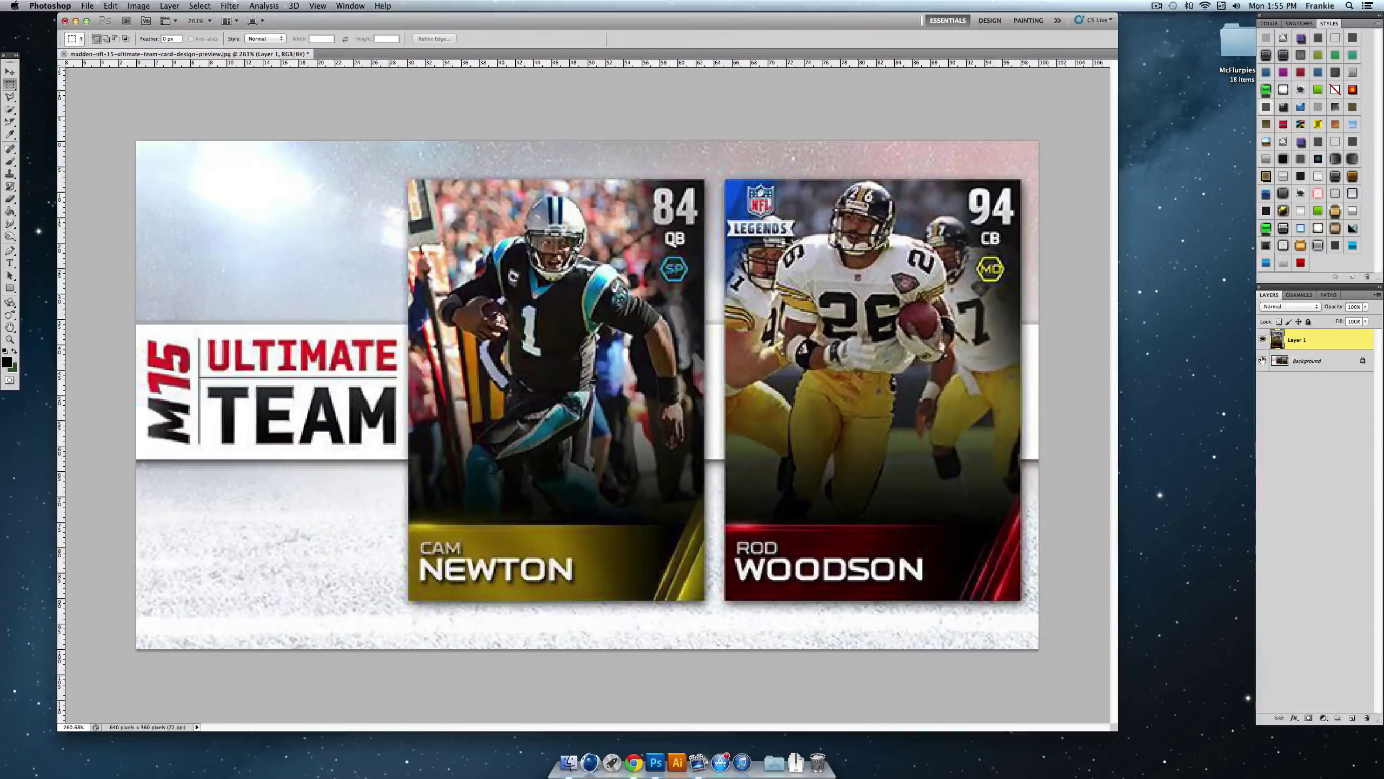
{"action": "left_click", "coordinate": [1263, 360]}
{"action": "left_click", "coordinate": [1263, 361]}
Step: Create a new 1000 x 1000 pixel document at 72 pixels/inch in RGB Color with a white background
{"action": "left_click", "coordinate": [105, 11]}
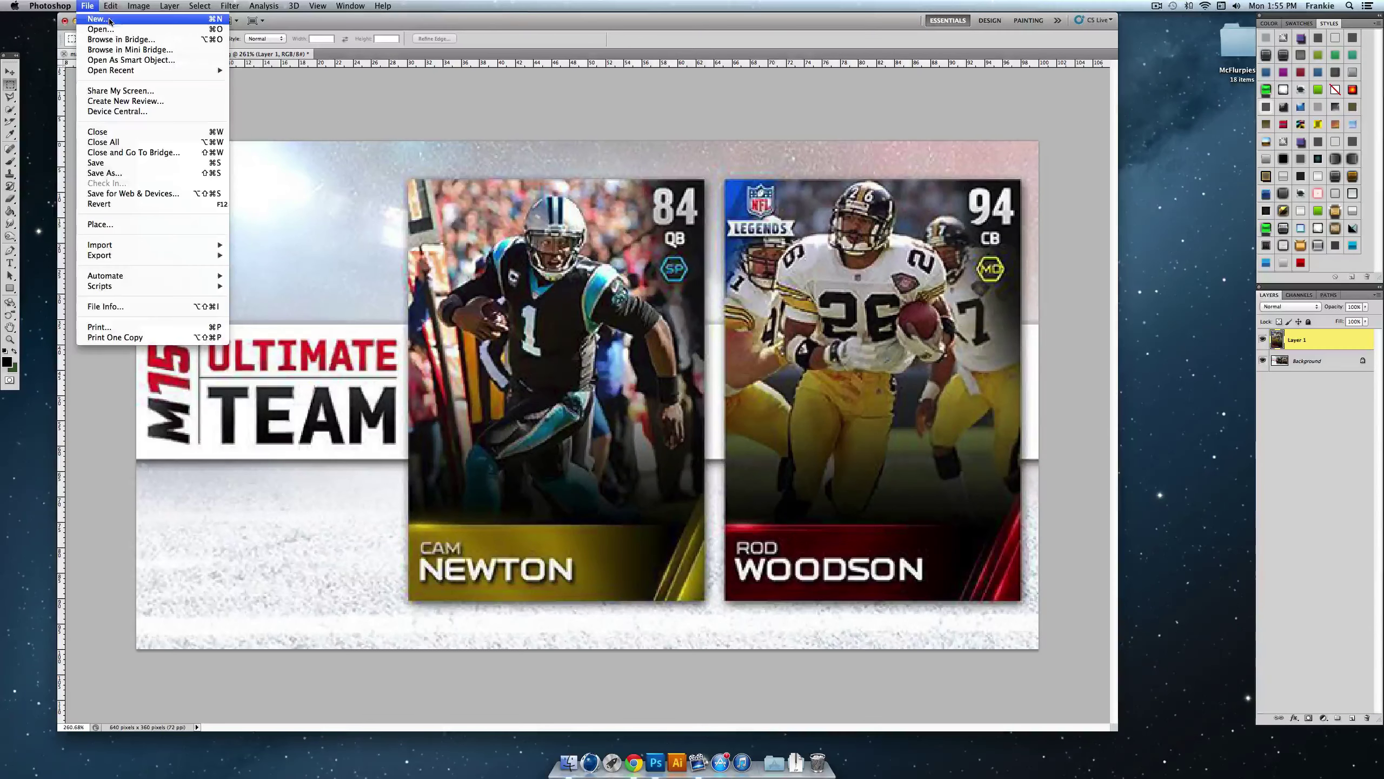
{"action": "left_click", "coordinate": [106, 10]}
{"action": "key", "text": "super+n"}
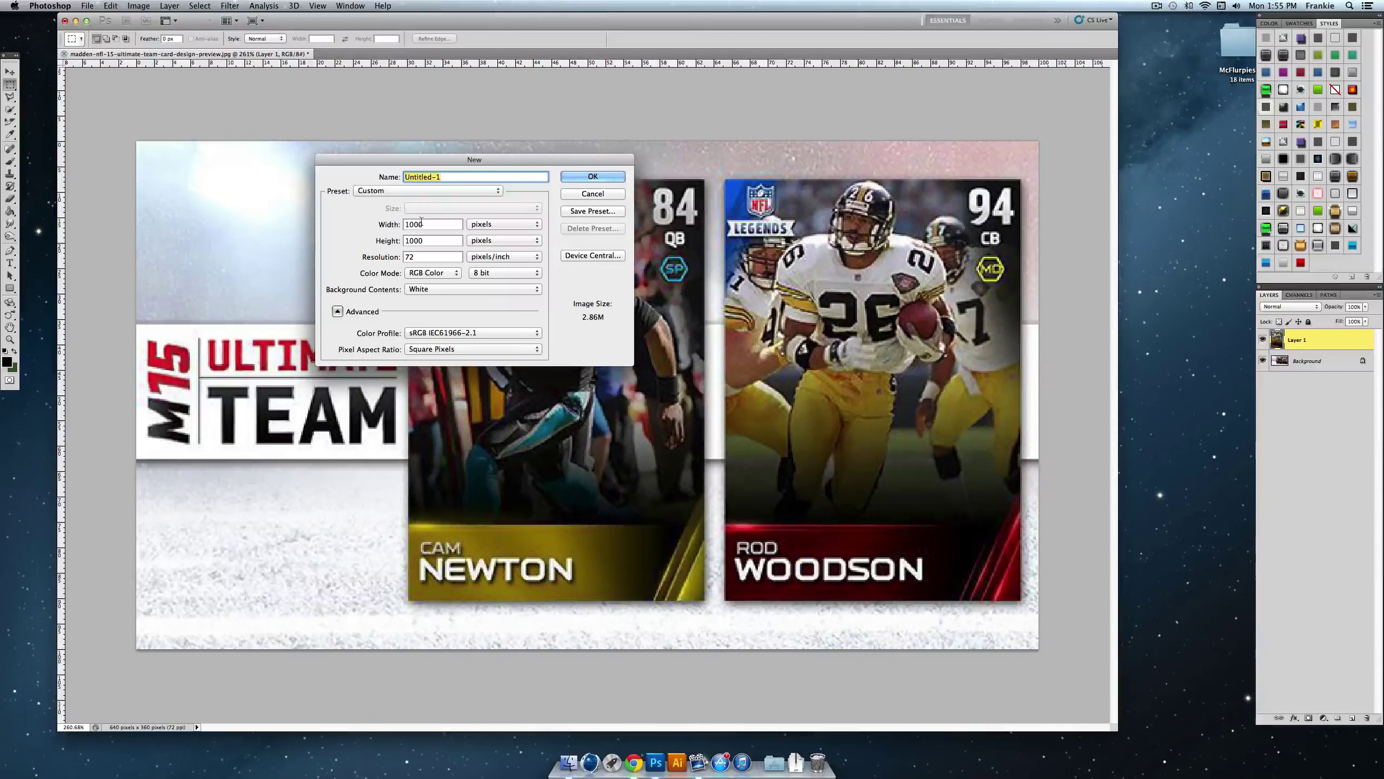
{"action": "left_click", "coordinate": [594, 177]}
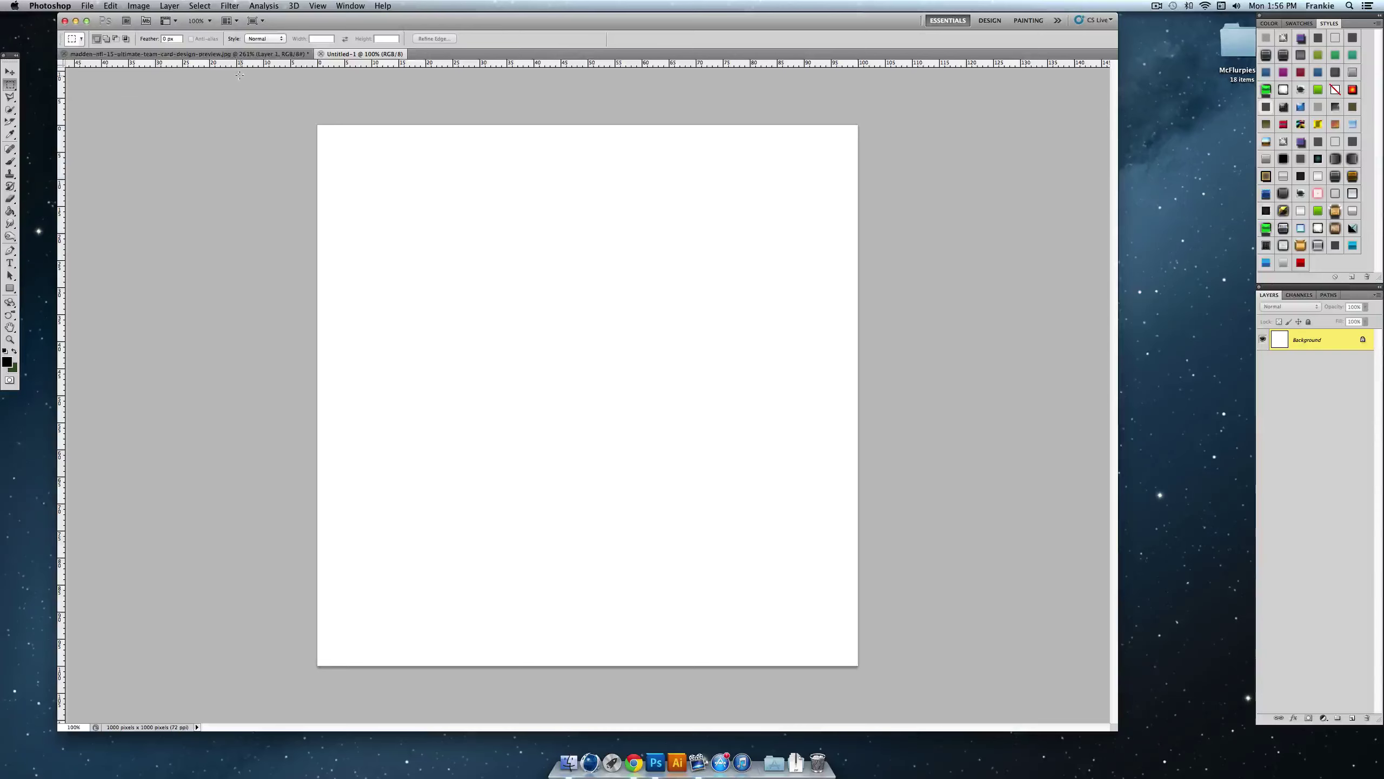
Step: Bring the copied Rod Woodson card layer from the preview image into the new blank document with the Move tool
{"action": "left_click", "coordinate": [142, 53]}
{"action": "left_click", "coordinate": [11, 71]}
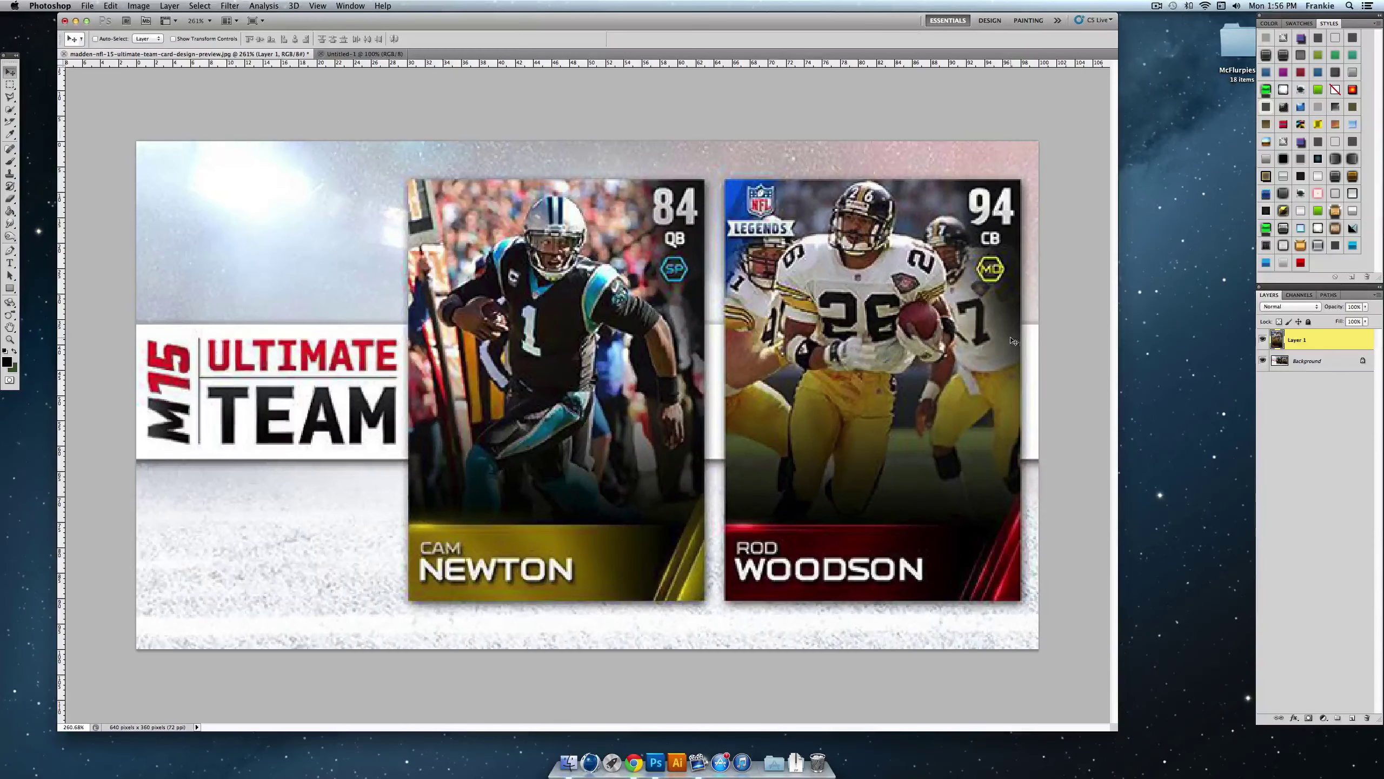
{"action": "left_click_drag", "start_coordinate": [1012, 340], "coordinate": [667, 483]}
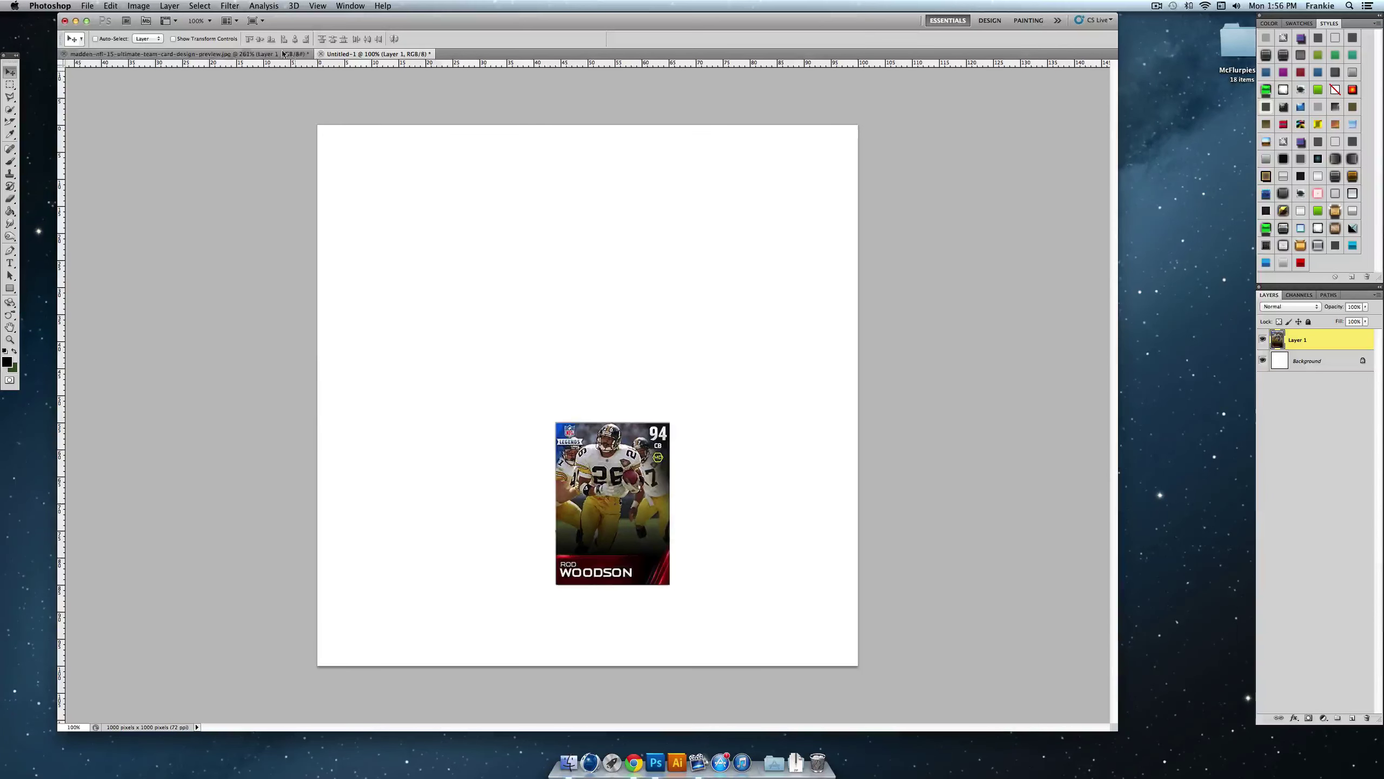
{"action": "left_click", "coordinate": [186, 54]}
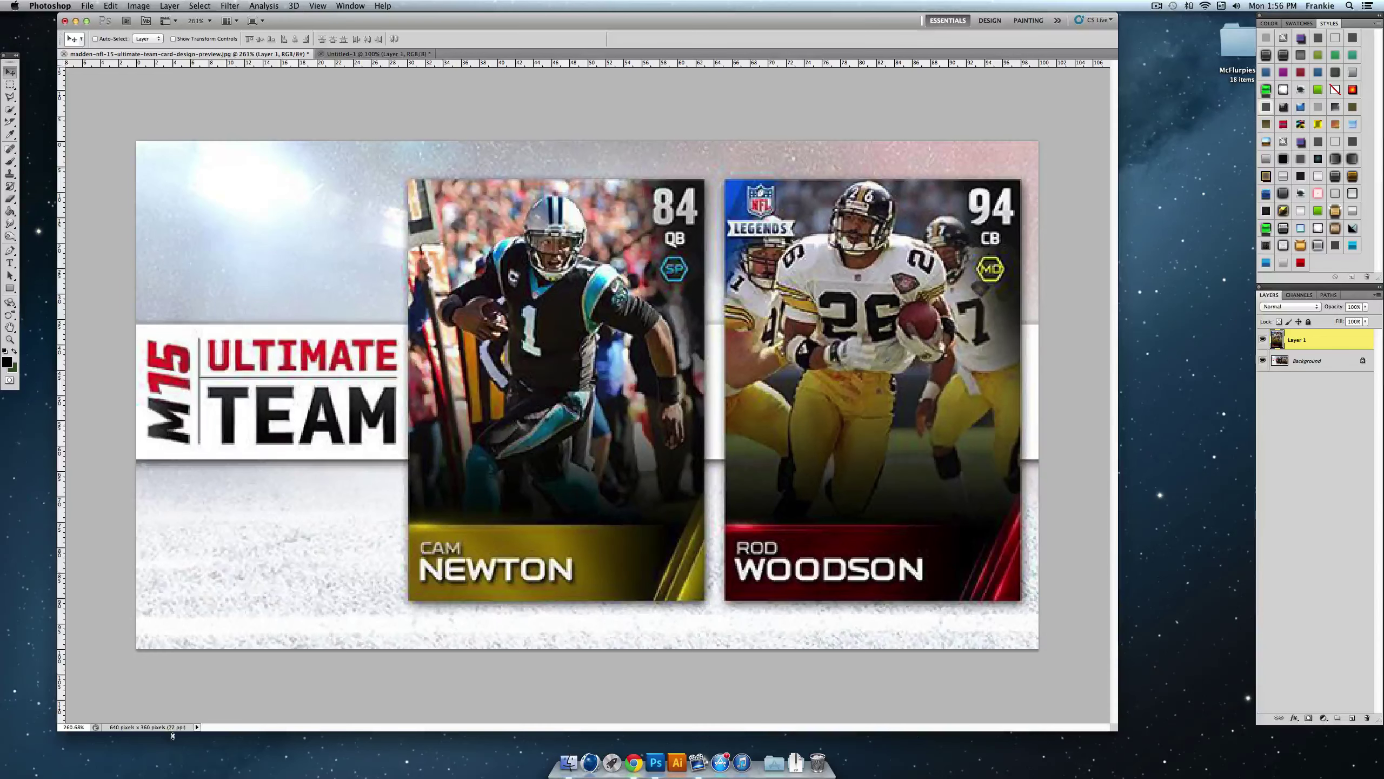
{"action": "left_click", "coordinate": [340, 54]}
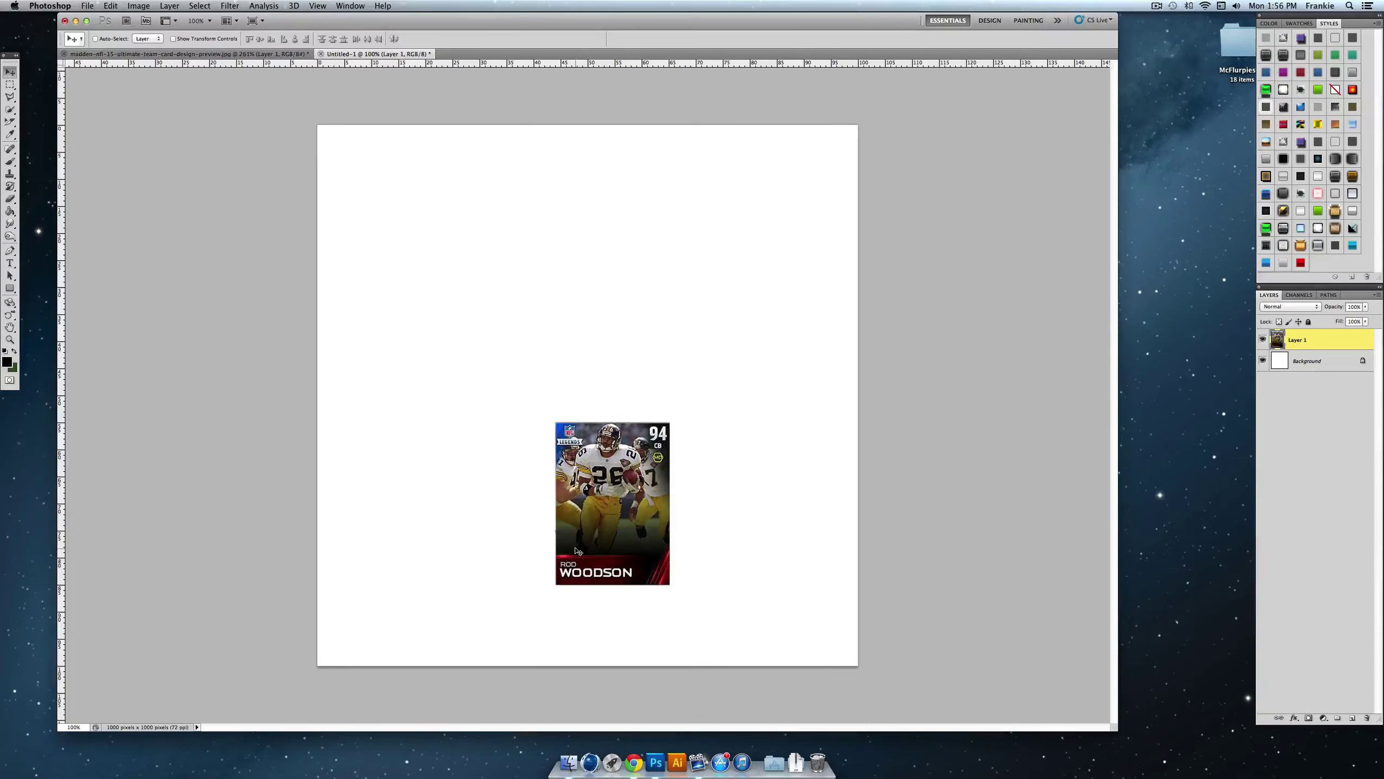
Step: Scale the card up proportionally to about 318% with Free Transform and position it near the middle of the canvas
{"action": "key", "text": "super+t"}
{"action": "left_click_drag", "start_coordinate": [554, 420], "coordinate": [351, 126]}
{"action": "left_click_drag", "start_coordinate": [539, 291], "coordinate": [633, 354]}
{"action": "left_click_drag", "start_coordinate": [439, 187], "coordinate": [488, 188]}
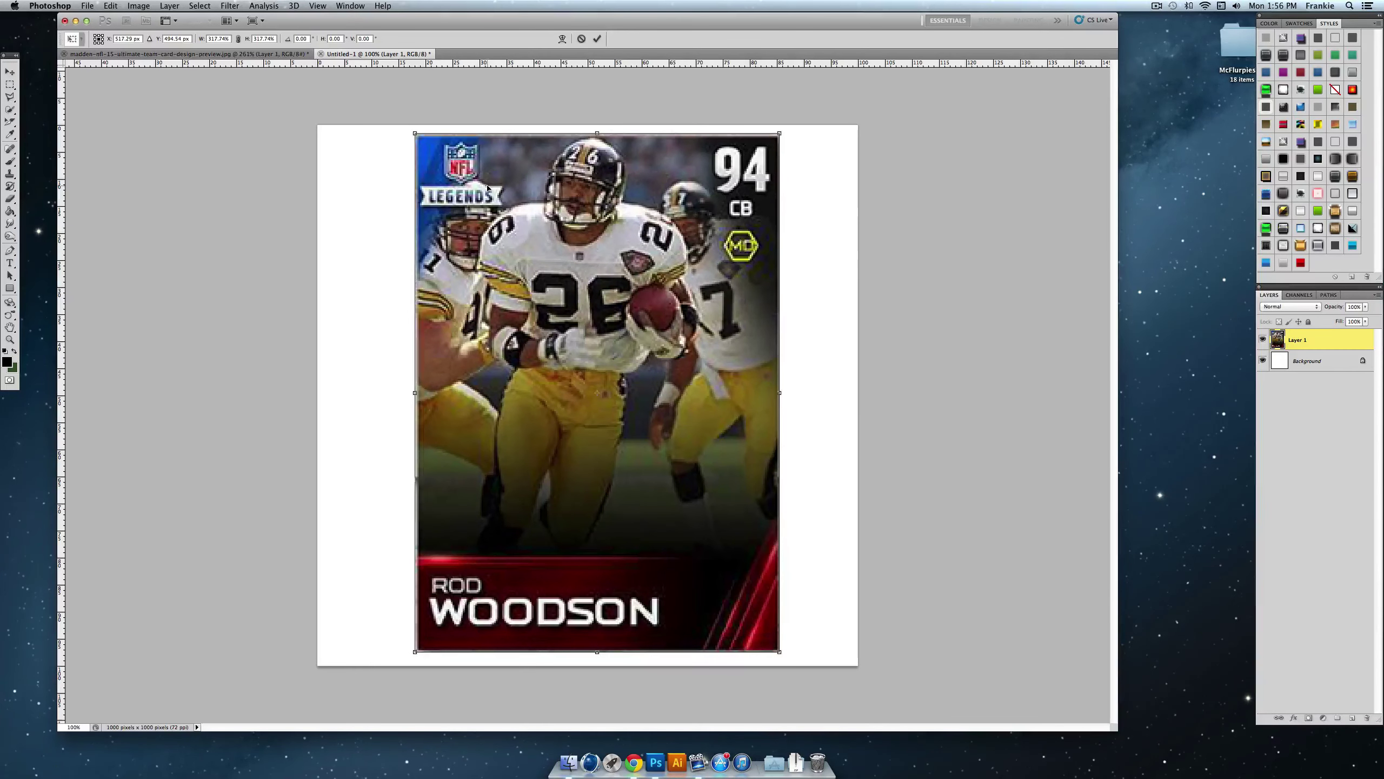
{"action": "left_click", "coordinate": [598, 38]}
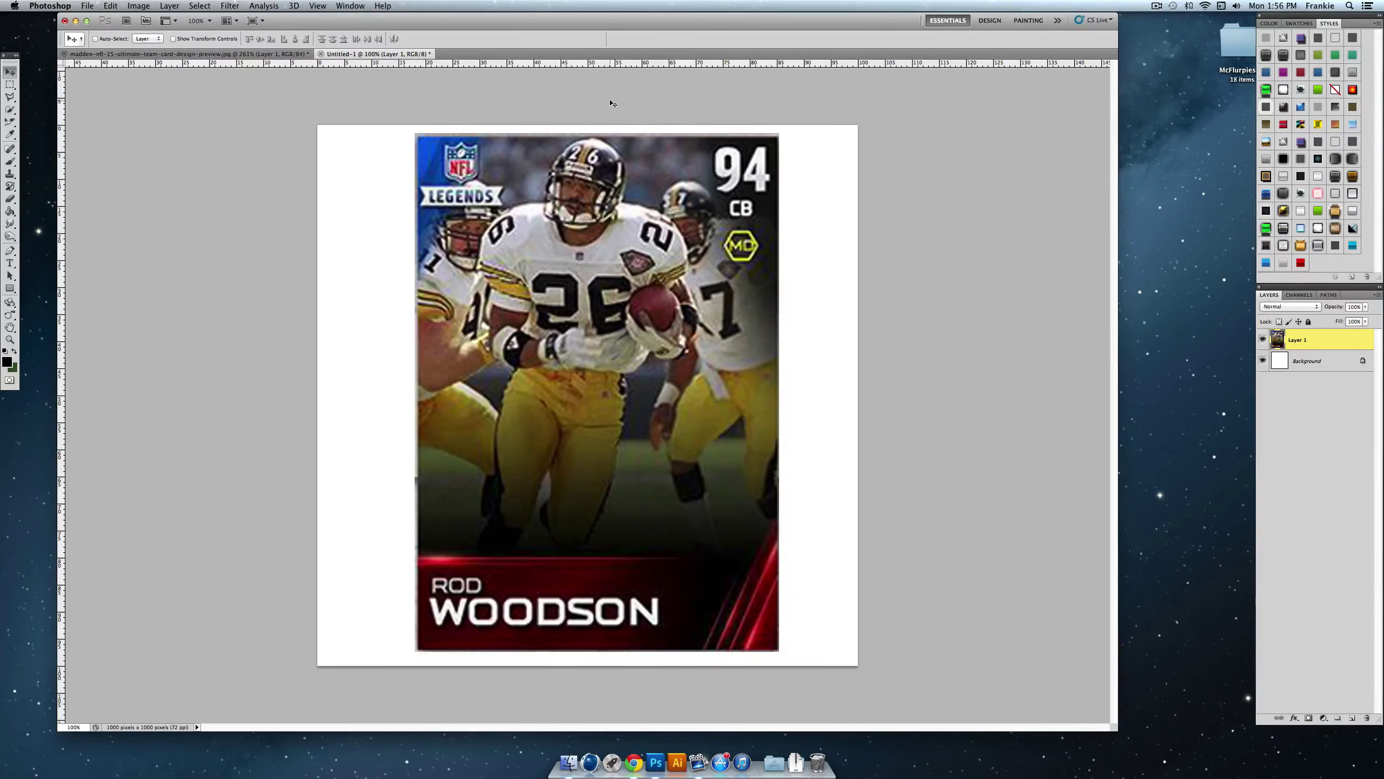
Step: Examine the card's upper details up close: the rating, position, hexagonal badge and NFL Legends logo
{"action": "left_click", "coordinate": [10, 339]}
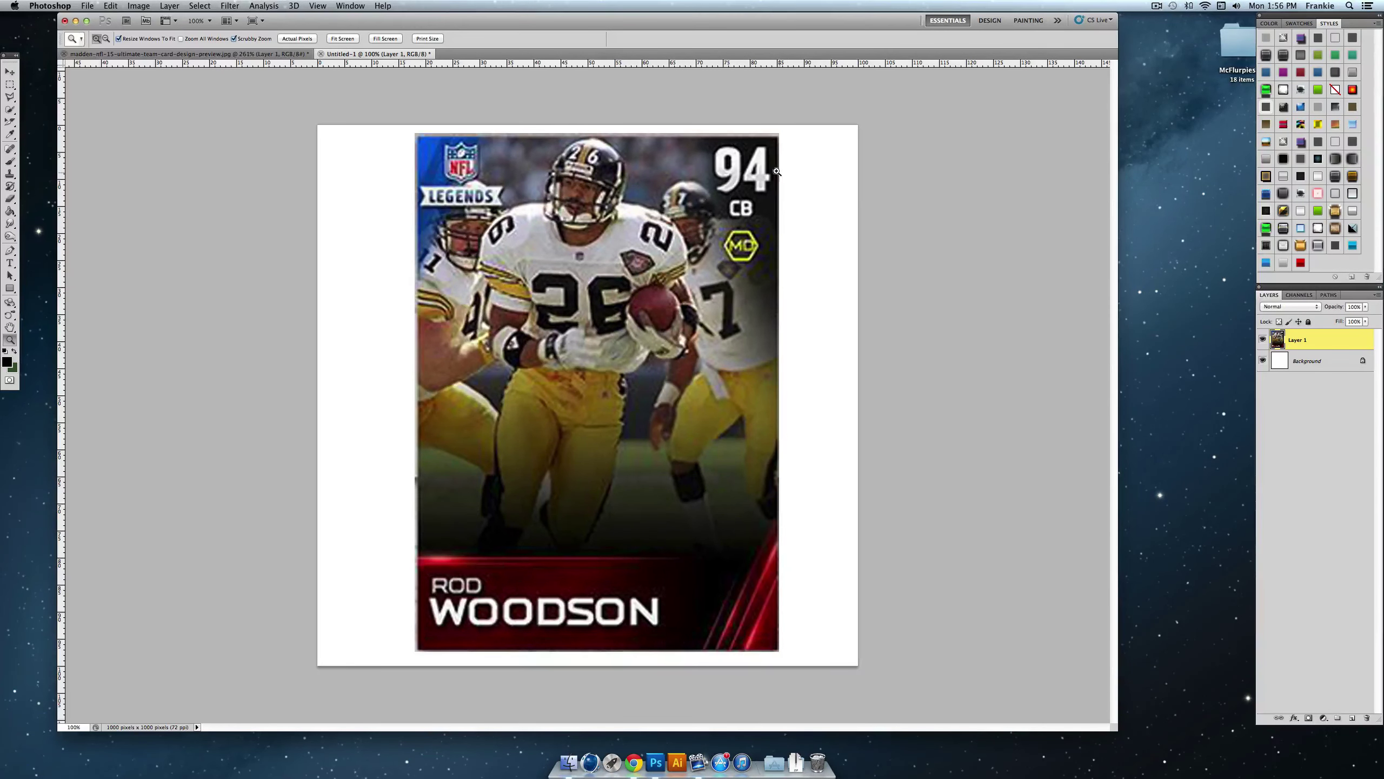
{"action": "left_click_drag", "start_coordinate": [759, 169], "coordinate": [811, 248]}
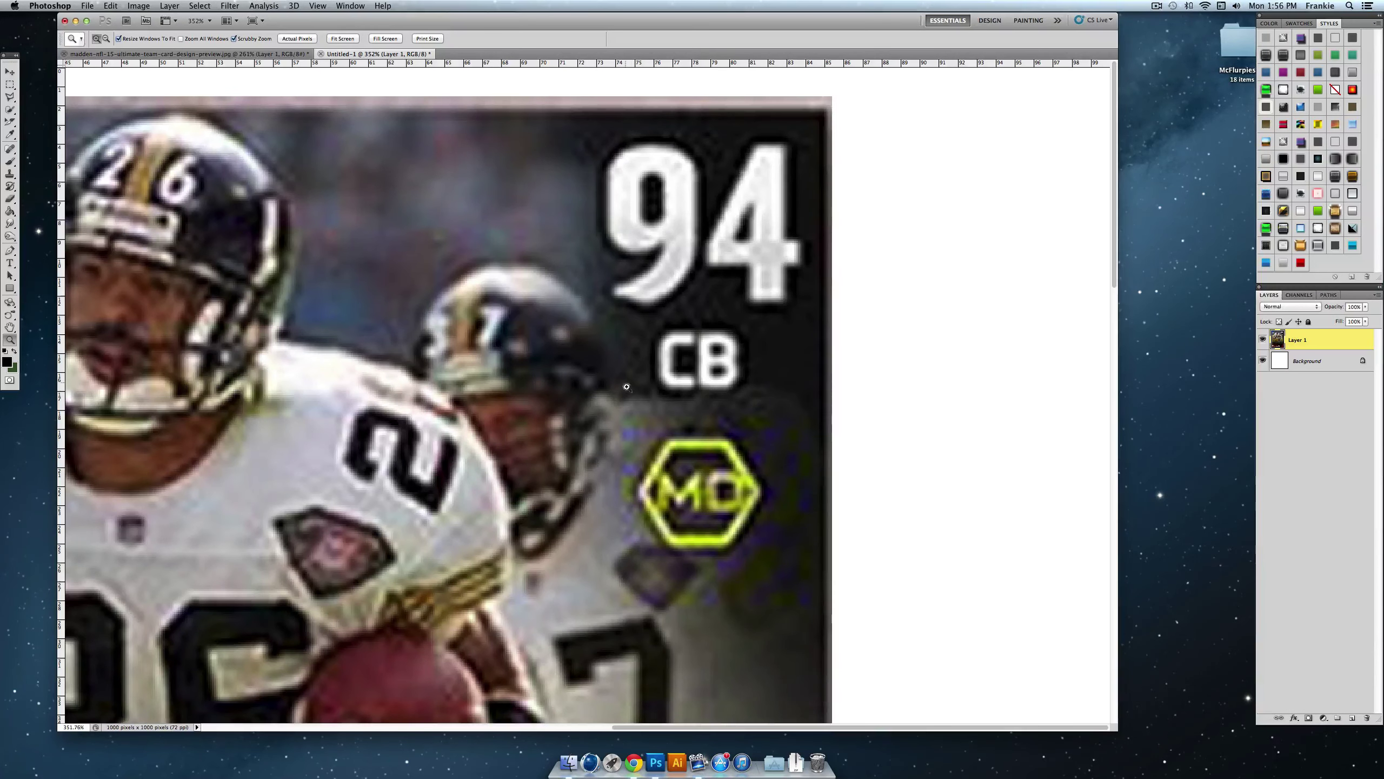
{"action": "scroll", "coordinate": [719, 406], "scroll_direction": "down", "scroll_amount": 2}
{"action": "left_click_drag", "start_coordinate": [718, 407], "coordinate": [623, 319]}
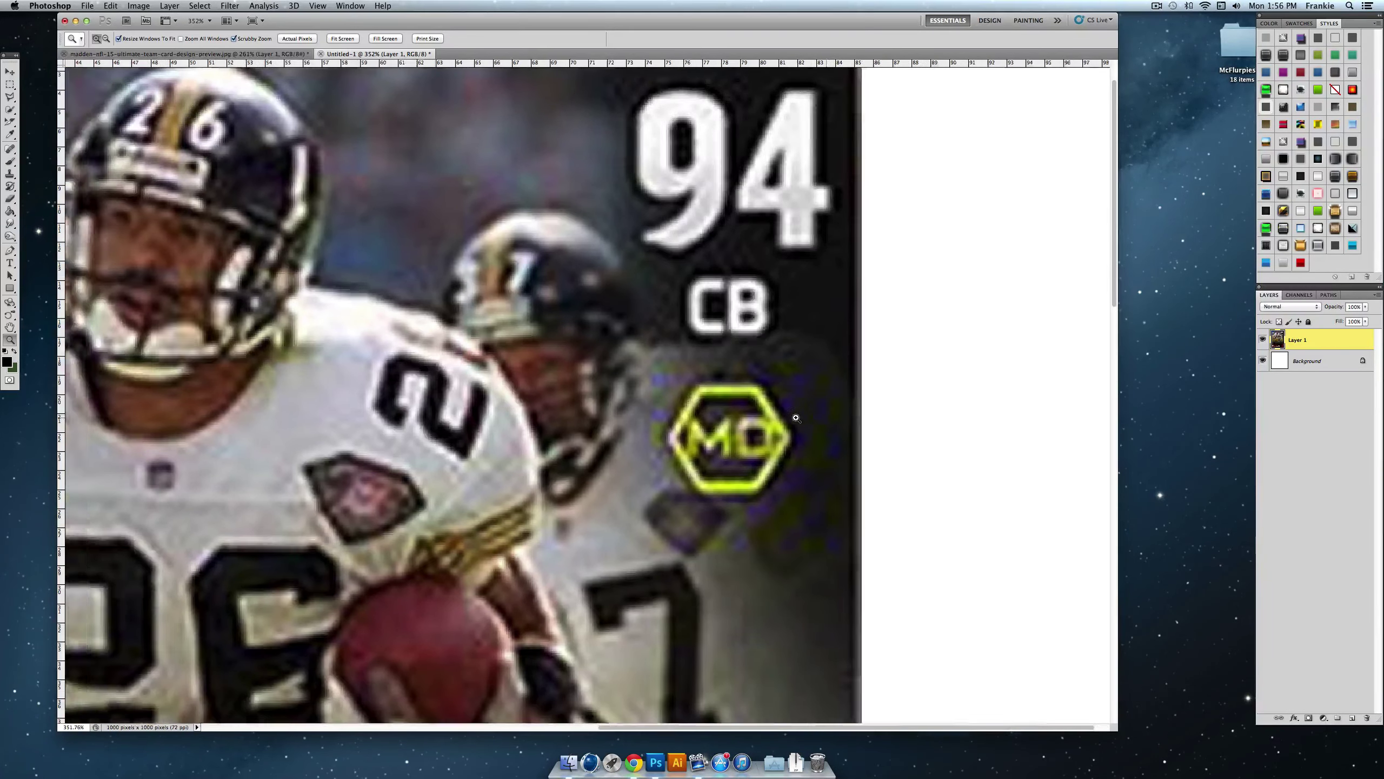
{"action": "scroll", "coordinate": [697, 349], "scroll_direction": "left", "scroll_amount": 5}
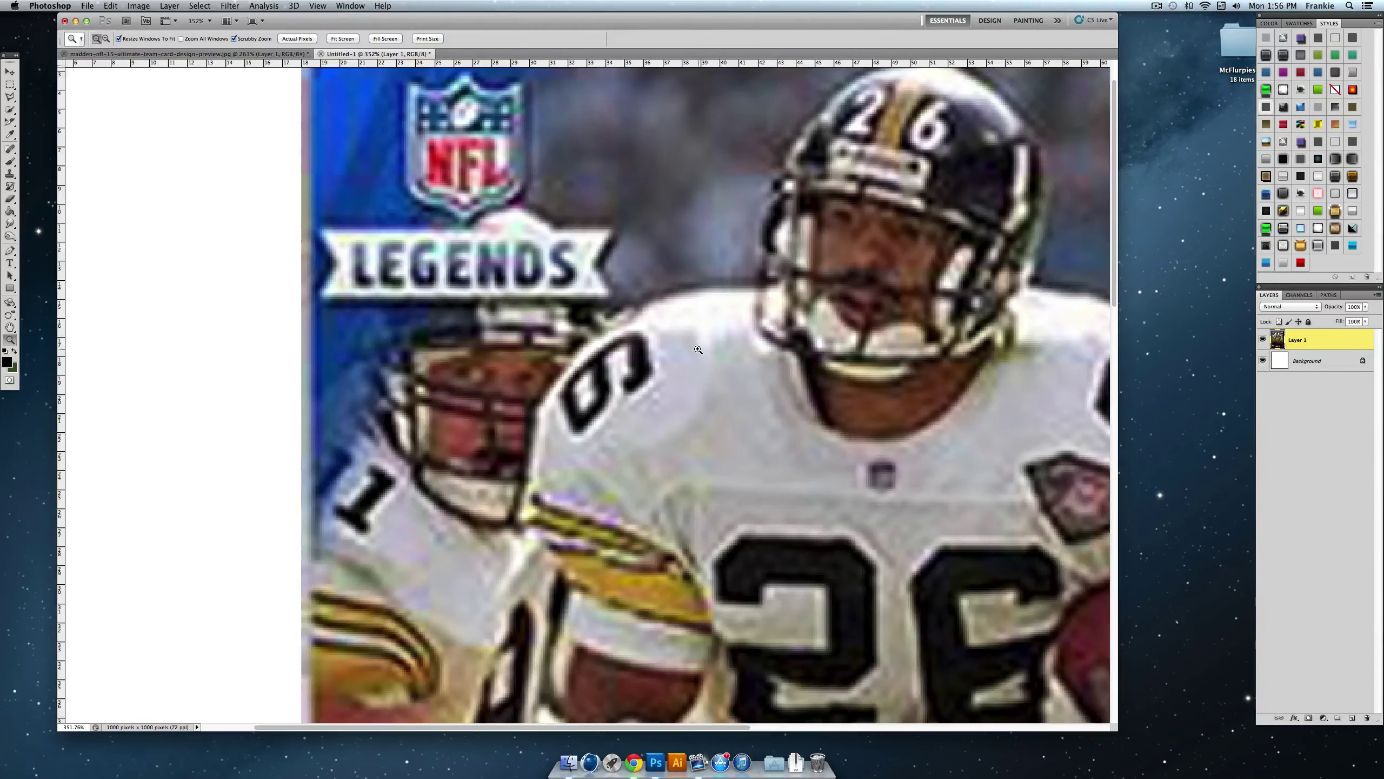
{"action": "scroll", "coordinate": [698, 348], "scroll_direction": "up", "scroll_amount": 2}
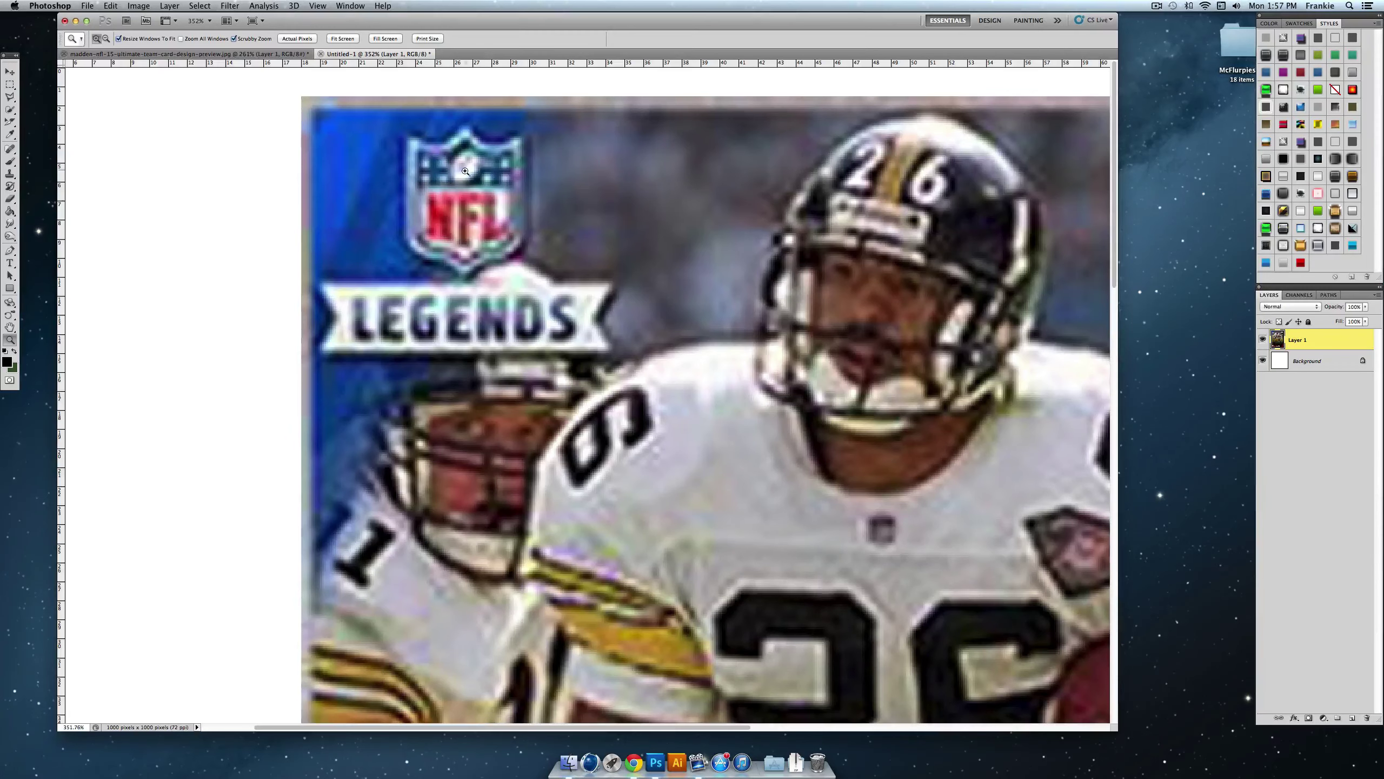
{"action": "scroll", "coordinate": [392, 310], "scroll_direction": "right", "scroll_amount": 15}
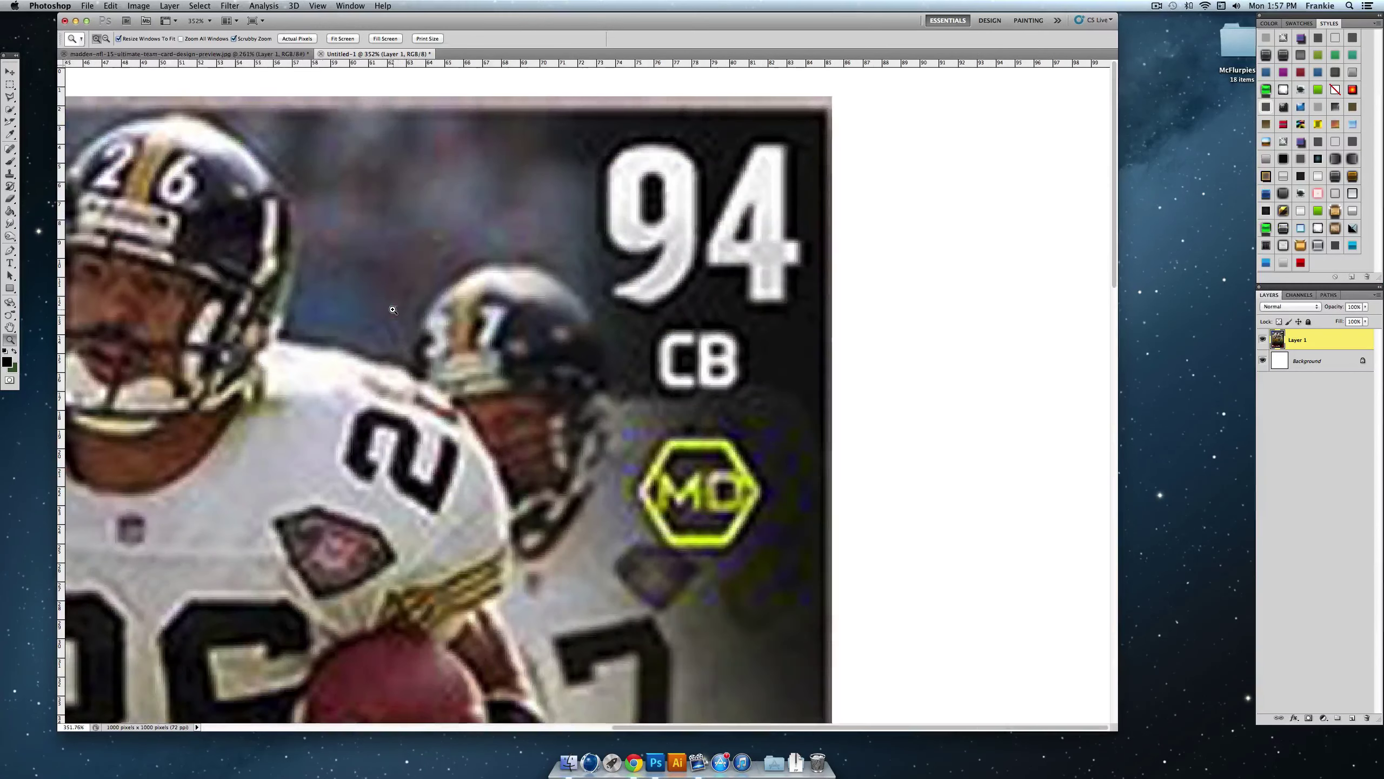
{"action": "scroll", "coordinate": [753, 213], "scroll_direction": "down", "scroll_amount": 5}
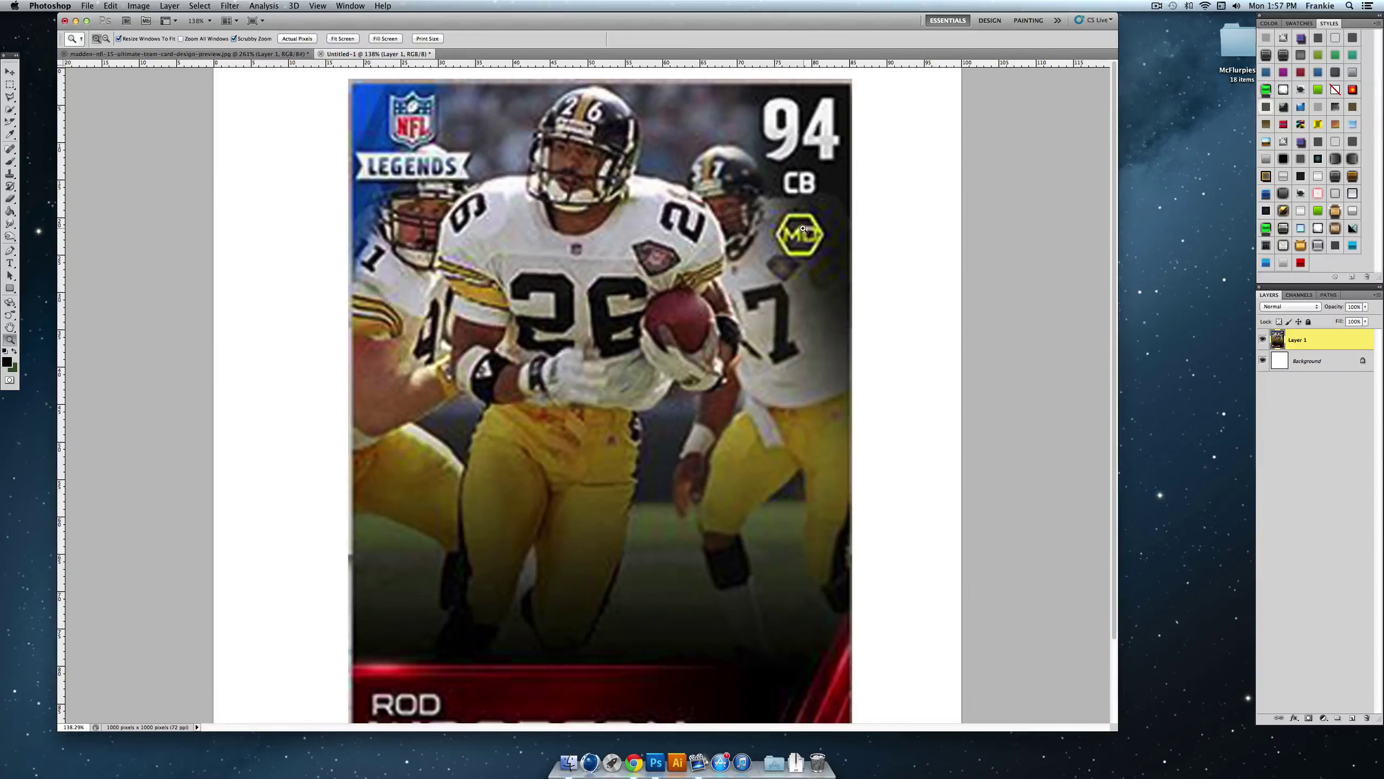
Step: Examine the red name banner and diagonal stripes at the card's lower edge and compare them with the original preview image
{"action": "scroll", "coordinate": [803, 228], "scroll_direction": "down", "scroll_amount": 3}
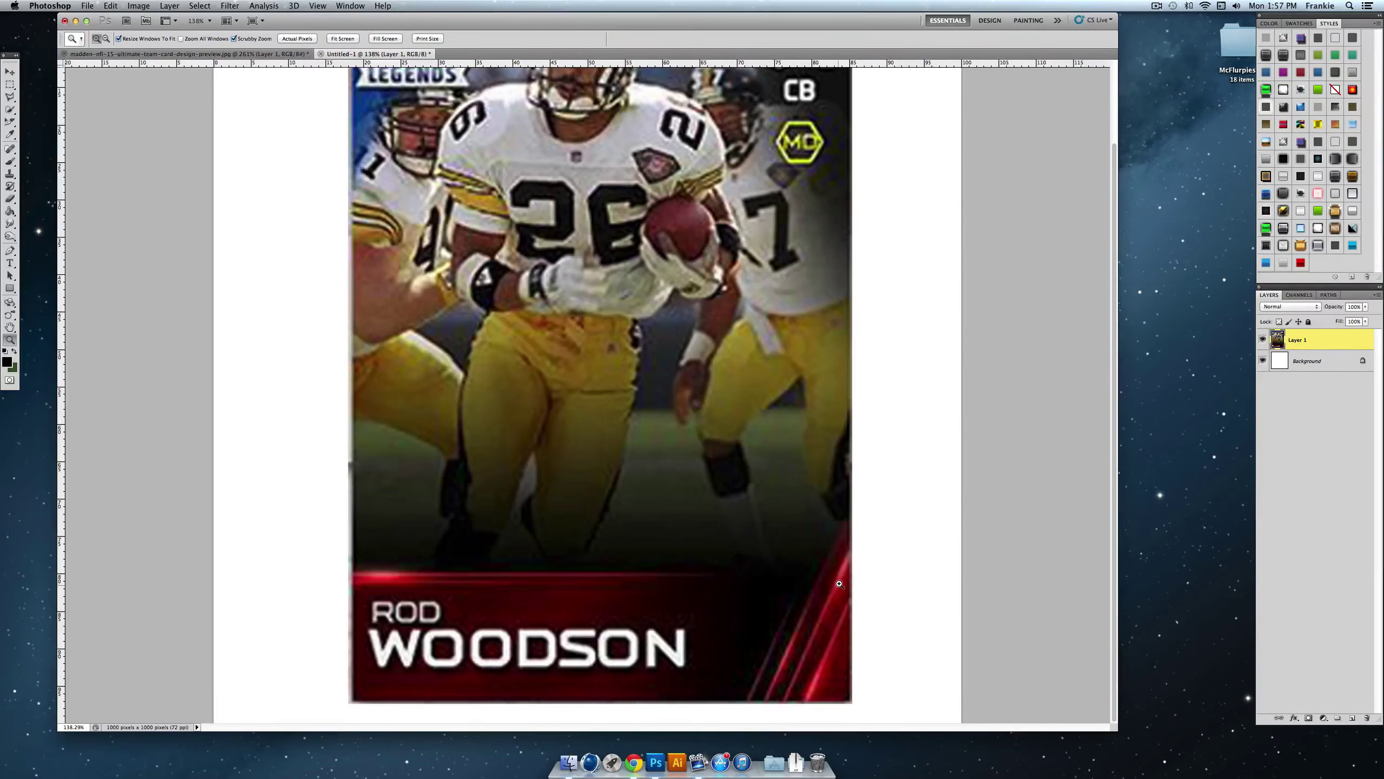
{"action": "left_click_drag", "start_coordinate": [844, 646], "coordinate": [880, 644]}
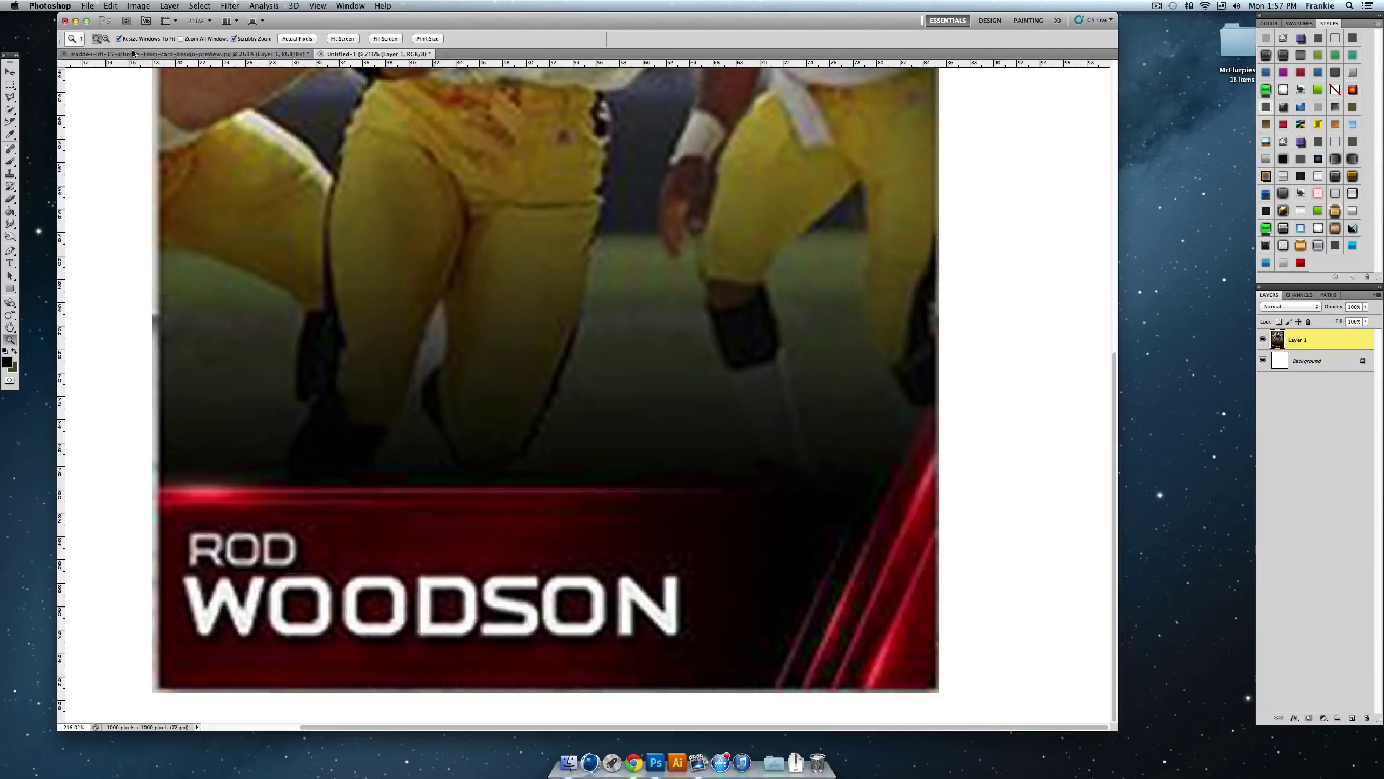
{"action": "left_click", "coordinate": [185, 54]}
{"action": "left_click_drag", "start_coordinate": [678, 581], "coordinate": [656, 555]}
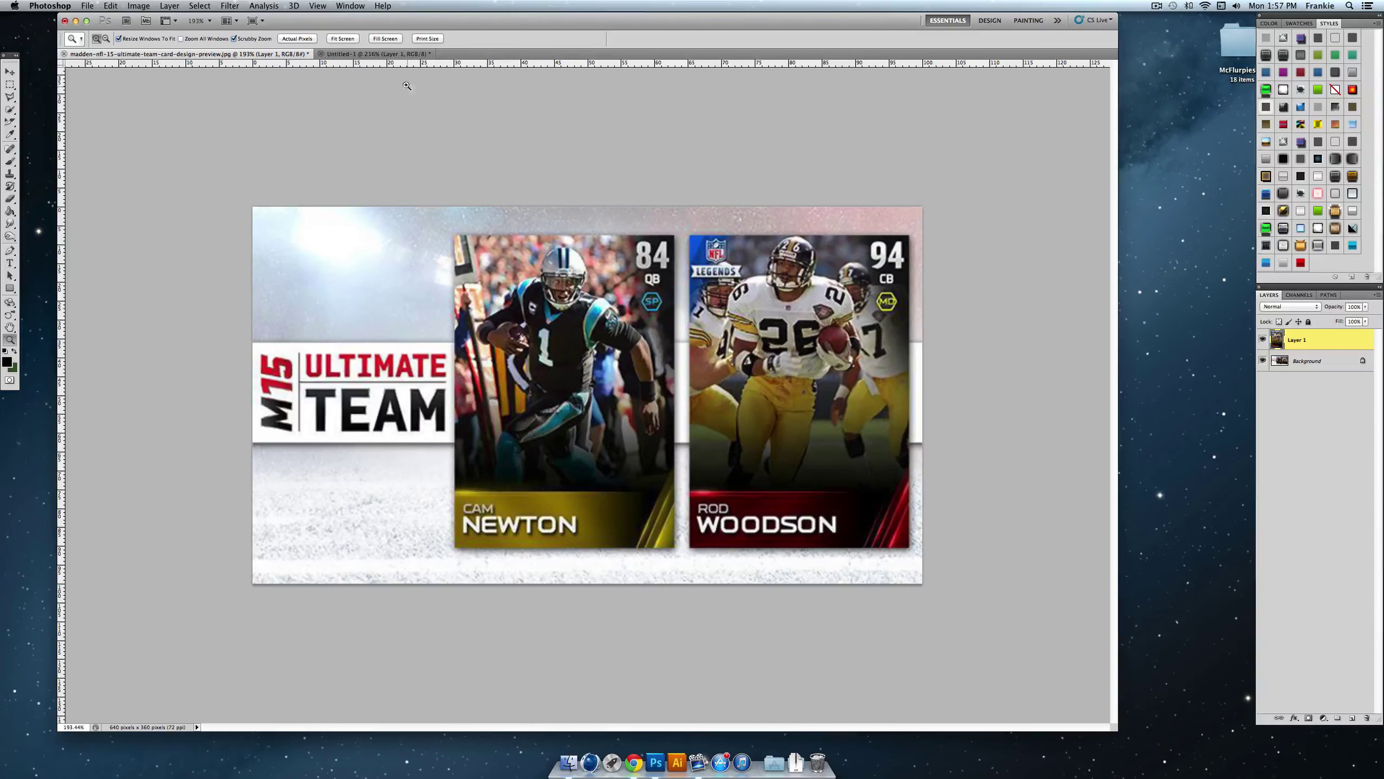
{"action": "left_click", "coordinate": [367, 52]}
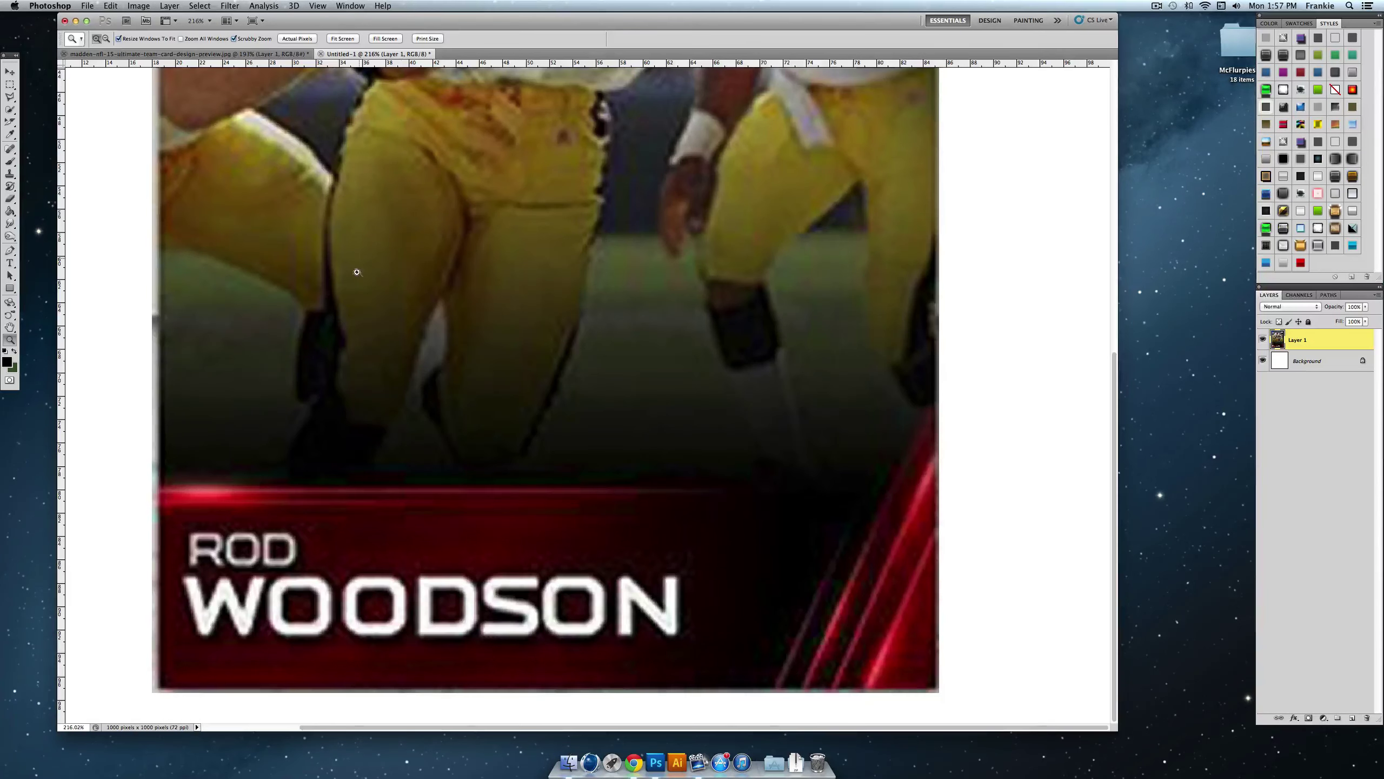
{"action": "left_click_drag", "start_coordinate": [400, 296], "coordinate": [362, 298]}
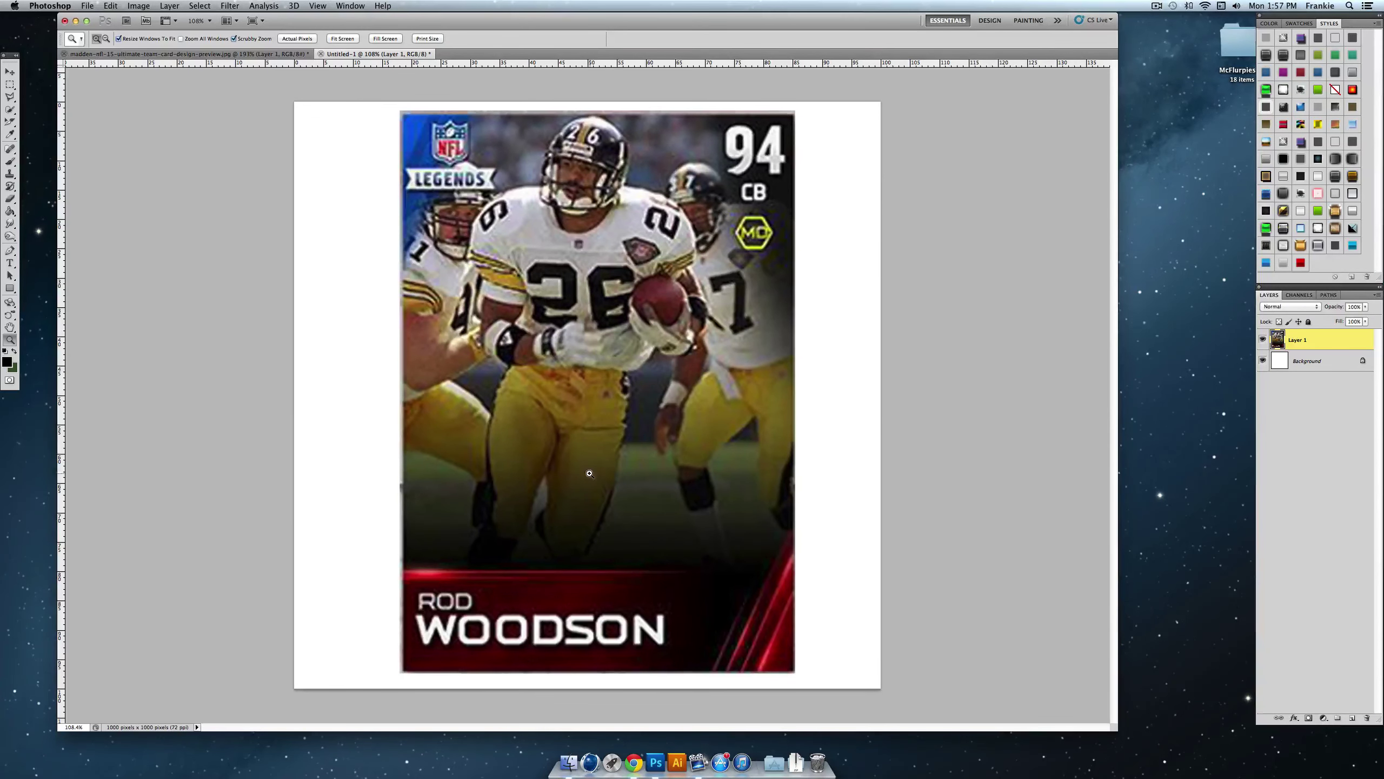
{"action": "left_click_drag", "start_coordinate": [510, 619], "coordinate": [553, 607]}
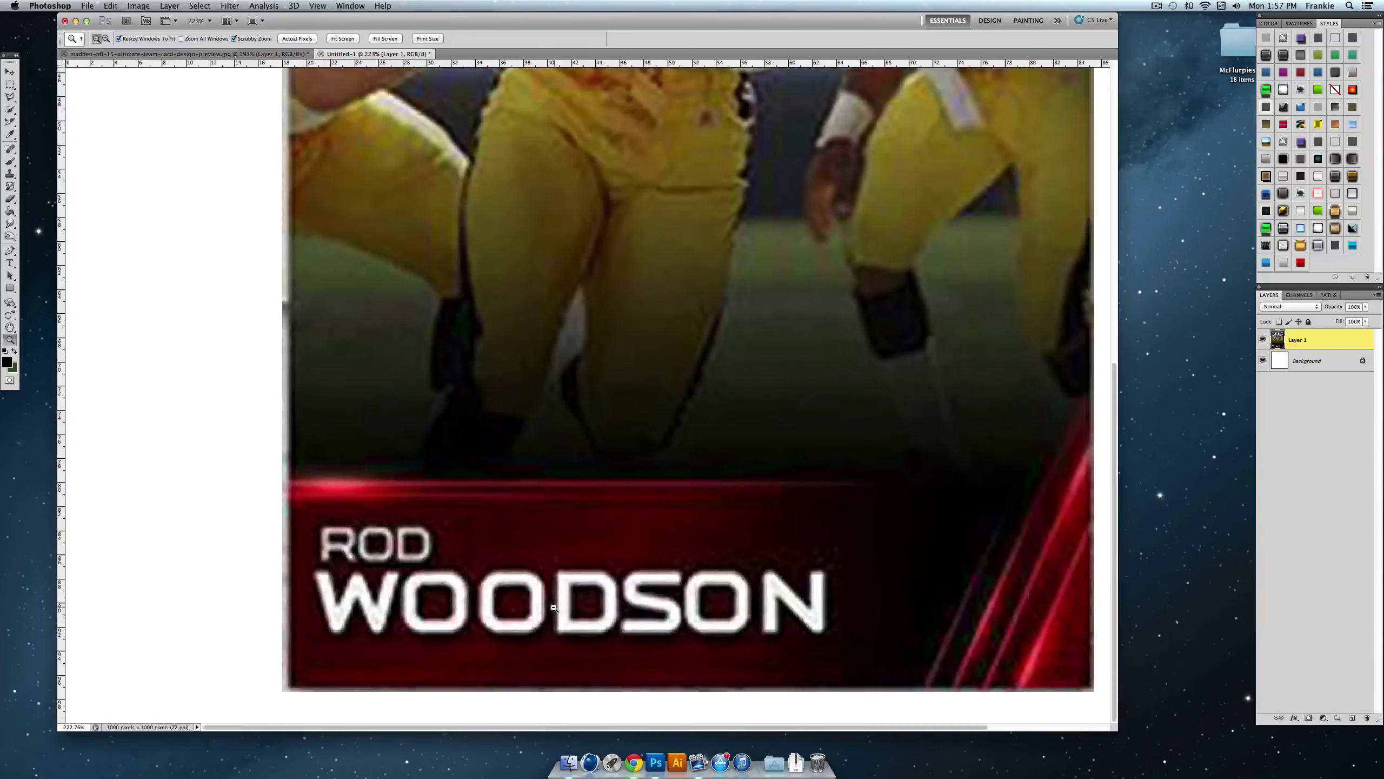
{"action": "scroll", "coordinate": [554, 606], "scroll_direction": "right", "scroll_amount": 5}
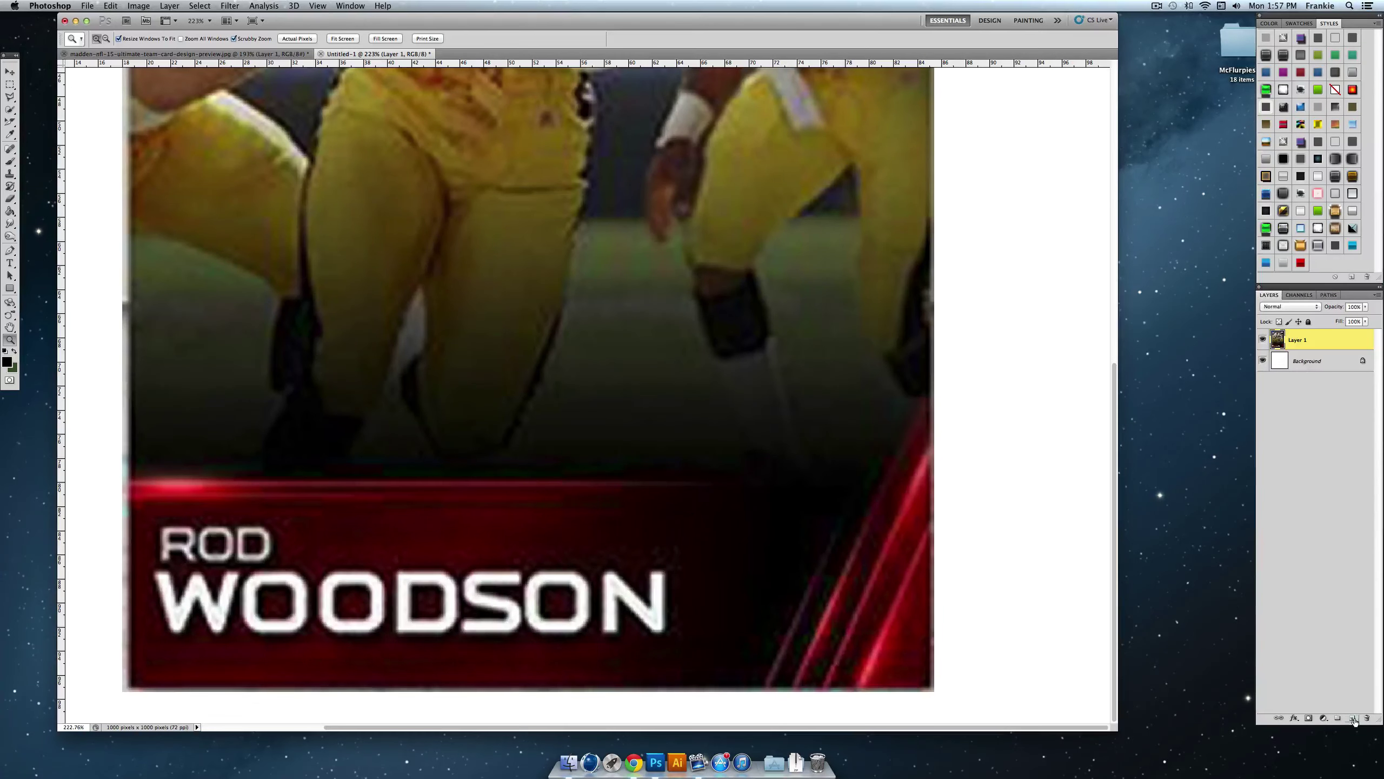
Step: Add a new empty layer above the card layer and fit the whole document on screen
{"action": "left_click", "coordinate": [1353, 718]}
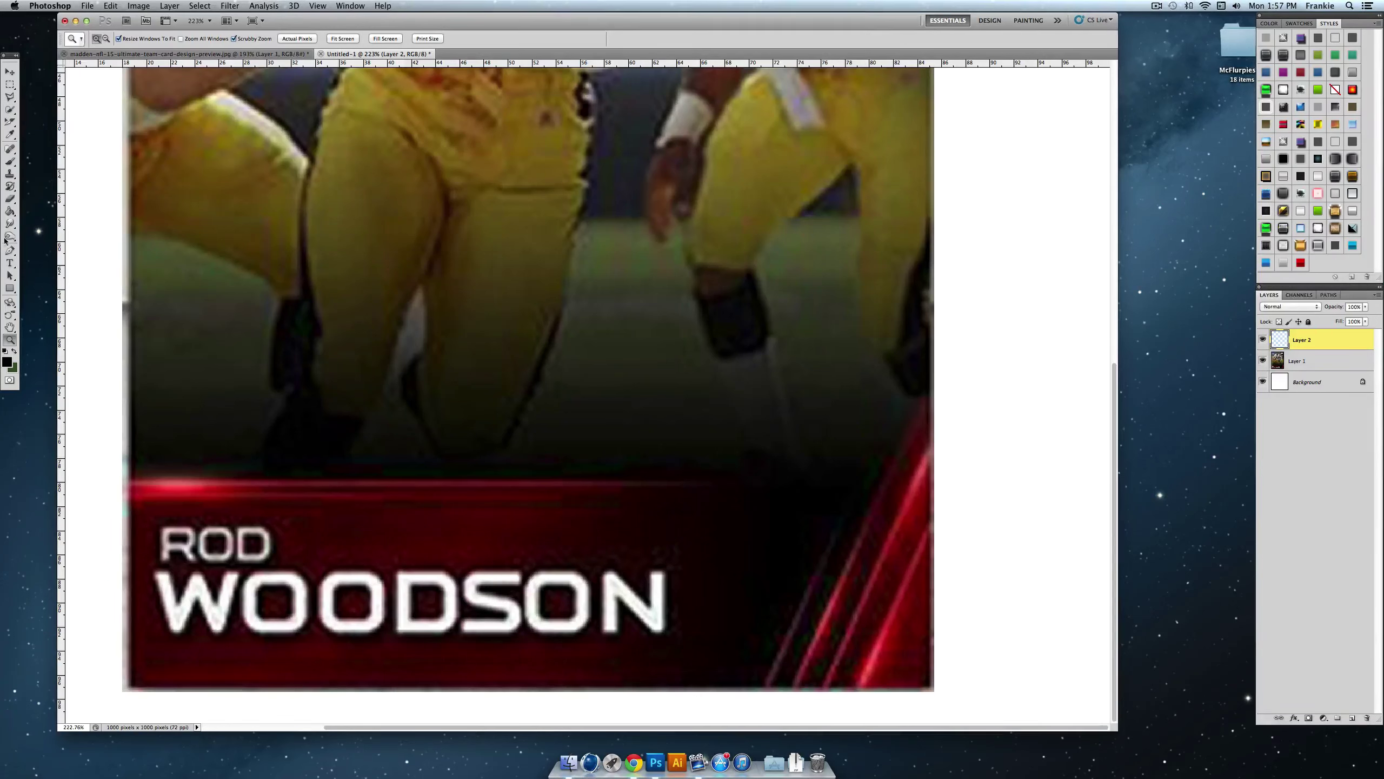
{"action": "left_click", "coordinate": [9, 83]}
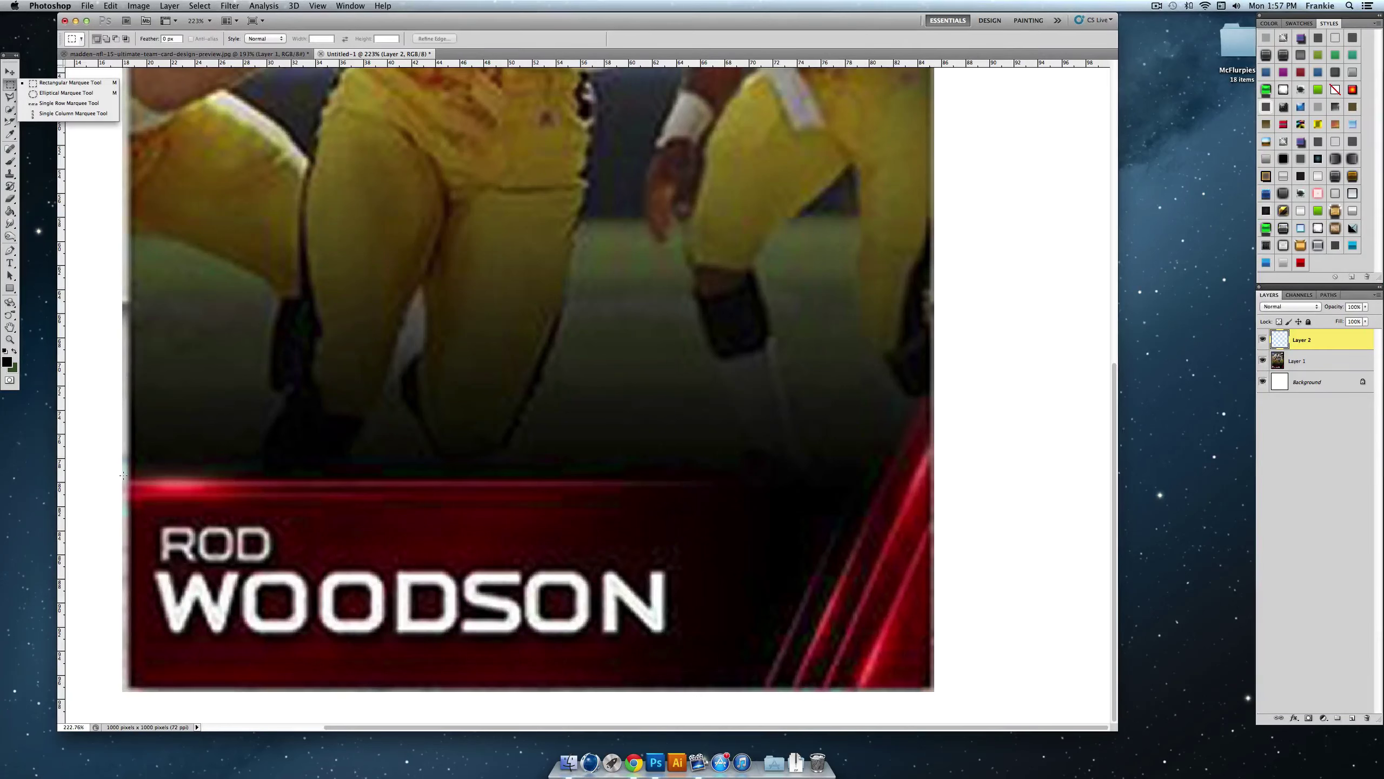
{"action": "left_click", "coordinate": [9, 339]}
{"action": "right_click", "coordinate": [123, 341]}
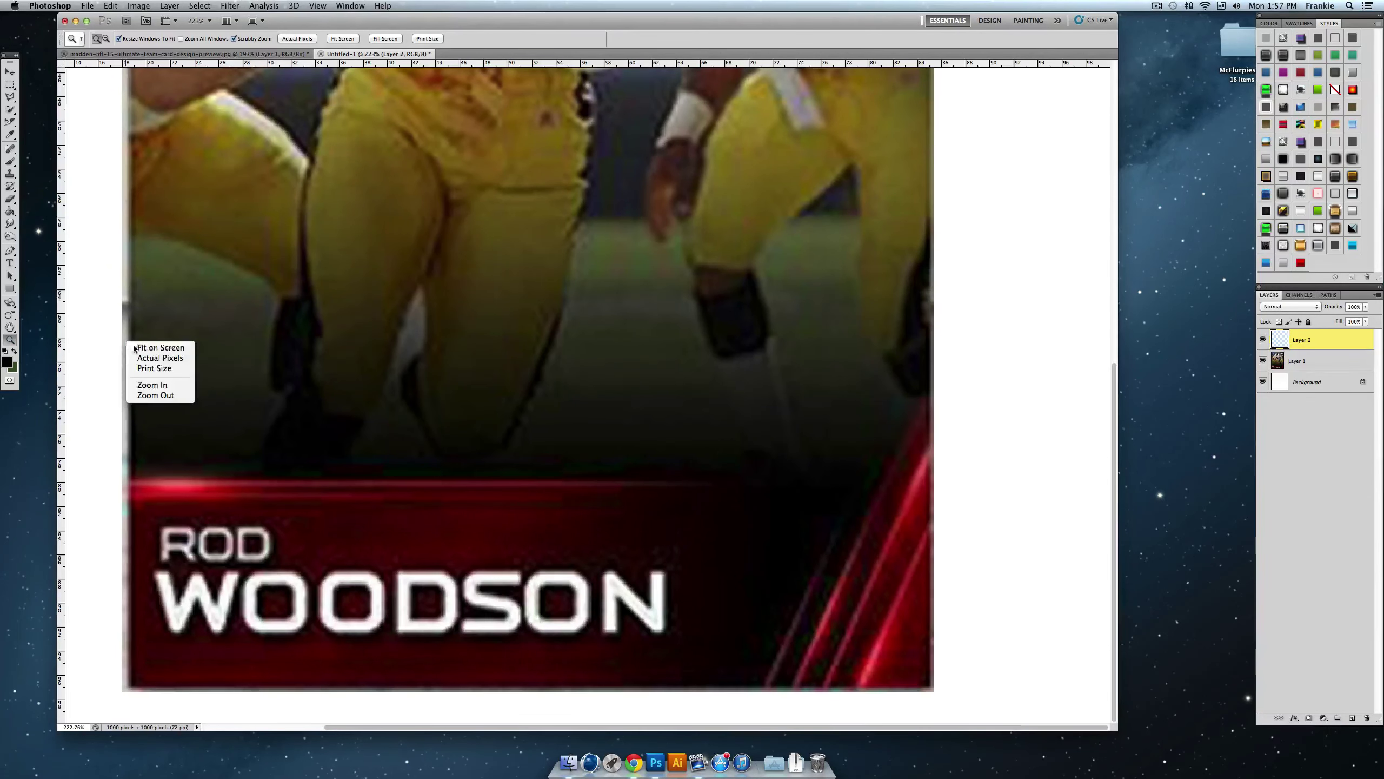
{"action": "left_click", "coordinate": [136, 346]}
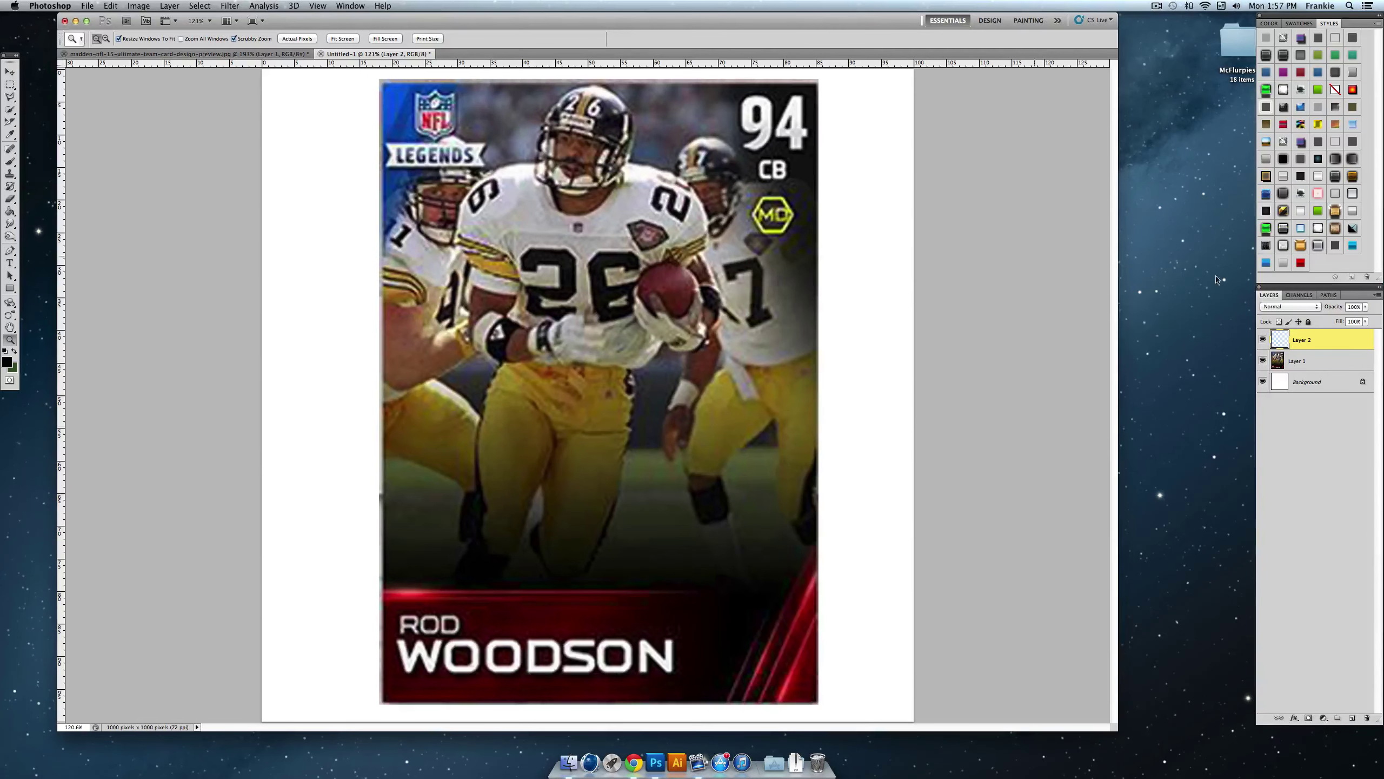
Step: Duplicate the enlarged card layer within the document and hide the original card layer
{"action": "right_click", "coordinate": [1324, 360]}
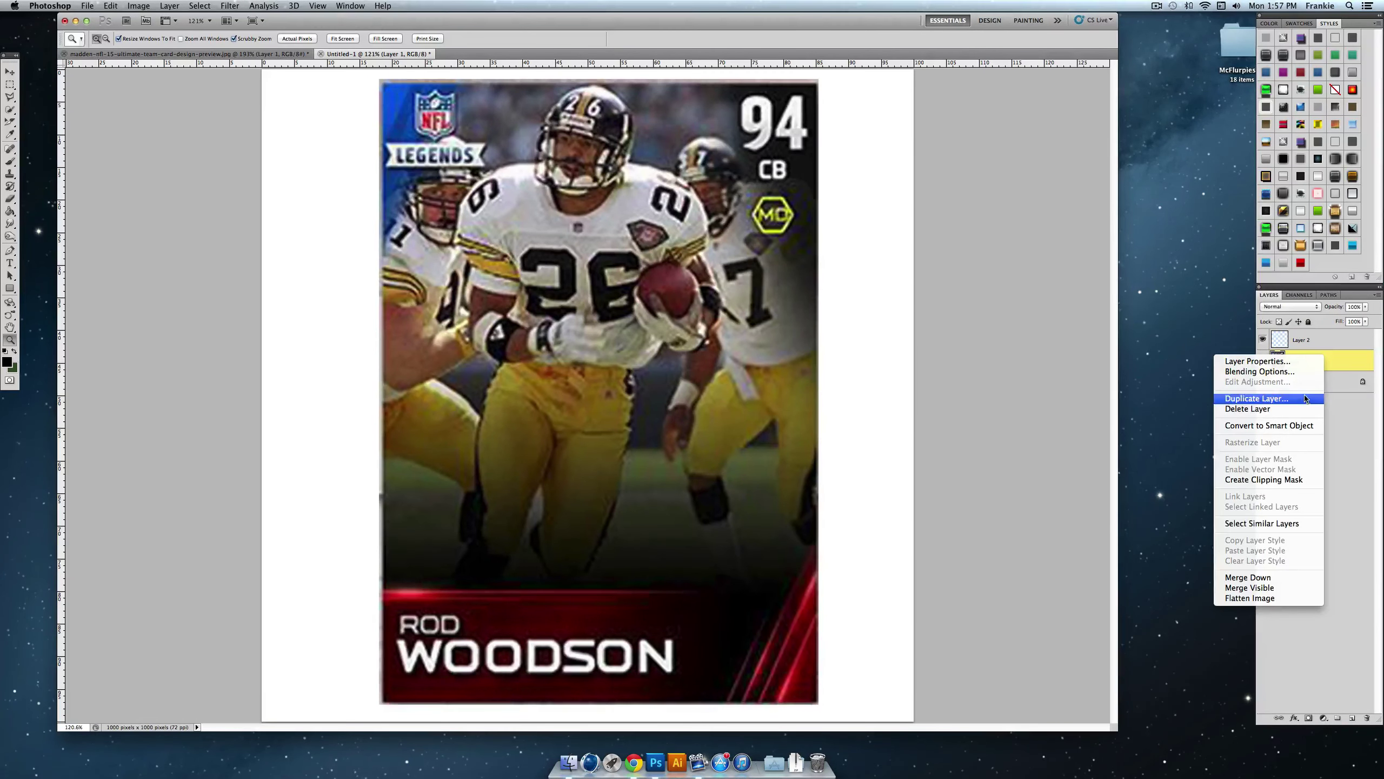
{"action": "key", "text": "Escape"}
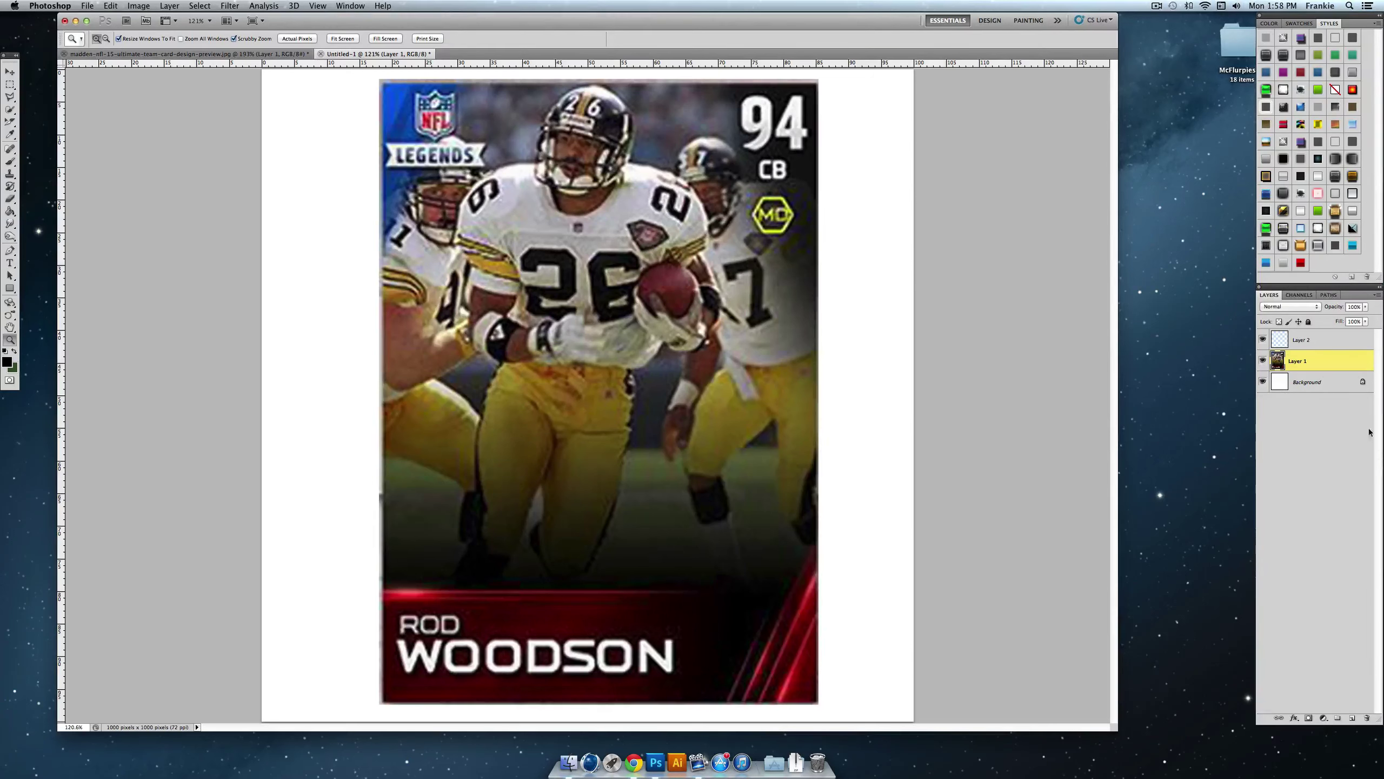
{"action": "right_click", "coordinate": [1324, 360]}
{"action": "left_click", "coordinate": [1308, 405]}
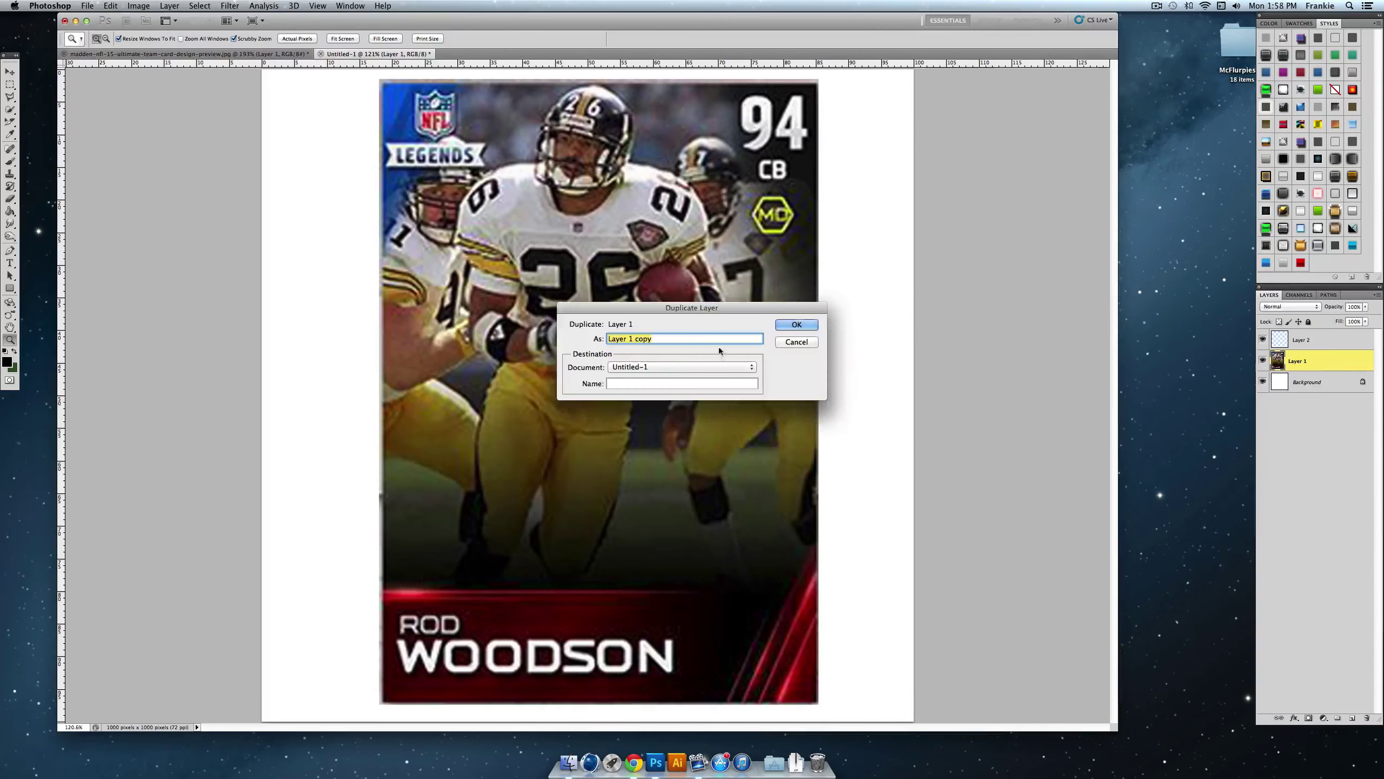
{"action": "key", "text": "Return"}
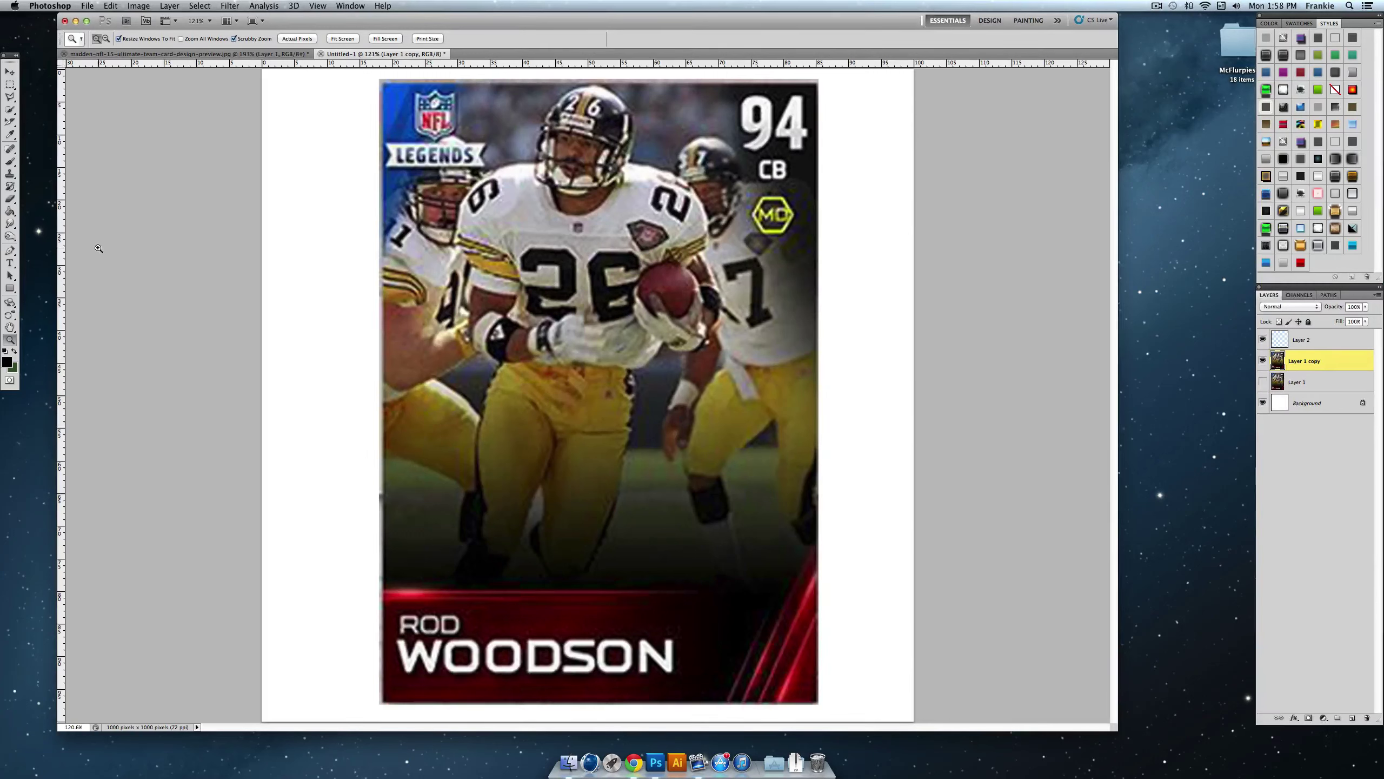
Step: Select the duplicated card just inside its rough edges, copy that area to a new layer, and remove the untrimmed duplicate
{"action": "left_click", "coordinate": [10, 85]}
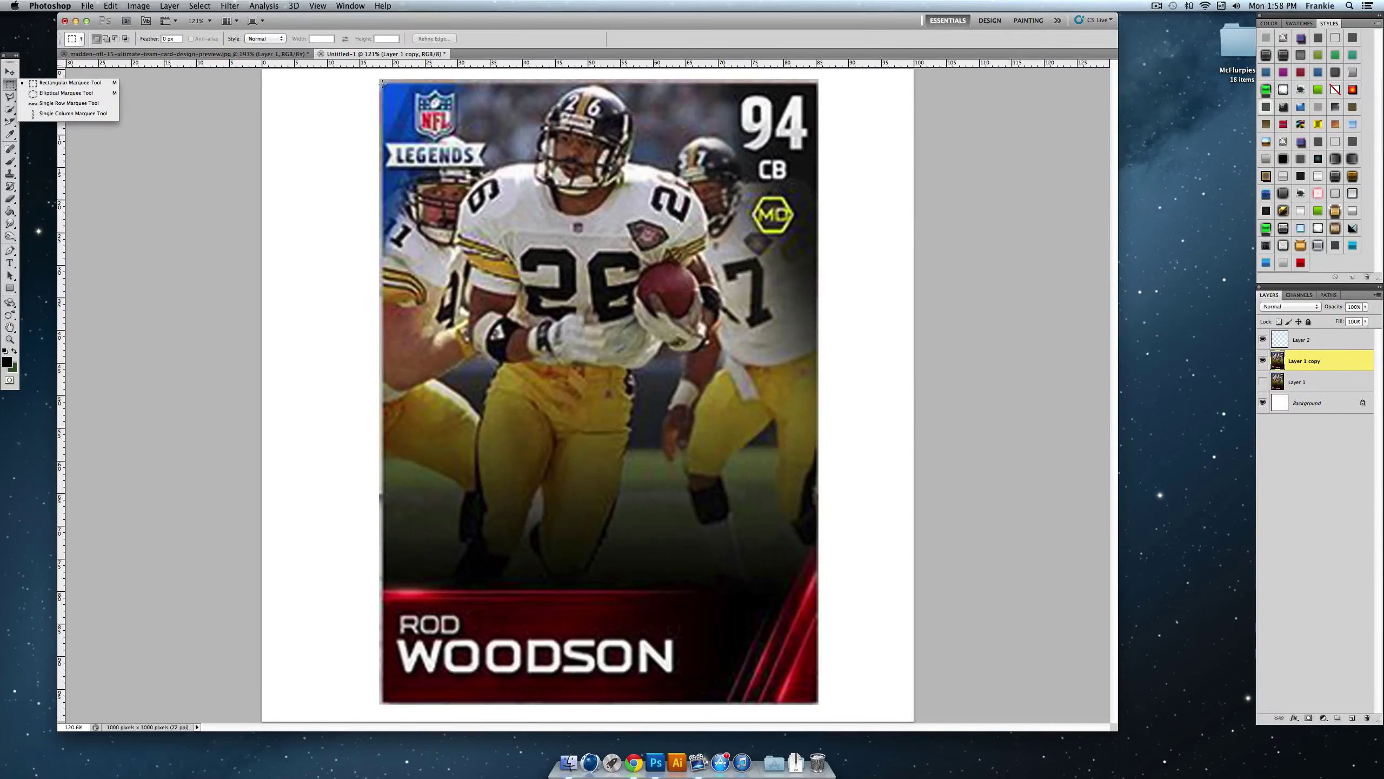
{"action": "left_click_drag", "start_coordinate": [382, 82], "coordinate": [817, 702]}
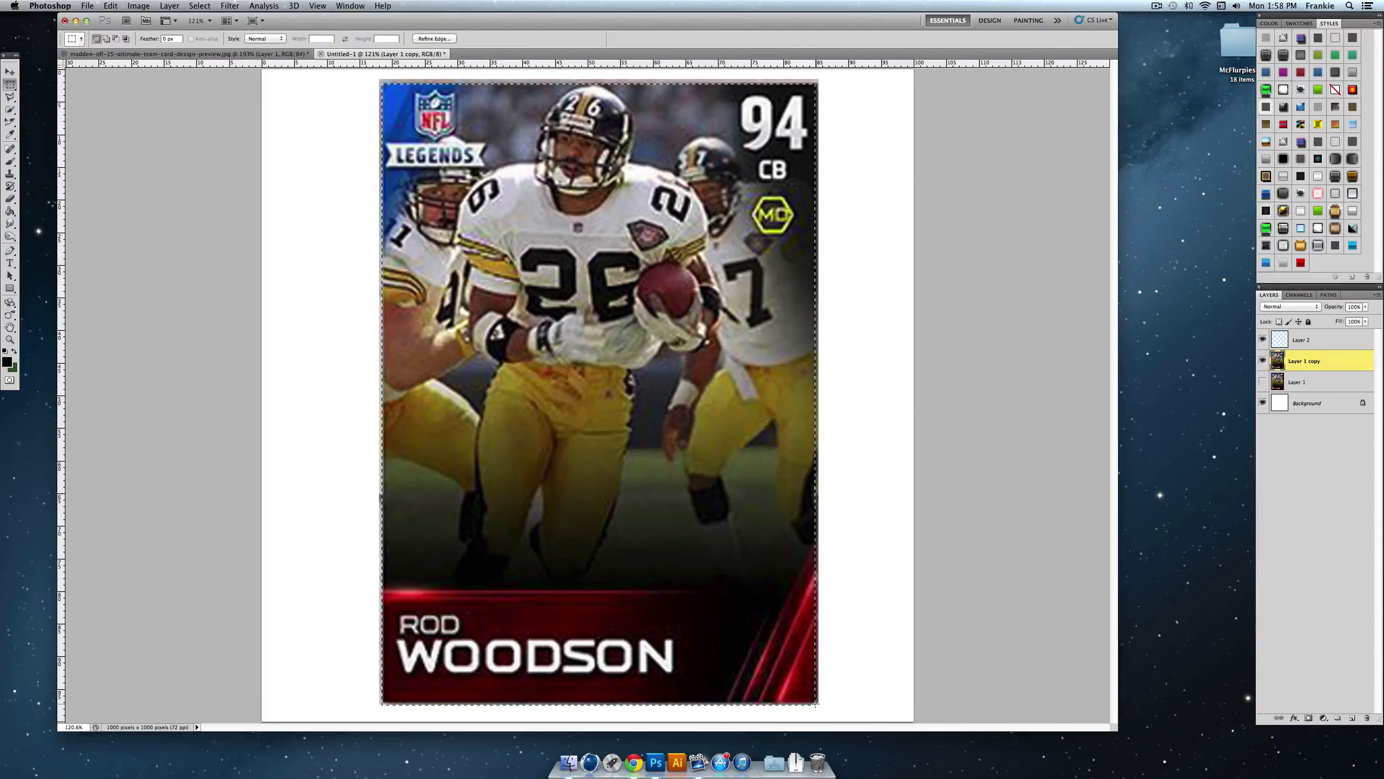
{"action": "right_click", "coordinate": [752, 644]}
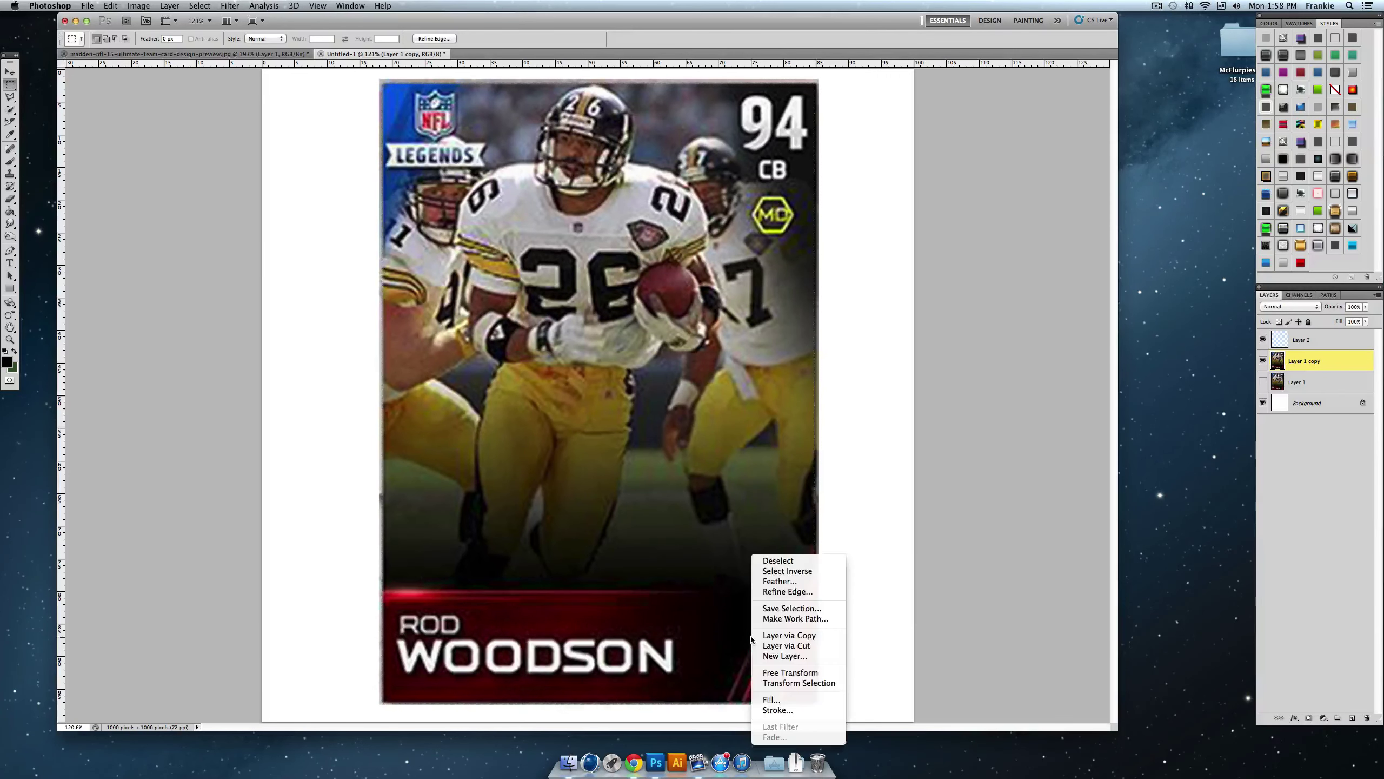
{"action": "left_click", "coordinate": [785, 636]}
{"action": "left_click", "coordinate": [1313, 384]}
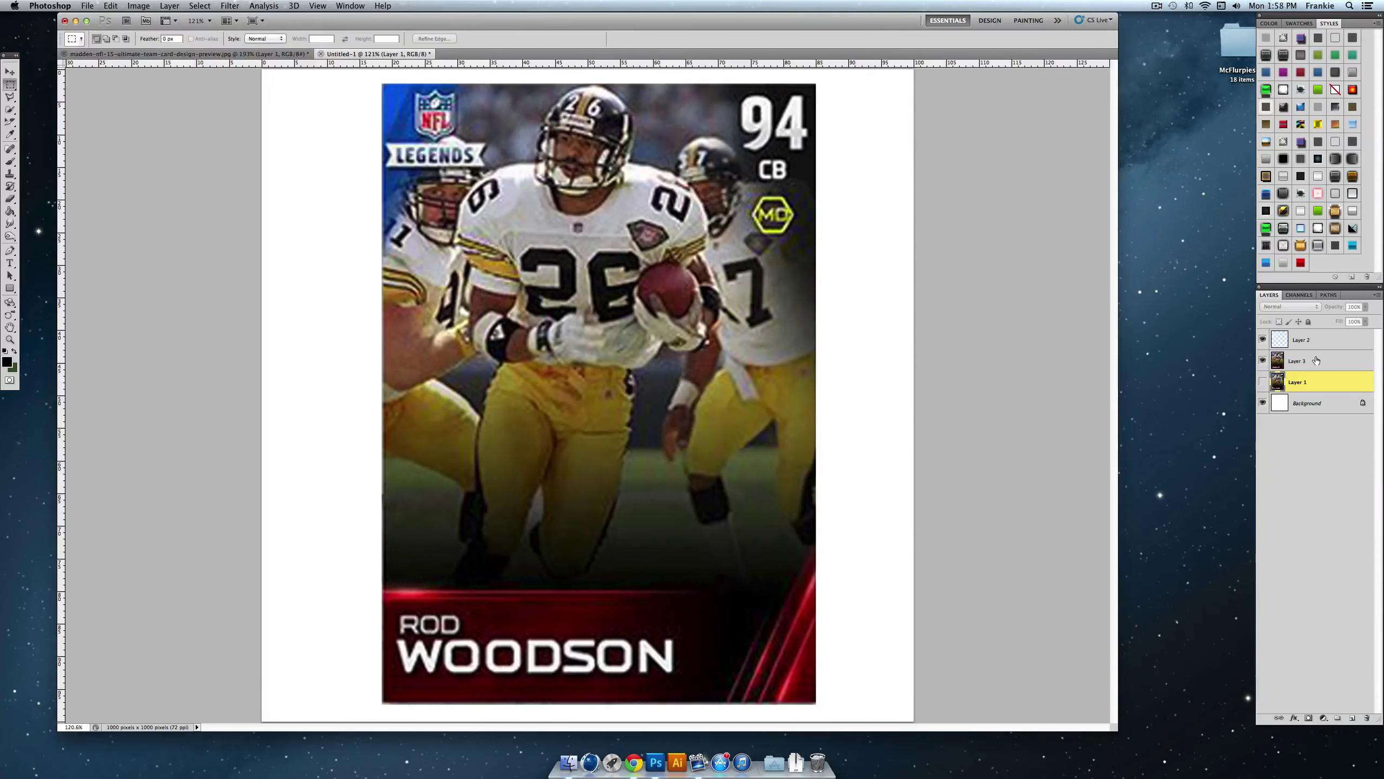
Step: Apply a gray Color Overlay at 100% opacity to the trimmed card layer
{"action": "double_click", "coordinate": [1316, 360]}
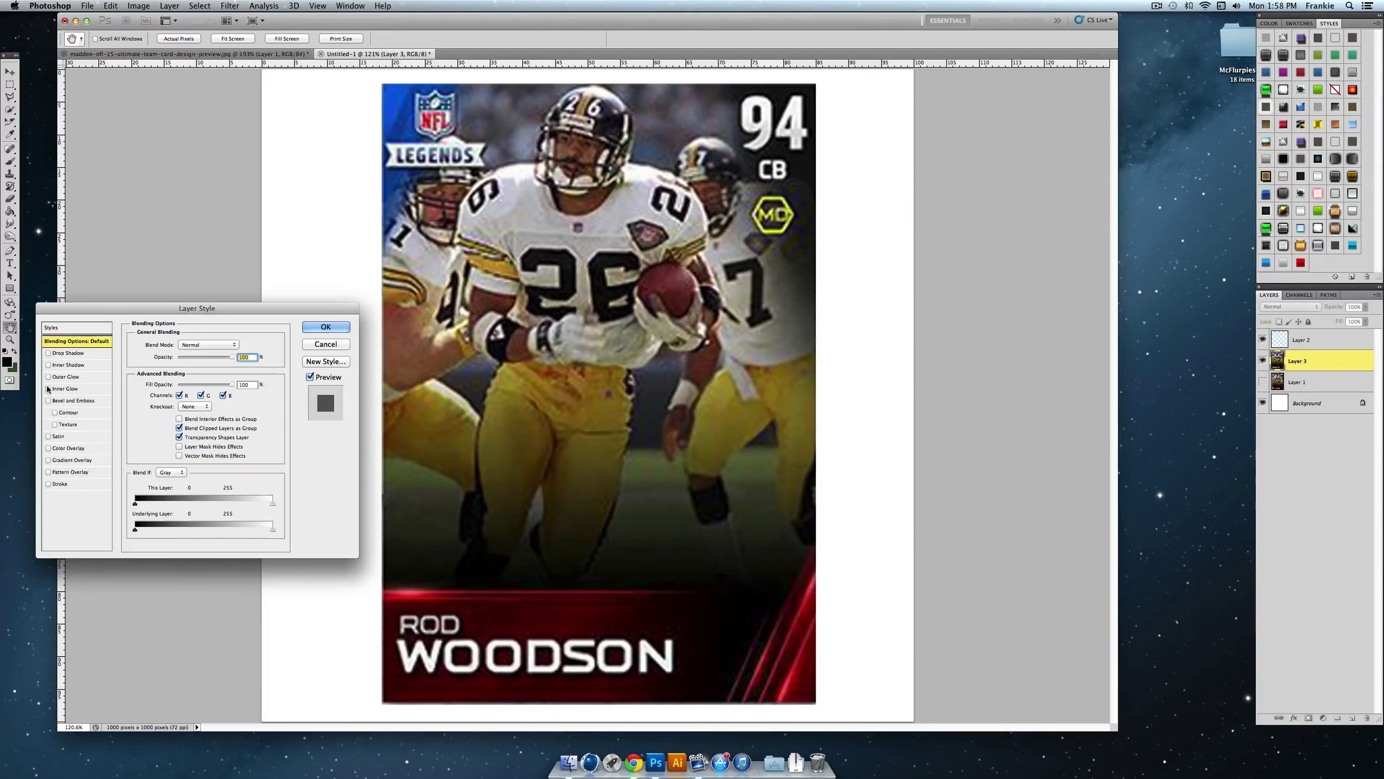
{"action": "left_click", "coordinate": [48, 447]}
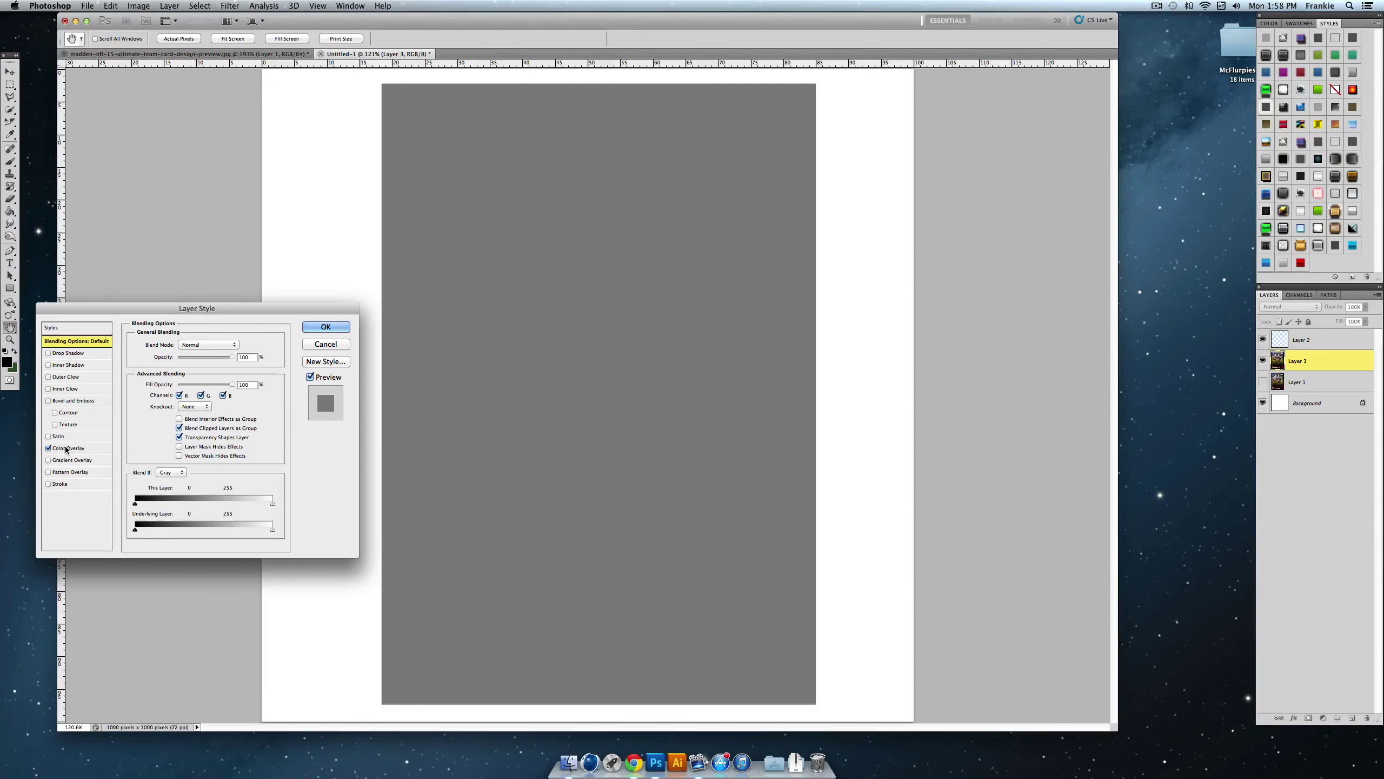
{"action": "left_click", "coordinate": [68, 447]}
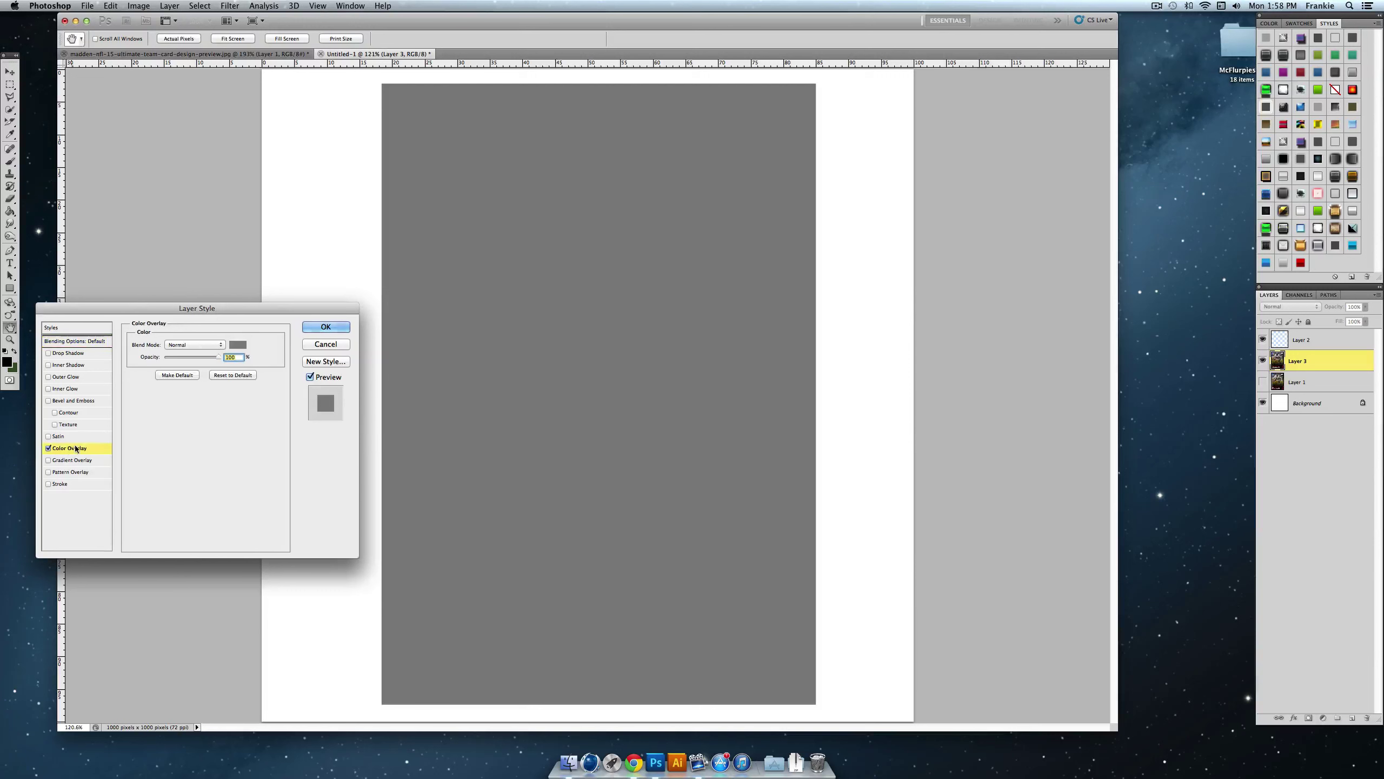
{"action": "left_click", "coordinate": [326, 326]}
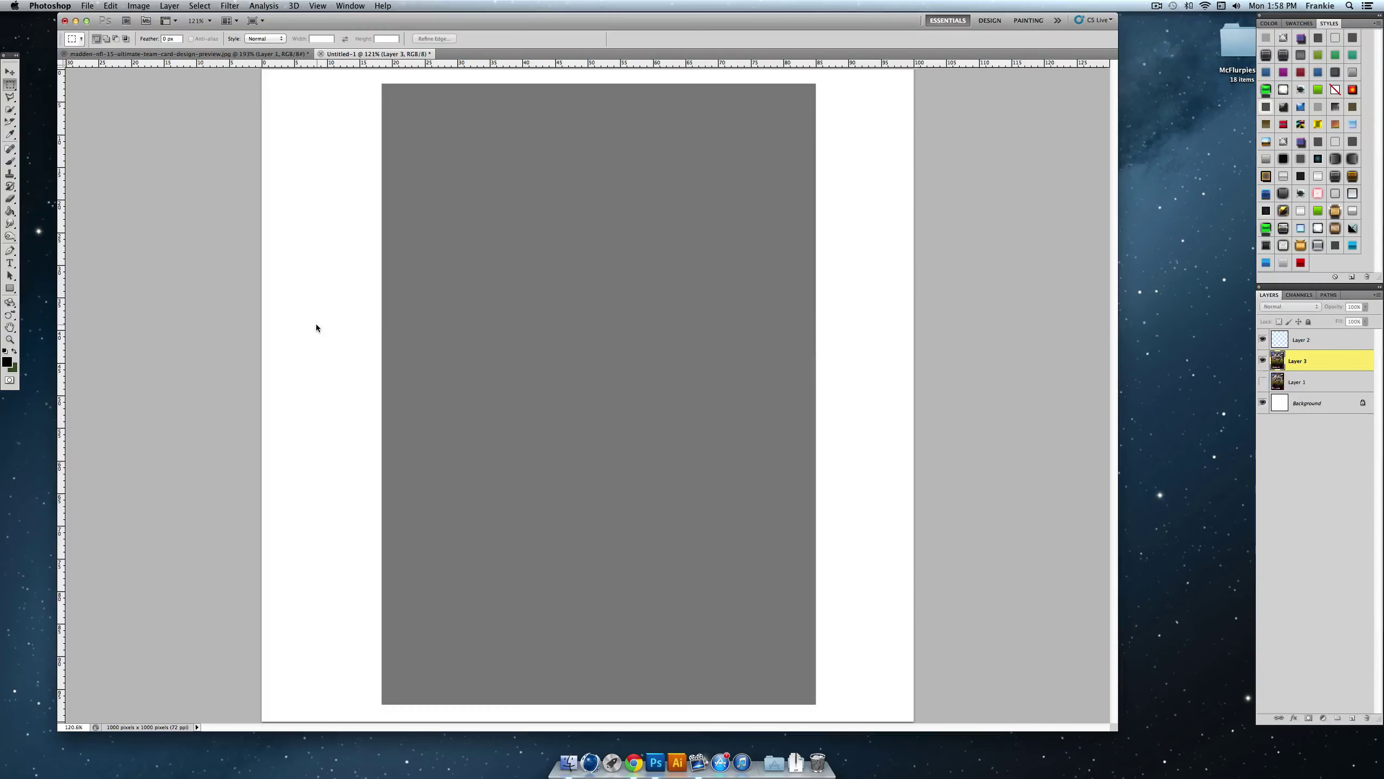
Step: Turn the trimmed card layer into a thin black outline with no fill by applying a preset stroke style
{"action": "left_click", "coordinate": [1335, 39]}
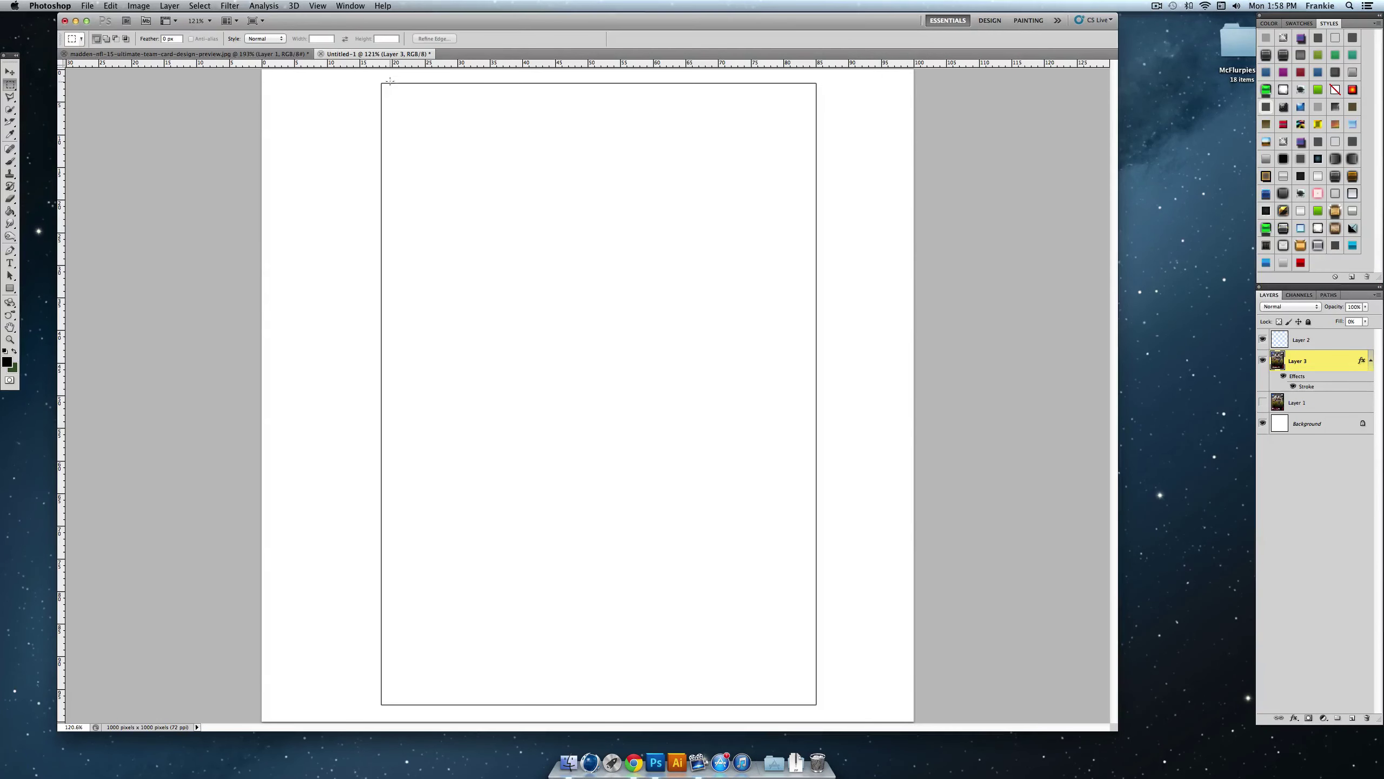
Step: Examine the Cam Newton card's edges, upper details and gold name banner up close in the original preview image
{"action": "key", "text": "ctrl+Tab"}
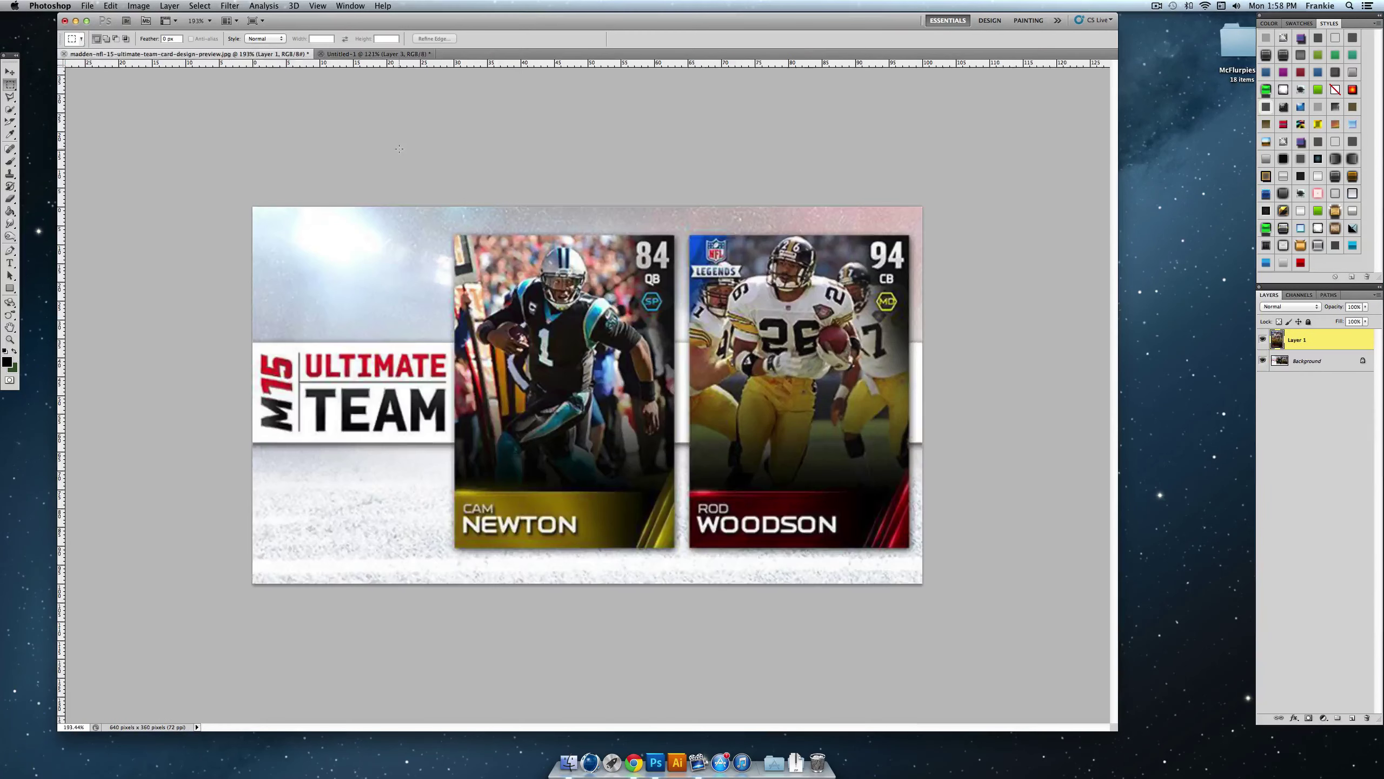
{"action": "left_click", "coordinate": [10, 339]}
{"action": "left_click_drag", "start_coordinate": [442, 245], "coordinate": [468, 241]}
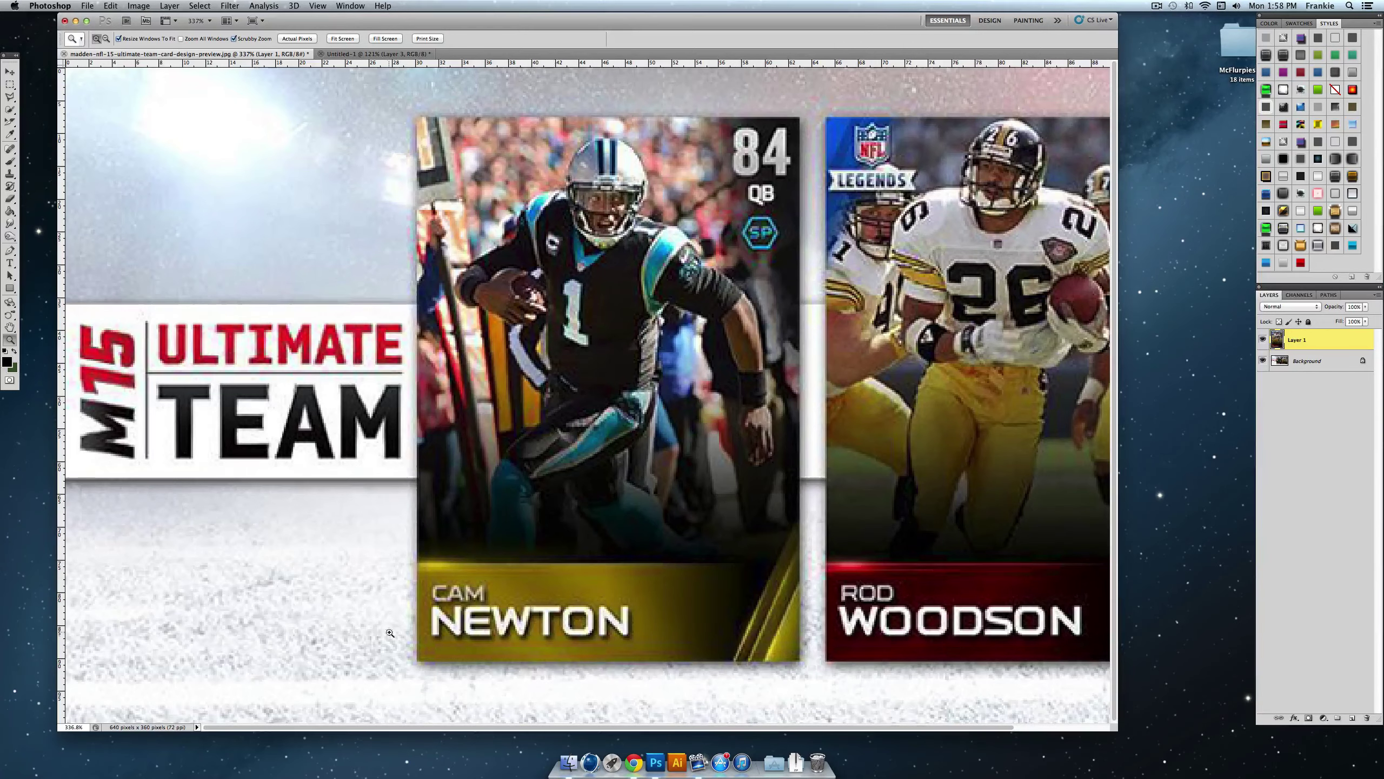
{"action": "left_click_drag", "start_coordinate": [410, 657], "coordinate": [453, 646]}
{"action": "scroll", "coordinate": [595, 568], "scroll_direction": "up", "scroll_amount": 10}
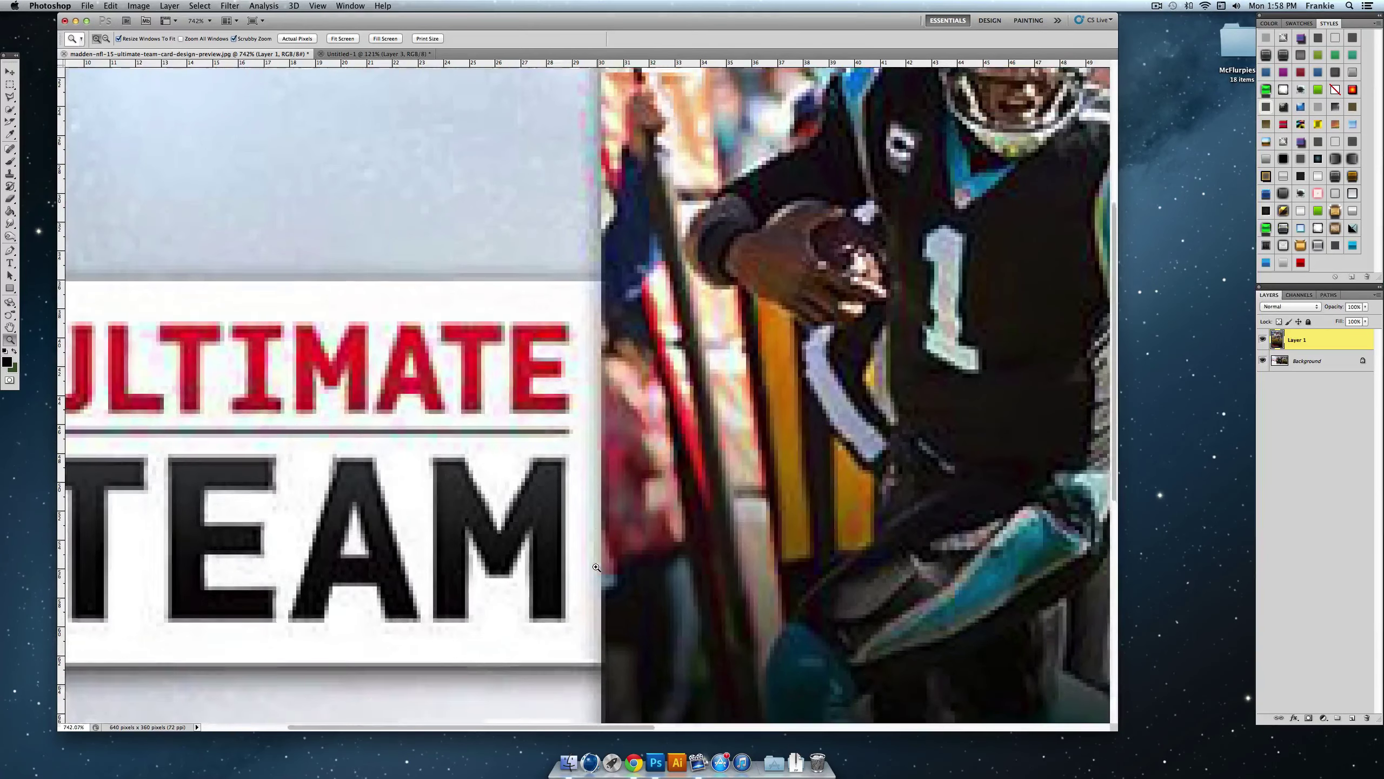
{"action": "scroll", "coordinate": [526, 250], "scroll_direction": "right", "scroll_amount": 5}
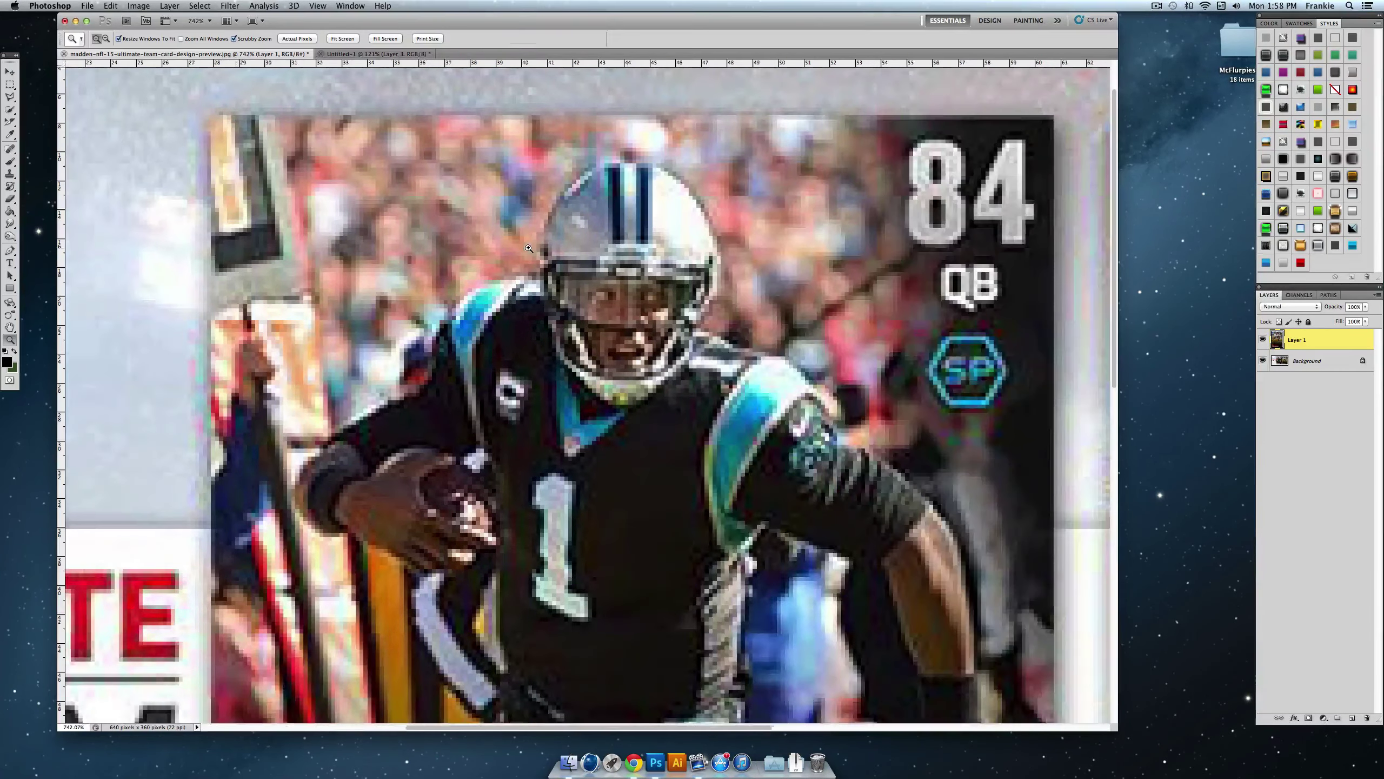
{"action": "scroll", "coordinate": [453, 362], "scroll_direction": "down", "scroll_amount": 10}
{"action": "scroll", "coordinate": [453, 362], "scroll_direction": "left", "scroll_amount": 3}
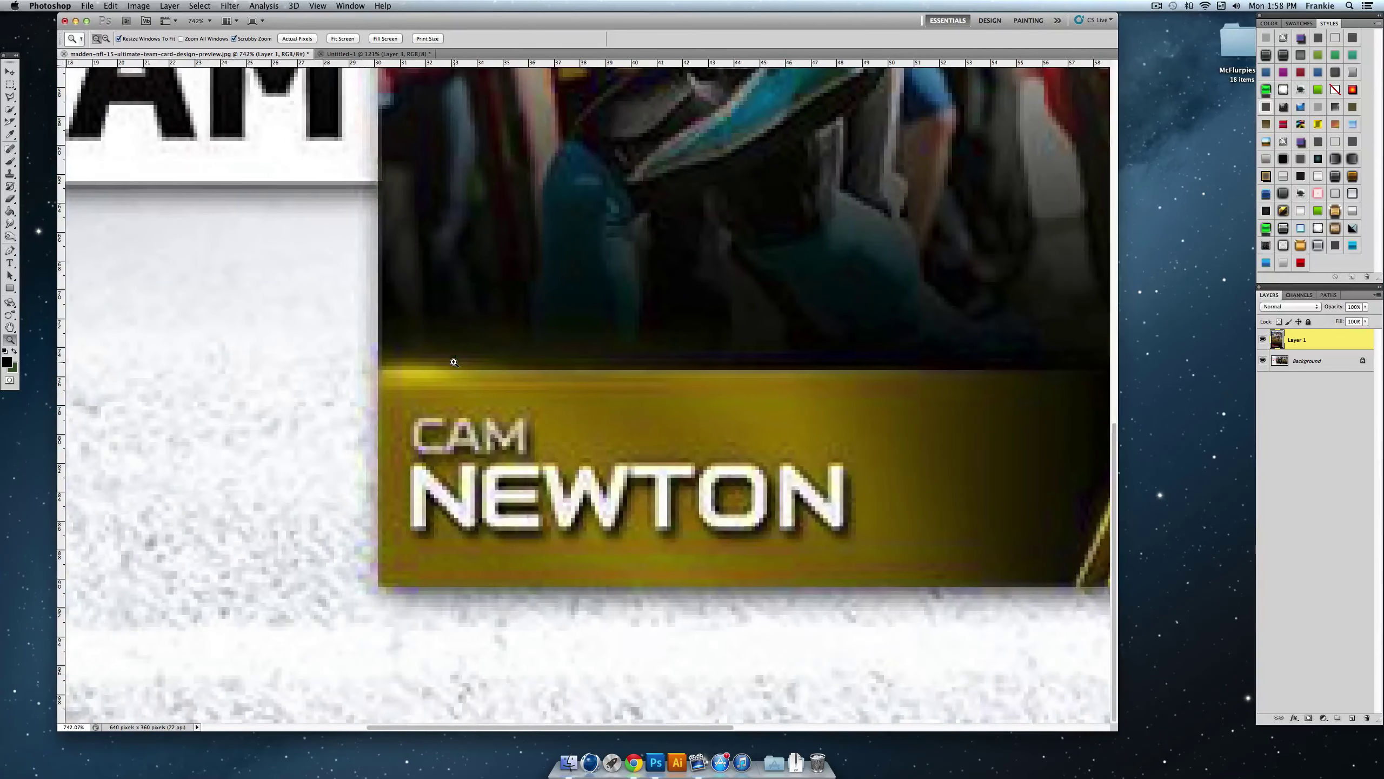
{"action": "left_click_drag", "start_coordinate": [694, 339], "coordinate": [345, 101]}
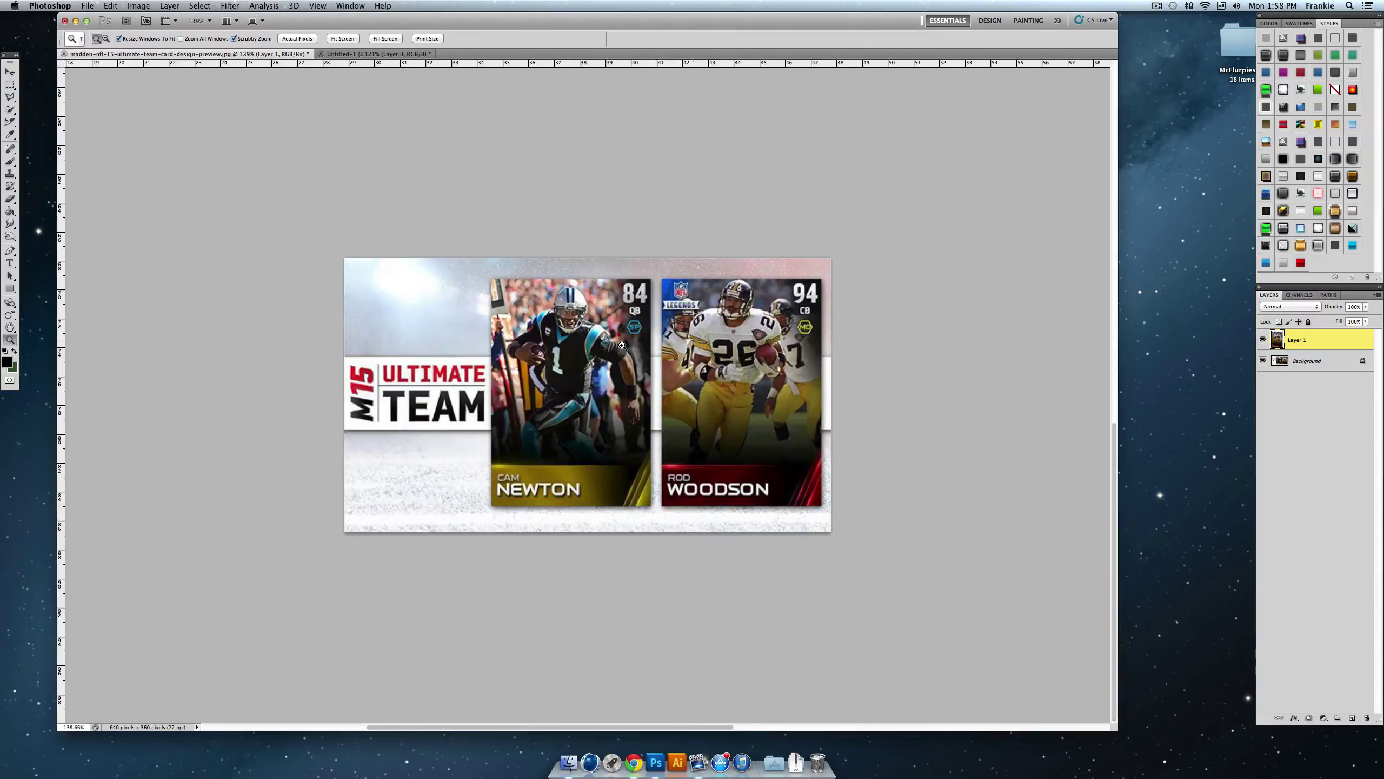
{"action": "left_click", "coordinate": [359, 54]}
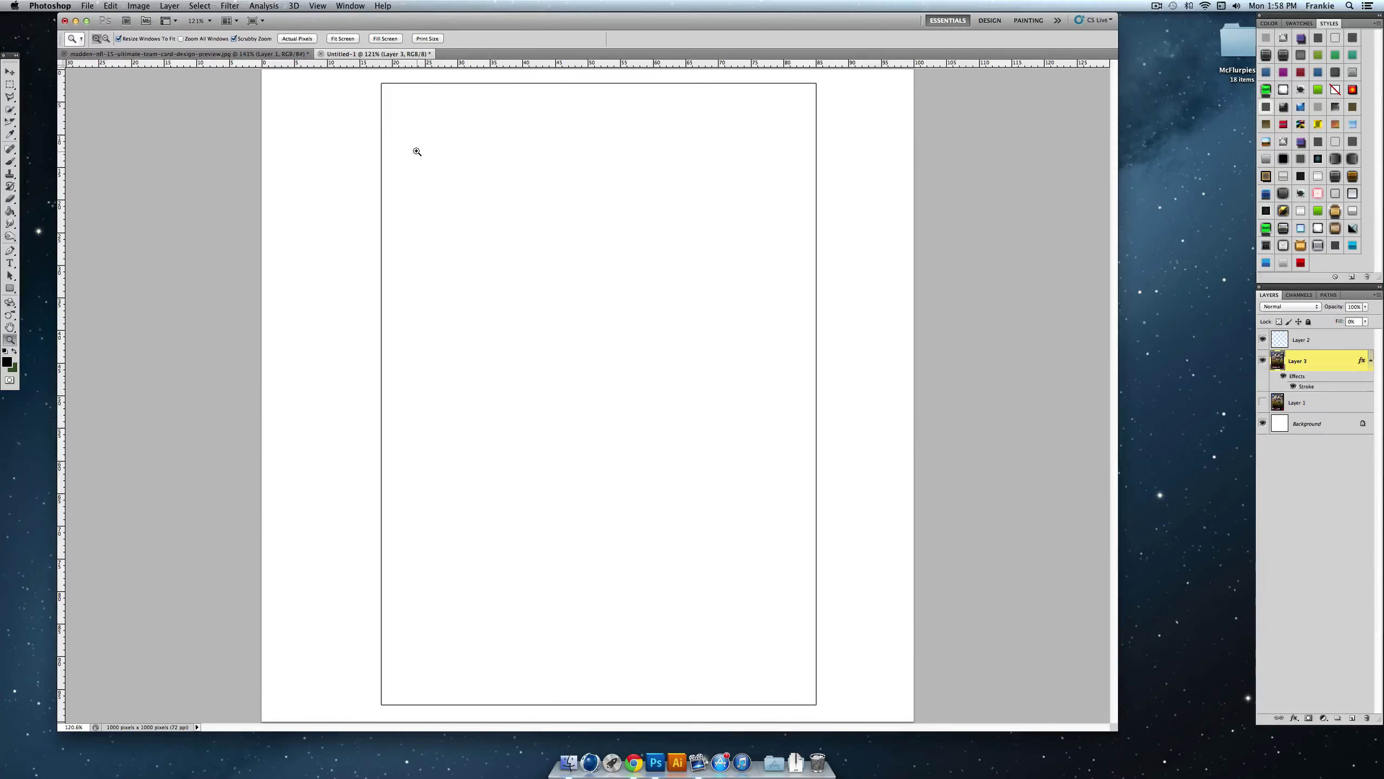
Step: Bake the stroke into the outline layer by converting it to a Smart Object and rasterizing it
{"action": "right_click", "coordinate": [1323, 359]}
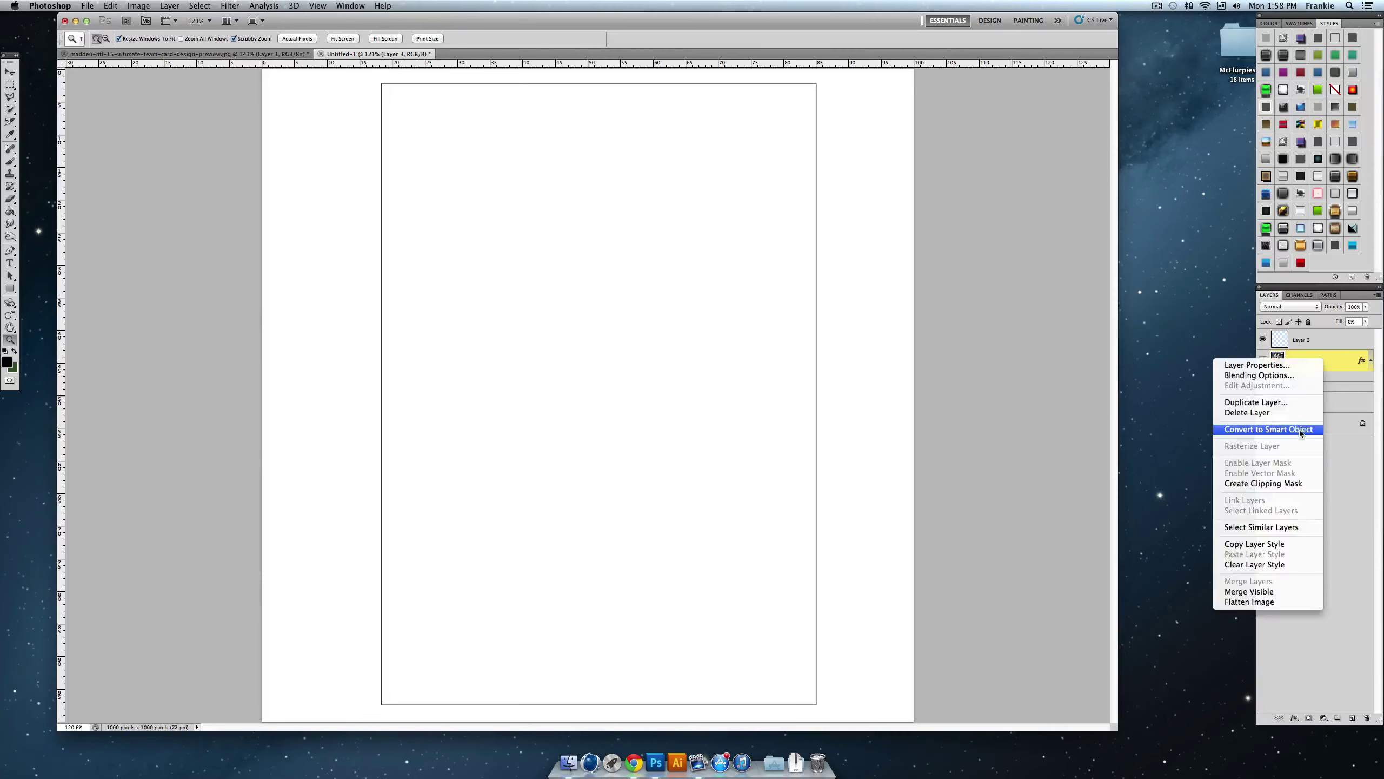
{"action": "left_click", "coordinate": [1308, 432]}
{"action": "right_click", "coordinate": [1318, 363]}
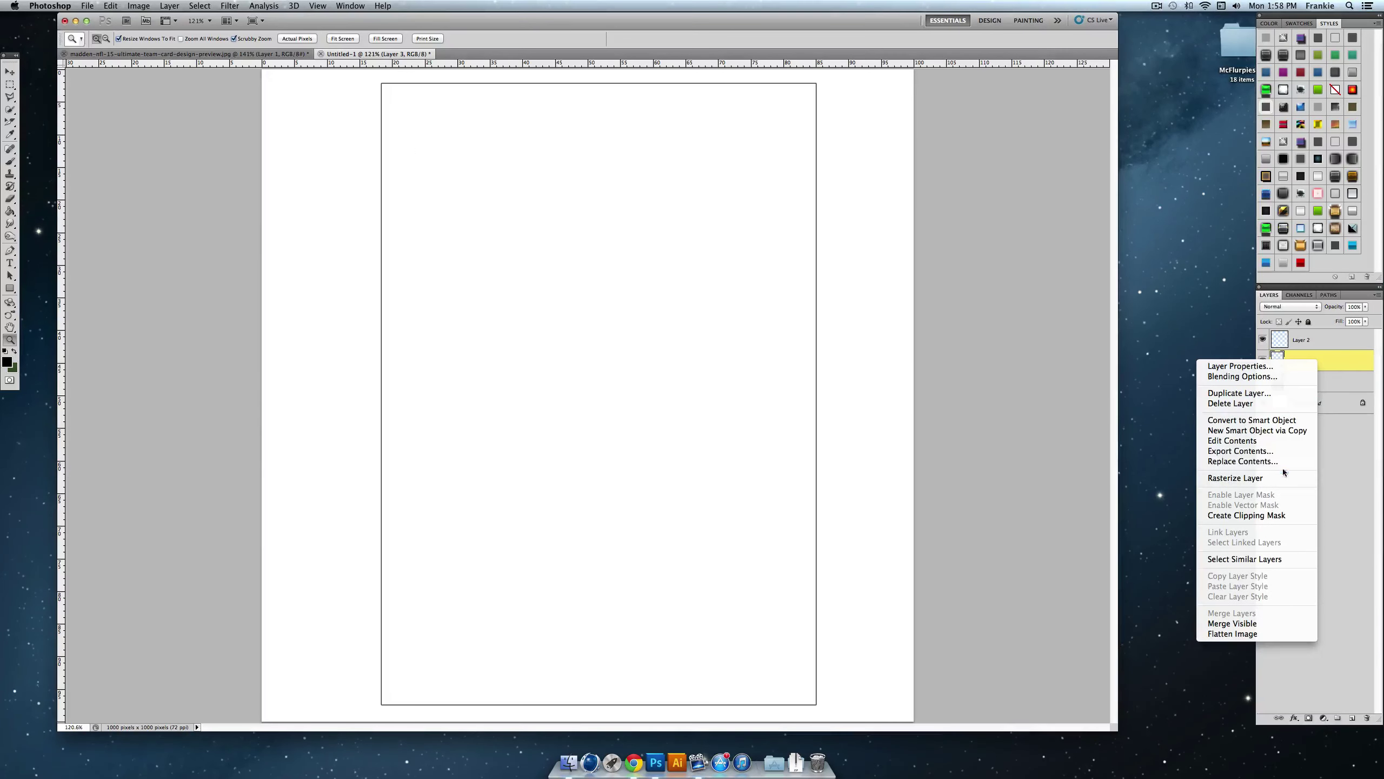
{"action": "left_click", "coordinate": [1297, 477]}
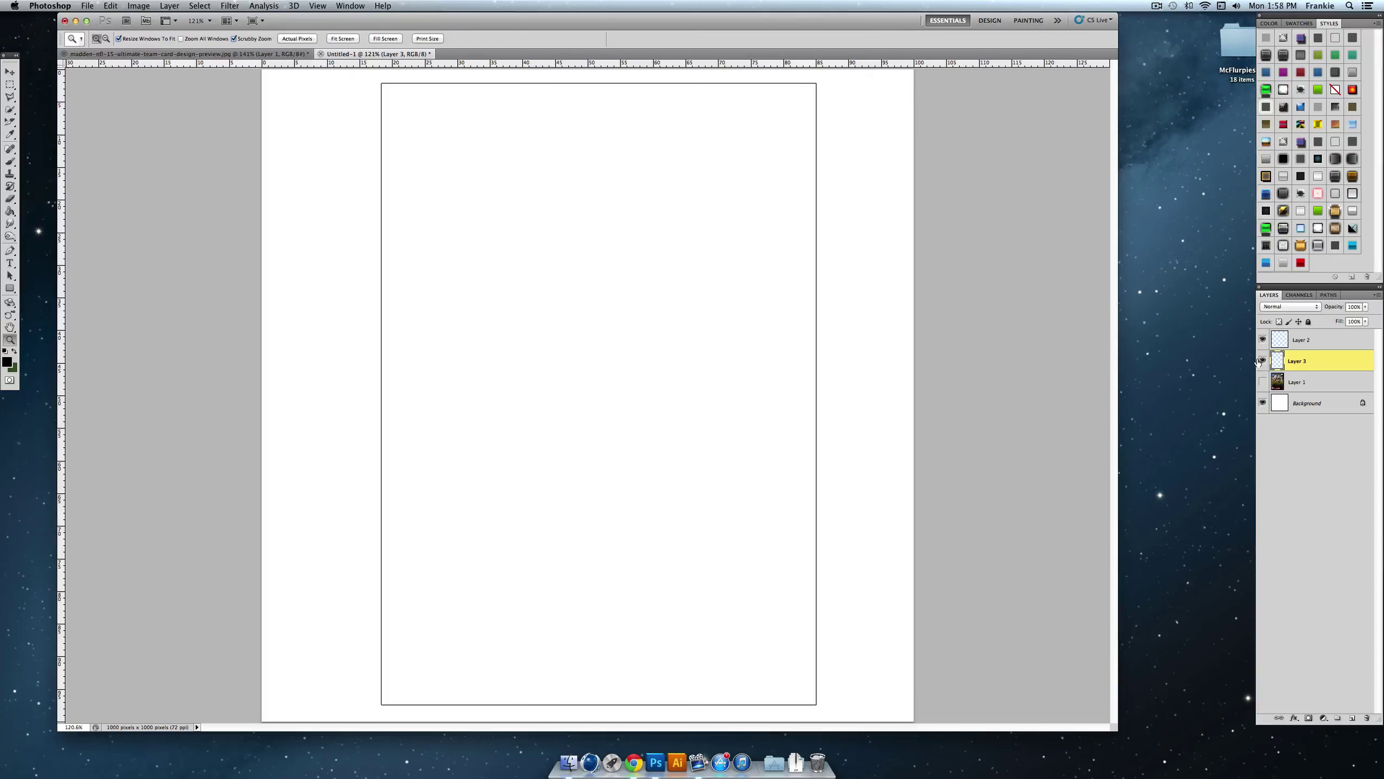
Step: Check the outline by toggling its visibility and show the original card layer beneath it again
{"action": "left_click", "coordinate": [1262, 360]}
{"action": "left_click", "coordinate": [1262, 360]}
{"action": "left_click", "coordinate": [1263, 382]}
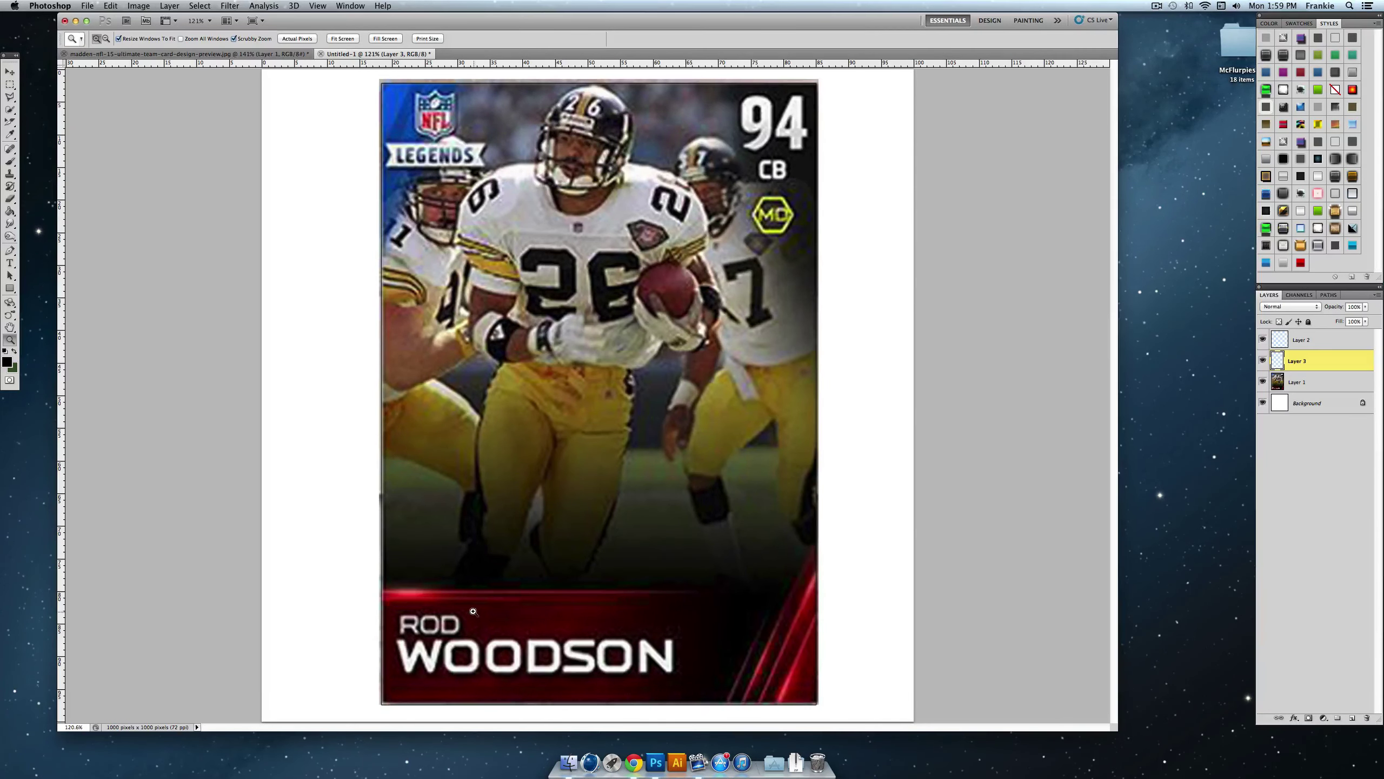
Step: Delete the unused empty layer and add a new empty layer above the card outline
{"action": "left_click", "coordinate": [1290, 345]}
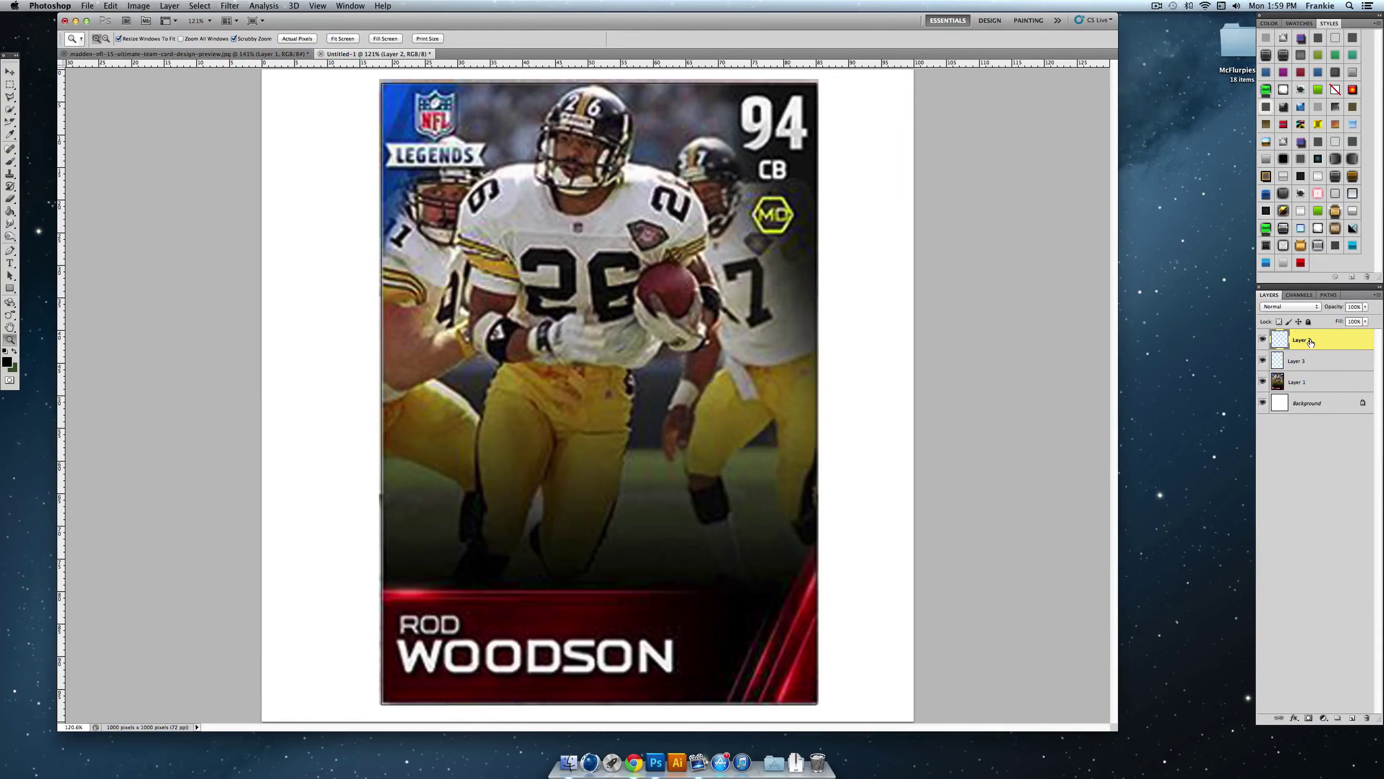
{"action": "key", "text": "Delete"}
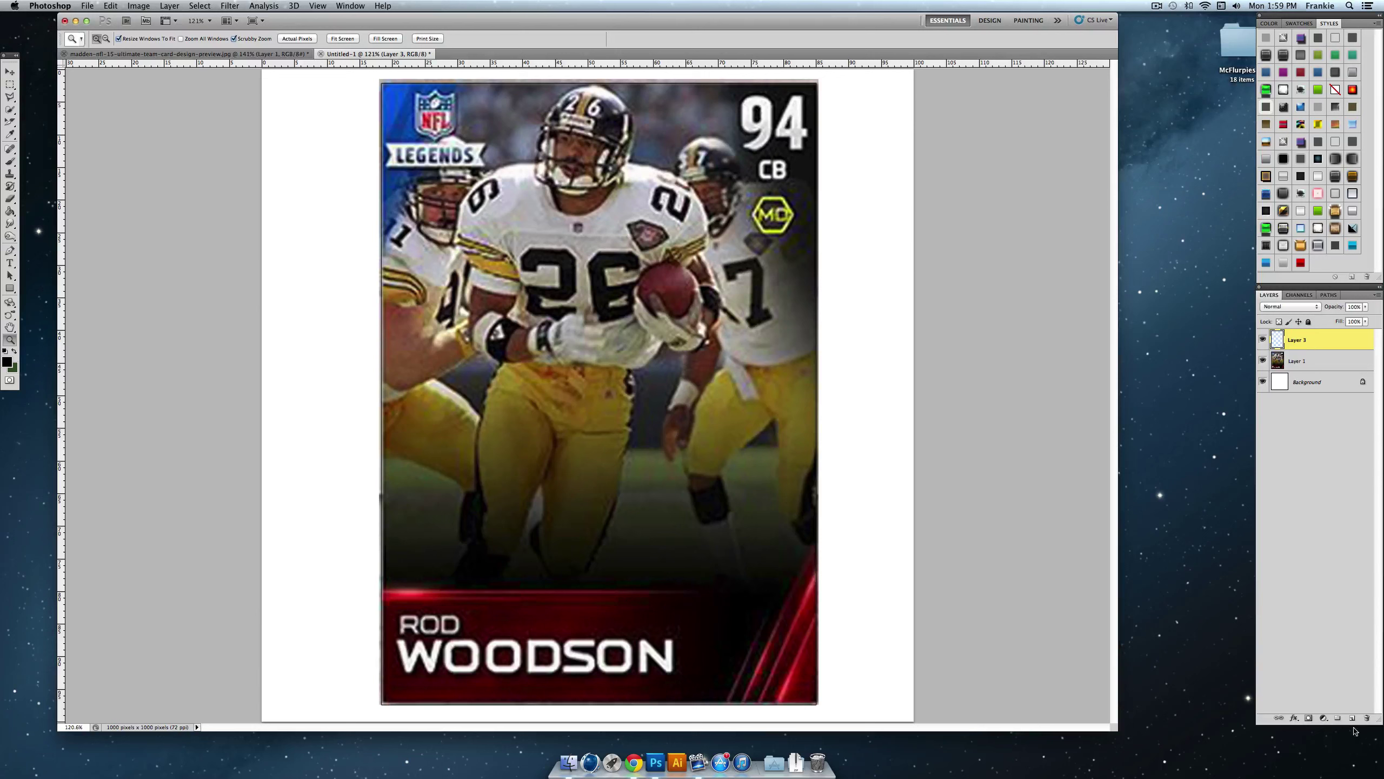
{"action": "left_click", "coordinate": [1351, 719]}
Step: Rename the card outline layer and make the new empty layer above it active
{"action": "left_click", "coordinate": [1295, 361]}
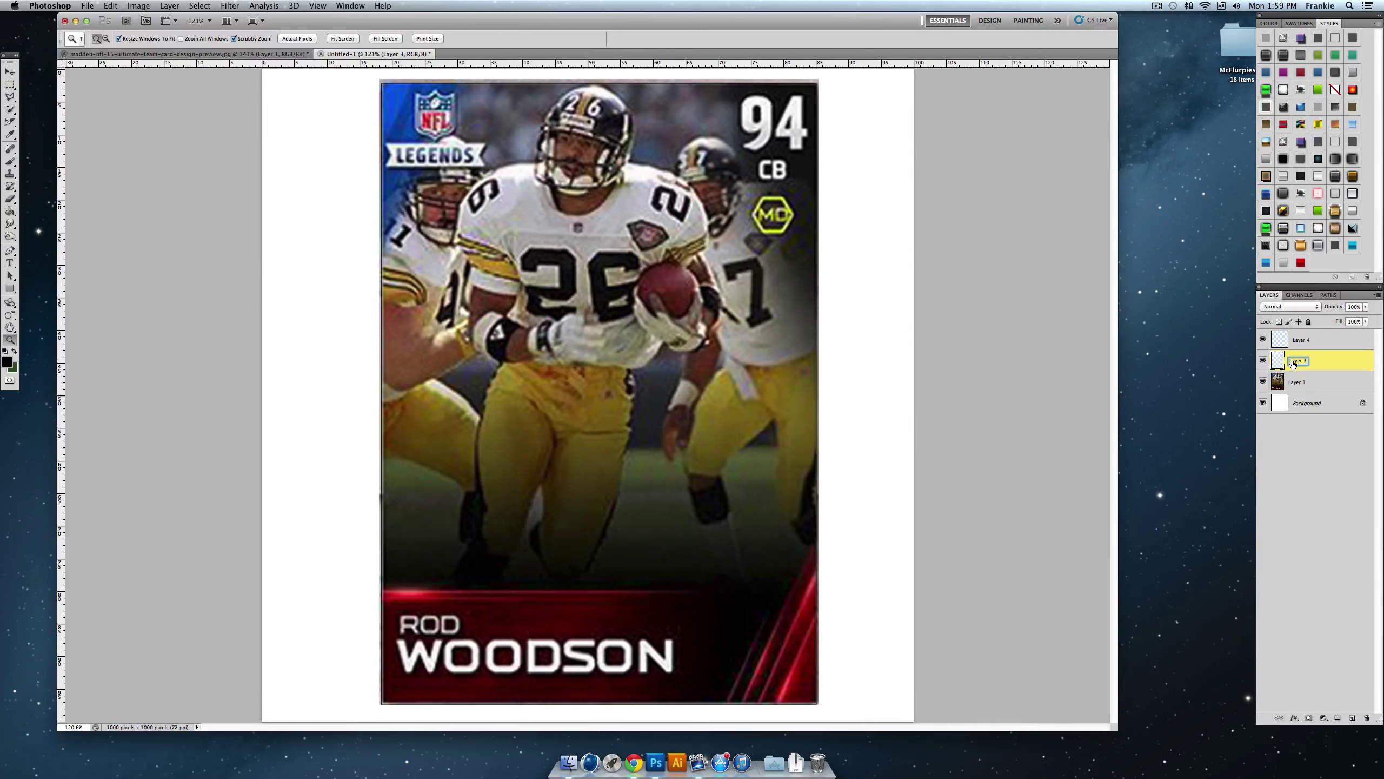
{"action": "double_click", "coordinate": [1293, 361]}
{"action": "key", "text": "Return"}
{"action": "left_click", "coordinate": [1355, 344]}
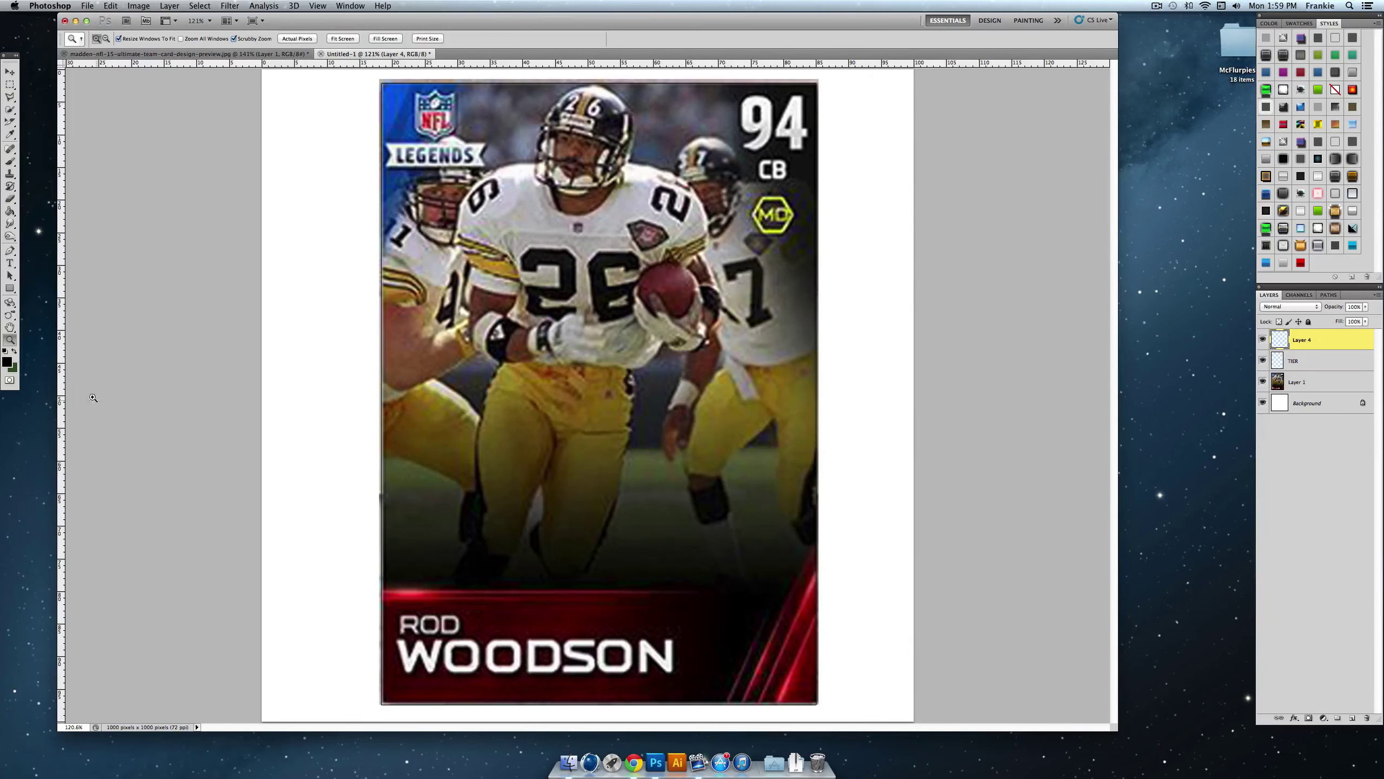
Step: Draw a rectangular selection over the red name banner, from the card's left edge to the base of the diagonal stripes
{"action": "left_click_drag", "start_coordinate": [547, 605], "coordinate": [613, 609]}
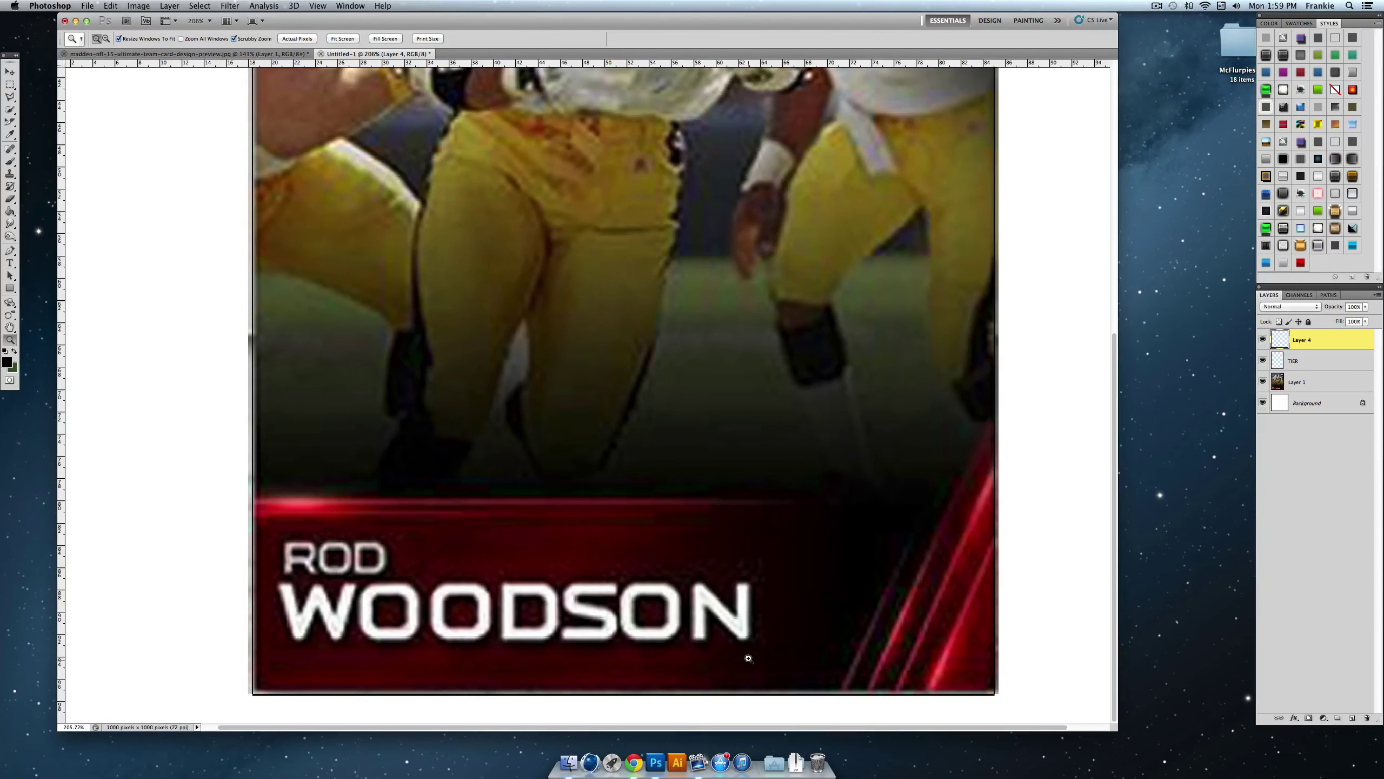
{"action": "left_click", "coordinate": [9, 84]}
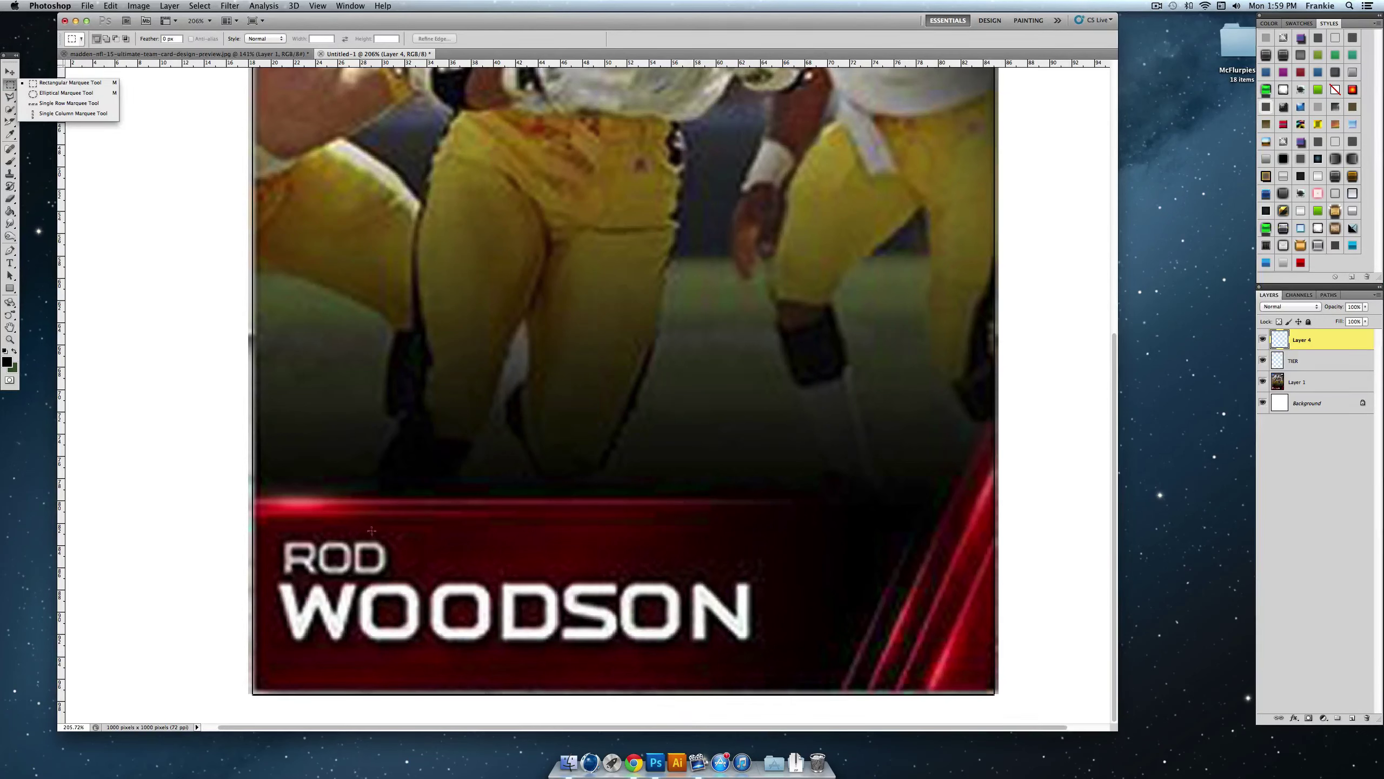
{"action": "left_click", "coordinate": [252, 498]}
{"action": "left_click_drag", "start_coordinate": [252, 496], "coordinate": [841, 691]}
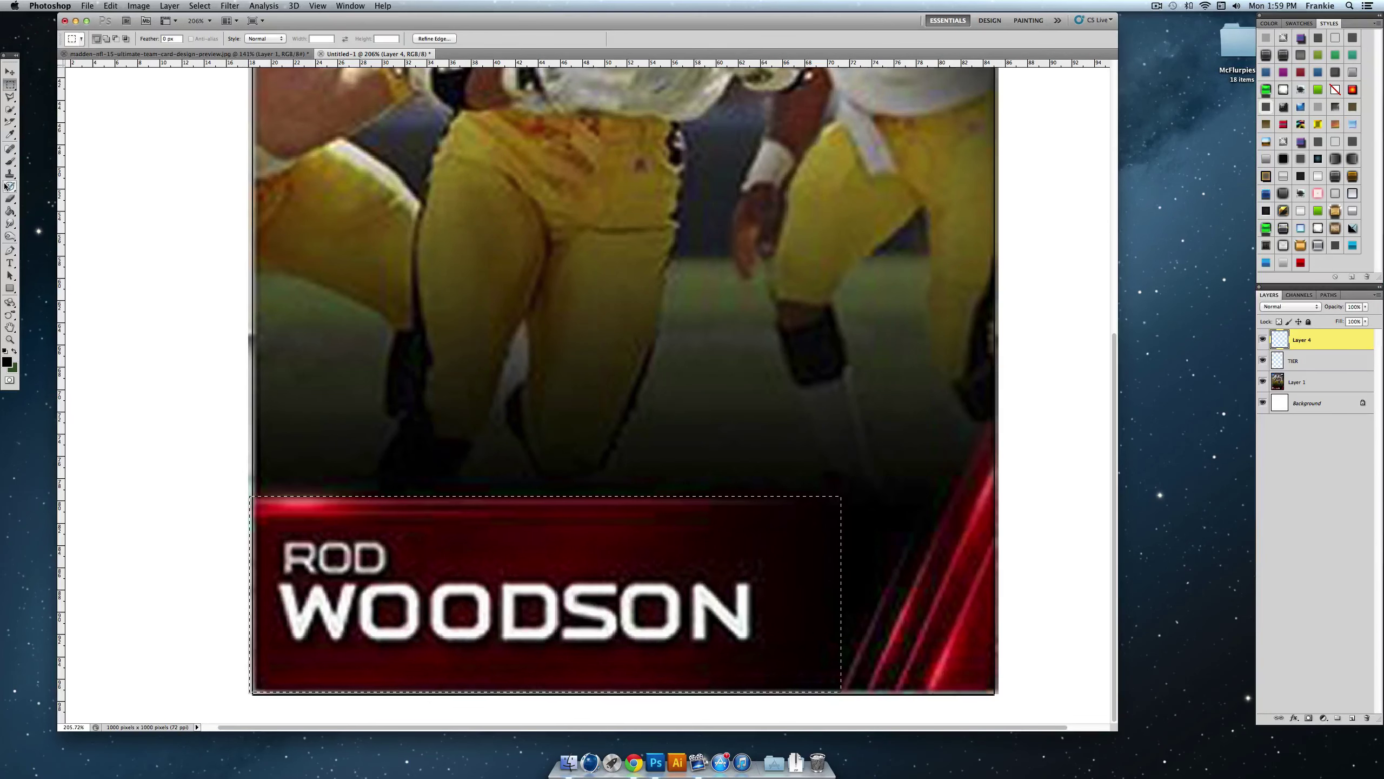
Step: Set the foreground color to dark red #a00600 for the Brush tool
{"action": "left_click_drag", "start_coordinate": [10, 161], "coordinate": [55, 160]}
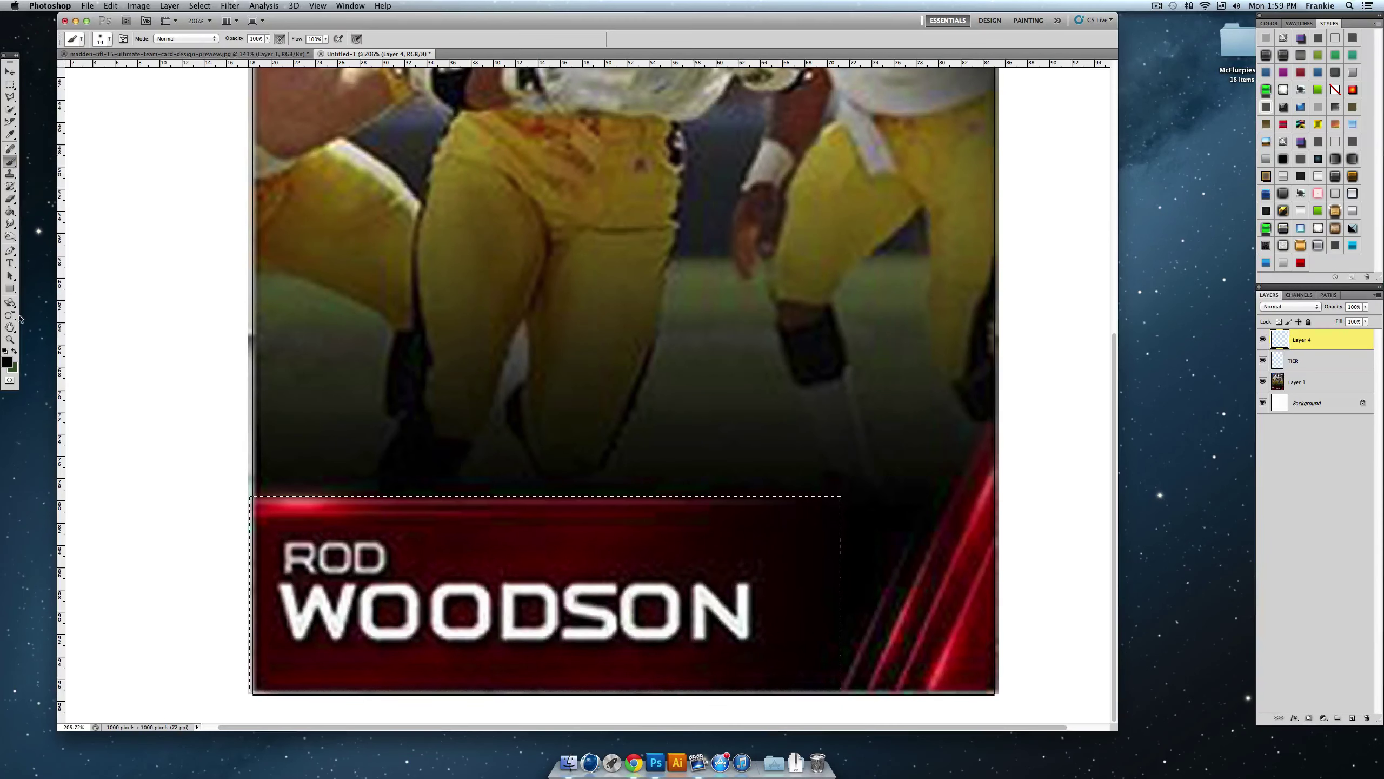
{"action": "left_click", "coordinate": [6, 362]}
{"action": "left_click", "coordinate": [545, 670]}
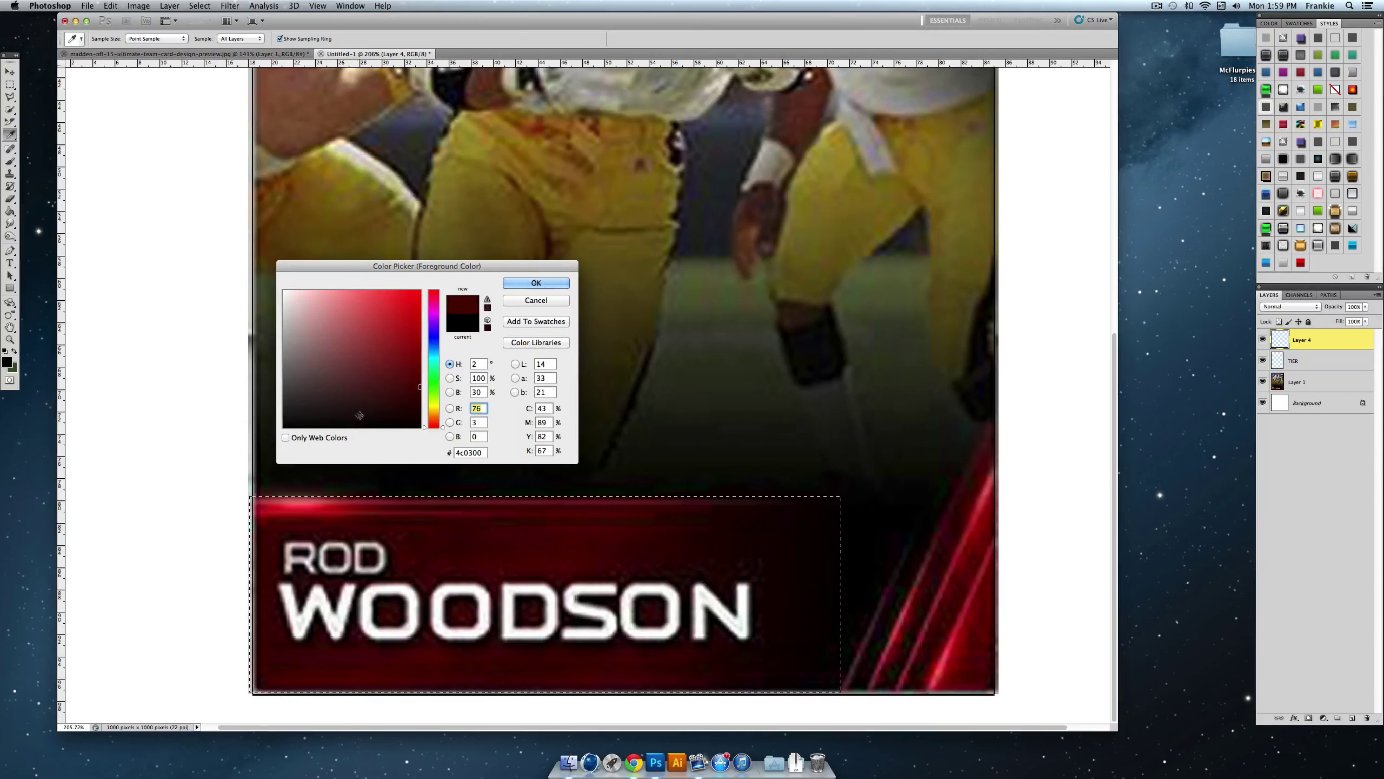
{"action": "left_click", "coordinate": [419, 341]}
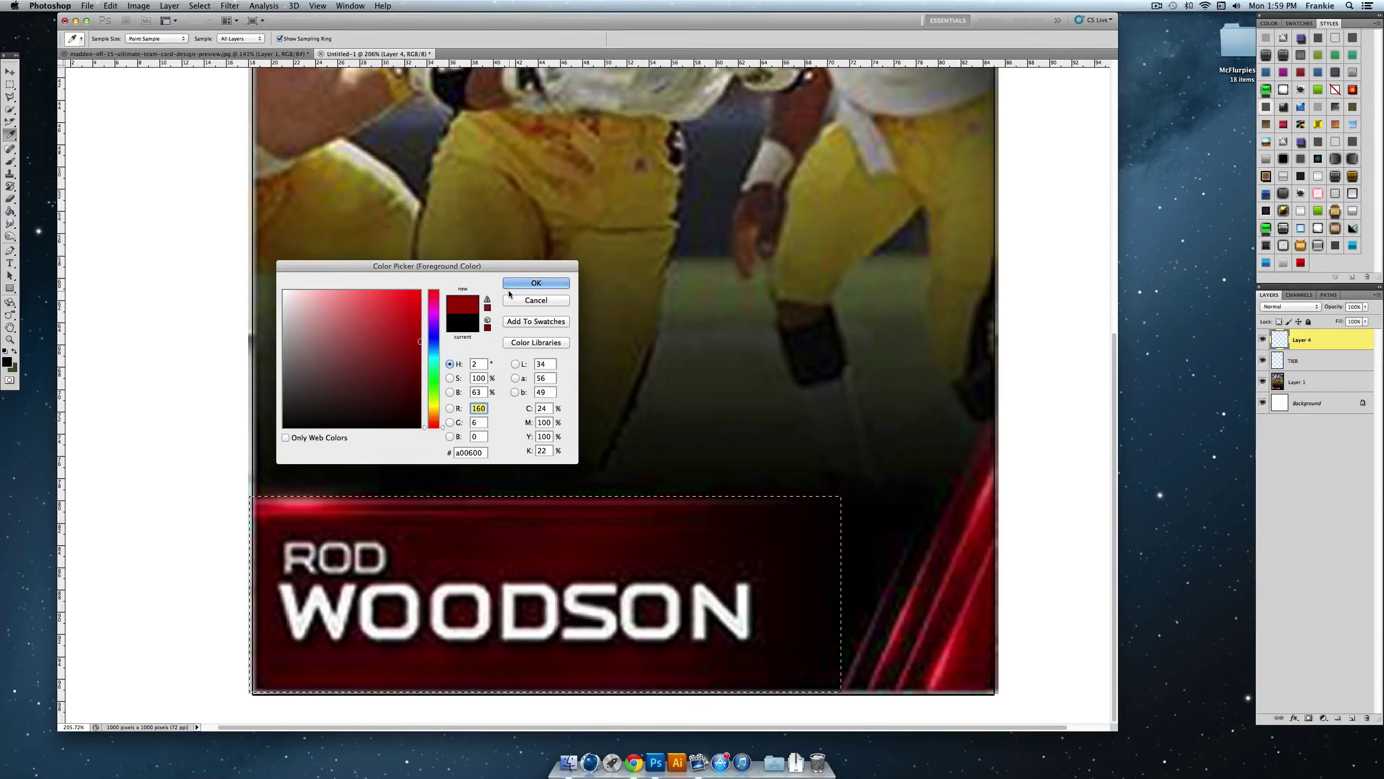
{"action": "left_click_drag", "start_coordinate": [484, 452], "coordinate": [470, 452]}
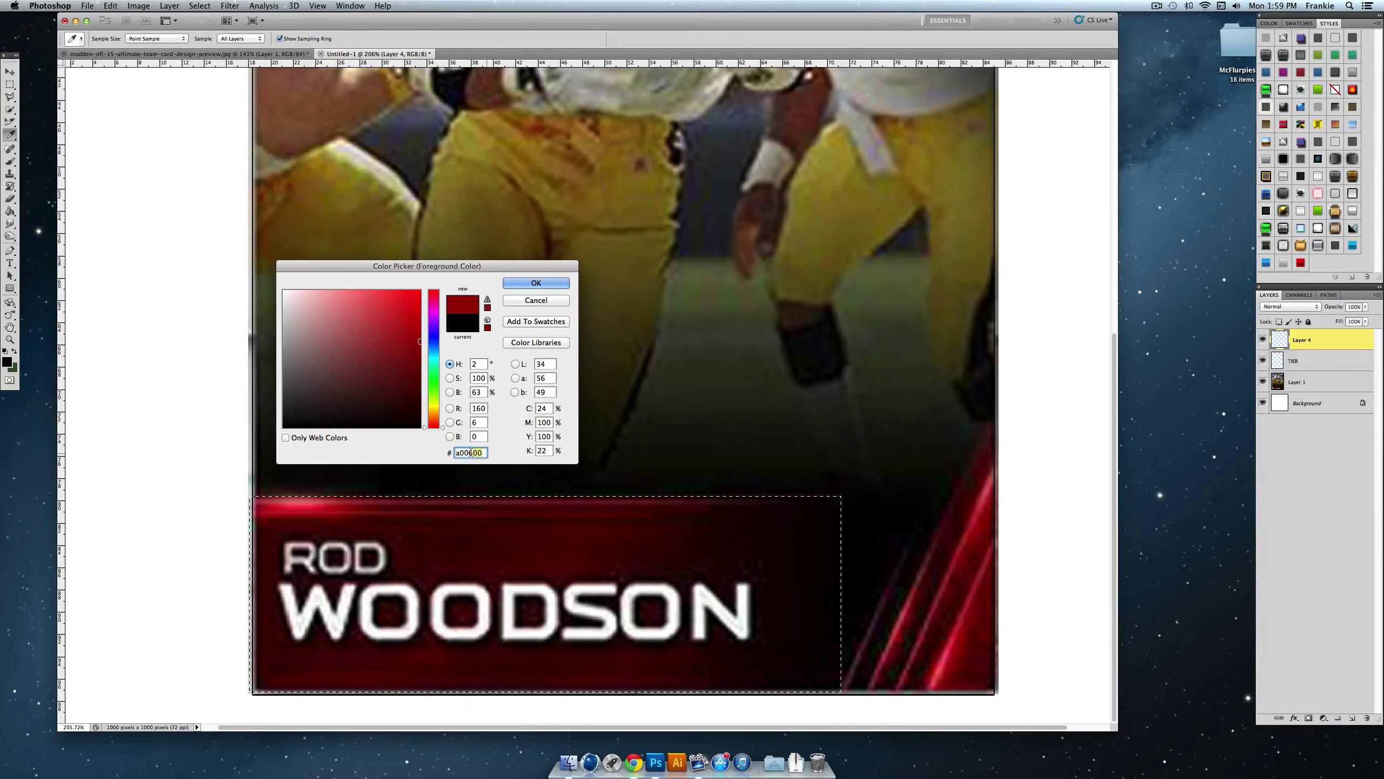
{"action": "double_click", "coordinate": [472, 452]}
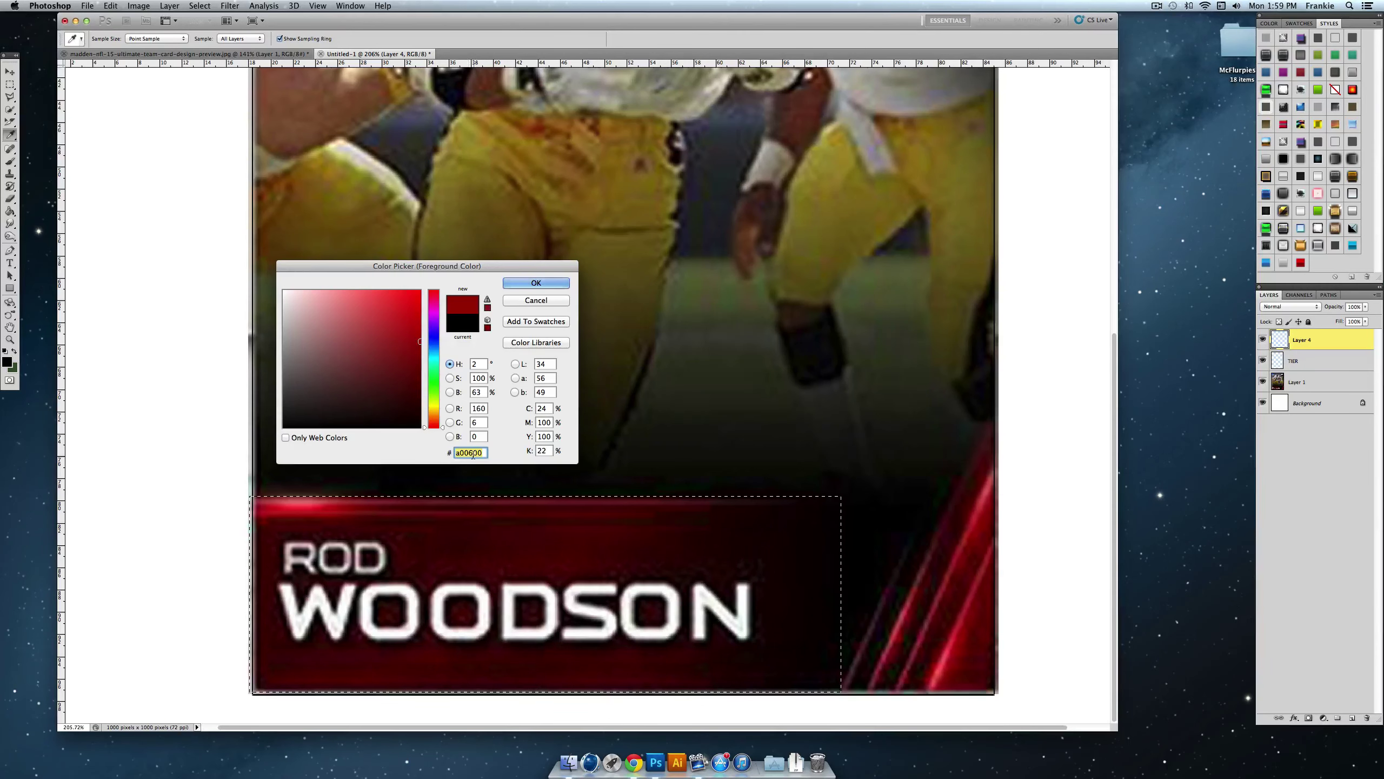
{"action": "left_click", "coordinate": [526, 281]}
{"action": "key", "text": "b"}
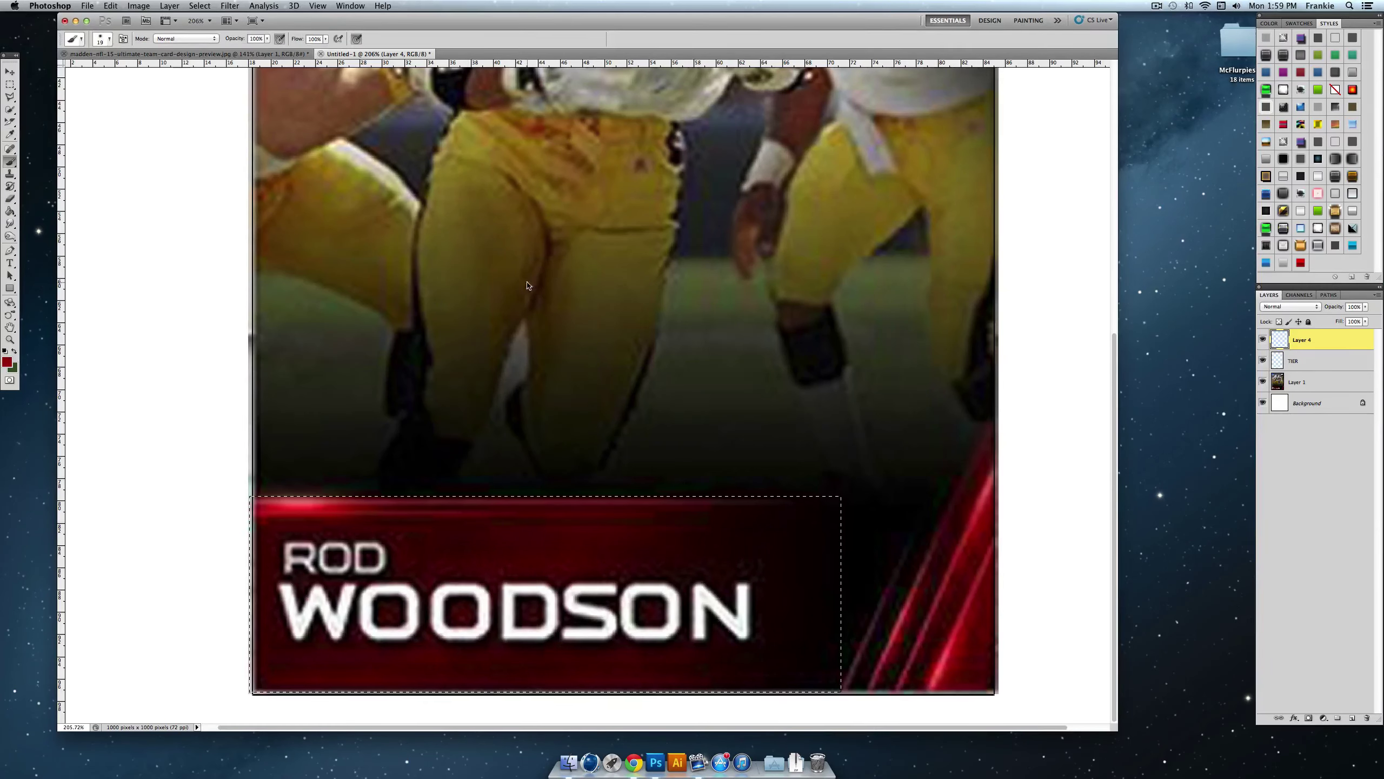
Step: Enlarge the soft brush and paint the selected banner area dark red, leaving its right end faded near the diagonal stripes
{"action": "left_click", "coordinate": [105, 39]}
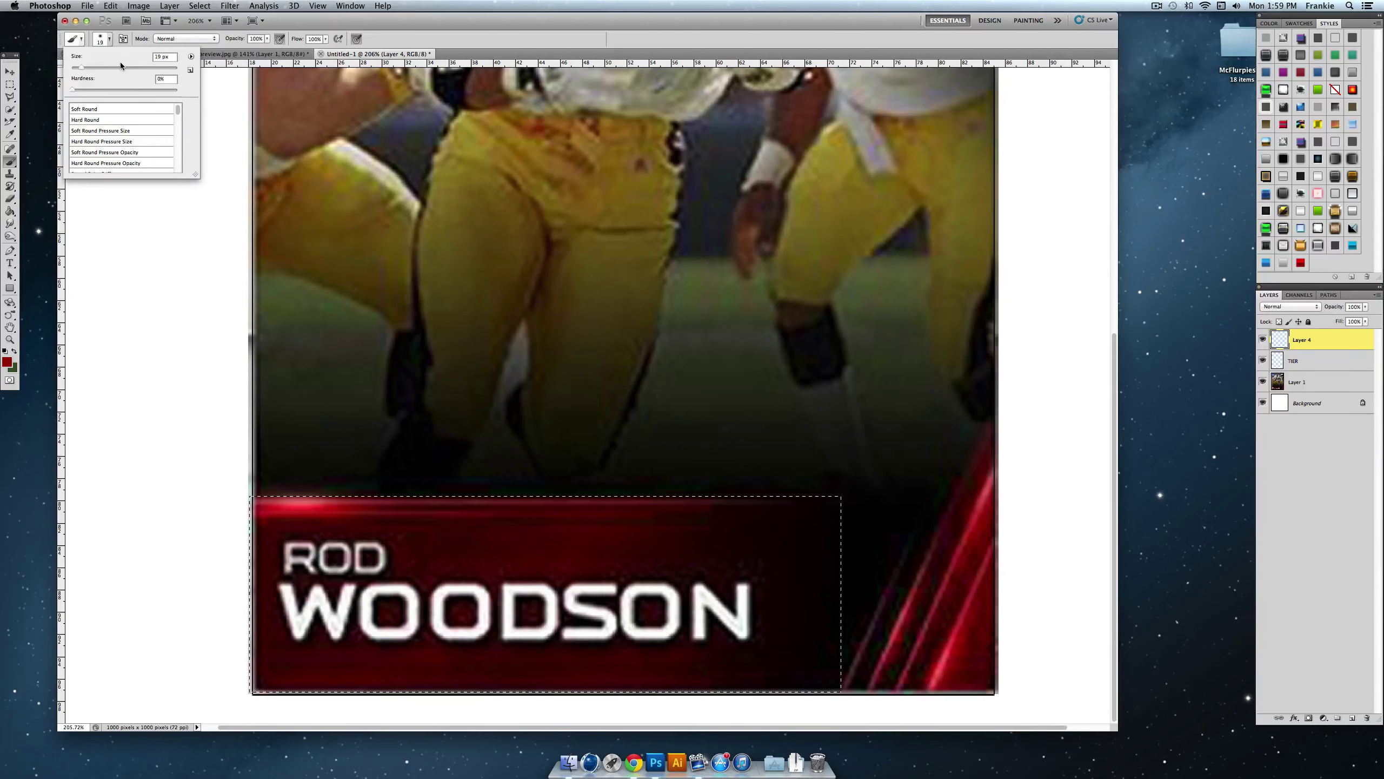
{"action": "left_click_drag", "start_coordinate": [132, 66], "coordinate": [138, 66]}
{"action": "left_click", "coordinate": [293, 588]}
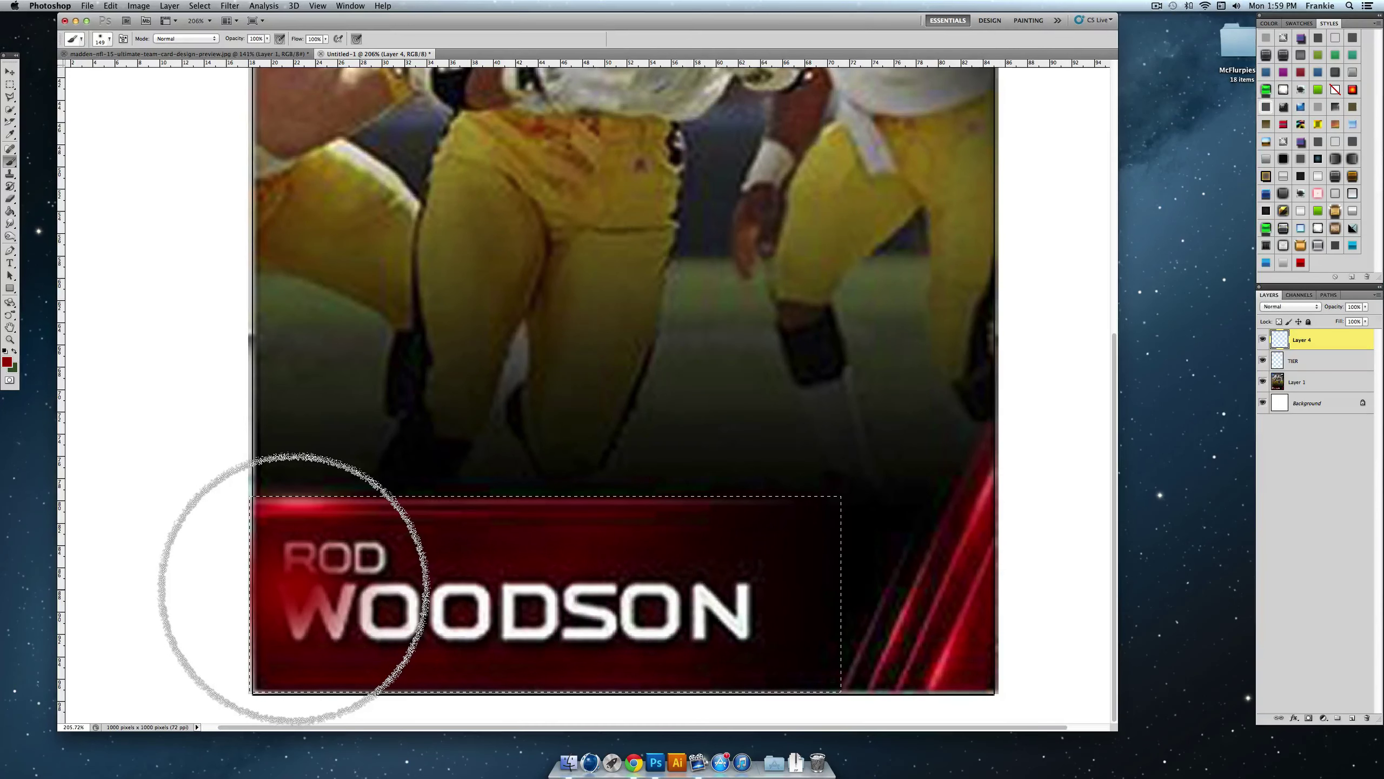
{"action": "left_click", "coordinate": [267, 587]}
{"action": "mouse_move", "coordinate": [253, 585]}
{"action": "left_mouse_down"}
{"action": "mouse_move", "coordinate": [289, 697]}
{"action": "mouse_move", "coordinate": [312, 562]}
{"action": "mouse_move", "coordinate": [325, 638]}
{"action": "mouse_move", "coordinate": [348, 650]}
{"action": "mouse_move", "coordinate": [381, 513]}
{"action": "mouse_move", "coordinate": [441, 686]}
{"action": "mouse_move", "coordinate": [460, 521]}
{"action": "mouse_move", "coordinate": [499, 635]}
{"action": "mouse_move", "coordinate": [545, 679]}
{"action": "mouse_move", "coordinate": [585, 501]}
{"action": "mouse_move", "coordinate": [620, 601]}
{"action": "mouse_move", "coordinate": [658, 643]}
{"action": "mouse_move", "coordinate": [679, 528]}
{"action": "mouse_move", "coordinate": [696, 639]}
{"action": "mouse_move", "coordinate": [698, 566]}
{"action": "mouse_move", "coordinate": [713, 655]}
{"action": "mouse_move", "coordinate": [684, 560]}
{"action": "mouse_move", "coordinate": [686, 618]}
{"action": "left_mouse_up"}
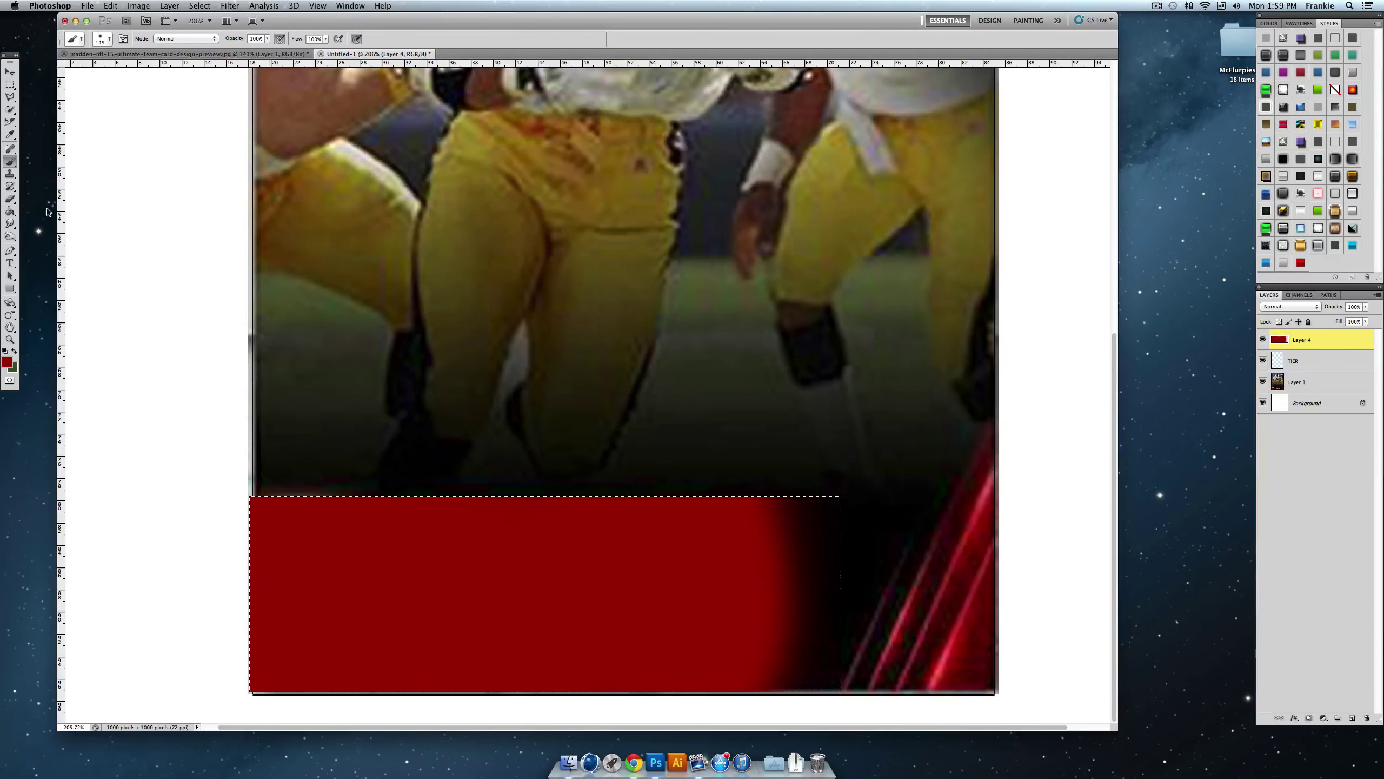
Step: Set up the regular Eraser with a soft 160 px brush
{"action": "left_click", "coordinate": [10, 199]}
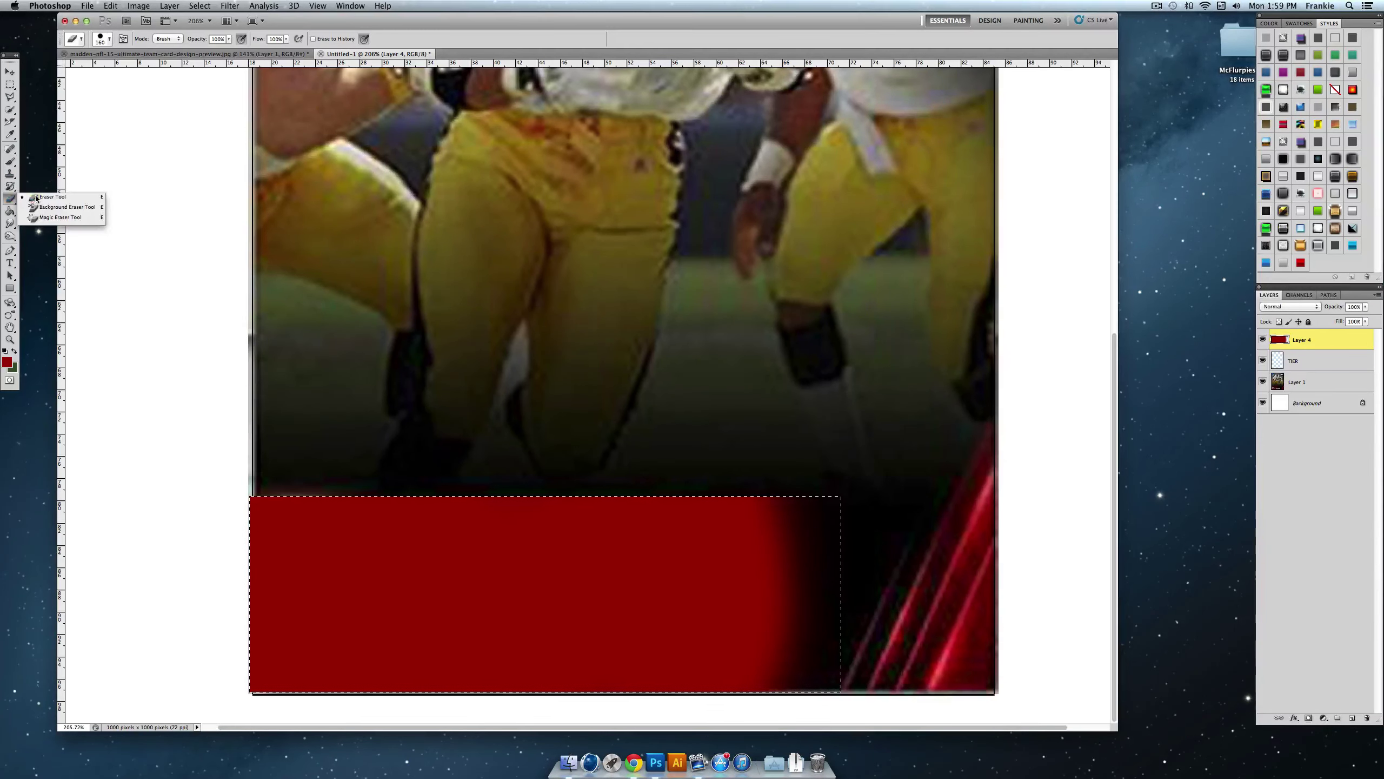
{"action": "left_click", "coordinate": [44, 197]}
{"action": "left_click", "coordinate": [106, 40]}
{"action": "left_click", "coordinate": [96, 89]}
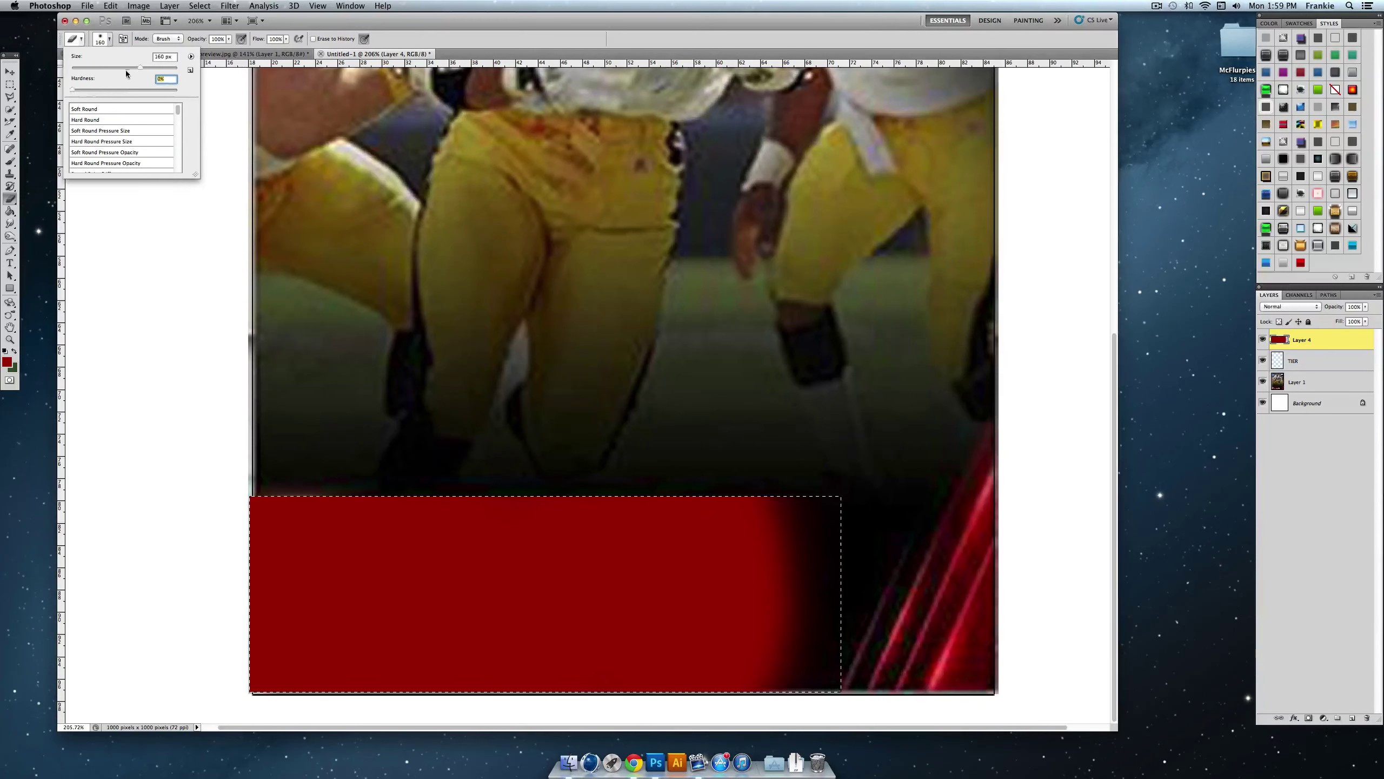
{"action": "left_click", "coordinate": [802, 431]}
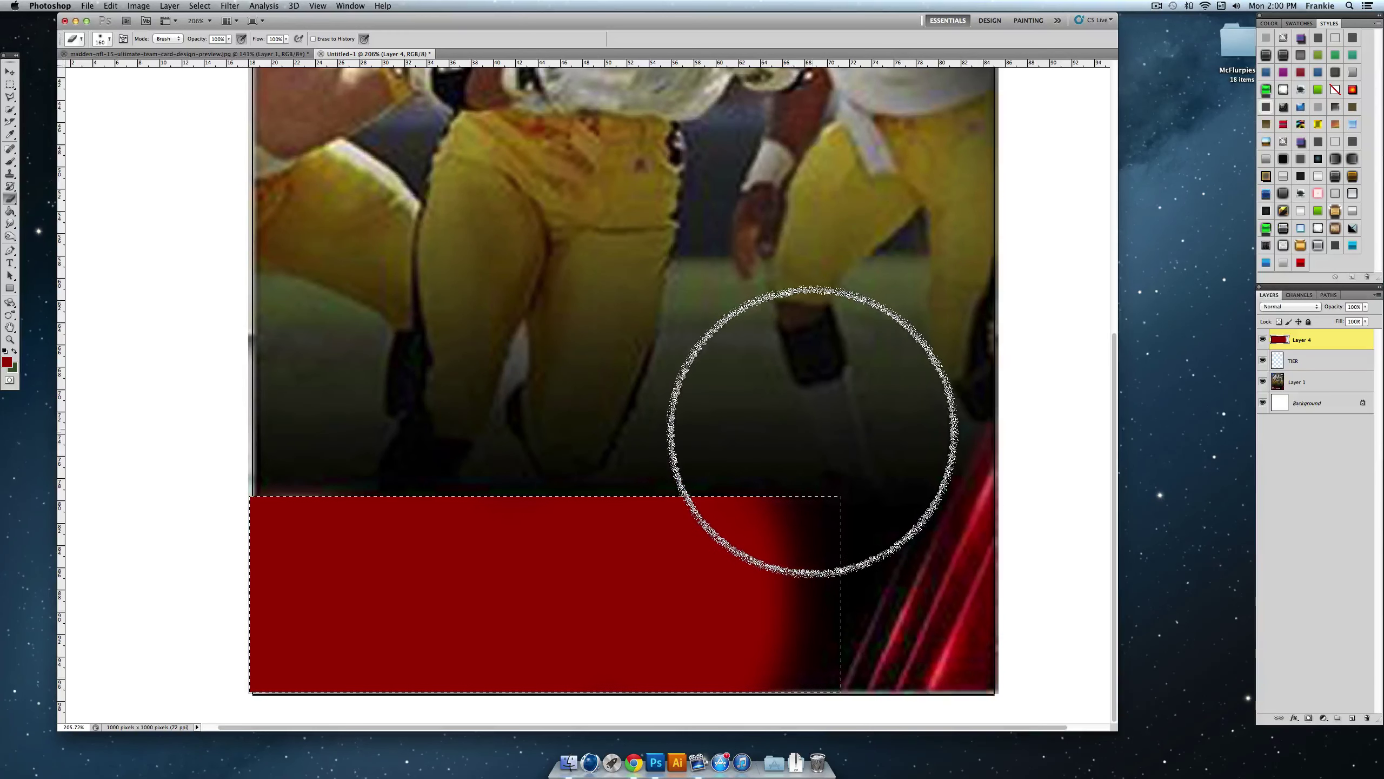
Step: Try several eraser strokes to fade the right end of the red banner and undo them
{"action": "left_click_drag", "start_coordinate": [799, 434], "coordinate": [804, 665]}
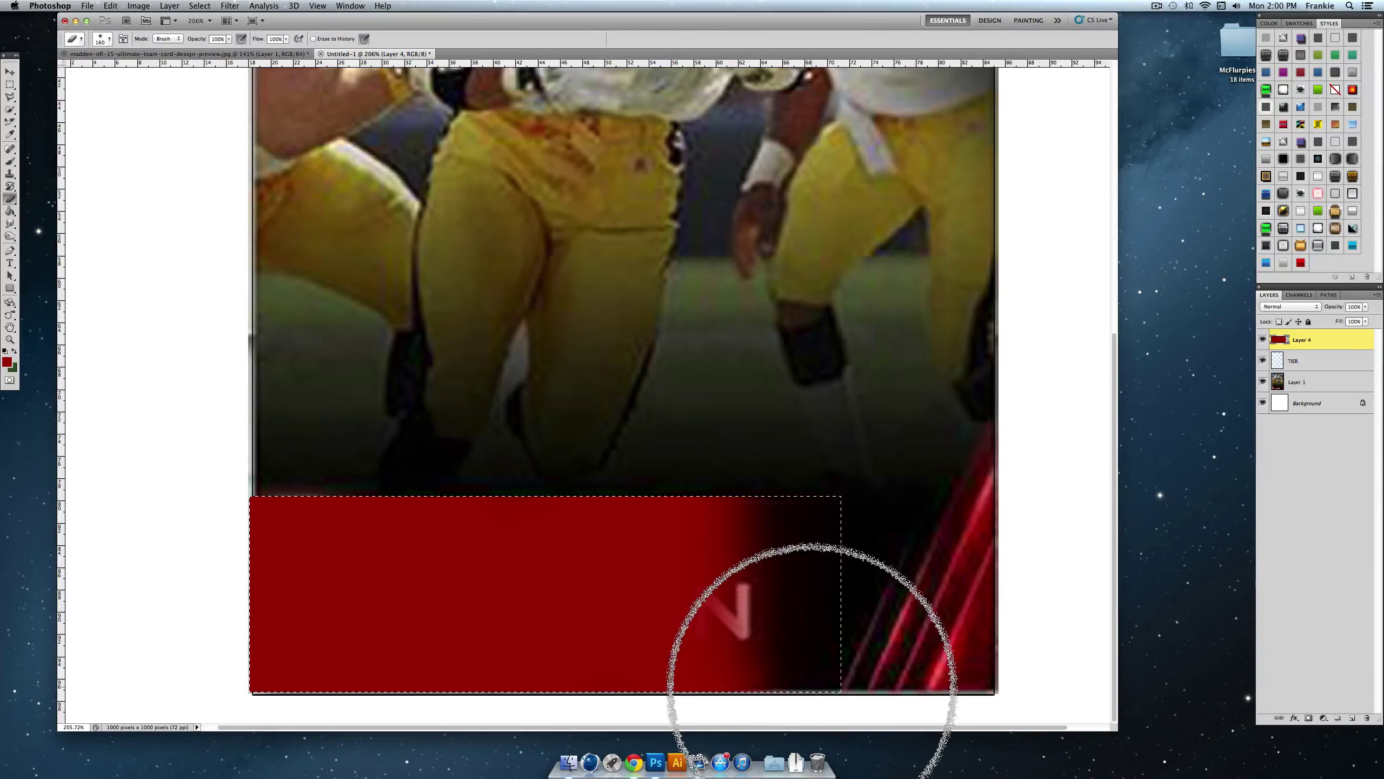
{"action": "key", "text": "super+z"}
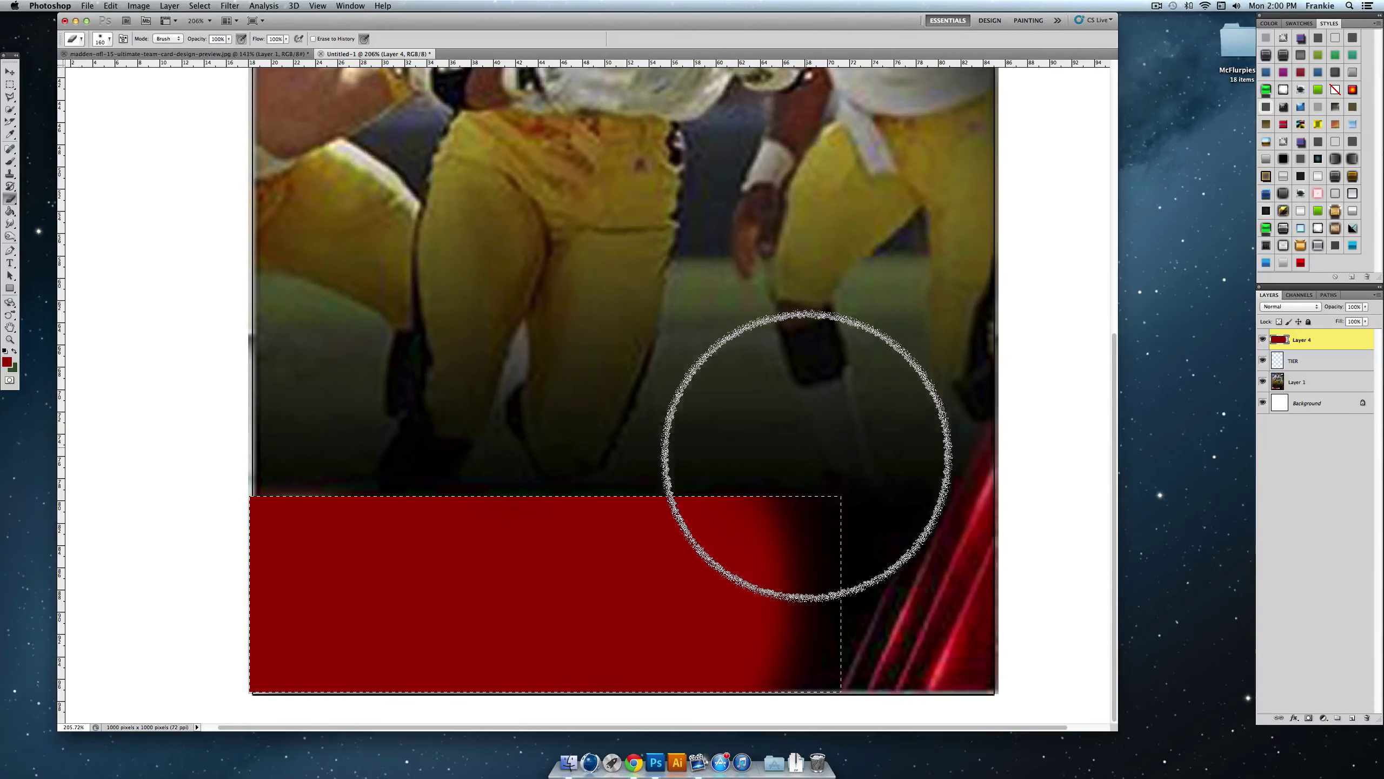
{"action": "left_click_drag", "start_coordinate": [810, 449], "coordinate": [798, 635]}
{"action": "left_click_drag", "start_coordinate": [807, 337], "coordinate": [768, 627]}
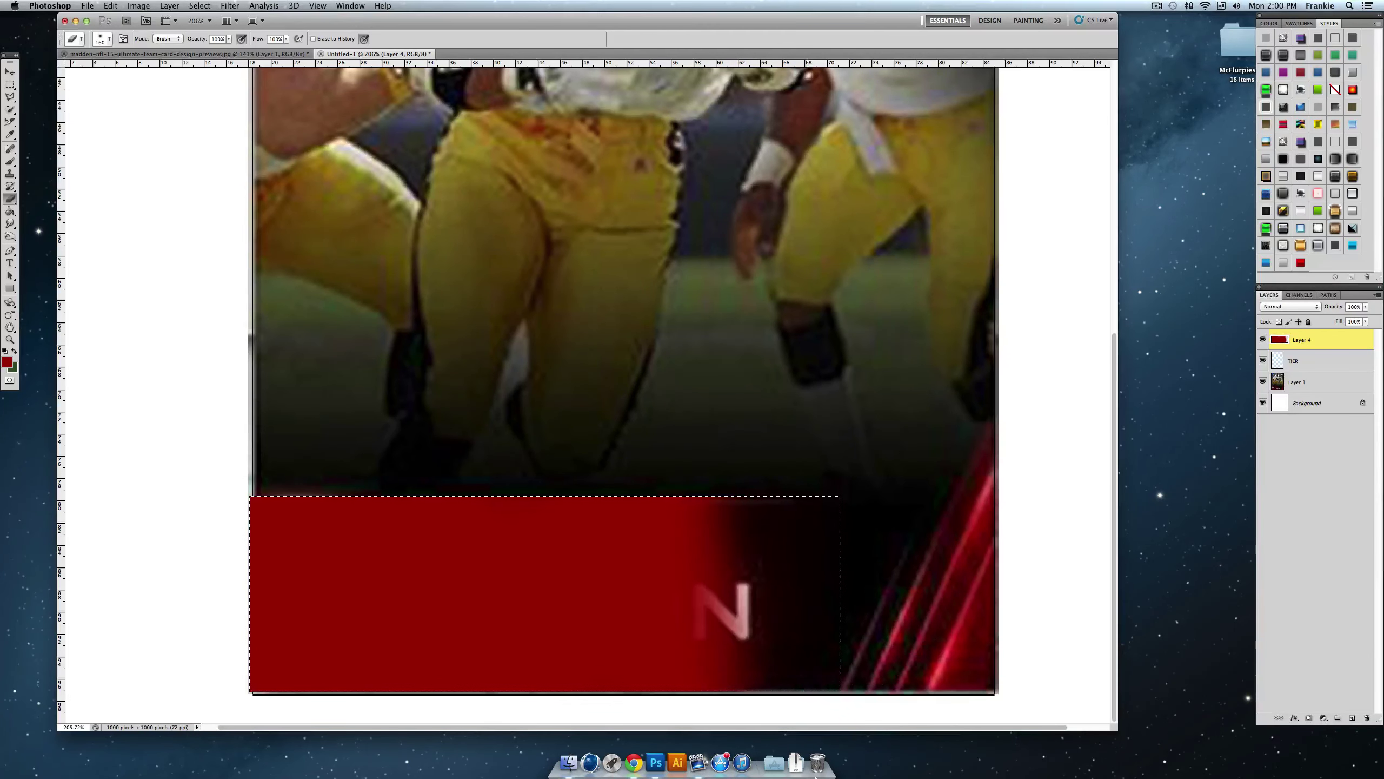
{"action": "key", "text": "Delete"}
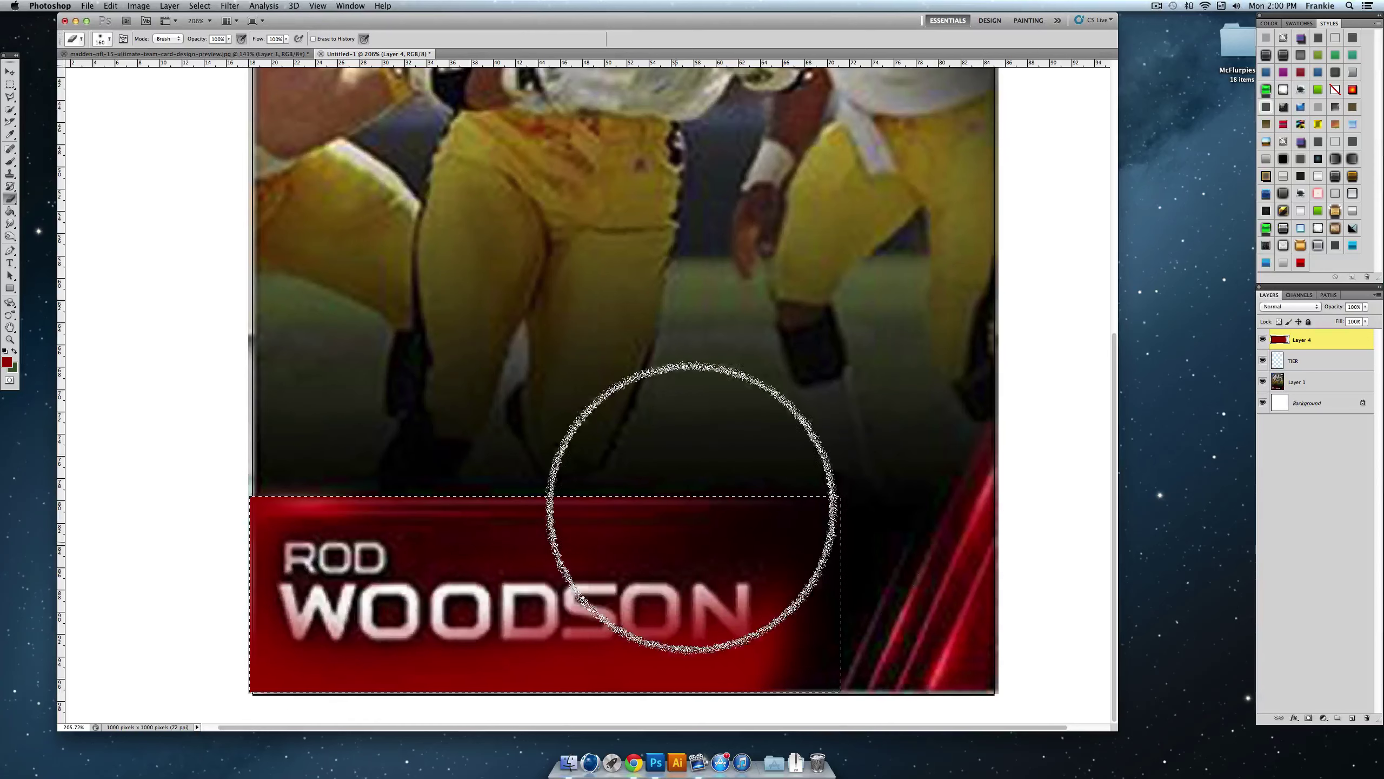
{"action": "key", "text": "super+z"}
{"action": "scroll", "coordinate": [749, 525], "scroll_direction": "left", "scroll_amount": 2}
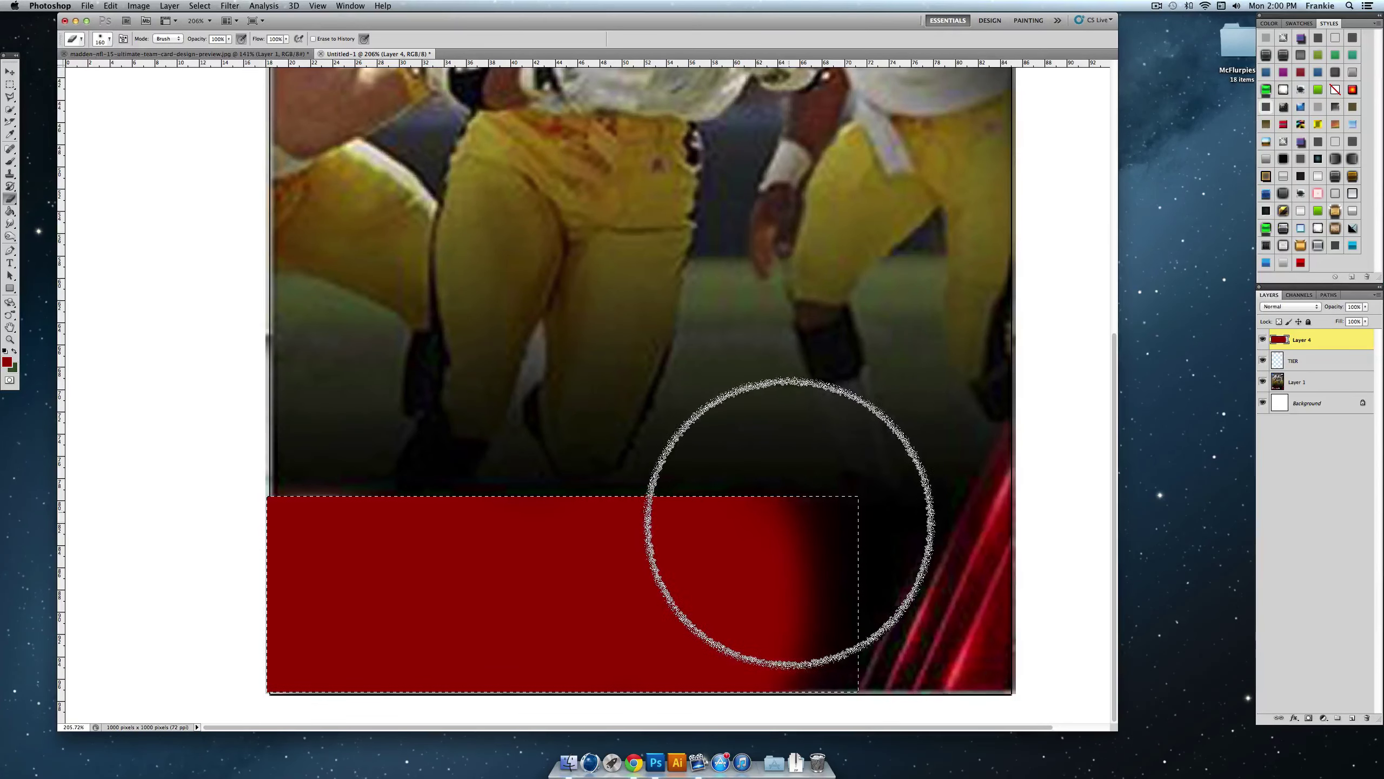
{"action": "key", "text": "super+shift+z"}
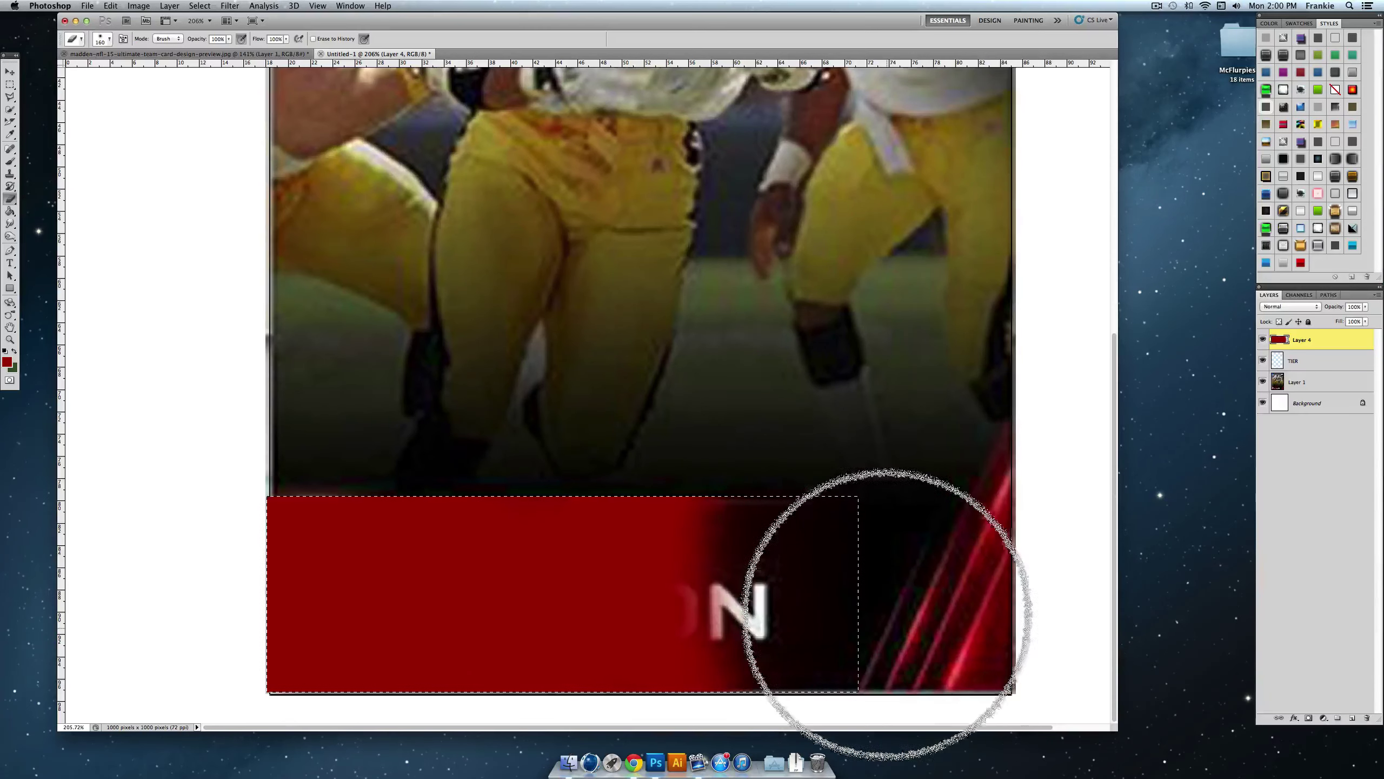
{"action": "key", "text": "super+z"}
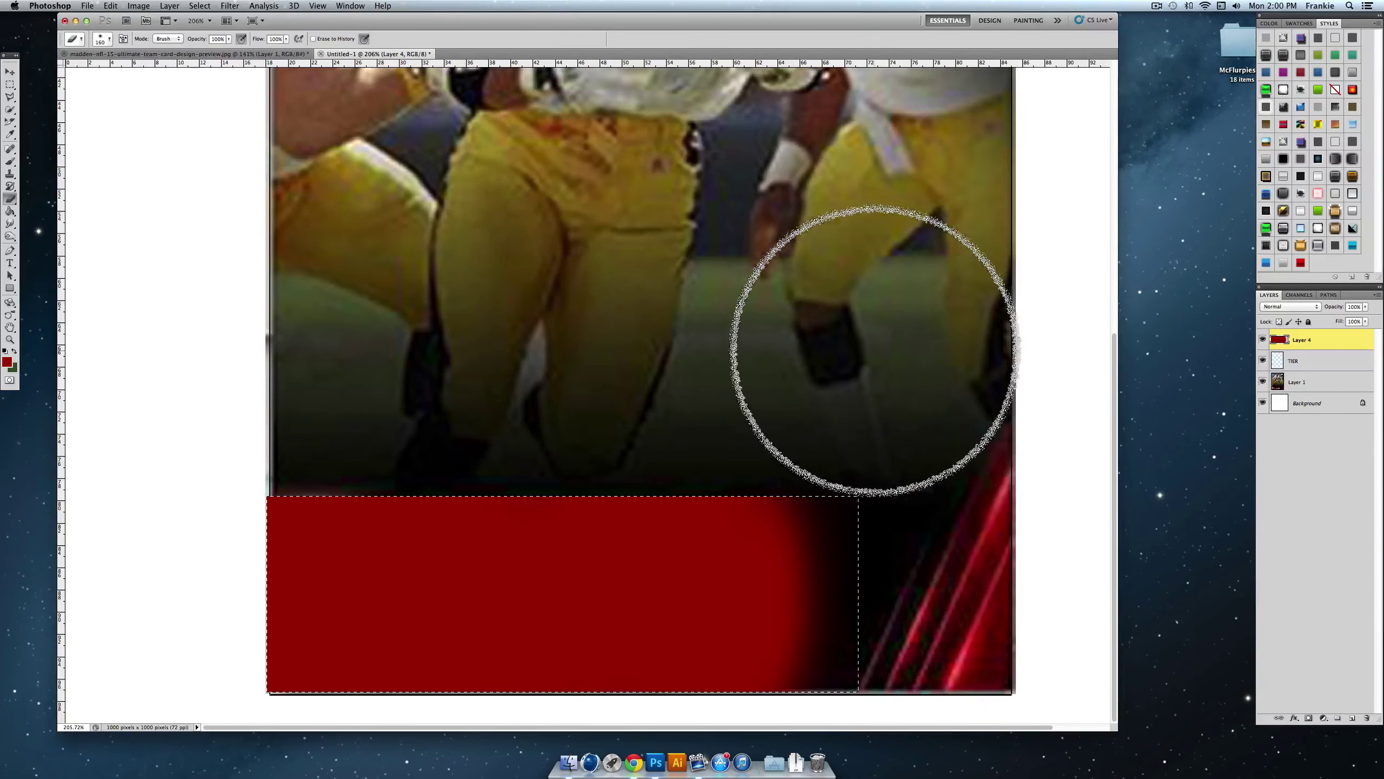
Step: Erase the right end of the red banner into a soft fade and check it with the reference card temporarily hidden
{"action": "mouse_move", "coordinate": [842, 349]}
{"action": "left_mouse_down"}
{"action": "mouse_move", "coordinate": [858, 716]}
{"action": "mouse_move", "coordinate": [849, 401]}
{"action": "left_mouse_up"}
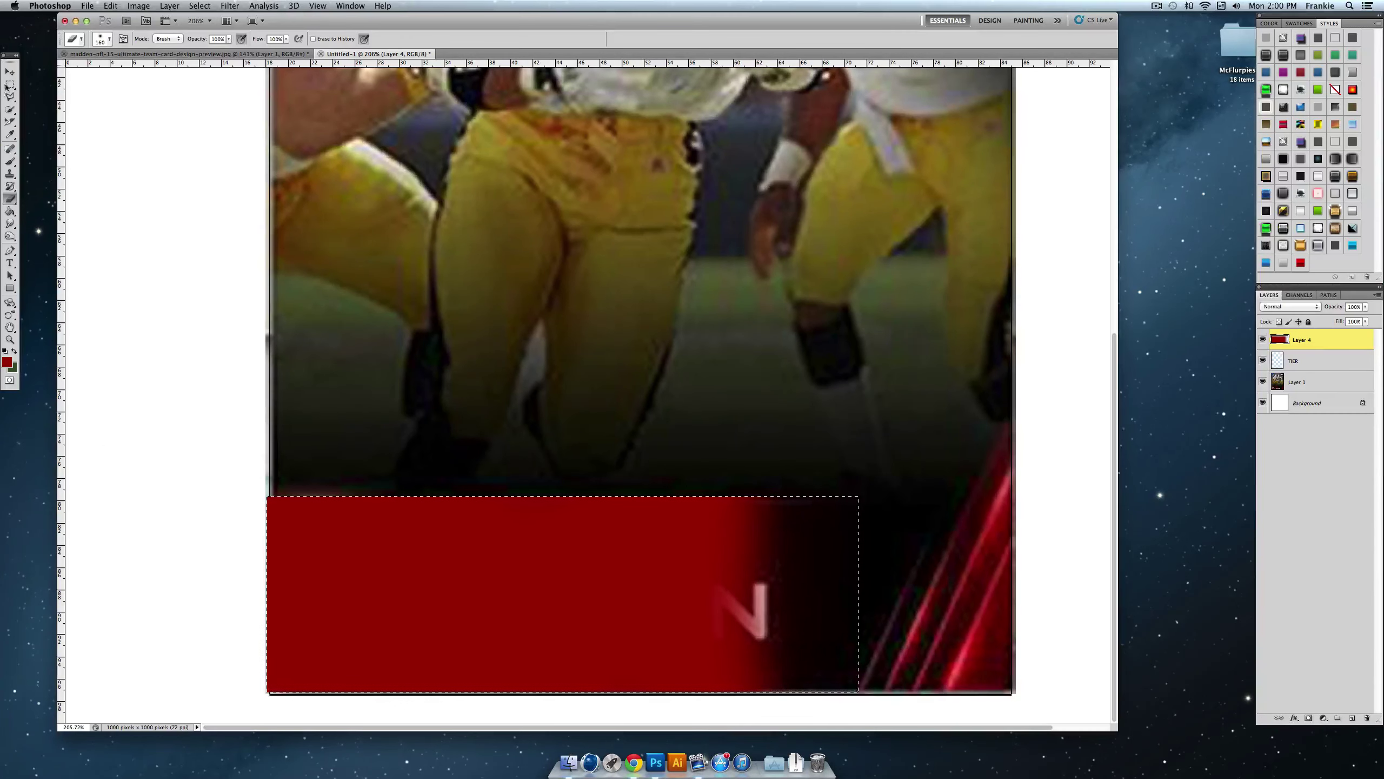
{"action": "left_click", "coordinate": [1263, 382]}
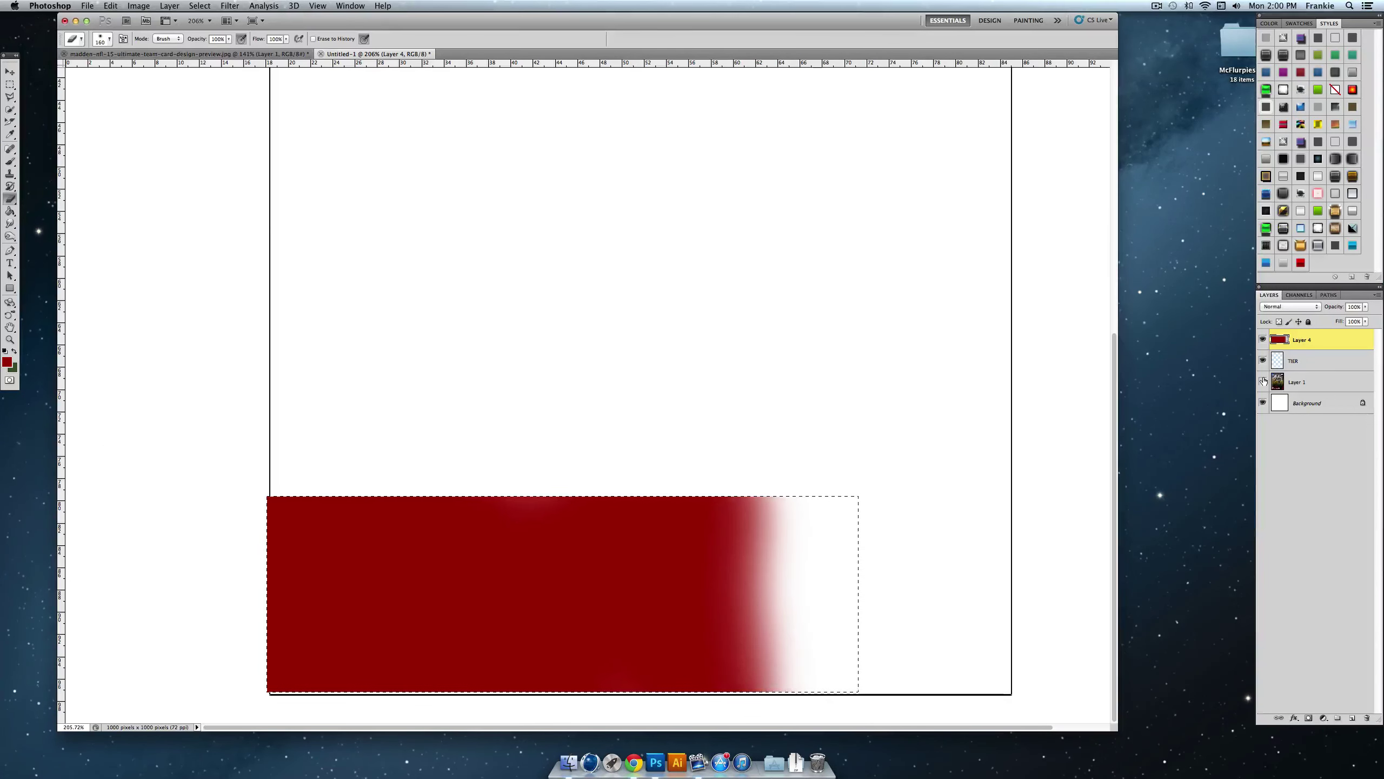
{"action": "left_click", "coordinate": [1263, 382]}
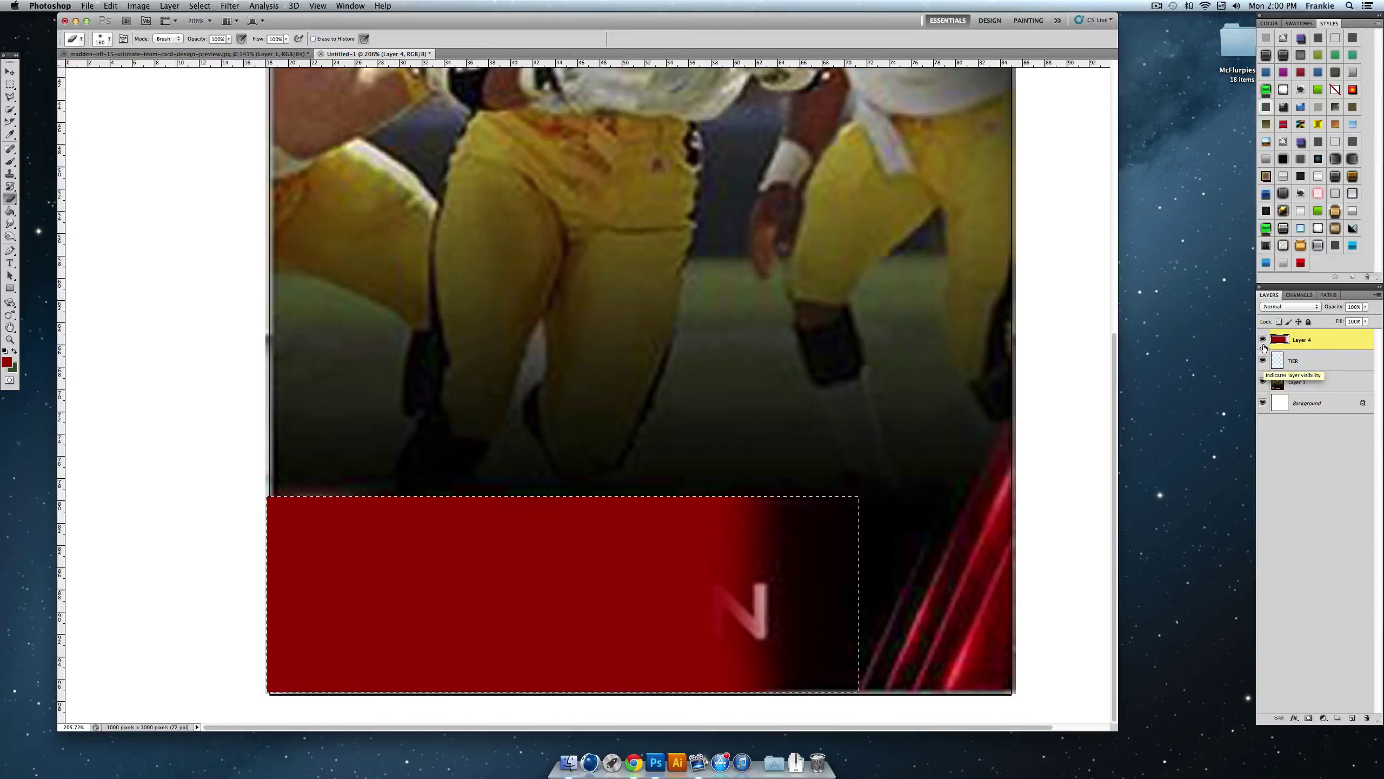
Step: Deselect the banner area and nudge the red banner layer down and right to line up with the card outline's lower-left corner
{"action": "key", "text": "ctrl+d"}
{"action": "left_click_drag", "start_coordinate": [9, 84], "coordinate": [54, 87]}
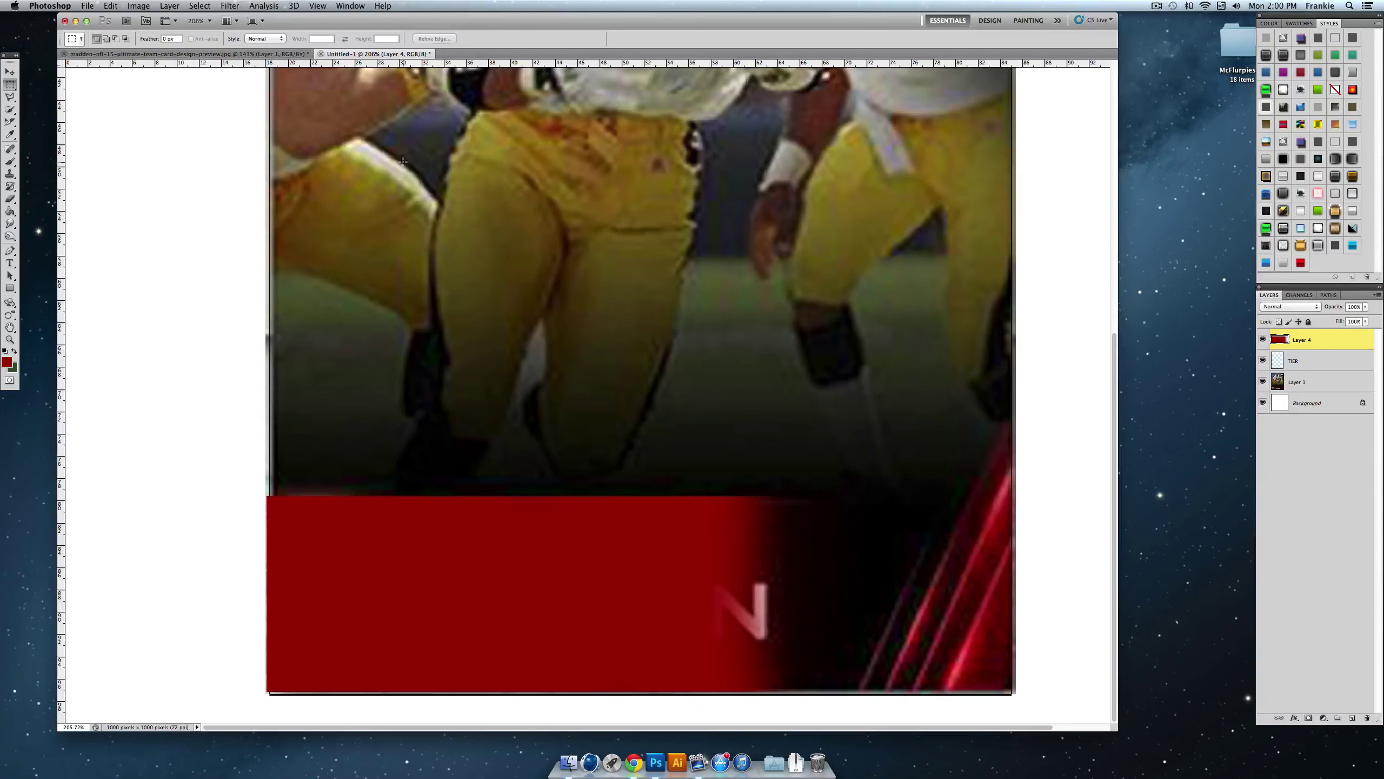
{"action": "left_click", "coordinate": [1311, 360]}
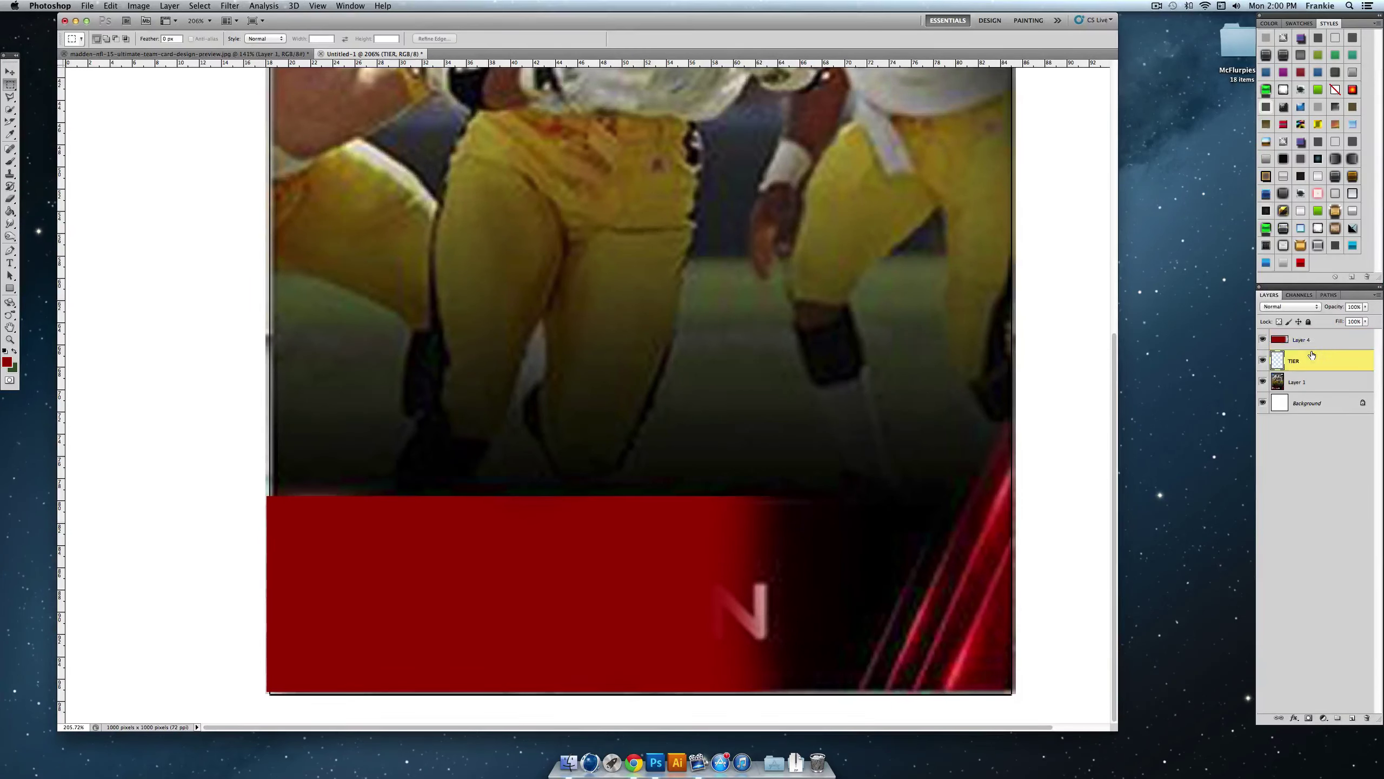
{"action": "left_click", "coordinate": [1319, 336]}
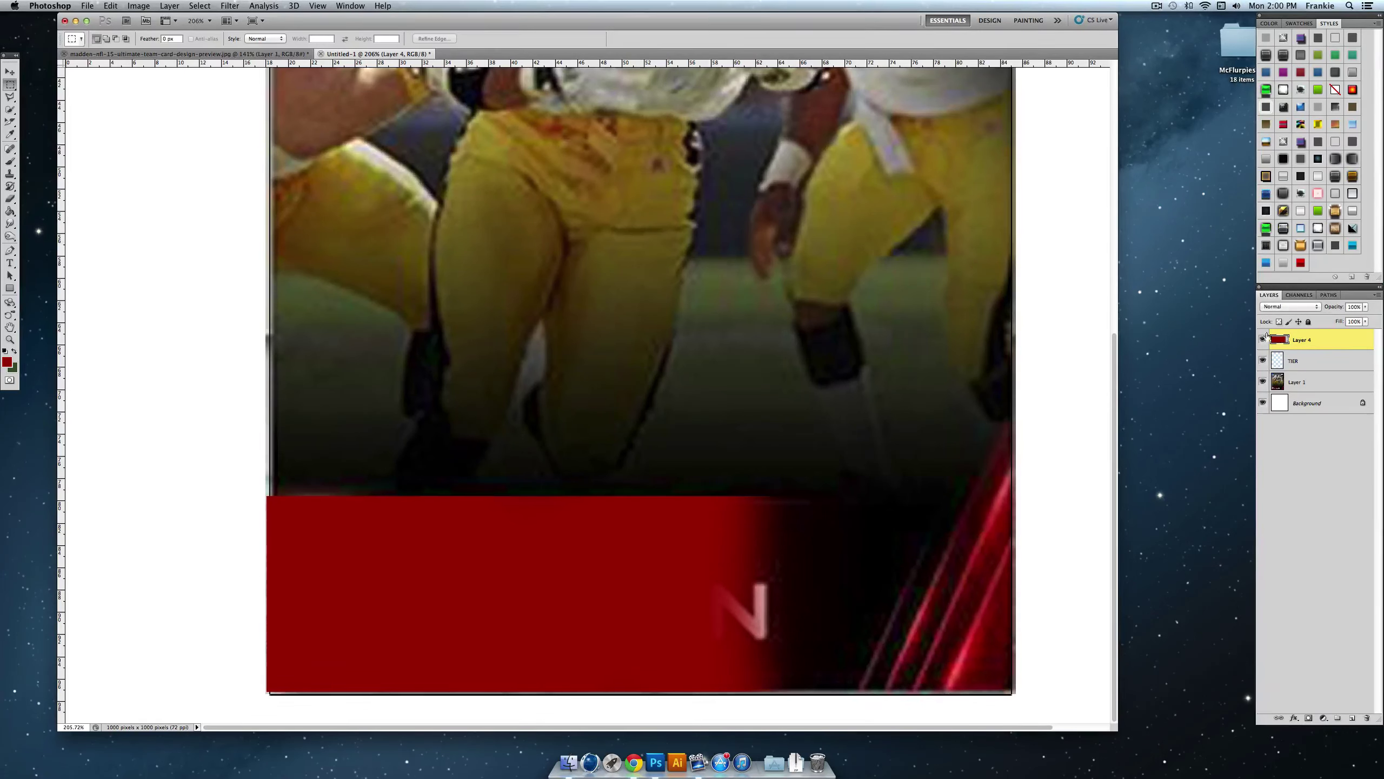
{"action": "left_click", "coordinate": [10, 72]}
{"action": "key", "text": "Down"}
{"action": "key", "text": "Down"}
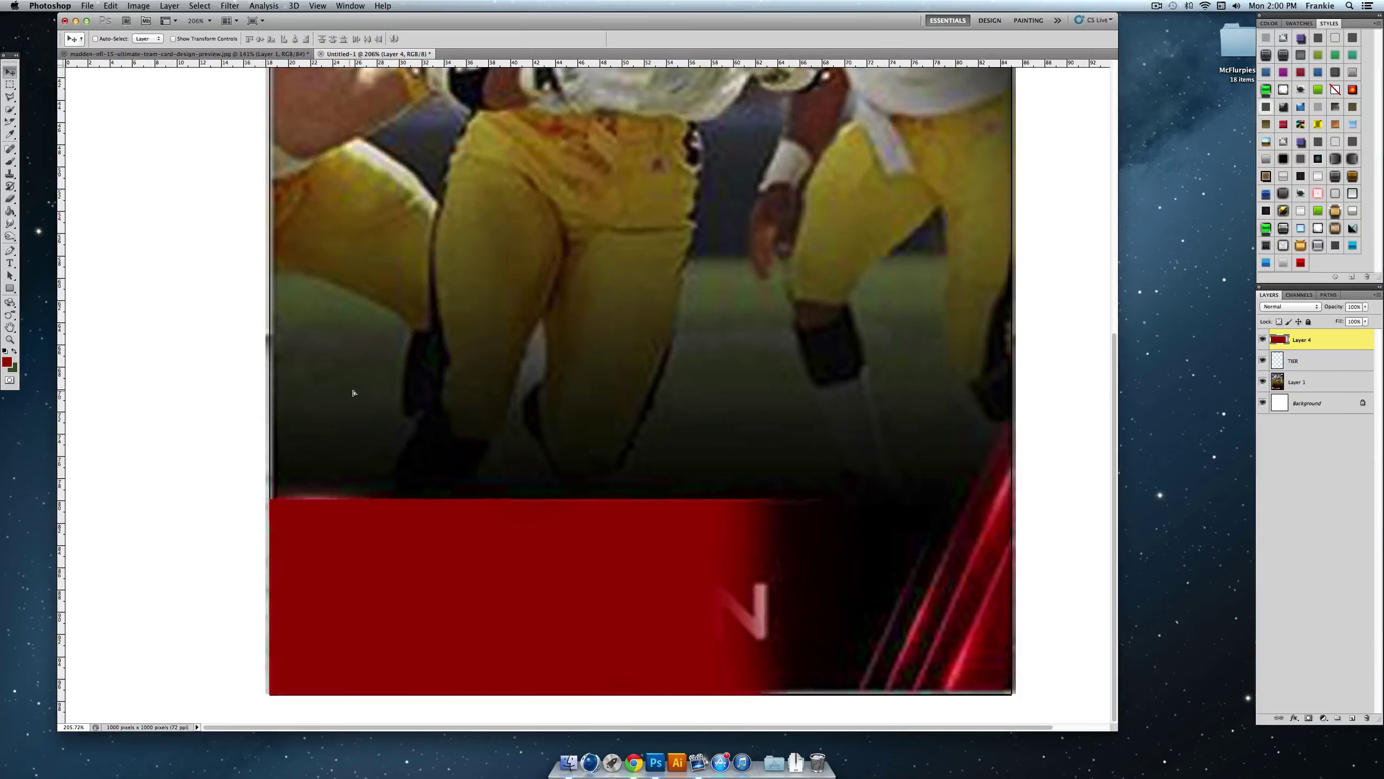
{"action": "key", "text": "Right"}
{"action": "key", "text": "Right"}
{"action": "key", "text": "Right"}
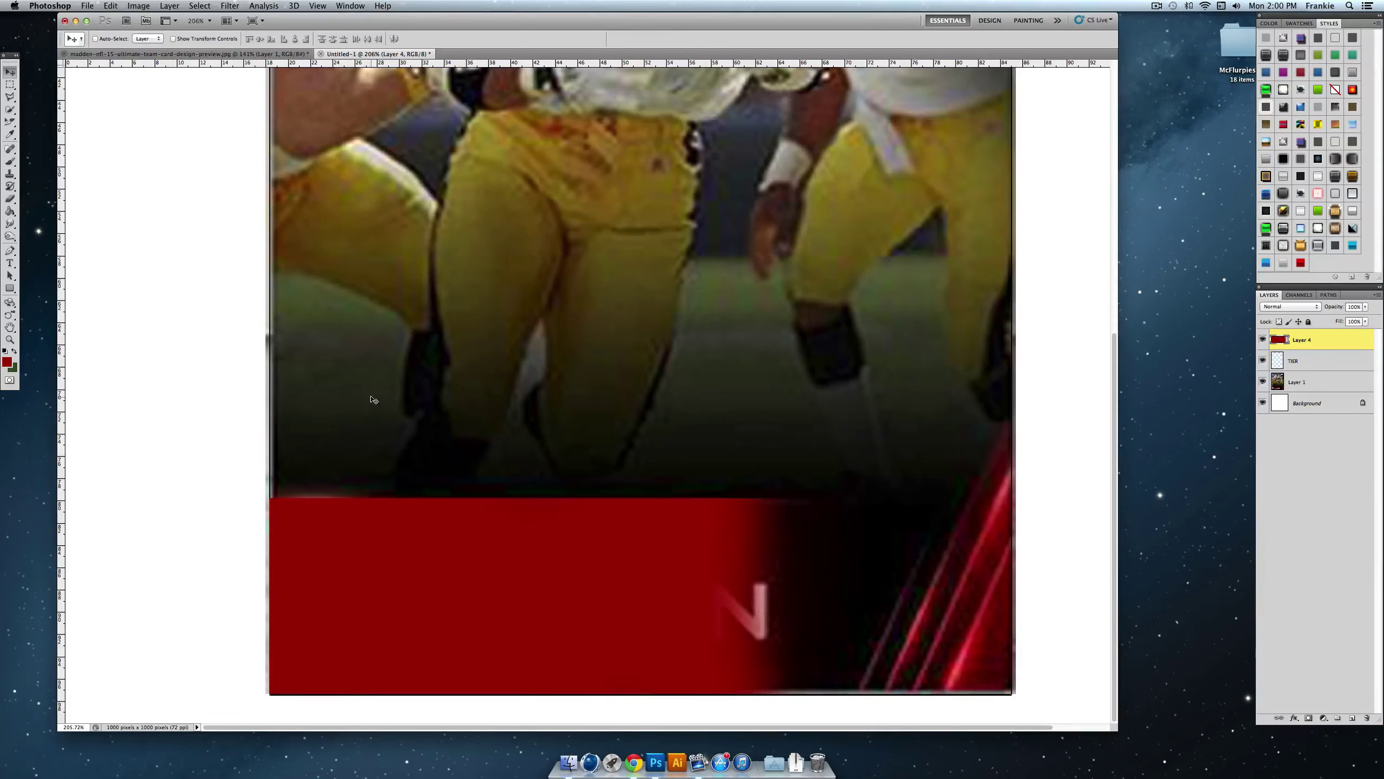
{"action": "key", "text": "Down"}
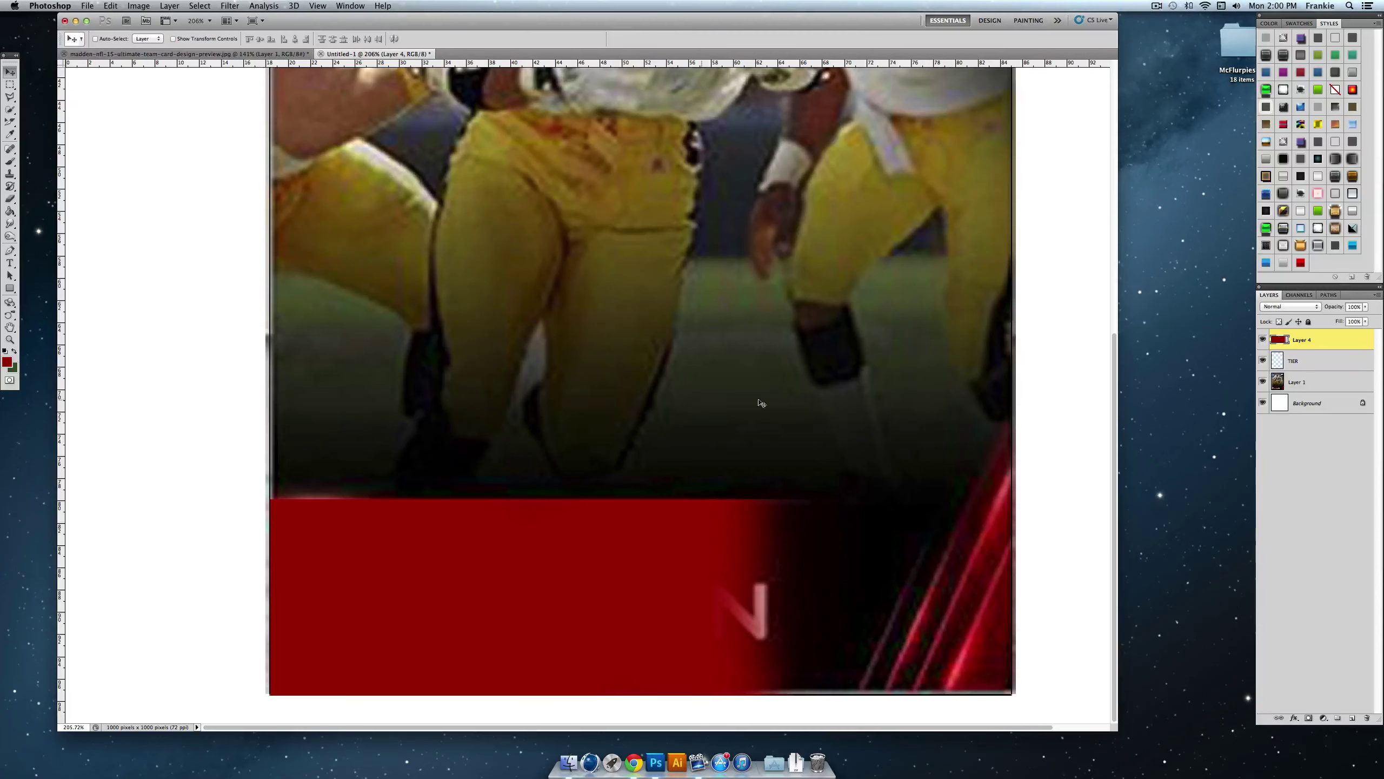
{"action": "double_click", "coordinate": [1337, 339]}
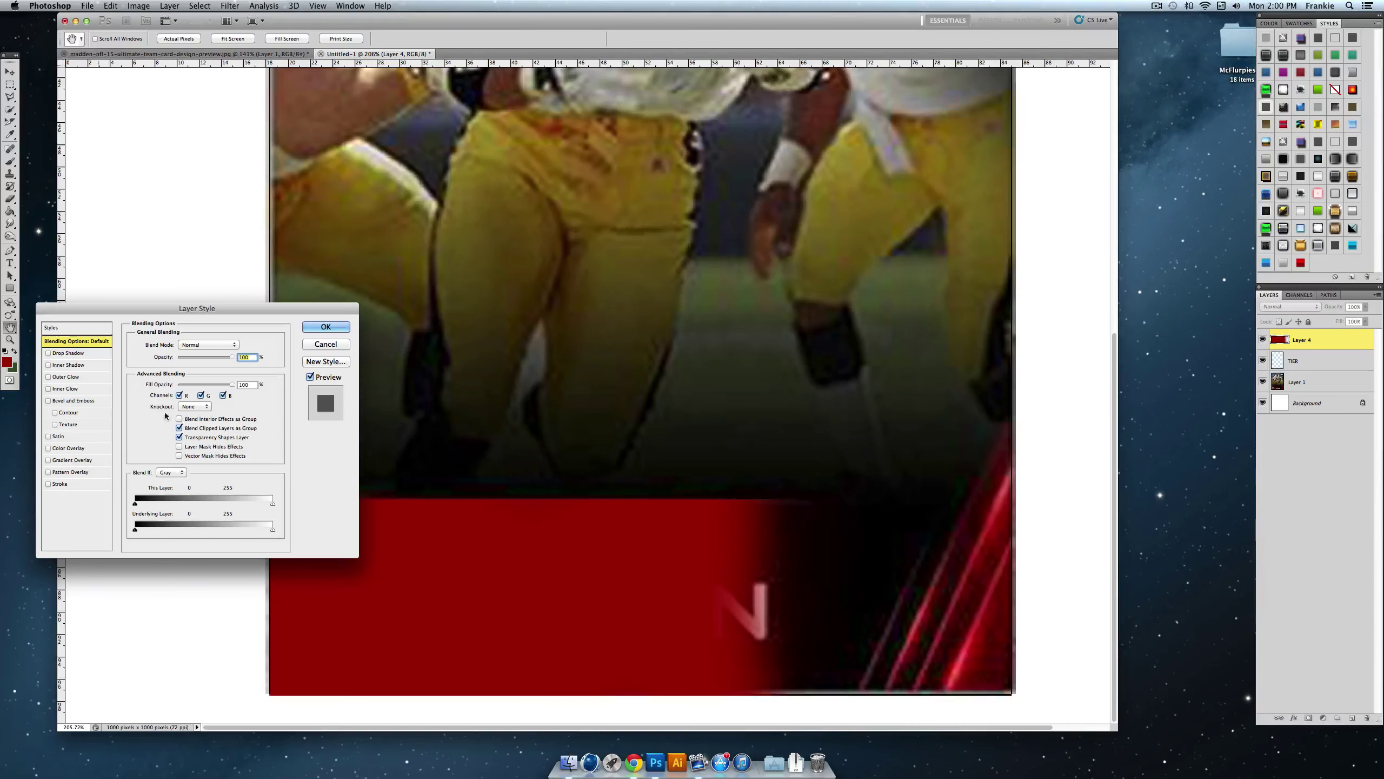
{"action": "key", "text": "Return"}
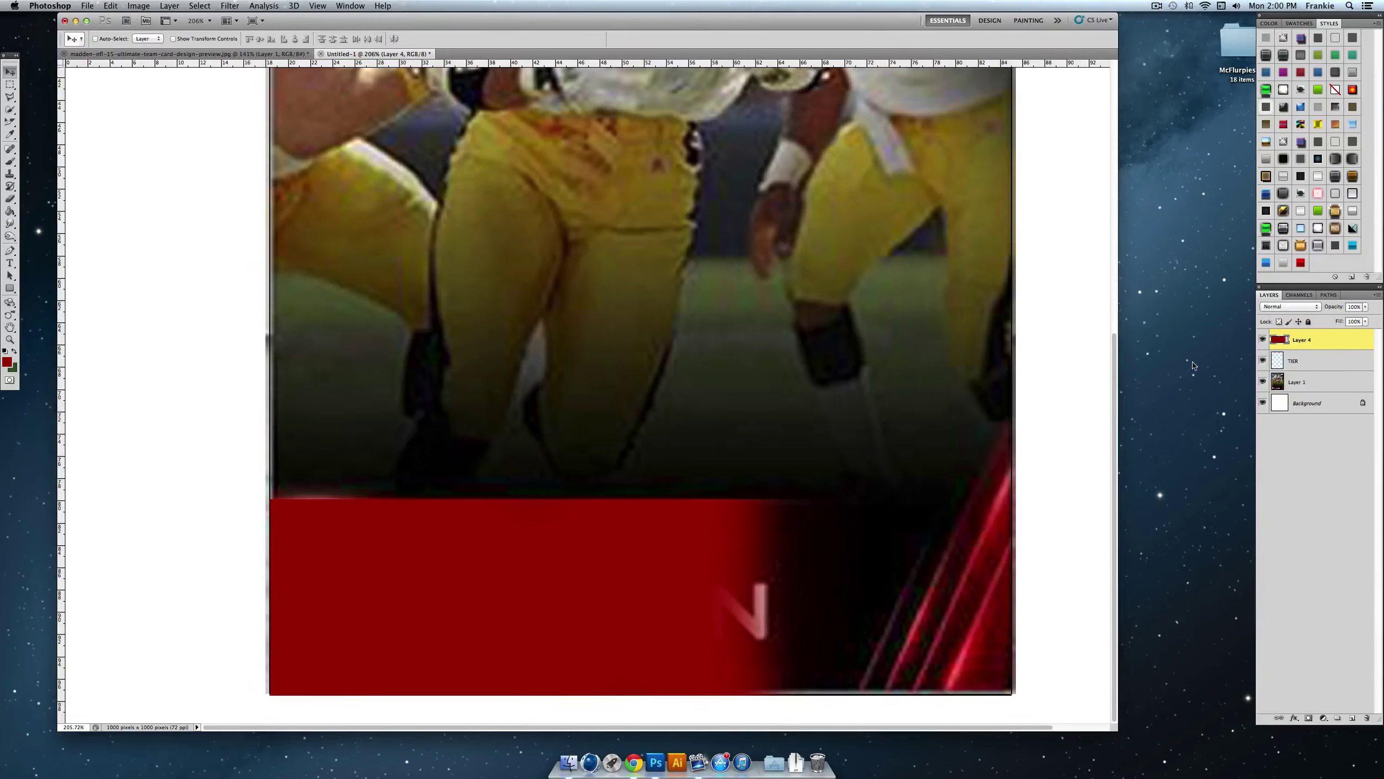
Step: Switch to Finder, open Boldin.psd from the "Madden 15 + FONTS" folder and examine its finished name banner up close
{"action": "left_click", "coordinate": [1170, 380]}
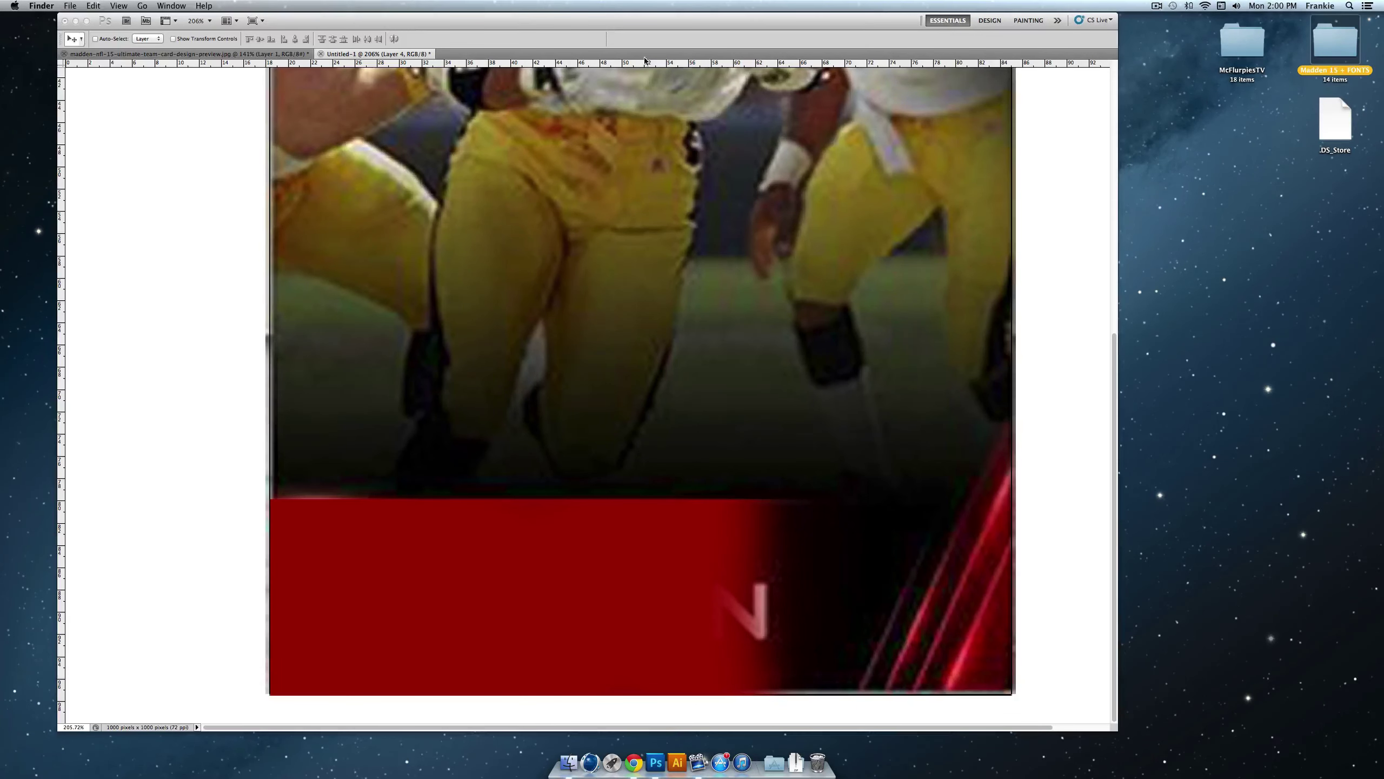
{"action": "key", "text": "super+o"}
{"action": "left_click", "coordinate": [664, 242]}
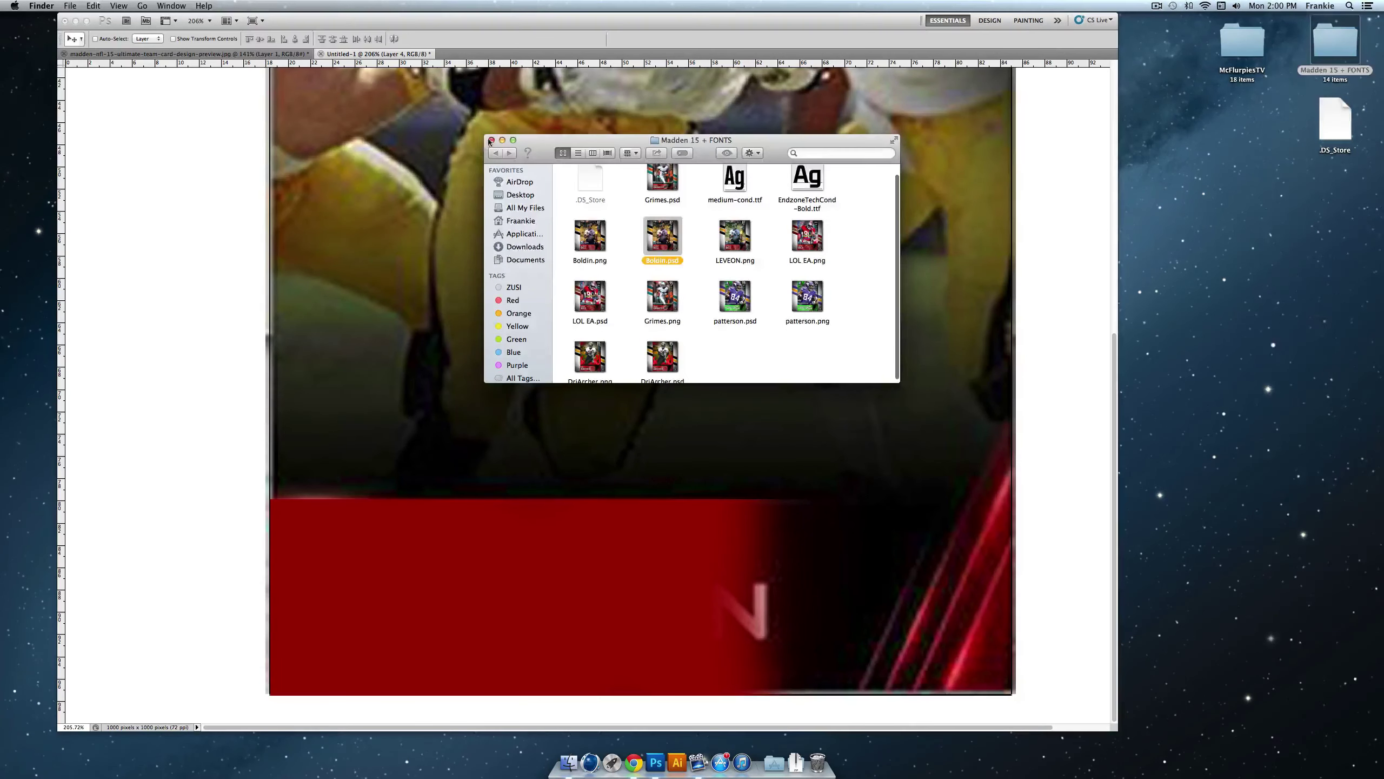
{"action": "key", "text": "super+o"}
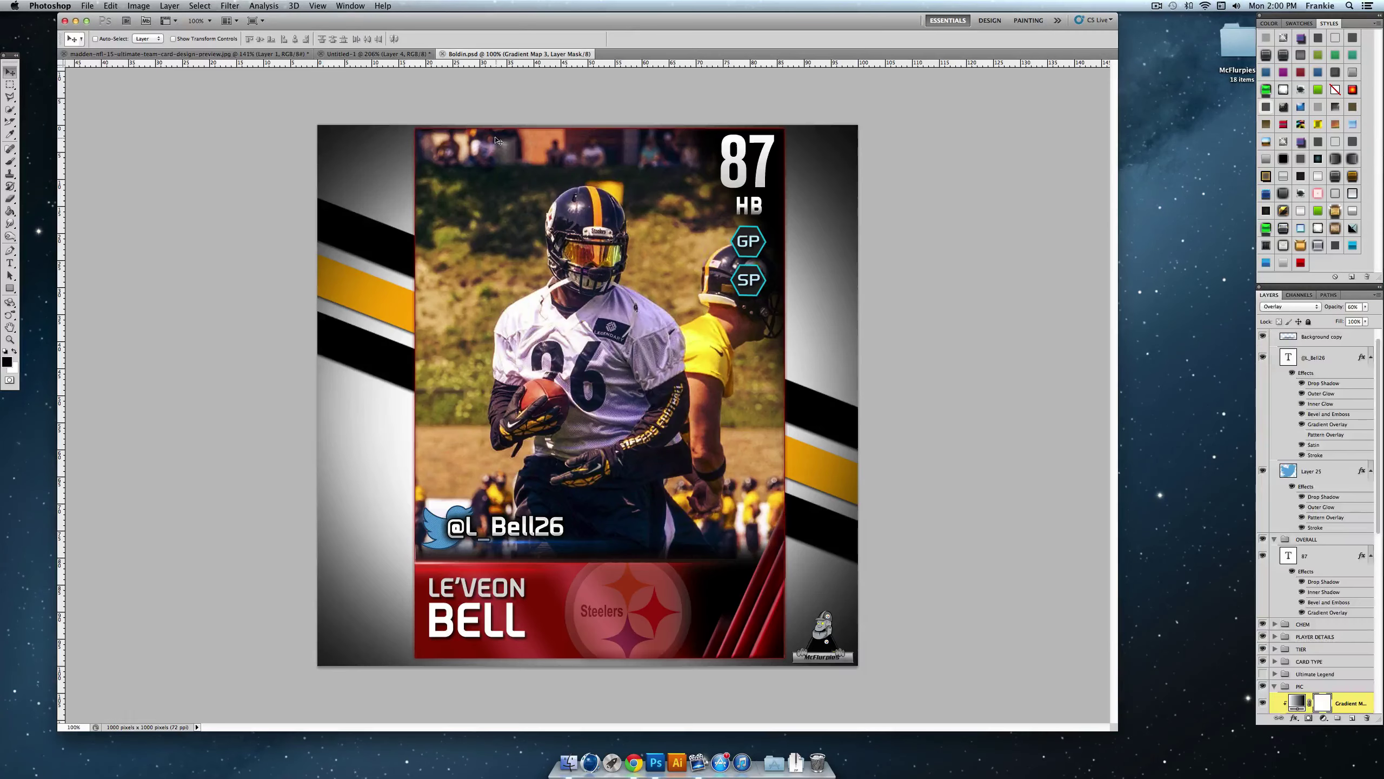
{"action": "left_click", "coordinate": [9, 339]}
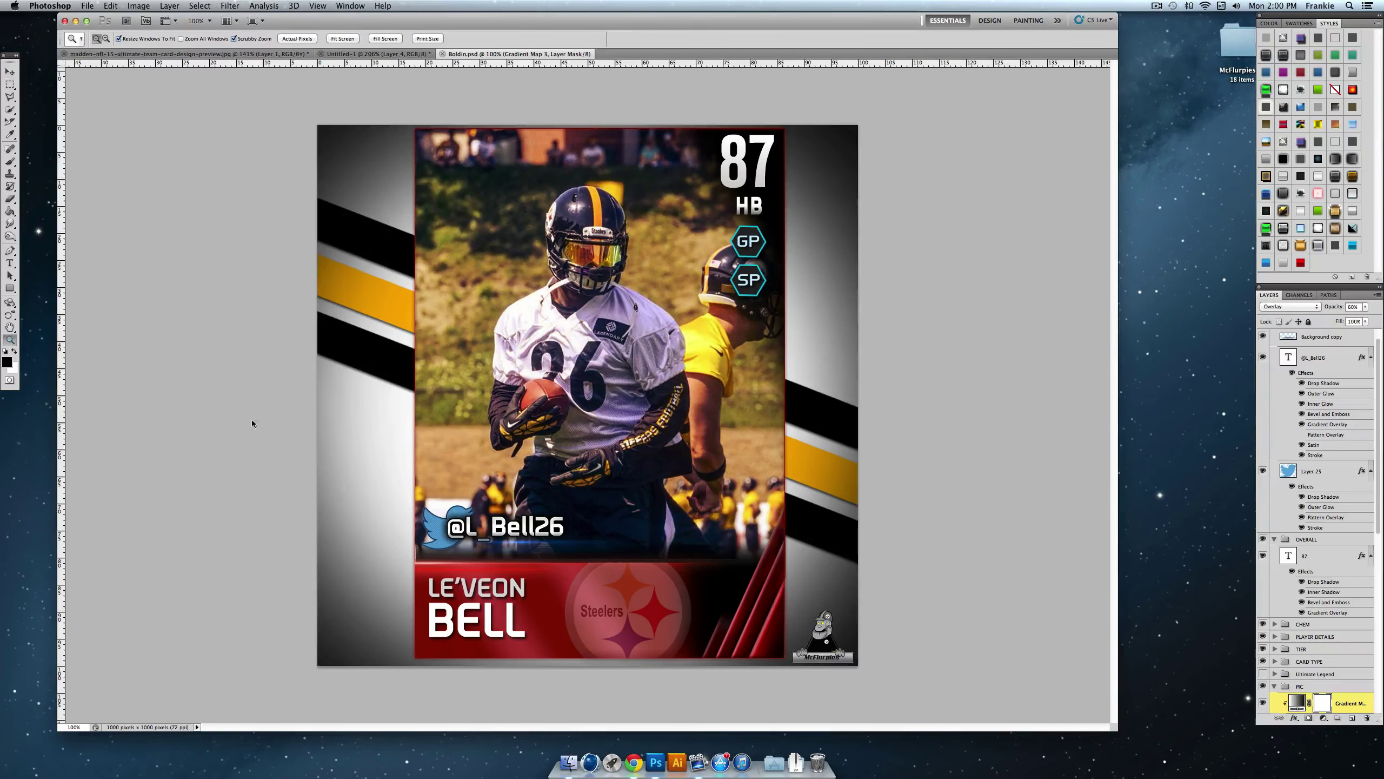
{"action": "left_click_drag", "start_coordinate": [539, 621], "coordinate": [523, 624]}
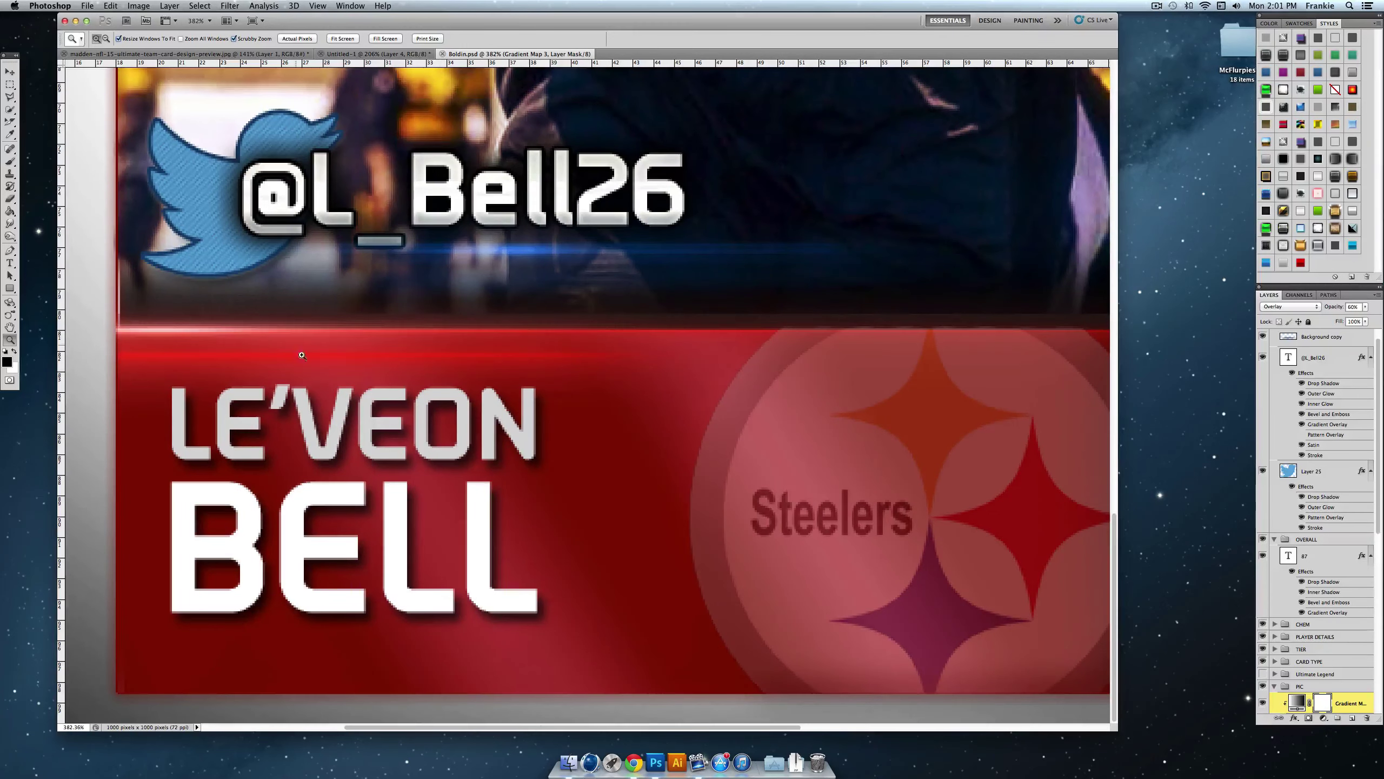
Step: Expand the TIER and PLAYER DETAILS groups in Boldin.psd and hide the TEAM LOGO group to uncover the banner behind it
{"action": "left_click", "coordinate": [1275, 649]}
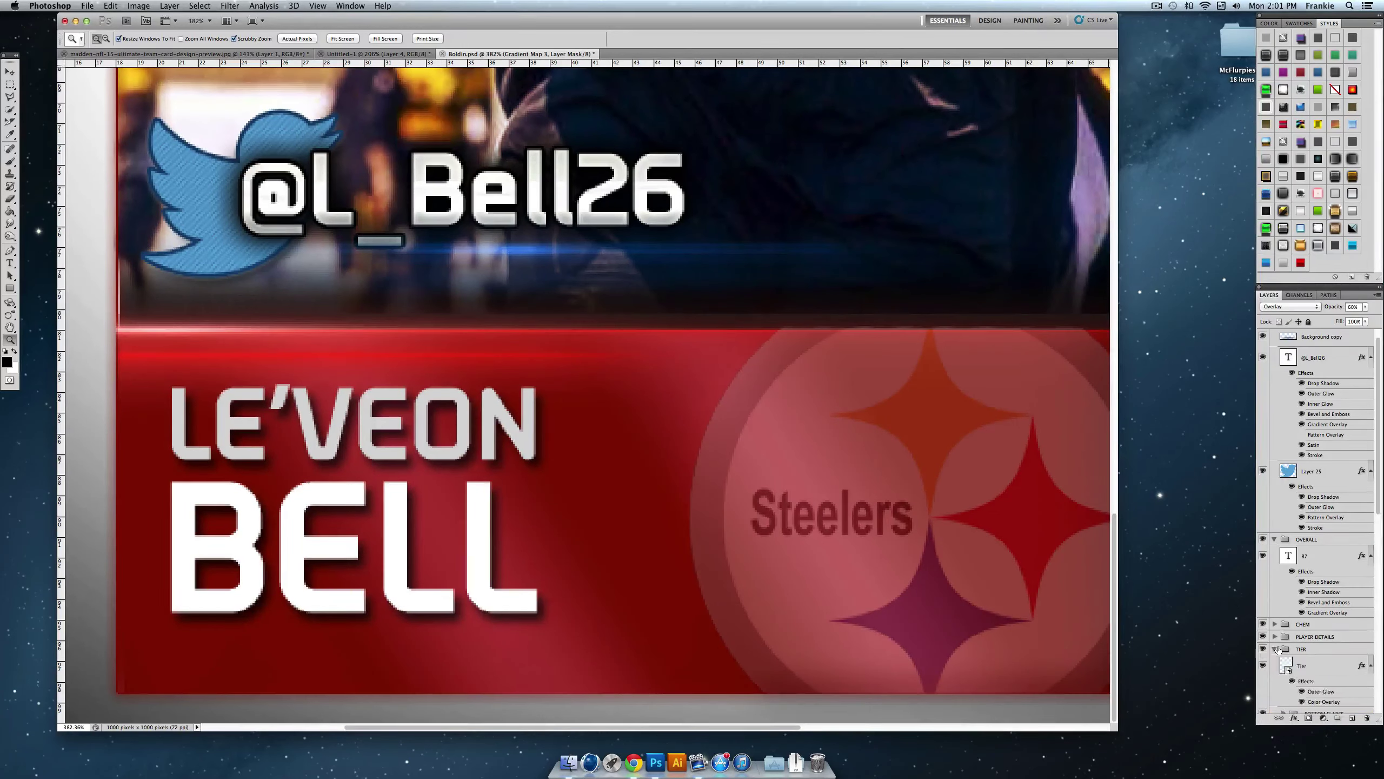
{"action": "scroll", "coordinate": [1286, 622], "scroll_direction": "down", "scroll_amount": 5}
{"action": "scroll", "coordinate": [1286, 404], "scroll_direction": "up", "scroll_amount": 3}
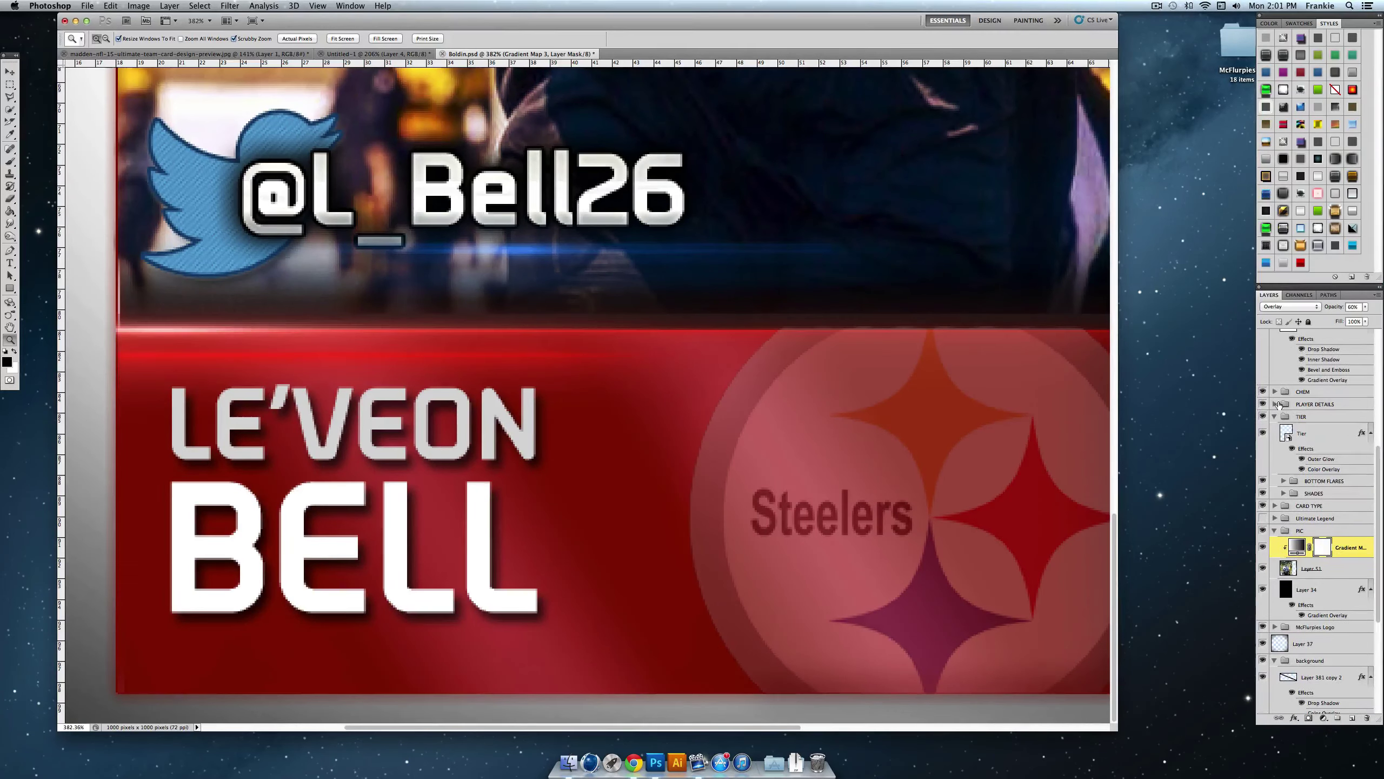
{"action": "left_click", "coordinate": [1275, 404]}
{"action": "left_click", "coordinate": [1284, 429]}
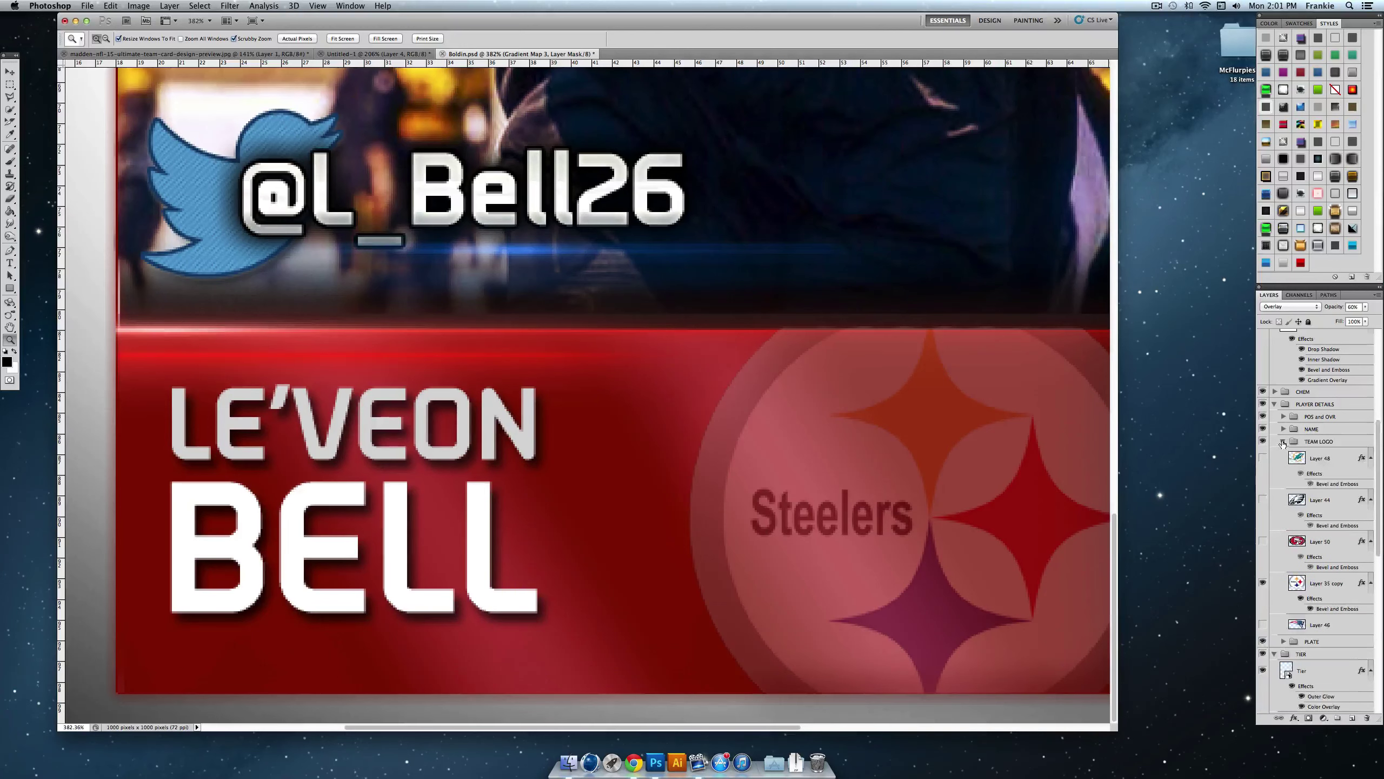
{"action": "left_click", "coordinate": [1262, 441]}
{"action": "left_click", "coordinate": [1284, 442]}
Step: Examine the diagonal light streaks across the finished banner, and close Boldin.psd without saving it
{"action": "left_click_drag", "start_coordinate": [931, 515], "coordinate": [899, 523]}
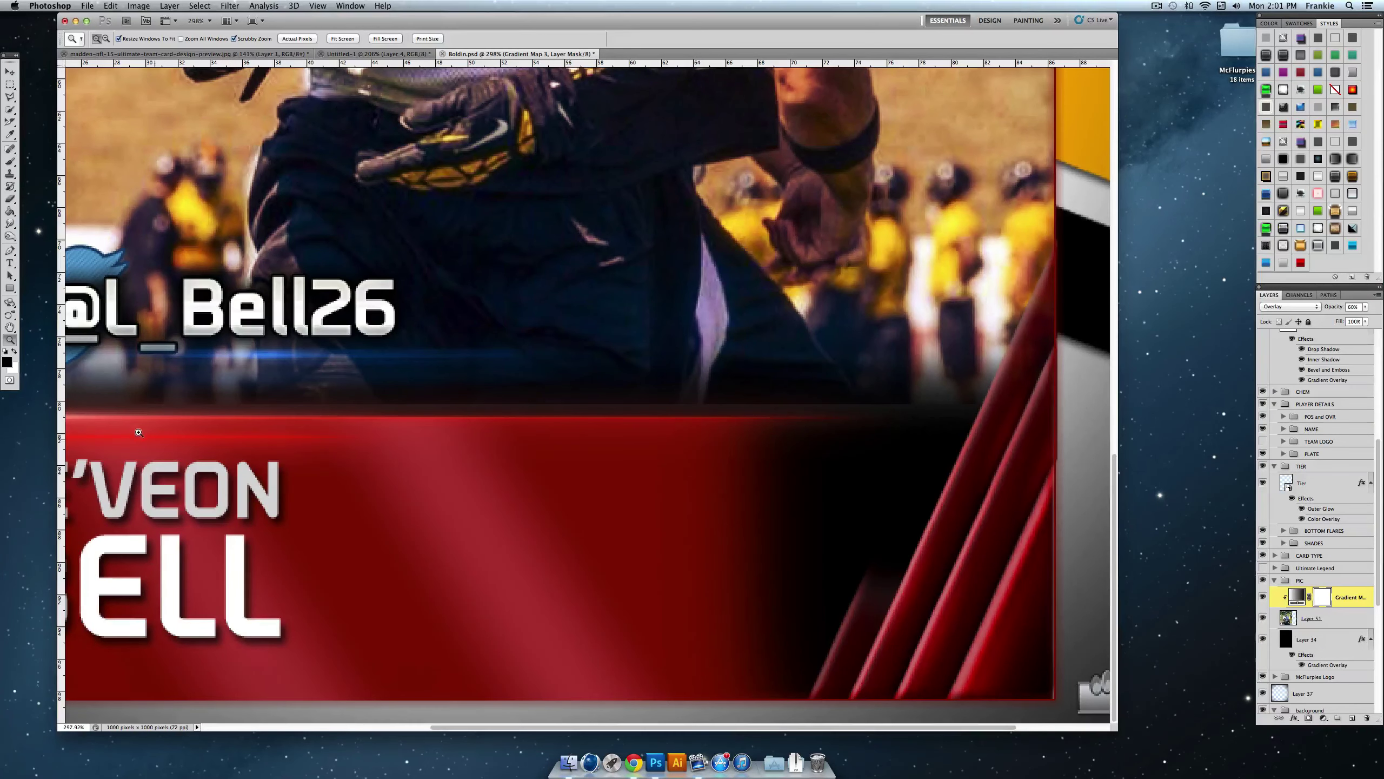
{"action": "scroll", "coordinate": [387, 463], "scroll_direction": "left", "scroll_amount": 3}
{"action": "scroll", "coordinate": [396, 460], "scroll_direction": "left", "scroll_amount": 6}
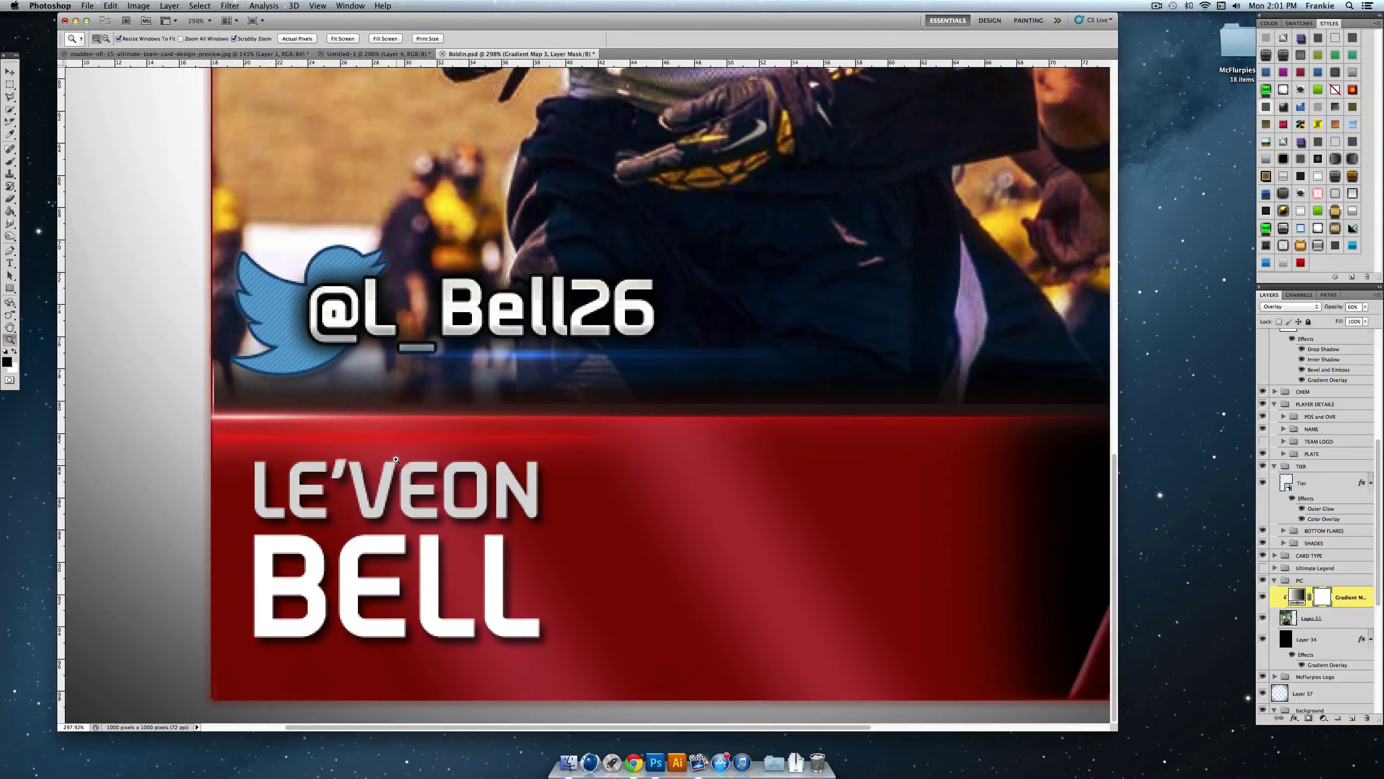
{"action": "left_click", "coordinate": [443, 54]}
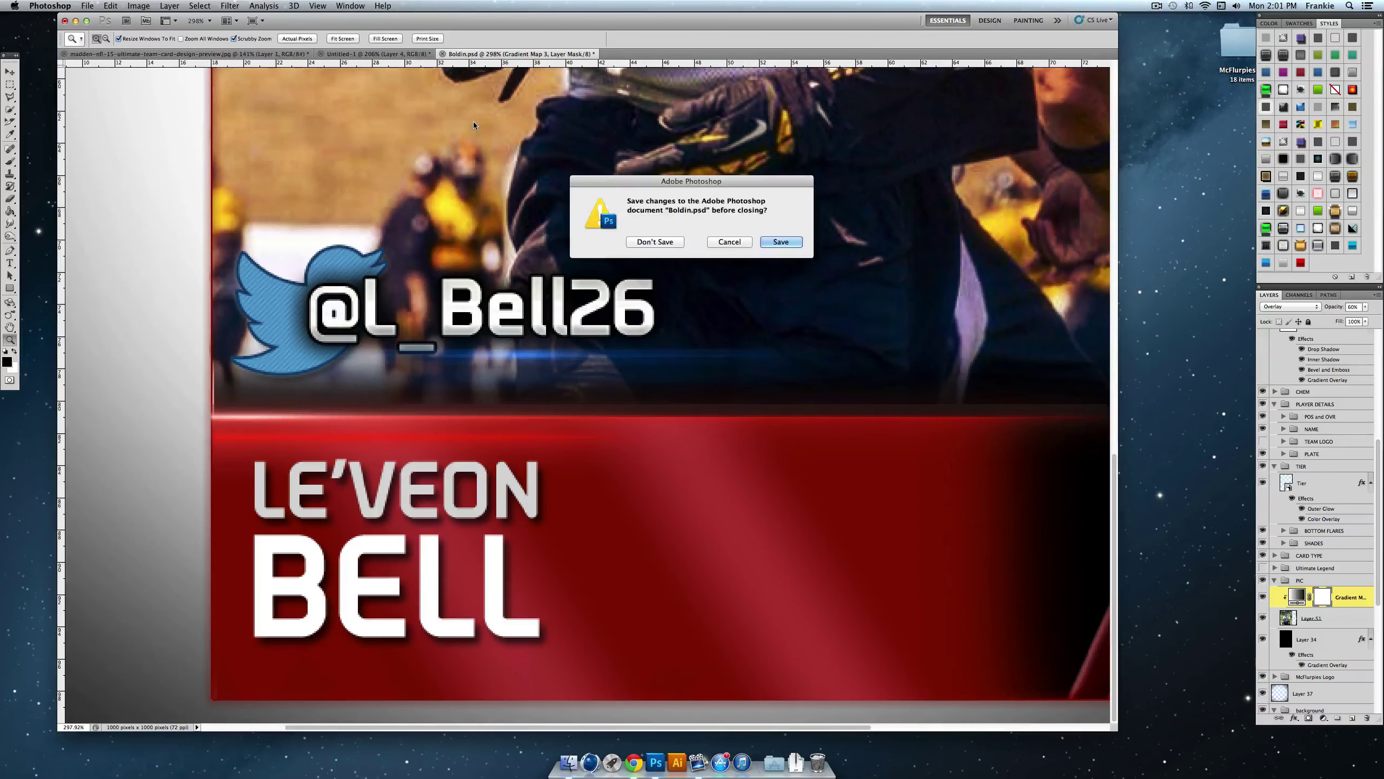
{"action": "left_click", "coordinate": [643, 243]}
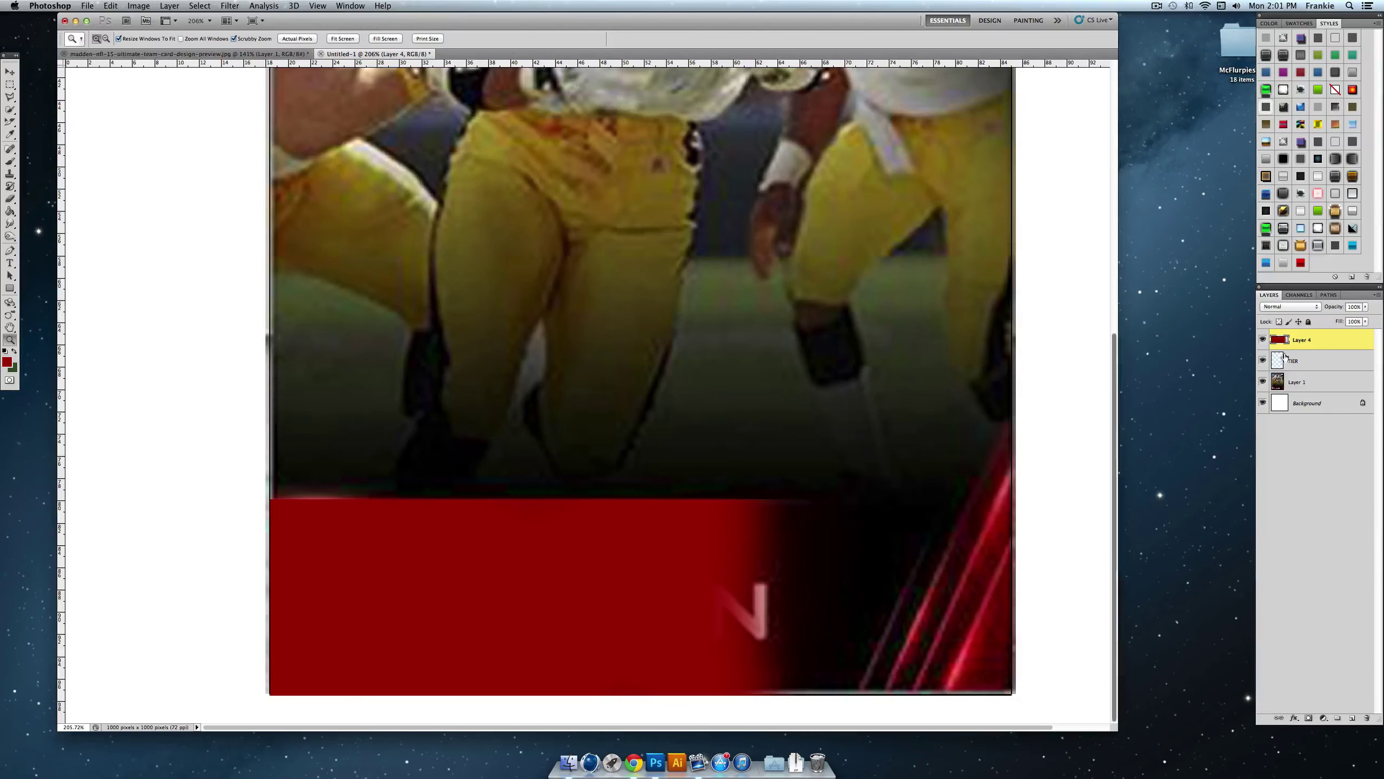
Step: Choose the Brush tool and set the foreground color to white (#ffffff)
{"action": "left_click", "coordinate": [15, 164]}
{"action": "left_click", "coordinate": [54, 164]}
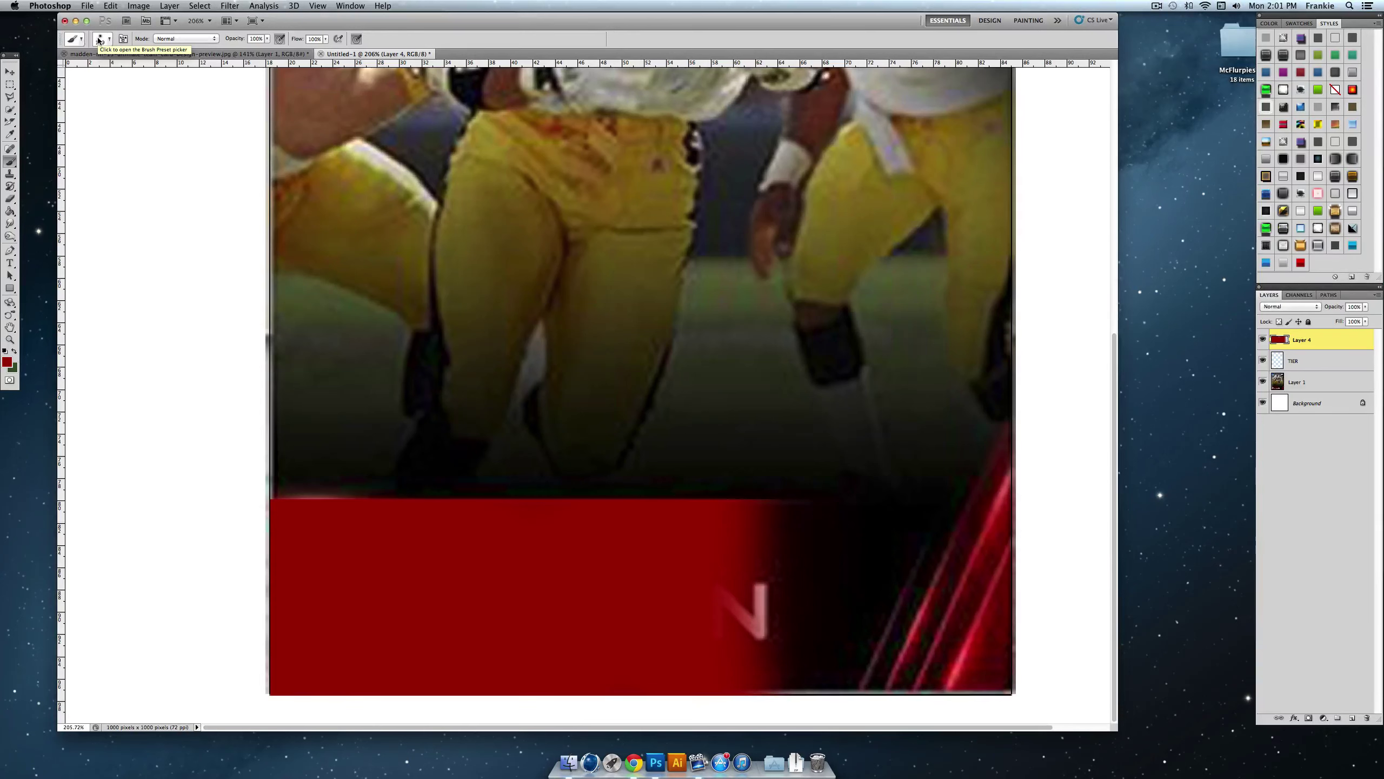
{"action": "left_click", "coordinate": [7, 362]}
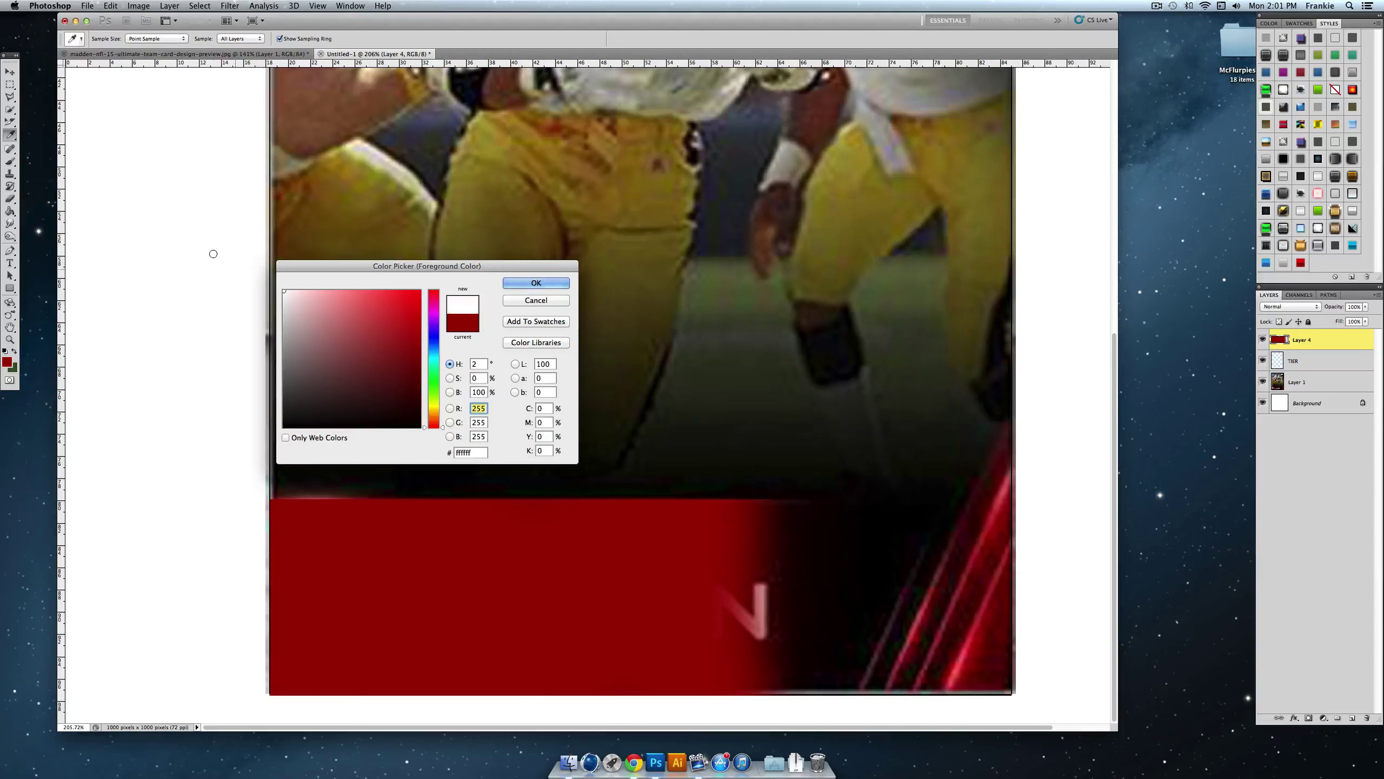
{"action": "left_click", "coordinate": [536, 282]}
{"action": "key", "text": "b"}
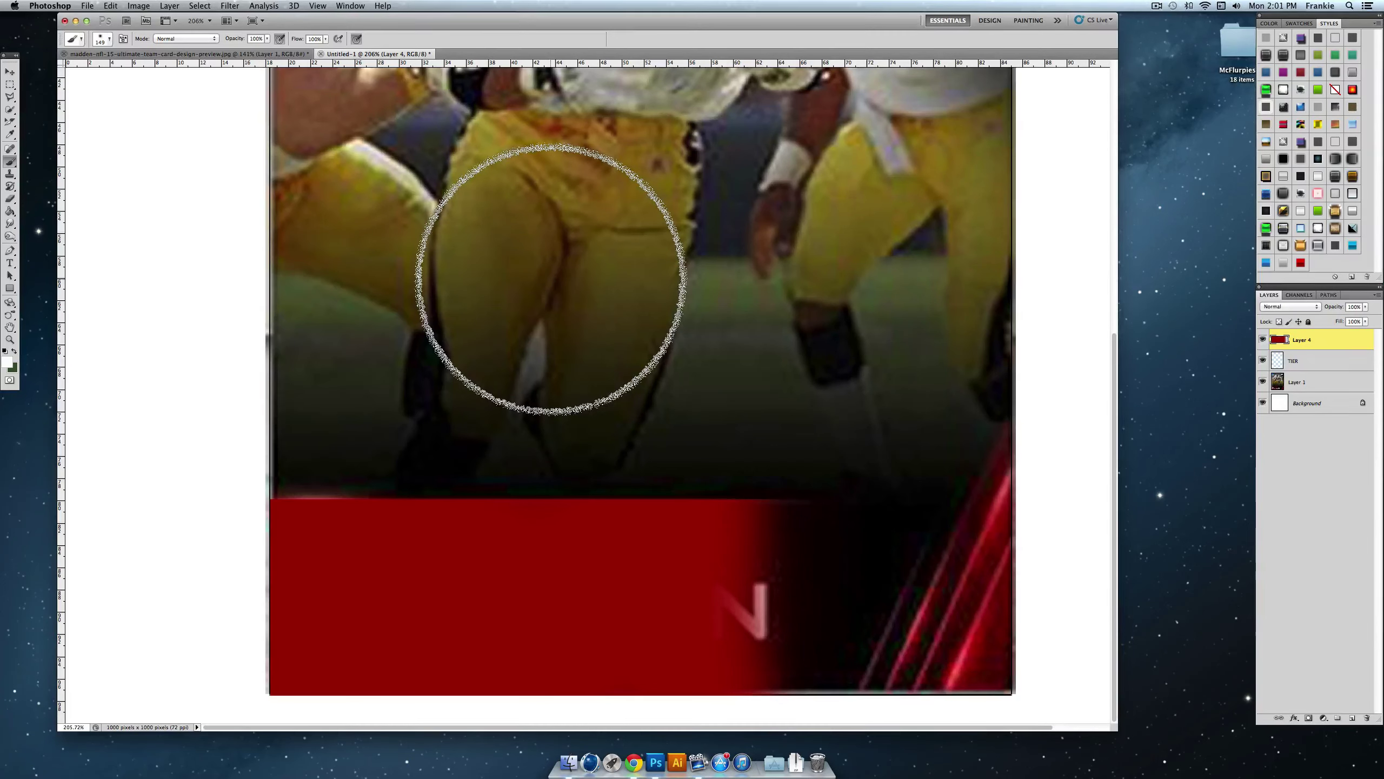
Step: Try one diagonal white stroke with a smaller brush on the red banner layer and undo it
{"action": "left_click", "coordinate": [101, 39]}
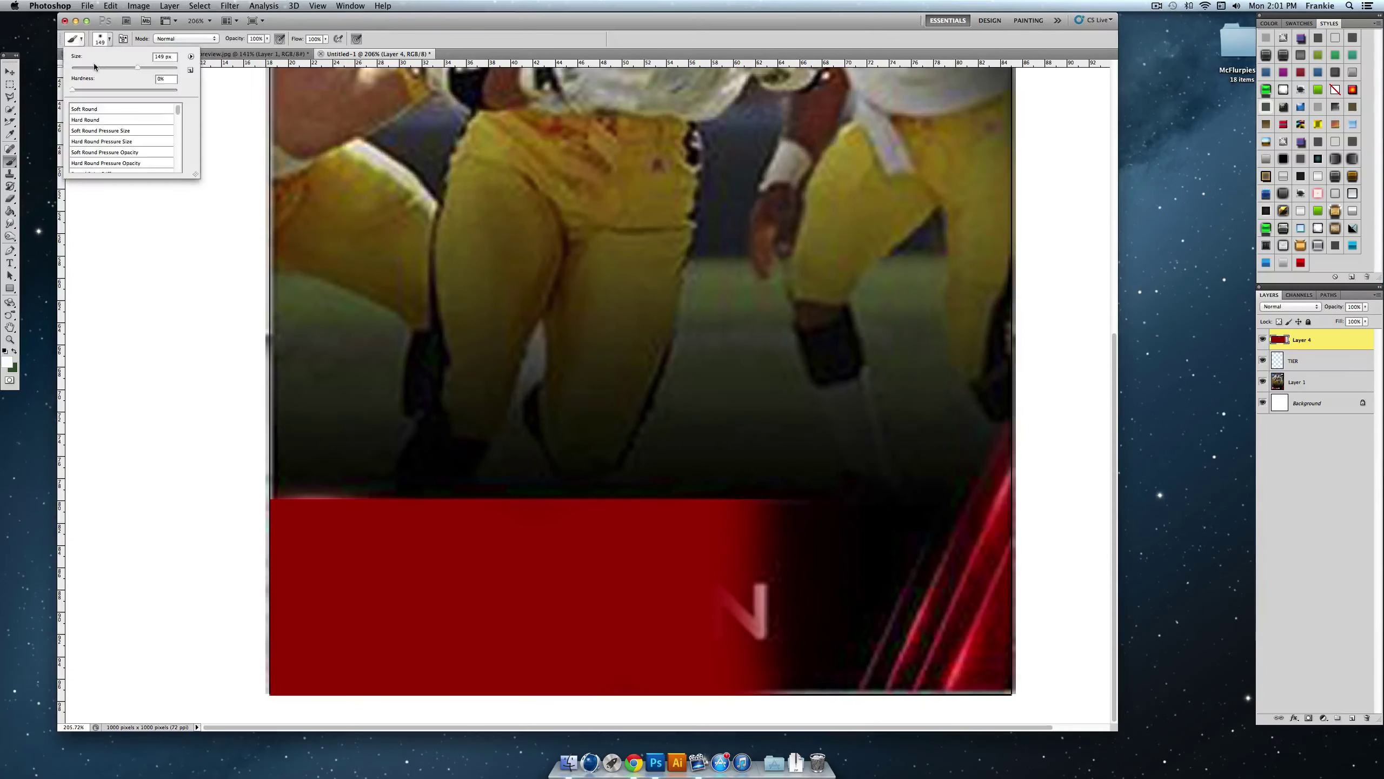
{"action": "left_click", "coordinate": [94, 66]}
{"action": "mouse_move", "coordinate": [313, 481]}
{"action": "left_mouse_down"}
{"action": "mouse_move", "coordinate": [425, 591]}
{"action": "mouse_move", "coordinate": [503, 697]}
{"action": "left_mouse_up"}
{"action": "key", "text": "super+z"}
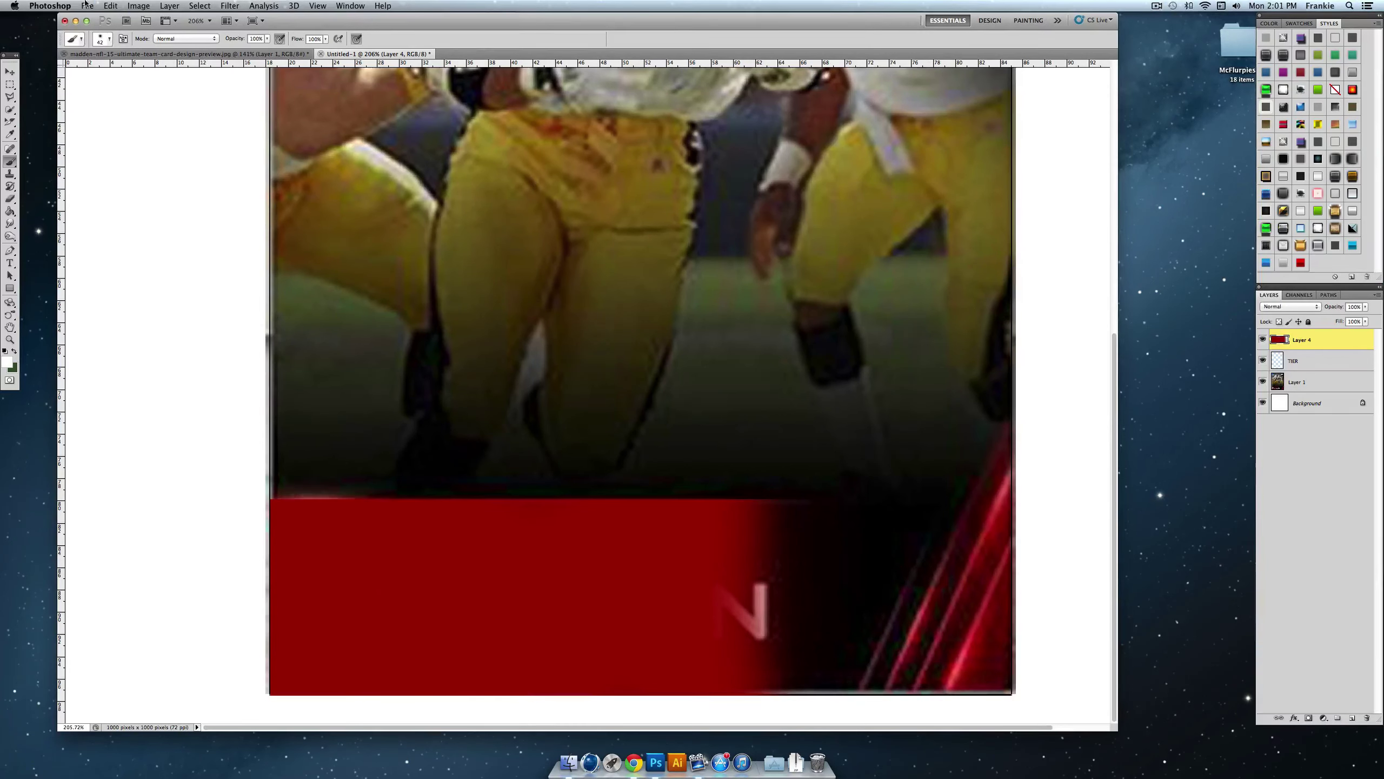
Step: Set the brush size to 74 px, try two diagonal white streaks directly on the red banner layer, and undo them
{"action": "left_click", "coordinate": [102, 38]}
{"action": "left_click", "coordinate": [113, 67]}
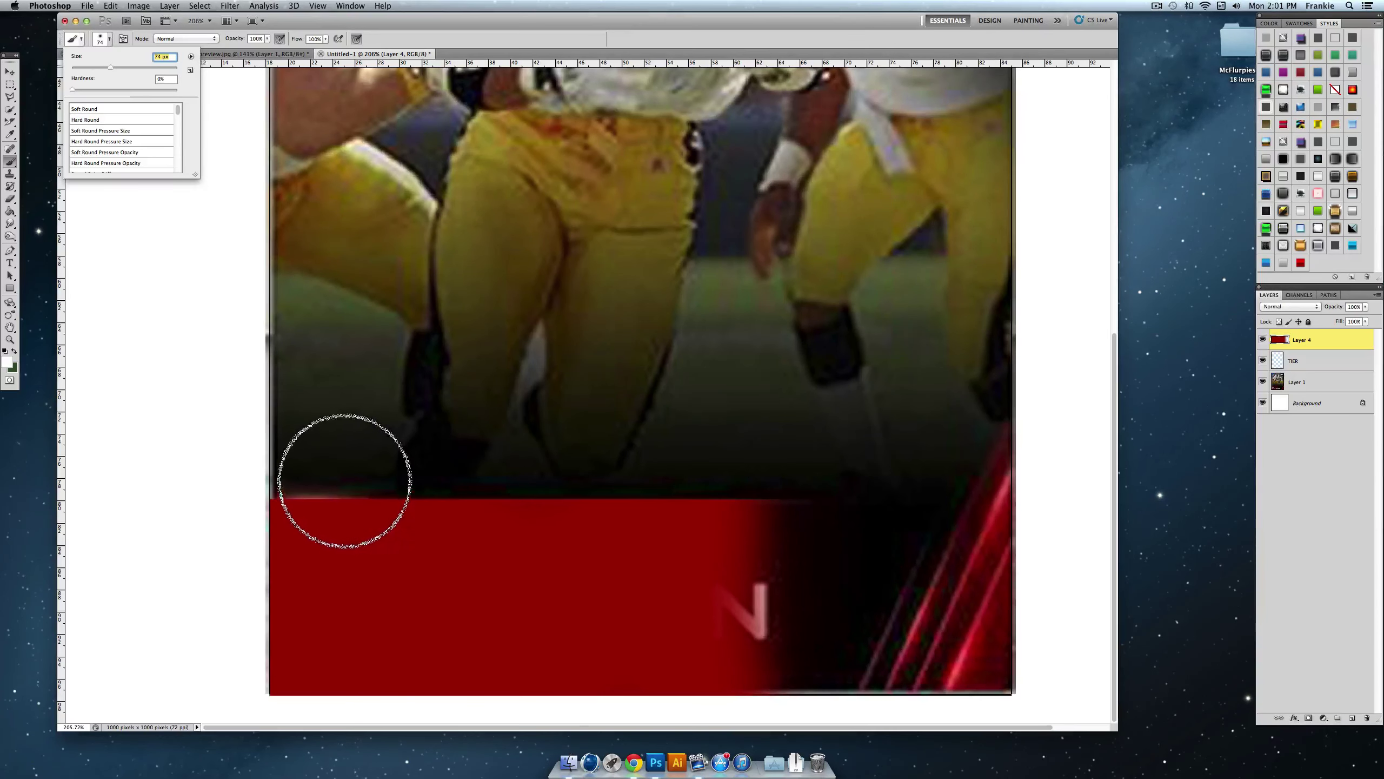
{"action": "left_click_drag", "start_coordinate": [344, 481], "coordinate": [509, 717]}
{"action": "left_click_drag", "start_coordinate": [602, 487], "coordinate": [733, 673]}
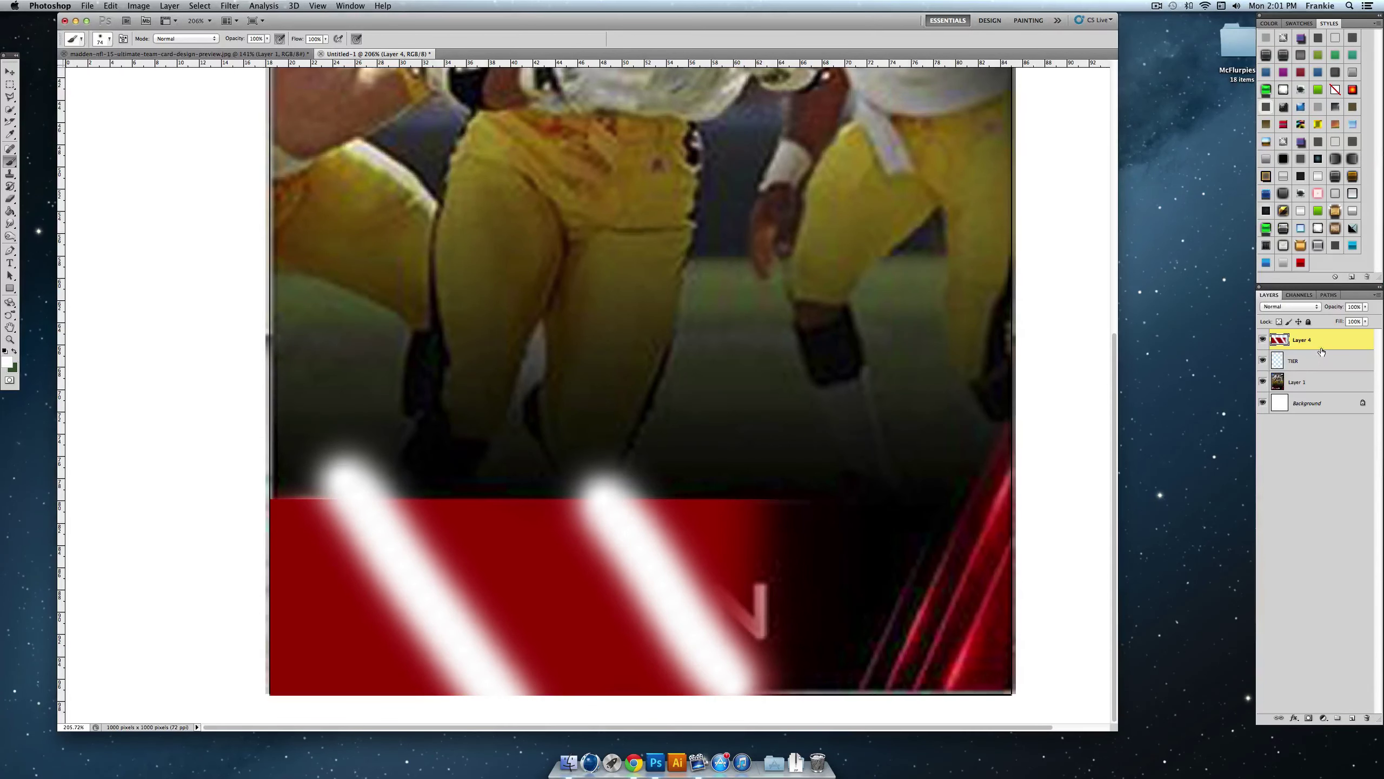
{"action": "key", "text": "super+alt+z"}
{"action": "key", "text": "super+alt+z"}
{"action": "key", "text": "super+alt+z"}
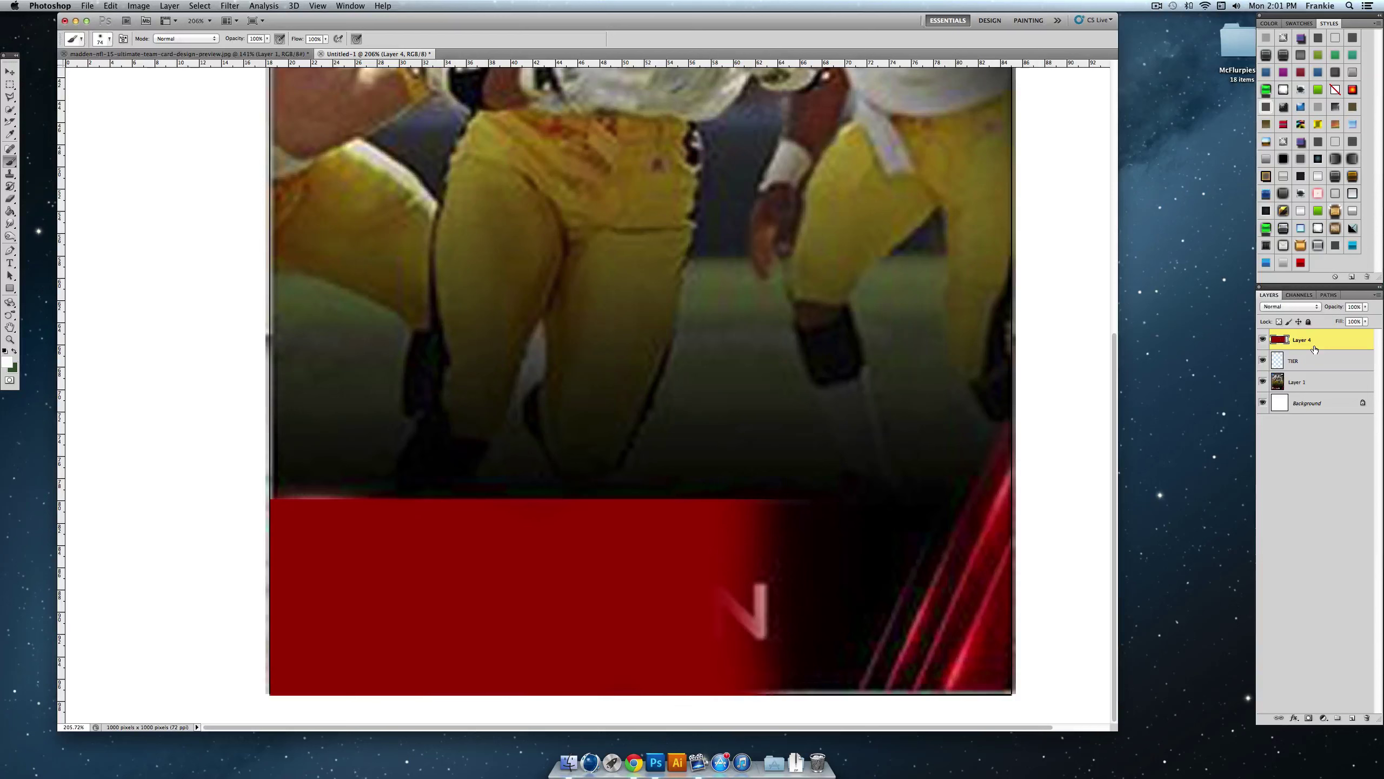
Step: Add a new layer above the red banner and paint one diagonal white streak across the banner, undoing unsatisfying strokes
{"action": "left_click", "coordinate": [1352, 718]}
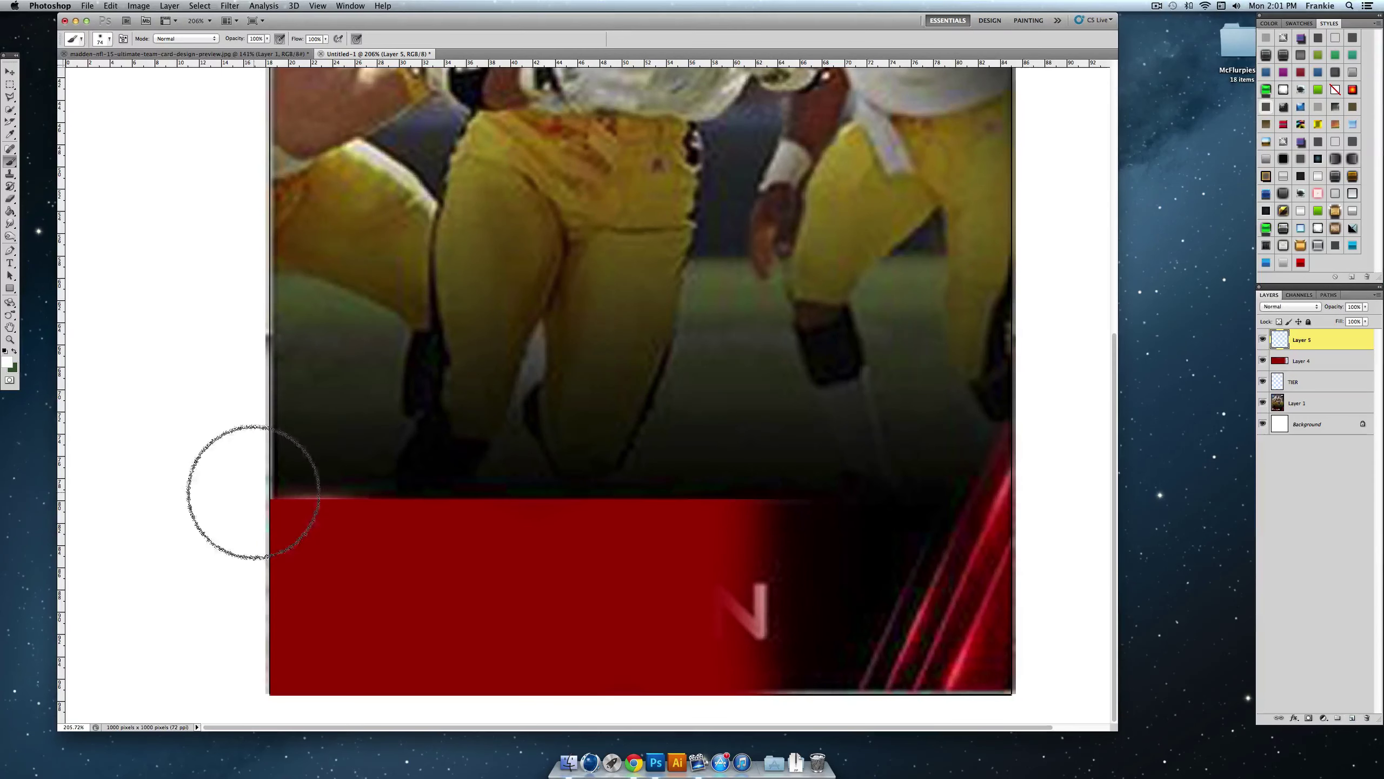
{"action": "left_click", "coordinate": [327, 483]}
{"action": "left_click_drag", "start_coordinate": [326, 483], "coordinate": [488, 733]}
{"action": "key", "text": "super+z"}
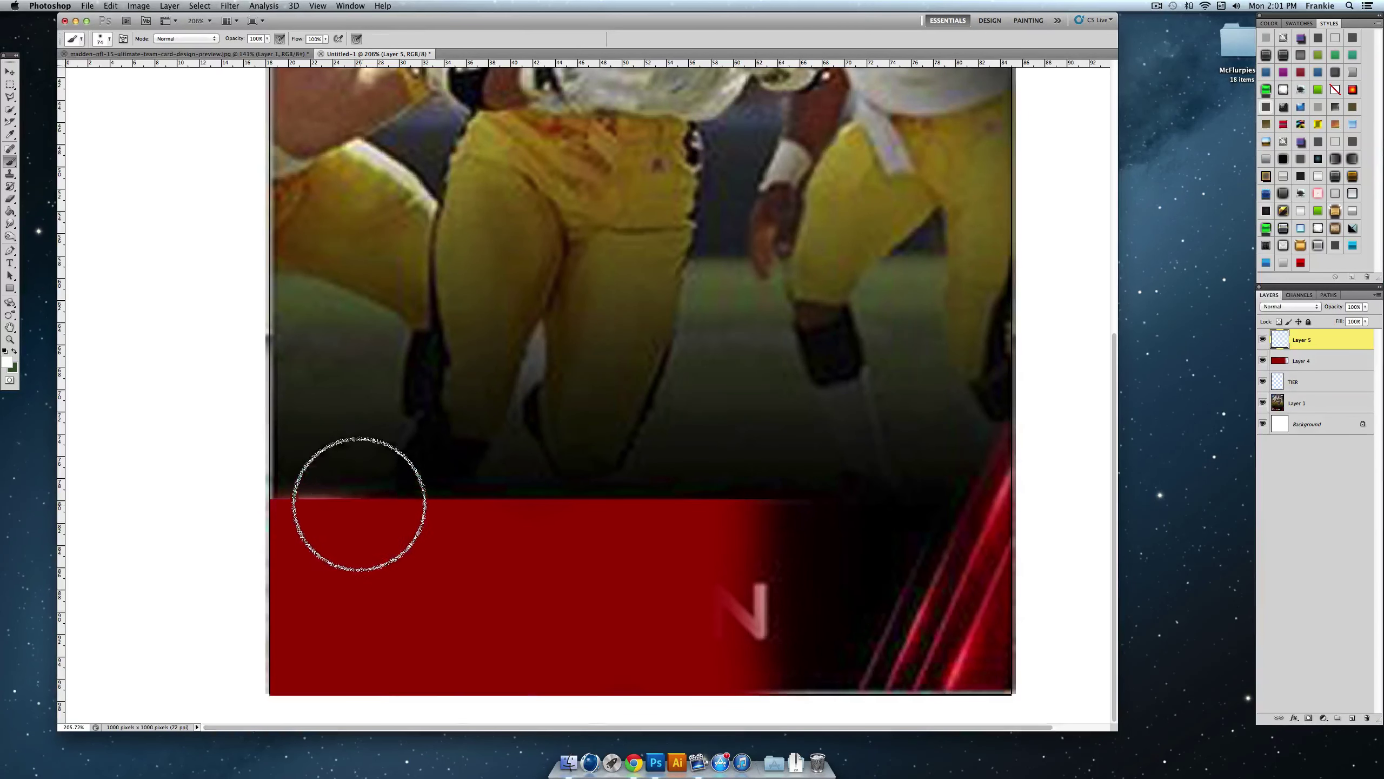
{"action": "left_click_drag", "start_coordinate": [359, 501], "coordinate": [537, 755]}
{"action": "key", "text": "super+z"}
{"action": "left_click_drag", "start_coordinate": [335, 466], "coordinate": [496, 719]}
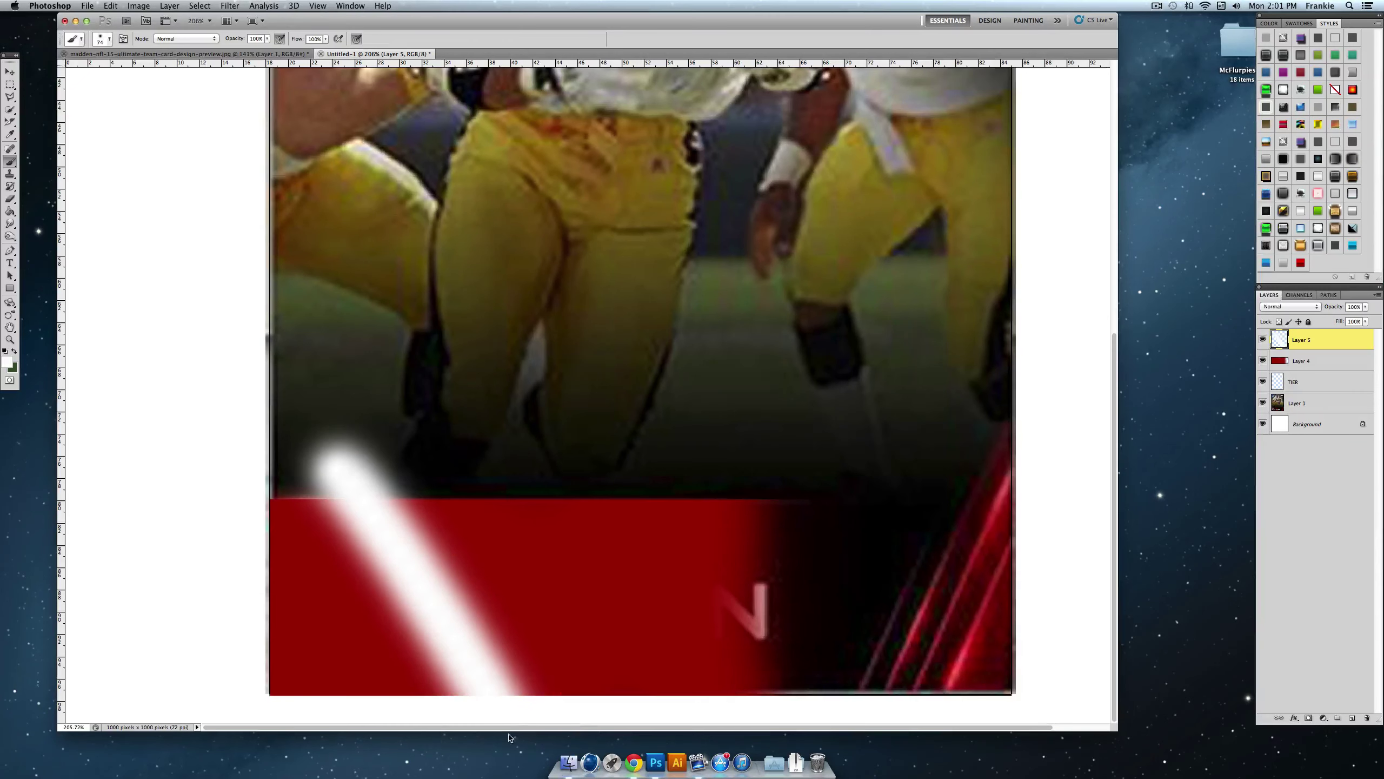
Step: Duplicate the white streak layer and move the copy to the right as a second parallel streak
{"action": "right_click", "coordinate": [1332, 337]}
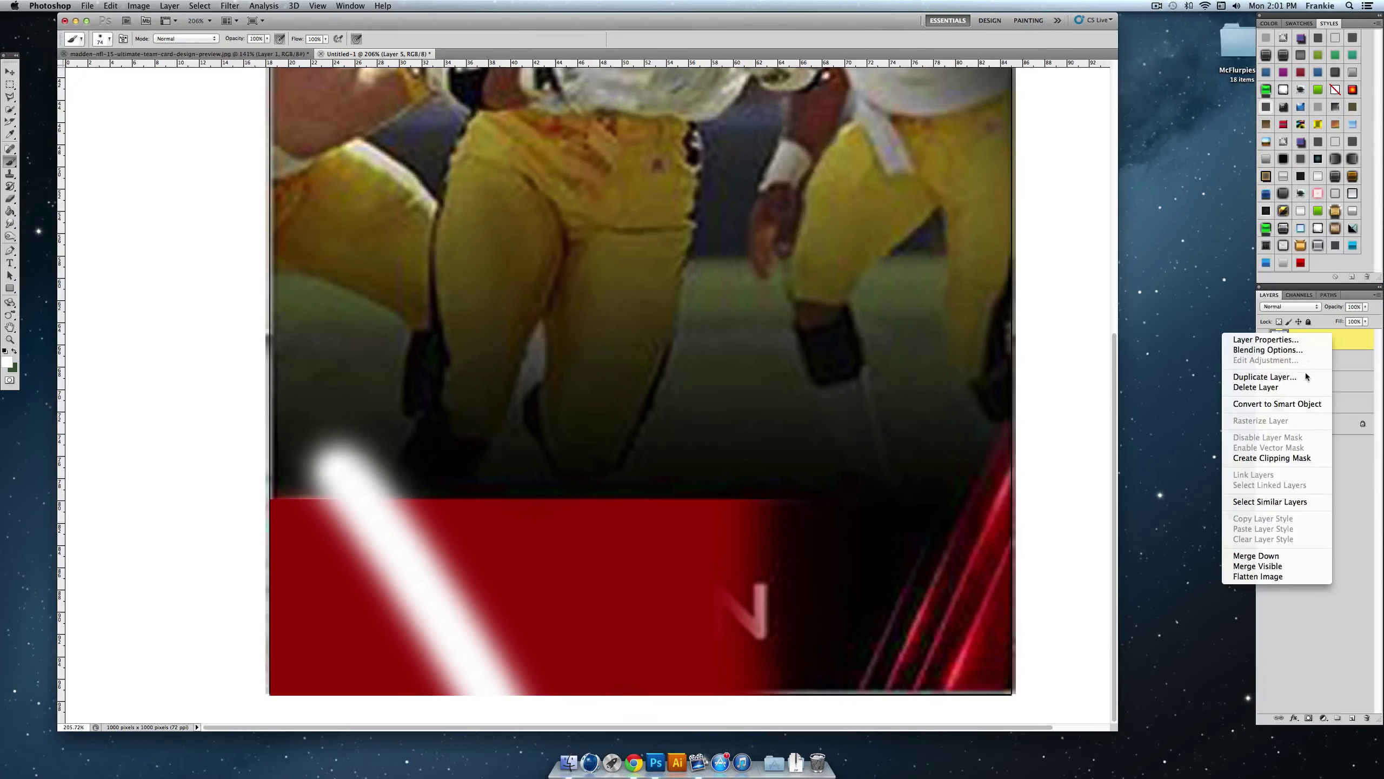
{"action": "left_click", "coordinate": [1264, 376]}
{"action": "left_click", "coordinate": [795, 325]}
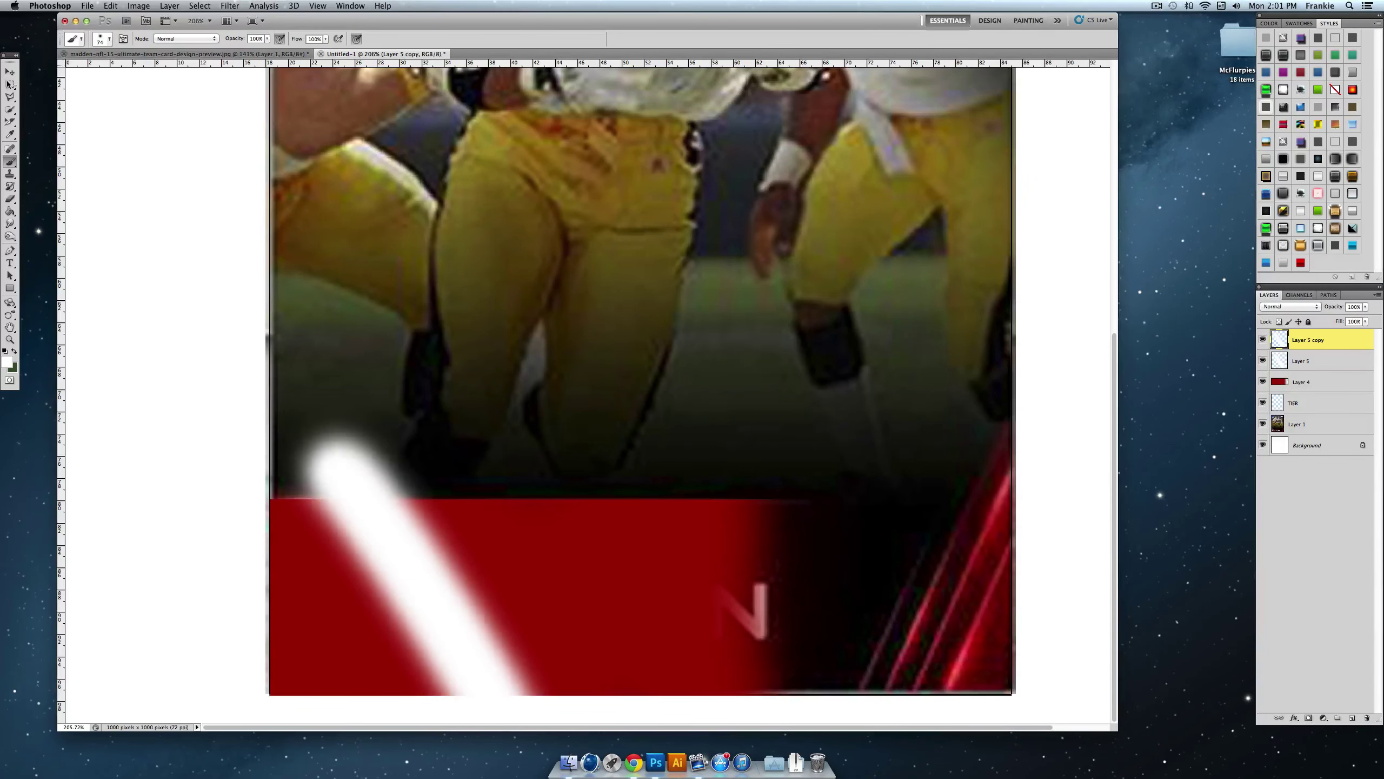
{"action": "key", "text": "v"}
{"action": "left_click_drag", "start_coordinate": [256, 287], "coordinate": [481, 323]}
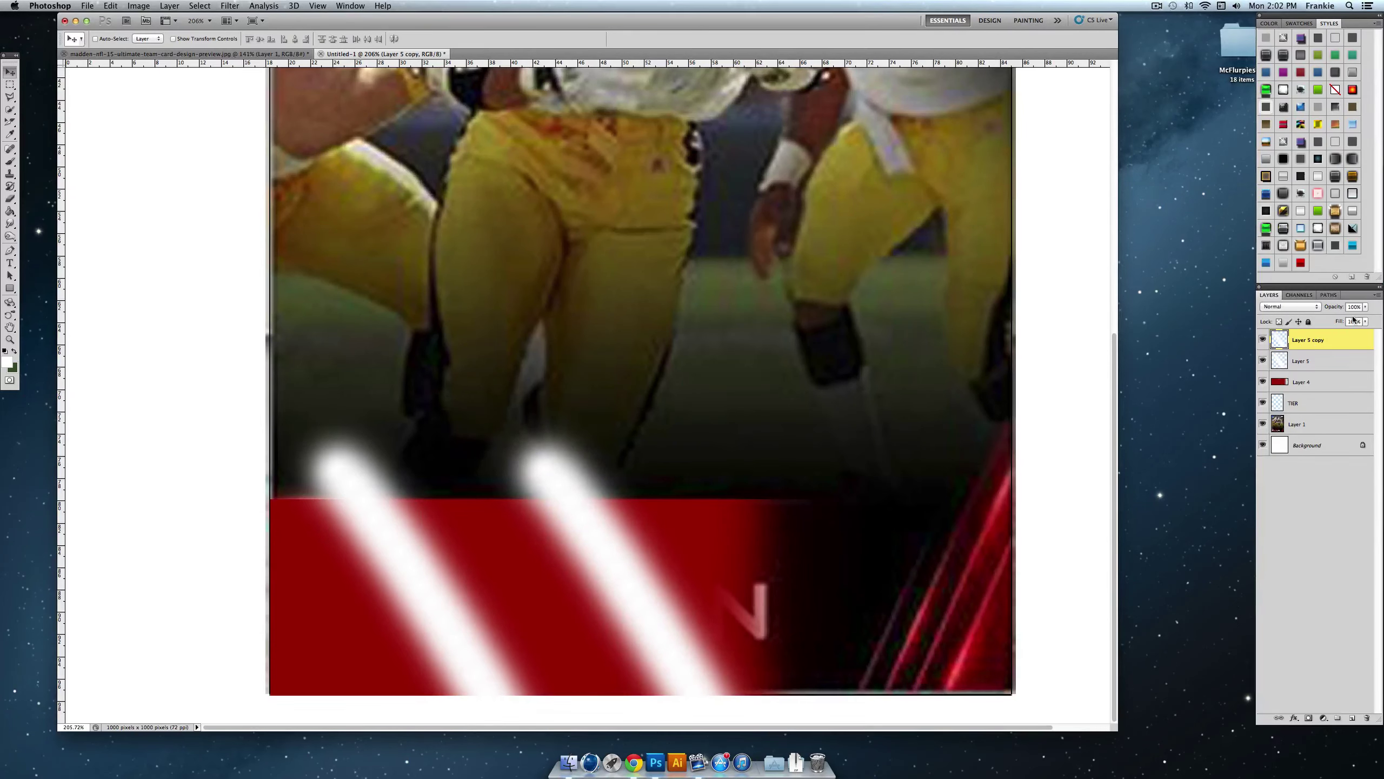
Step: Clip both streak layers to the red banner layer and check the clipping by hiding and reshowing the banner and the first streak
{"action": "left_click", "coordinate": [1335, 349], "text": "alt"}
{"action": "left_click", "coordinate": [1329, 371], "text": "alt"}
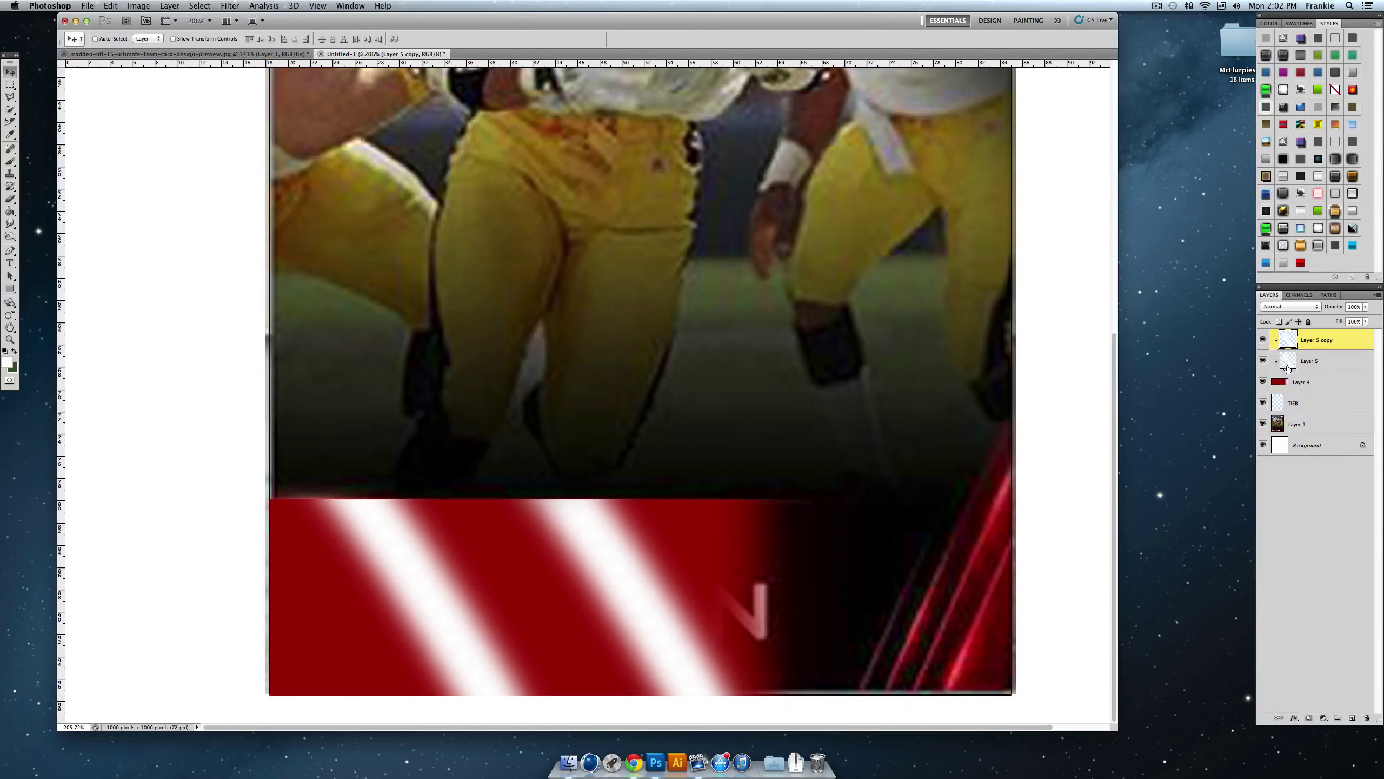
{"action": "left_click", "coordinate": [1313, 386]}
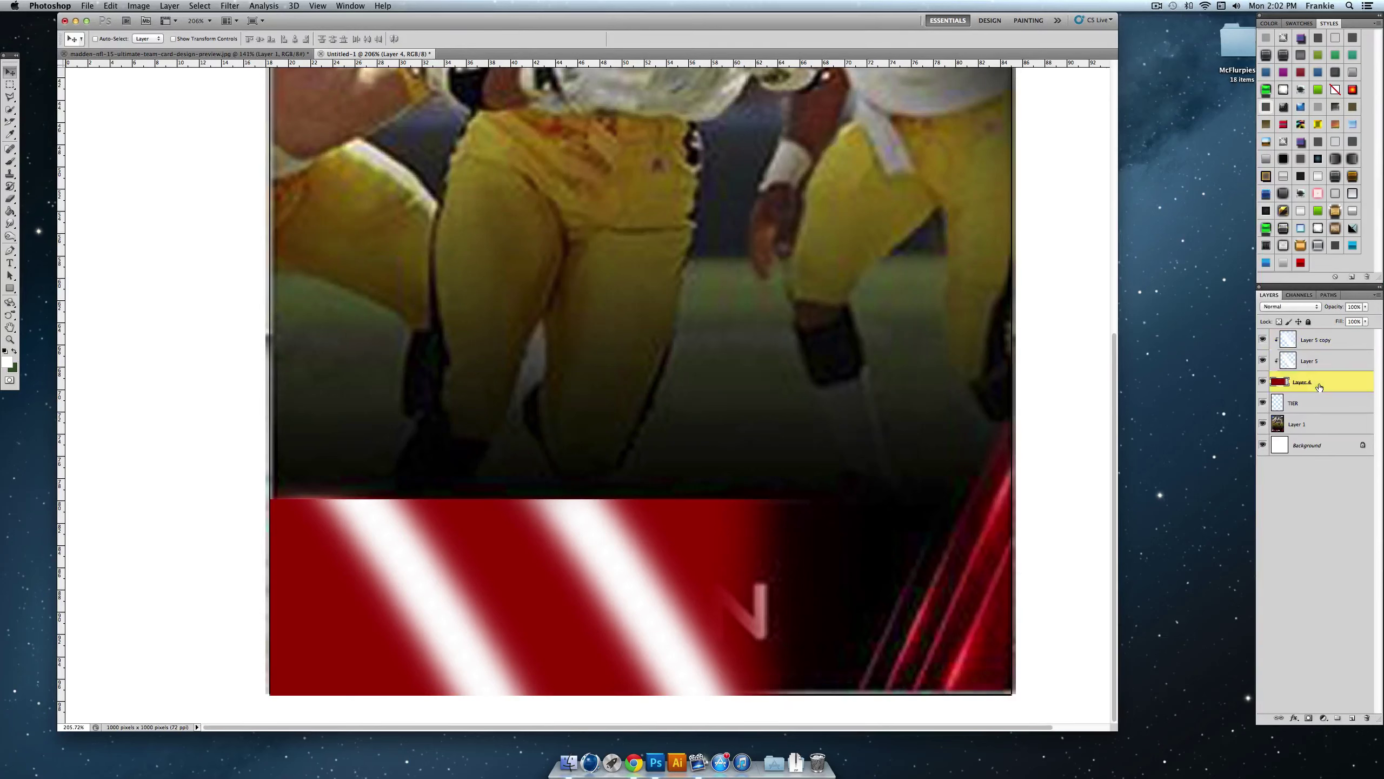
{"action": "left_click", "coordinate": [1262, 383]}
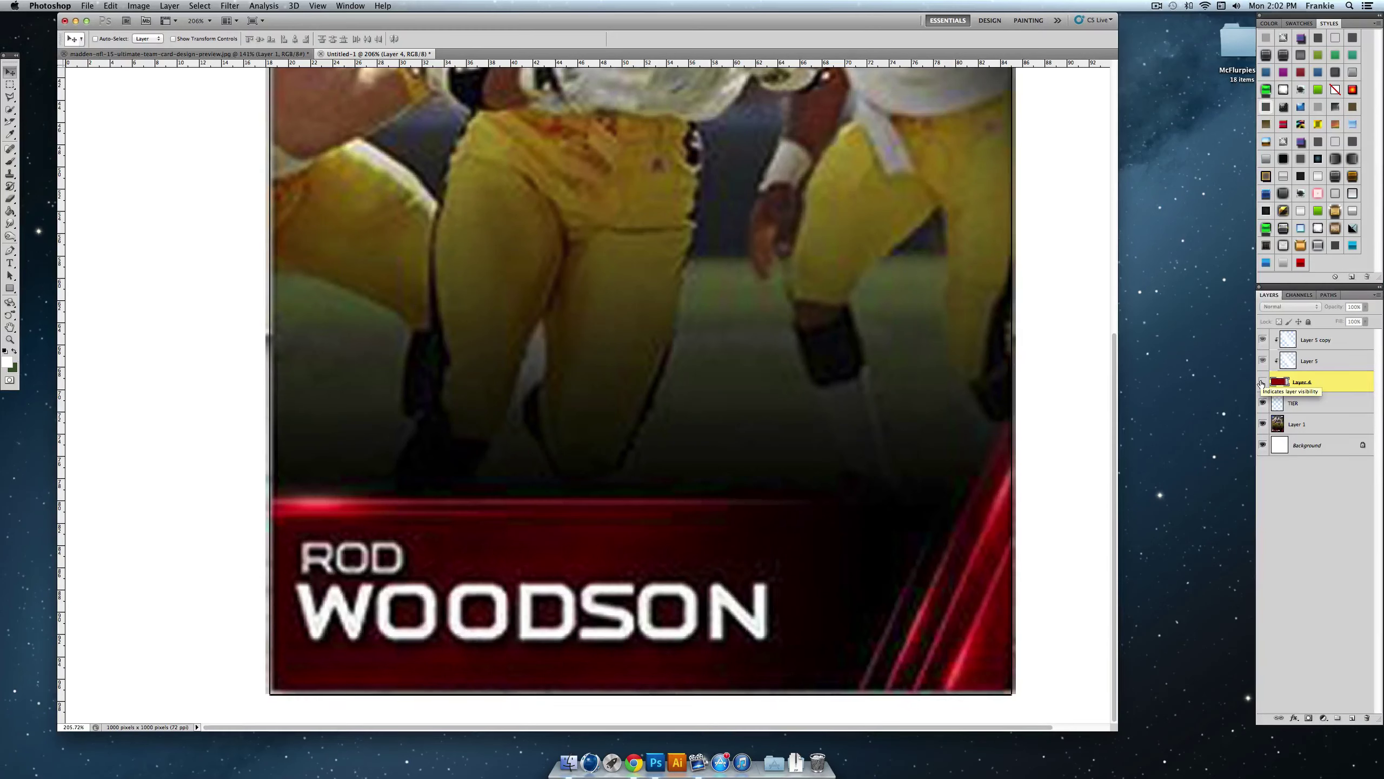
{"action": "left_click", "coordinate": [1263, 382]}
{"action": "left_click", "coordinate": [1263, 361]}
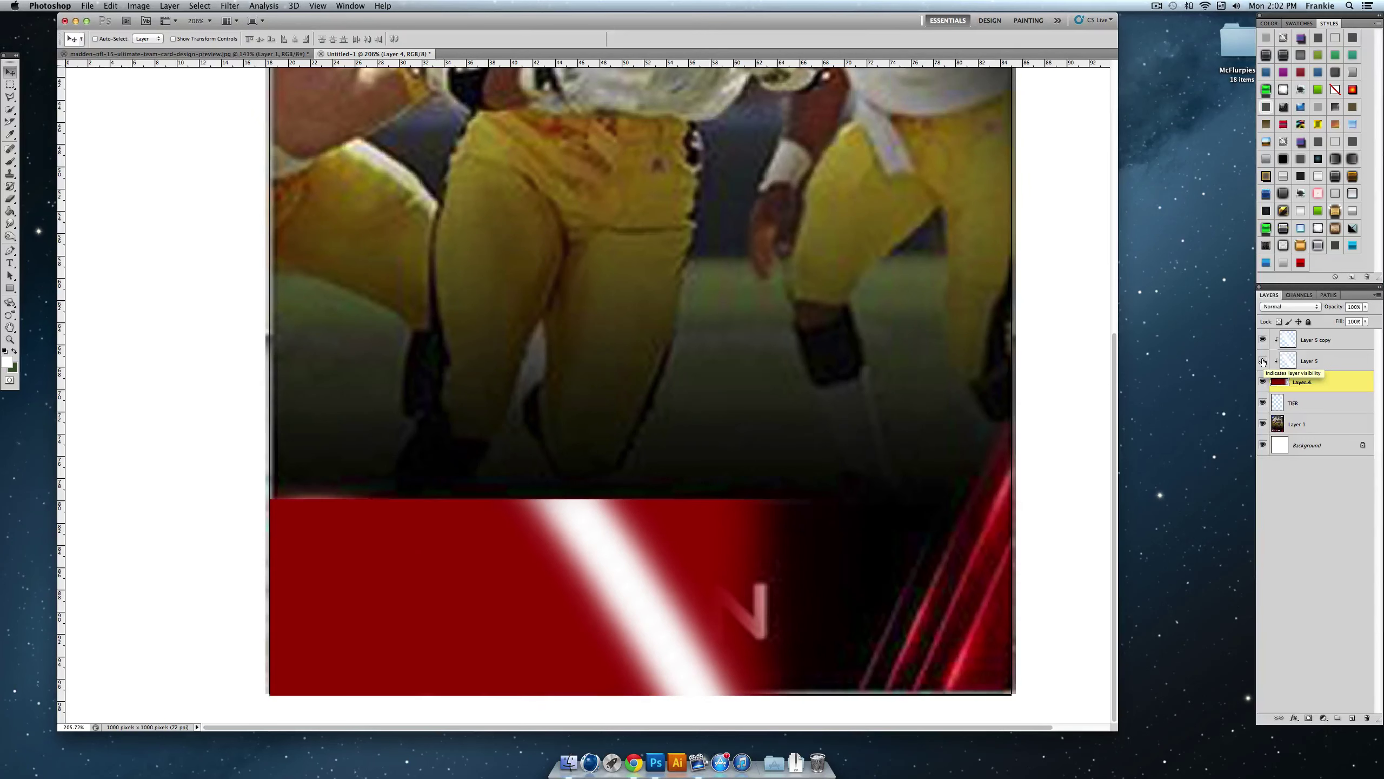
{"action": "left_click", "coordinate": [1262, 361]}
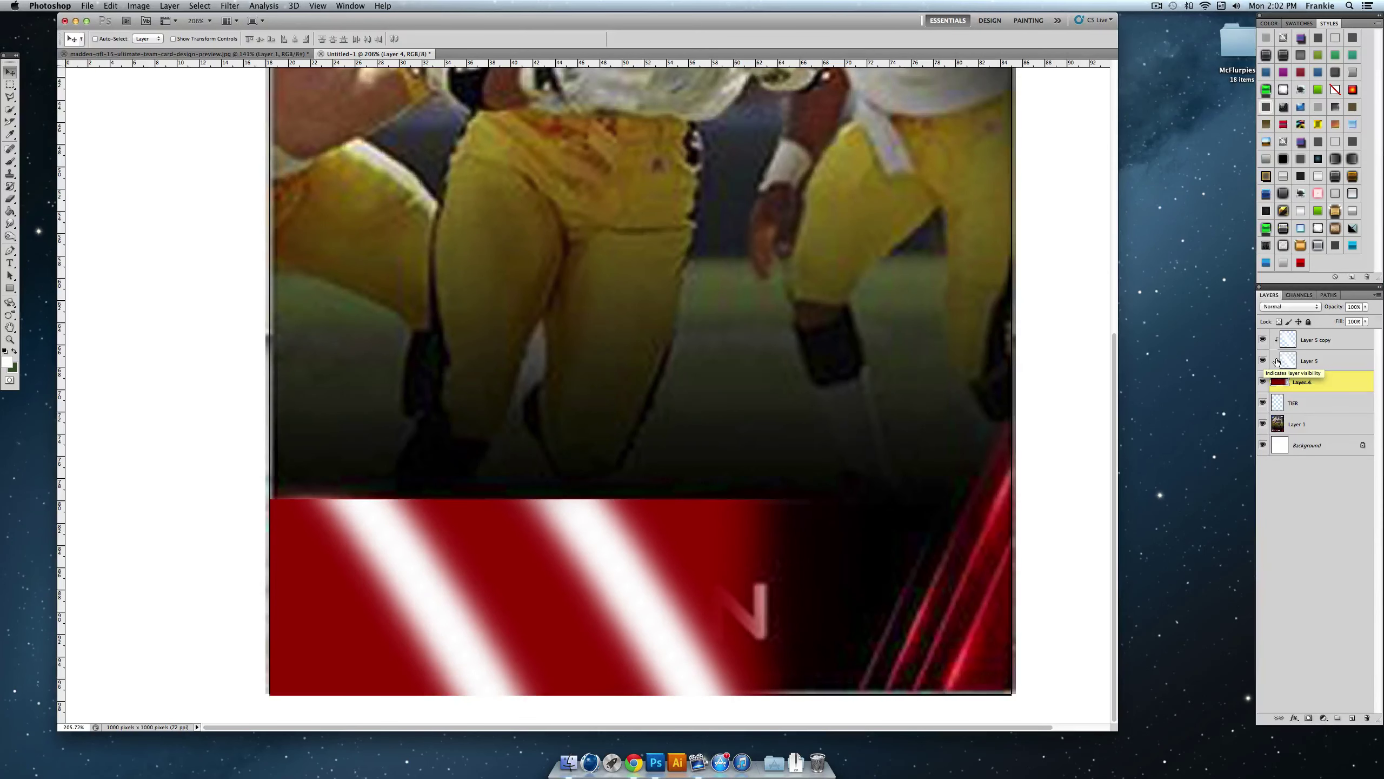
Step: Release the clipping of both streak layers and clip them to the red banner layer again
{"action": "left_click", "coordinate": [1302, 371], "text": "alt"}
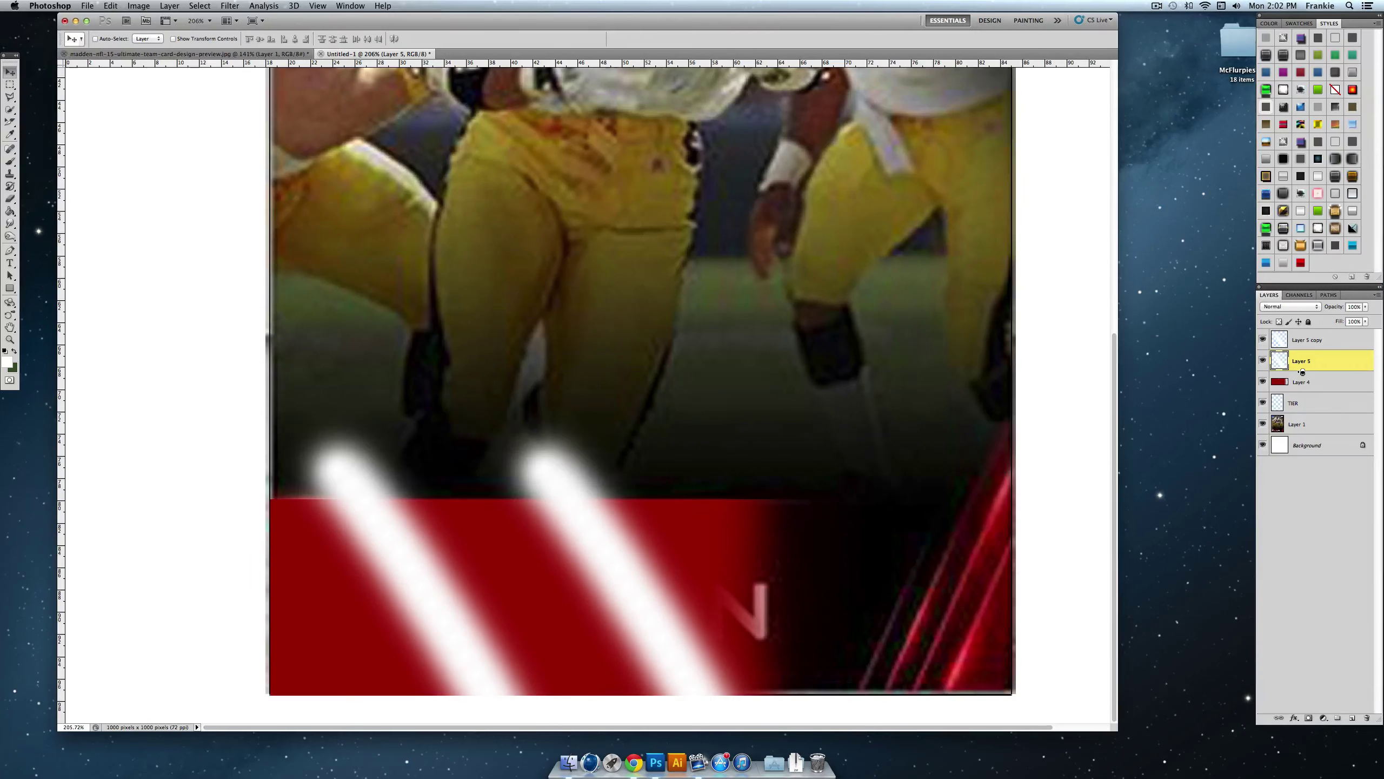
{"action": "left_click", "coordinate": [1302, 372], "text": "alt"}
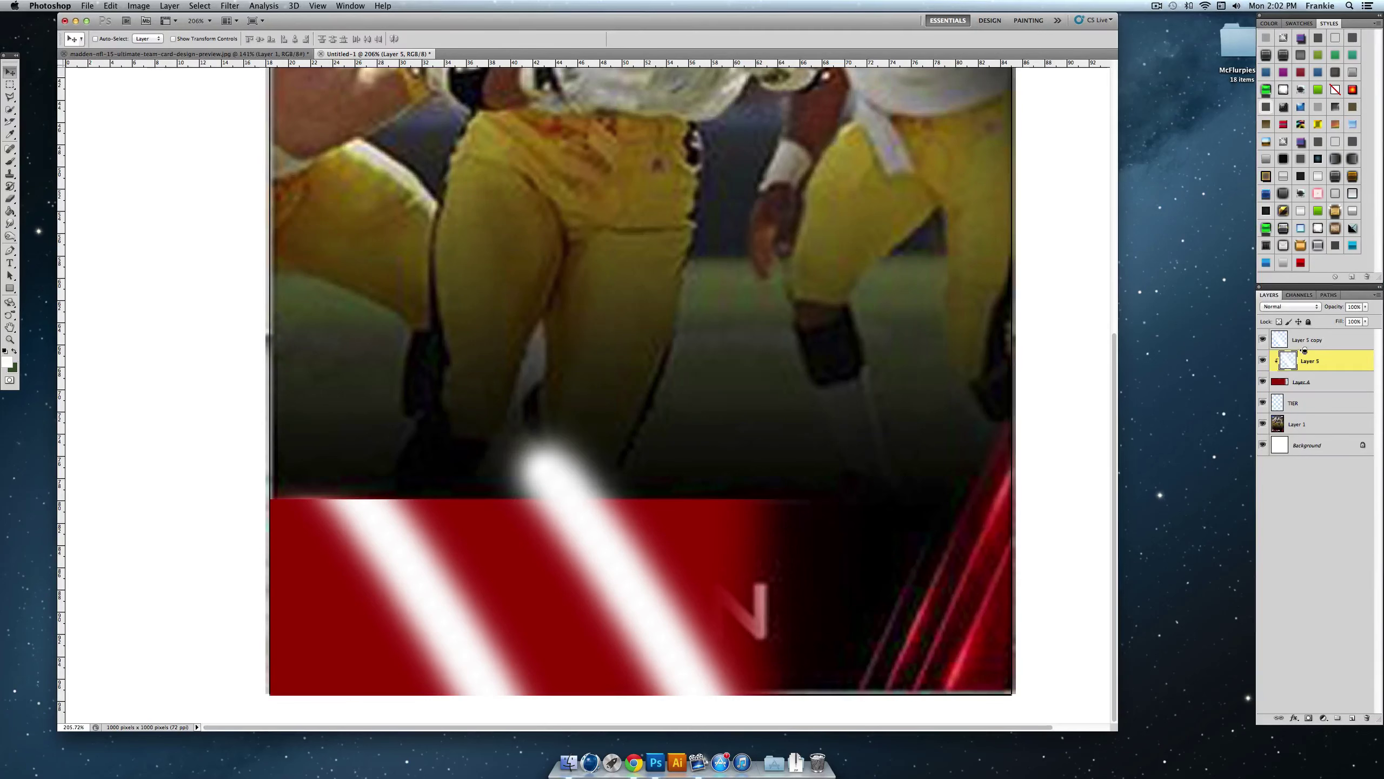
{"action": "left_click", "coordinate": [1304, 349], "text": "alt"}
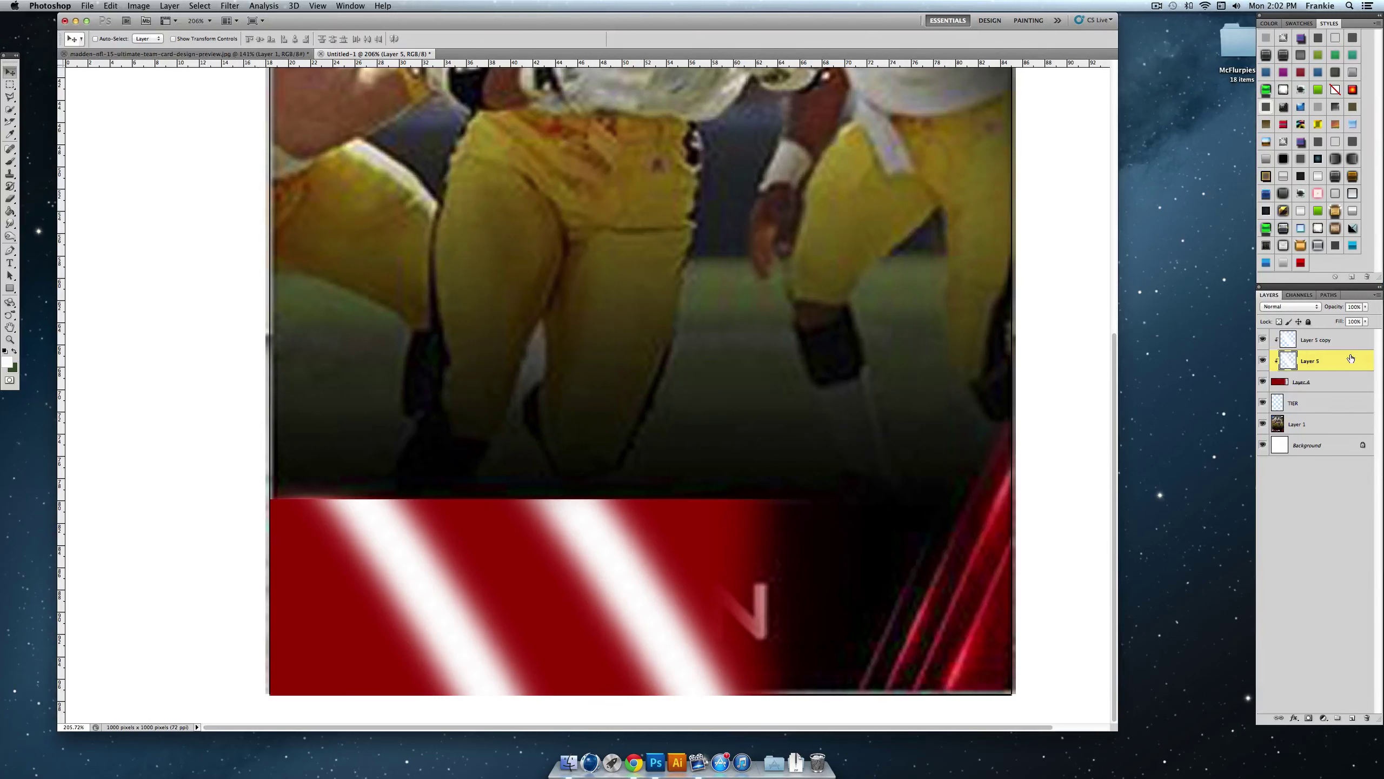
Step: Set the first streak layer's blend mode to Overlay and lower its opacity to a faint highlight
{"action": "left_click", "coordinate": [1300, 307]}
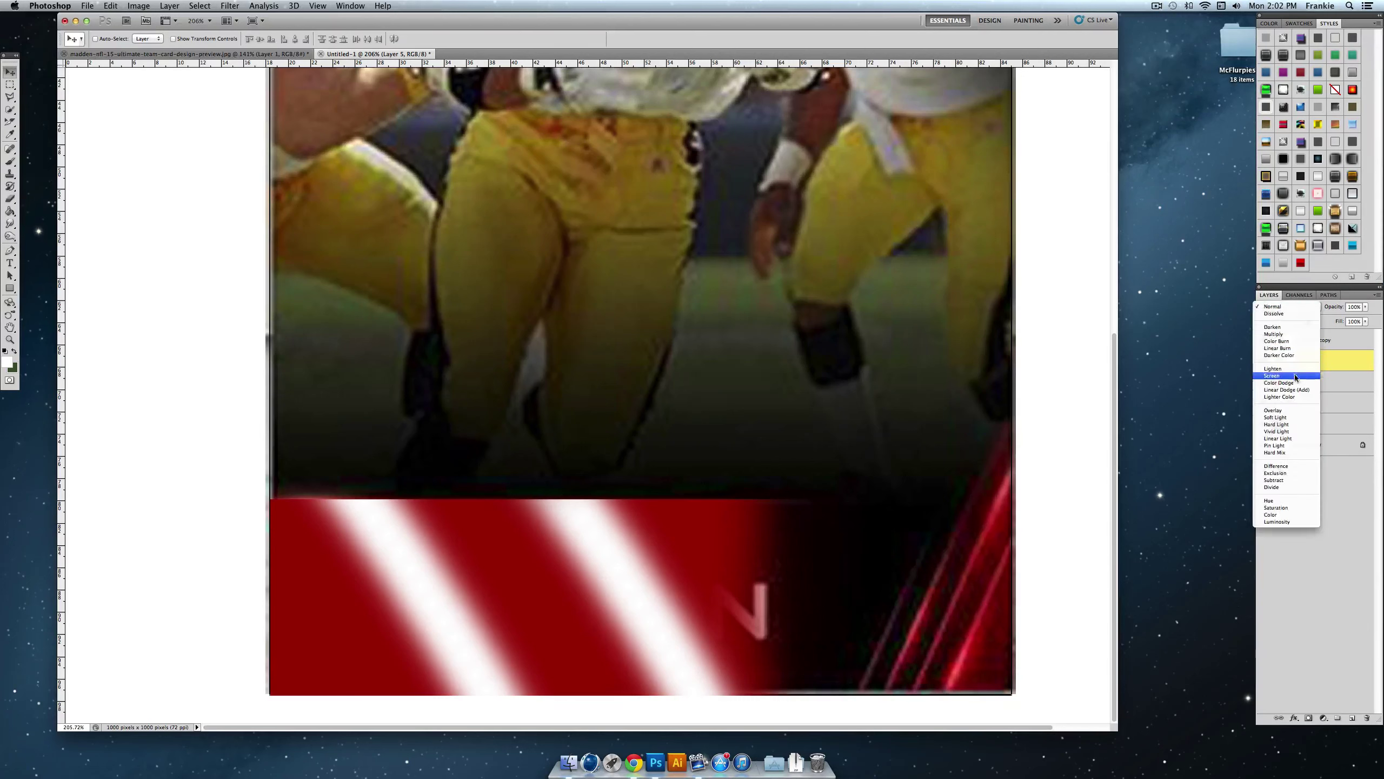
{"action": "left_click", "coordinate": [1294, 409]}
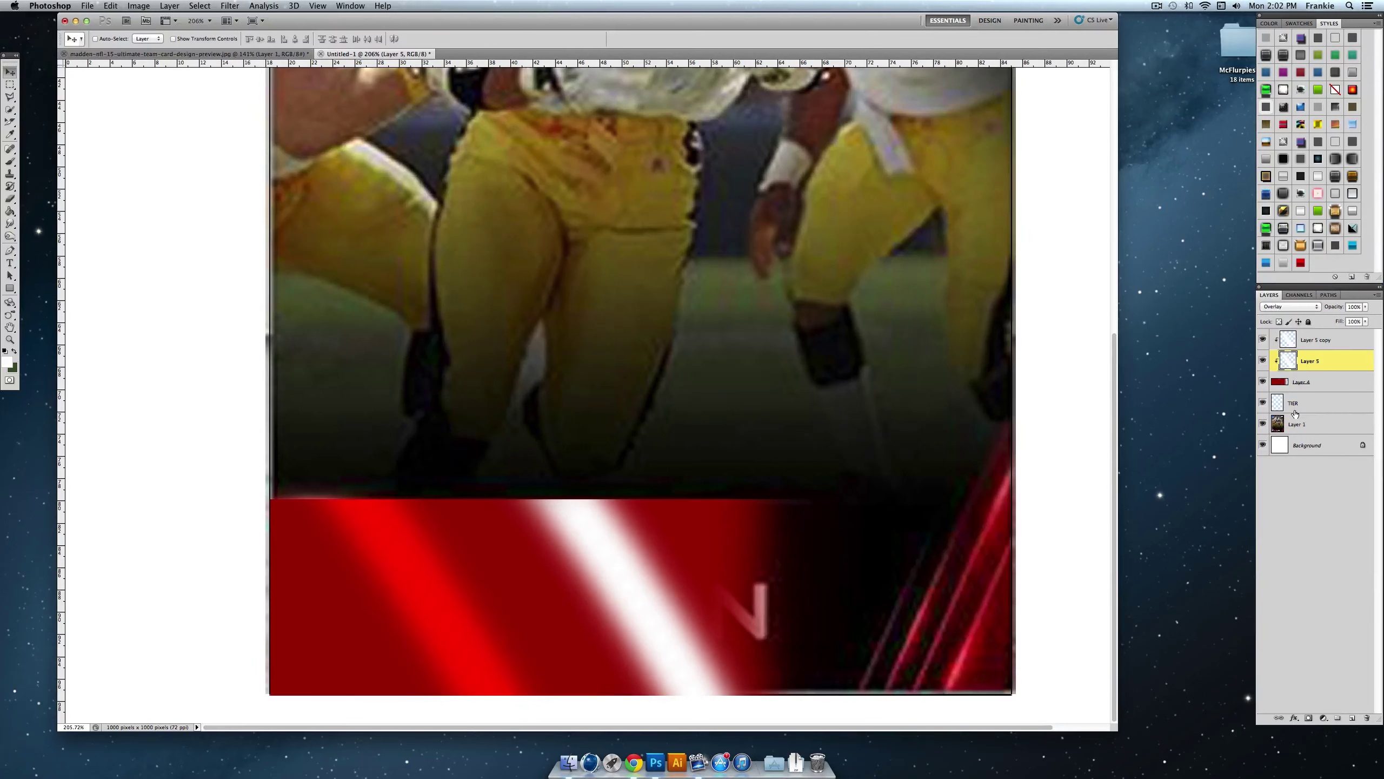
{"action": "left_click", "coordinate": [1366, 306]}
{"action": "left_click_drag", "start_coordinate": [1345, 316], "coordinate": [1332, 320]}
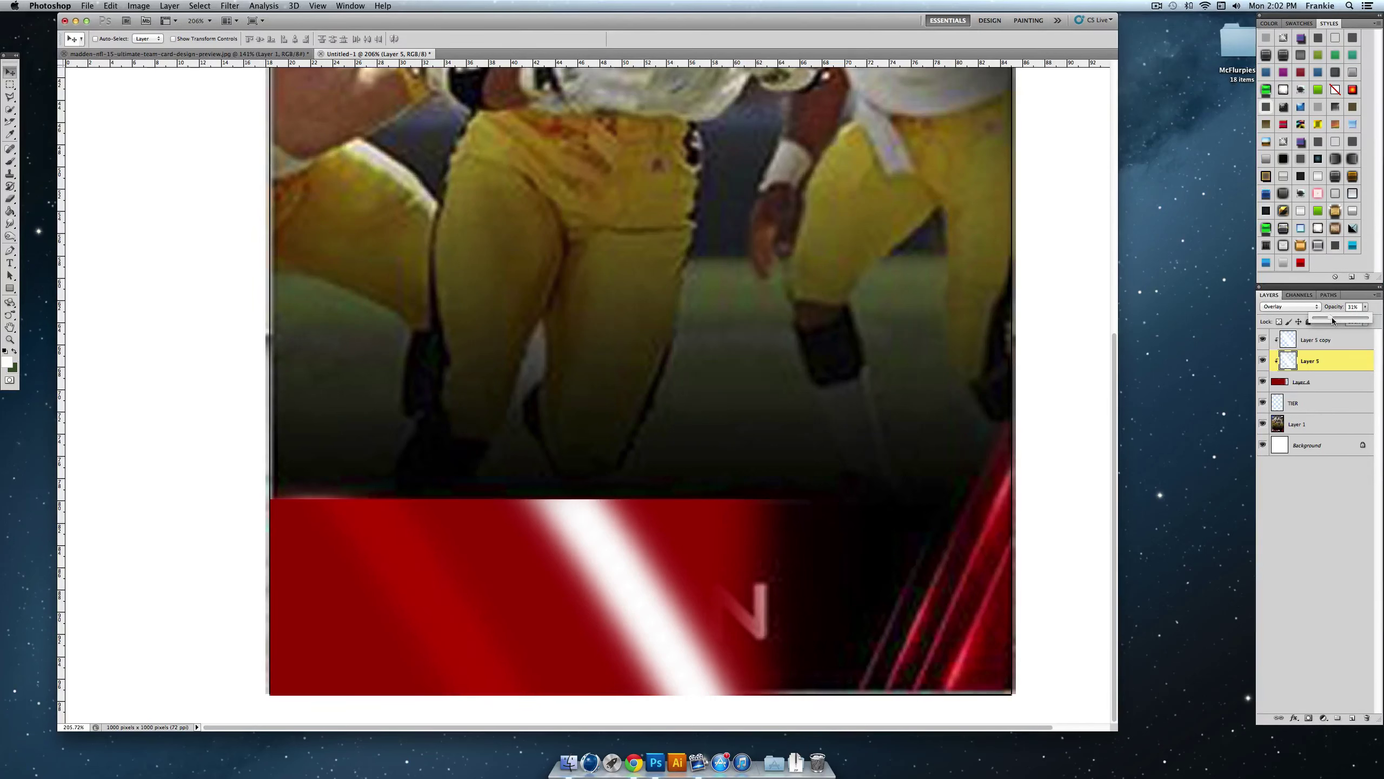
{"action": "left_click_drag", "start_coordinate": [1339, 321], "coordinate": [1337, 321]}
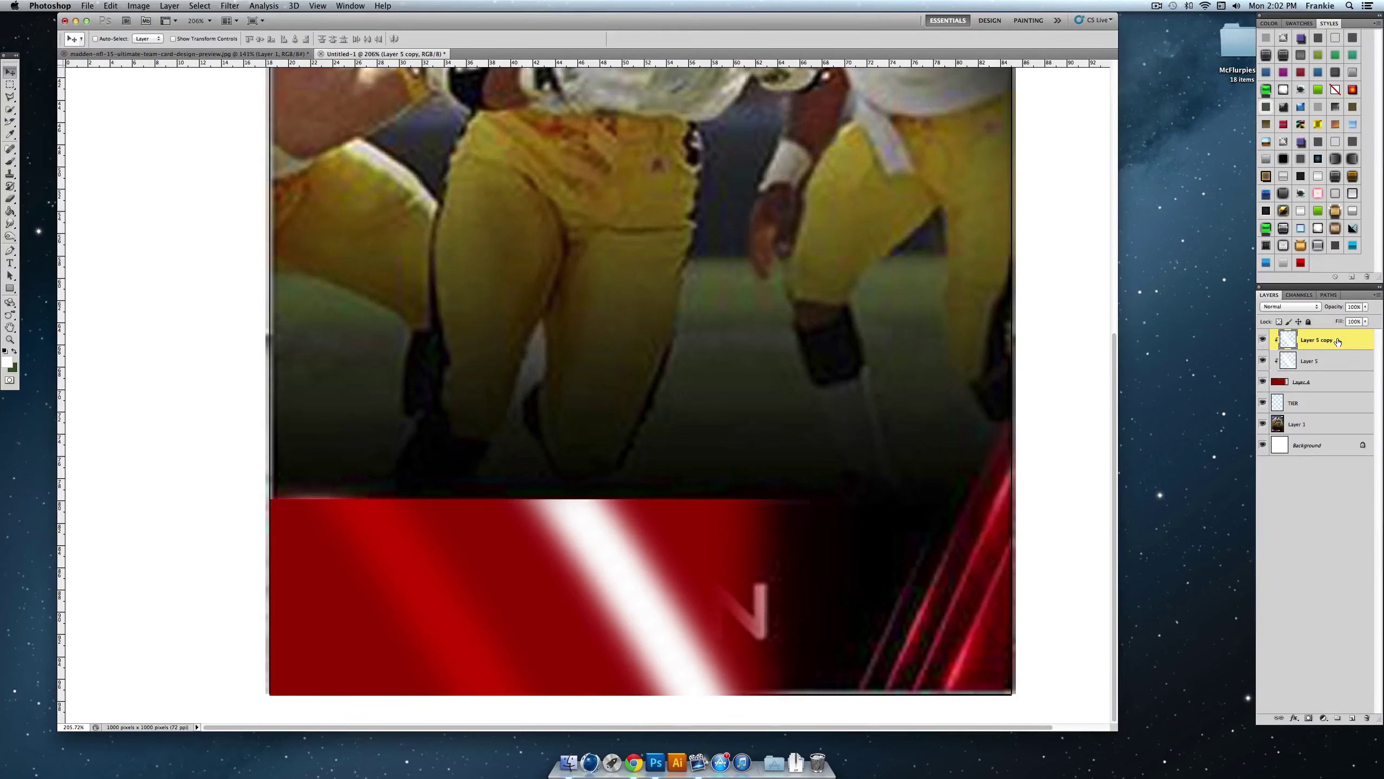
Step: Delete both diagonal streak layers above the red banner
{"action": "key", "text": "Delete"}
{"action": "key", "text": "Delete"}
{"action": "key", "text": "h"}
Step: Add a Gradient Overlay to the red banner layer using the preset gradient with alternating dark and lighter red bands
{"action": "double_click", "coordinate": [1342, 342]}
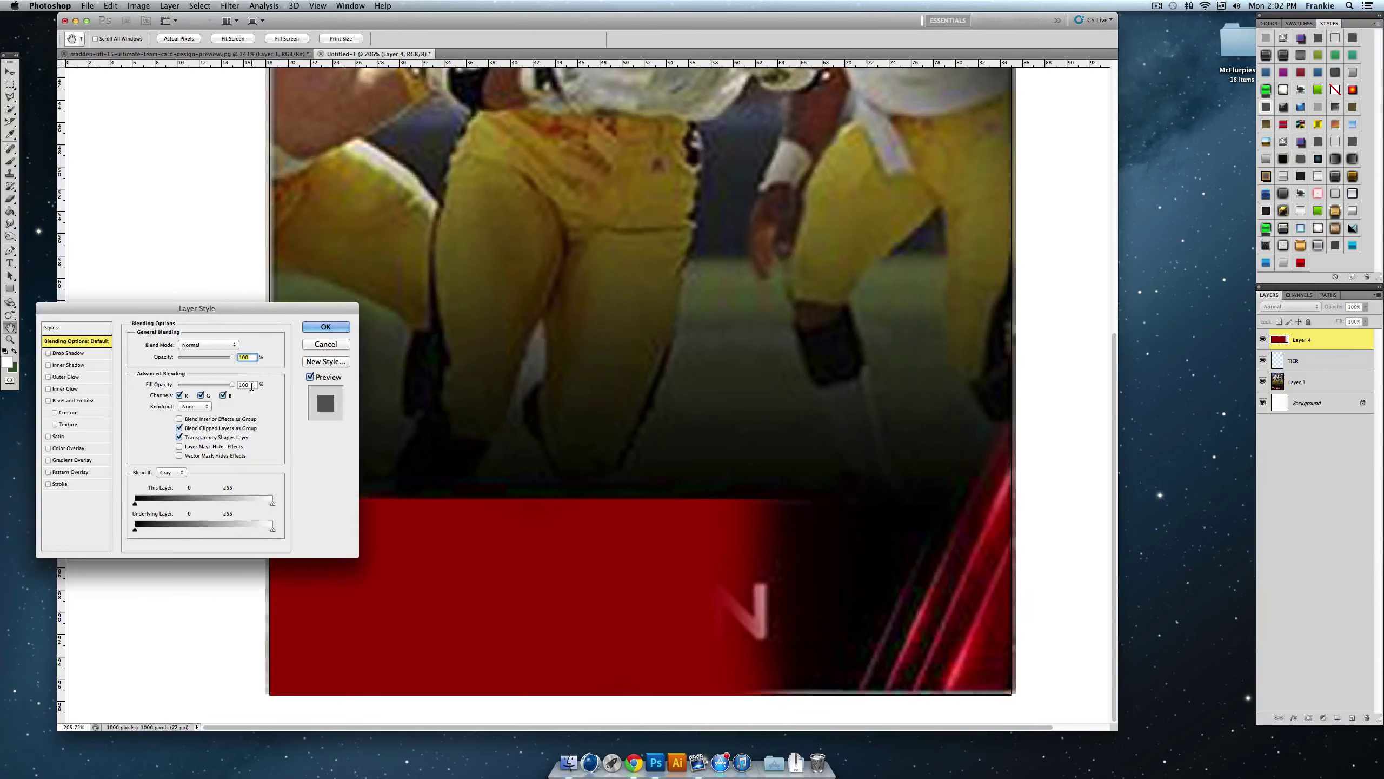
{"action": "left_click", "coordinate": [49, 460]}
{"action": "left_click", "coordinate": [71, 460]}
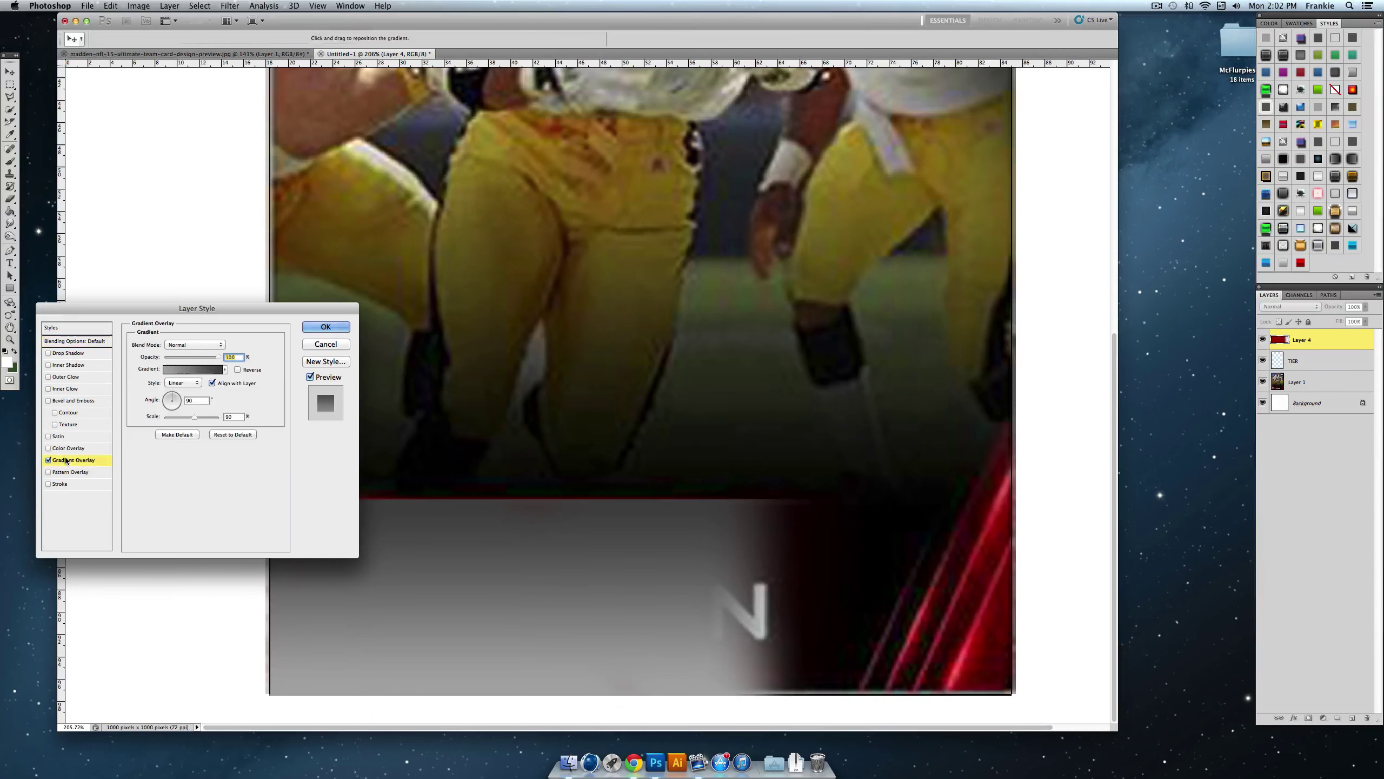
{"action": "left_click", "coordinate": [193, 370]}
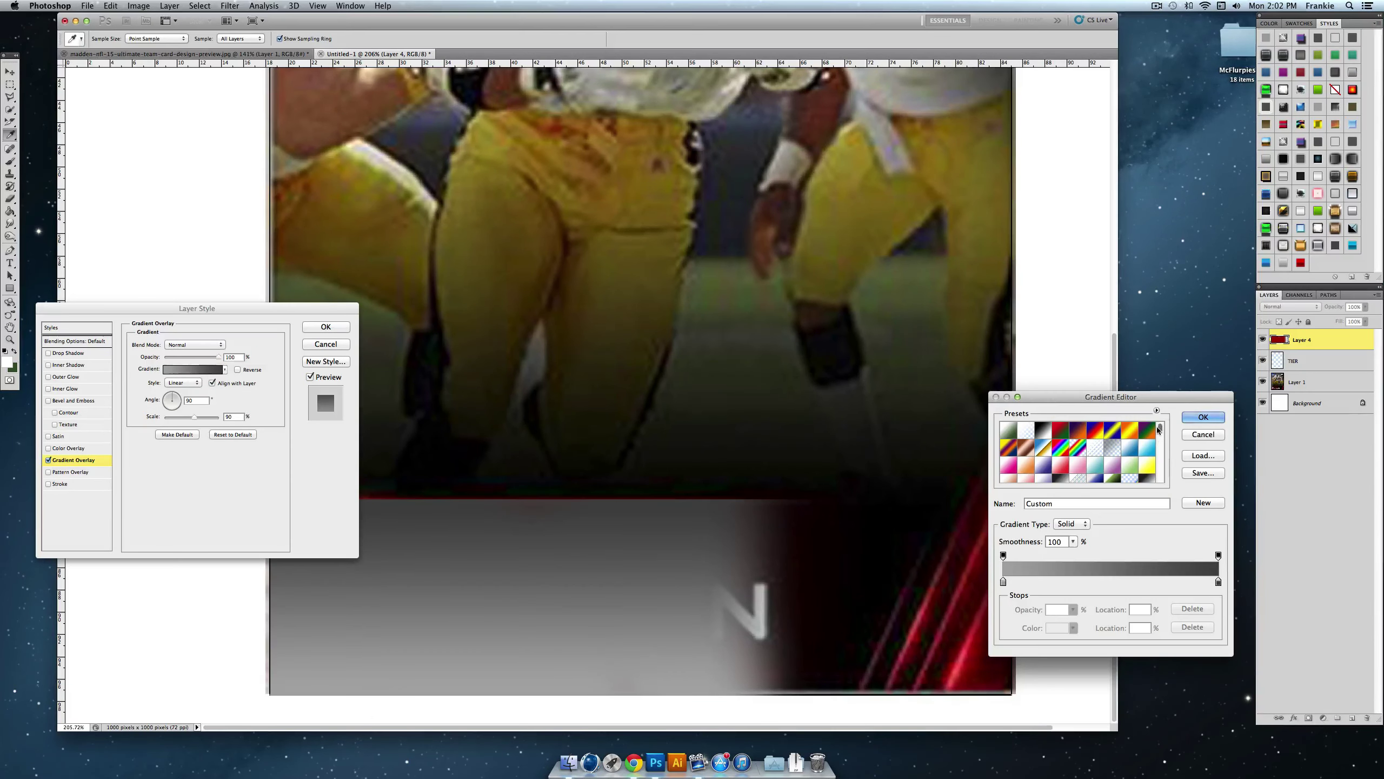
{"action": "left_click_drag", "start_coordinate": [1161, 430], "coordinate": [1161, 475]}
{"action": "left_click", "coordinate": [1067, 477]}
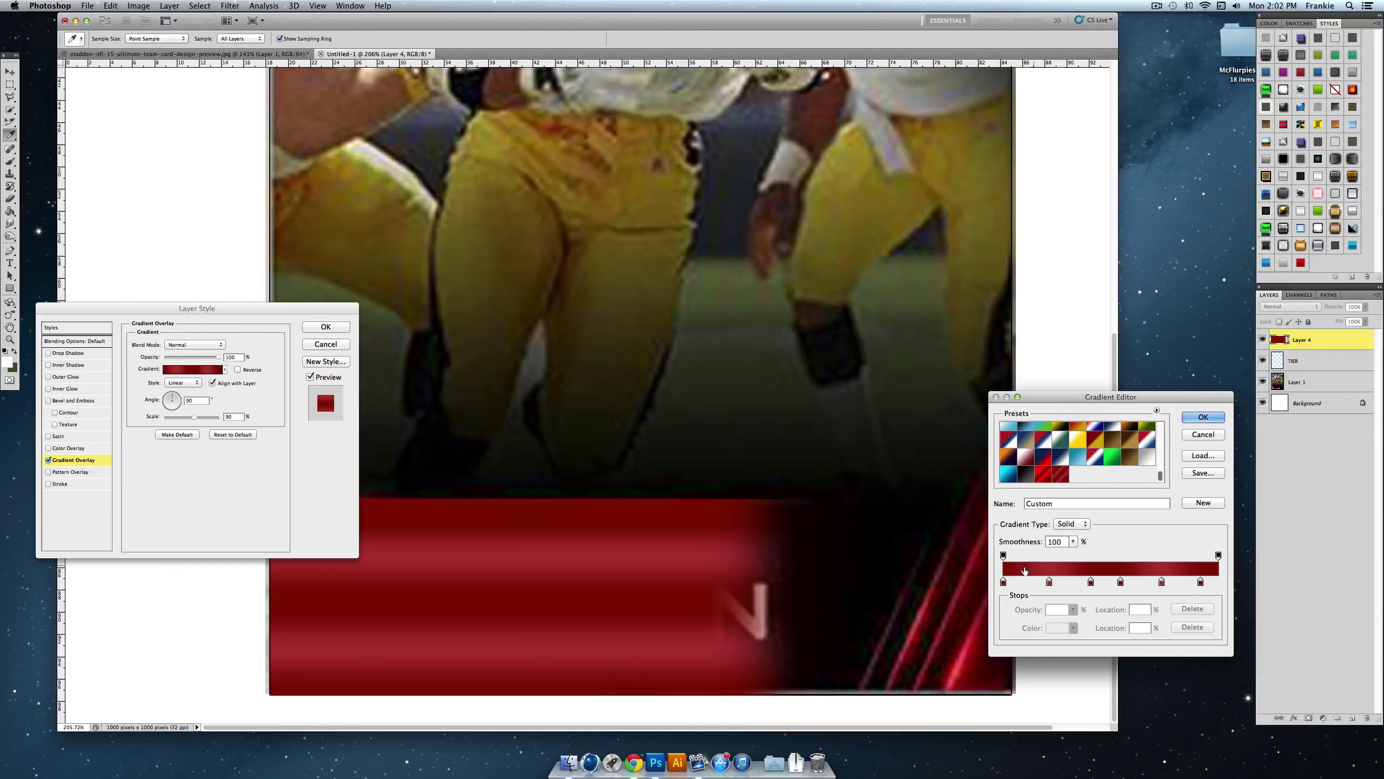
Step: Enlarge the gradient editor to examine the banded red gradient's colour stops, restore its size and accept the gradient
{"action": "left_click_drag", "start_coordinate": [990, 655], "coordinate": [549, 729]}
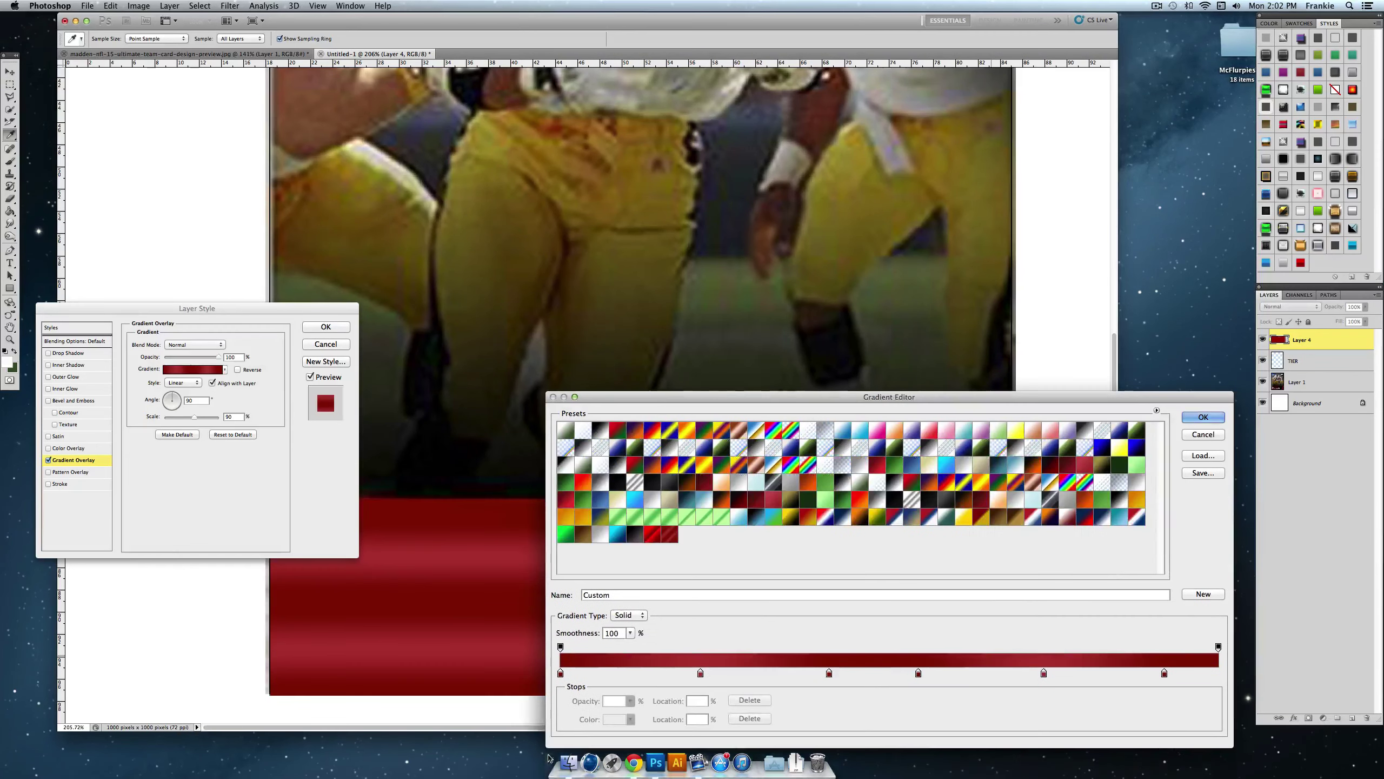
{"action": "left_click_drag", "start_coordinate": [659, 394], "coordinate": [512, 20]}
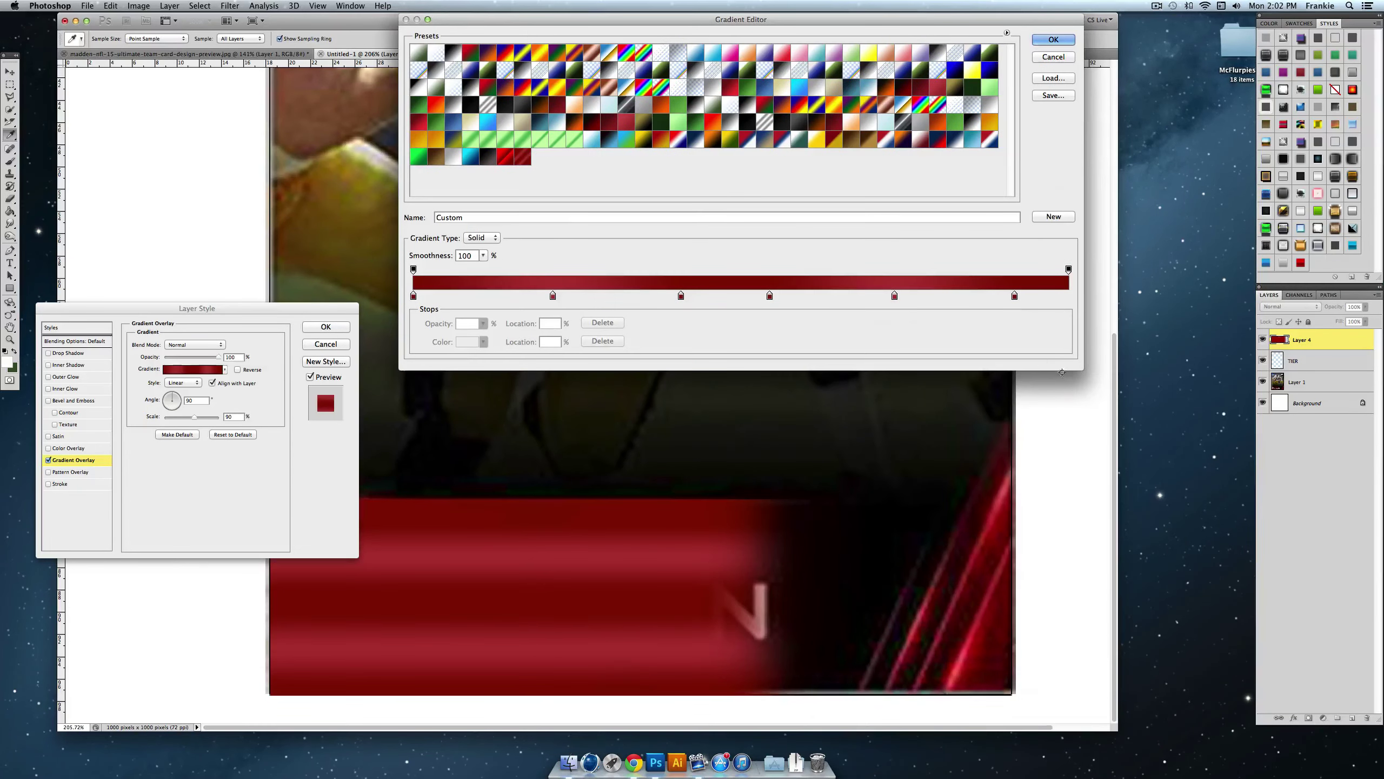
{"action": "scroll", "coordinate": [1078, 454], "scroll_direction": "right", "scroll_amount": 3}
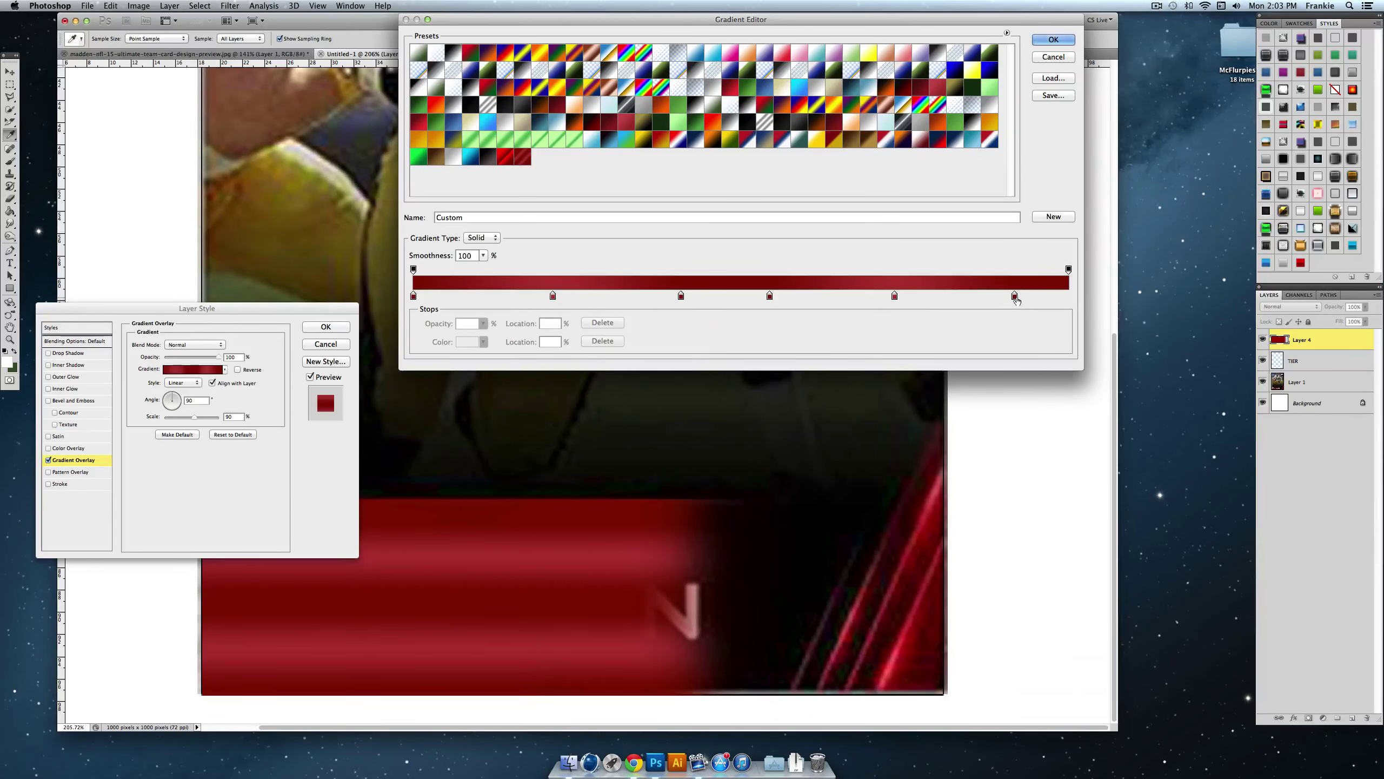
{"action": "left_click_drag", "start_coordinate": [1080, 368], "coordinate": [652, 366]}
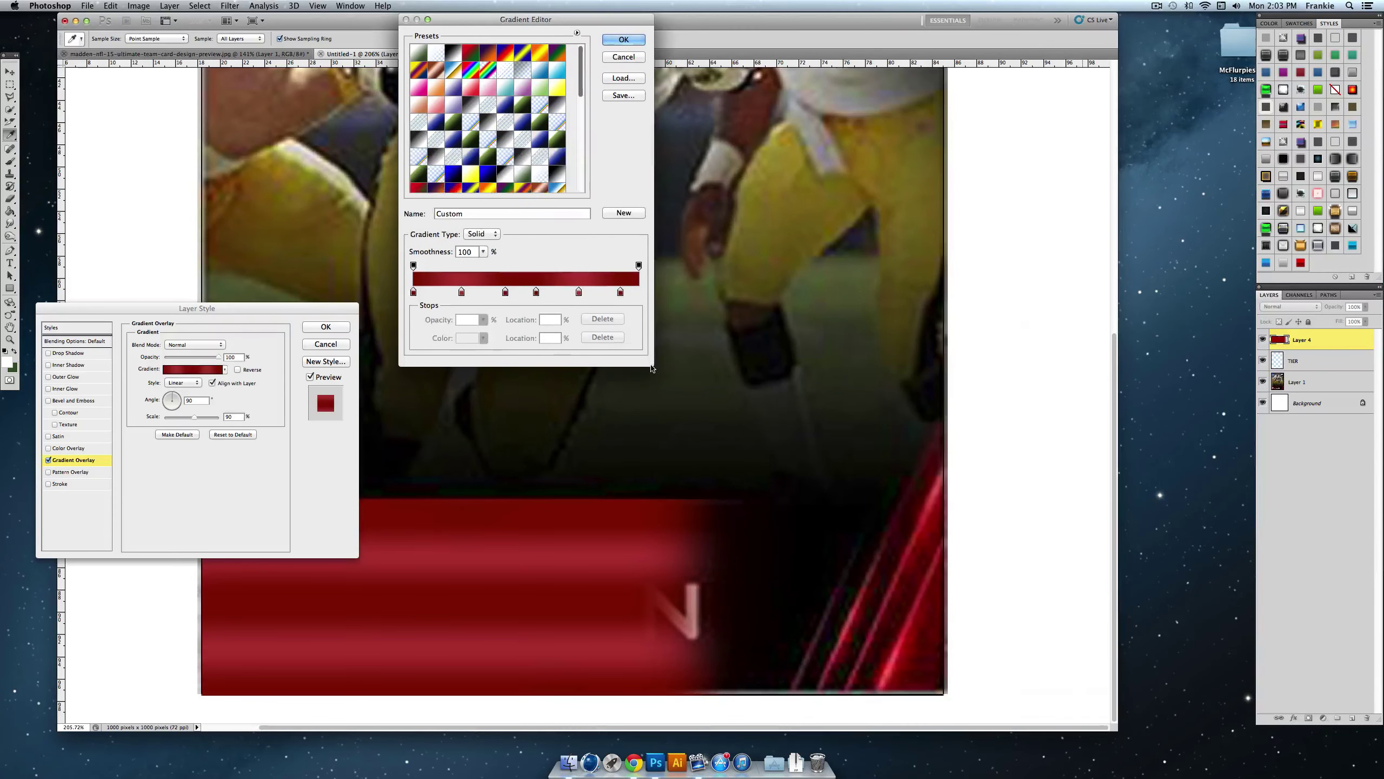
{"action": "left_click_drag", "start_coordinate": [526, 19], "coordinate": [1076, 195]}
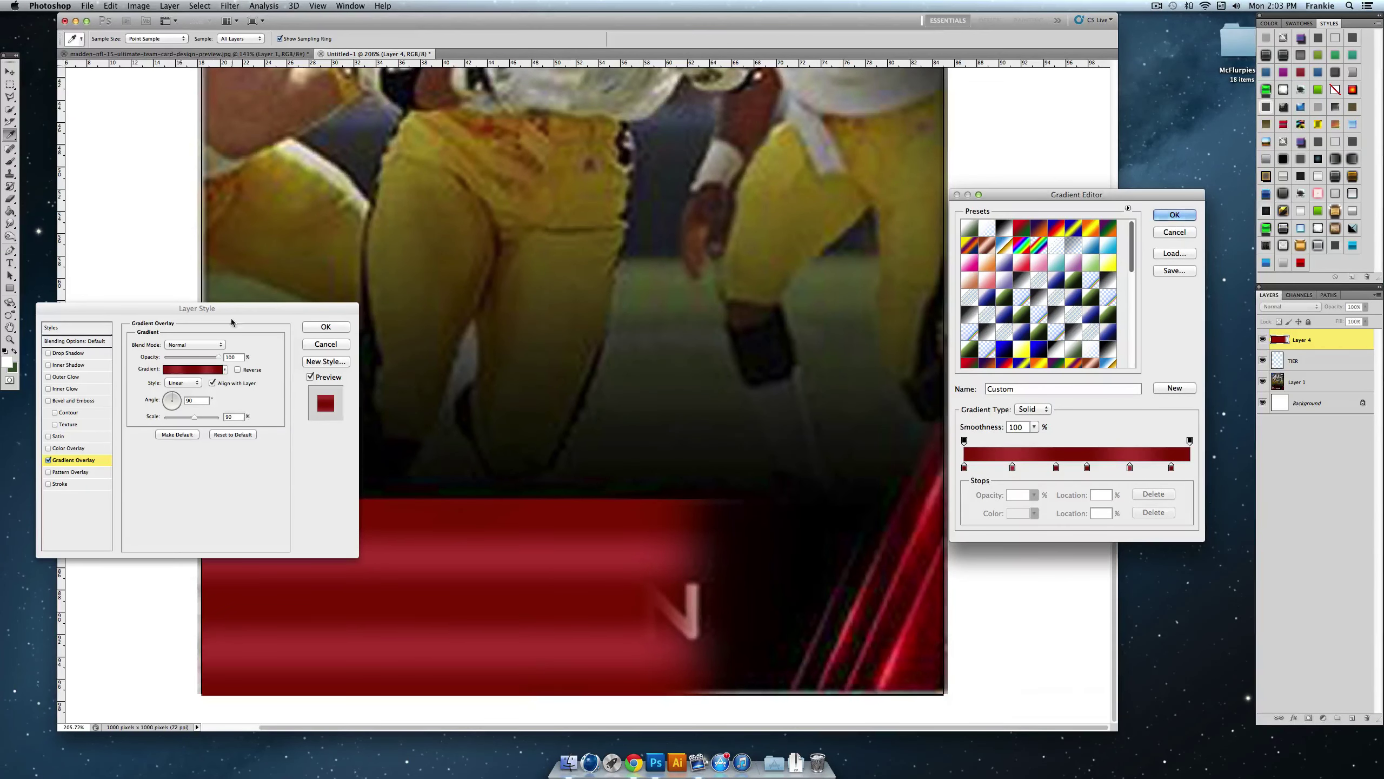
{"action": "left_click_drag", "start_coordinate": [238, 308], "coordinate": [296, 216]}
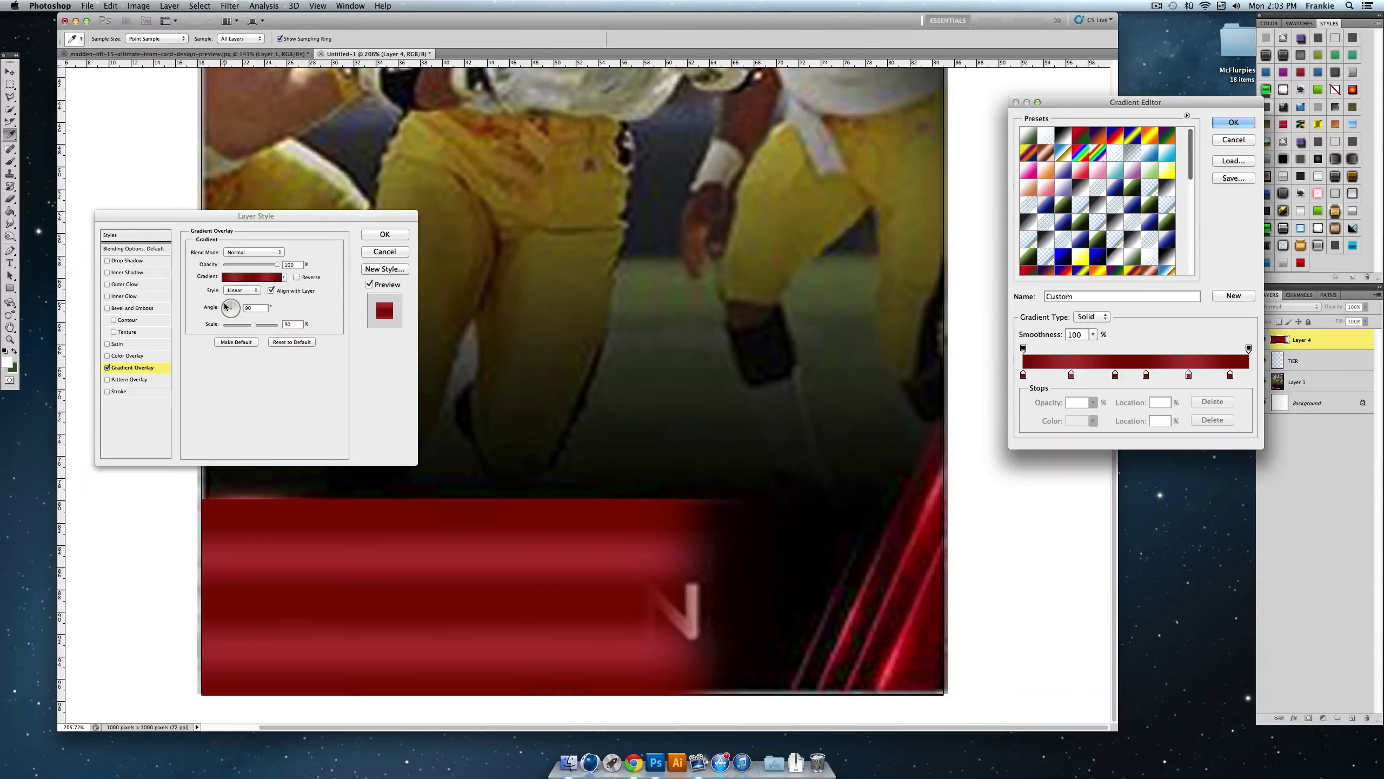
{"action": "key", "text": "Return"}
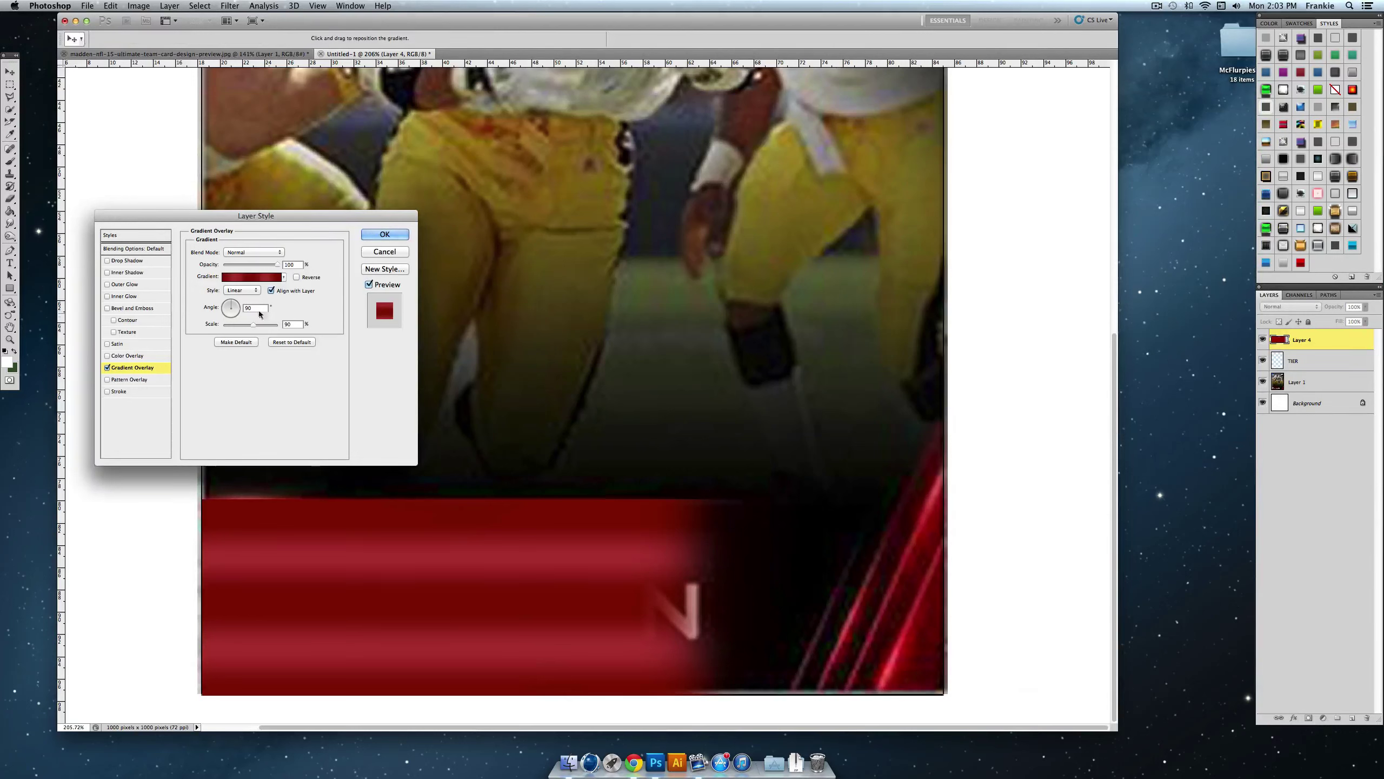
Step: Rotate the banner's gradient angle so the red bands run diagonally, and apply the layer style
{"action": "left_click", "coordinate": [228, 305]}
{"action": "mouse_move", "coordinate": [227, 305]}
{"action": "left_mouse_down"}
{"action": "mouse_move", "coordinate": [260, 327]}
{"action": "mouse_move", "coordinate": [229, 308]}
{"action": "left_mouse_up"}
{"action": "left_click", "coordinate": [235, 309]}
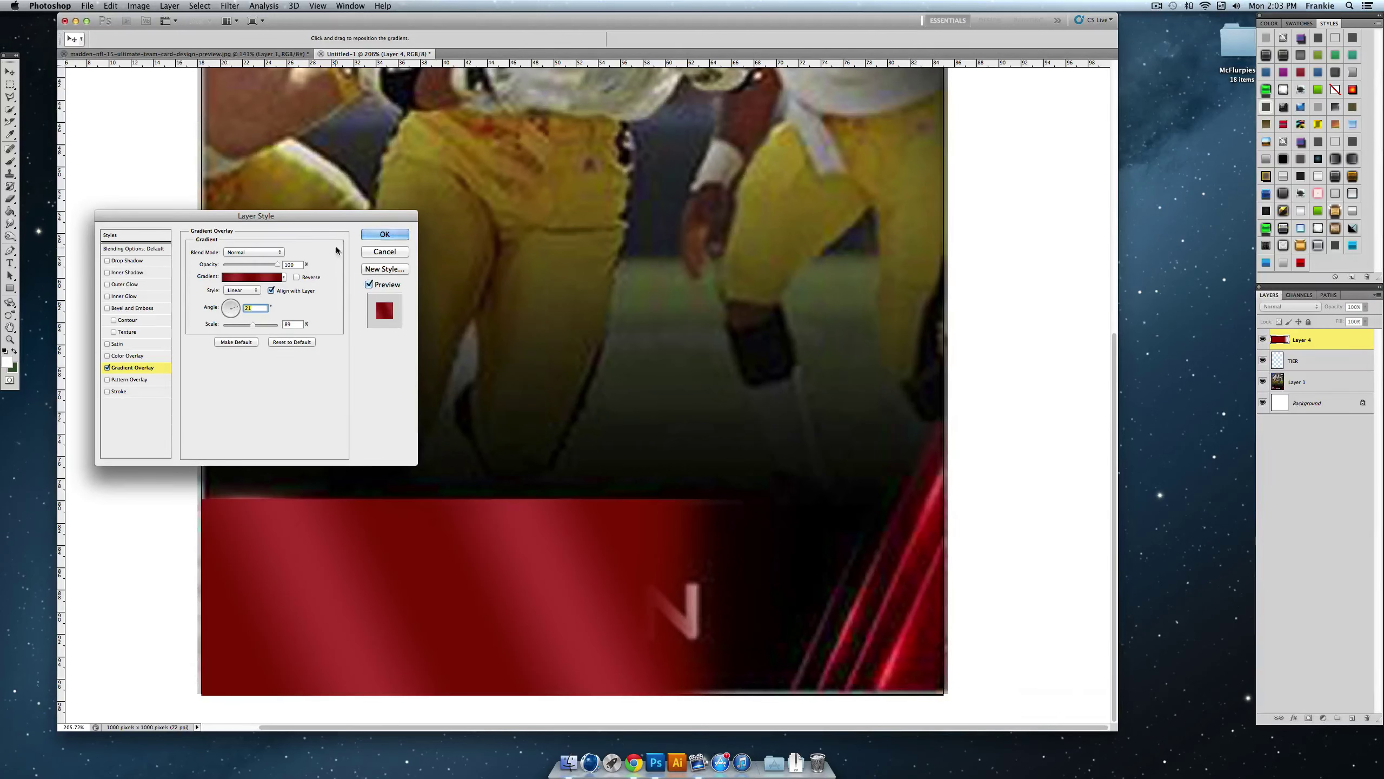
{"action": "left_click", "coordinate": [385, 235]}
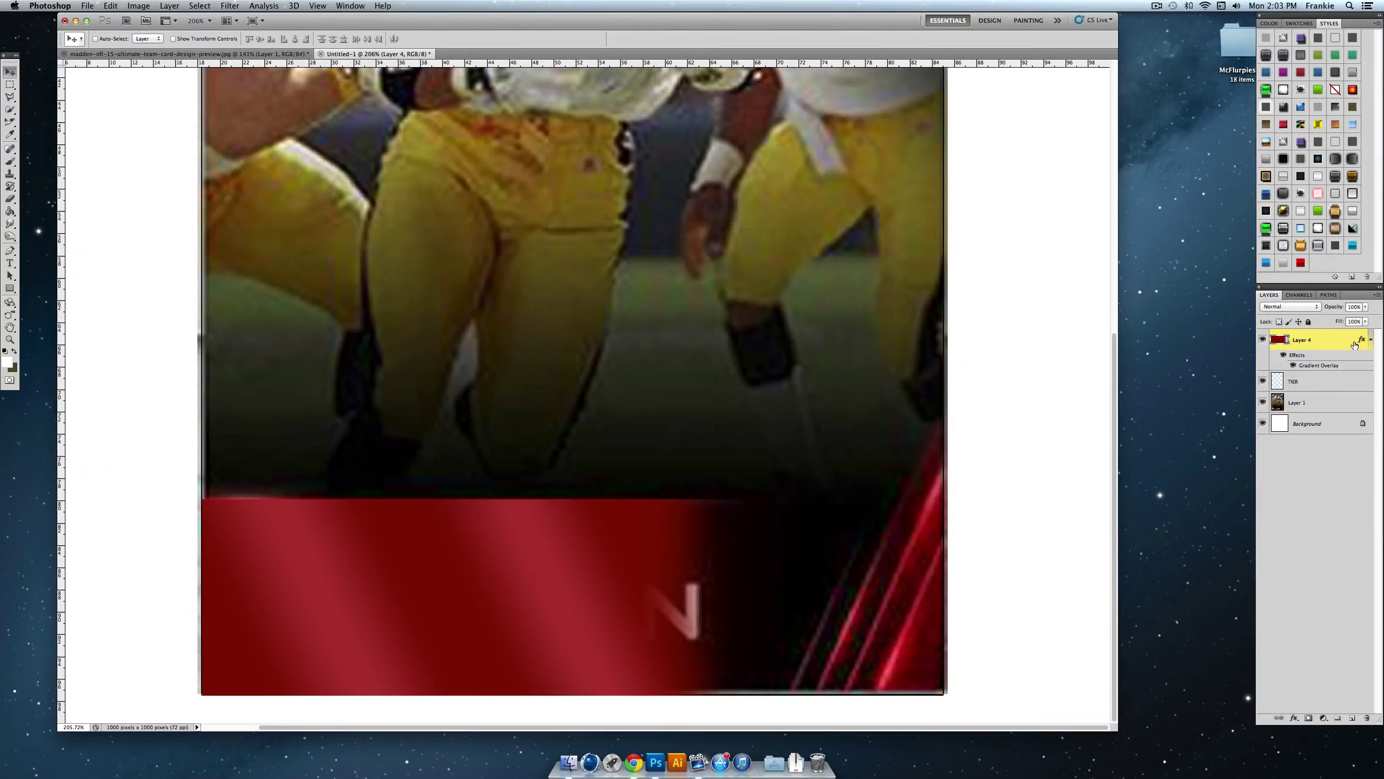
Step: Compare the banner with and without its gradient overlay and examine how it looks on the whole card
{"action": "left_click", "coordinate": [1283, 355]}
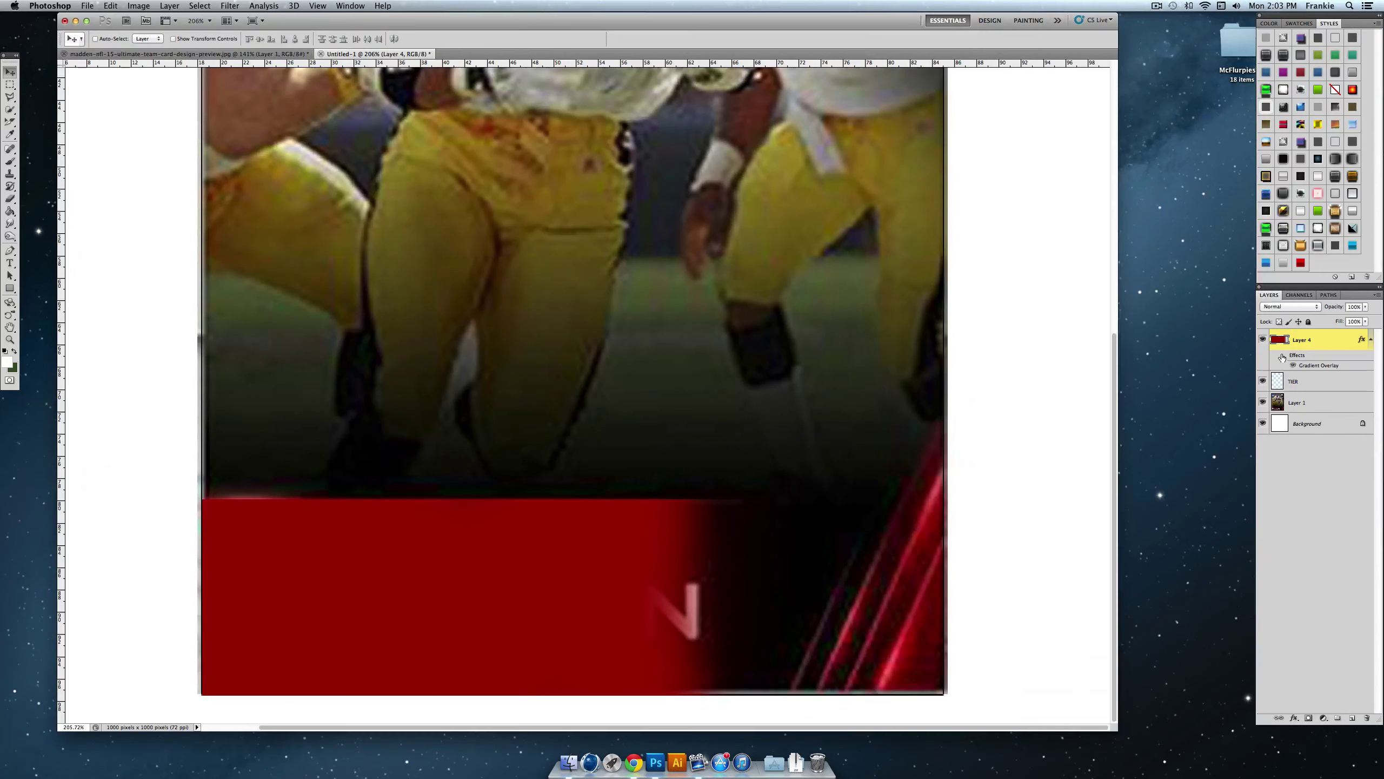
{"action": "left_click", "coordinate": [1283, 356]}
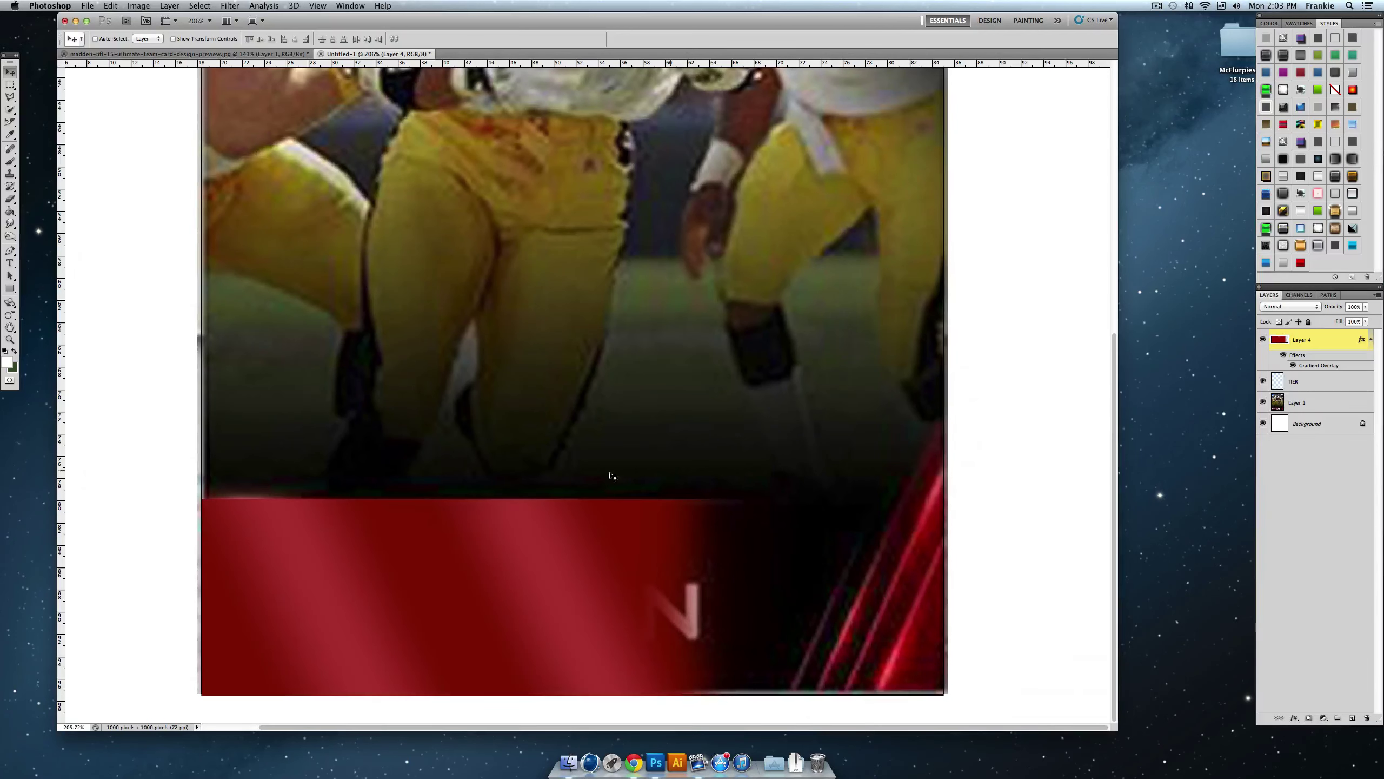
{"action": "left_click", "coordinate": [10, 339]}
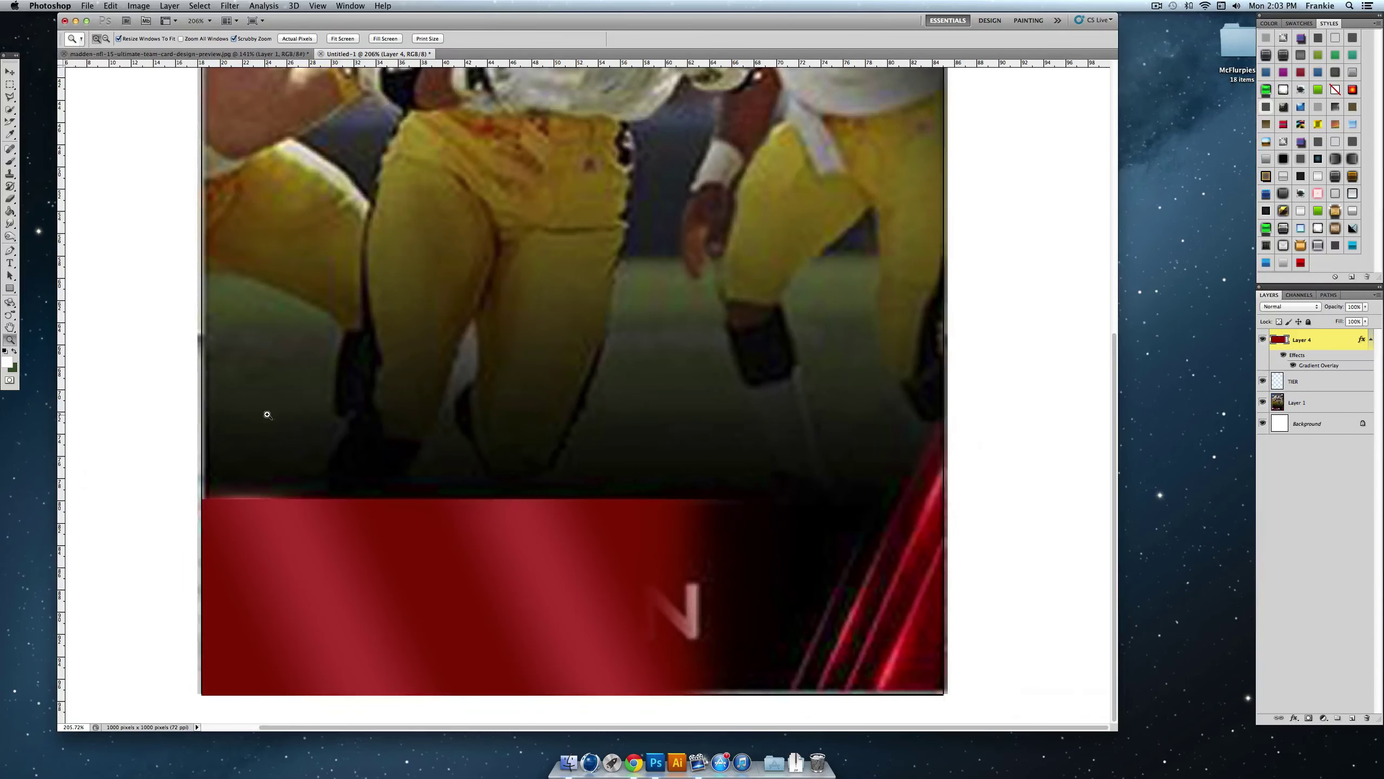
{"action": "left_click_drag", "start_coordinate": [263, 408], "coordinate": [426, 569]}
{"action": "left_click_drag", "start_coordinate": [561, 708], "coordinate": [518, 517]}
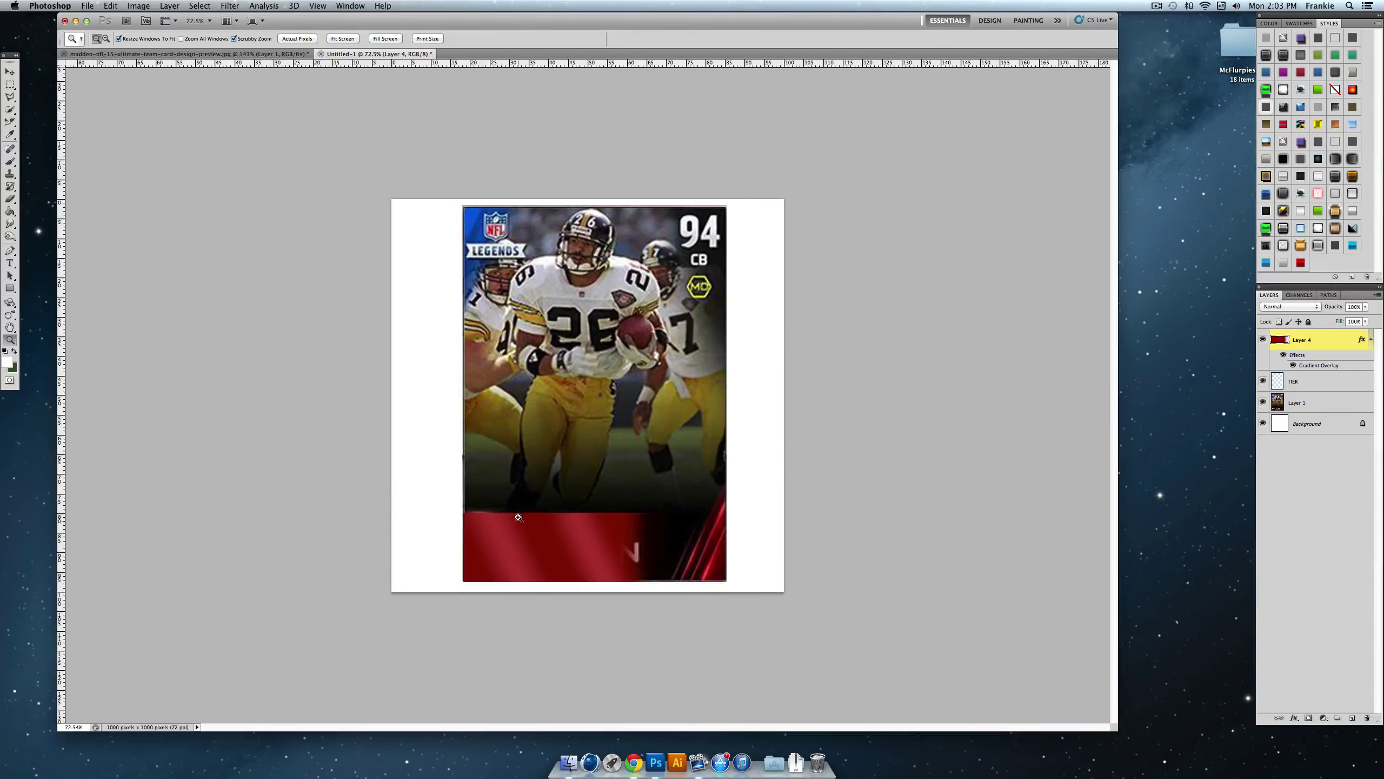
{"action": "right_click", "coordinate": [627, 505]}
{"action": "left_click", "coordinate": [634, 507]}
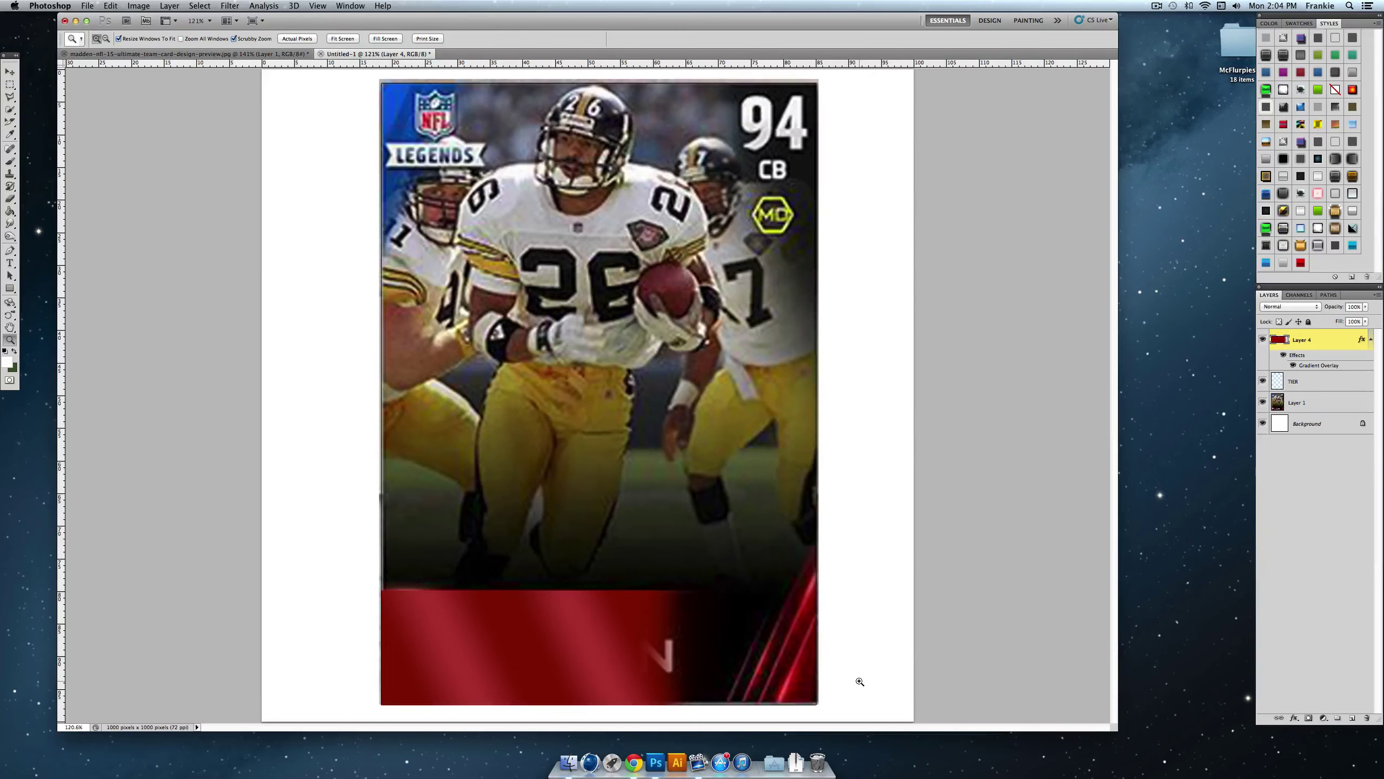
Step: On a new layer, outline the triangle in the card's lower-right corner with the Pen tool and convert the path to a selection
{"action": "left_click_drag", "start_coordinate": [860, 682], "coordinate": [896, 676]}
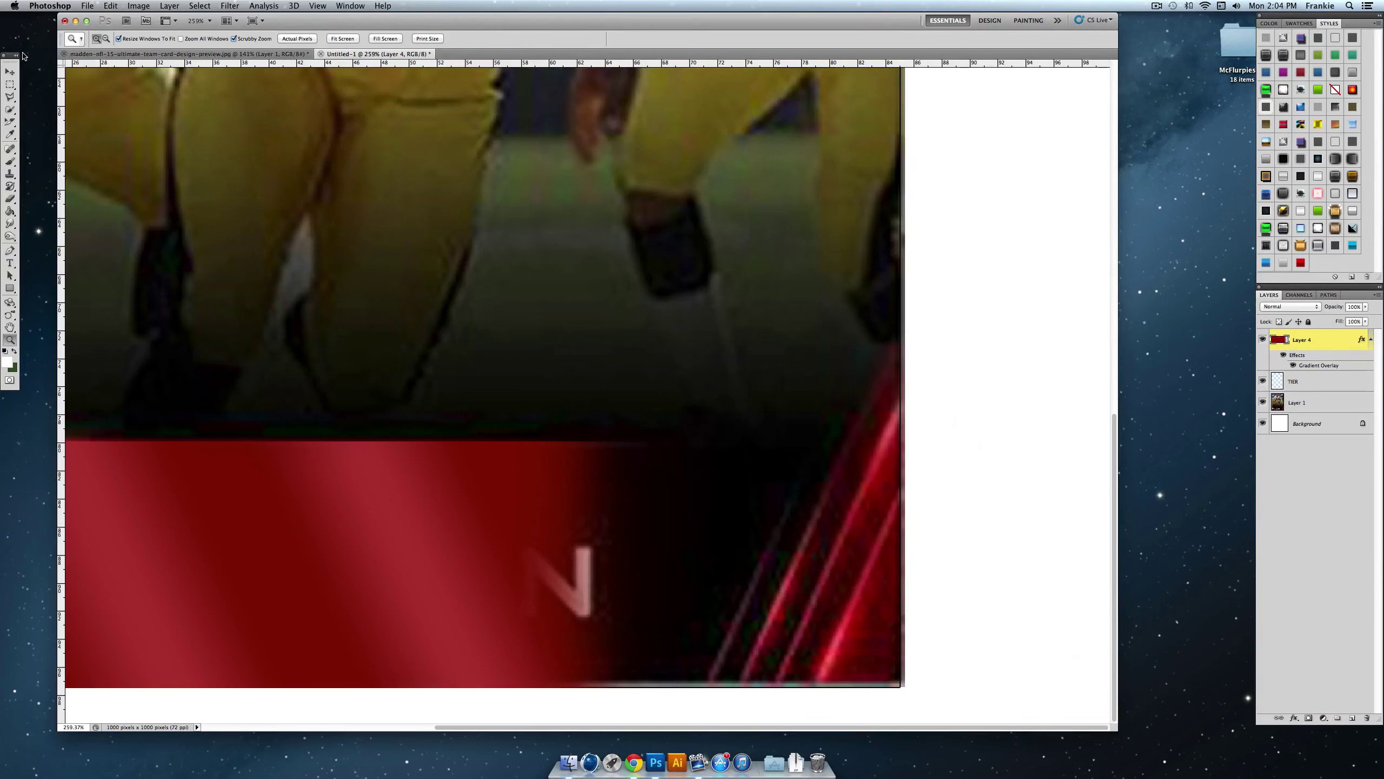
{"action": "left_click", "coordinate": [1351, 718]}
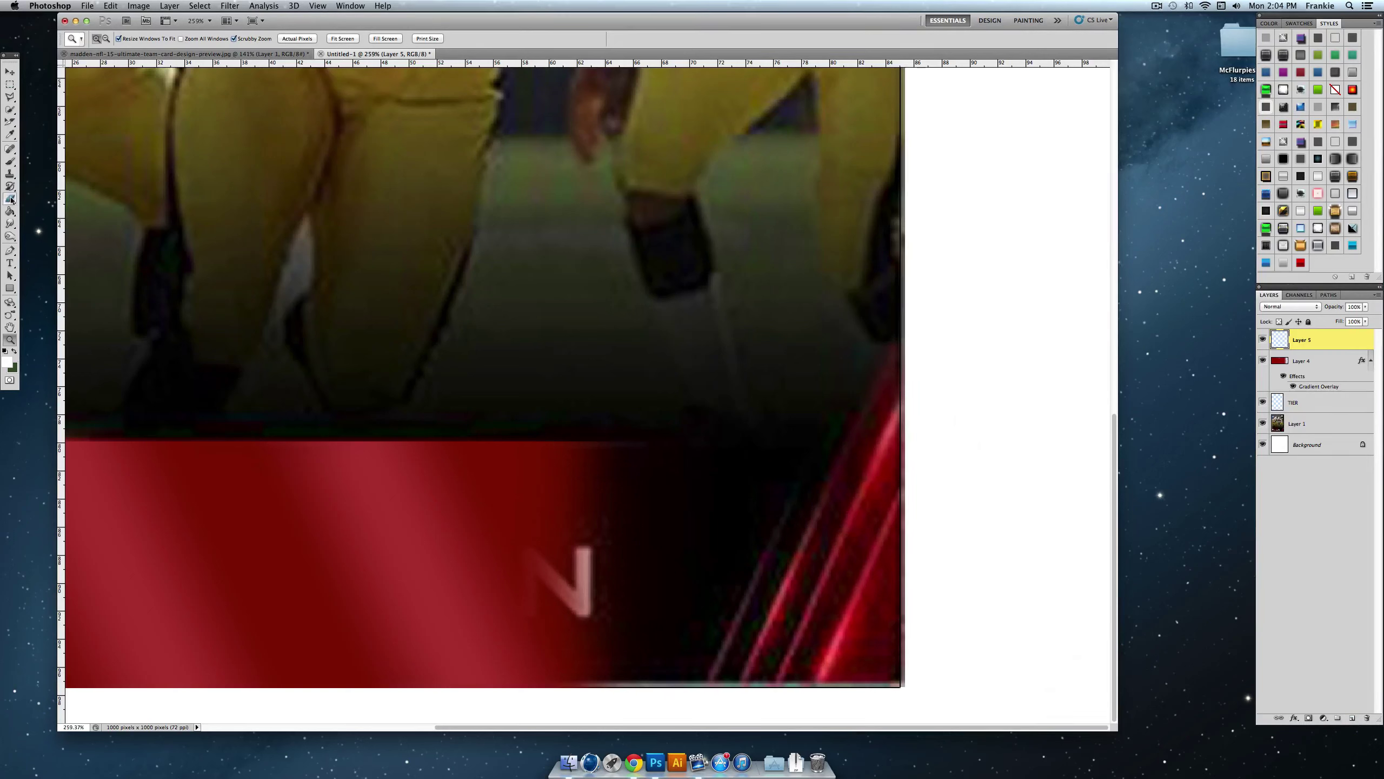
{"action": "left_click", "coordinate": [10, 250]}
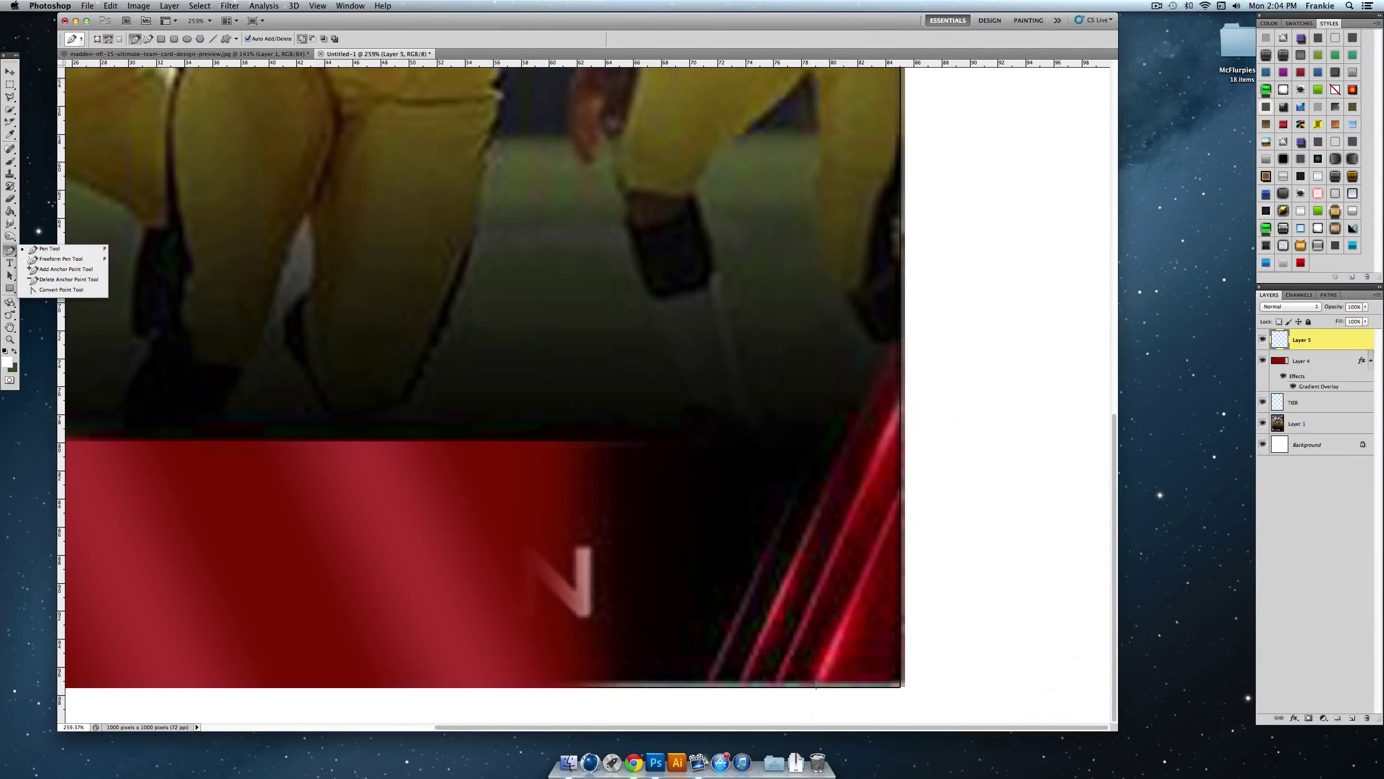
{"action": "left_click", "coordinate": [894, 539]}
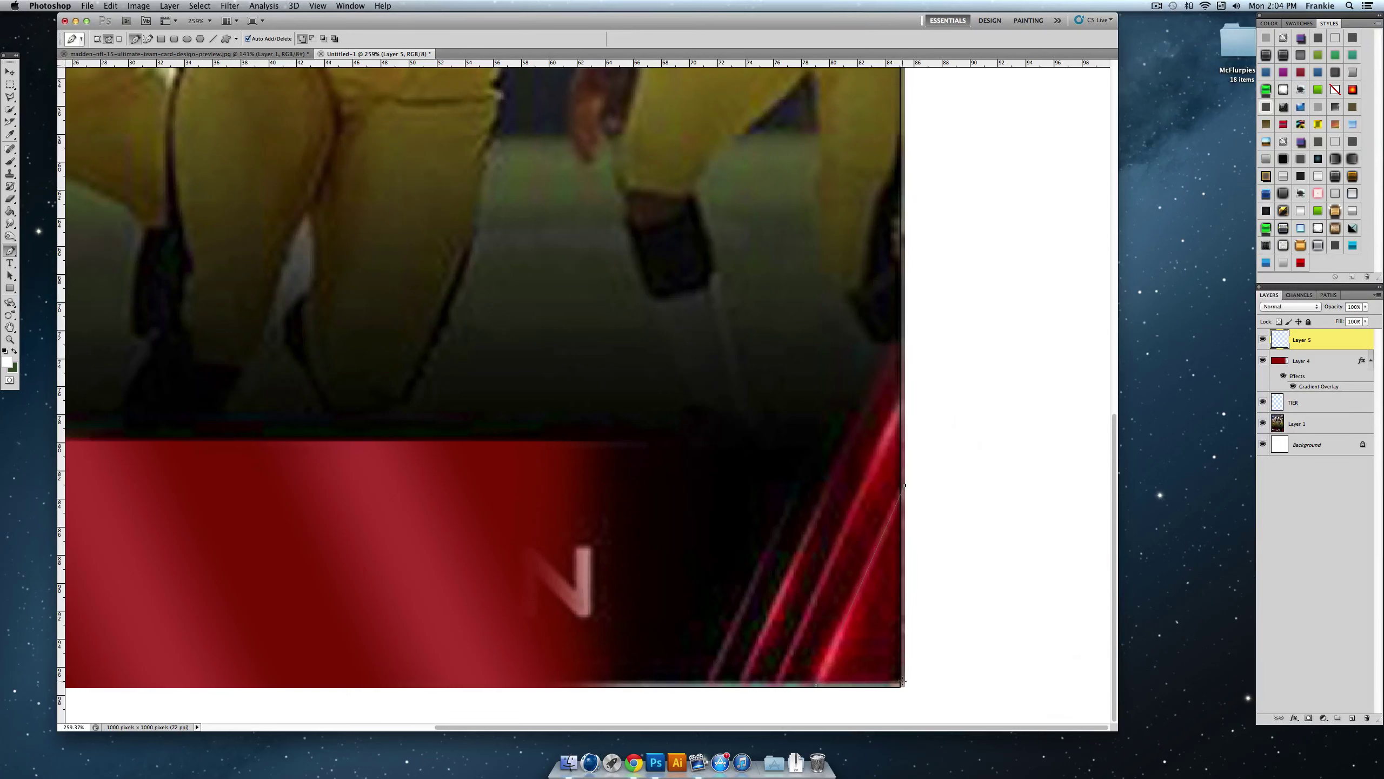
{"action": "right_click", "coordinate": [818, 692]}
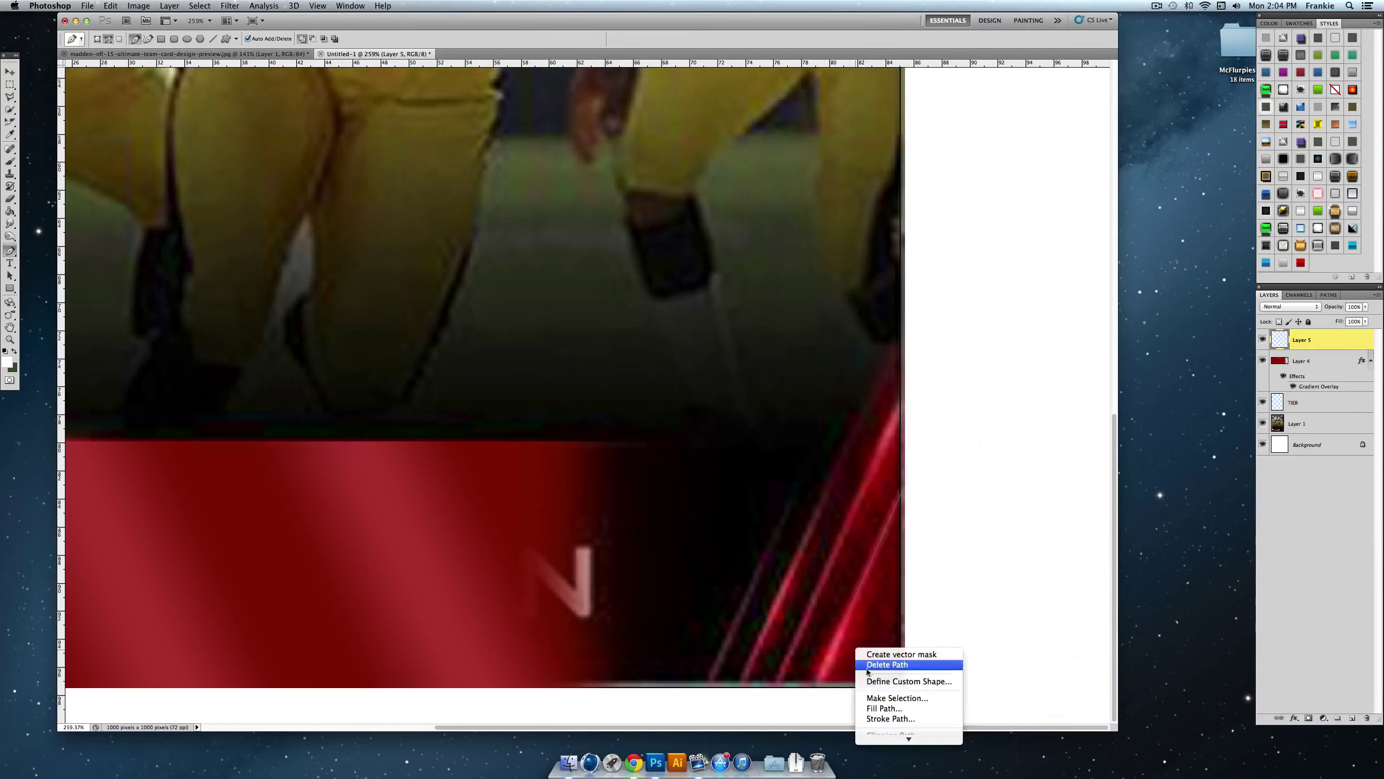
{"action": "left_click", "coordinate": [885, 699]}
{"action": "left_click", "coordinate": [754, 330]}
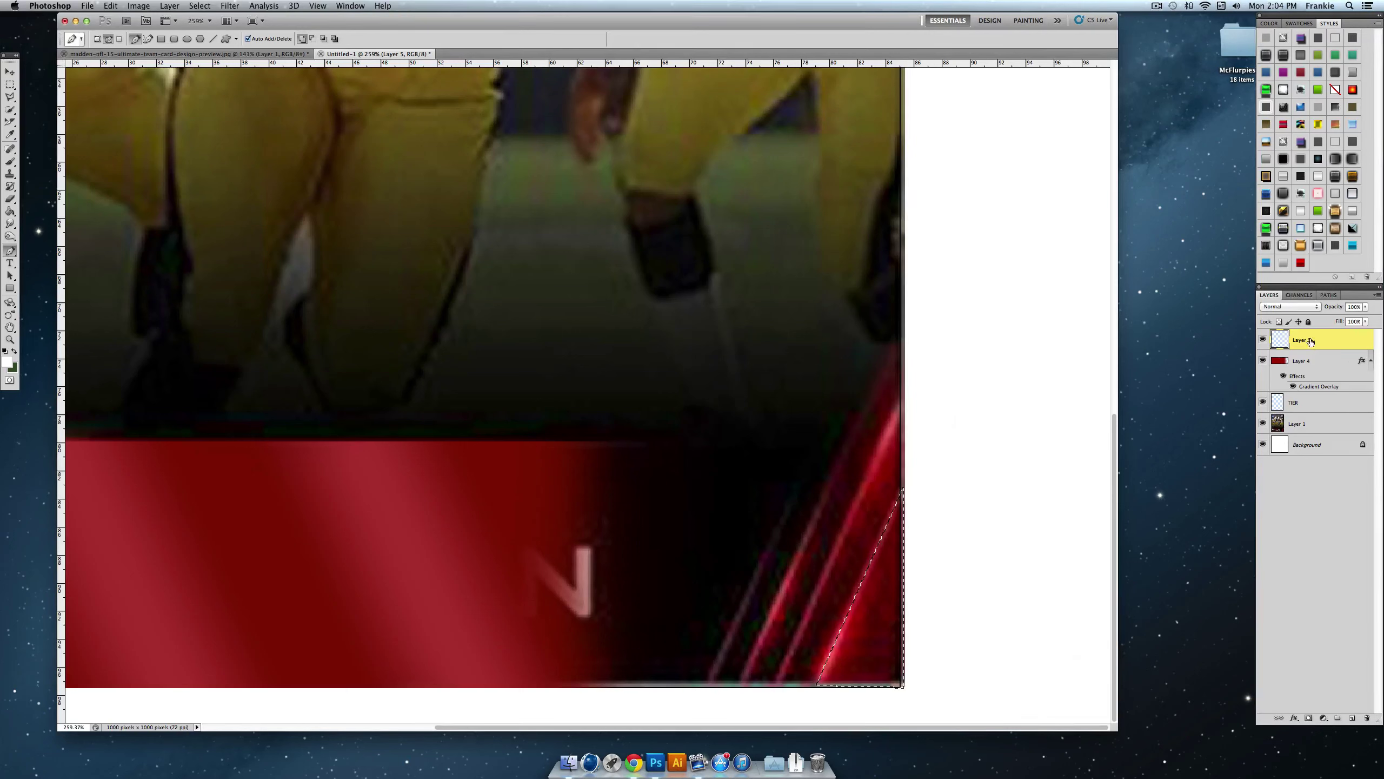
Step: Fill the triangular corner selection with the white foreground colour and deselect it
{"action": "left_click", "coordinate": [10, 211]}
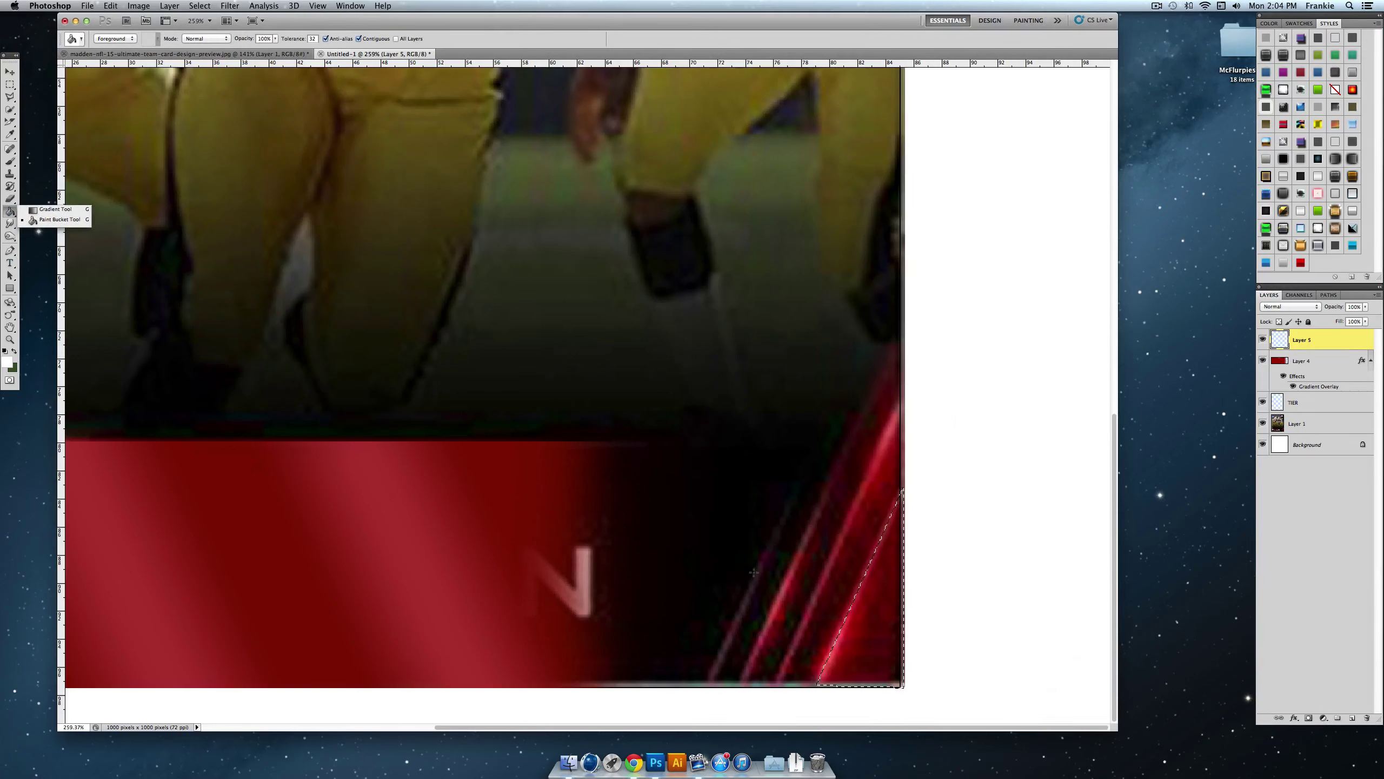
{"action": "key", "text": "alt+BackSpace"}
{"action": "left_click", "coordinate": [10, 83]}
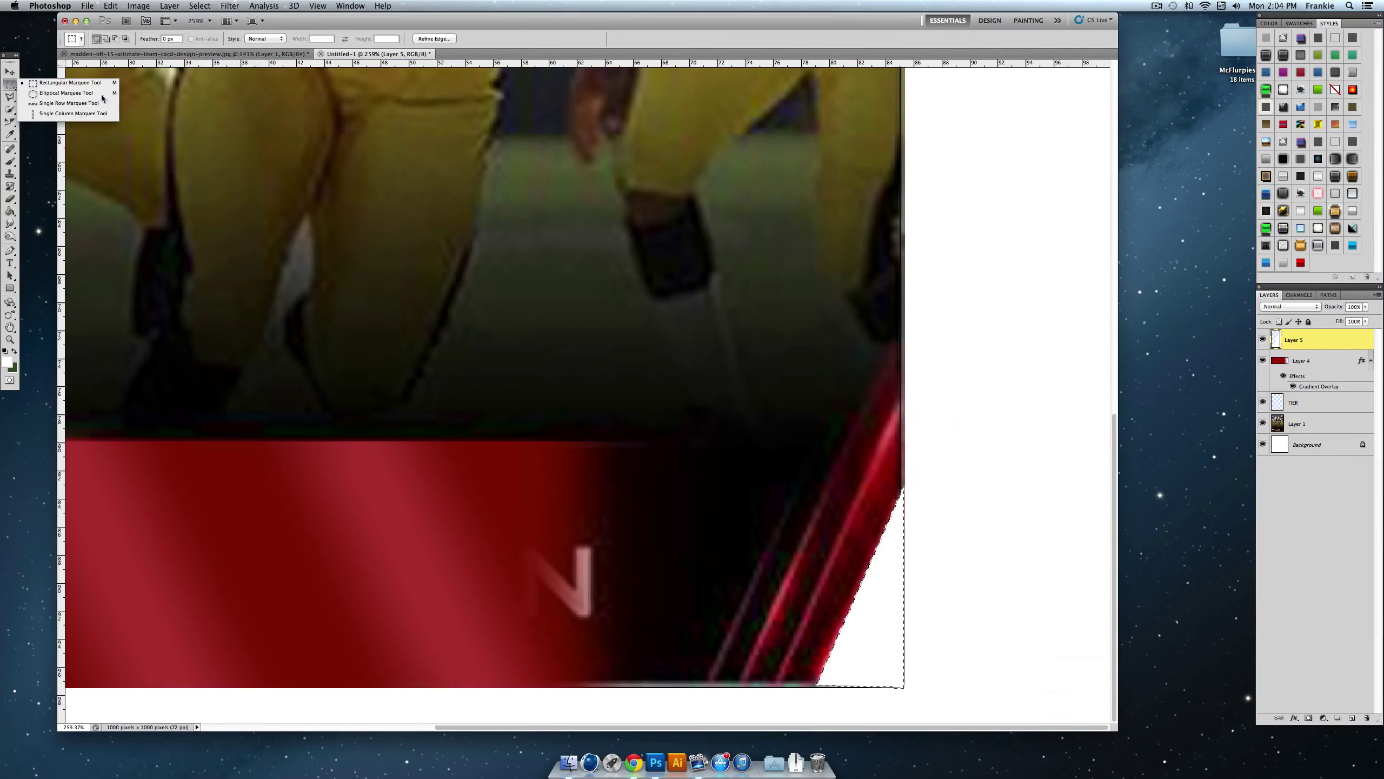
{"action": "left_click", "coordinate": [497, 170]}
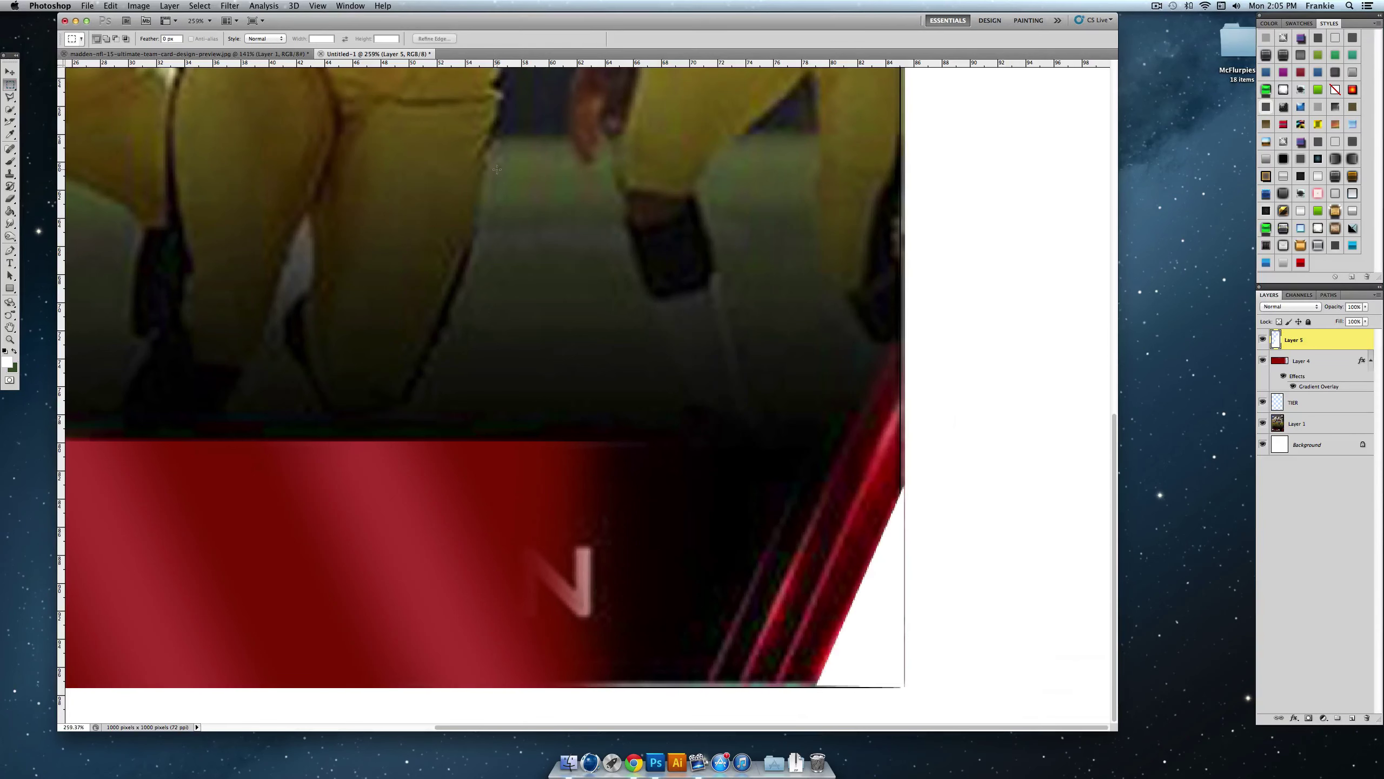
Step: Add a Gradient Overlay to the corner triangle layer and choose the Foreground to Background preset
{"action": "double_click", "coordinate": [1319, 340]}
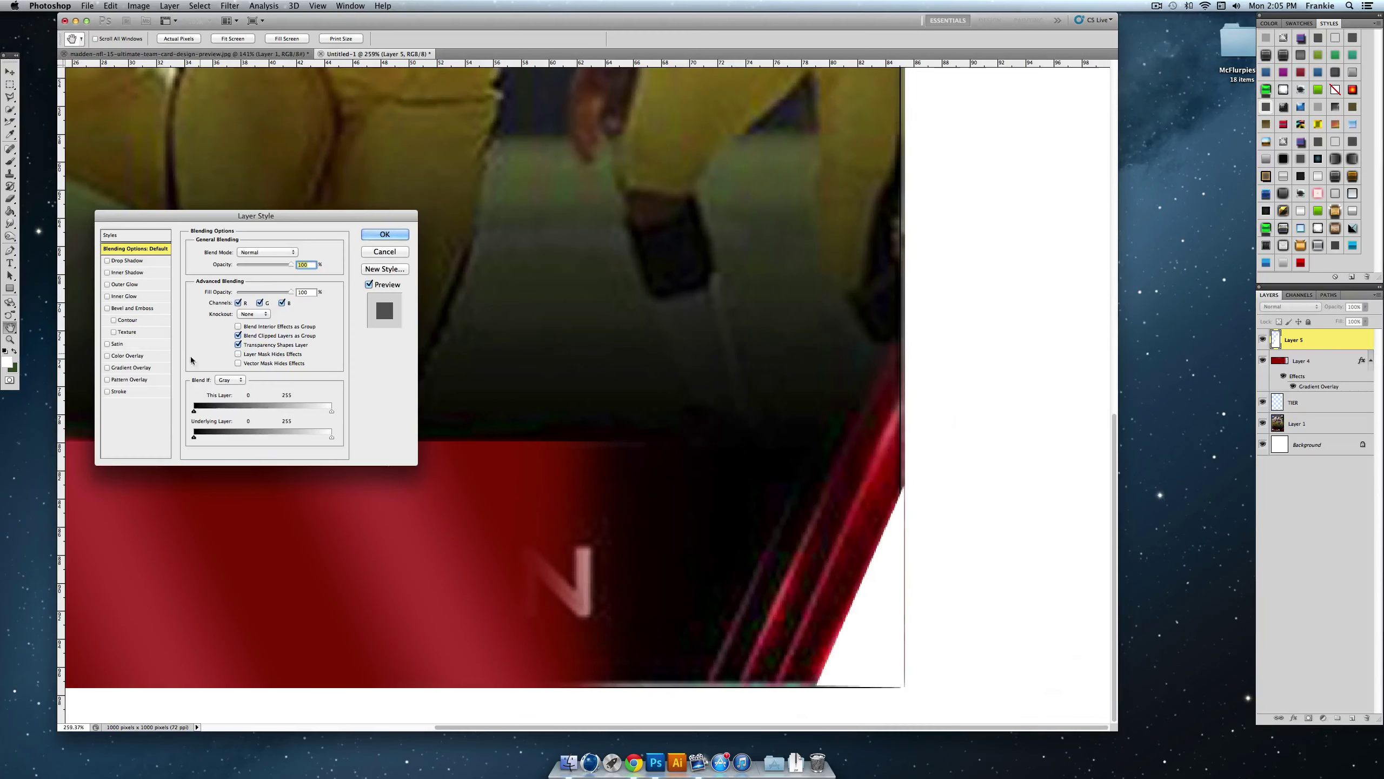
{"action": "left_click", "coordinate": [120, 370]}
{"action": "left_click", "coordinate": [121, 369]}
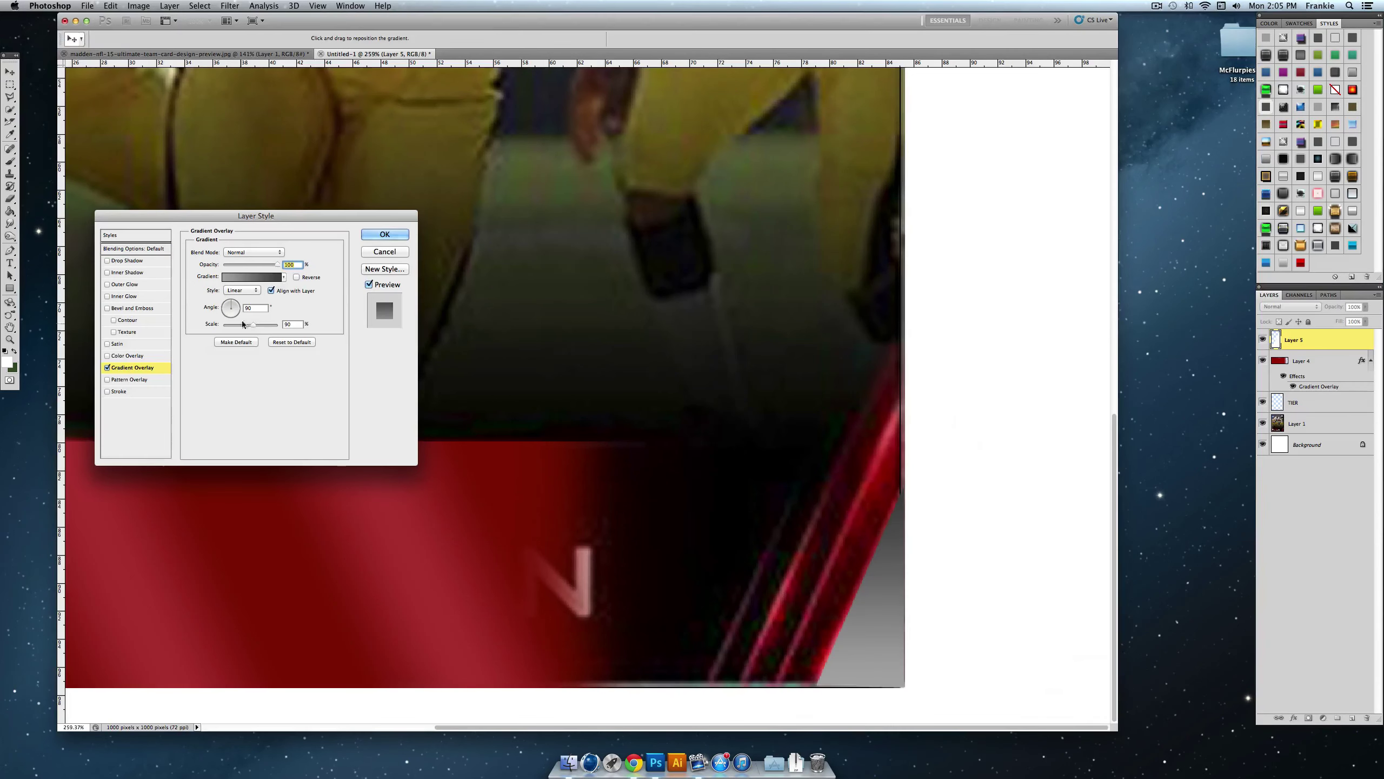
{"action": "left_click", "coordinate": [263, 278]}
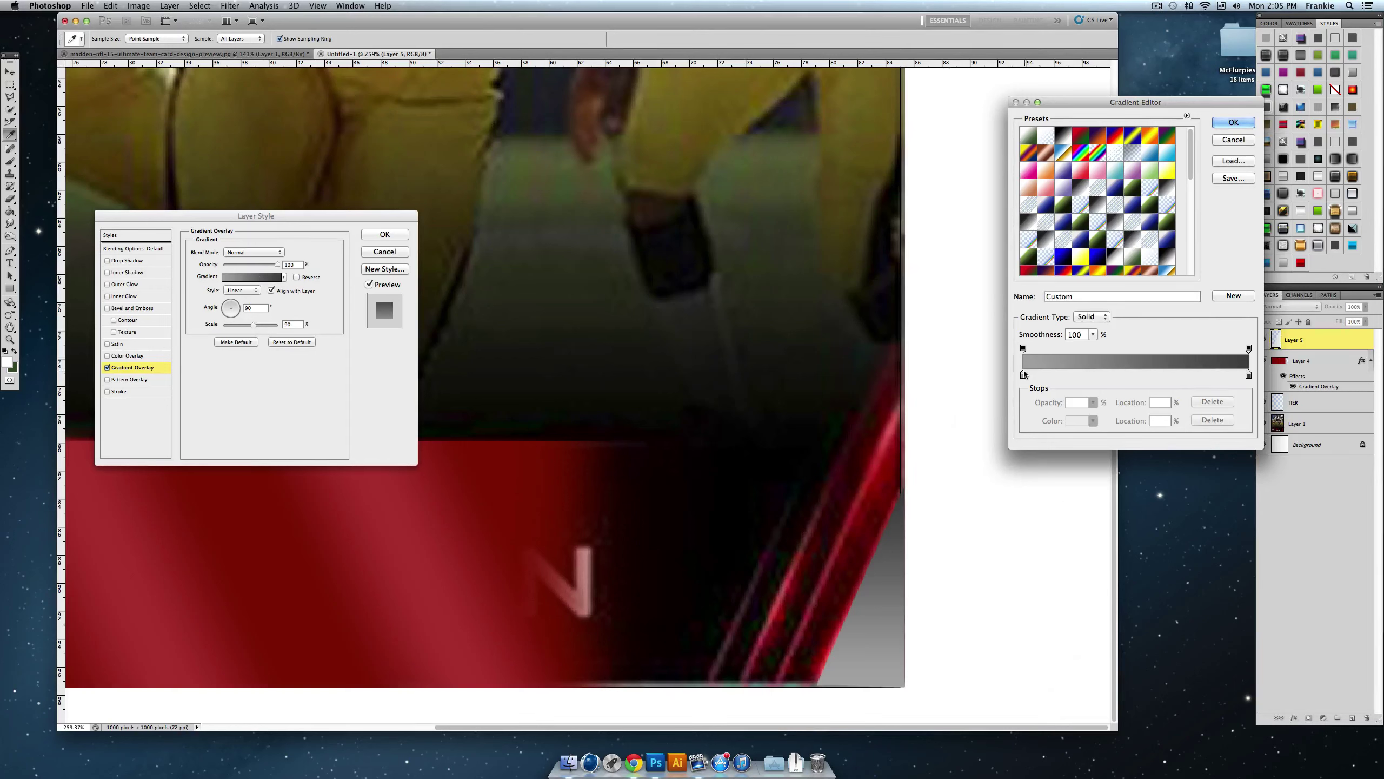
{"action": "left_click", "coordinate": [1032, 141]}
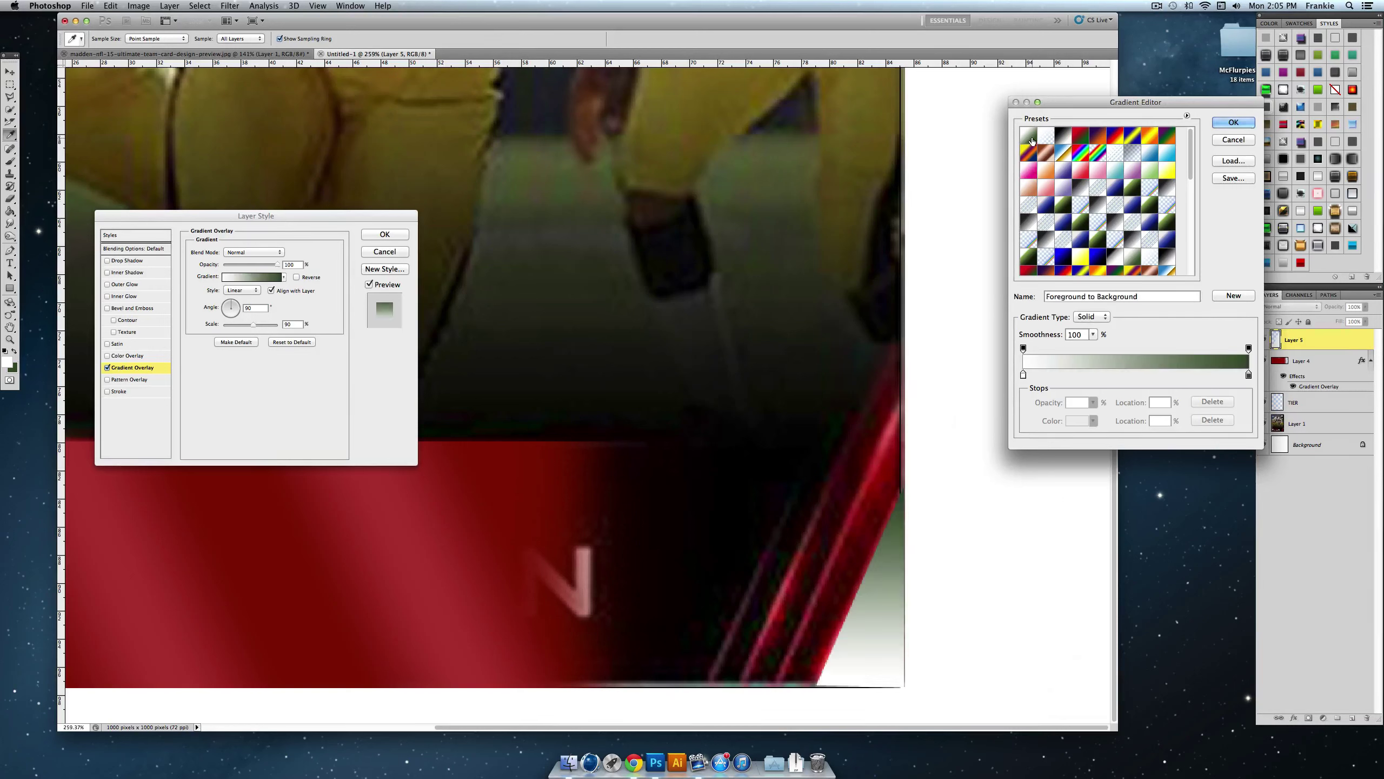
Step: Set the triangle gradient's first colour stop to the dark red sampled from the banner and its last stop to black
{"action": "double_click", "coordinate": [1023, 375]}
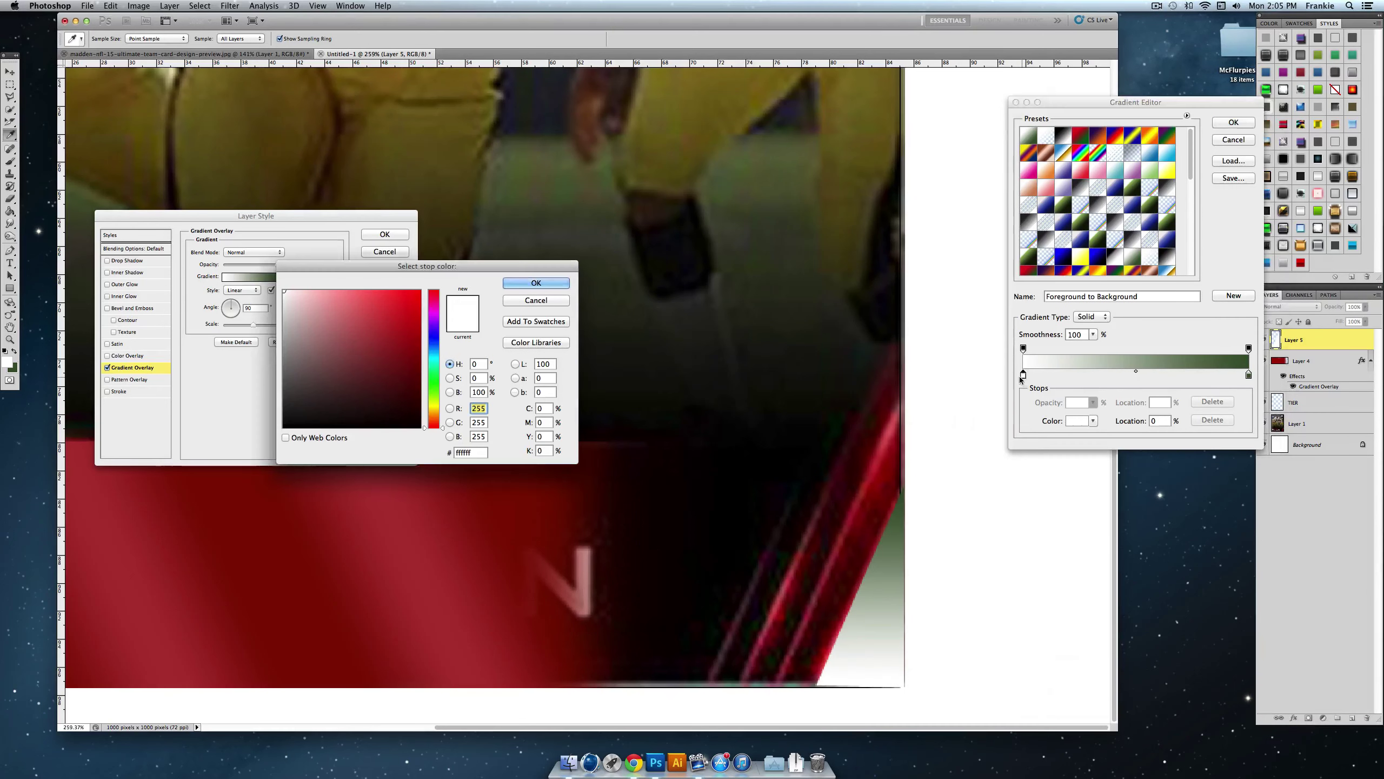
{"action": "left_click", "coordinate": [310, 680]}
{"action": "left_click", "coordinate": [558, 289]}
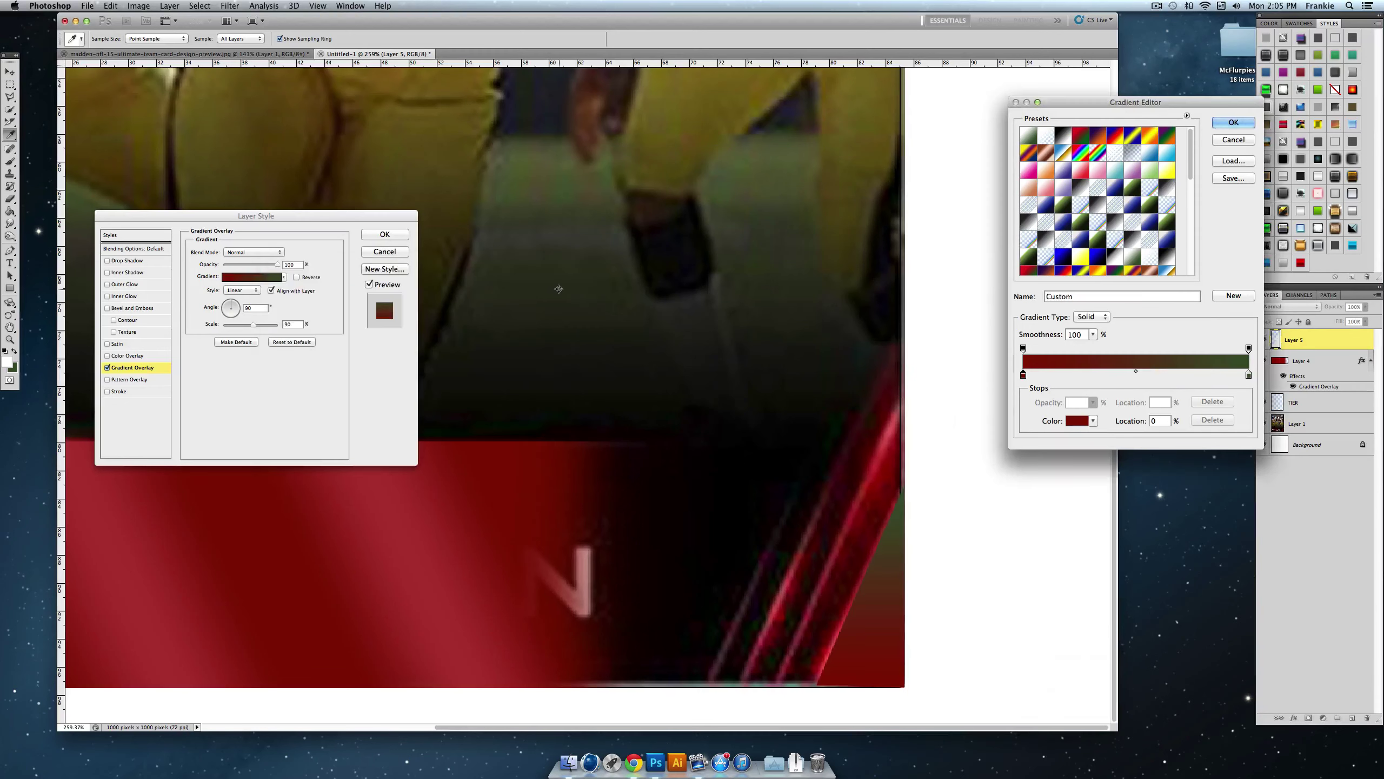
{"action": "double_click", "coordinate": [1248, 375]}
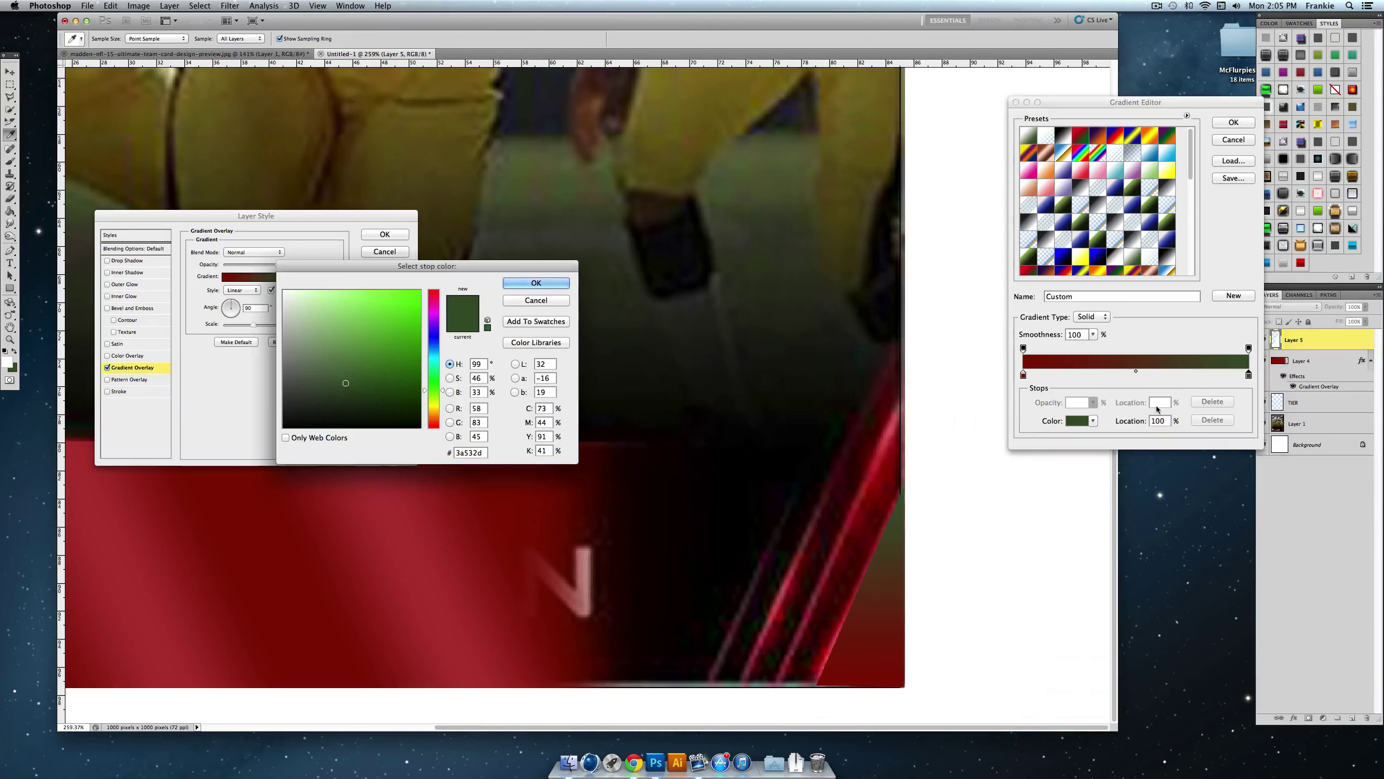
{"action": "left_click", "coordinate": [518, 284]}
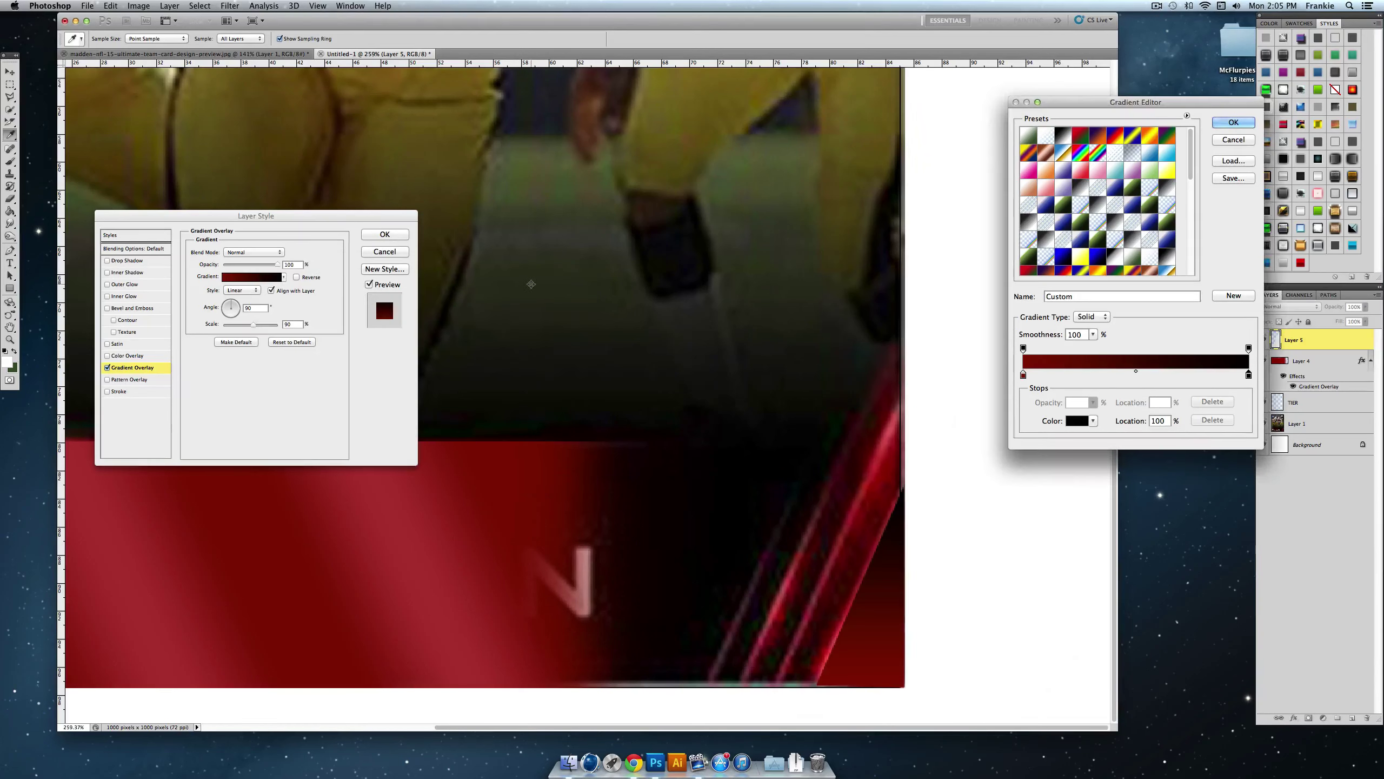
Step: Rotate the triangle's gradient overlay to -19° and move its dark red stop to location 46%
{"action": "left_click", "coordinate": [1234, 123]}
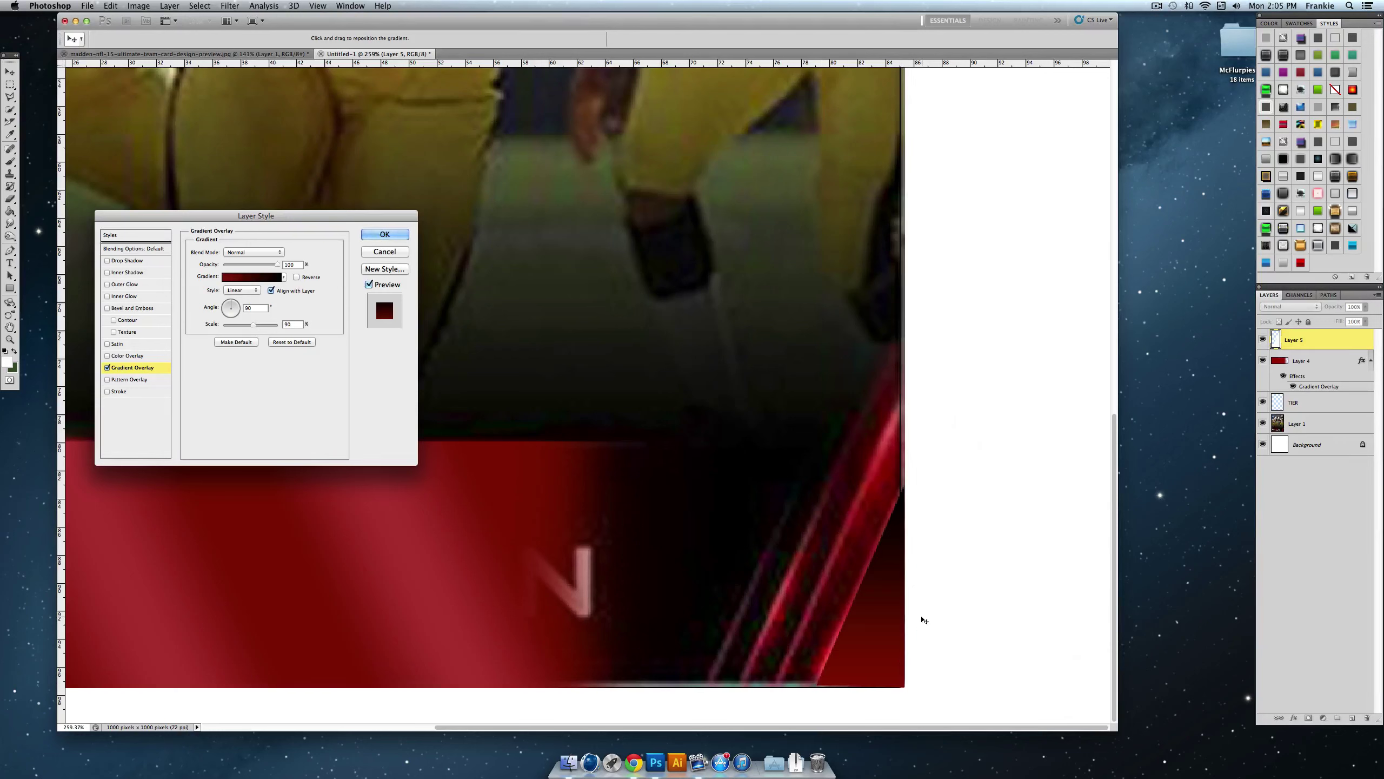
{"action": "mouse_move", "coordinate": [228, 310]}
{"action": "left_mouse_down"}
{"action": "mouse_move", "coordinate": [222, 320]}
{"action": "mouse_move", "coordinate": [240, 314]}
{"action": "left_mouse_up"}
{"action": "left_click", "coordinate": [252, 276]}
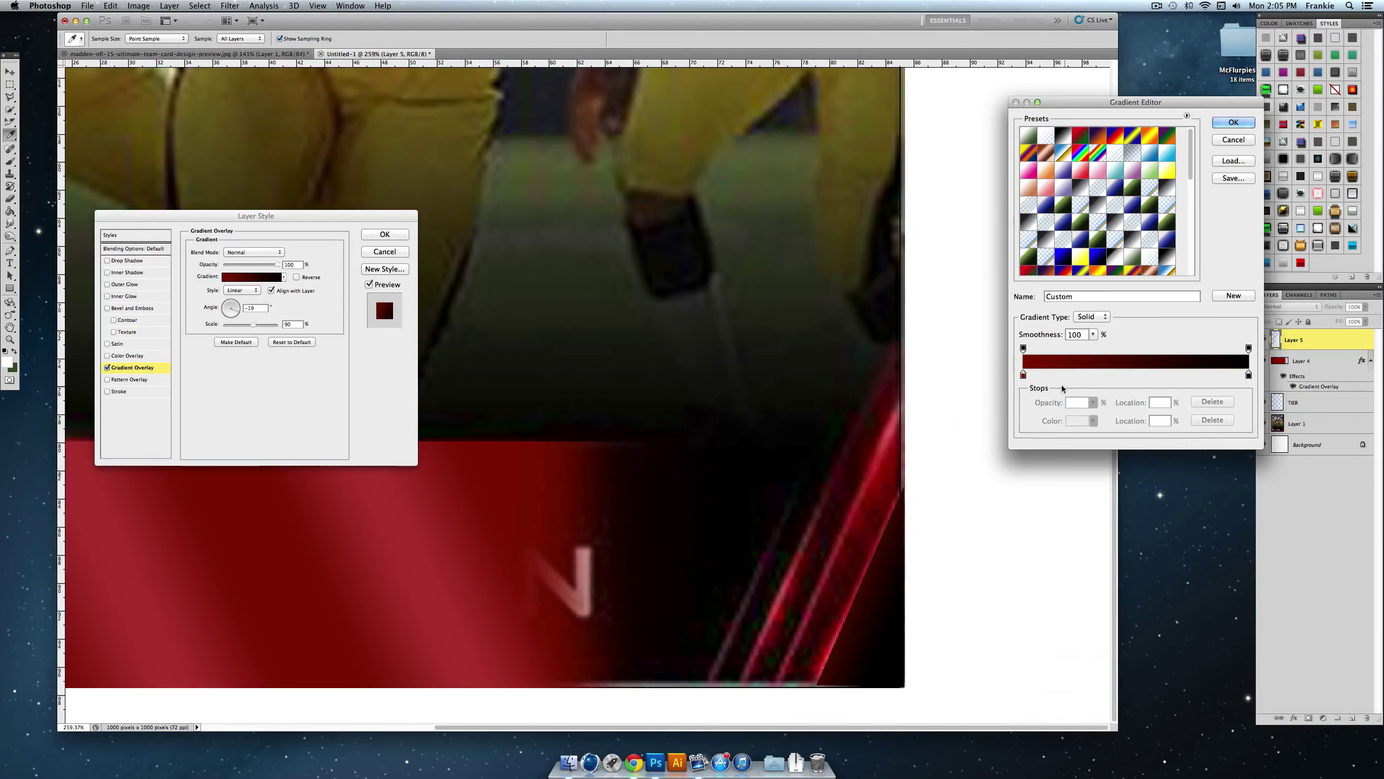
{"action": "left_click_drag", "start_coordinate": [1023, 375], "coordinate": [1127, 375]}
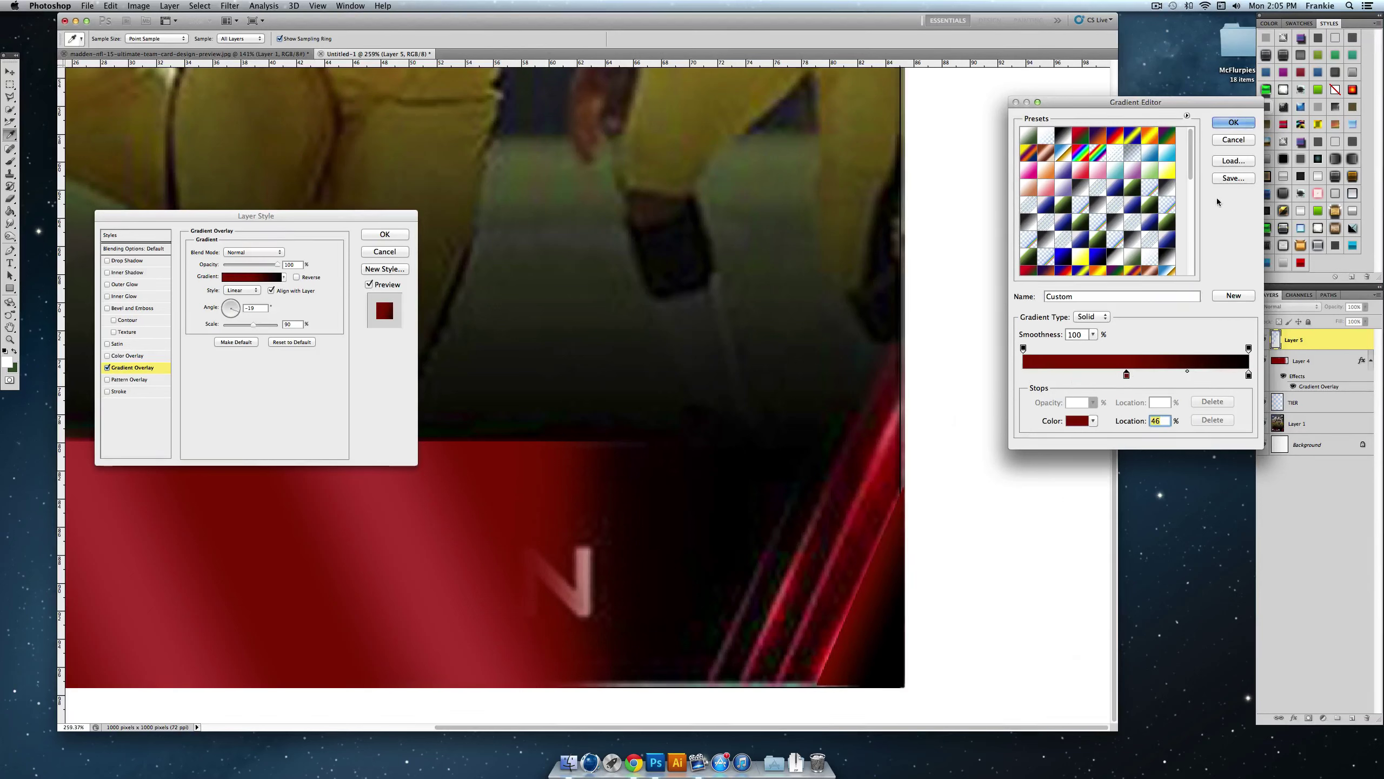
{"action": "left_click", "coordinate": [1233, 123]}
Step: Try other angles for the triangle's gradient overlay and set the angle to -18°
{"action": "left_click_drag", "start_coordinate": [240, 315], "coordinate": [242, 314]}
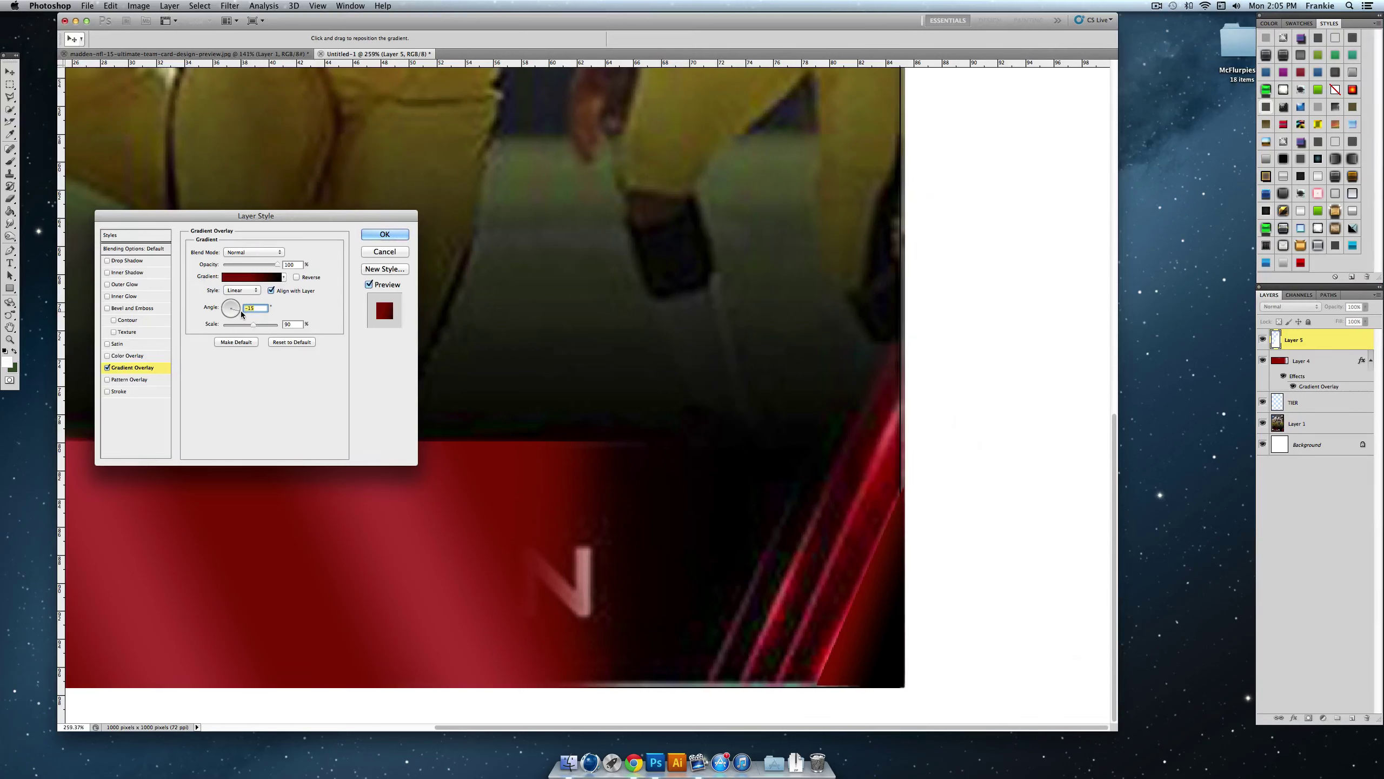
{"action": "left_click_drag", "start_coordinate": [238, 314], "coordinate": [240, 315]}
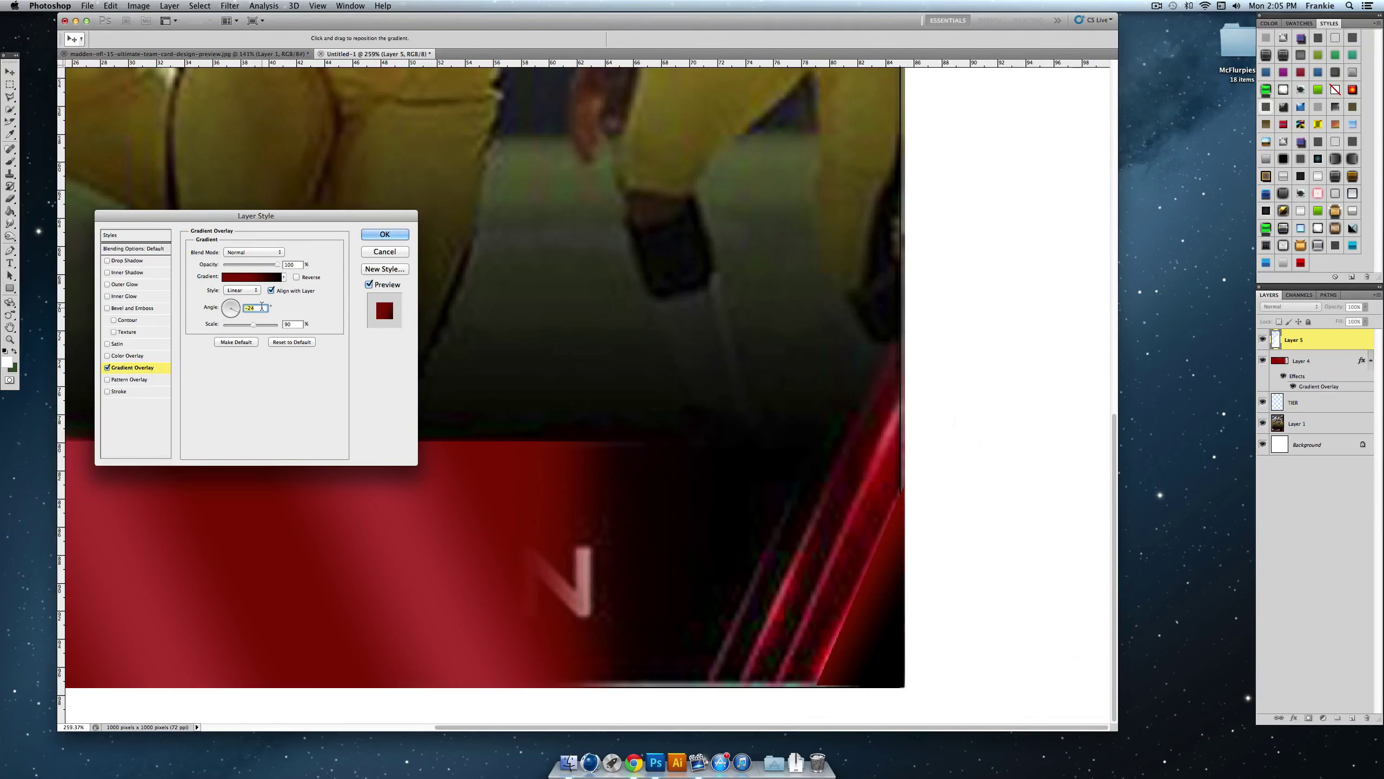
{"action": "type", "text": "-22"}
{"action": "key", "text": "BackSpace"}
{"action": "key", "text": "BackSpace"}
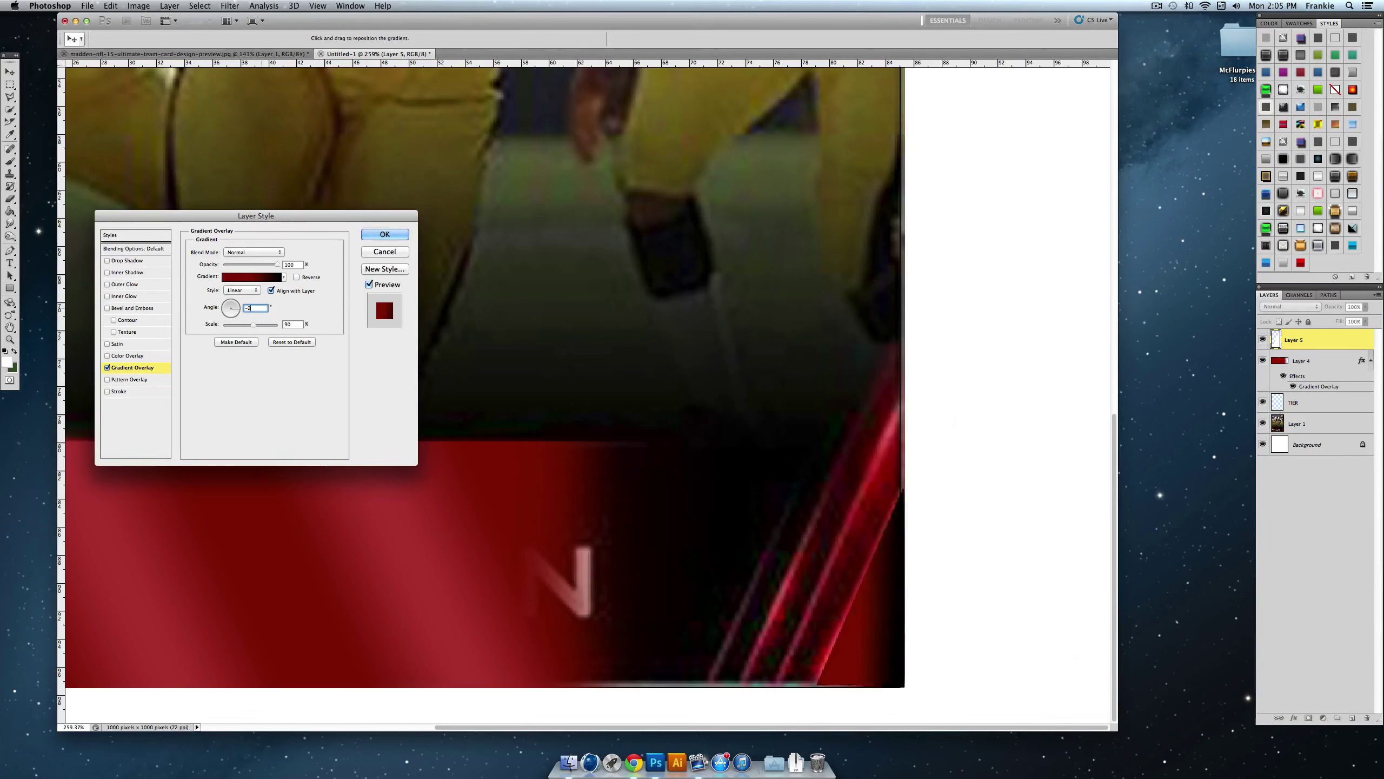
{"action": "type", "text": "18"}
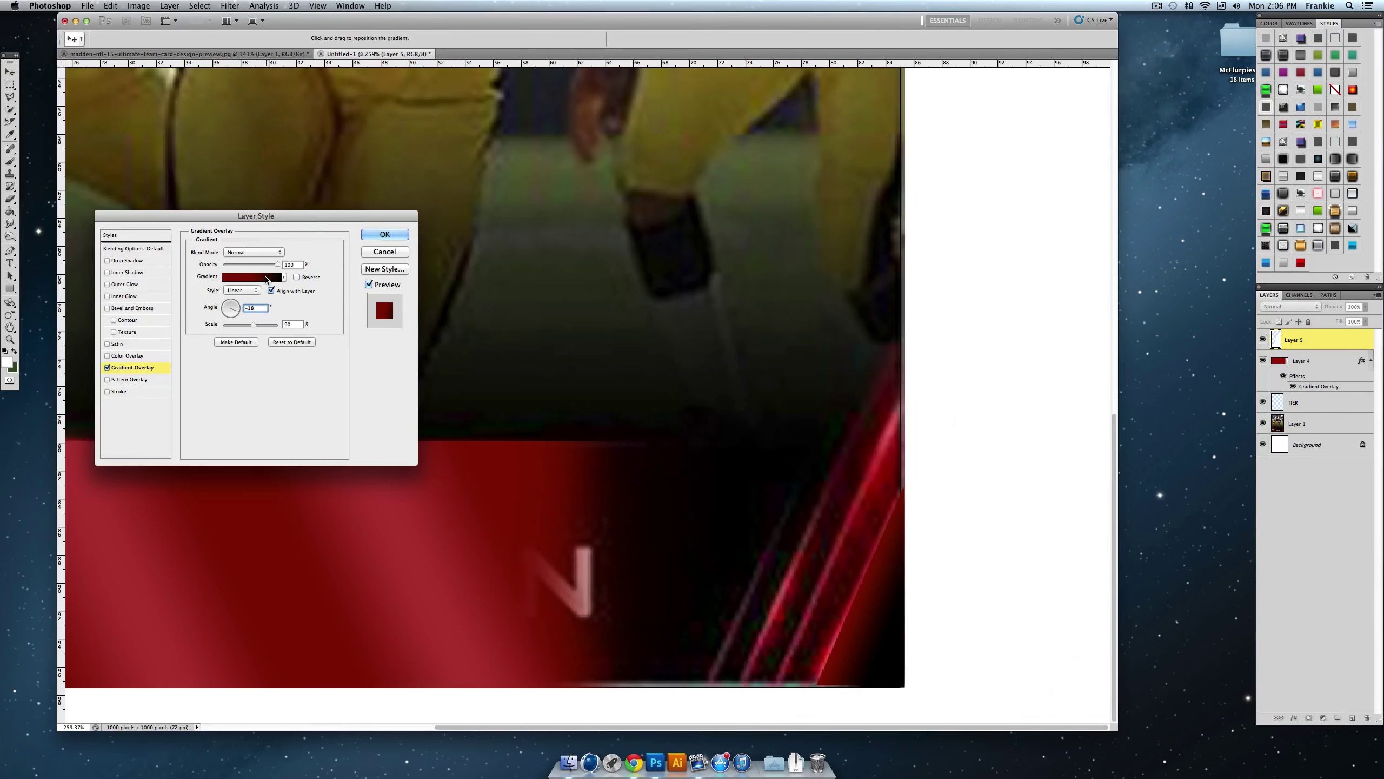
Step: Move the dark red stop of the triangle's gradient to location 57%
{"action": "left_click", "coordinate": [268, 279]}
{"action": "left_click", "coordinate": [1126, 375]}
{"action": "left_click_drag", "start_coordinate": [1126, 375], "coordinate": [1151, 376]}
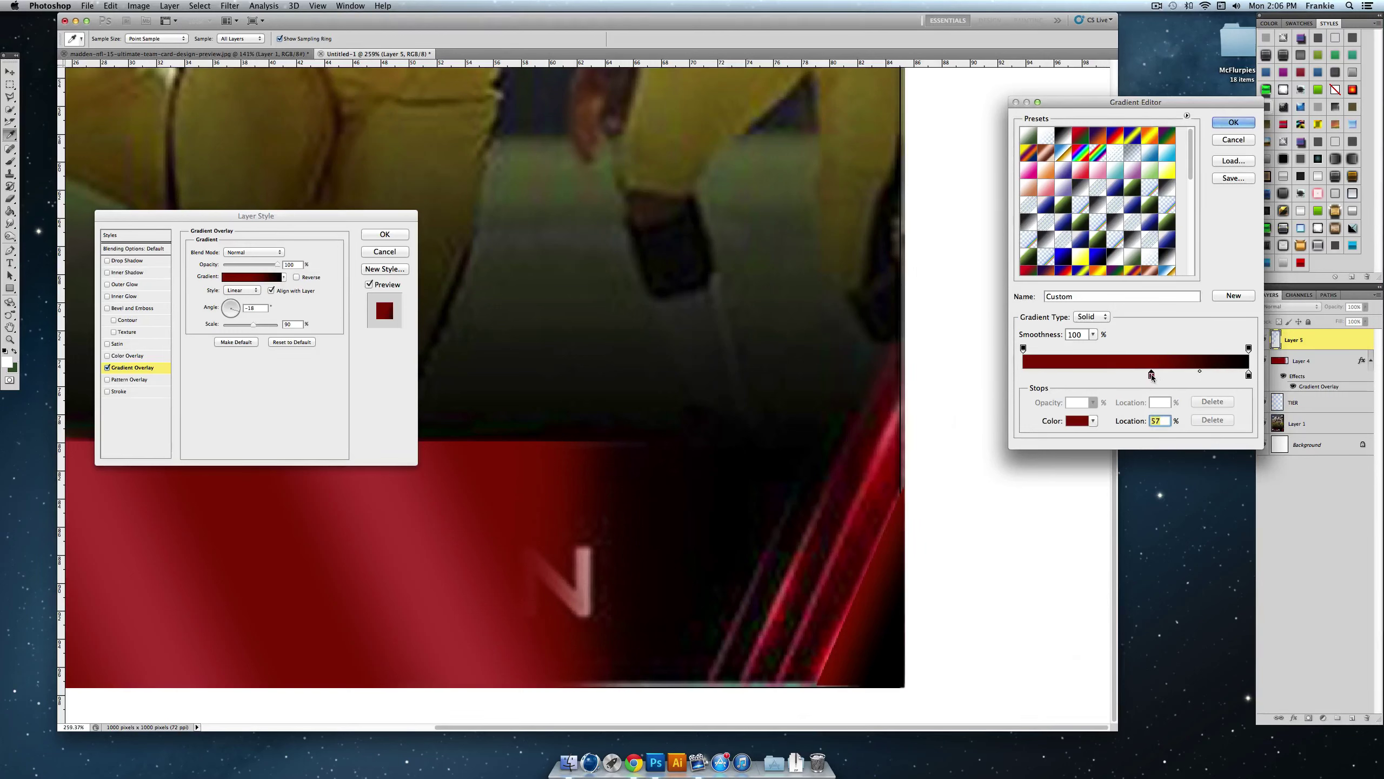
{"action": "left_click", "coordinate": [1226, 129]}
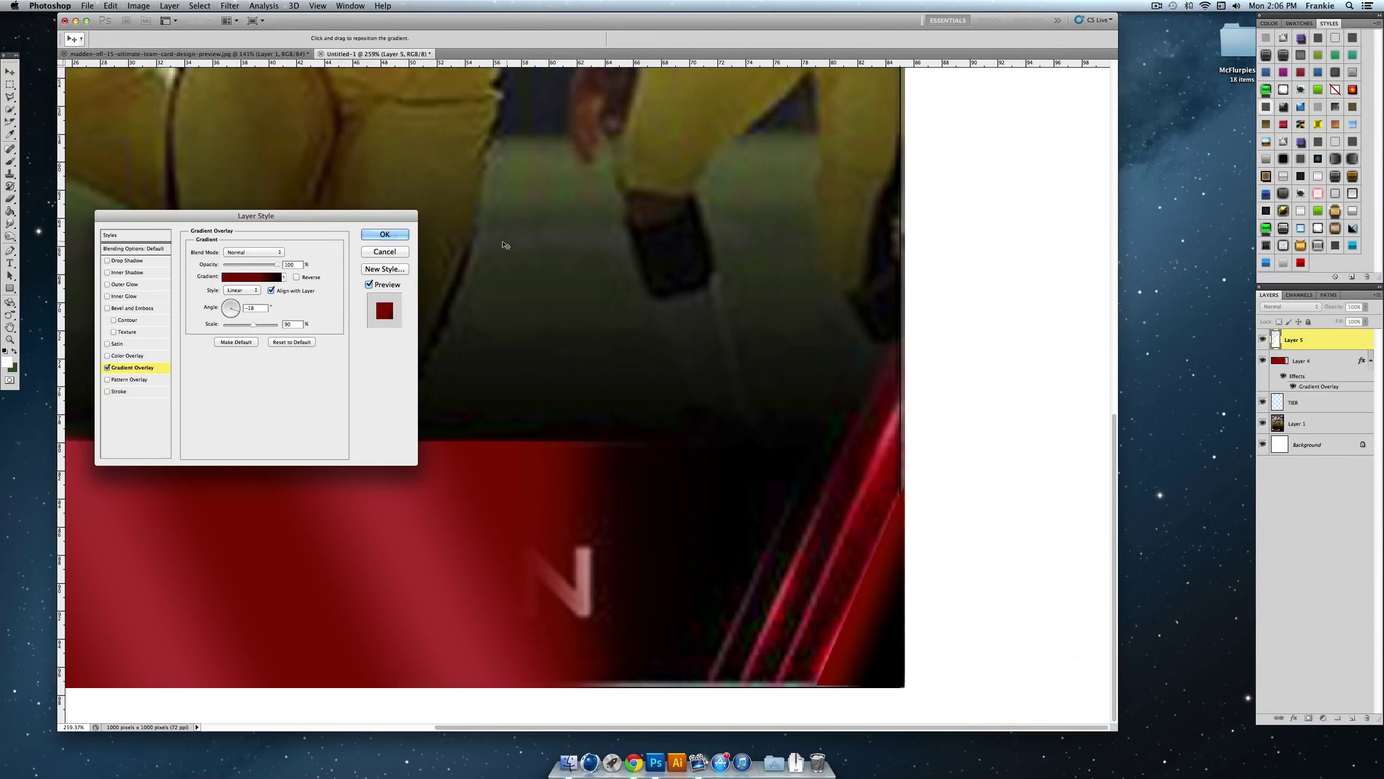
Step: Add an Inner Bevel to the corner triangle with Depth 51% and increased softening, and apply the layer style
{"action": "left_click", "coordinate": [108, 307]}
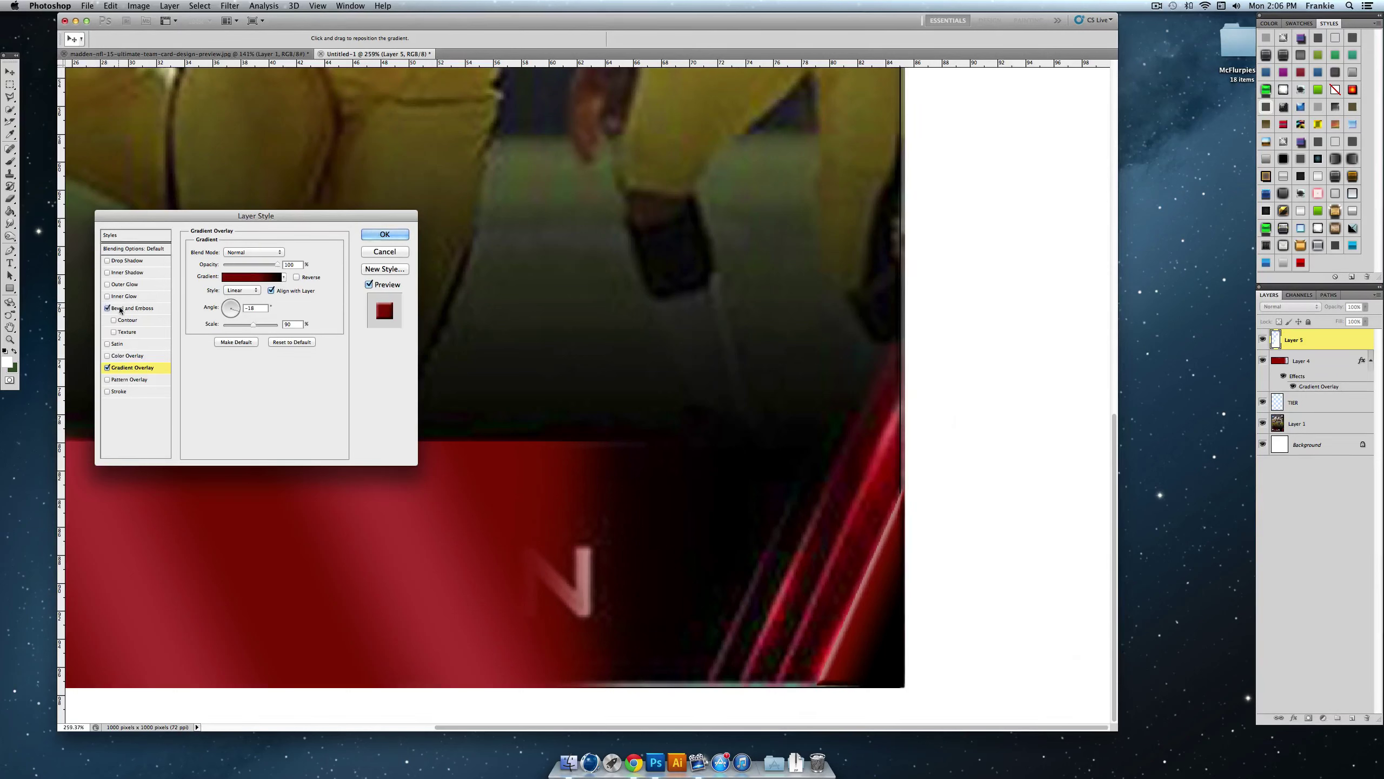
{"action": "left_click", "coordinate": [131, 308]}
{"action": "left_click", "coordinate": [268, 252]}
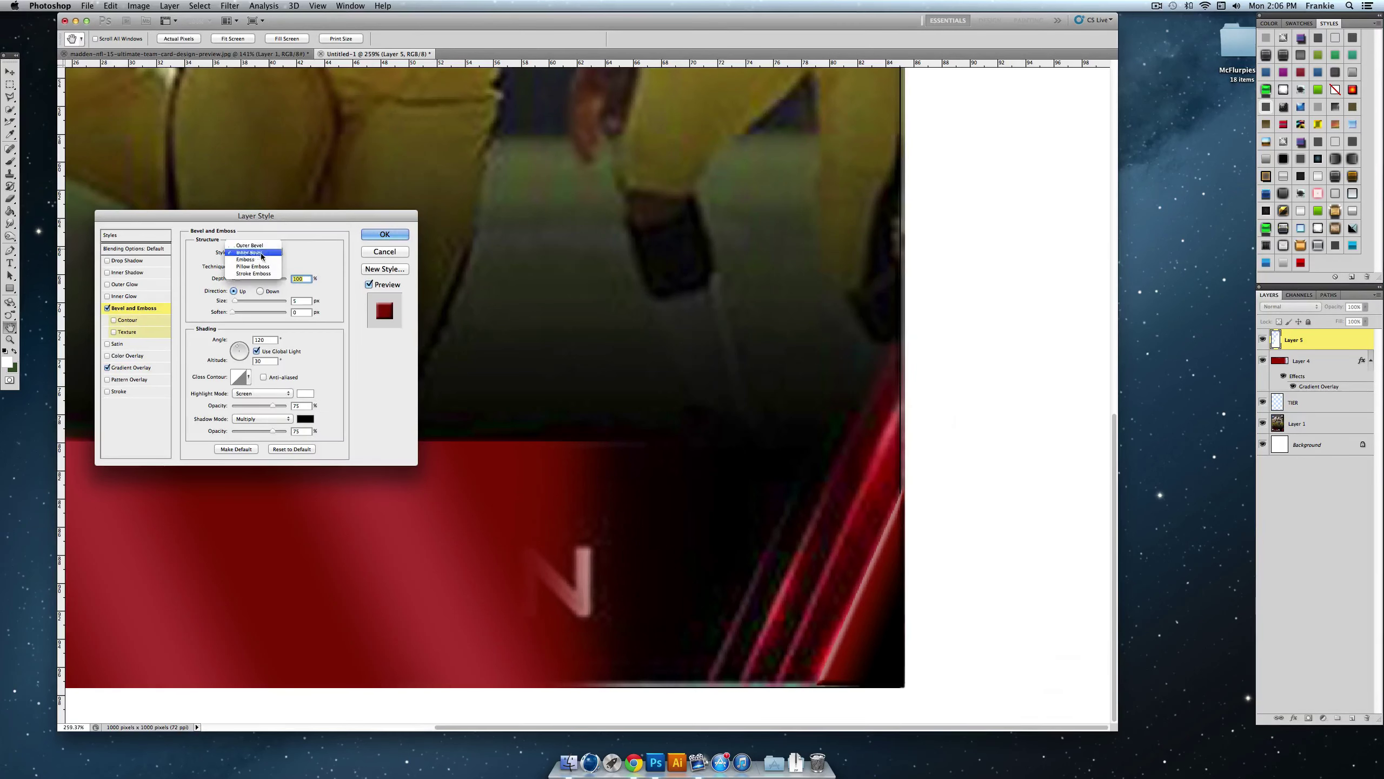
{"action": "left_click", "coordinate": [250, 253]}
{"action": "left_click_drag", "start_coordinate": [237, 279], "coordinate": [249, 317]}
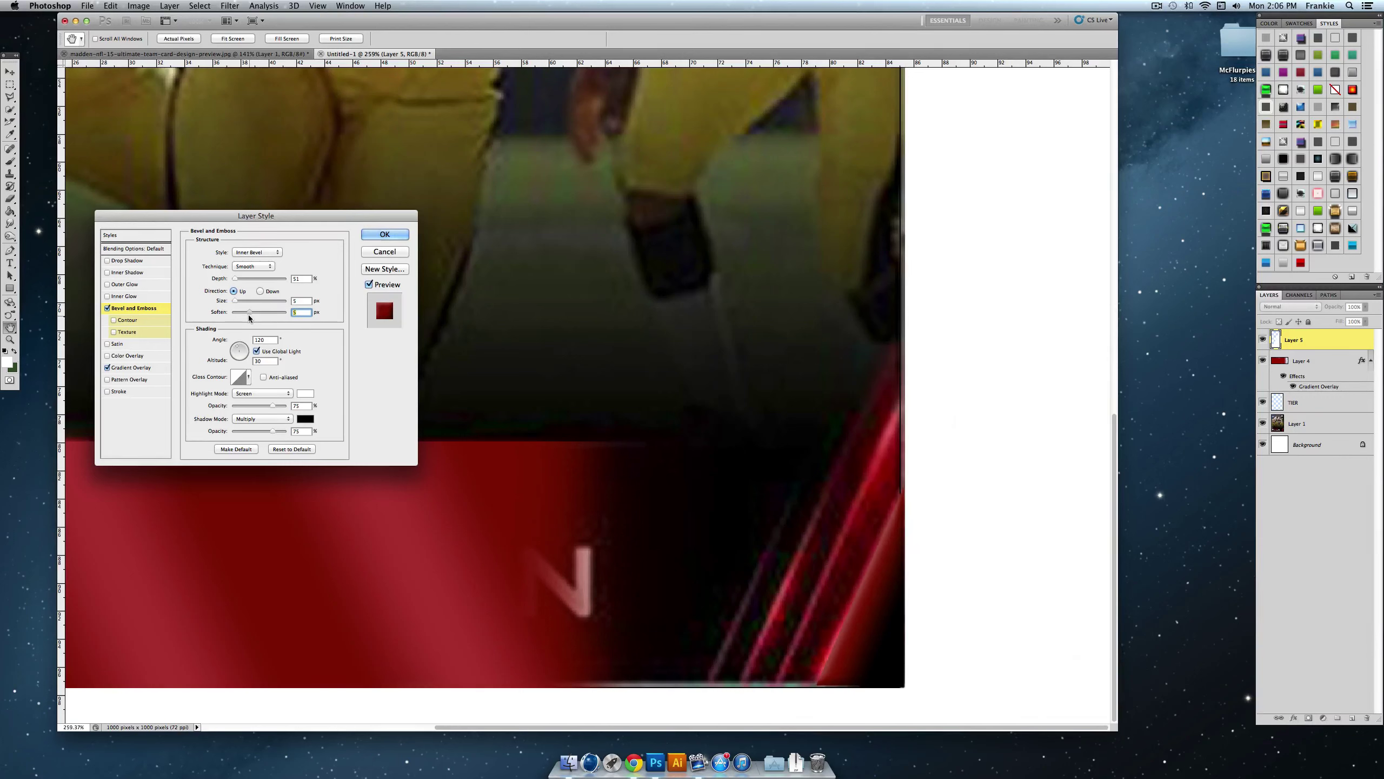
{"action": "left_click", "coordinate": [372, 242]}
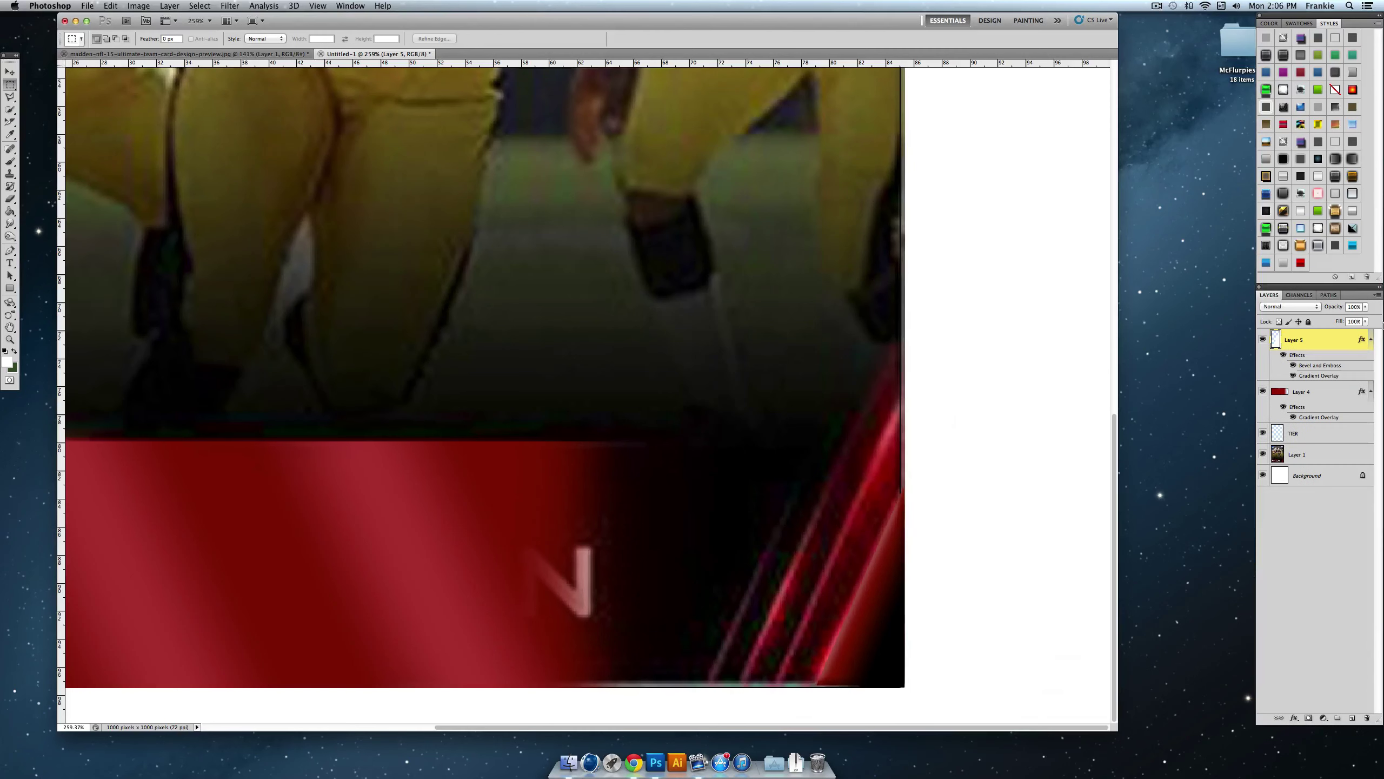
Step: Hide the card reference image on Layer 1 and rotate the corner triangle about 1° counter-clockwise
{"action": "left_click", "coordinate": [1263, 454]}
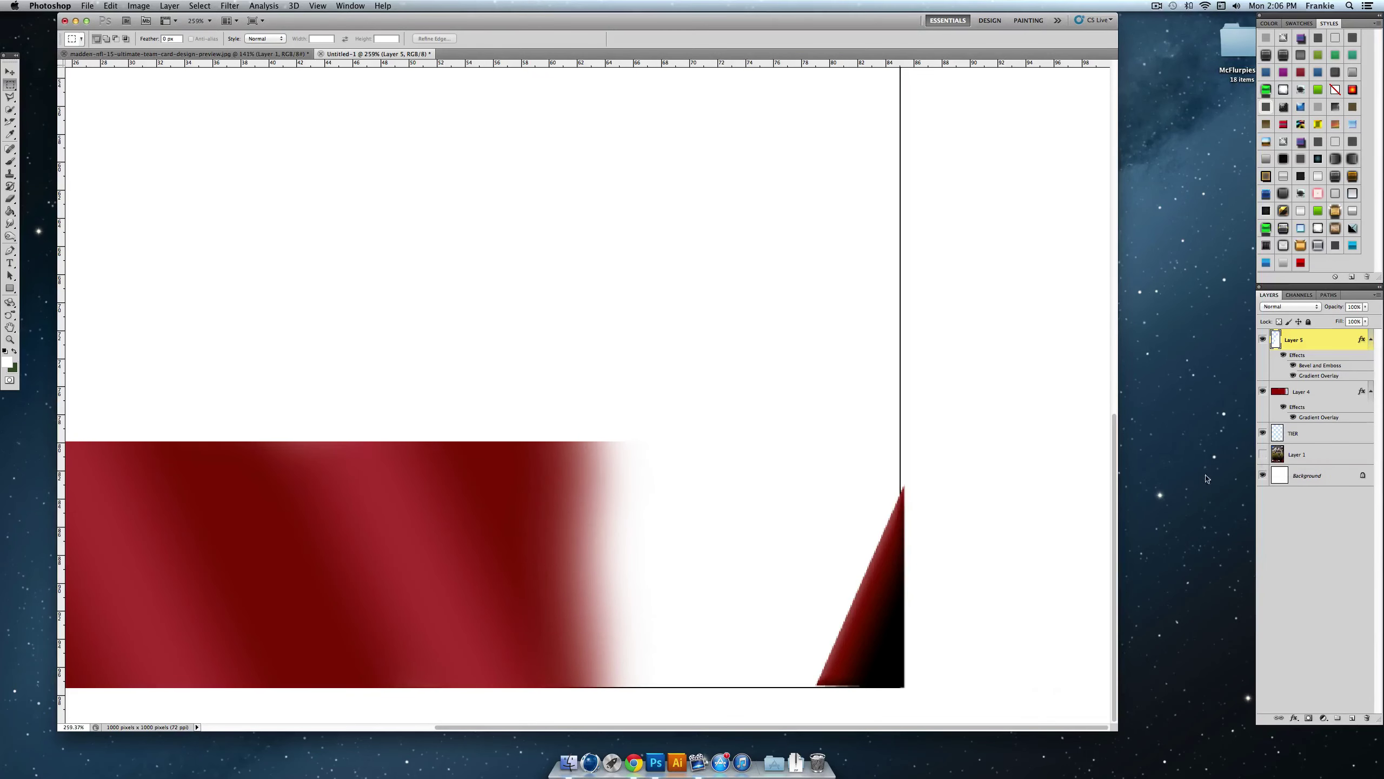
{"action": "key", "text": "super+t"}
{"action": "mouse_move", "coordinate": [873, 452]}
{"action": "left_mouse_down"}
{"action": "mouse_move", "coordinate": [879, 469]}
{"action": "mouse_move", "coordinate": [869, 461]}
{"action": "left_mouse_up"}
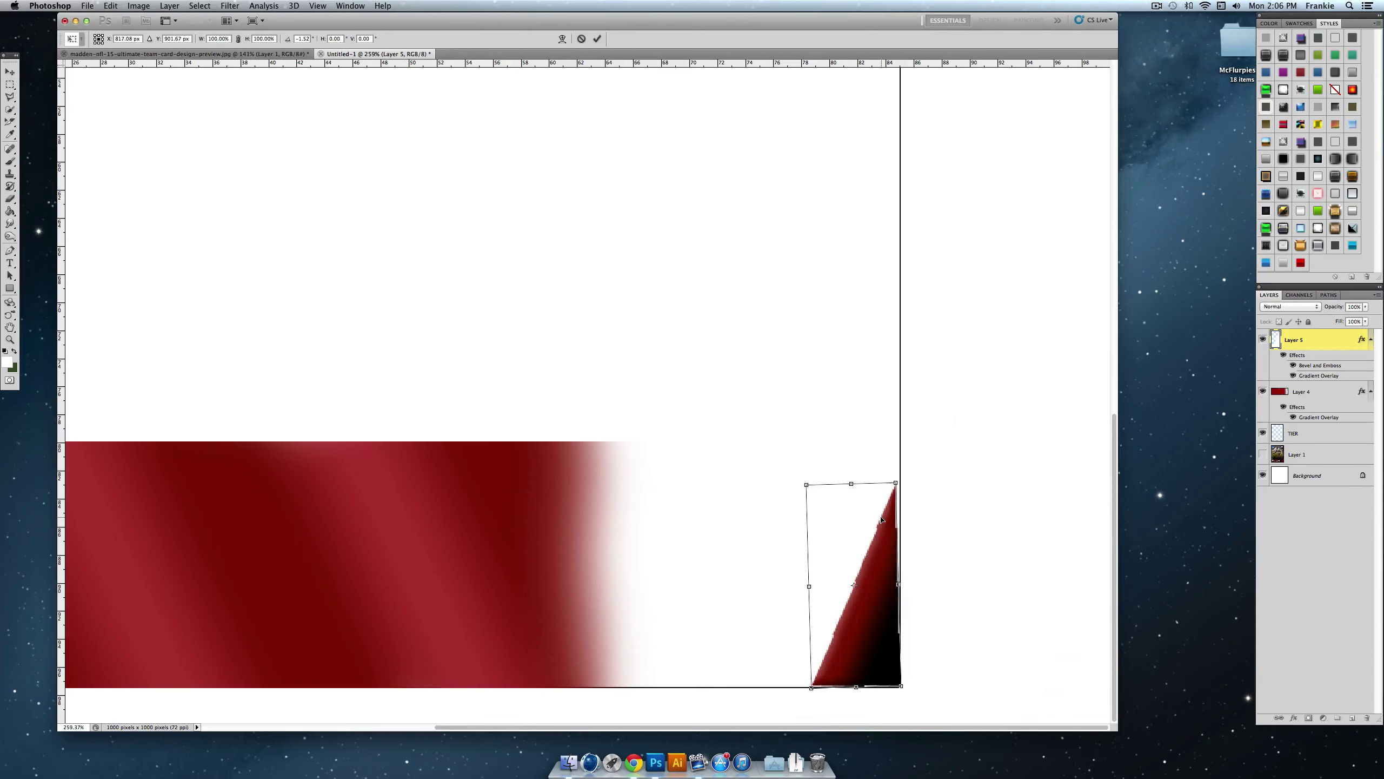
{"action": "scroll", "coordinate": [887, 520], "scroll_direction": "left", "scroll_amount": 5}
{"action": "left_click", "coordinate": [597, 38]}
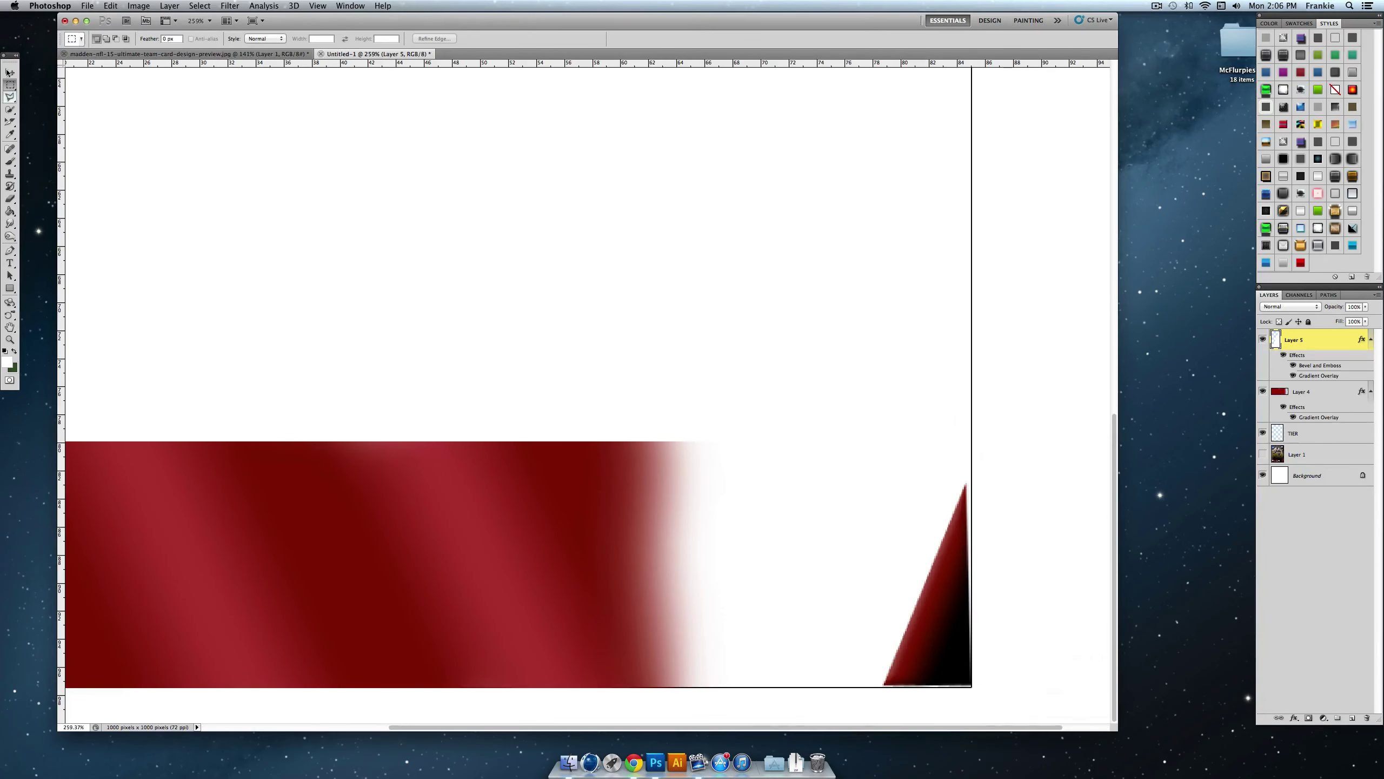
Step: Nudge the corner triangle to the right until its tip meets the card's right border
{"action": "left_click", "coordinate": [9, 72]}
{"action": "key", "text": "Right"}
{"action": "key", "text": "Right"}
{"action": "key", "text": "Right"}
{"action": "key", "text": "Right"}
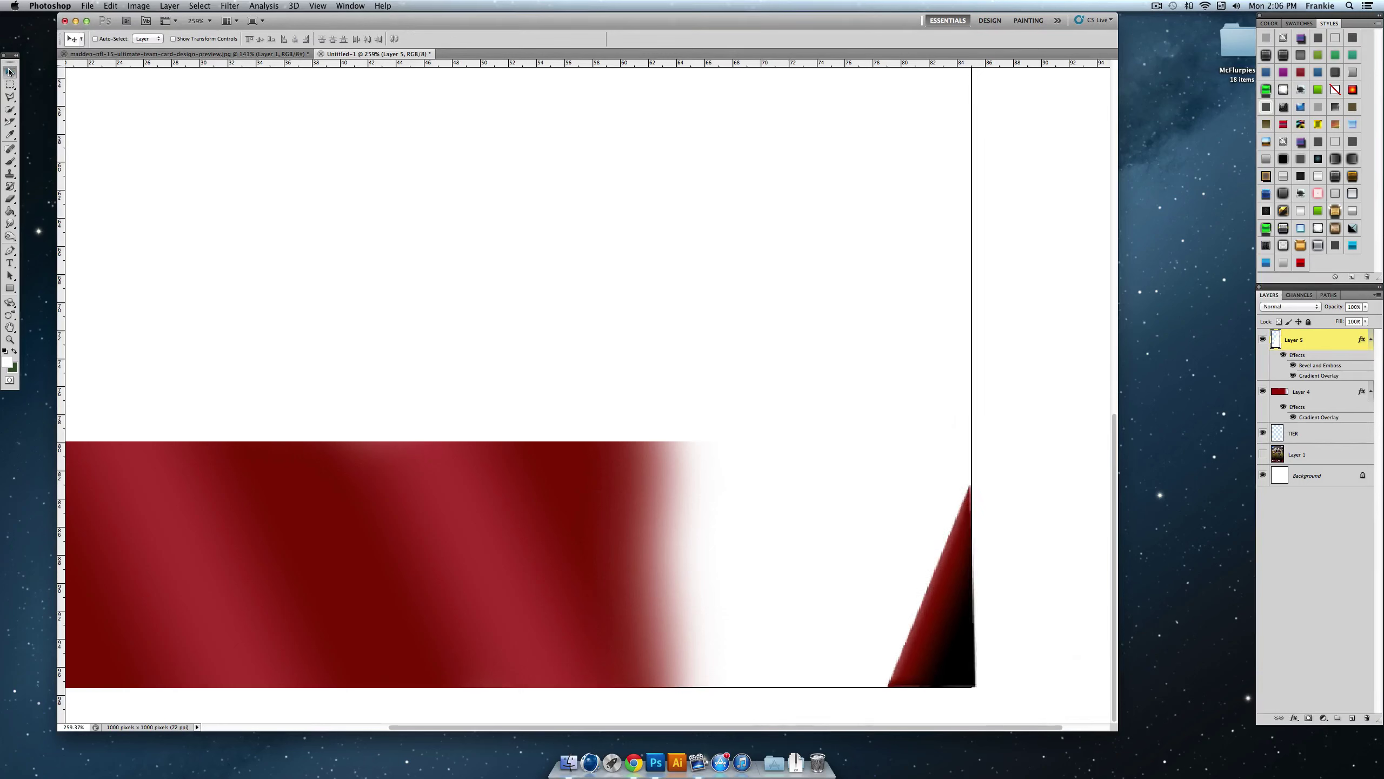
{"action": "key", "text": "Right"}
{"action": "key", "text": "Right"}
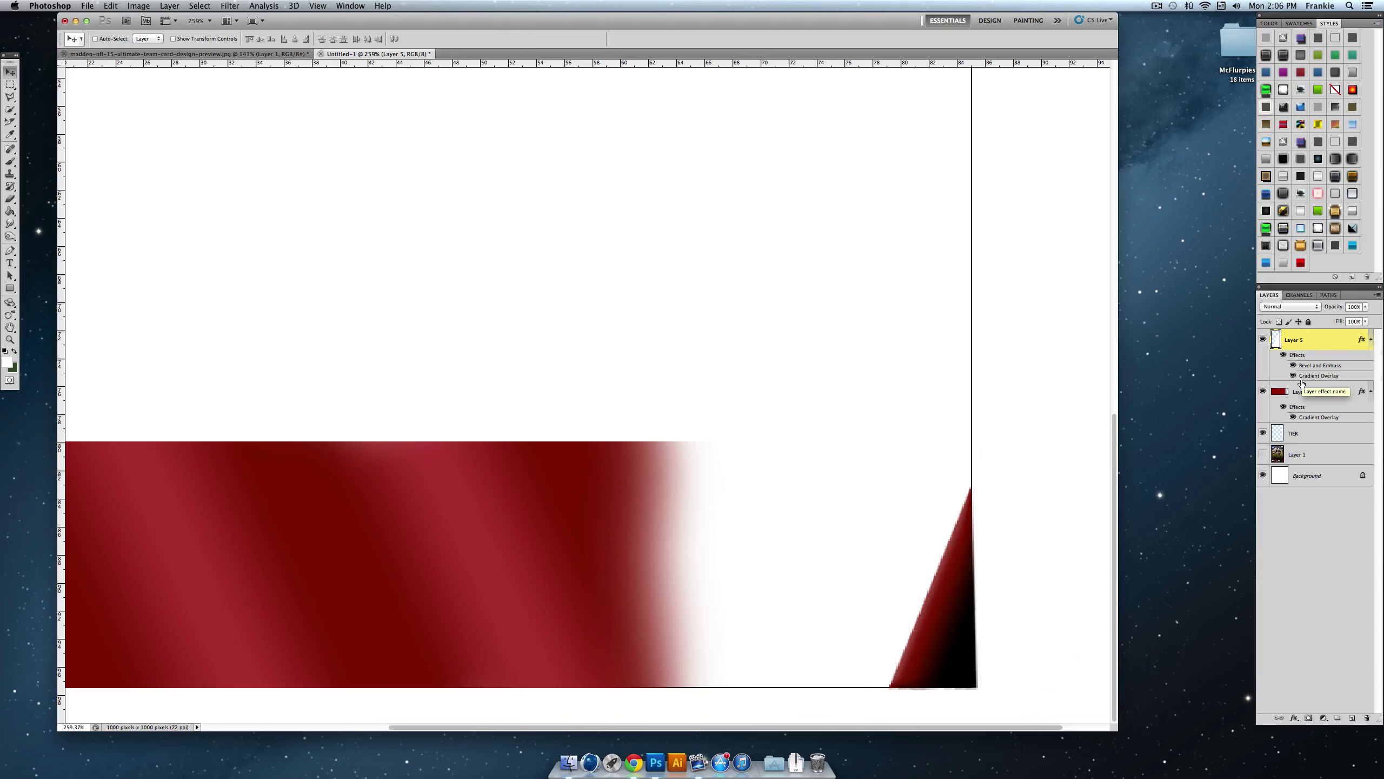
Step: Select the red banner's Layer 4, switch to Chrome and search Google Images for "optical flare"
{"action": "left_click", "coordinate": [1324, 392]}
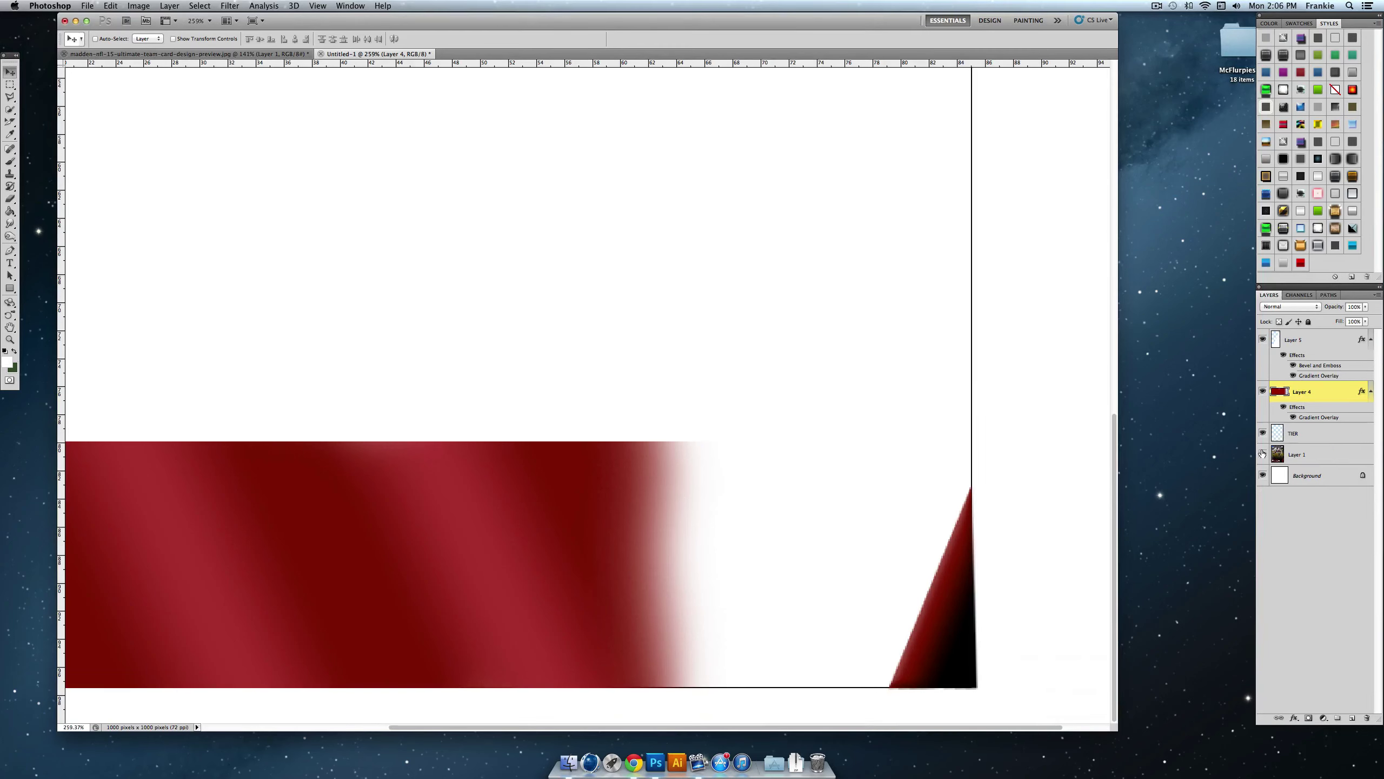
{"action": "left_click", "coordinate": [633, 761]}
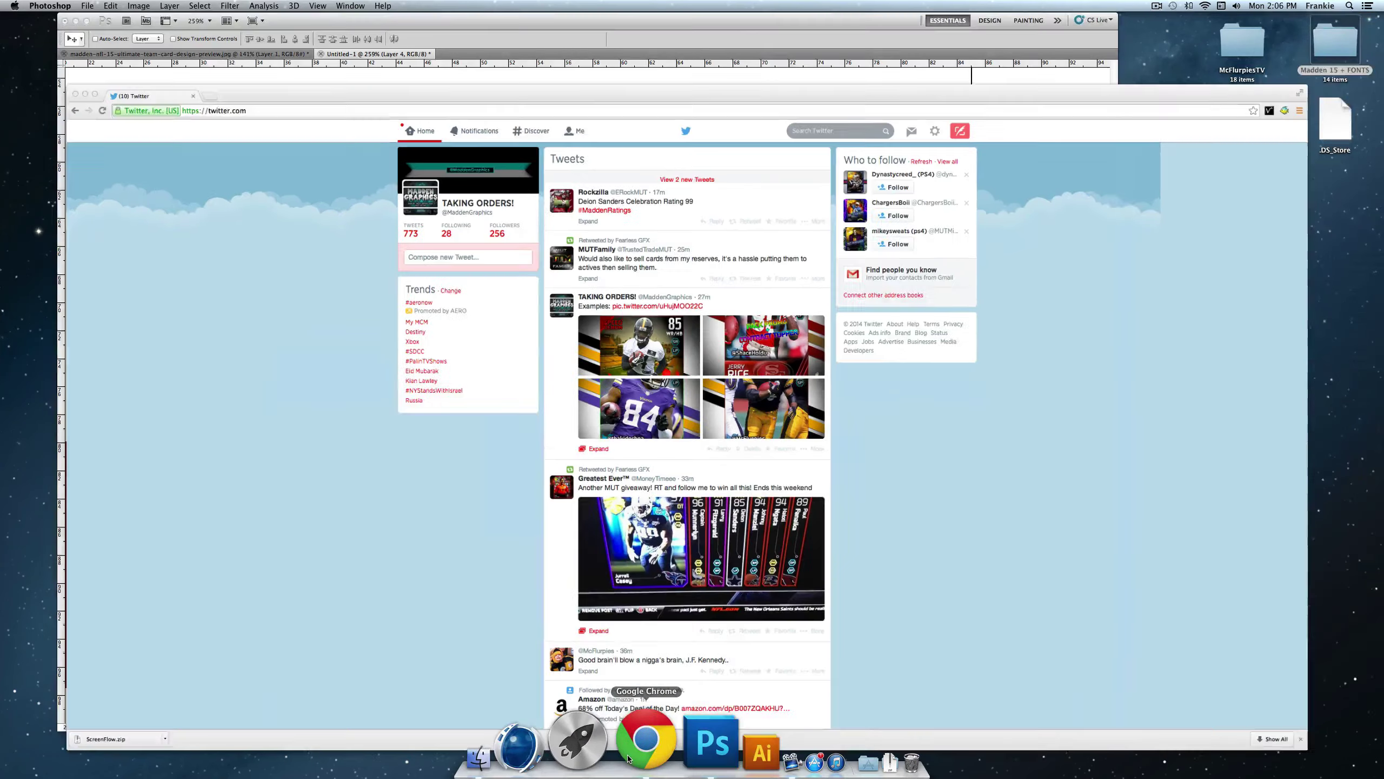
{"action": "left_click", "coordinate": [176, 44]}
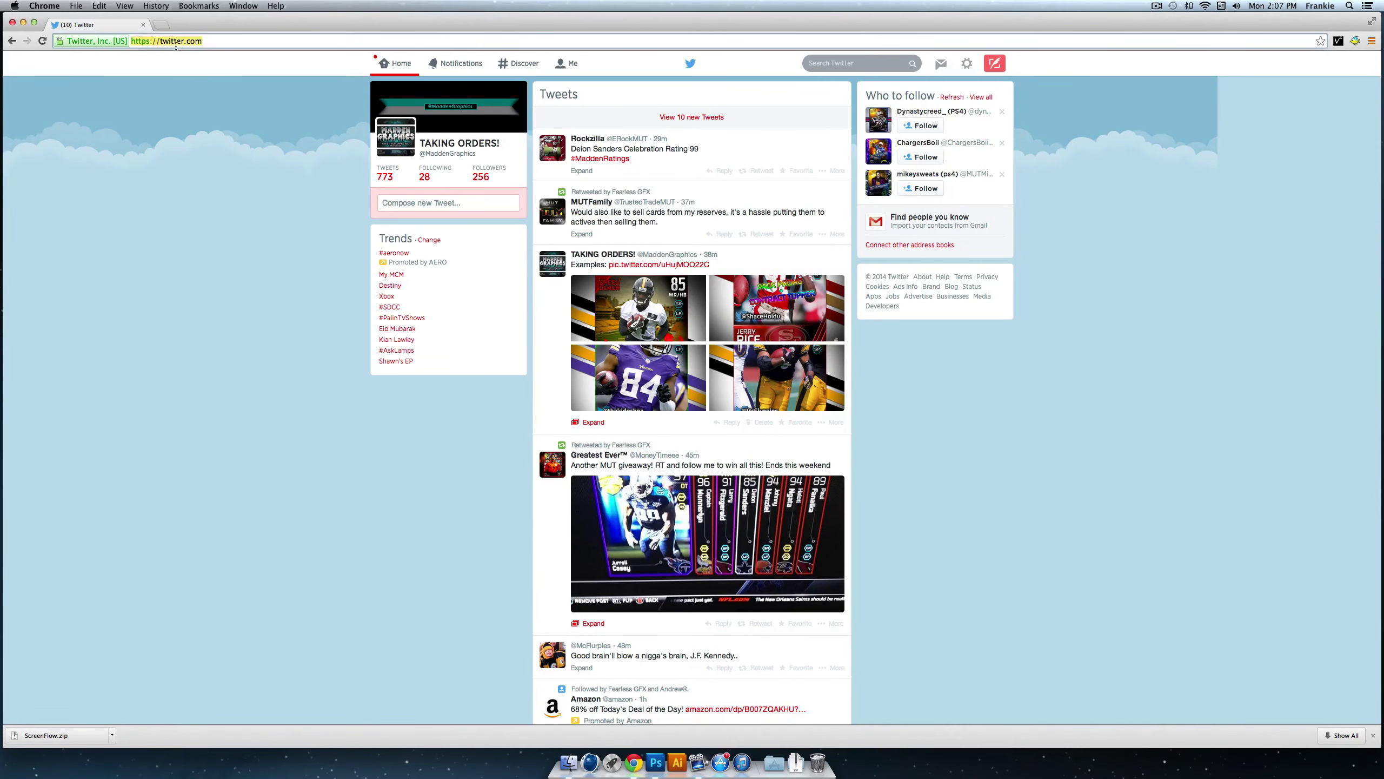
{"action": "type", "text": "optical flare"}
{"action": "key", "text": "Return"}
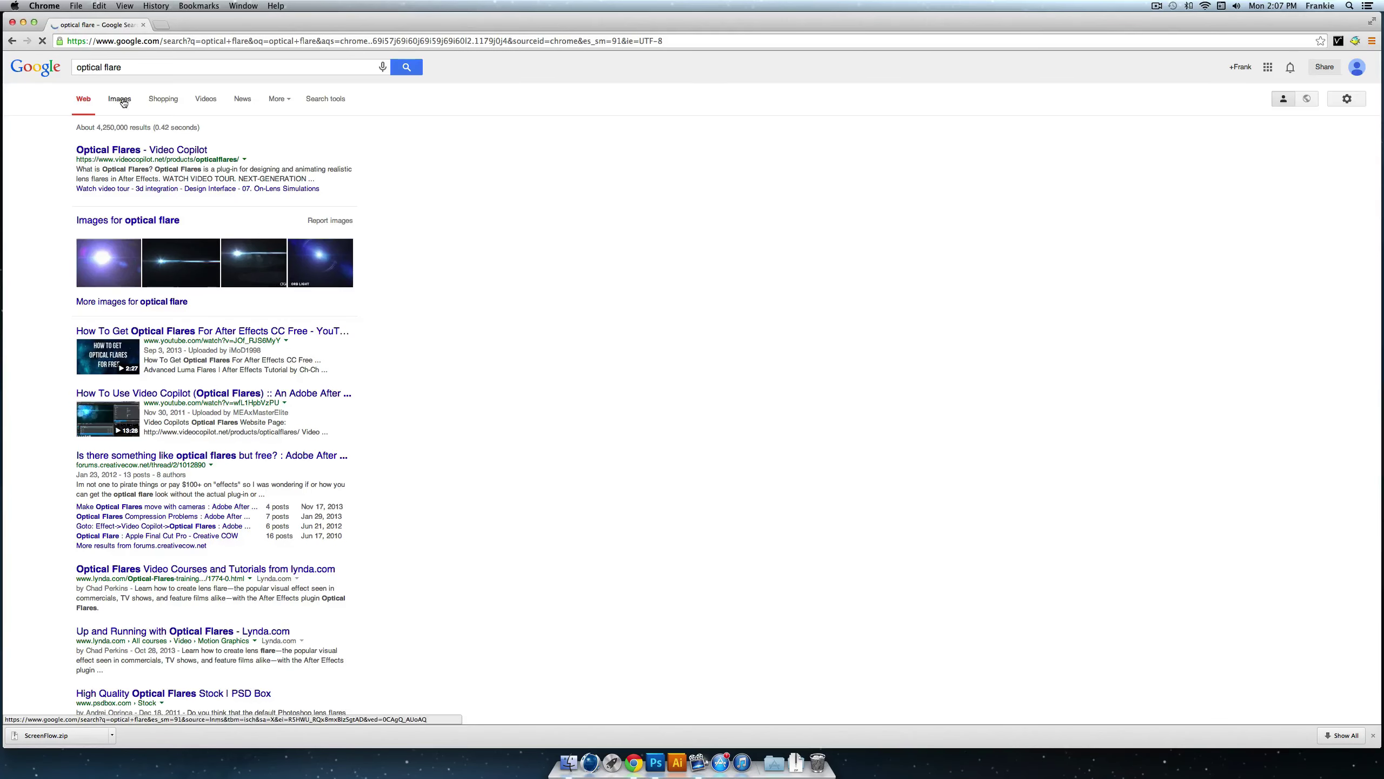
{"action": "left_click", "coordinate": [126, 103]}
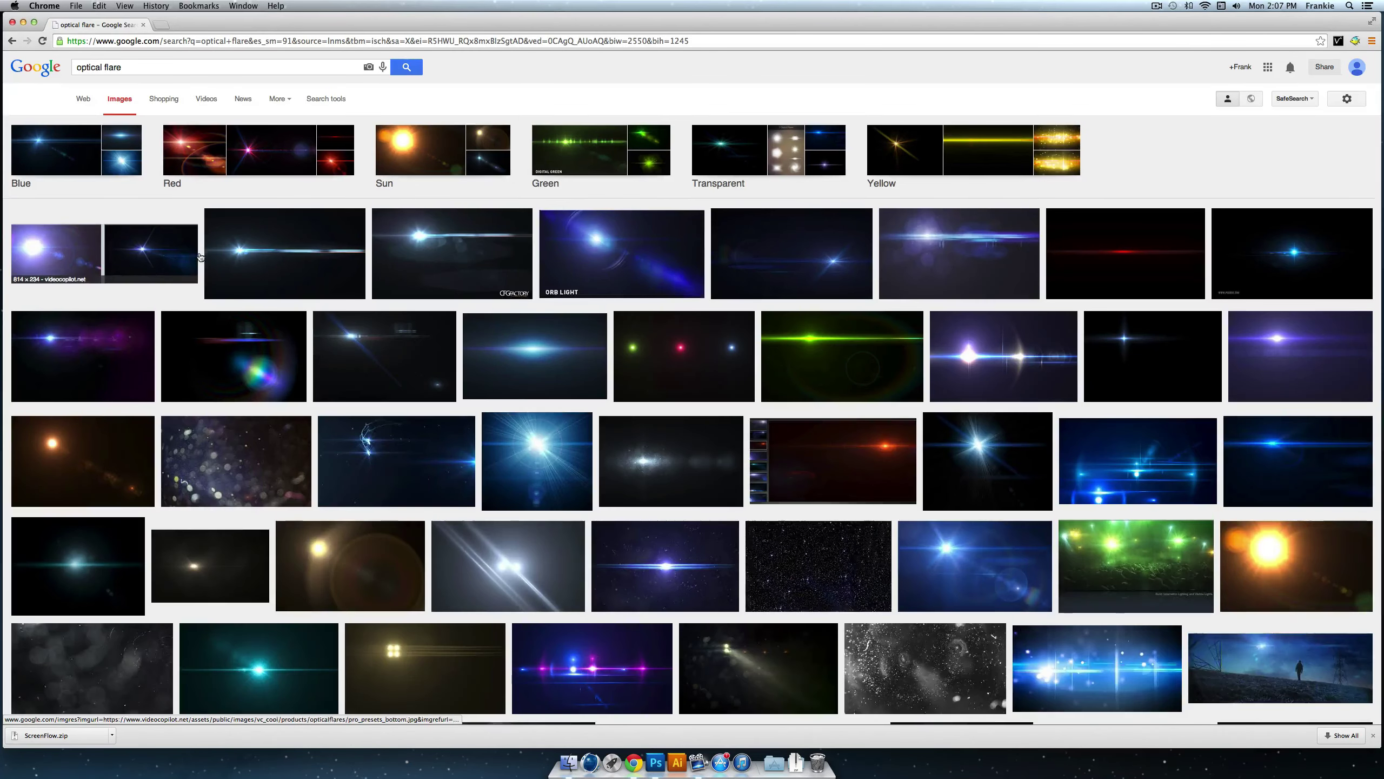
Step: Open the full-size red optical flare image from the results and load it into Photoshop
{"action": "left_click", "coordinate": [848, 362]}
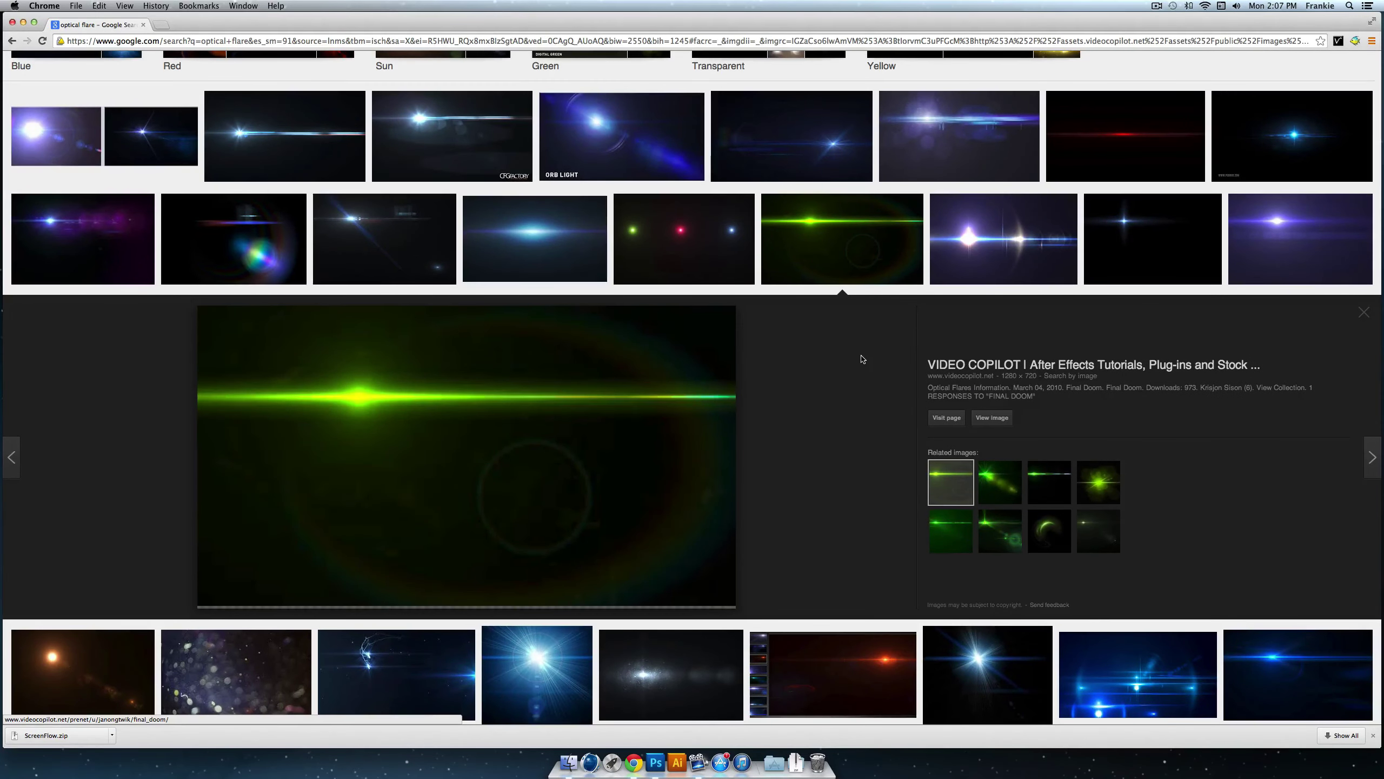
{"action": "left_click", "coordinate": [1199, 140]}
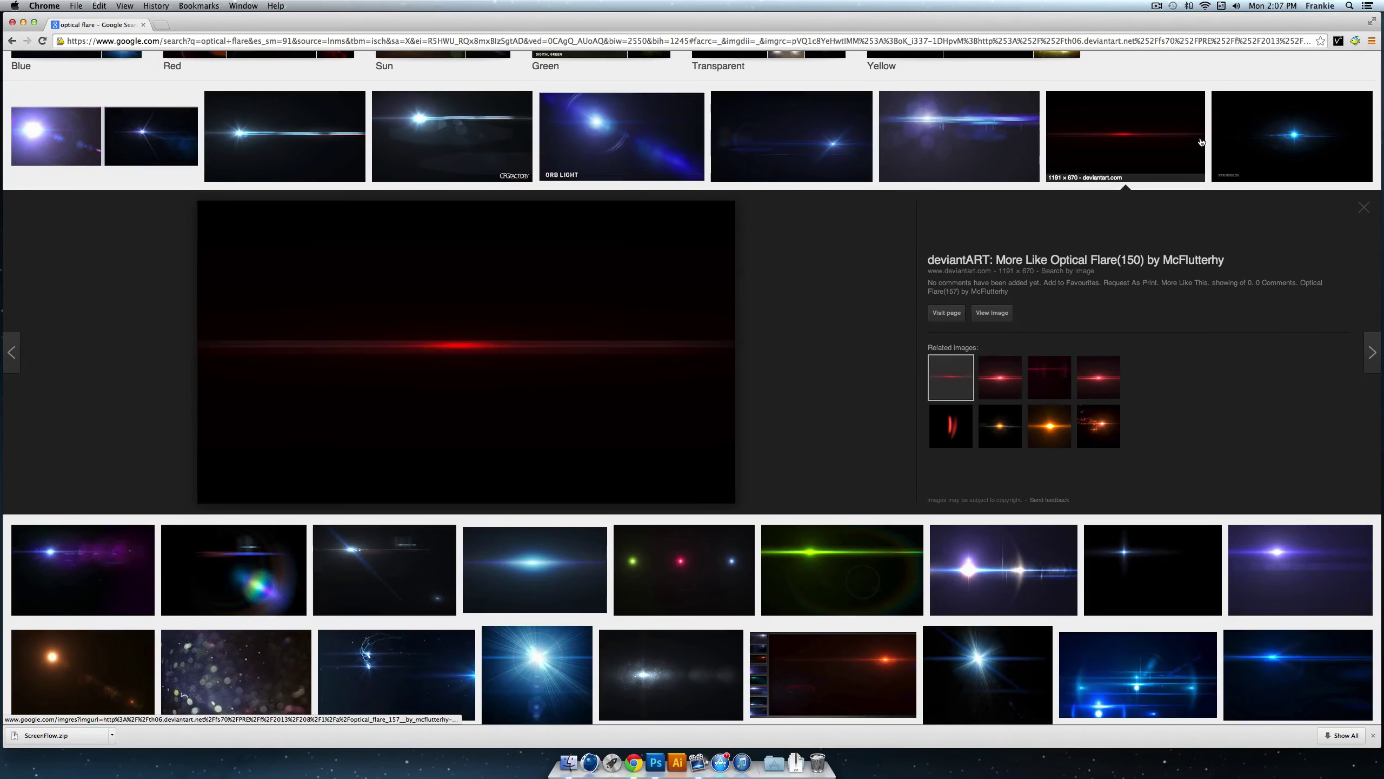
{"action": "left_click", "coordinate": [1000, 309]}
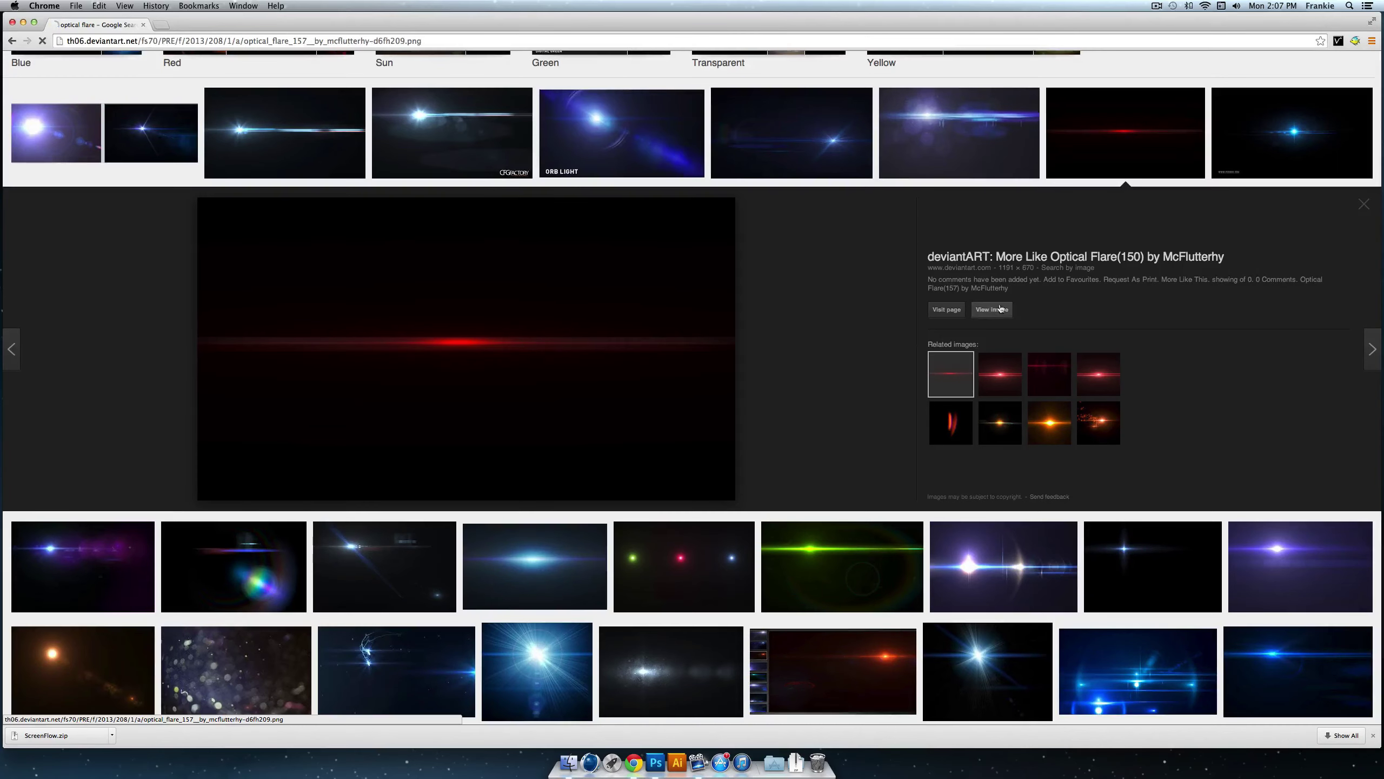
{"action": "left_click_drag", "start_coordinate": [237, 157], "coordinate": [109, 127]}
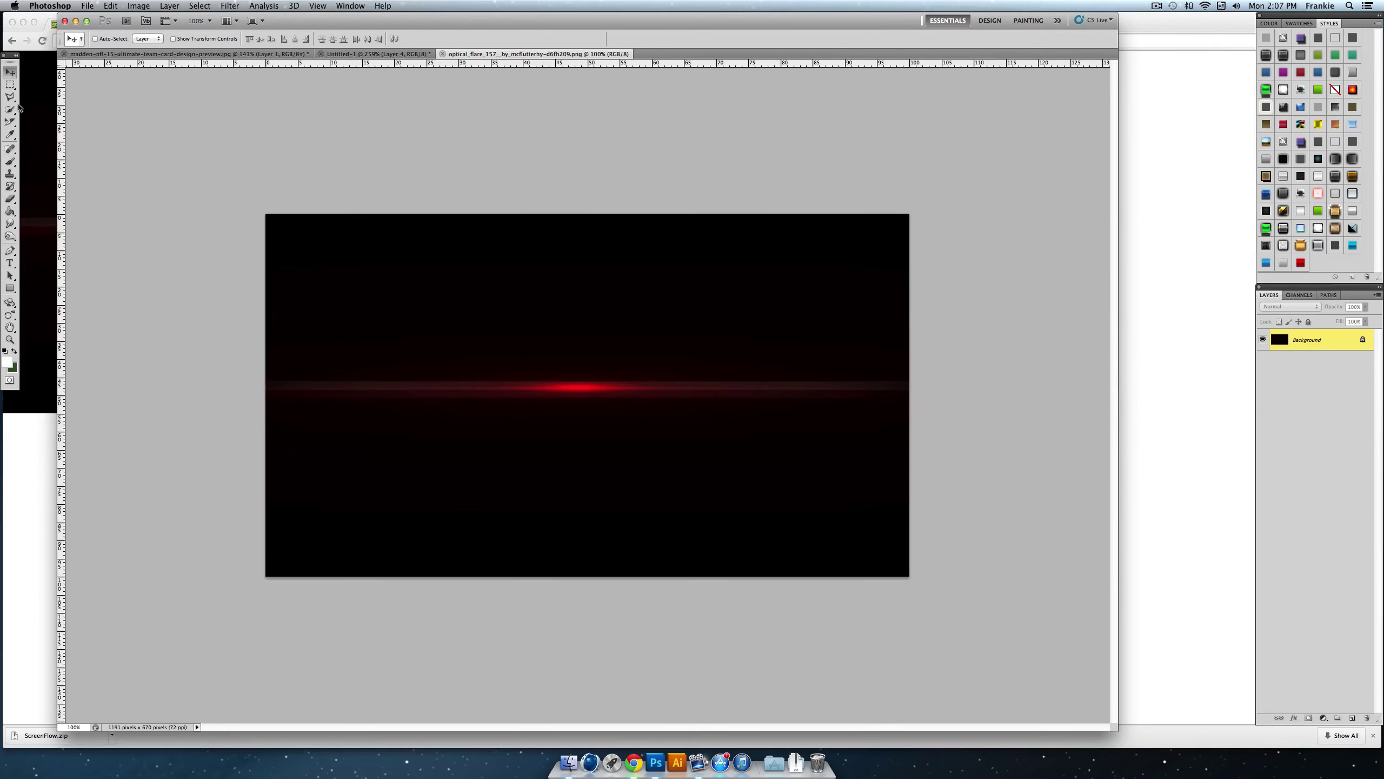
Step: Bring the red flare image into the Untitled-1 card document directly above the banner layer
{"action": "left_click", "coordinate": [95, 54]}
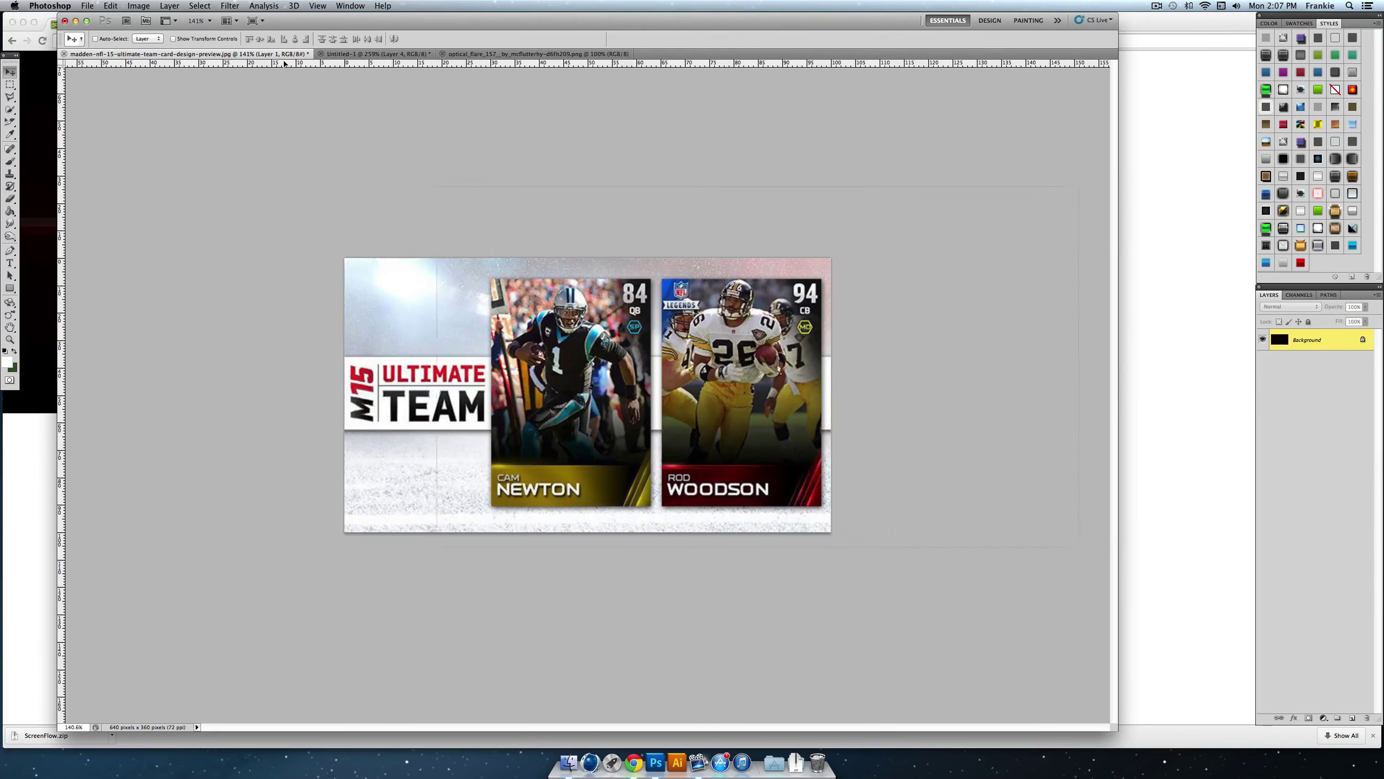
{"action": "left_click", "coordinate": [375, 53]}
{"action": "key", "text": "ctrl+v"}
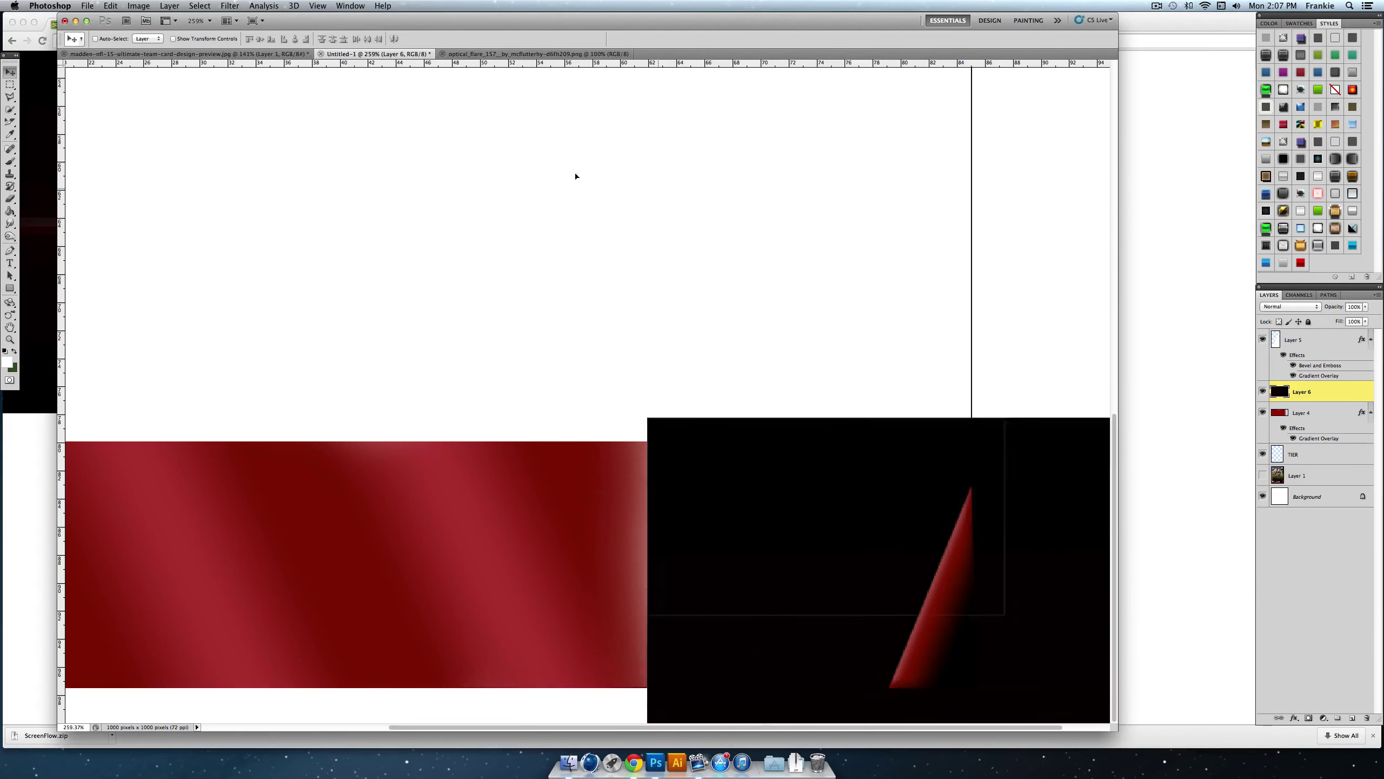
Step: Set the flare layer's blend mode to Screen and position its streak across the upper part of the red banner
{"action": "left_click", "coordinate": [1290, 306]}
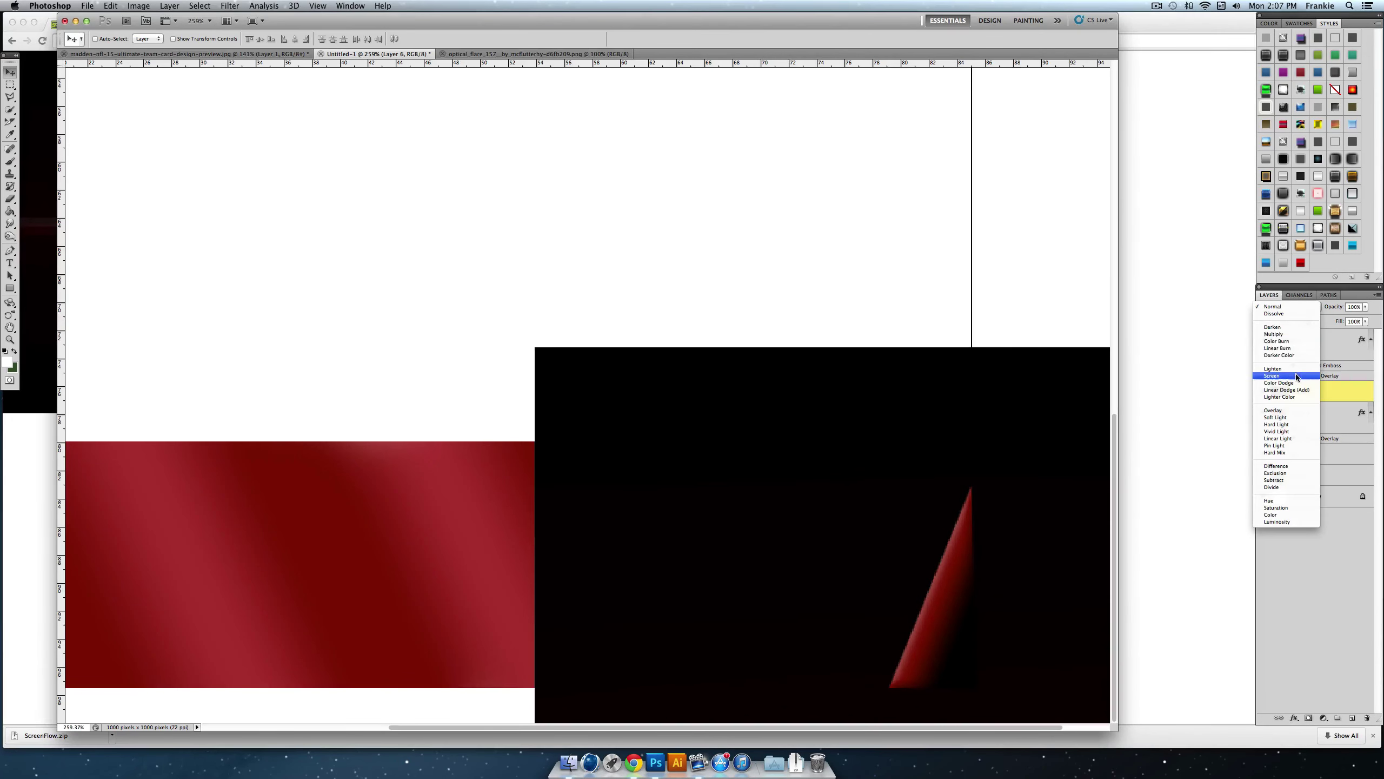
{"action": "left_click", "coordinate": [1295, 376]}
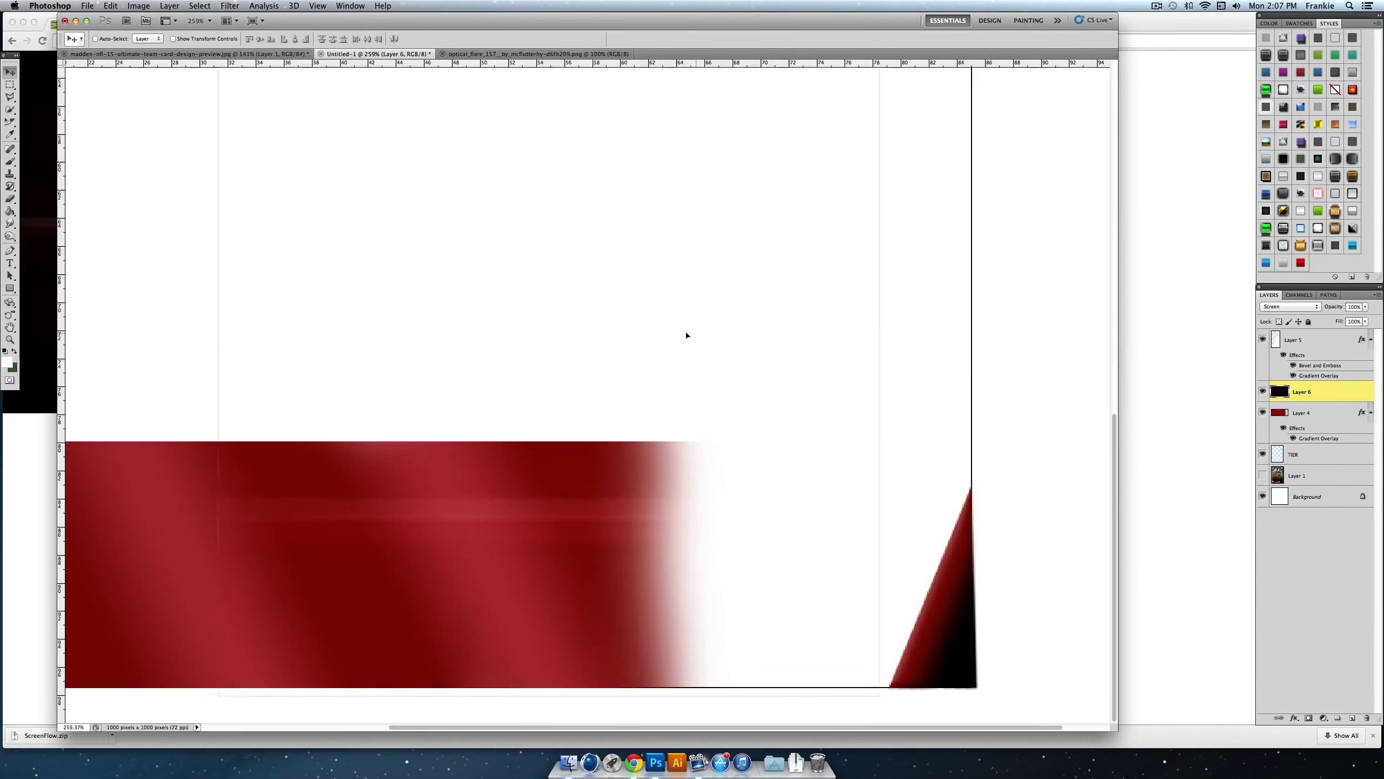
{"action": "mouse_move", "coordinate": [686, 335]}
{"action": "left_mouse_down"}
{"action": "mouse_move", "coordinate": [562, 333]}
{"action": "mouse_move", "coordinate": [683, 315]}
{"action": "left_mouse_up"}
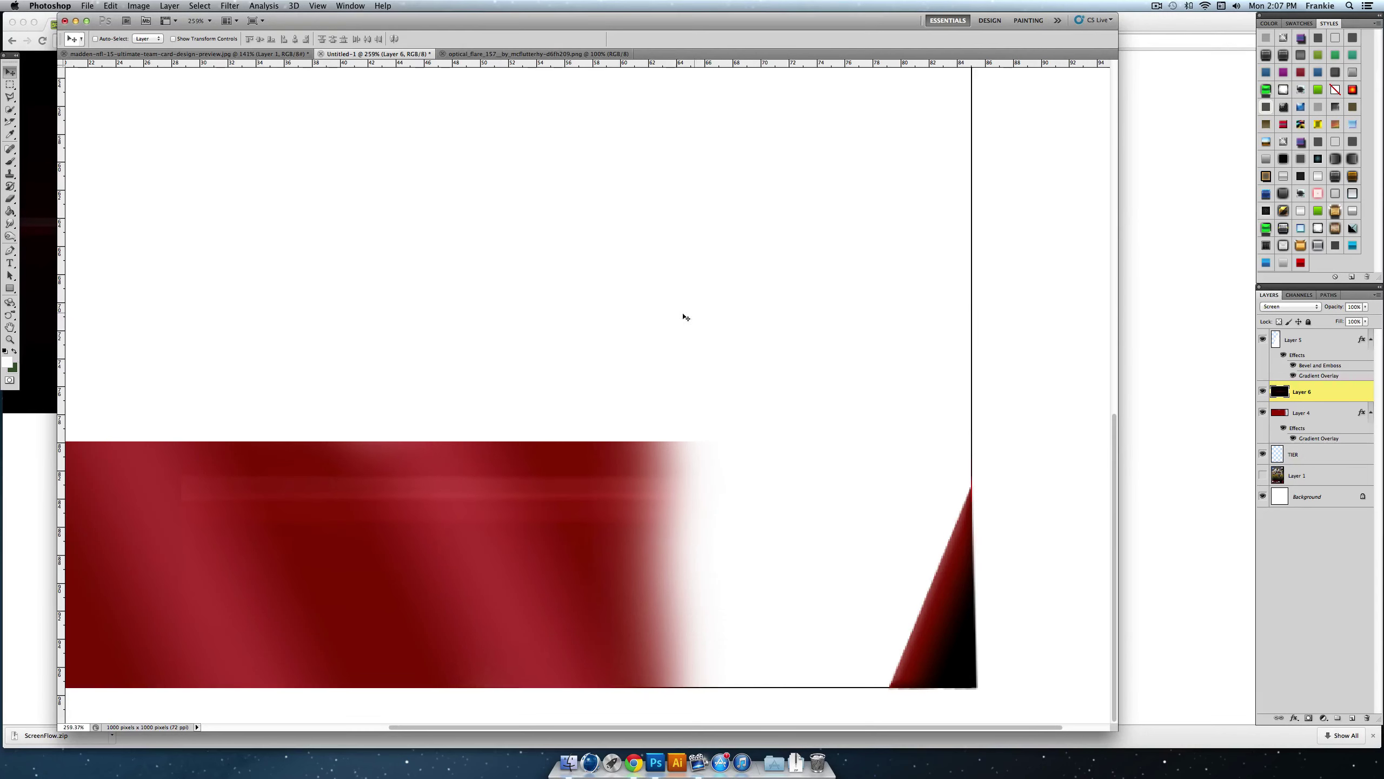
Step: Add a new empty layer directly beneath the TIER outline layer
{"action": "left_click", "coordinate": [10, 339]}
{"action": "left_click_drag", "start_coordinate": [361, 349], "coordinate": [334, 362]}
{"action": "left_click", "coordinate": [1313, 456]}
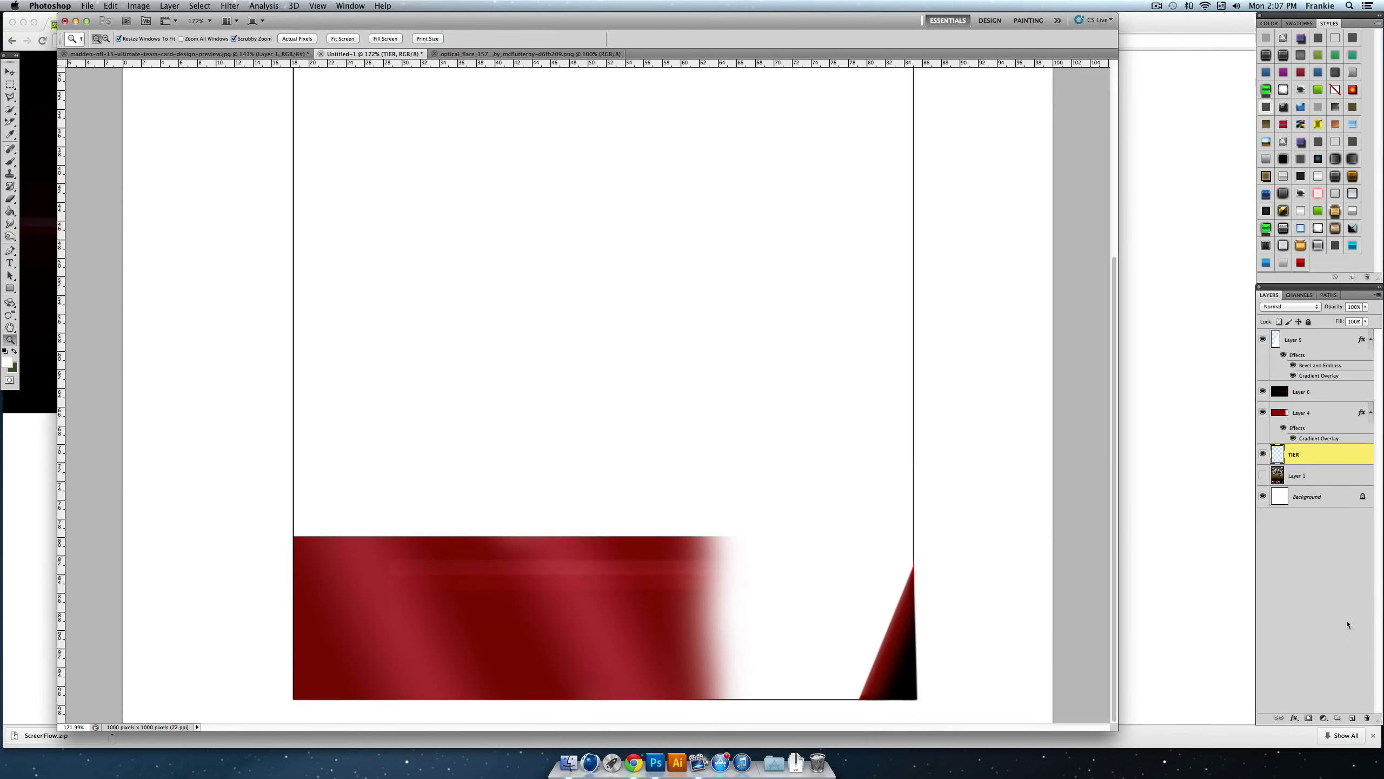
{"action": "left_click", "coordinate": [1341, 718]}
{"action": "left_click_drag", "start_coordinate": [1340, 452], "coordinate": [1340, 481]}
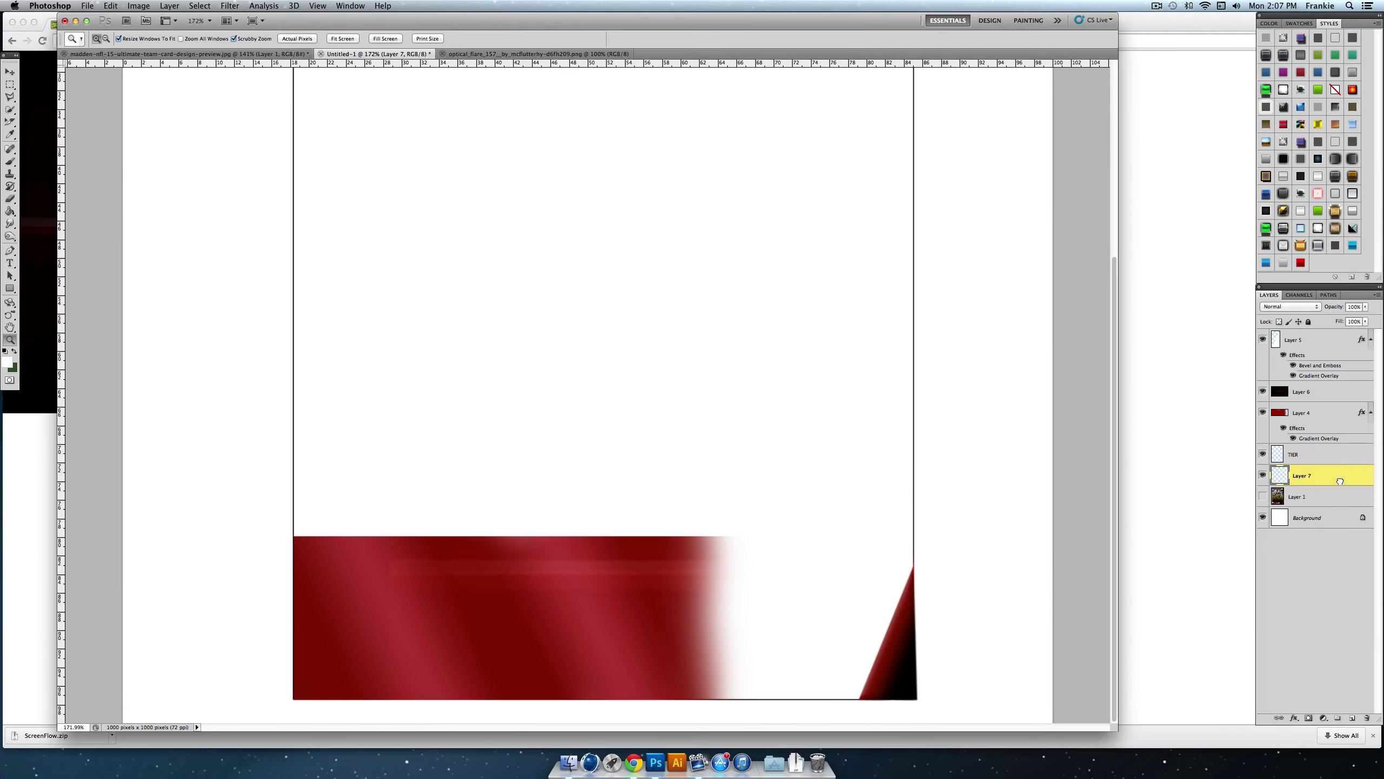
Step: Select the whole card area with the Rectangular Marquee, following the card outline
{"action": "left_click", "coordinate": [9, 84]}
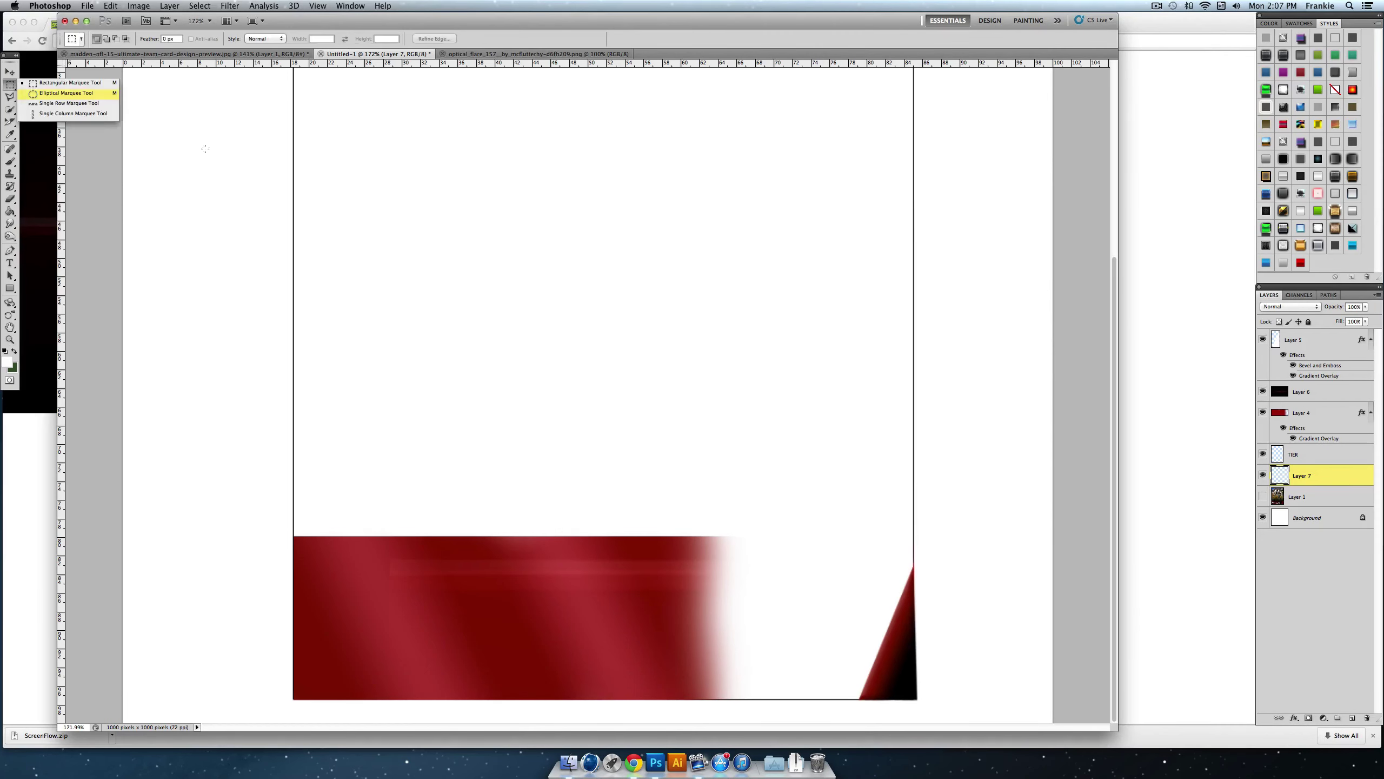
{"action": "scroll", "coordinate": [289, 110], "scroll_direction": "up", "scroll_amount": 5}
{"action": "left_click_drag", "start_coordinate": [292, 87], "coordinate": [916, 699]}
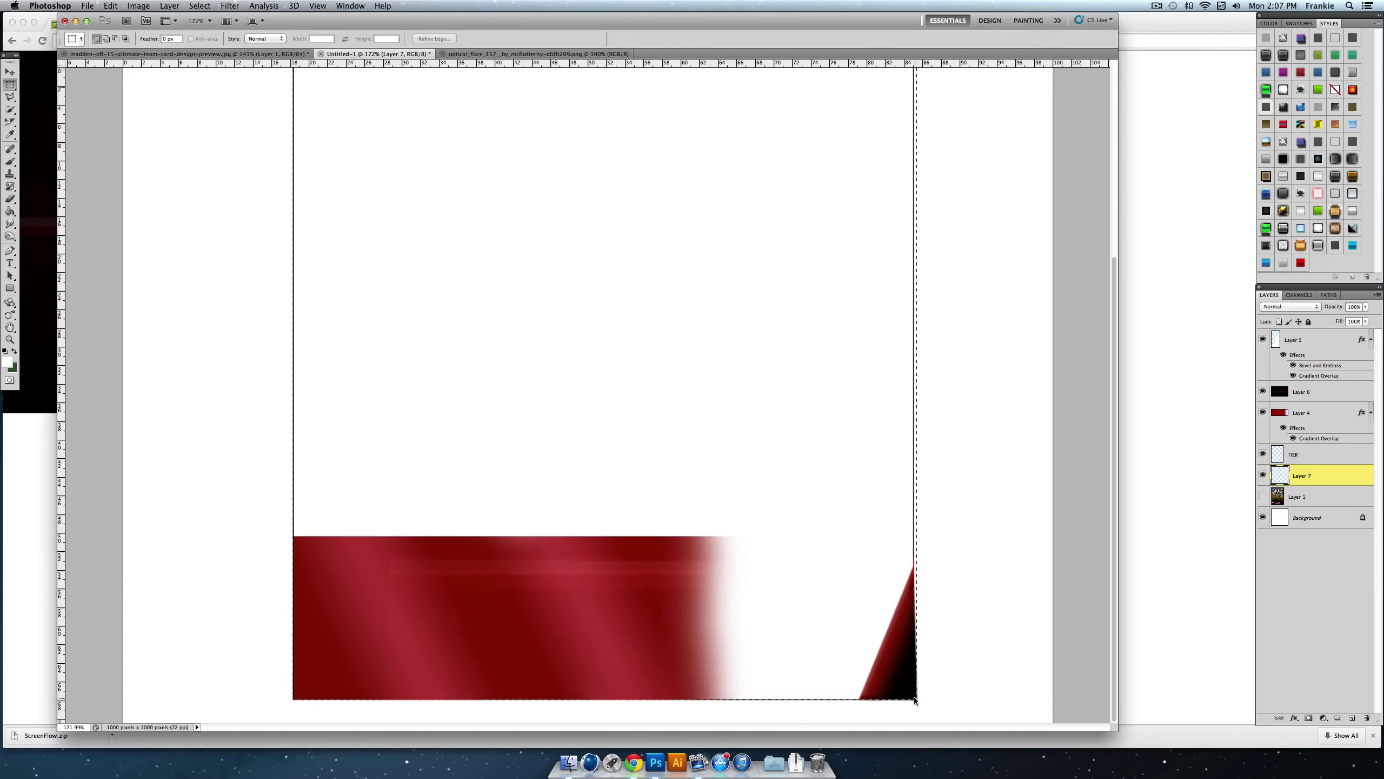
Step: Fill the selected card area with black on Layer 7 using the Paint Bucket and deselect it
{"action": "left_click", "coordinate": [10, 210]}
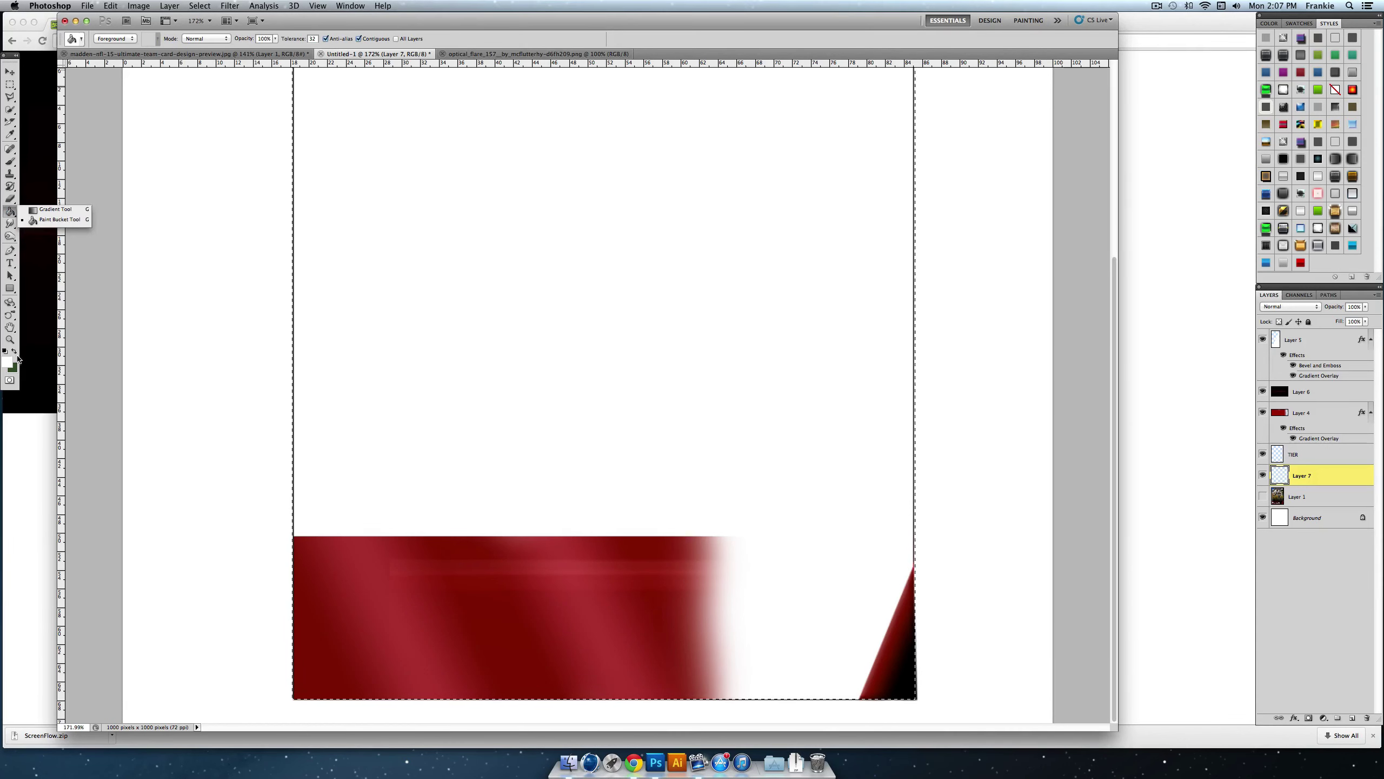
{"action": "left_click", "coordinate": [14, 351]}
{"action": "left_click", "coordinate": [6, 362]}
{"action": "left_click", "coordinate": [284, 427]}
{"action": "left_click", "coordinate": [535, 282]}
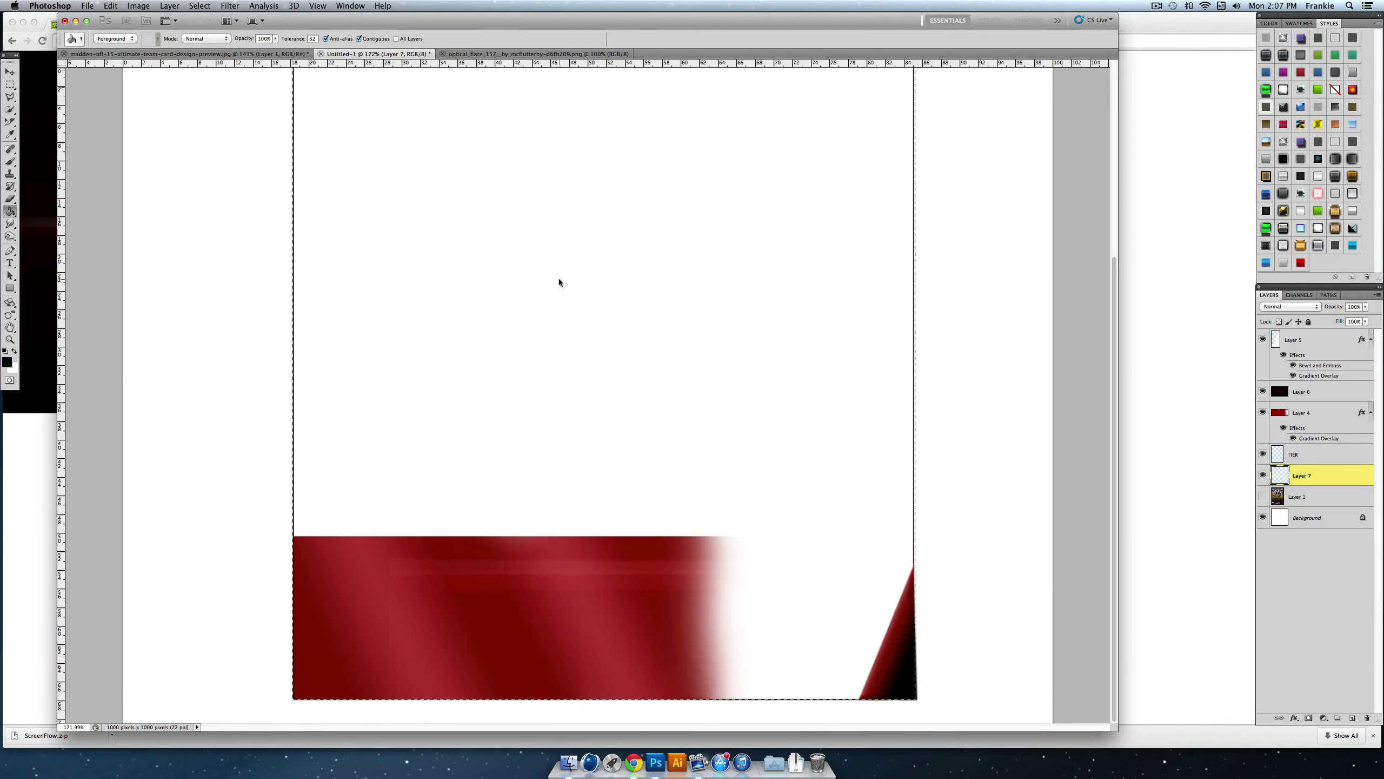
{"action": "left_click", "coordinate": [559, 281]}
{"action": "left_click", "coordinate": [11, 87]}
{"action": "left_click", "coordinate": [584, 286]}
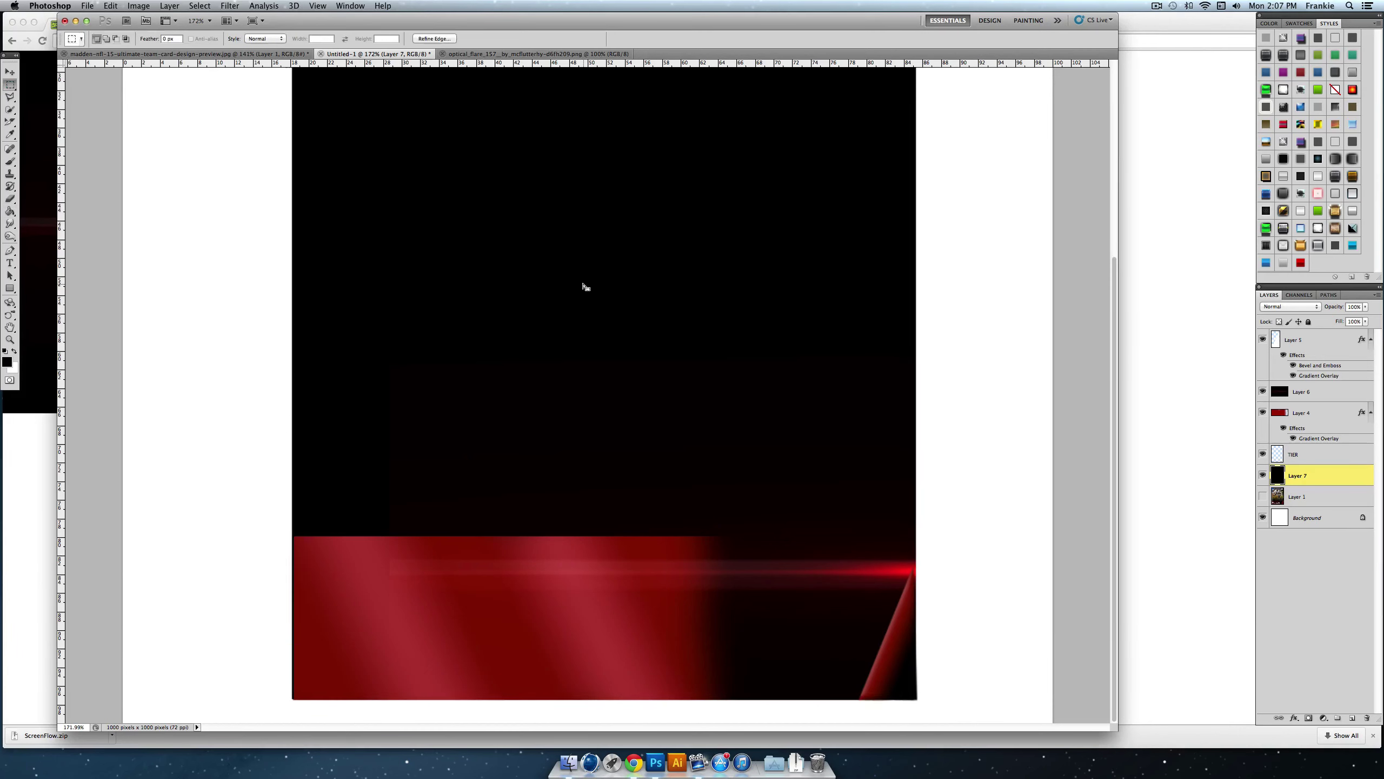
Step: Scale the flare layer to about 43.8%, rotate it onto the corner triangle's slanted edge, and bring it above Layer 5
{"action": "left_click", "coordinate": [1317, 393]}
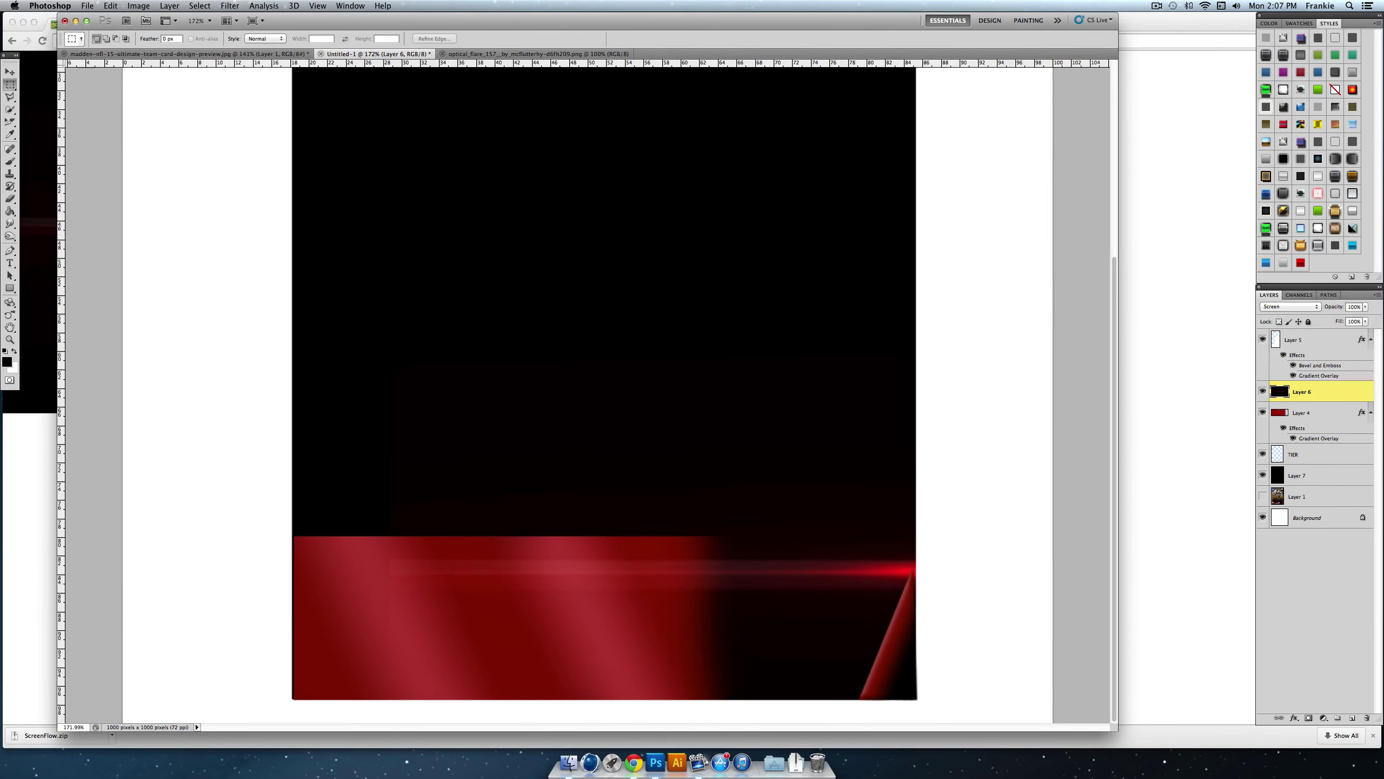
{"action": "left_click", "coordinate": [10, 71]}
{"action": "key", "text": "shift+Down"}
{"action": "key", "text": "shift+Down"}
{"action": "key", "text": "shift+Down"}
{"action": "key", "text": "ctrl+t"}
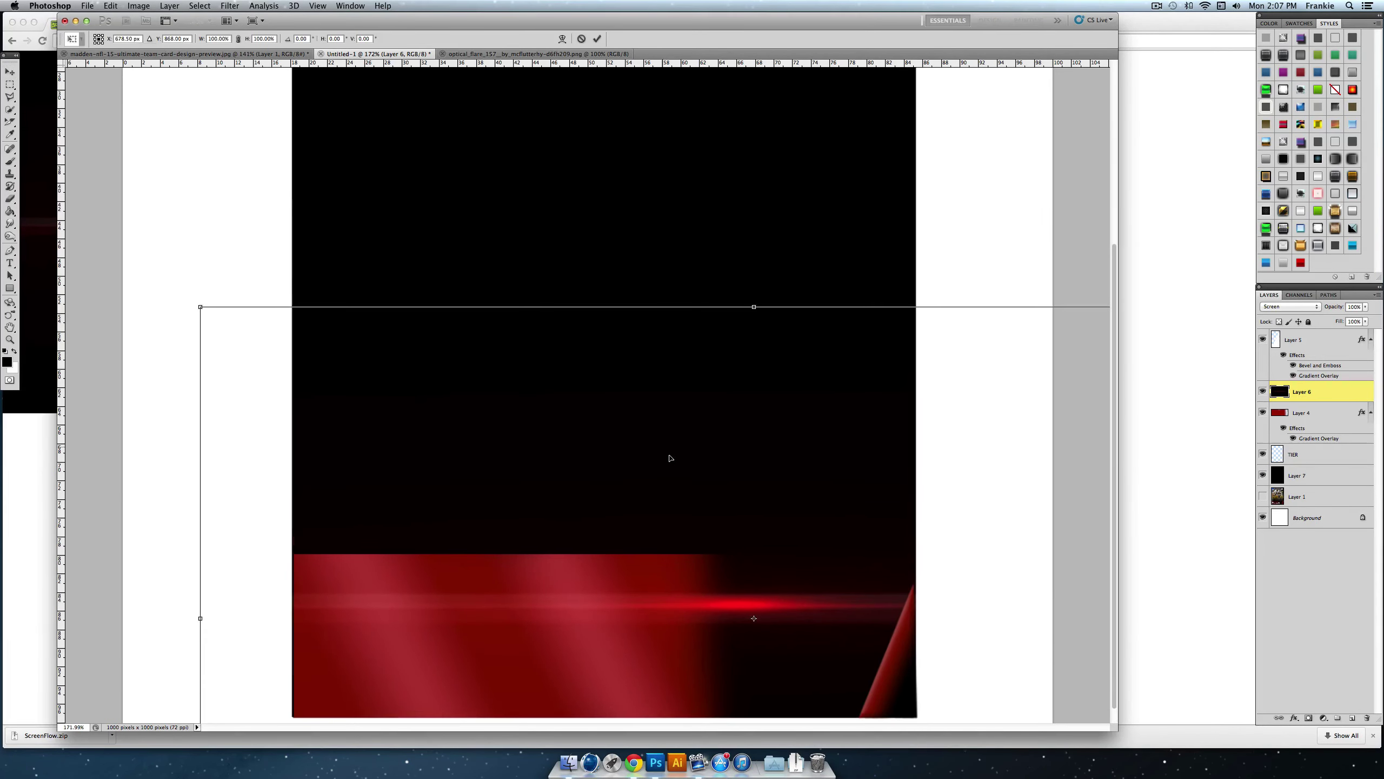
{"action": "left_click_drag", "start_coordinate": [206, 310], "coordinate": [887, 603]}
{"action": "left_click_drag", "start_coordinate": [729, 578], "coordinate": [741, 701]}
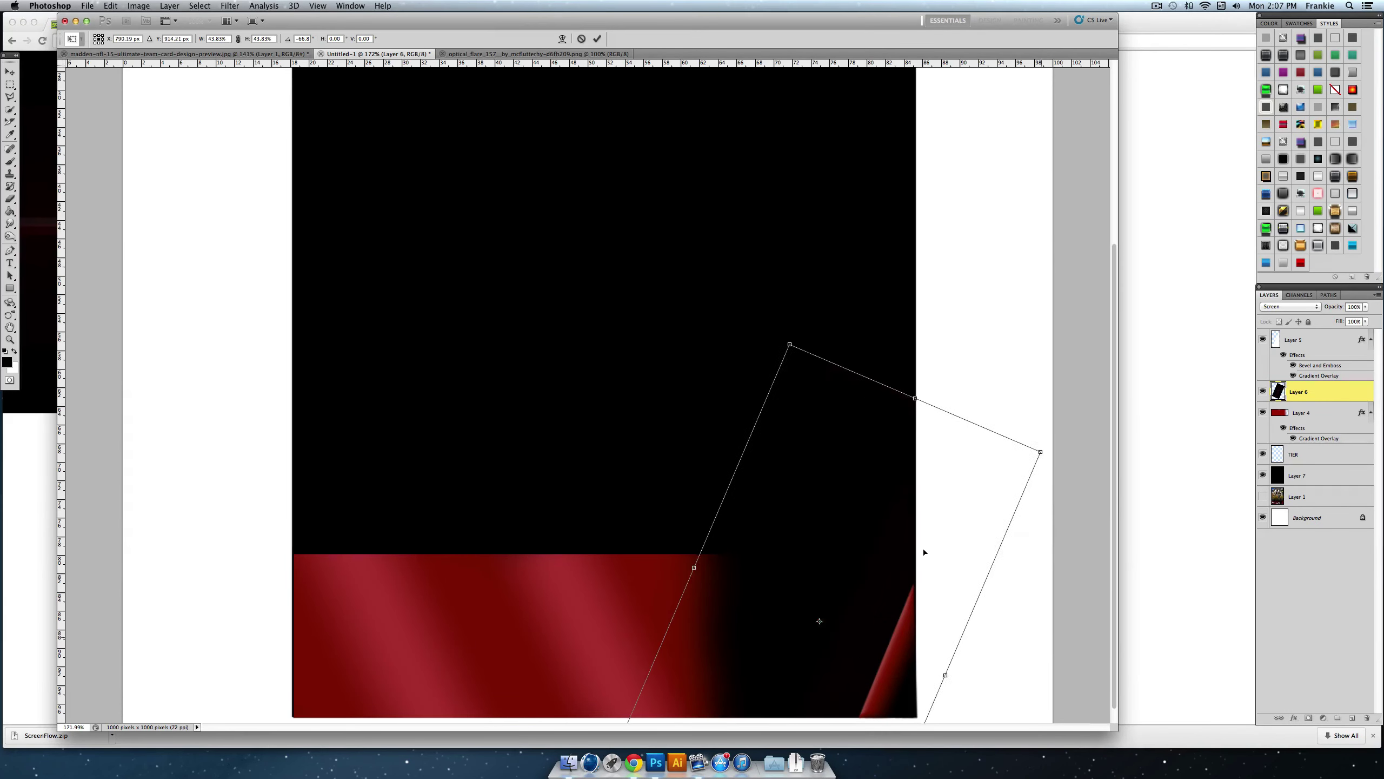
{"action": "left_click_drag", "start_coordinate": [889, 545], "coordinate": [932, 570]}
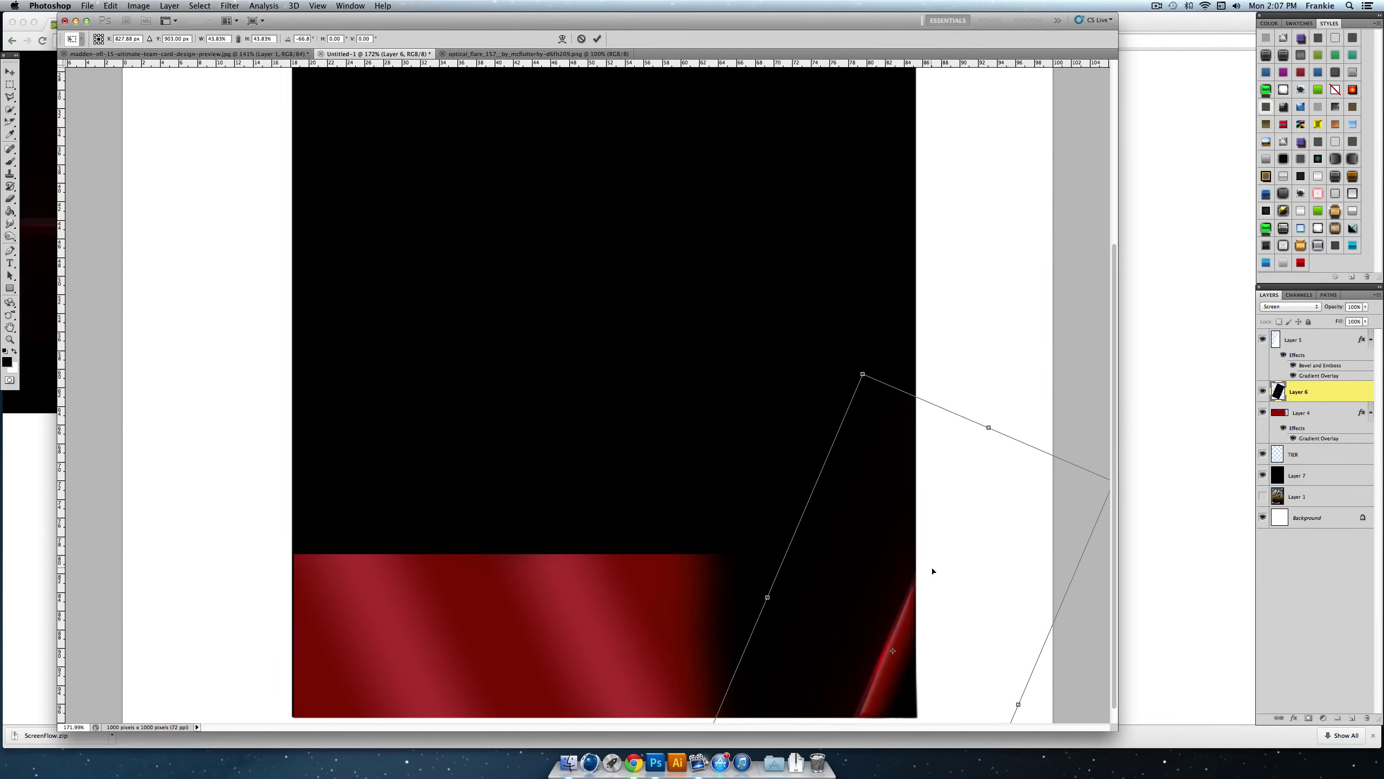
{"action": "left_click", "coordinate": [596, 39]}
{"action": "key", "text": "super+bracketright"}
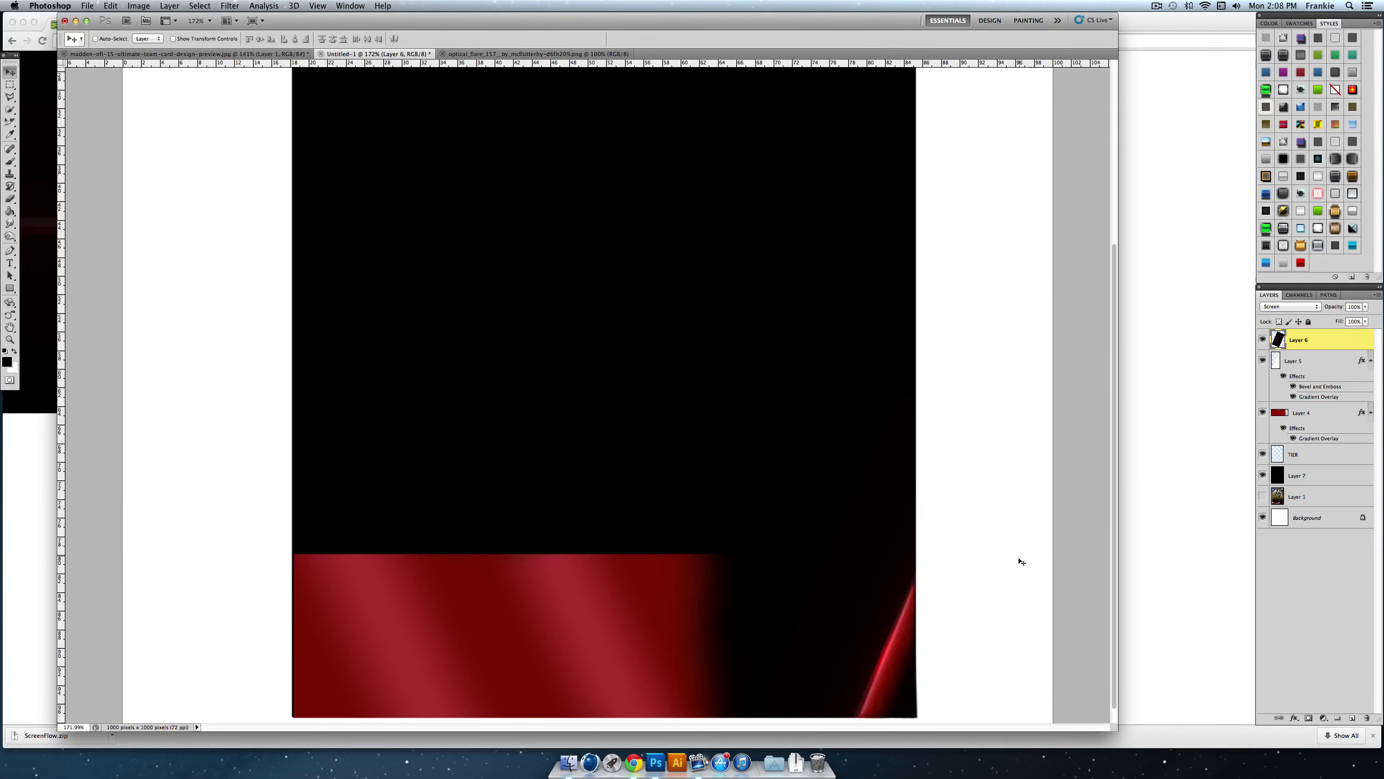
Step: Try shifting the flare slightly along the corner triangle's slanted edge, and delete the flare layer
{"action": "left_click", "coordinate": [10, 339]}
{"action": "left_click", "coordinate": [955, 631], "text": "alt"}
{"action": "left_click_drag", "start_coordinate": [877, 661], "coordinate": [981, 622]}
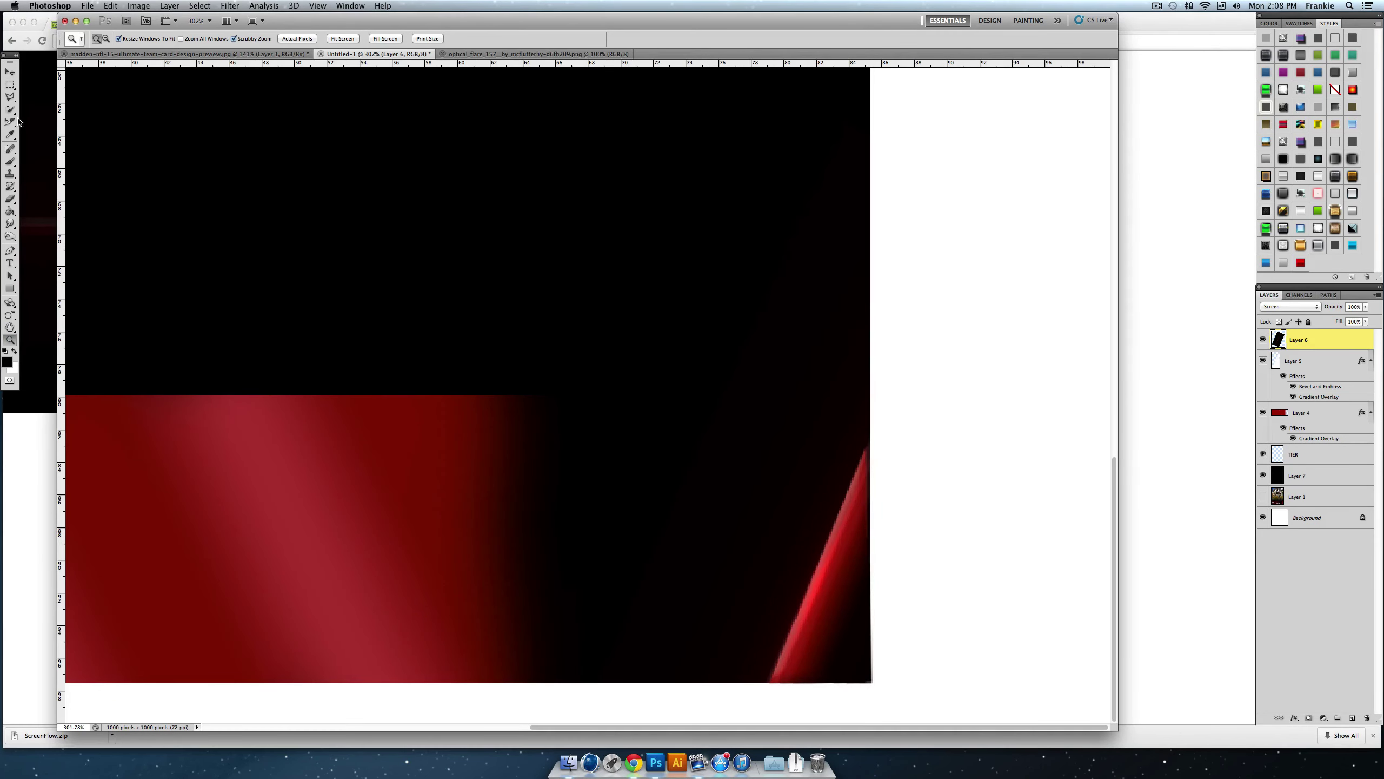
{"action": "left_click", "coordinate": [9, 72]}
{"action": "left_click_drag", "start_coordinate": [677, 311], "coordinate": [668, 308]}
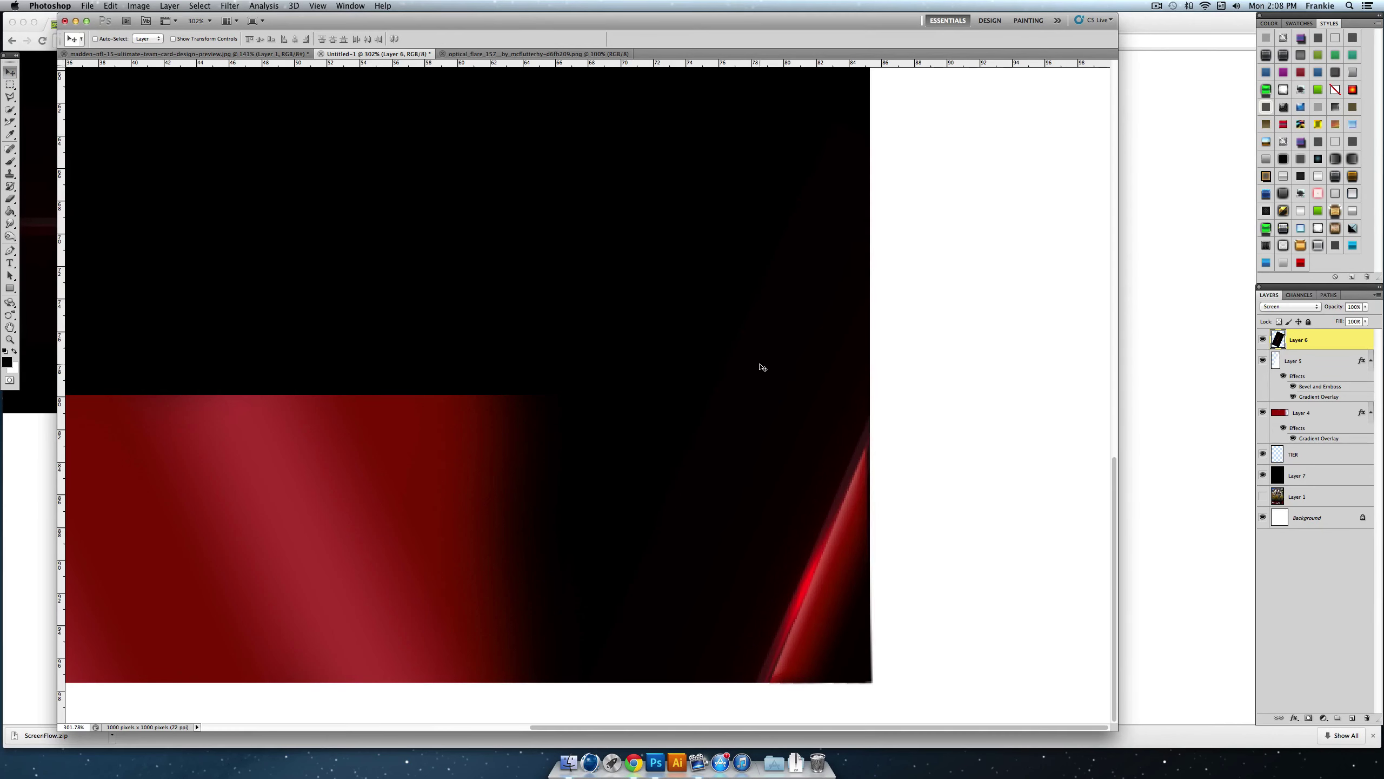
{"action": "key", "text": "ctrl+t"}
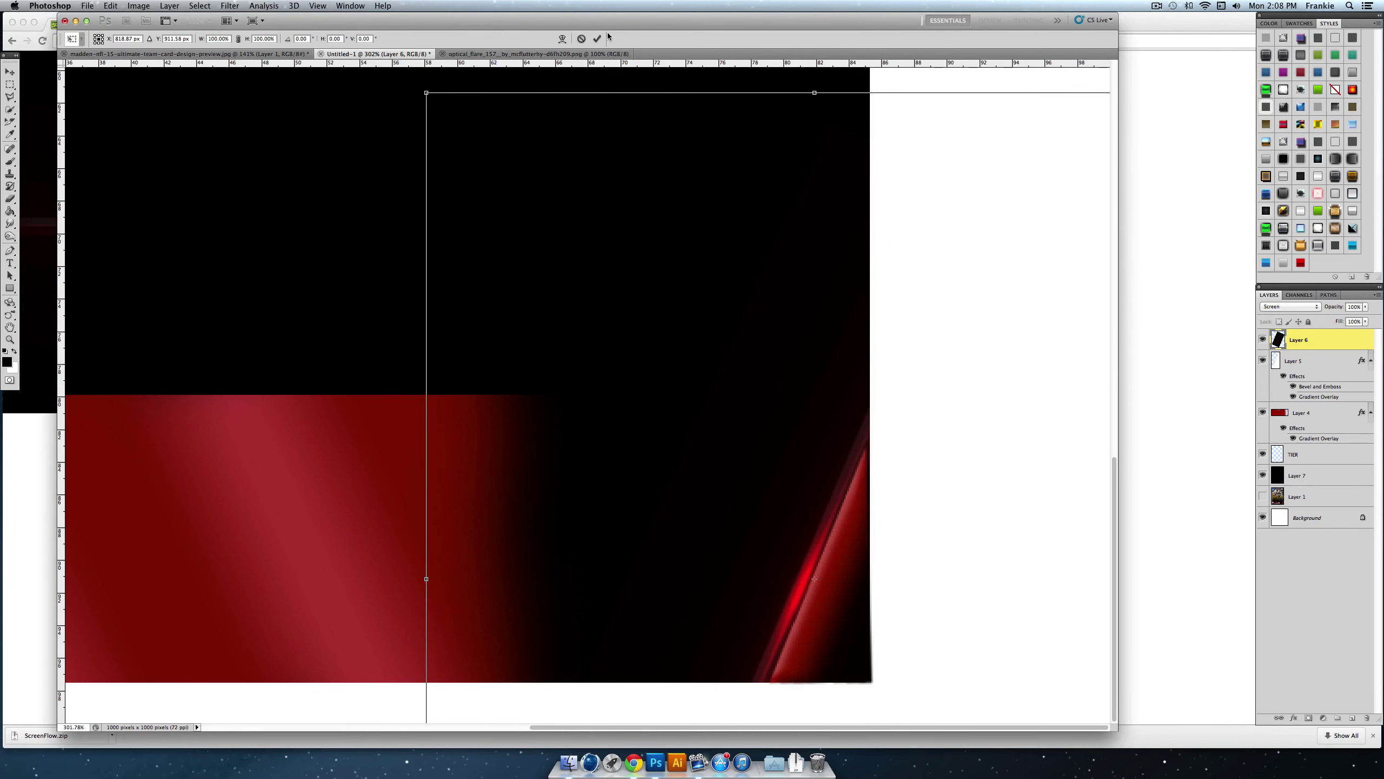
{"action": "left_click", "coordinate": [598, 39]}
{"action": "key", "text": "Delete"}
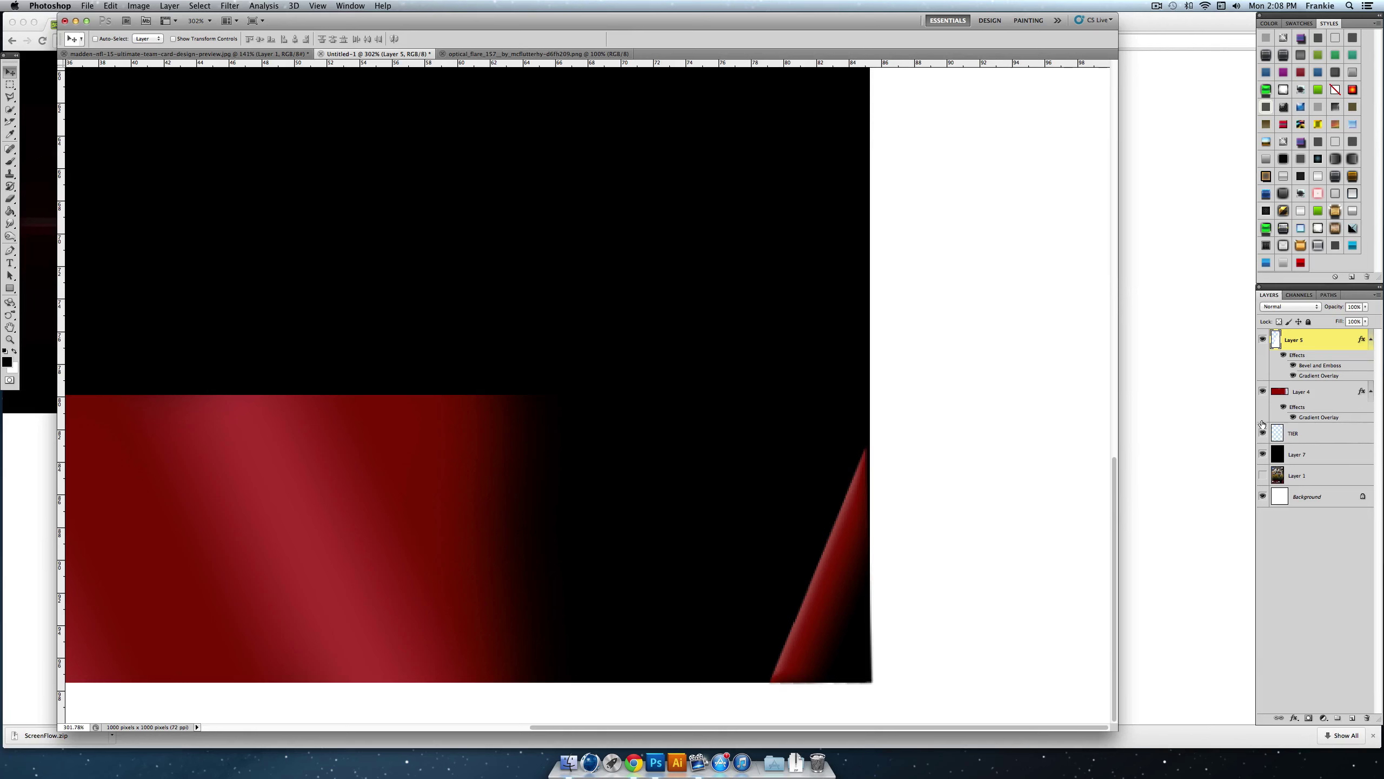
Step: Show the Layer 1 reference image and move the black Layer 7 beneath it
{"action": "left_click", "coordinate": [1263, 474]}
{"action": "left_click", "coordinate": [1263, 475]}
{"action": "left_click", "coordinate": [1263, 475]}
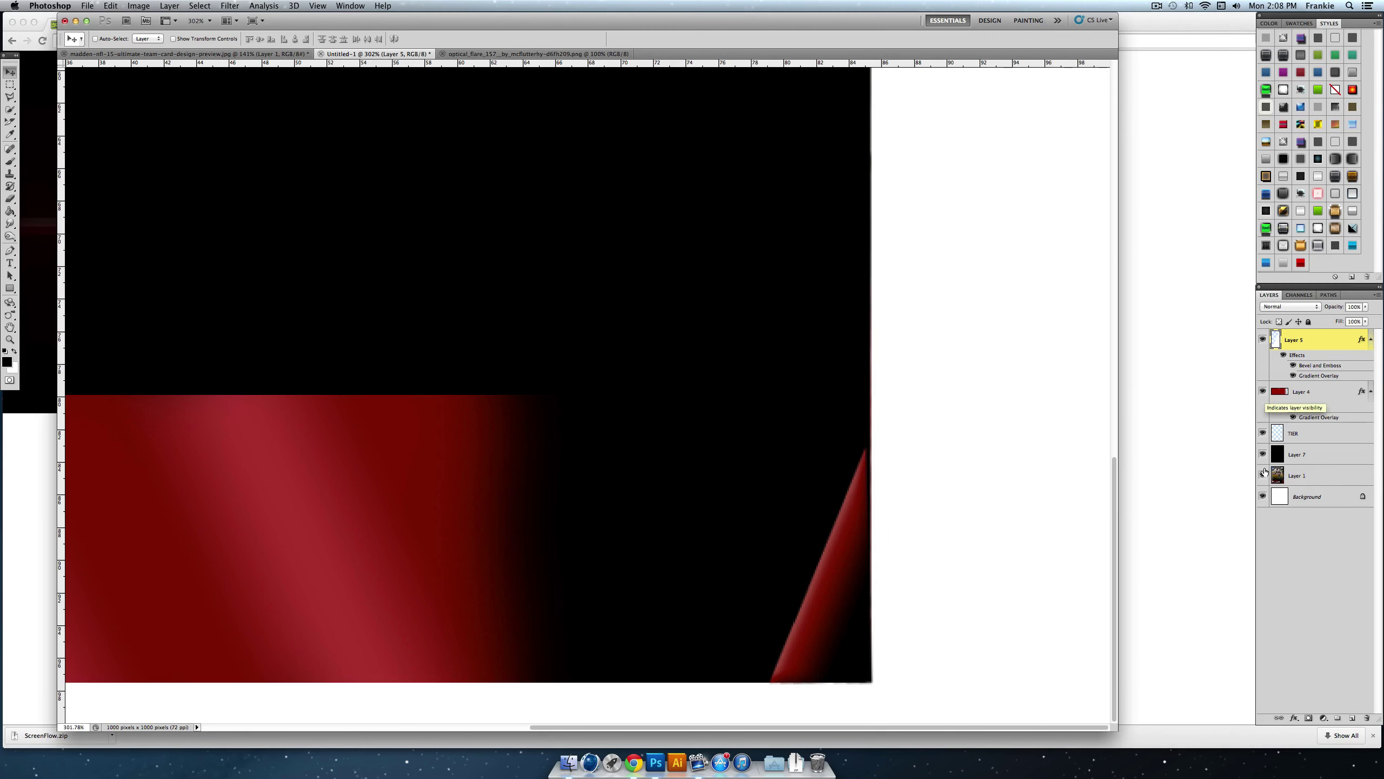
{"action": "left_click_drag", "start_coordinate": [1298, 454], "coordinate": [1299, 485]}
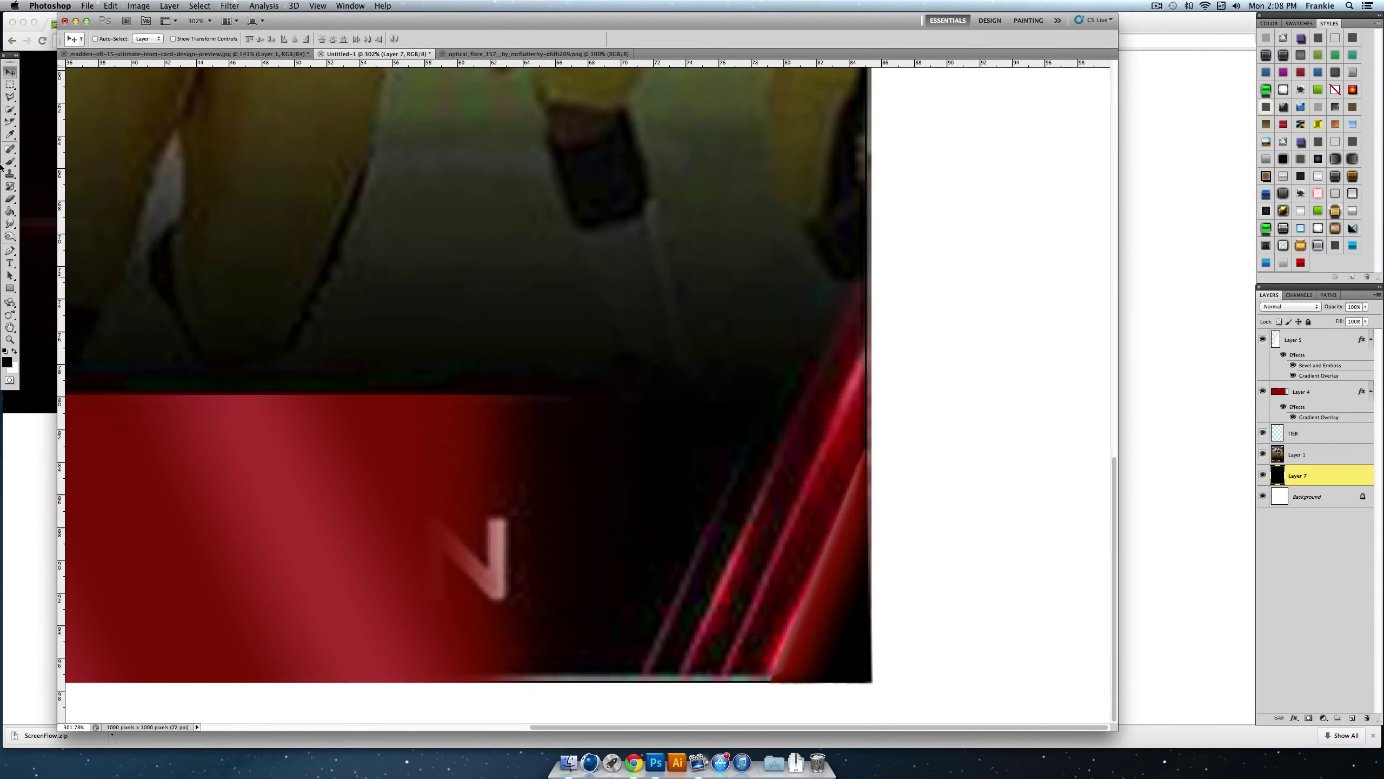
Step: Trace the reference's diagonal stripe beside the corner triangle with the Pen tool, convert the path to a selection, and add a layer beneath Layer 5
{"action": "left_click", "coordinate": [11, 252]}
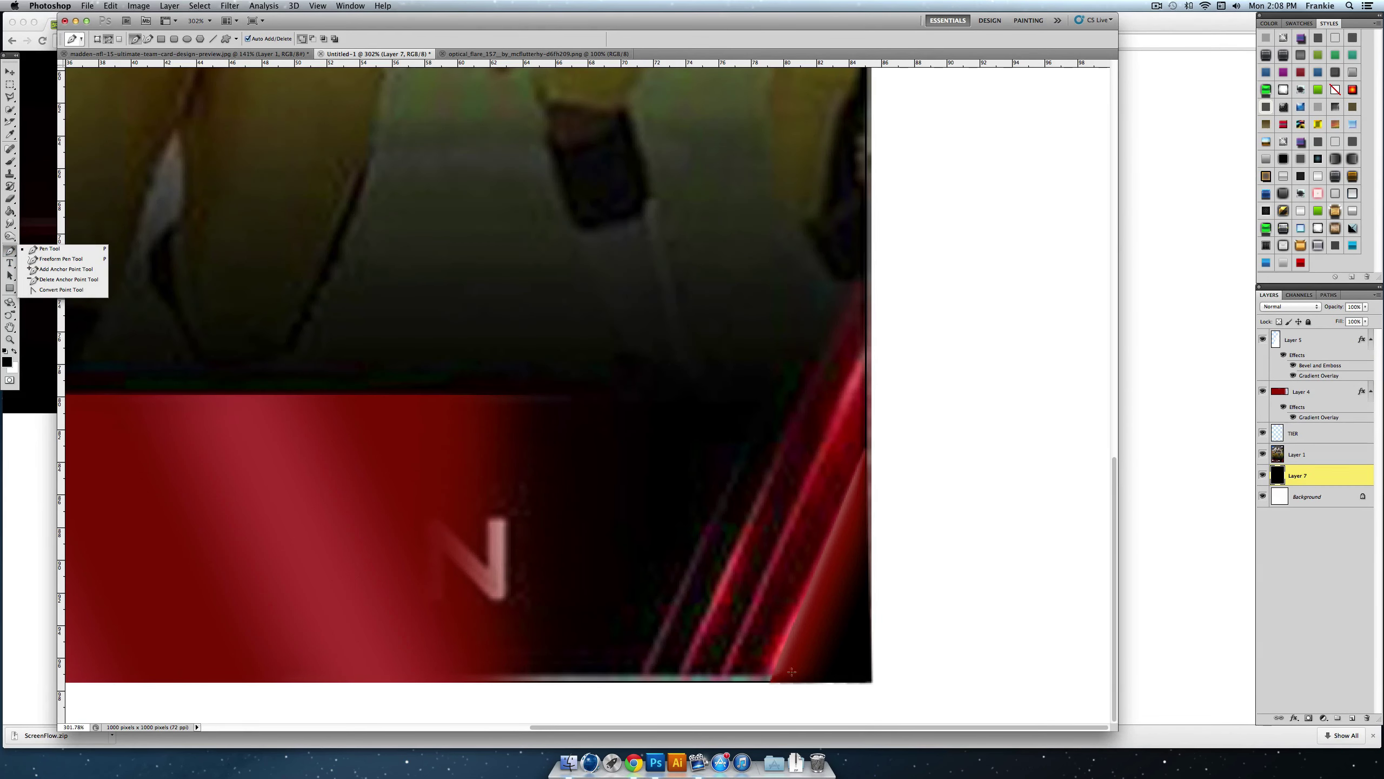
{"action": "left_click", "coordinate": [737, 680]}
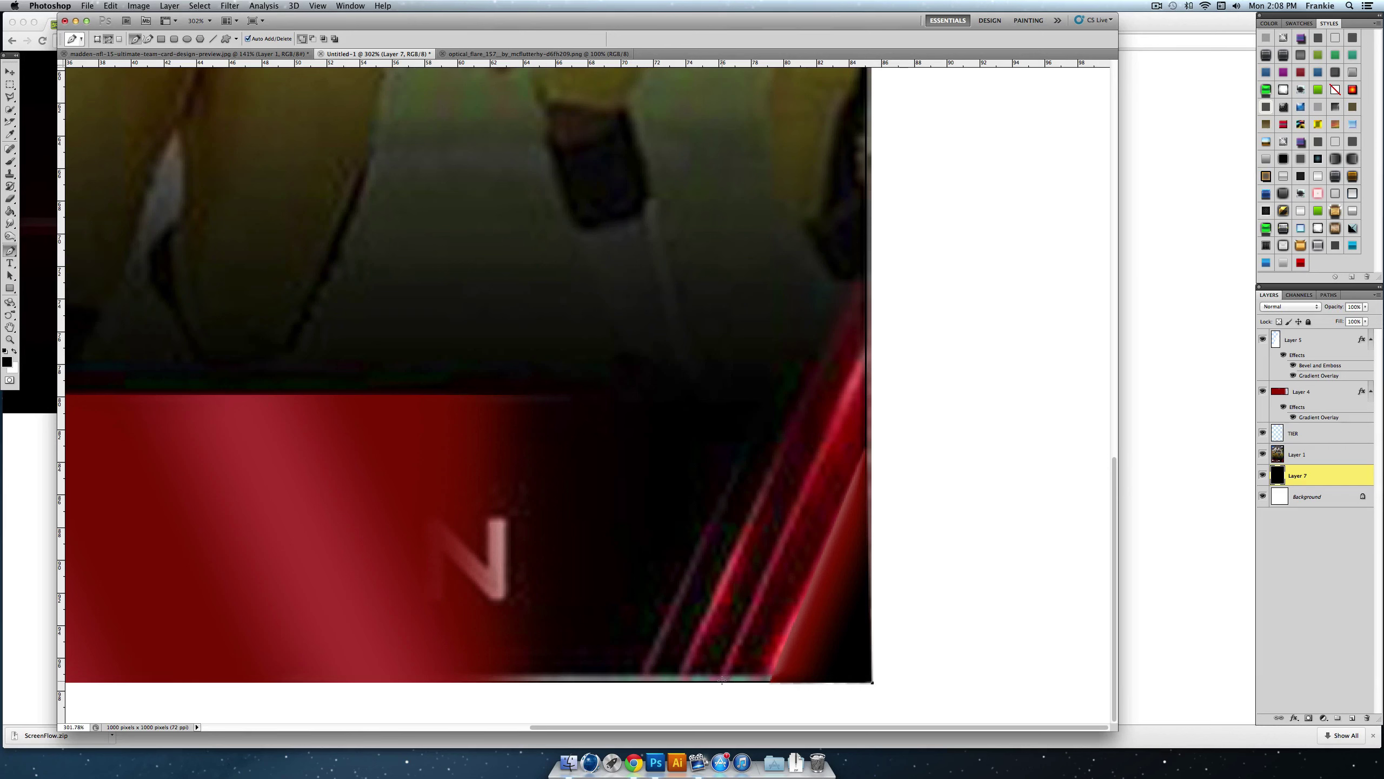
{"action": "left_click", "coordinate": [719, 681]}
{"action": "right_click", "coordinate": [841, 634]}
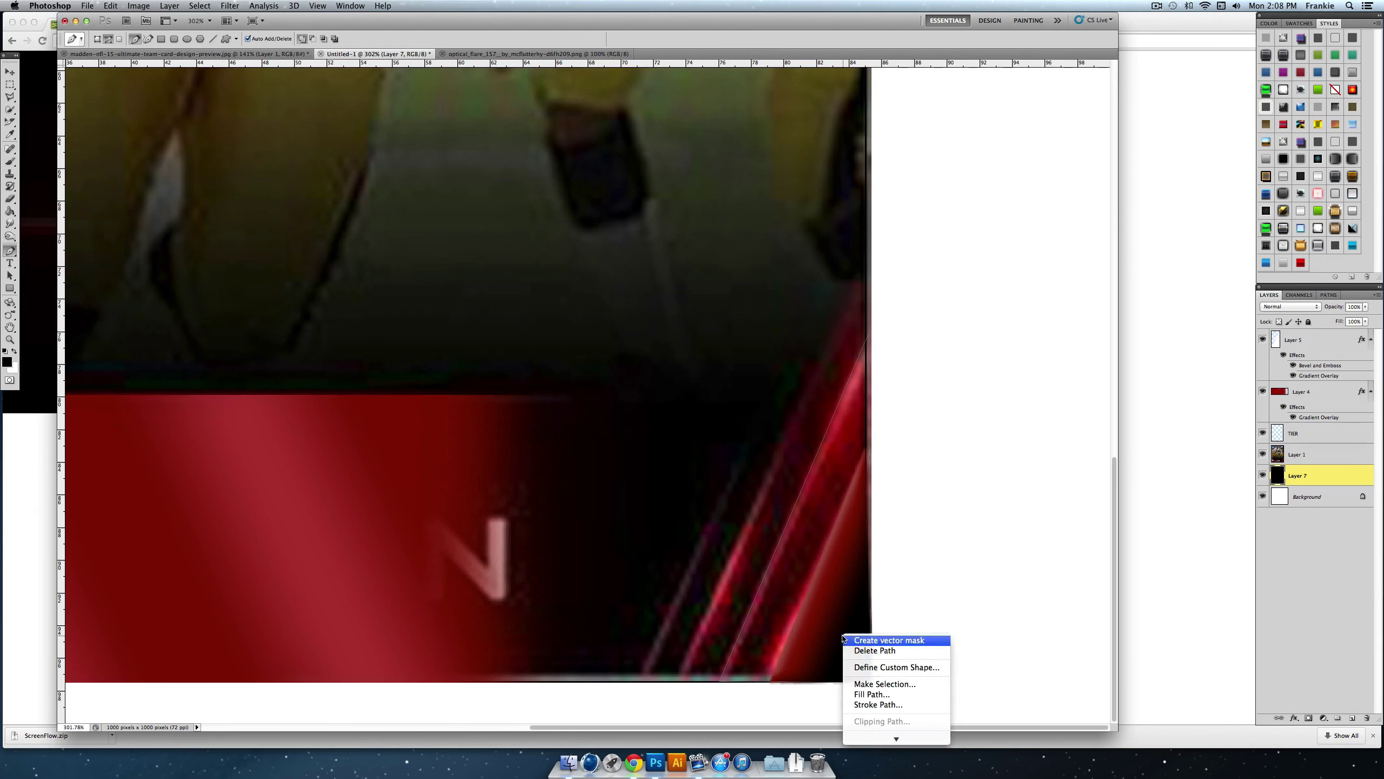
{"action": "left_click", "coordinate": [915, 685]}
{"action": "left_click", "coordinate": [755, 329]}
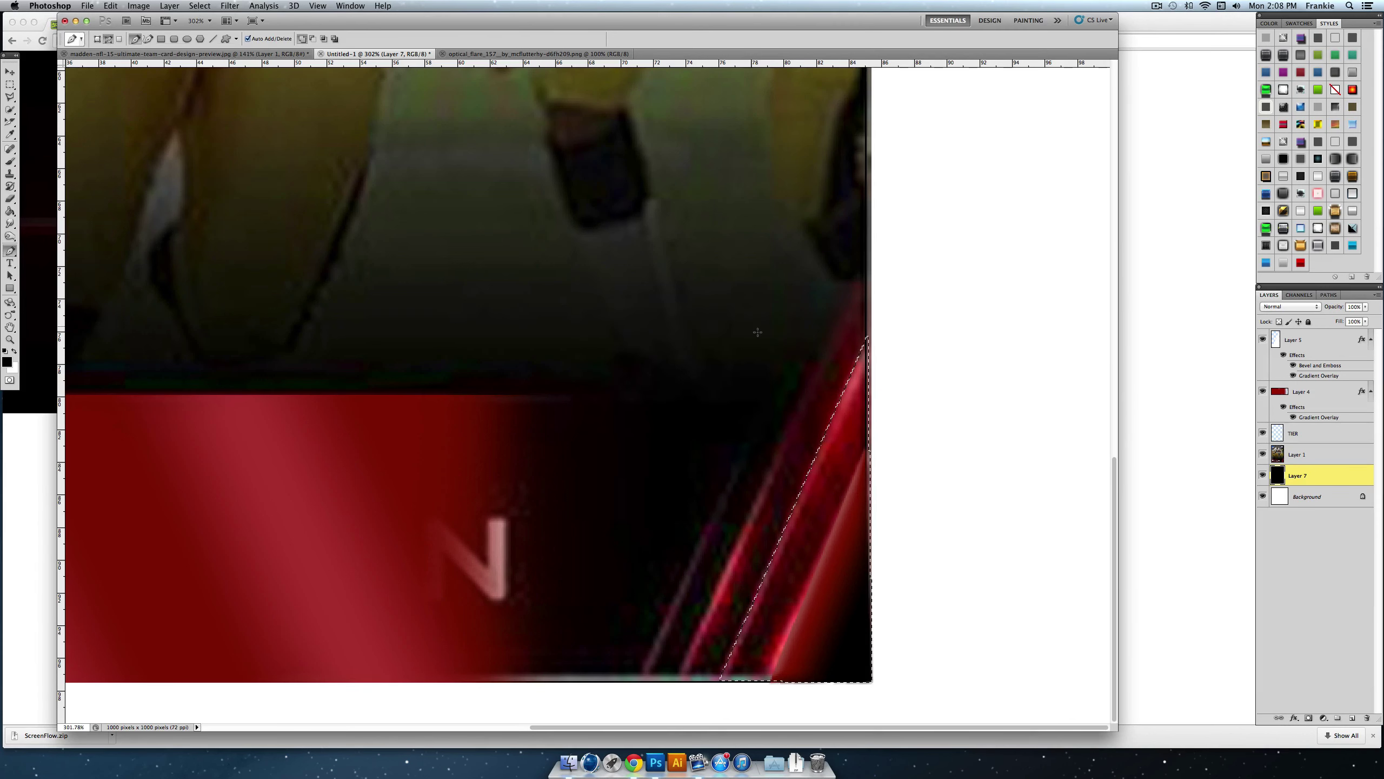
{"action": "left_click", "coordinate": [1313, 354]}
{"action": "left_click", "coordinate": [1353, 717]}
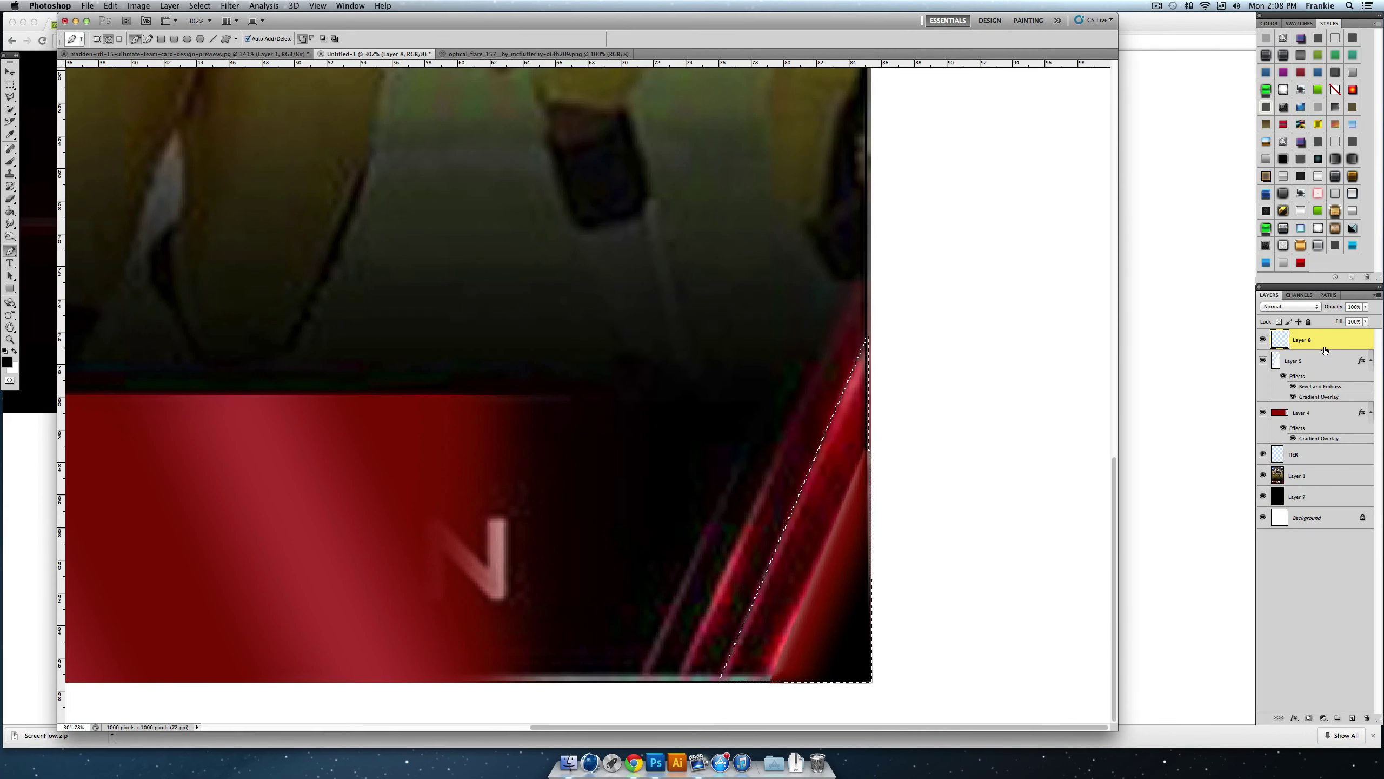
{"action": "double_click", "coordinate": [1323, 388]}
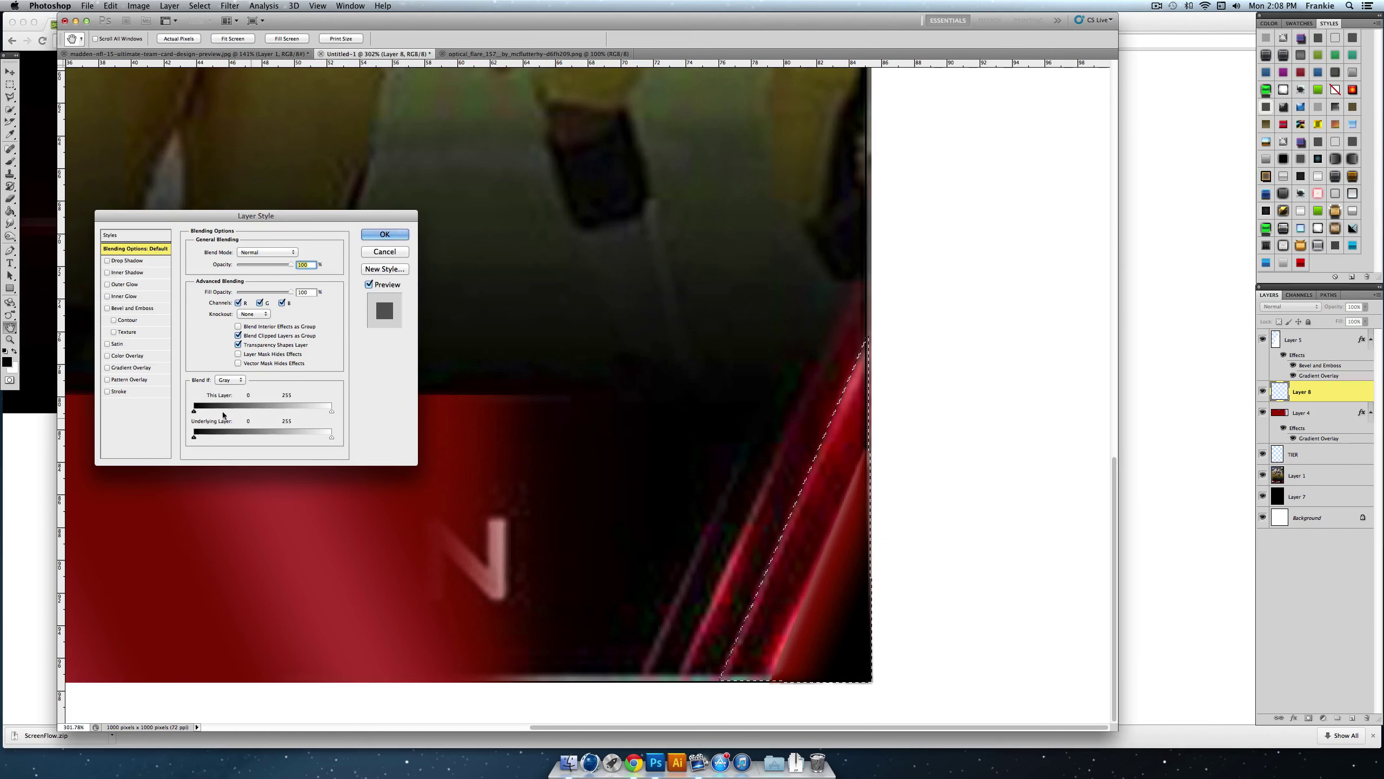
{"action": "left_click", "coordinate": [107, 367]}
{"action": "left_click", "coordinate": [272, 275]}
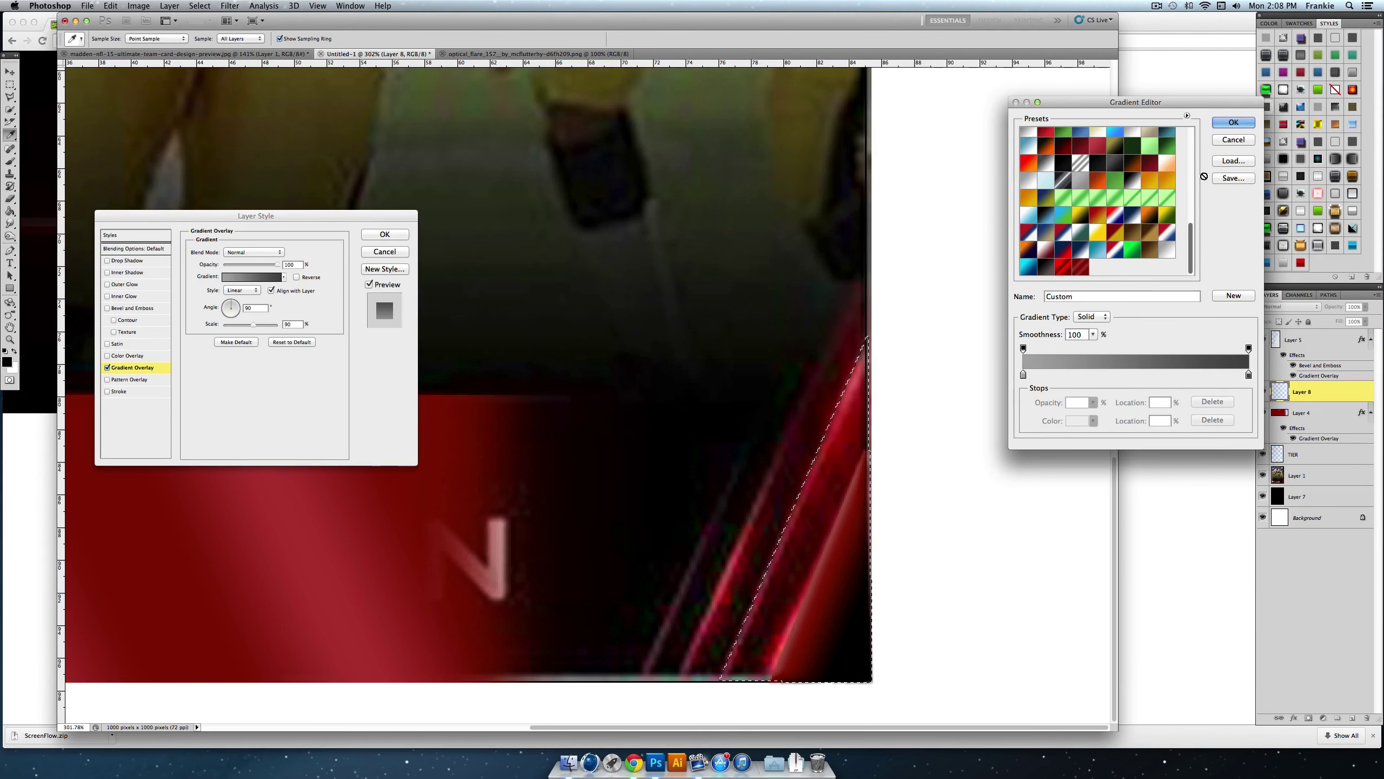
{"action": "left_click", "coordinate": [1233, 123]}
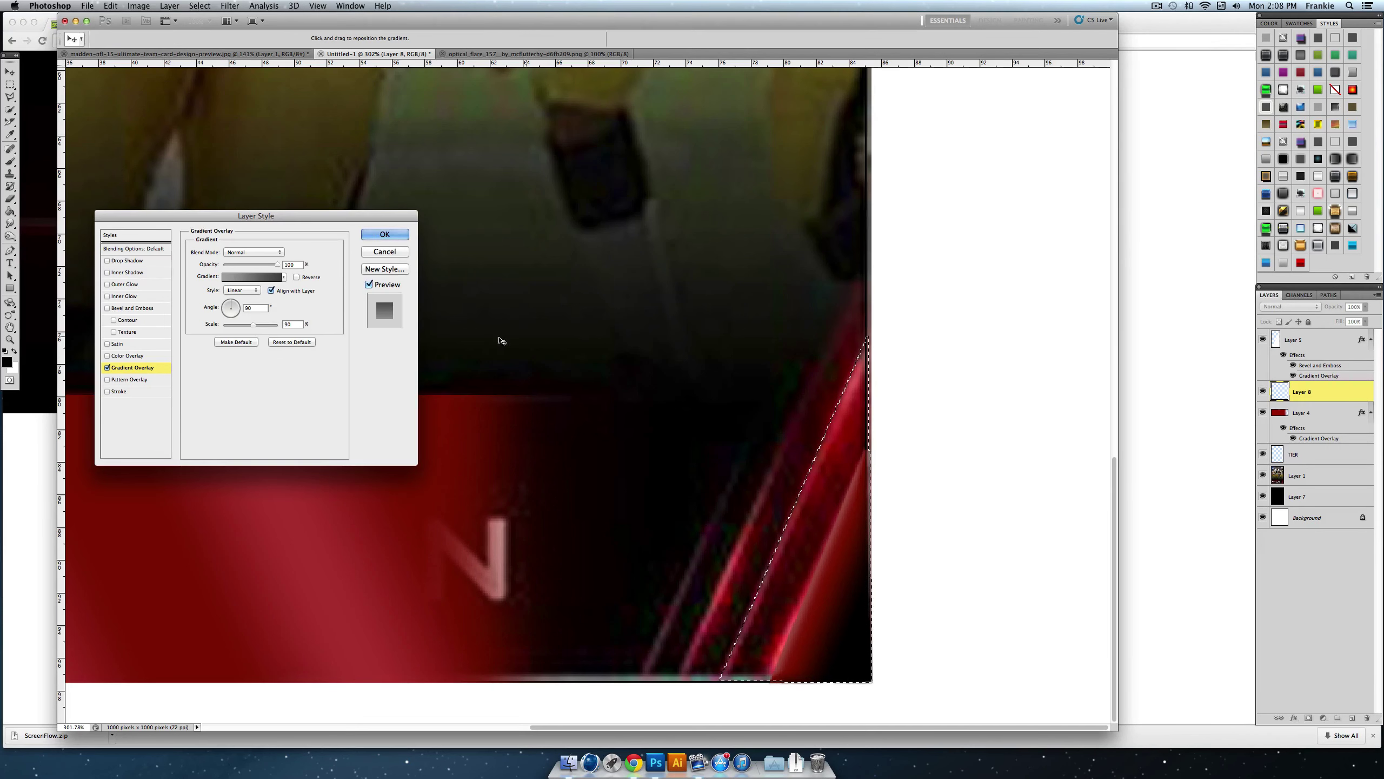
{"action": "left_click", "coordinate": [384, 251]}
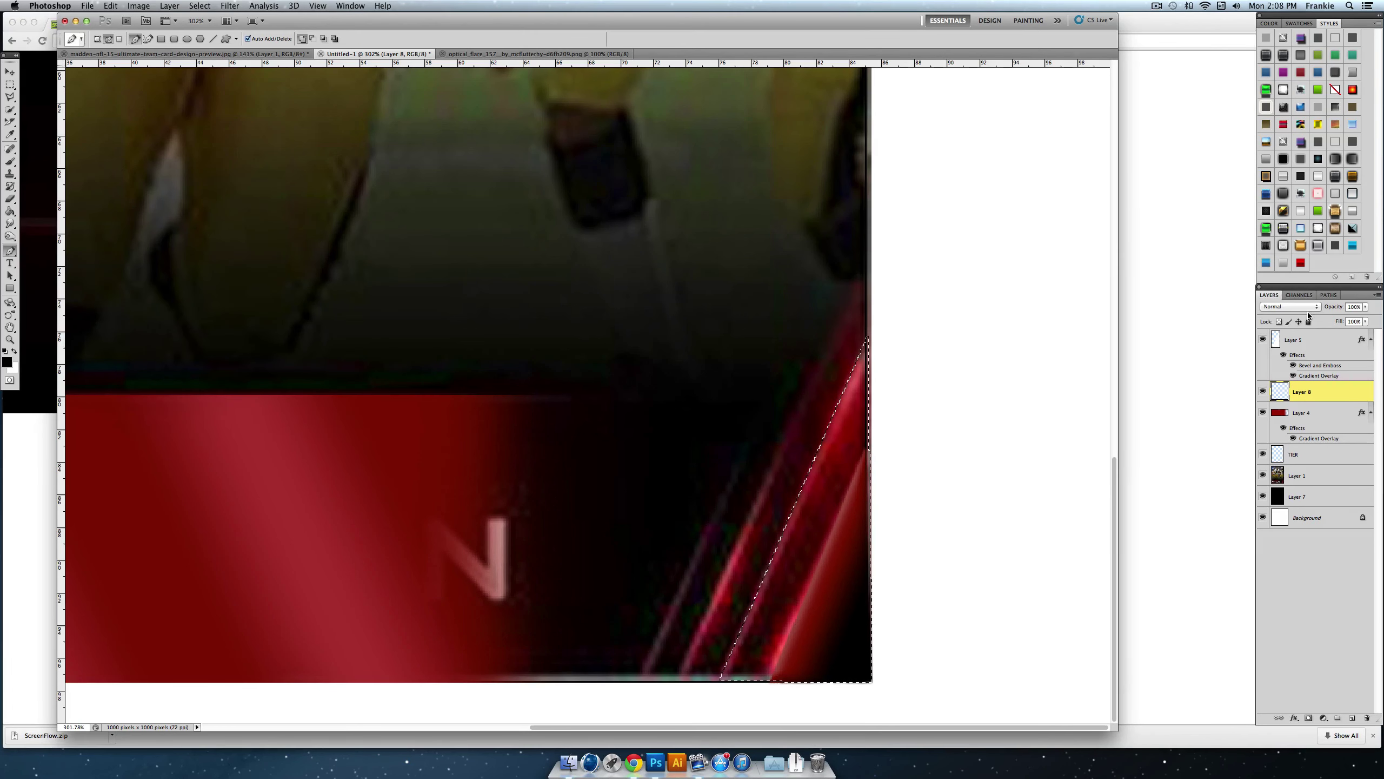
Step: Save the dark red to black gradient of Layer 5's Gradient Overlay as a new gradient preset
{"action": "double_click", "coordinate": [1327, 336]}
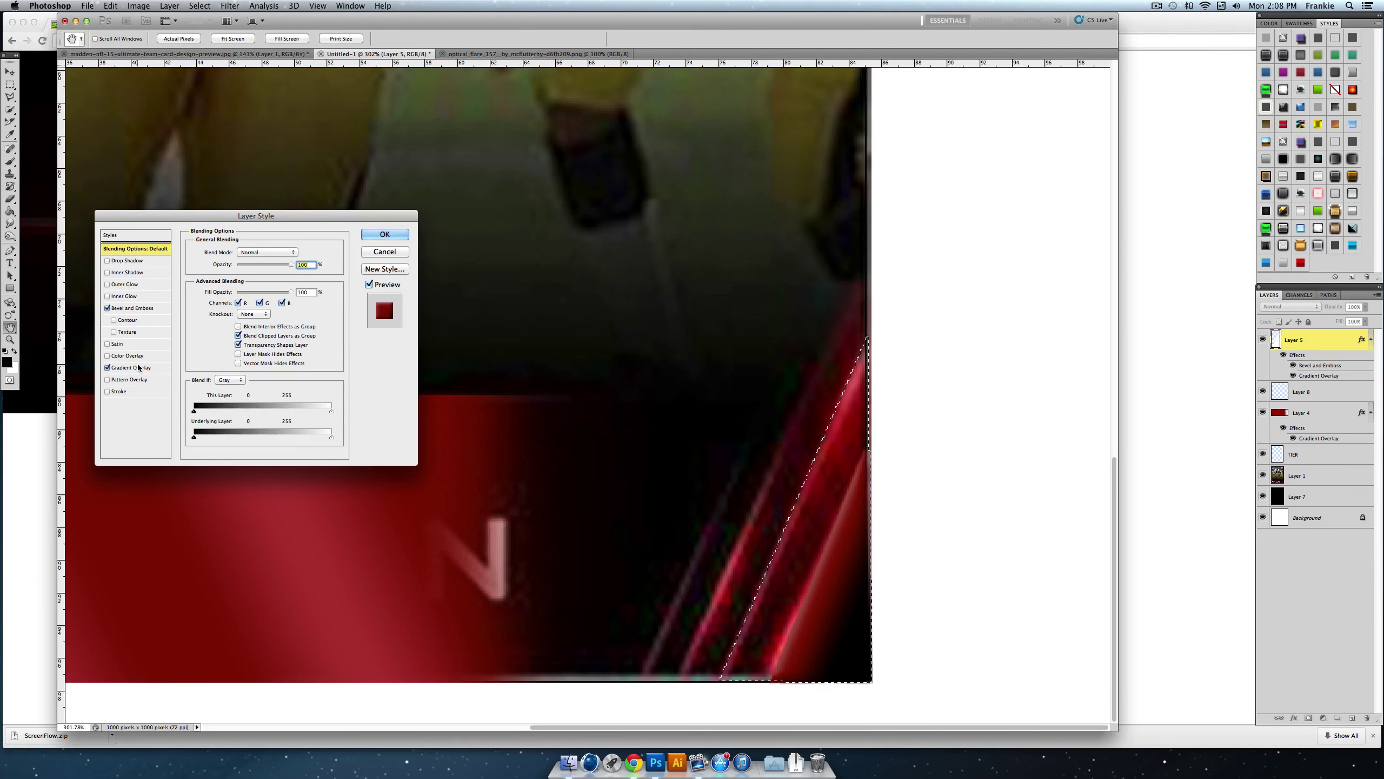
{"action": "left_click", "coordinate": [137, 367]}
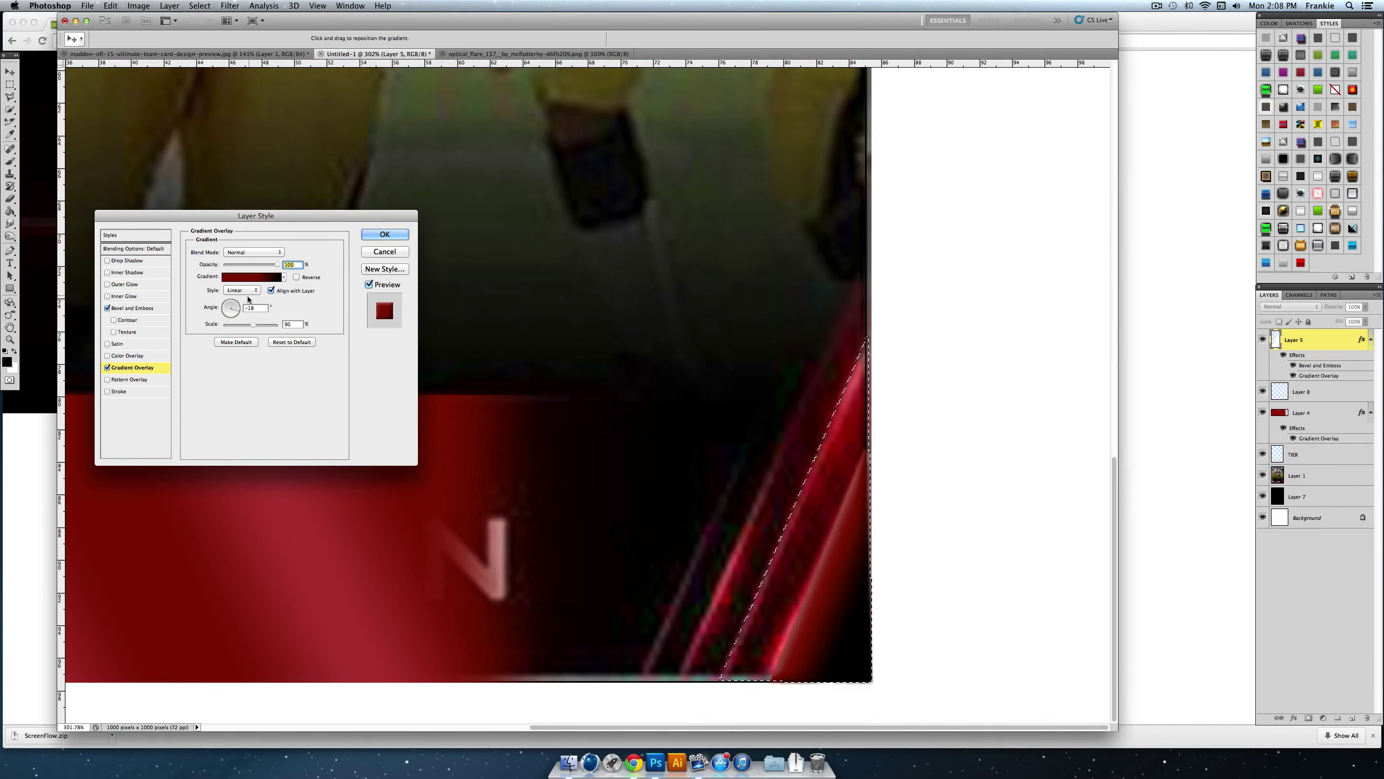
{"action": "left_click", "coordinate": [269, 277]}
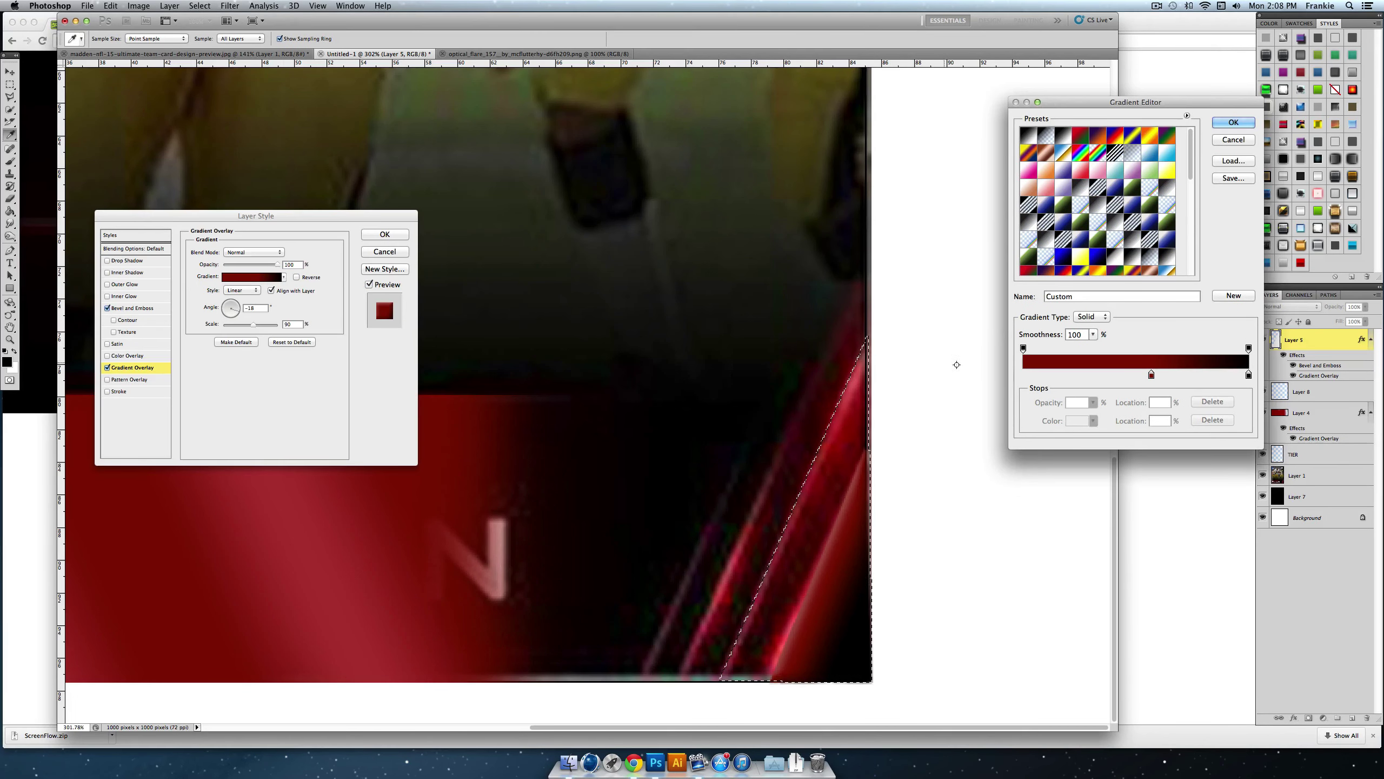
{"action": "scroll", "coordinate": [1099, 202], "scroll_direction": "down", "scroll_amount": 3}
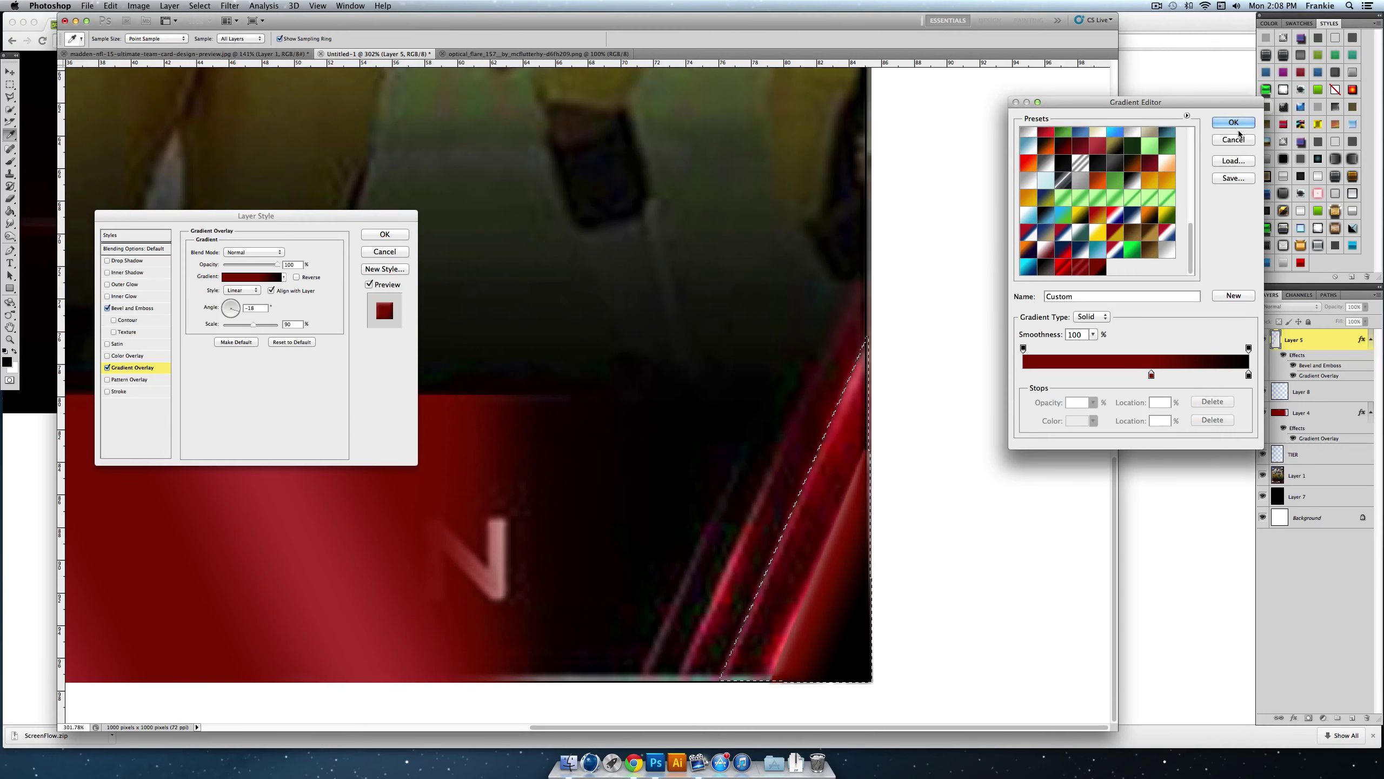
{"action": "left_click", "coordinate": [1234, 122]}
{"action": "key", "text": "Return"}
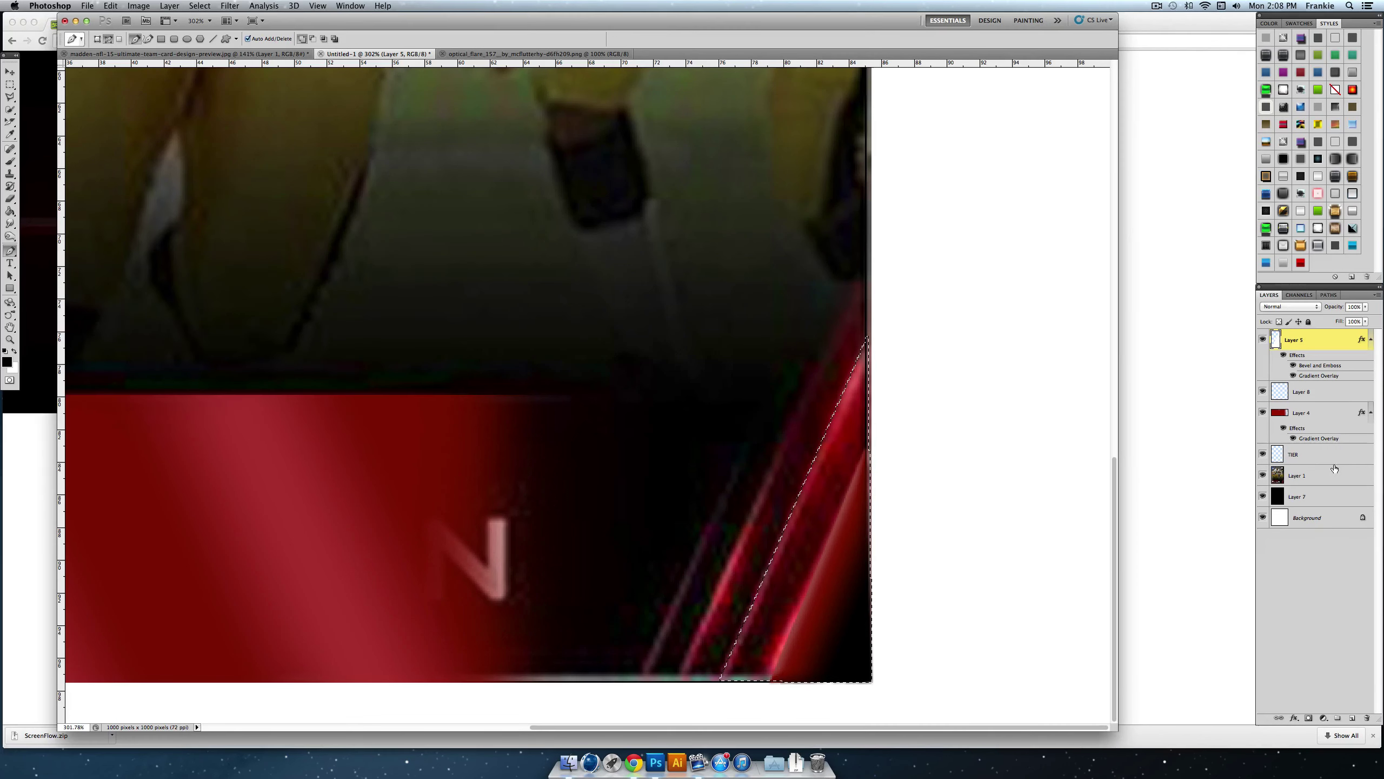
Step: Give Layer 8 a Gradient Overlay using the saved dark red to black preset at Layer 5's angle of -18°
{"action": "double_click", "coordinate": [1325, 381]}
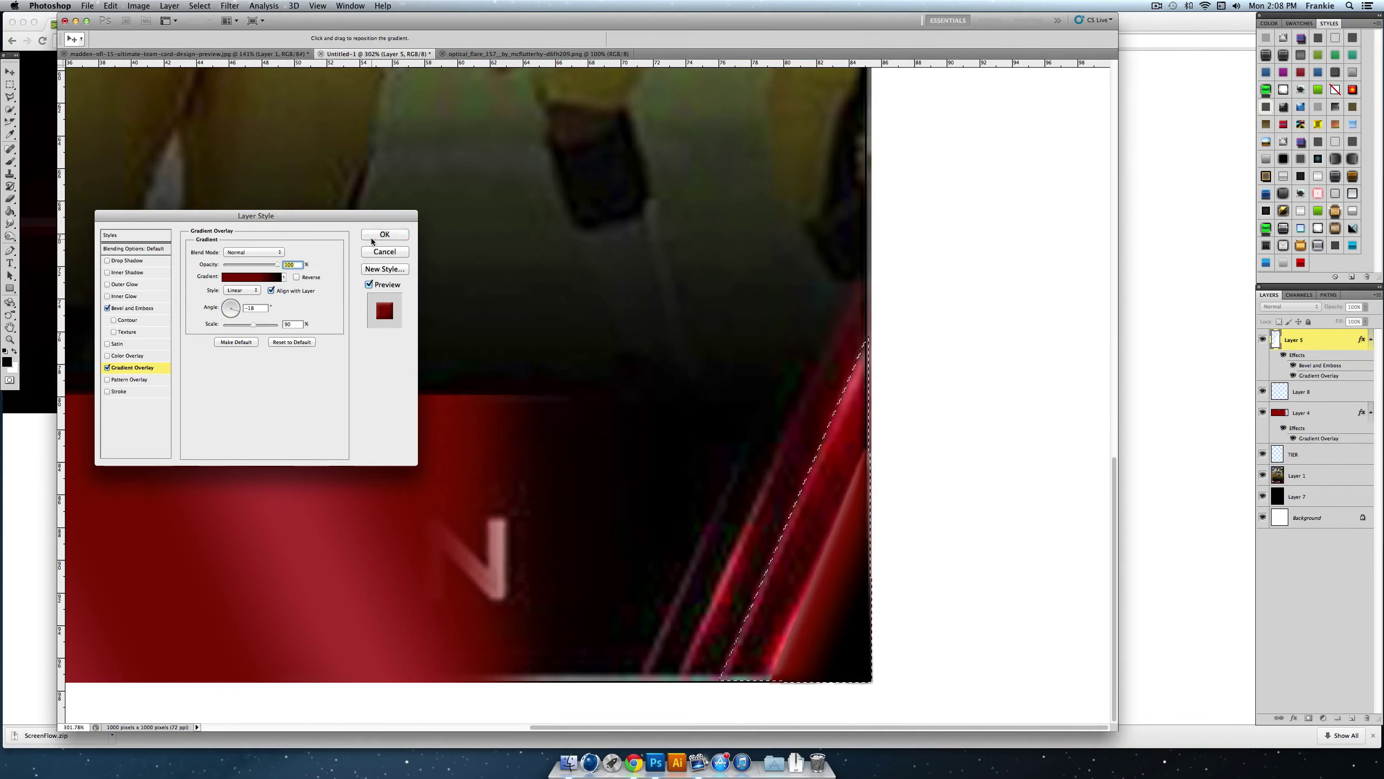
{"action": "key", "text": "Return"}
{"action": "double_click", "coordinate": [1308, 391]}
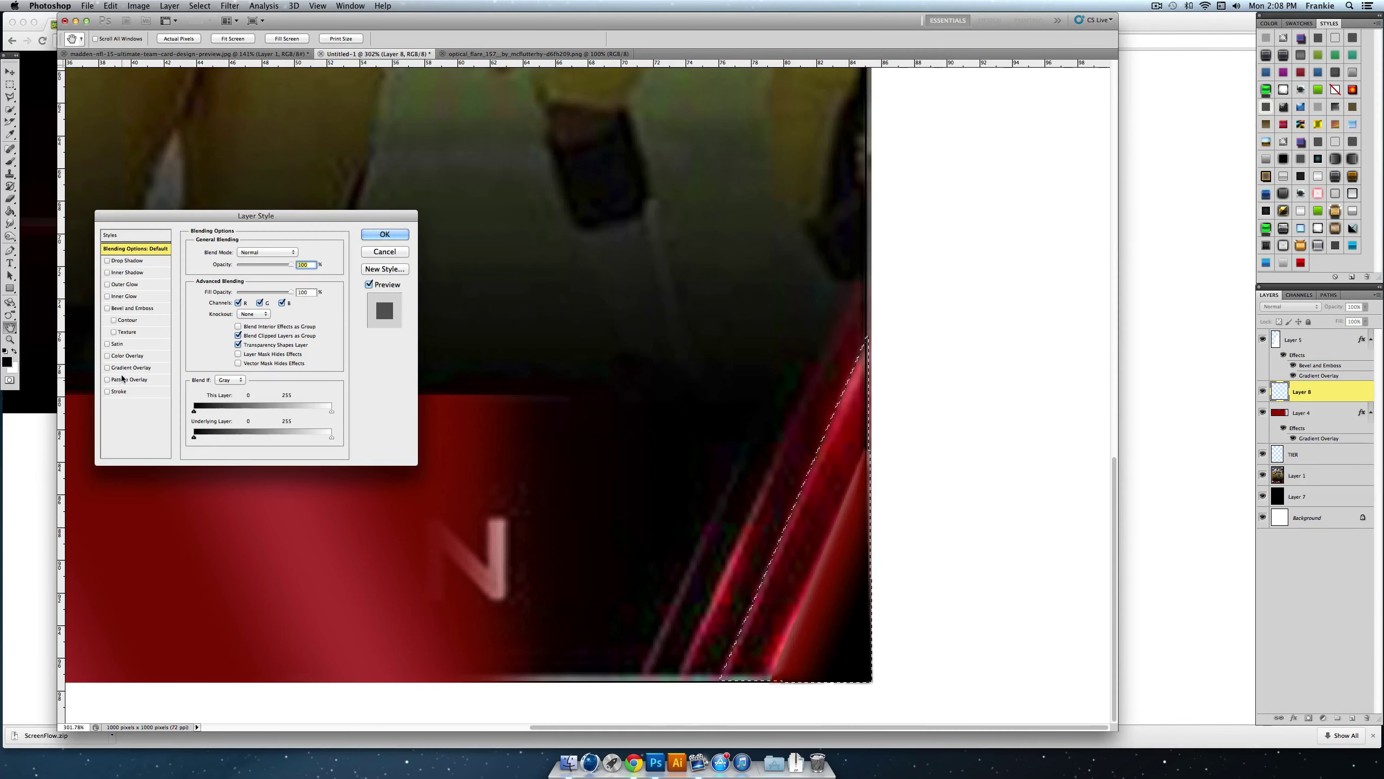
{"action": "key", "text": "Tab"}
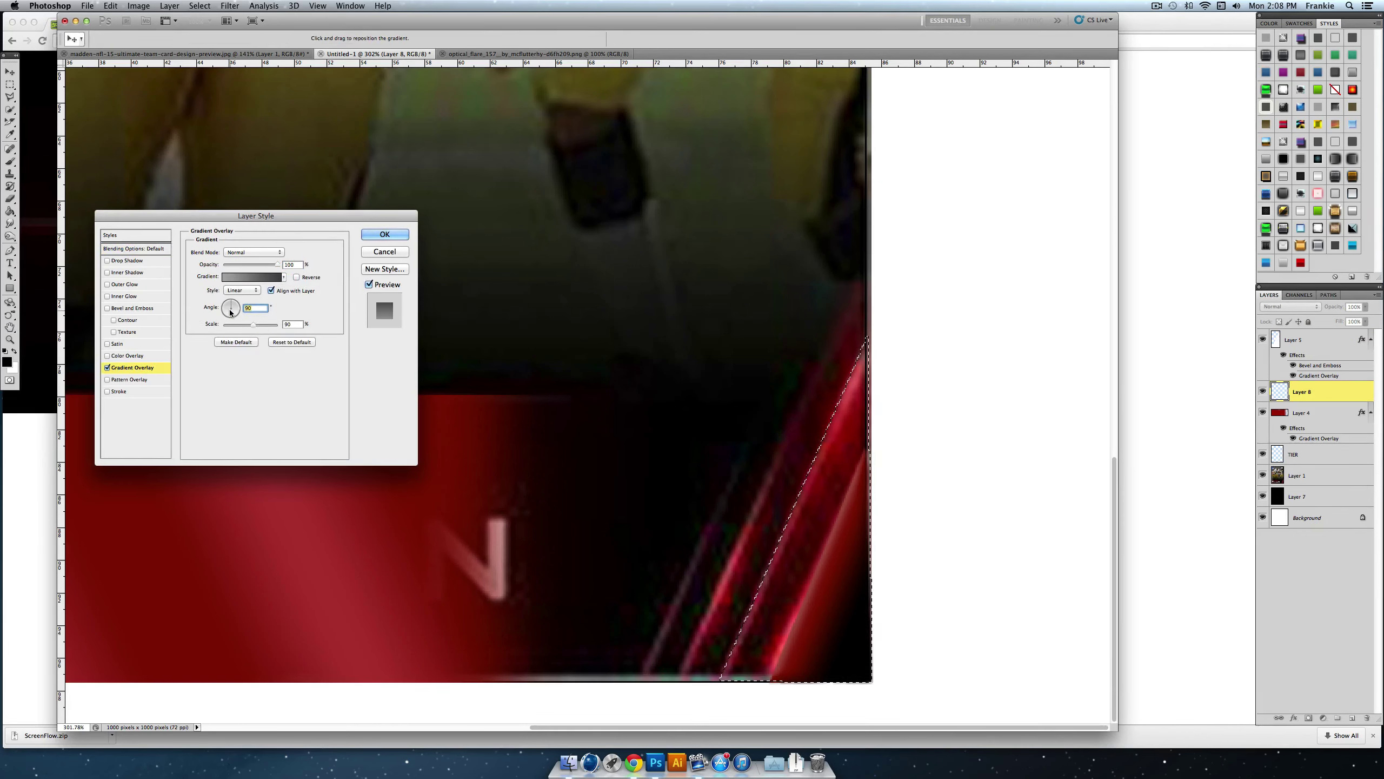
{"action": "type", "text": "-18"}
{"action": "left_click", "coordinate": [262, 275]}
{"action": "left_click_drag", "start_coordinate": [1191, 155], "coordinate": [1191, 248]}
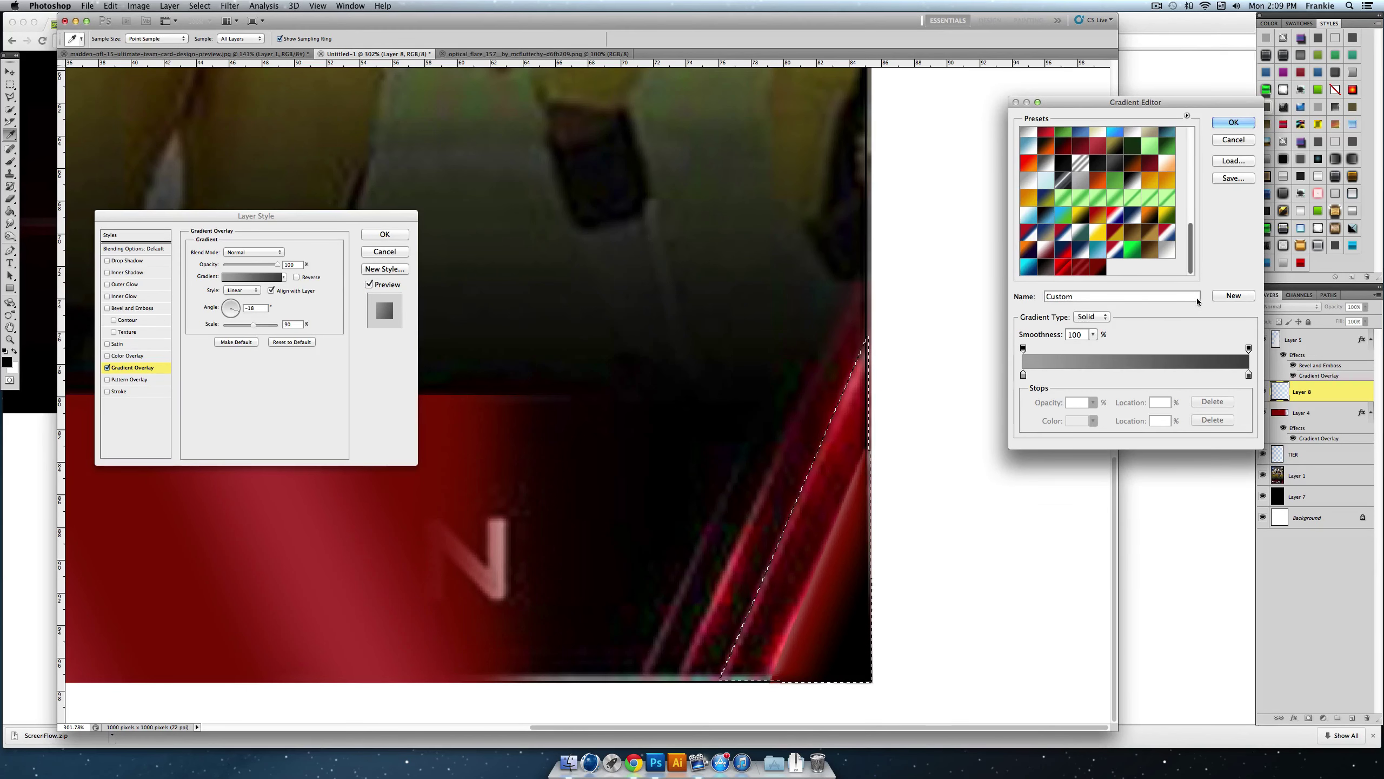
{"action": "left_click", "coordinate": [1099, 268]}
{"action": "left_click", "coordinate": [1233, 123]}
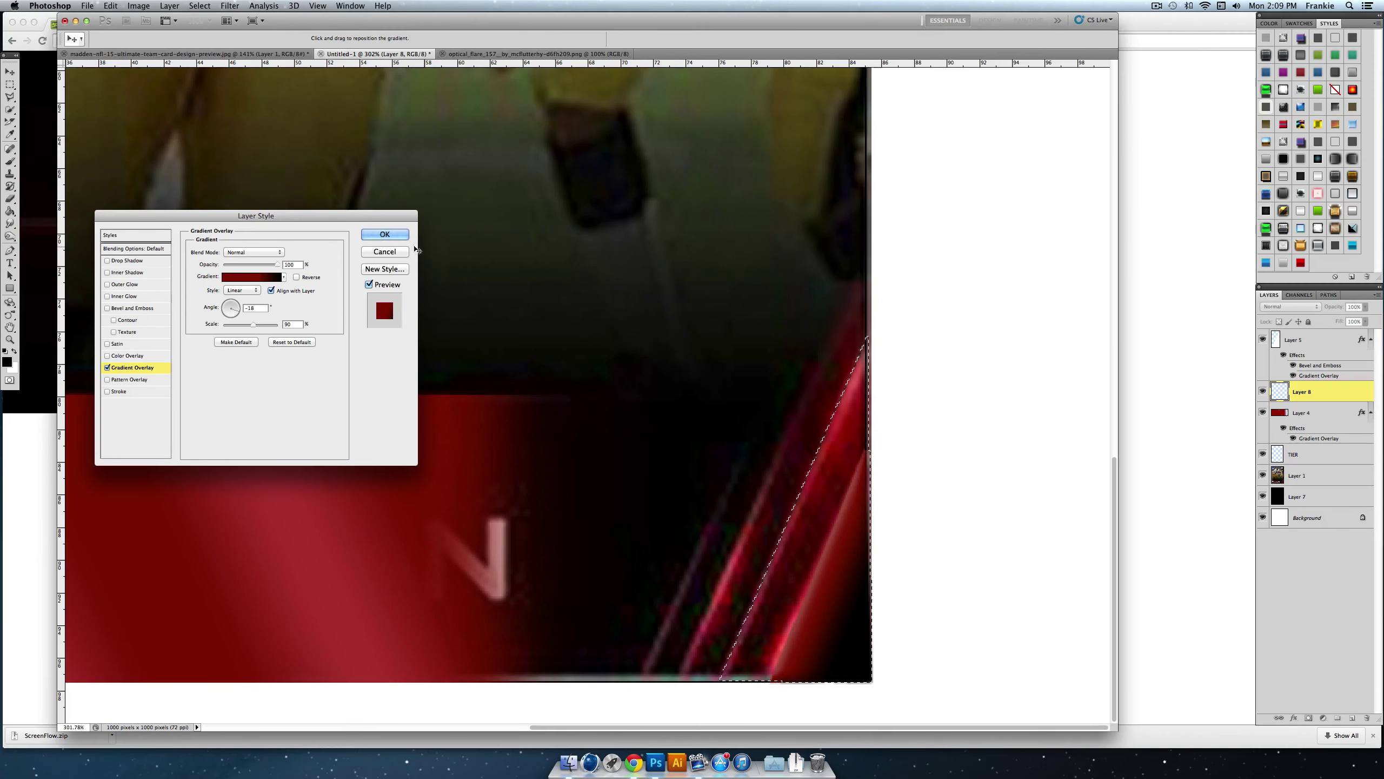
{"action": "left_click", "coordinate": [385, 234]}
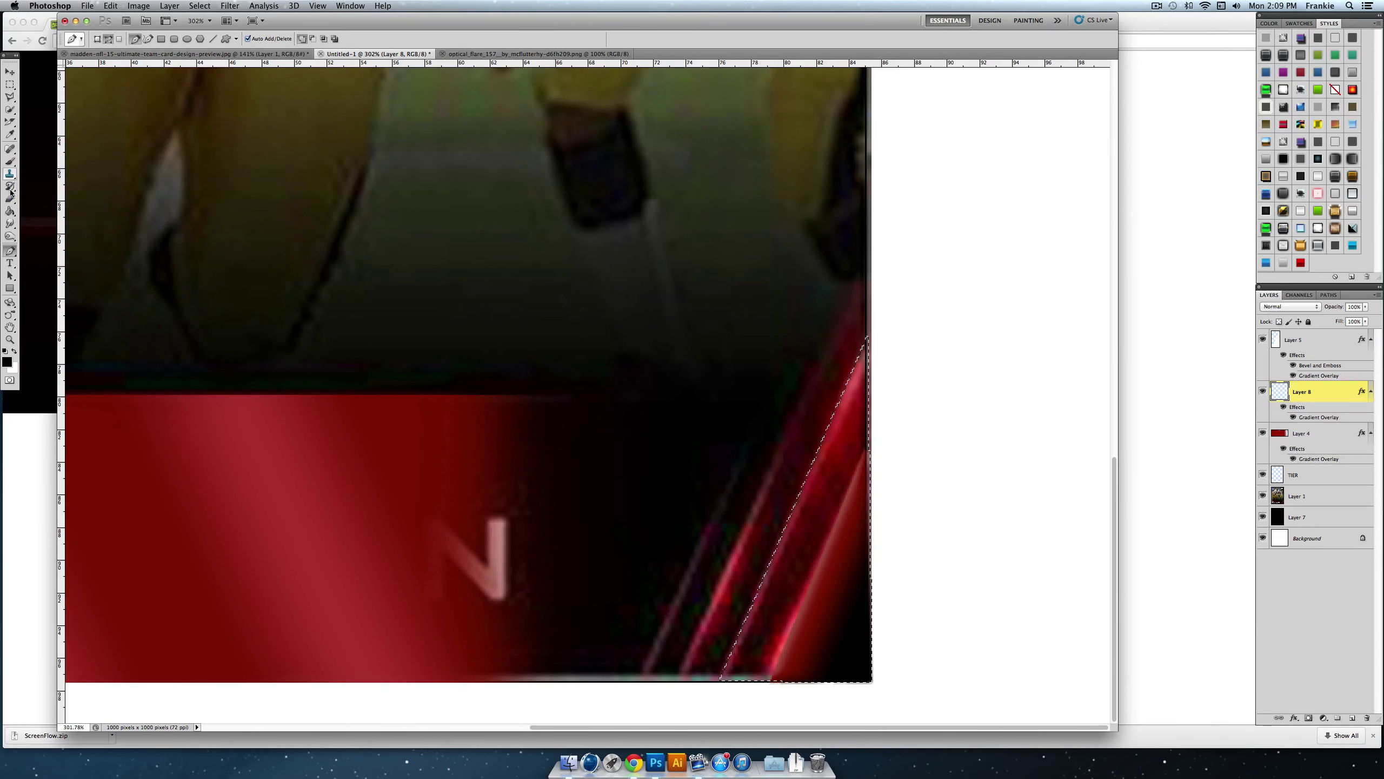
Step: Fill the traced stripe selection on Layer 8 with the black foreground colour using the Paint Bucket, and deselect
{"action": "left_click", "coordinate": [7, 211]}
{"action": "left_click", "coordinate": [784, 479]}
{"action": "left_click", "coordinate": [820, 485]}
{"action": "scroll", "coordinate": [824, 487], "scroll_direction": "left", "scroll_amount": 1}
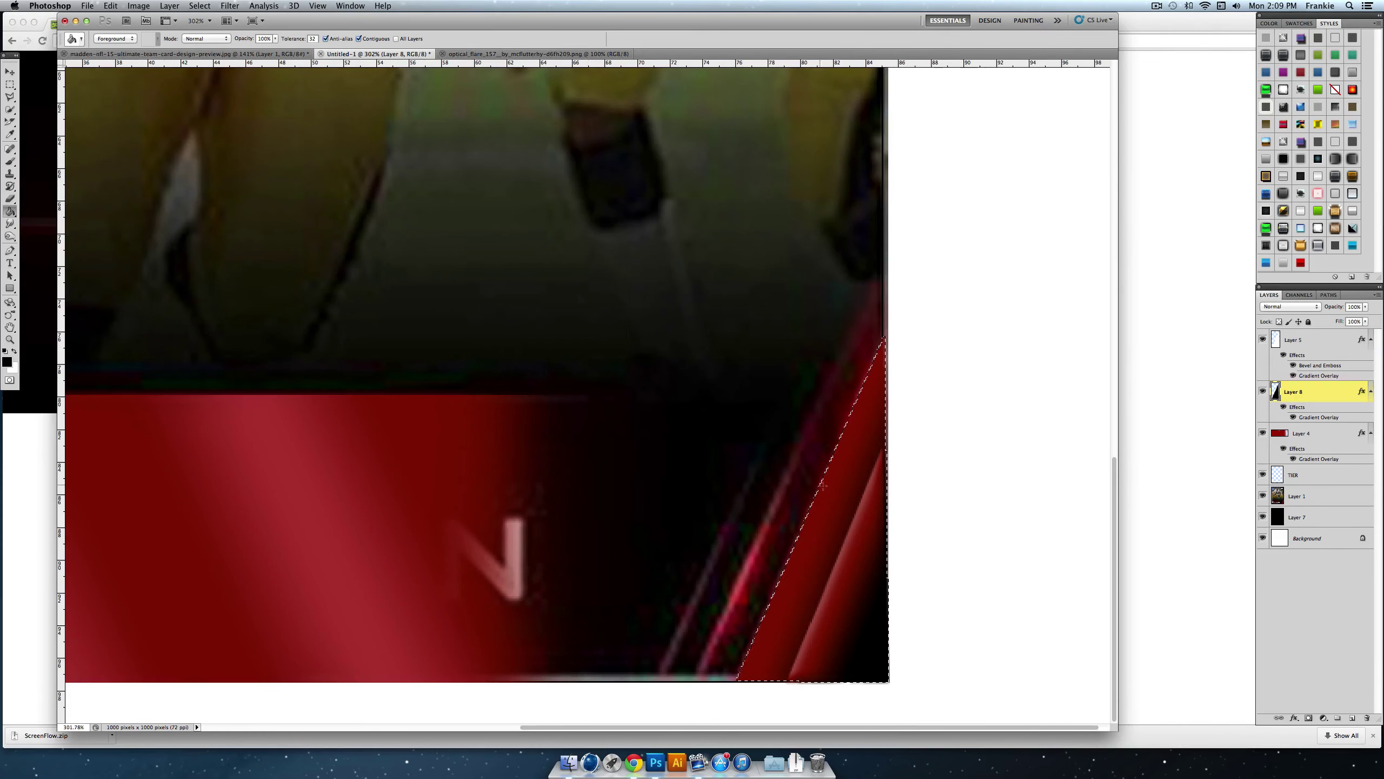
{"action": "left_click", "coordinate": [9, 84]}
{"action": "left_click", "coordinate": [49, 85]}
{"action": "key", "text": "ctrl+d"}
{"action": "scroll", "coordinate": [654, 382], "scroll_direction": "right", "scroll_amount": 1}
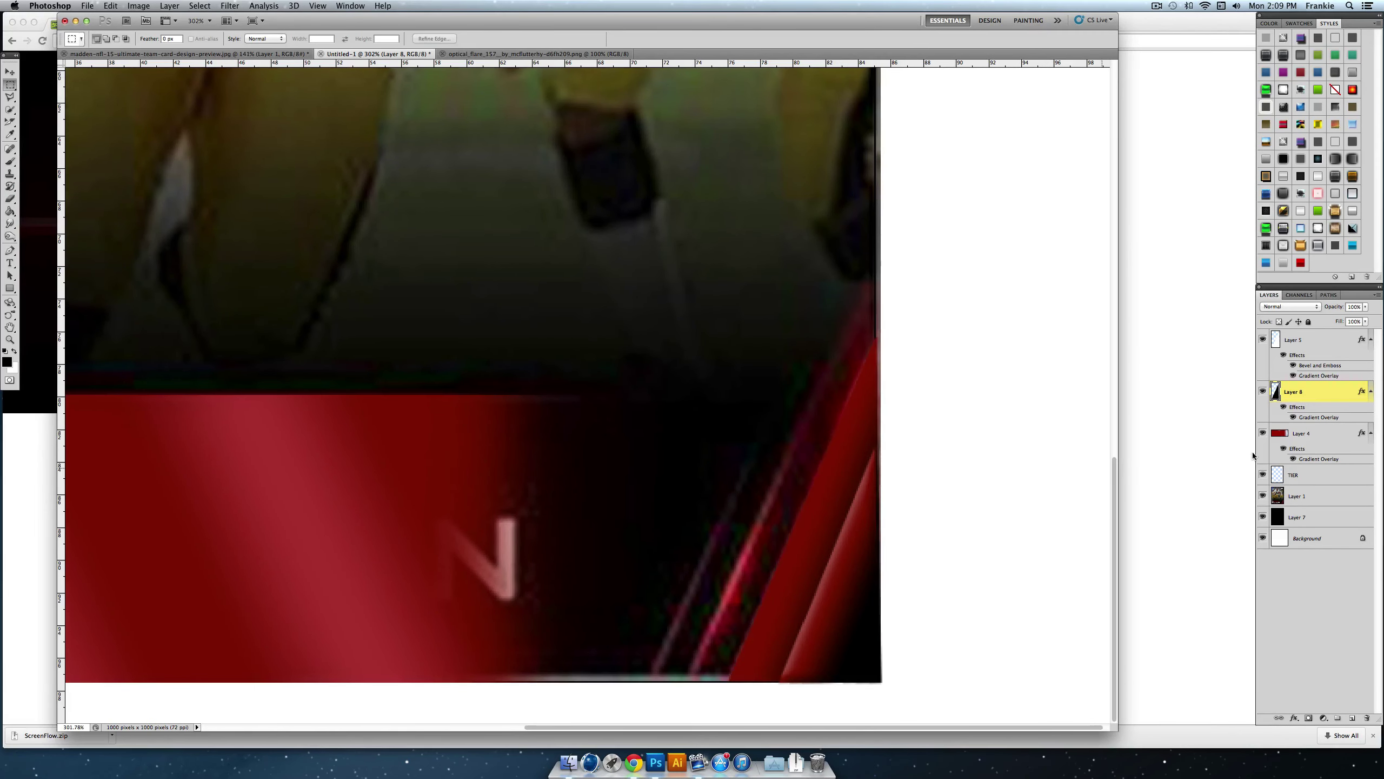
Step: Move the dark red colour stop in Layer 8's Gradient Overlay to a location of 36%
{"action": "double_click", "coordinate": [1322, 393]}
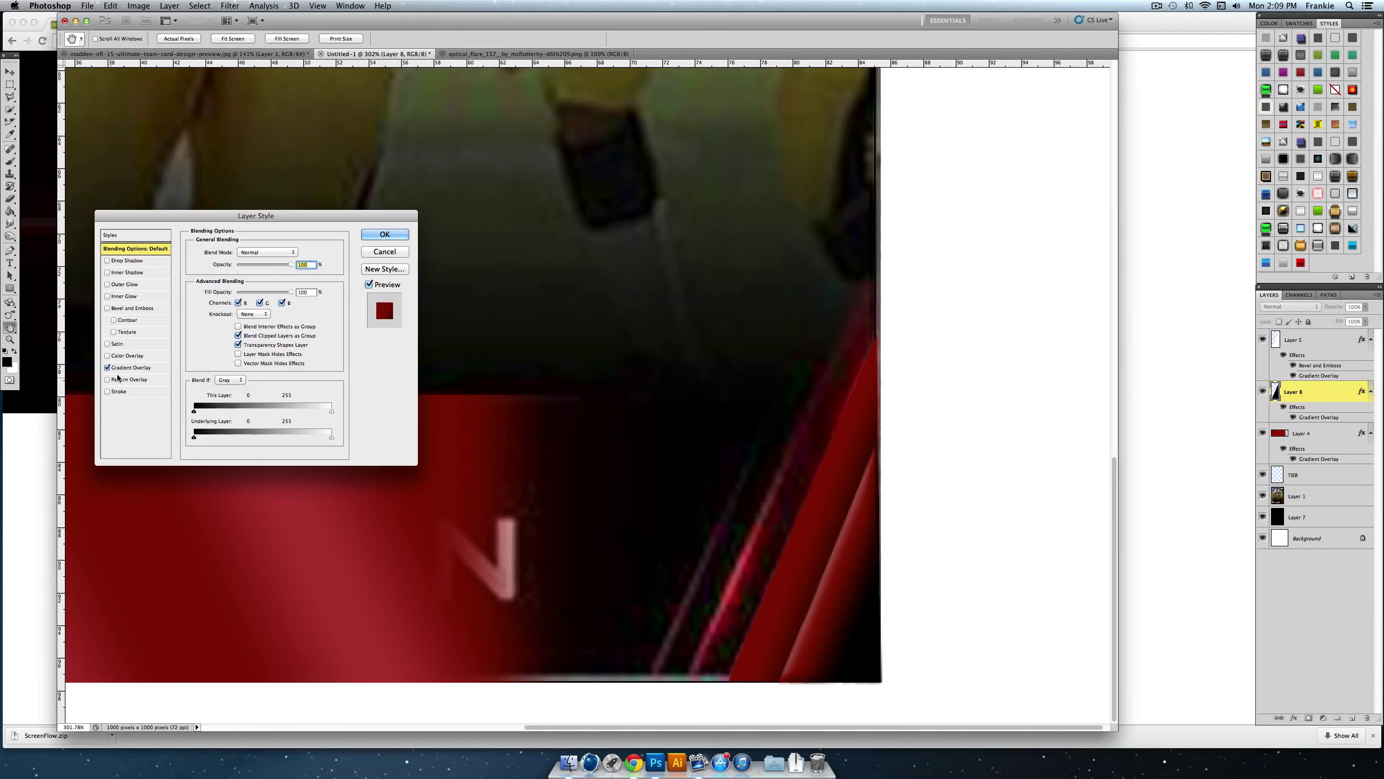
{"action": "left_click", "coordinate": [133, 368]}
{"action": "left_click", "coordinate": [271, 277]}
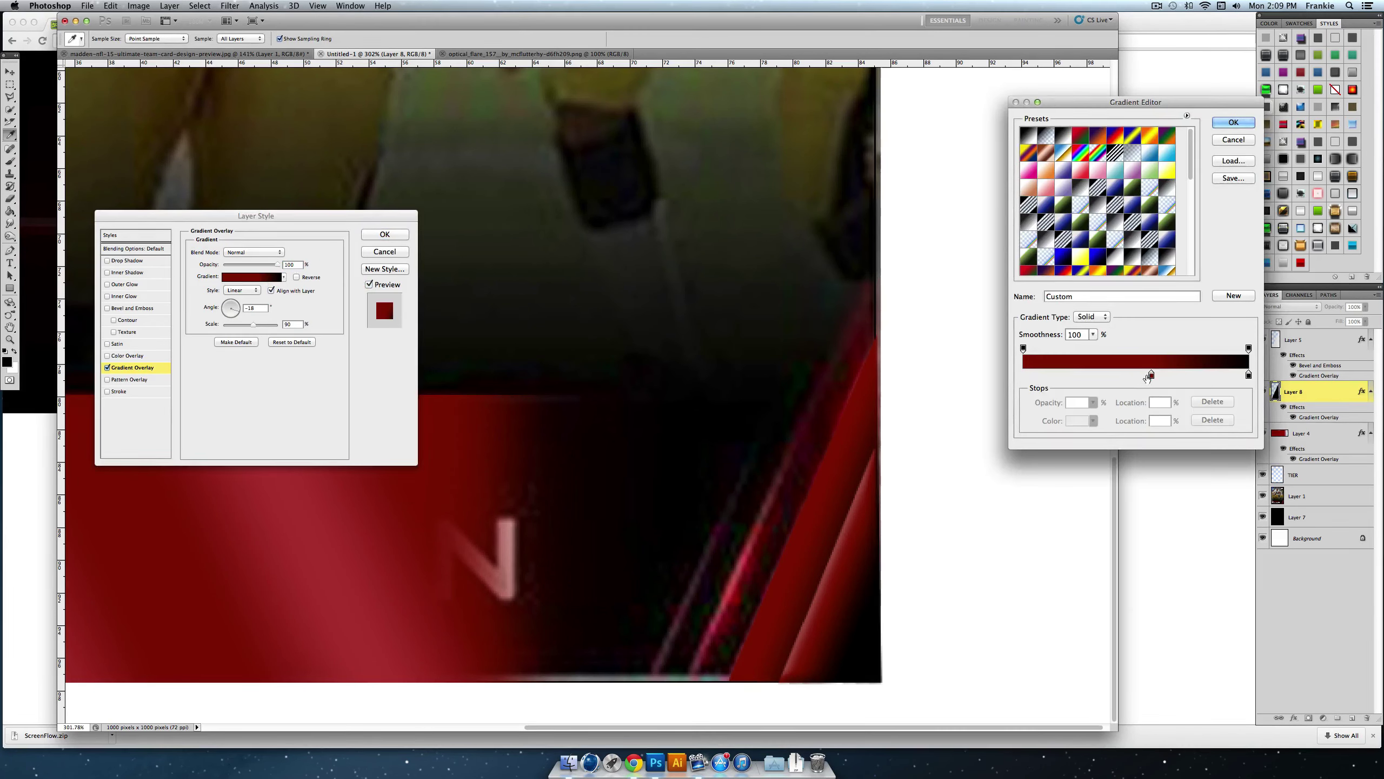
{"action": "left_click_drag", "start_coordinate": [1151, 376], "coordinate": [1102, 379]}
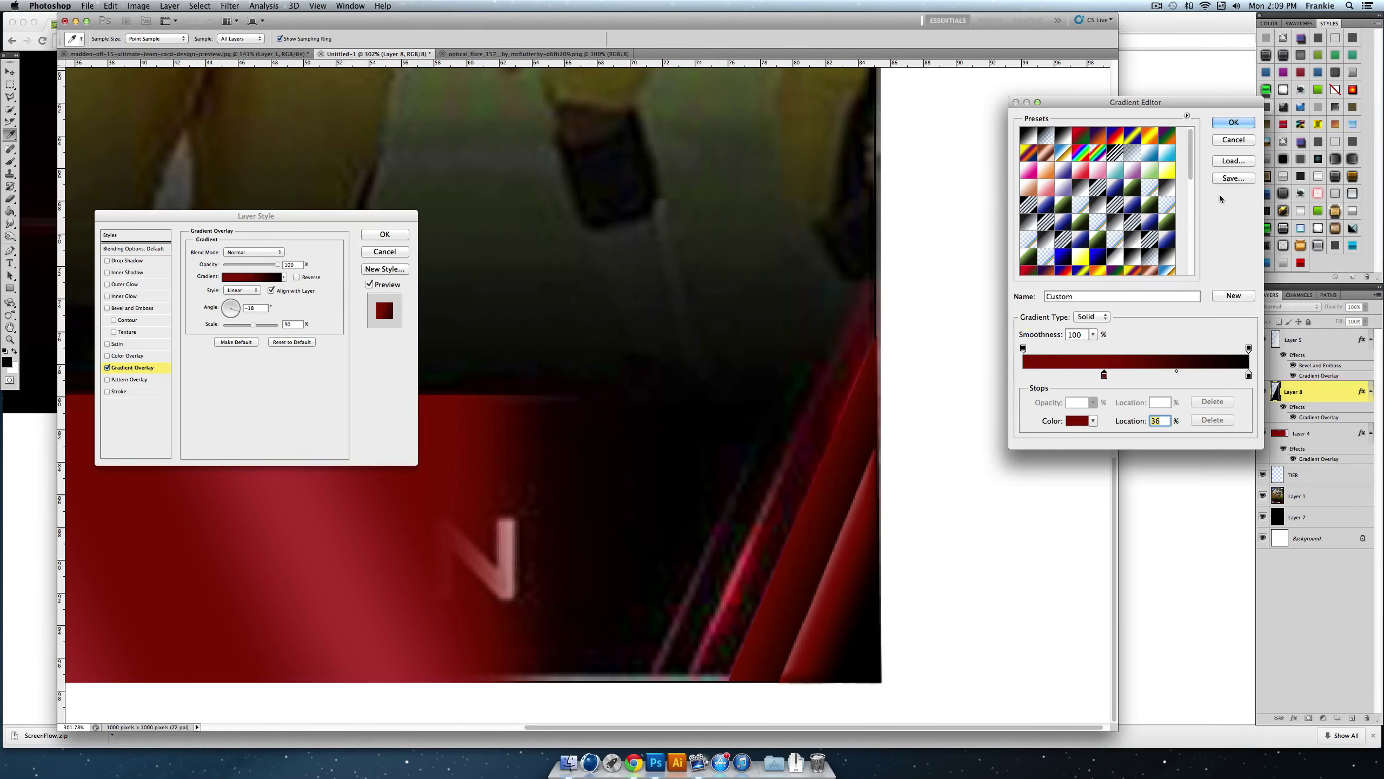
{"action": "left_click", "coordinate": [1234, 123]}
Step: Add a softened Inner Bevel to Layer 8 with the Smooth technique and a depth of 100%
{"action": "left_click", "coordinate": [134, 308]}
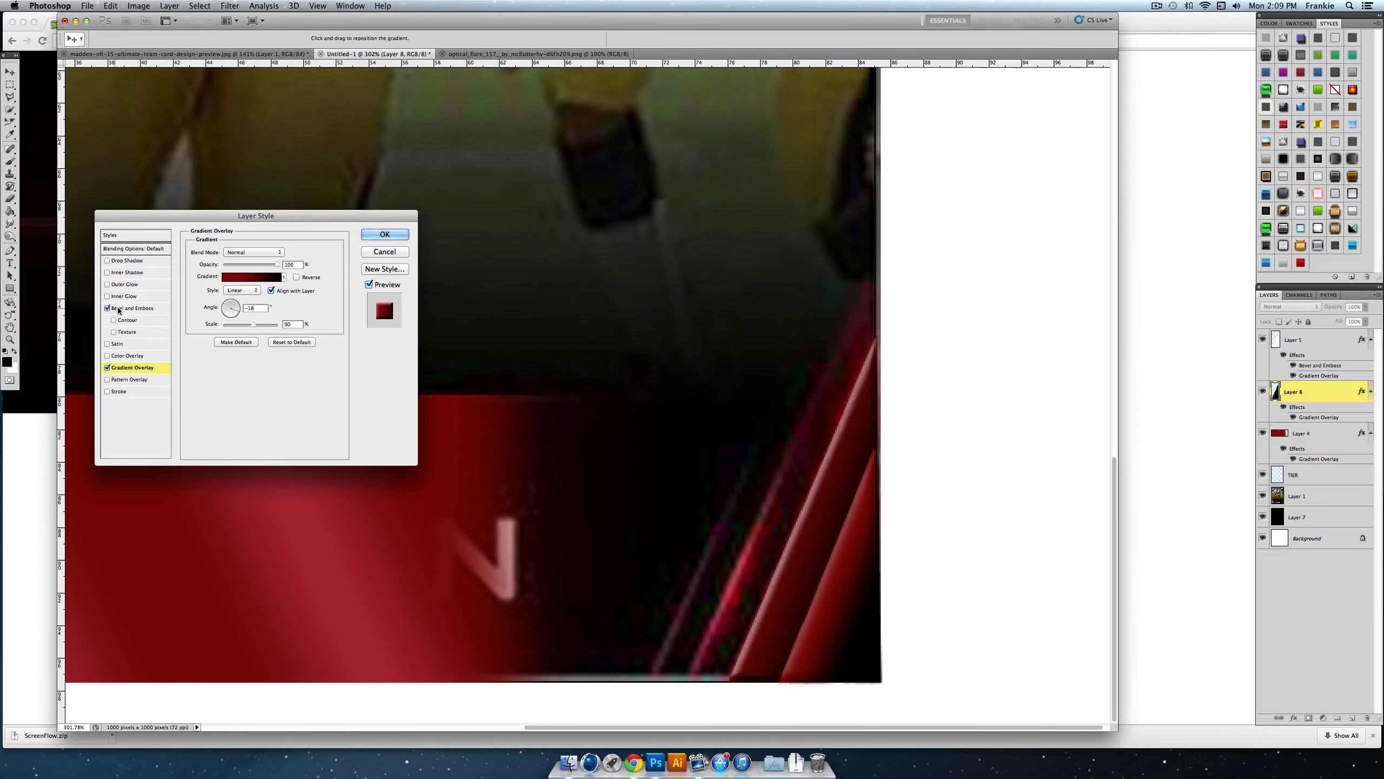
{"action": "mouse_move", "coordinate": [232, 312]}
{"action": "left_mouse_down"}
{"action": "mouse_move", "coordinate": [249, 313]}
{"action": "mouse_move", "coordinate": [232, 309]}
{"action": "left_mouse_up"}
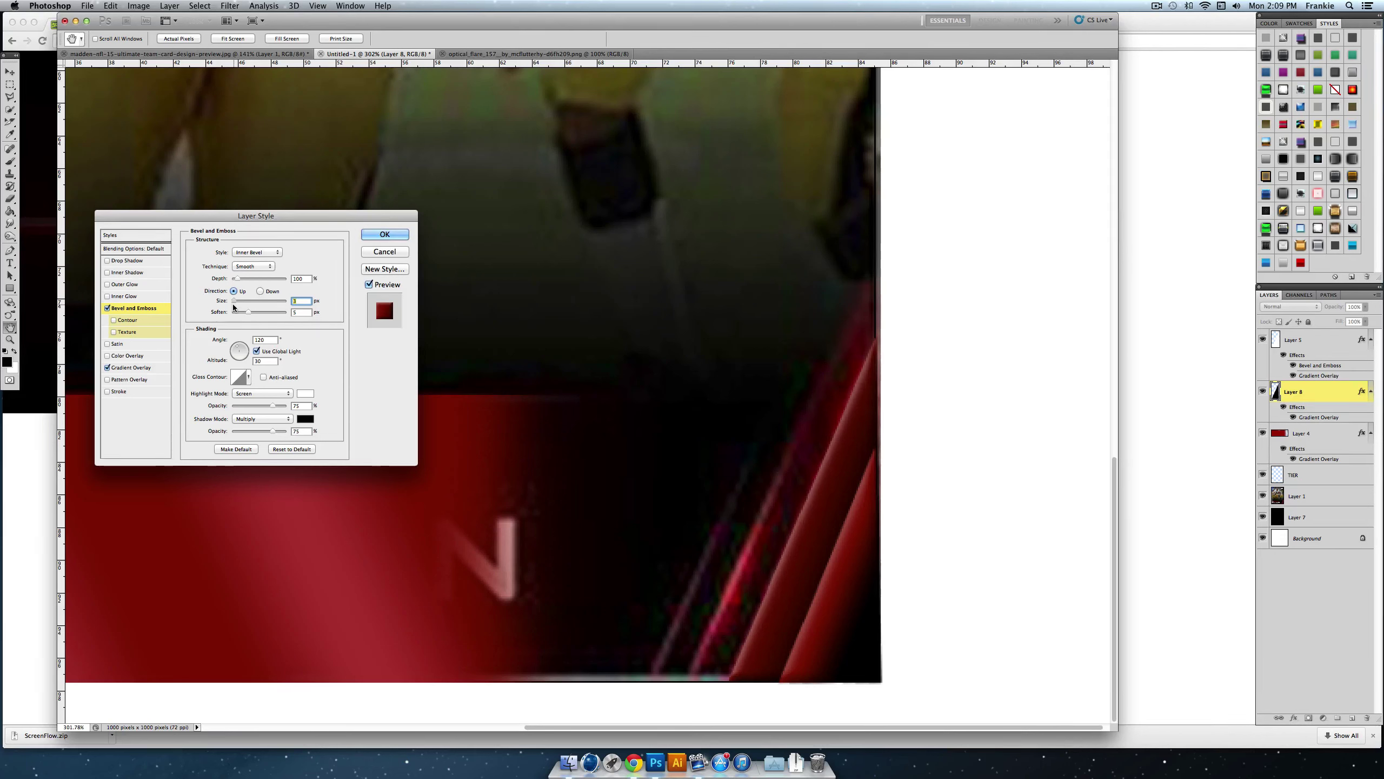
{"action": "left_click", "coordinate": [385, 235]}
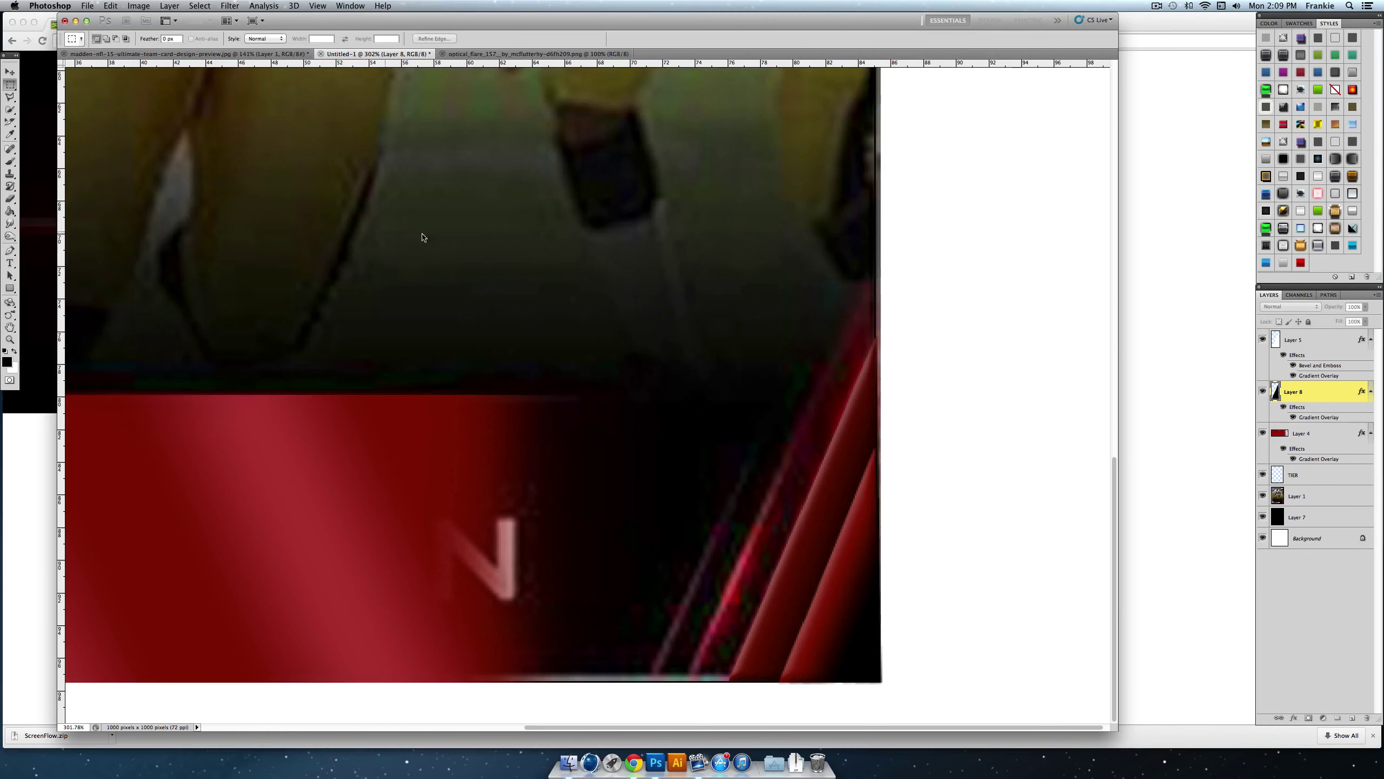
Step: Slightly increase the size of Layer 5's Bevel and Emboss effect
{"action": "double_click", "coordinate": [1332, 343]}
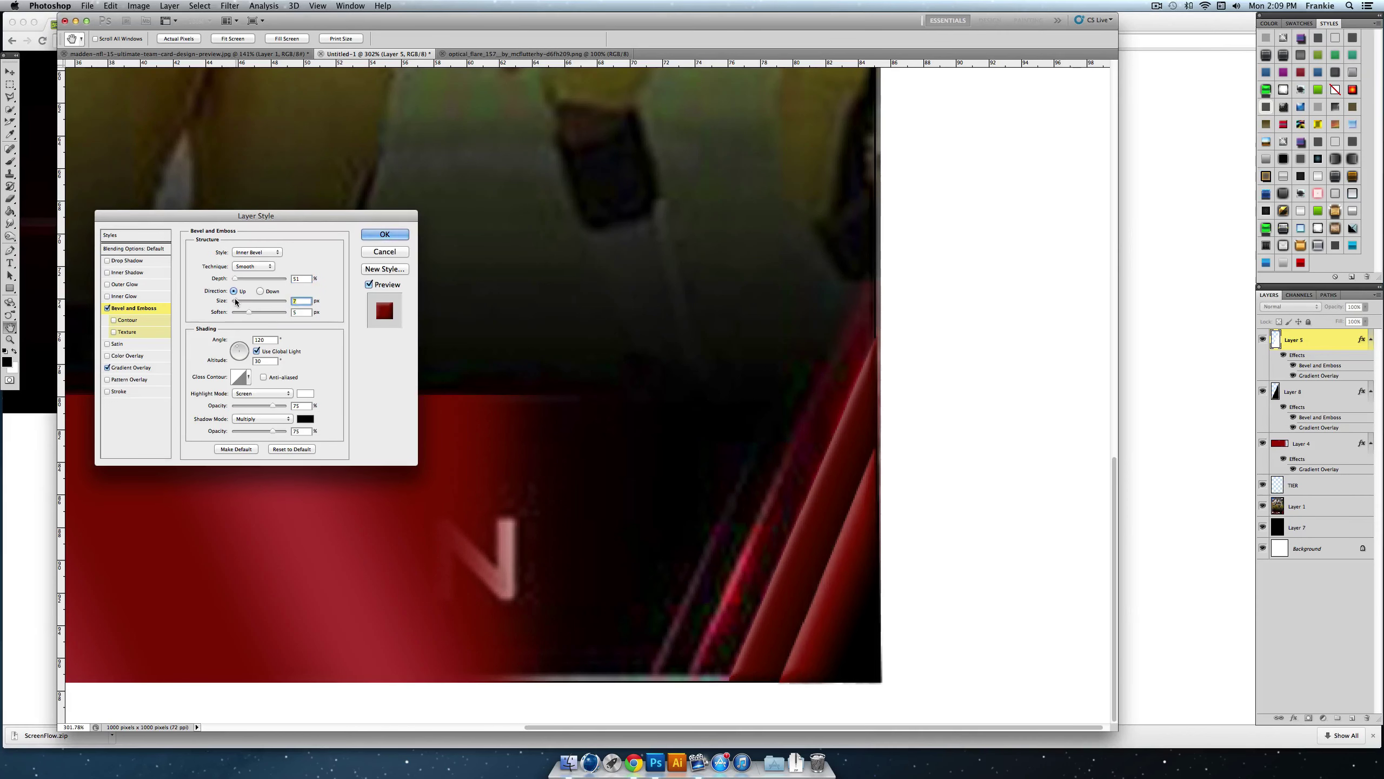
{"action": "left_click_drag", "start_coordinate": [235, 301], "coordinate": [236, 302]}
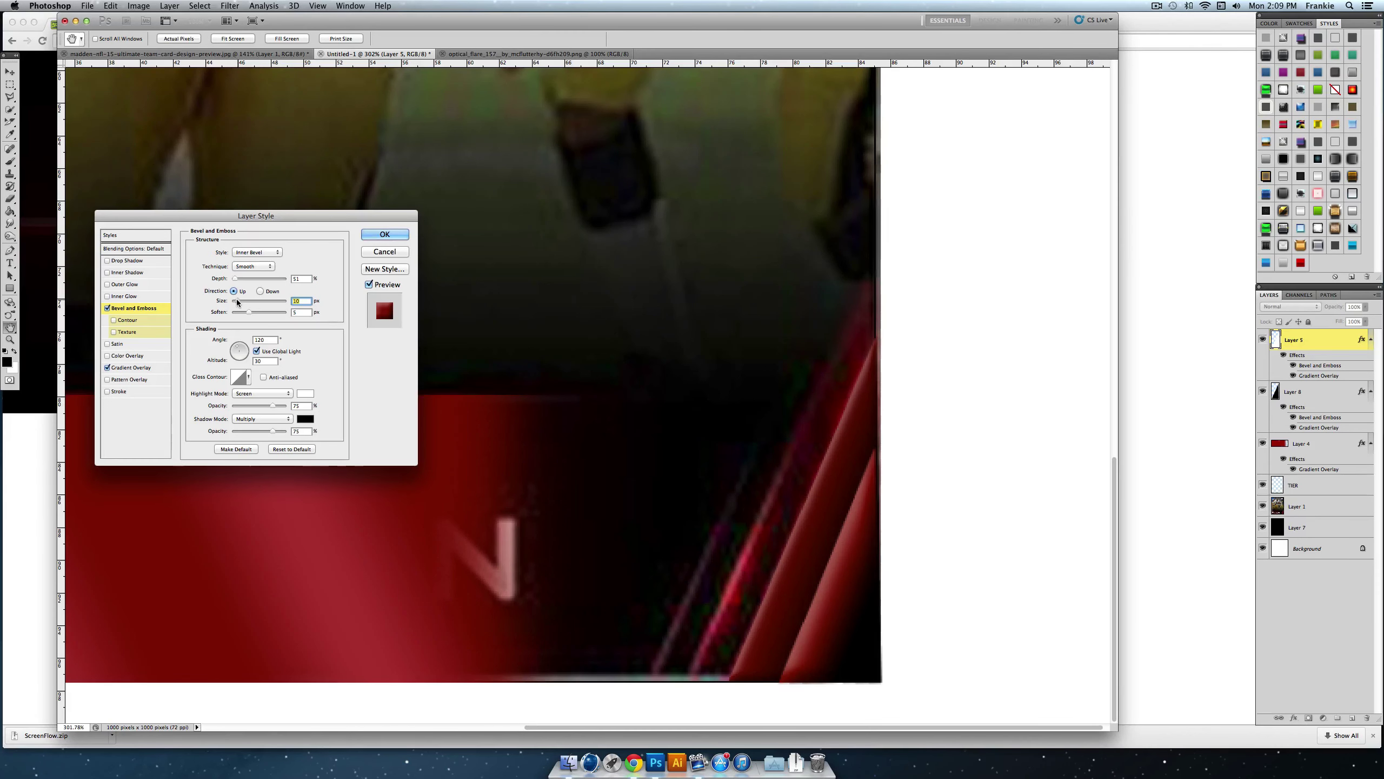
{"action": "left_click", "coordinate": [385, 235]}
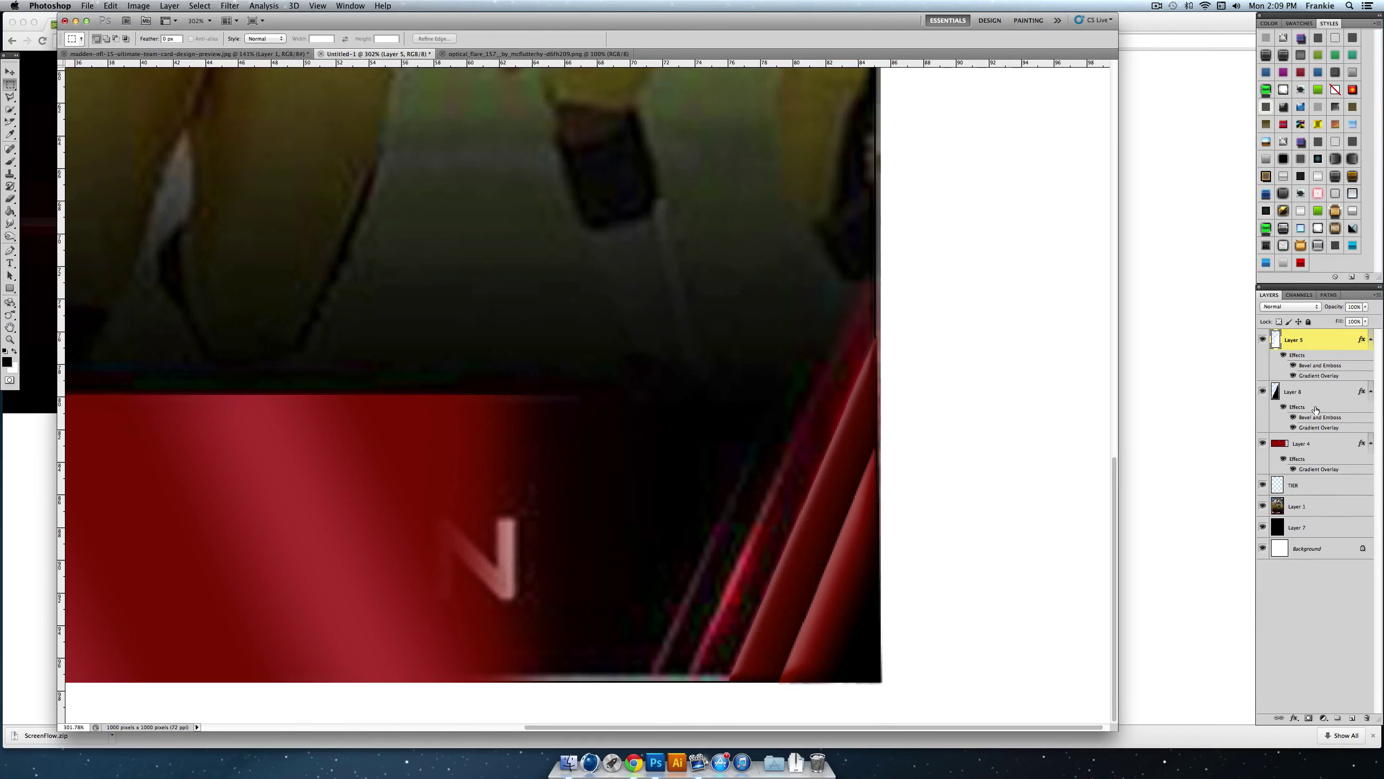
Step: On a new layer, trace the reference's next diagonal stripe out to the card's corner with the Pen tool and convert it to an unfeathered selection
{"action": "left_click", "coordinate": [1353, 717]}
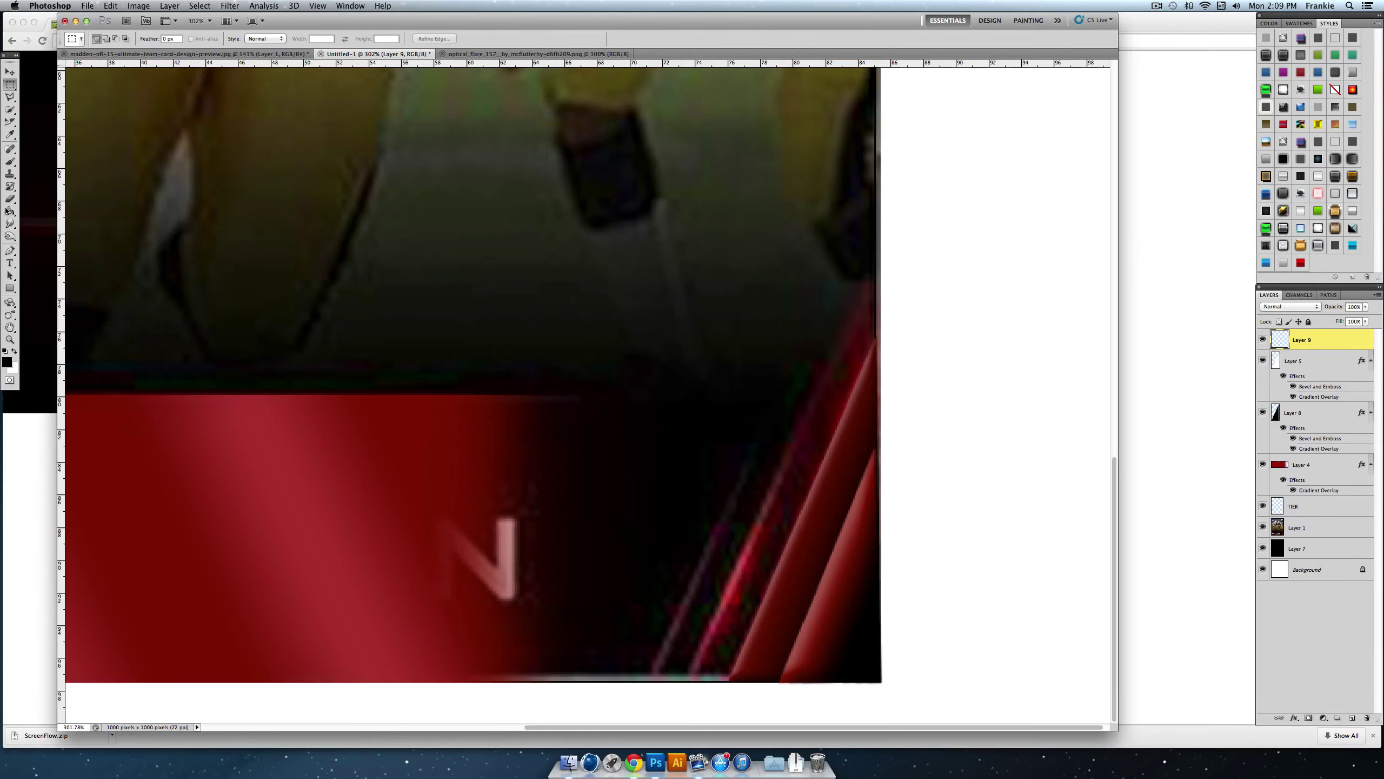
{"action": "left_click", "coordinate": [10, 251]}
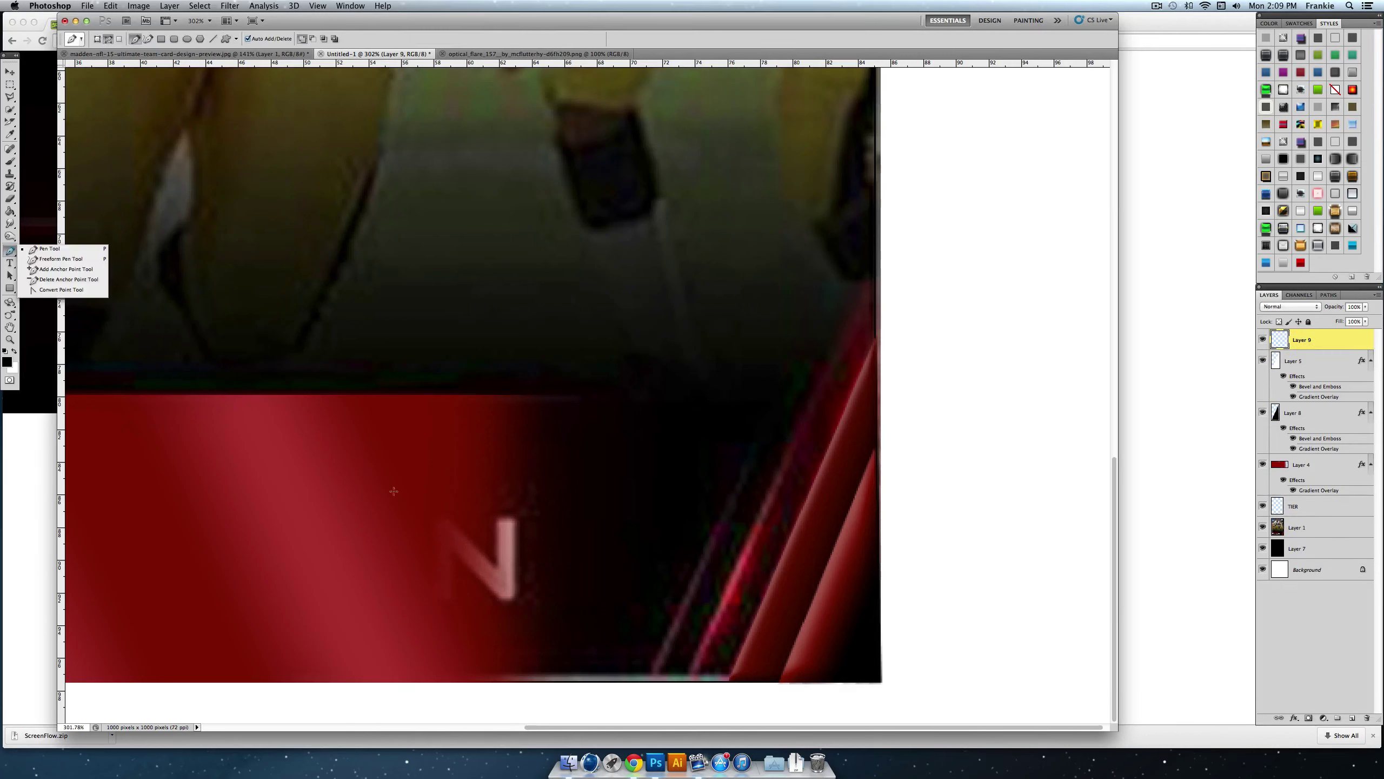
{"action": "left_click", "coordinate": [879, 682]}
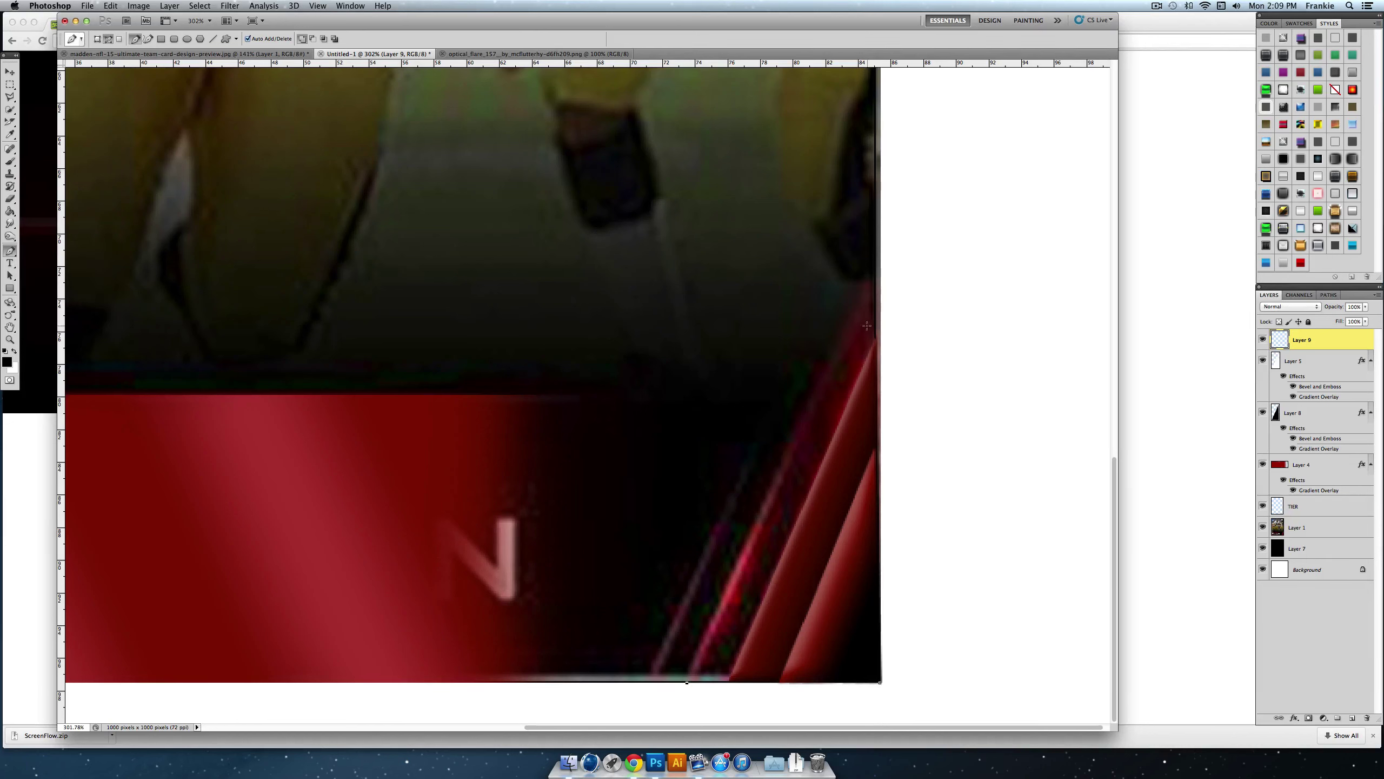
{"action": "left_click", "coordinate": [876, 258]}
{"action": "left_click", "coordinate": [878, 684]}
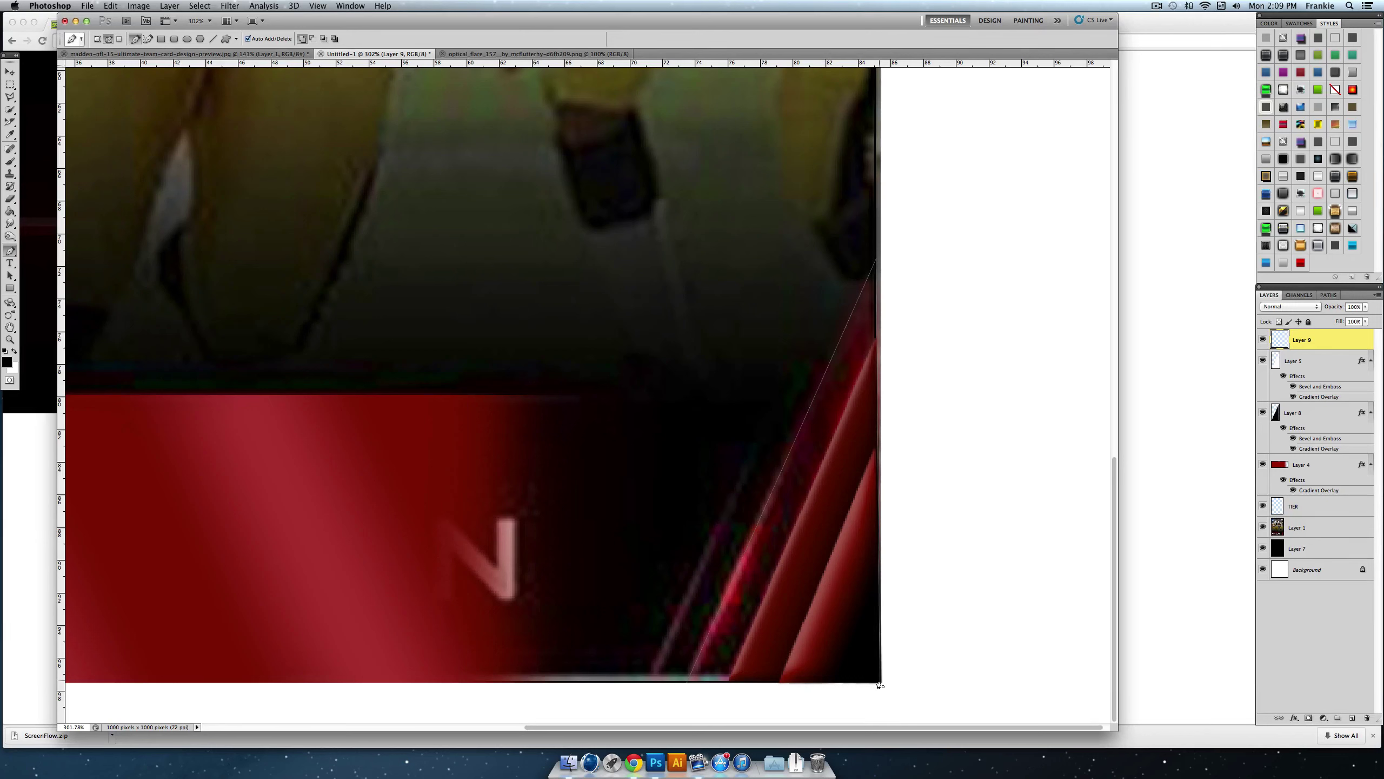
{"action": "right_click", "coordinate": [829, 558]}
{"action": "left_click", "coordinate": [851, 609]}
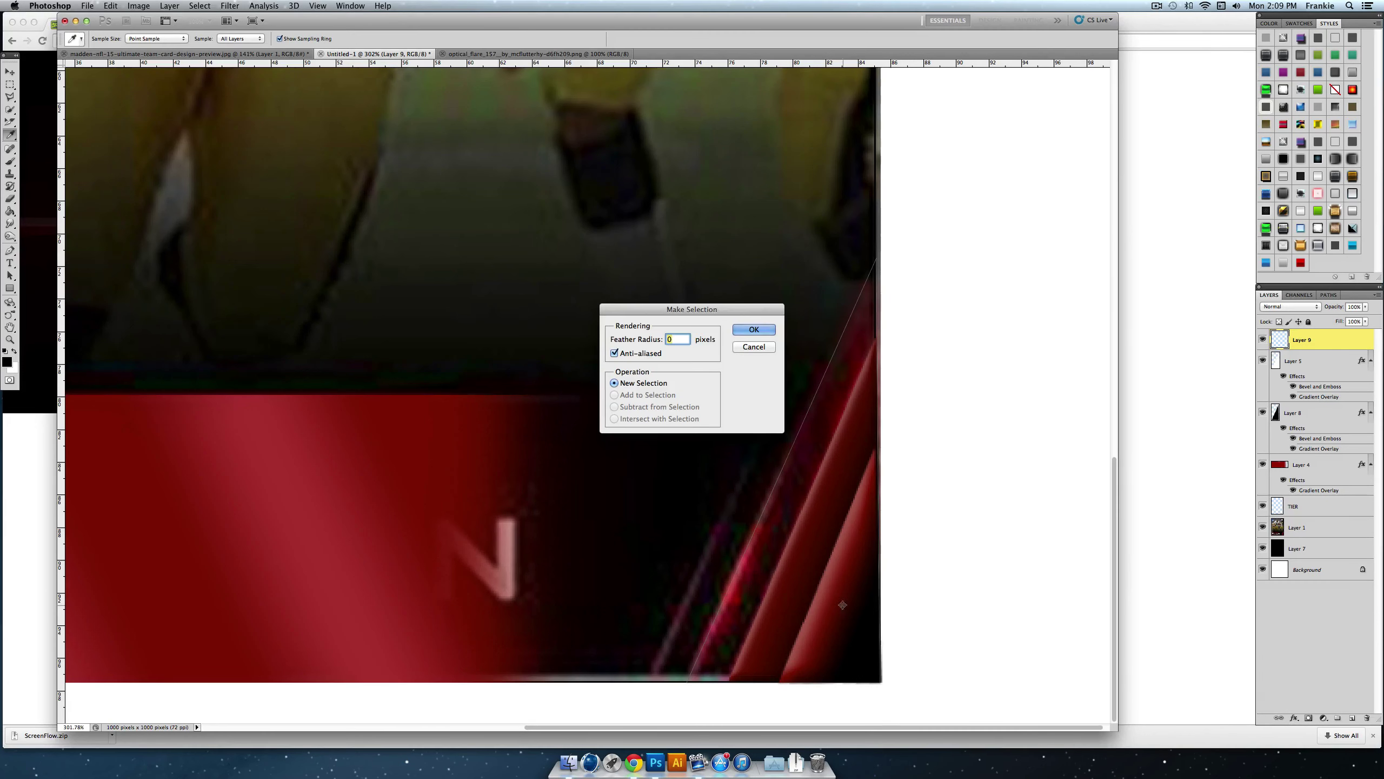
{"action": "left_click", "coordinate": [765, 331]}
Step: Fill the new stripe selection with black and move its Layer 9 between Layer 8 and Layer 4
{"action": "left_click", "coordinate": [10, 211]}
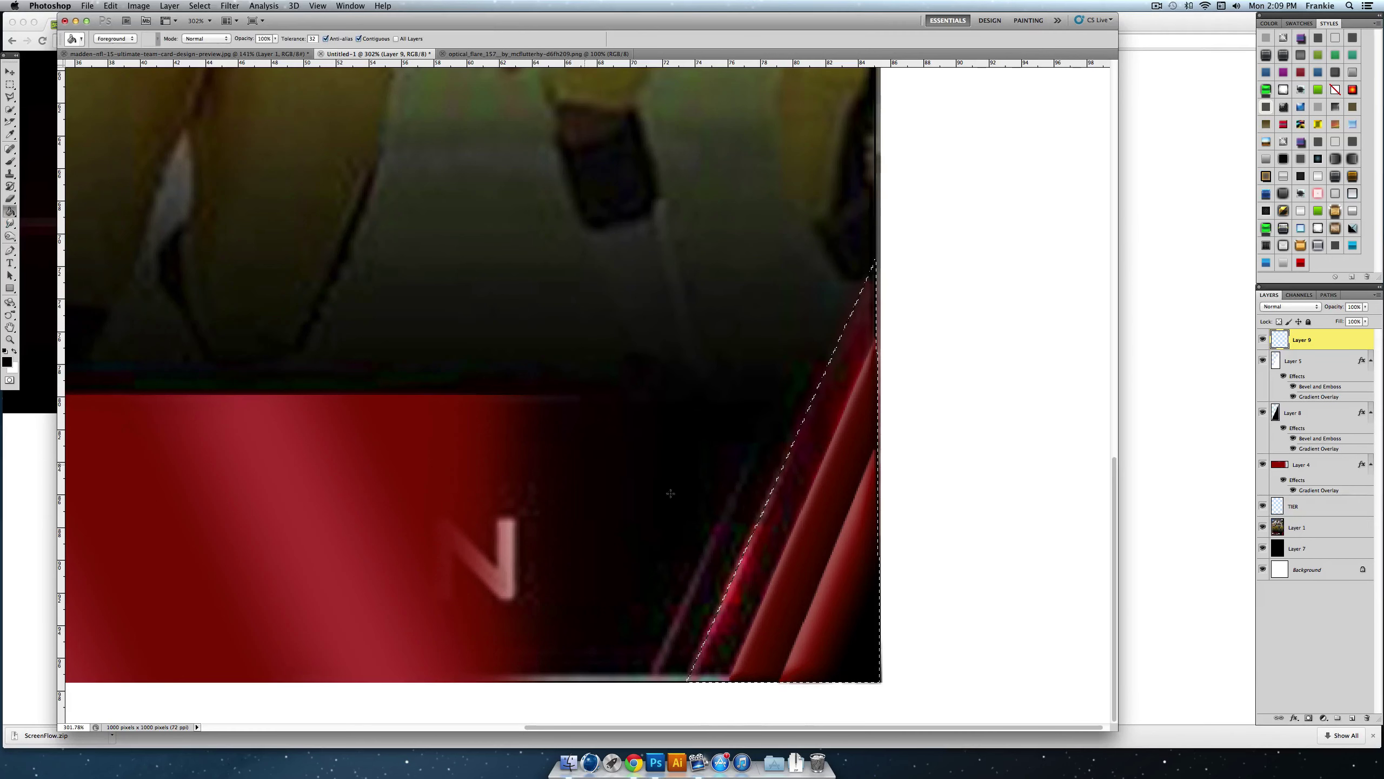
{"action": "left_click", "coordinate": [799, 499]}
{"action": "left_click_drag", "start_coordinate": [1335, 339], "coordinate": [1334, 451]}
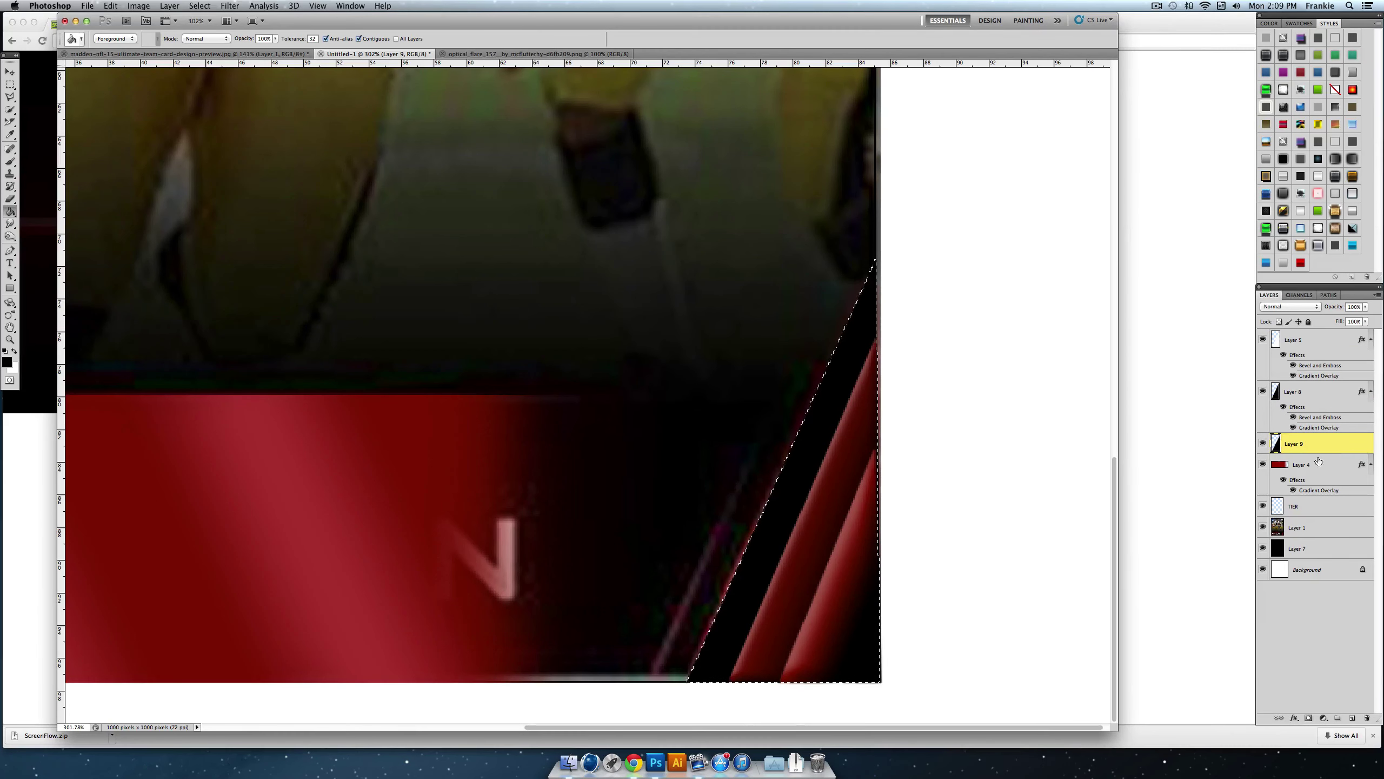
Step: Add a Gradient Overlay to Layer 9 with the saved dark red to black preset at an angle of -18°
{"action": "double_click", "coordinate": [1320, 445]}
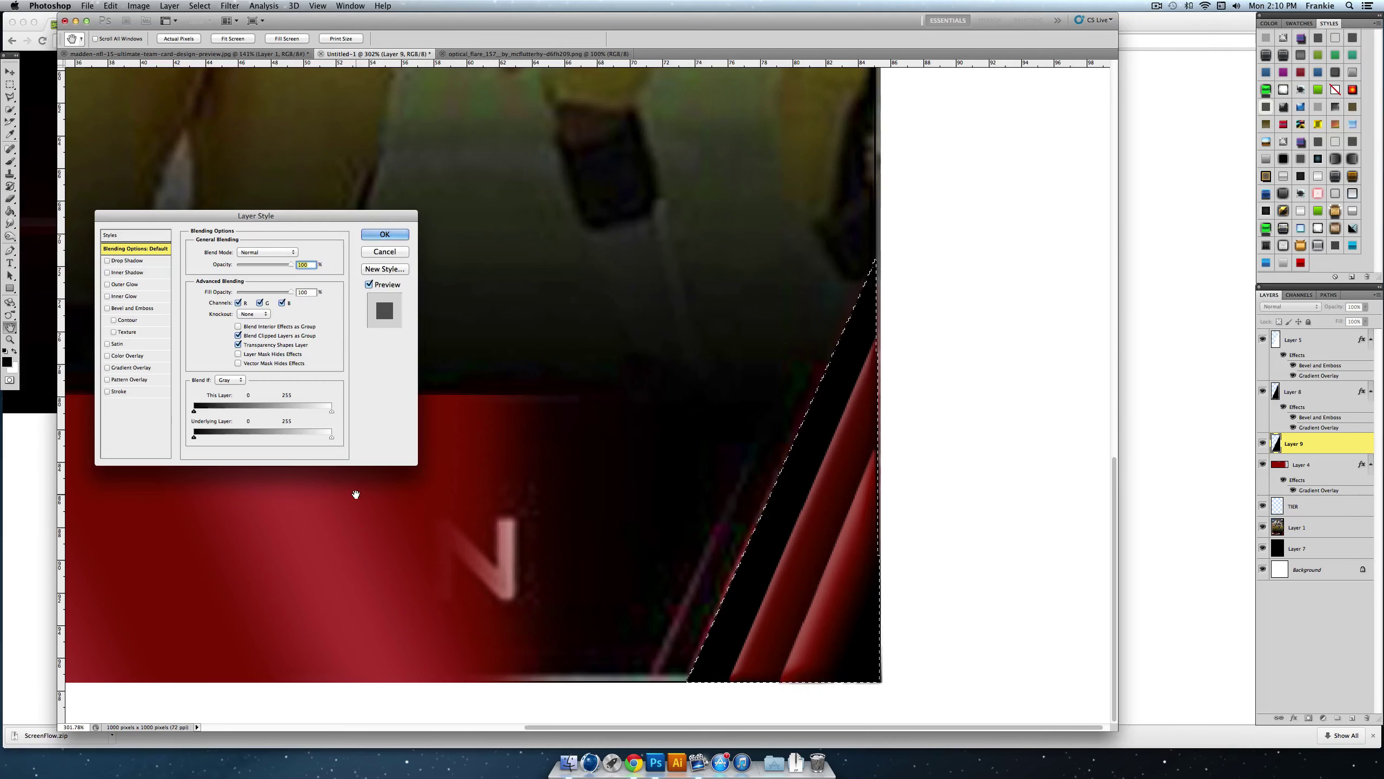
{"action": "left_click", "coordinate": [131, 368]}
{"action": "left_click", "coordinate": [231, 280]}
{"action": "scroll", "coordinate": [291, 299], "scroll_direction": "down", "scroll_amount": 5}
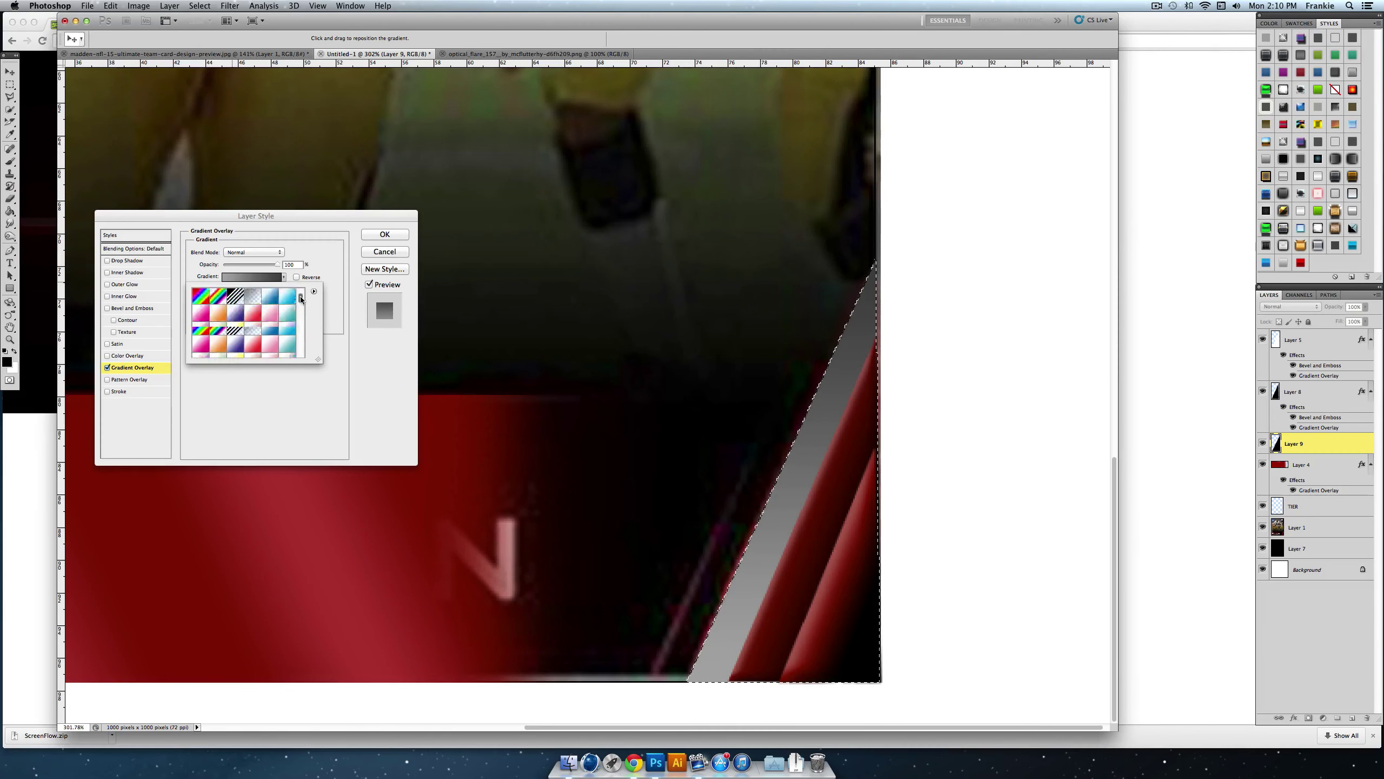
{"action": "left_click", "coordinate": [216, 355]}
{"action": "left_click", "coordinate": [277, 396]}
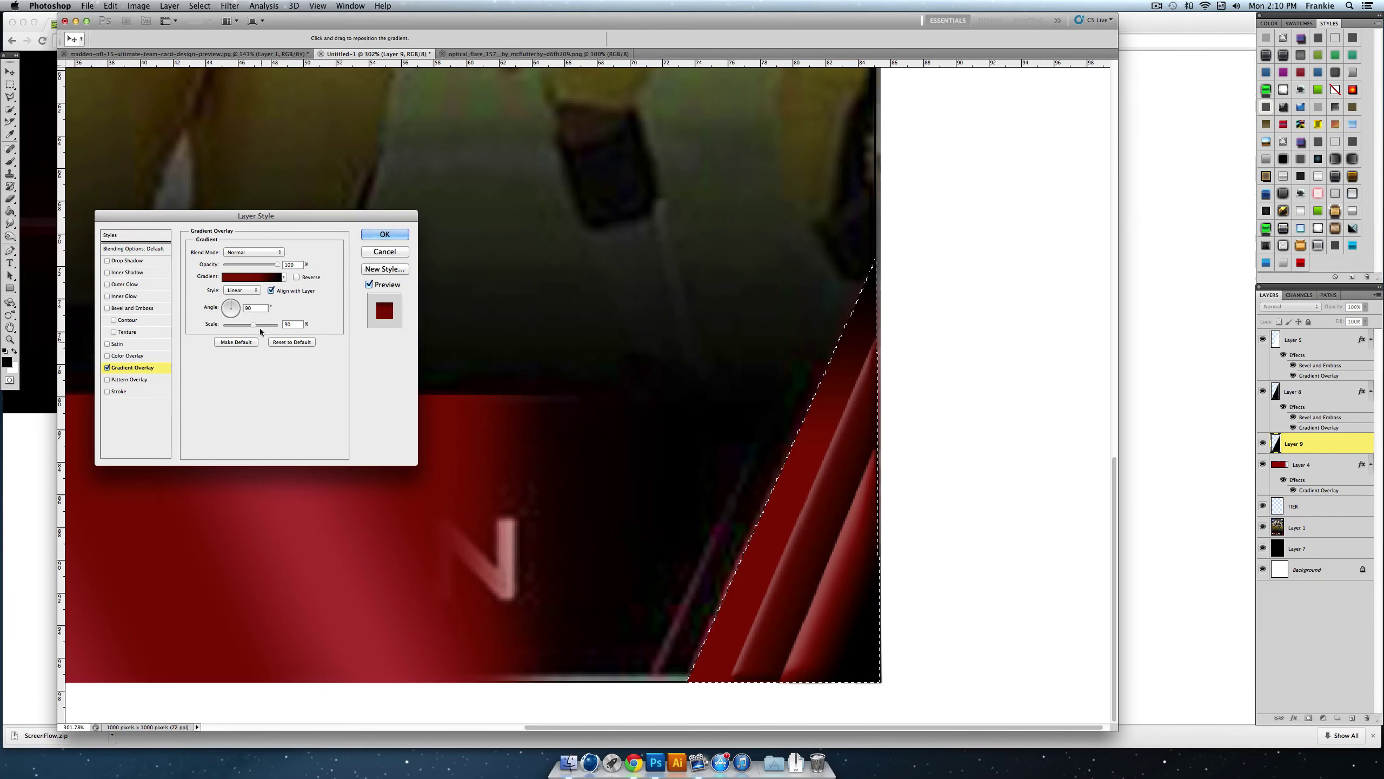
{"action": "left_click", "coordinate": [249, 309]}
{"action": "type", "text": "18"}
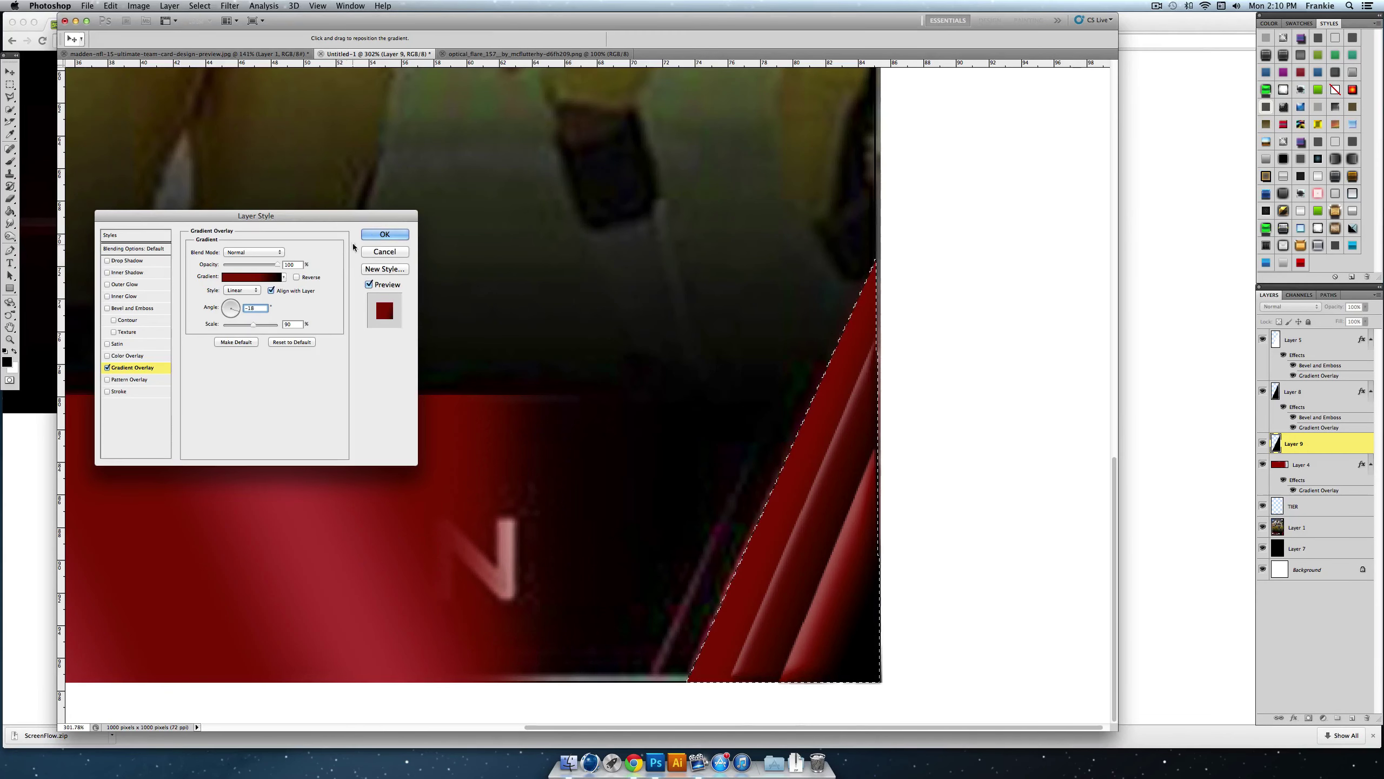
Step: Move the dark red colour stop in Layer 9's gradient to a location of 22%
{"action": "left_click", "coordinate": [240, 277]}
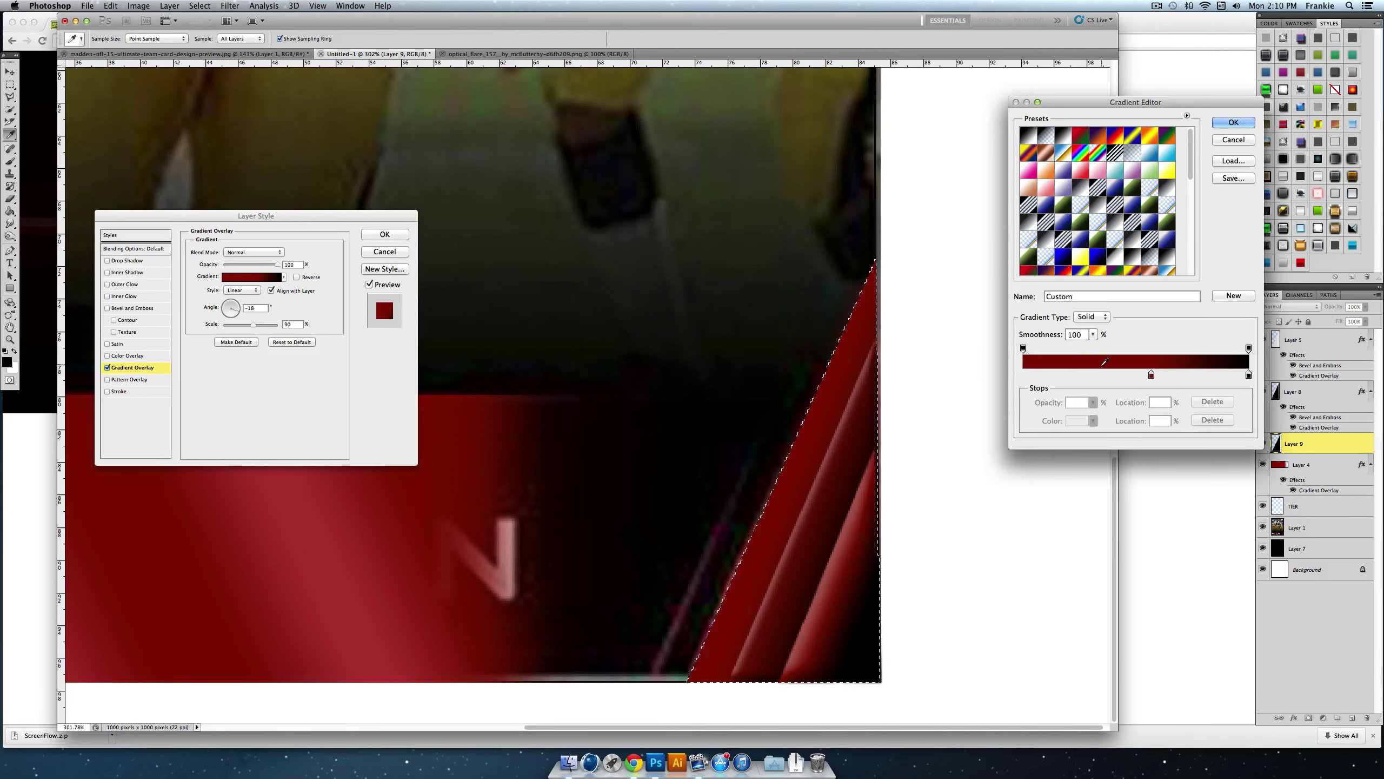
{"action": "left_click_drag", "start_coordinate": [1151, 374], "coordinate": [1073, 376]}
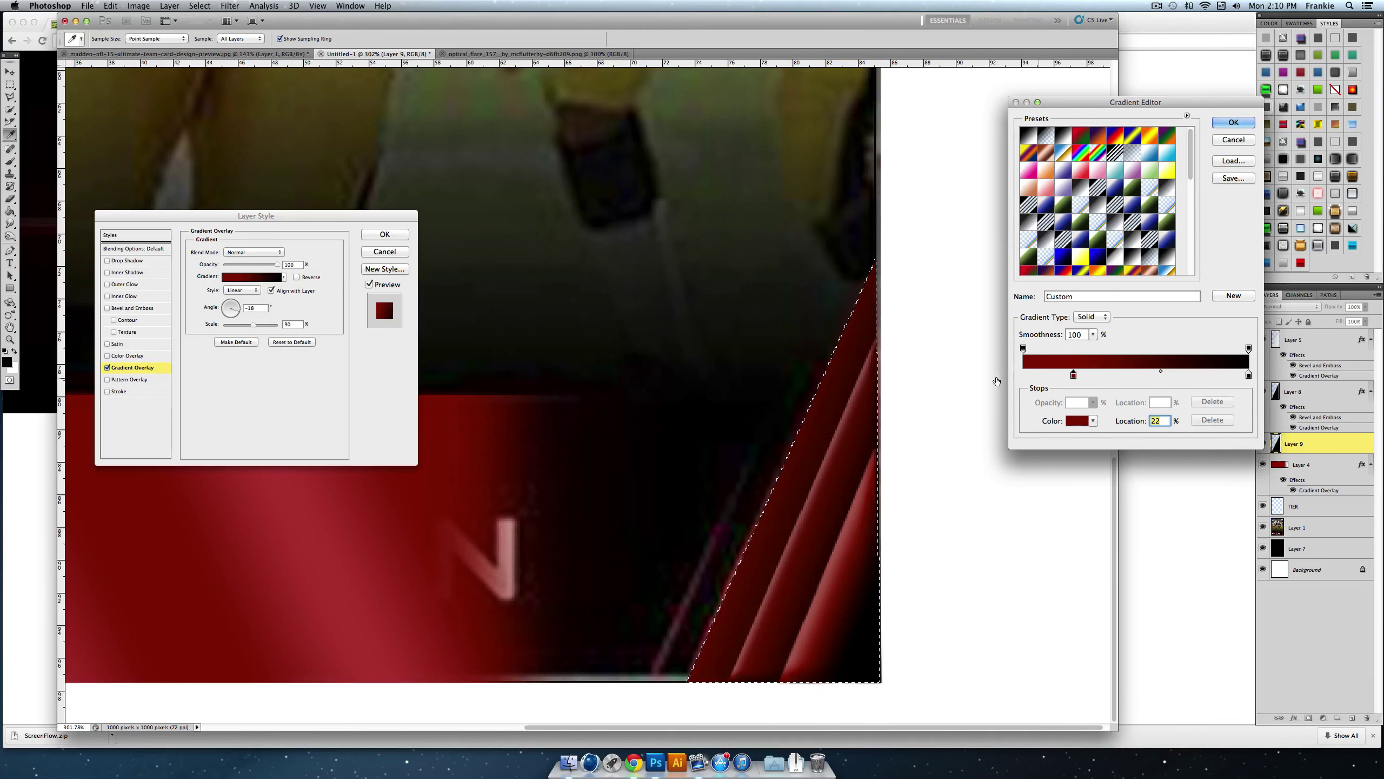
{"action": "left_click", "coordinate": [1234, 122]}
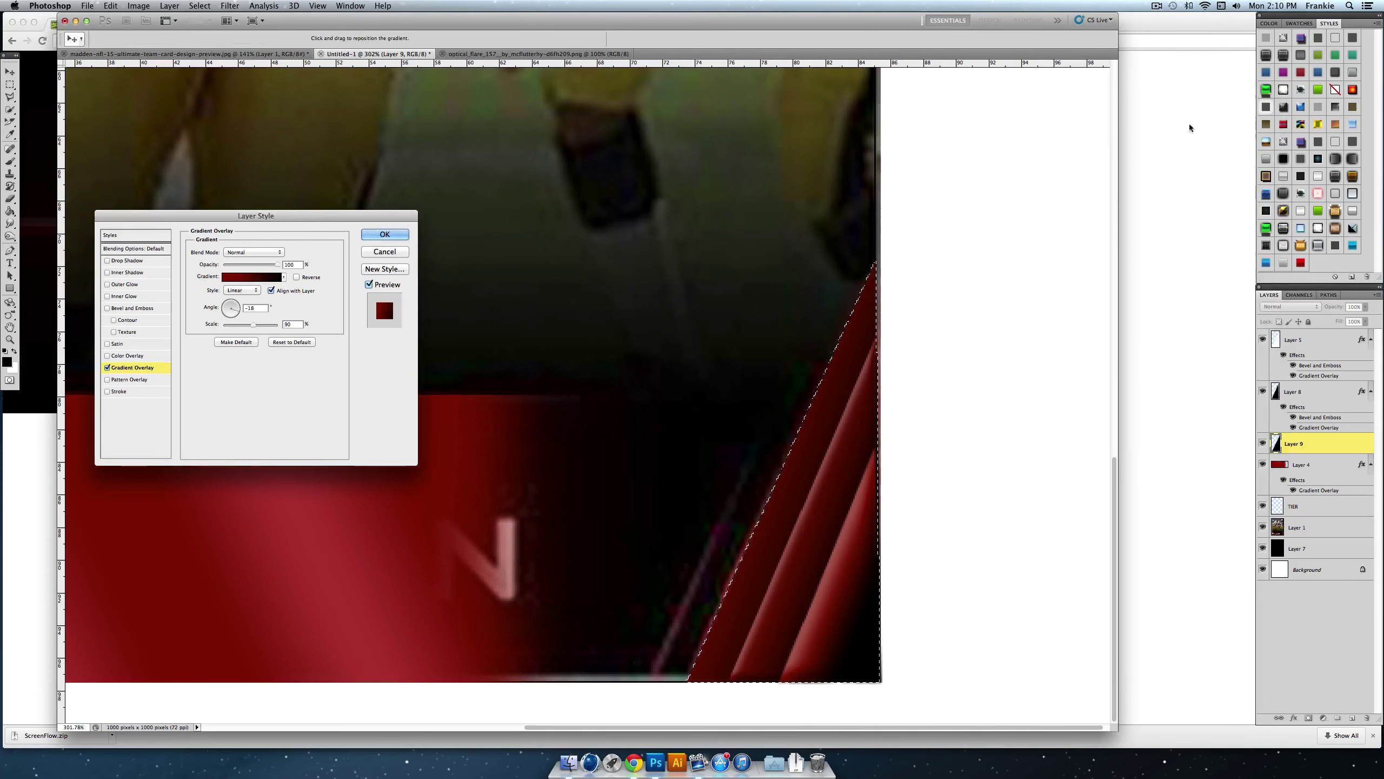
Step: Add a softened Inner Bevel to Layer 9 with a depth of 100%, adjust its size slightly and apply the layer style
{"action": "left_click", "coordinate": [121, 307]}
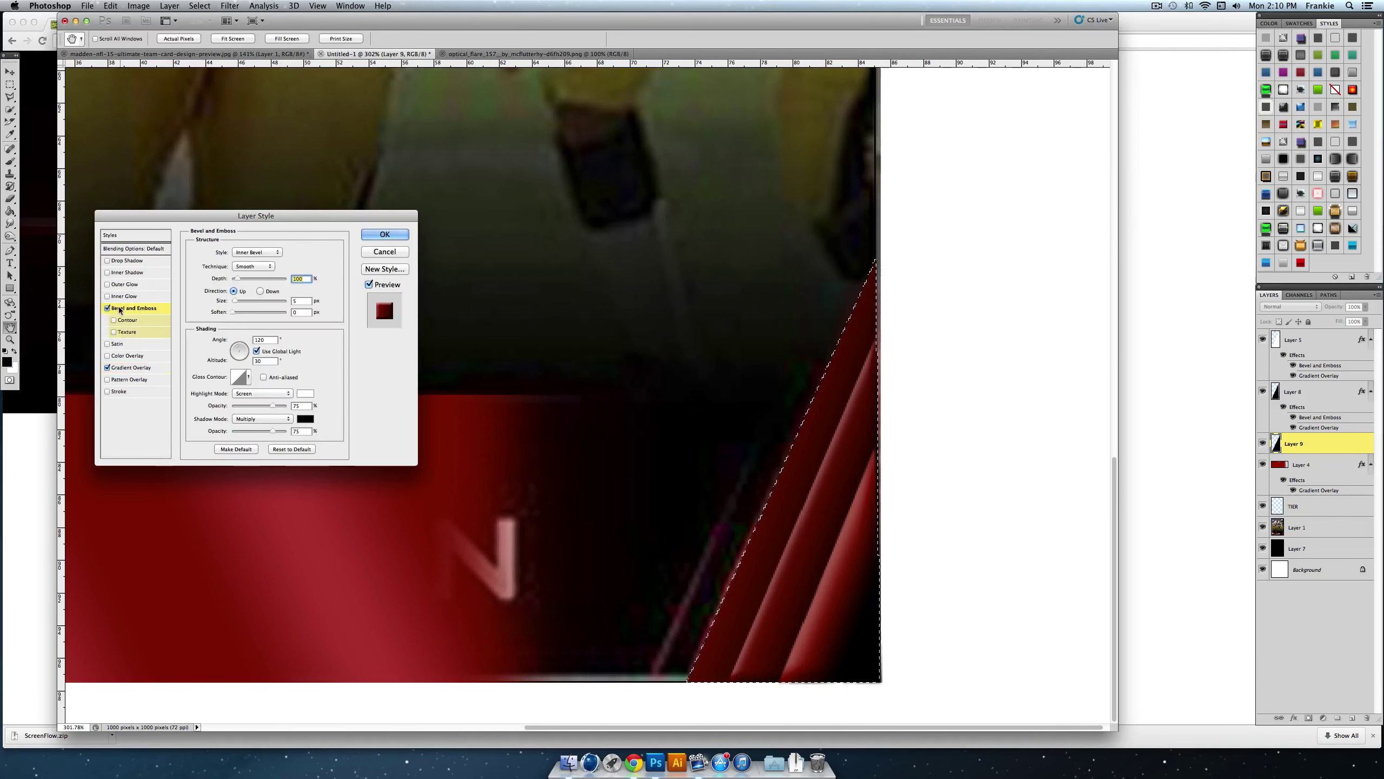
{"action": "left_click", "coordinate": [247, 312]}
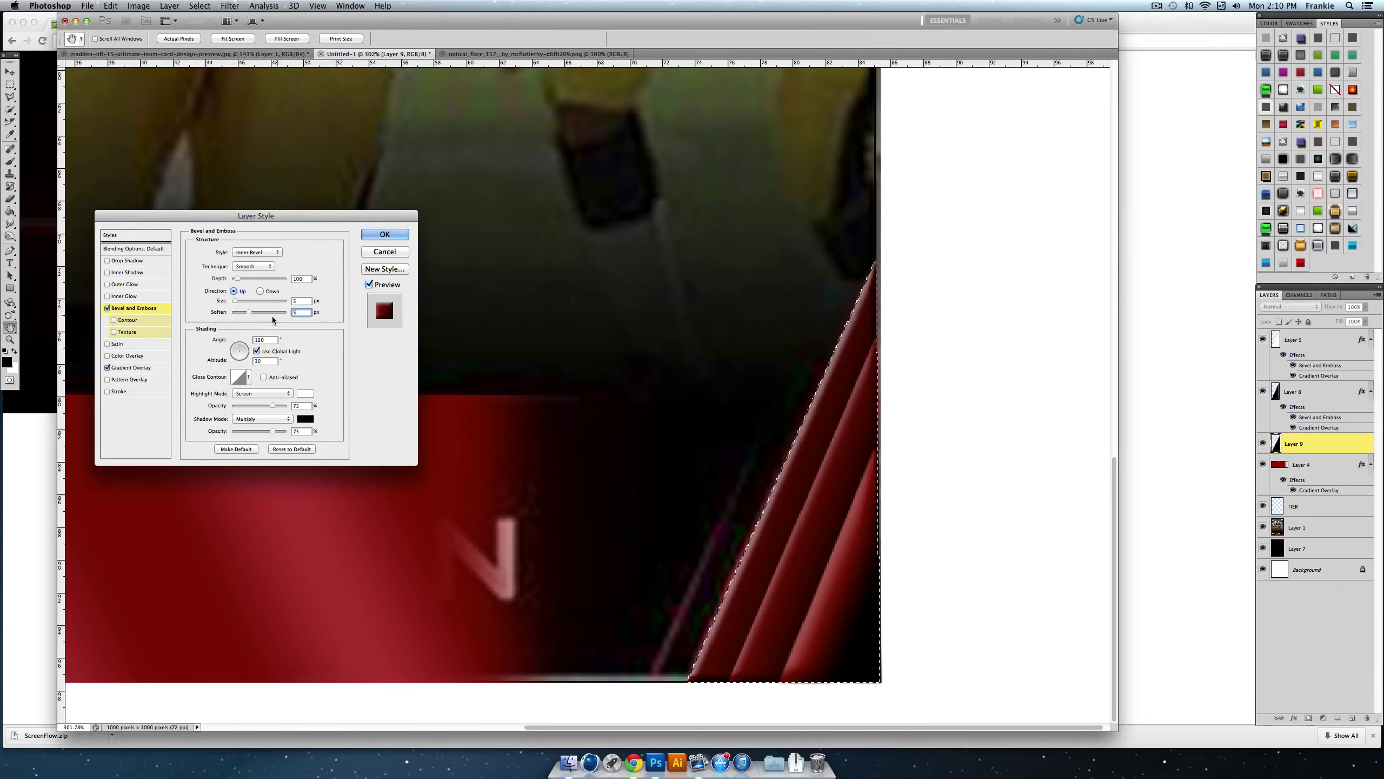
{"action": "left_click_drag", "start_coordinate": [232, 301], "coordinate": [234, 305]}
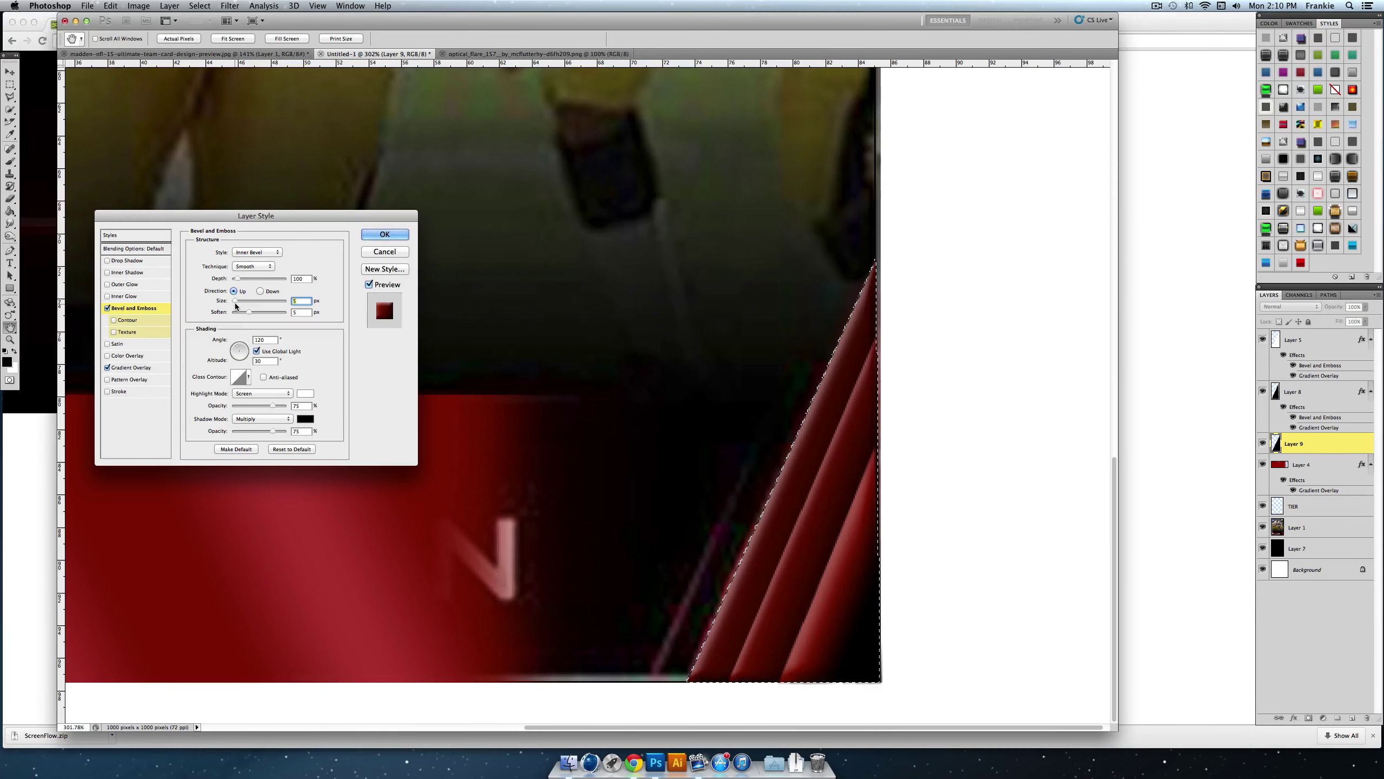
{"action": "left_click", "coordinate": [383, 233]}
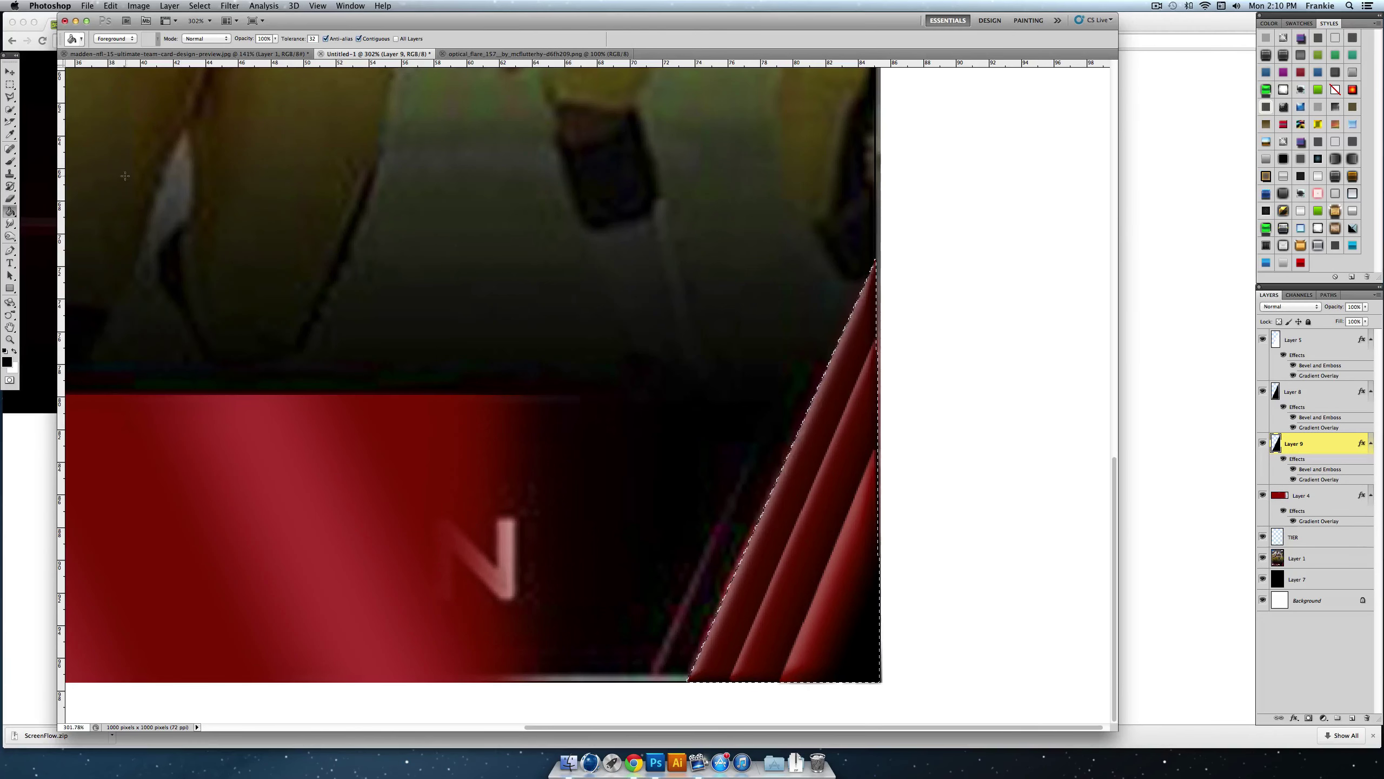
Step: Deselect the diagonal stripe selection on Layer 9
{"action": "left_click_drag", "start_coordinate": [9, 84], "coordinate": [55, 85]}
{"action": "scroll", "coordinate": [325, 142], "scroll_direction": "left", "scroll_amount": 2}
{"action": "left_click", "coordinate": [326, 142]}
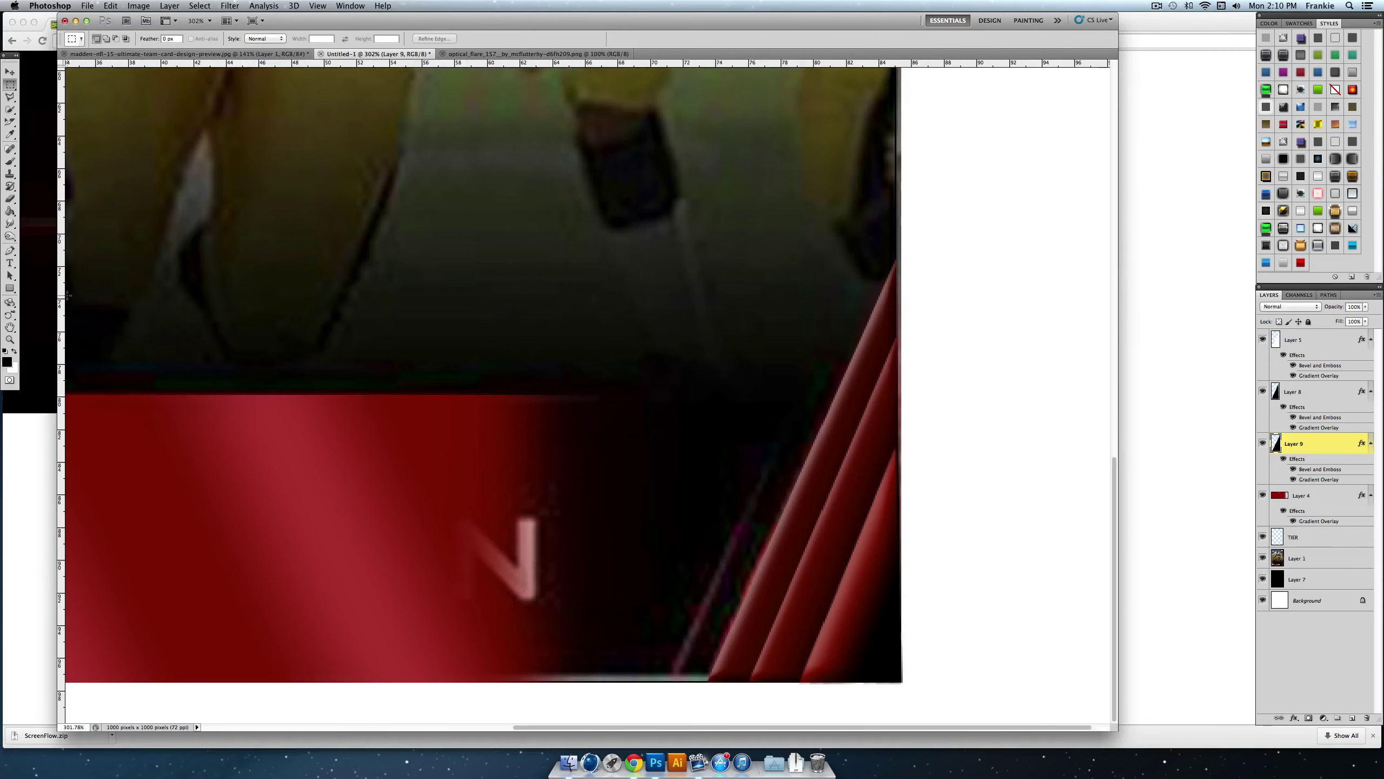
Step: Increase the size of Layer 9's Inner Bevel to 4 px, raise its softening and apply the layer style
{"action": "left_click", "coordinate": [10, 339]}
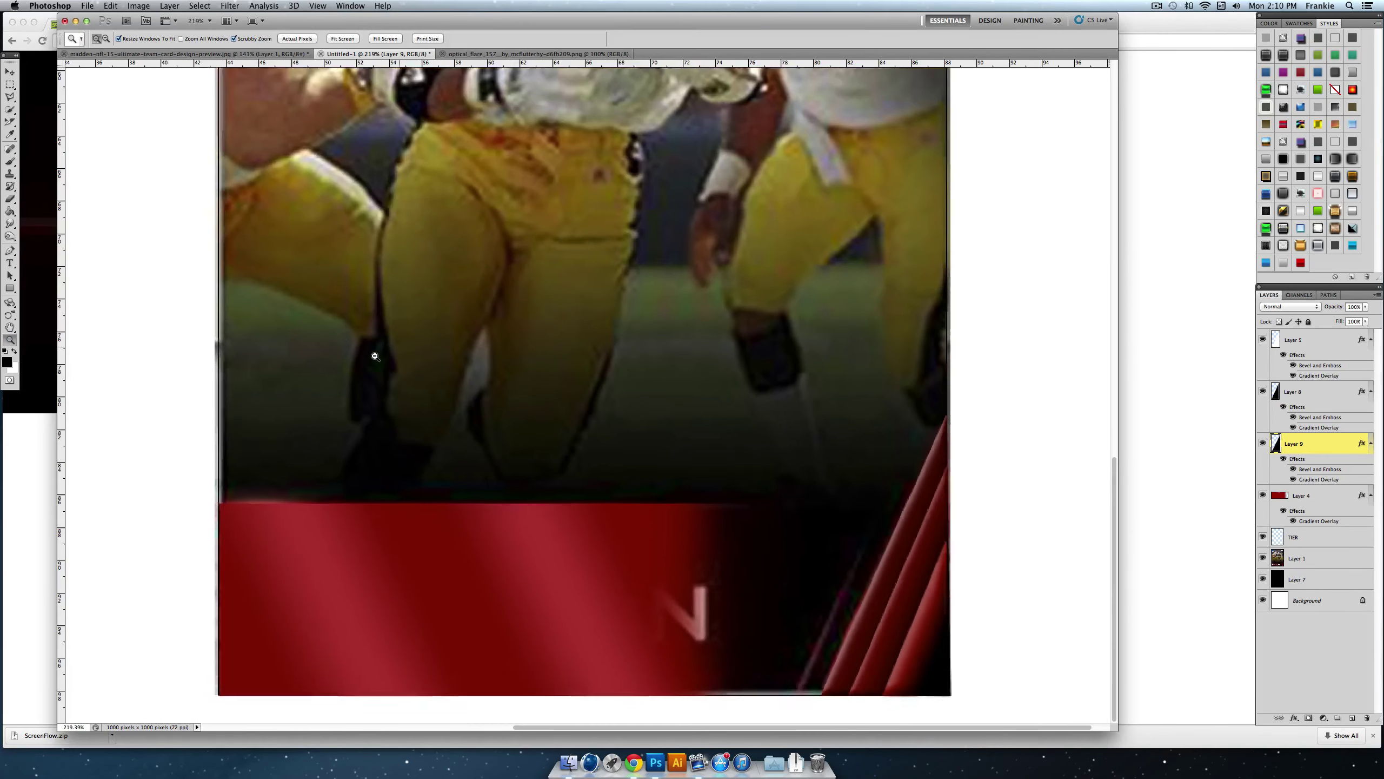
{"action": "left_click", "coordinate": [374, 358], "text": "alt"}
{"action": "left_click_drag", "start_coordinate": [373, 358], "coordinate": [368, 357]}
{"action": "double_click", "coordinate": [1315, 439]}
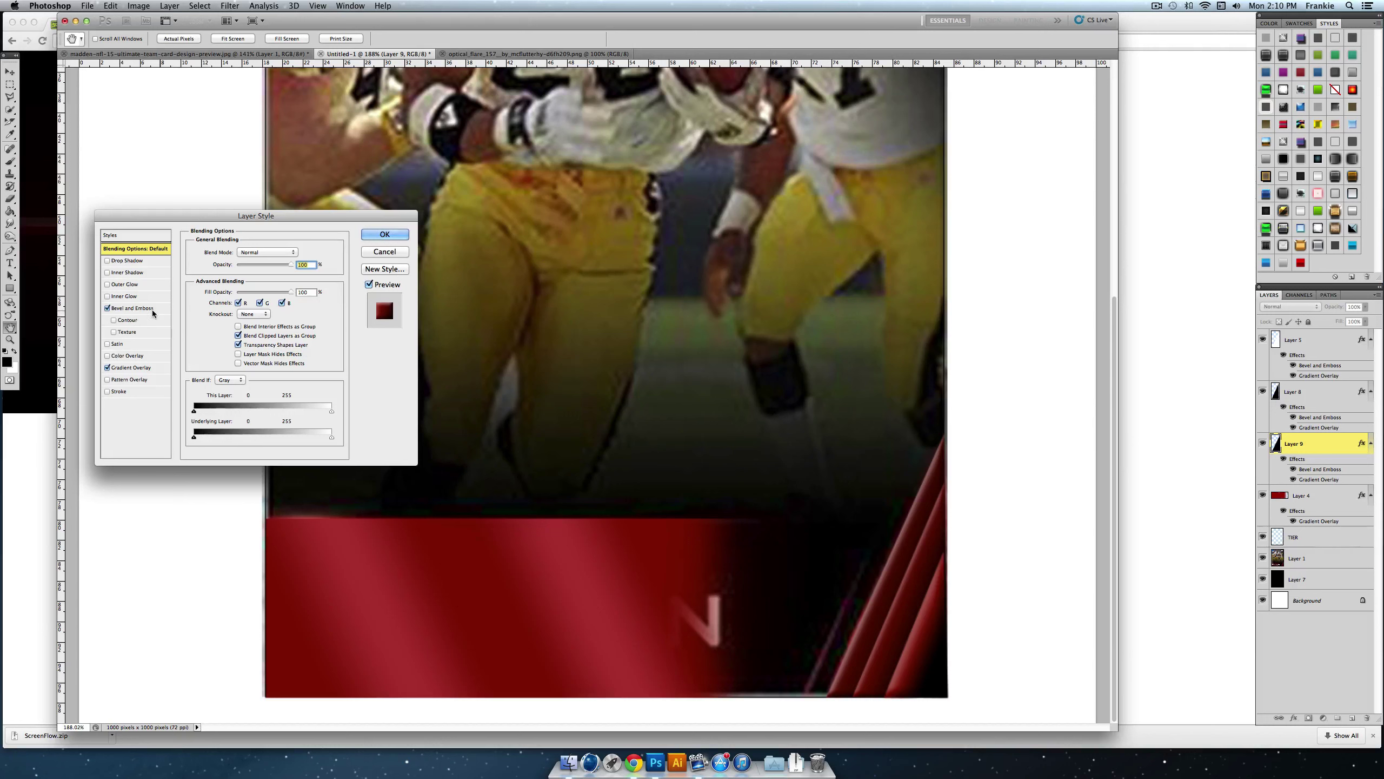
{"action": "left_click", "coordinate": [133, 308]}
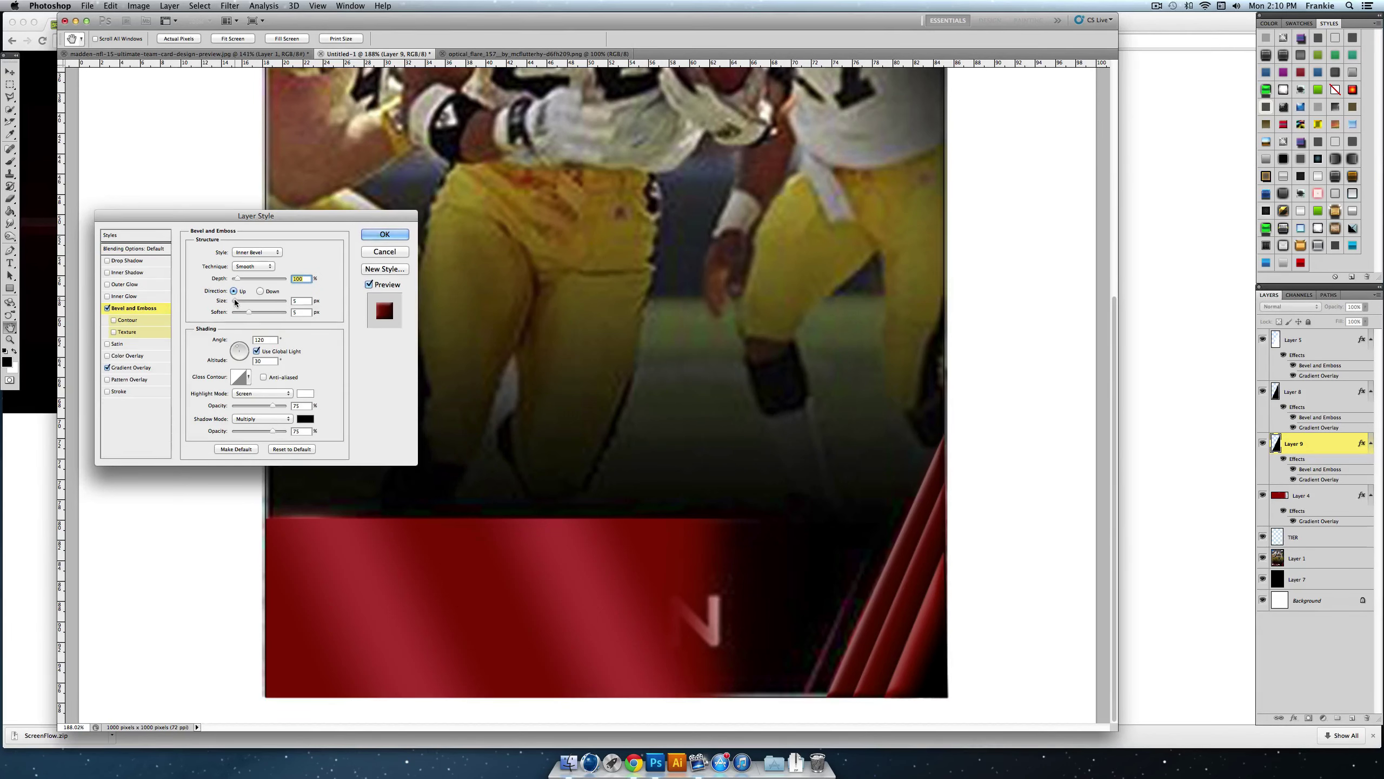
{"action": "left_click_drag", "start_coordinate": [235, 302], "coordinate": [257, 318]}
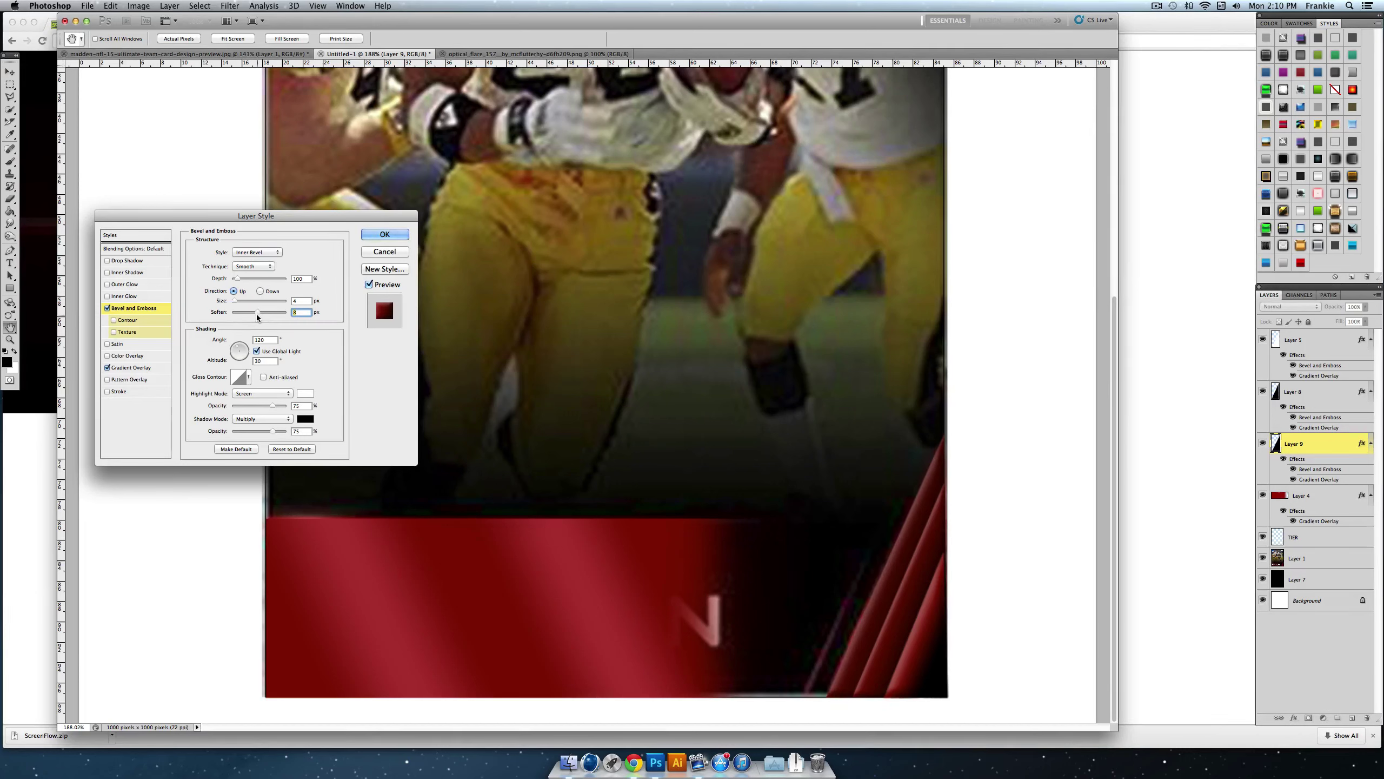
{"action": "left_click", "coordinate": [374, 235]}
Step: Hide the reference card on Layer 1 and create a new layer group above the three stripe layers
{"action": "key", "text": "z"}
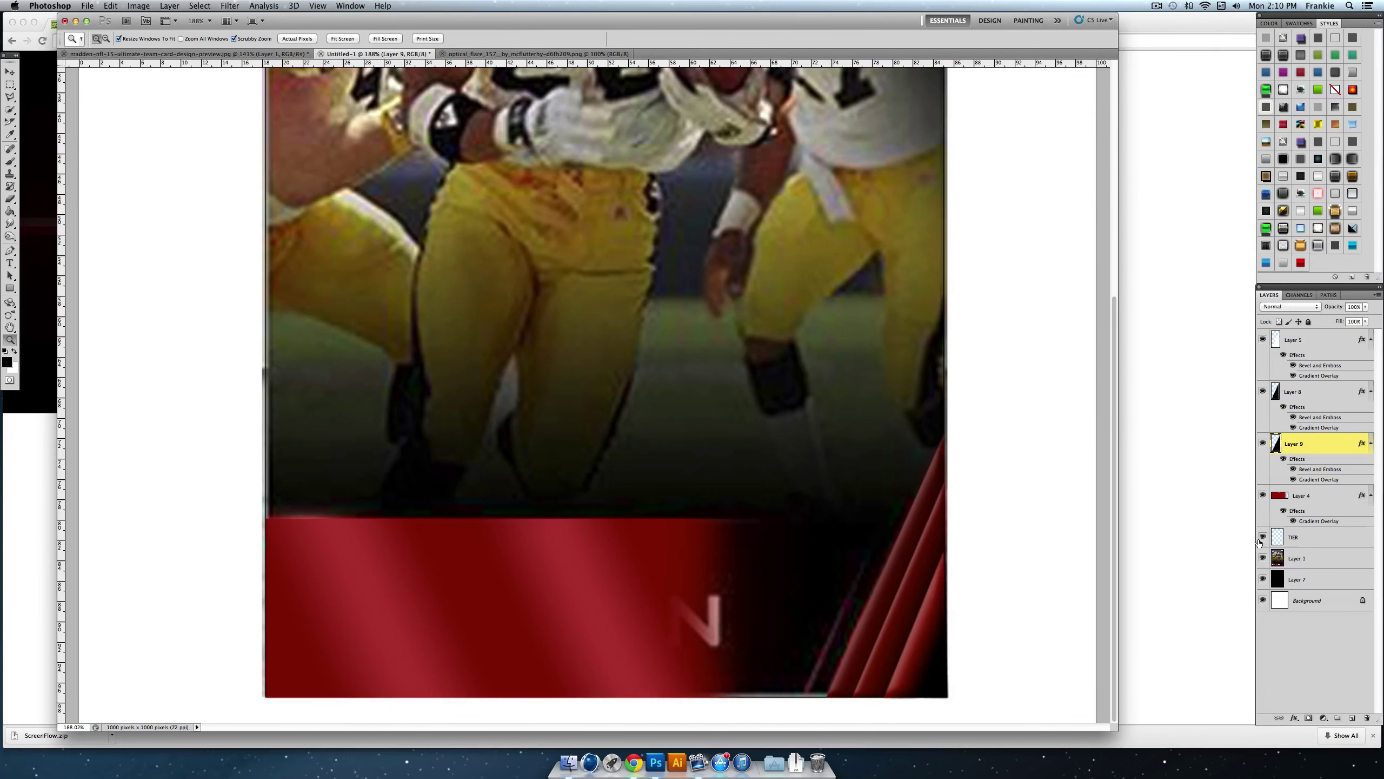
{"action": "left_click", "coordinate": [1262, 556]}
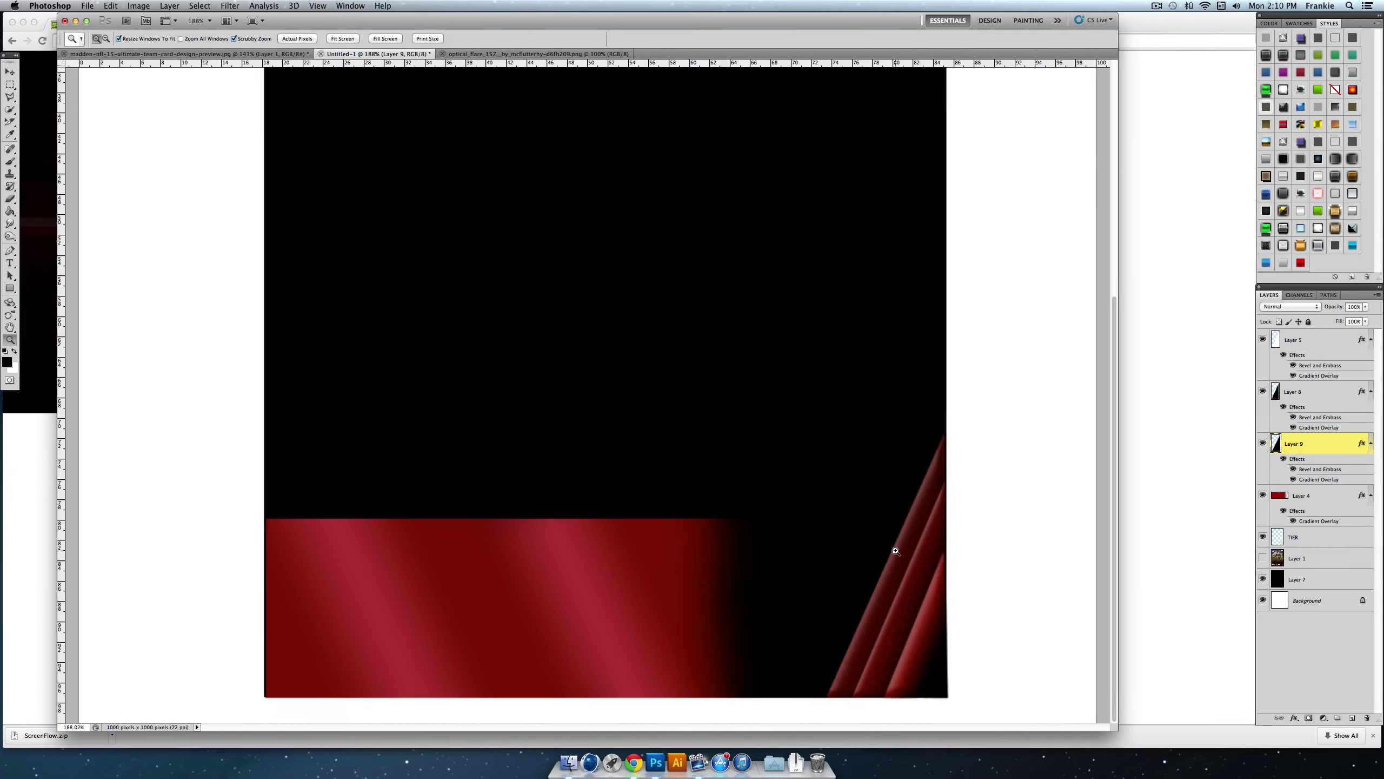
{"action": "left_click", "coordinate": [1322, 348], "text": "shift"}
{"action": "left_click", "coordinate": [1364, 307]}
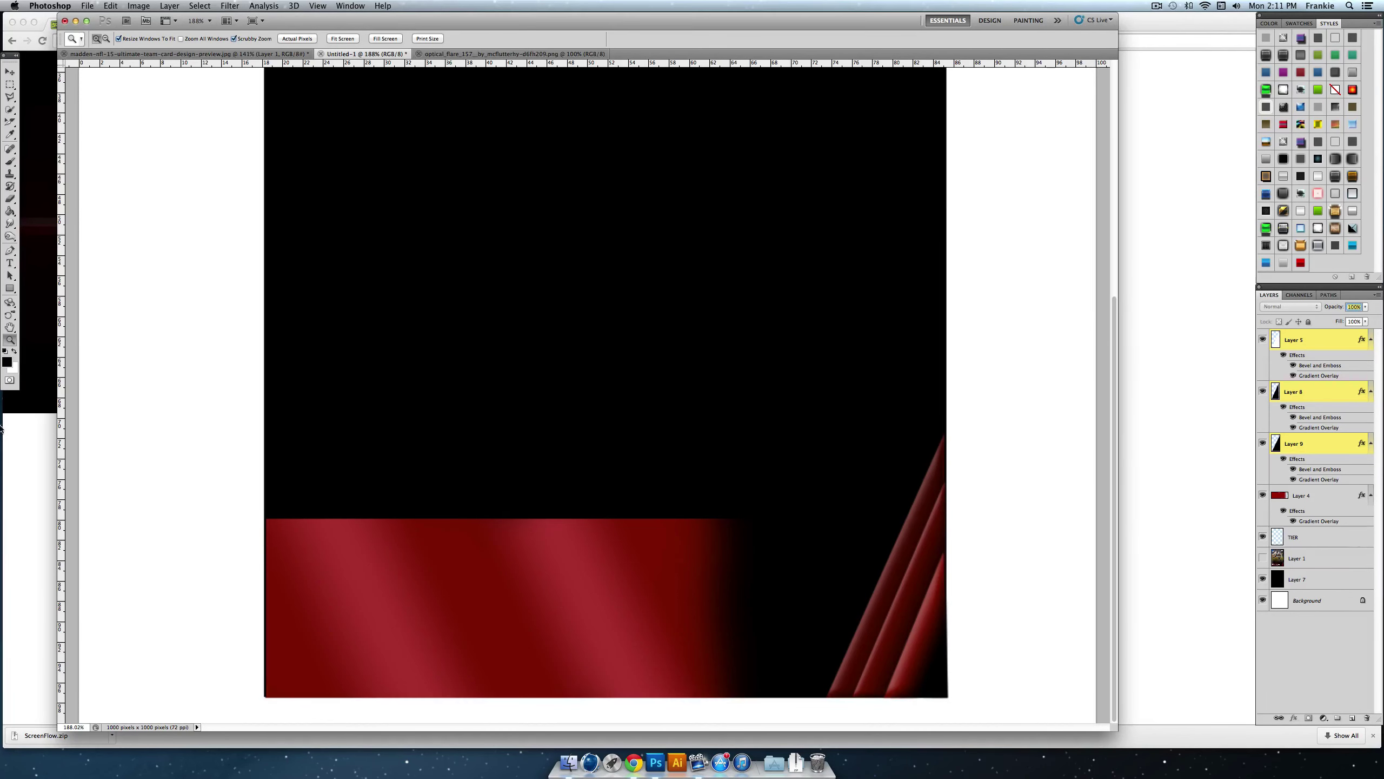
{"action": "right_click", "coordinate": [478, 363]}
{"action": "left_click", "coordinate": [515, 367]}
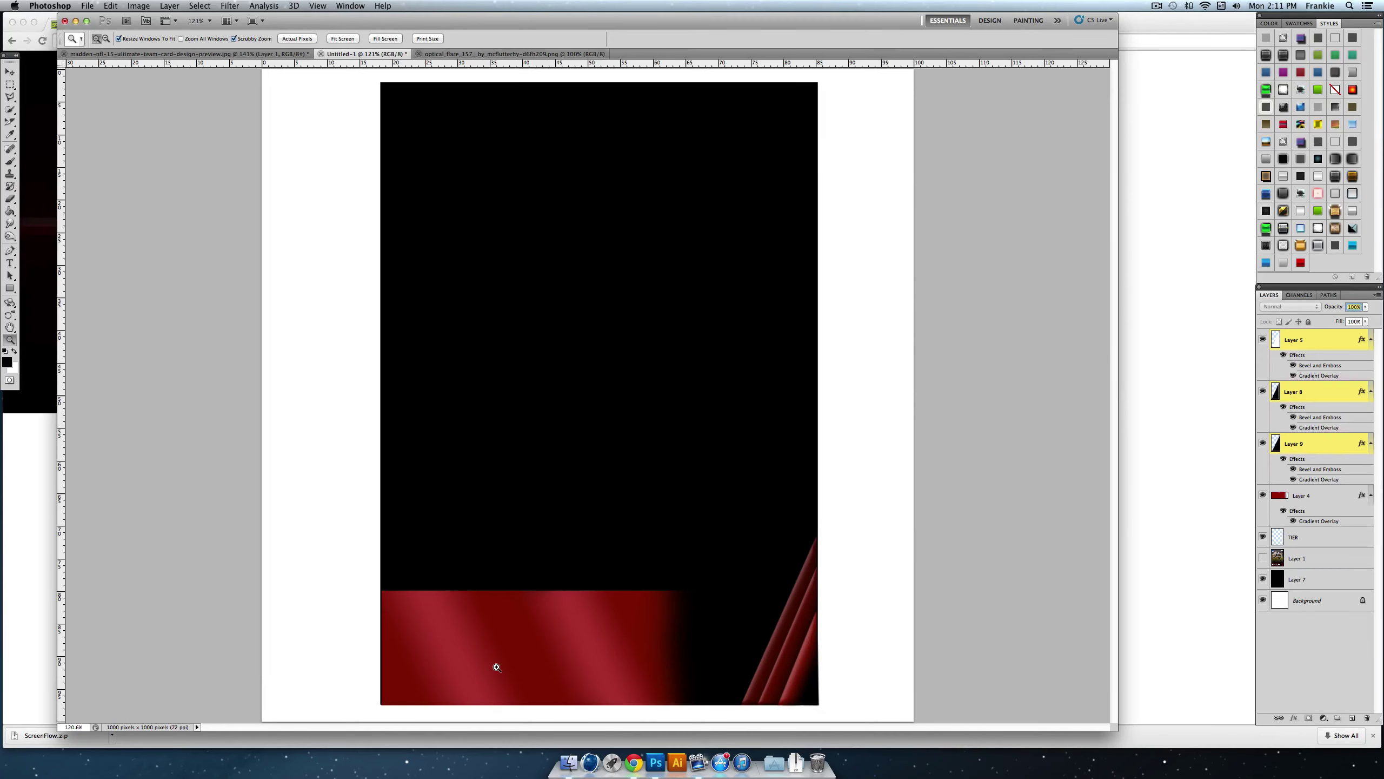
{"action": "left_click_drag", "start_coordinate": [496, 667], "coordinate": [558, 625]}
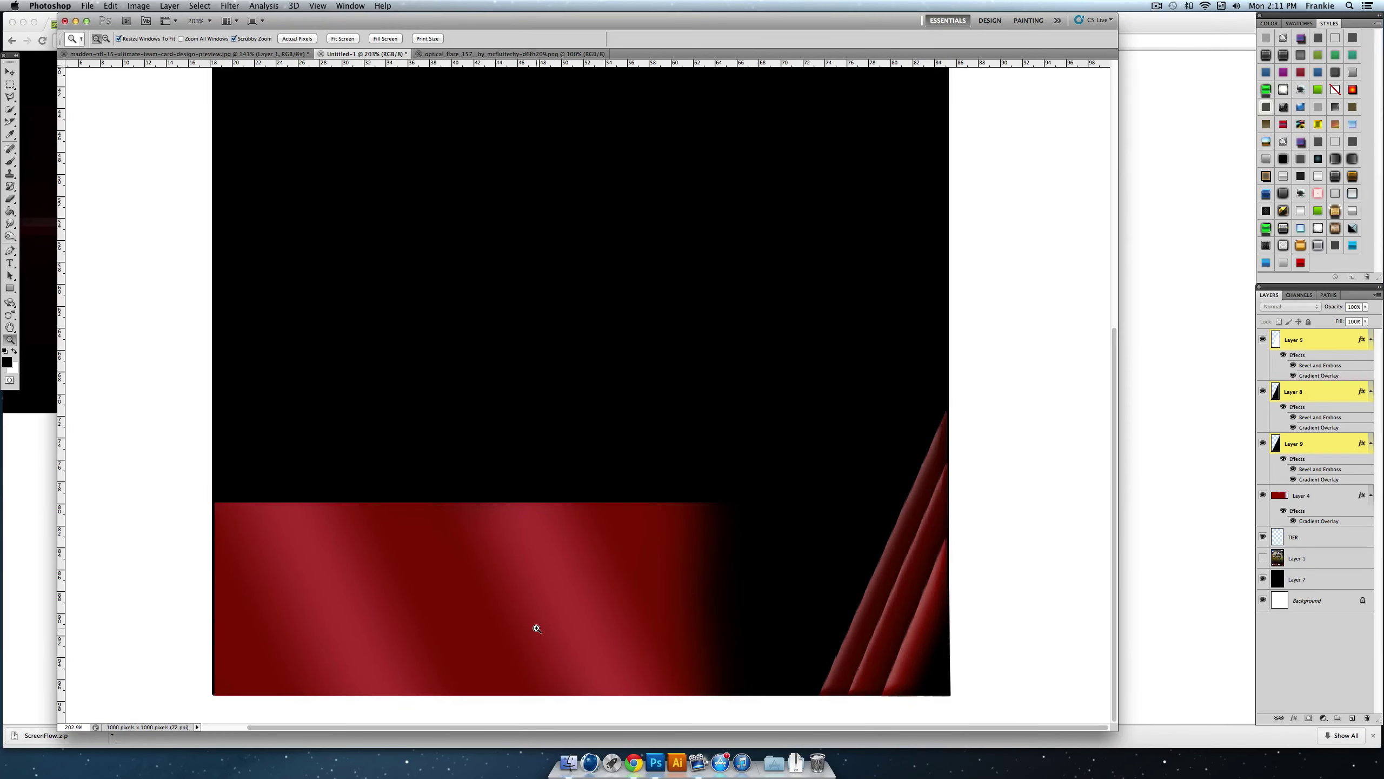
{"action": "left_click", "coordinate": [1338, 718]}
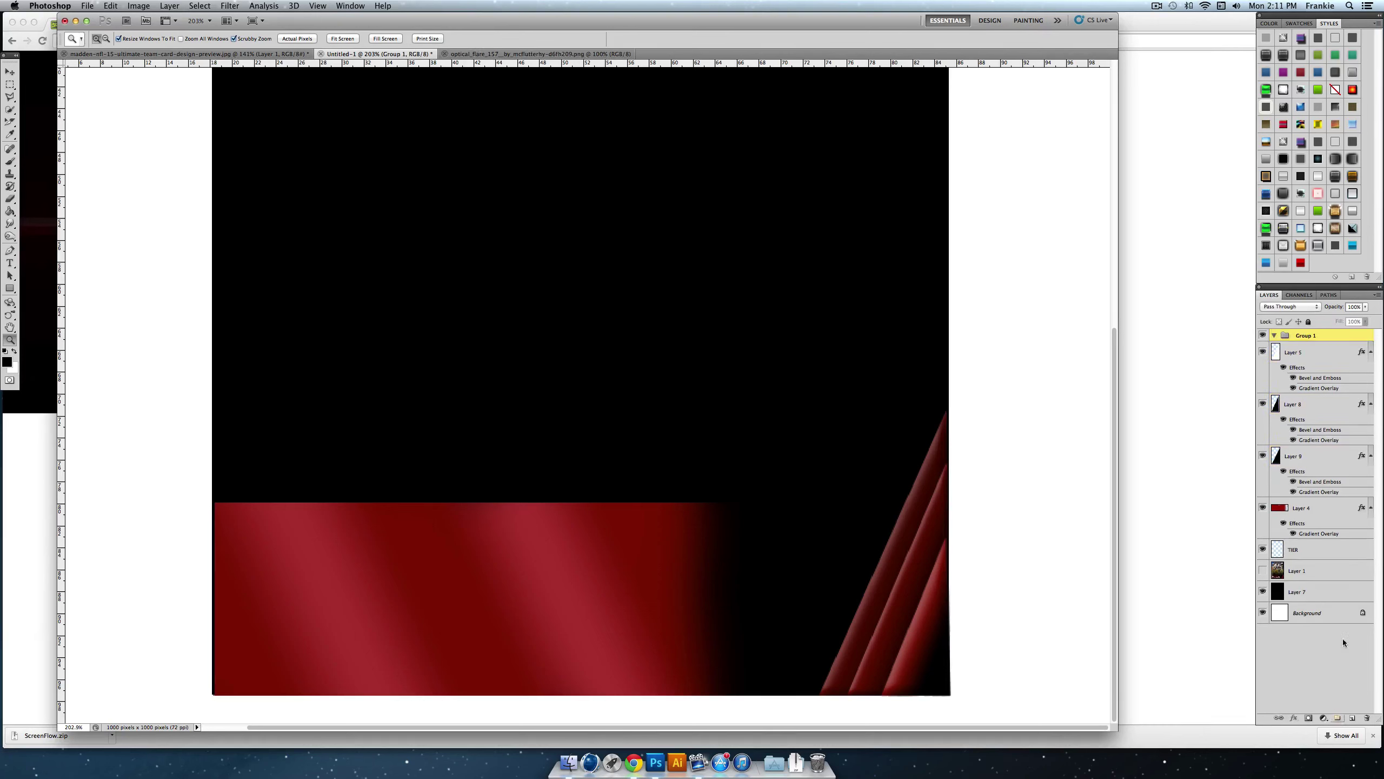
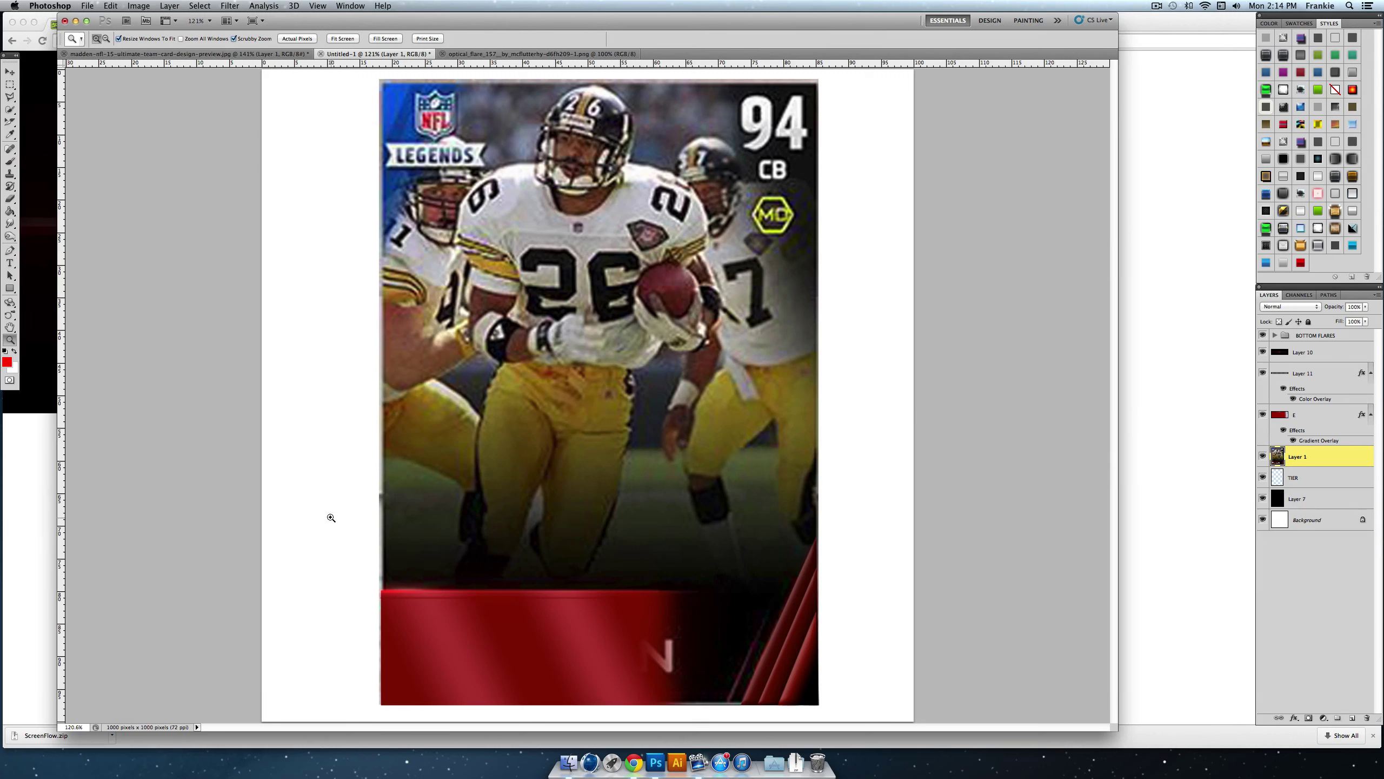
Step: Hide Layer 10, Layer 11 and the red gradient banner layer so only the reference card shows behind the stripes
{"action": "left_click", "coordinate": [1263, 455]}
{"action": "left_click", "coordinate": [1262, 414]}
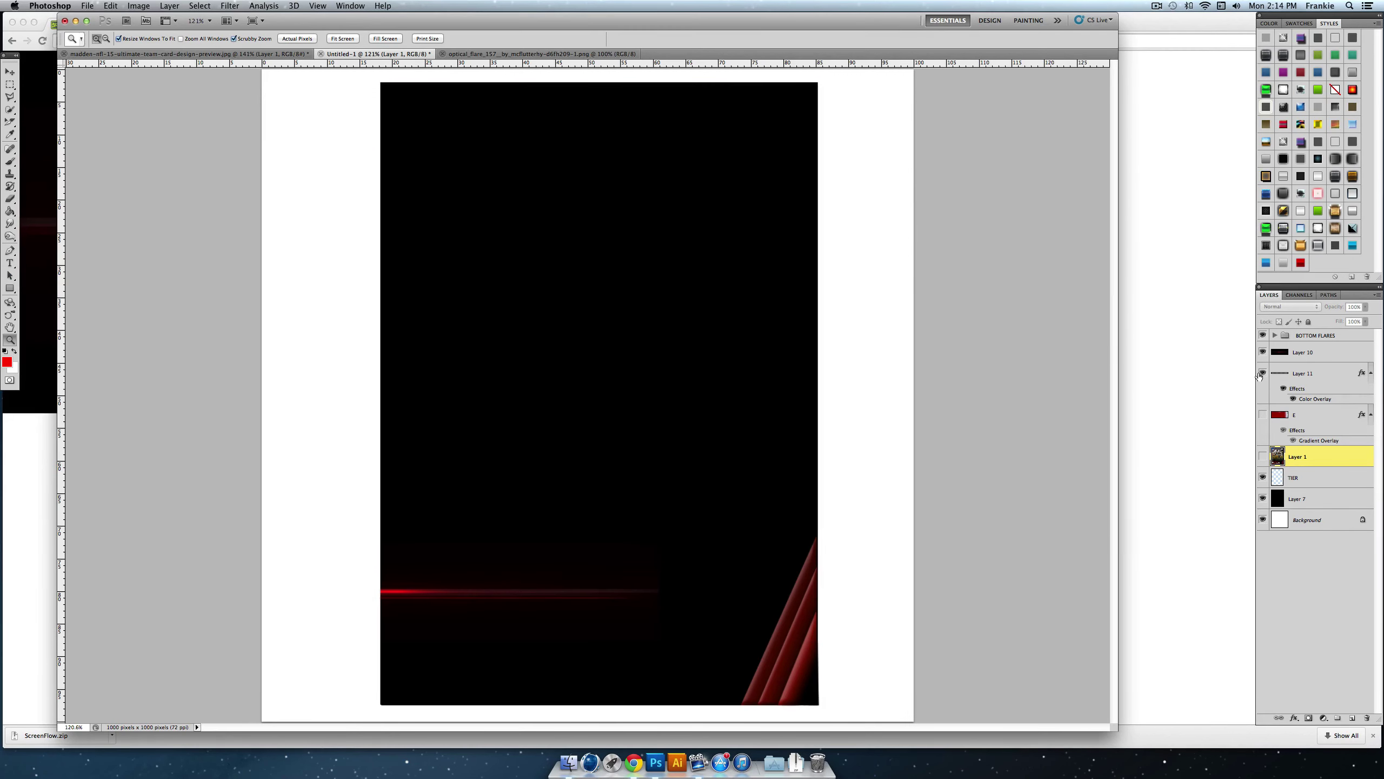
{"action": "left_click", "coordinate": [1261, 354]}
{"action": "left_click", "coordinate": [1261, 456]}
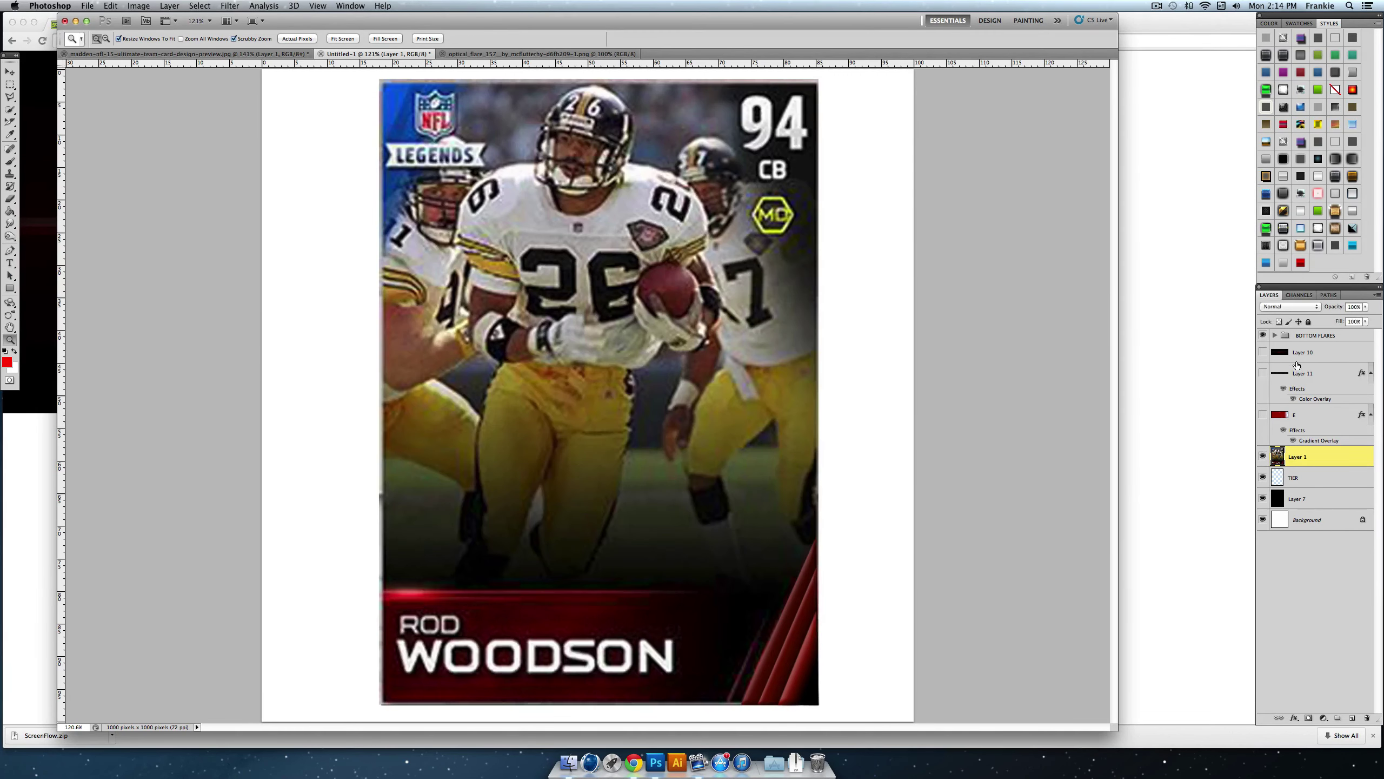
Step: Create a new layer group at the top of the layer stack and name it NAME PLATE
{"action": "left_click", "coordinate": [1297, 353]}
{"action": "left_click", "coordinate": [1338, 718]}
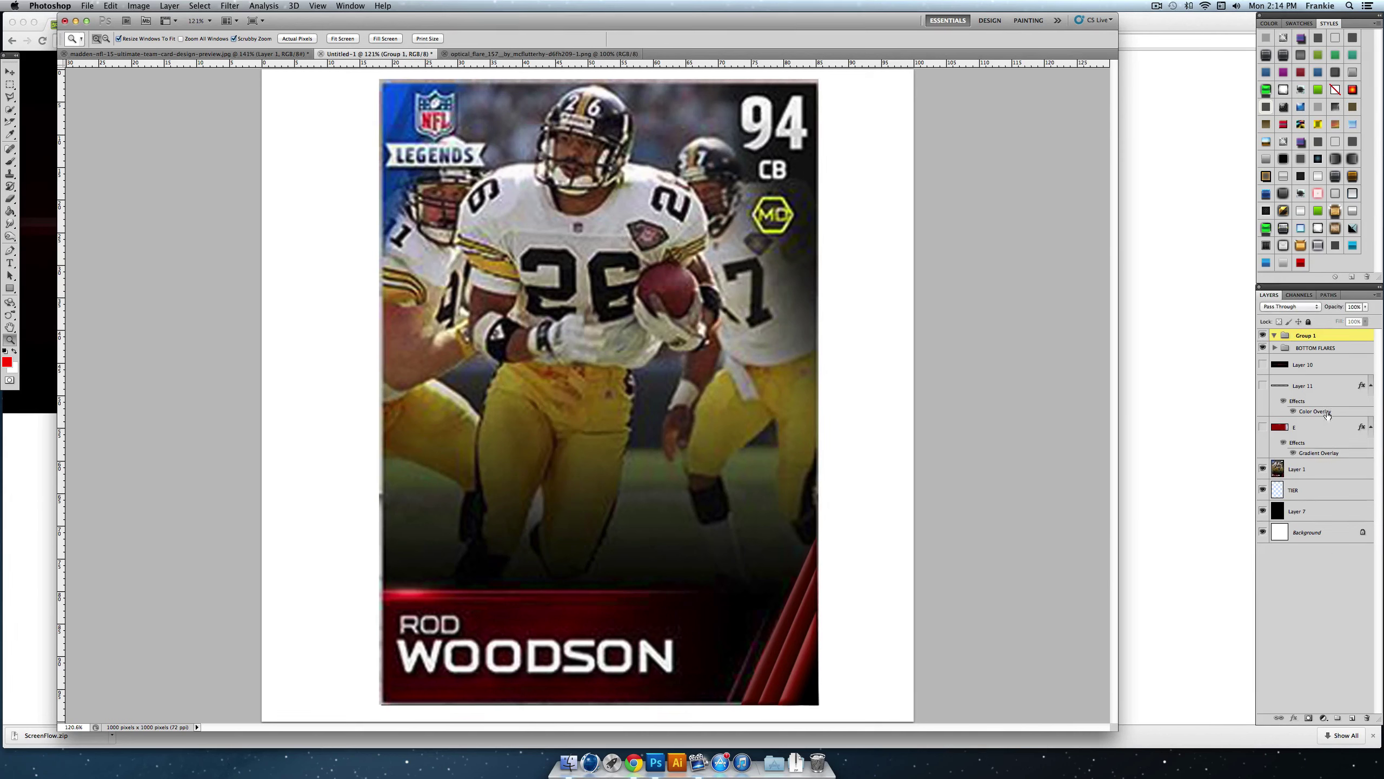
{"action": "double_click", "coordinate": [1306, 336]}
{"action": "type", "text": "NAME PLATE"}
{"action": "key", "text": "Return"}
Step: Move Layer 10, Layer 11 and the red banner layer into the NAME PLATE group and make them visible
{"action": "left_click", "coordinate": [1305, 365]}
{"action": "left_click", "coordinate": [1308, 427], "text": "shift"}
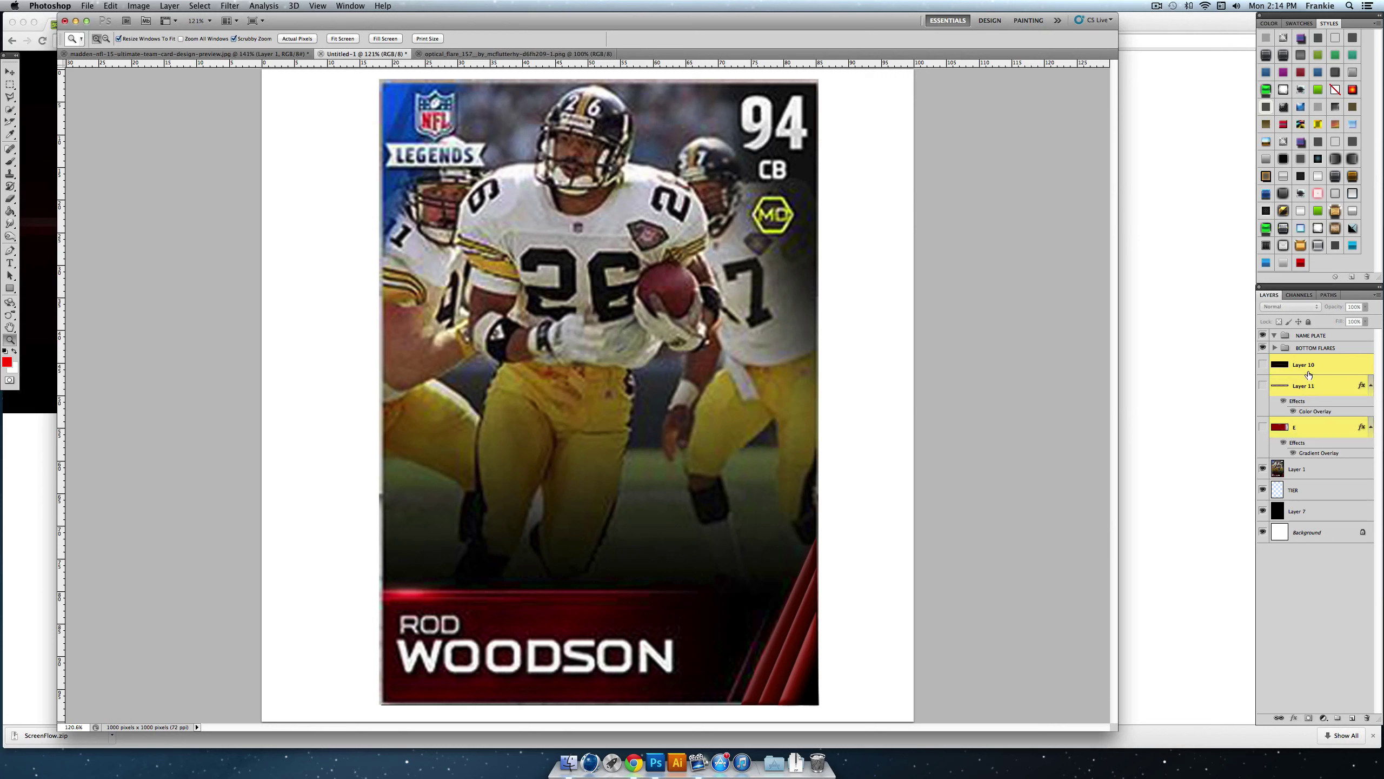
{"action": "left_click_drag", "start_coordinate": [1307, 371], "coordinate": [1306, 338]}
{"action": "left_click", "coordinate": [1306, 337]}
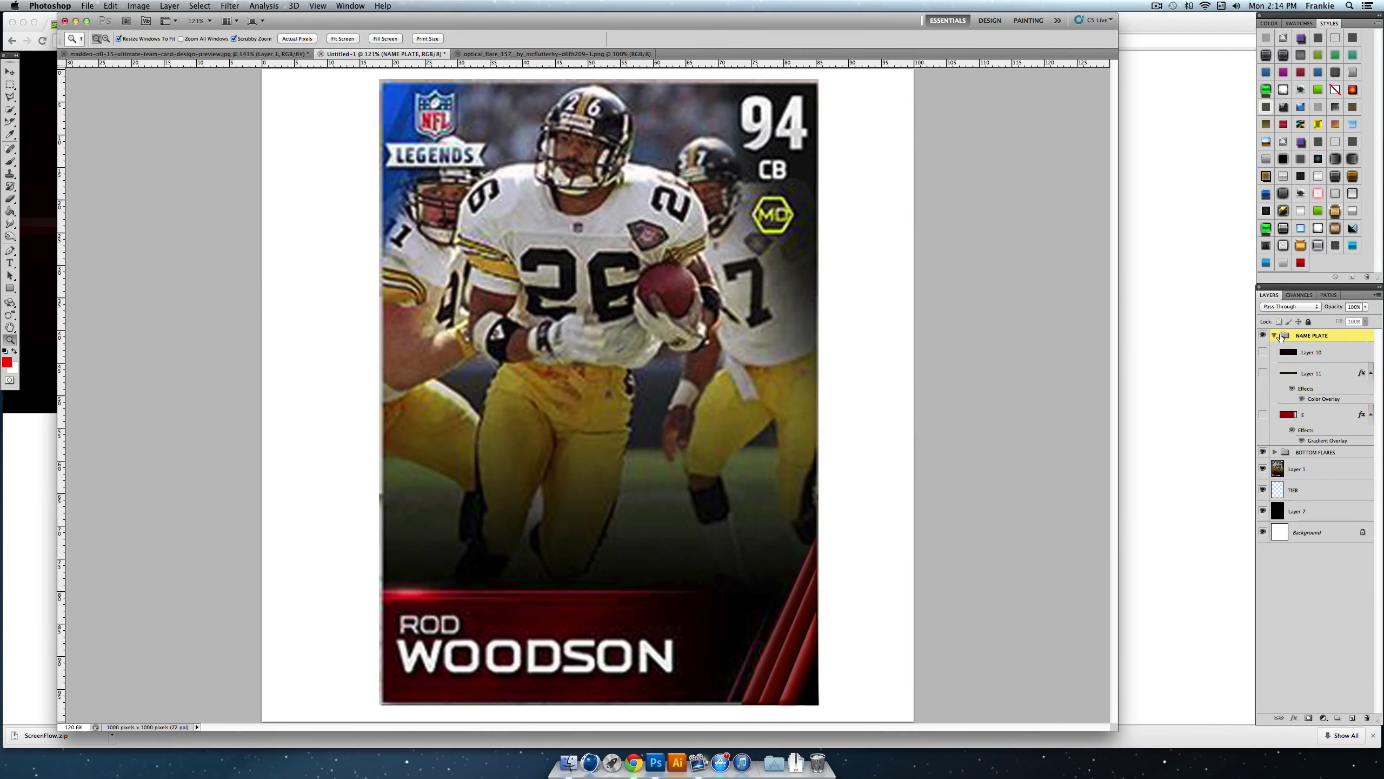
{"action": "left_click", "coordinate": [1262, 352]}
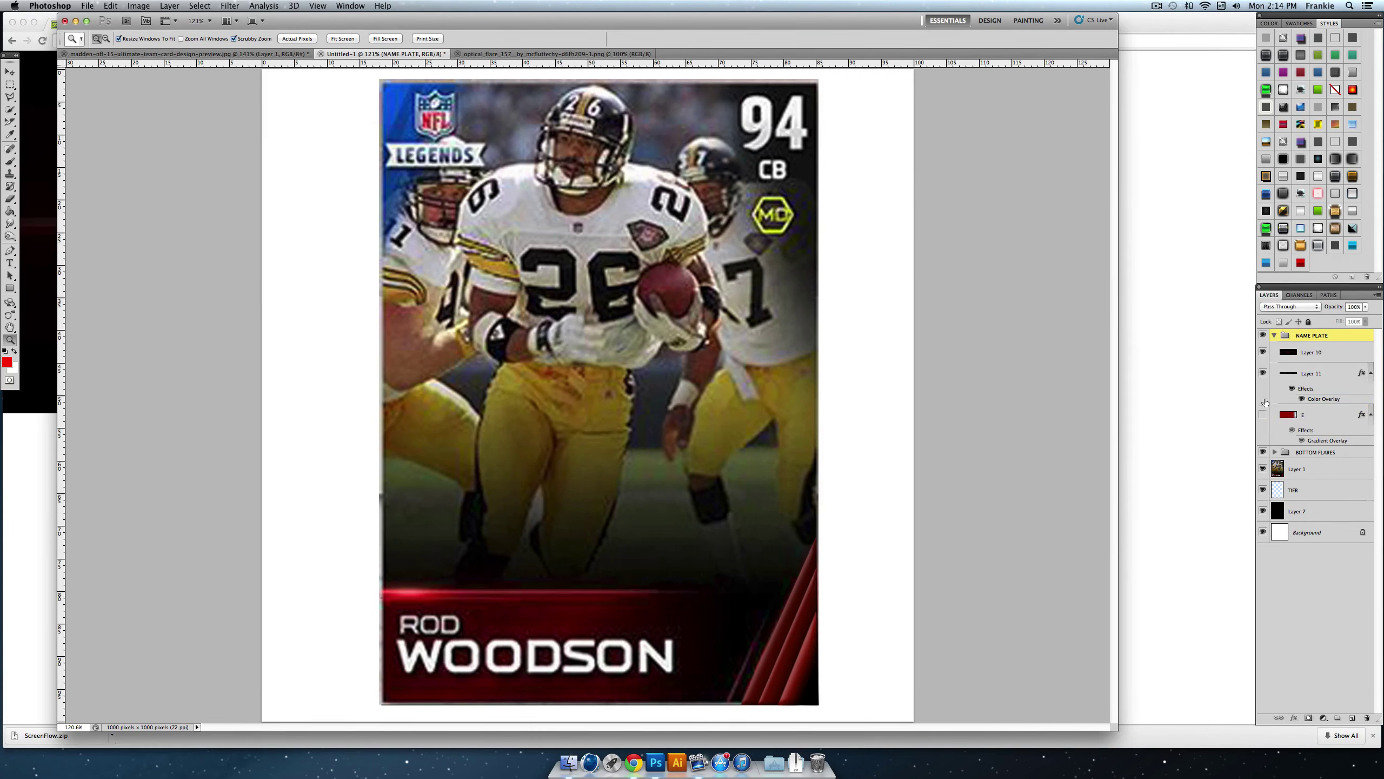
Step: Collapse the NAME PLATE group, move it below BOTTOM FLARES and hide it
{"action": "left_click", "coordinate": [1274, 335]}
{"action": "left_click_drag", "start_coordinate": [1308, 336], "coordinate": [1310, 351]}
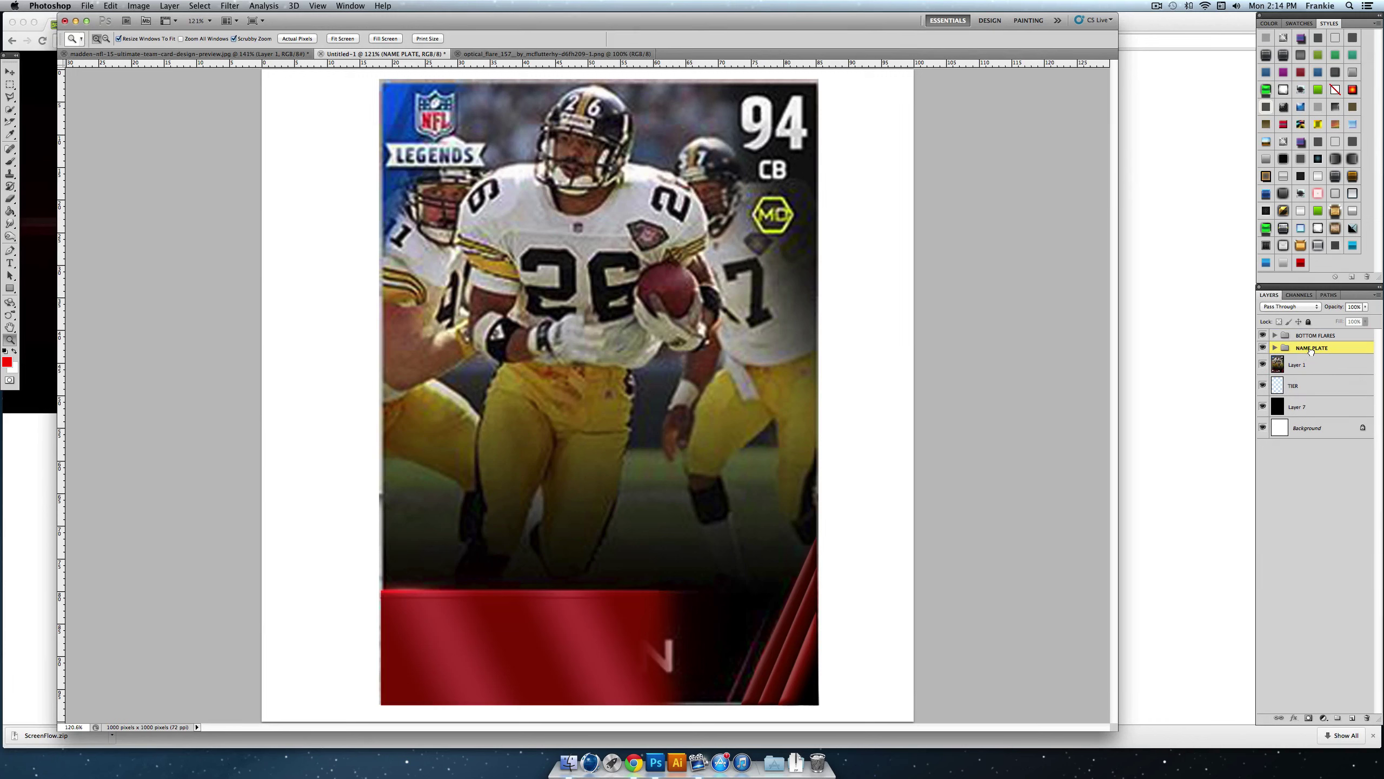
{"action": "left_click", "coordinate": [1262, 348]}
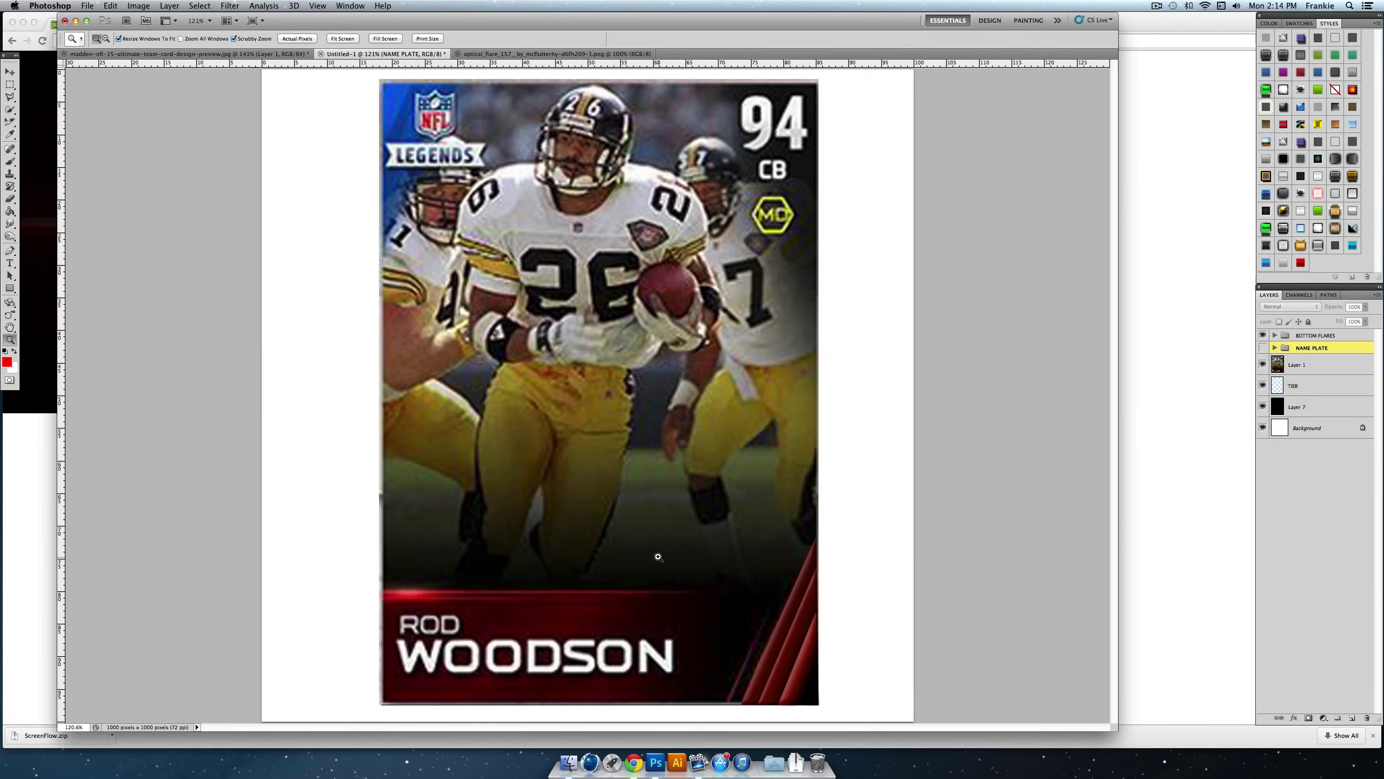
Step: Add the text "ROD" in red and move it down beside the player's first name on the reference card
{"action": "left_click", "coordinate": [10, 262]}
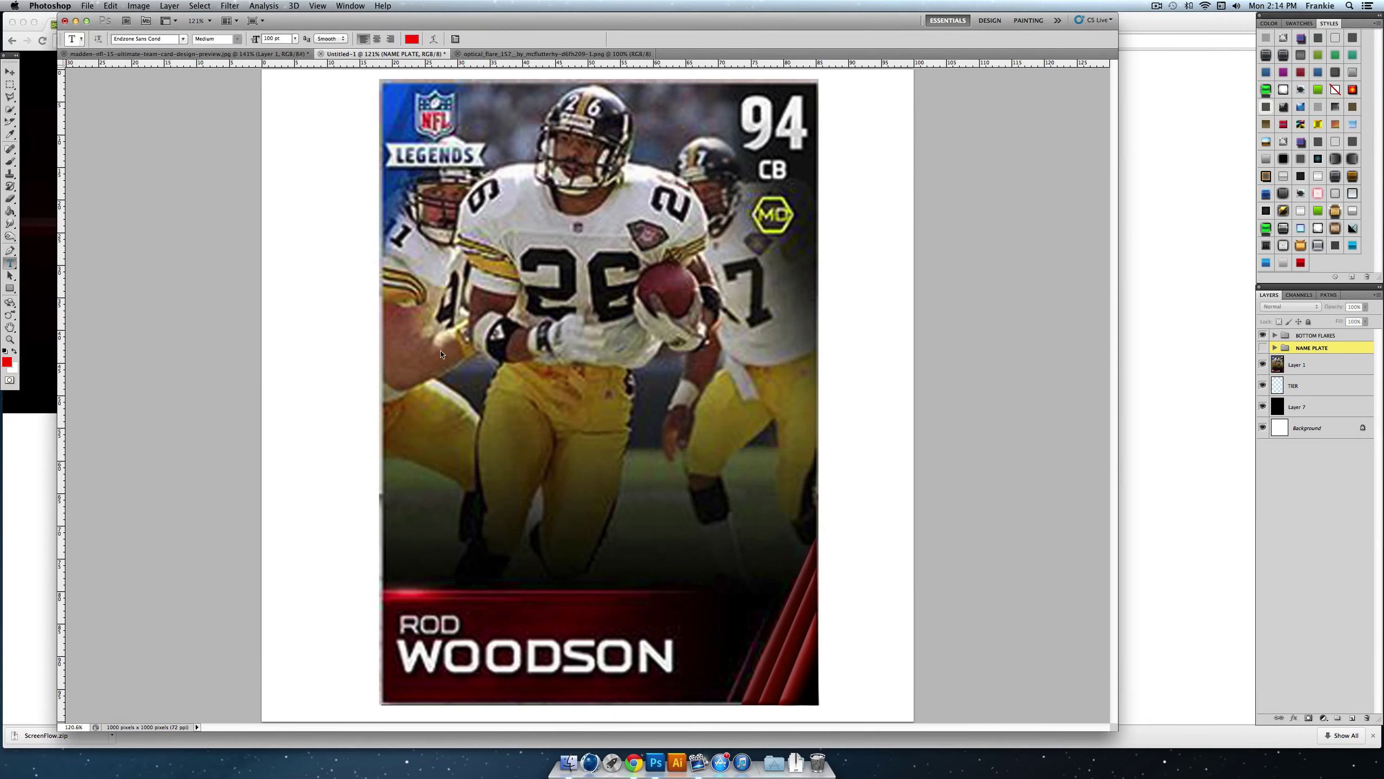
{"action": "left_click_drag", "start_coordinate": [643, 388], "coordinate": [847, 505]}
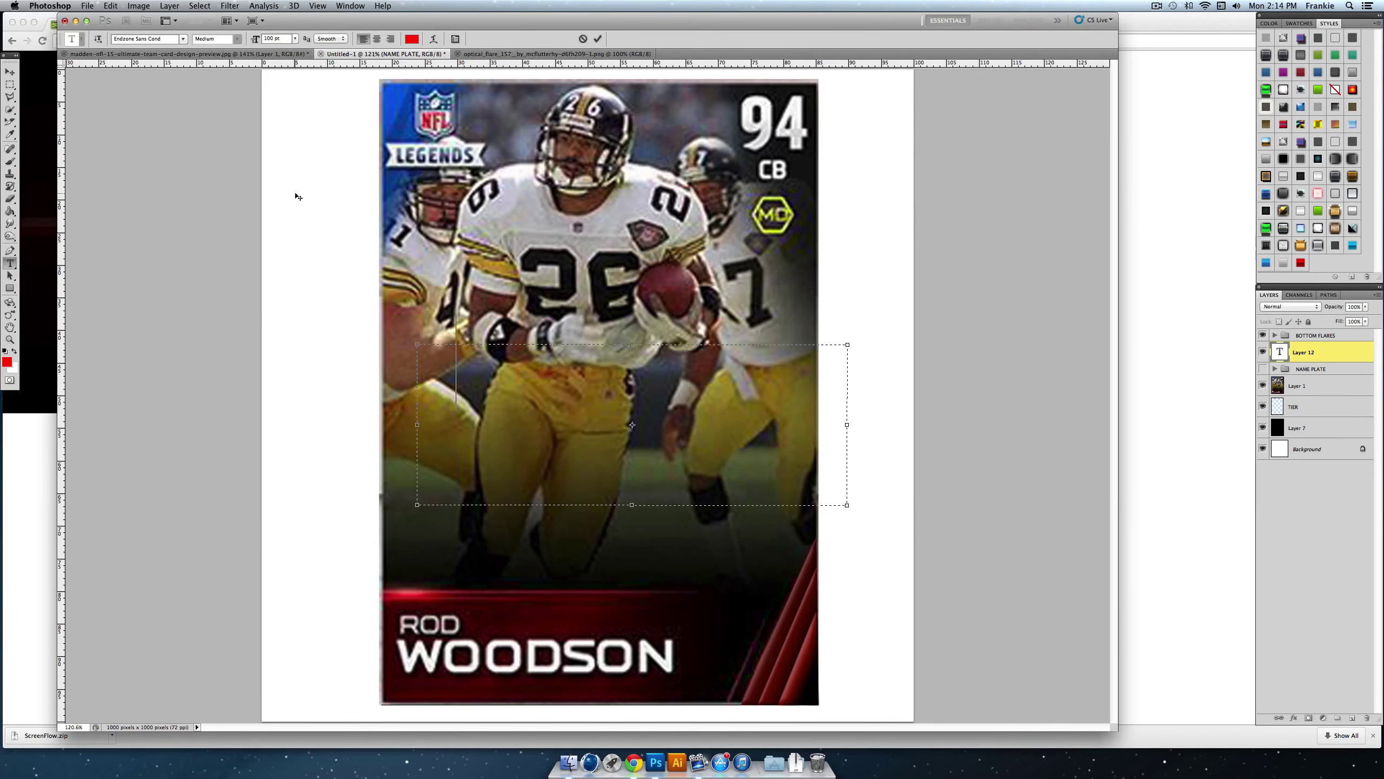
{"action": "type", "text": "Rod"}
{"action": "key", "text": "BackSpace"}
{"action": "key", "text": "BackSpace"}
{"action": "type", "text": "OD"}
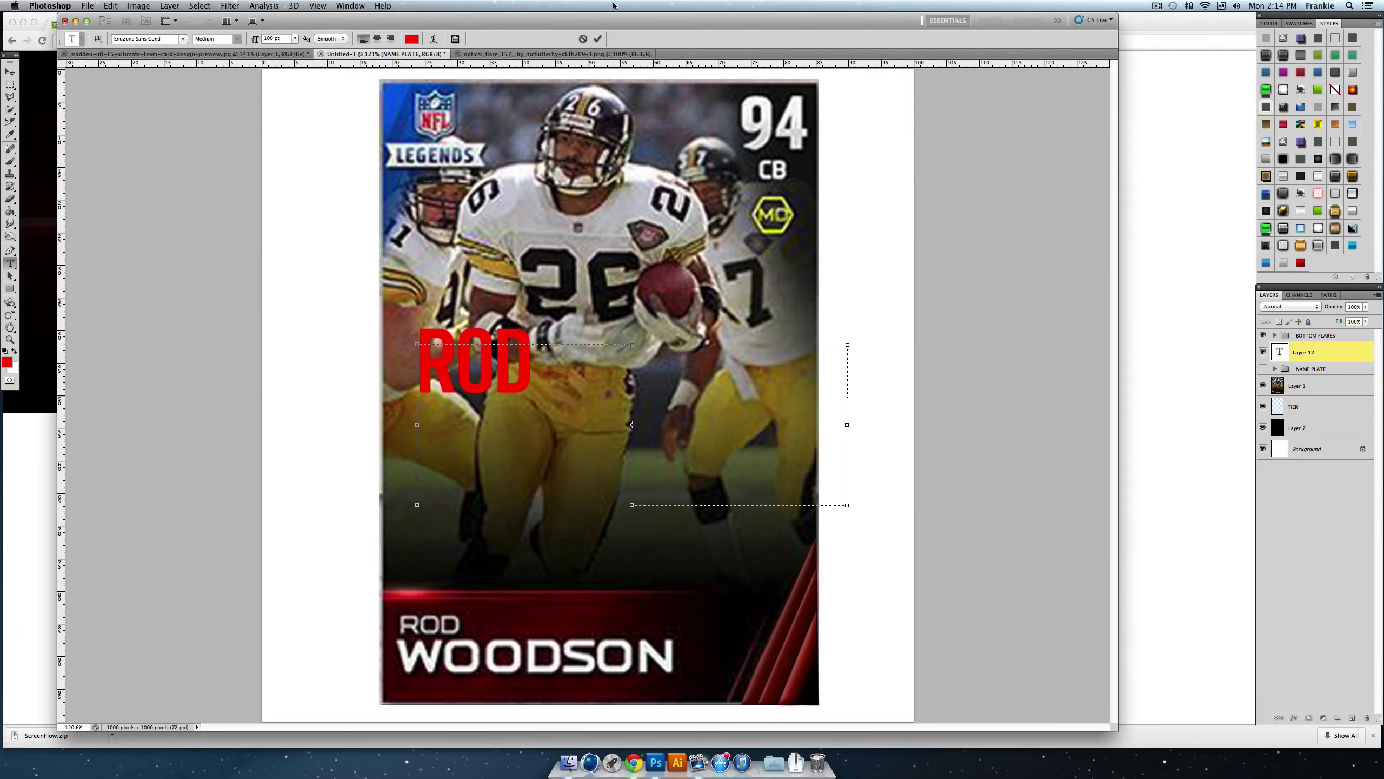
{"action": "left_click", "coordinate": [598, 43]}
{"action": "key", "text": "v"}
{"action": "left_click_drag", "start_coordinate": [472, 314], "coordinate": [518, 554]}
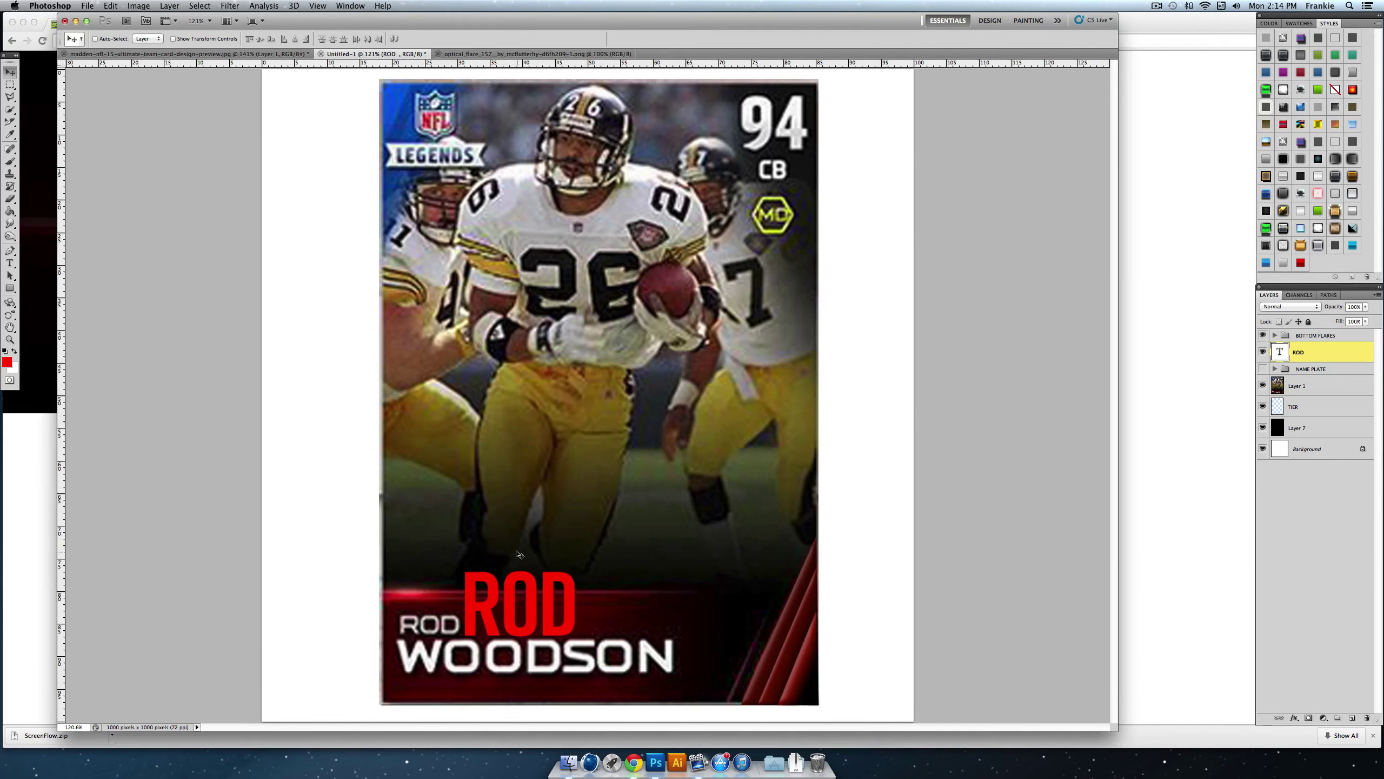
Step: Change the font of the ROD text to Endzone Tech Cond and commit the edit
{"action": "left_click", "coordinate": [10, 263]}
{"action": "left_click", "coordinate": [538, 604]}
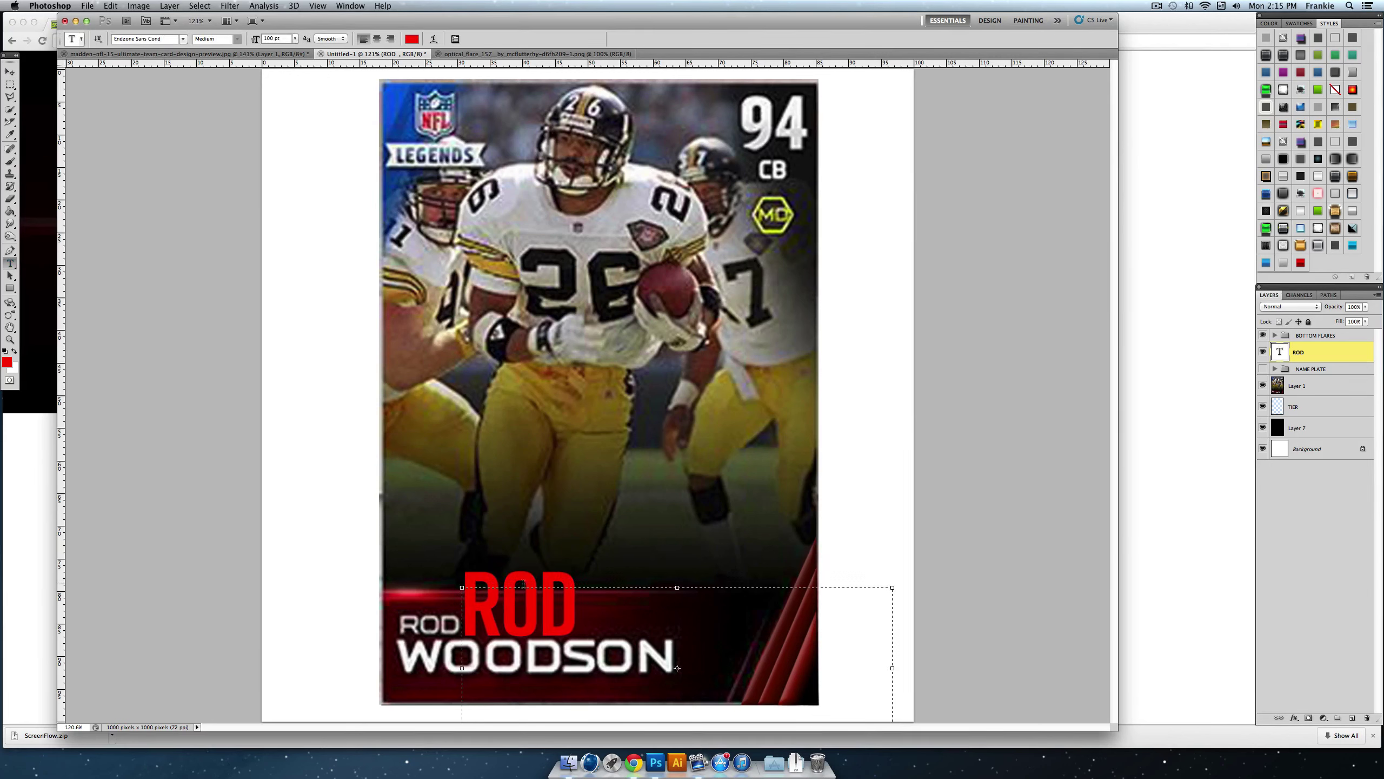
{"action": "key", "text": "super+a"}
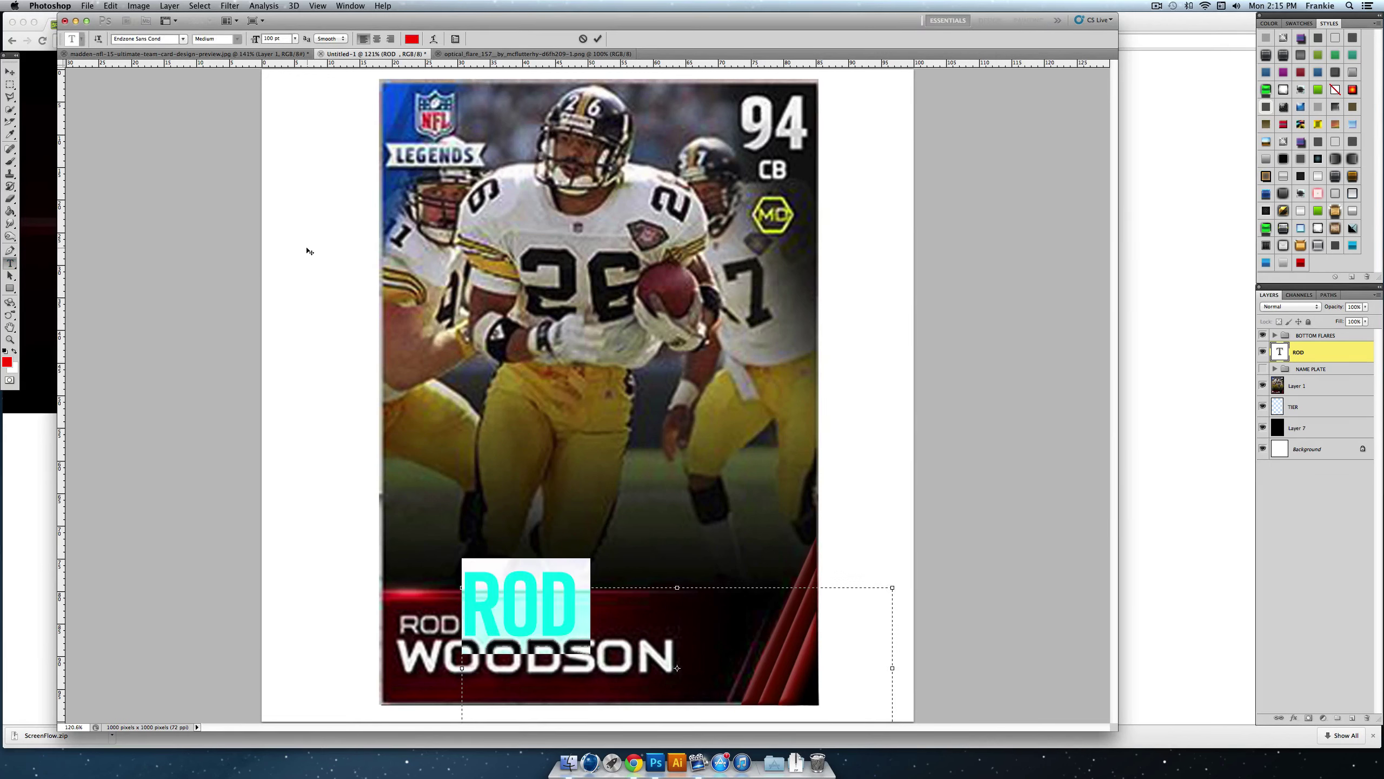
{"action": "left_click", "coordinate": [183, 41]}
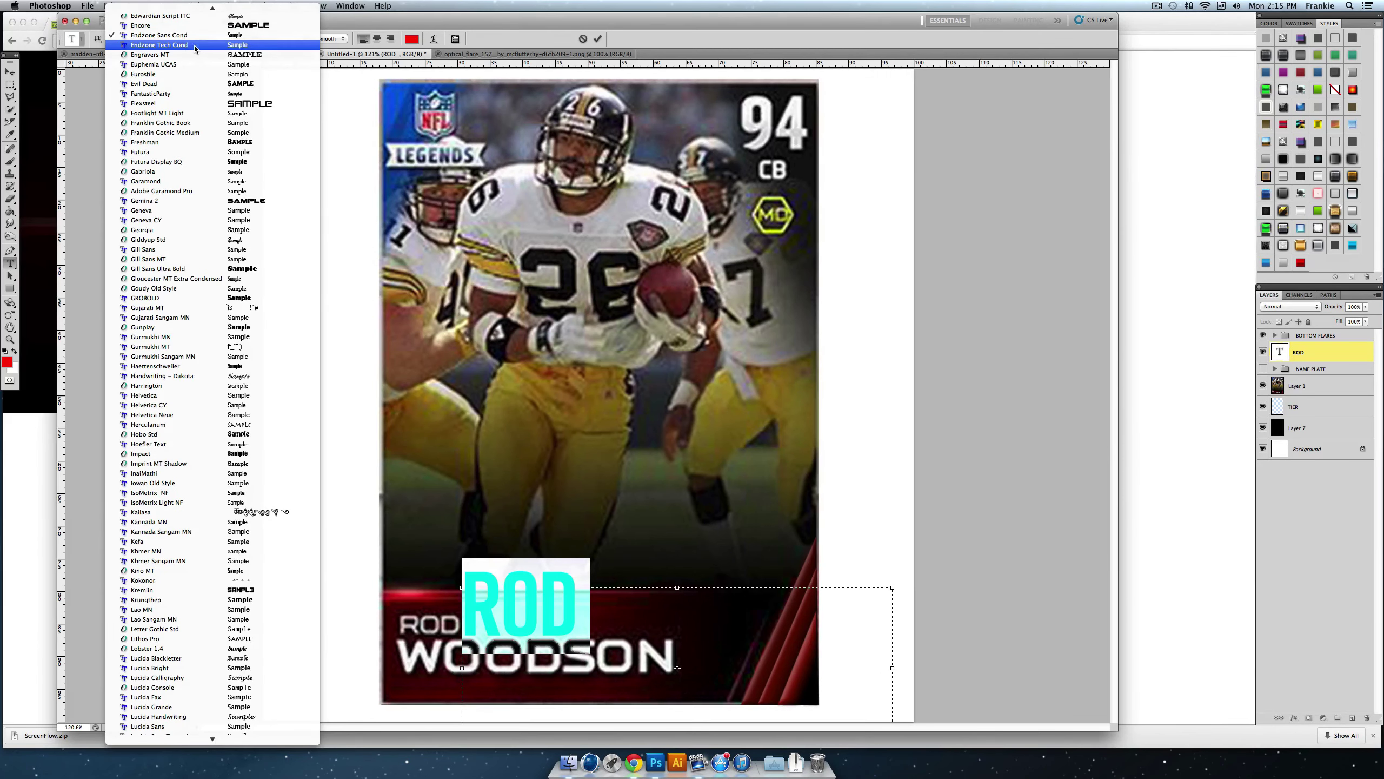
{"action": "left_click", "coordinate": [194, 45]}
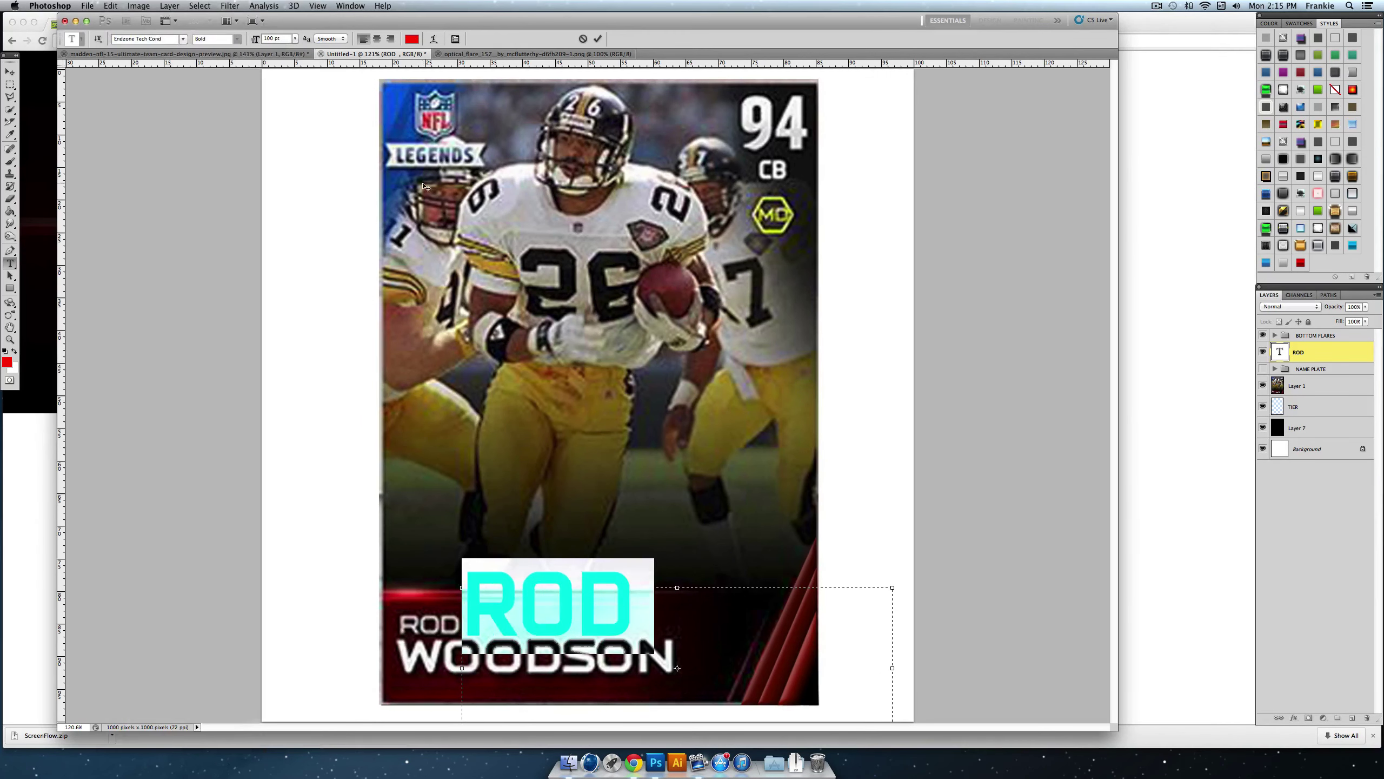
{"action": "left_click", "coordinate": [598, 38]}
Step: Add a Color Overlay in white (ffffff) to the ROD text layer
{"action": "double_click", "coordinate": [1319, 355]}
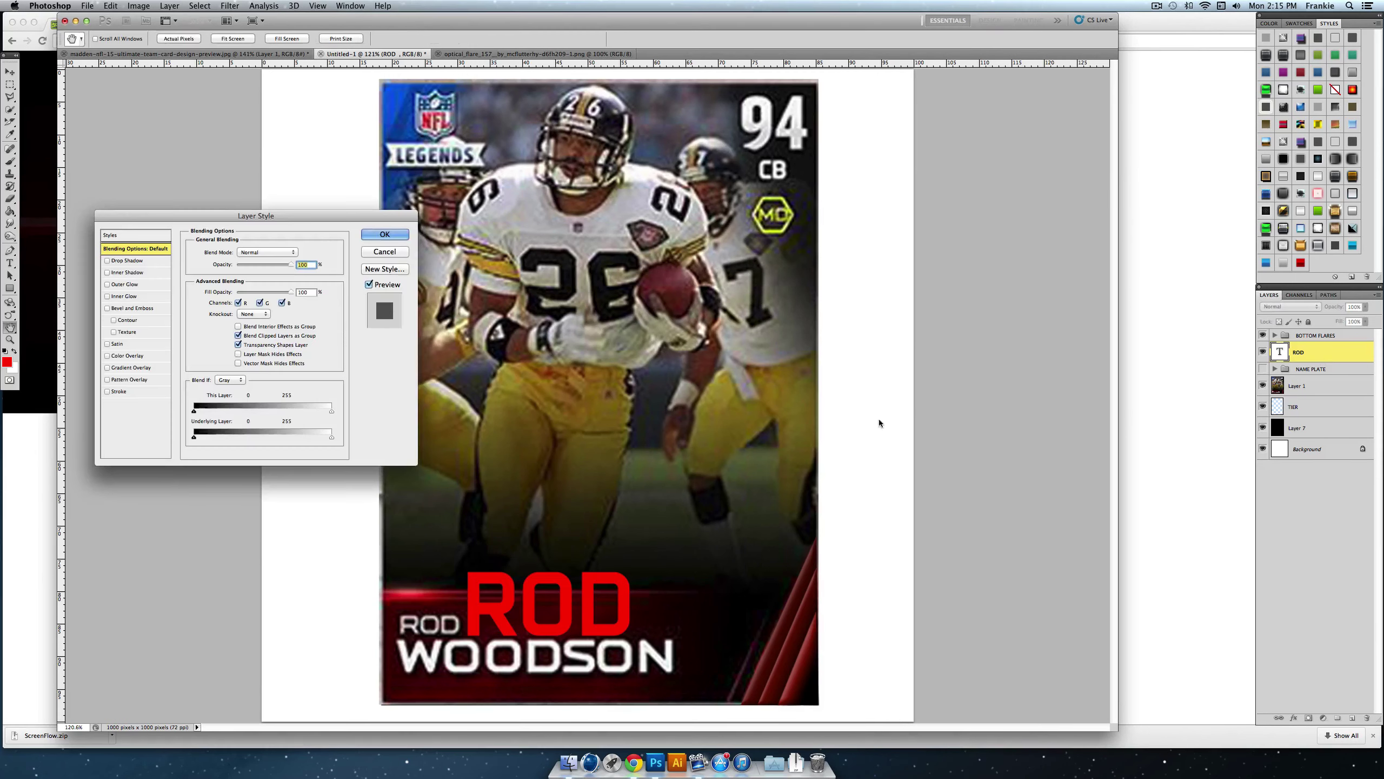
{"action": "left_click", "coordinate": [107, 355]}
{"action": "left_click", "coordinate": [128, 355]}
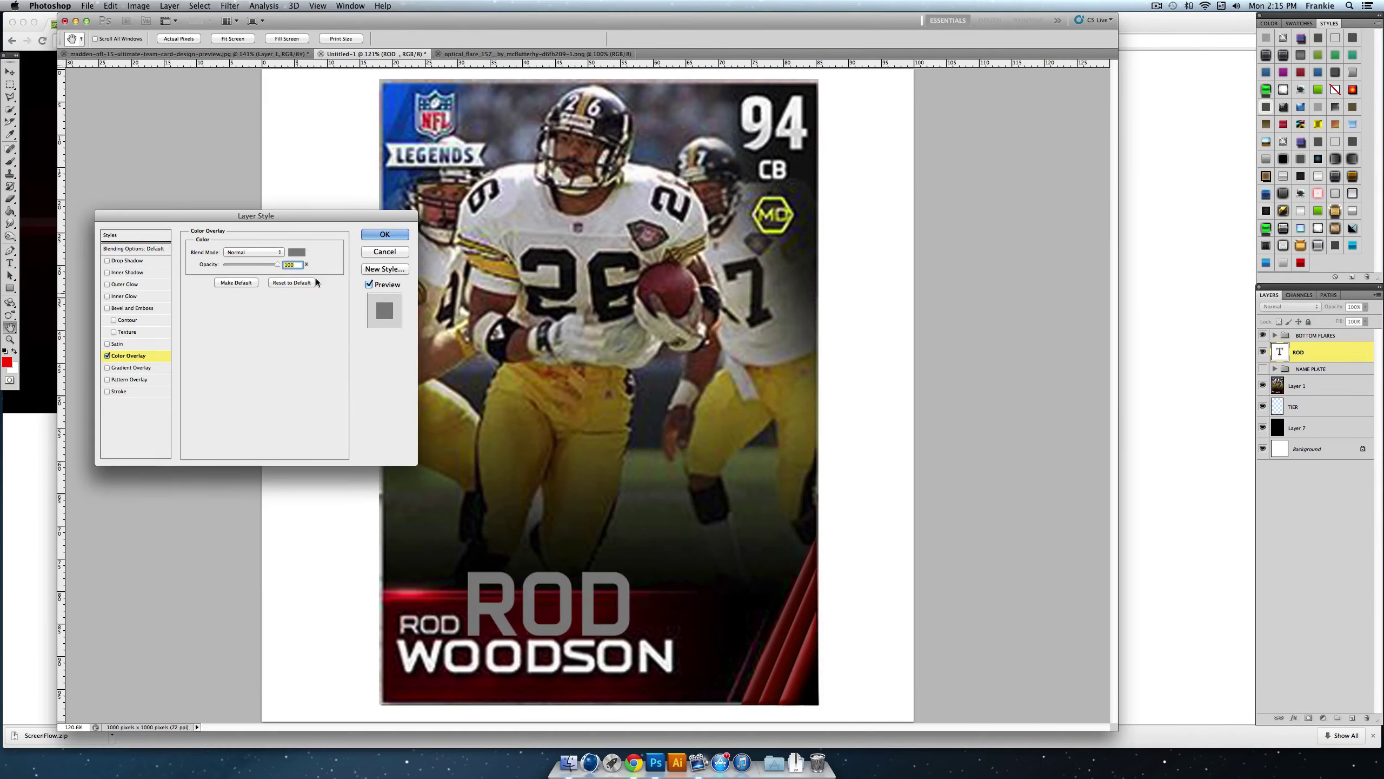
{"action": "left_click", "coordinate": [297, 252]}
{"action": "left_click", "coordinate": [284, 291]}
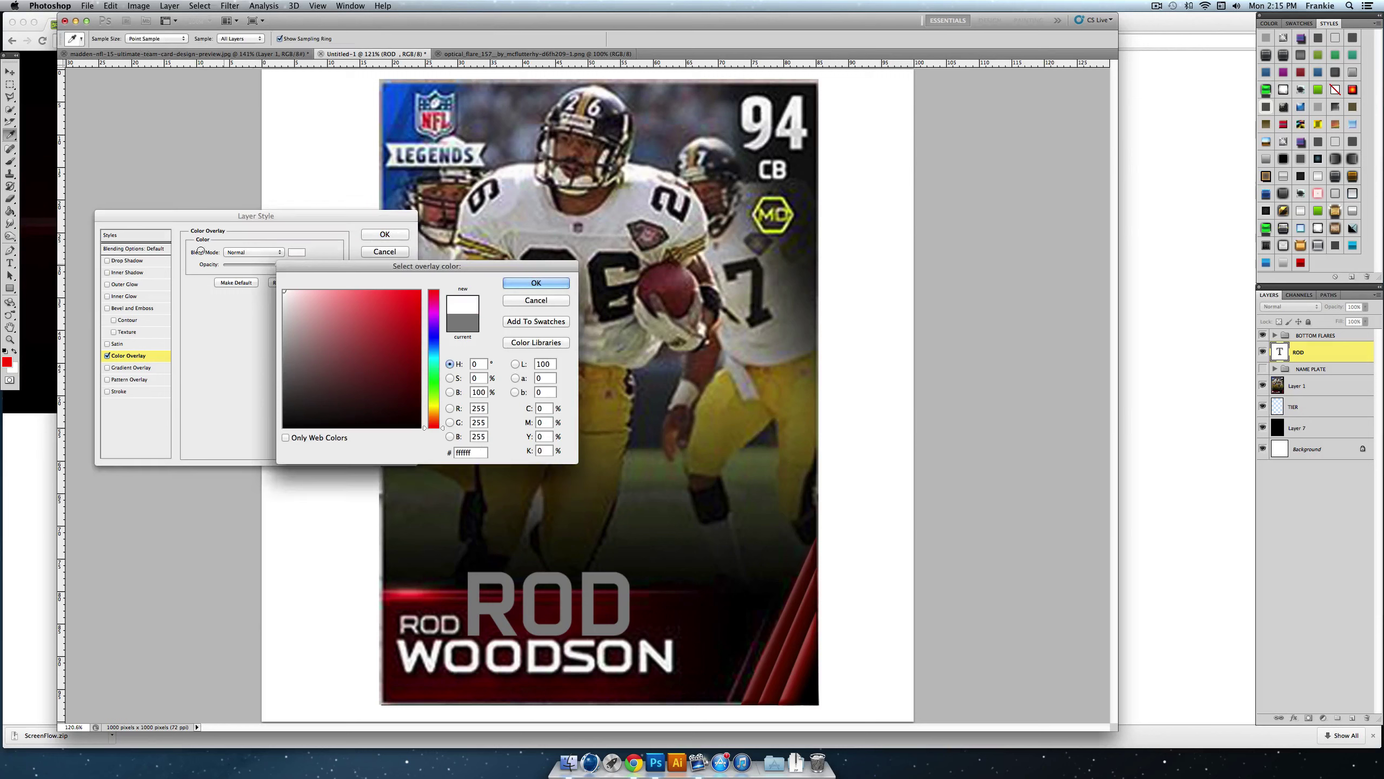
{"action": "left_click", "coordinate": [529, 281]}
Step: Add a black Drop Shadow to the ROD text, increase its size slightly and apply the layer style
{"action": "left_click", "coordinate": [107, 260]}
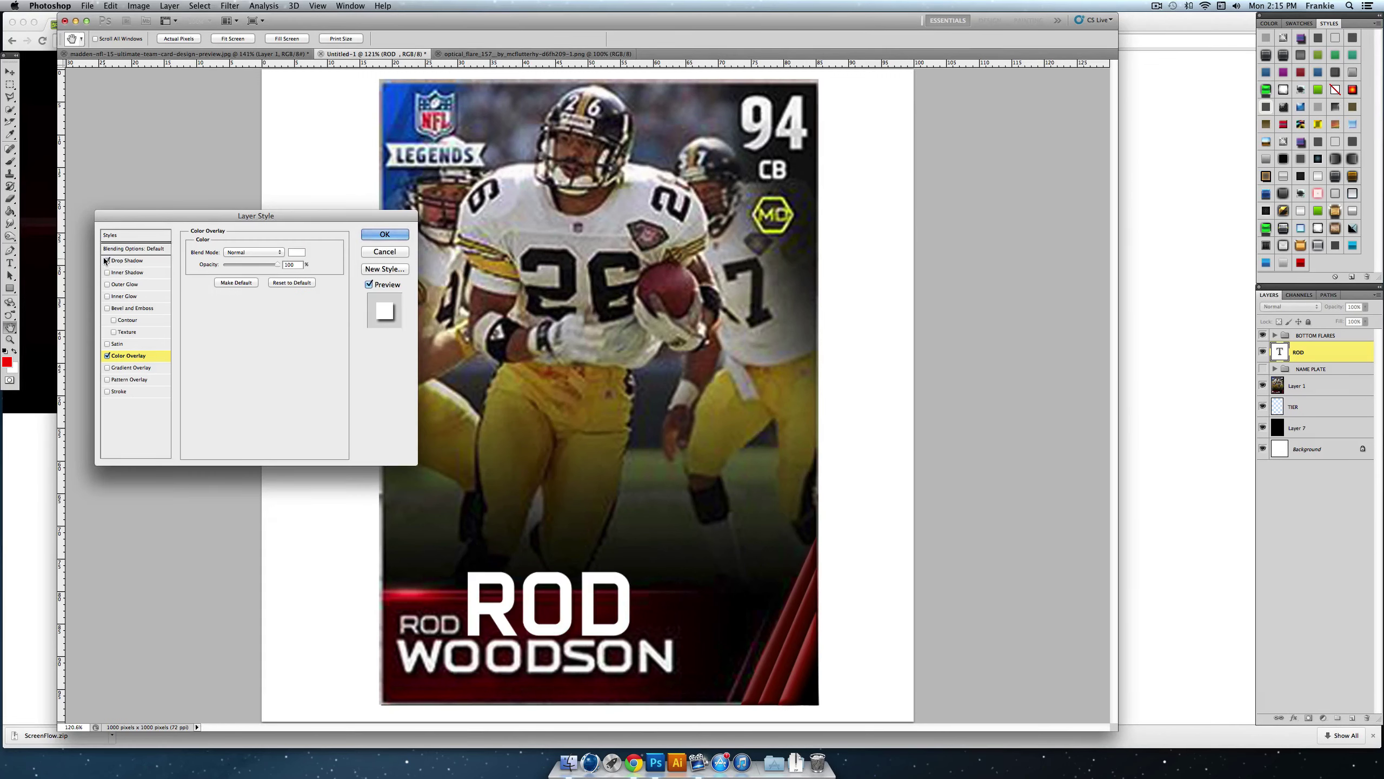
{"action": "left_click", "coordinate": [127, 260]}
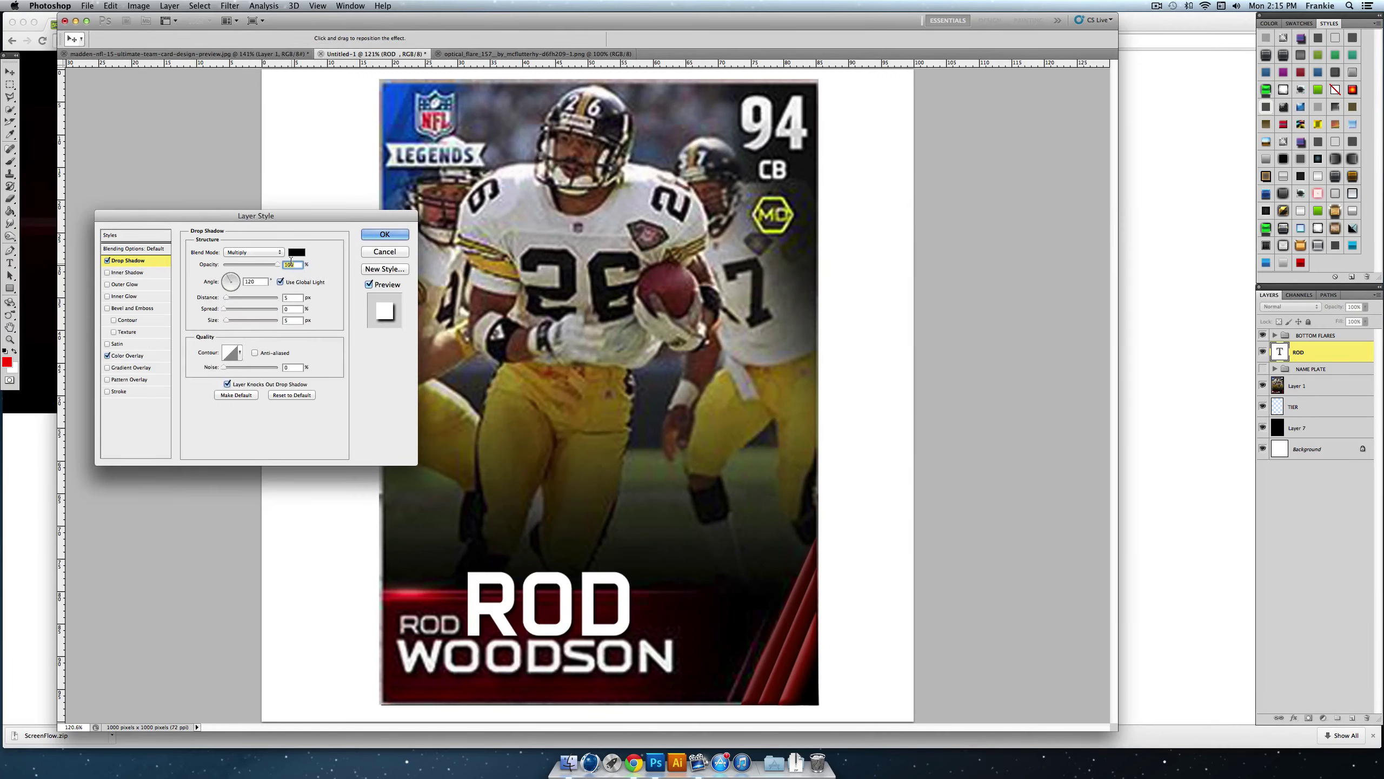
{"action": "left_click_drag", "start_coordinate": [226, 320], "coordinate": [229, 321]}
{"action": "left_click", "coordinate": [370, 235]}
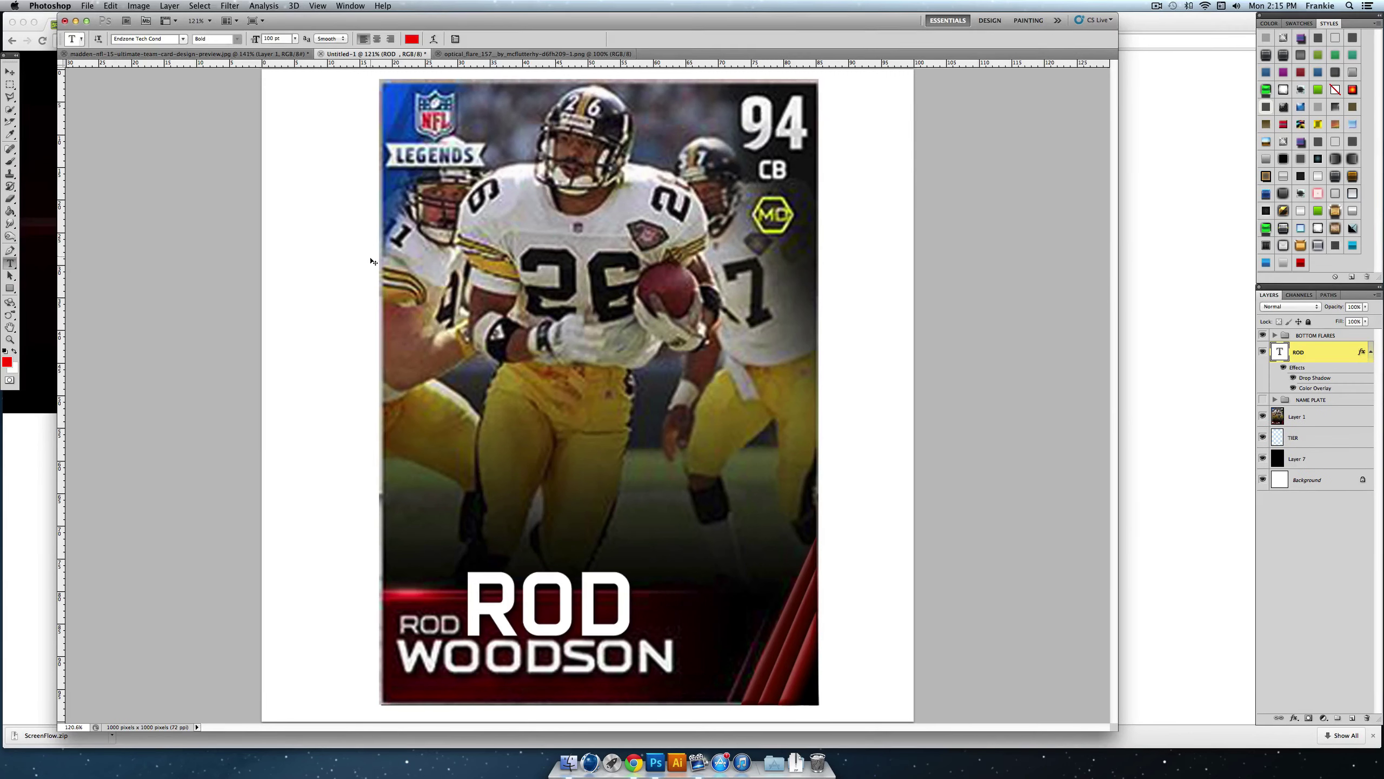
Step: Scale down the ROD text and place it over the first name on the reference card
{"action": "key", "text": "super+t"}
{"action": "left_click_drag", "start_coordinate": [462, 558], "coordinate": [527, 629]}
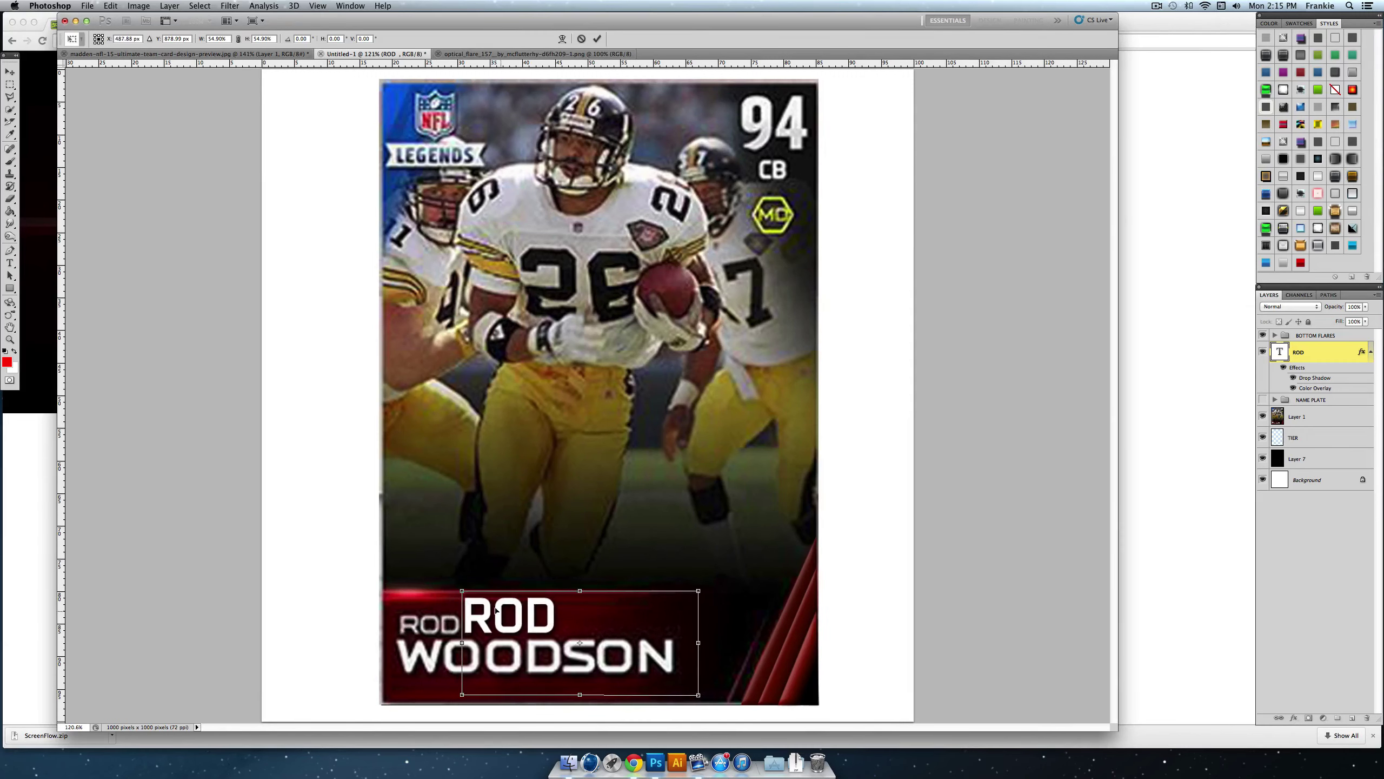
{"action": "left_click_drag", "start_coordinate": [461, 592], "coordinate": [482, 599]}
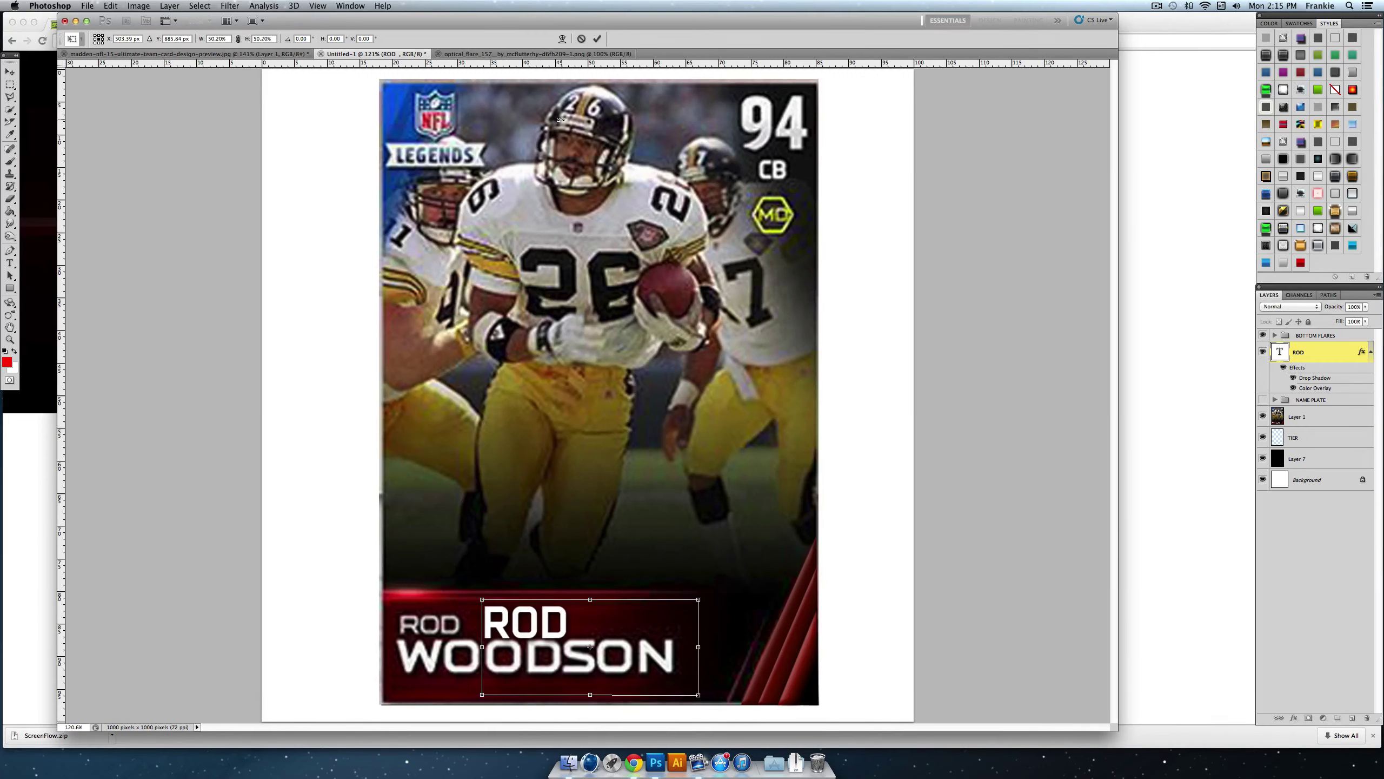
{"action": "left_click", "coordinate": [598, 38]}
{"action": "key", "text": "super+t"}
{"action": "mouse_move", "coordinate": [590, 602]}
{"action": "left_mouse_down"}
{"action": "mouse_move", "coordinate": [590, 622]}
{"action": "mouse_move", "coordinate": [502, 627]}
{"action": "mouse_move", "coordinate": [580, 619]}
{"action": "left_mouse_up"}
{"action": "left_click_drag", "start_coordinate": [494, 641], "coordinate": [420, 626]}
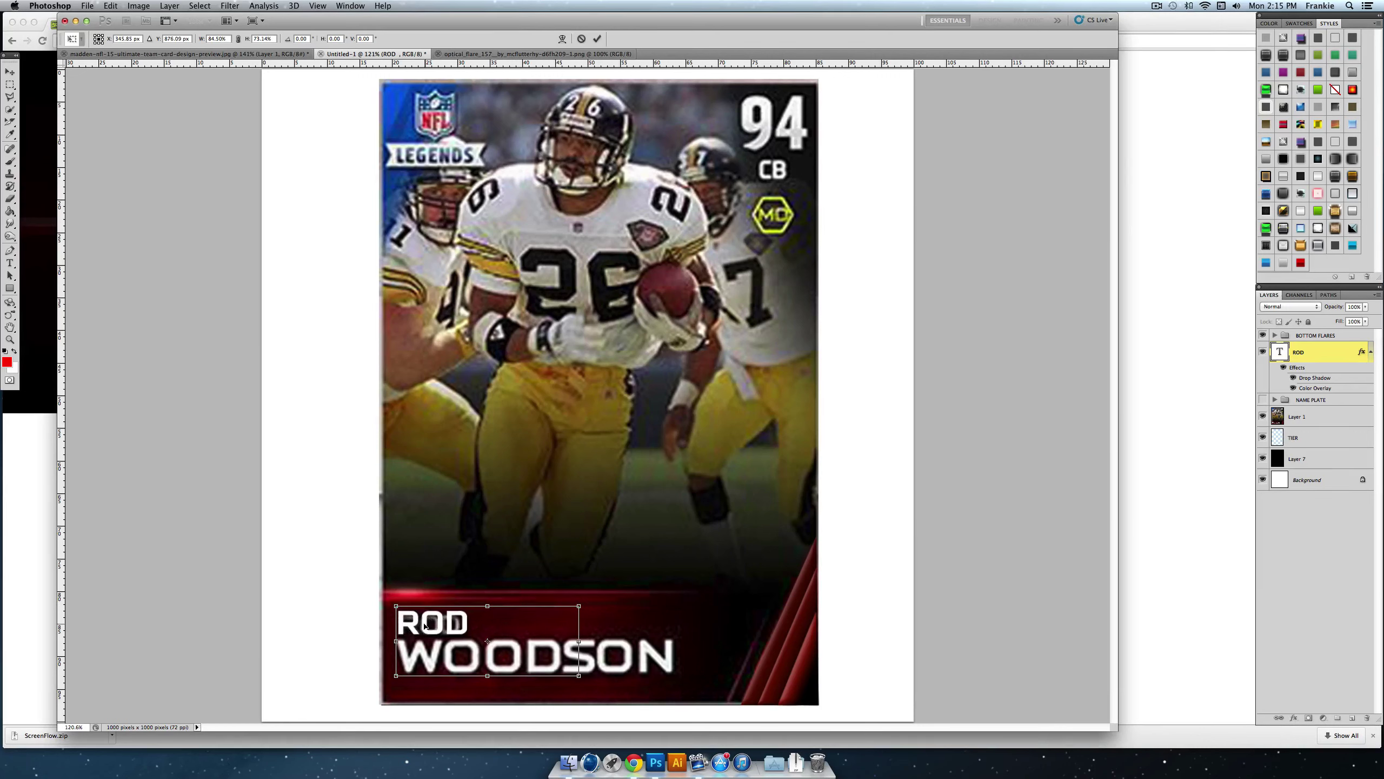
{"action": "left_click", "coordinate": [597, 40]}
{"action": "key", "text": "ctrl+t"}
{"action": "left_click", "coordinate": [598, 40]}
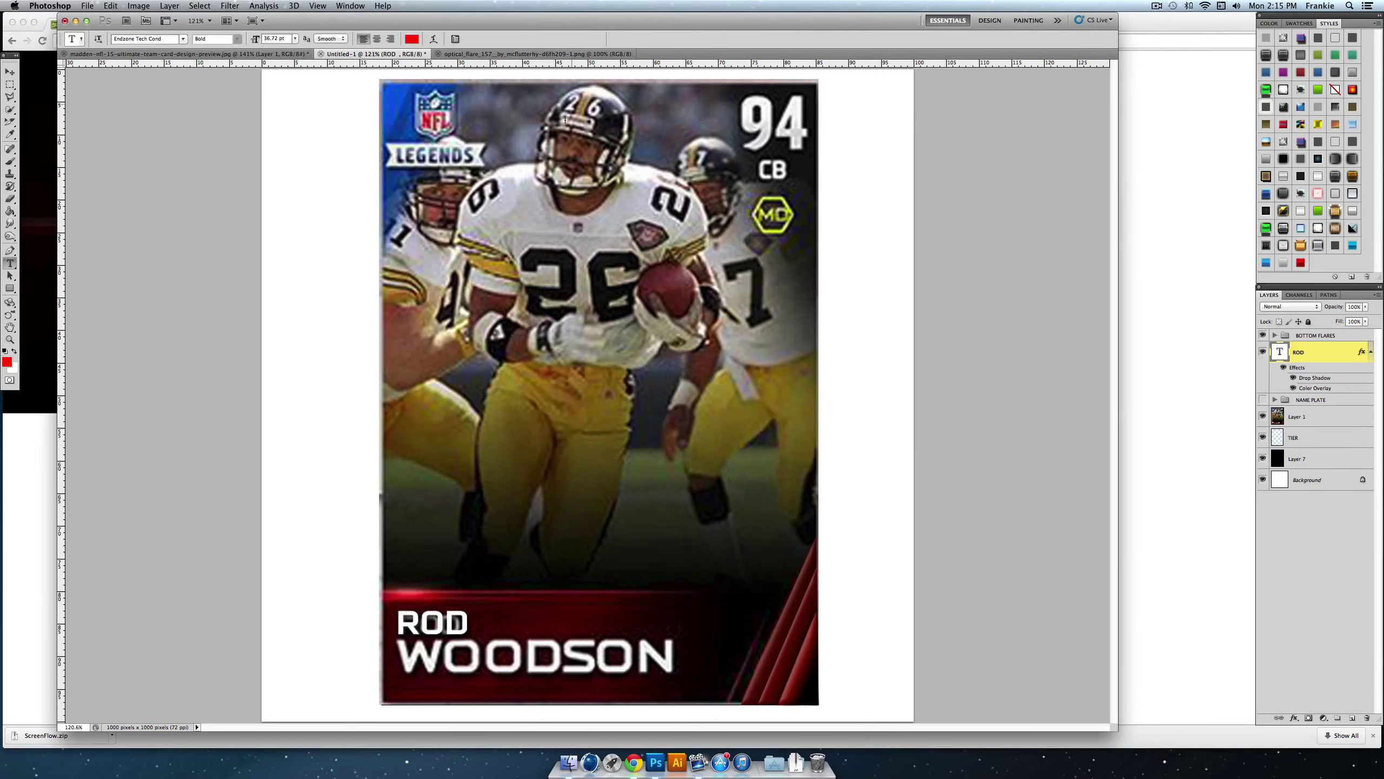
Step: Widen the ROD text box past the card's right edge, raise its upper edge slightly and commit
{"action": "left_click", "coordinate": [504, 623]}
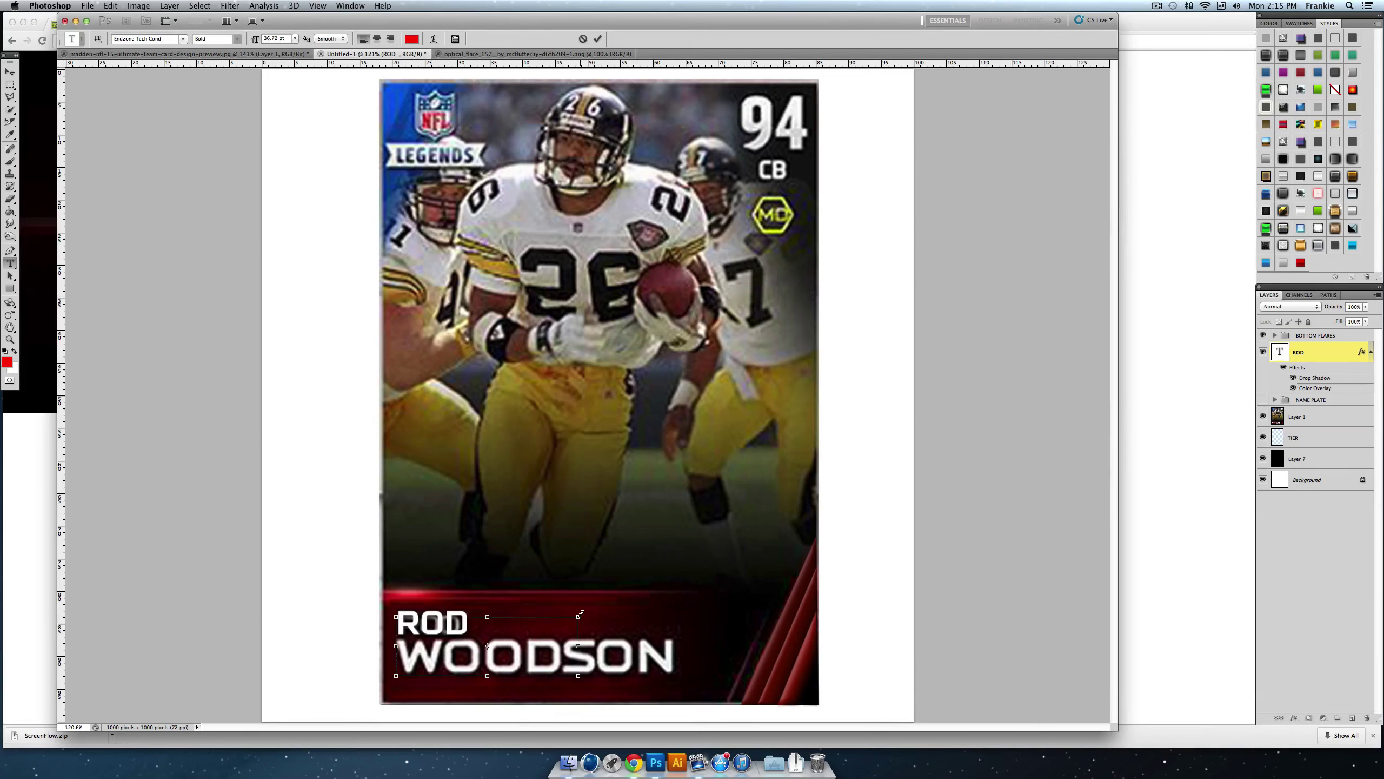
{"action": "left_click_drag", "start_coordinate": [581, 612], "coordinate": [869, 610]}
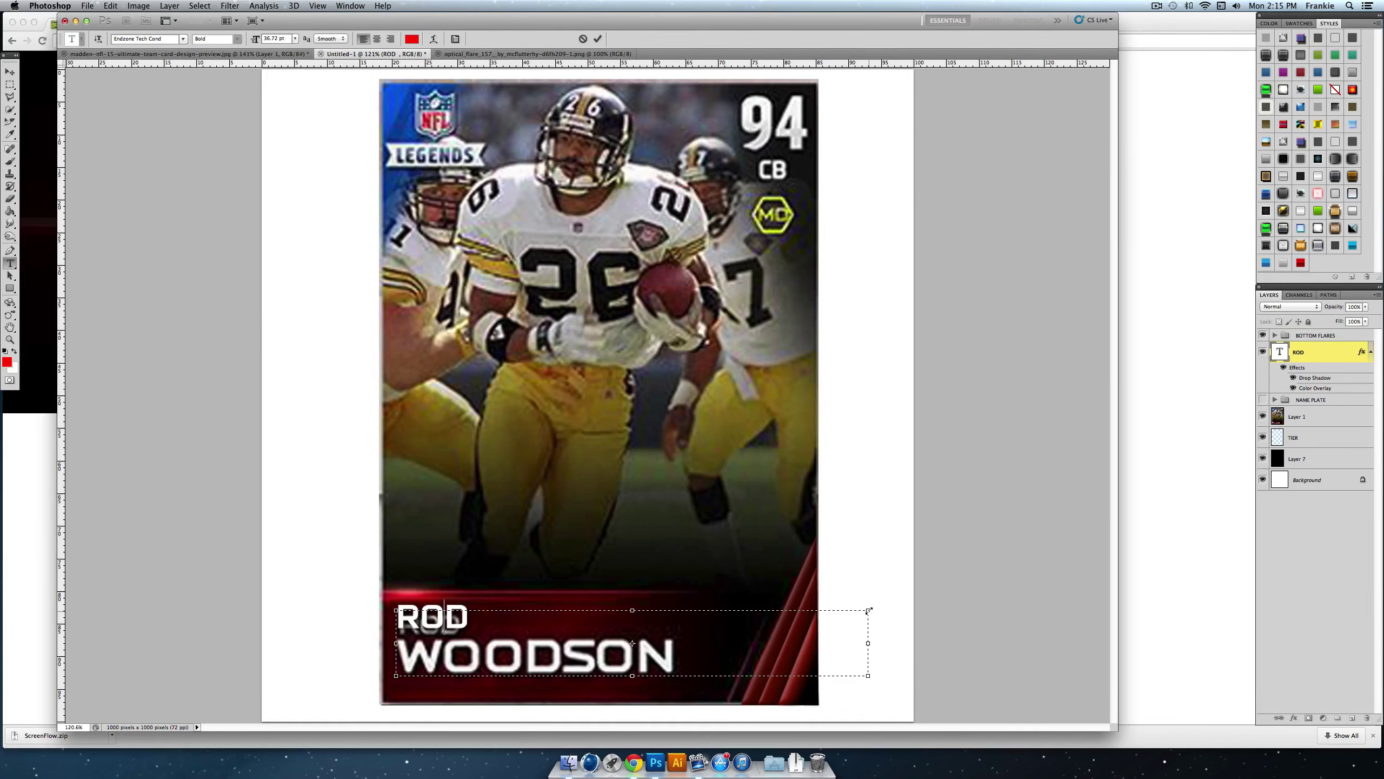
{"action": "left_click", "coordinate": [598, 38]}
Step: Duplicate the ROD text layer and move the copy down over the reference card's surname
{"action": "right_click", "coordinate": [1319, 351]}
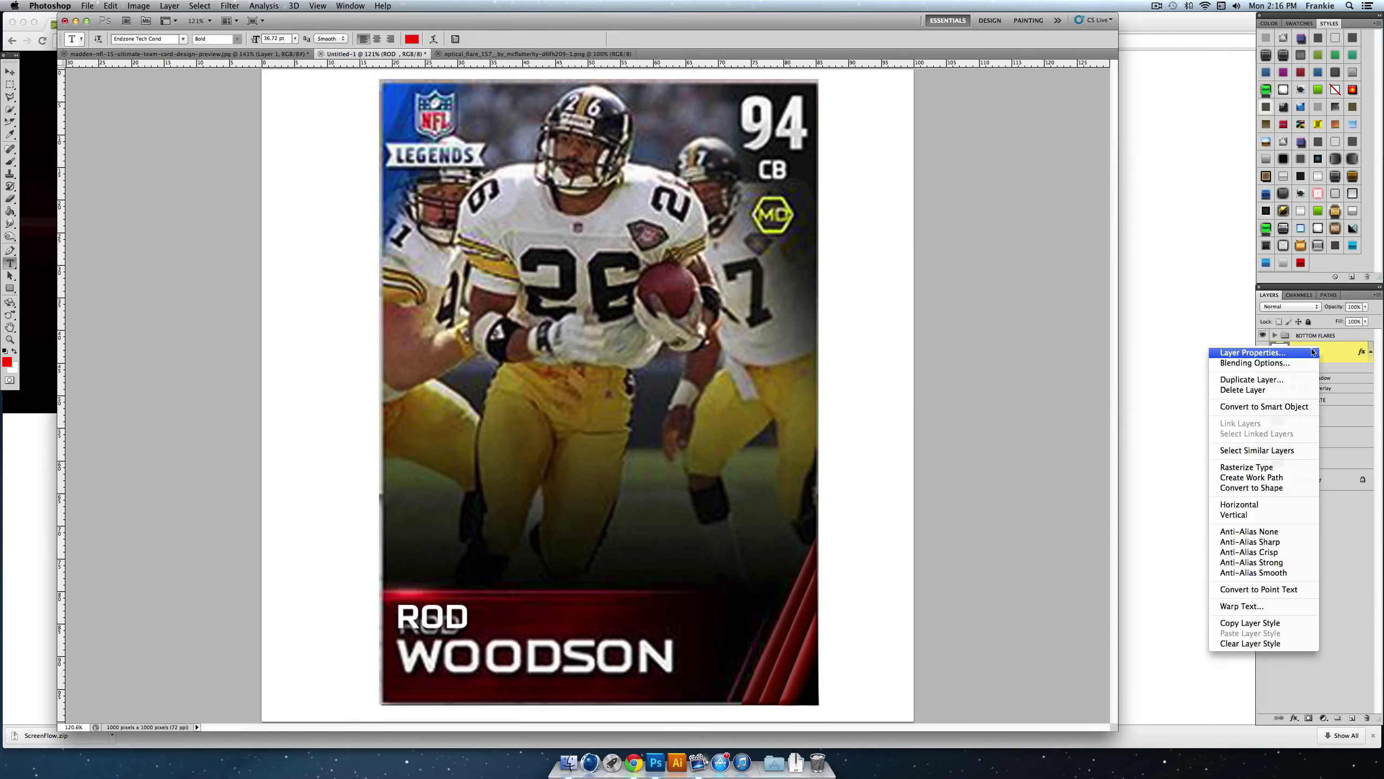
{"action": "left_click", "coordinate": [1287, 381]}
{"action": "left_click", "coordinate": [795, 324]}
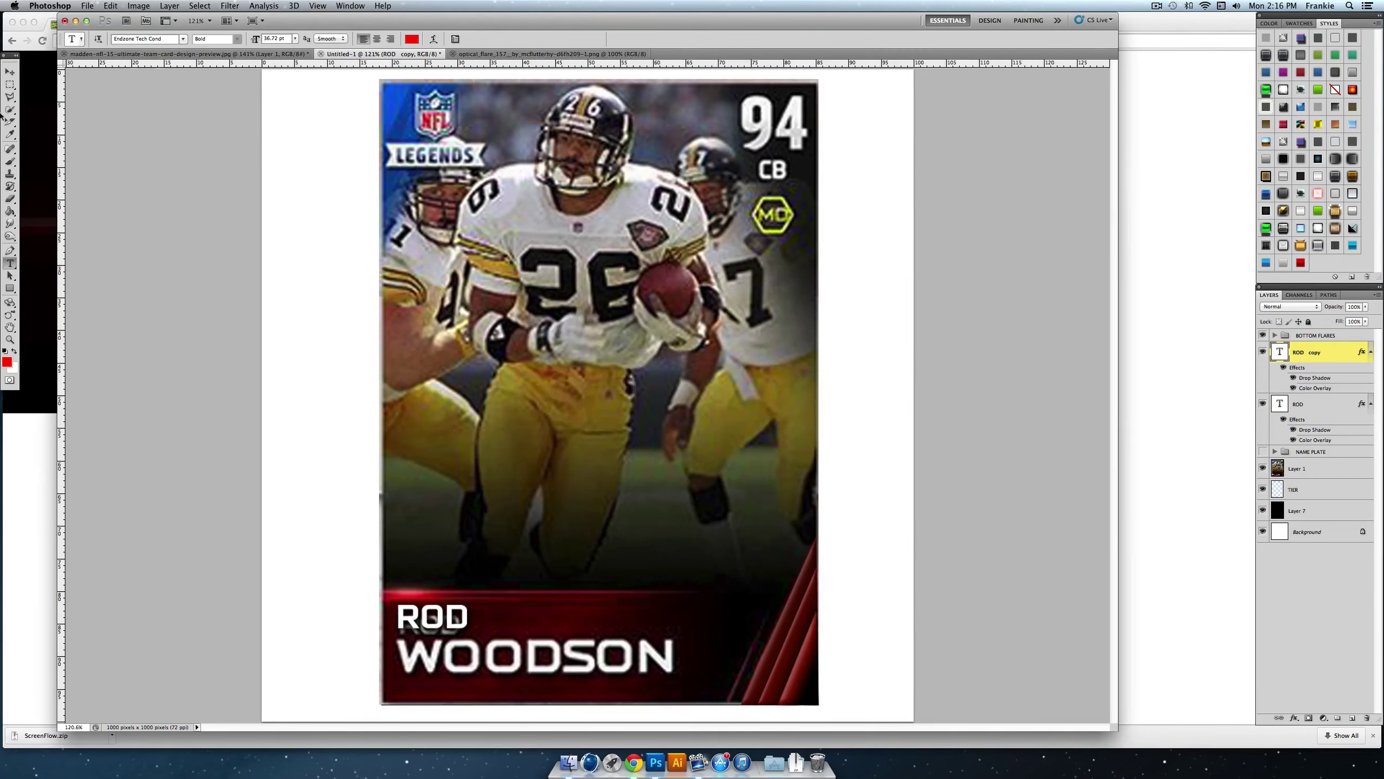
{"action": "left_click", "coordinate": [8, 72]}
{"action": "left_click_drag", "start_coordinate": [435, 565], "coordinate": [435, 610]}
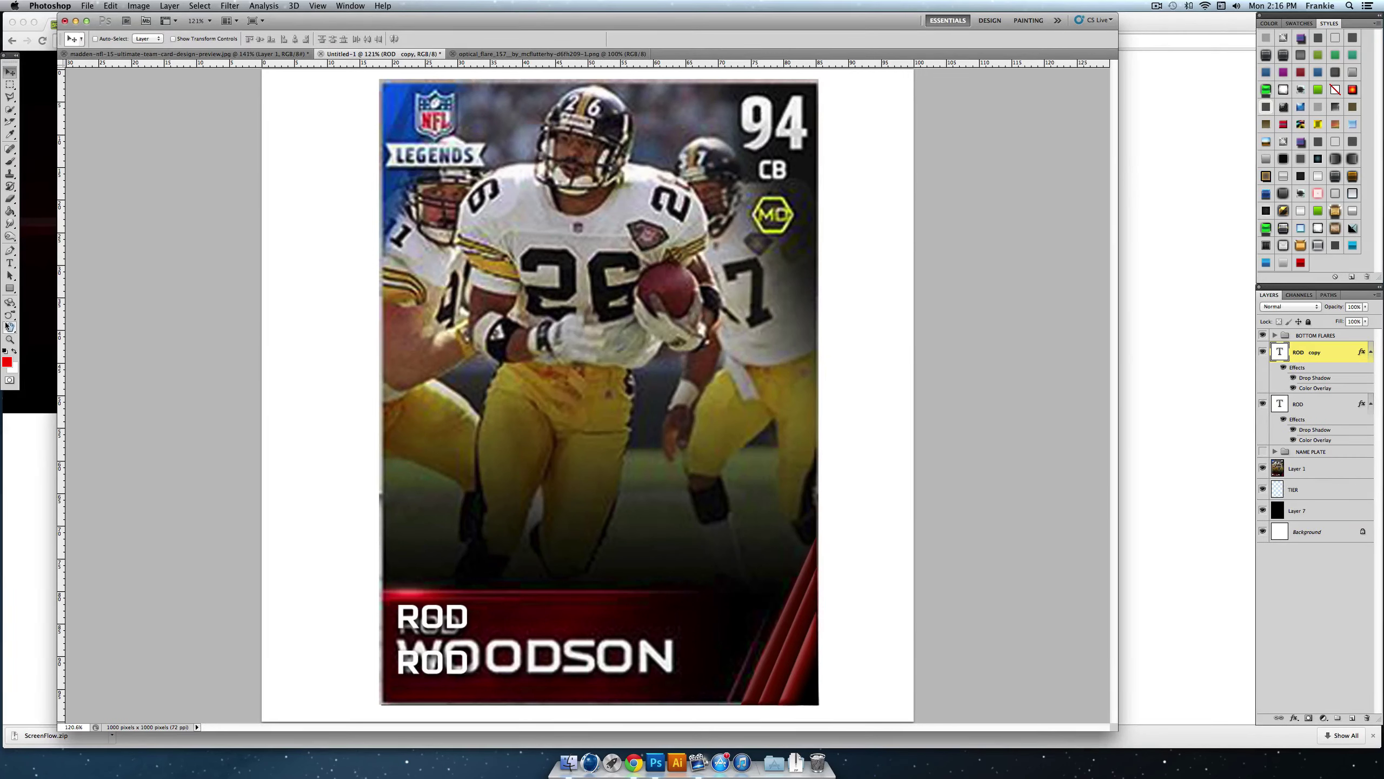
Step: Change the copied text to WOODSON and commit the edit
{"action": "left_click", "coordinate": [10, 263]}
{"action": "left_click", "coordinate": [431, 656]}
{"action": "double_click", "coordinate": [432, 657]}
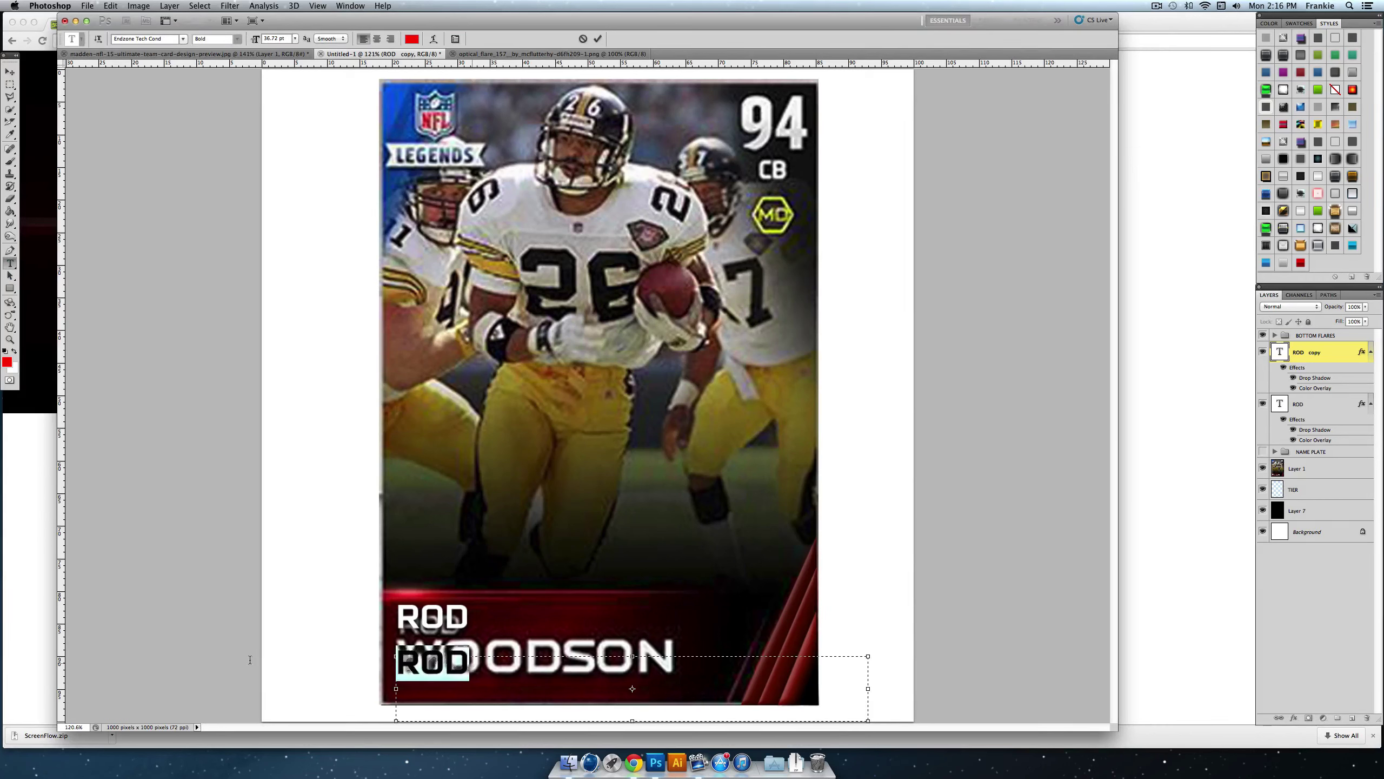
{"action": "type", "text": "WOODSON"}
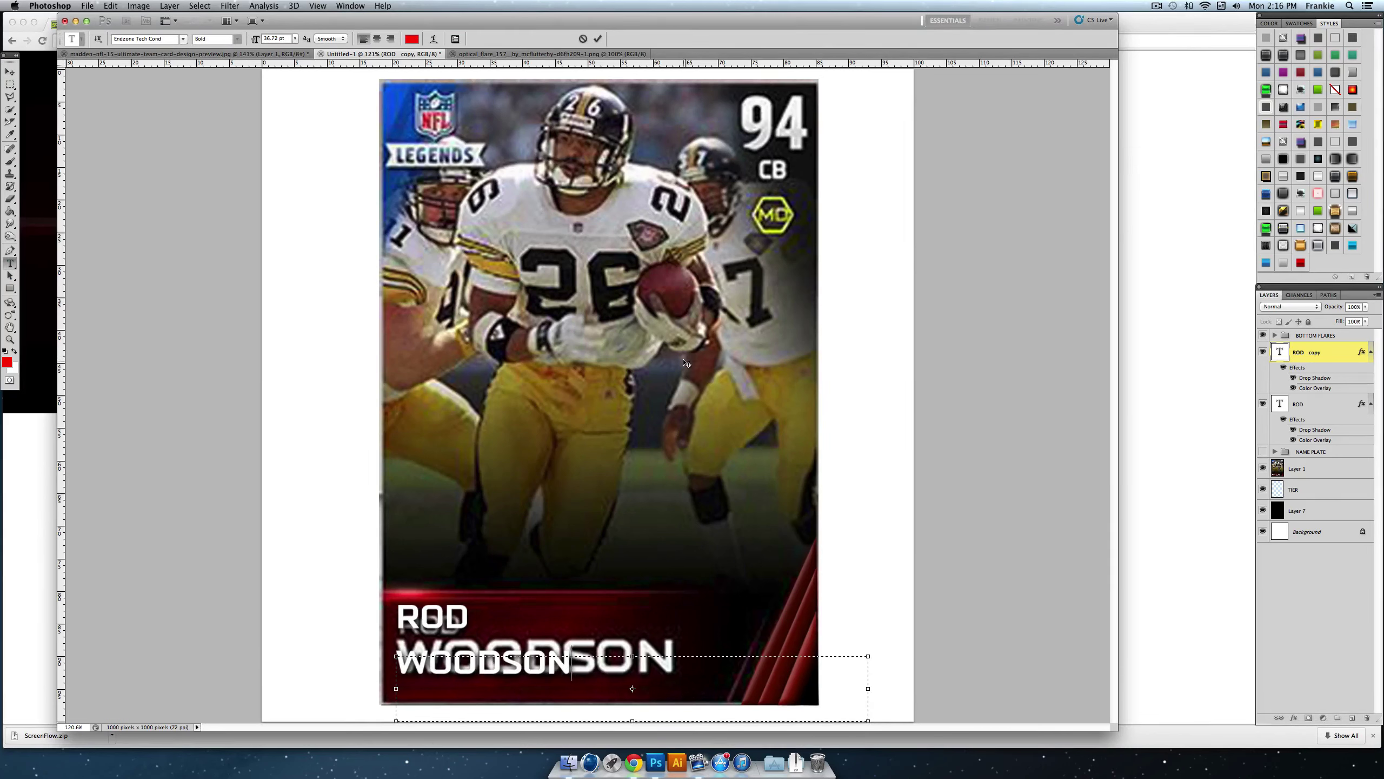
{"action": "left_click", "coordinate": [598, 38]}
Step: Enlarge the WOODSON text to about the size of the reference surname and position it over that name
{"action": "key", "text": "ctrl+t"}
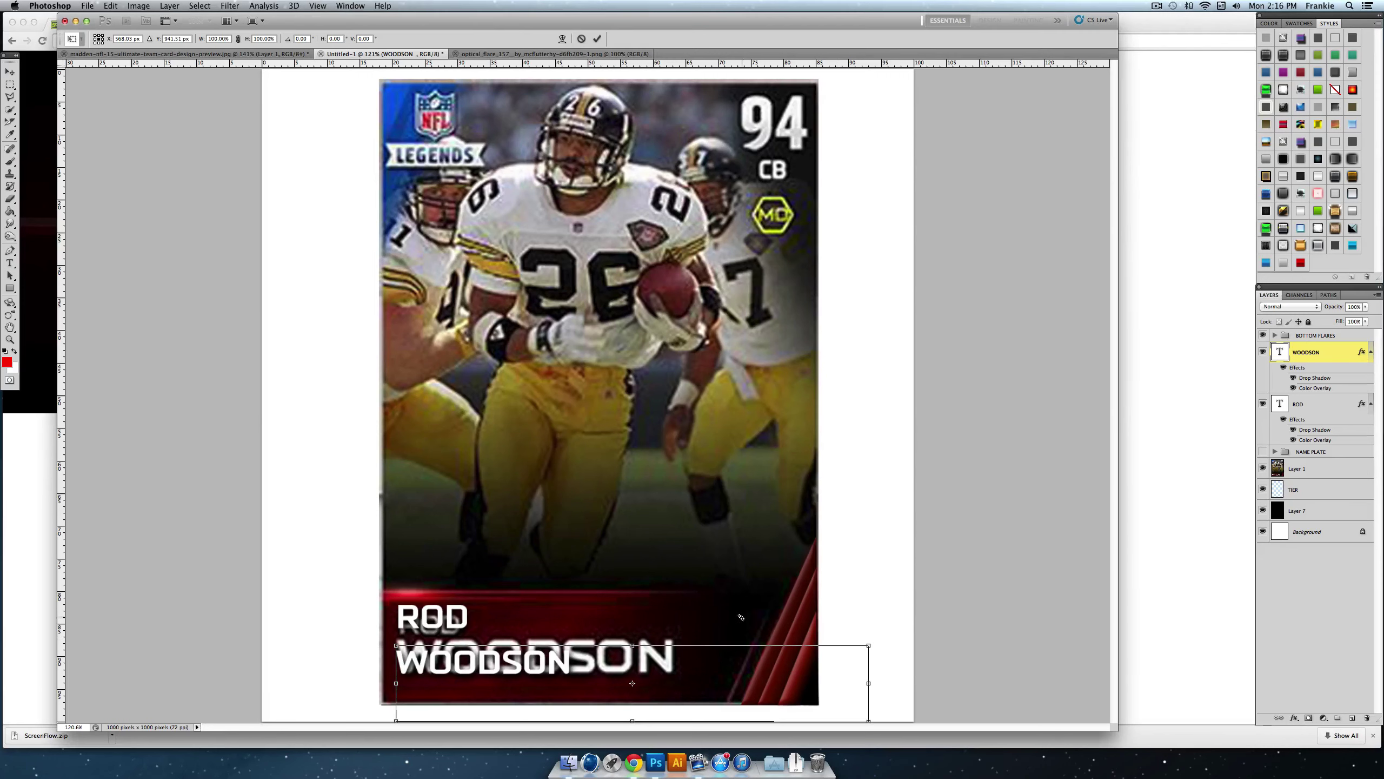
{"action": "left_click_drag", "start_coordinate": [868, 644], "coordinate": [1128, 602]}
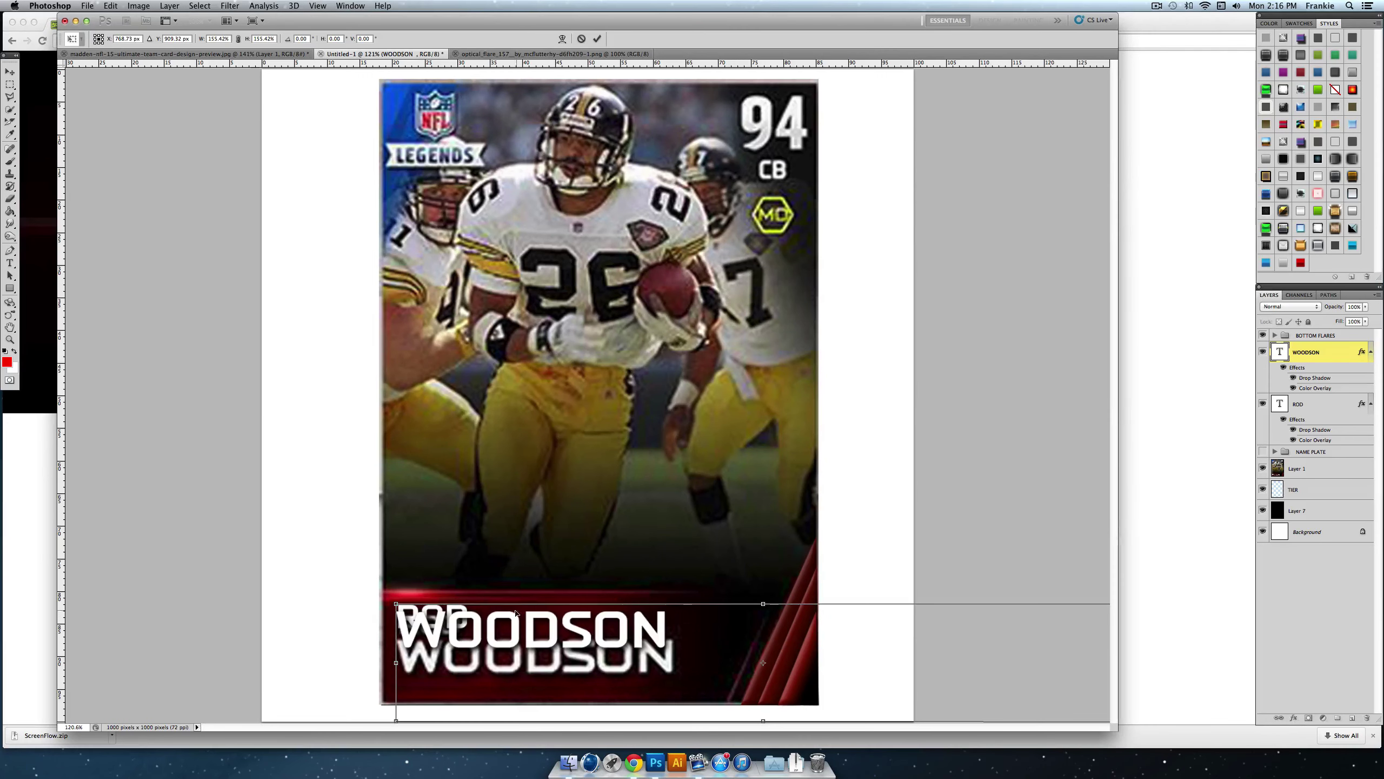
{"action": "left_click_drag", "start_coordinate": [507, 632], "coordinate": [505, 658]}
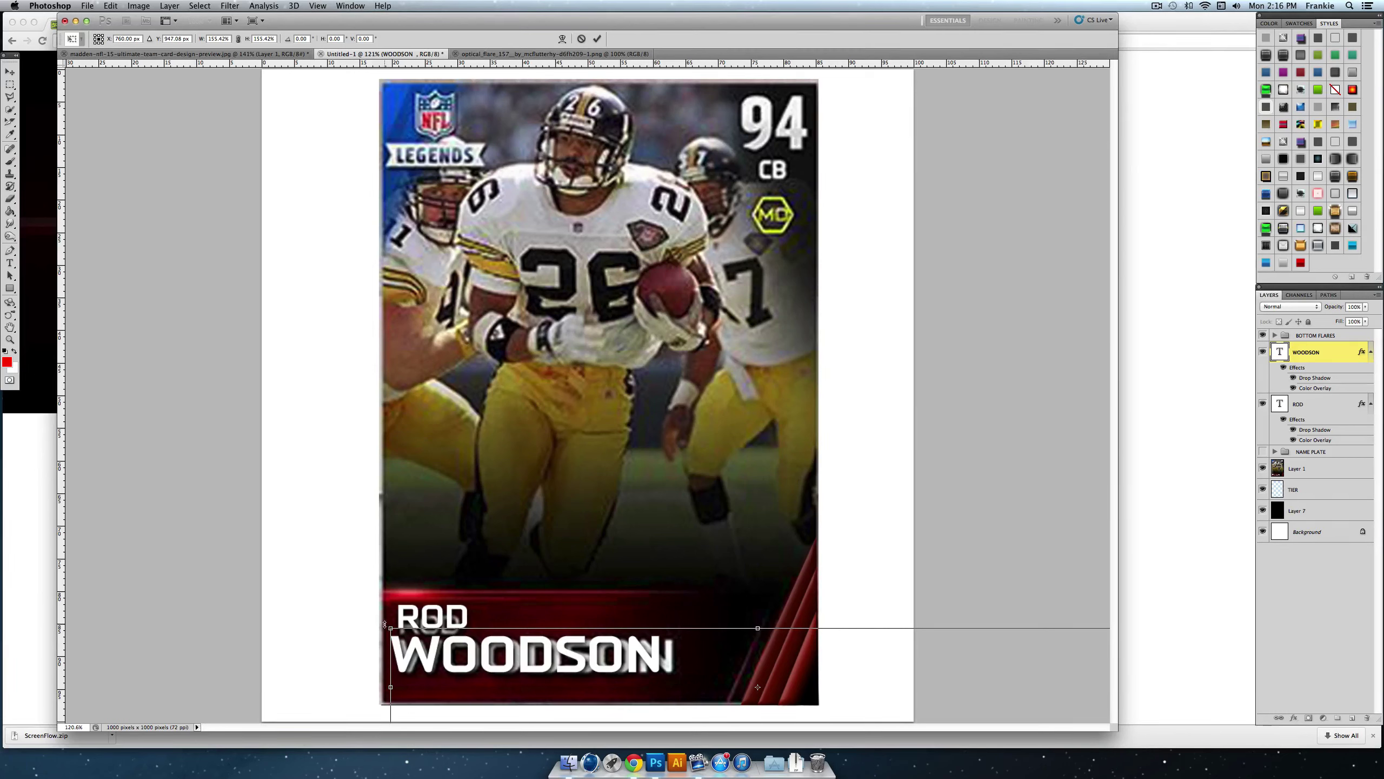
{"action": "left_click_drag", "start_coordinate": [386, 625], "coordinate": [382, 622]}
{"action": "left_click_drag", "start_coordinate": [561, 652], "coordinate": [570, 655]}
{"action": "left_click", "coordinate": [595, 38]}
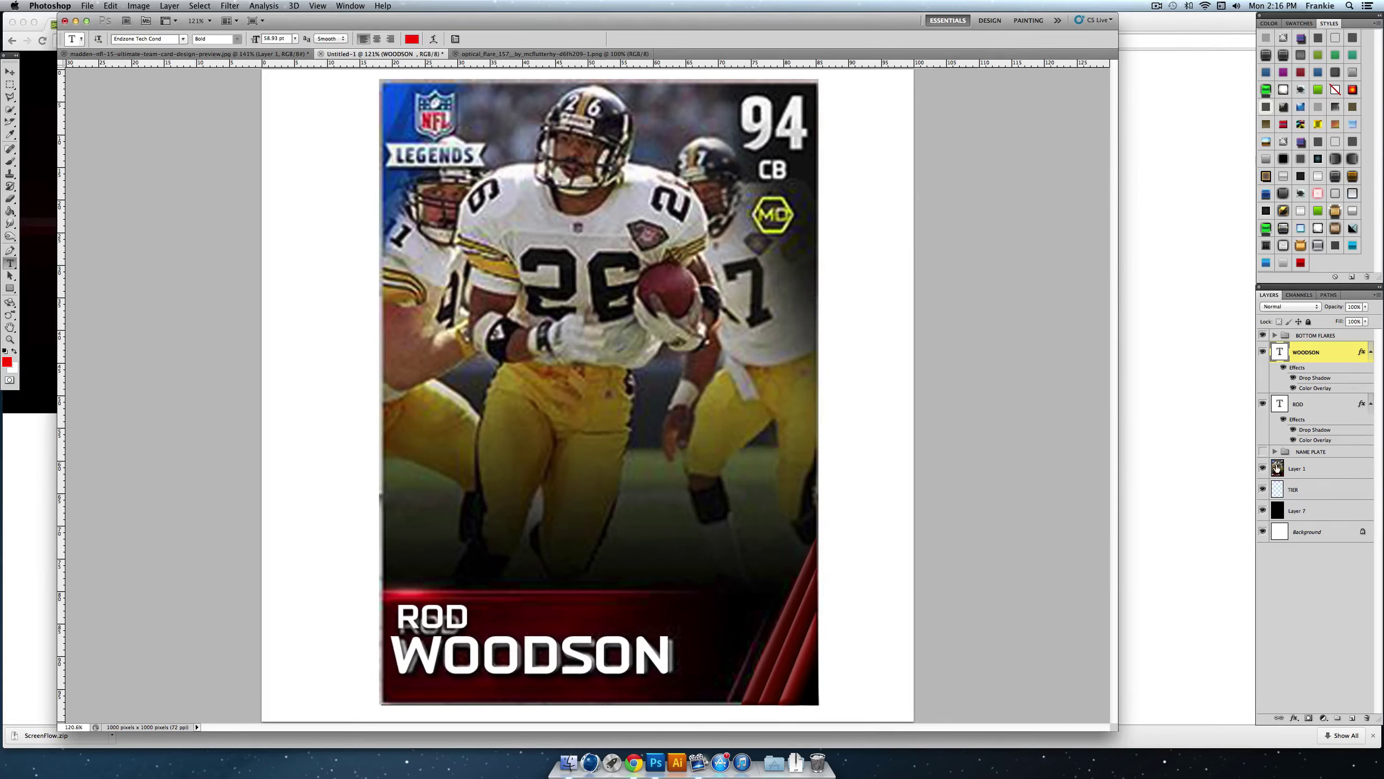
Step: Hide the reference card in Layer 1 and align the ROD text with the left edge of WOODSON
{"action": "left_click", "coordinate": [1261, 467]}
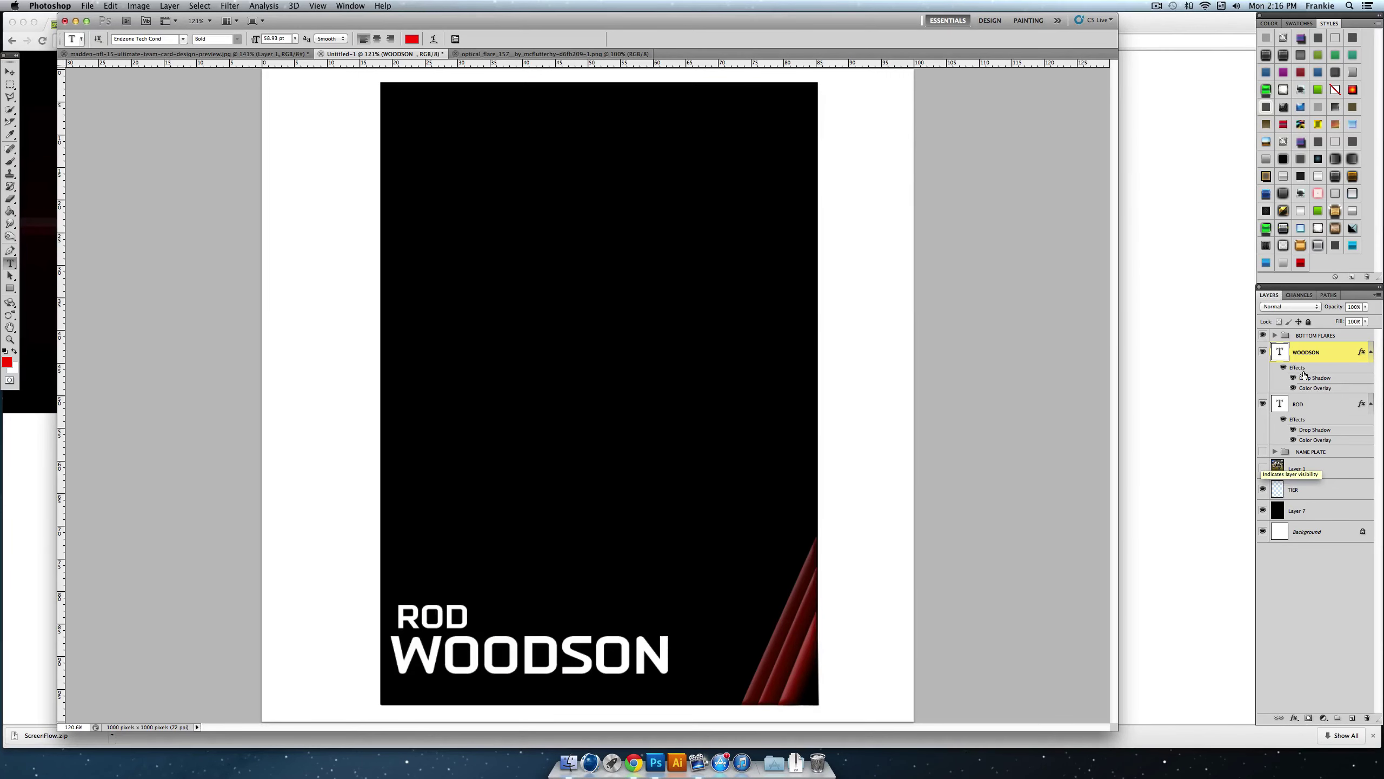
{"action": "left_click", "coordinate": [1324, 406]}
{"action": "left_click", "coordinate": [9, 71]}
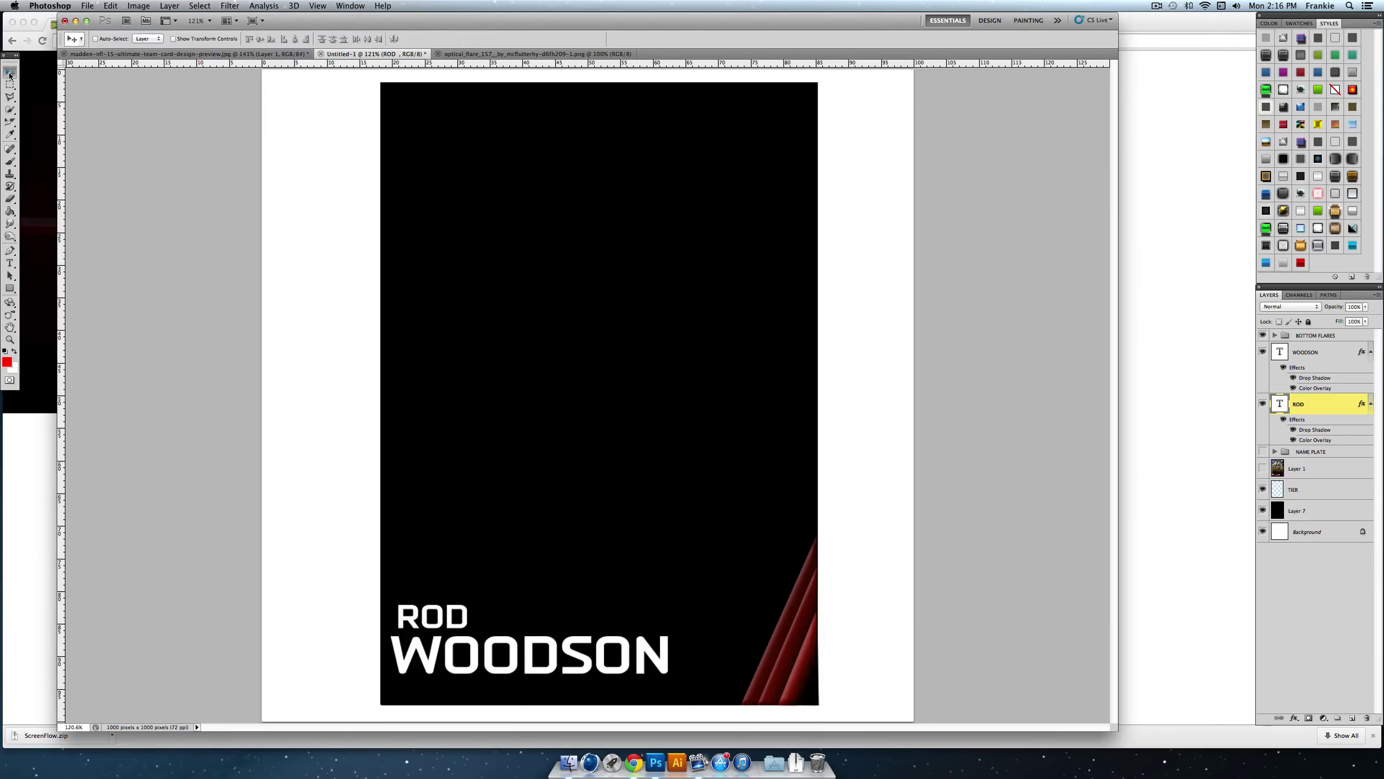
{"action": "left_click_drag", "start_coordinate": [422, 282], "coordinate": [416, 283]}
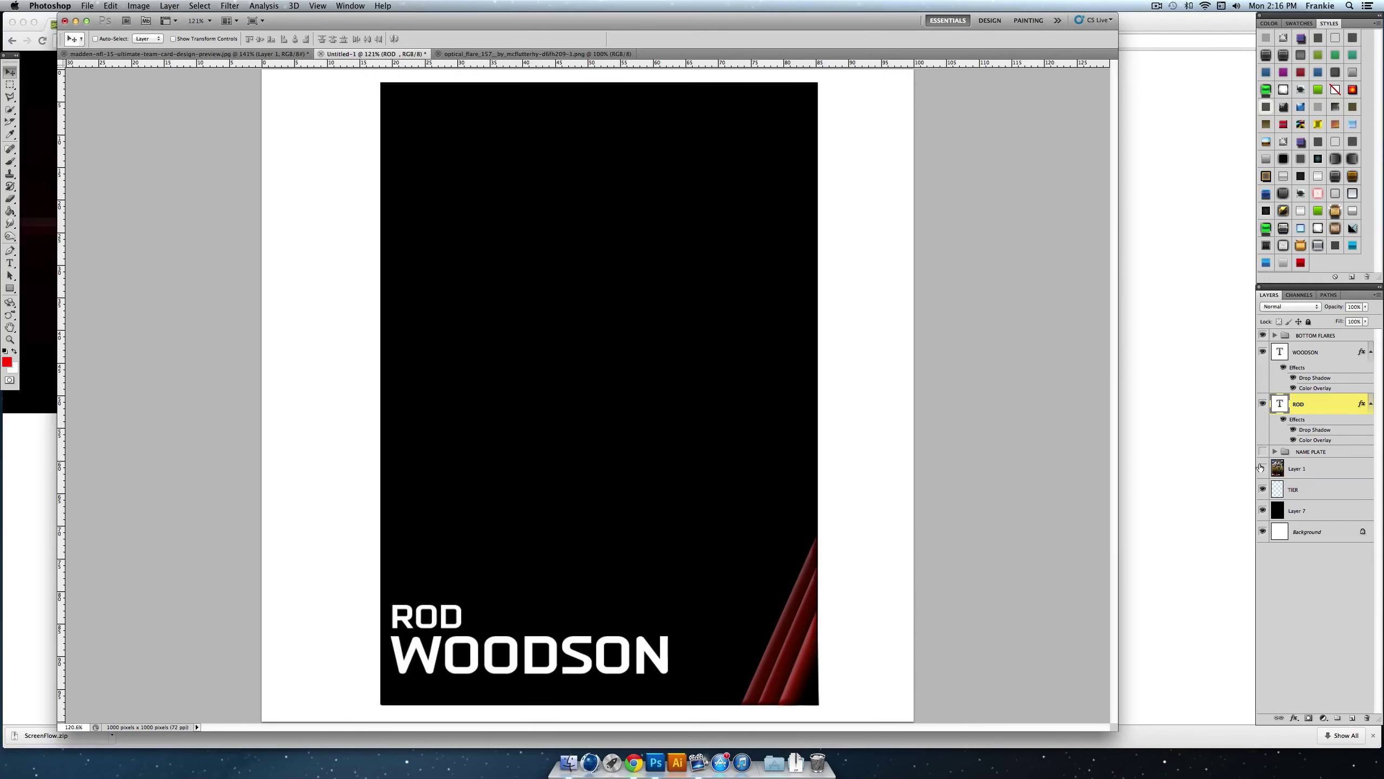
Step: Turn Layer 1 back on and show the NAME PLATE group behind the player name
{"action": "left_click", "coordinate": [1261, 468]}
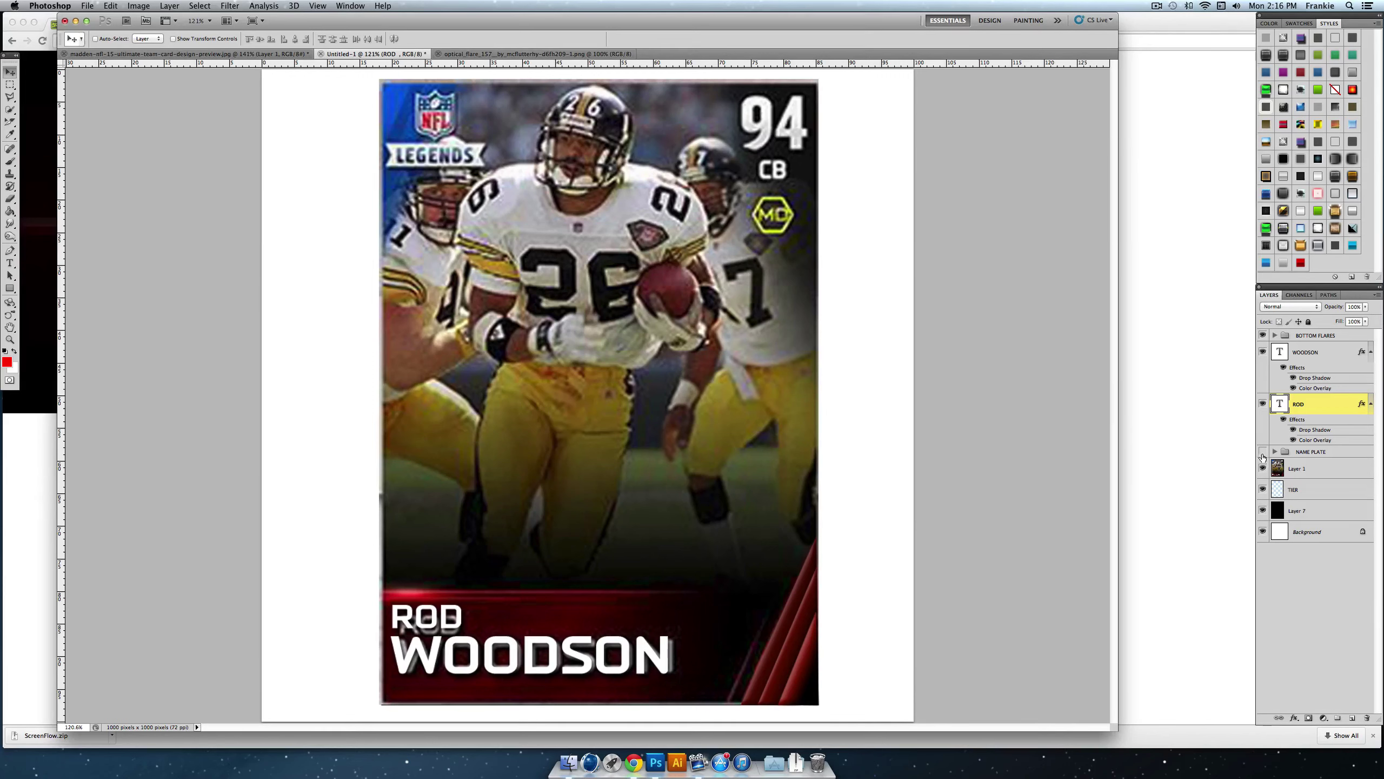
{"action": "left_click", "coordinate": [1262, 451]}
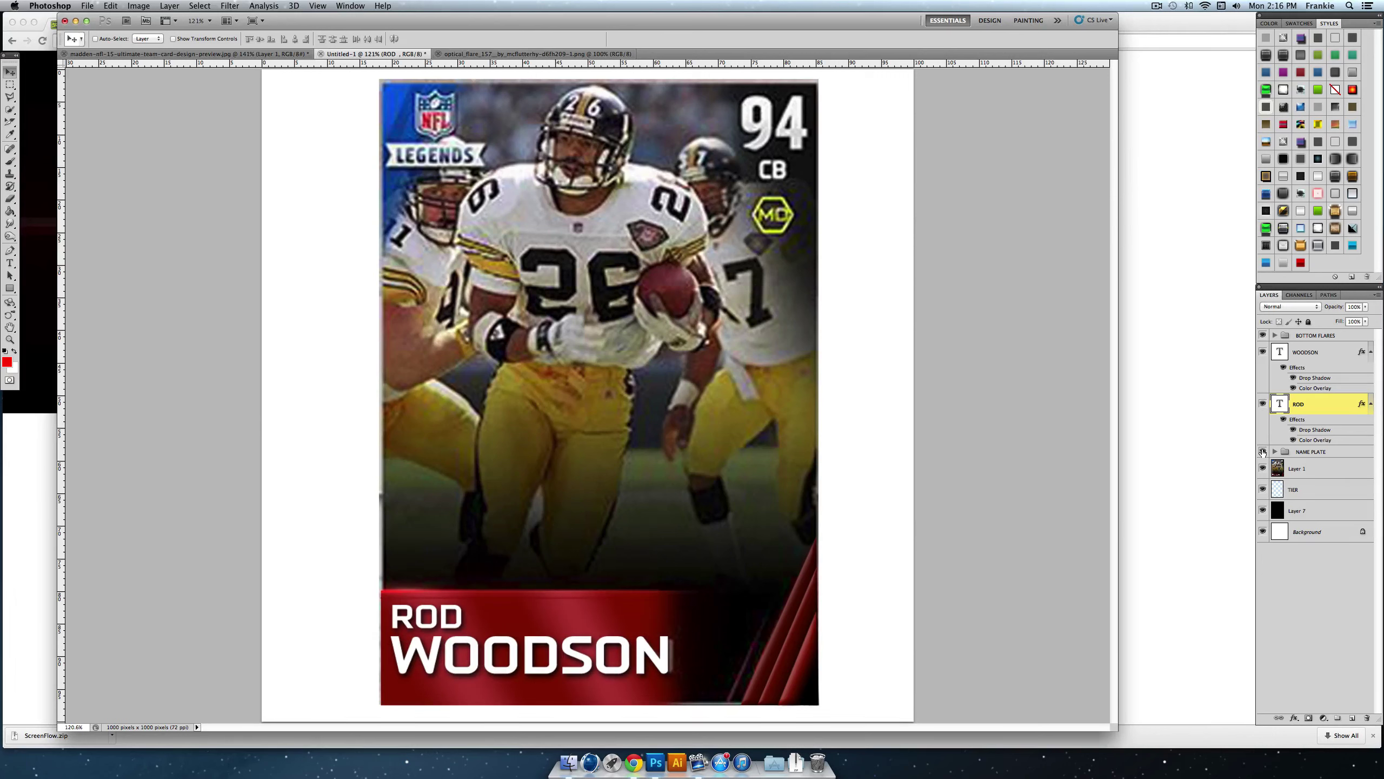
{"action": "left_click", "coordinate": [1262, 452]}
{"action": "left_click", "coordinate": [1262, 452]}
Step: Close the optical flare document and switch to Chrome
{"action": "left_click", "coordinate": [470, 53]}
{"action": "left_click", "coordinate": [437, 53]}
{"action": "left_click", "coordinate": [36, 392]}
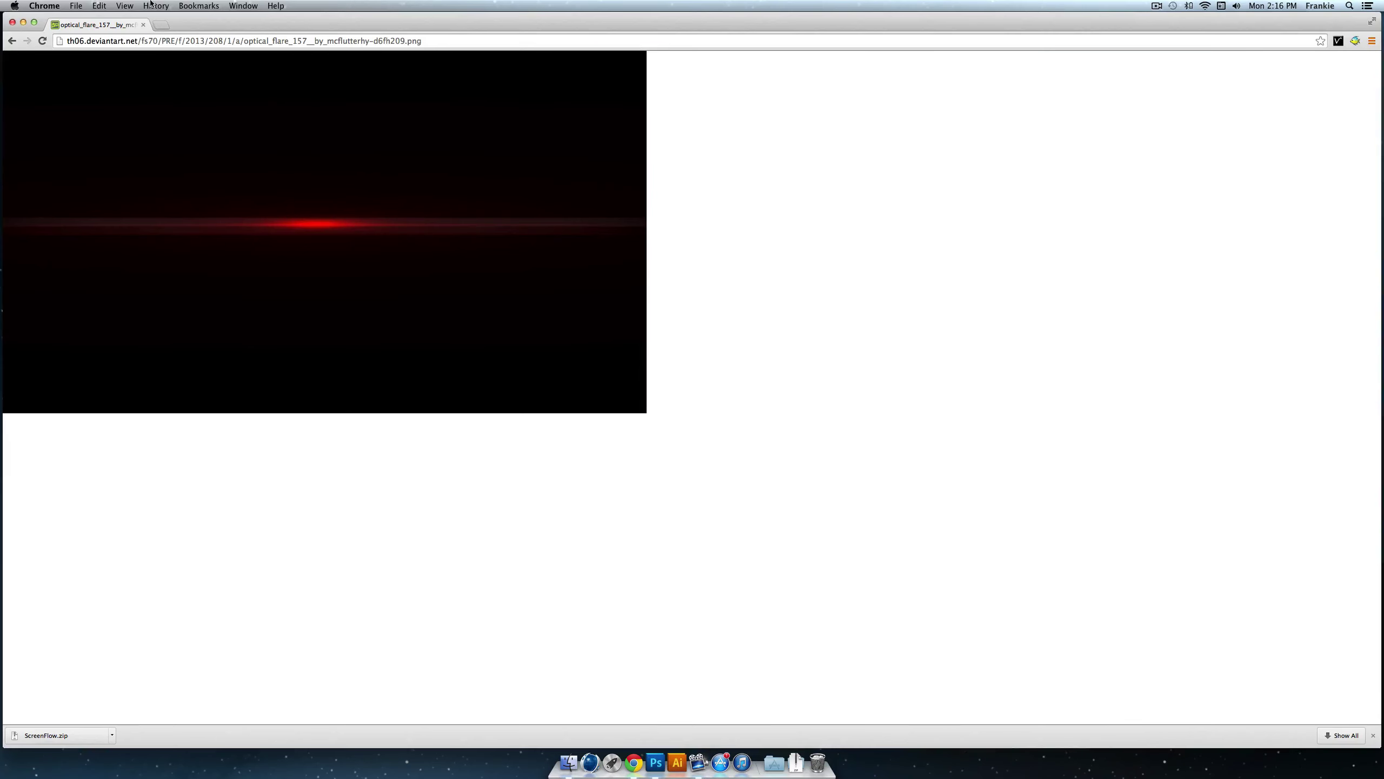
Step: Search Google Images for HEXAGON PNG
{"action": "left_click", "coordinate": [147, 41]}
{"action": "type", "text": "HEXAGON PNG"}
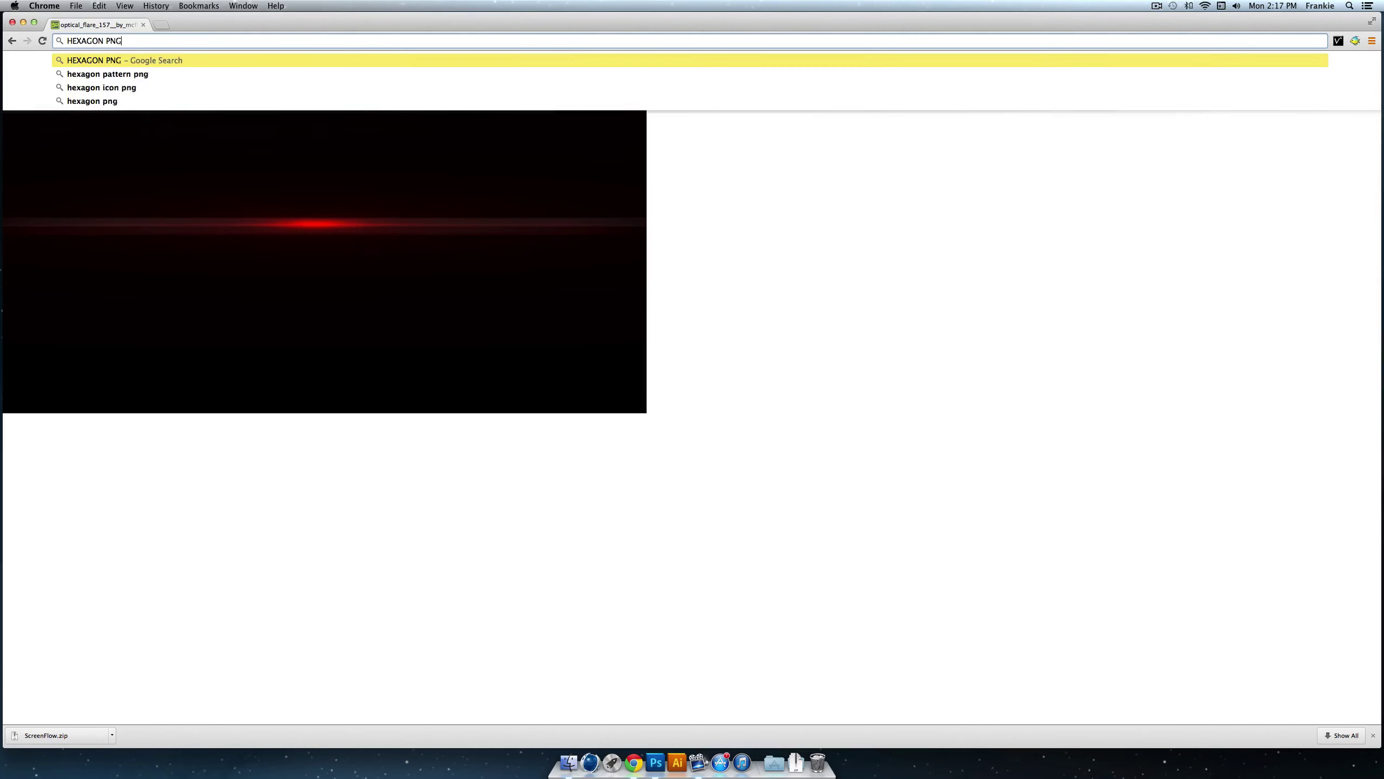
{"action": "key", "text": "Return"}
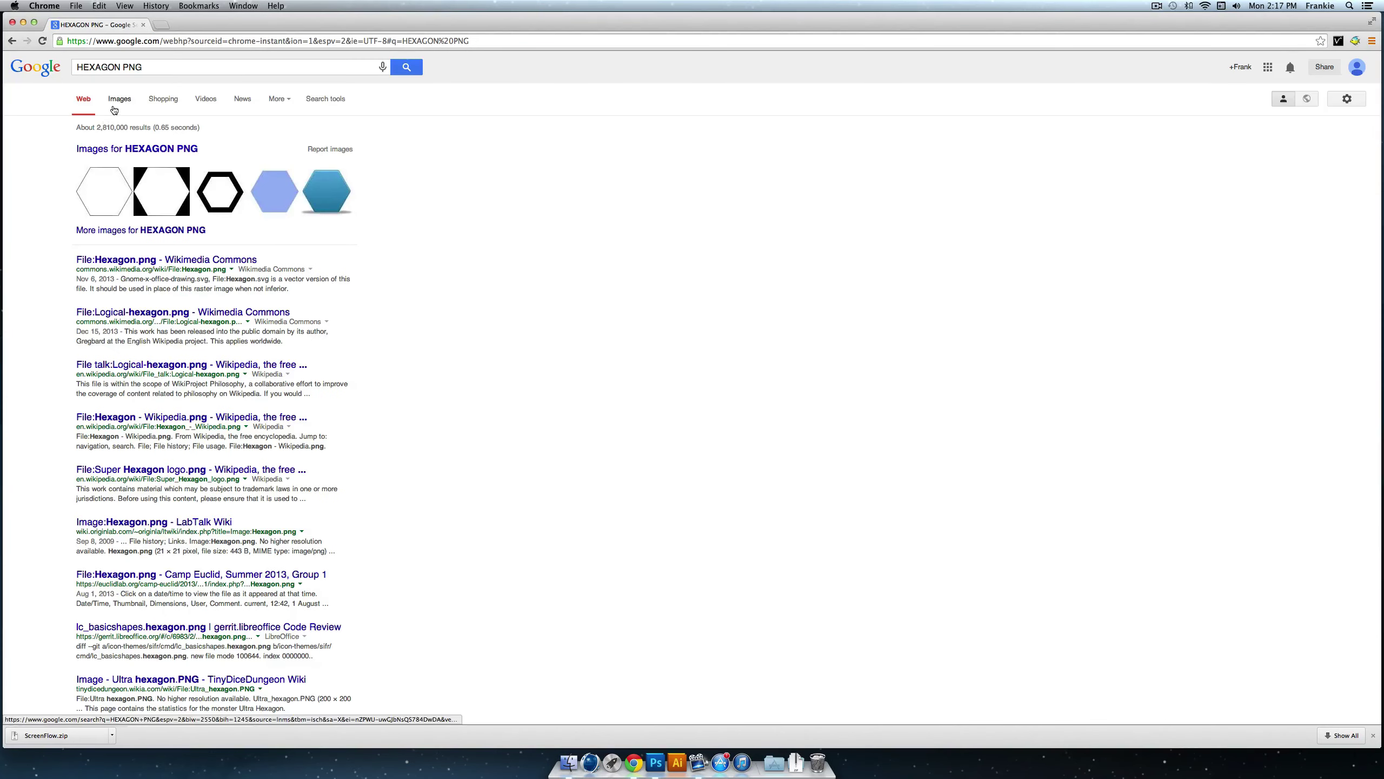
{"action": "left_click", "coordinate": [113, 108]}
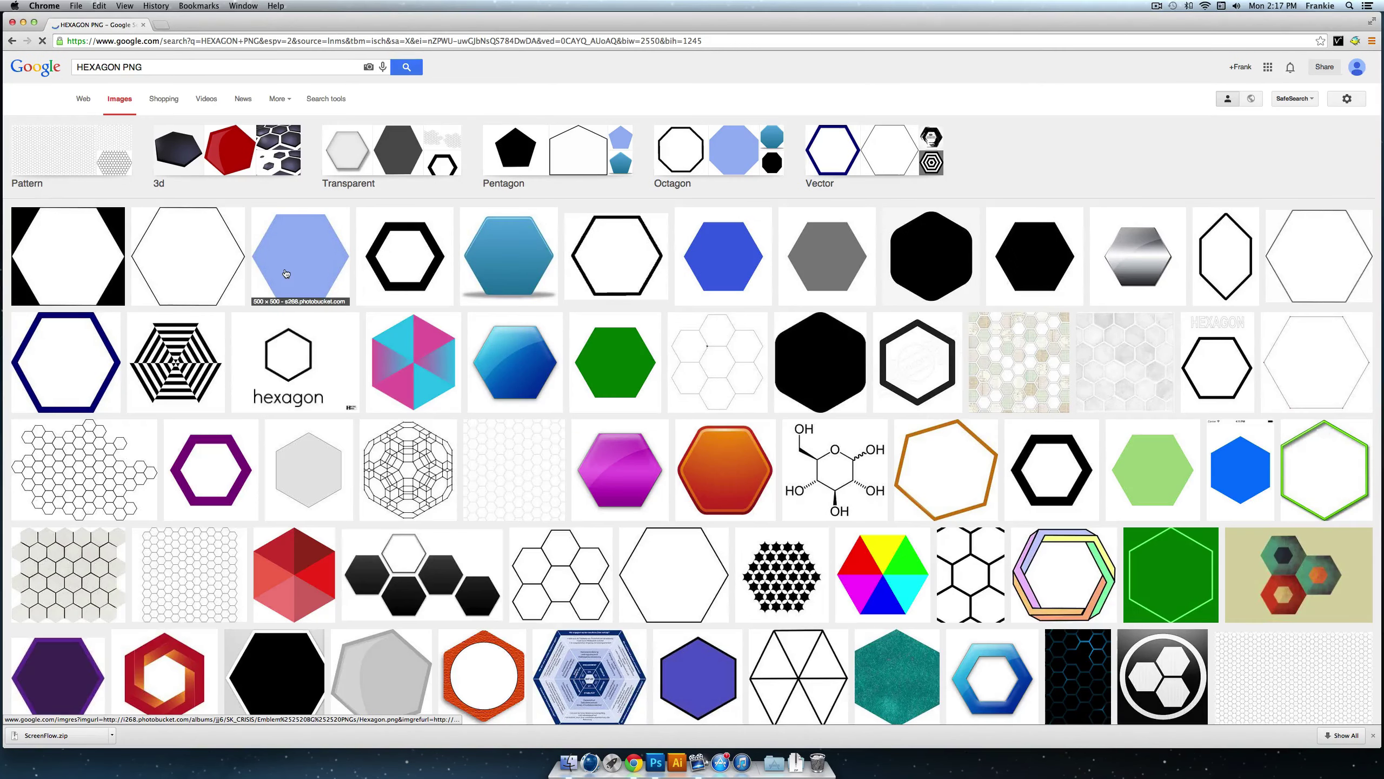
Step: Open the full-size Hexagon.jpg black outline image from the results and bring it into Photoshop as a document
{"action": "left_click", "coordinate": [395, 260]}
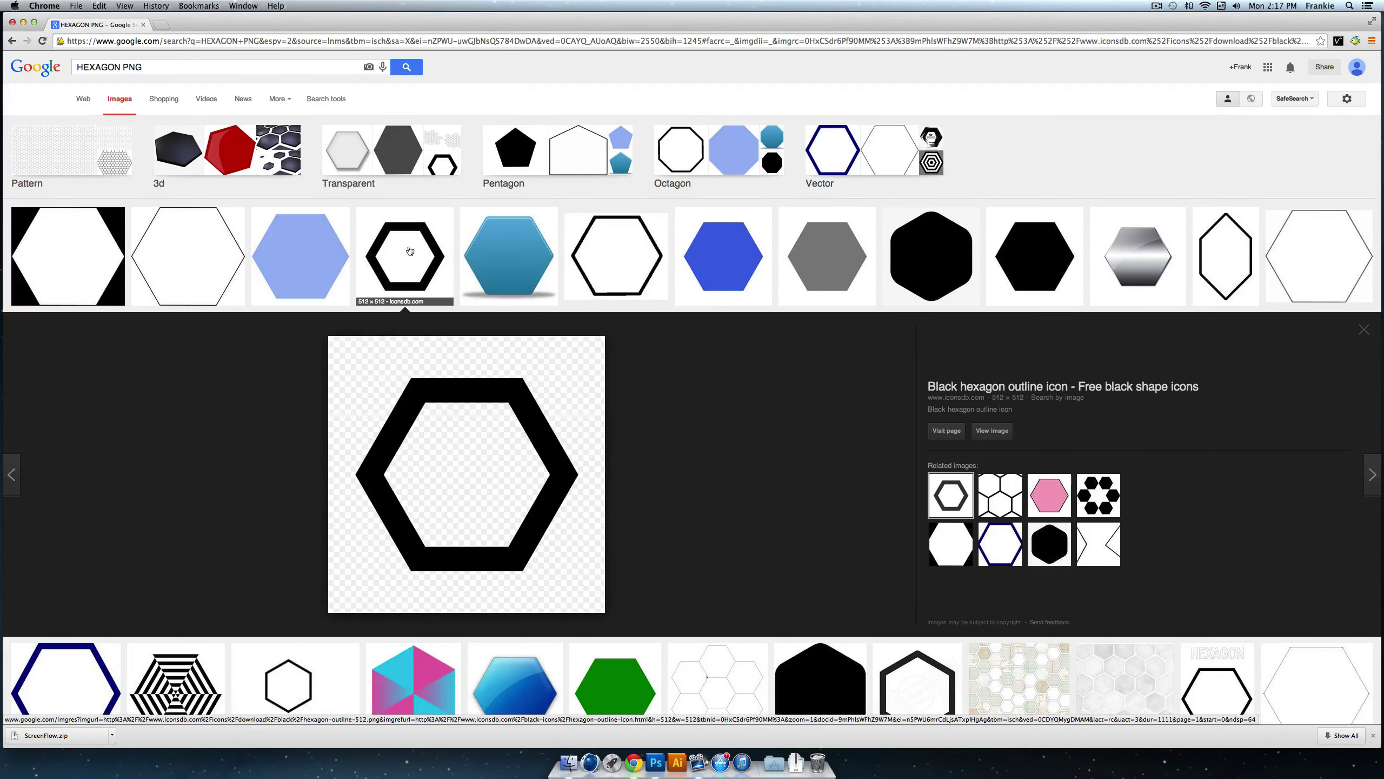
{"action": "scroll", "coordinate": [410, 251], "scroll_direction": "down", "scroll_amount": 3}
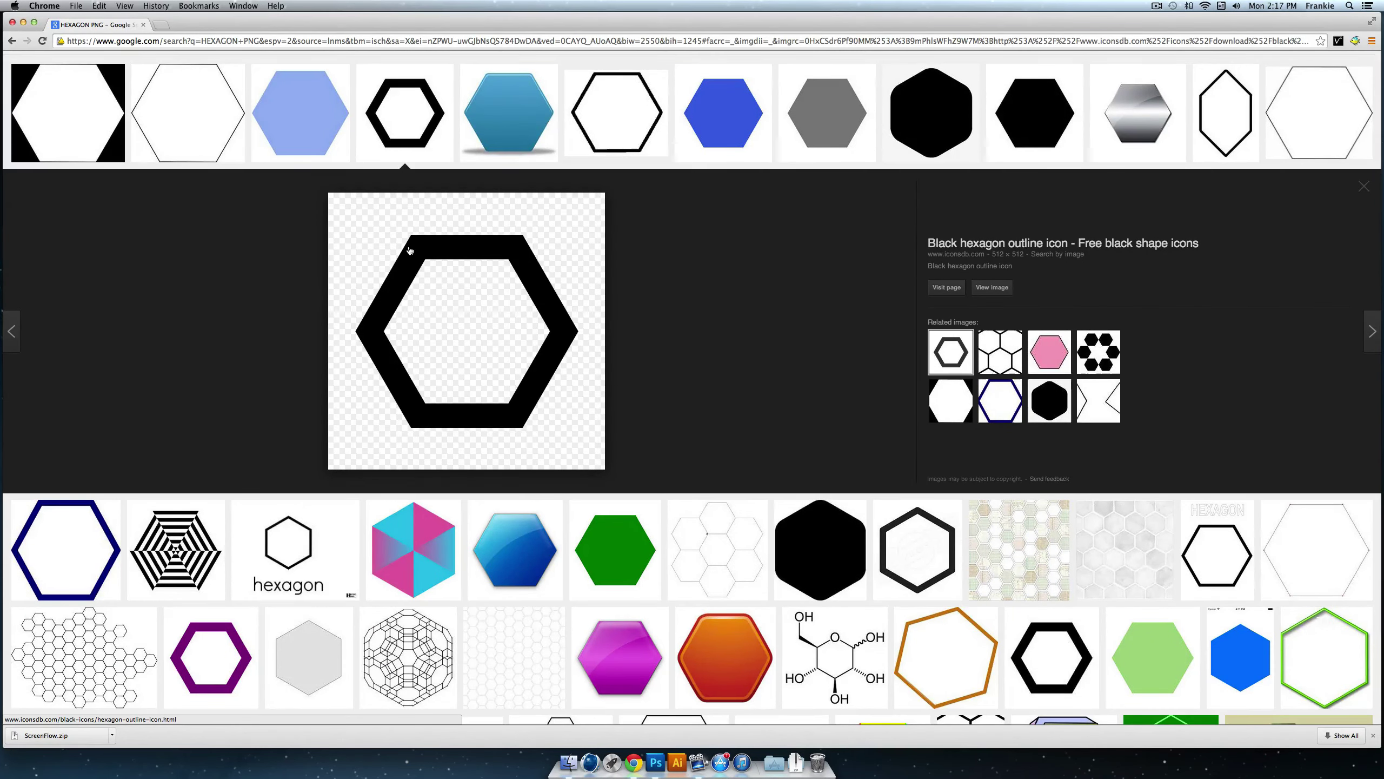
{"action": "left_click", "coordinate": [1217, 551]}
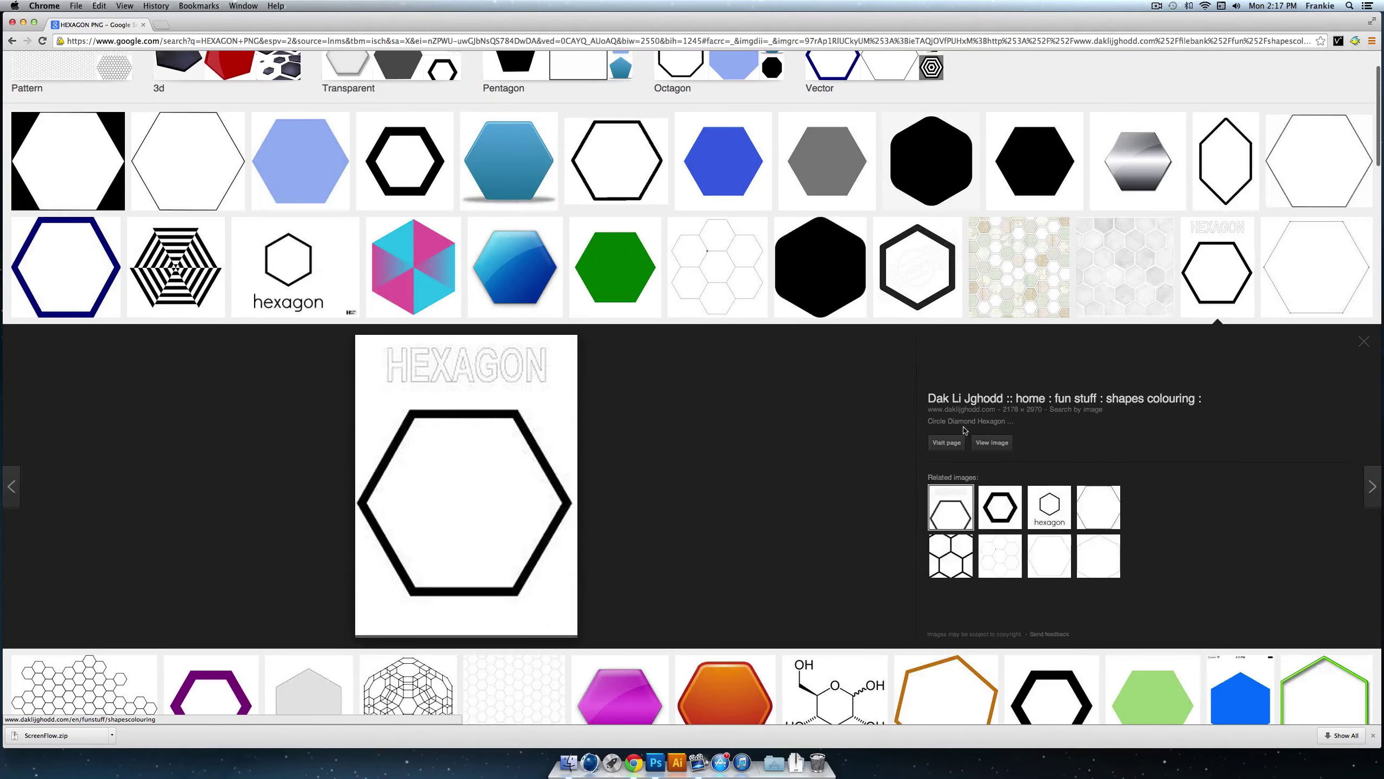
{"action": "left_click", "coordinate": [992, 443]}
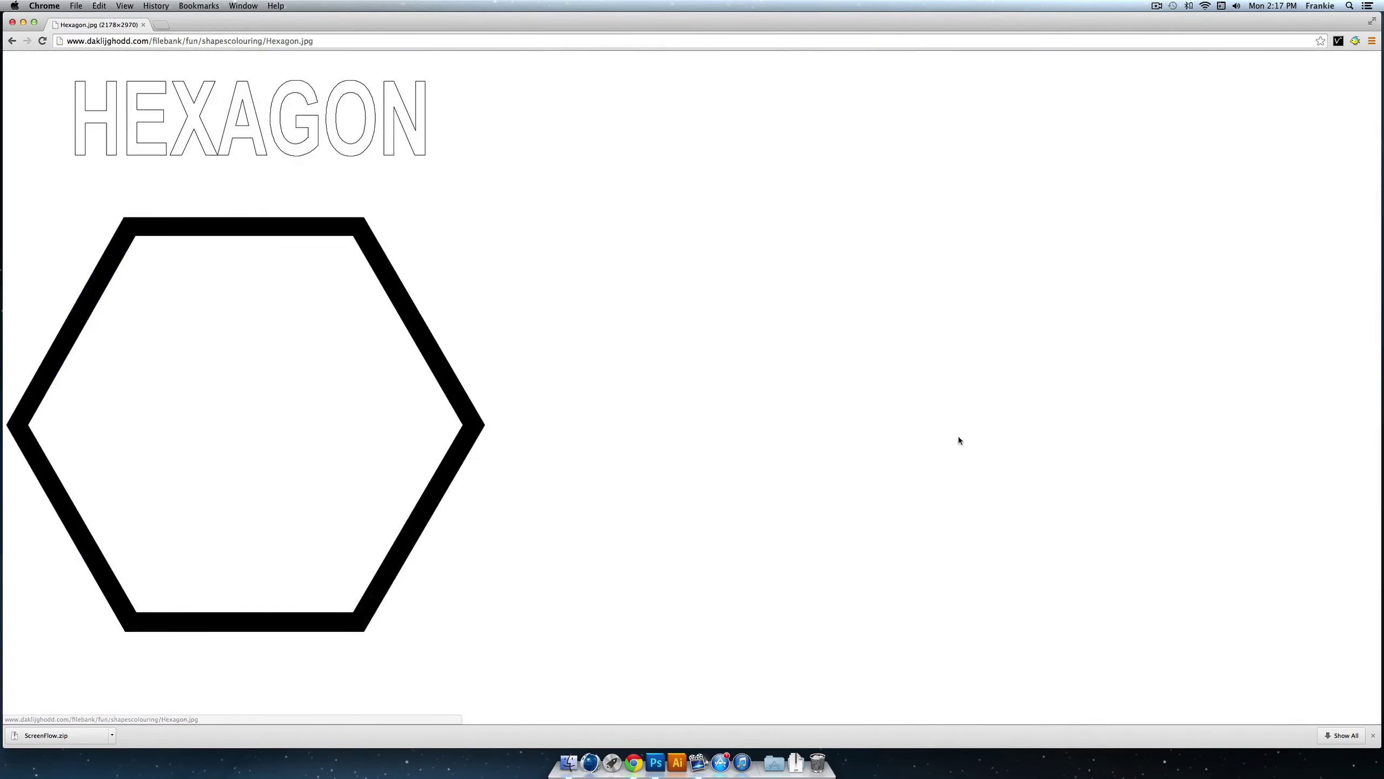
{"action": "left_click", "coordinate": [656, 755]}
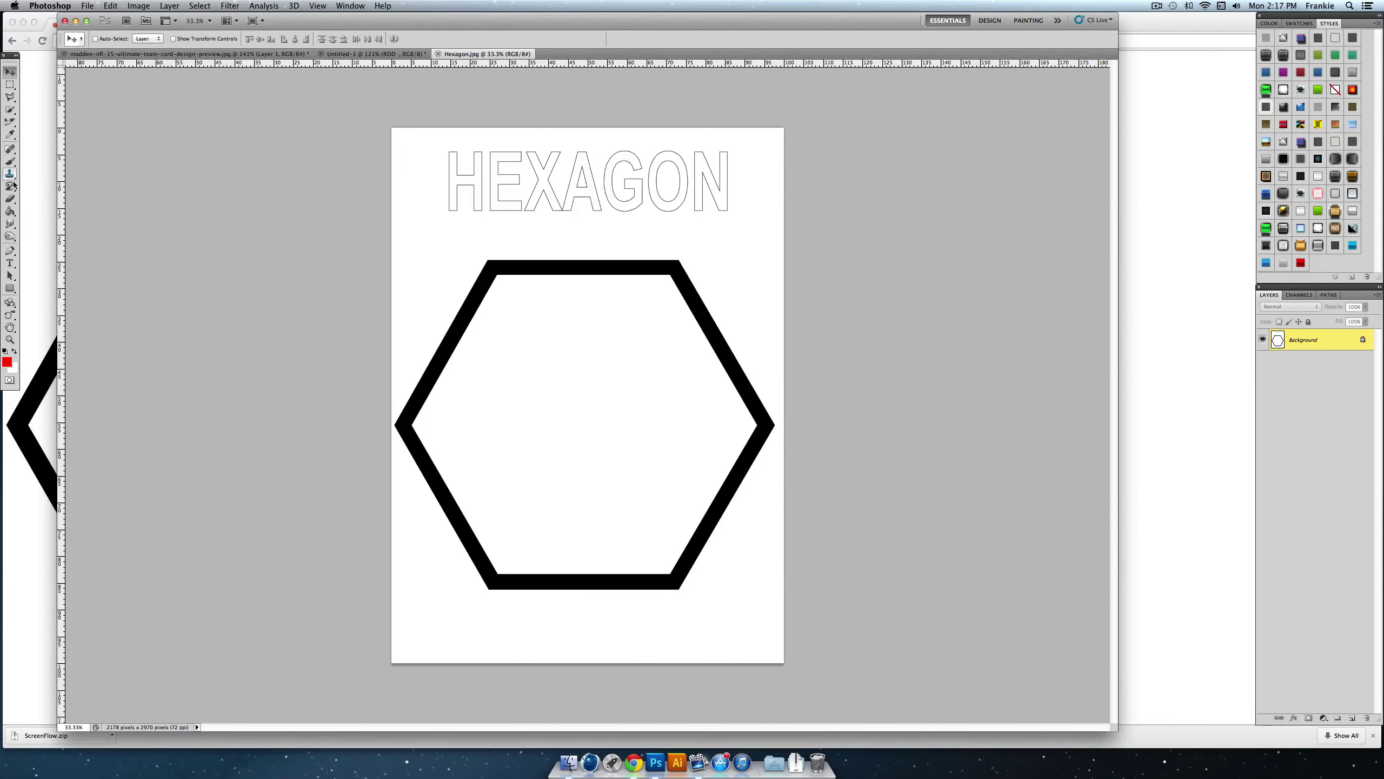
Step: Erase most of the white background inside and around the hexagon outline with the Background Eraser
{"action": "left_click", "coordinate": [10, 199]}
{"action": "left_click", "coordinate": [61, 207]}
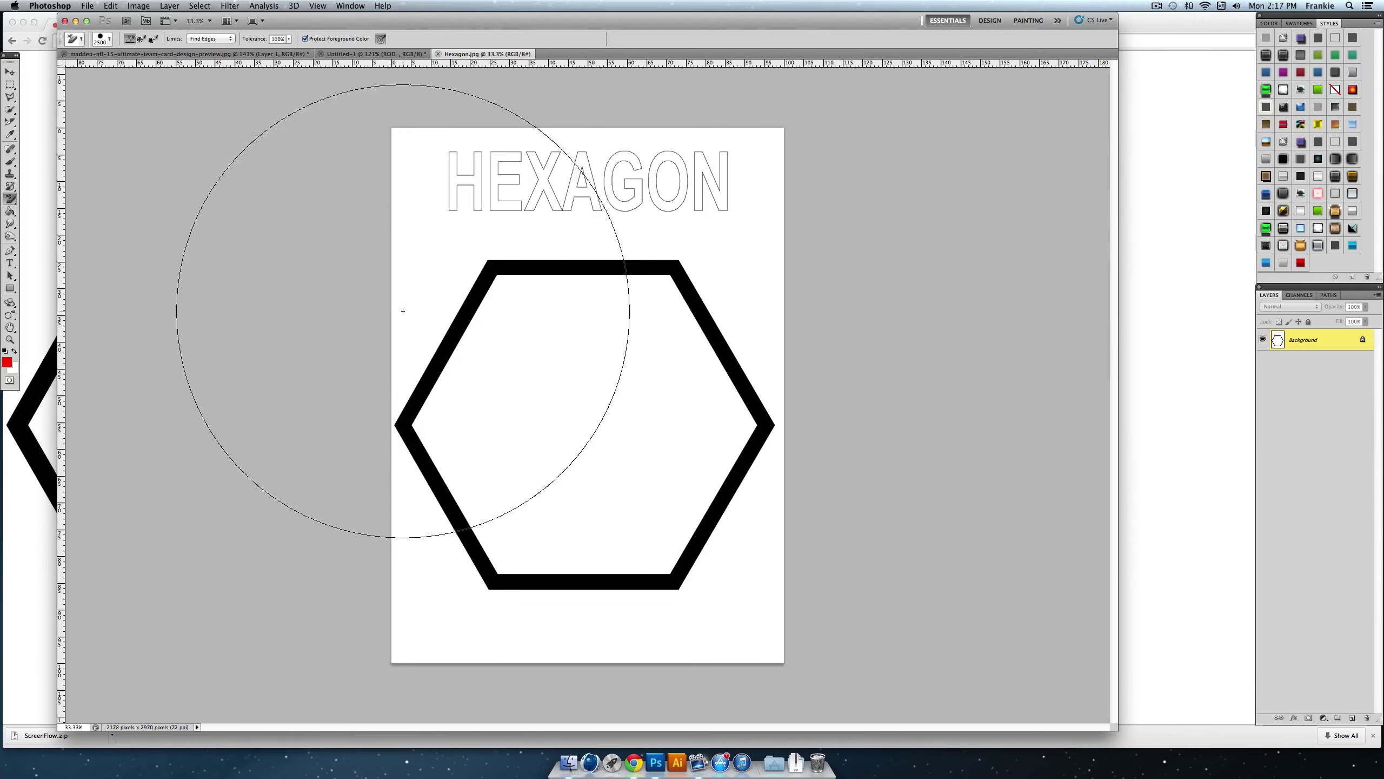
{"action": "left_click", "coordinate": [548, 362]}
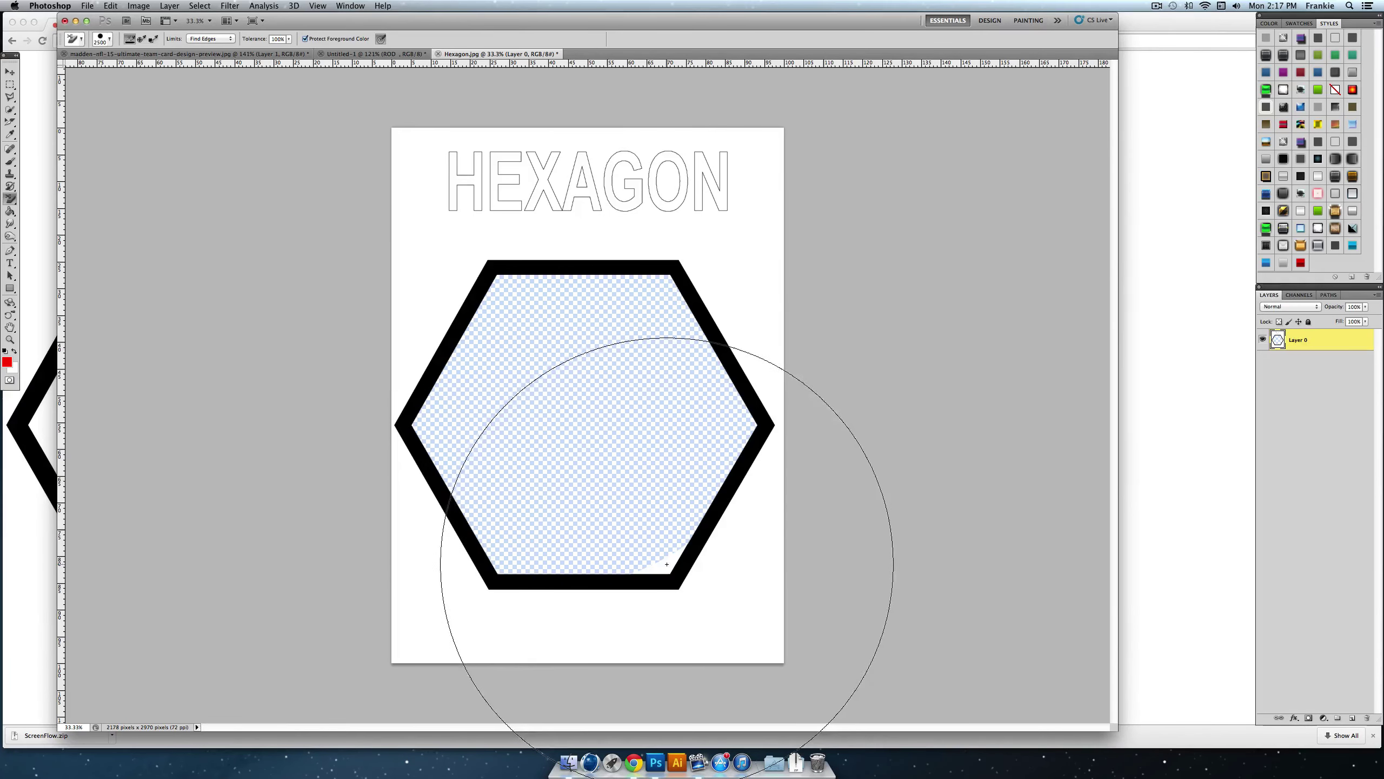
{"action": "mouse_move", "coordinate": [716, 602]}
{"action": "left_mouse_down"}
{"action": "mouse_move", "coordinate": [459, 603]}
{"action": "mouse_move", "coordinate": [432, 314]}
{"action": "mouse_move", "coordinate": [441, 179]}
{"action": "mouse_move", "coordinate": [707, 165]}
{"action": "mouse_move", "coordinate": [429, 176]}
{"action": "left_mouse_up"}
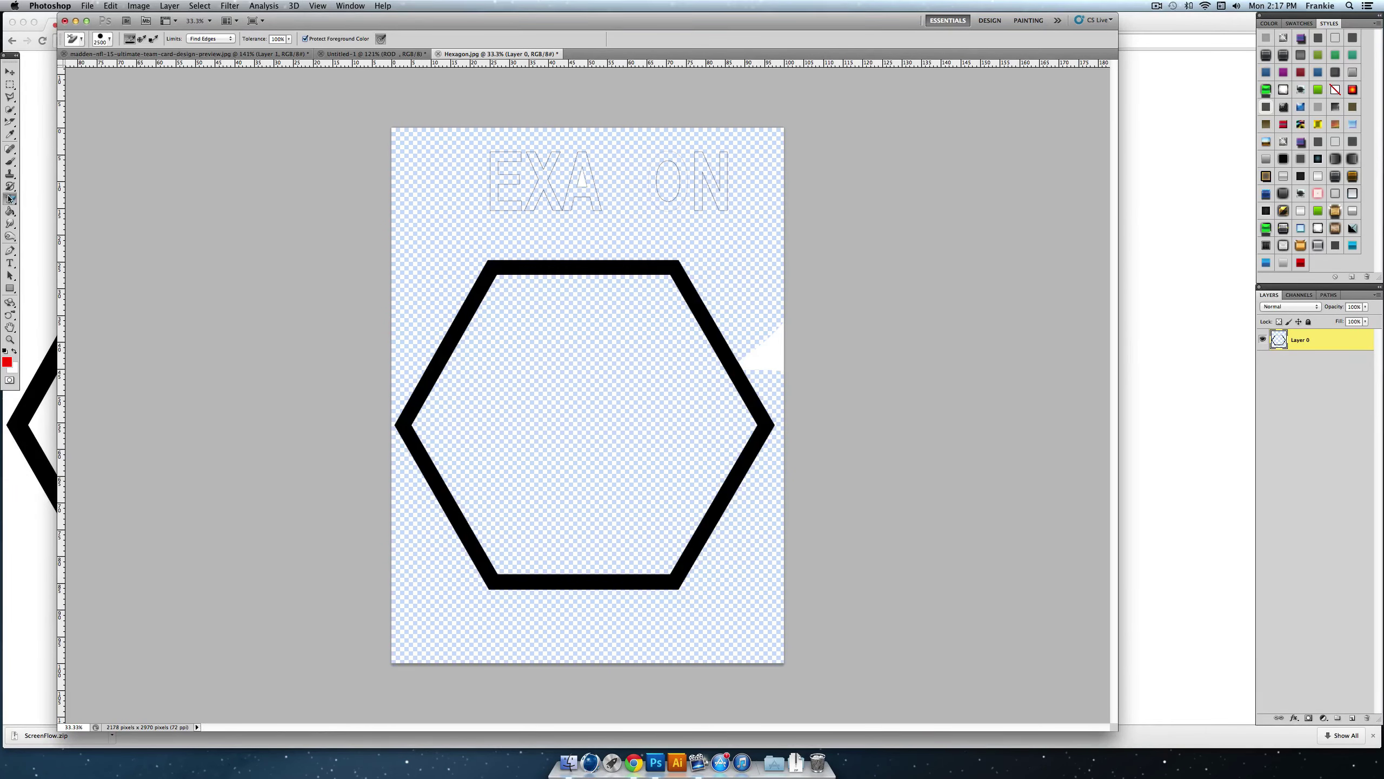
Step: Erase the remaining HEXAGON lettering using the Eraser with a 160 px brush at 100% hardness
{"action": "left_click_drag", "start_coordinate": [10, 198], "coordinate": [39, 198]}
{"action": "left_click_drag", "start_coordinate": [510, 177], "coordinate": [496, 207]}
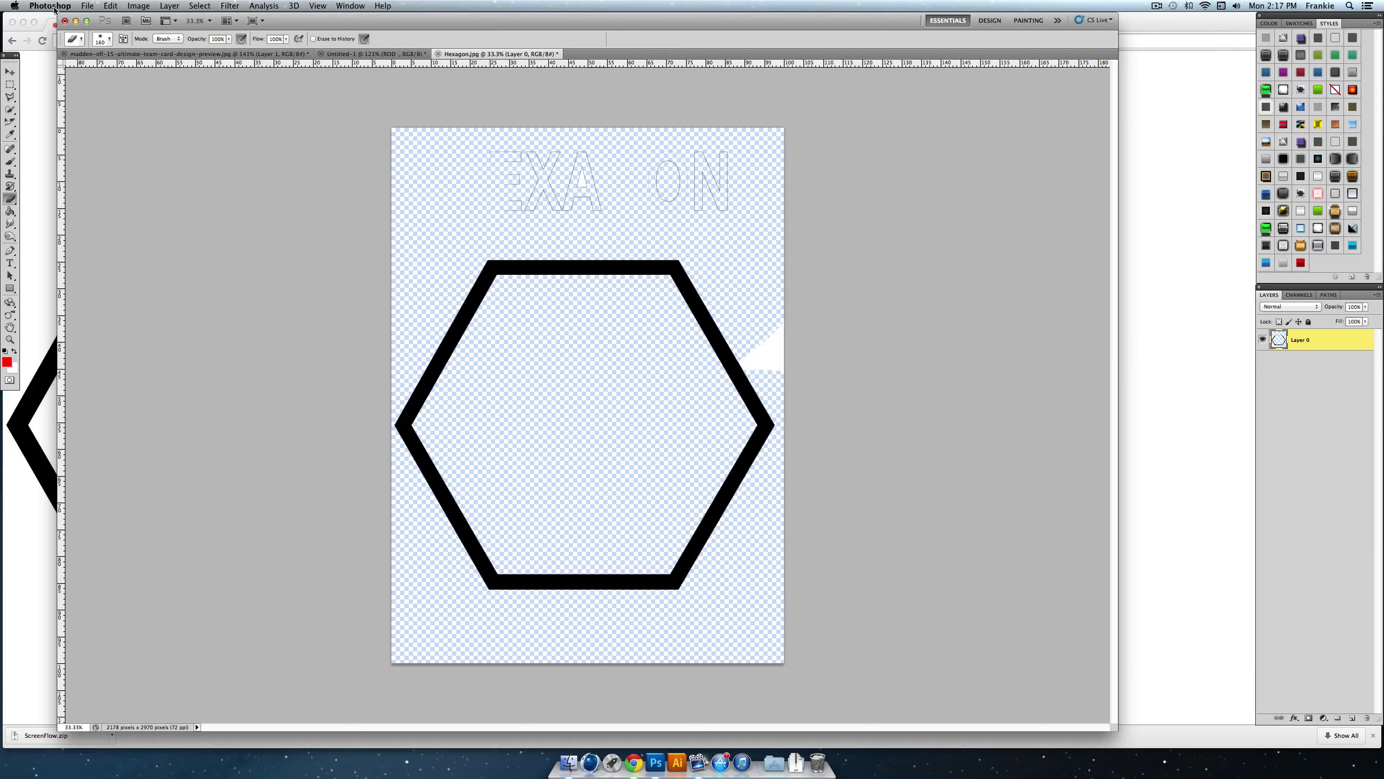
{"action": "left_click", "coordinate": [102, 38]}
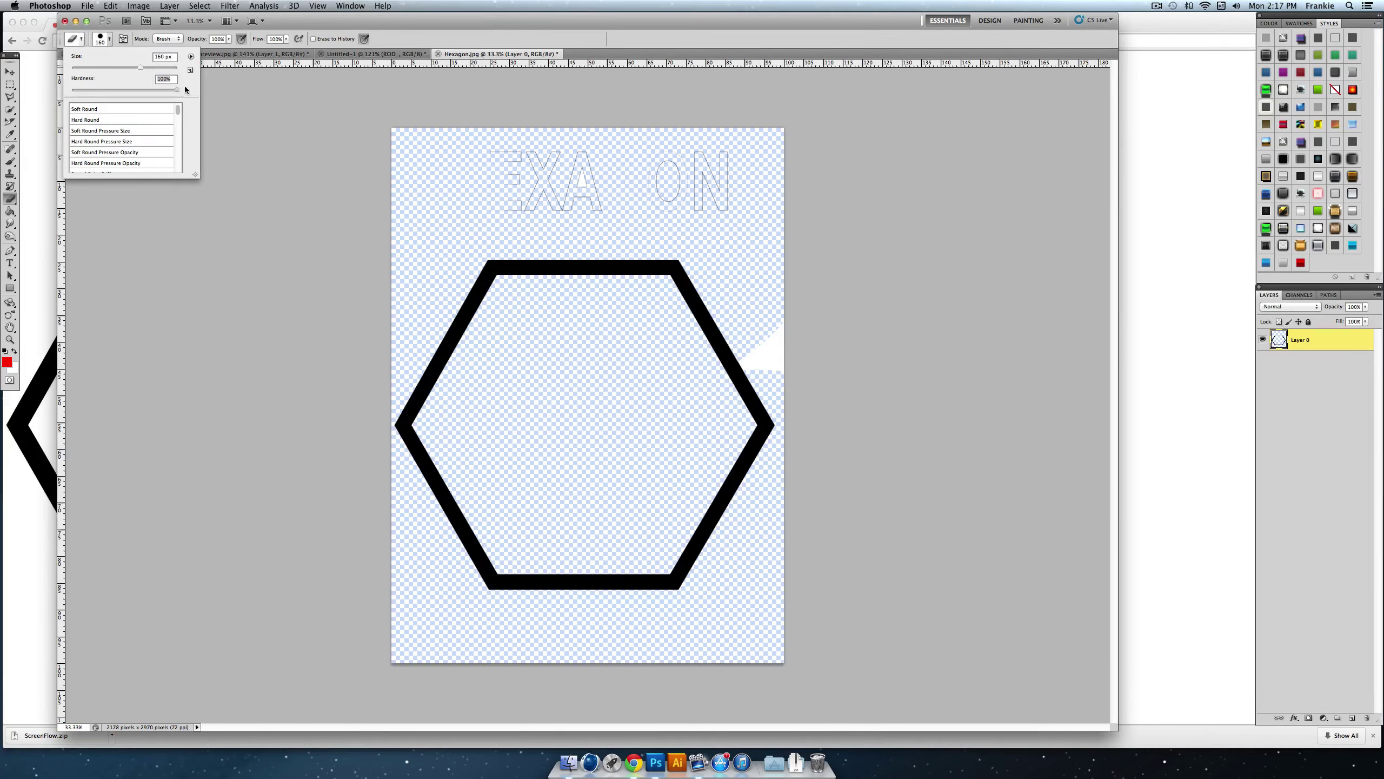
{"action": "left_click", "coordinate": [477, 151]}
{"action": "mouse_move", "coordinate": [612, 148]}
{"action": "left_mouse_down"}
{"action": "mouse_move", "coordinate": [440, 184]}
{"action": "mouse_move", "coordinate": [652, 180]}
{"action": "mouse_move", "coordinate": [715, 195]}
{"action": "mouse_move", "coordinate": [479, 193]}
{"action": "mouse_move", "coordinate": [668, 192]}
{"action": "mouse_move", "coordinate": [562, 215]}
{"action": "mouse_move", "coordinate": [732, 201]}
{"action": "left_mouse_up"}
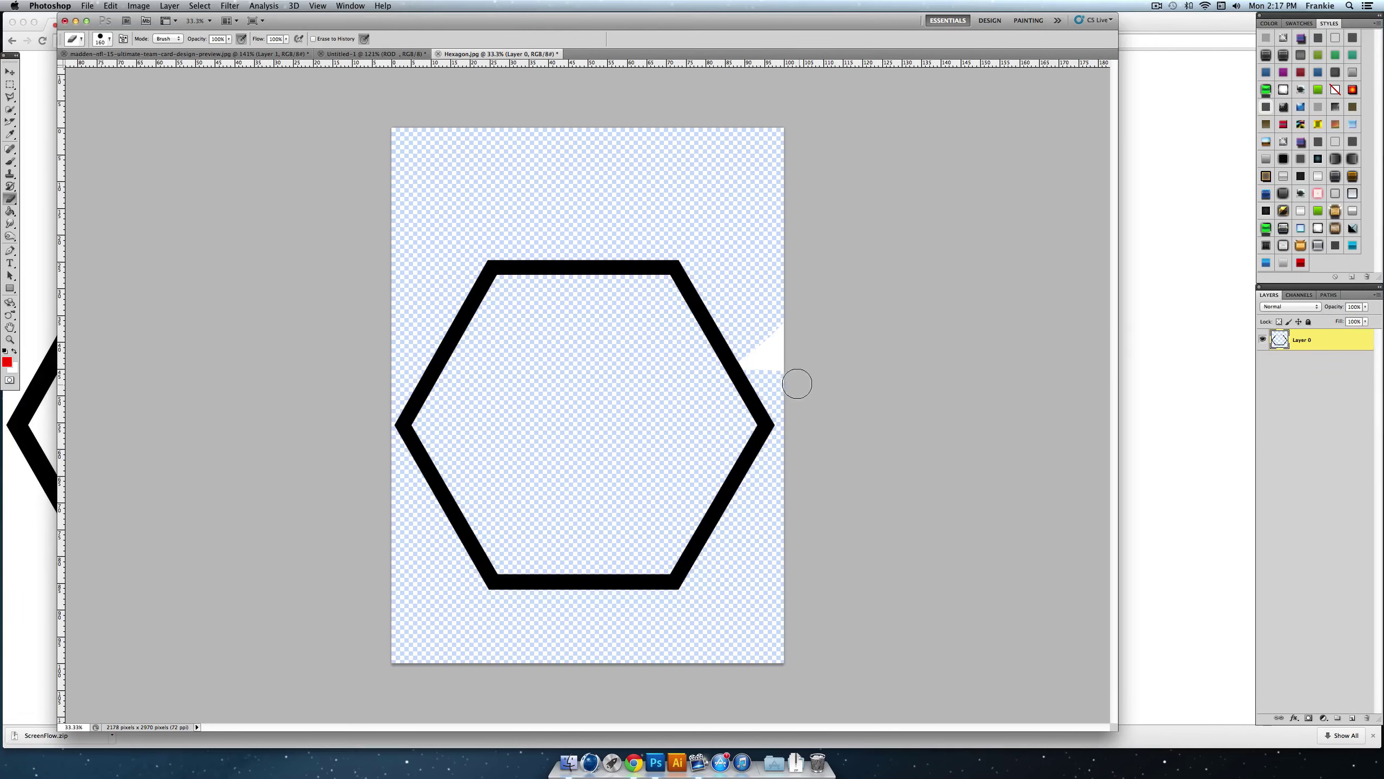
Step: Clear the leftover white patch beside the hexagon with the Background Eraser and move the hexagon into the card document
{"action": "left_click", "coordinate": [12, 200]}
{"action": "left_click", "coordinate": [47, 208]}
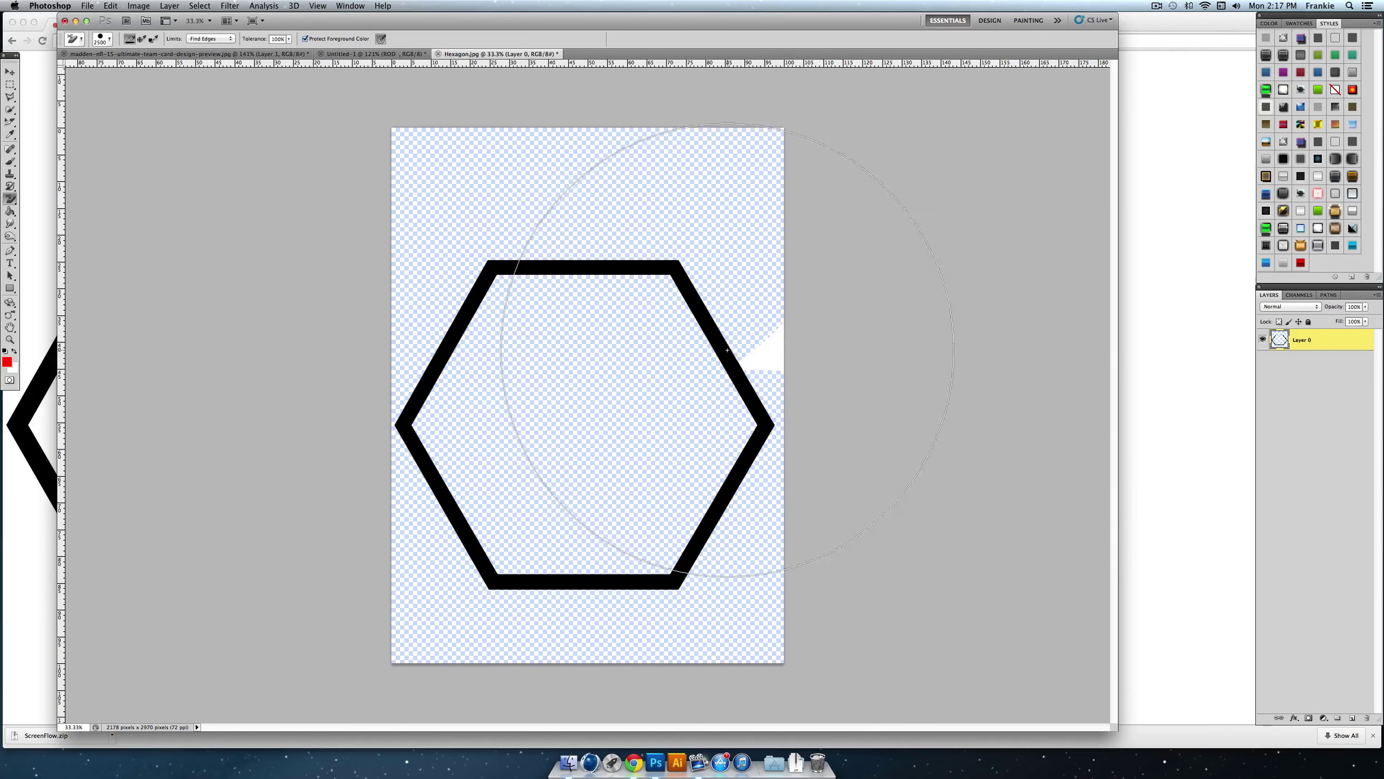
{"action": "left_click", "coordinate": [10, 71]}
{"action": "left_click_drag", "start_coordinate": [581, 278], "coordinate": [772, 408]}
Step: Scale the oversized hexagon layer down slightly with Free Transform and apply the change
{"action": "key", "text": "ctrl+t"}
{"action": "left_click_drag", "start_coordinate": [550, 245], "coordinate": [538, 432]}
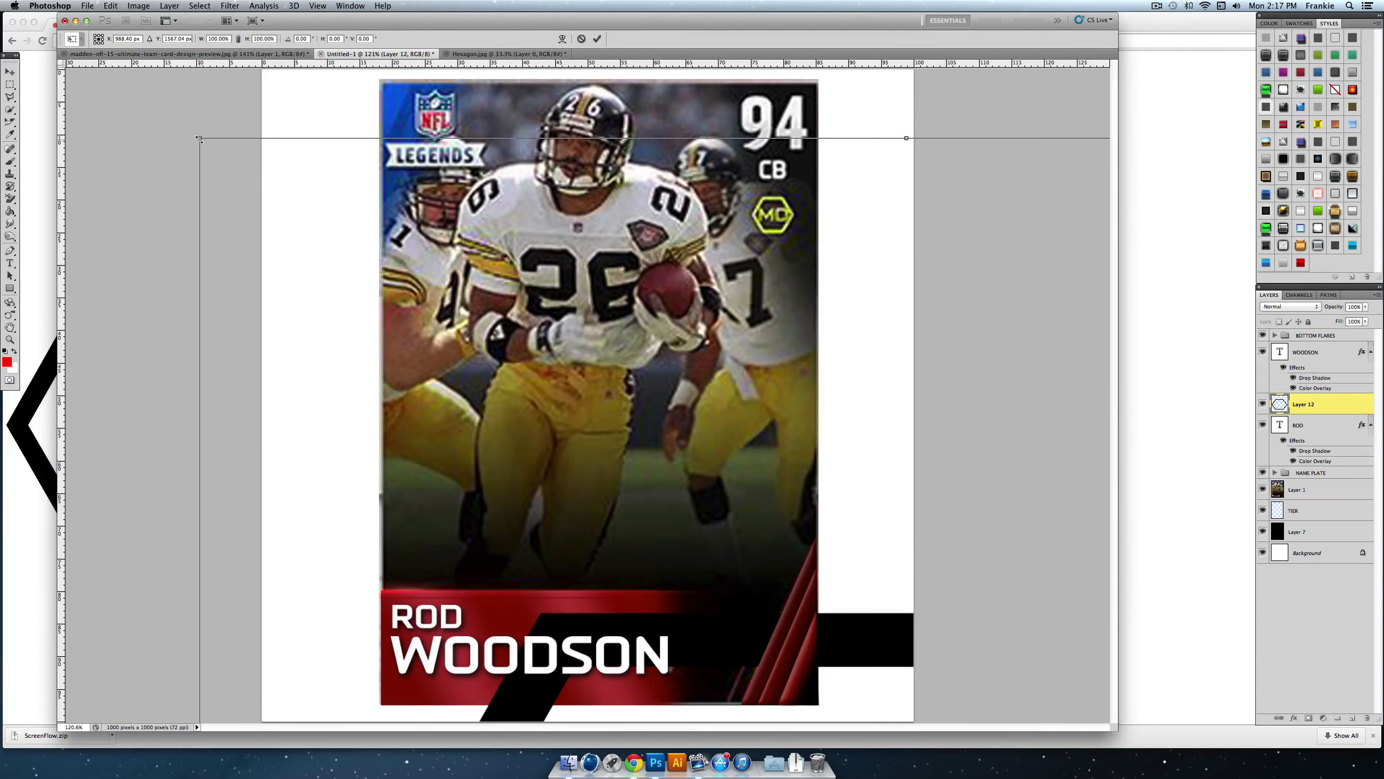
{"action": "left_click_drag", "start_coordinate": [200, 134], "coordinate": [675, 194]}
{"action": "left_click", "coordinate": [597, 39]}
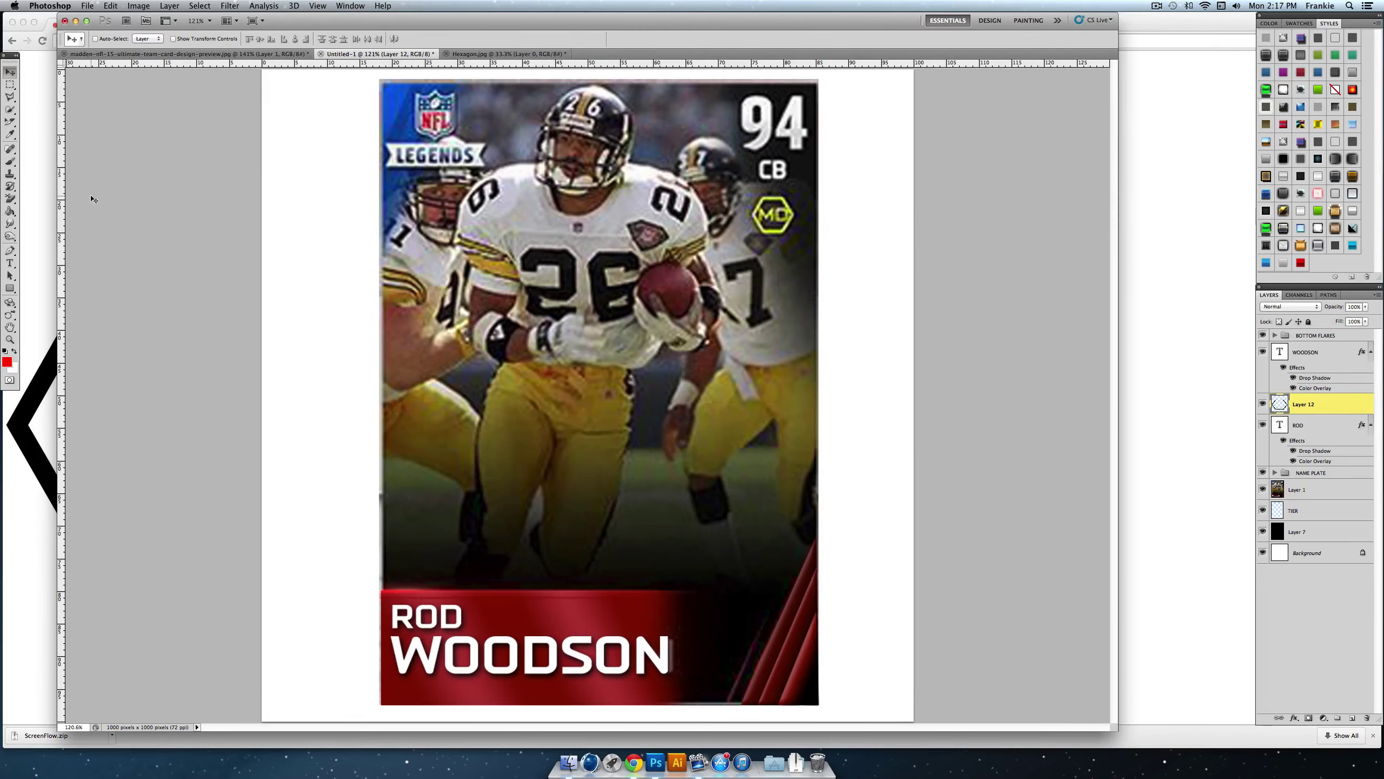
Step: Scale the hexagon layer to 25% in both width and height with Free Transform and apply it
{"action": "key", "text": "super+t"}
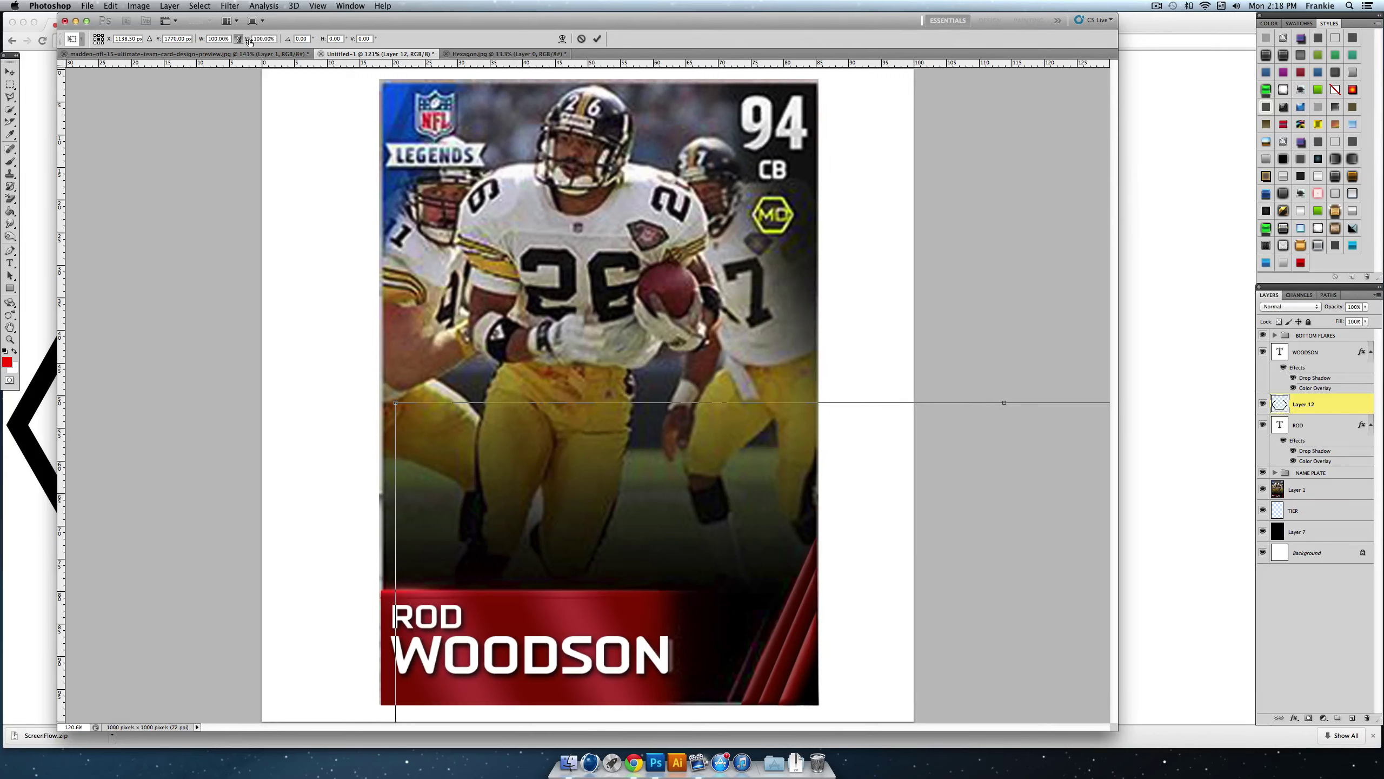
{"action": "left_click", "coordinate": [215, 39]}
{"action": "type", "text": "25"}
{"action": "key", "text": "Return"}
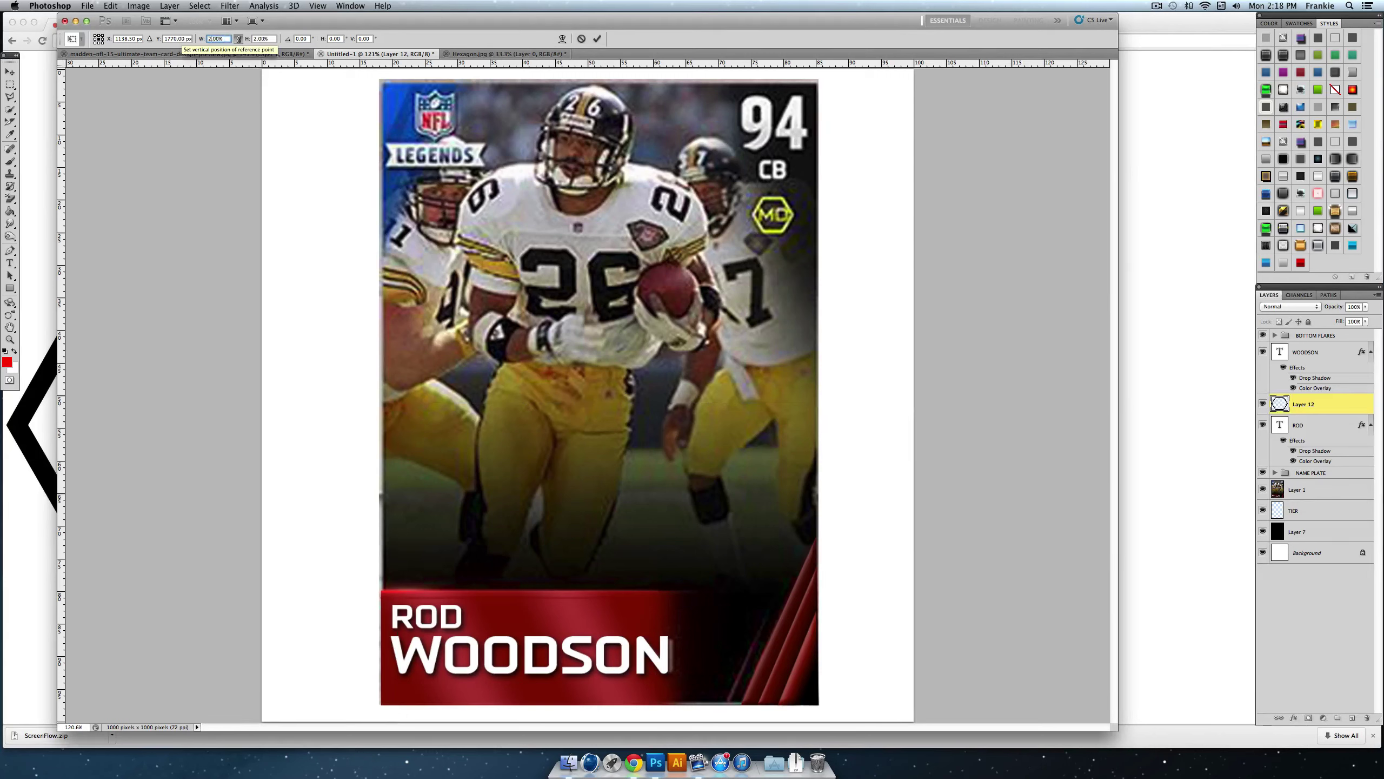
{"action": "left_click", "coordinate": [592, 39]}
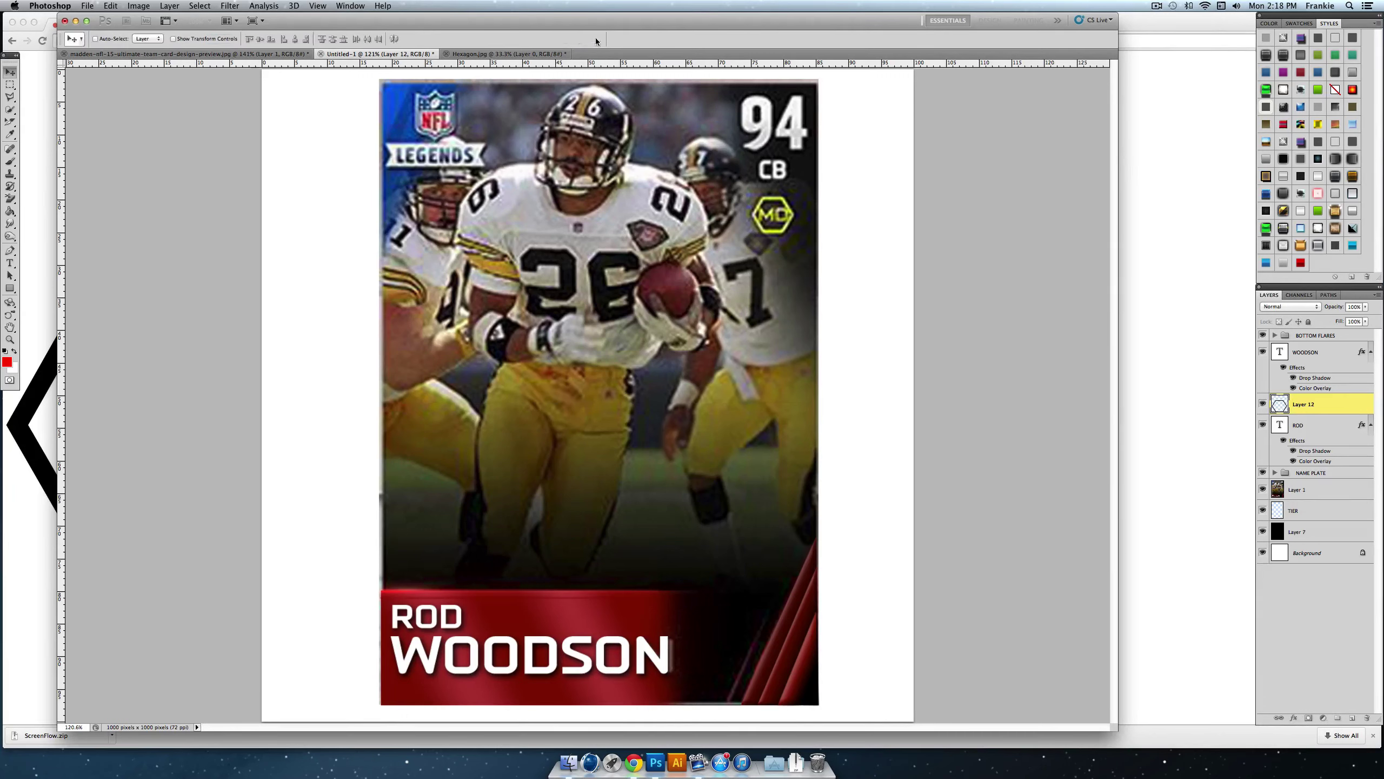
Step: Move the reduced hexagon onto the middle of the card over the player and start another Free Transform
{"action": "left_click_drag", "start_coordinate": [616, 720], "coordinate": [825, 372]}
{"action": "key", "text": "ctrl+t"}
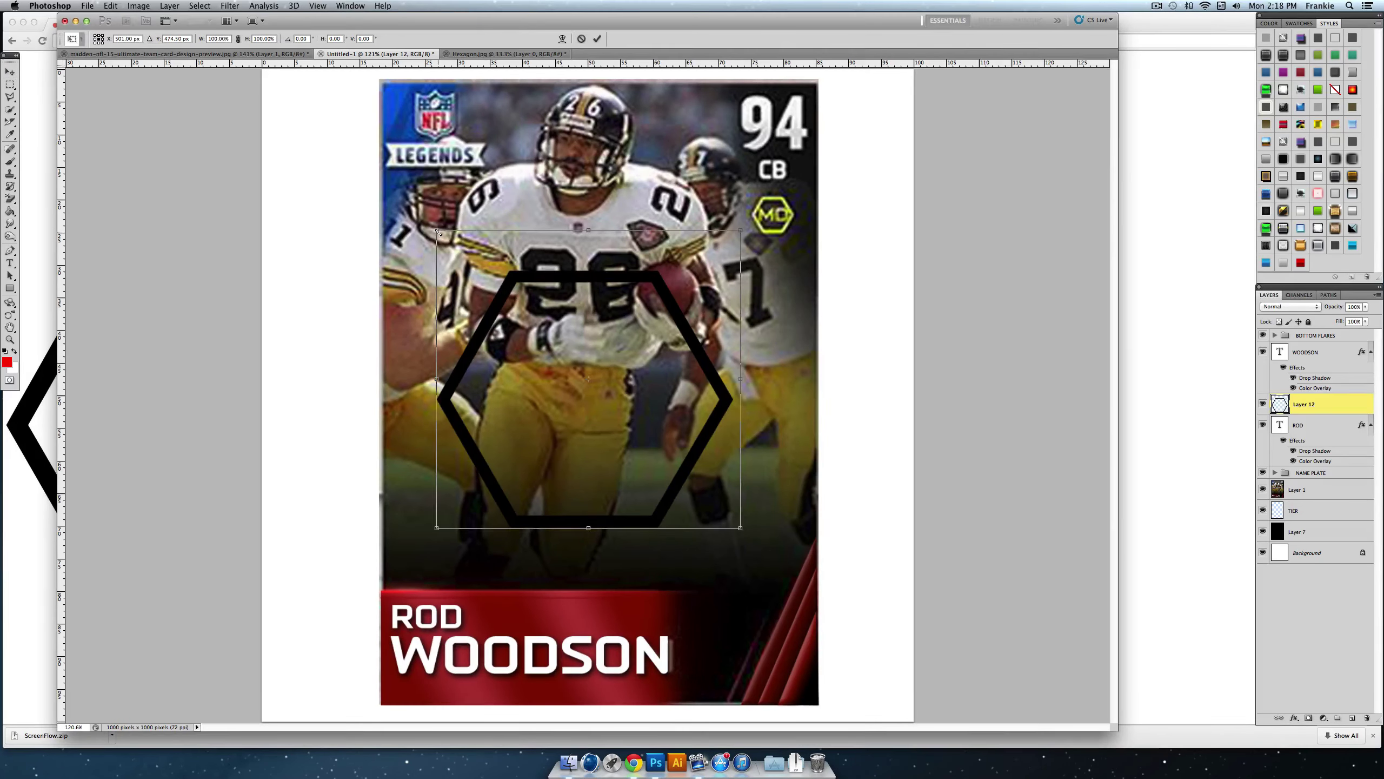
Step: Scale the hexagon outline down to about 18% beside the player card and add an empty layer directly beneath it
{"action": "left_click_drag", "start_coordinate": [436, 229], "coordinate": [853, 406]}
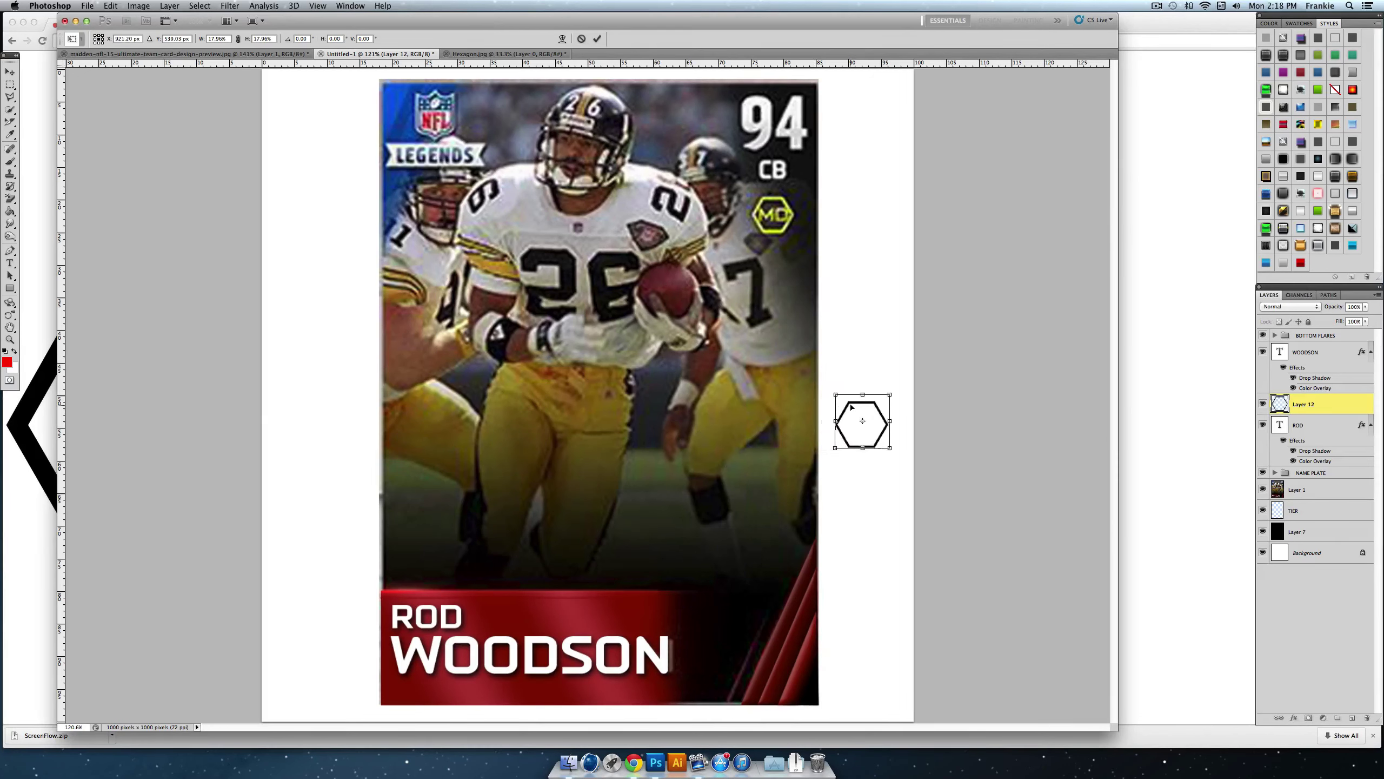
{"action": "left_click", "coordinate": [597, 39]}
{"action": "left_click", "coordinate": [10, 339]}
{"action": "left_click_drag", "start_coordinate": [899, 438], "coordinate": [948, 423]}
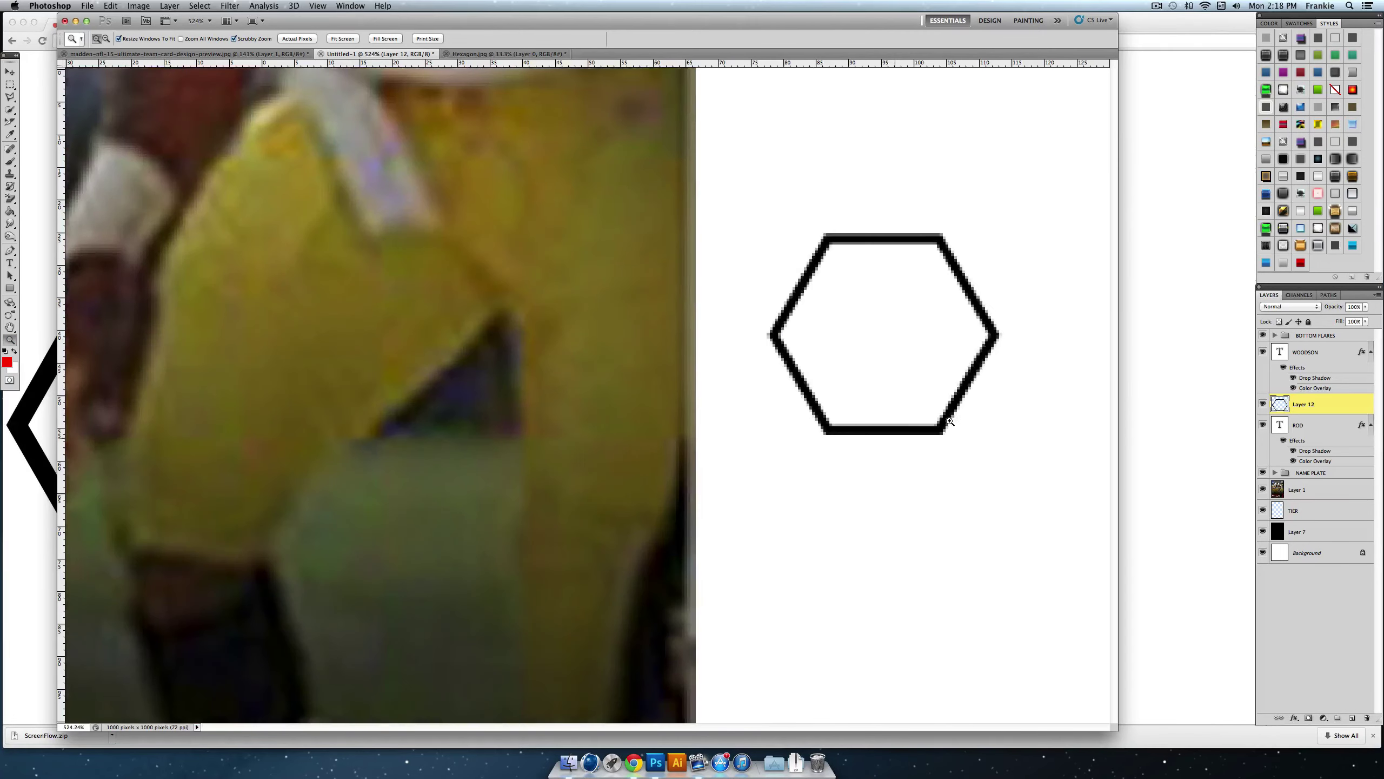
{"action": "left_click", "coordinate": [1353, 717]}
{"action": "left_click_drag", "start_coordinate": [1340, 404], "coordinate": [1339, 434]}
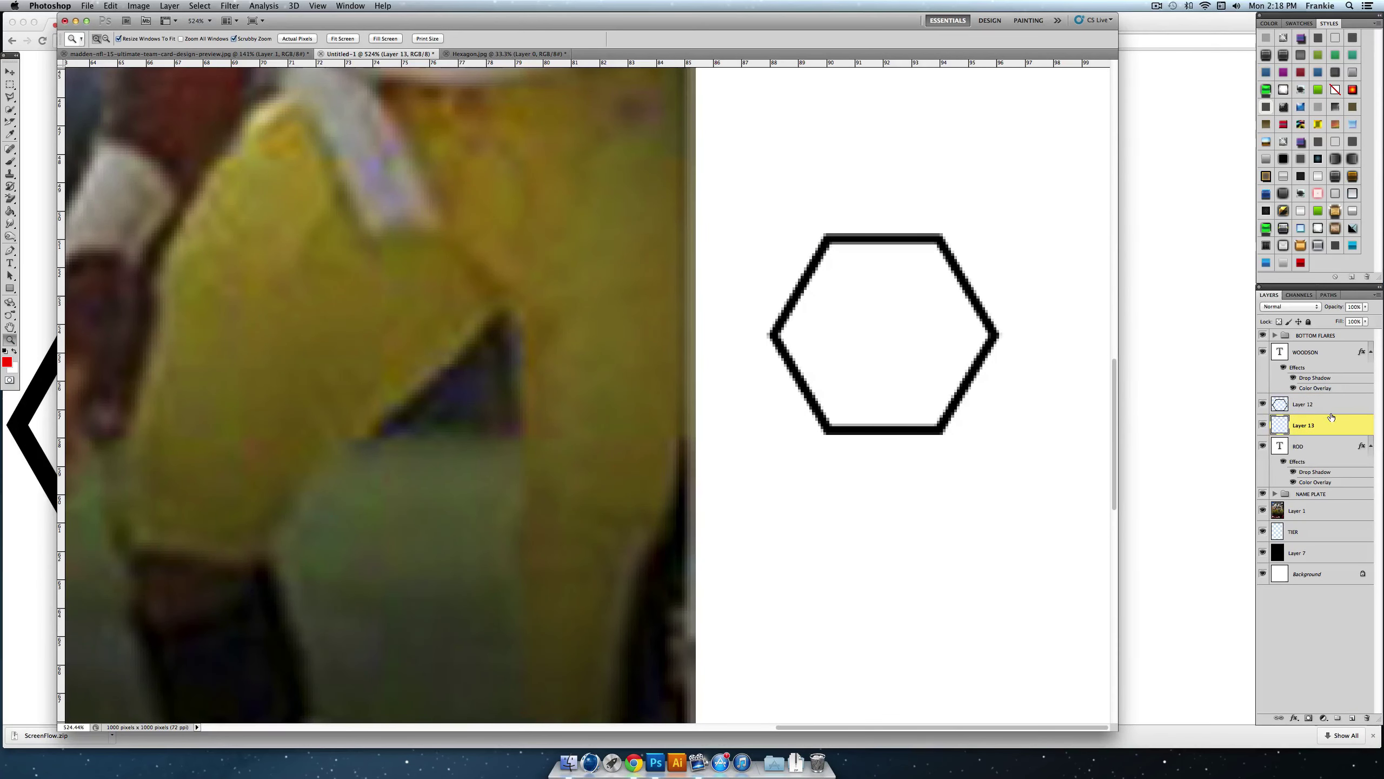
Step: Apply a yellow #ffcc00 color overlay to the hexagon outline's layer
{"action": "double_click", "coordinate": [1331, 406]}
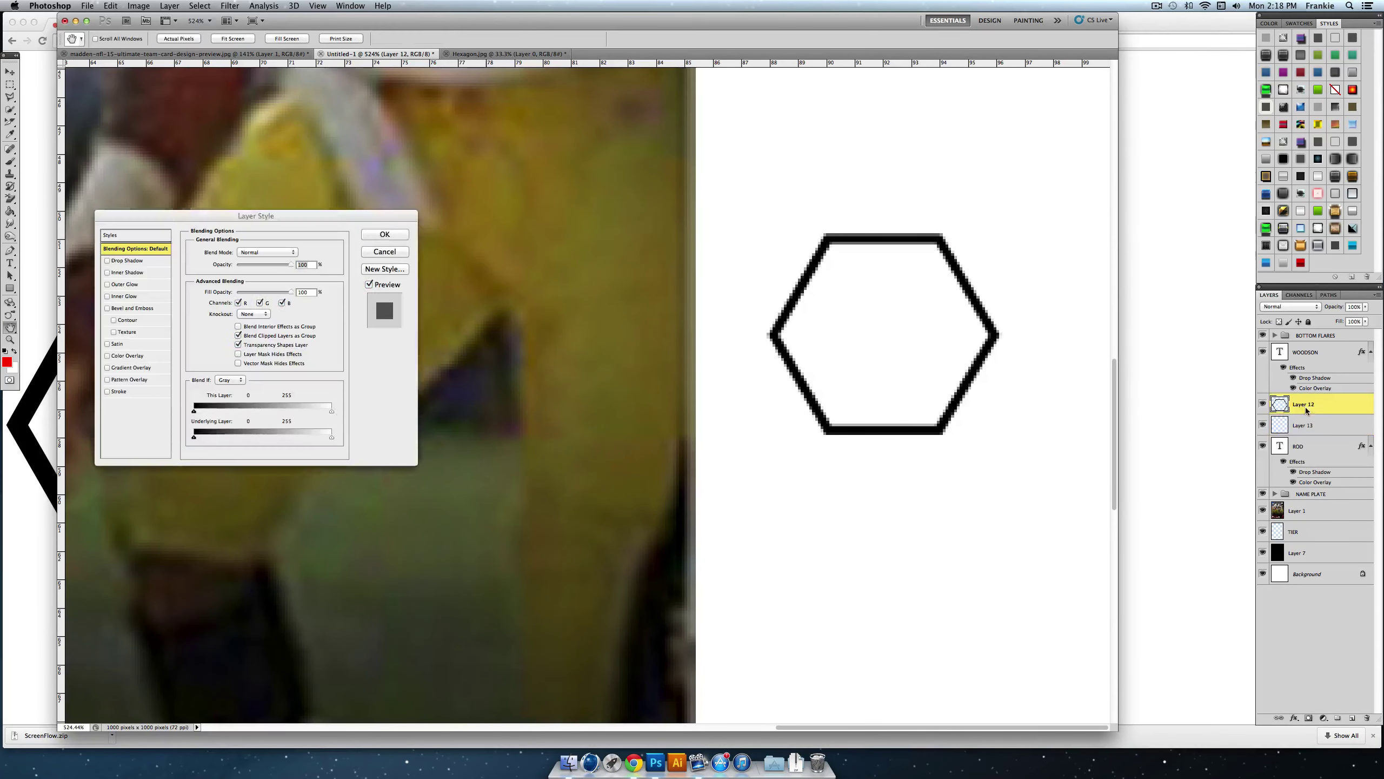
{"action": "left_click", "coordinate": [121, 355]}
{"action": "left_click", "coordinate": [296, 252]}
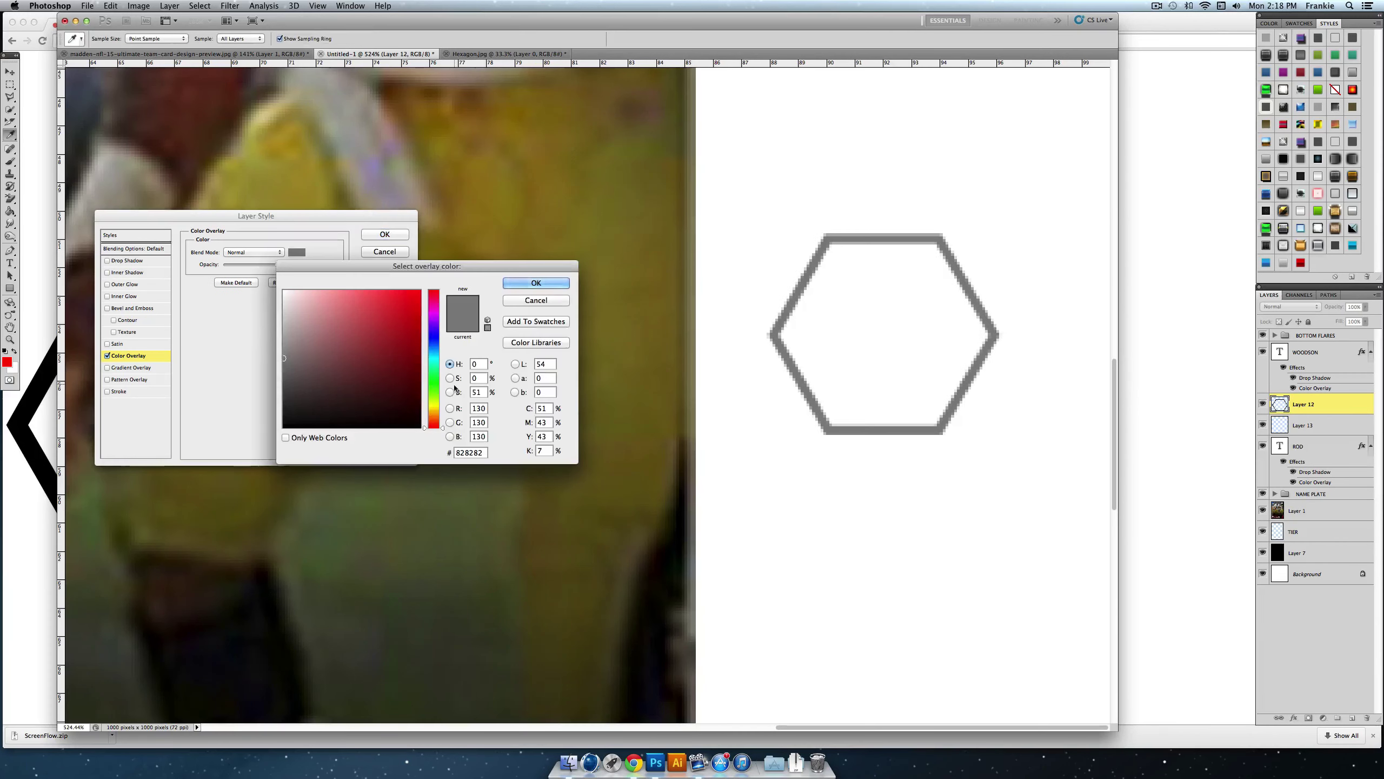
{"action": "left_click_drag", "start_coordinate": [439, 404], "coordinate": [437, 412]}
{"action": "left_click", "coordinate": [421, 290]}
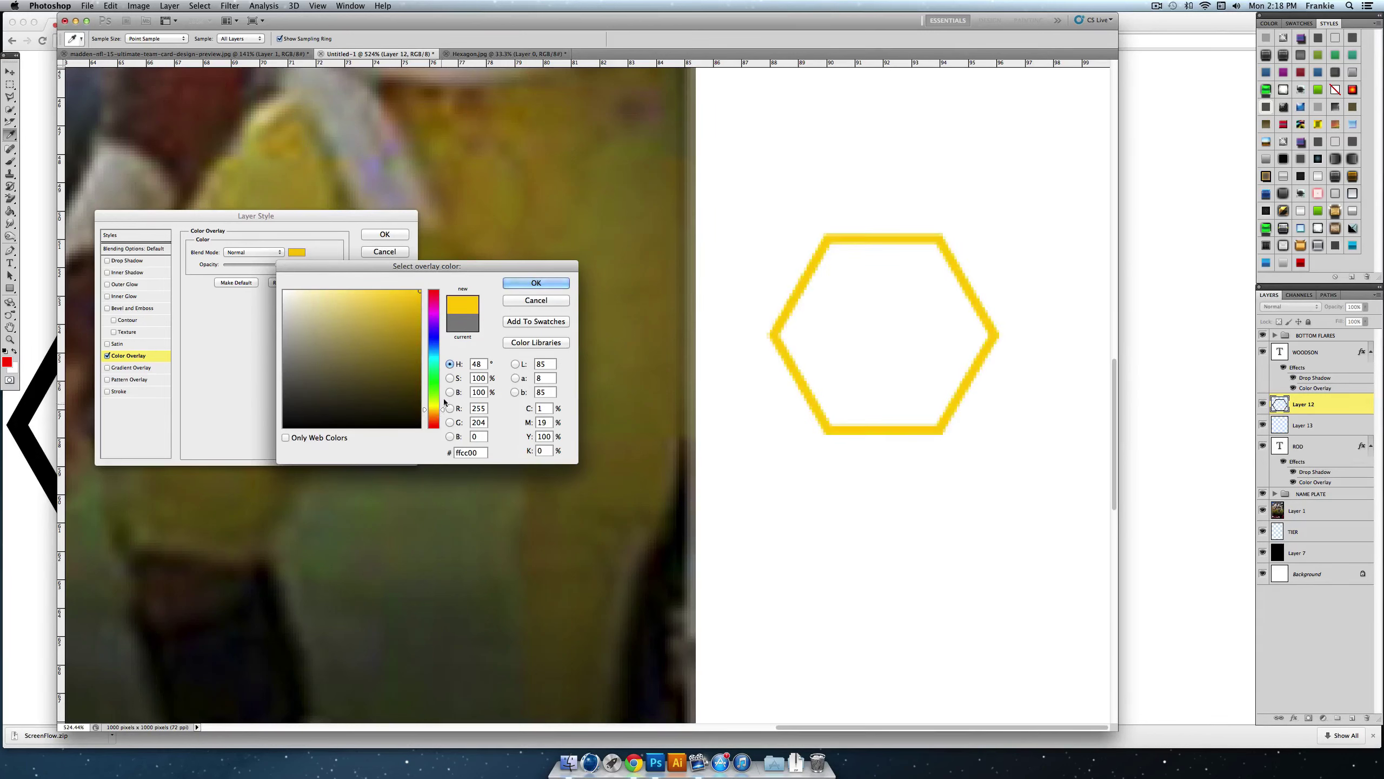
{"action": "left_click", "coordinate": [536, 282]}
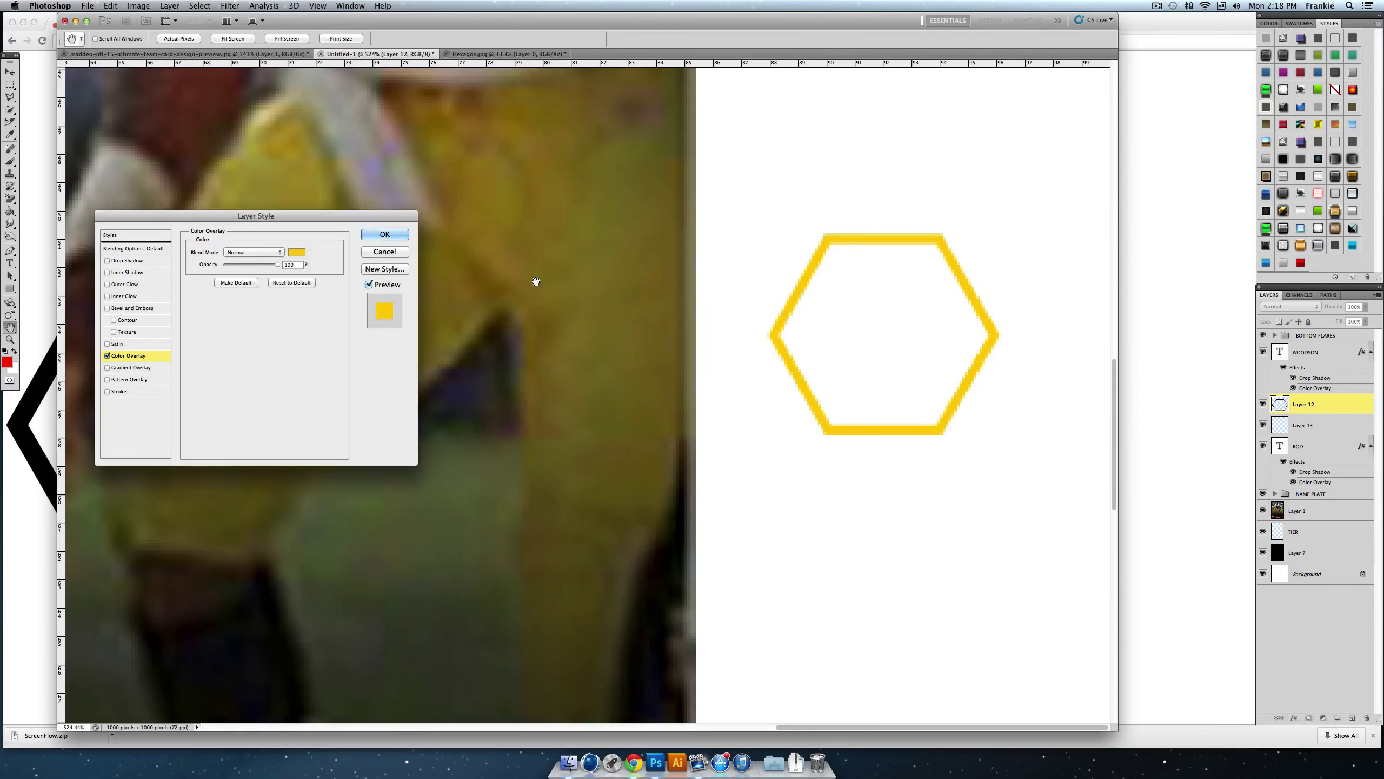
{"action": "left_click", "coordinate": [390, 236]}
Step: On the empty layer beneath the outline, paint a black area with a larger brush that covers the whole hexagon interior
{"action": "left_click", "coordinate": [1335, 446]}
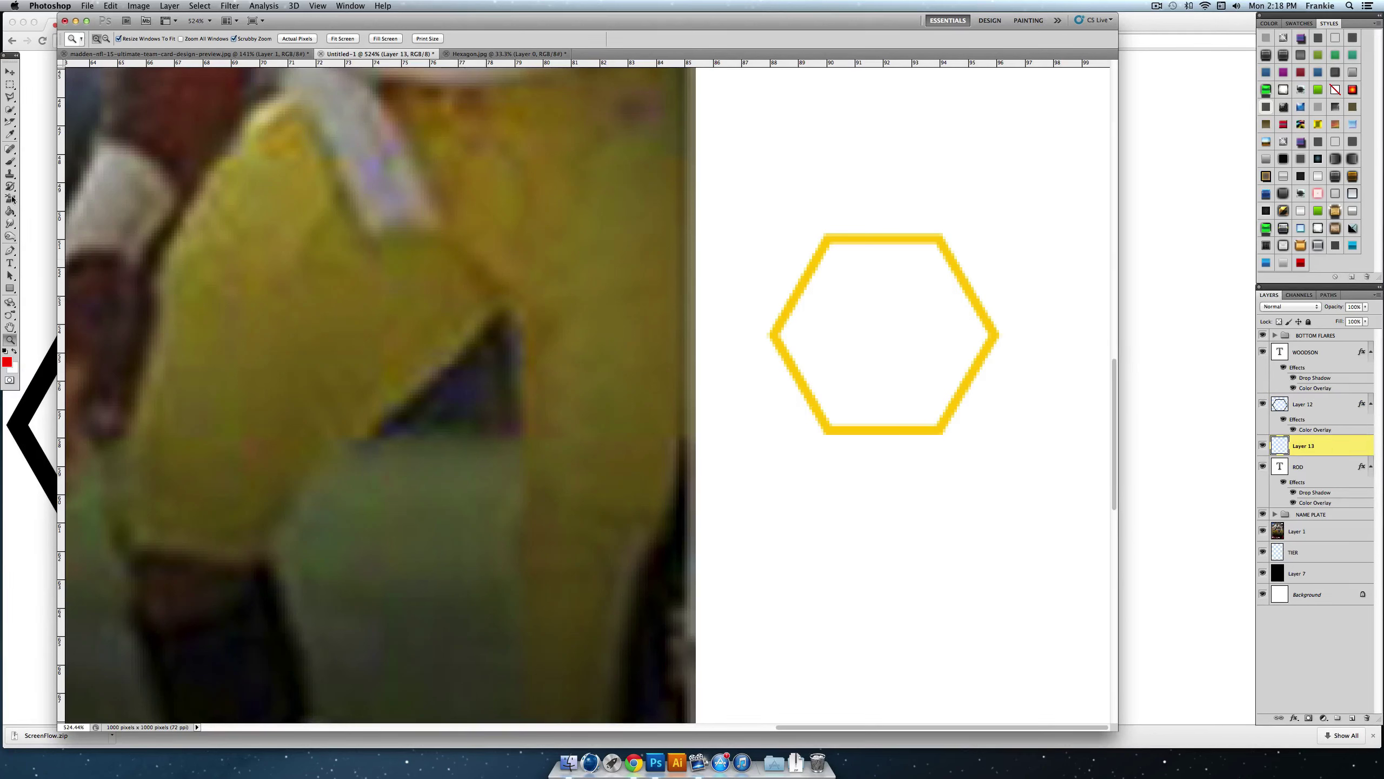
{"action": "left_click", "coordinate": [10, 161]}
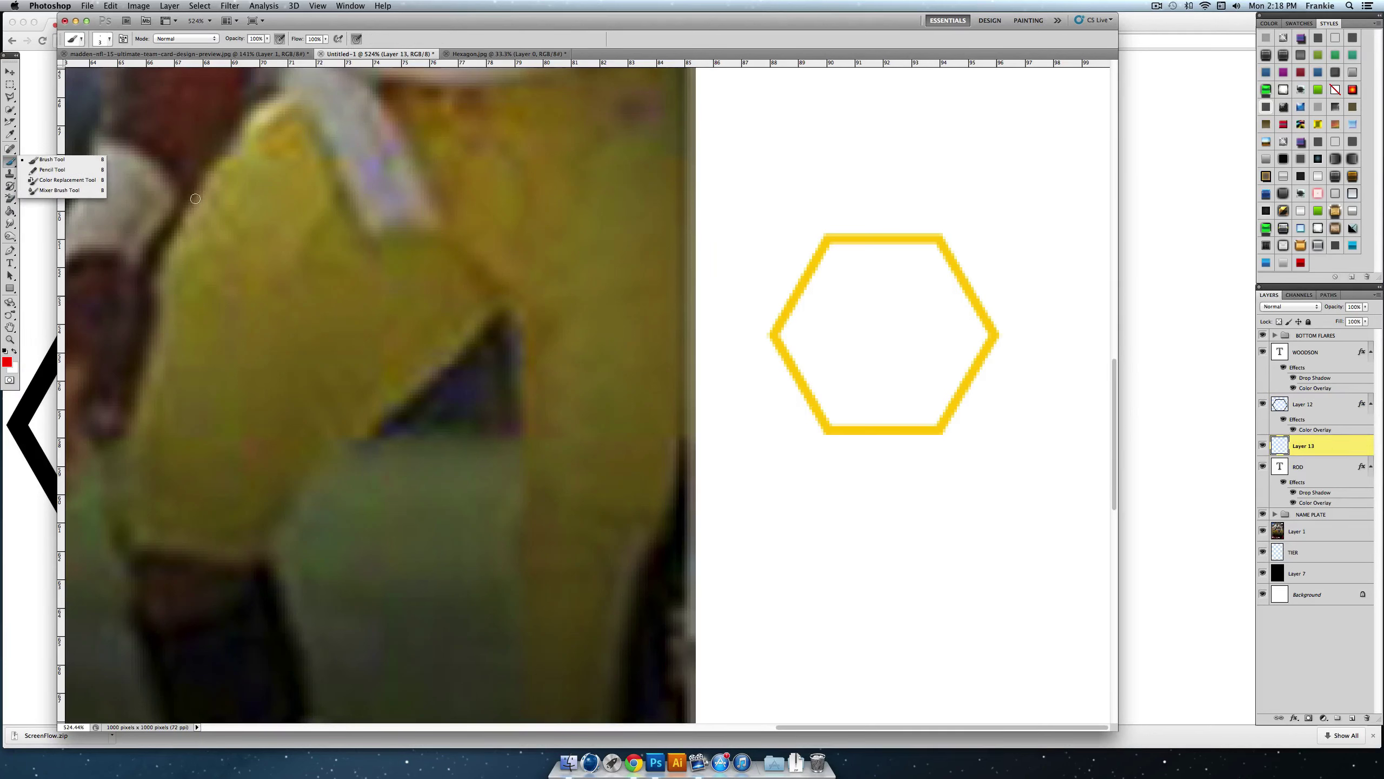
{"action": "left_click", "coordinate": [7, 363]}
{"action": "left_click", "coordinate": [305, 419]}
{"action": "left_click", "coordinate": [535, 283]}
{"action": "left_click", "coordinate": [109, 39]}
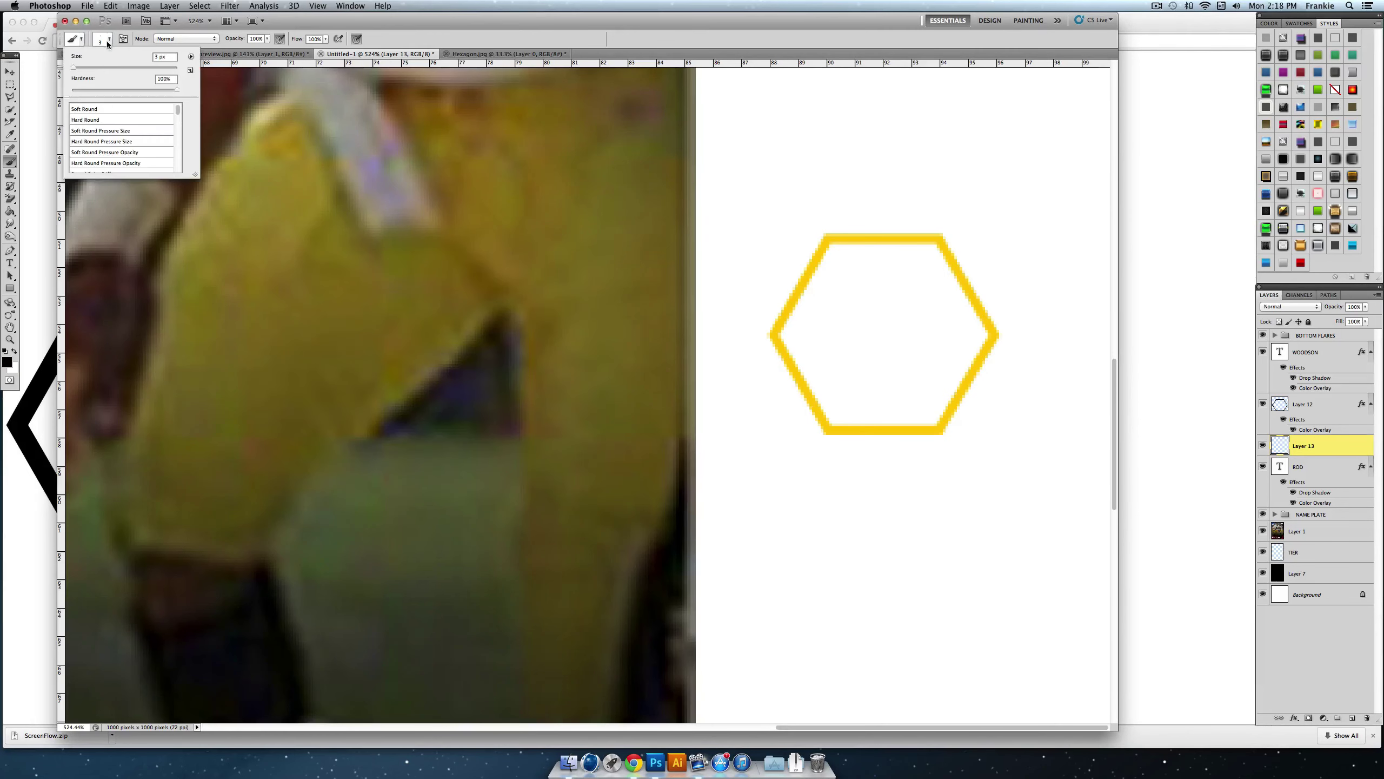
{"action": "left_click", "coordinate": [106, 67]}
{"action": "mouse_move", "coordinate": [840, 294]}
{"action": "left_mouse_down"}
{"action": "mouse_move", "coordinate": [871, 313]}
{"action": "mouse_move", "coordinate": [862, 326]}
{"action": "mouse_move", "coordinate": [894, 310]}
{"action": "left_mouse_up"}
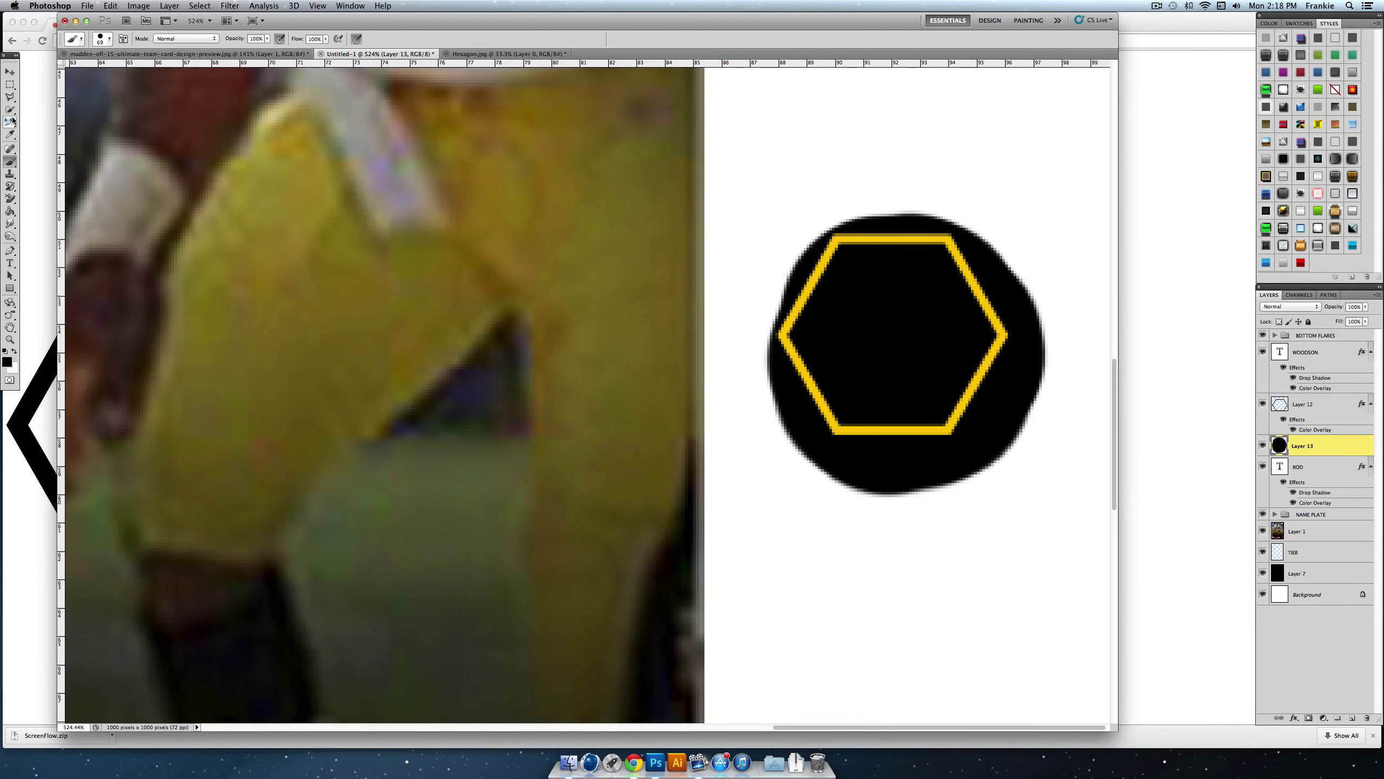
Step: Erase all black paint outside the yellow hexagon outline, using a 17 px eraser for the remaining edges
{"action": "left_click", "coordinate": [8, 199]}
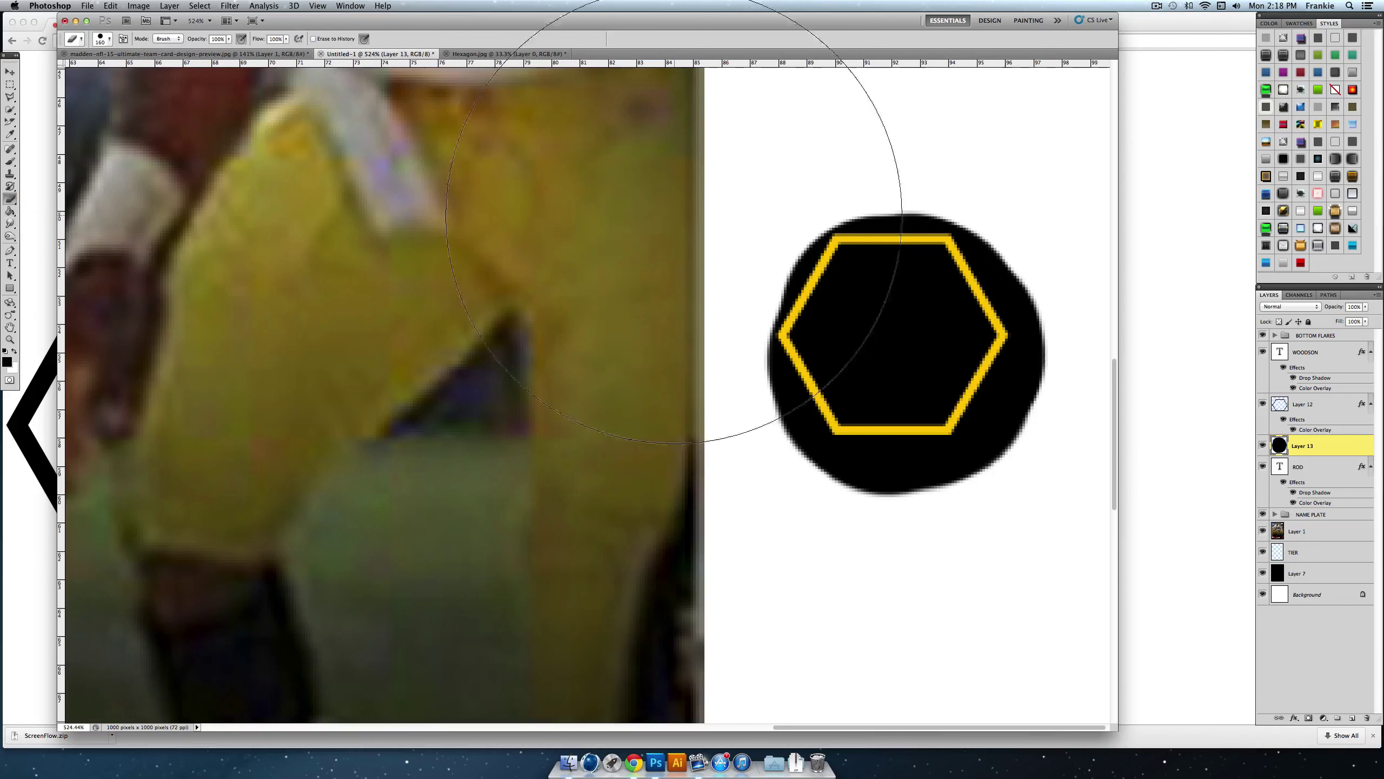
{"action": "left_click", "coordinate": [605, 183]}
{"action": "left_click", "coordinate": [611, 183]}
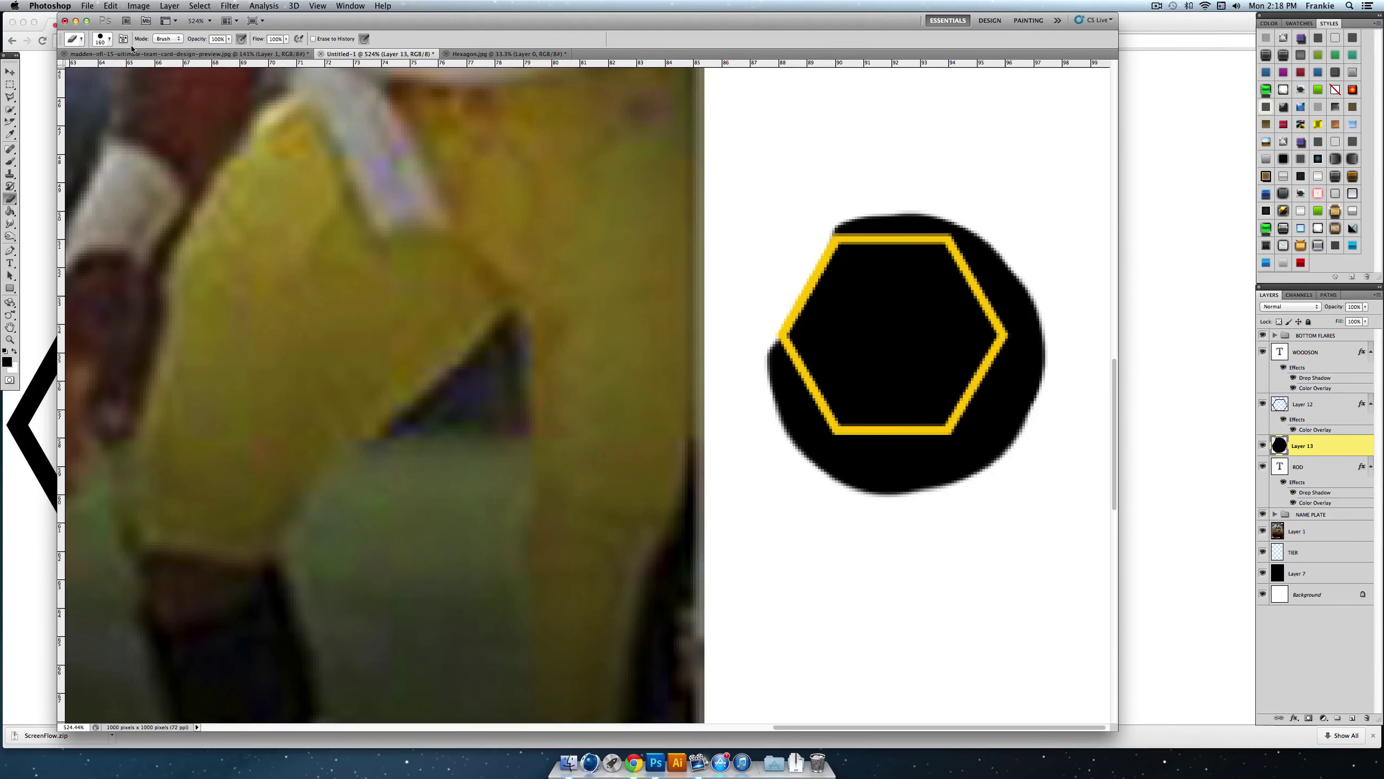
{"action": "left_click", "coordinate": [98, 39]}
{"action": "type", "text": "17"}
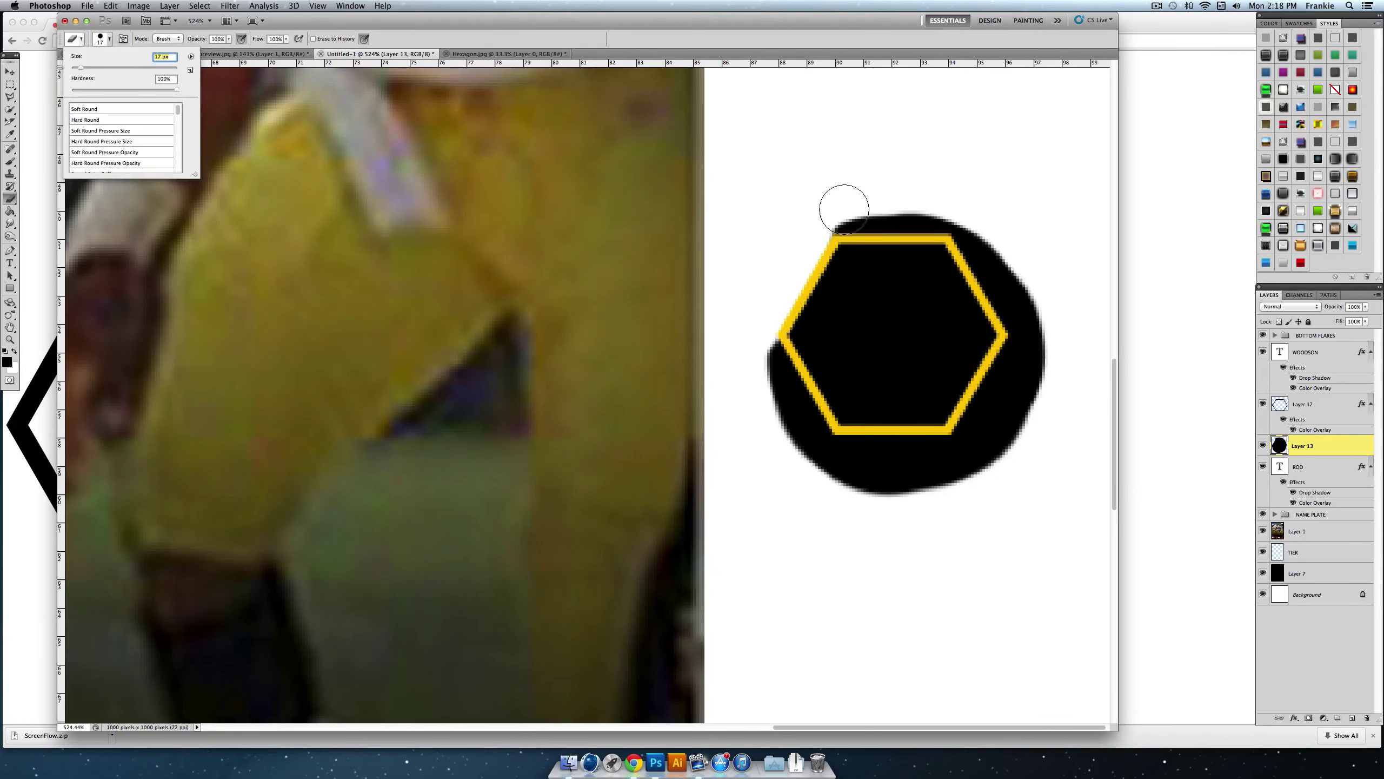
{"action": "key", "text": "Return"}
{"action": "mouse_move", "coordinate": [855, 216]}
{"action": "left_mouse_down"}
{"action": "mouse_move", "coordinate": [986, 234]}
{"action": "mouse_move", "coordinate": [973, 232]}
{"action": "mouse_move", "coordinate": [1042, 359]}
{"action": "mouse_move", "coordinate": [1023, 348]}
{"action": "mouse_move", "coordinate": [966, 439]}
{"action": "mouse_move", "coordinate": [1010, 363]}
{"action": "mouse_move", "coordinate": [991, 435]}
{"action": "mouse_move", "coordinate": [1008, 430]}
{"action": "mouse_move", "coordinate": [921, 502]}
{"action": "mouse_move", "coordinate": [901, 477]}
{"action": "mouse_move", "coordinate": [838, 455]}
{"action": "mouse_move", "coordinate": [1019, 452]}
{"action": "mouse_move", "coordinate": [779, 461]}
{"action": "mouse_move", "coordinate": [803, 489]}
{"action": "mouse_move", "coordinate": [816, 440]}
{"action": "mouse_move", "coordinate": [766, 350]}
{"action": "mouse_move", "coordinate": [793, 476]}
{"action": "left_mouse_up"}
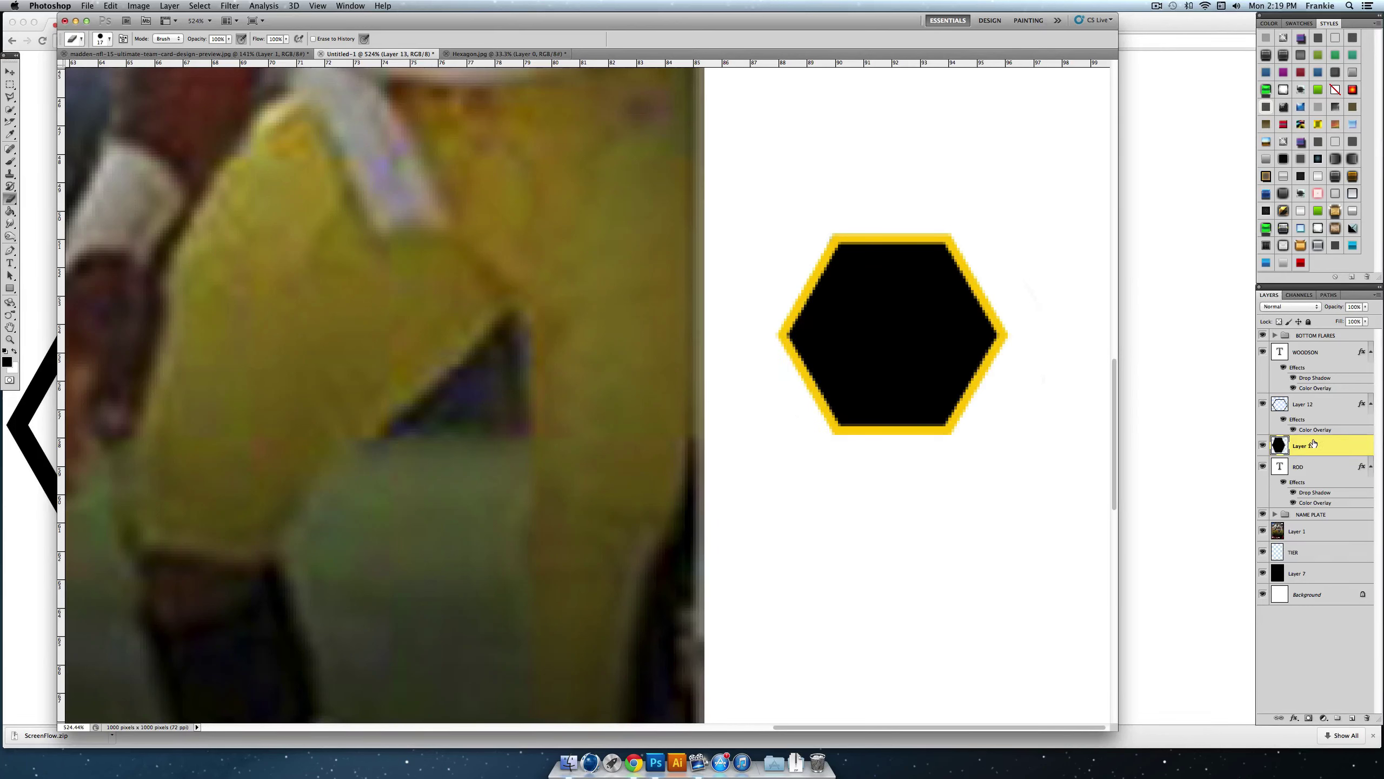
Step: Apply a dark gray #282828 color overlay to the black hexagon fill layer
{"action": "double_click", "coordinate": [1340, 446]}
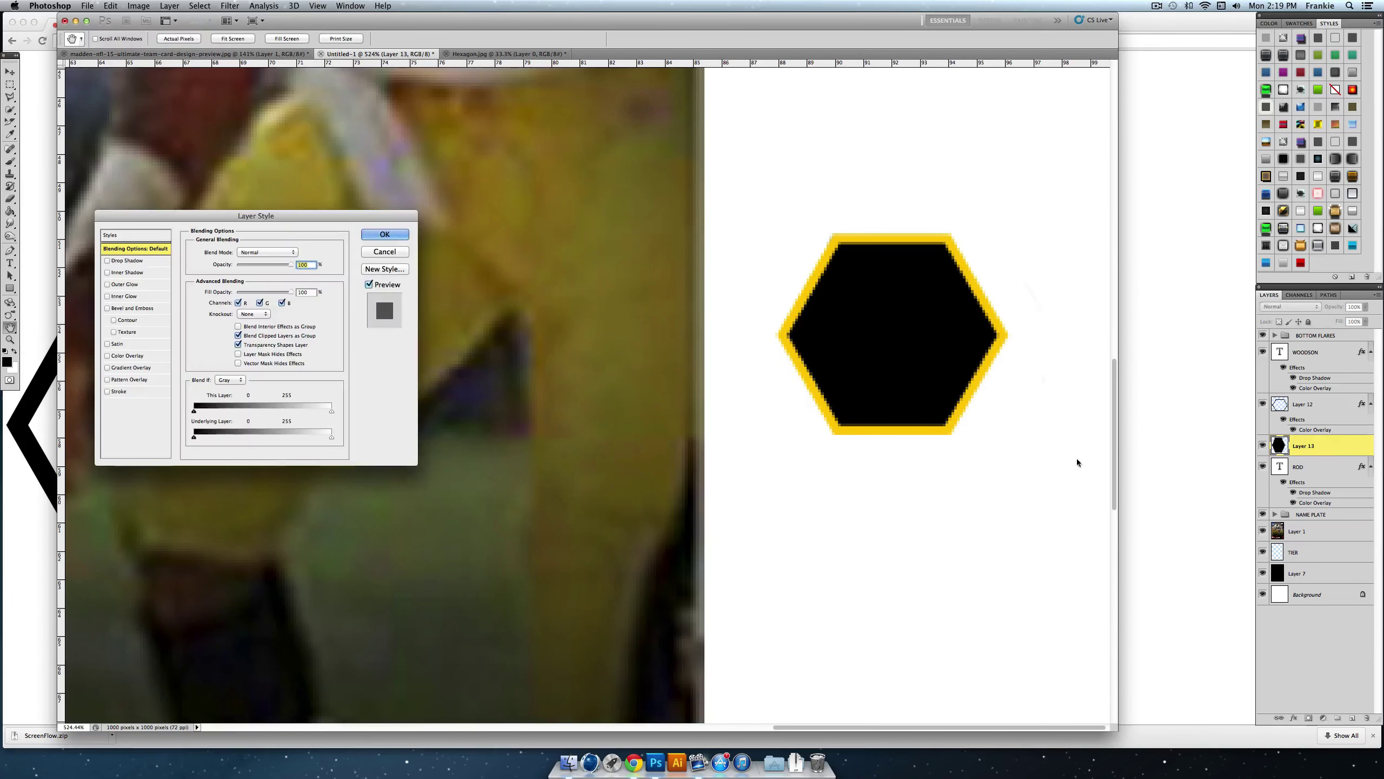
{"action": "left_click", "coordinate": [127, 356]}
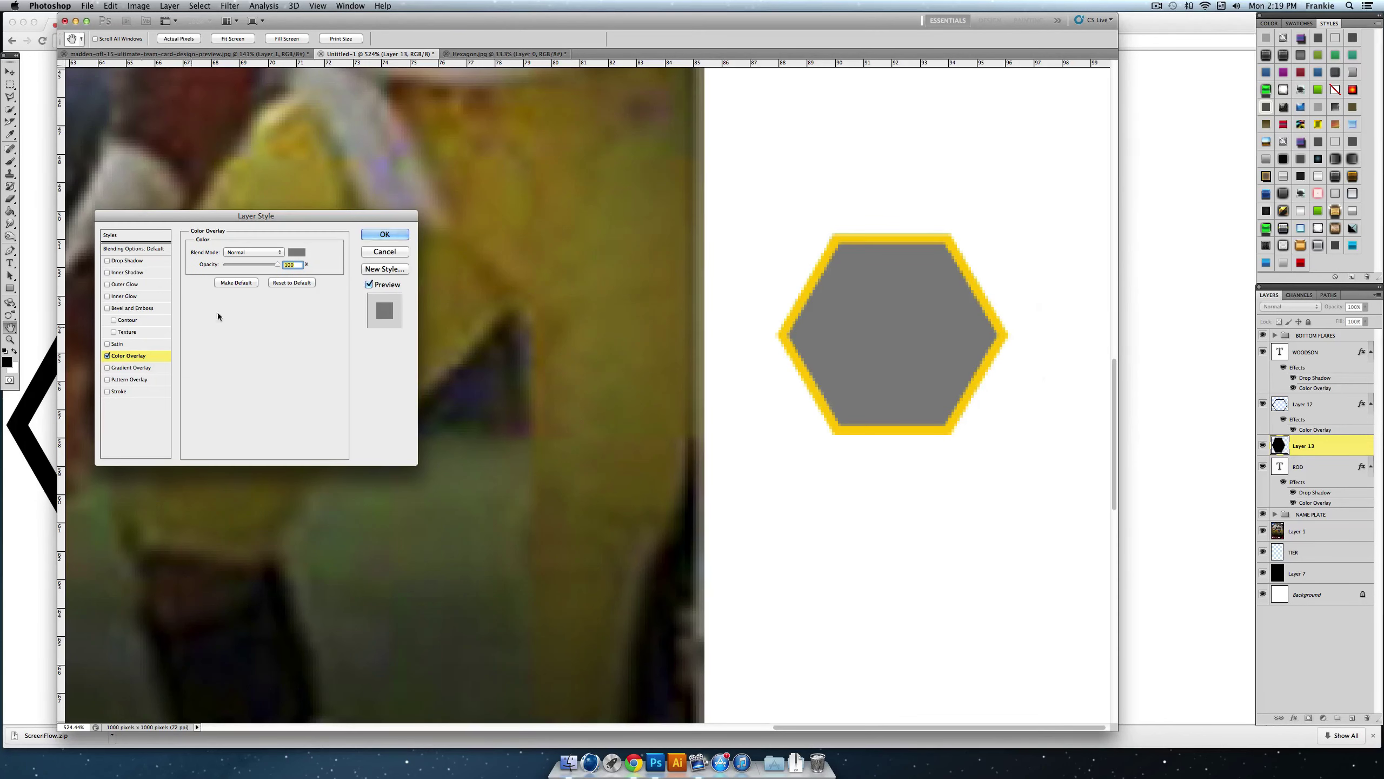
{"action": "left_click", "coordinate": [296, 252]}
{"action": "left_click", "coordinate": [284, 393]}
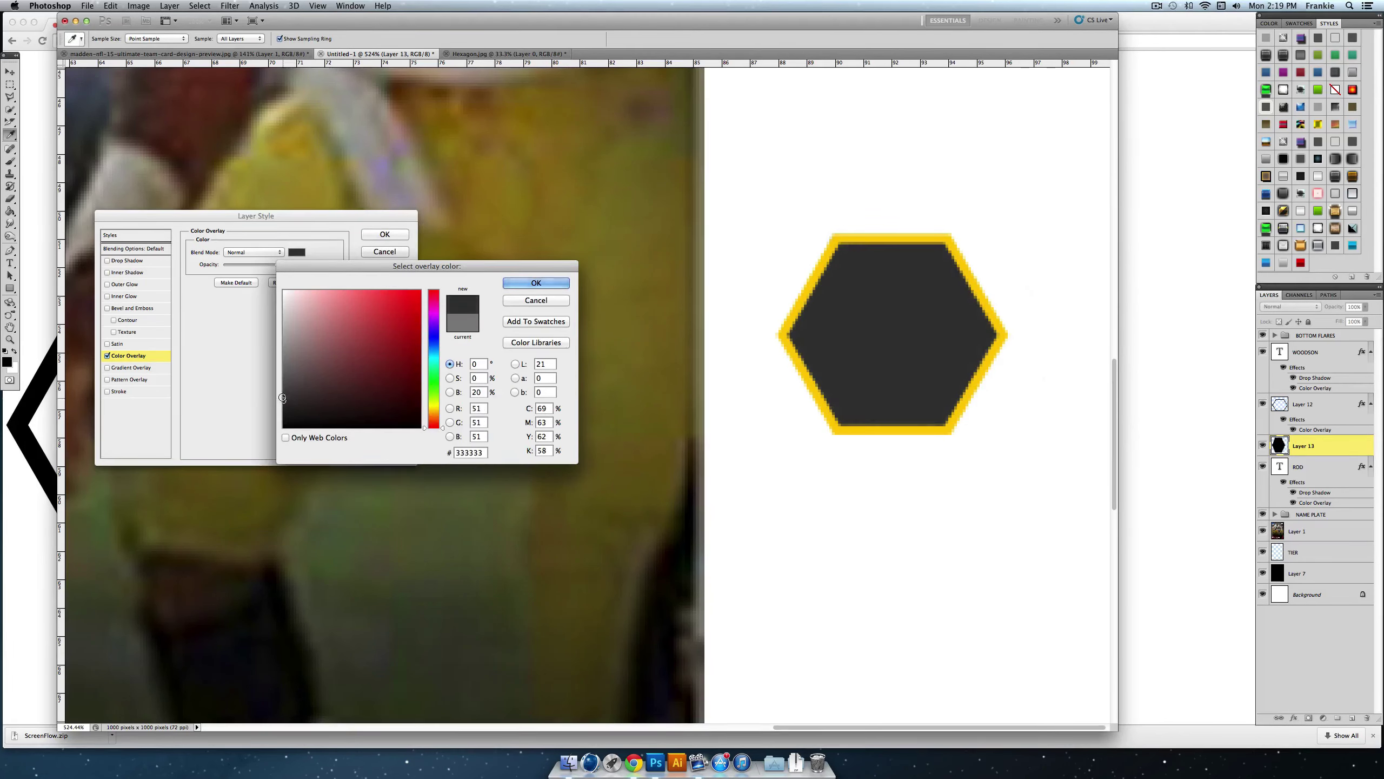
{"action": "left_click", "coordinate": [283, 406]}
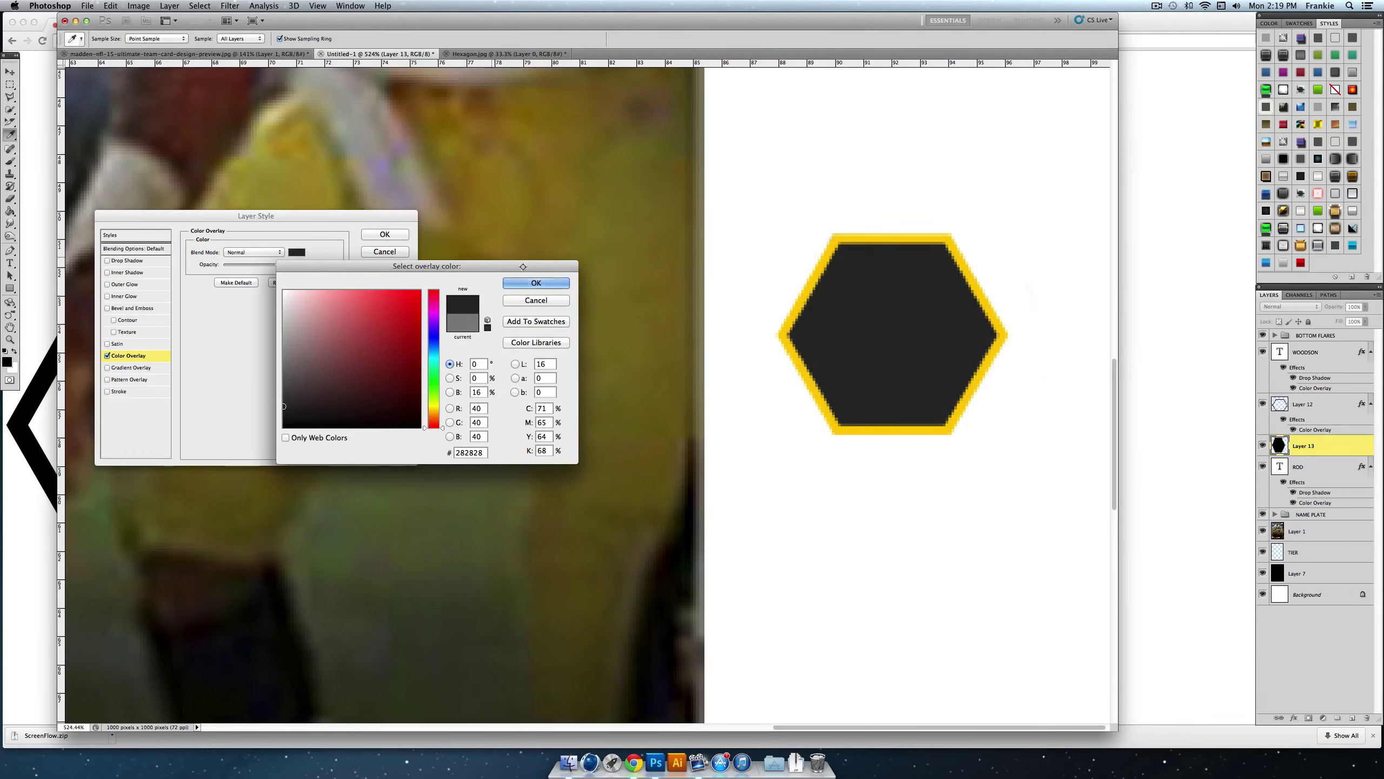
{"action": "left_click", "coordinate": [533, 283]}
Step: Add a Multiply inner shadow at 100% opacity to the hexagon fill and increase the shadow's size
{"action": "left_click", "coordinate": [108, 272]}
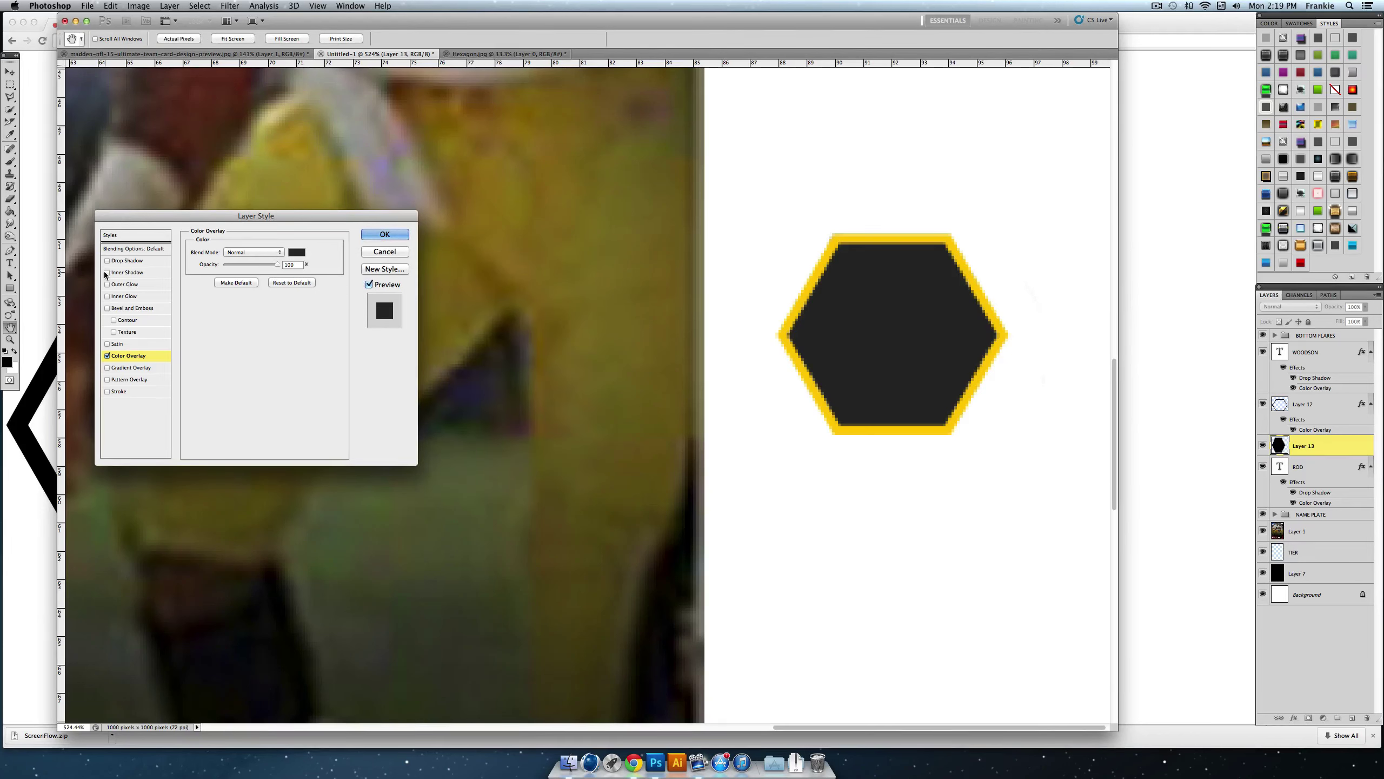
{"action": "left_click", "coordinate": [119, 273]}
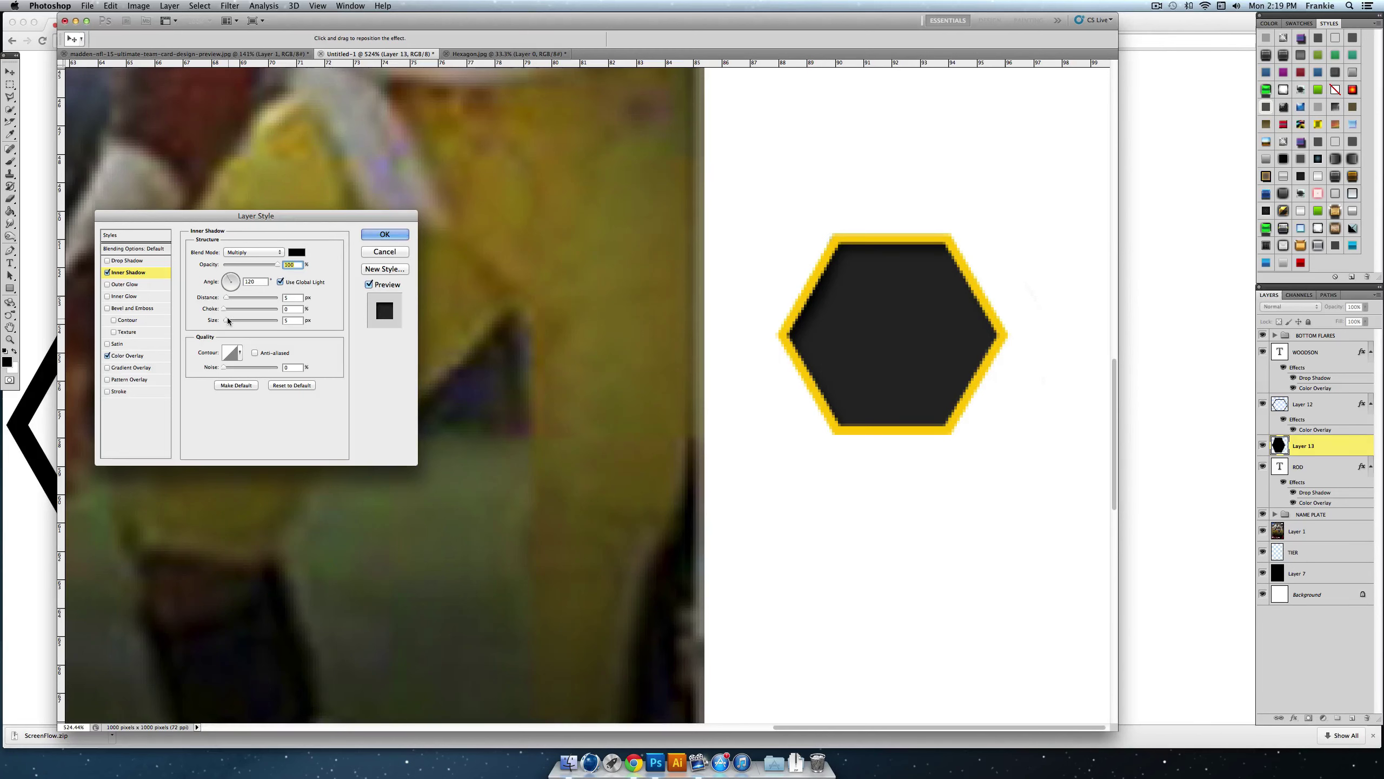
{"action": "left_click_drag", "start_coordinate": [226, 321], "coordinate": [233, 322]}
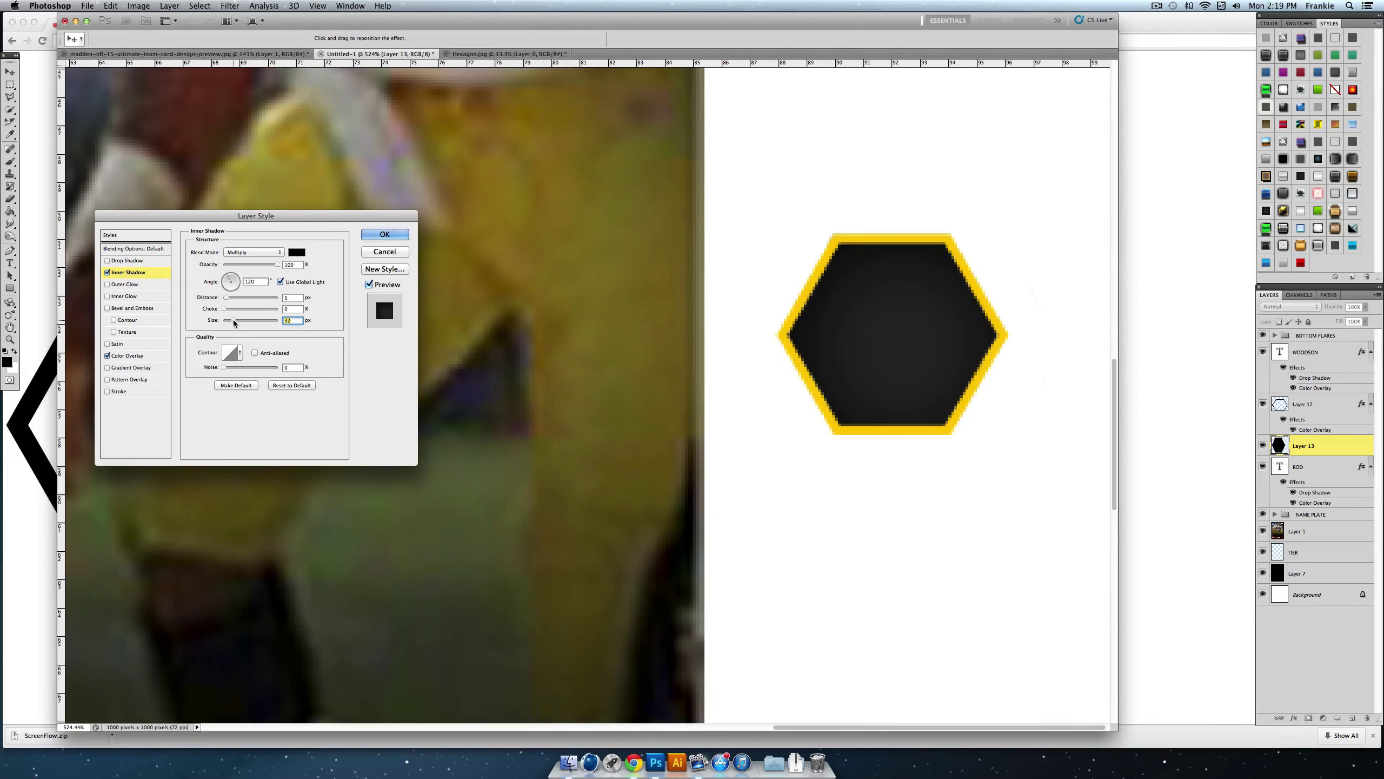
{"action": "left_click", "coordinate": [385, 234]}
Step: Add a new layer above the yellow hexagon outline and activate the Type tool
{"action": "scroll", "coordinate": [379, 233], "scroll_direction": "down", "scroll_amount": 10}
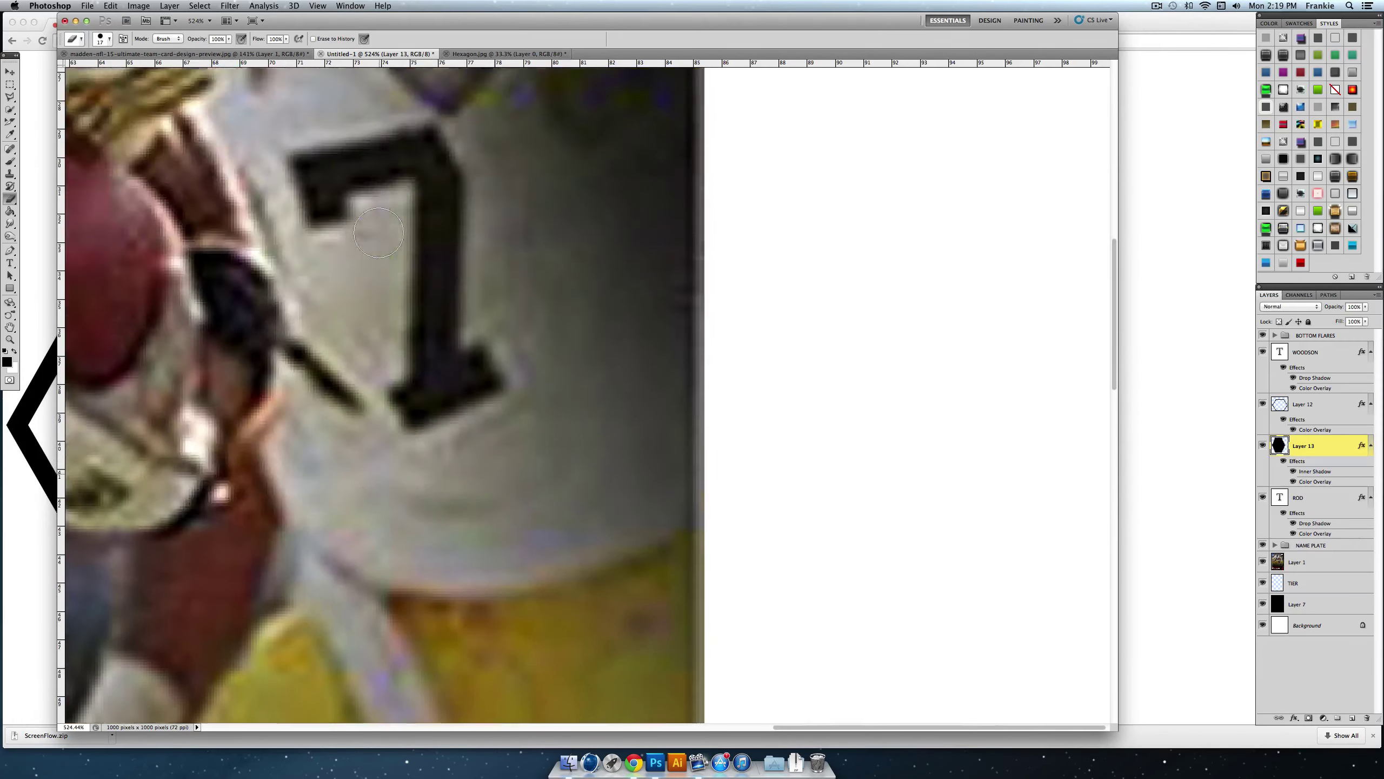
{"action": "scroll", "coordinate": [378, 233], "scroll_direction": "up", "scroll_amount": 5}
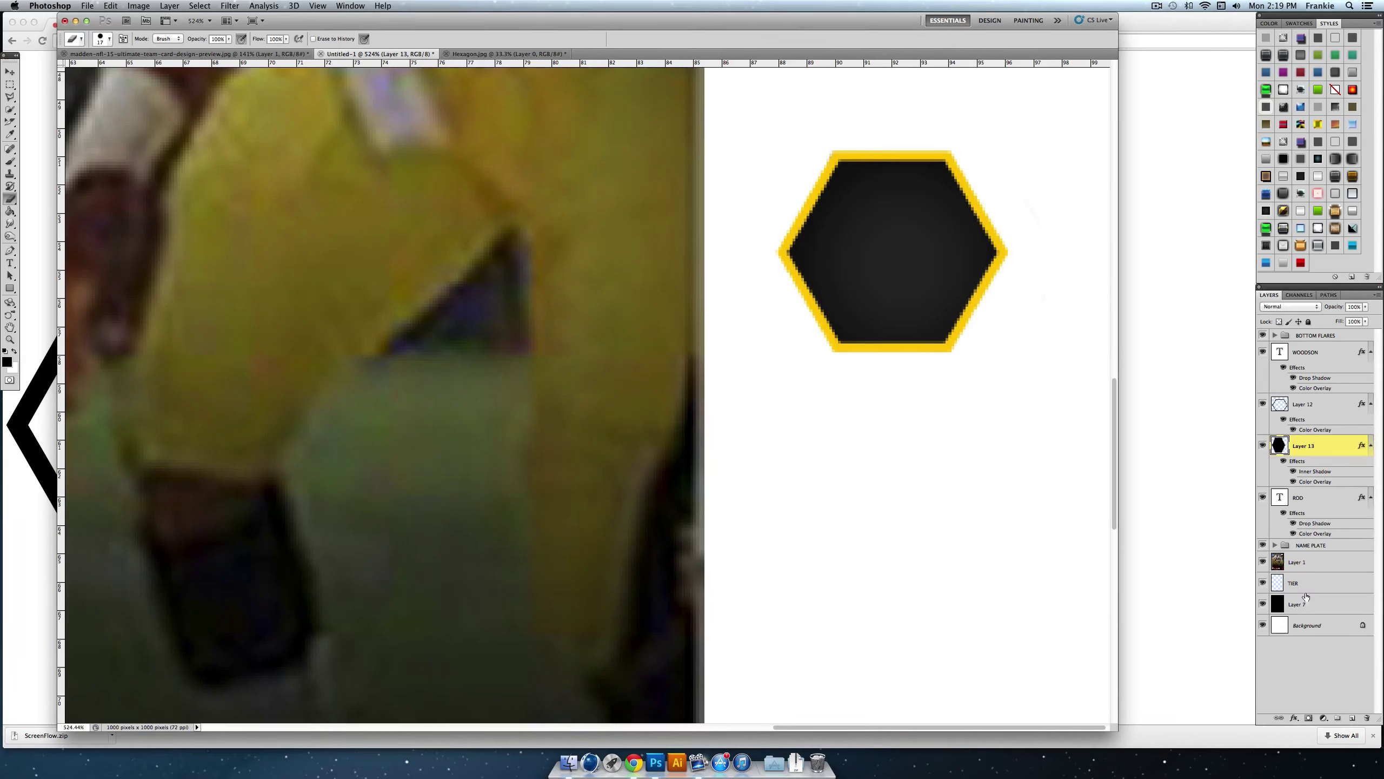
{"action": "left_click", "coordinate": [1333, 413]}
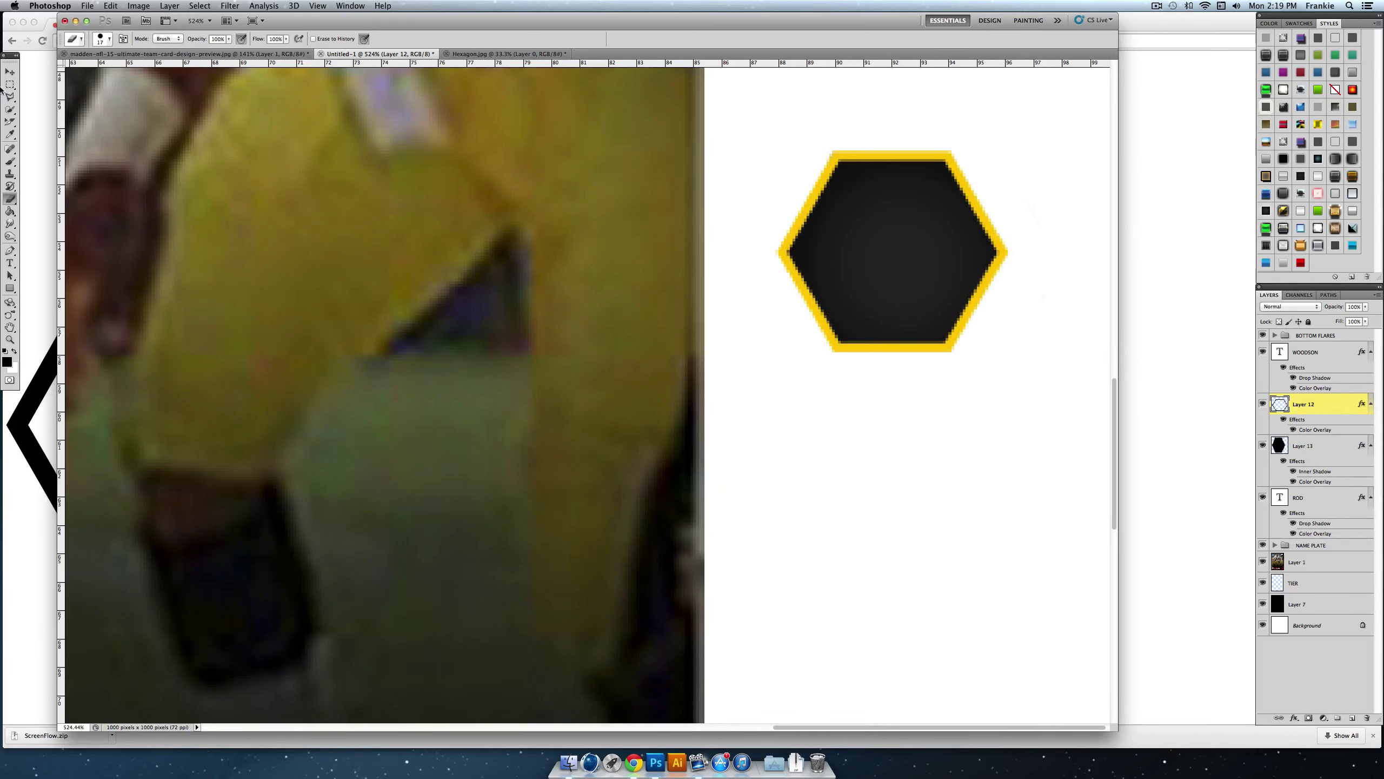
{"action": "left_click", "coordinate": [1352, 718]}
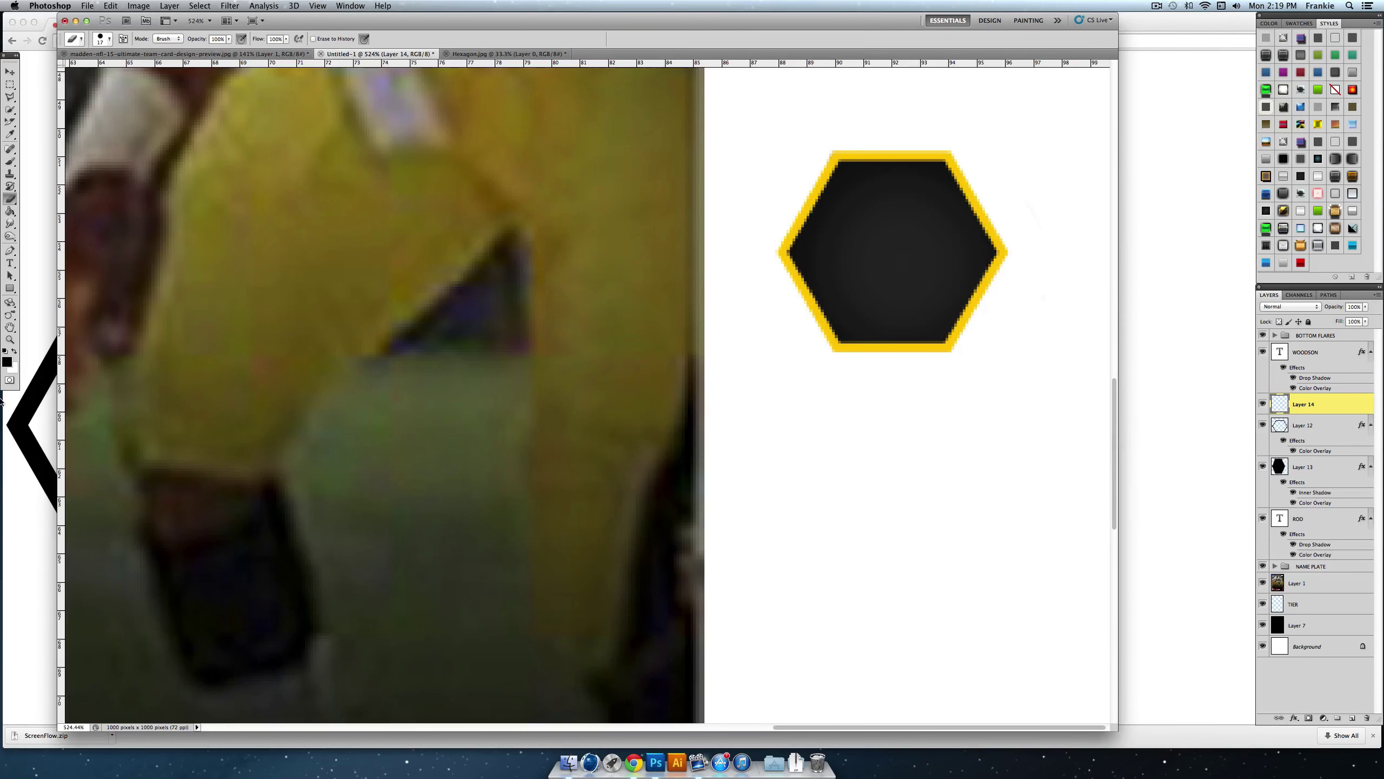
{"action": "left_click", "coordinate": [10, 263]}
{"action": "left_click_drag", "start_coordinate": [432, 365], "coordinate": [807, 512]}
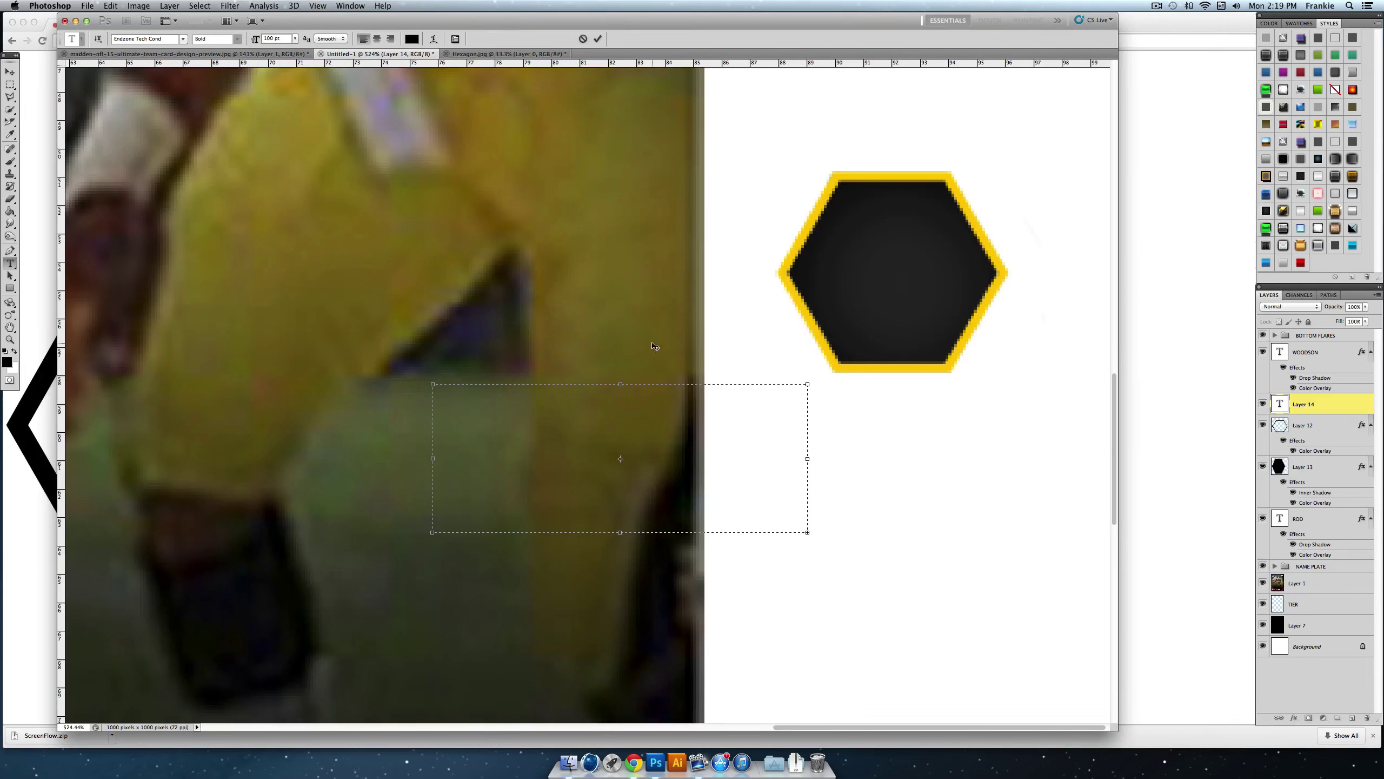
{"action": "left_click_drag", "start_coordinate": [656, 347], "coordinate": [892, 354]}
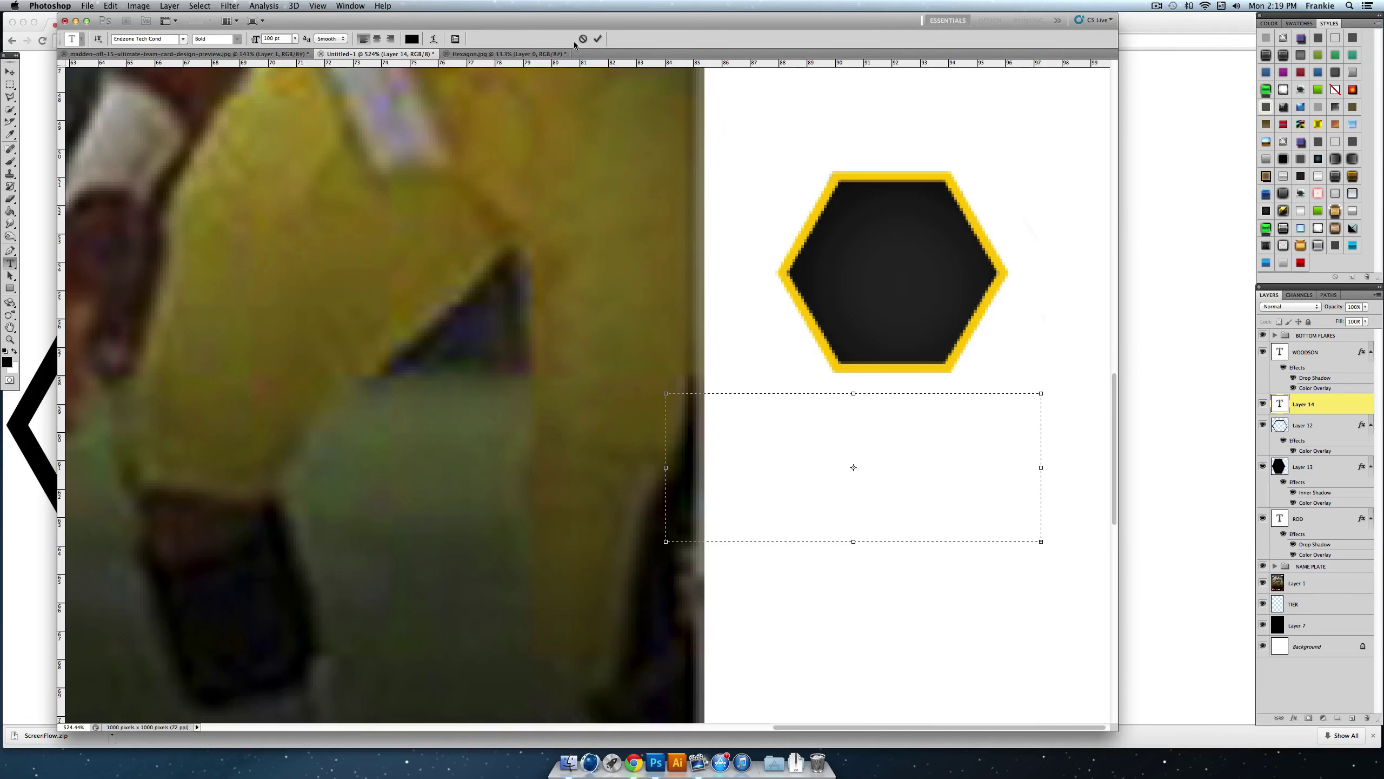
{"action": "left_click", "coordinate": [583, 39]}
Step: Create an 8 pt text box just below the hexagon containing "MD"
{"action": "left_click", "coordinate": [295, 38]}
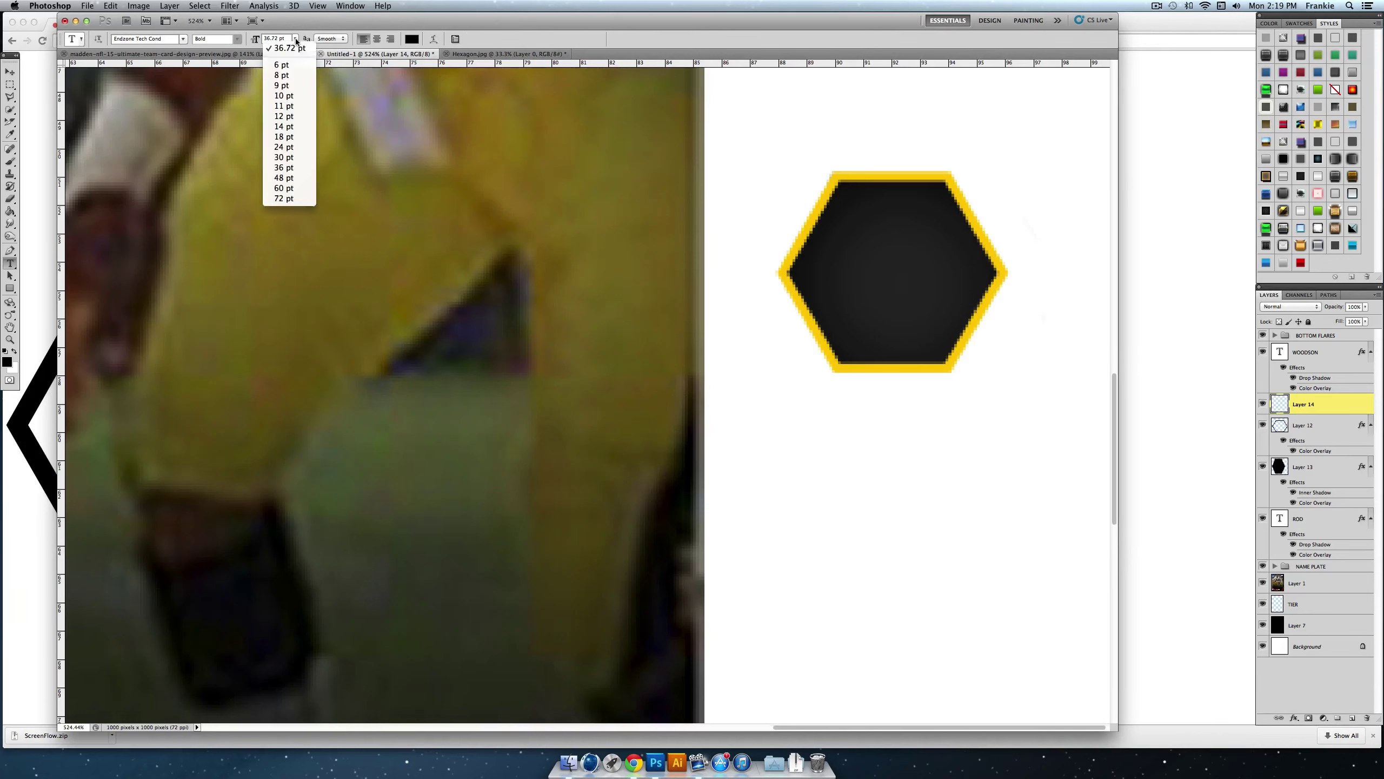
{"action": "left_click", "coordinate": [290, 77]}
{"action": "left_click_drag", "start_coordinate": [751, 412], "coordinate": [1062, 615]}
{"action": "type", "text": "MD"}
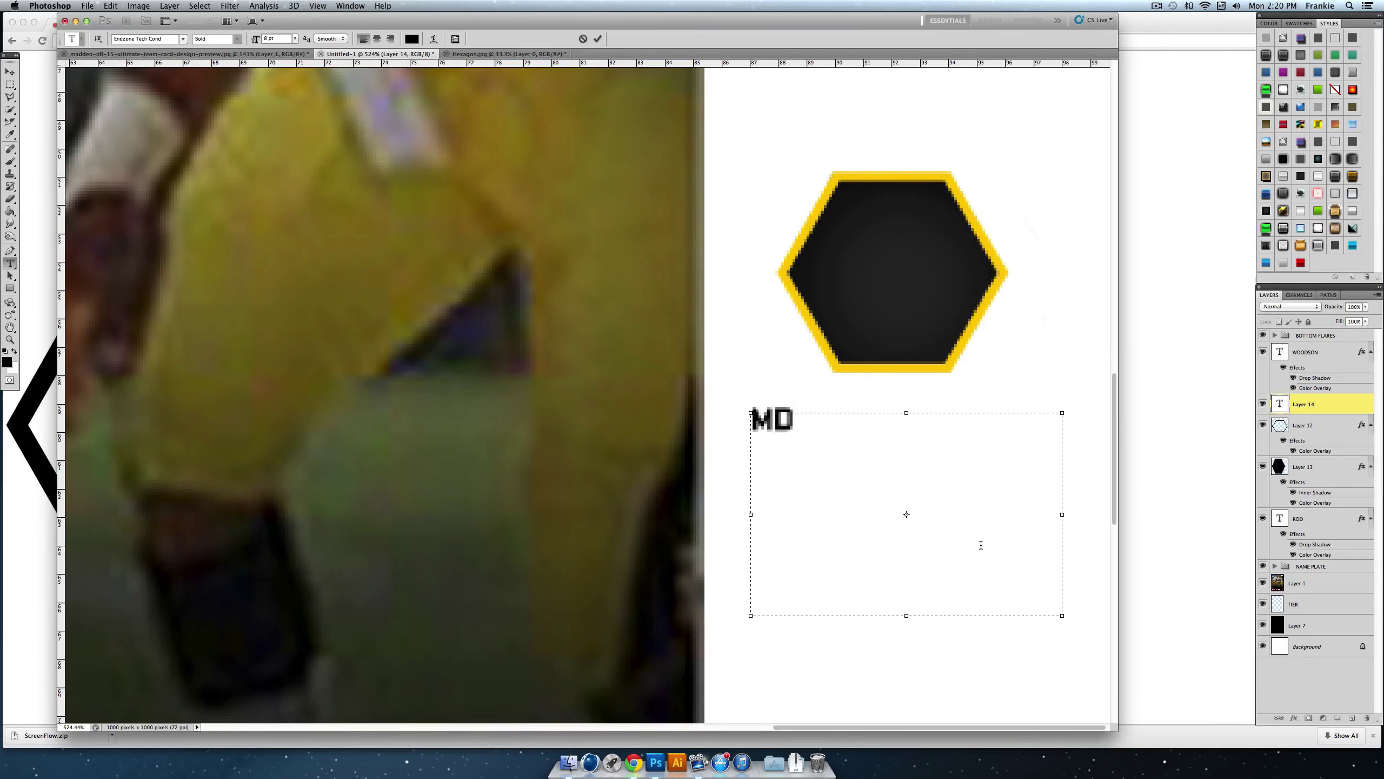
Step: Enlarge the "MD" text to 24 pt, trying 9 pt and 18 pt first
{"action": "left_click_drag", "start_coordinate": [906, 452], "coordinate": [699, 401]}
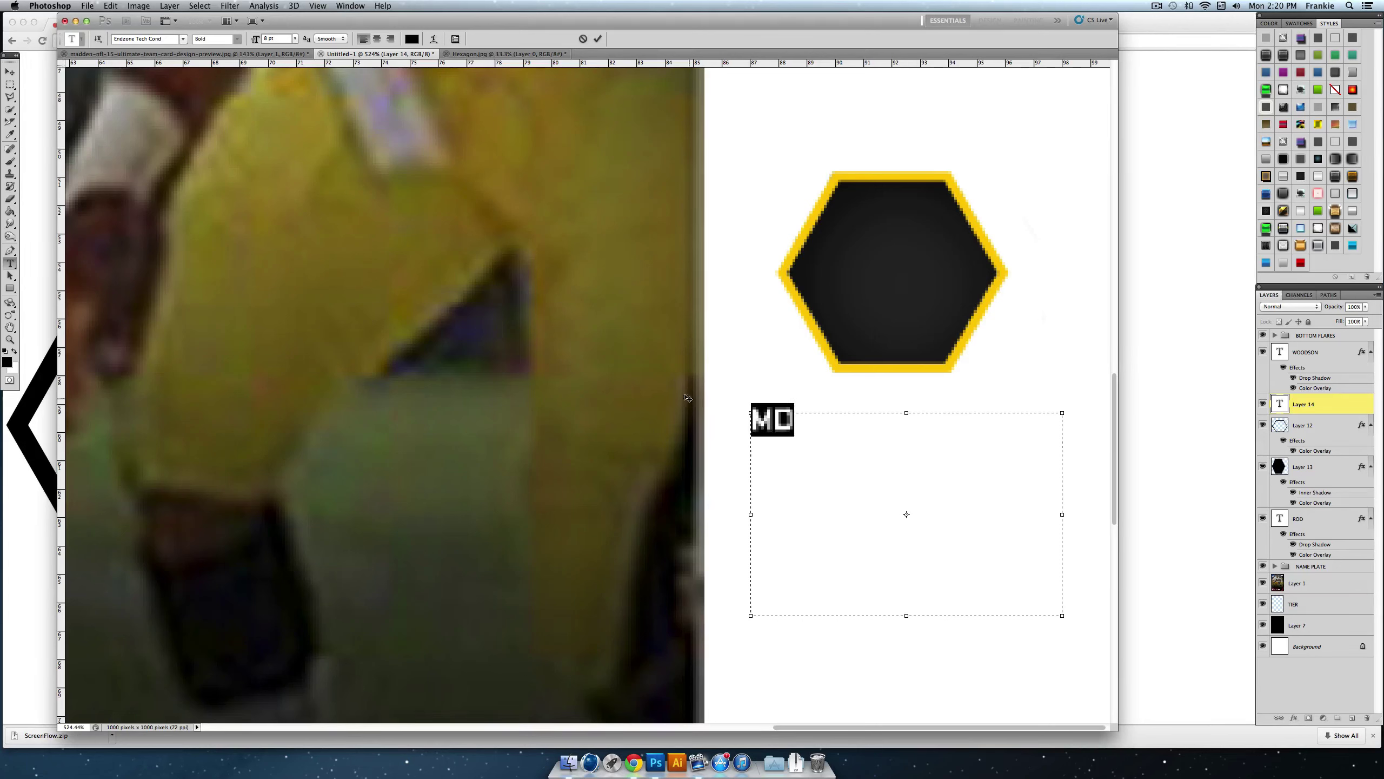
{"action": "left_click", "coordinate": [295, 39]}
{"action": "left_click", "coordinate": [295, 86]}
{"action": "left_click", "coordinate": [295, 40]}
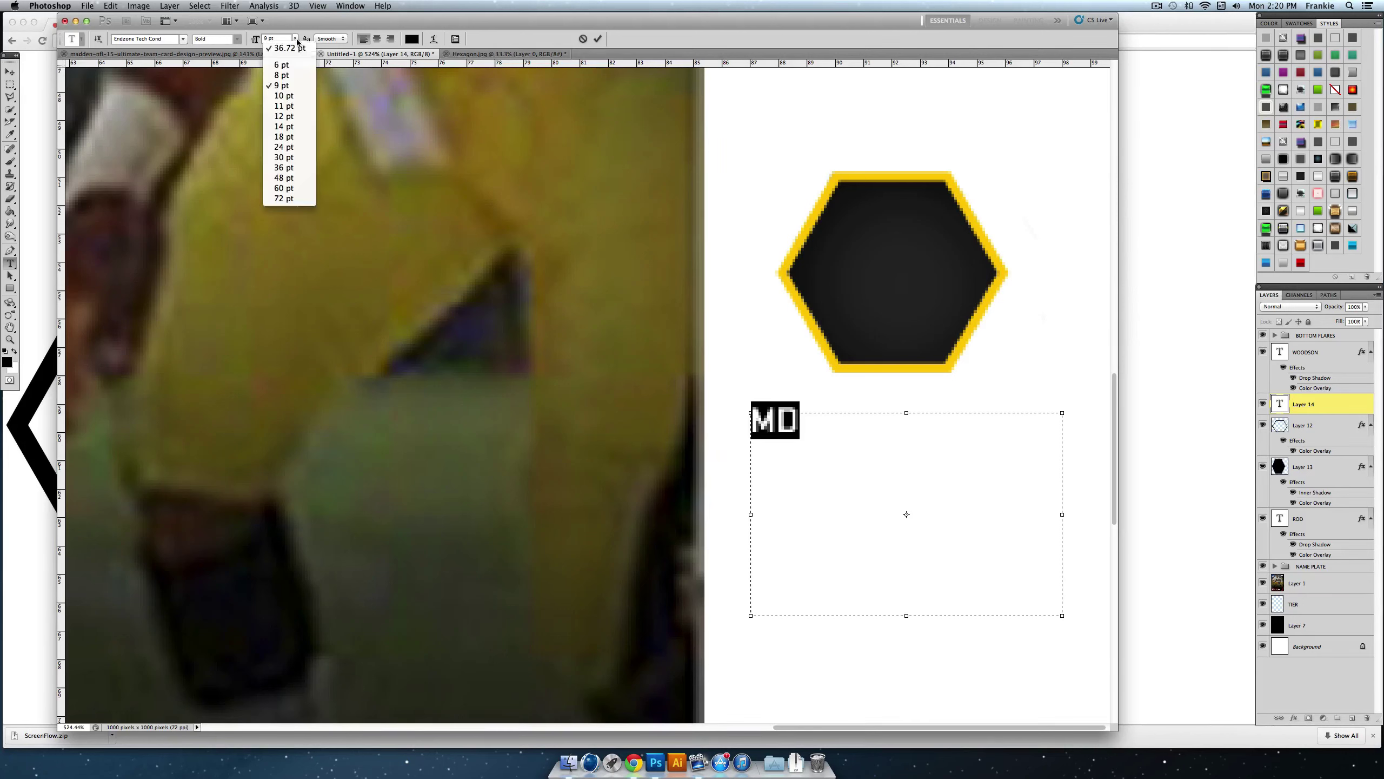
{"action": "left_click", "coordinate": [295, 138]}
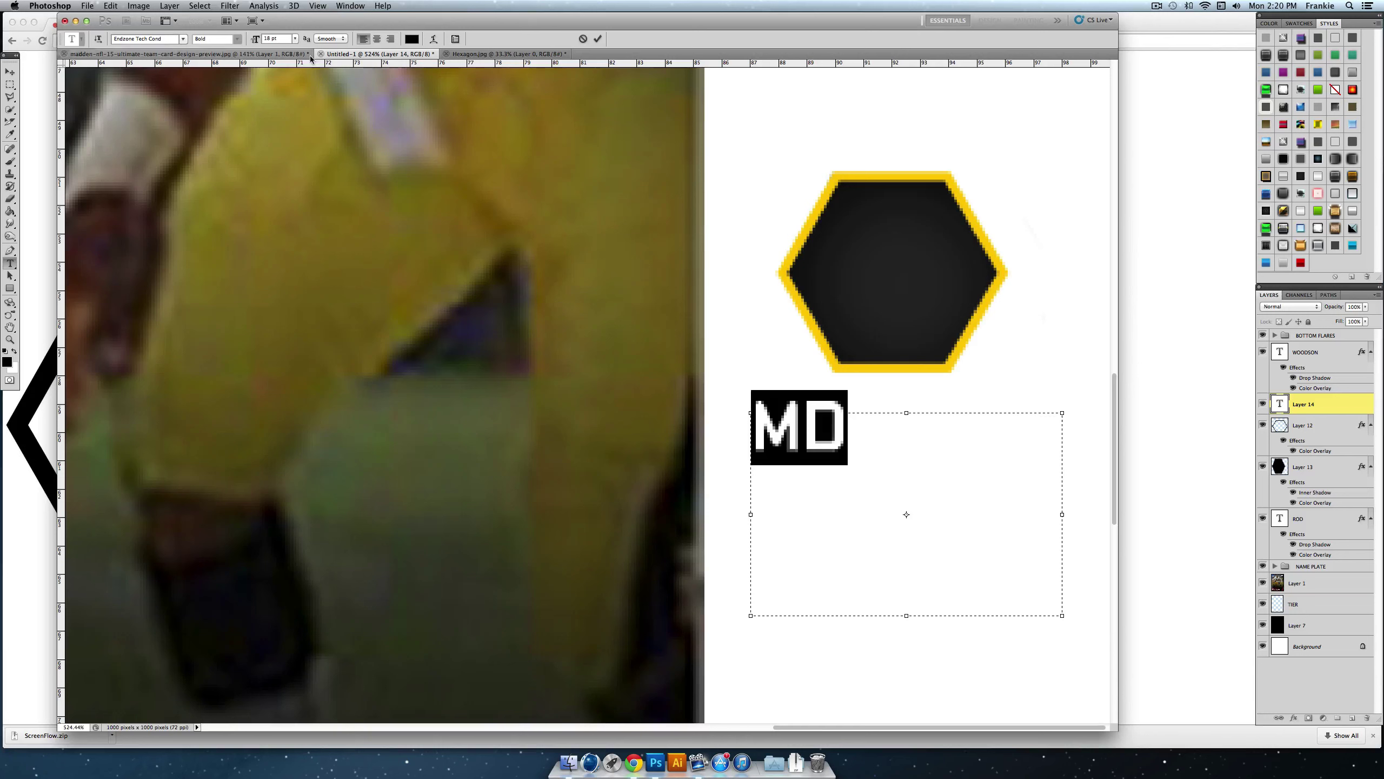
{"action": "left_click", "coordinate": [294, 39]}
{"action": "left_click", "coordinate": [298, 147]}
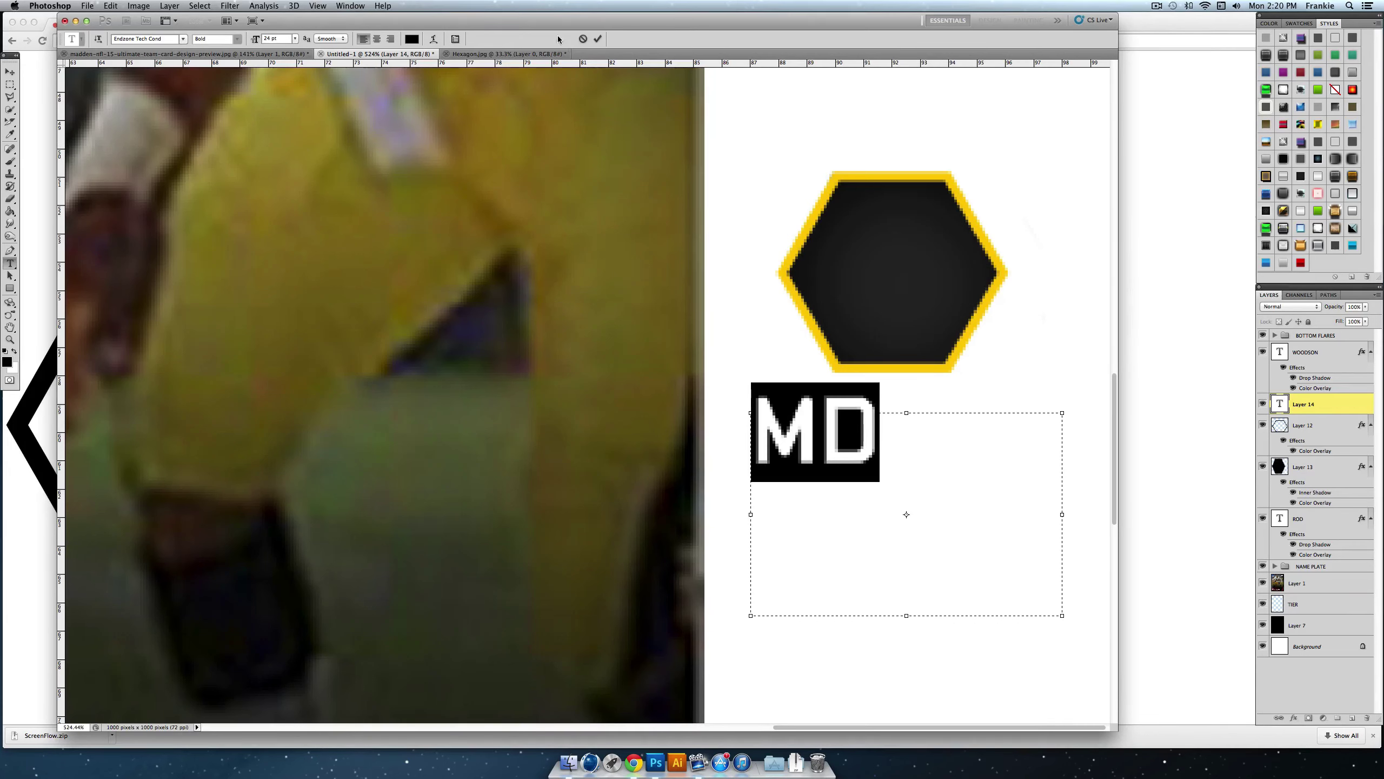
Step: Set the "MD" text's font to Aero Matics Light, trying Aero and Aero Matics first
{"action": "left_click", "coordinate": [185, 39]}
{"action": "left_click", "coordinate": [191, 38]}
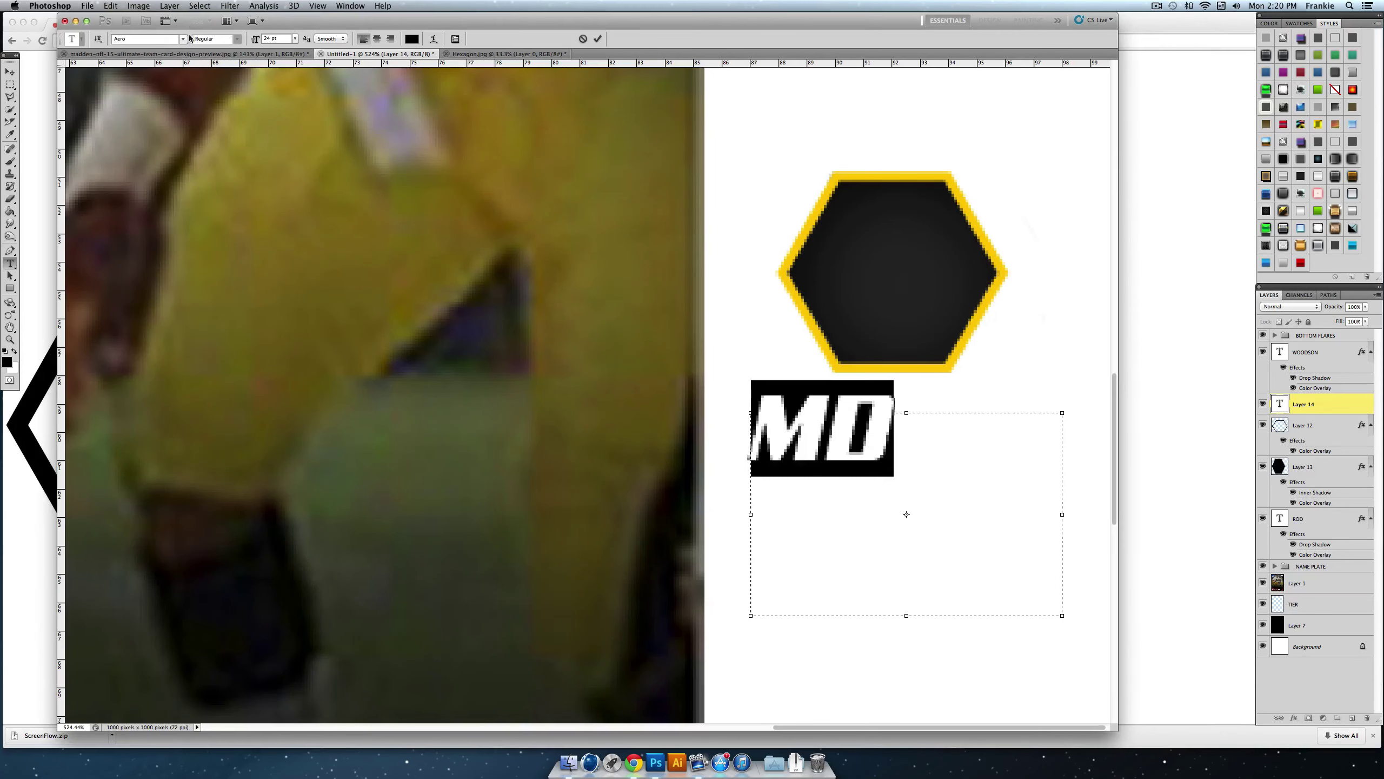
{"action": "left_click", "coordinate": [184, 39]}
{"action": "left_click", "coordinate": [191, 46]}
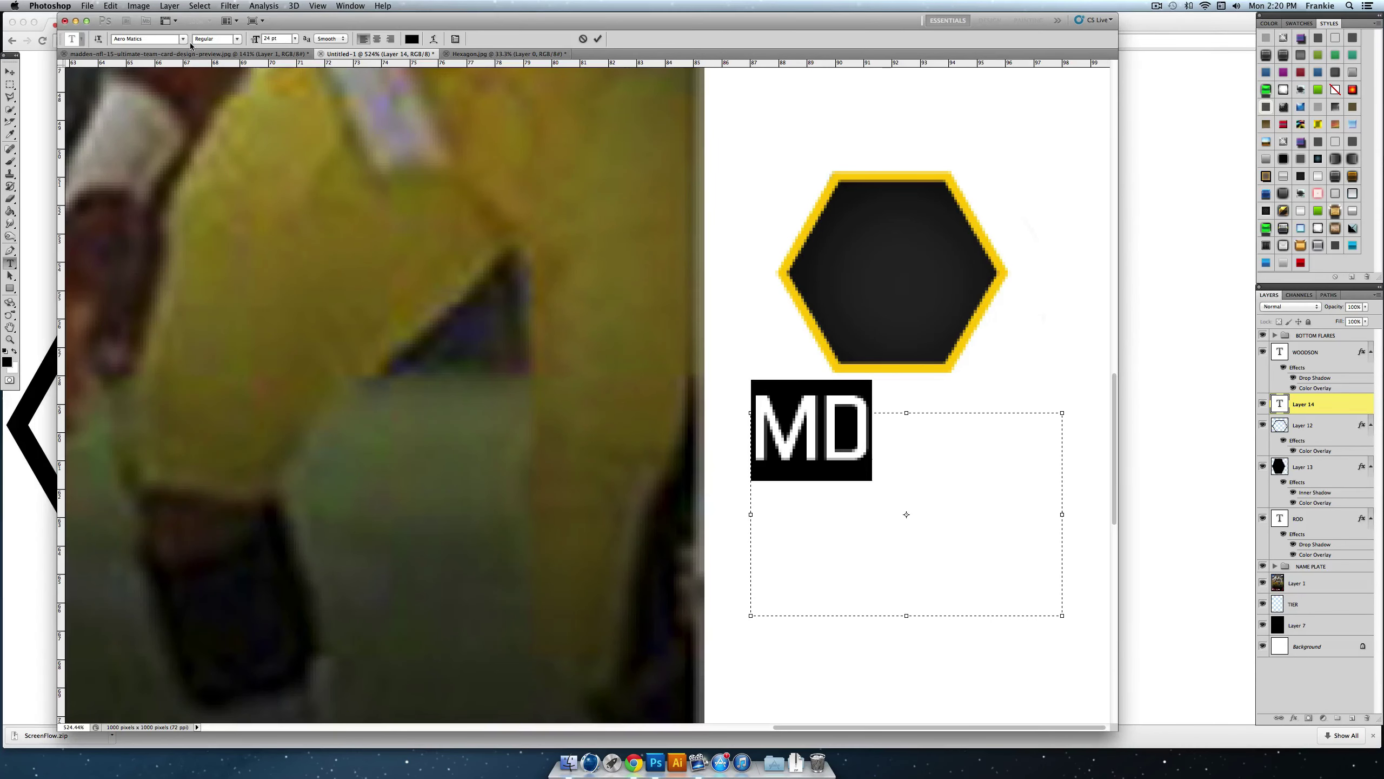
{"action": "left_click", "coordinate": [185, 40]}
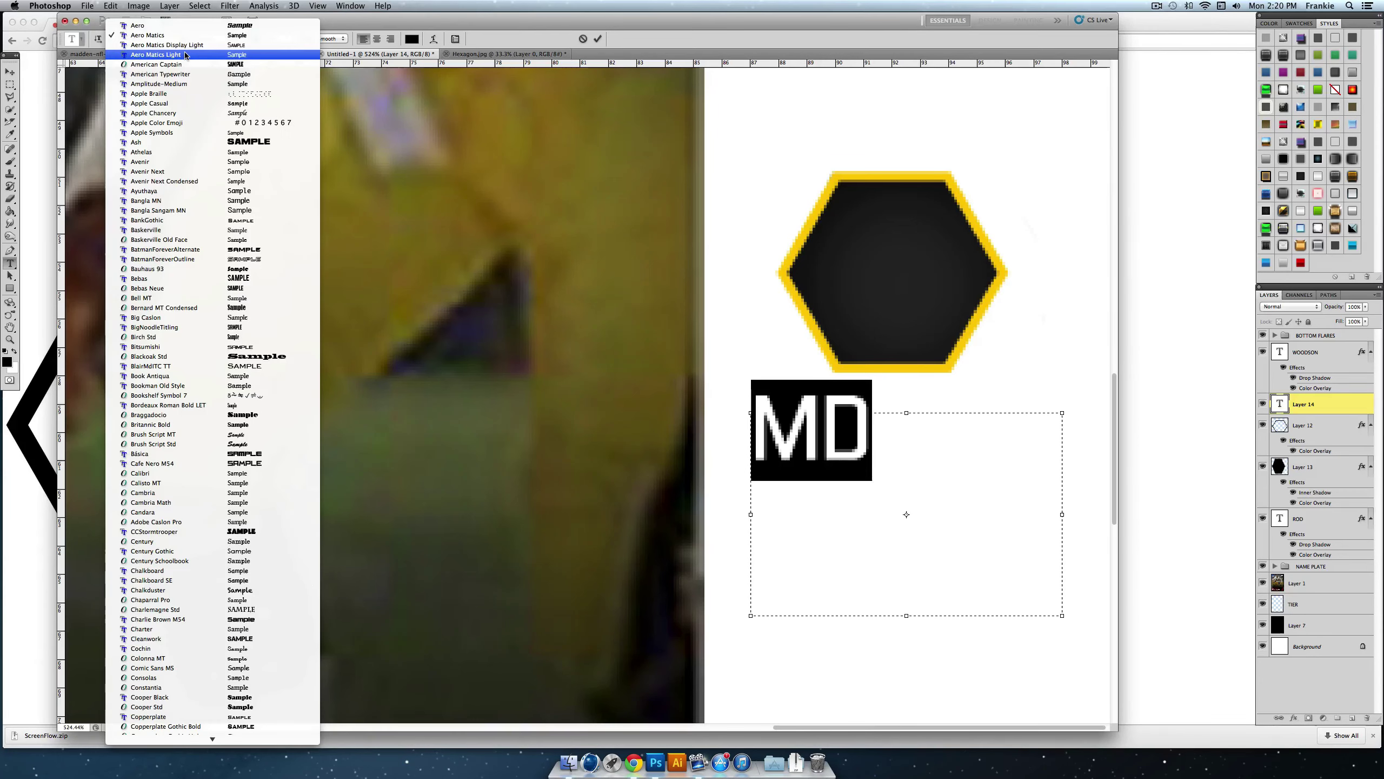
{"action": "left_click", "coordinate": [191, 52]}
{"action": "left_click", "coordinate": [598, 39]}
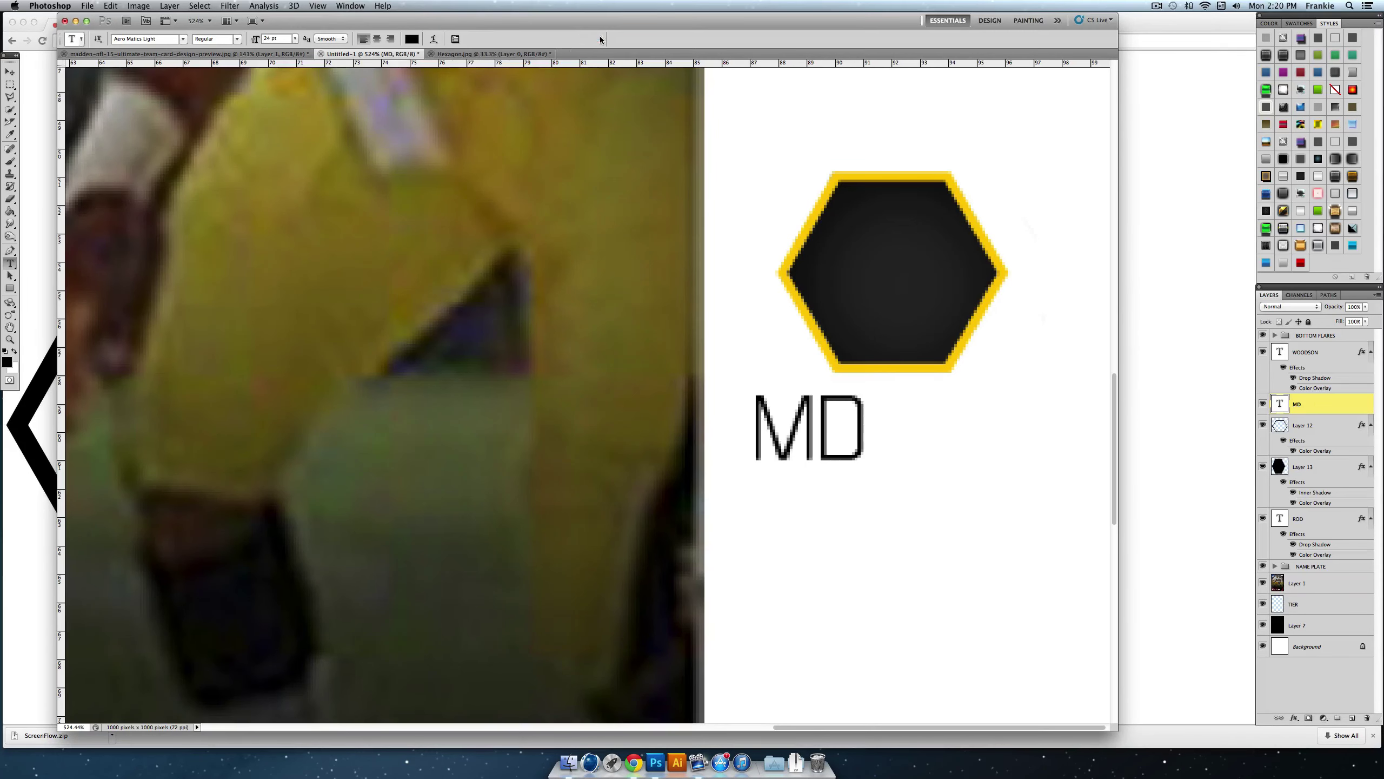
Step: Open DriArcher.psd from the Madden 15 + FONTS folder and check which font its "SR" hexagon label uses
{"action": "left_click", "coordinate": [1213, 259]}
{"action": "left_click", "coordinate": [23, 22]}
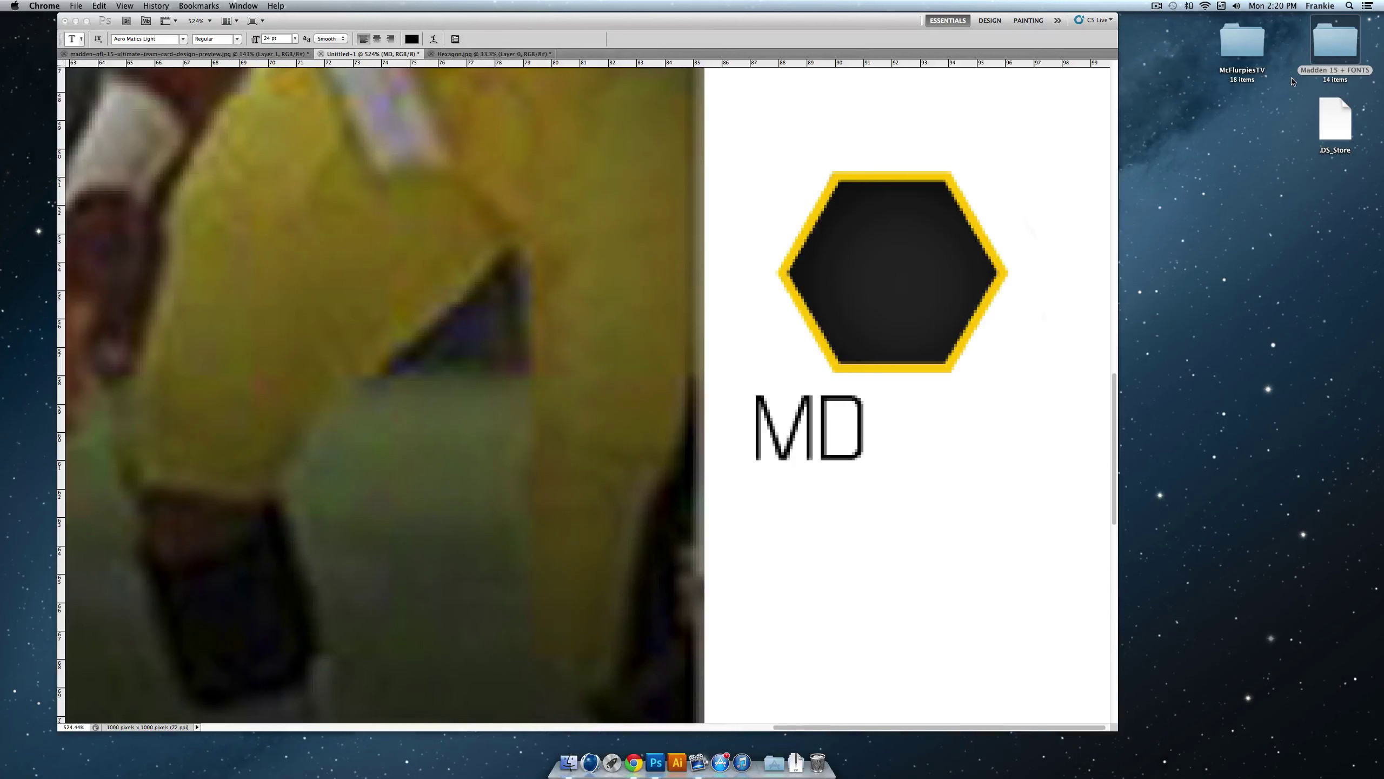
{"action": "left_click", "coordinate": [1340, 43]}
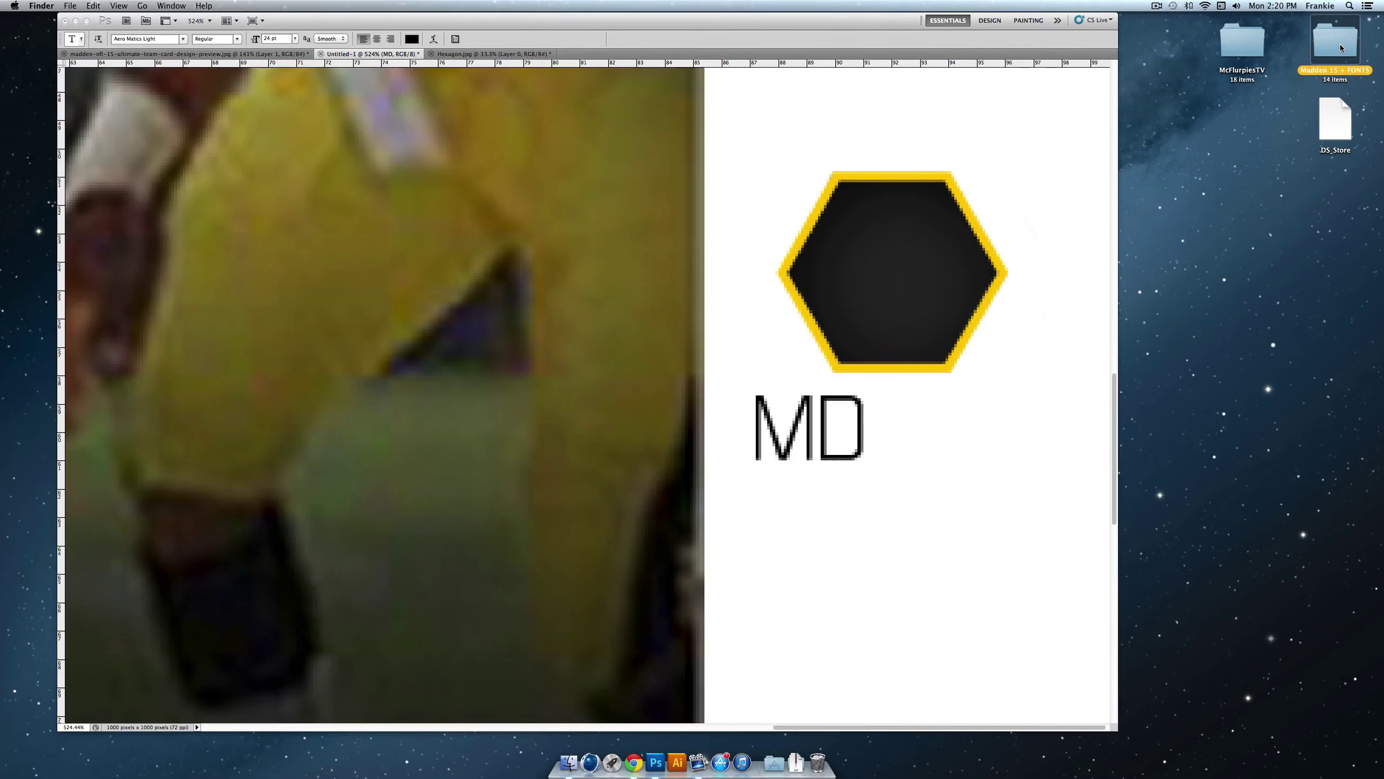
{"action": "double_click", "coordinate": [1340, 44]}
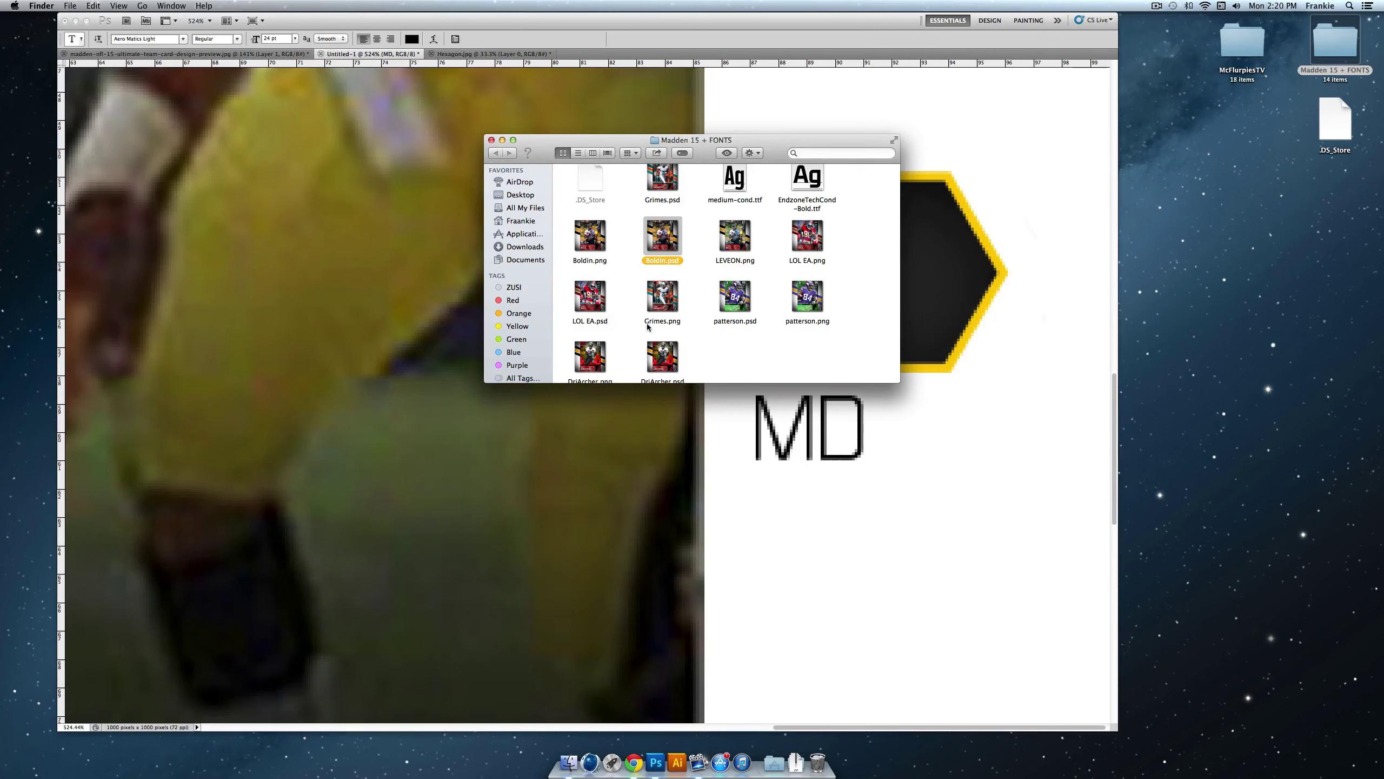
{"action": "double_click", "coordinate": [662, 357]}
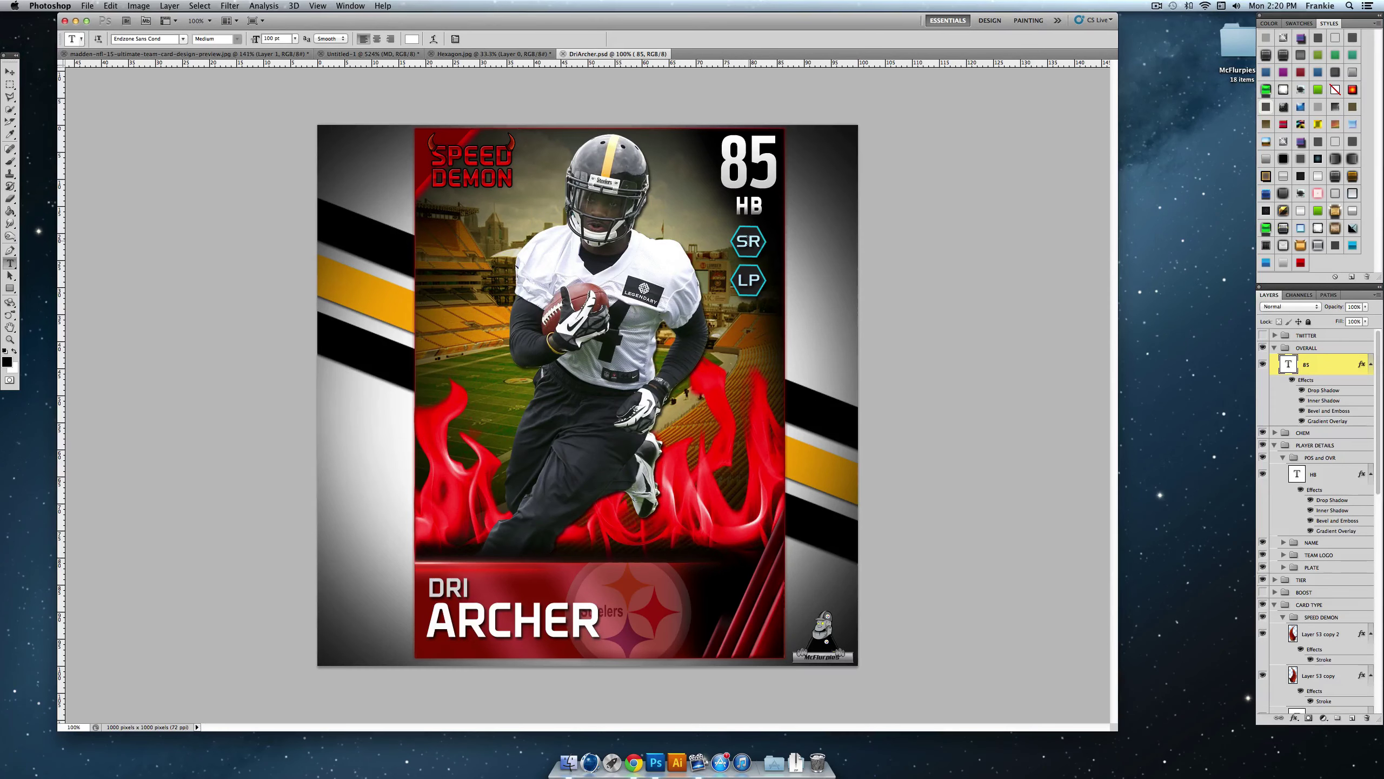
{"action": "left_click", "coordinate": [748, 240]}
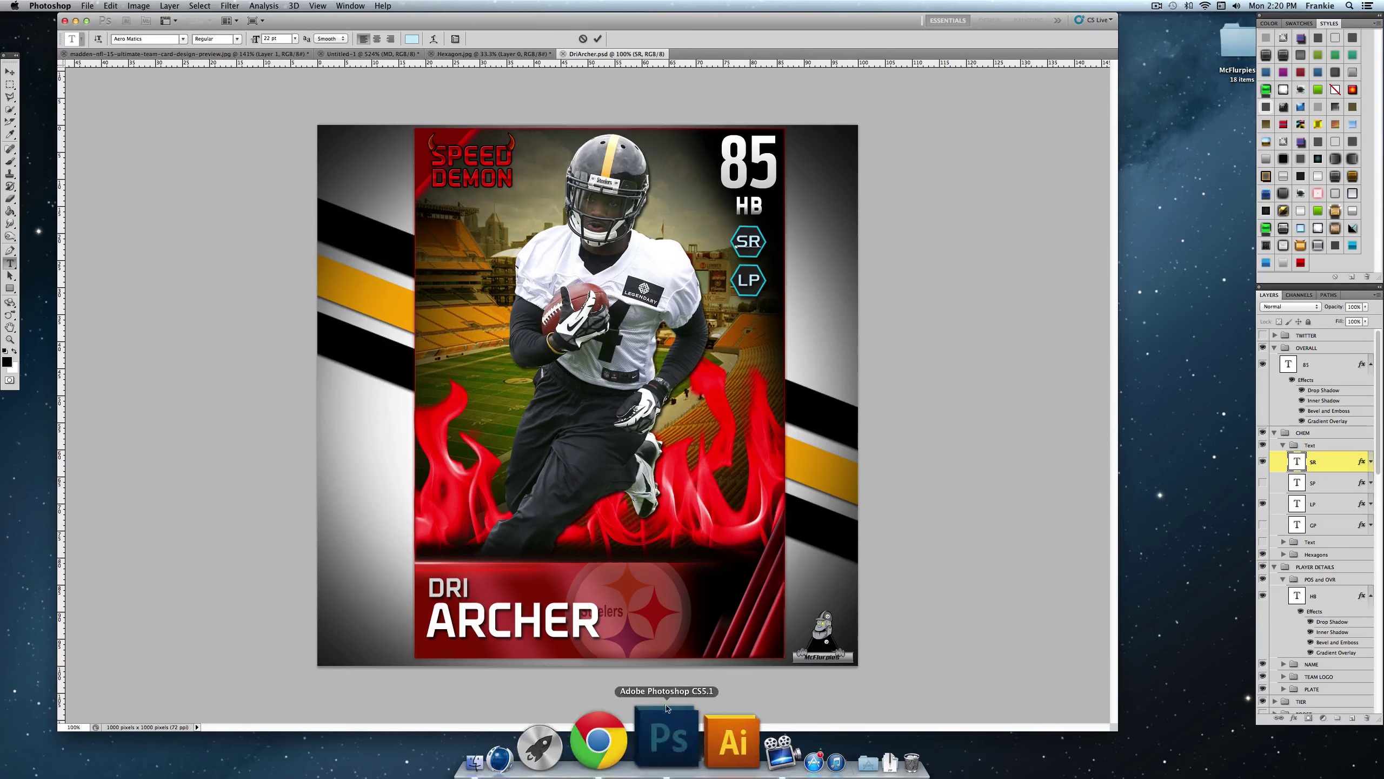
{"action": "left_click", "coordinate": [599, 39]}
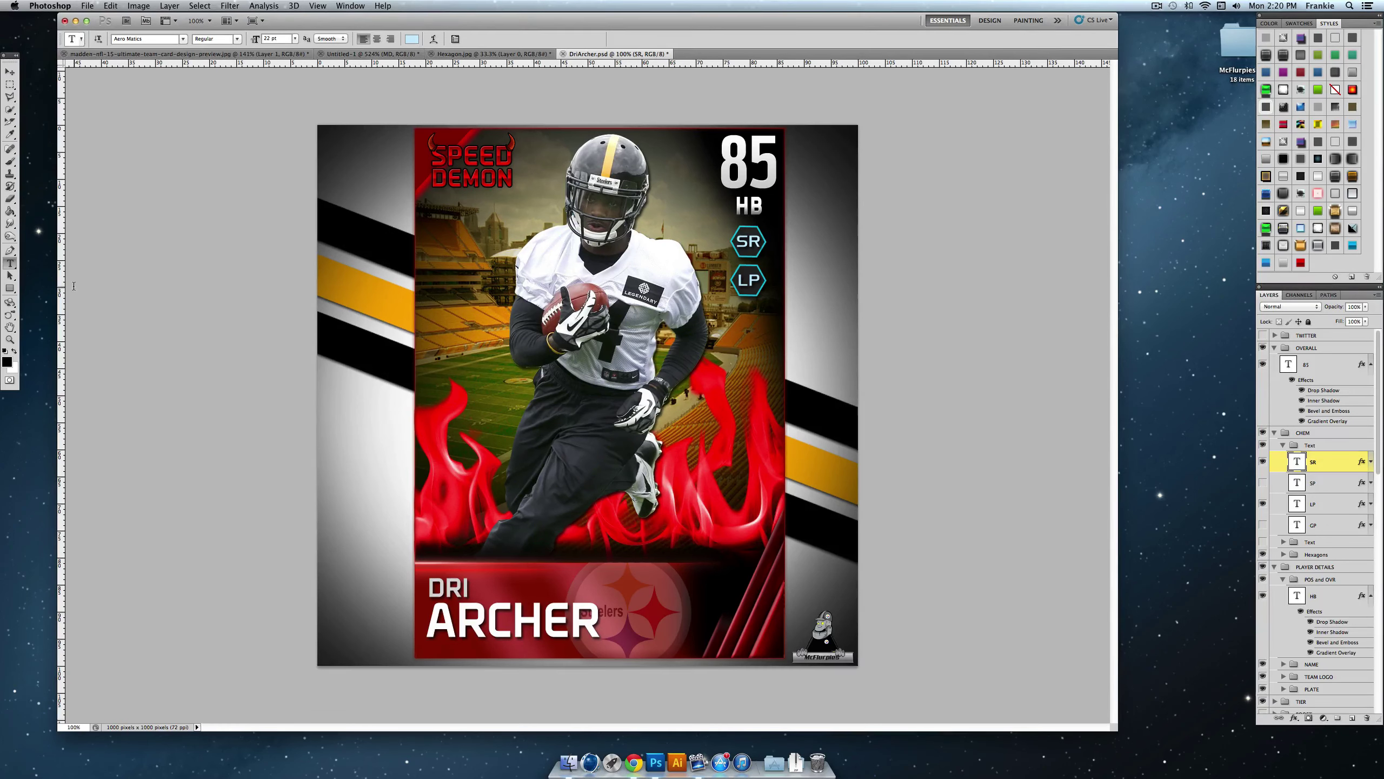
{"action": "left_click", "coordinate": [10, 339]}
{"action": "left_click_drag", "start_coordinate": [461, 166], "coordinate": [507, 159]}
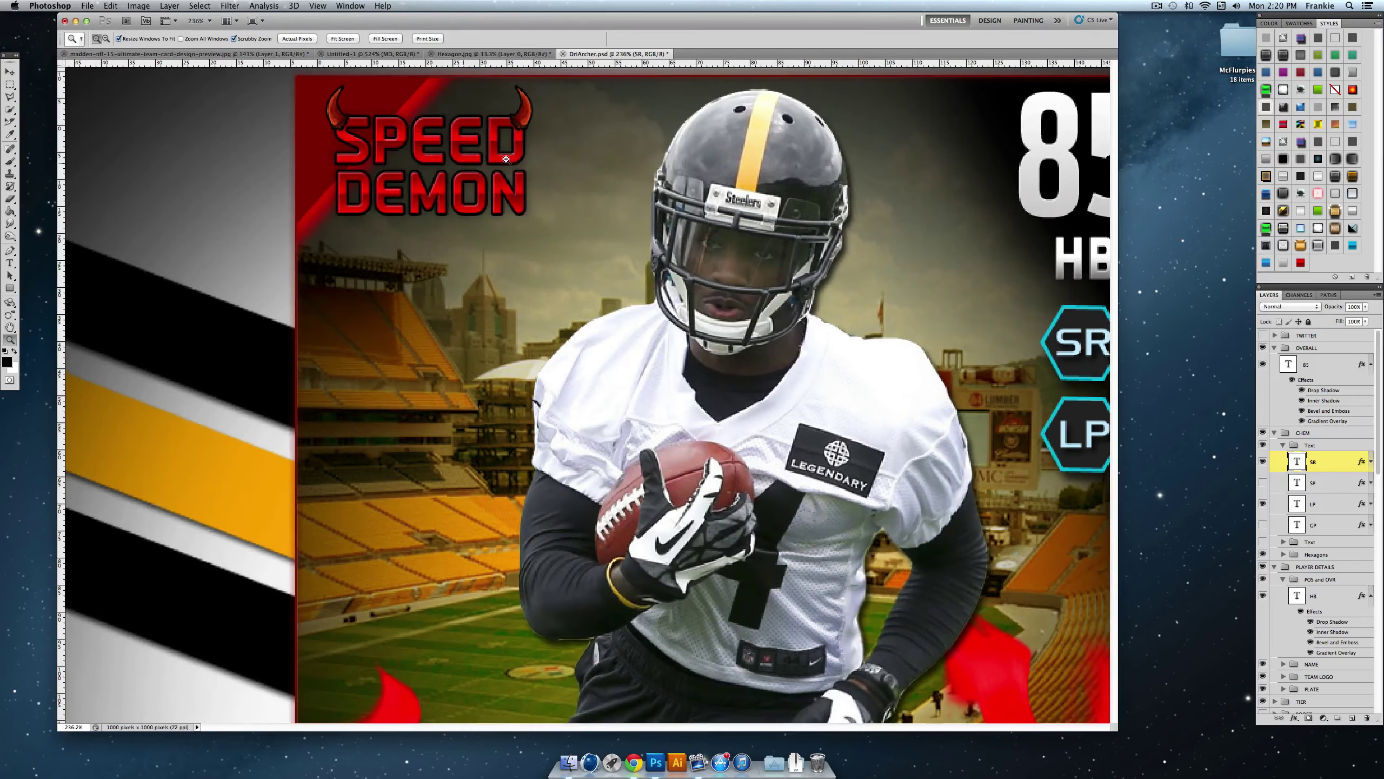
Step: Return to the Untitled-1 document and change the "MD" text's font to Aero Matics
{"action": "left_click", "coordinate": [376, 55]}
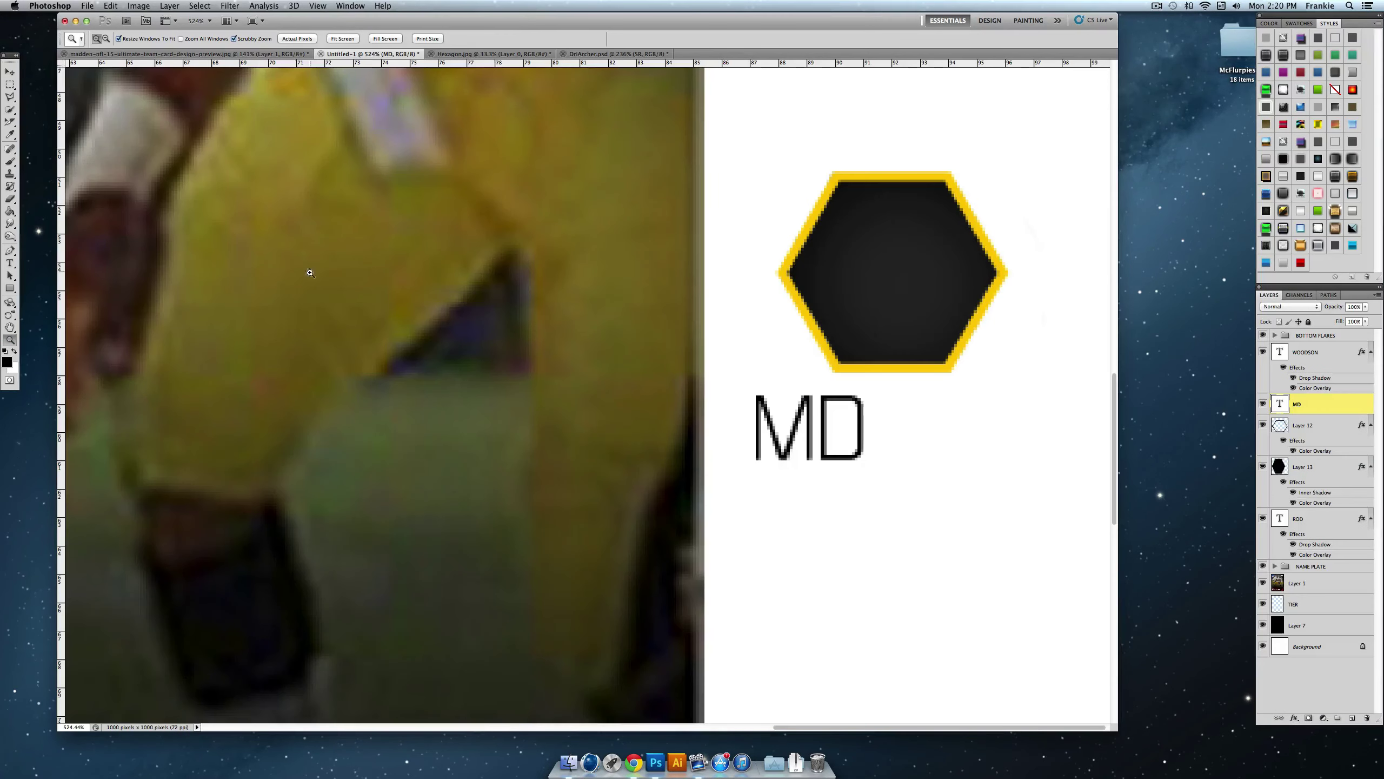
{"action": "left_click_drag", "start_coordinate": [9, 264], "coordinate": [44, 264]}
{"action": "left_click", "coordinate": [752, 430]}
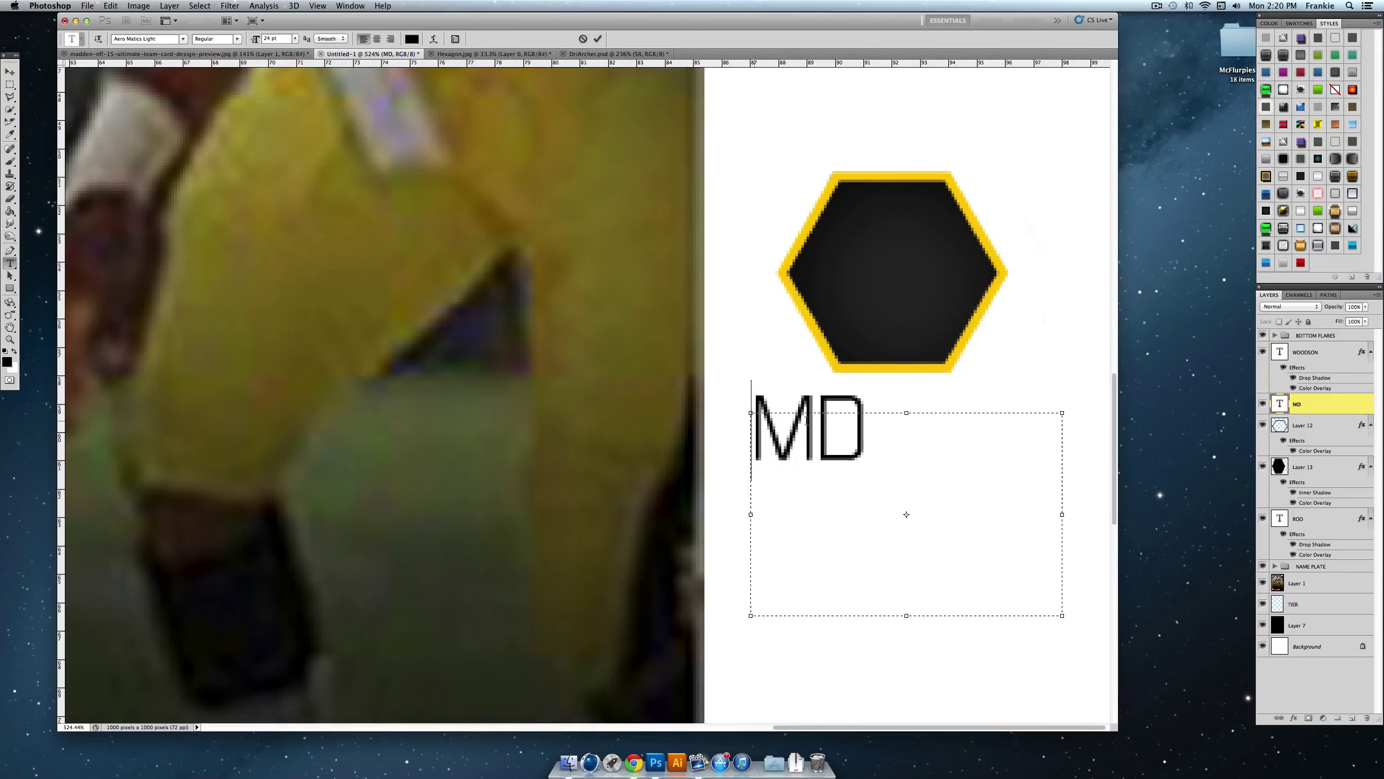
{"action": "key", "text": "super+a"}
{"action": "left_click", "coordinate": [186, 41]}
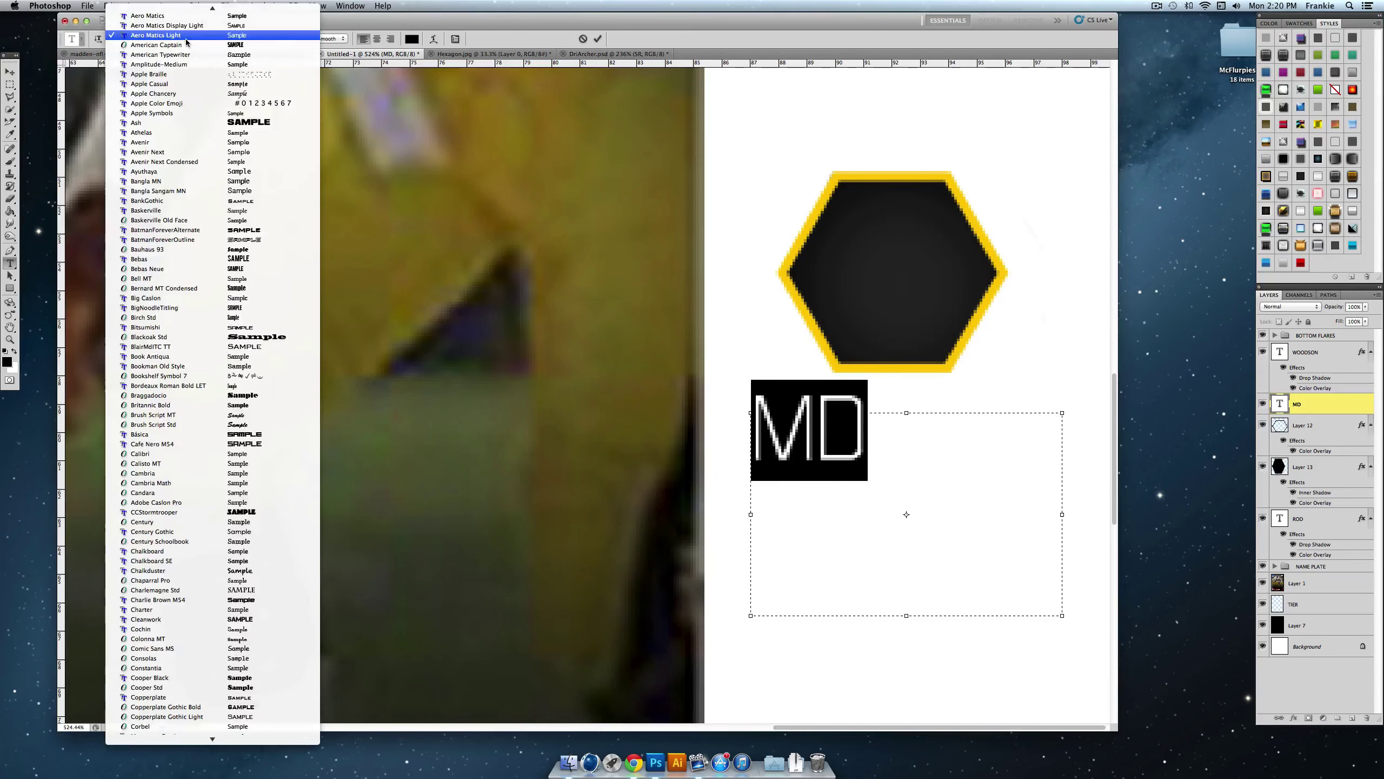
{"action": "left_click", "coordinate": [188, 18]}
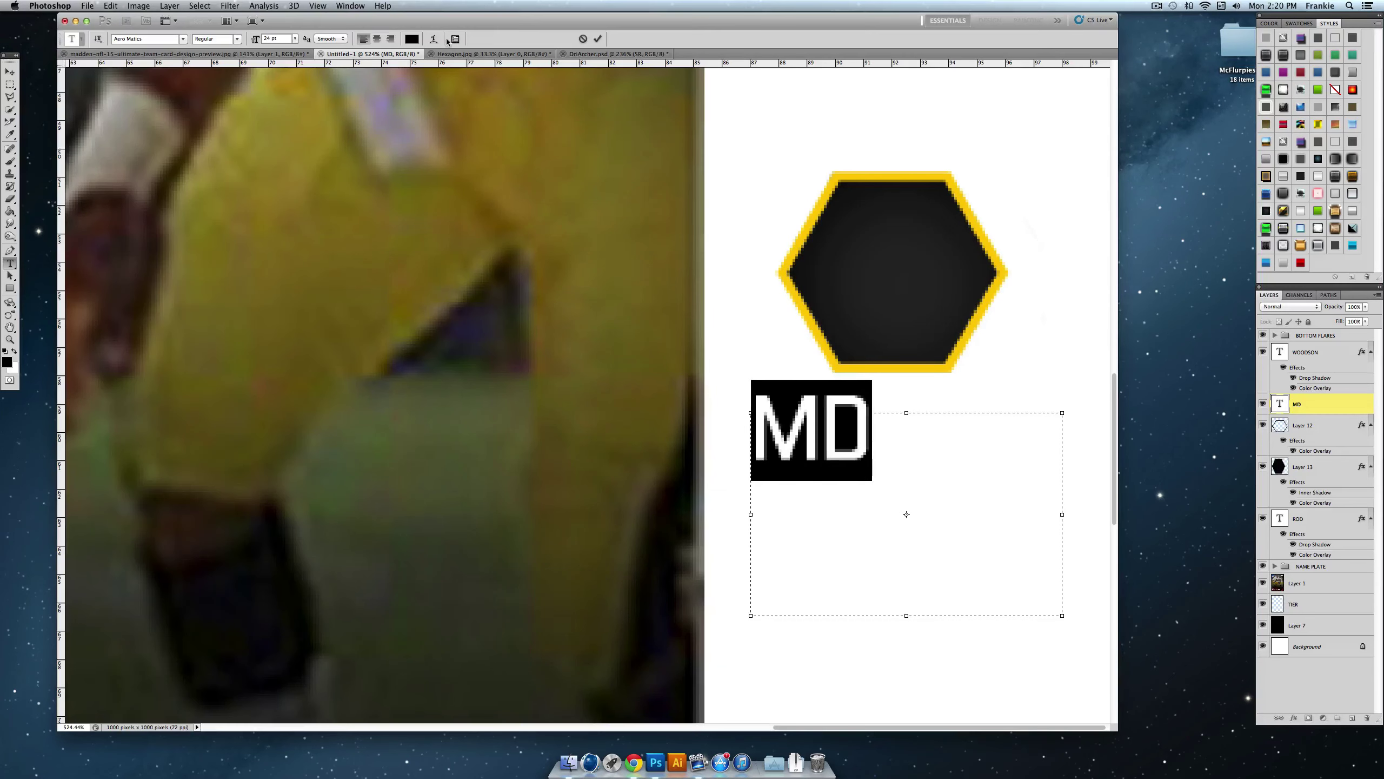
{"action": "double_click", "coordinate": [1356, 406]}
{"action": "left_click", "coordinate": [134, 261]}
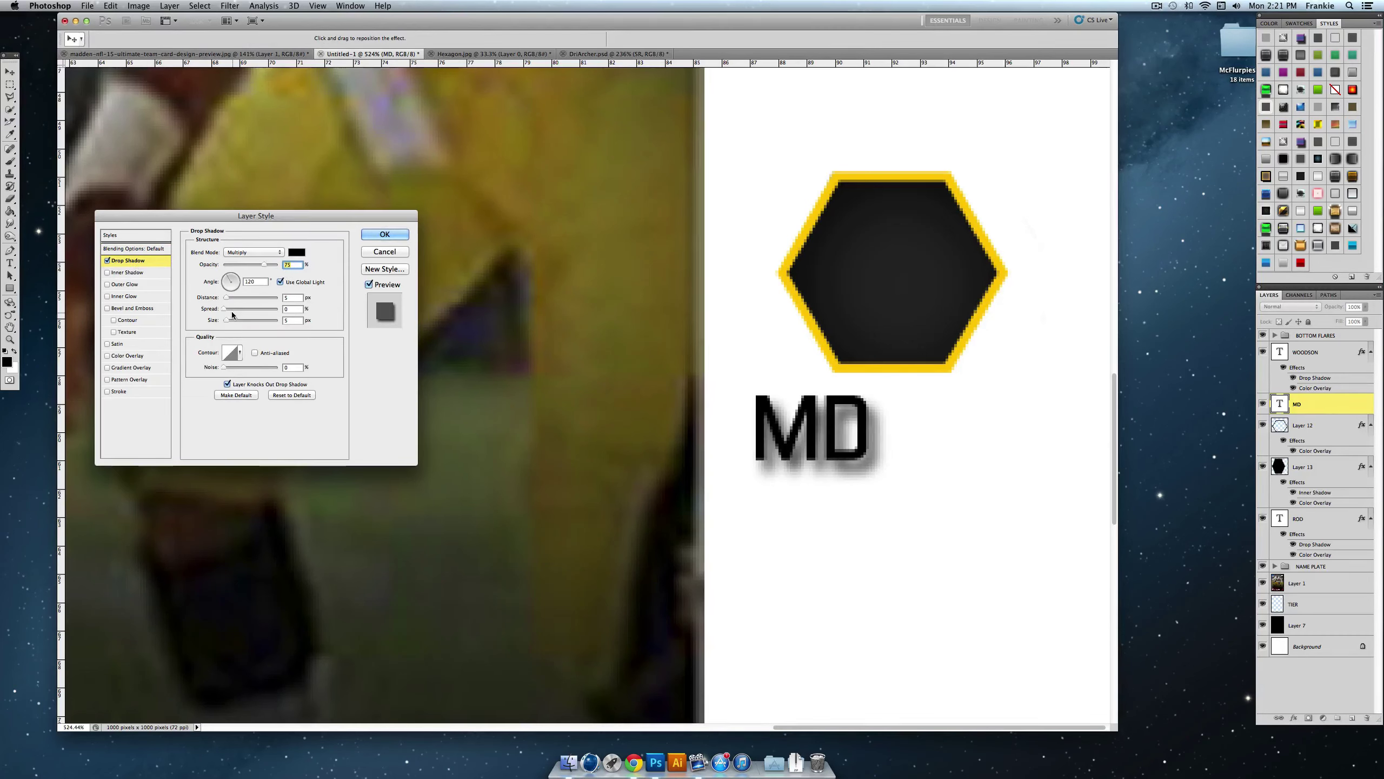
{"action": "left_click_drag", "start_coordinate": [226, 320], "coordinate": [225, 322]}
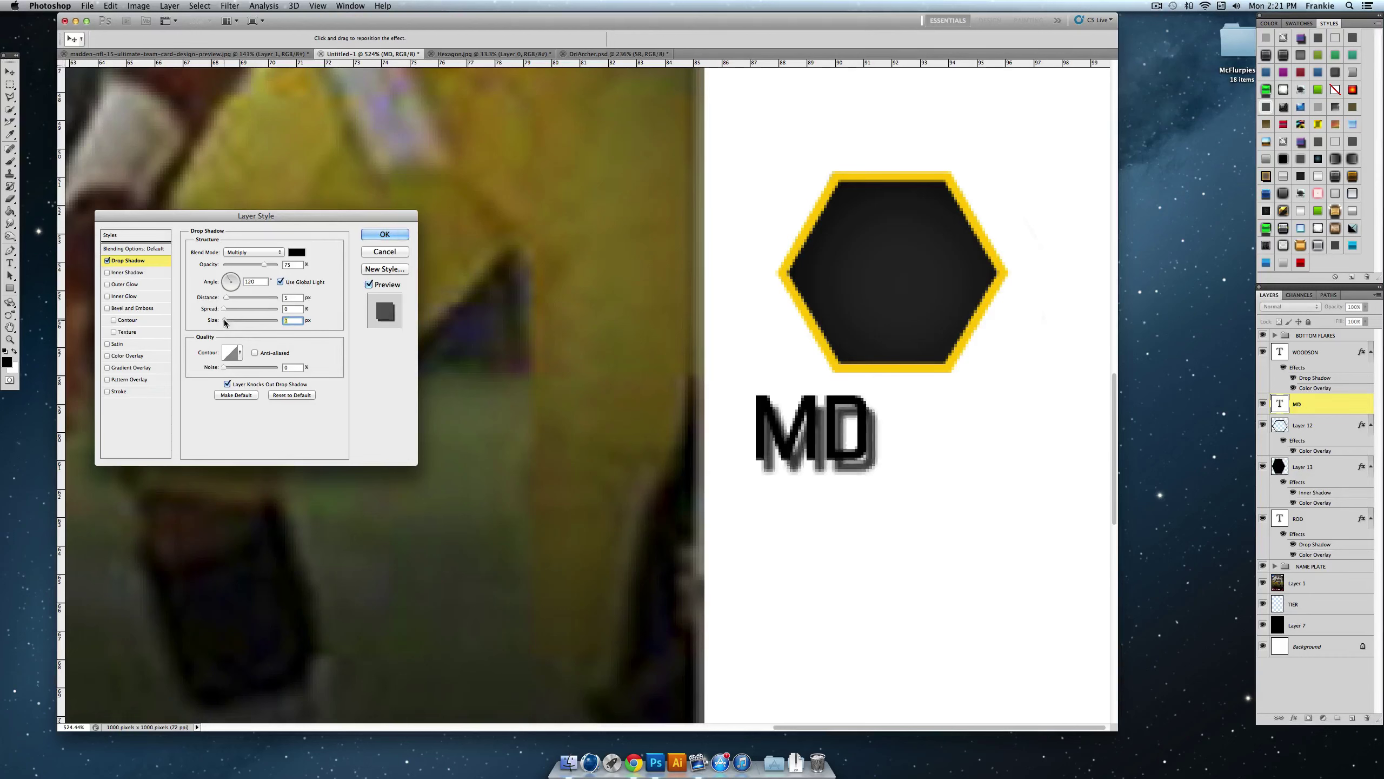
{"action": "left_click", "coordinate": [364, 253]}
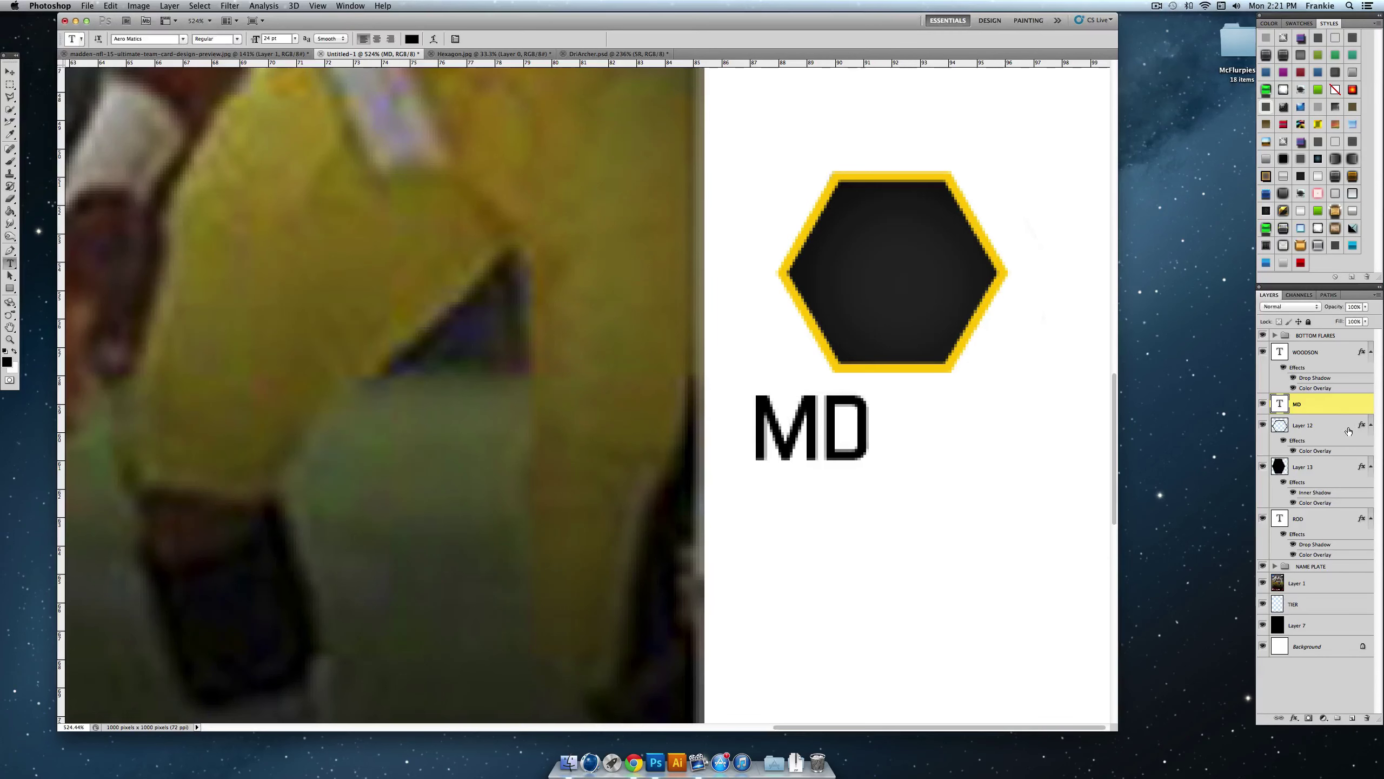
Step: Add a Multiply drop shadow at 75% opacity to the "MD" text and reduce the shadow's distance
{"action": "double_click", "coordinate": [1327, 403]}
{"action": "left_click", "coordinate": [128, 260]}
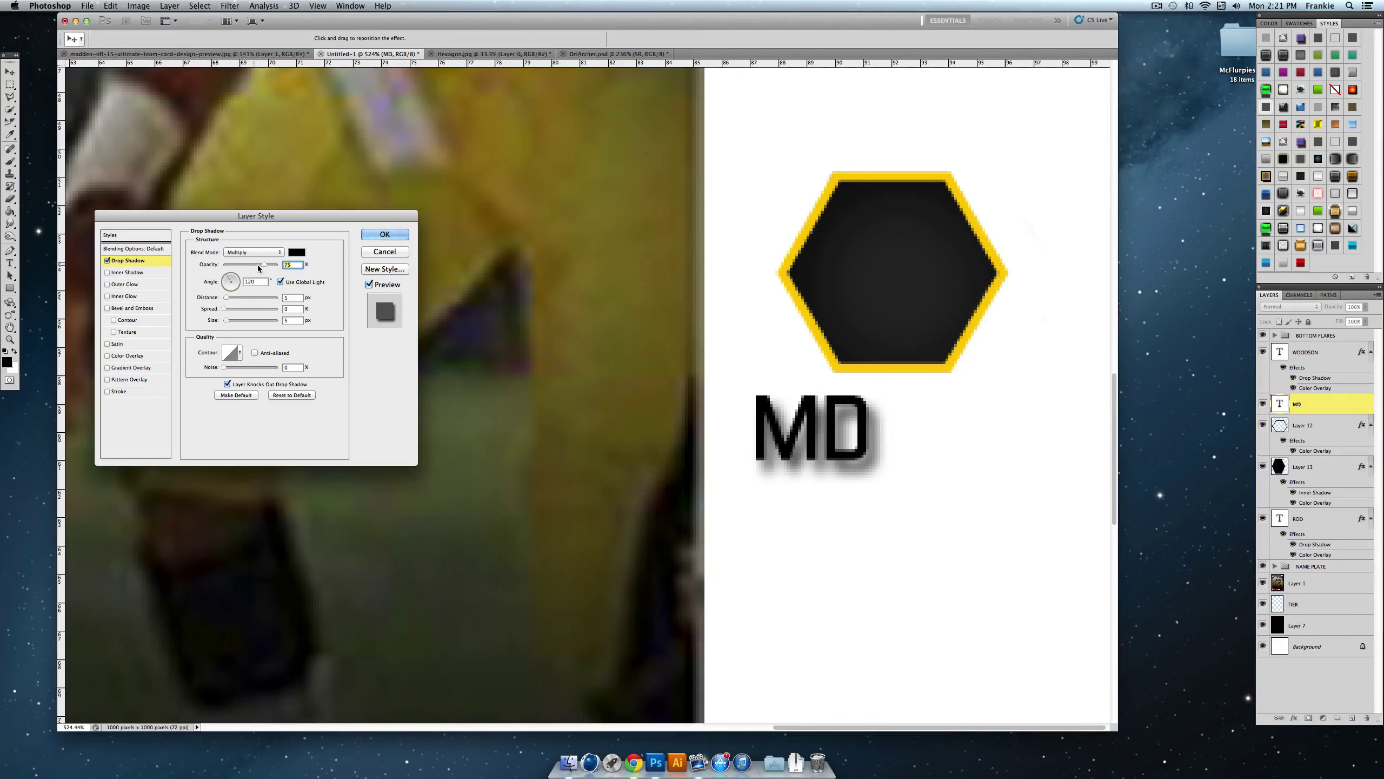
{"action": "left_click_drag", "start_coordinate": [226, 297], "coordinate": [223, 297]}
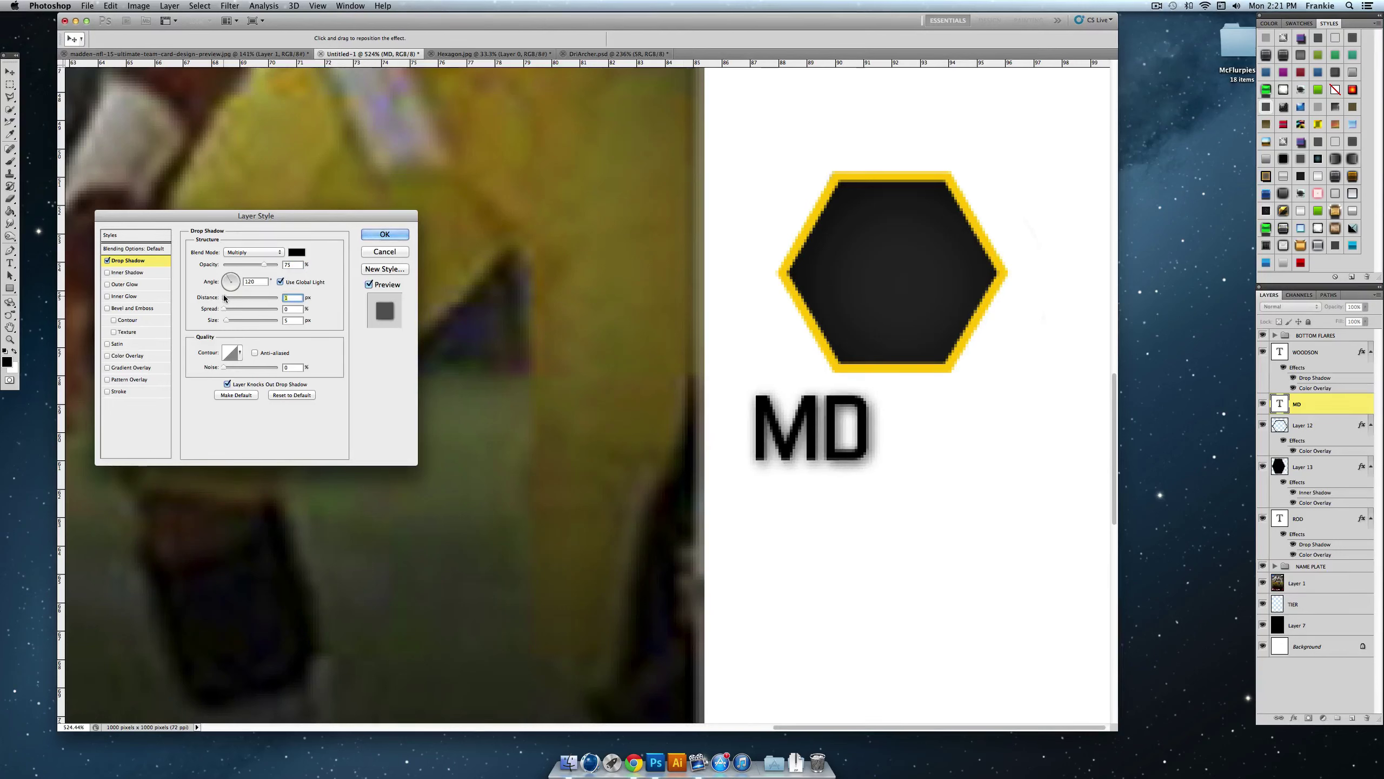
Step: Add a color overlay to the "MD" text, sampling the hexagon's yellow outline and darkening it to #d9b00e
{"action": "left_click", "coordinate": [107, 355]}
{"action": "left_click", "coordinate": [130, 355]}
{"action": "left_click", "coordinate": [296, 252]}
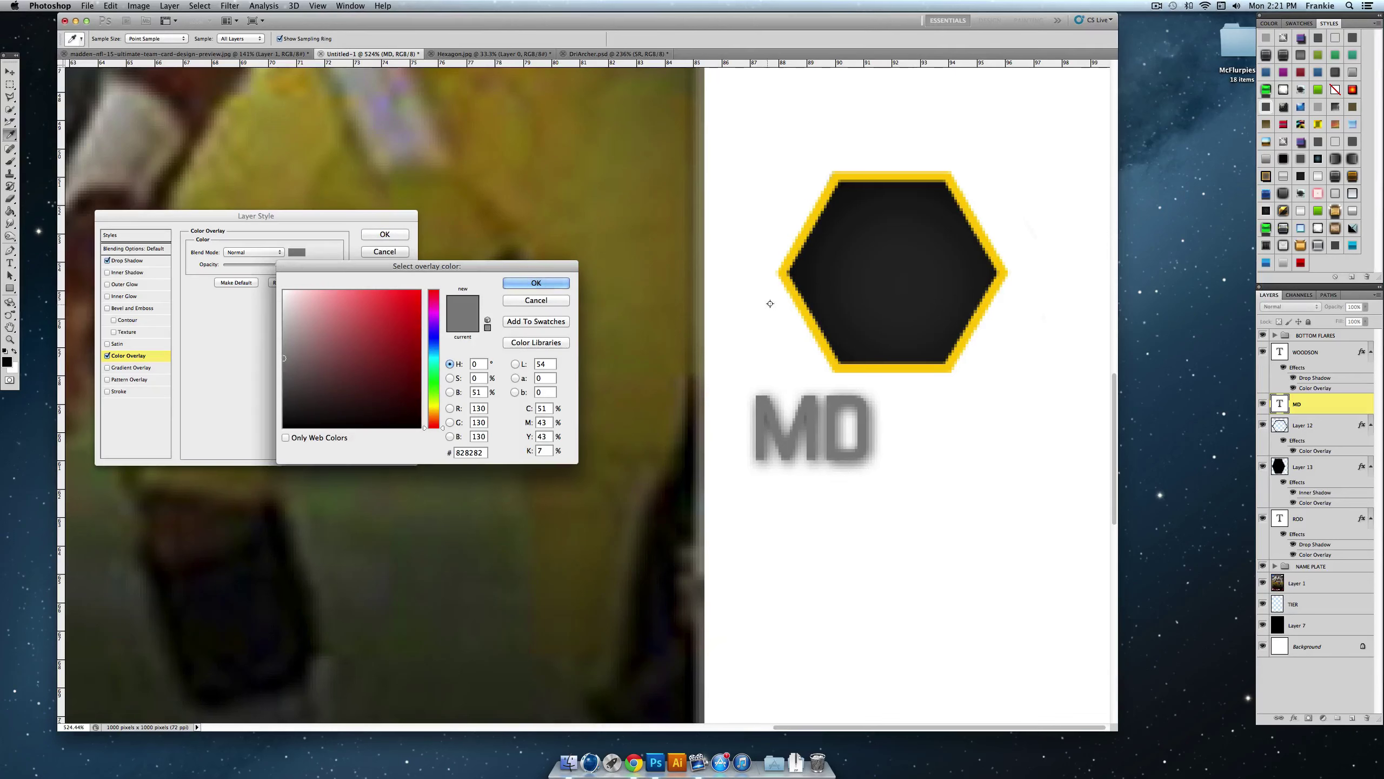
{"action": "left_click", "coordinate": [795, 297]}
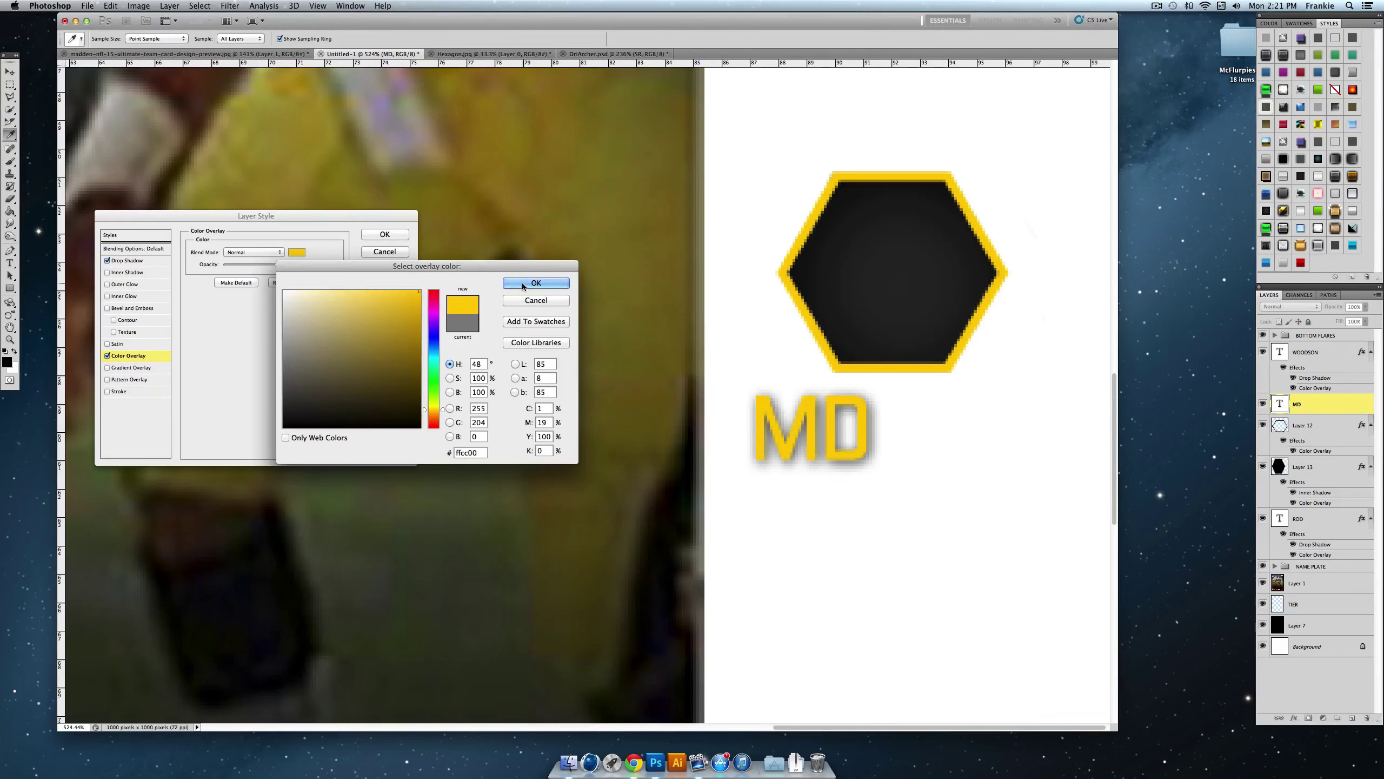
{"action": "left_click", "coordinate": [411, 310]}
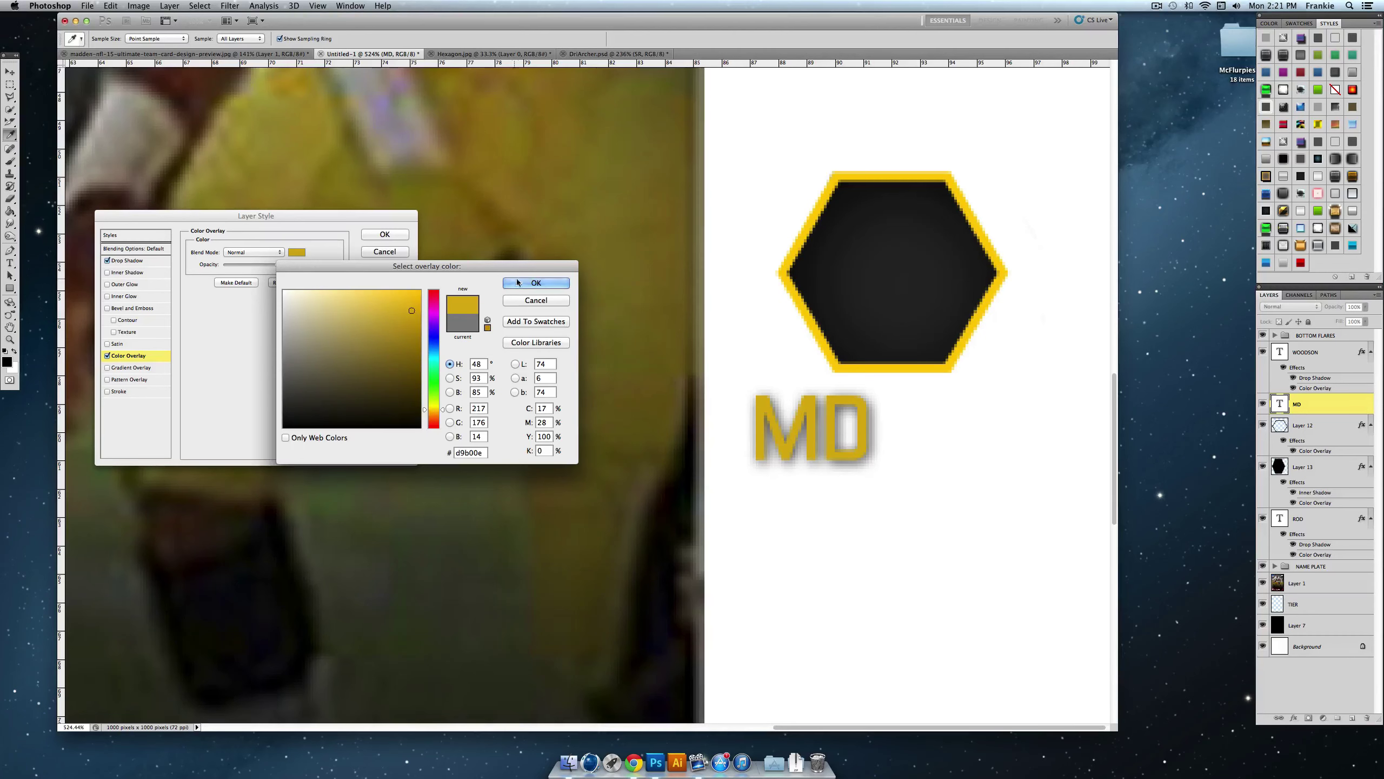
{"action": "left_click", "coordinate": [535, 282]}
{"action": "left_click", "coordinate": [385, 234]}
Step: Move the "MD" text up into the centre of the dark hexagon
{"action": "key", "text": "t"}
{"action": "scroll", "coordinate": [465, 282], "scroll_direction": "up", "scroll_amount": 5}
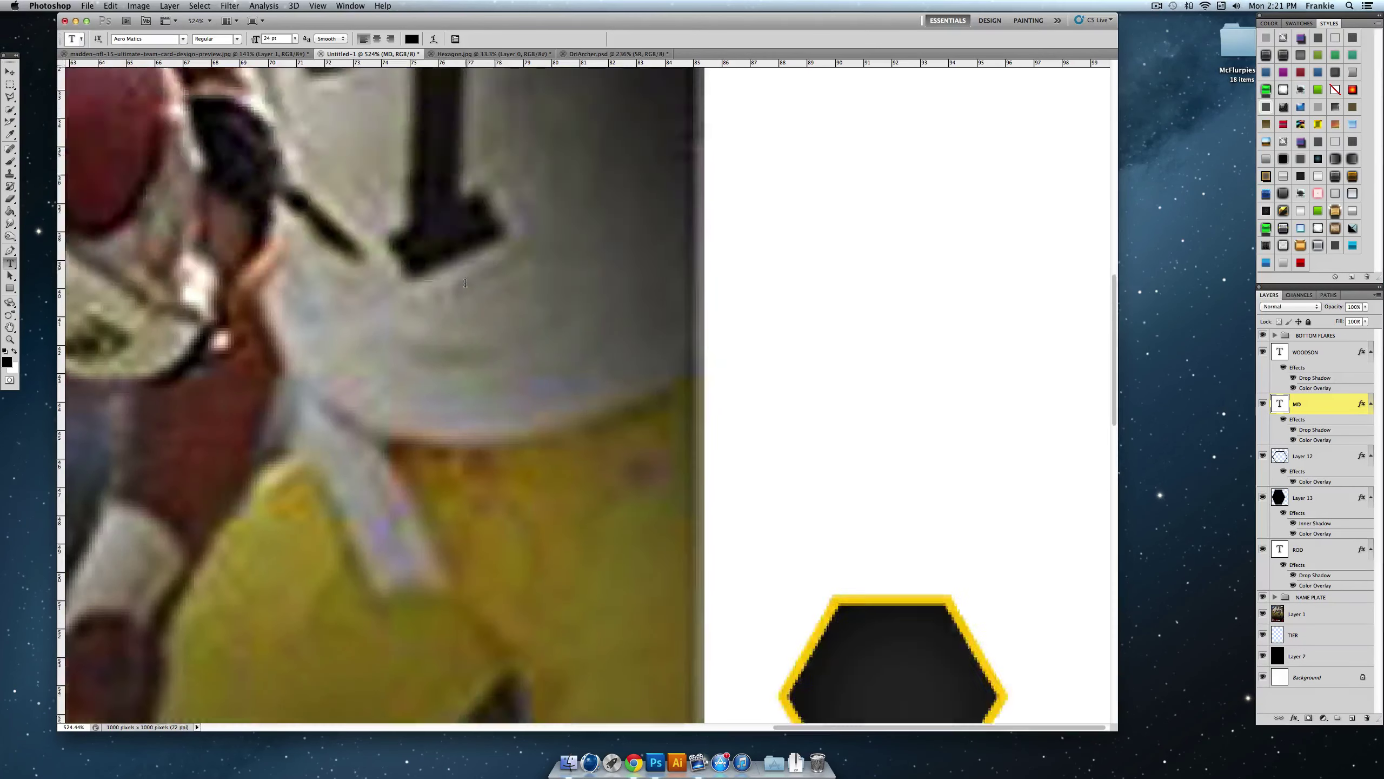
{"action": "scroll", "coordinate": [465, 282], "scroll_direction": "down", "scroll_amount": 5}
{"action": "key", "text": "v"}
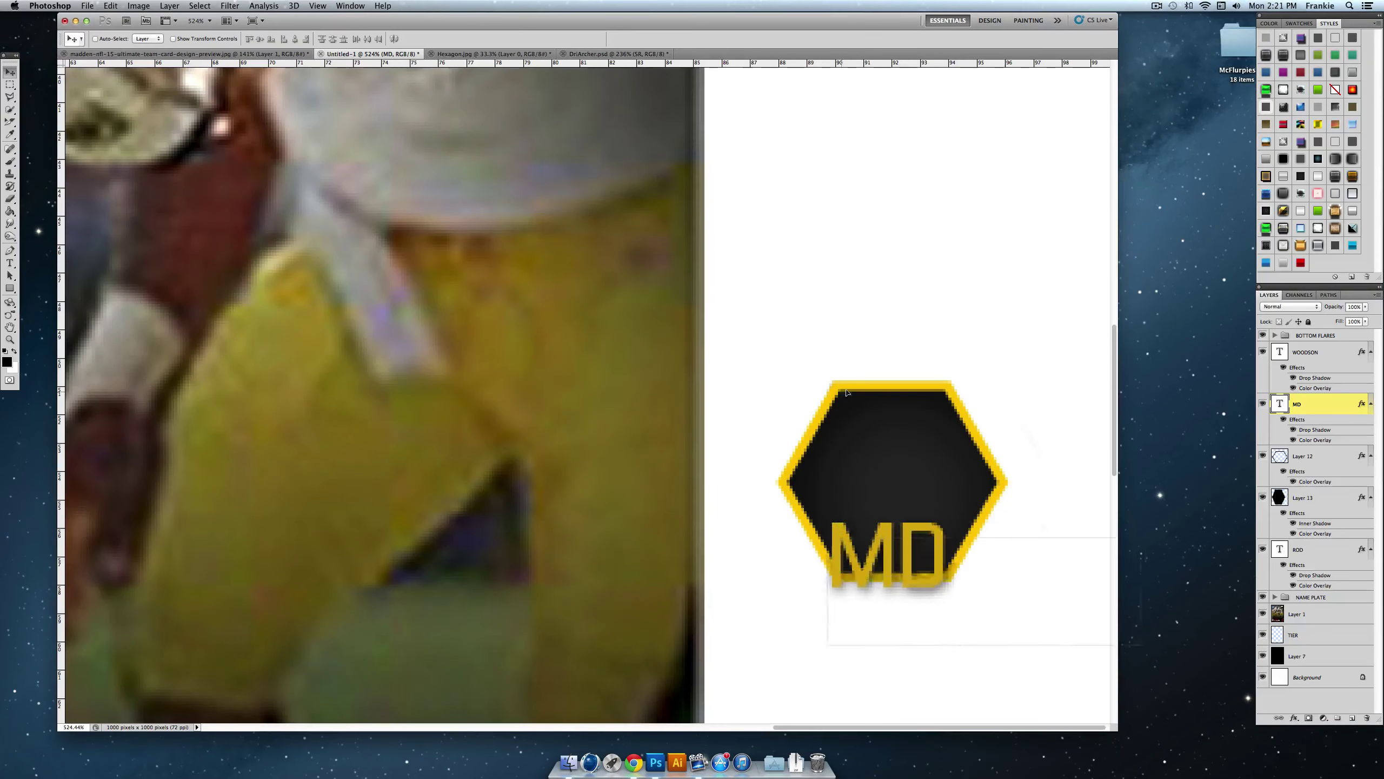
{"action": "left_click_drag", "start_coordinate": [846, 391], "coordinate": [886, 344]}
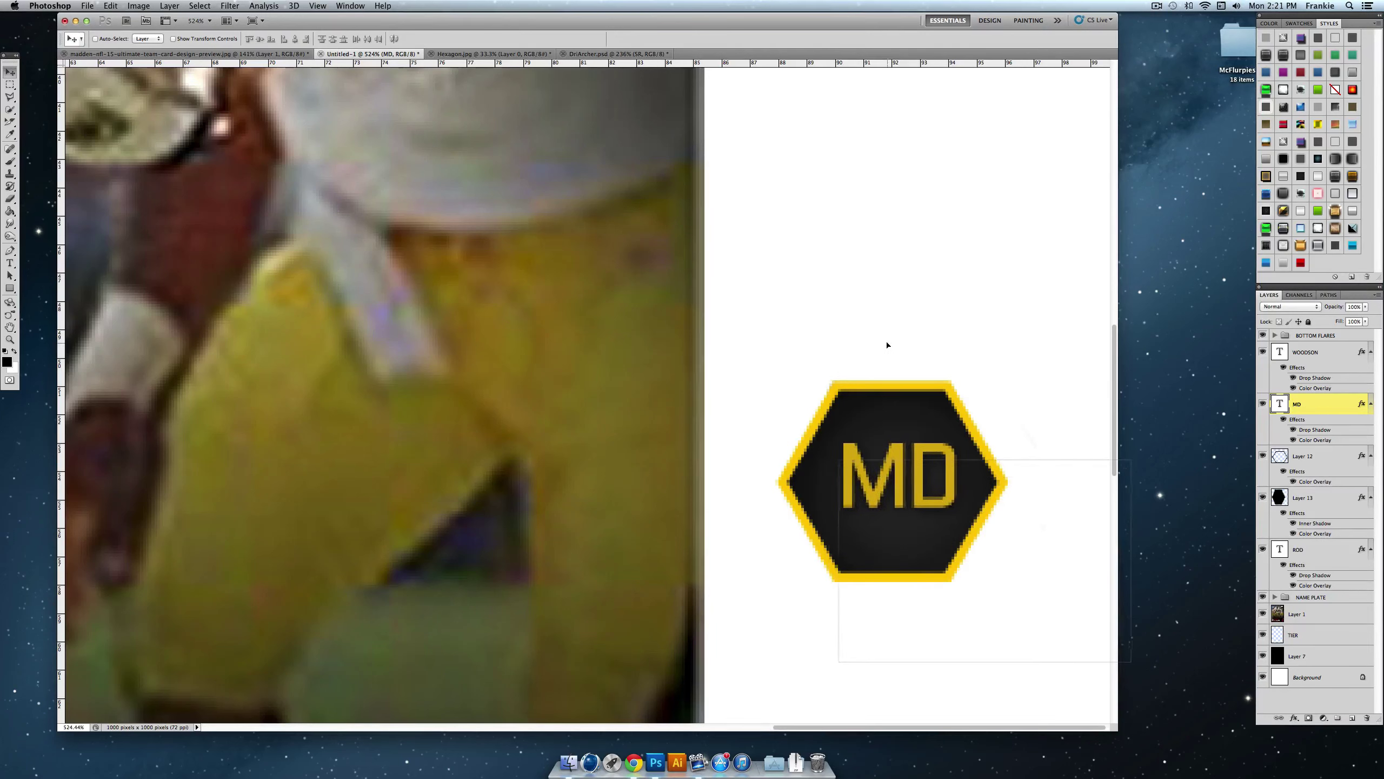
Step: Enlarge the "MD" text to 36 pt and recentre it inside the hexagon
{"action": "left_click", "coordinate": [10, 263]}
{"action": "left_click", "coordinate": [38, 262]}
{"action": "left_click", "coordinate": [903, 475]}
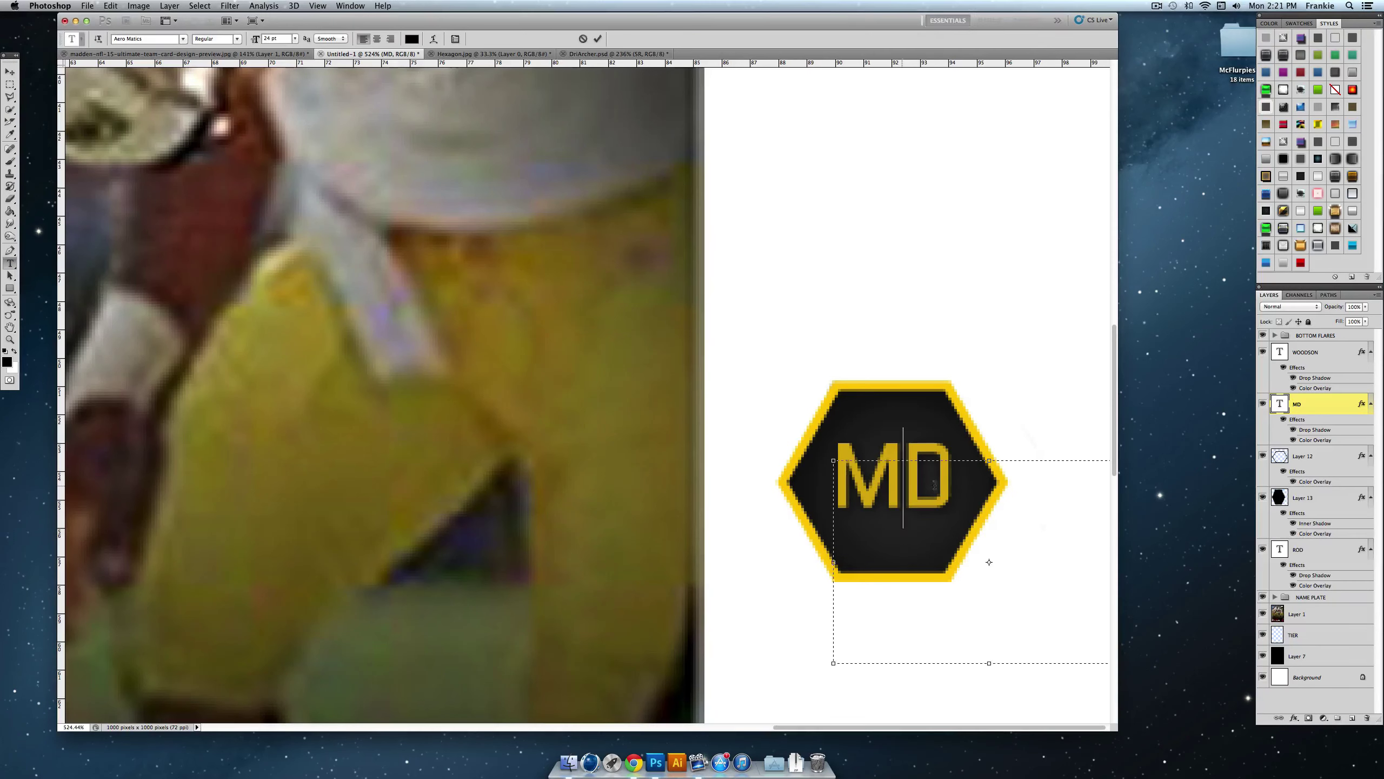
{"action": "key", "text": "super+a"}
{"action": "left_click", "coordinate": [295, 39]}
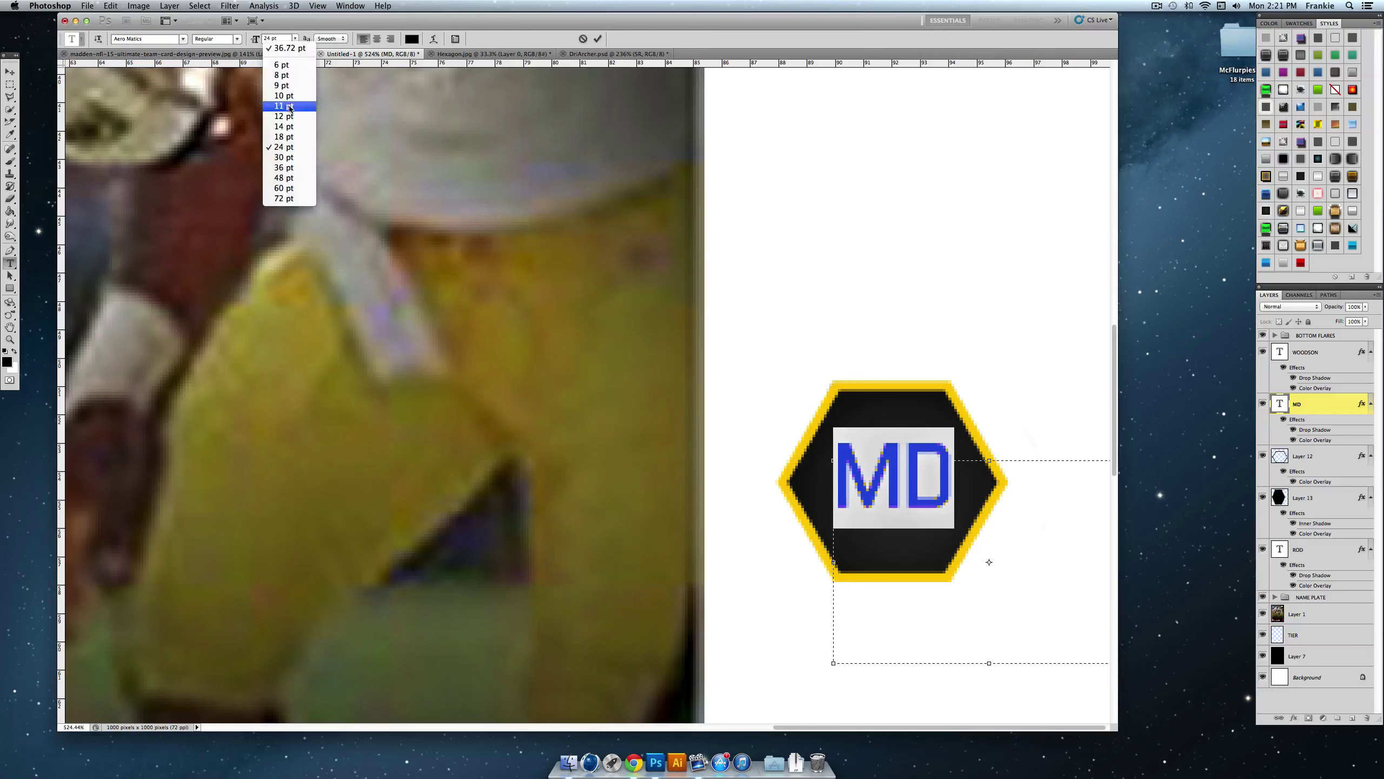
{"action": "left_click", "coordinate": [284, 170]}
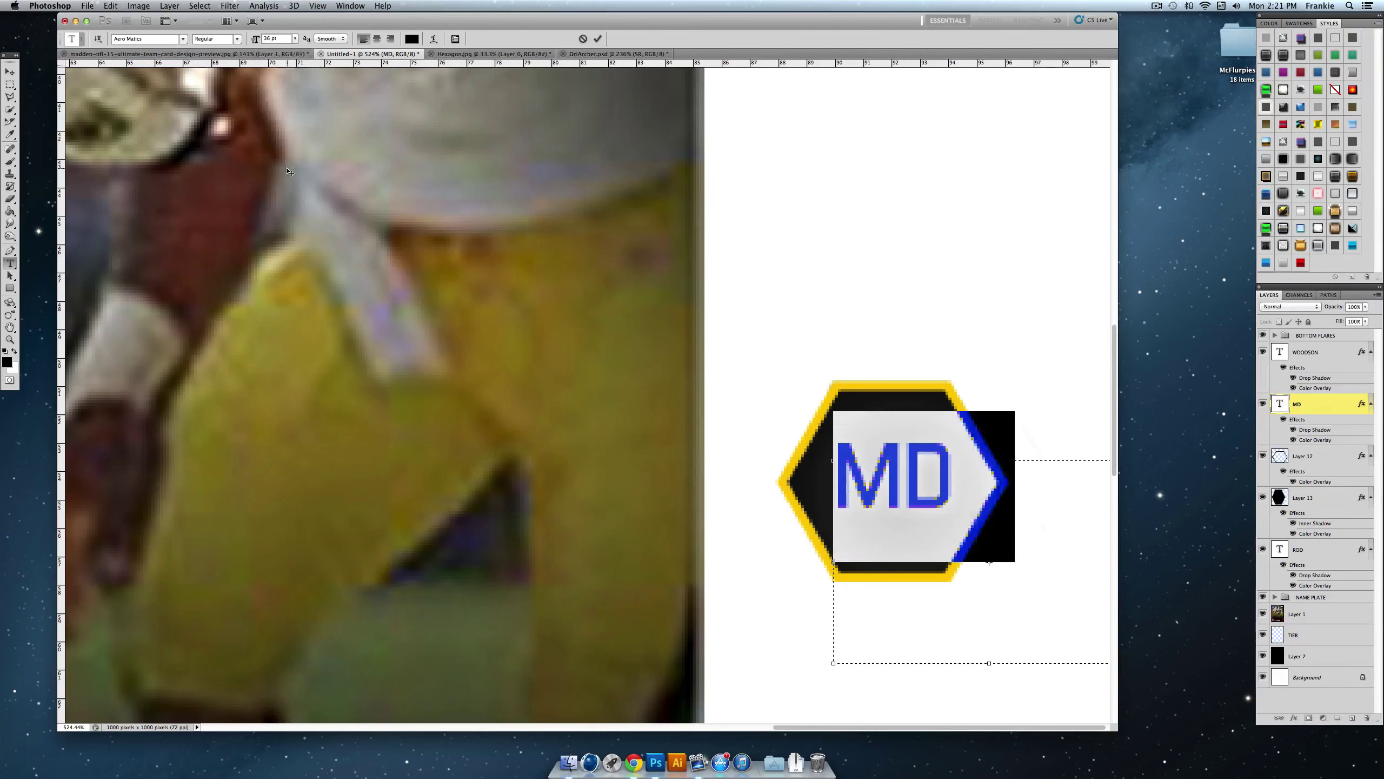
{"action": "left_click", "coordinate": [598, 39]}
{"action": "left_click", "coordinate": [9, 70]}
{"action": "left_click_drag", "start_coordinate": [809, 421], "coordinate": [781, 419]}
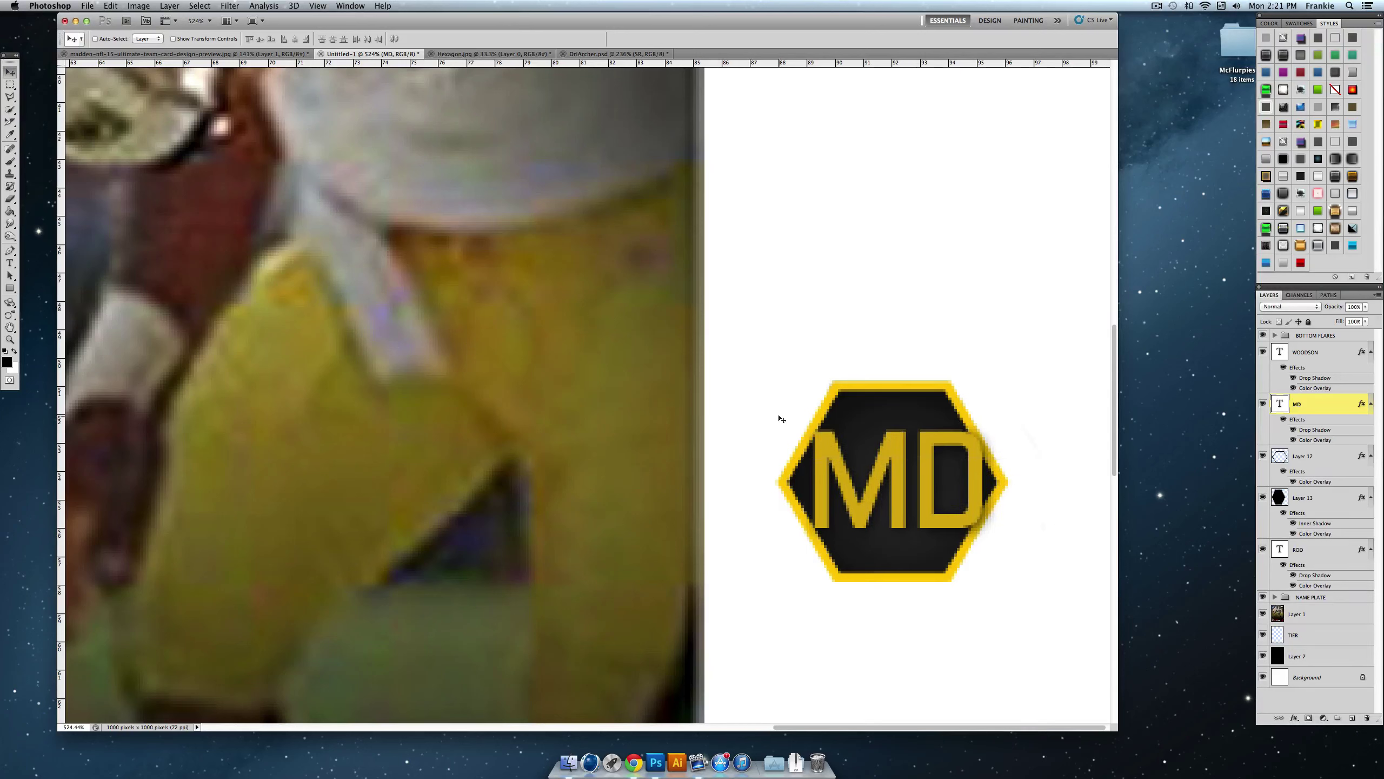
Step: Create a layer group named "HEAXGON" and move the "MD" text, Layer 12 and Layer 13 into it
{"action": "left_click", "coordinate": [1340, 718]}
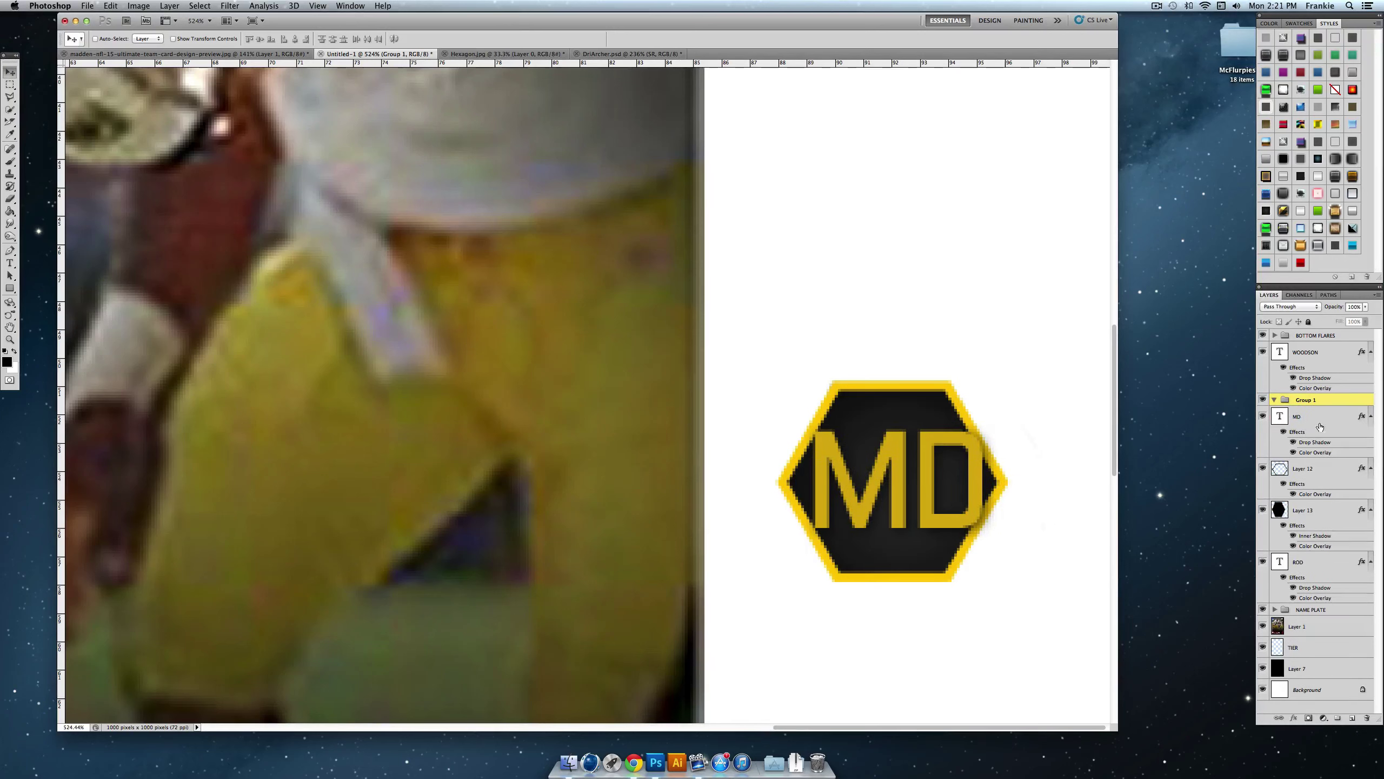
{"action": "double_click", "coordinate": [1305, 400]}
{"action": "type", "text": "HEAXGON"}
{"action": "key", "text": "Return"}
{"action": "left_click", "coordinate": [1305, 415]}
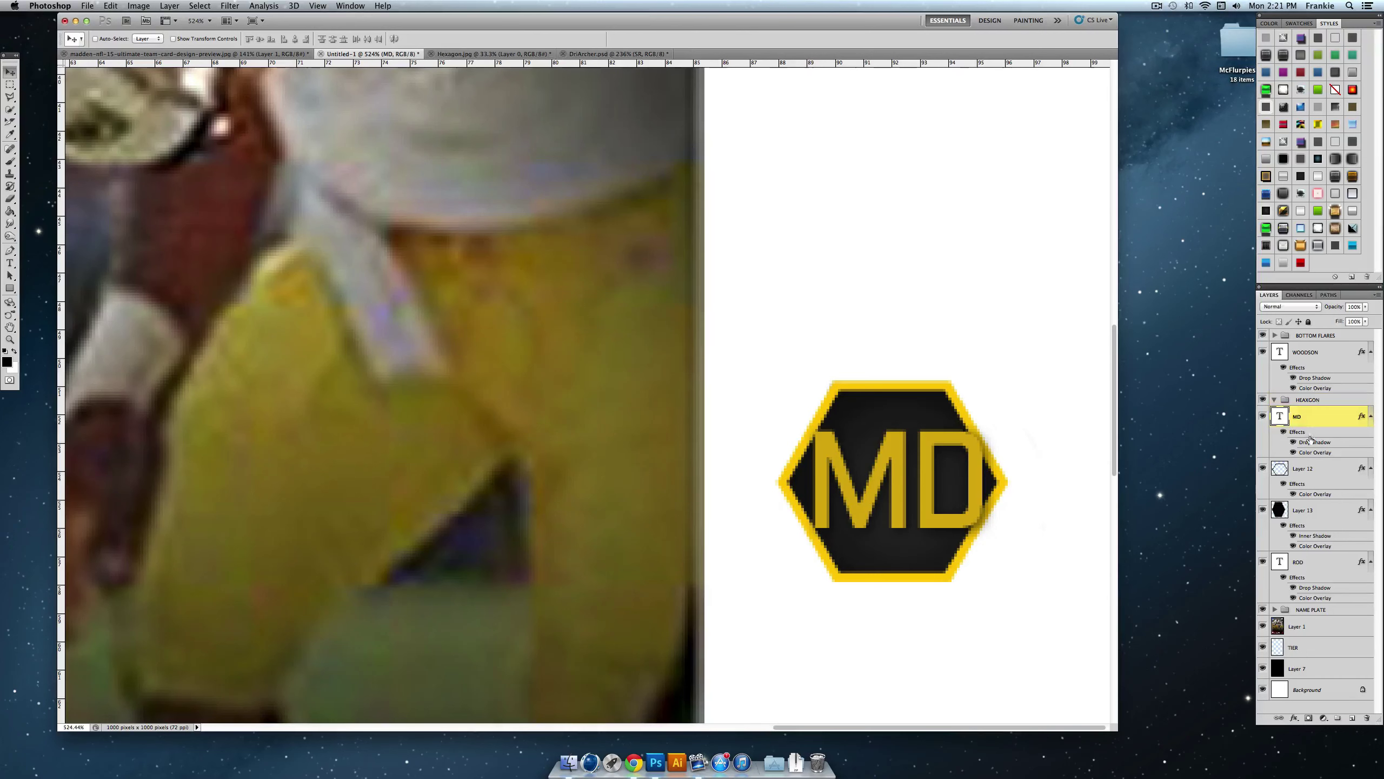
{"action": "left_click", "coordinate": [1314, 512], "text": "shift"}
{"action": "left_click_drag", "start_coordinate": [1305, 423], "coordinate": [1300, 400]}
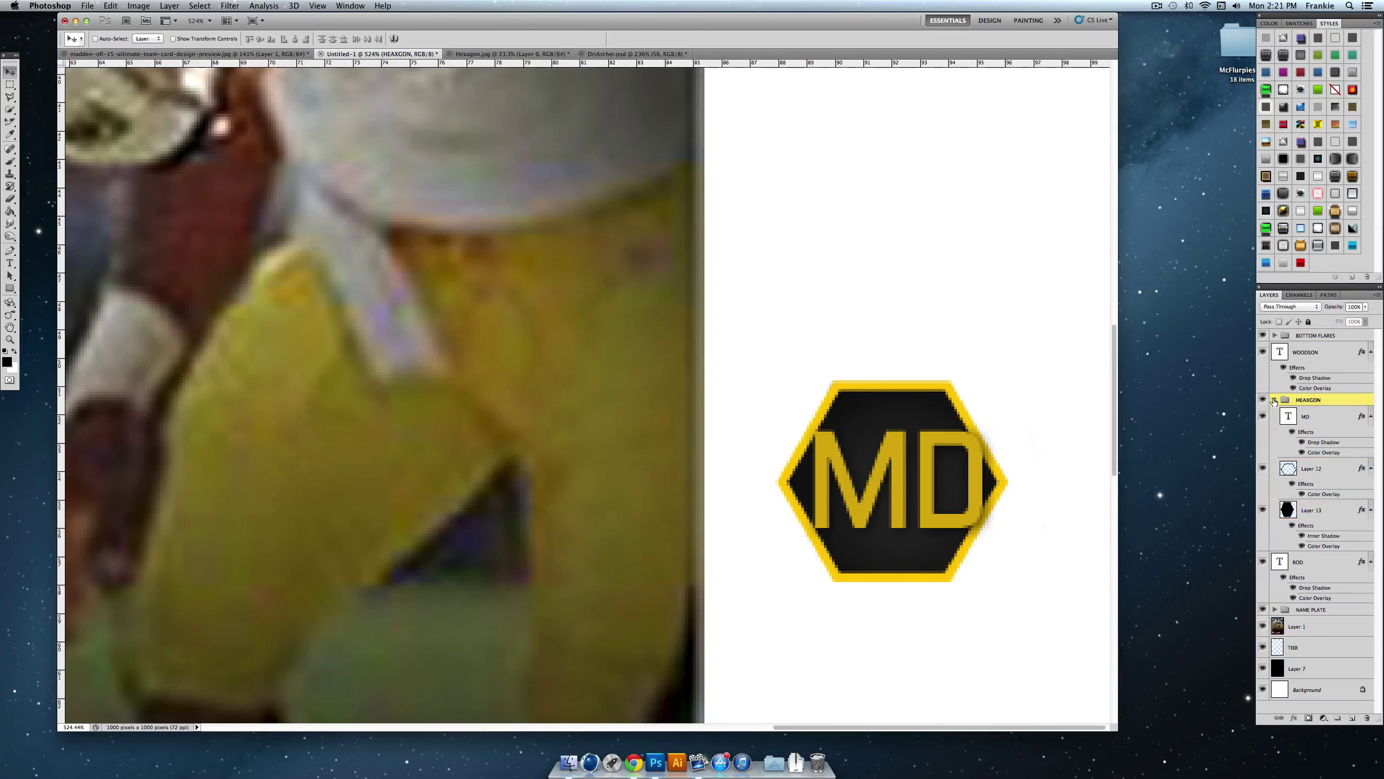
Step: Move the hexagon badge group onto the card's original badge below "CB" and scale it proportionally to about 82% to cover it
{"action": "left_click_drag", "start_coordinate": [856, 438], "coordinate": [848, 429]}
{"action": "left_click_drag", "start_coordinate": [663, 315], "coordinate": [533, 98]}
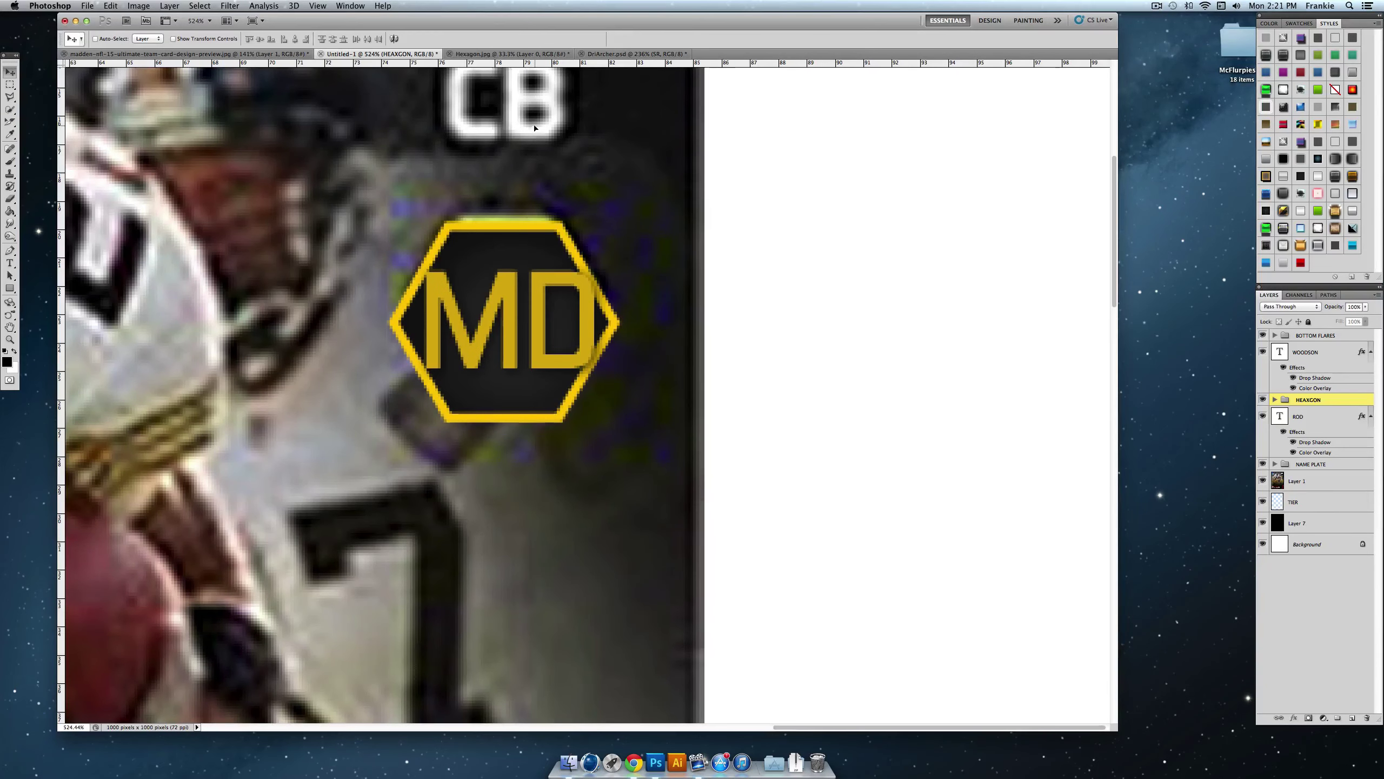
{"action": "key", "text": "ctrl+t"}
{"action": "left_click_drag", "start_coordinate": [382, 191], "coordinate": [499, 297]}
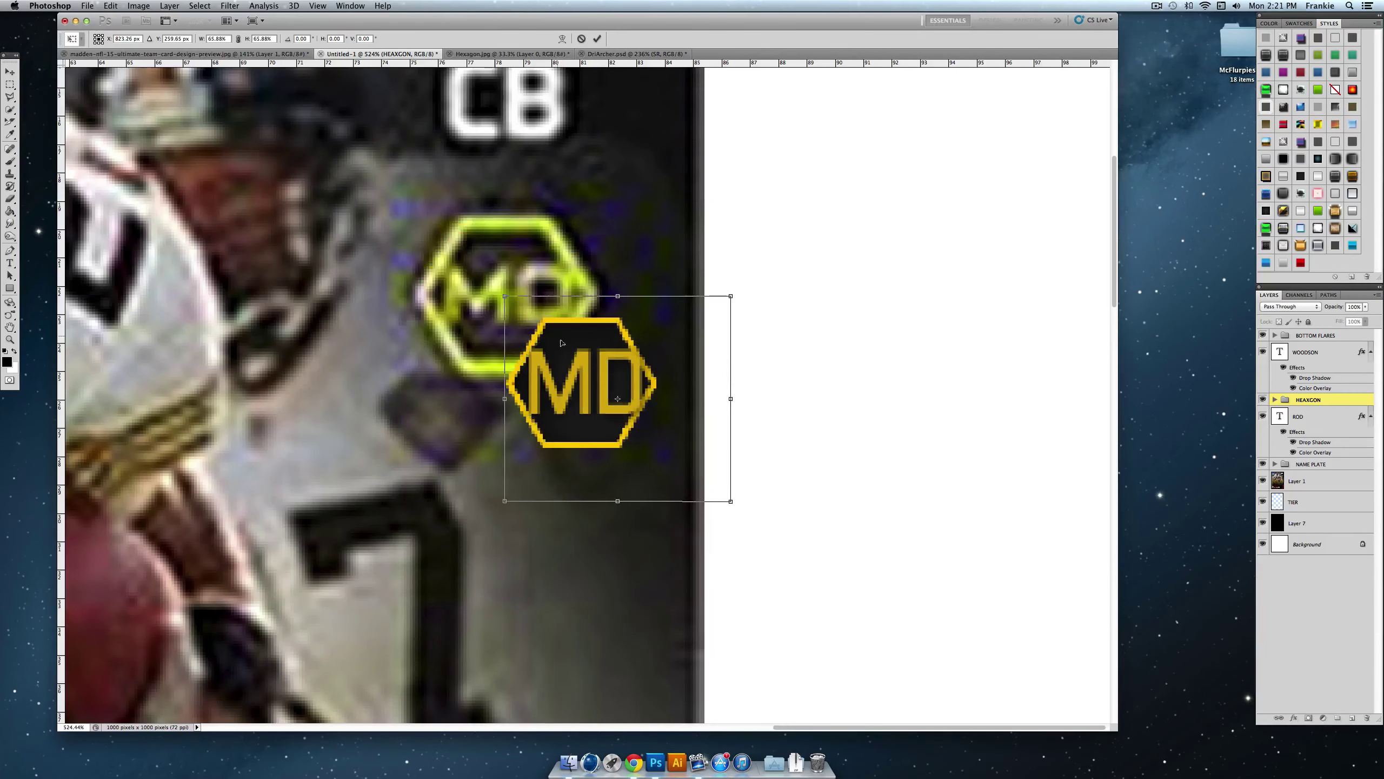
{"action": "left_click_drag", "start_coordinate": [565, 345], "coordinate": [486, 279]}
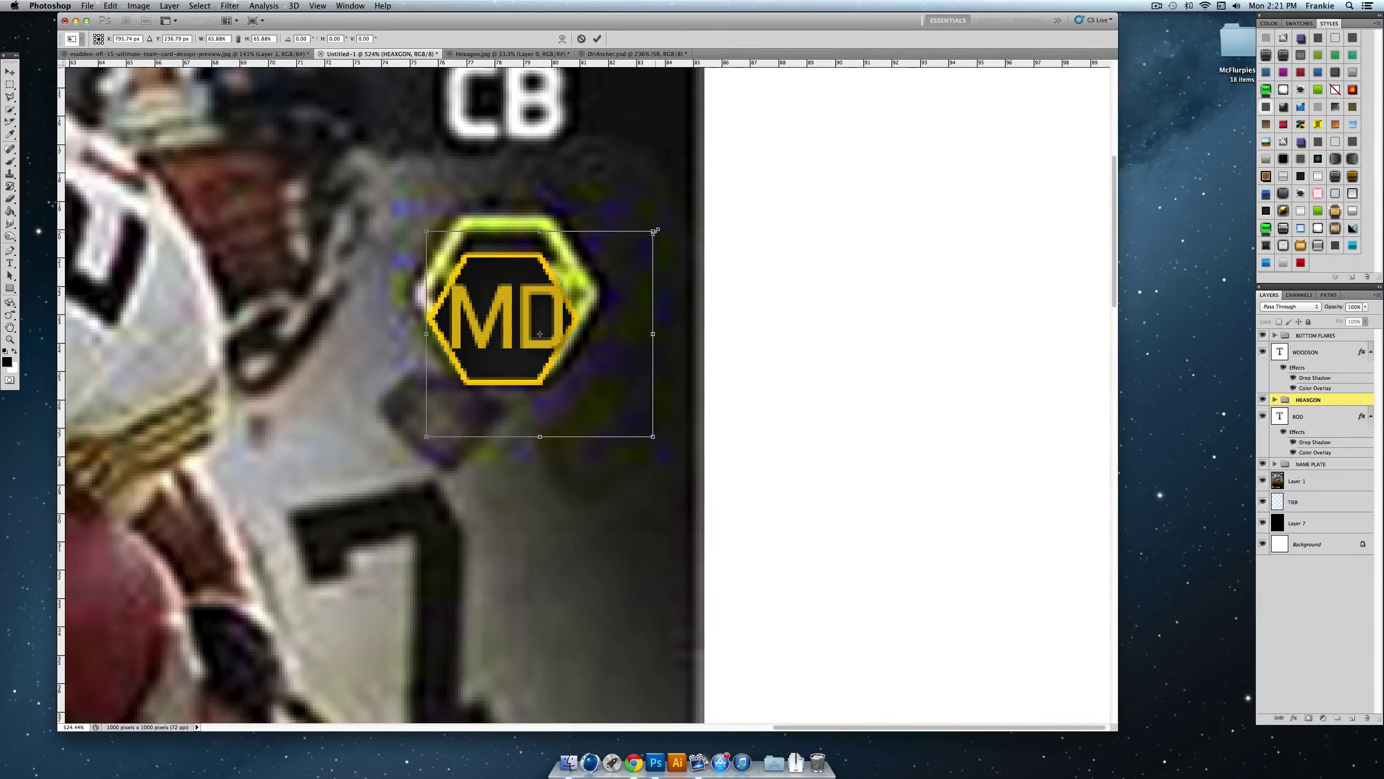
{"action": "left_click_drag", "start_coordinate": [655, 232], "coordinate": [731, 211]}
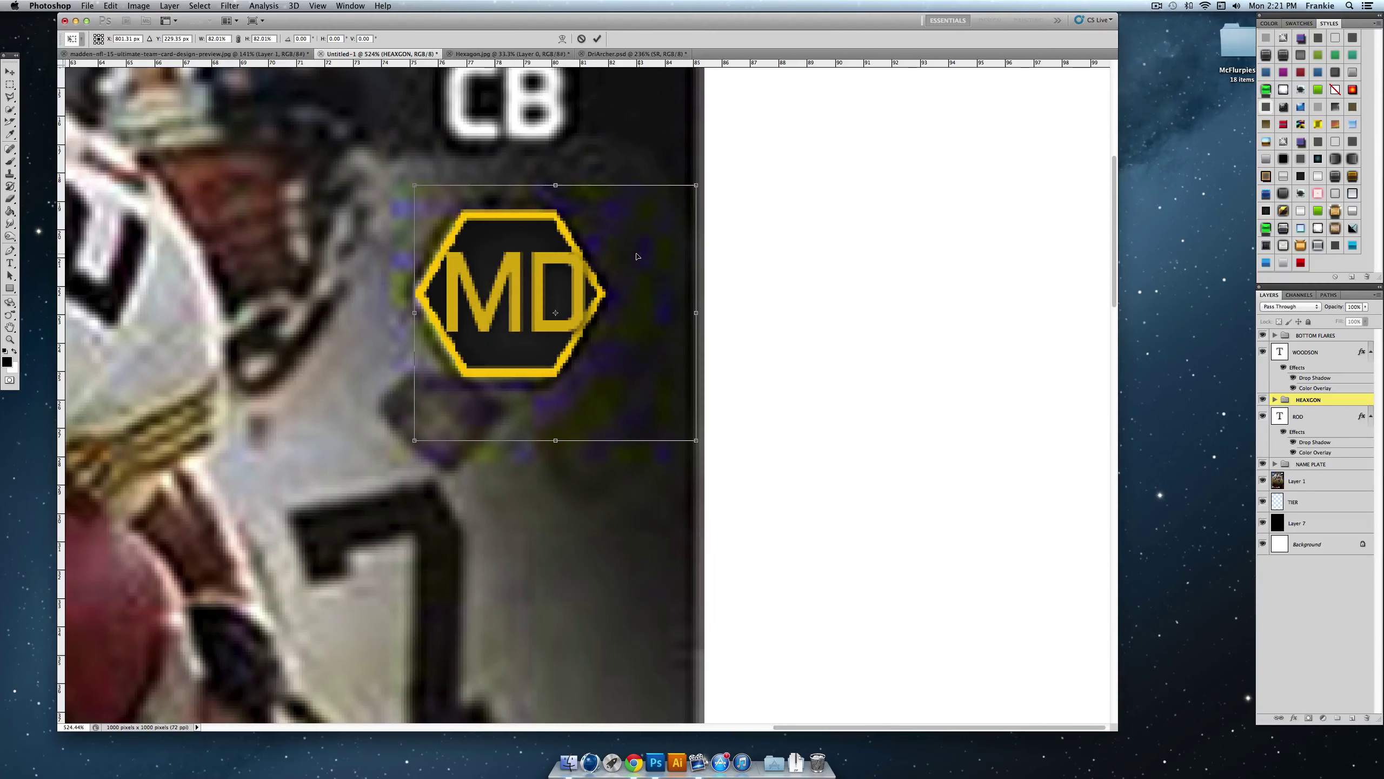
{"action": "left_click", "coordinate": [597, 39]}
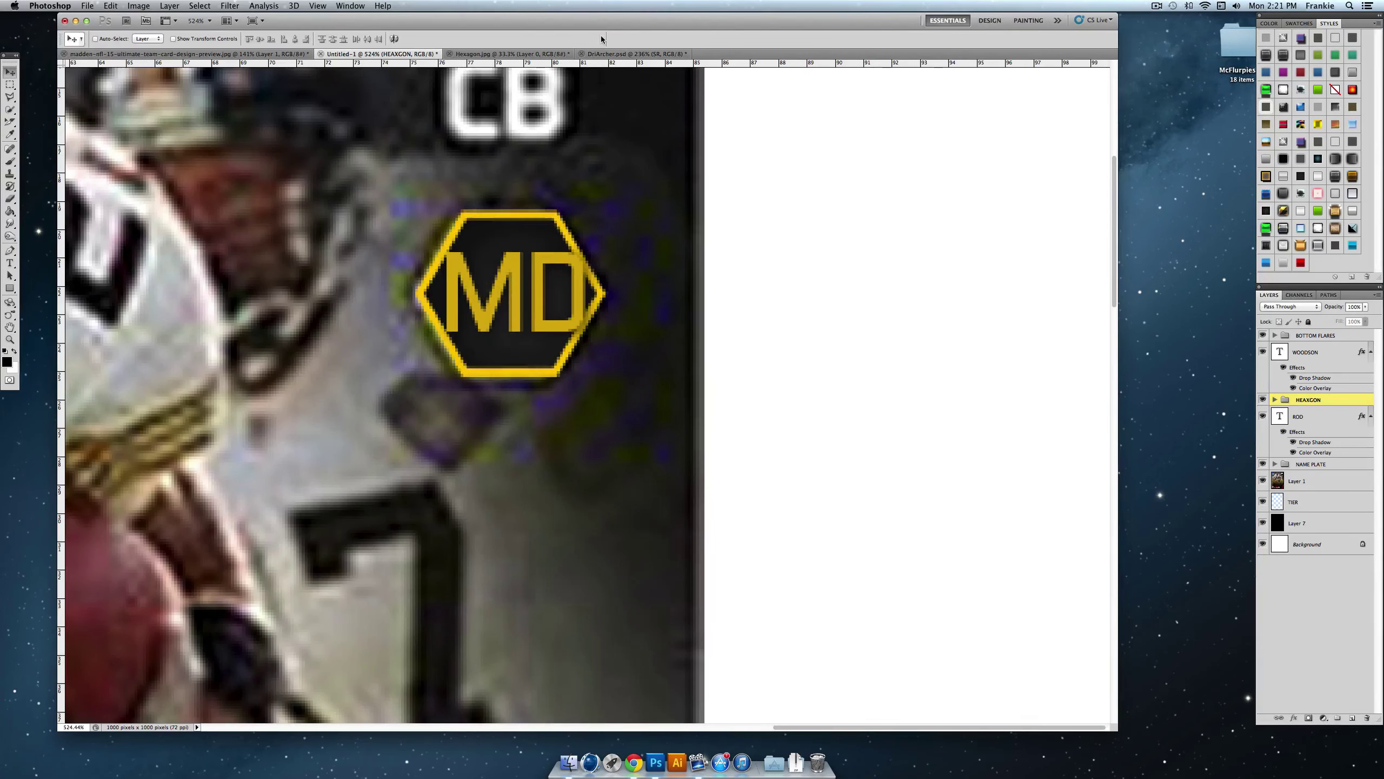
Step: Reduce the badge's "MD" text to 27 pt
{"action": "left_click", "coordinate": [10, 263]}
{"action": "double_click", "coordinate": [512, 294]}
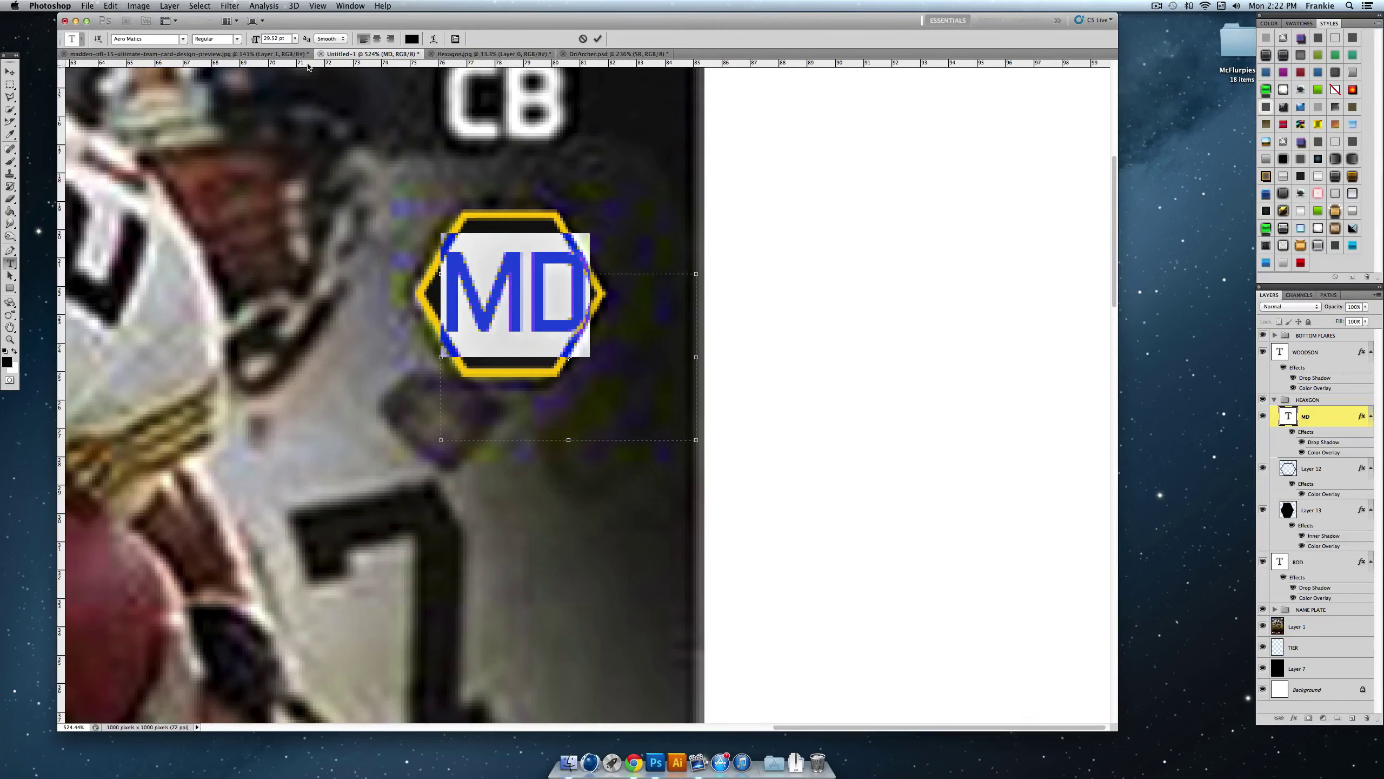
{"action": "left_click", "coordinate": [294, 39]}
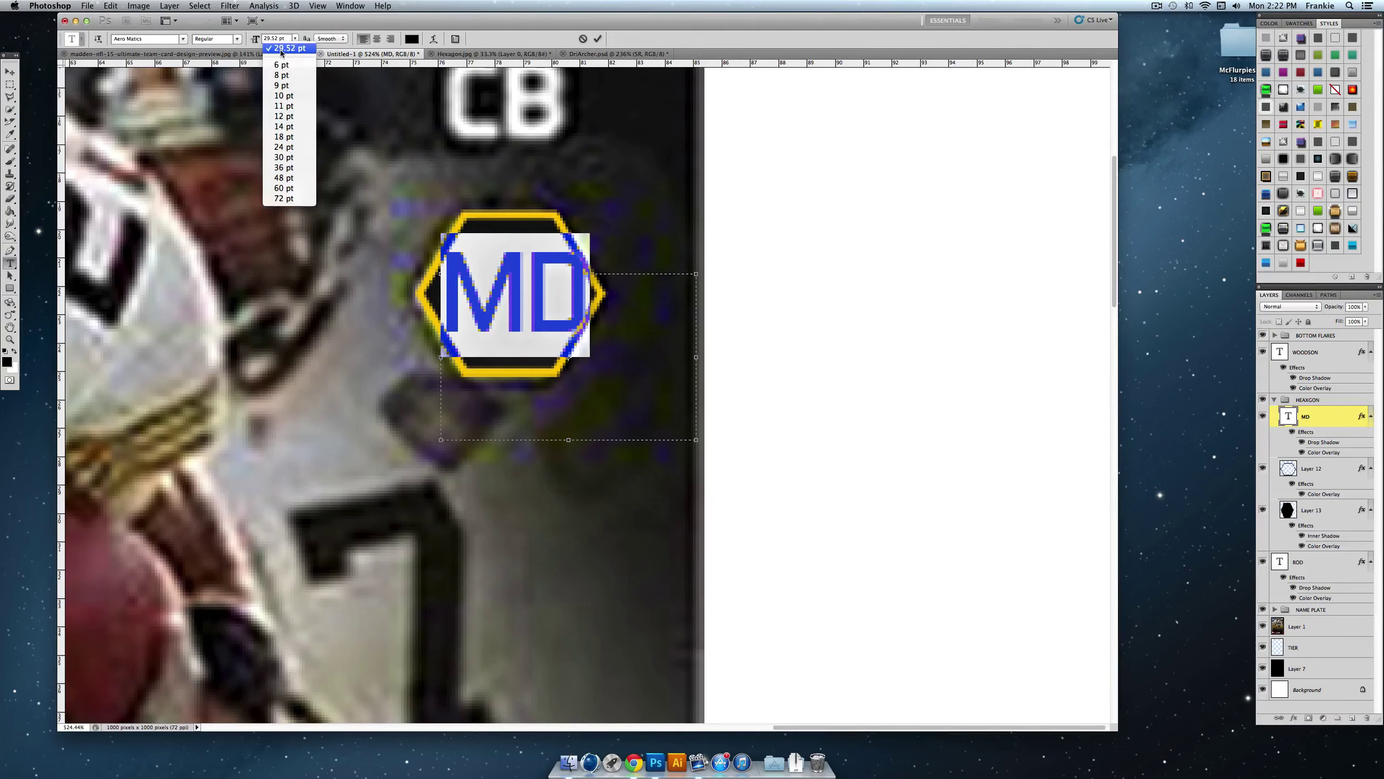
{"action": "left_click", "coordinate": [293, 149]}
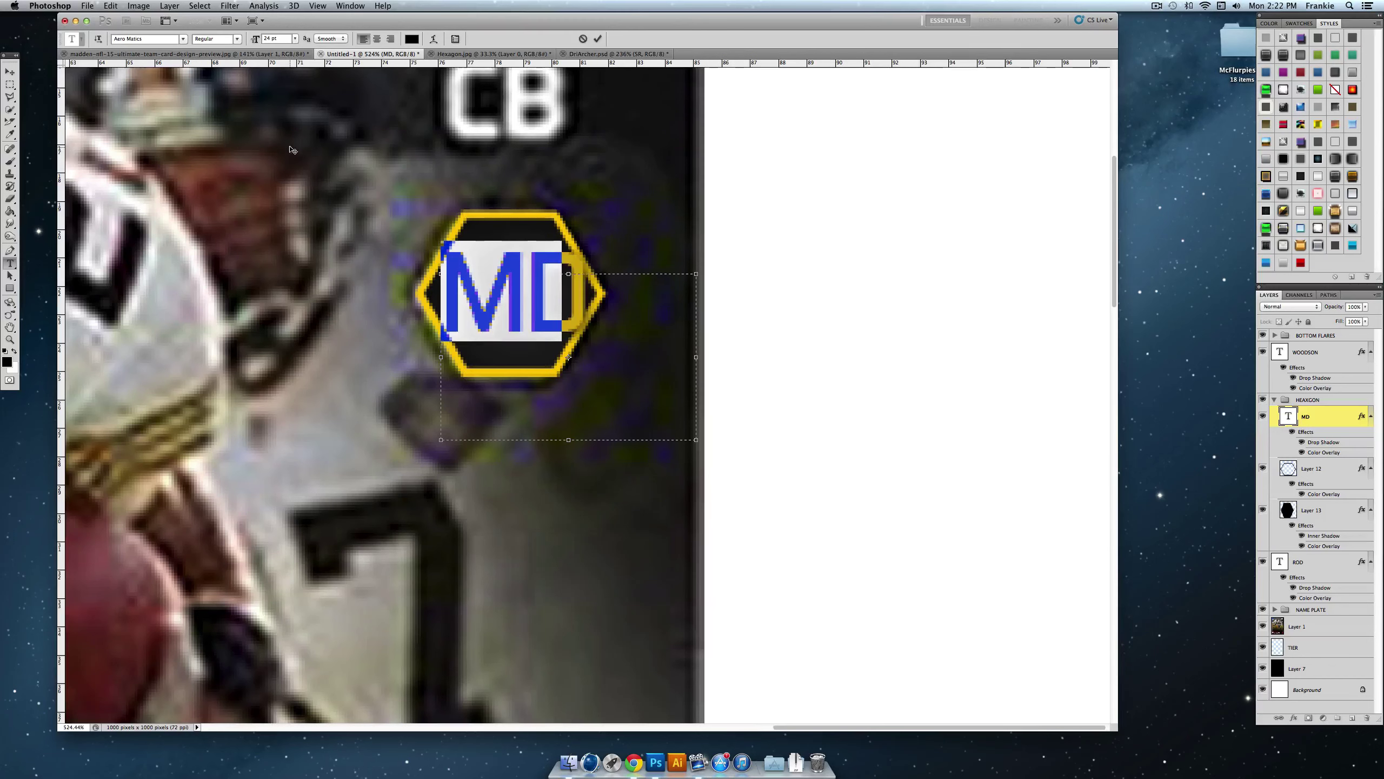
{"action": "scroll", "coordinate": [310, 150], "scroll_direction": "right", "scroll_amount": 1}
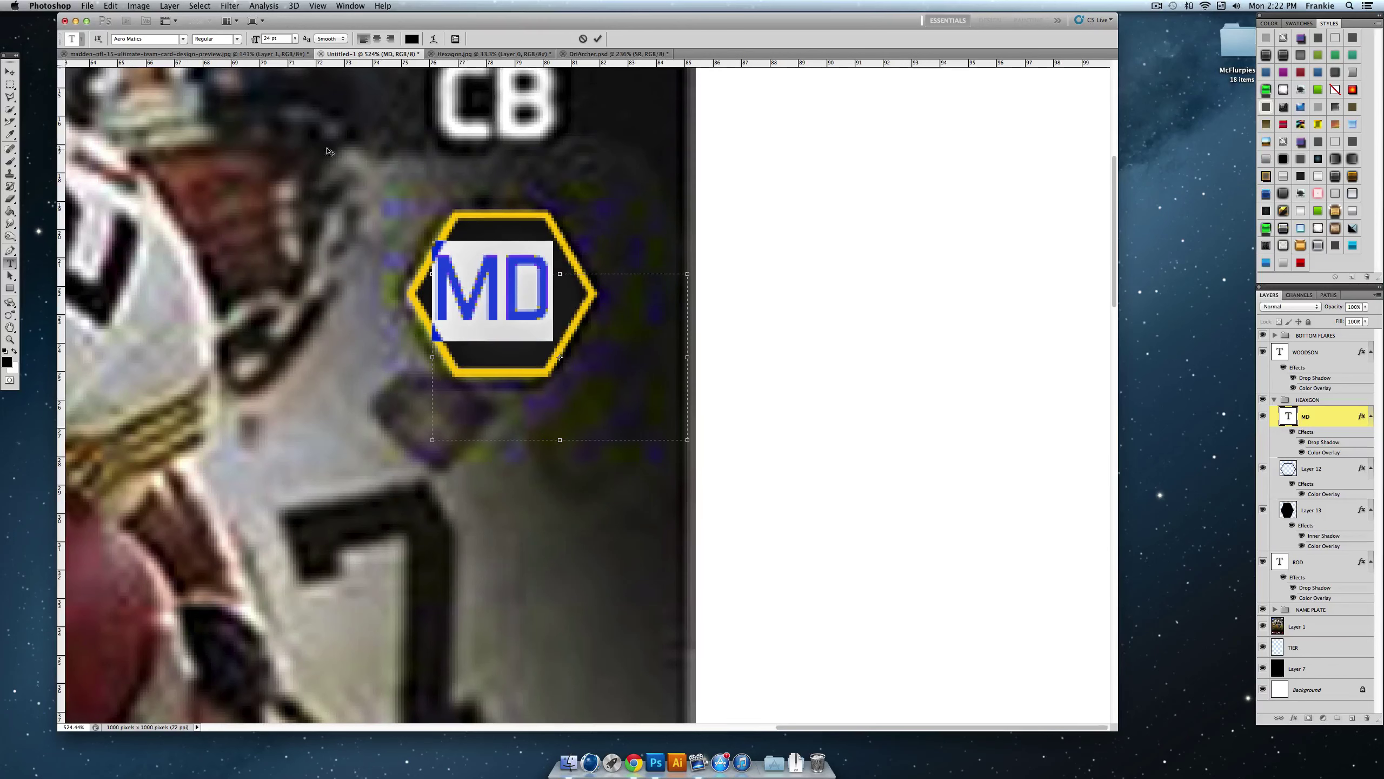
{"action": "left_click", "coordinate": [270, 36]}
{"action": "key", "text": "Up"}
{"action": "key", "text": "Up"}
{"action": "key", "text": "Up"}
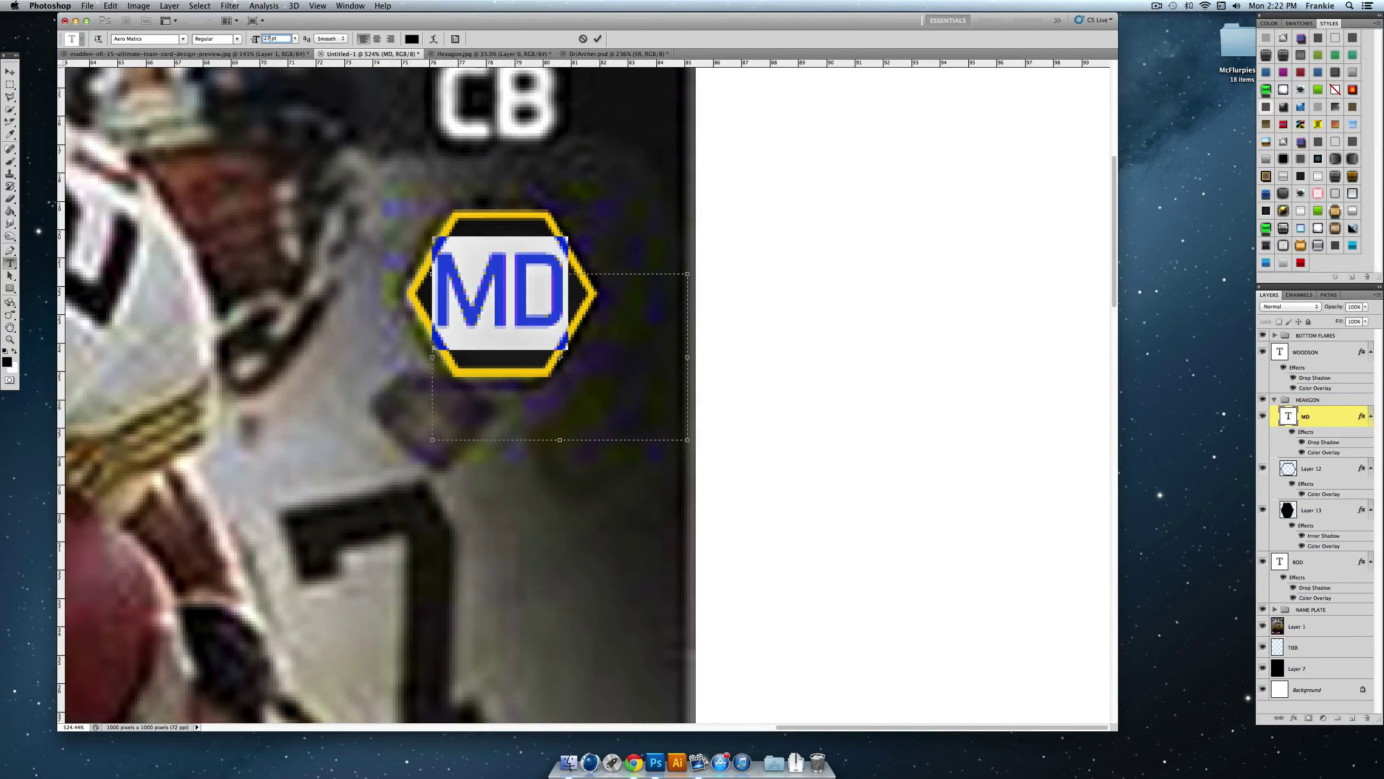
{"action": "left_click", "coordinate": [598, 38]}
Step: Nudge the "MD" text slightly right and down to centre it inside the hexagon
{"action": "left_click", "coordinate": [11, 73]}
{"action": "key", "text": "Right"}
{"action": "key", "text": "Down"}
{"action": "key", "text": "Down"}
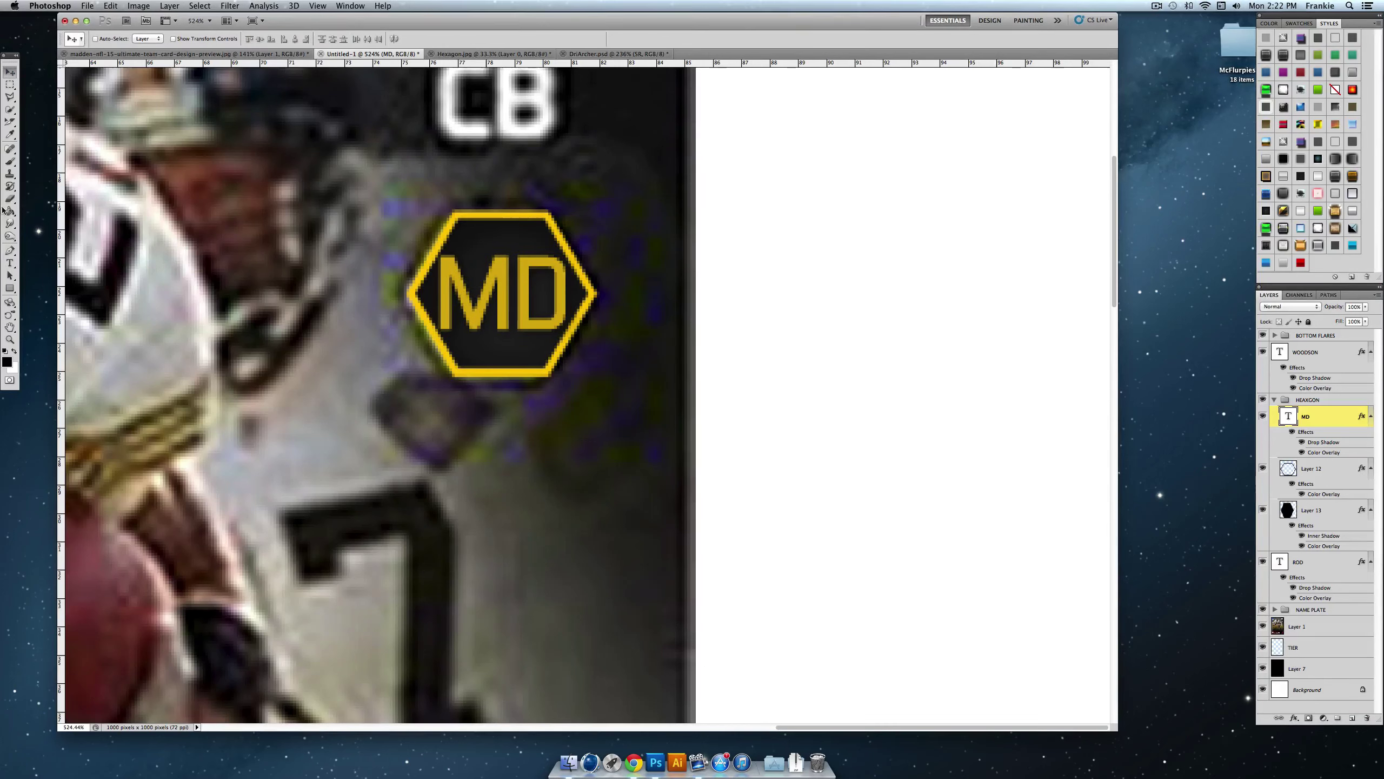
Step: View the whole card, then switch to DriArcher.psd and examine its hexagon badges up close
{"action": "left_click", "coordinate": [10, 339]}
{"action": "left_click_drag", "start_coordinate": [297, 301], "coordinate": [223, 309]}
{"action": "right_click", "coordinate": [419, 312]}
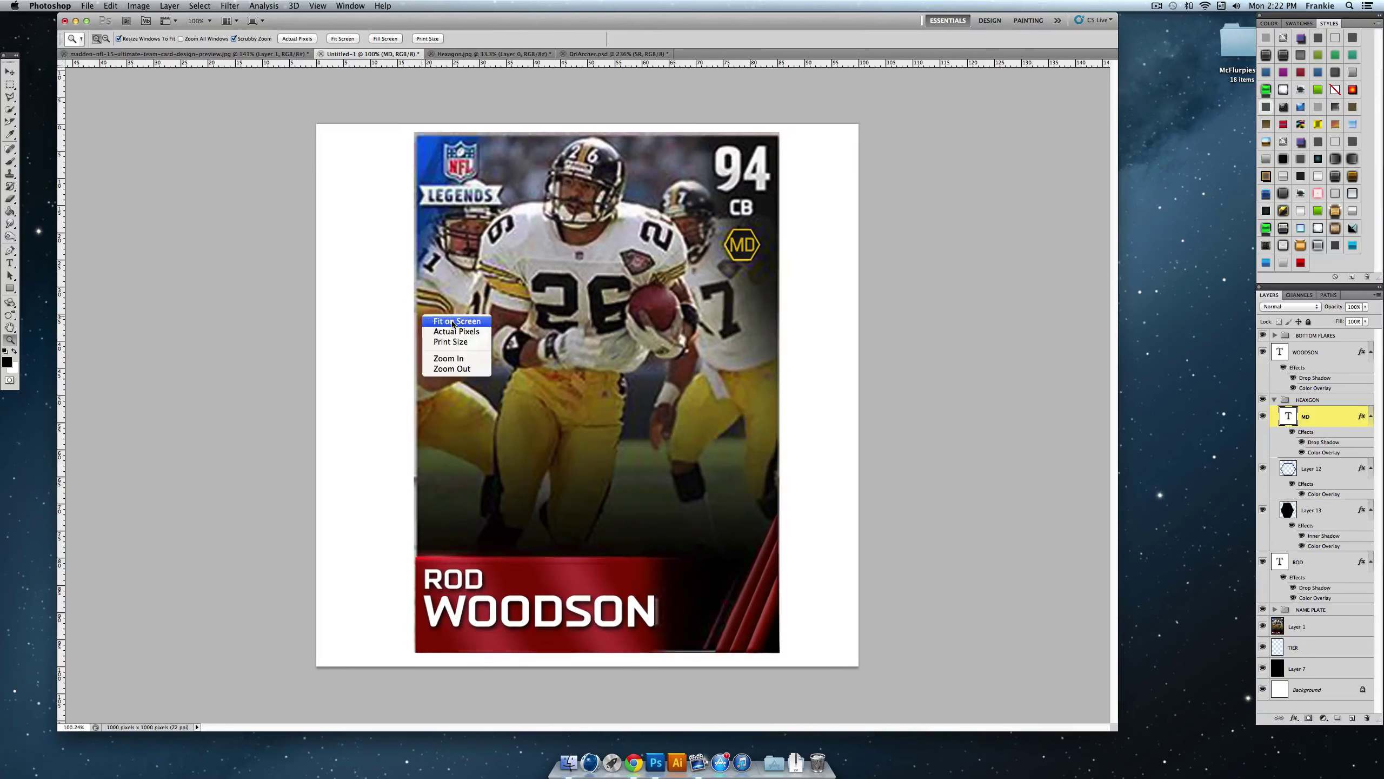
{"action": "key", "text": "Escape"}
{"action": "left_click", "coordinate": [269, 55]}
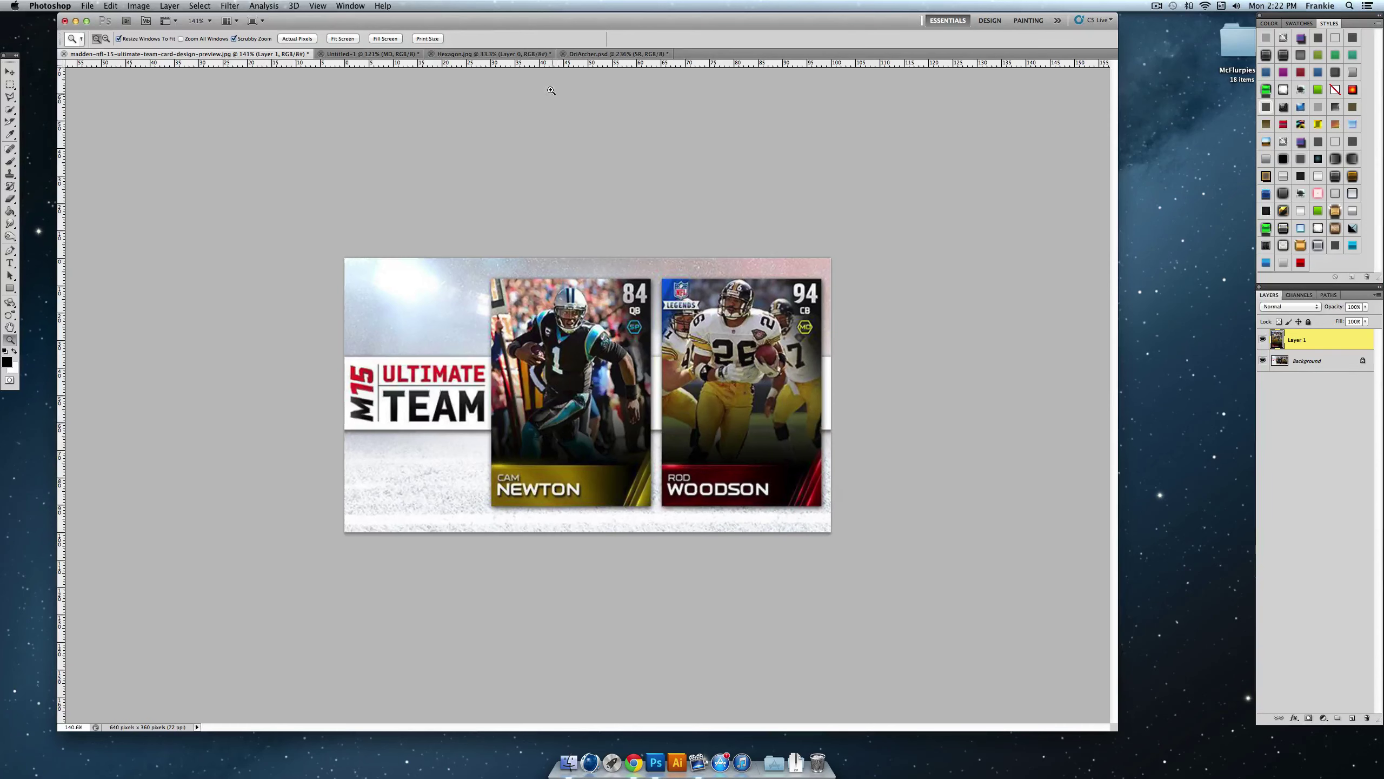
{"action": "left_click", "coordinate": [520, 53]}
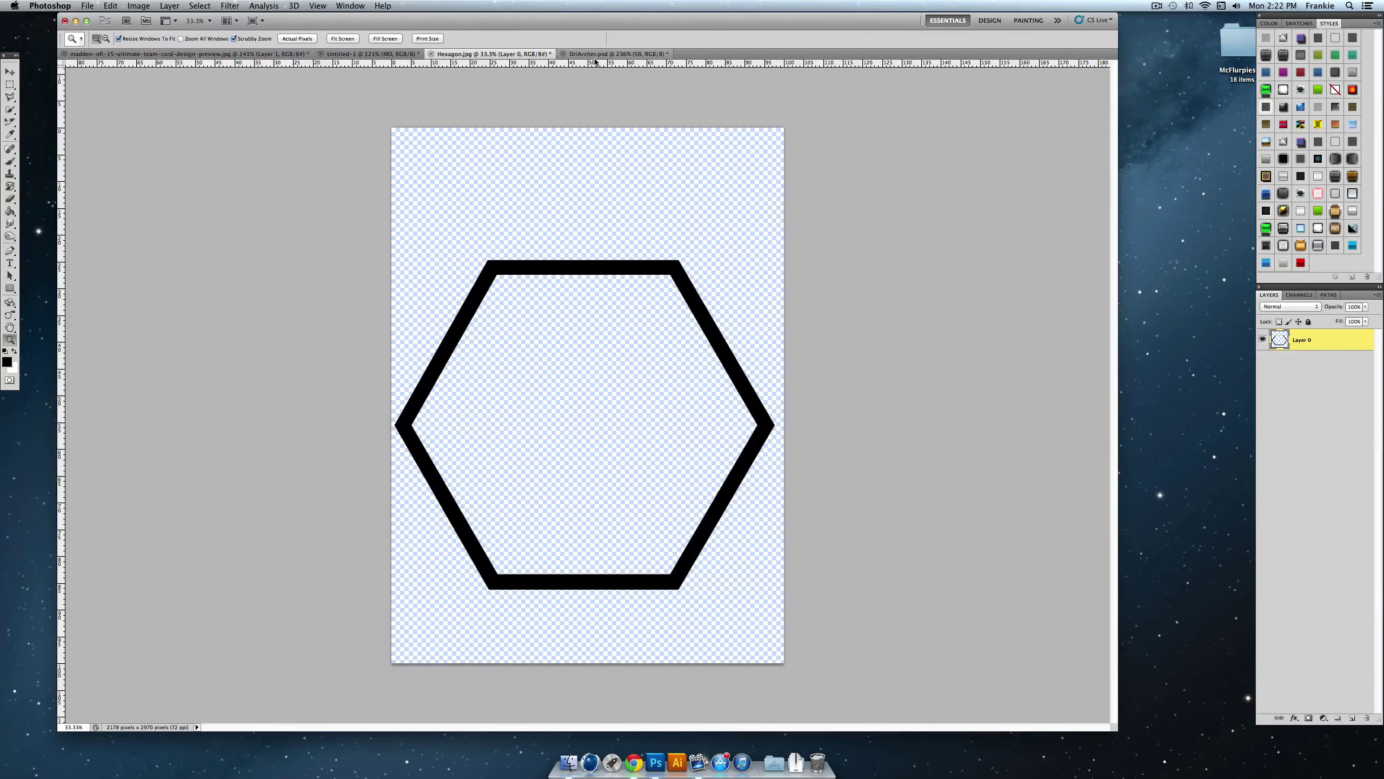
{"action": "left_click", "coordinate": [596, 54]}
{"action": "scroll", "coordinate": [1012, 314], "scroll_direction": "right", "scroll_amount": 5}
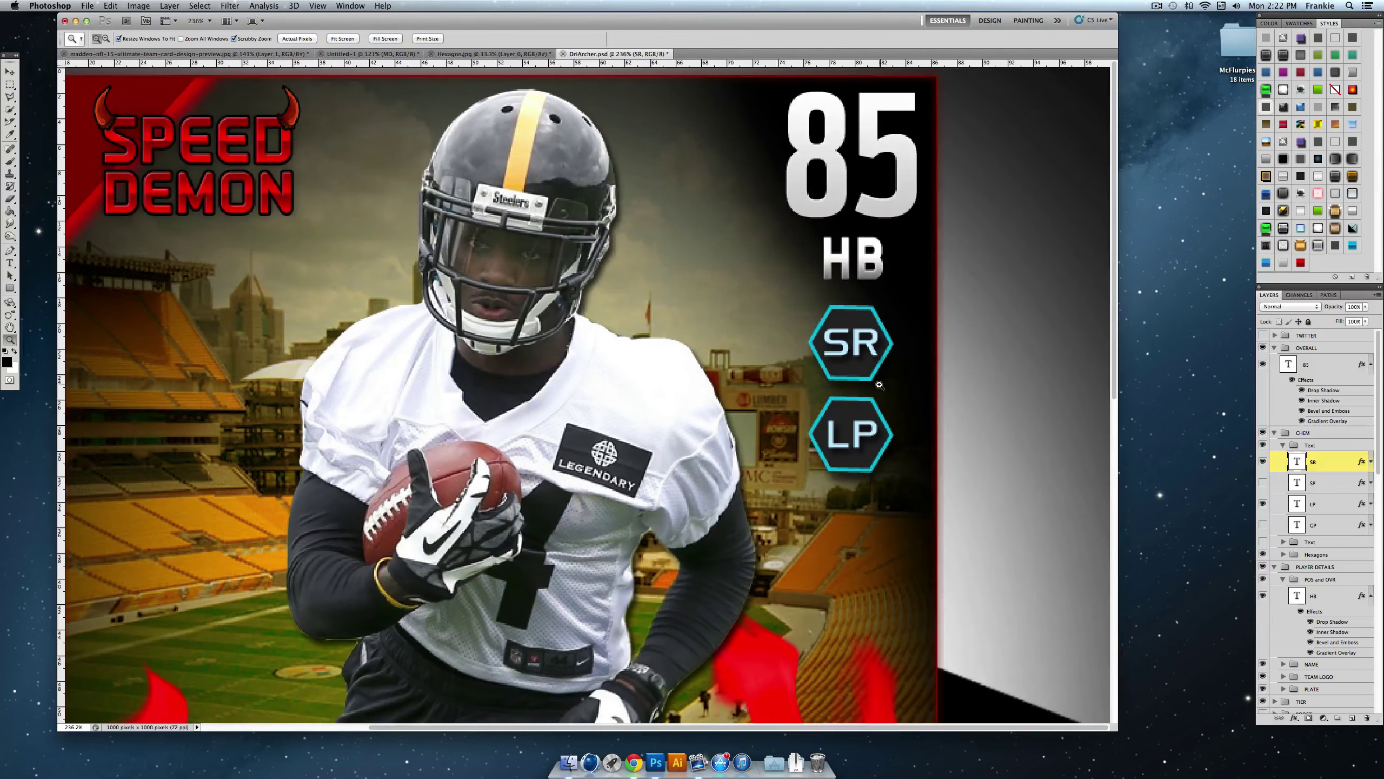
{"action": "left_click_drag", "start_coordinate": [879, 385], "coordinate": [1037, 411]}
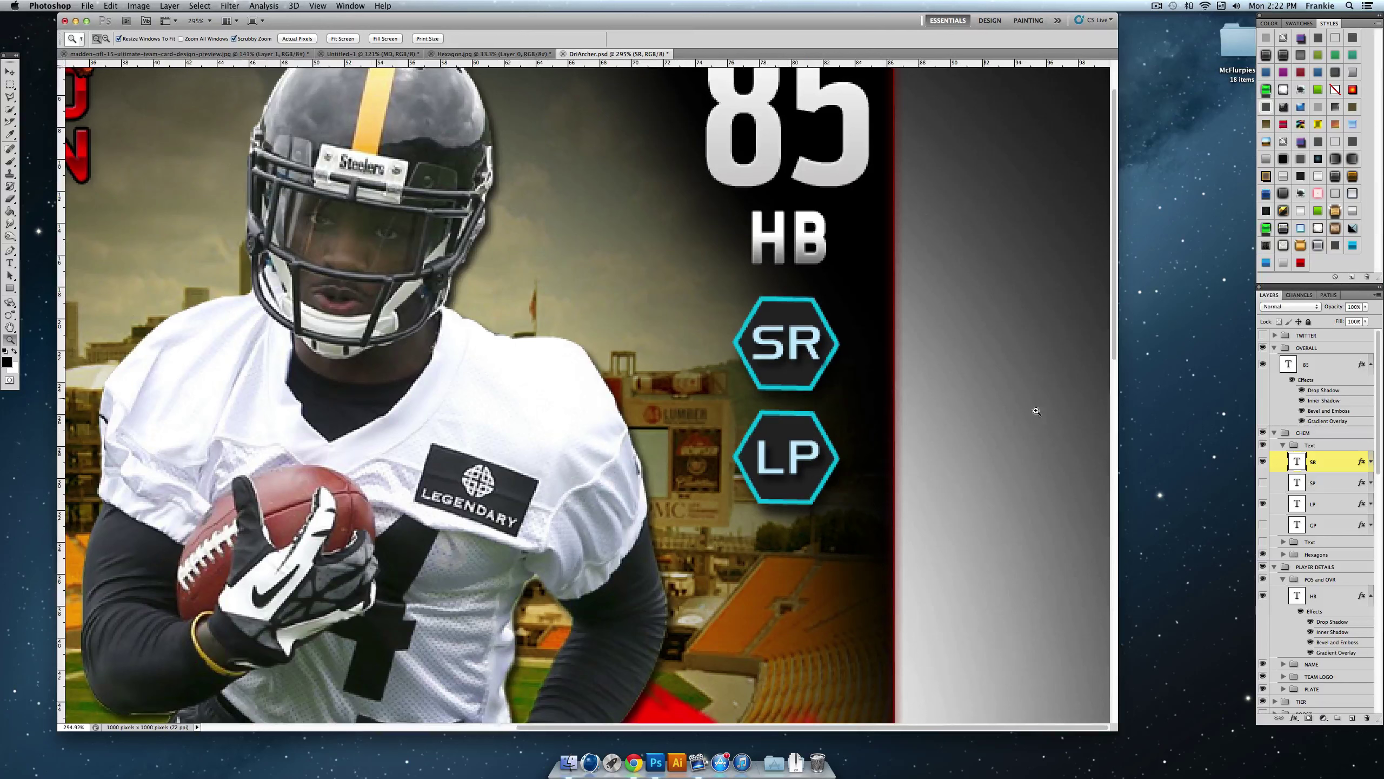
Step: In DriArcher.psd, swap the "SR" and "LP" text group for the "MD" and "ZD" one and show yellow hexagons instead of blue
{"action": "left_click", "coordinate": [1284, 446]}
{"action": "left_click", "coordinate": [1263, 458]}
{"action": "left_click", "coordinate": [1263, 445]}
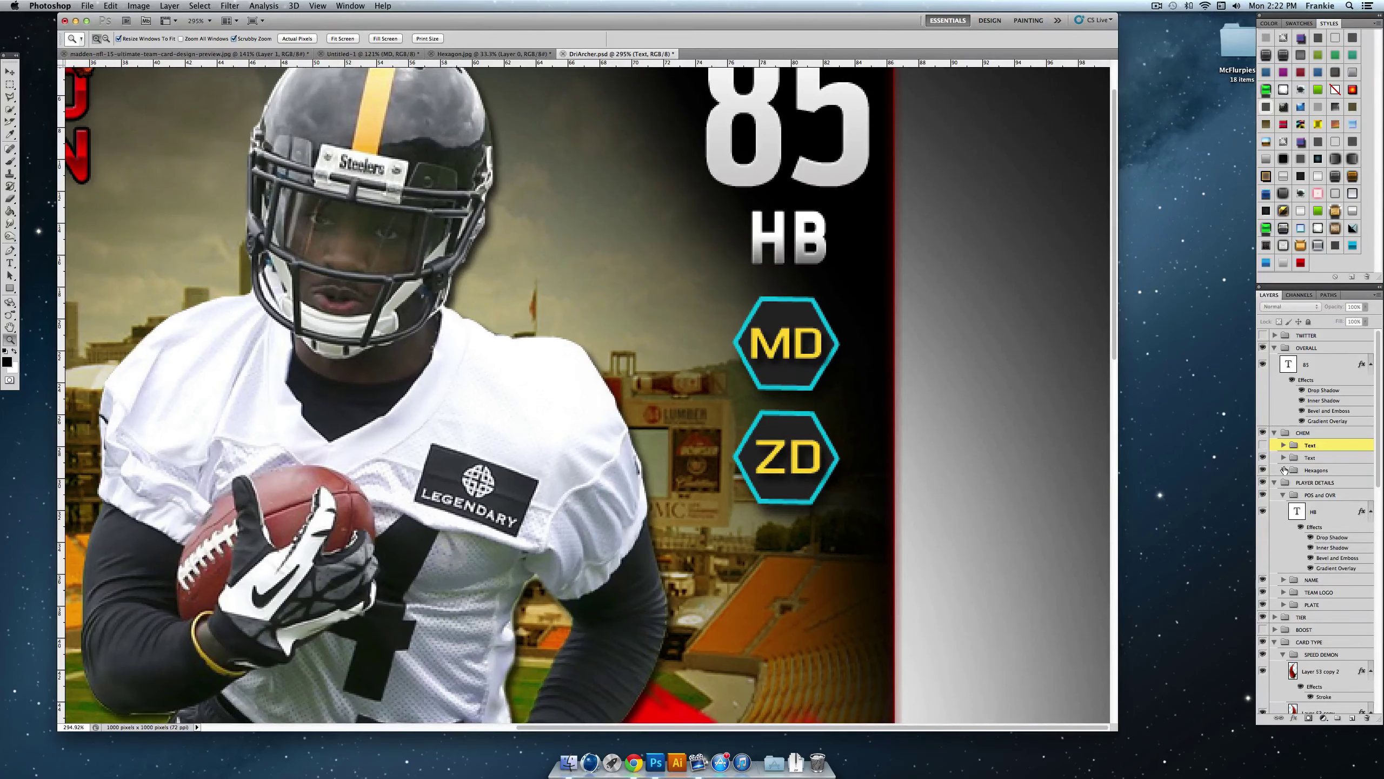
{"action": "left_click", "coordinate": [1284, 470]}
{"action": "left_click", "coordinate": [1263, 482]}
{"action": "left_click", "coordinate": [1263, 495]}
{"action": "left_click", "coordinate": [1285, 470]}
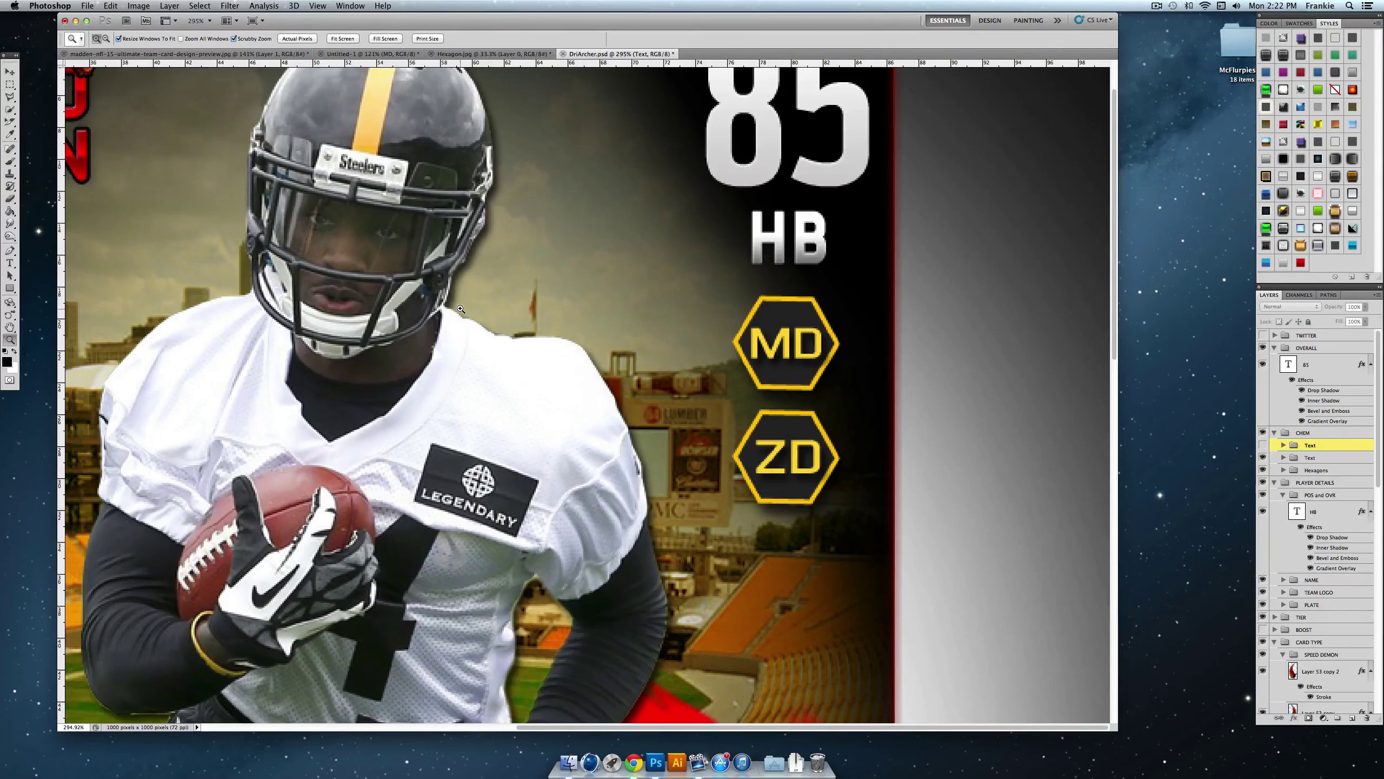
Step: Return to the Woodson card document and squash the "MD" text vertically to about 80% of its height inside the hexagon
{"action": "left_click", "coordinate": [490, 53]}
{"action": "left_click", "coordinate": [352, 53]}
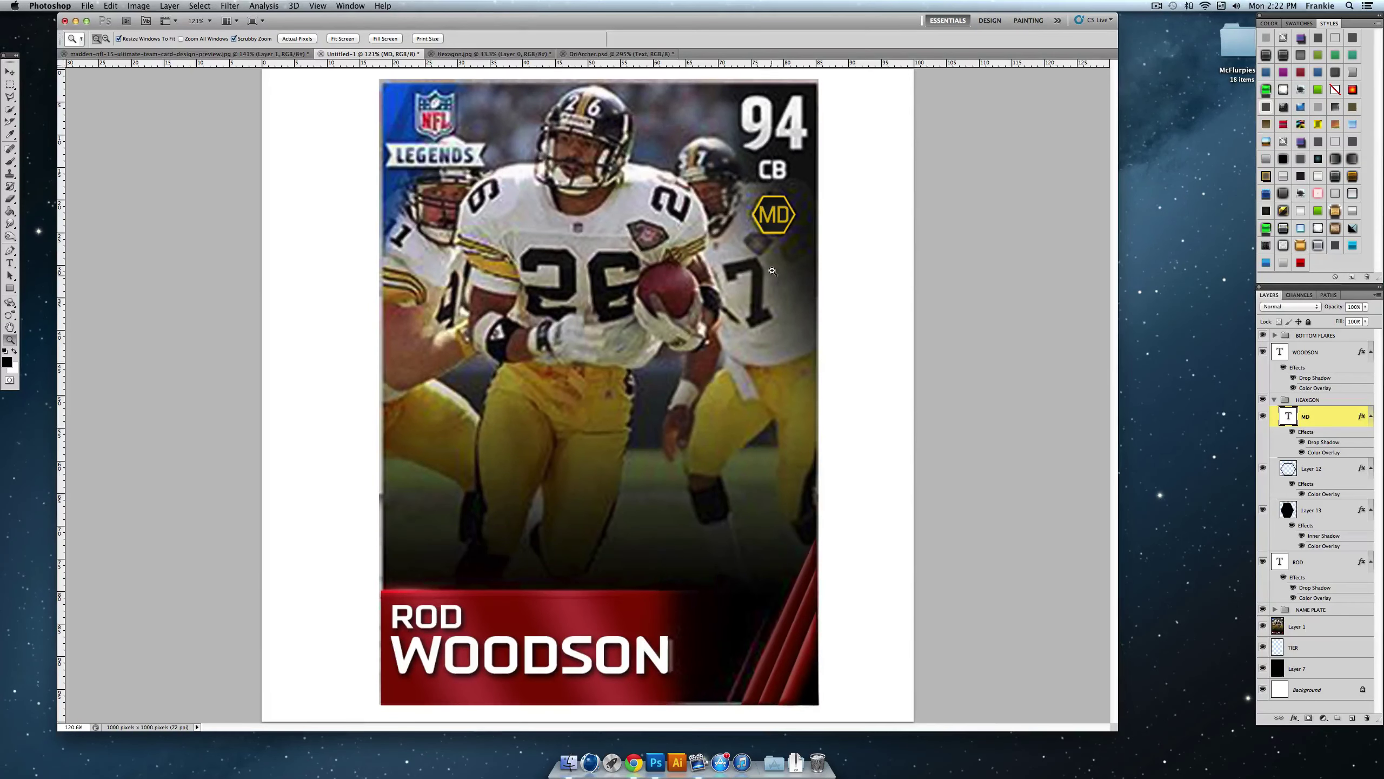
{"action": "left_click_drag", "start_coordinate": [772, 271], "coordinate": [772, 270]}
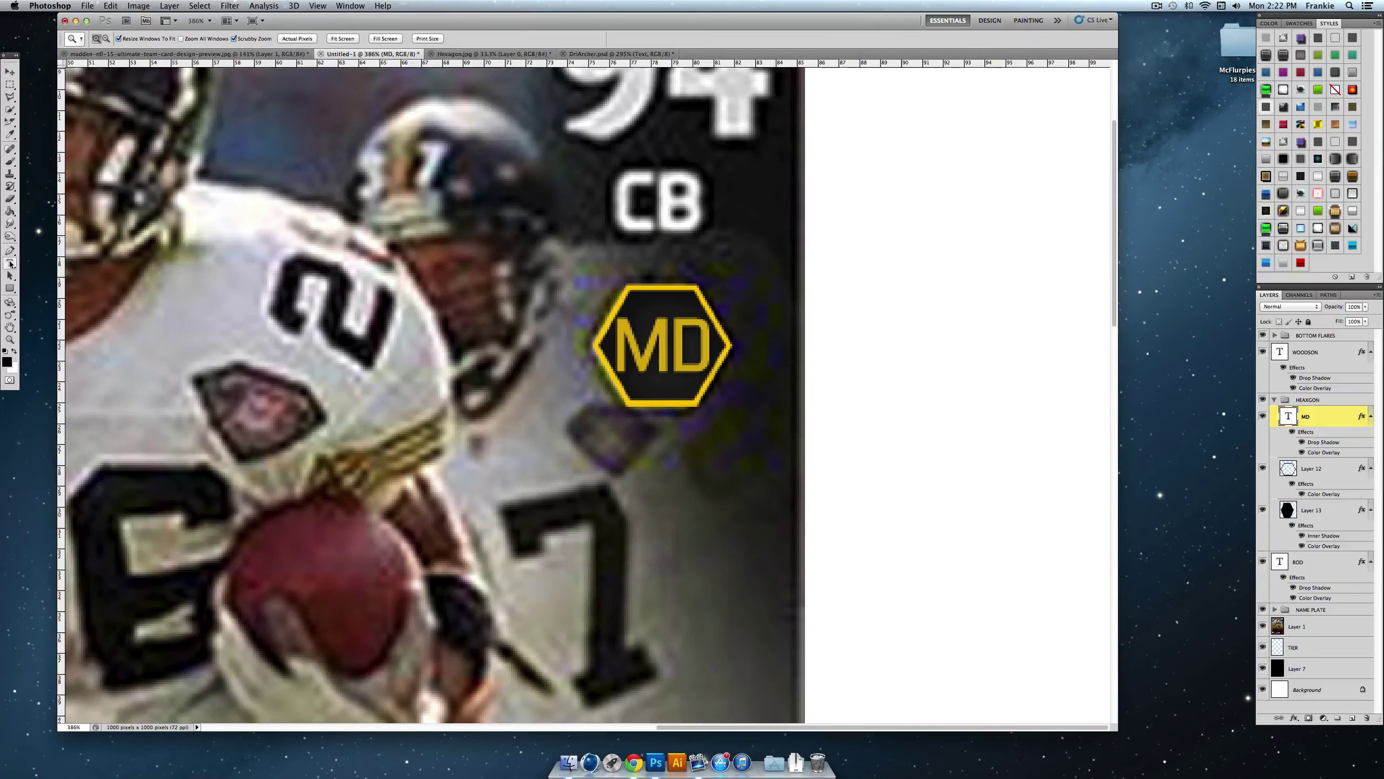
{"action": "left_click", "coordinate": [10, 264]}
{"action": "left_click", "coordinate": [670, 349]}
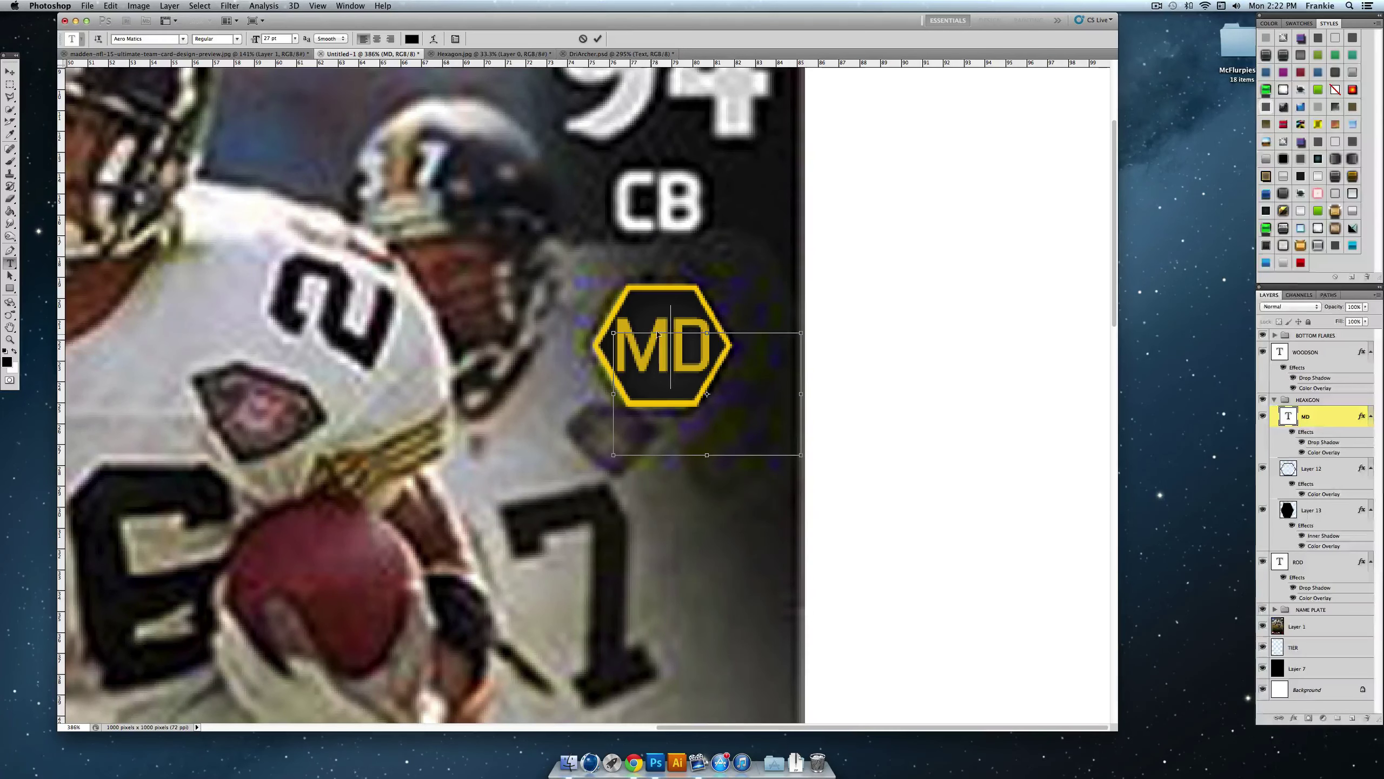
{"action": "key", "text": "super+t"}
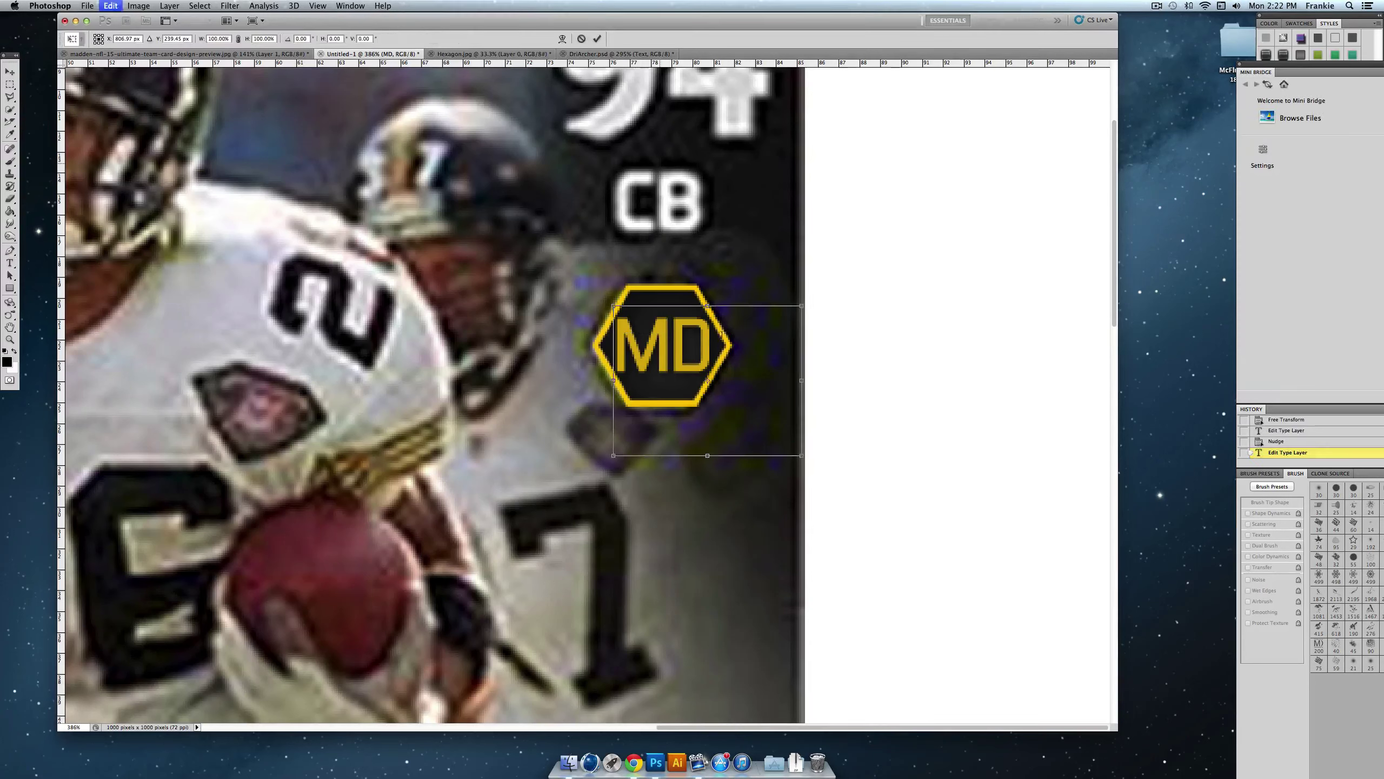
{"action": "mouse_move", "coordinate": [706, 333]}
{"action": "left_mouse_down"}
{"action": "mouse_move", "coordinate": [707, 306]}
{"action": "mouse_move", "coordinate": [714, 350]}
{"action": "left_mouse_up"}
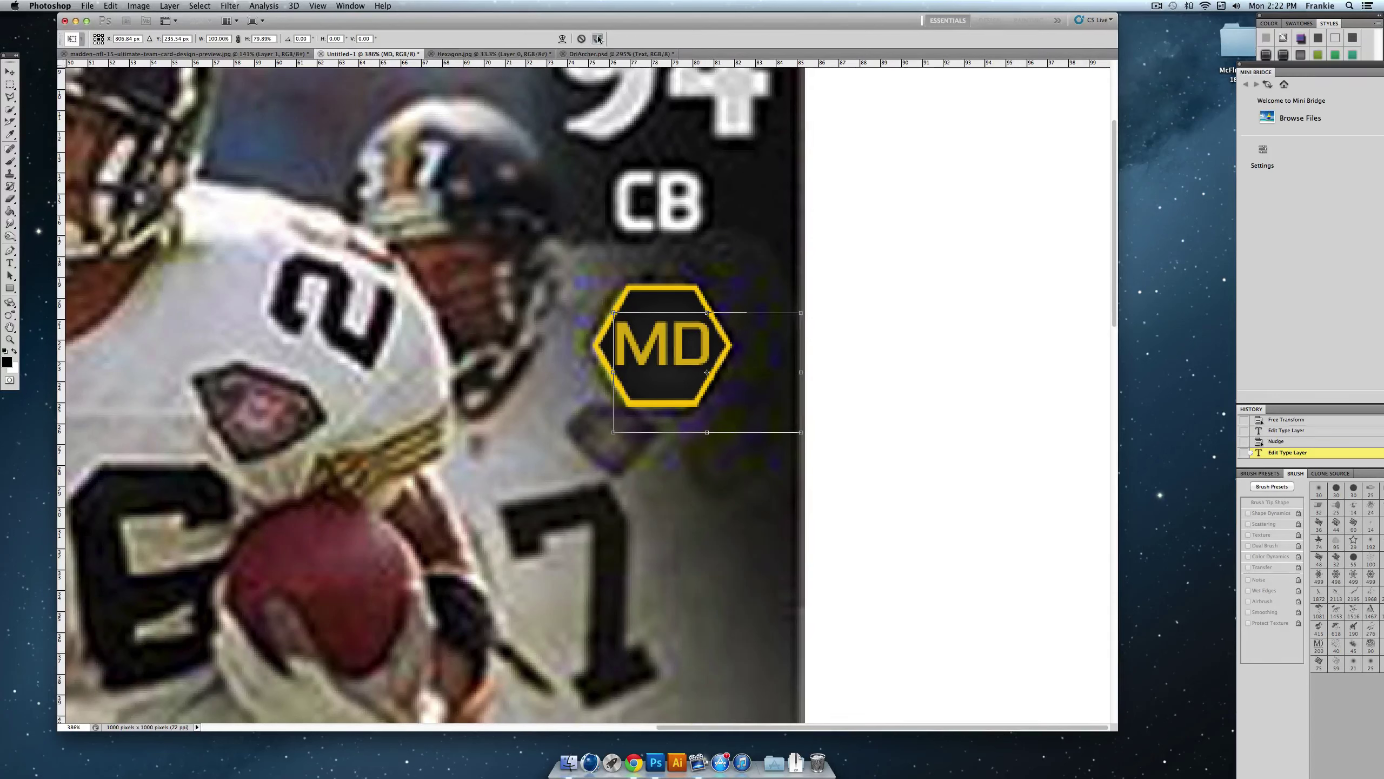
{"action": "key", "text": "Return"}
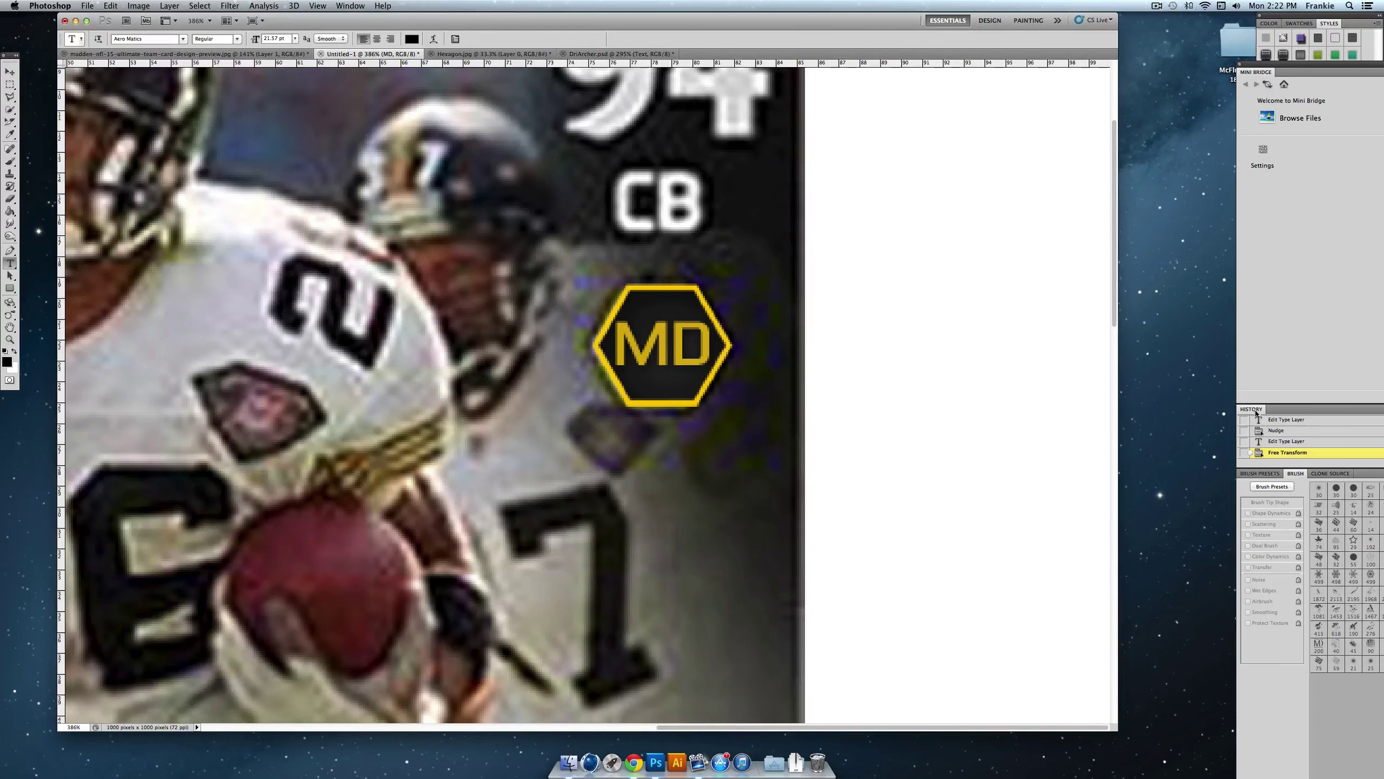
{"action": "left_click", "coordinate": [1253, 67]}
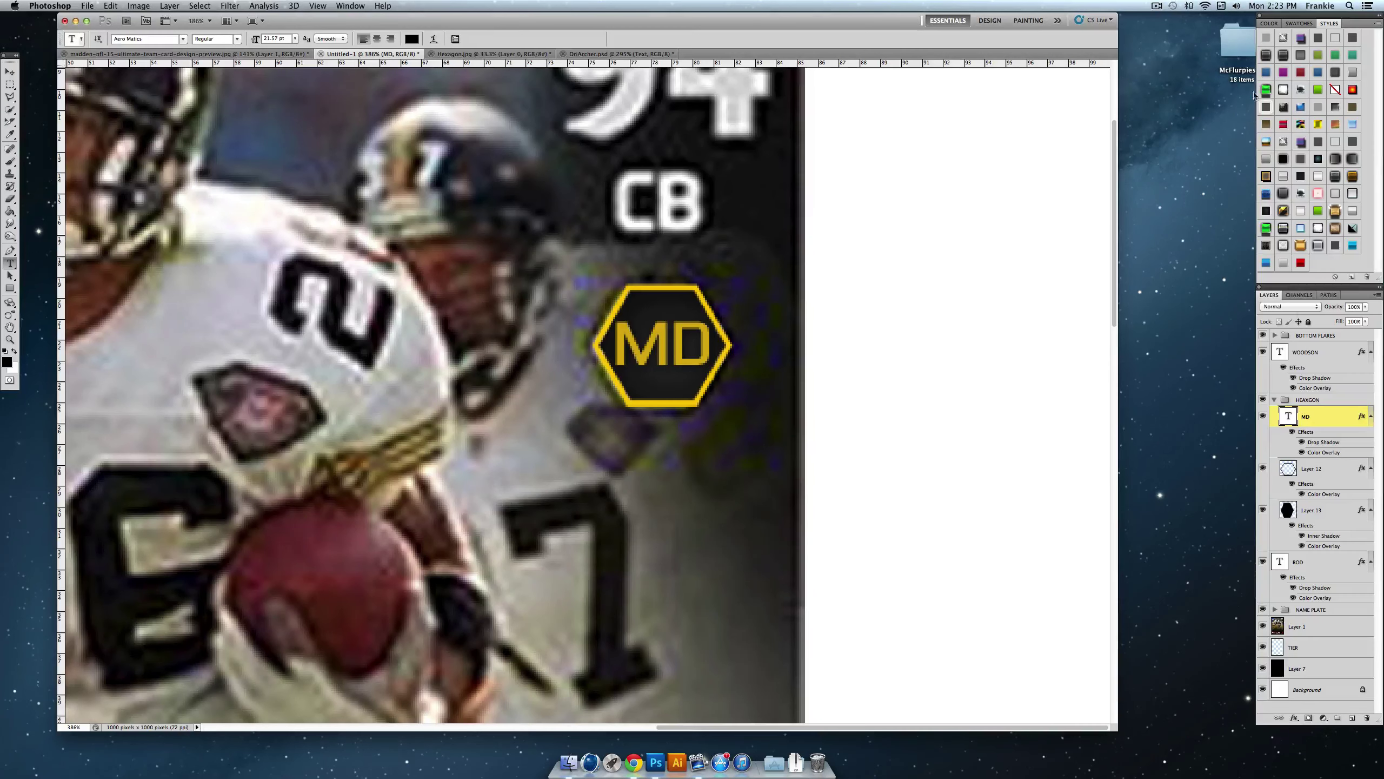
Step: Review the "MD" text's drop shadow settings and check the badge on the whole card
{"action": "double_click", "coordinate": [1330, 413]}
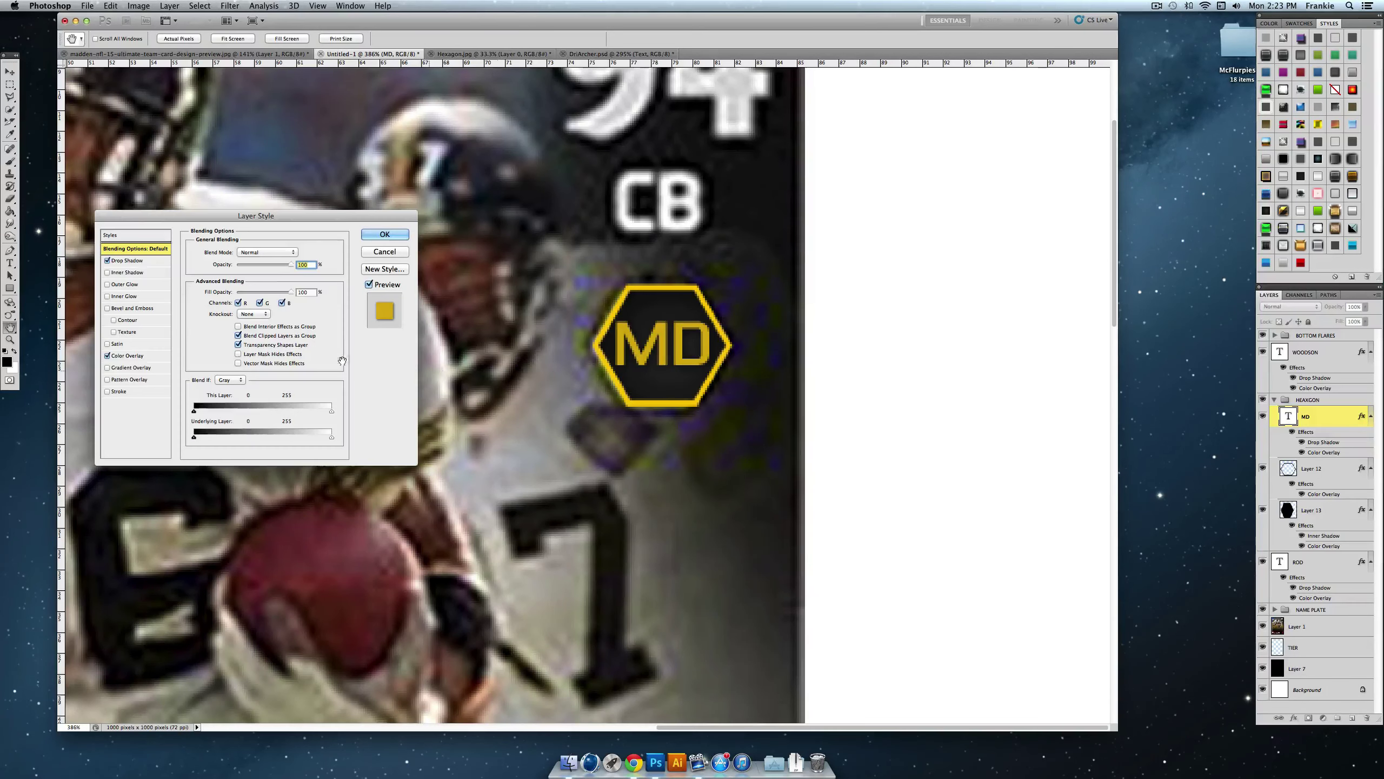
{"action": "left_click", "coordinate": [128, 260]}
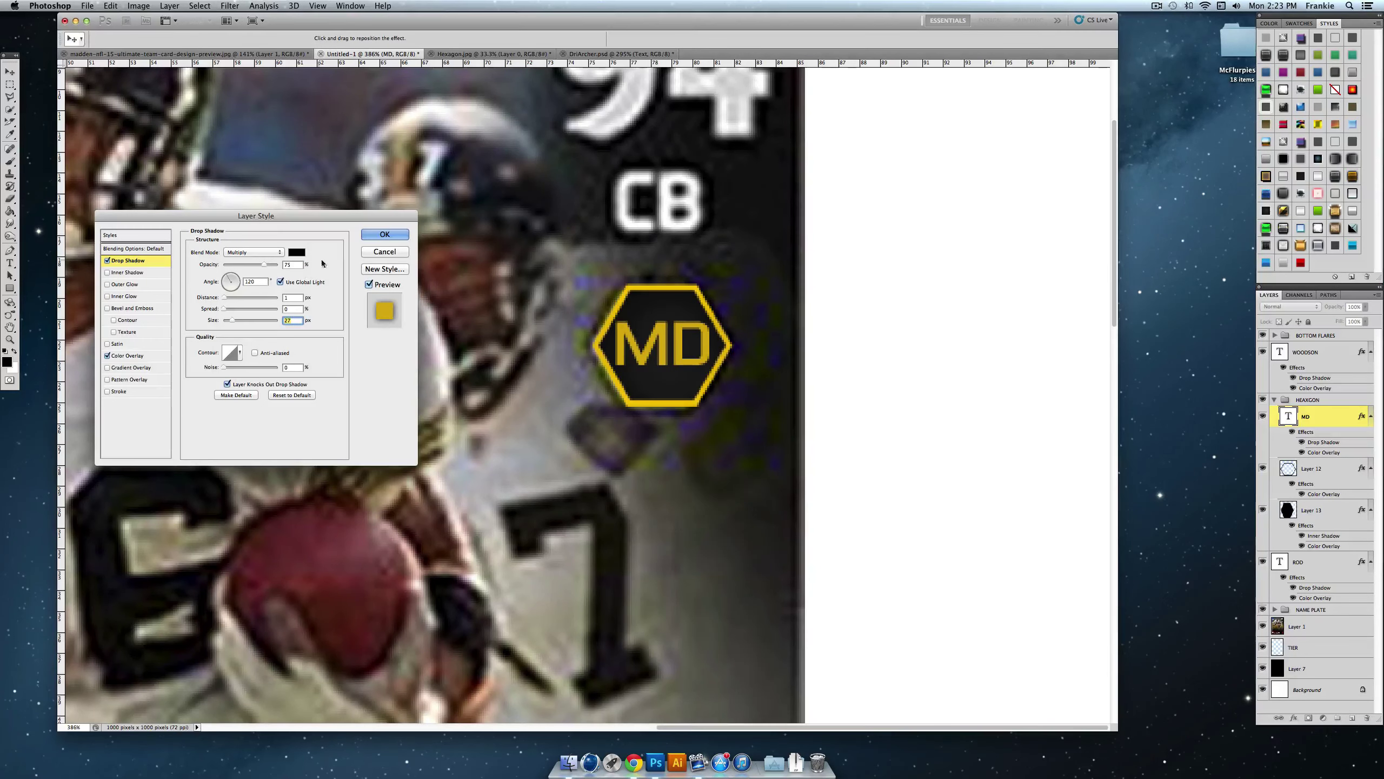
{"action": "key", "text": "Return"}
{"action": "left_click", "coordinate": [12, 339]}
{"action": "right_click", "coordinate": [160, 324]}
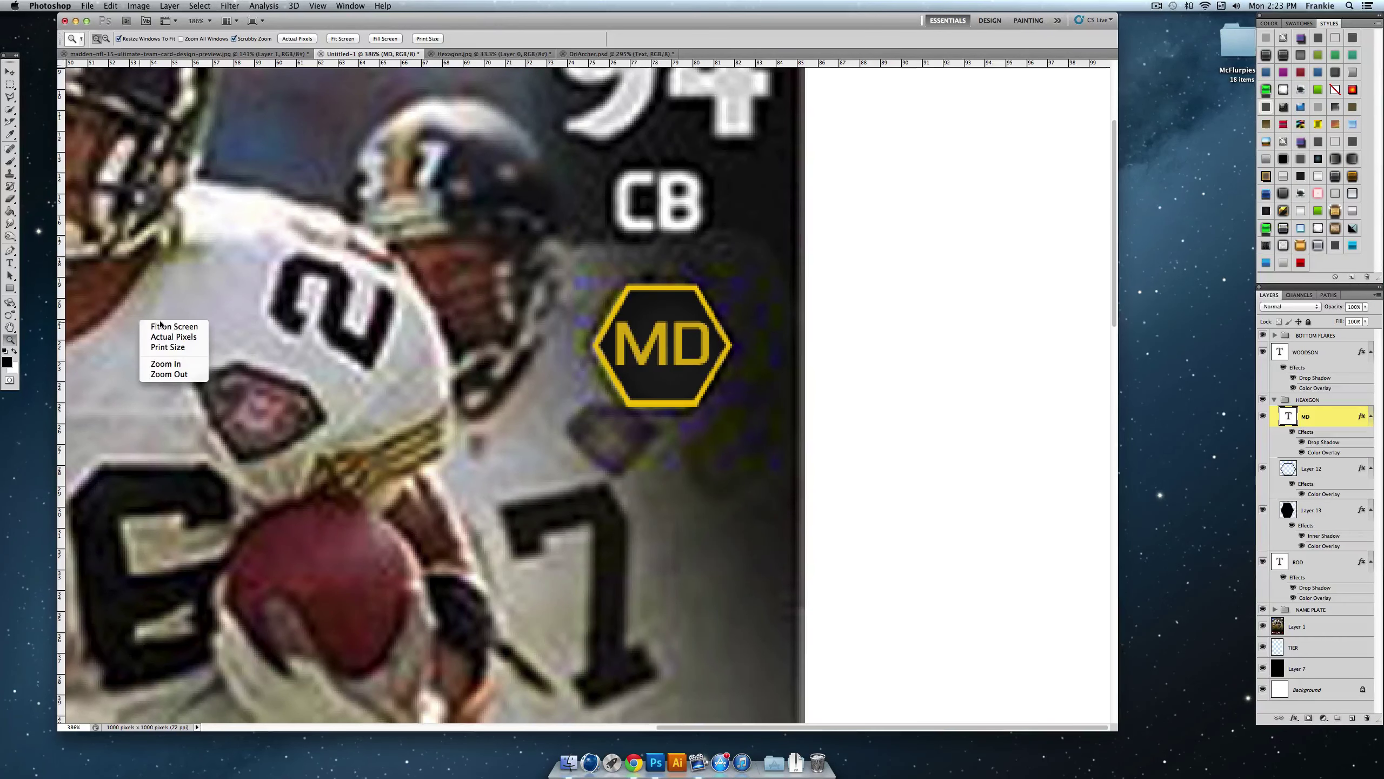
{"action": "left_click", "coordinate": [163, 325]}
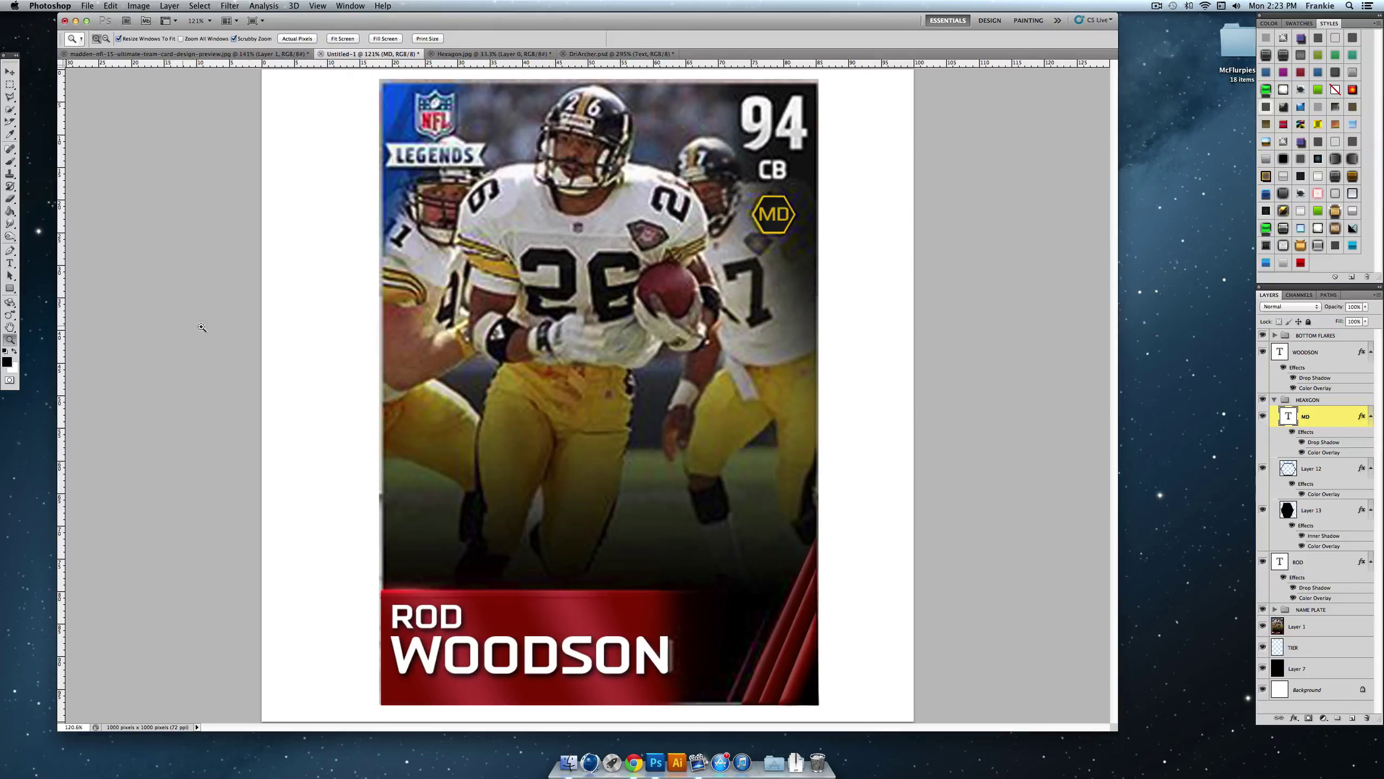
Step: Add a "94" text box over the card's rating number and set the text to 72 pt
{"action": "left_click", "coordinate": [10, 262]}
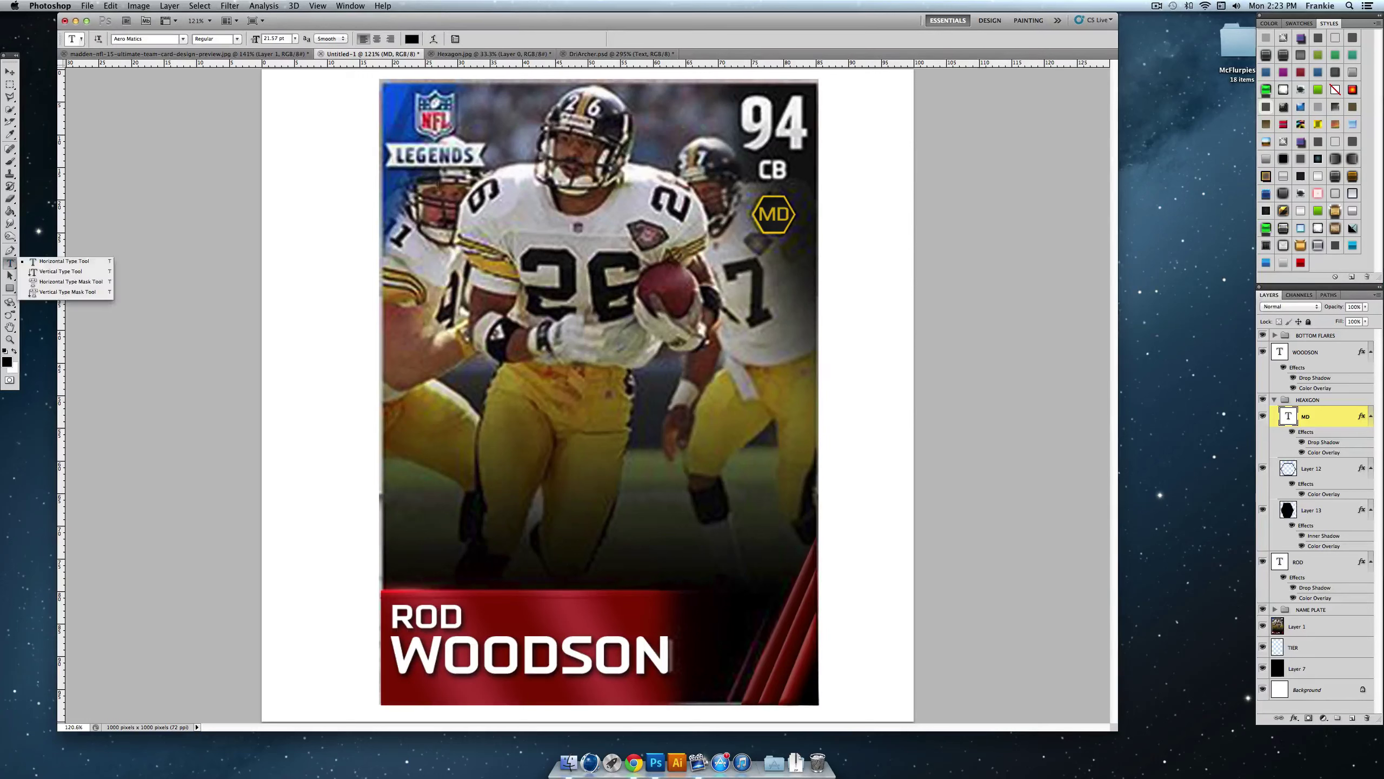
{"action": "left_click", "coordinate": [722, 110]}
{"action": "left_click_drag", "start_coordinate": [725, 96], "coordinate": [810, 176]}
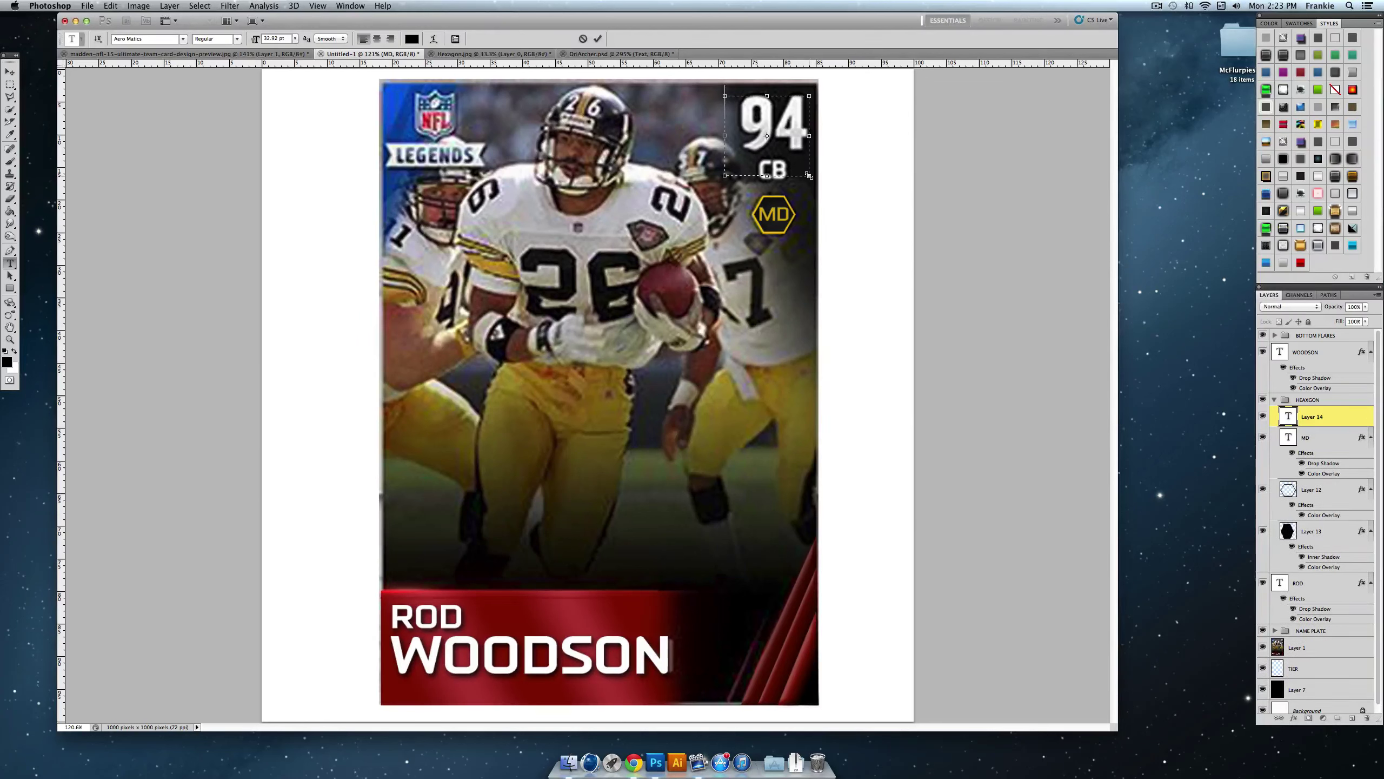
{"action": "type", "text": "94"}
{"action": "key", "text": "super+a"}
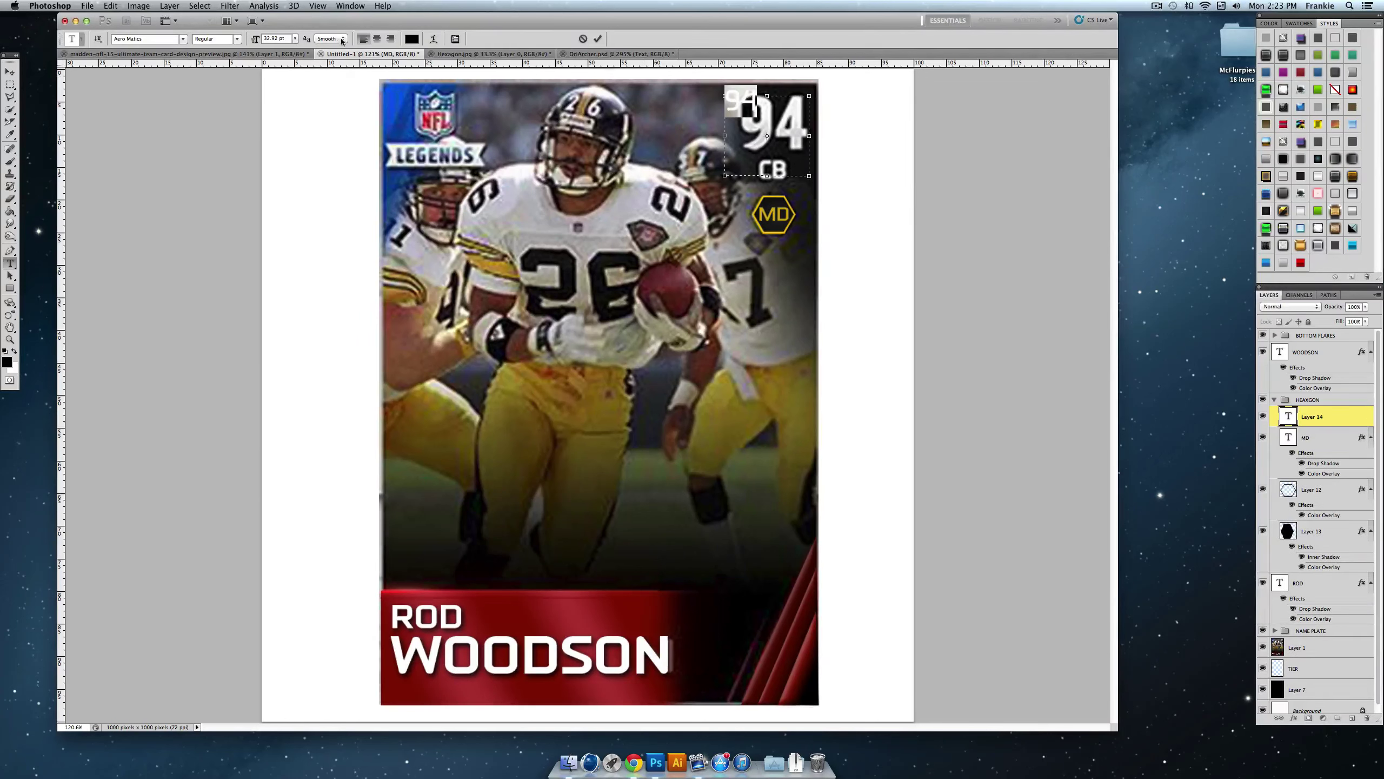
{"action": "left_click", "coordinate": [295, 40]}
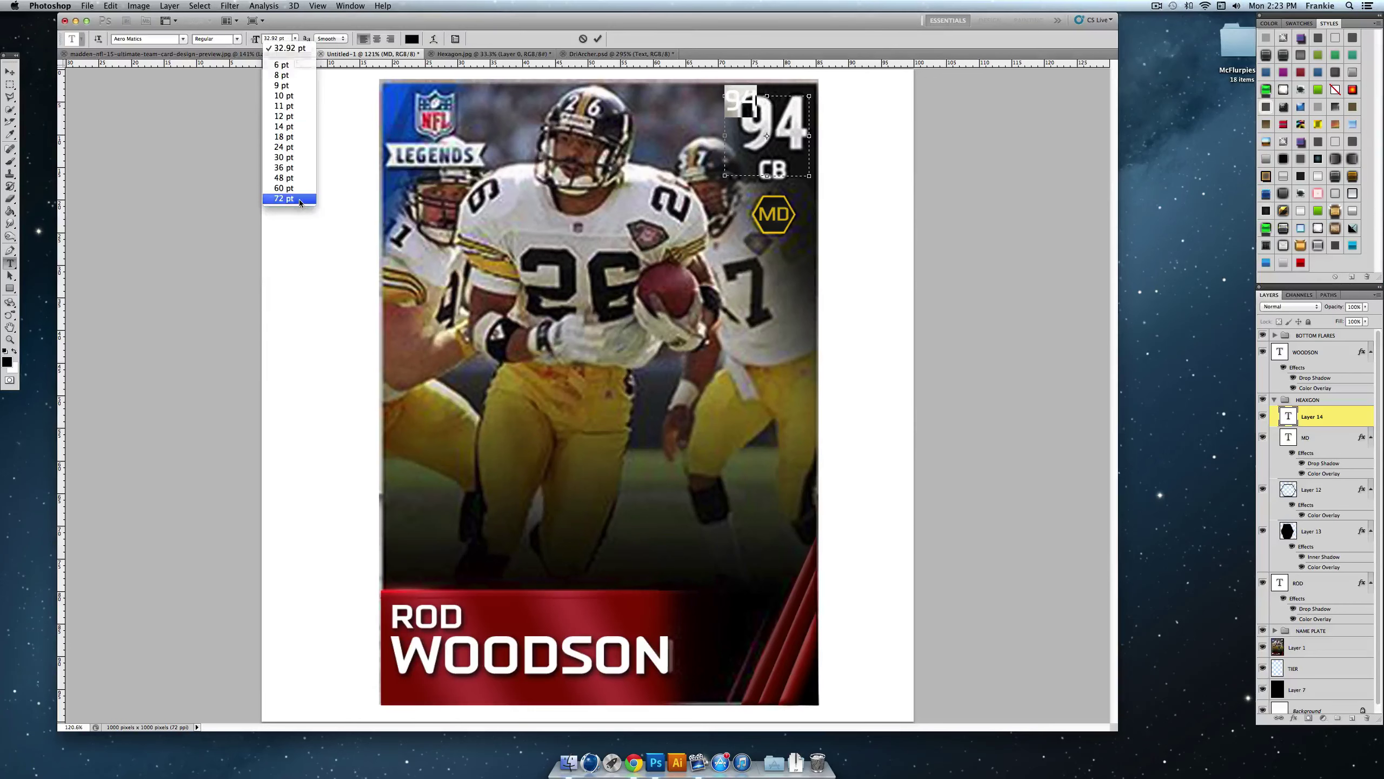
{"action": "left_click", "coordinate": [298, 199]}
Step: Change the colour of the new "94" text to white
{"action": "left_click", "coordinate": [412, 39]}
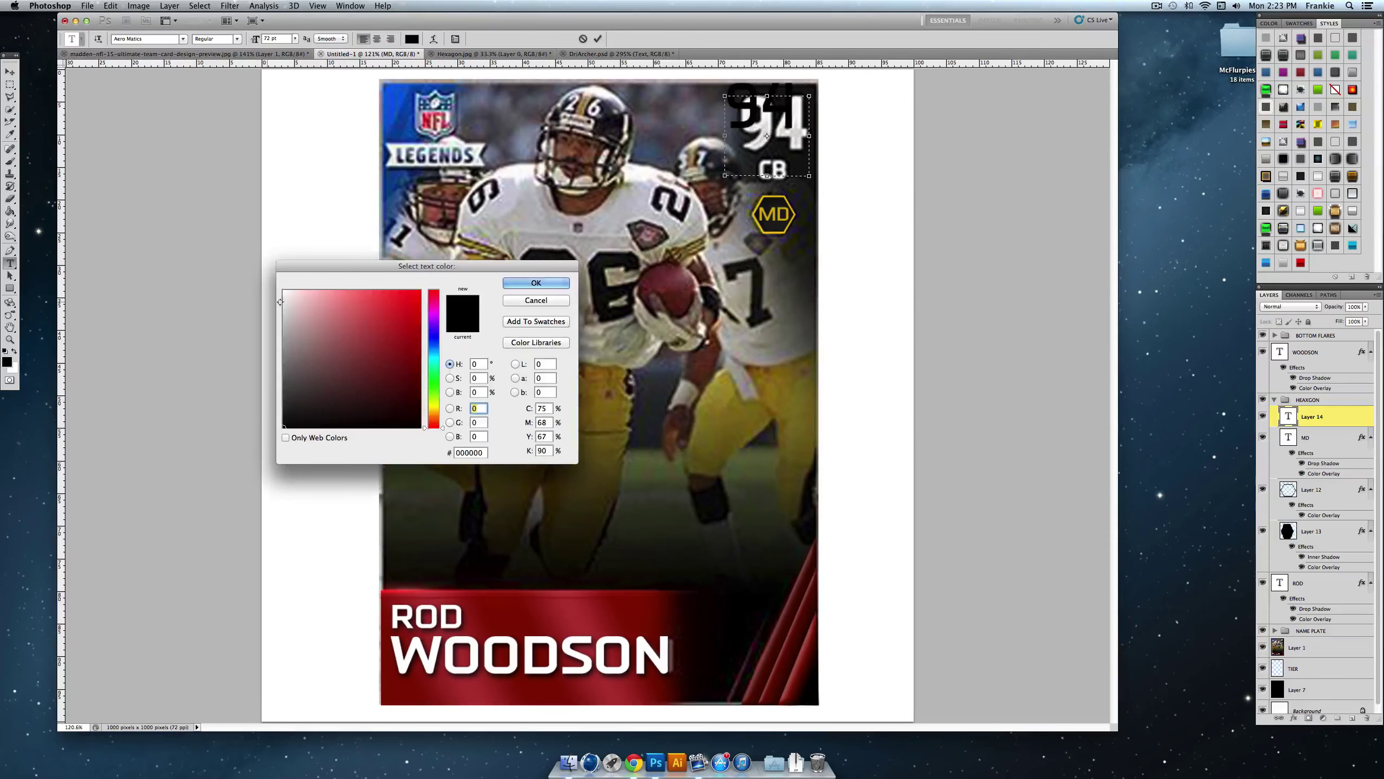
{"action": "left_click", "coordinate": [284, 291]}
{"action": "left_click", "coordinate": [536, 283]}
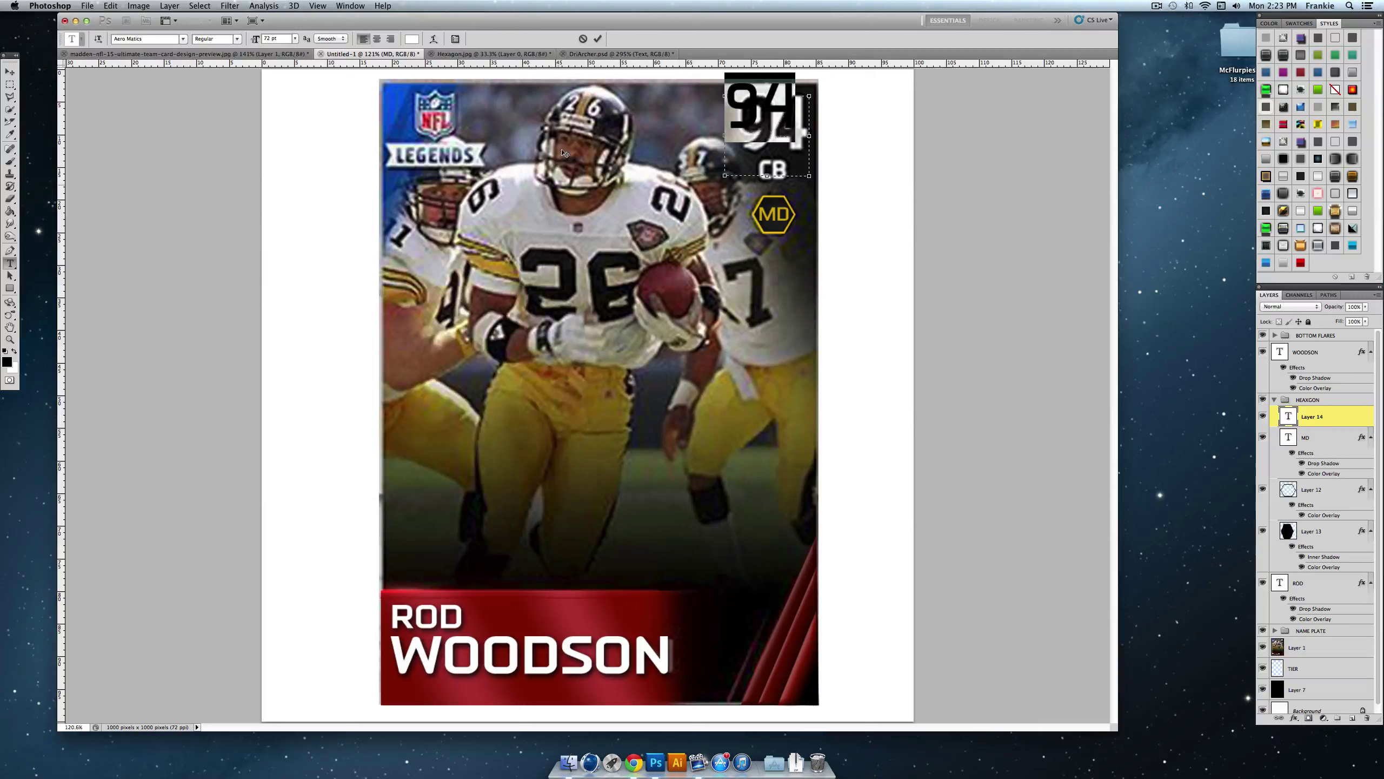
Step: Commit the new "94" text and place it beside the card's original rating number to compare the digit shapes
{"action": "left_click", "coordinate": [598, 39]}
{"action": "left_click", "coordinate": [12, 71]}
{"action": "left_click_drag", "start_coordinate": [500, 116], "coordinate": [432, 136]}
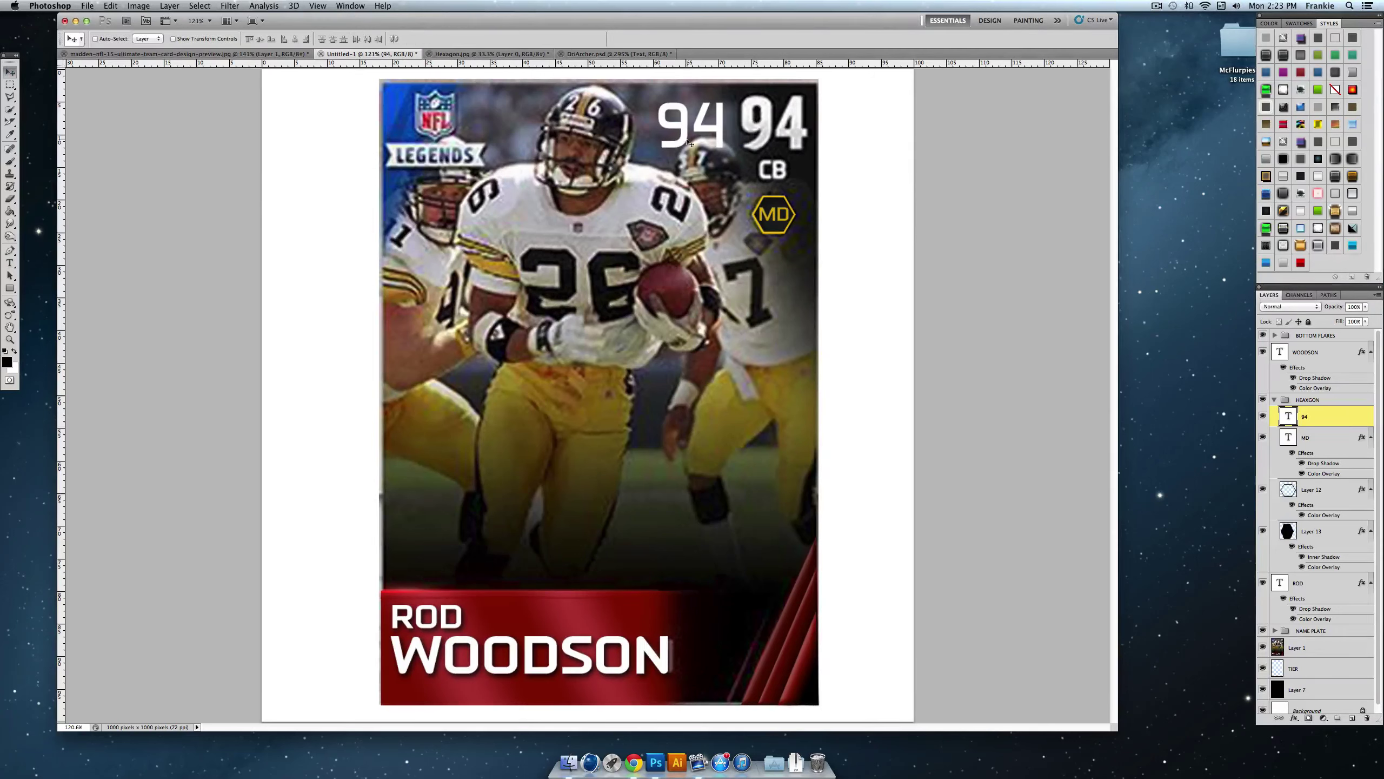
{"action": "left_click", "coordinate": [9, 339]}
{"action": "left_click_drag", "start_coordinate": [771, 157], "coordinate": [828, 149]}
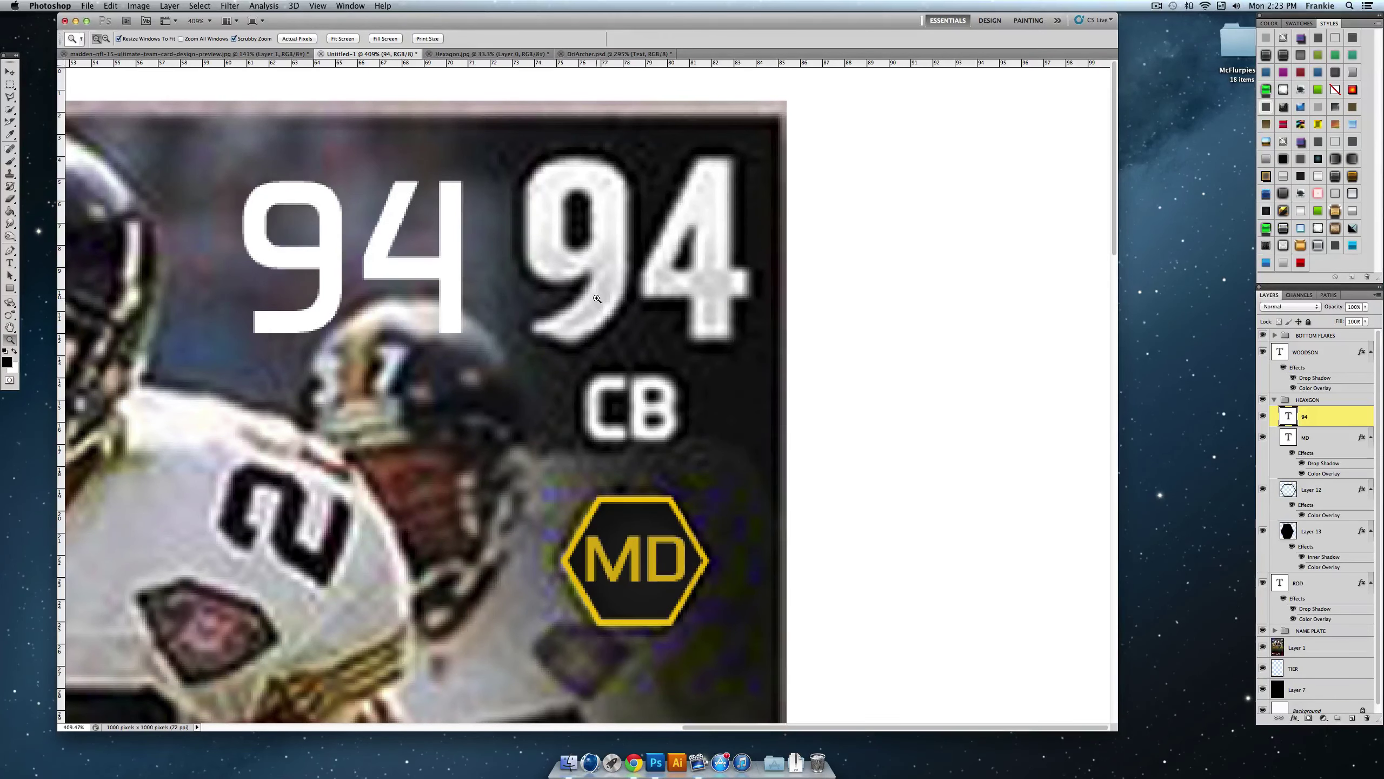
{"action": "right_click", "coordinate": [599, 234]}
{"action": "left_click", "coordinate": [610, 239]}
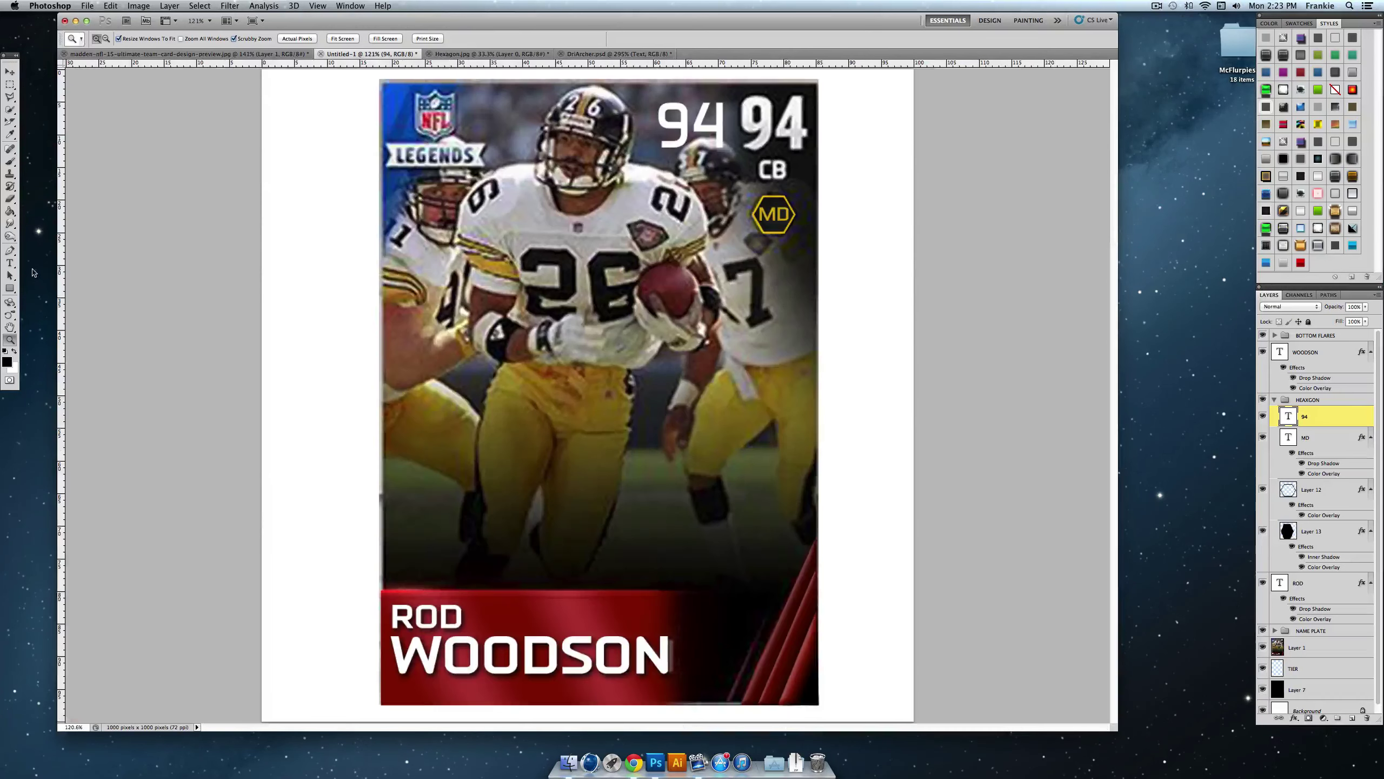
Step: Change the font of the new "94" text to Endzone Sans Cond
{"action": "left_click", "coordinate": [9, 263]}
{"action": "left_click", "coordinate": [55, 260]}
{"action": "double_click", "coordinate": [691, 157]}
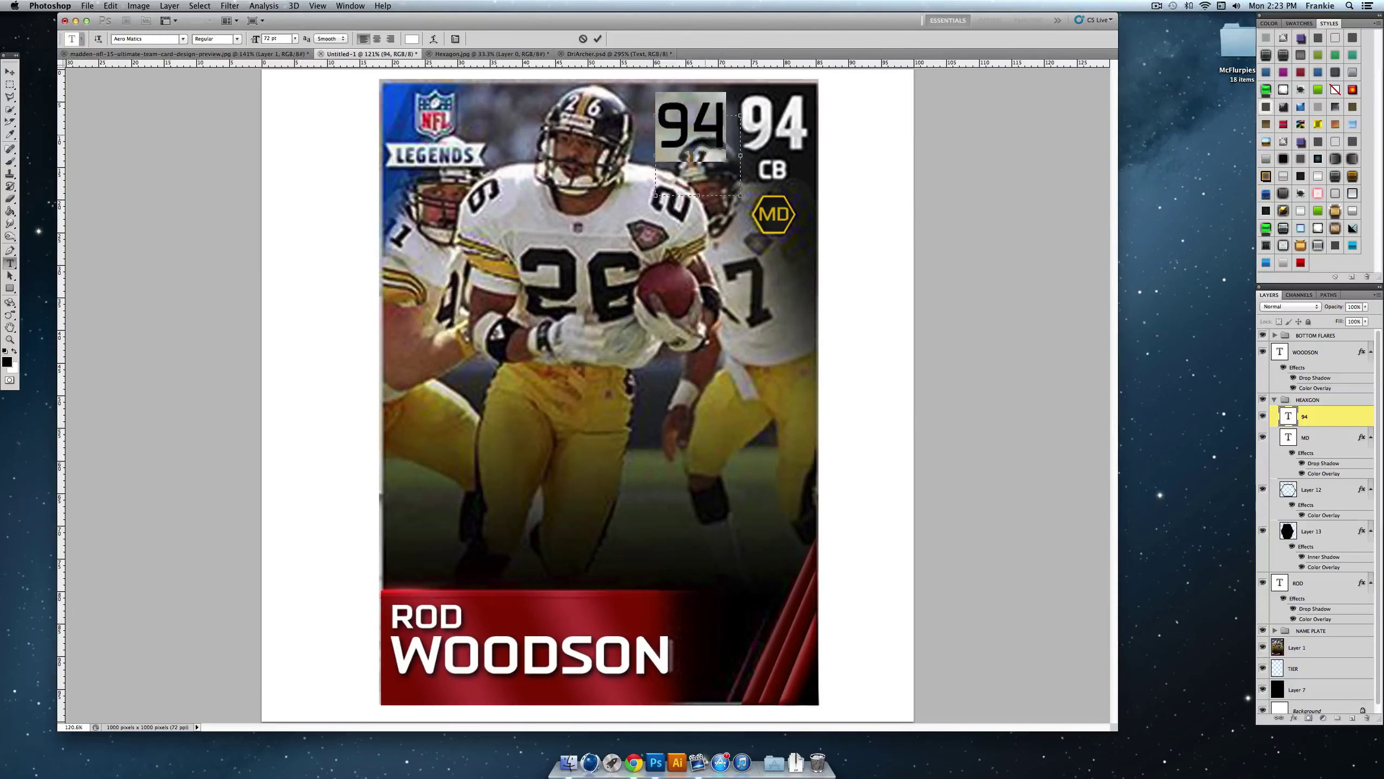
{"action": "left_click", "coordinate": [184, 39]}
{"action": "scroll", "coordinate": [183, 35], "scroll_direction": "down", "scroll_amount": 1}
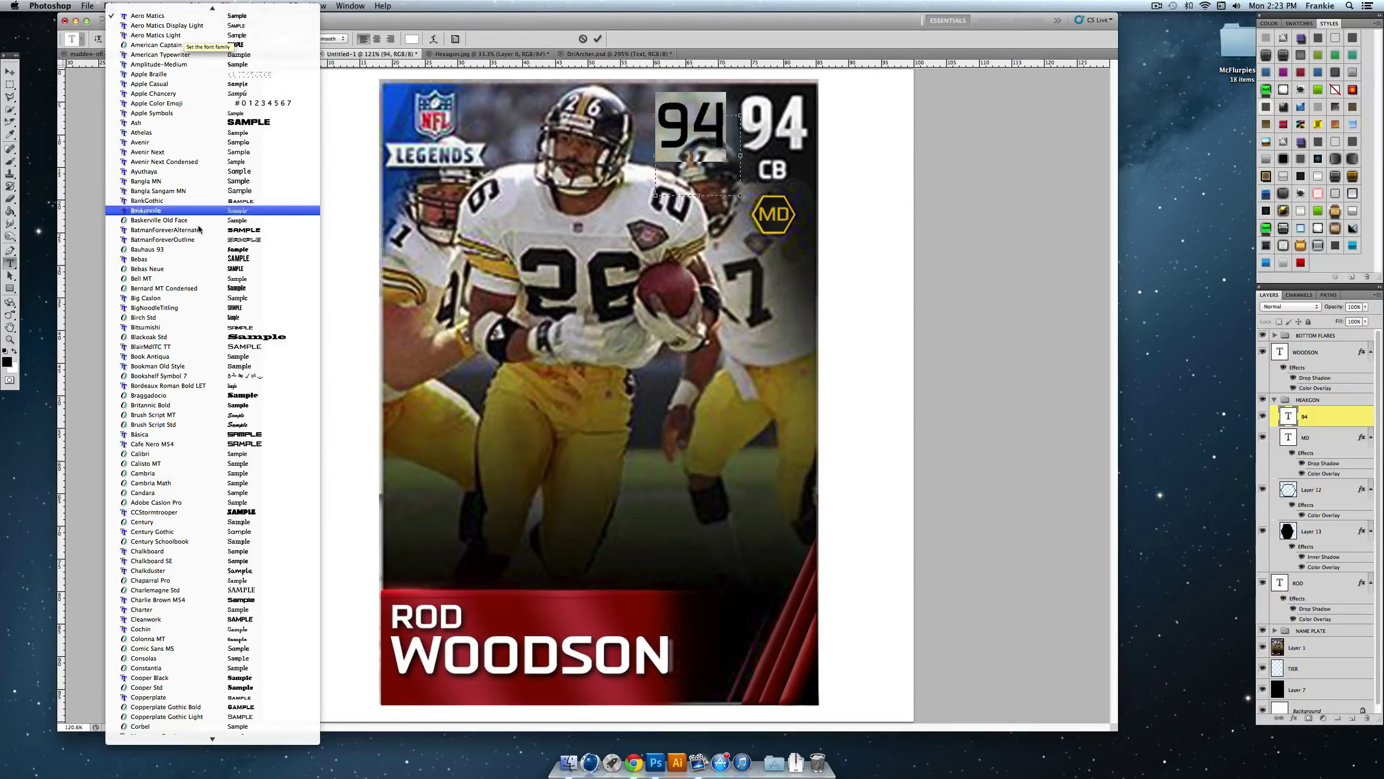
{"action": "scroll", "coordinate": [228, 236], "scroll_direction": "down", "scroll_amount": 5}
{"action": "scroll", "coordinate": [239, 480], "scroll_direction": "down", "scroll_amount": 12}
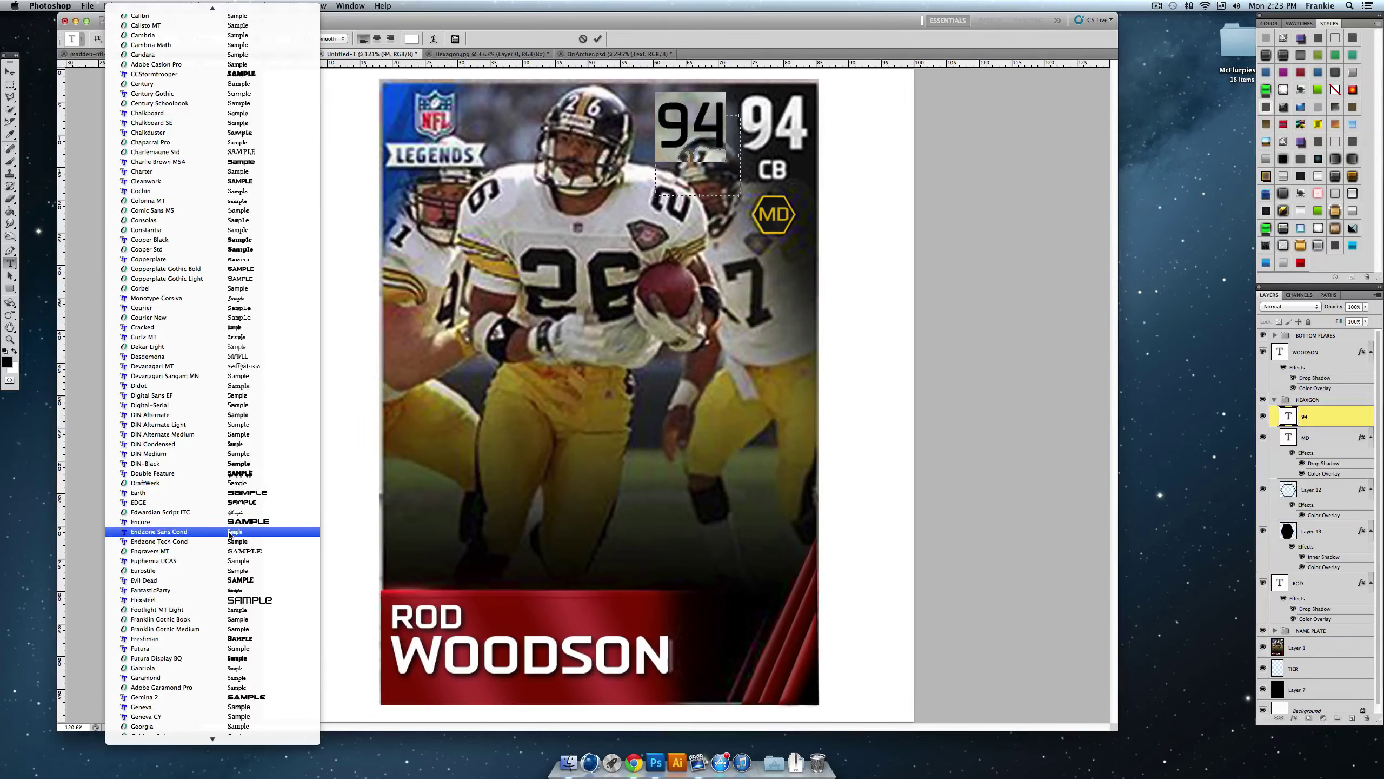
{"action": "left_click", "coordinate": [229, 531]}
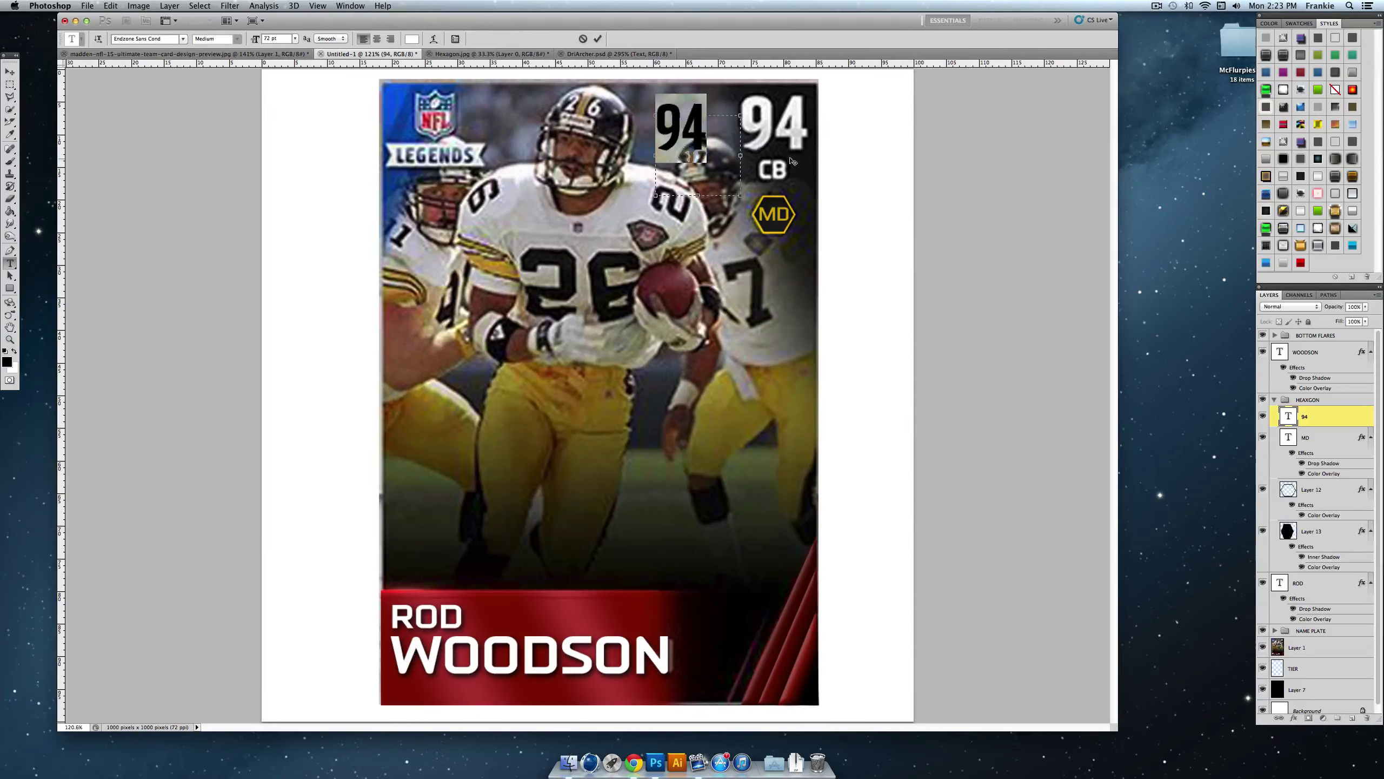
Step: Enlarge the text box of the new "94" and set the text size to 97 pt
{"action": "left_click_drag", "start_coordinate": [740, 195], "coordinate": [826, 254]}
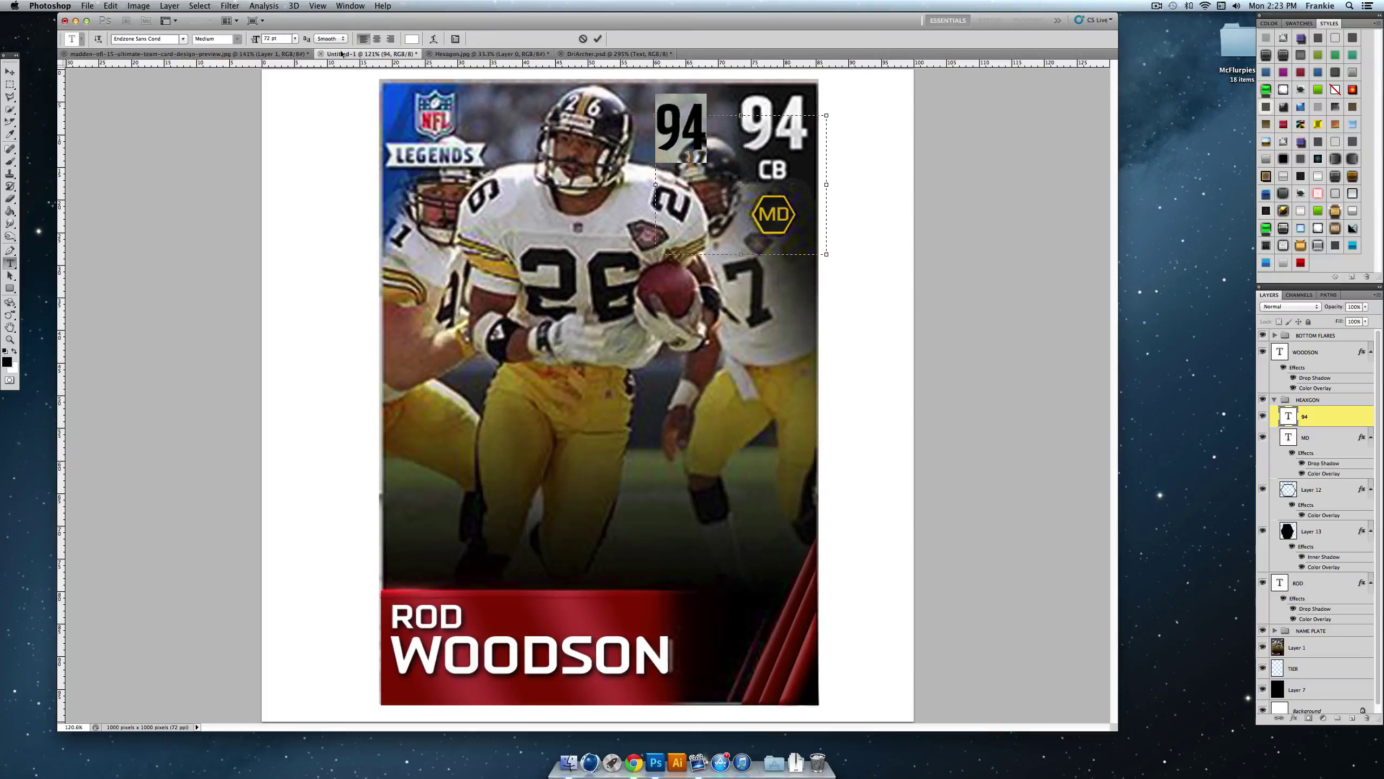
{"action": "double_click", "coordinate": [266, 39]}
{"action": "type", "text": "100"}
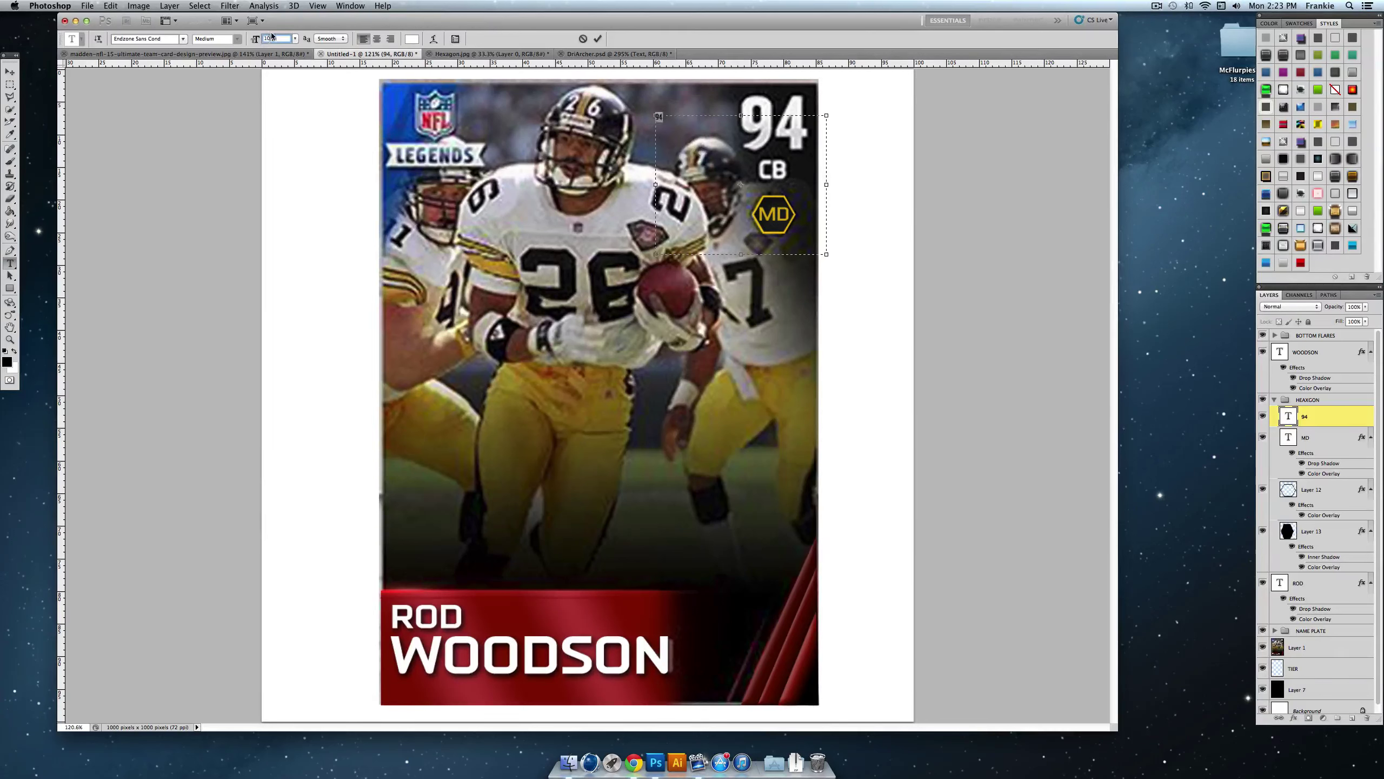
{"action": "key", "text": "Return"}
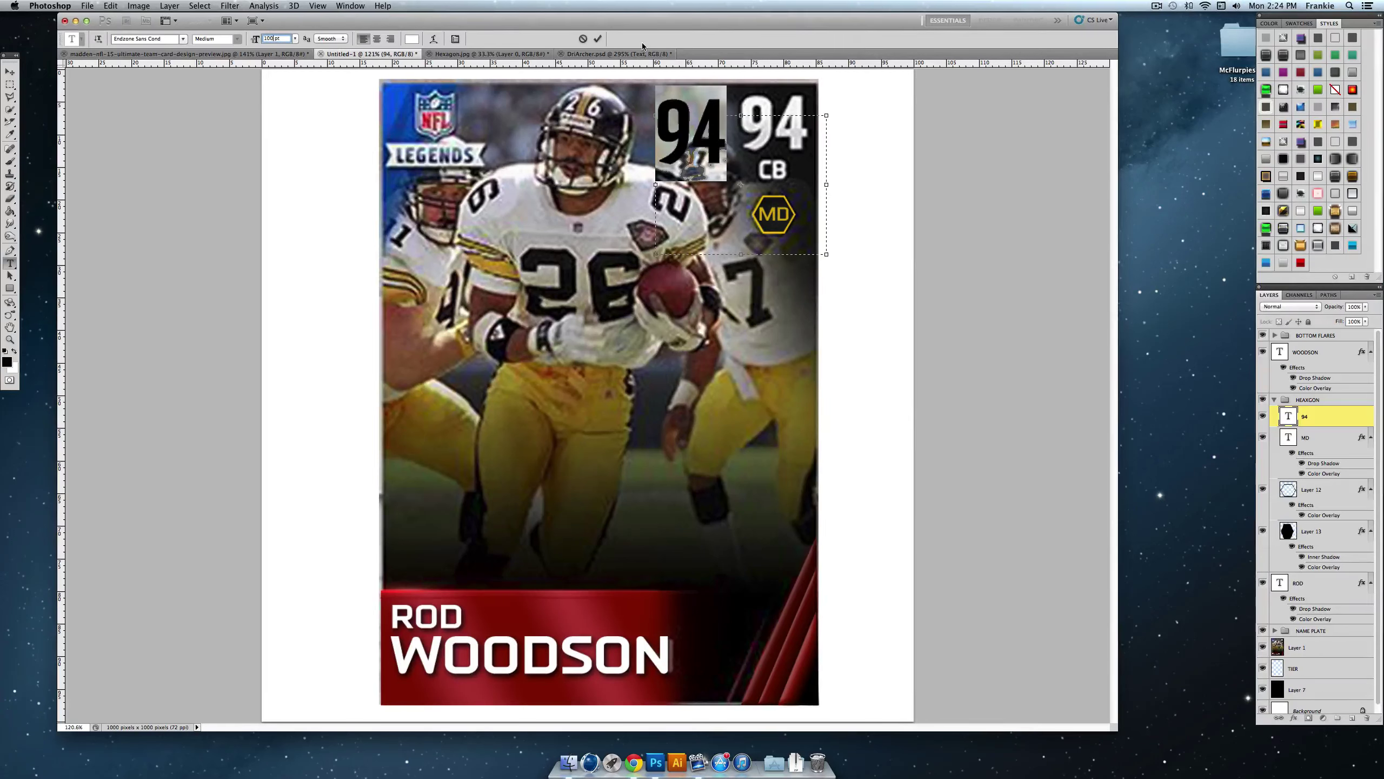
{"action": "type", "text": "97"}
{"action": "key", "text": "Return"}
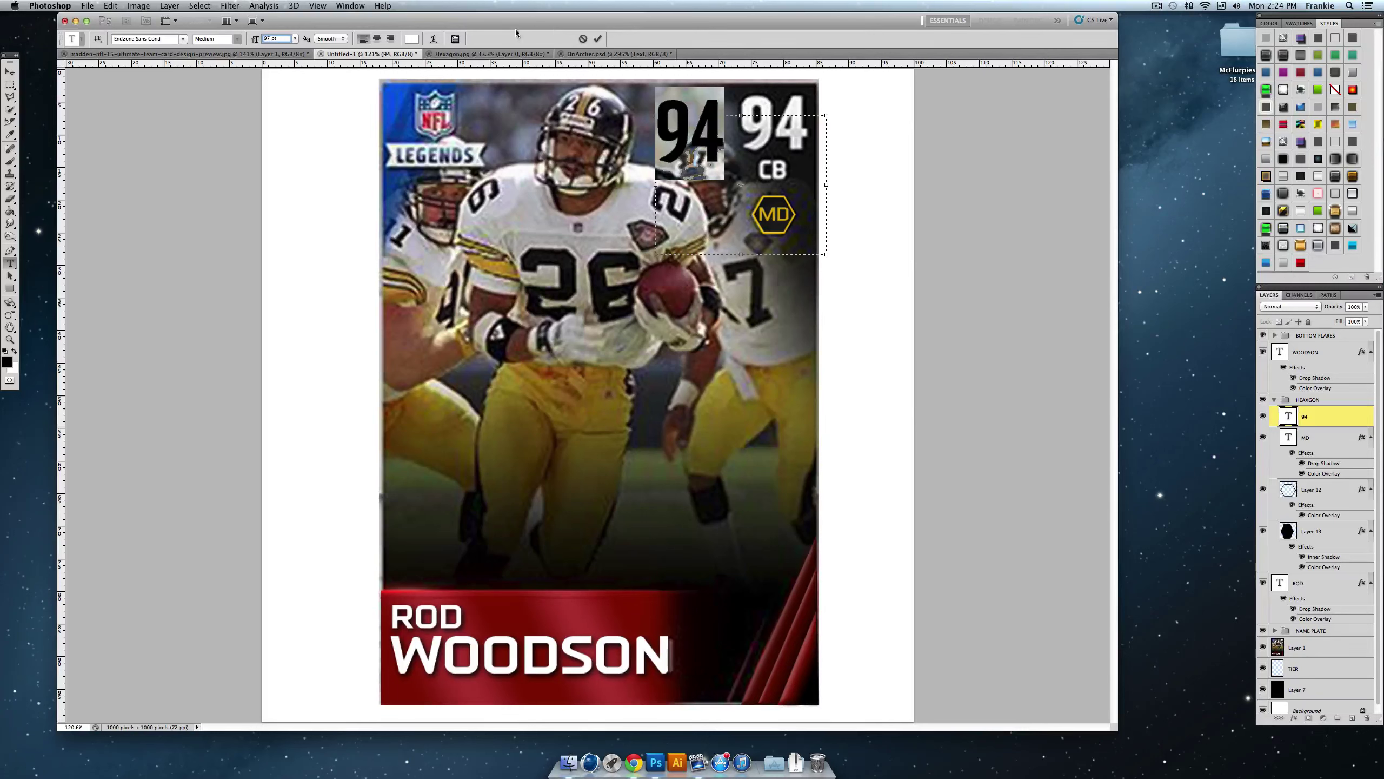
{"action": "left_click", "coordinate": [598, 40]}
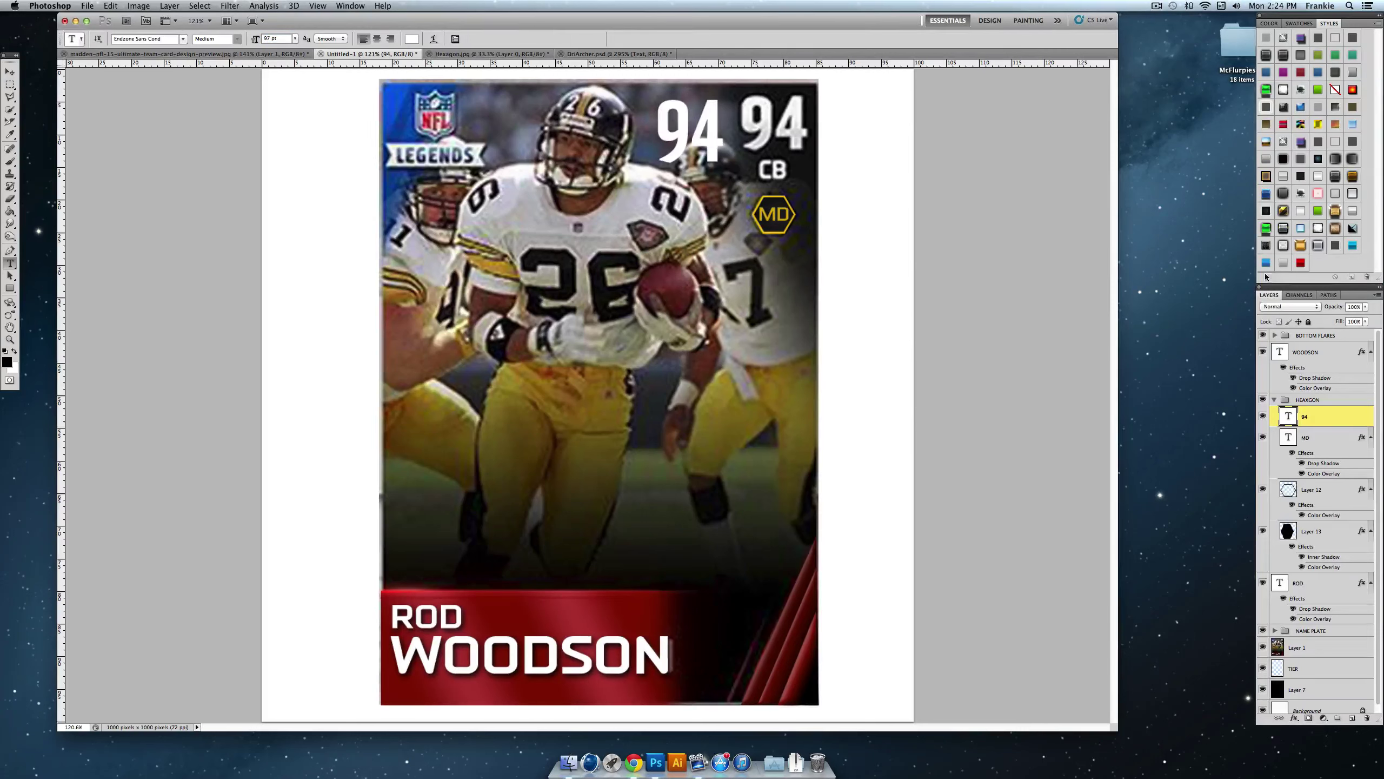
Step: Apply a grey gradient style preset to the "94" text and lighten its Gradient Overlay's dark stop to #d9d9d9
{"action": "left_click", "coordinate": [1283, 263]}
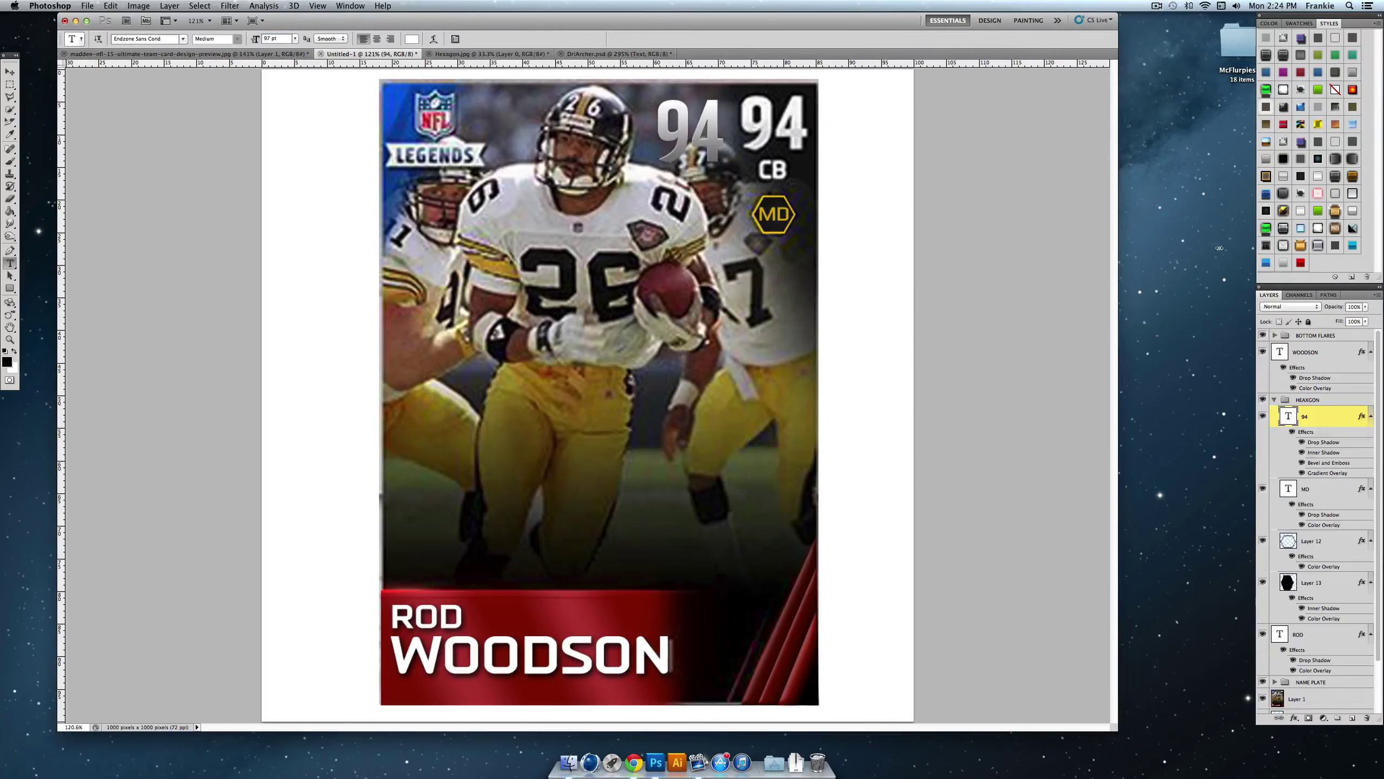
{"action": "double_click", "coordinate": [1330, 416]}
{"action": "left_click", "coordinate": [133, 367]}
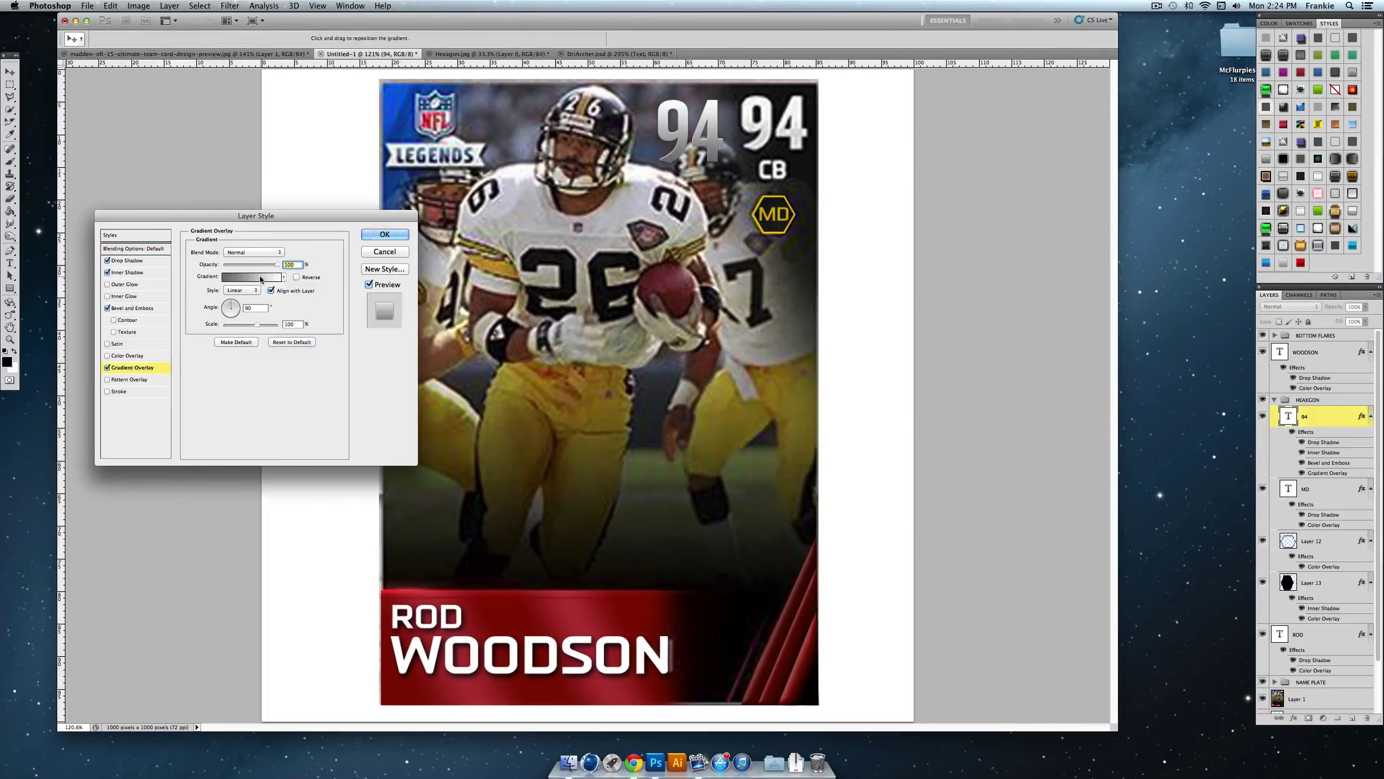
{"action": "left_click", "coordinate": [252, 276]}
{"action": "double_click", "coordinate": [1023, 374]}
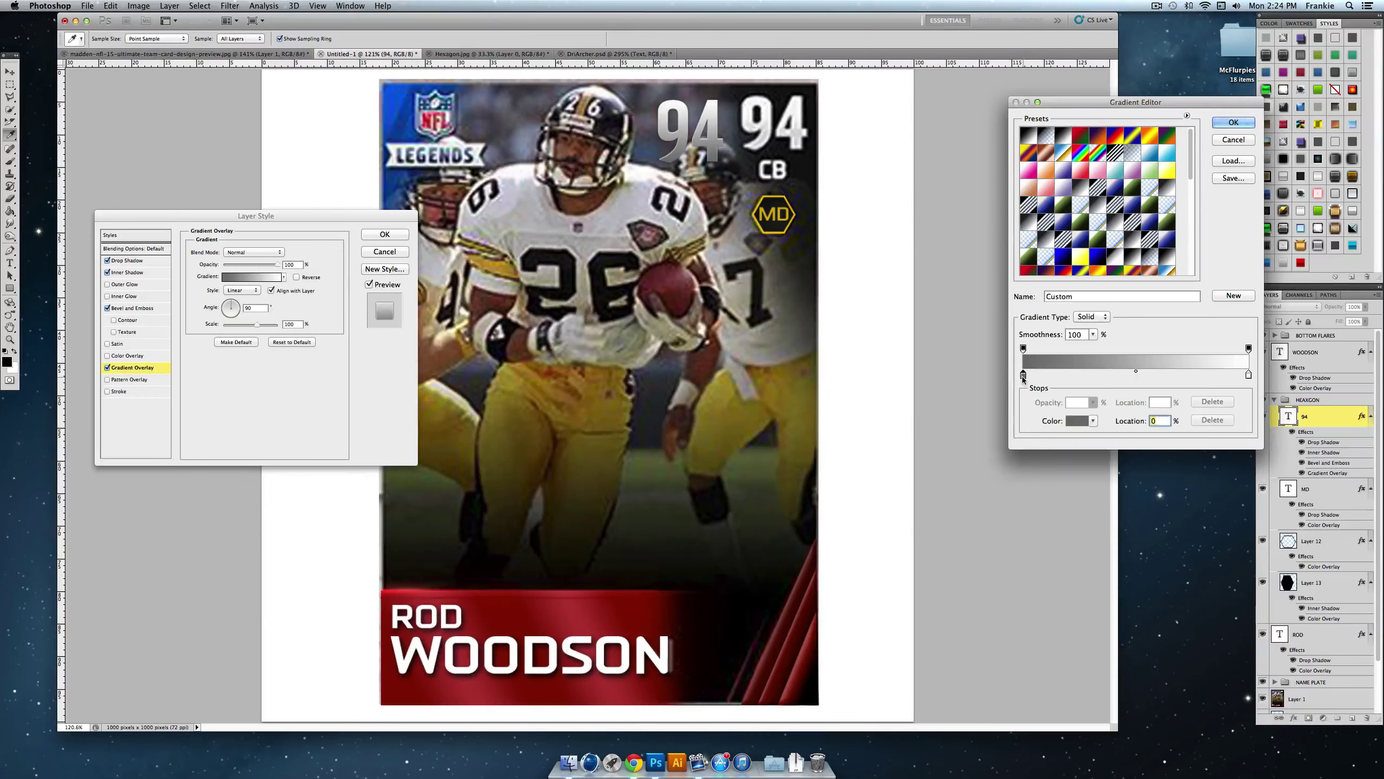
{"action": "left_click_drag", "start_coordinate": [291, 314], "coordinate": [284, 311]}
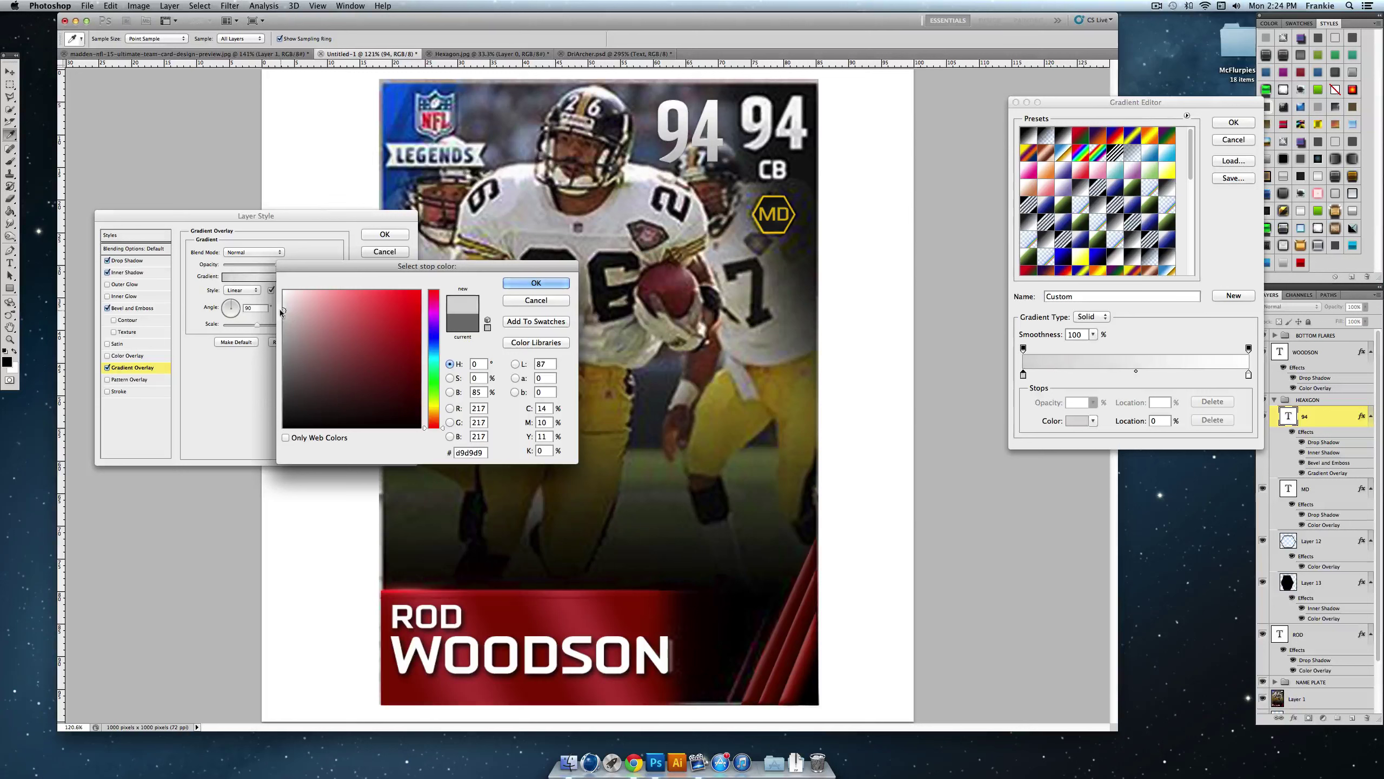
{"action": "left_click", "coordinate": [533, 283]}
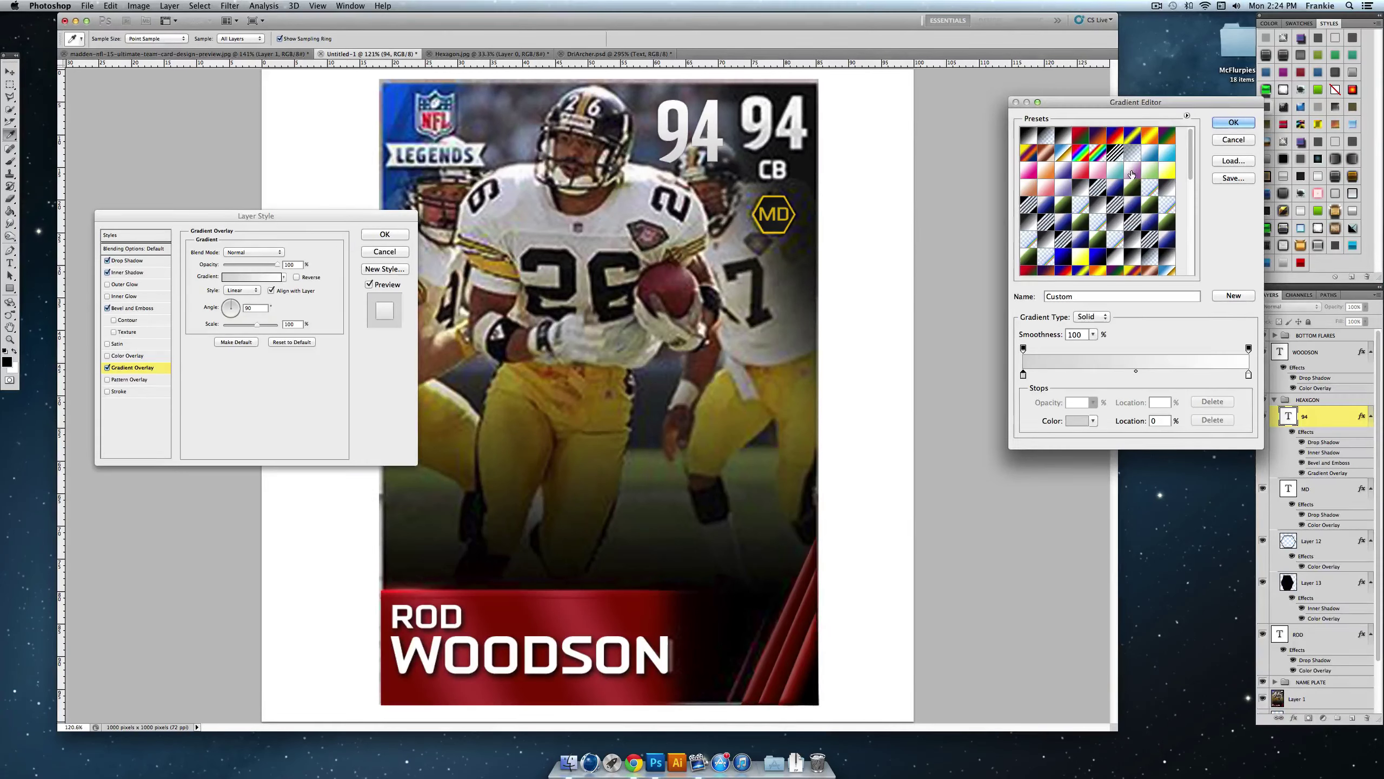
{"action": "left_click", "coordinate": [1229, 120]}
{"action": "key", "text": "Return"}
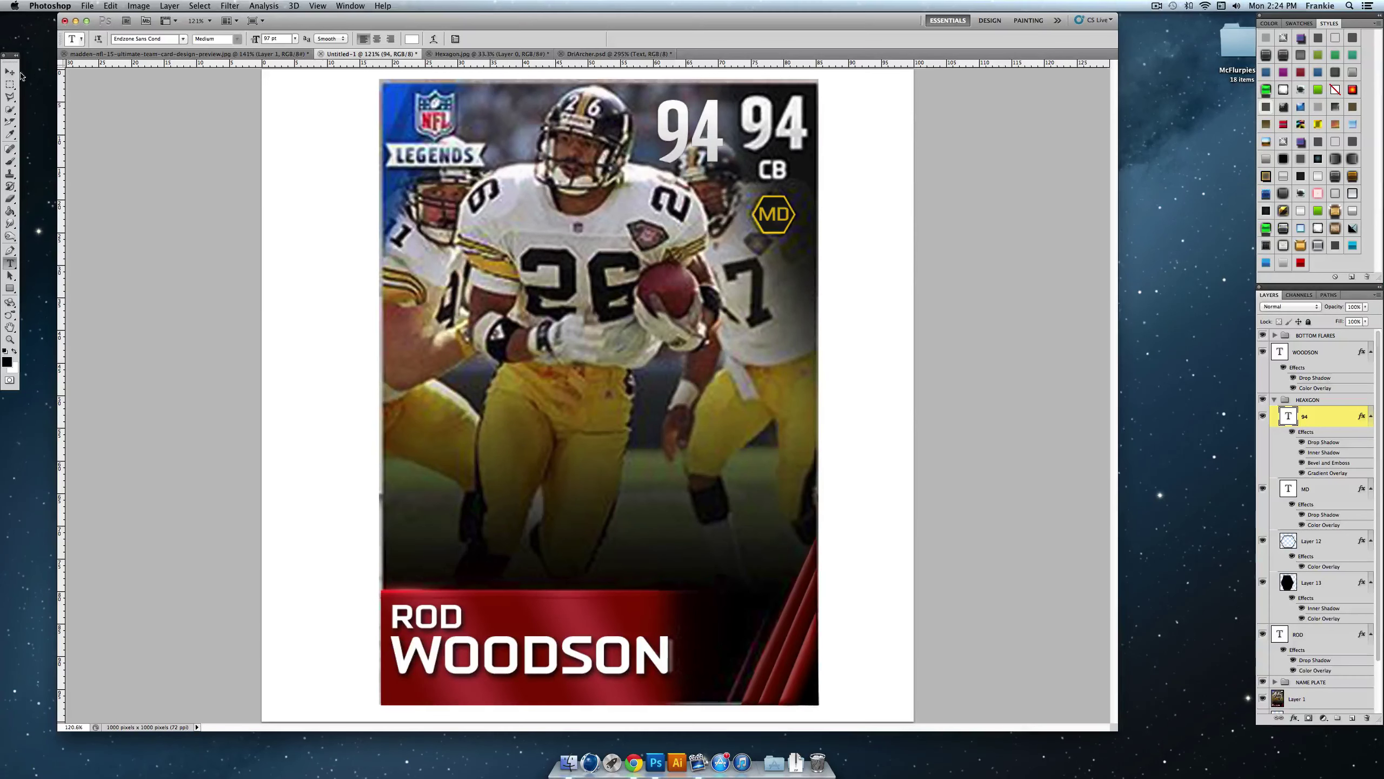
Step: Move the "94" text over the card's original rating number and scale it to about 97% to match
{"action": "left_click_drag", "start_coordinate": [672, 161], "coordinate": [757, 155]}
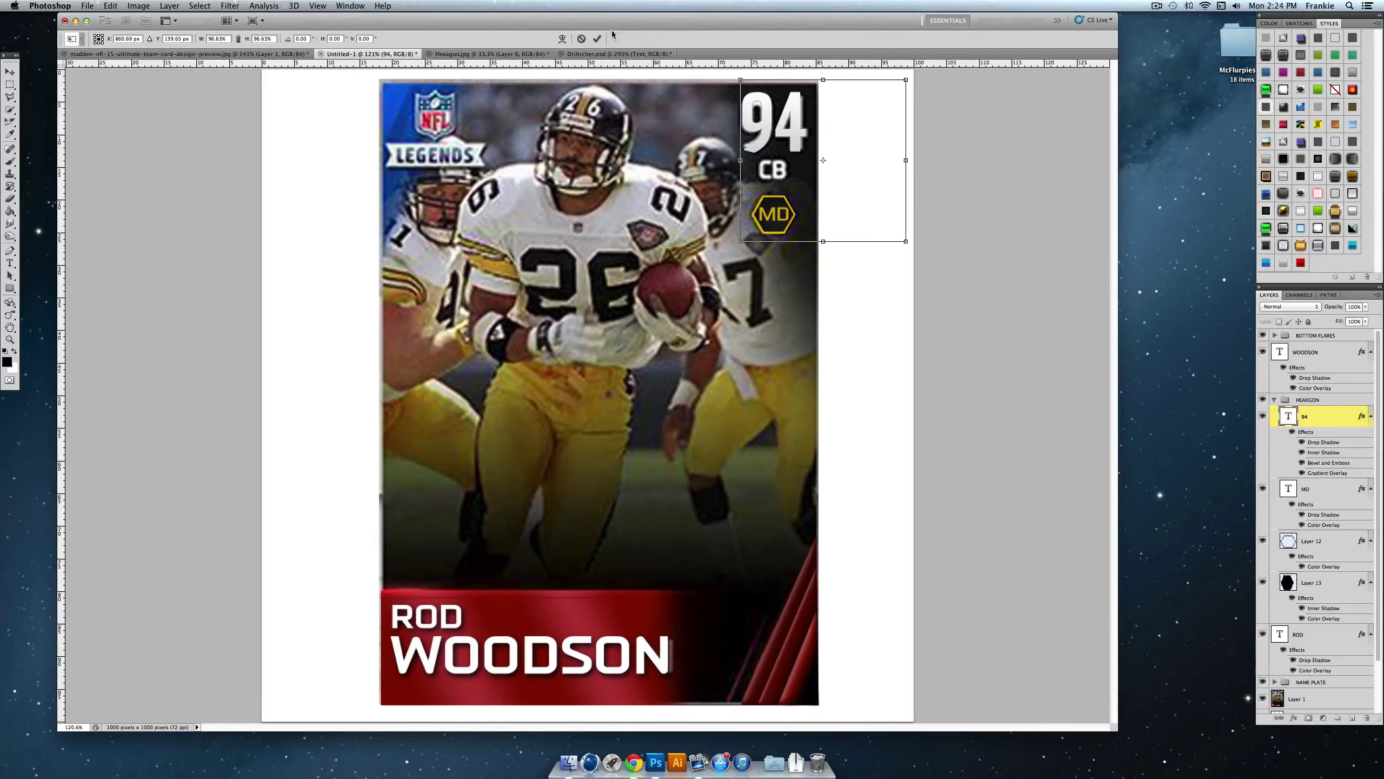
{"action": "left_click", "coordinate": [597, 38]}
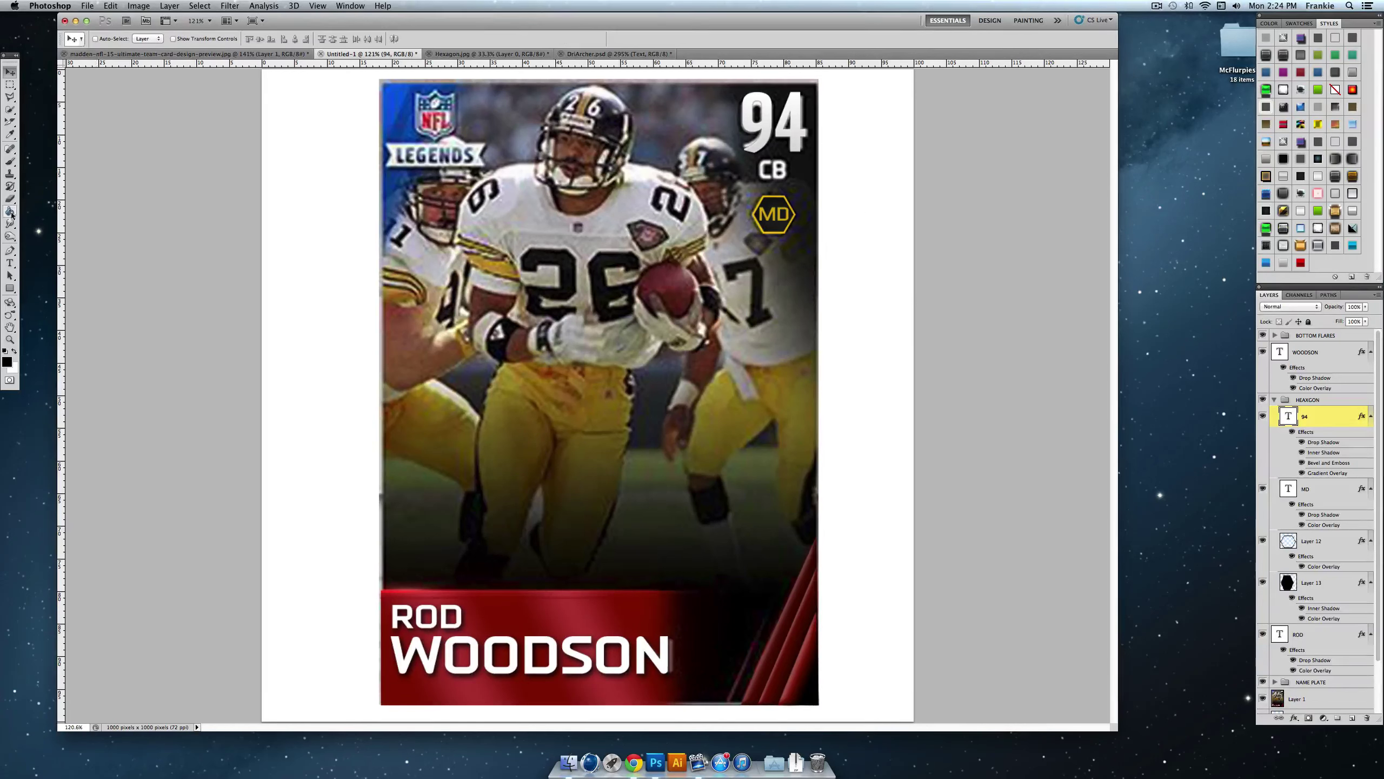
Step: Add a "CB" text box across the middle of the card and set its font to Endzone Tech Cond
{"action": "left_click", "coordinate": [10, 262]}
{"action": "left_click_drag", "start_coordinate": [416, 273], "coordinate": [819, 399]}
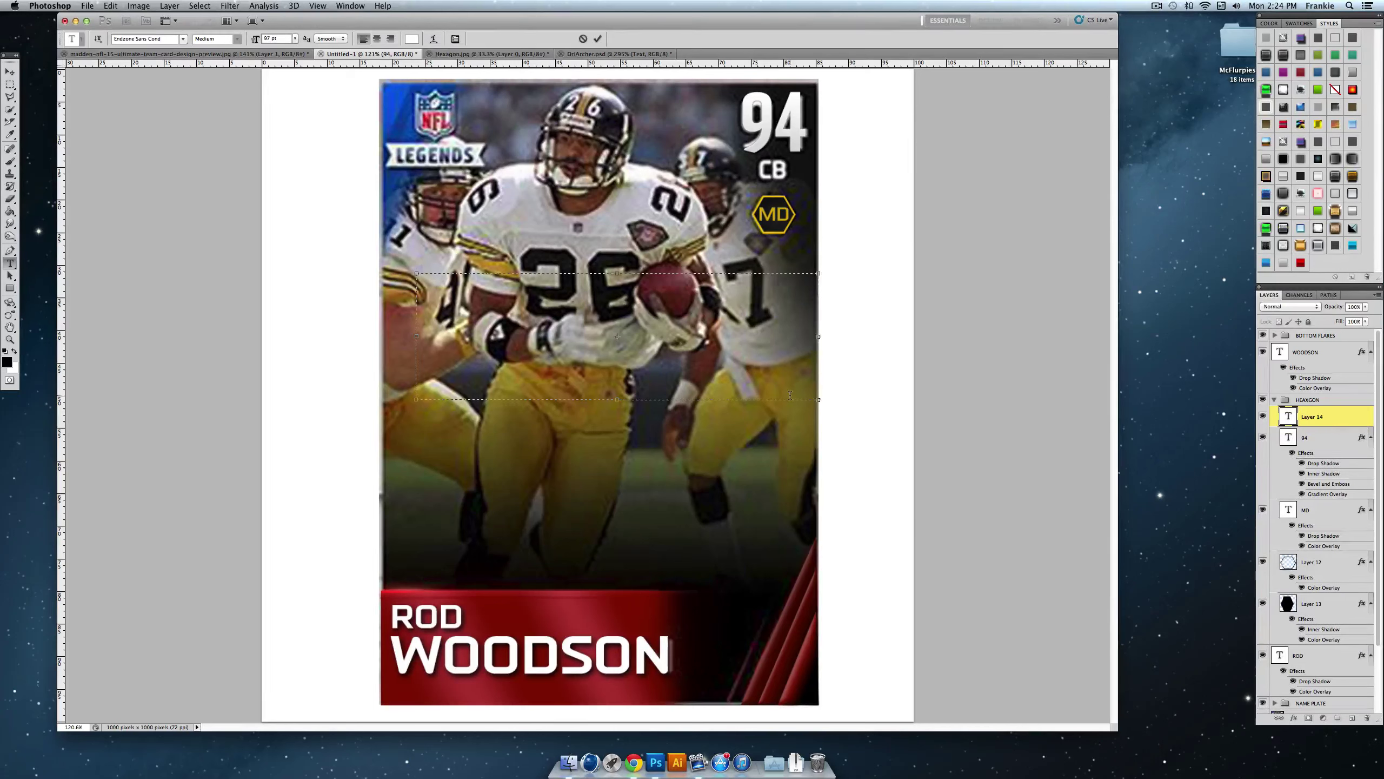
{"action": "type", "text": "CB"}
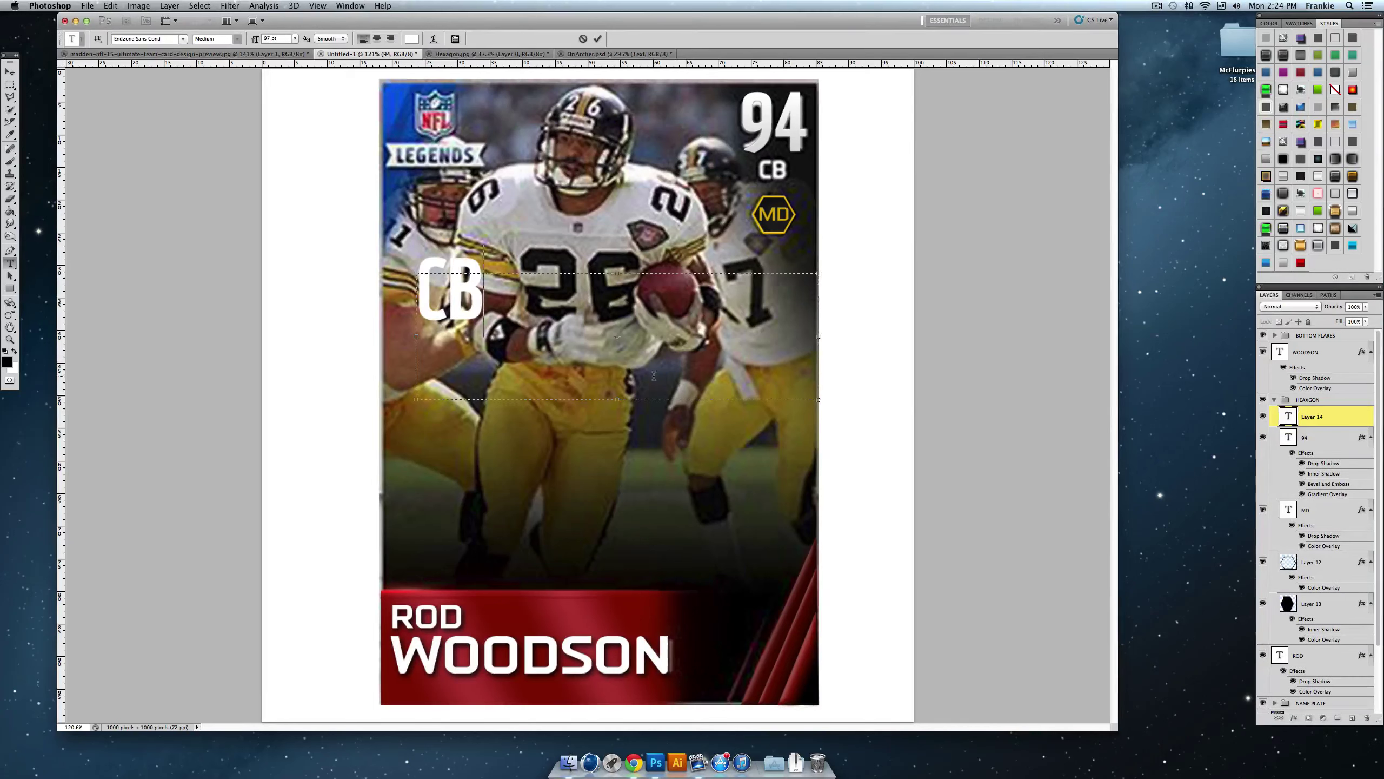
{"action": "key", "text": "shift+Left"}
{"action": "key", "text": "shift+Left"}
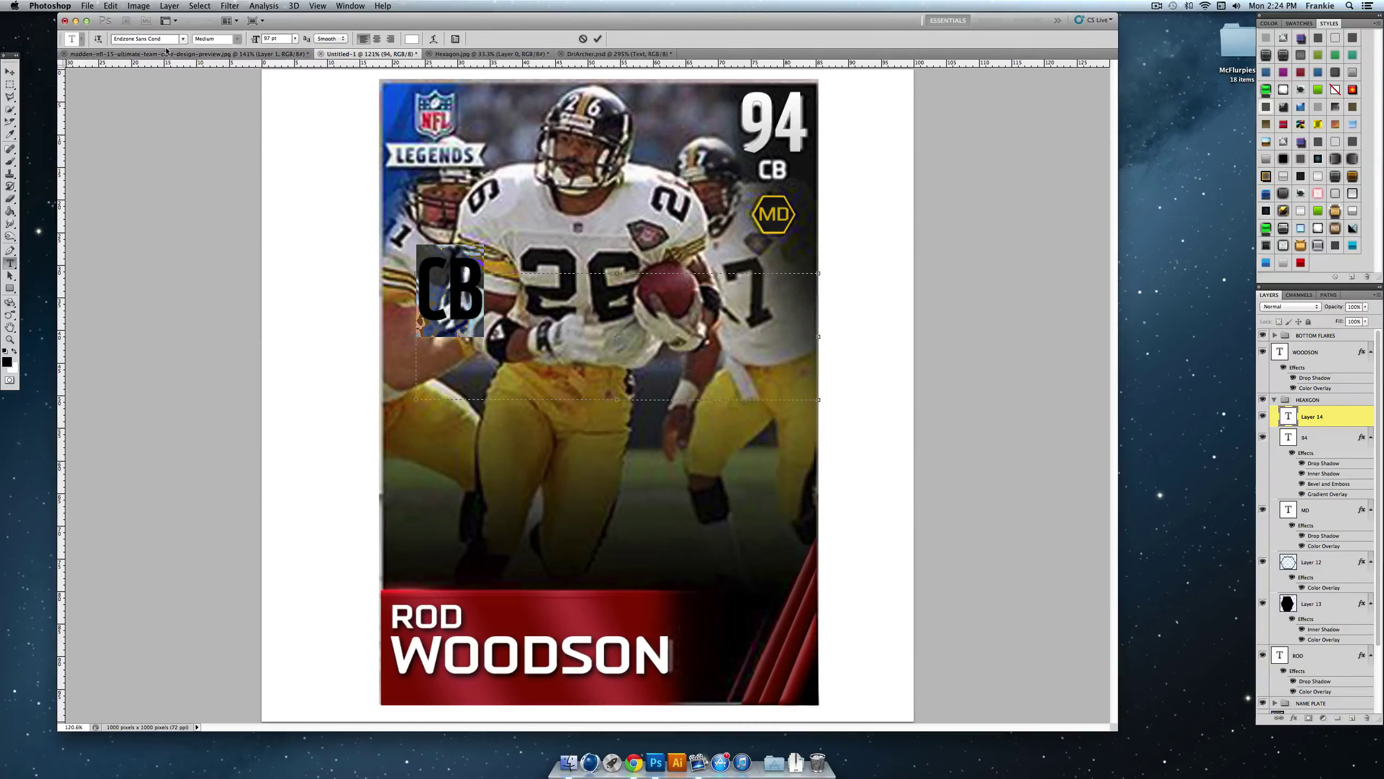
{"action": "left_click", "coordinate": [182, 40]}
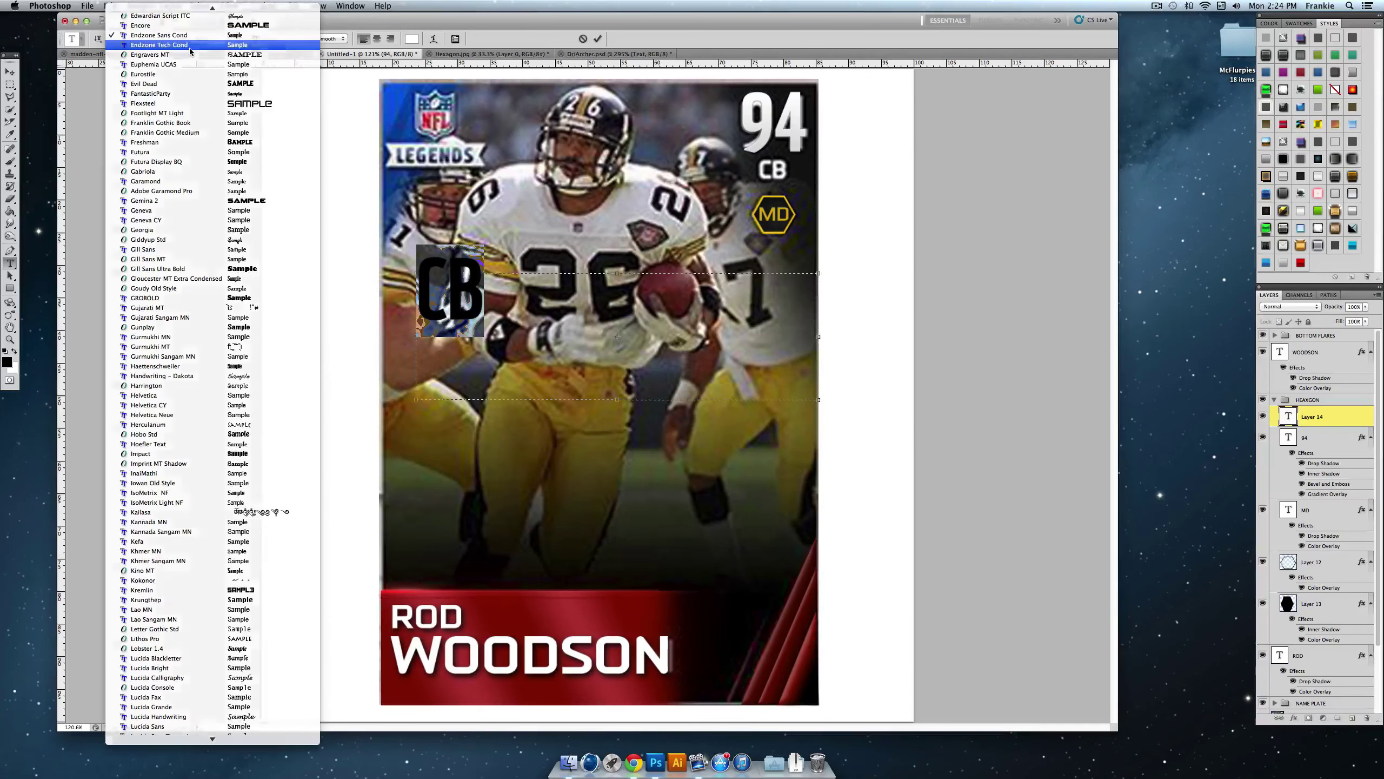
{"action": "left_click", "coordinate": [191, 50]}
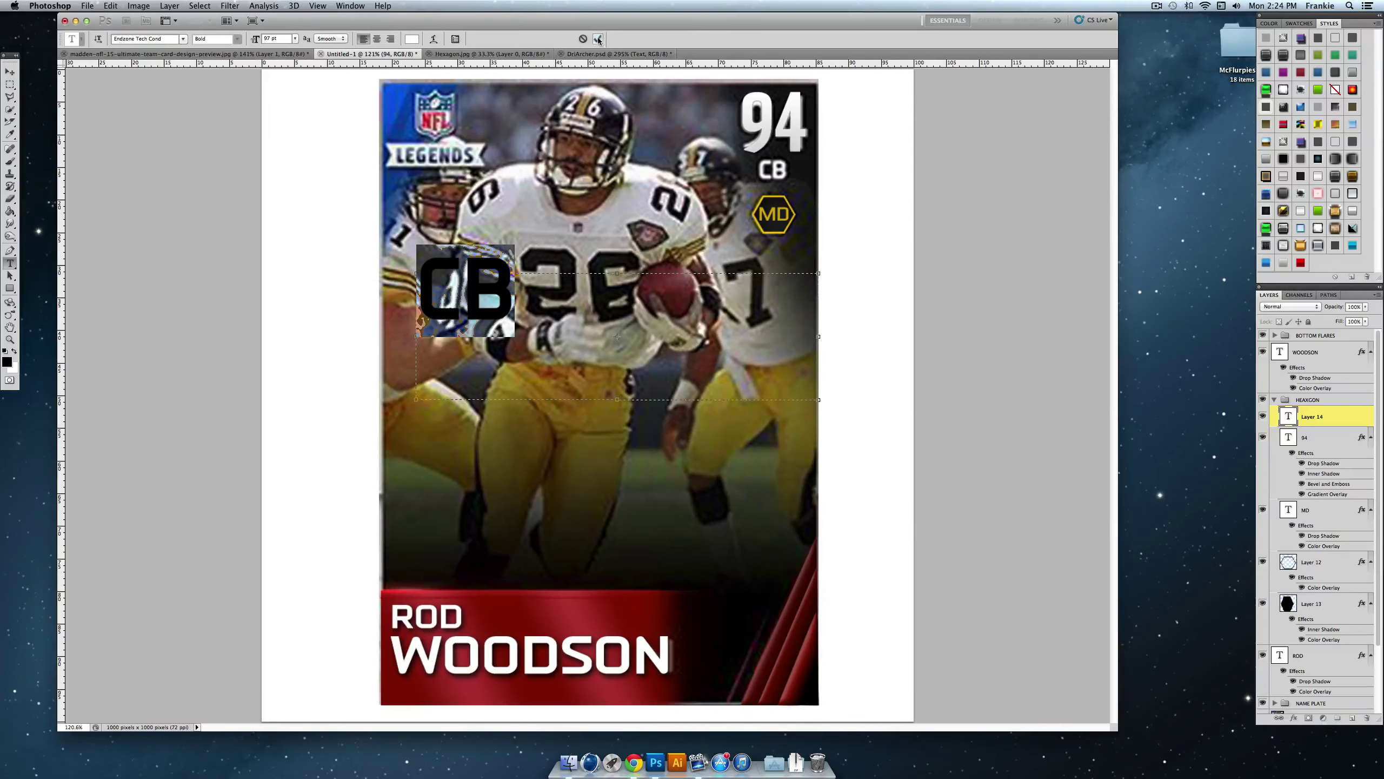
Step: Reduce the "CB" text size to 24 pt and commit the text
{"action": "left_click", "coordinate": [295, 39]}
{"action": "key", "text": "Escape"}
{"action": "left_click", "coordinate": [295, 39]}
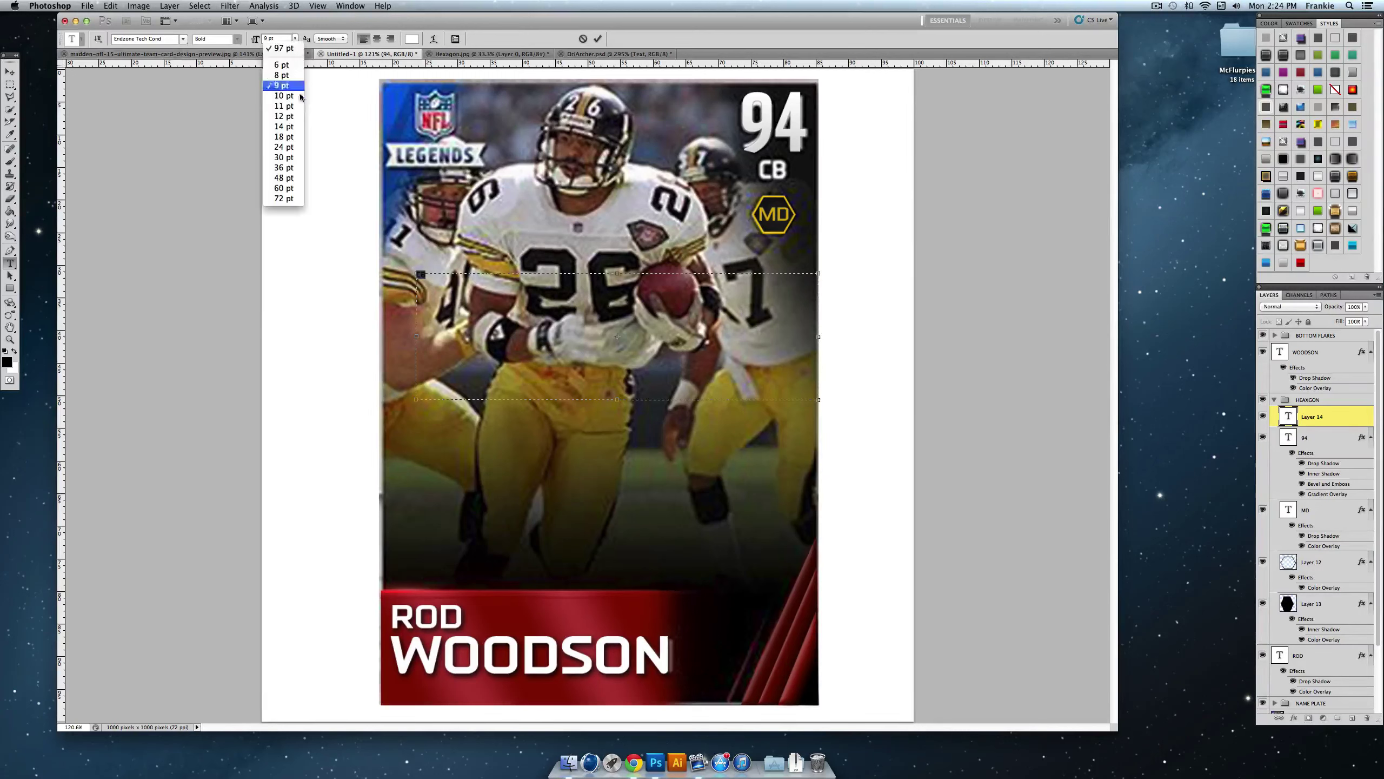
{"action": "left_click", "coordinate": [301, 116]}
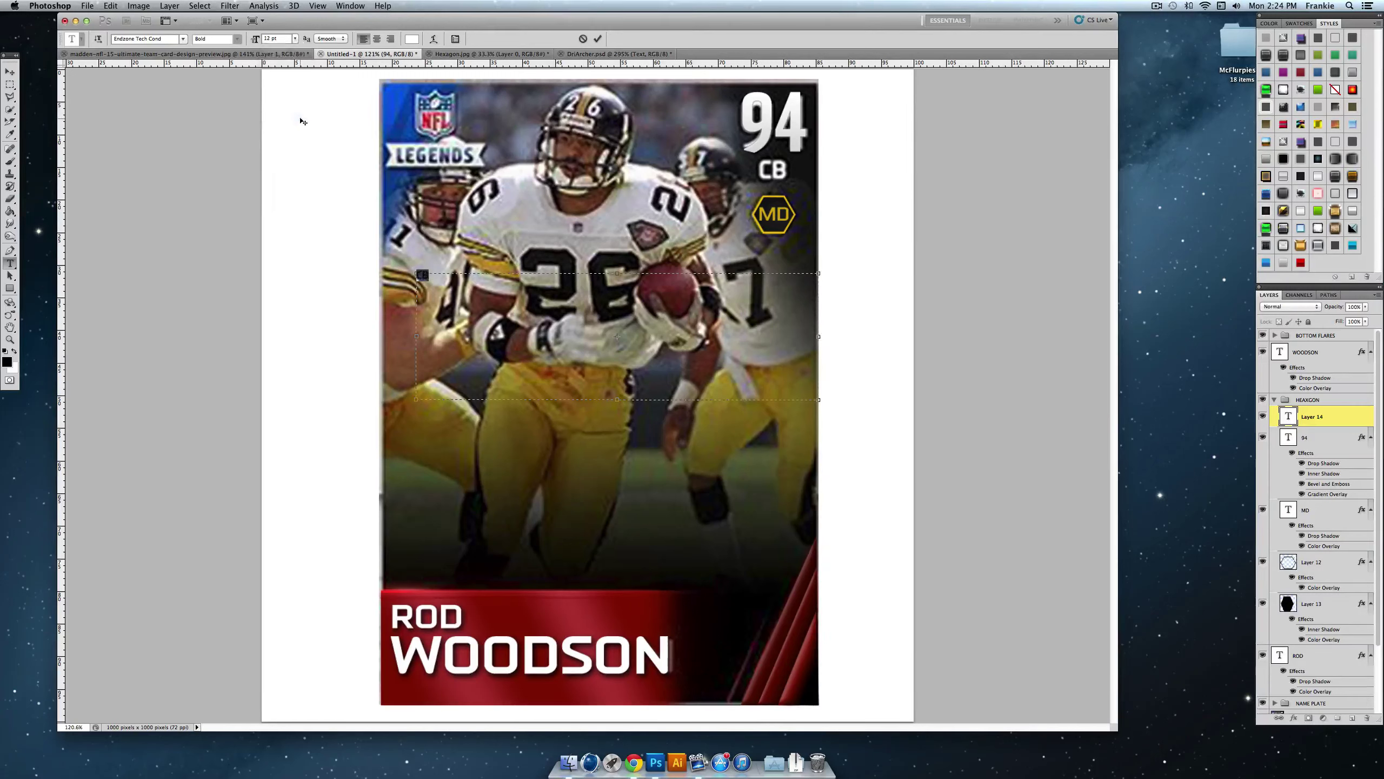
{"action": "left_click", "coordinate": [295, 39]}
{"action": "left_click", "coordinate": [283, 147]}
{"action": "left_click", "coordinate": [598, 39]}
Step: Move the "CB" text over the original position label below the rating and scale it up to about 142%
{"action": "left_click", "coordinate": [11, 72]}
{"action": "left_click_drag", "start_coordinate": [578, 354], "coordinate": [928, 248]}
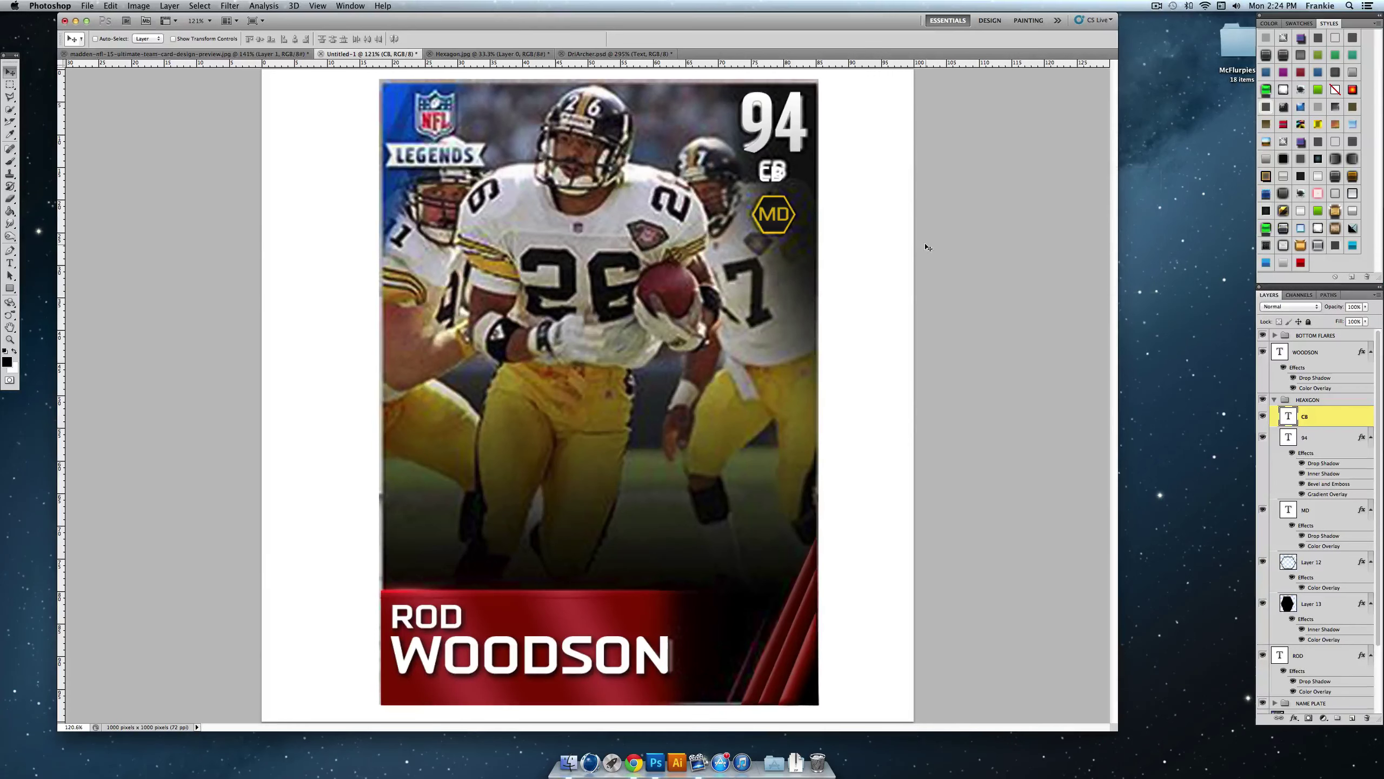
{"action": "key", "text": "super+t"}
{"action": "left_click_drag", "start_coordinate": [775, 166], "coordinate": [671, 109]}
{"action": "left_click_drag", "start_coordinate": [833, 179], "coordinate": [879, 213]}
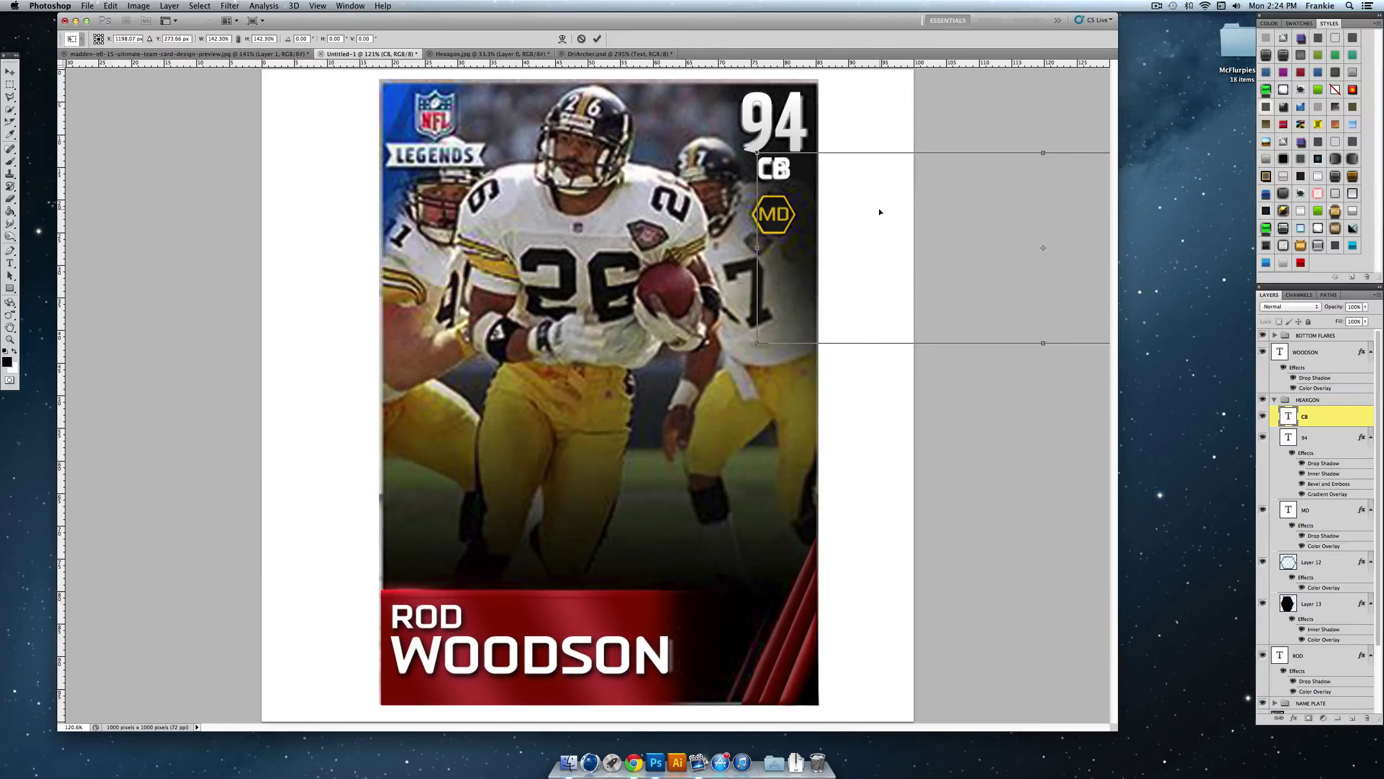
{"action": "left_click", "coordinate": [597, 38]}
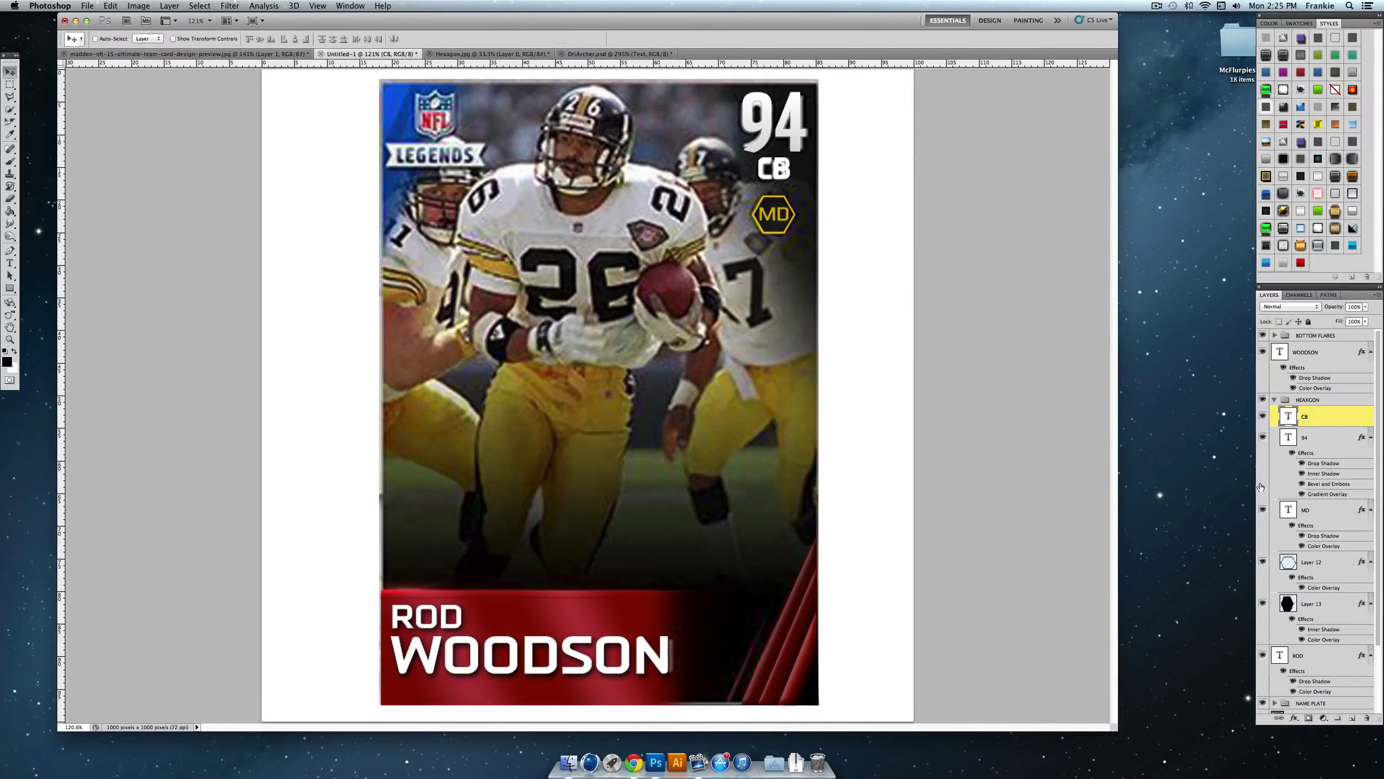
Step: Take the CB and 94 layers out of the HEXAGON group and place the ROD layer directly below WOODSON
{"action": "left_click", "coordinate": [1333, 436], "text": "shift"}
{"action": "left_click_drag", "start_coordinate": [1333, 437], "coordinate": [1287, 406]}
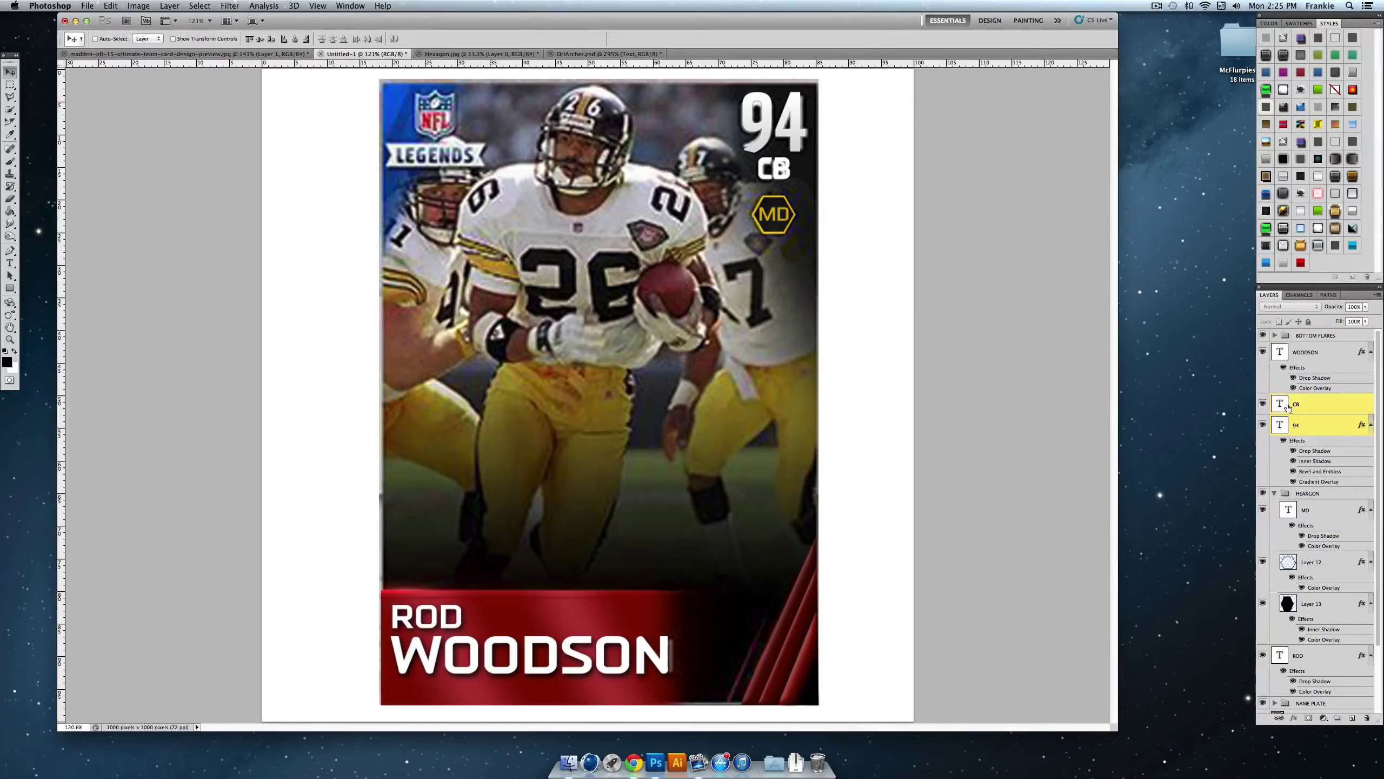
{"action": "left_click", "coordinate": [1274, 493]}
{"action": "left_click_drag", "start_coordinate": [1307, 509], "coordinate": [1308, 397]}
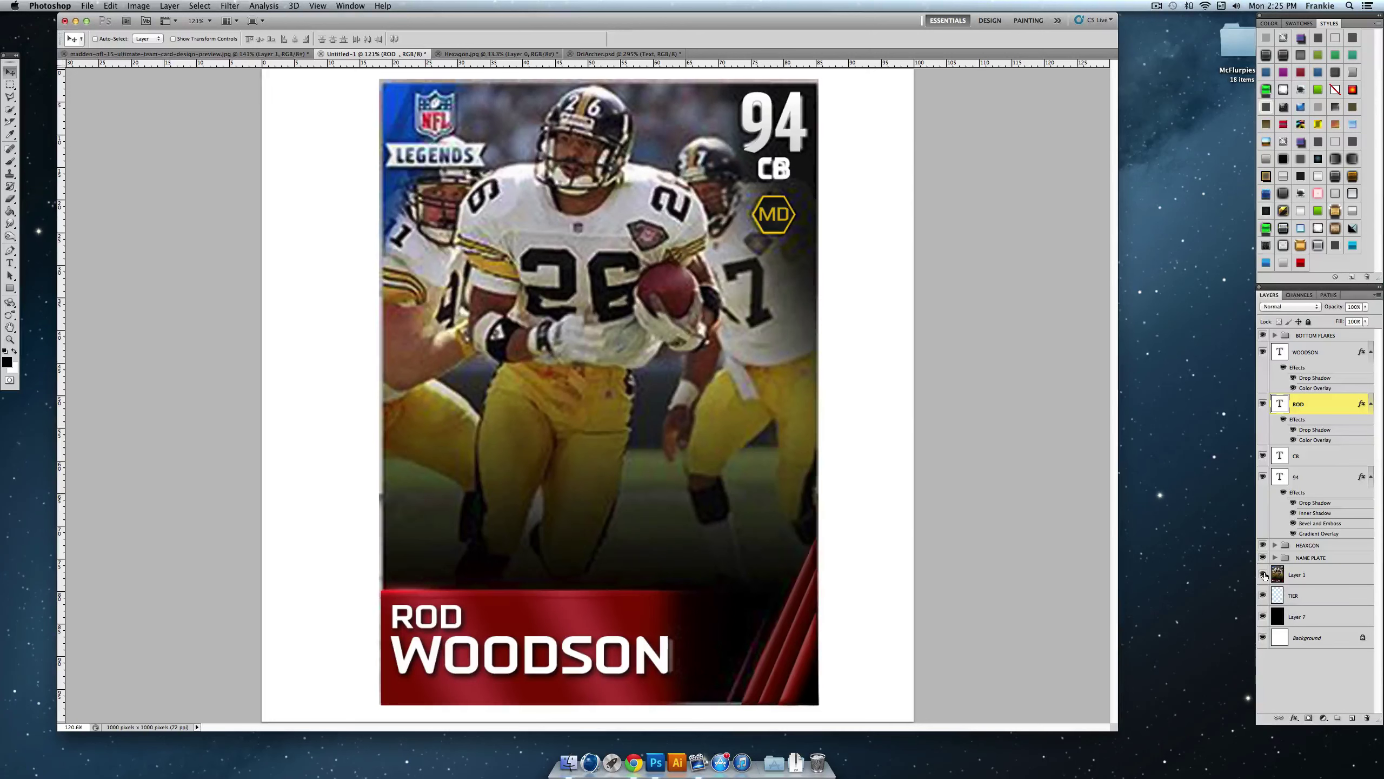
Step: Hide the reference photo layer and stretch the red gradient shape in the NAME PLATE group to about 109% width, extending it rightward
{"action": "left_click", "coordinate": [1263, 574]}
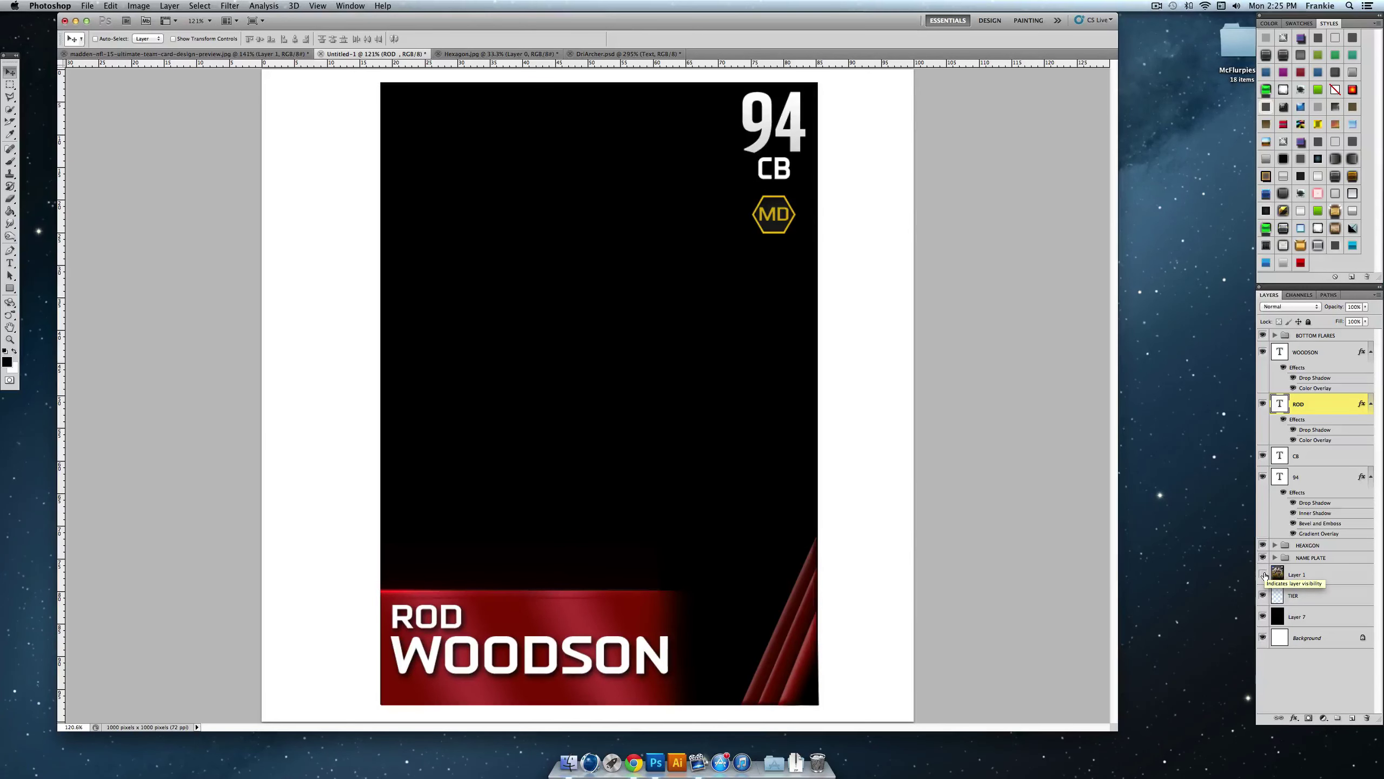
{"action": "left_click", "coordinate": [1275, 558]}
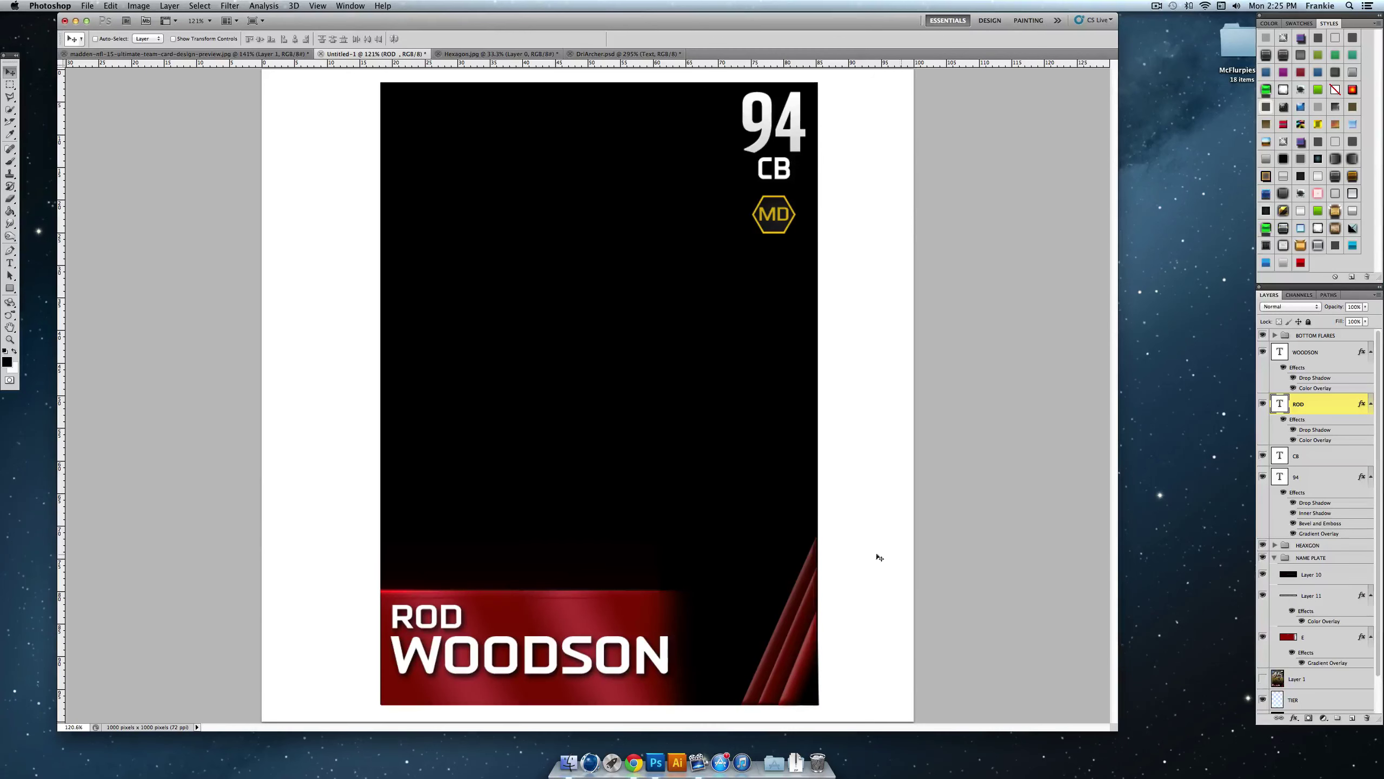
{"action": "key", "text": "super+t"}
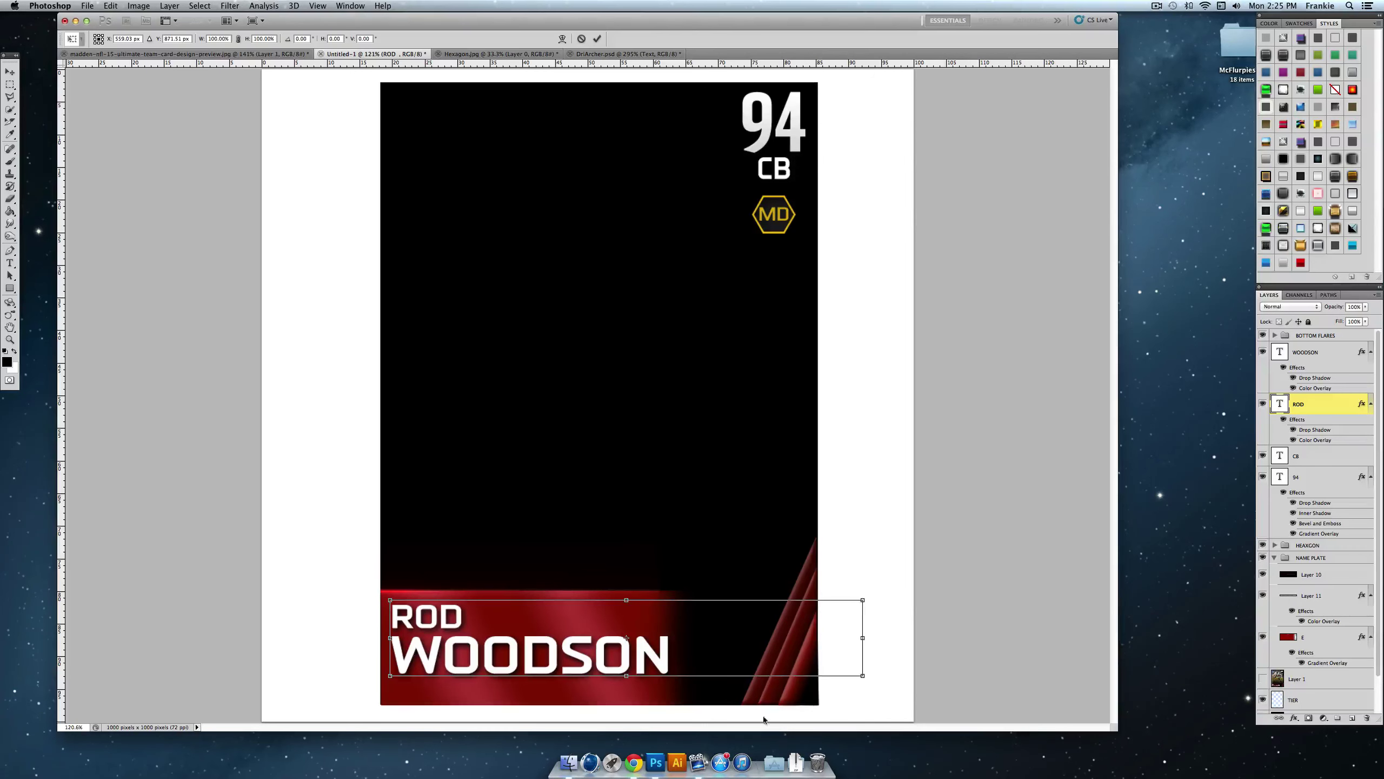
{"action": "left_click", "coordinate": [581, 38]}
{"action": "left_click", "coordinate": [1317, 636]}
{"action": "key", "text": "super+t"}
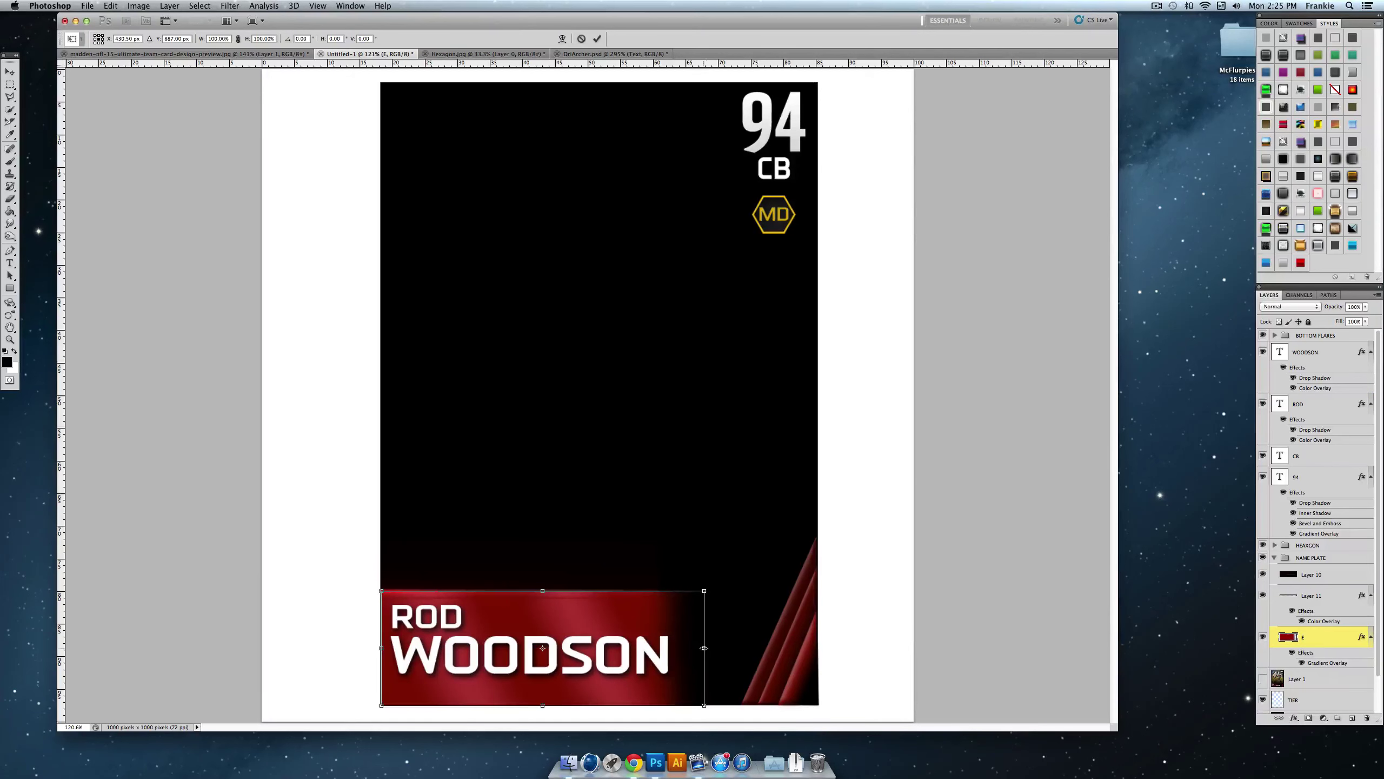
{"action": "left_click_drag", "start_coordinate": [707, 648], "coordinate": [734, 648]}
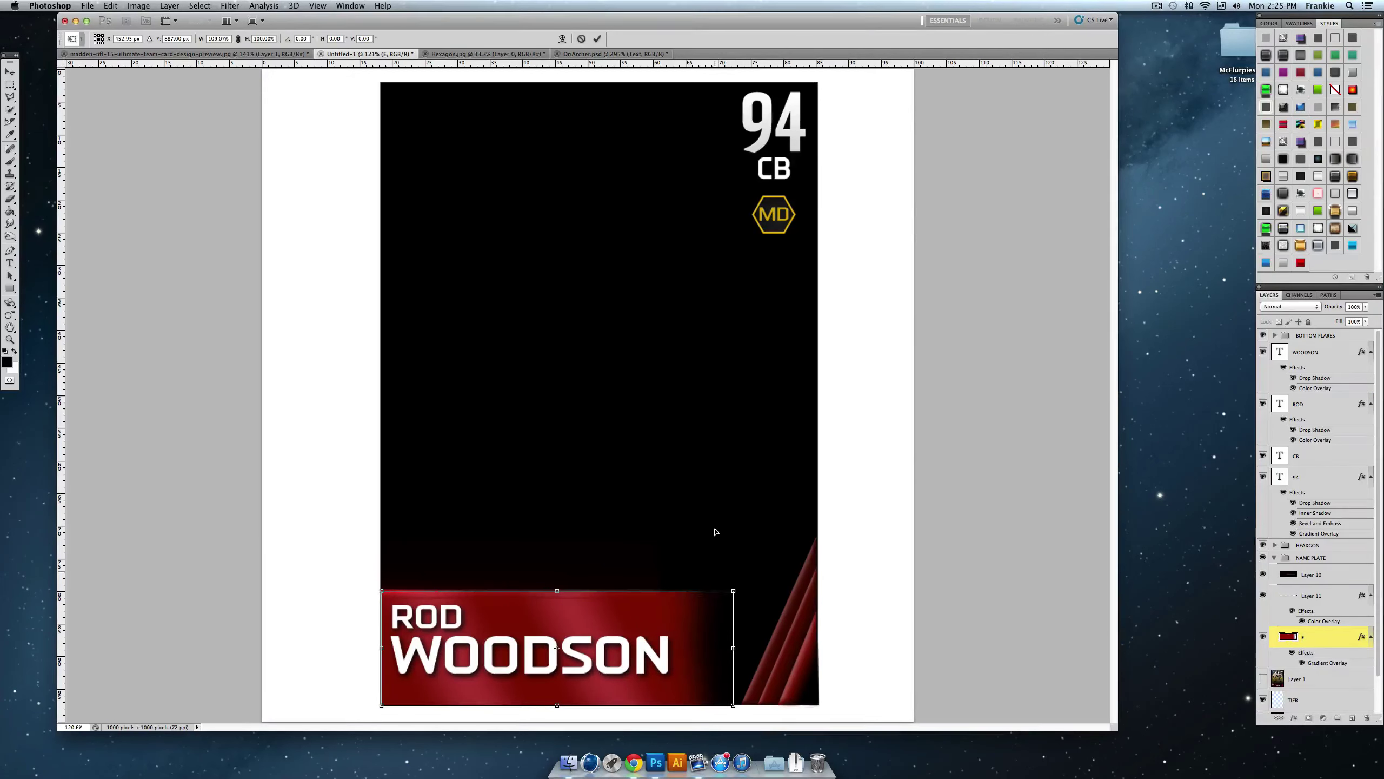
{"action": "left_click", "coordinate": [597, 38]}
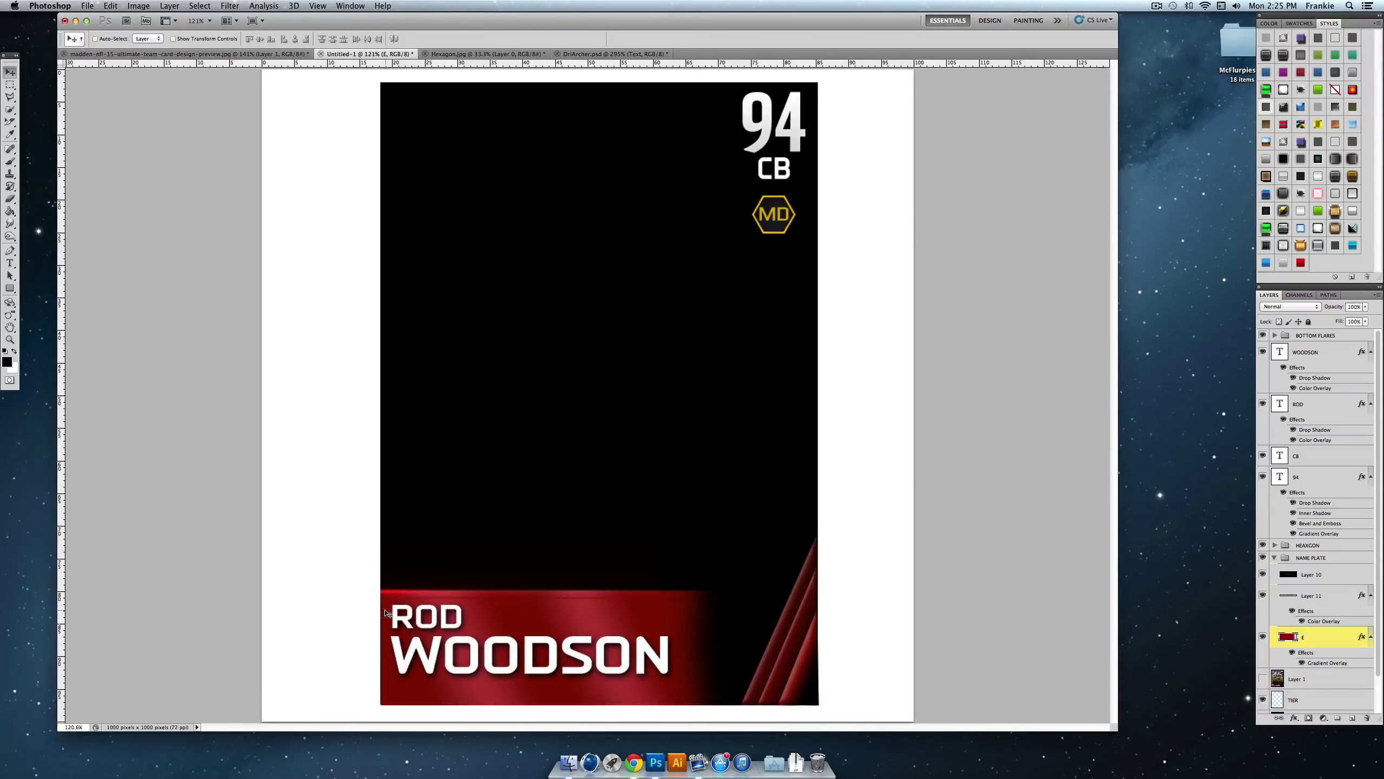
{"action": "left_click", "coordinate": [9, 339]}
{"action": "left_click_drag", "start_coordinate": [431, 585], "coordinate": [457, 583]}
{"action": "right_click", "coordinate": [457, 584]}
{"action": "left_click", "coordinate": [489, 589]}
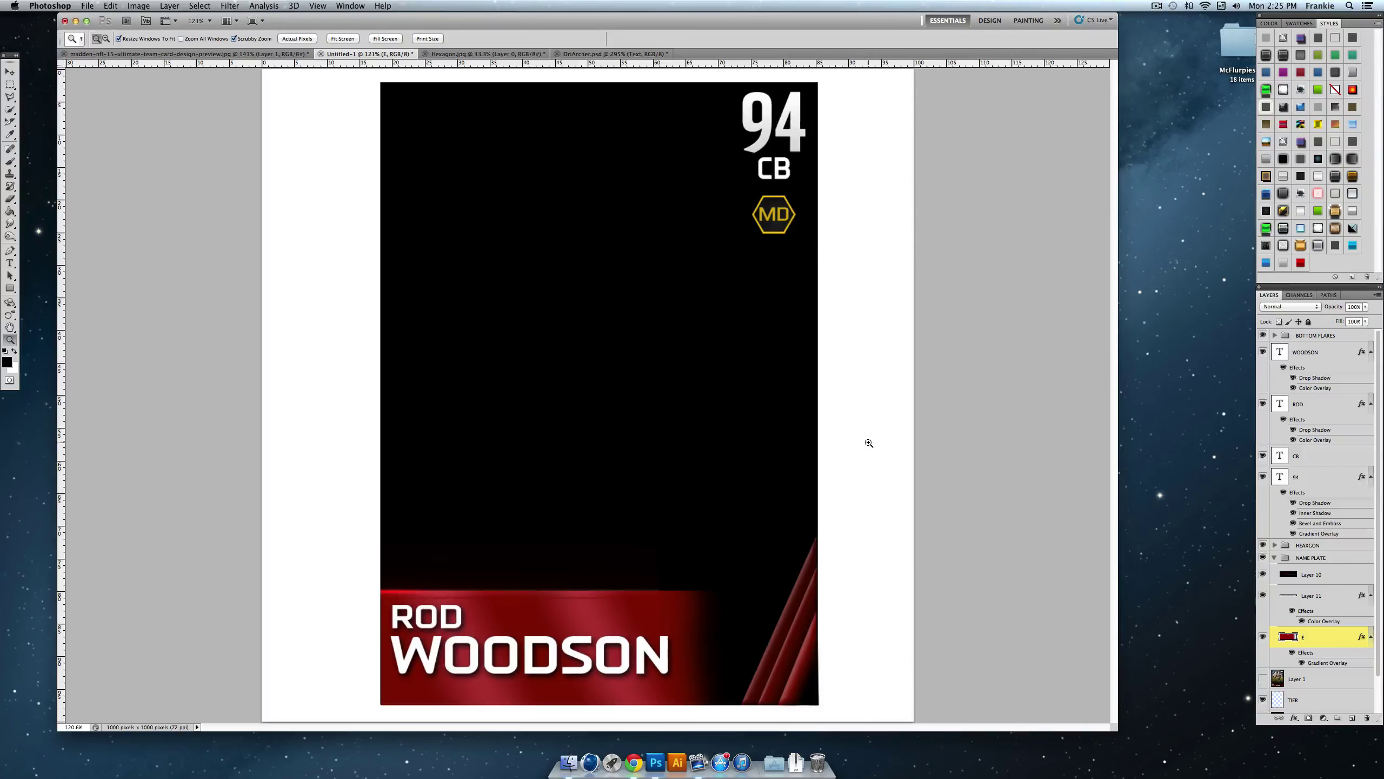
{"action": "left_click", "coordinate": [1273, 335]}
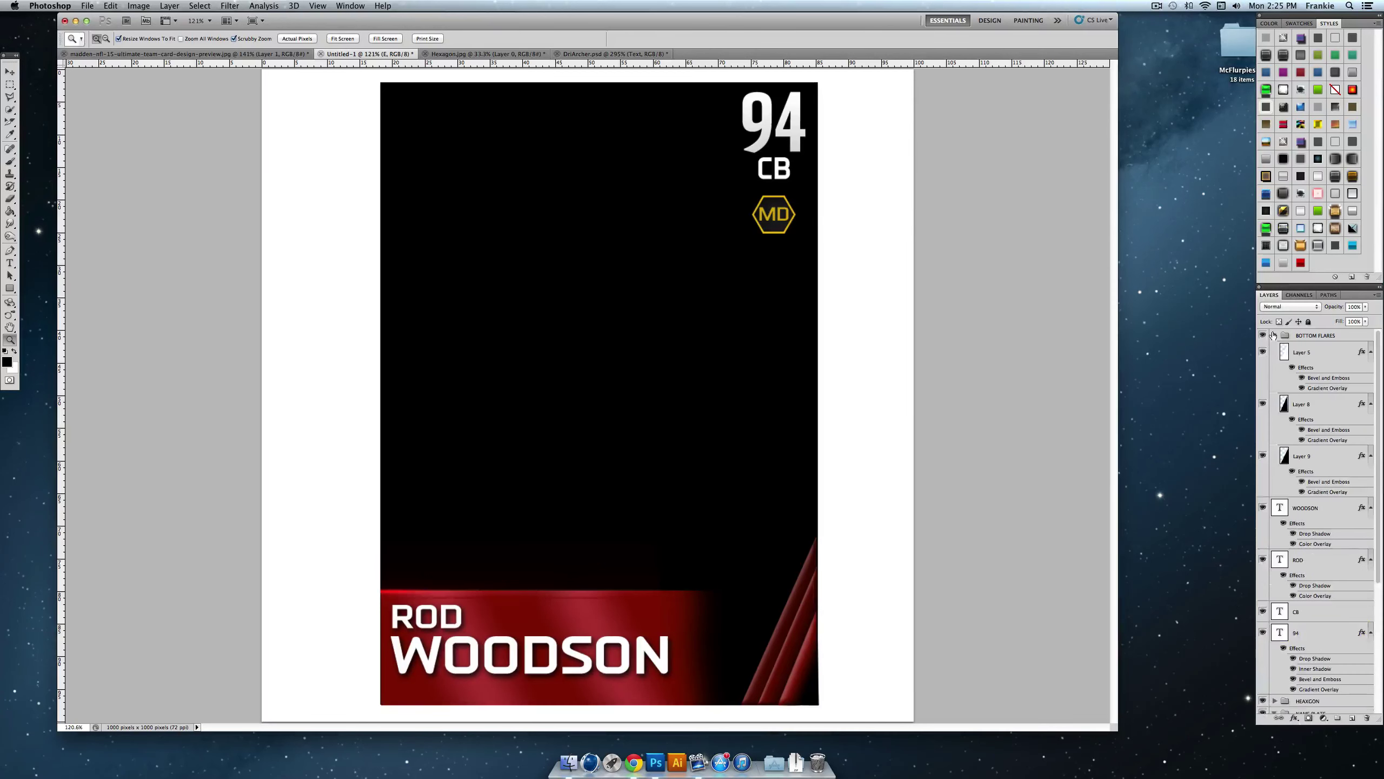
{"action": "left_click", "coordinate": [1274, 334]}
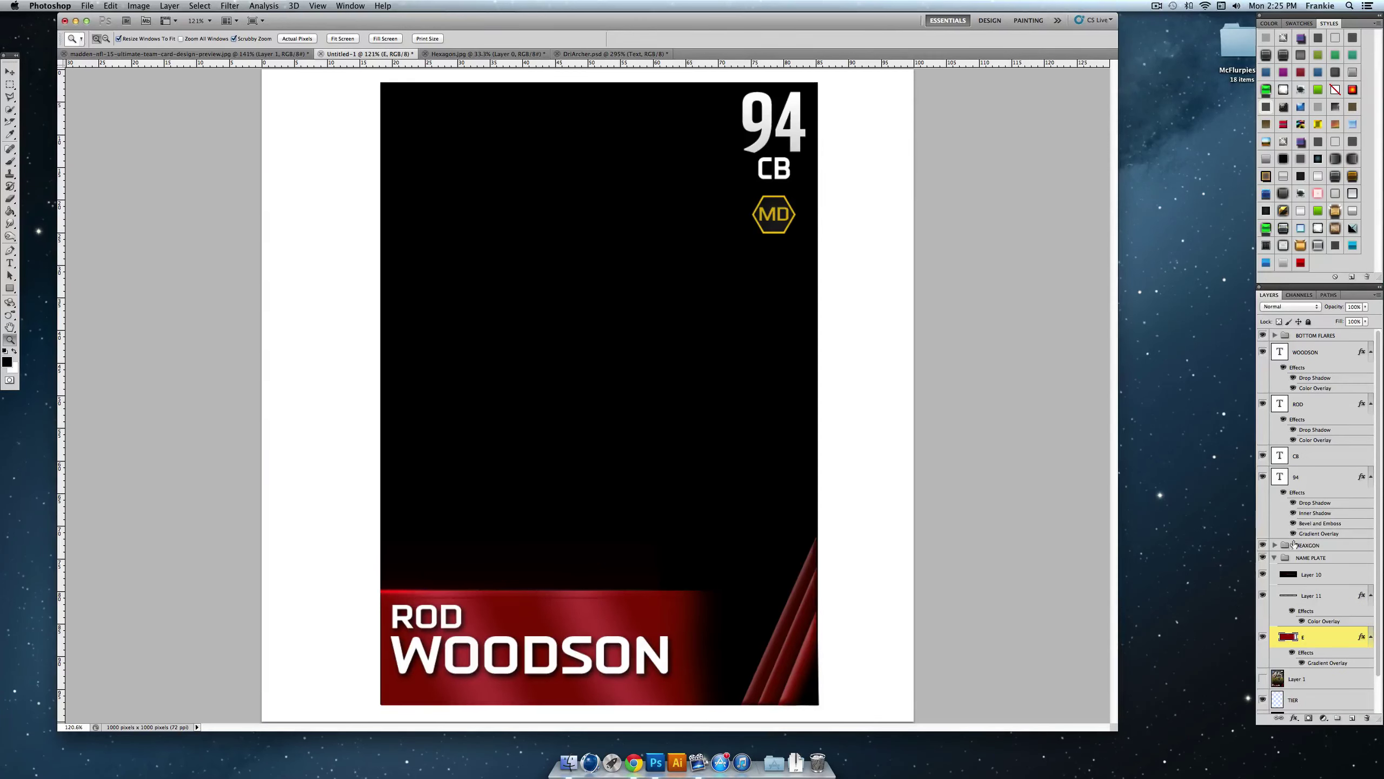
Step: Collapse the NAME PLATE group, show the reference photo layer again, and add an empty layer above all the others
{"action": "left_click", "coordinate": [1274, 558]}
{"action": "left_click", "coordinate": [1263, 574]}
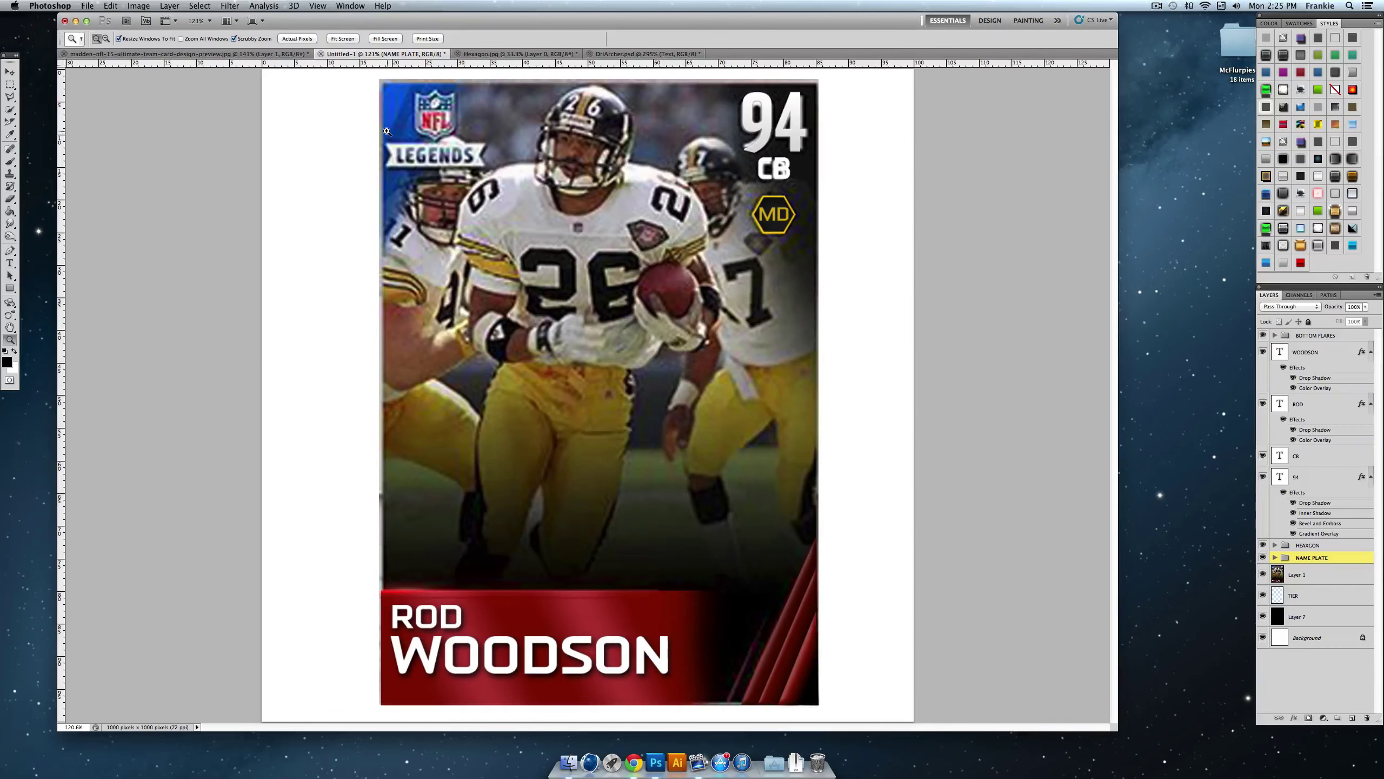
{"action": "left_click_drag", "start_coordinate": [387, 131], "coordinate": [427, 127]}
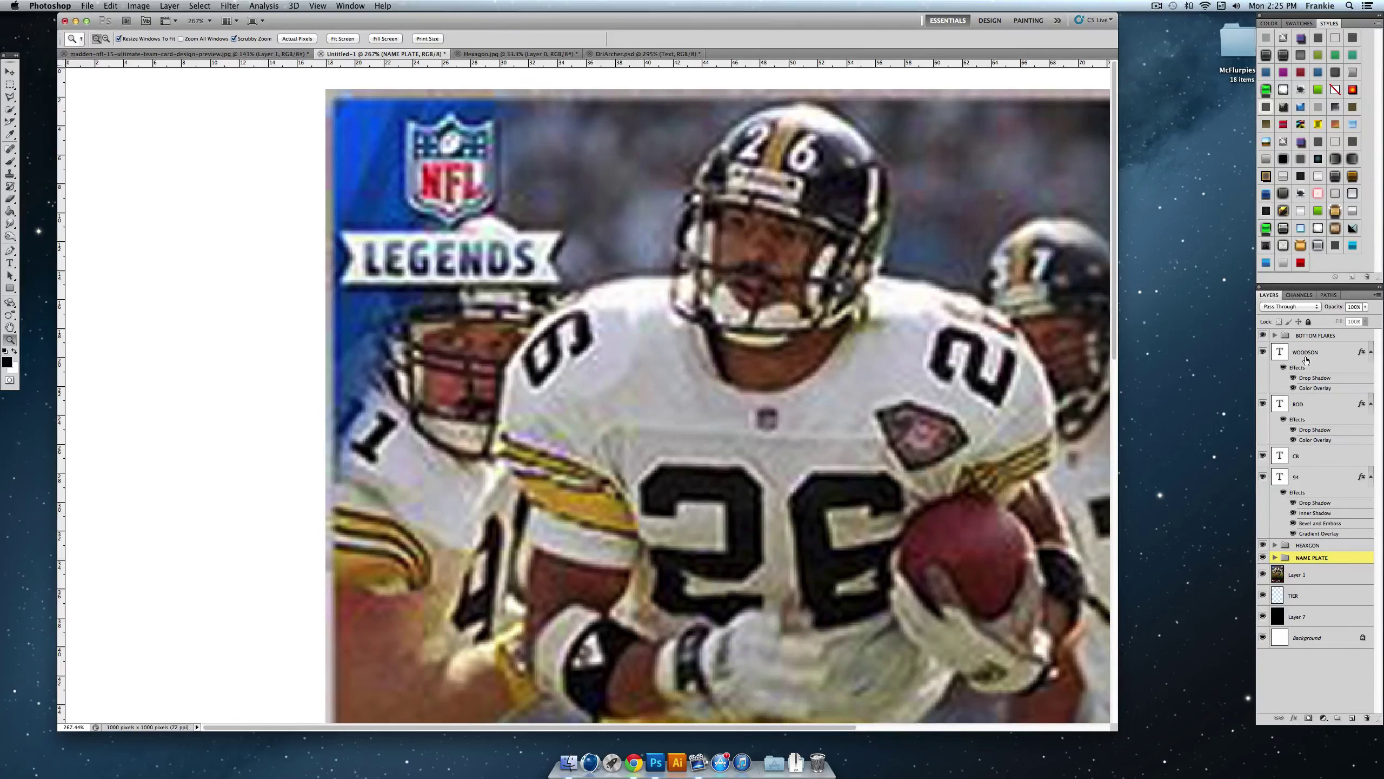
{"action": "key", "text": "alt+period"}
{"action": "left_click", "coordinate": [1352, 719]}
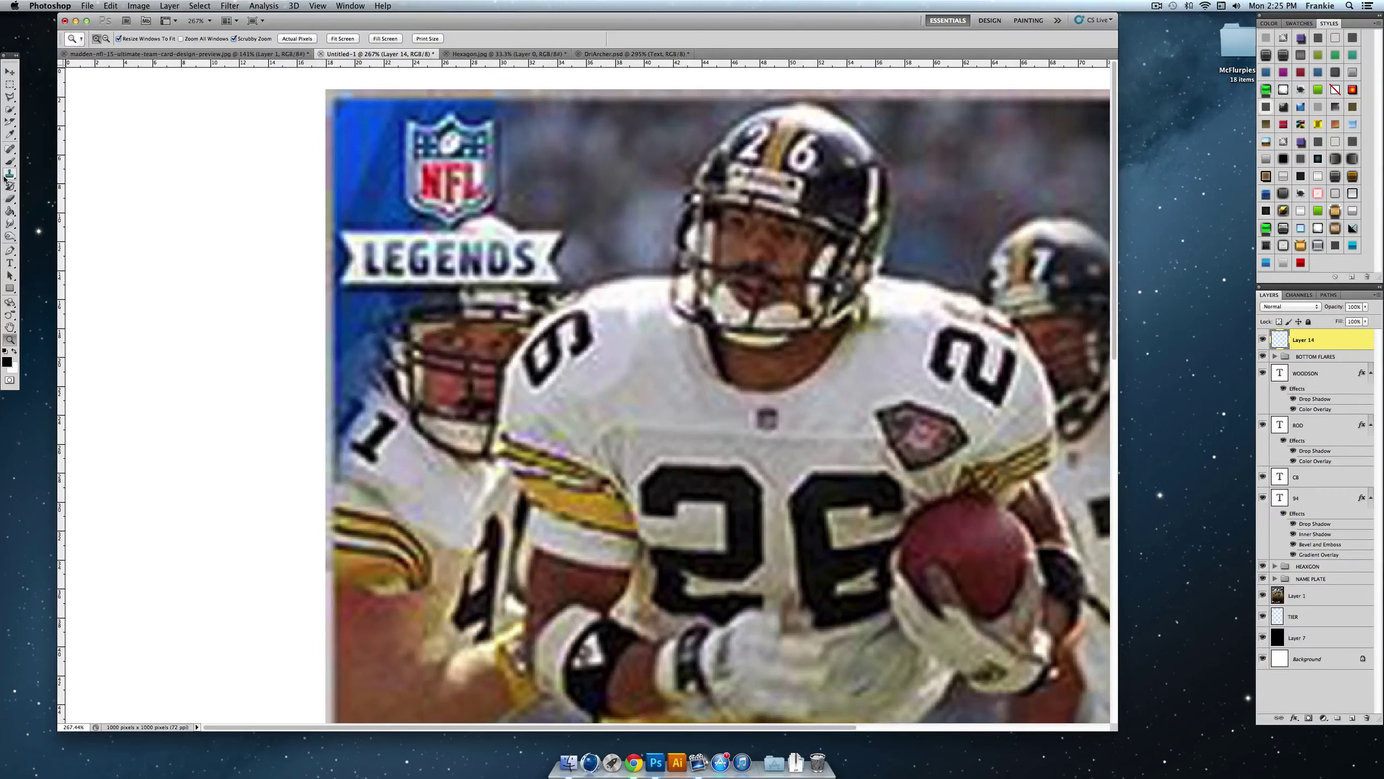
Step: Outline the left half of the LEGENDS banner with the Pen tool and turn the path into a selection with 0 px feather
{"action": "left_click", "coordinate": [9, 97]}
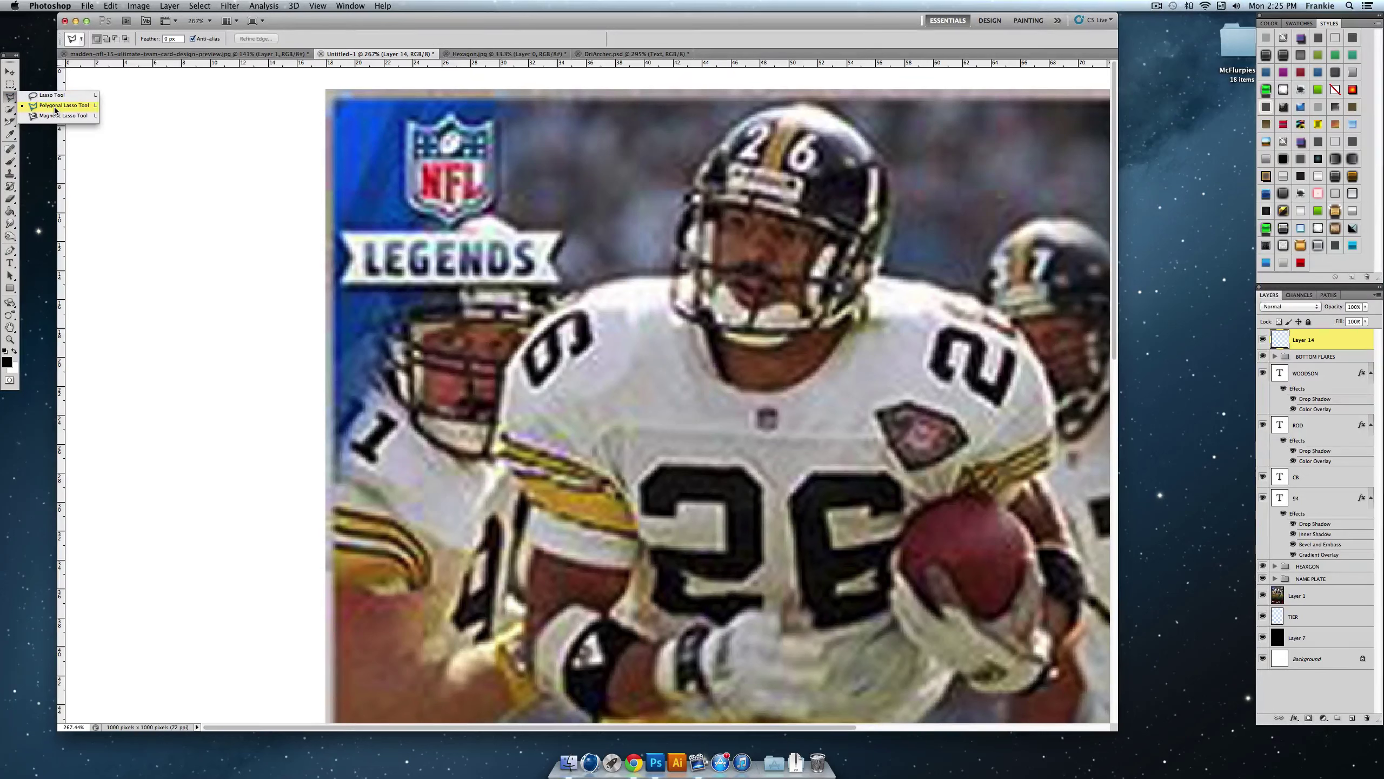
{"action": "left_click", "coordinate": [8, 252]}
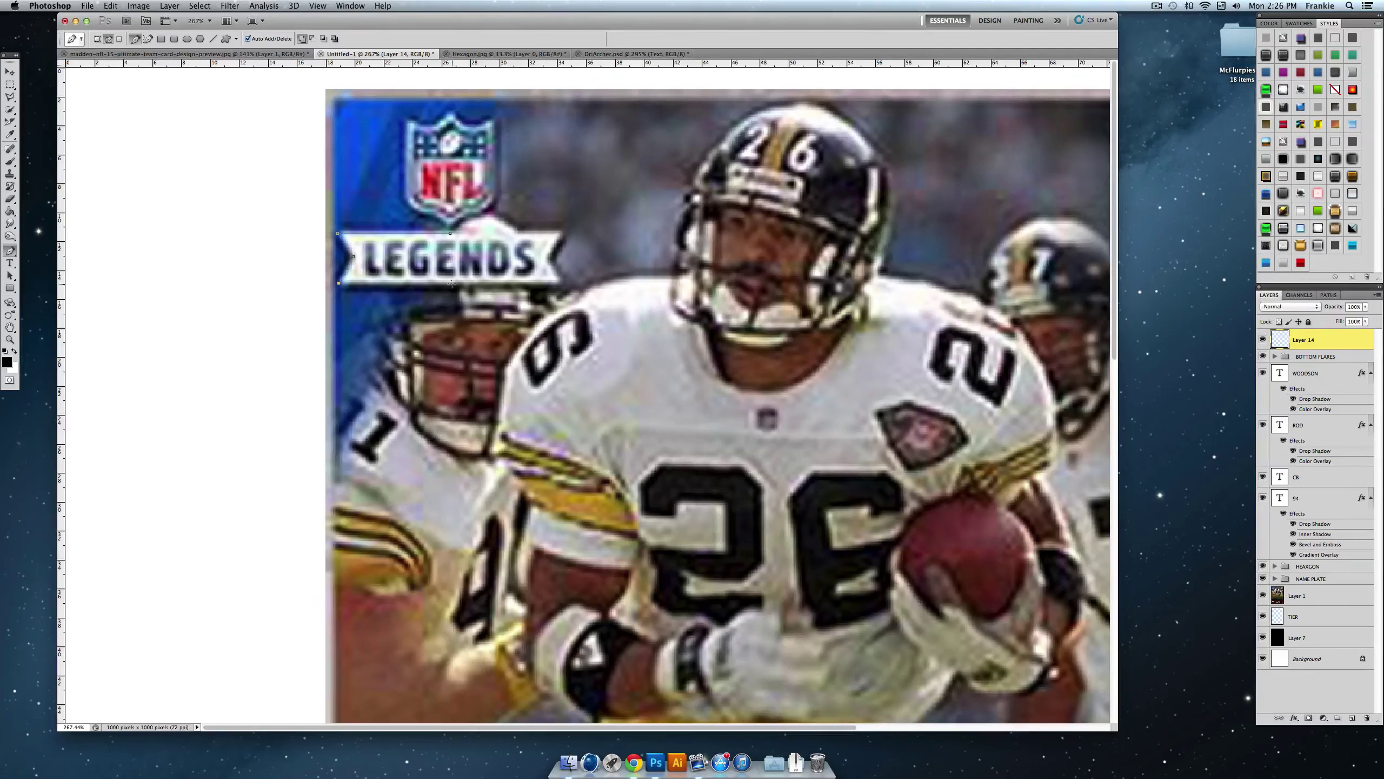
{"action": "right_click", "coordinate": [437, 248]}
{"action": "left_click", "coordinate": [471, 304]}
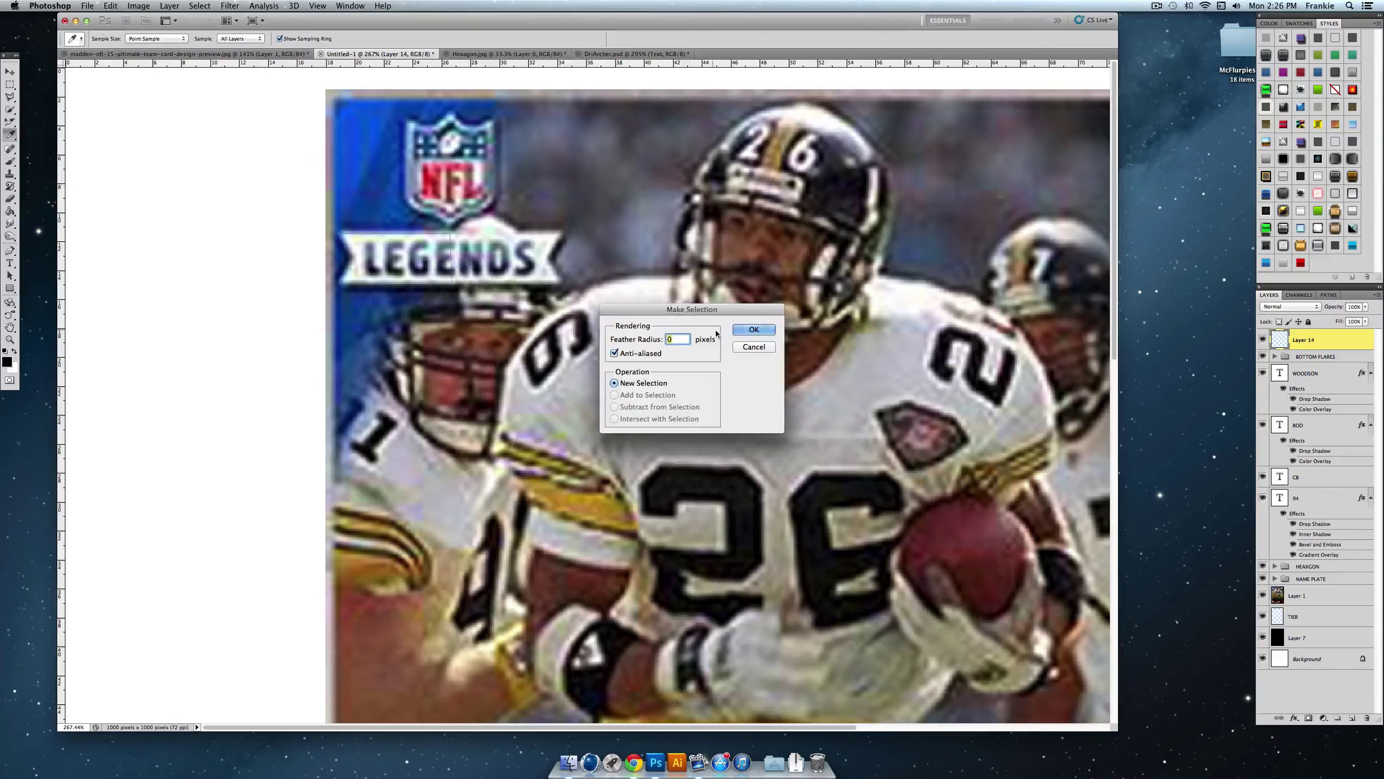
{"action": "left_click", "coordinate": [752, 328]}
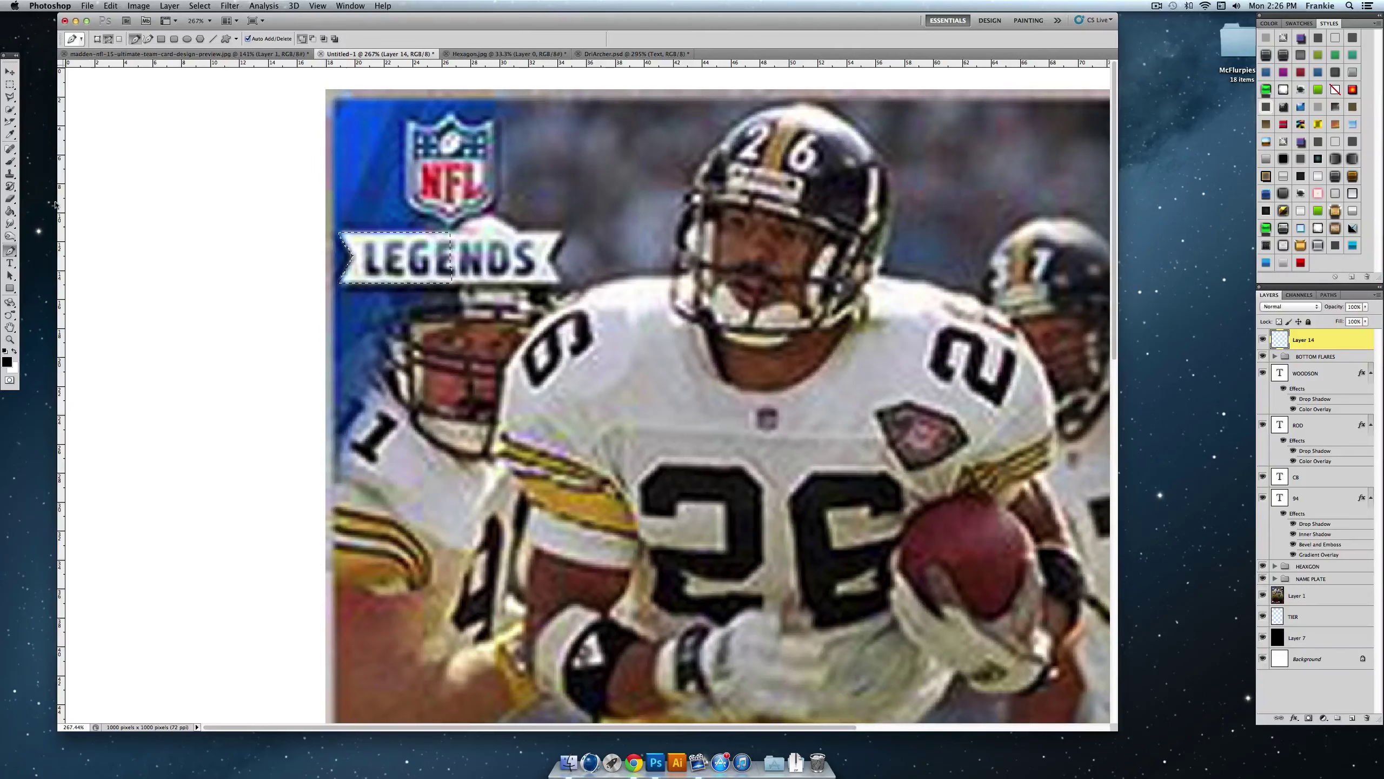
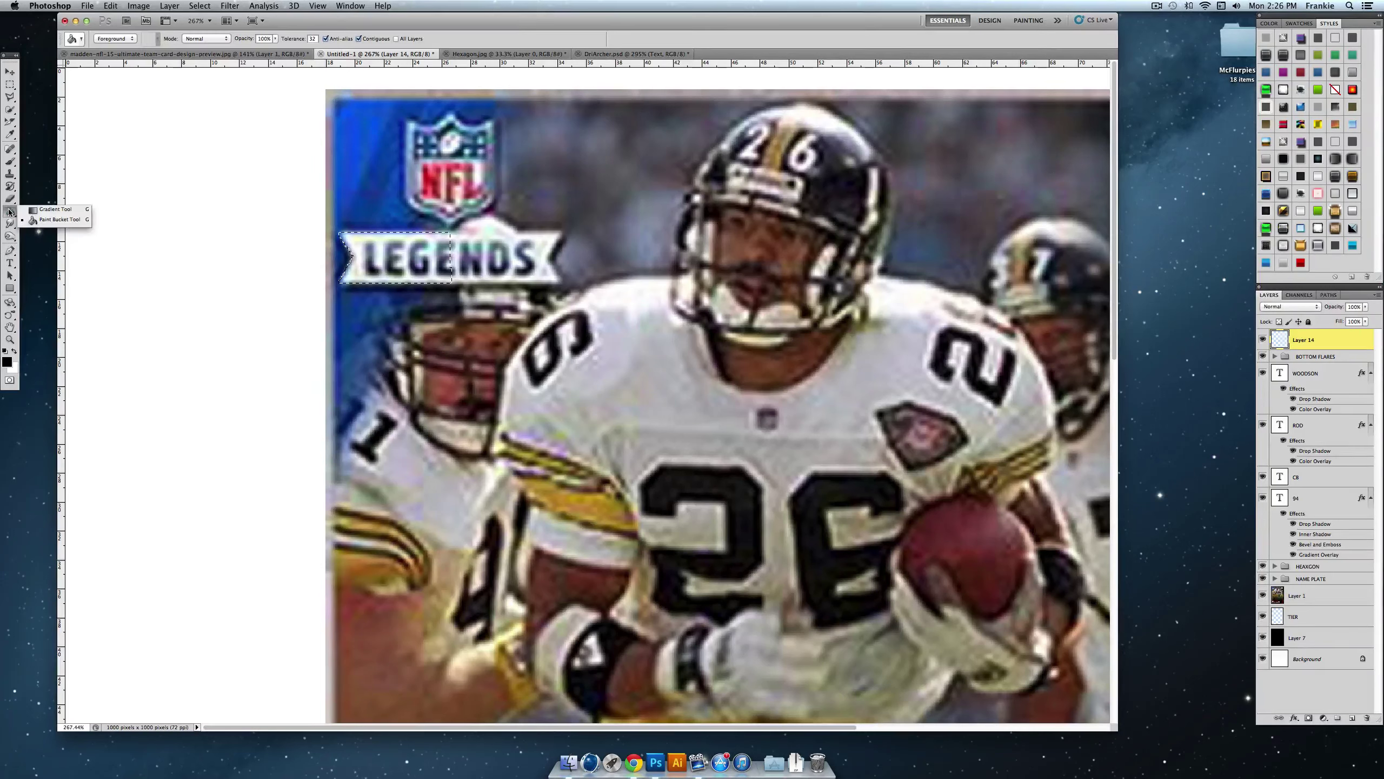
Step: Fill the selected banner half with the black foreground color and deselect it
{"action": "key", "text": "alt+BackSpace"}
{"action": "left_click", "coordinate": [9, 73]}
{"action": "left_click_drag", "start_coordinate": [7, 80], "coordinate": [33, 83]}
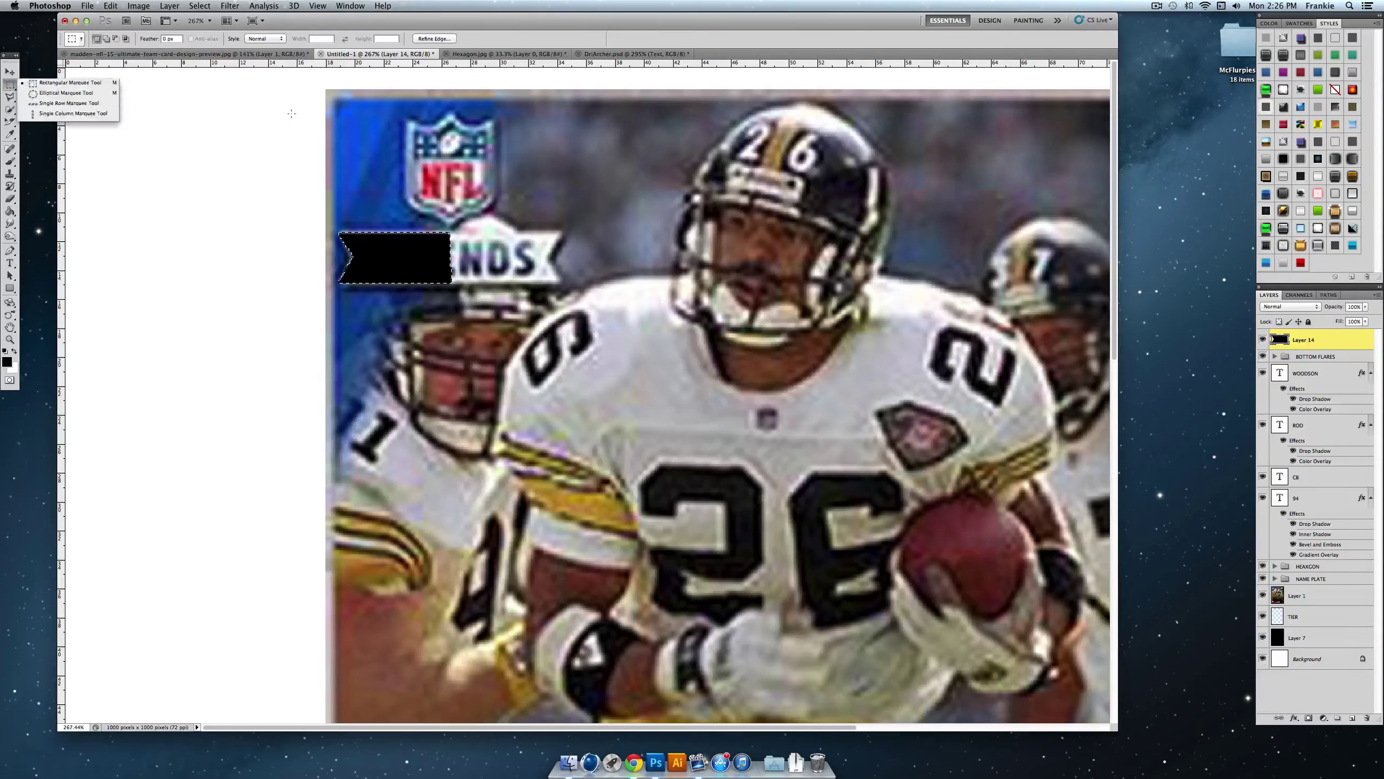
{"action": "left_click", "coordinate": [305, 115]}
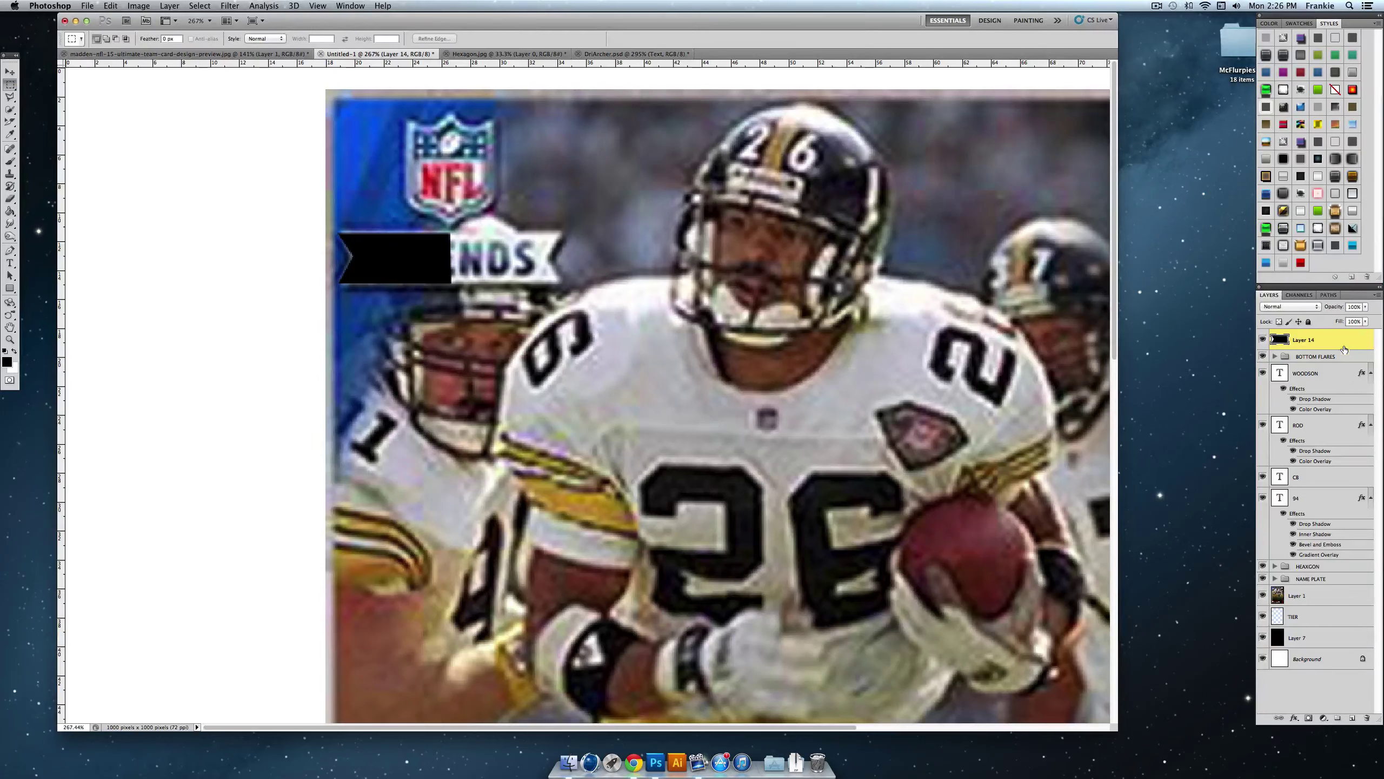
Step: Duplicate the layer holding the black banner half
{"action": "right_click", "coordinate": [1344, 349]}
{"action": "left_click", "coordinate": [1269, 377]}
{"action": "left_click", "coordinate": [796, 322]}
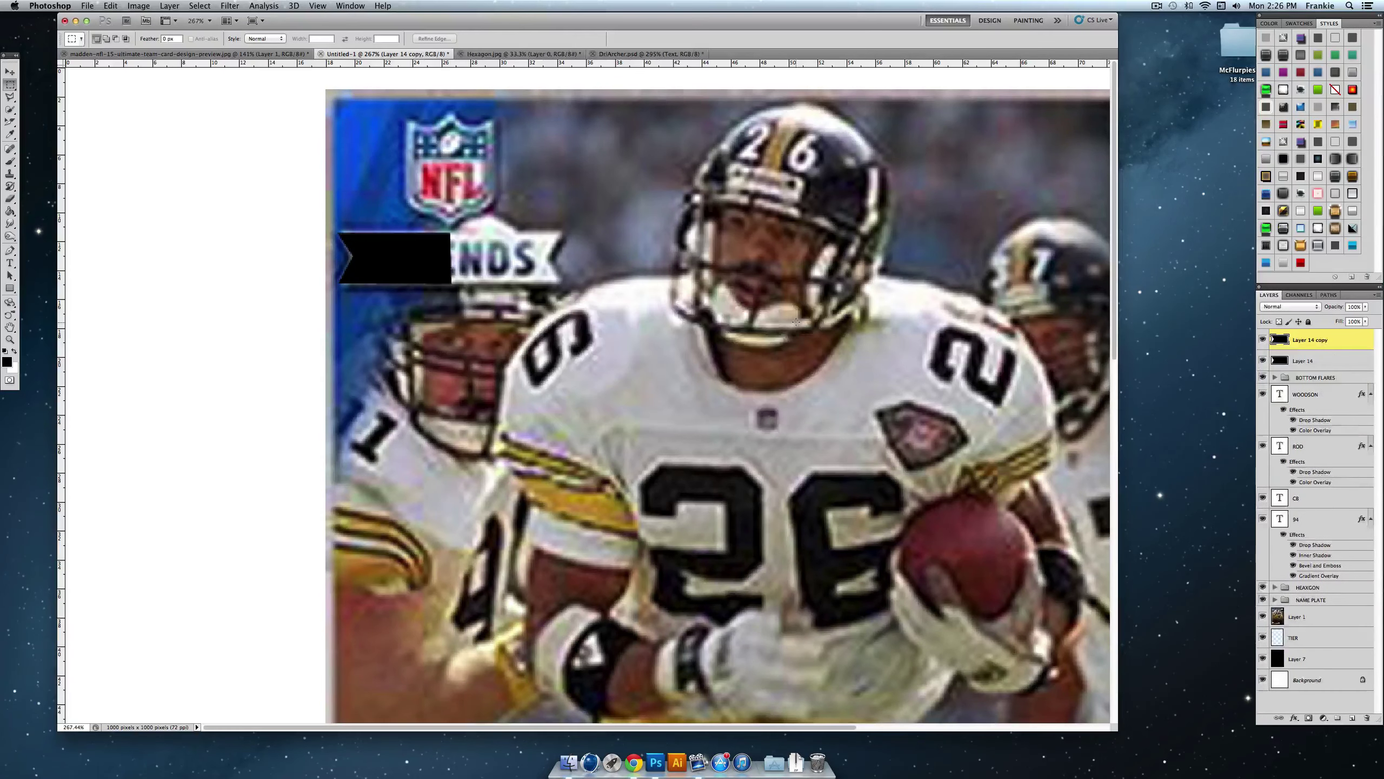
Step: Flip the duplicated banner half horizontally and place it over the right half of the LEGENDS banner
{"action": "key", "text": "super+t"}
{"action": "right_click", "coordinate": [424, 240]}
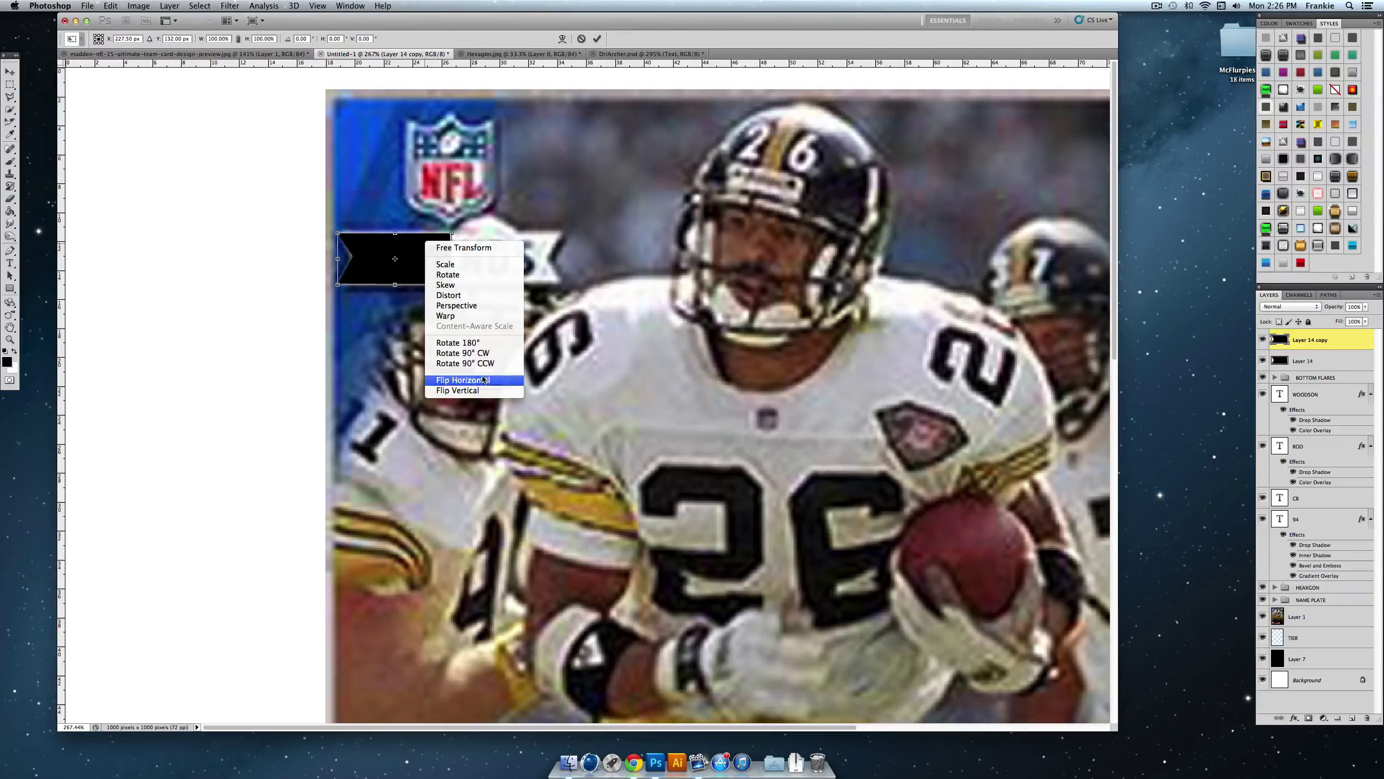
{"action": "left_click", "coordinate": [484, 380]}
{"action": "left_click_drag", "start_coordinate": [434, 258], "coordinate": [538, 255]}
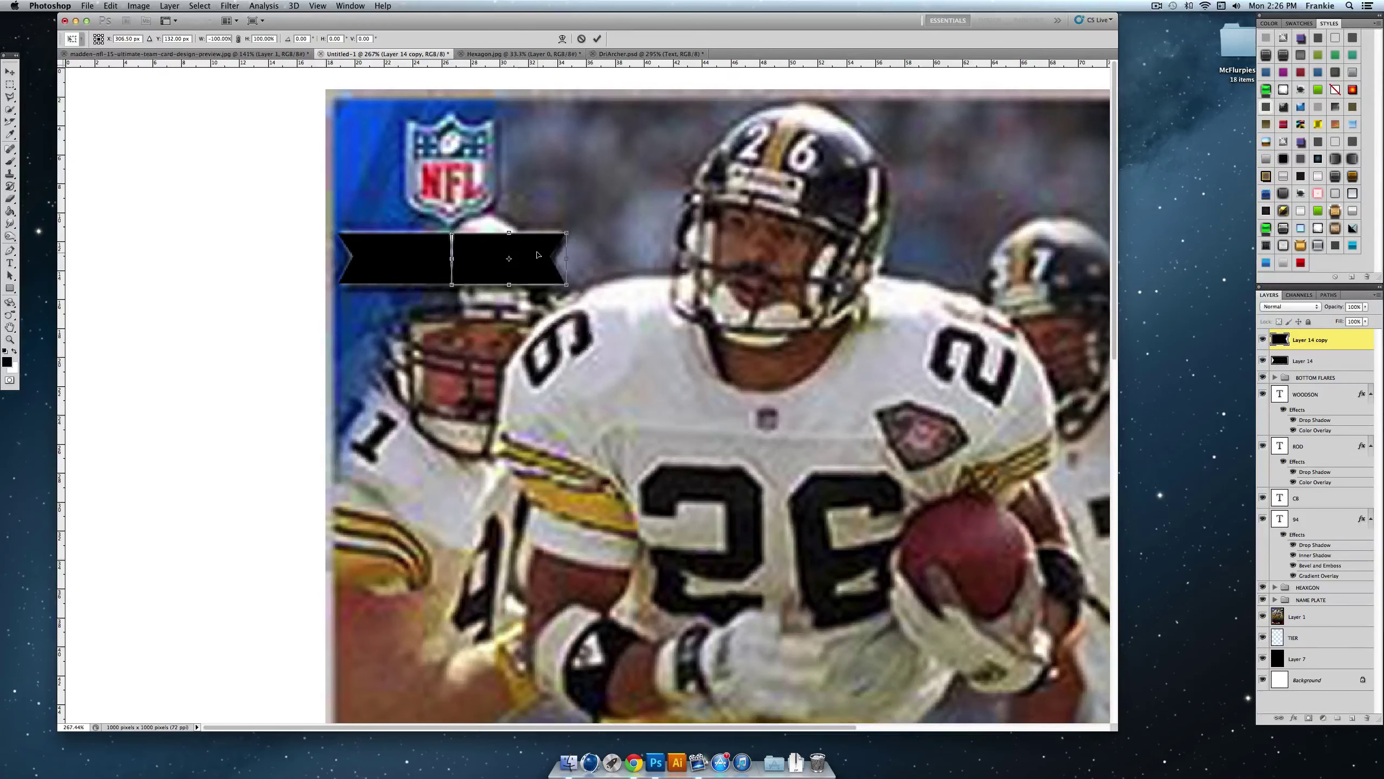
{"action": "right_click", "coordinate": [537, 255]}
{"action": "left_click", "coordinate": [586, 390]}
{"action": "key", "text": "Return"}
{"action": "key", "text": "m"}
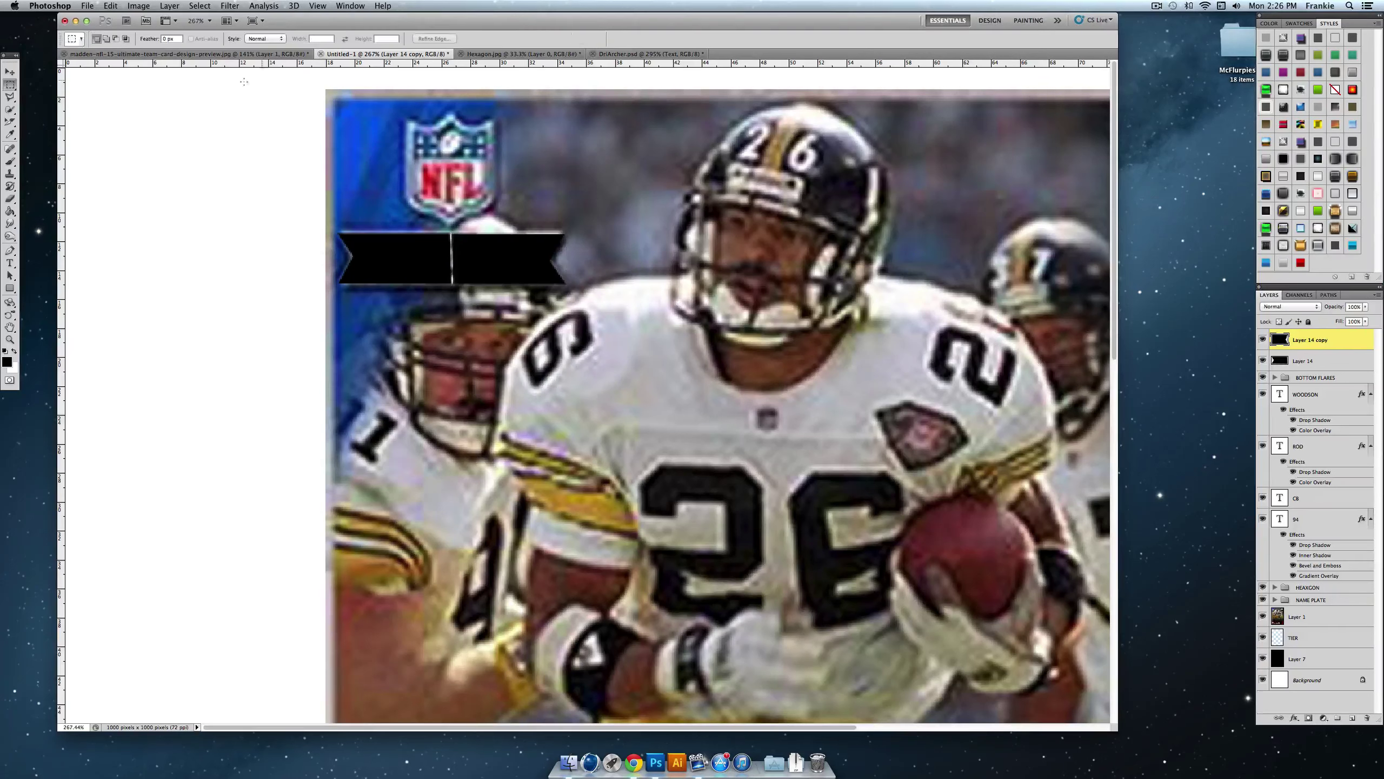
Step: Nudge the flipped banner half to the left until it closes the gap in the middle of the banner
{"action": "left_click", "coordinate": [9, 71]}
{"action": "key", "text": "Left"}
{"action": "key", "text": "Left"}
{"action": "key", "text": "Left"}
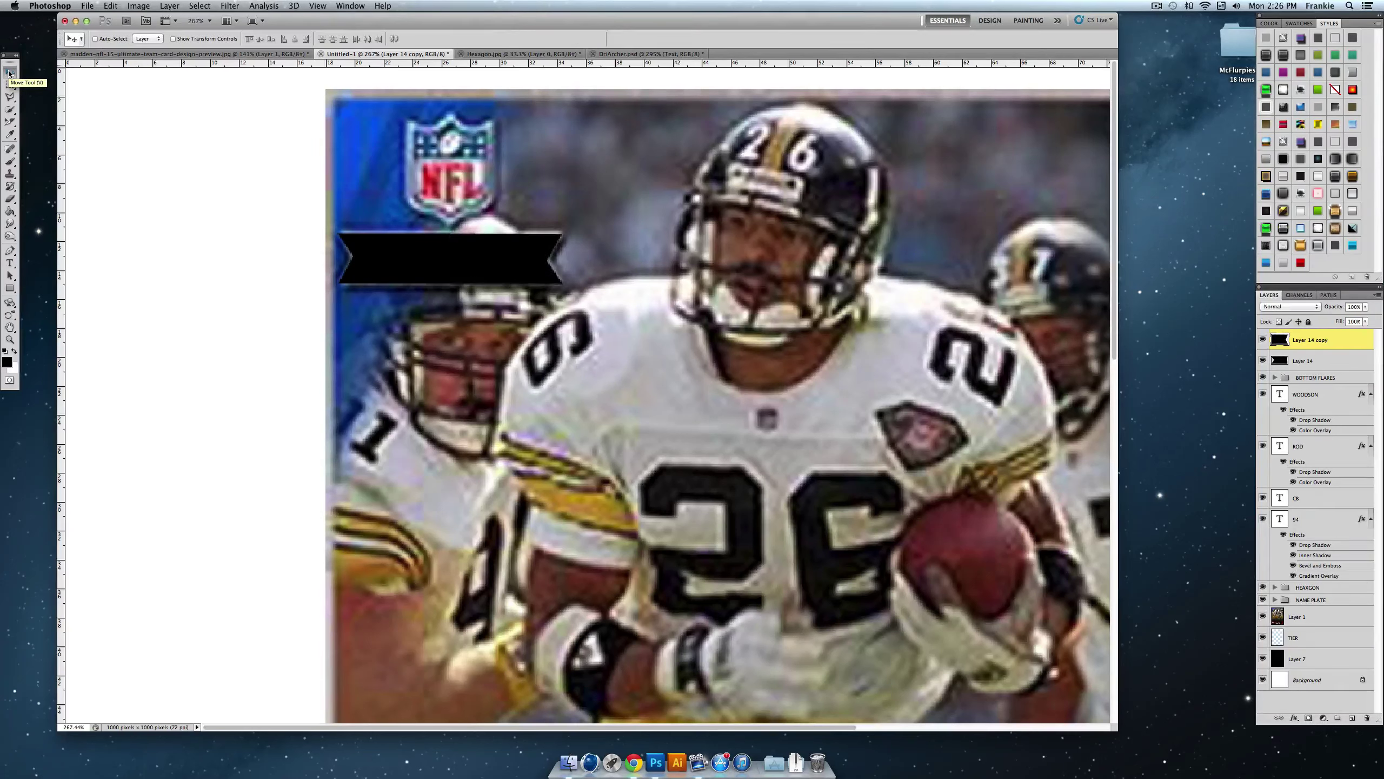
Step: Merge the two black banner half layers into one layer
{"action": "left_click", "coordinate": [1328, 353], "text": "shift"}
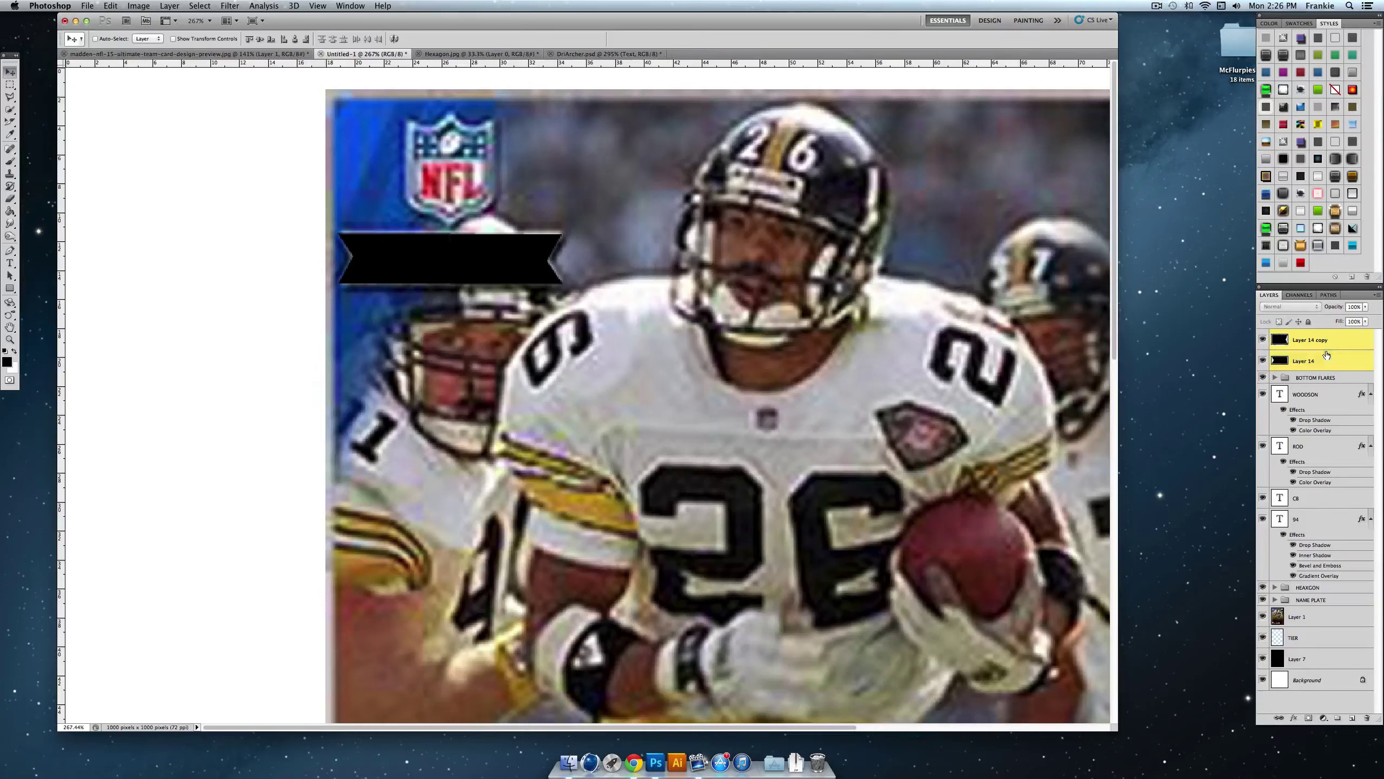
{"action": "right_click", "coordinate": [1328, 353]}
{"action": "key", "text": "Escape"}
{"action": "right_click", "coordinate": [1361, 366]}
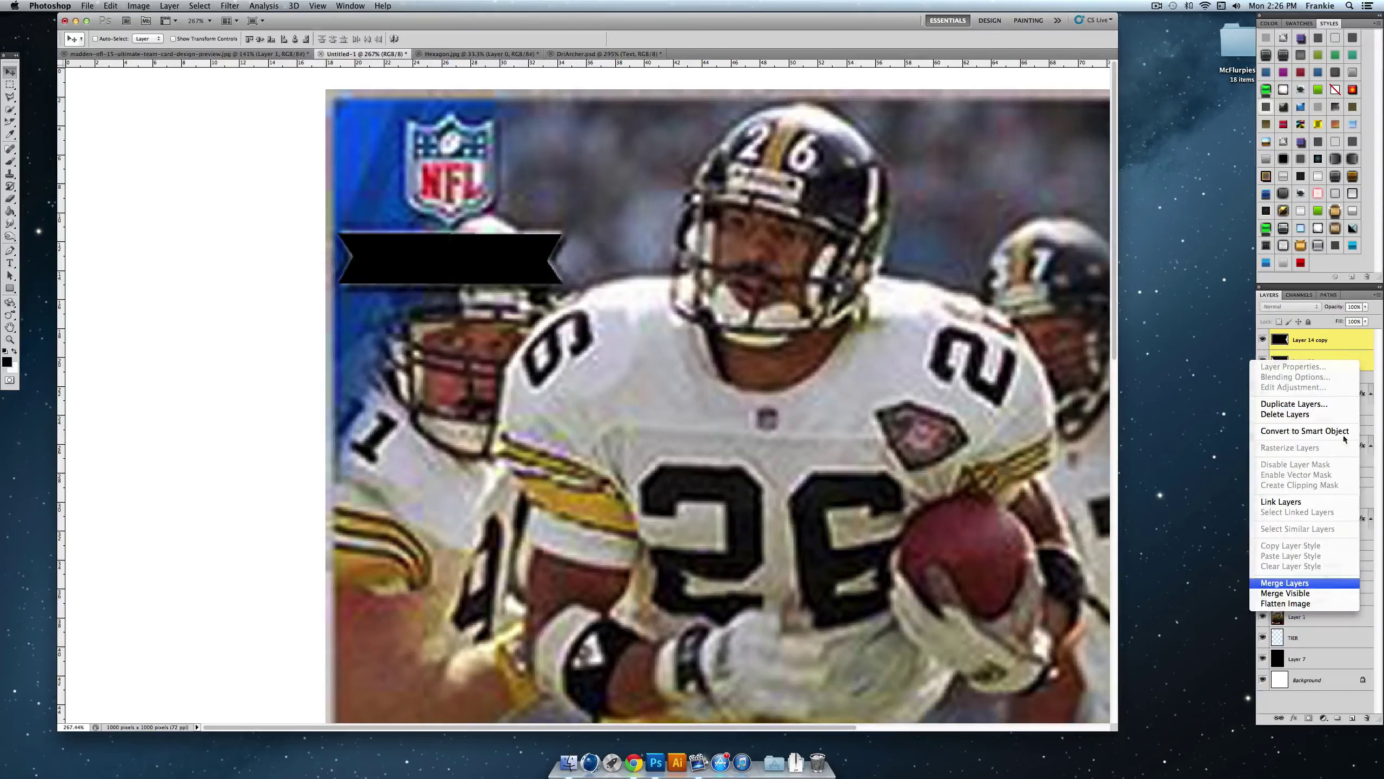
{"action": "left_click", "coordinate": [1336, 589]}
Step: Apply the silver beveled style preset to the banner and change its gradient overlay to the light gray to white preset
{"action": "left_click", "coordinate": [1285, 264]}
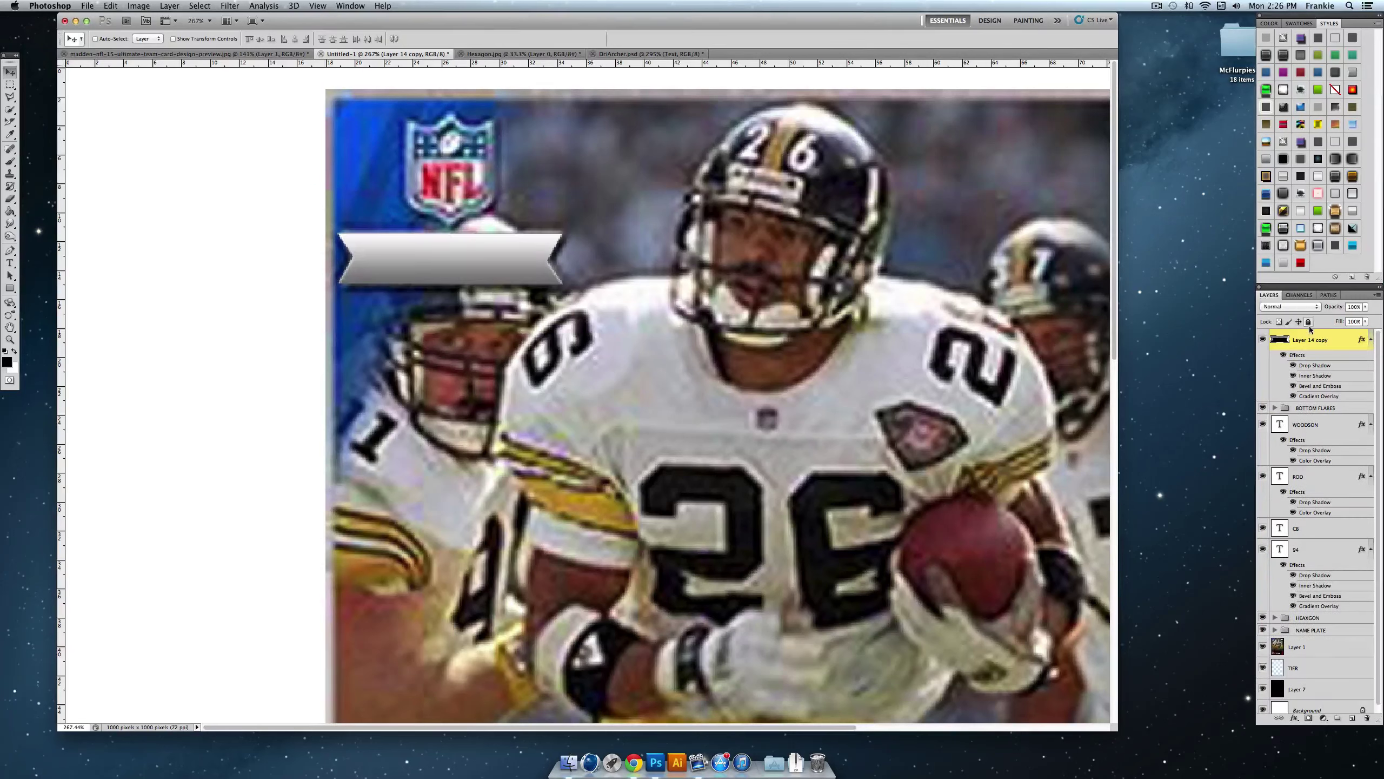
{"action": "double_click", "coordinate": [1337, 341]}
{"action": "left_click", "coordinate": [133, 367]}
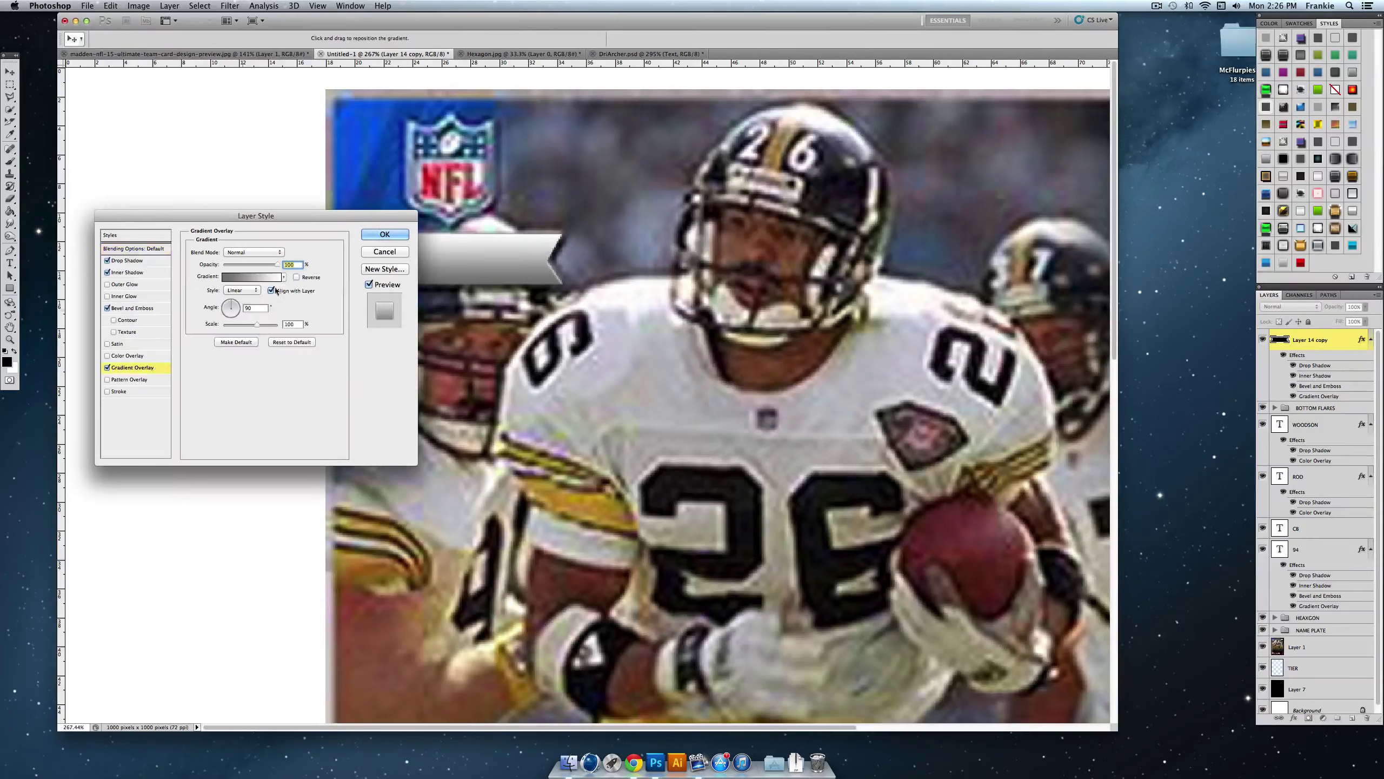
{"action": "left_click", "coordinate": [252, 276]}
{"action": "double_click", "coordinate": [1027, 376]}
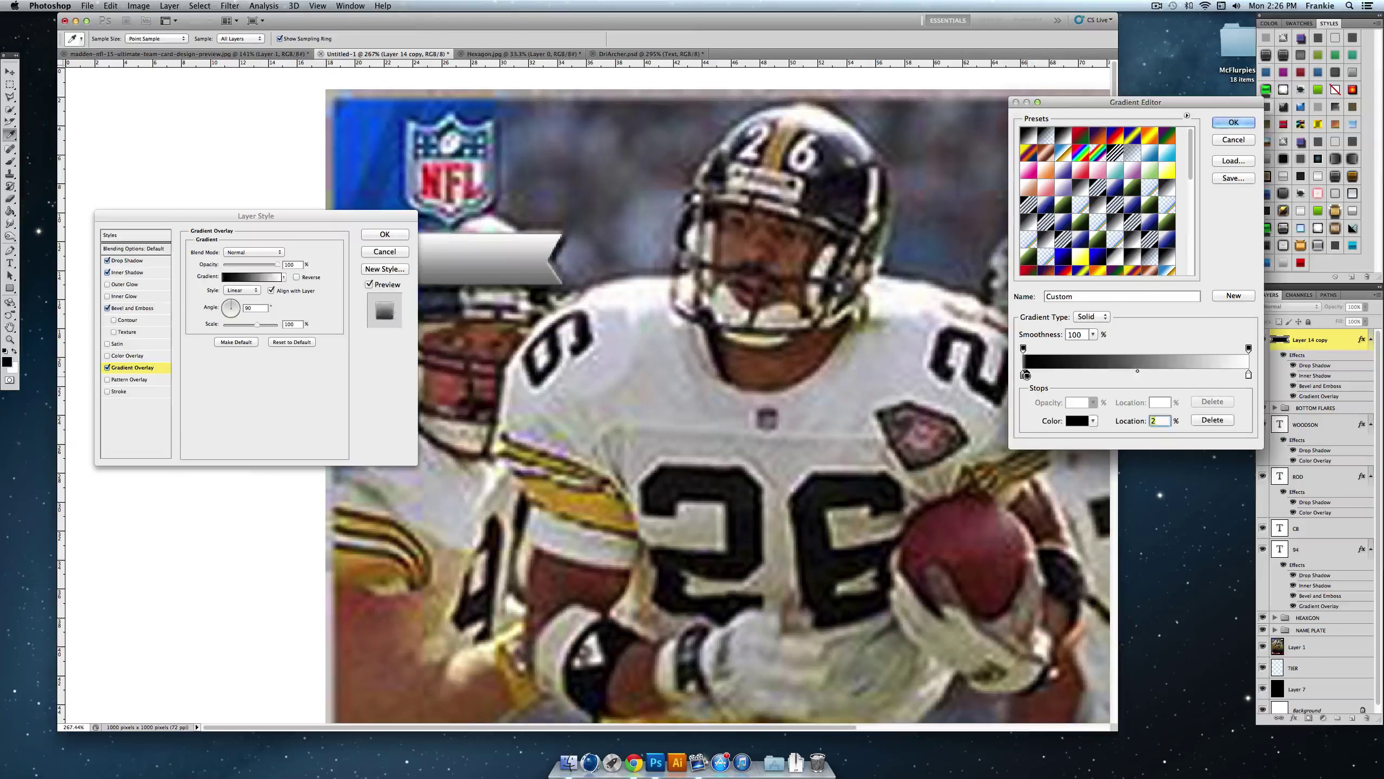
{"action": "left_click", "coordinate": [512, 301]}
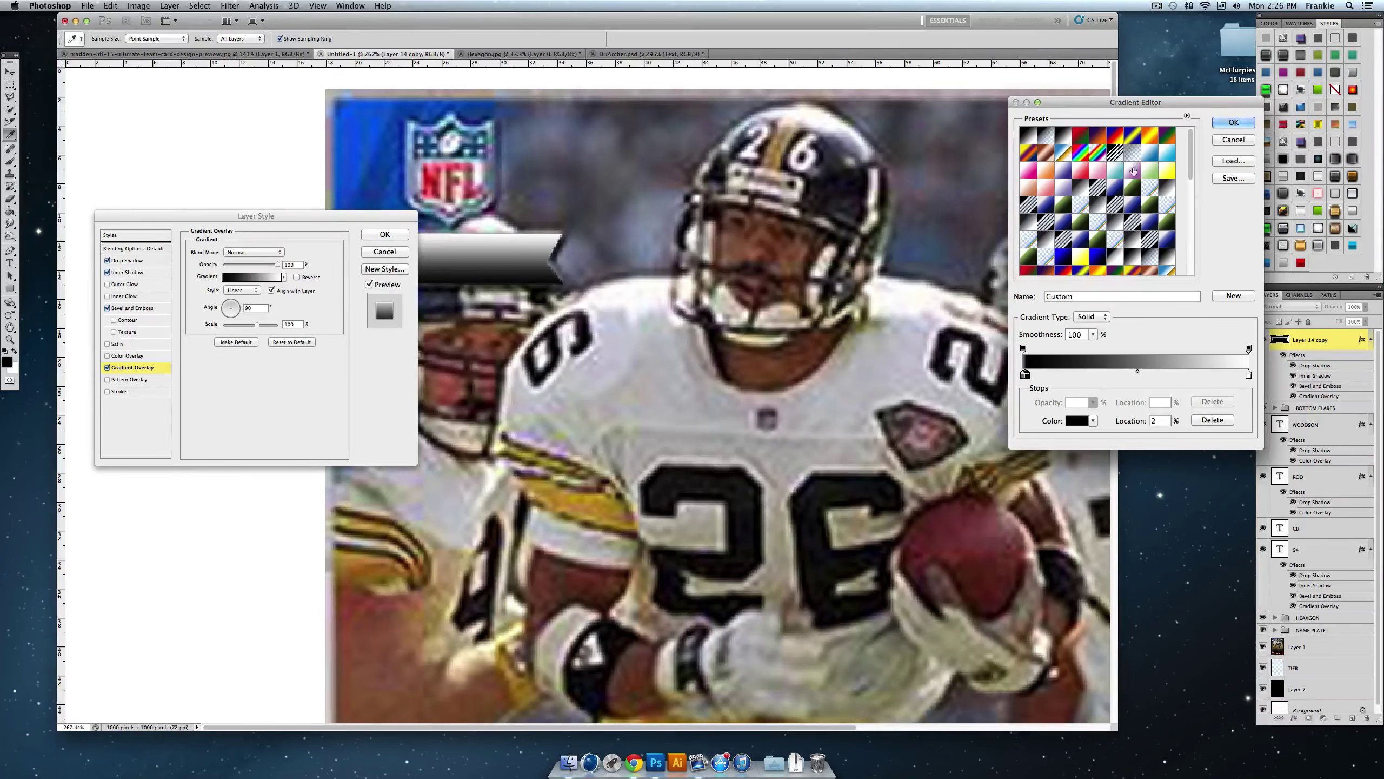
{"action": "left_click_drag", "start_coordinate": [1191, 155], "coordinate": [1190, 261]}
{"action": "left_click", "coordinate": [1167, 250]}
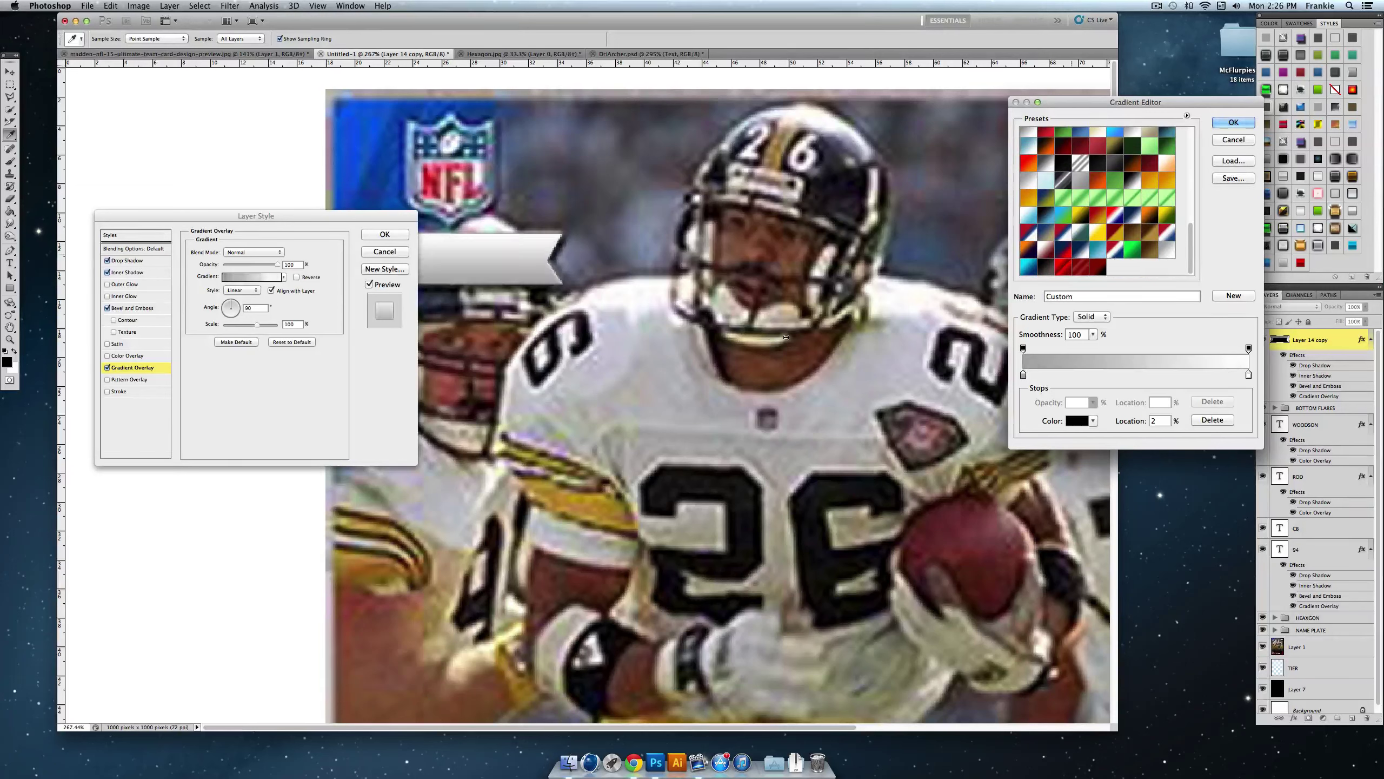
{"action": "left_click", "coordinate": [1221, 123]}
{"action": "left_click", "coordinate": [387, 235]}
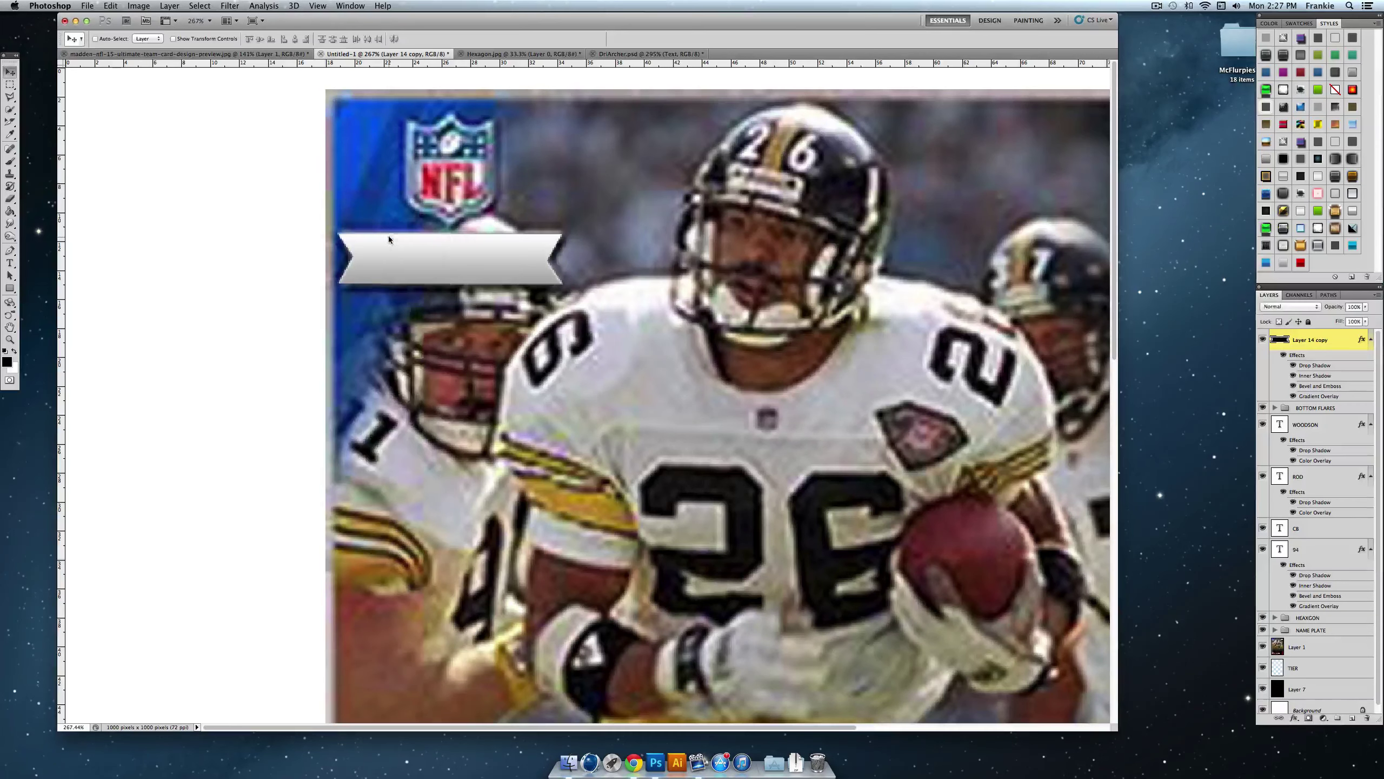
Step: Add the word LEGENDS in black bold Endzone Tech Cond text on the silver banner
{"action": "left_click", "coordinate": [10, 263]}
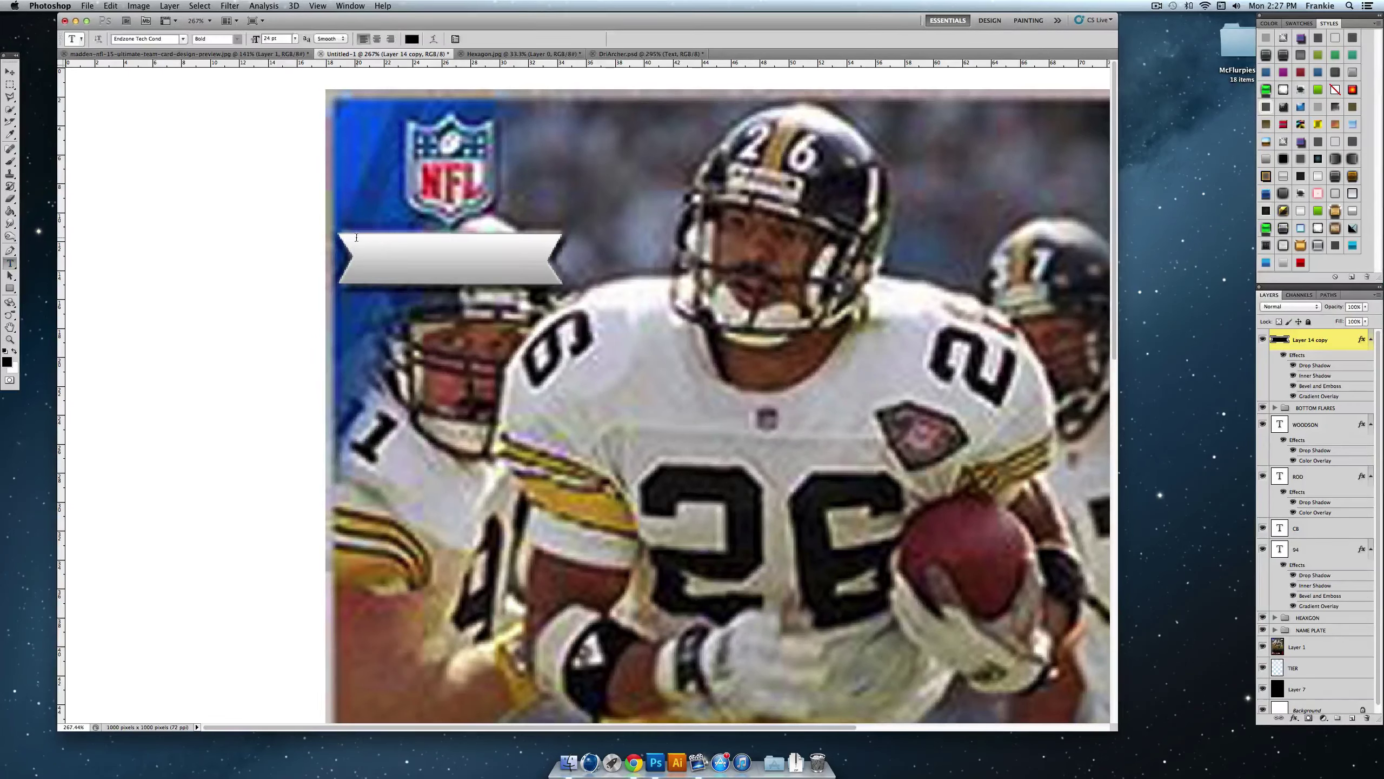
{"action": "left_click_drag", "start_coordinate": [356, 237], "coordinate": [541, 279]}
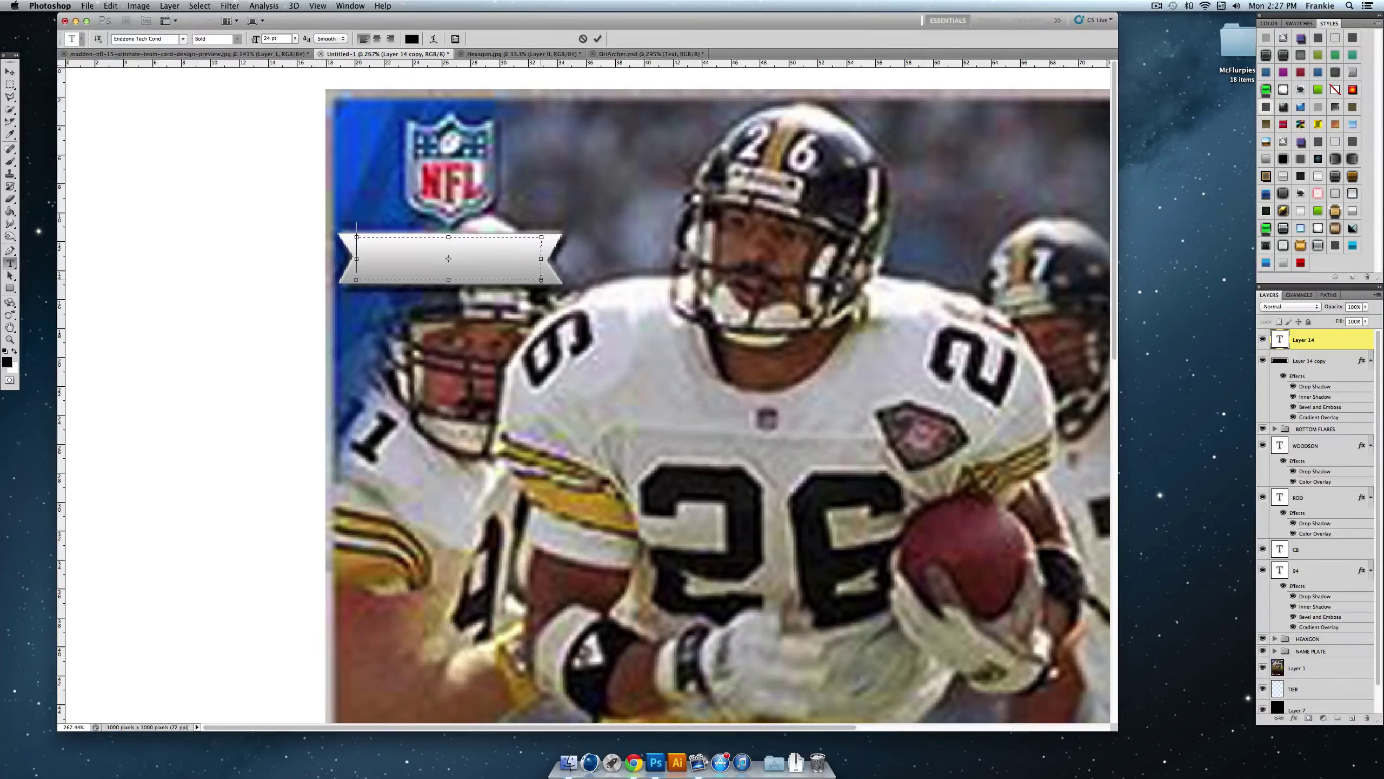
{"action": "type", "text": "LEGE"}
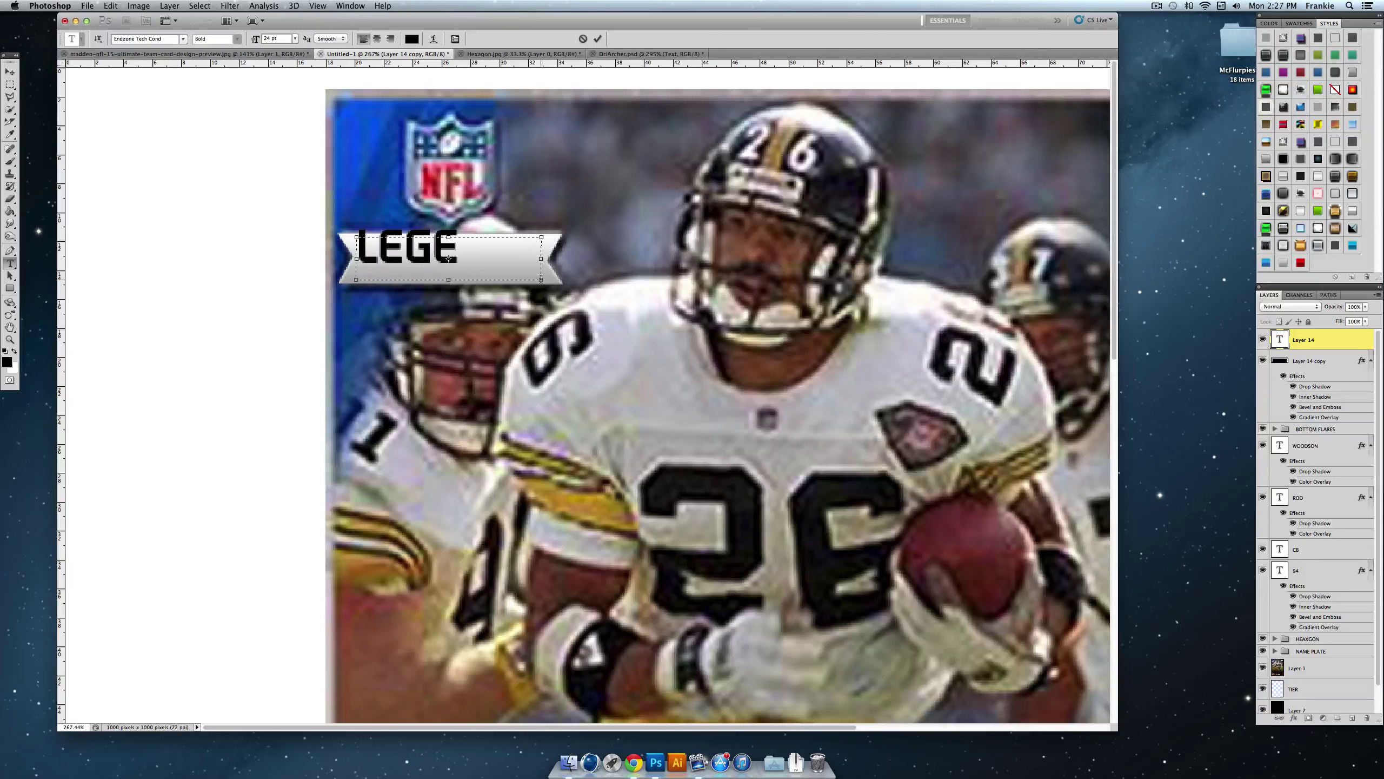
{"action": "type", "text": "ND"}
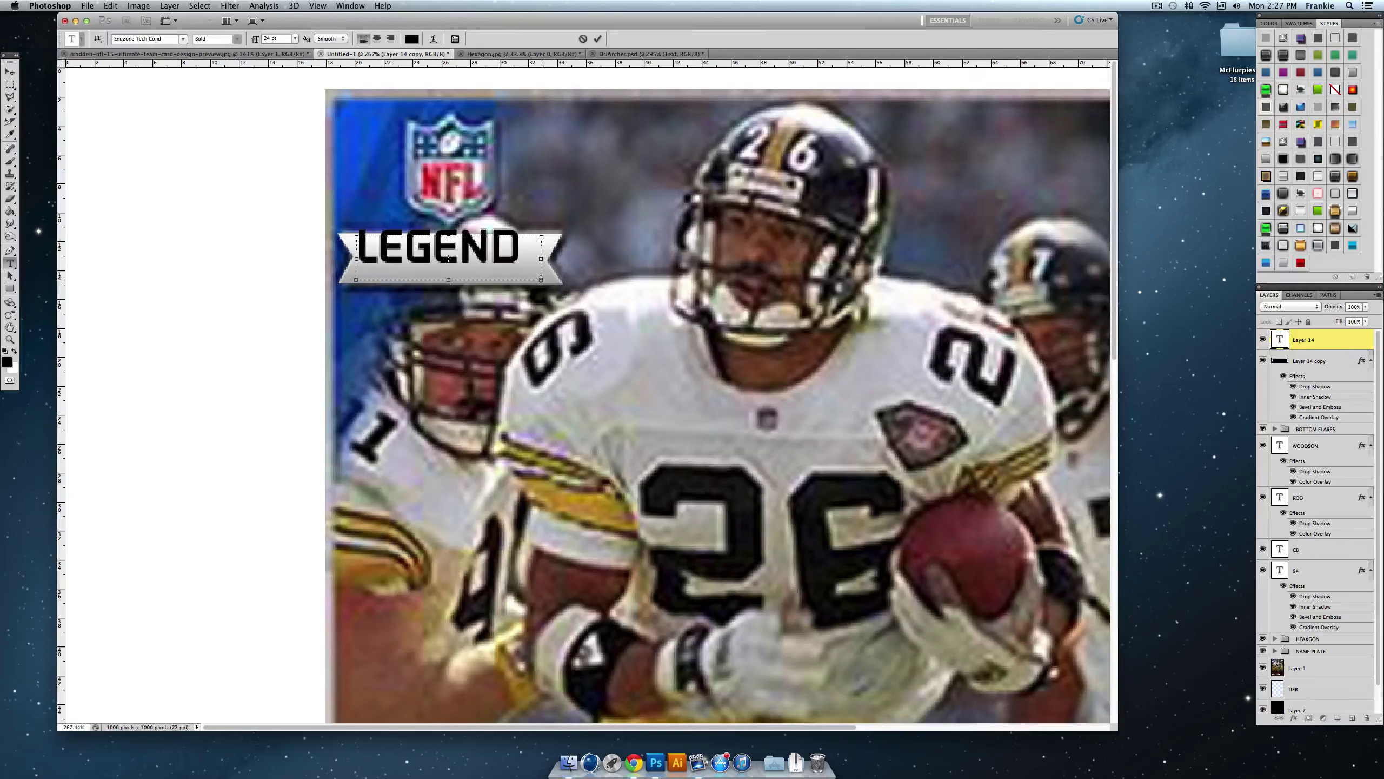
{"action": "left_click", "coordinate": [597, 40]}
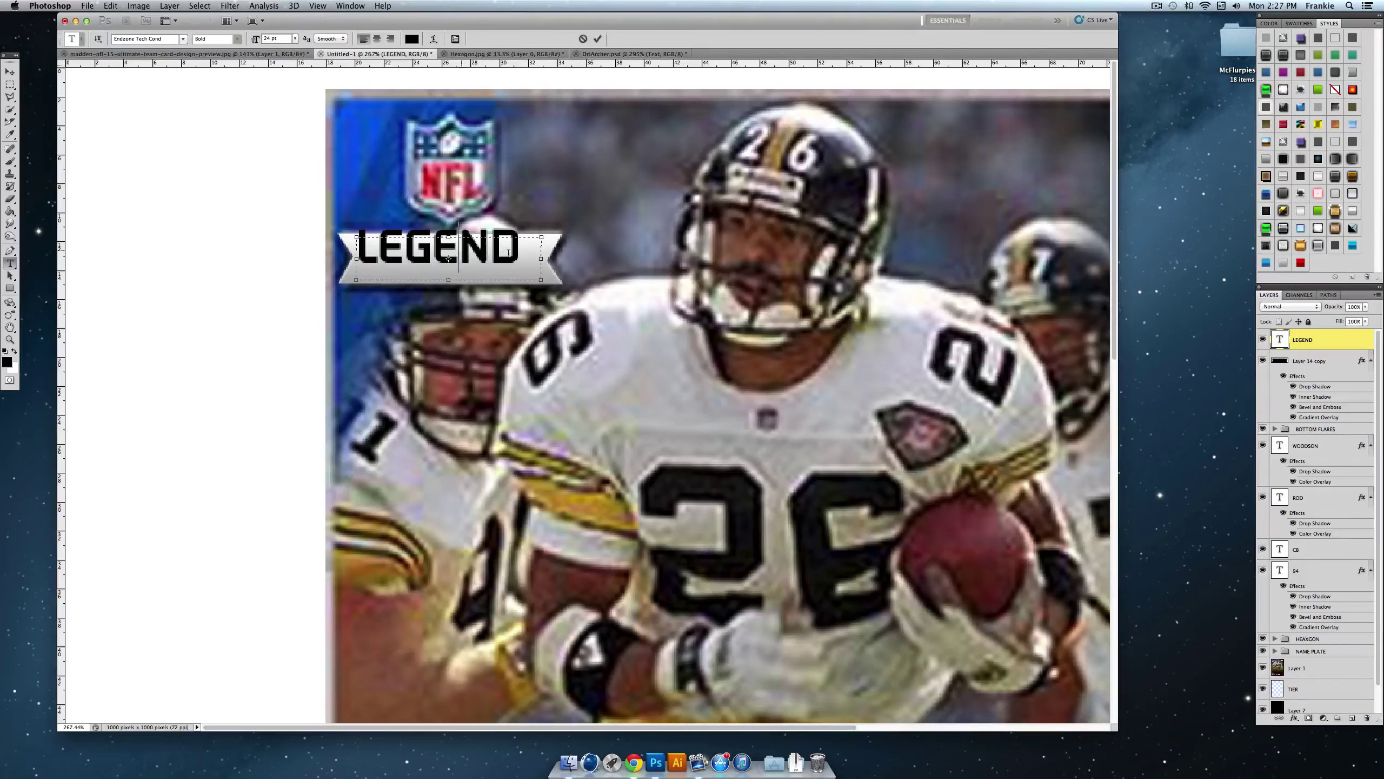
{"action": "key", "text": "BackSpace"}
{"action": "key", "text": "BackSpace"}
{"action": "key", "text": "BackSpace"}
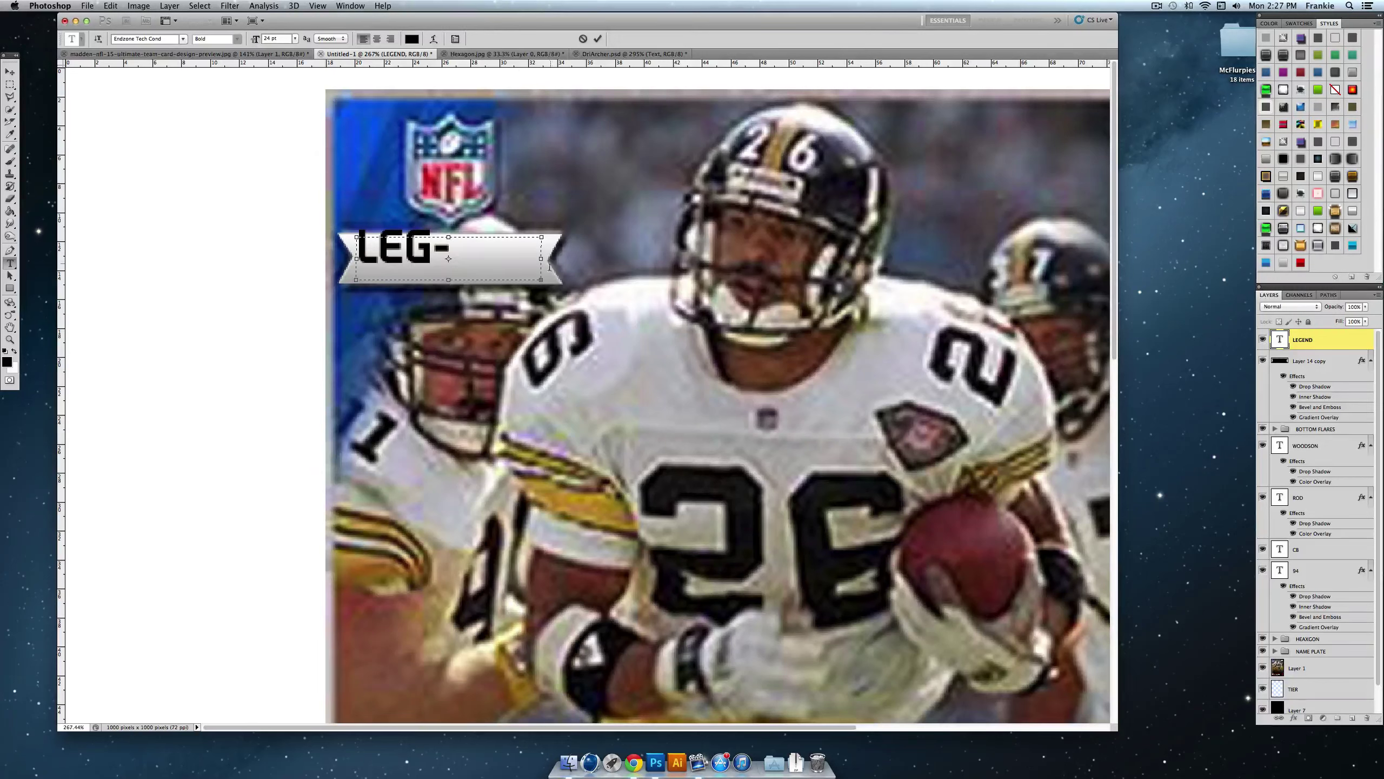
{"action": "type", "text": "-"}
{"action": "key", "text": "BackSpace"}
{"action": "type", "text": "ENDS"}
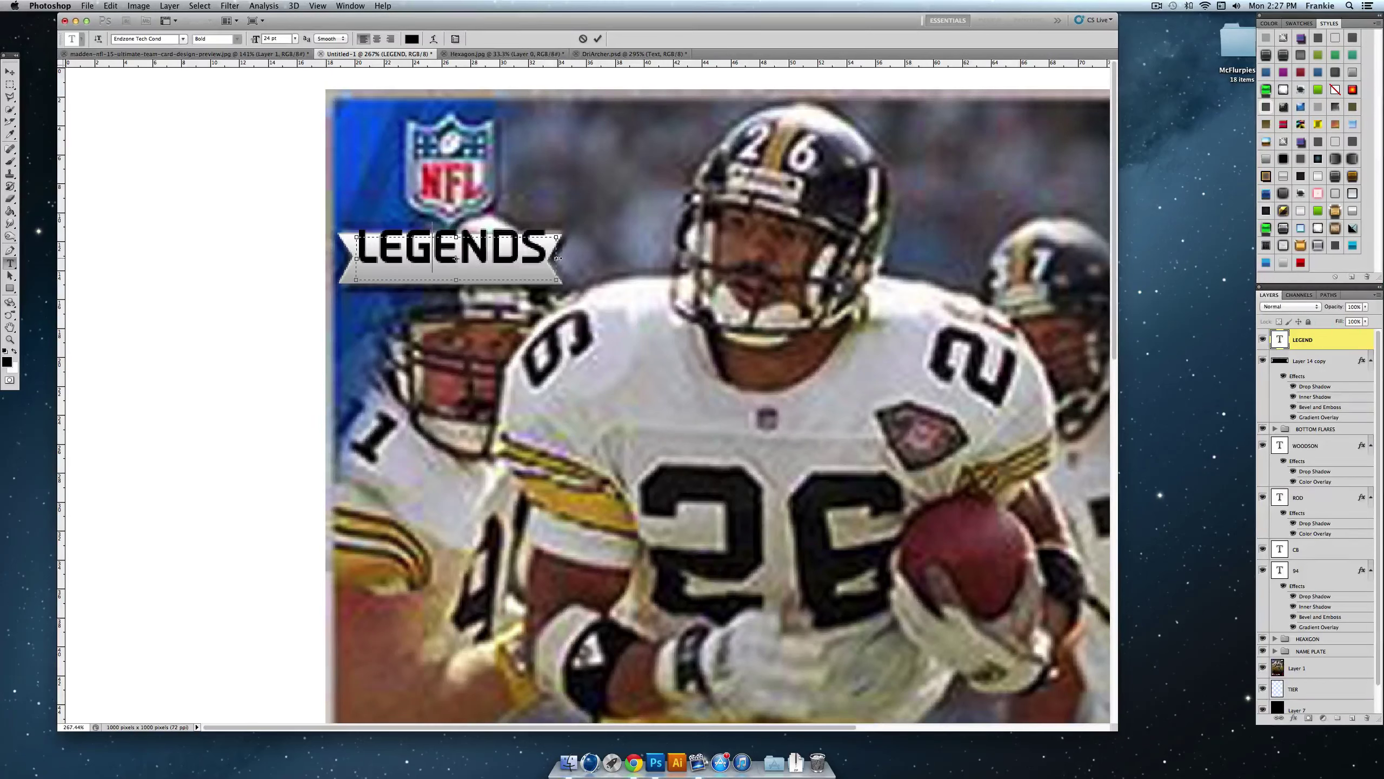
{"action": "left_click", "coordinate": [598, 40]}
Step: Scale the LEGENDS text down to about 96% and center it on the silver banner
{"action": "left_click", "coordinate": [10, 72]}
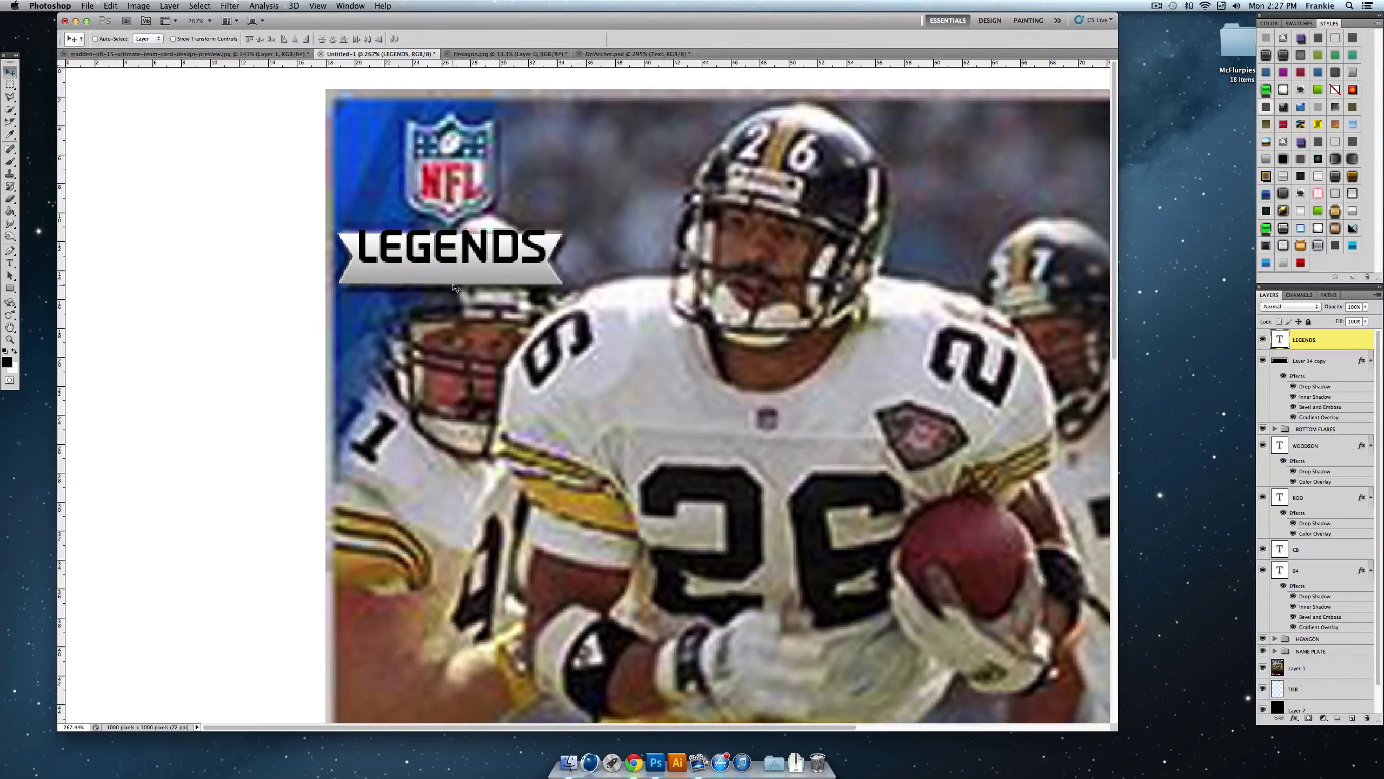
{"action": "left_click_drag", "start_coordinate": [456, 261], "coordinate": [475, 264]}
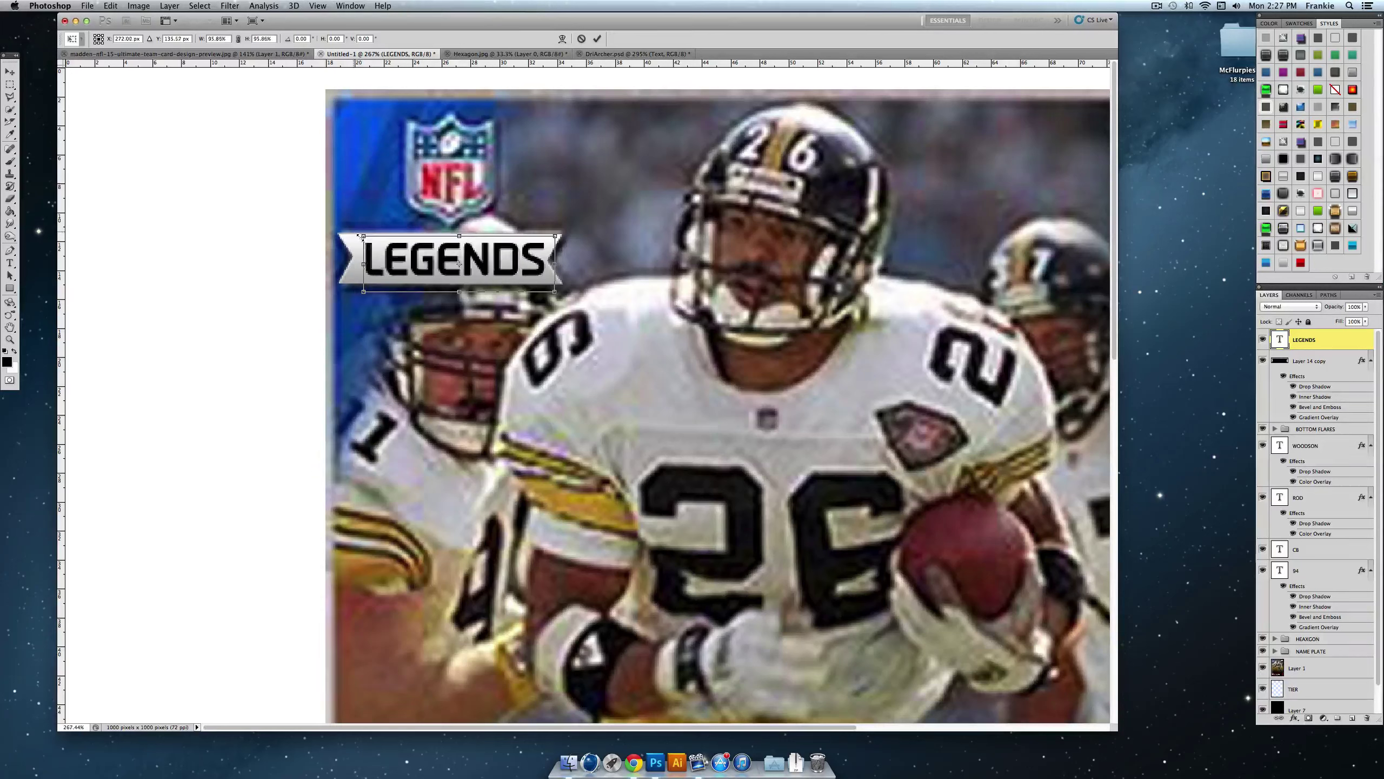
{"action": "key", "text": "Left"}
{"action": "key", "text": "Left"}
{"action": "key", "text": "Left"}
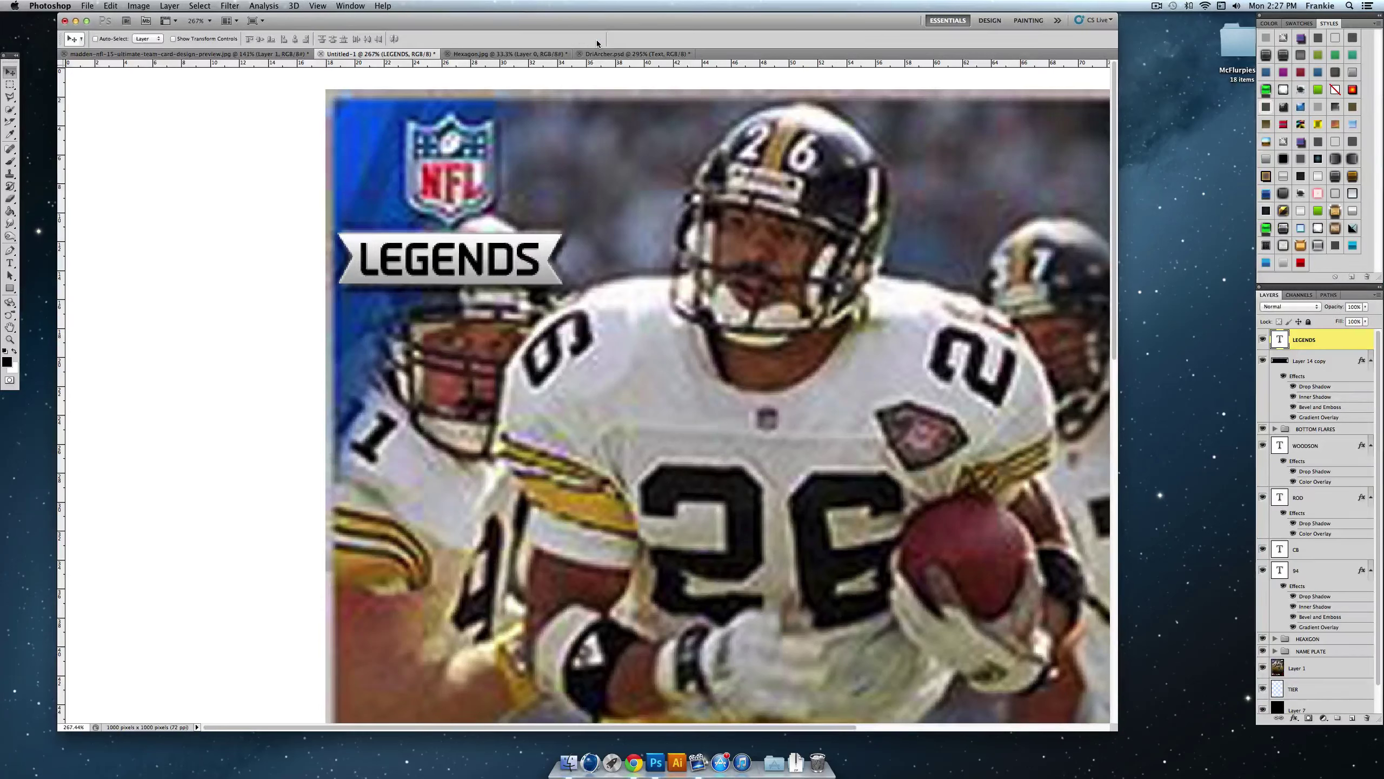
Step: Give the LEGENDS text a gradient overlay from the cyan-to-navy preset and recolor its cyan stop to dark blue #003055
{"action": "double_click", "coordinate": [1323, 353]}
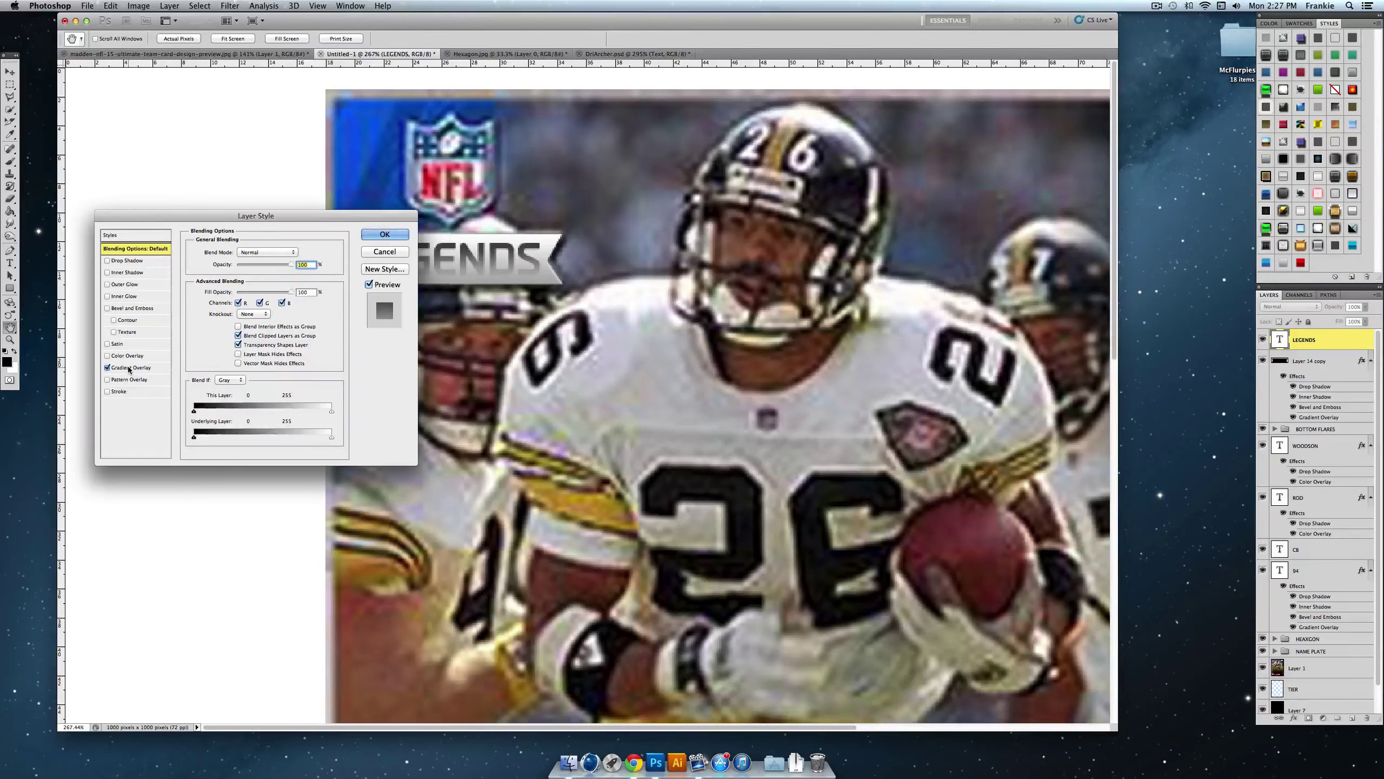
{"action": "left_click", "coordinate": [107, 368]}
{"action": "left_click", "coordinate": [261, 283]}
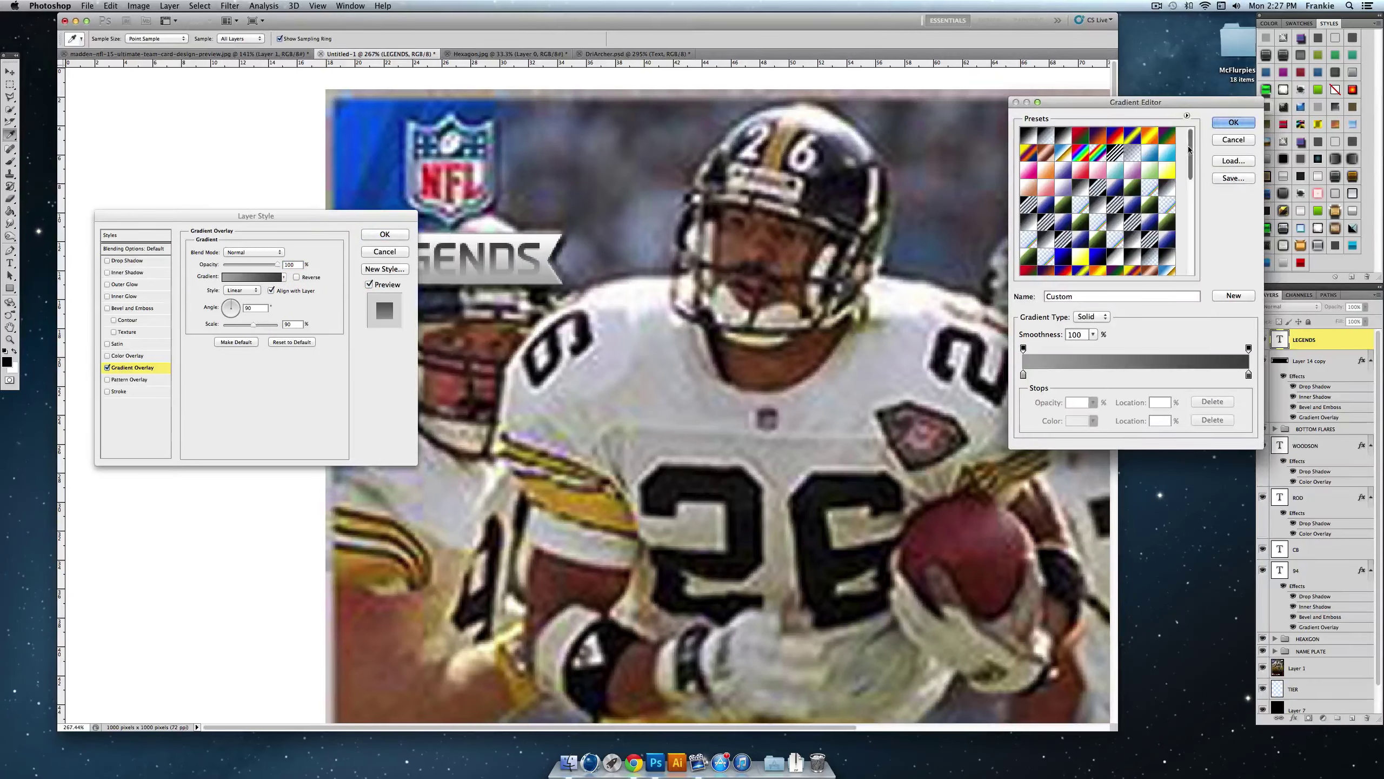
{"action": "scroll", "coordinate": [1077, 252], "scroll_direction": "down", "scroll_amount": 10}
{"action": "left_click", "coordinate": [1077, 251]}
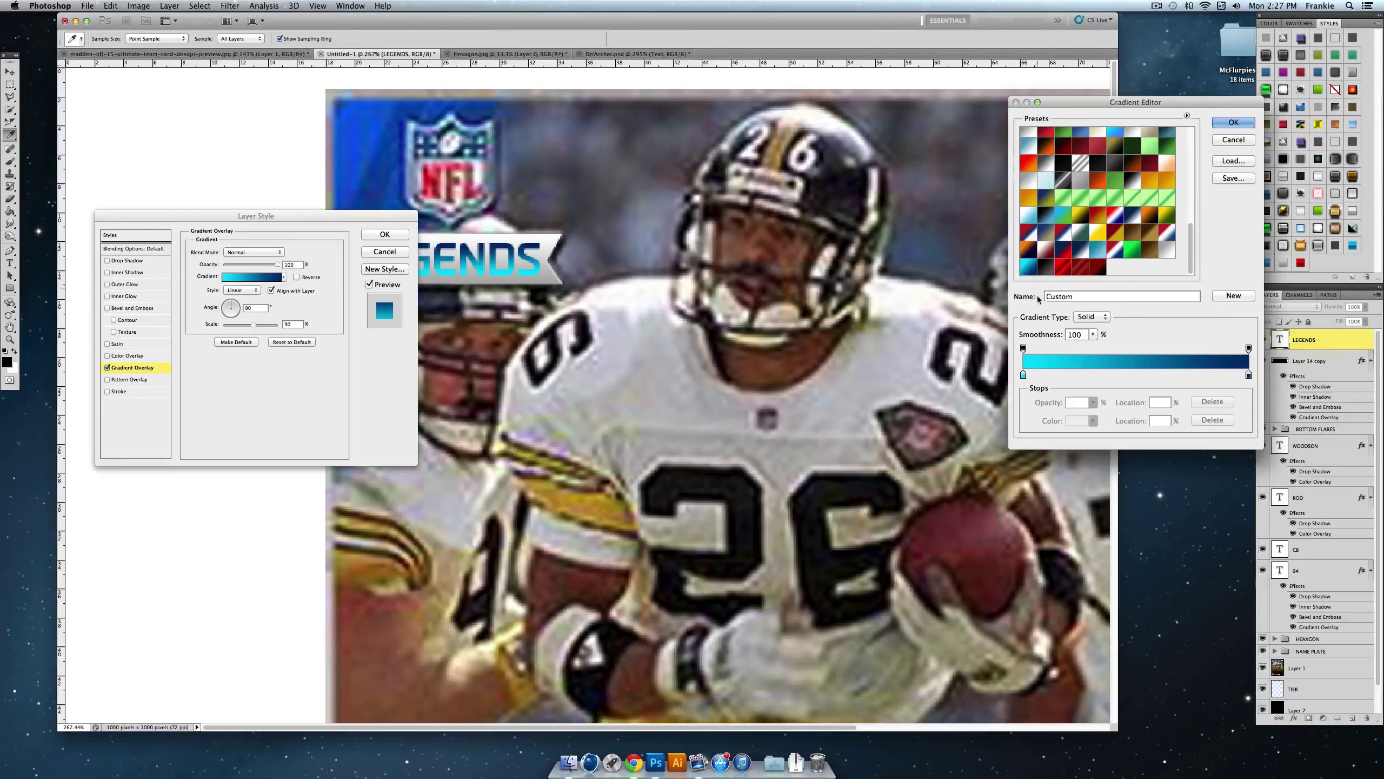
{"action": "double_click", "coordinate": [1023, 374]}
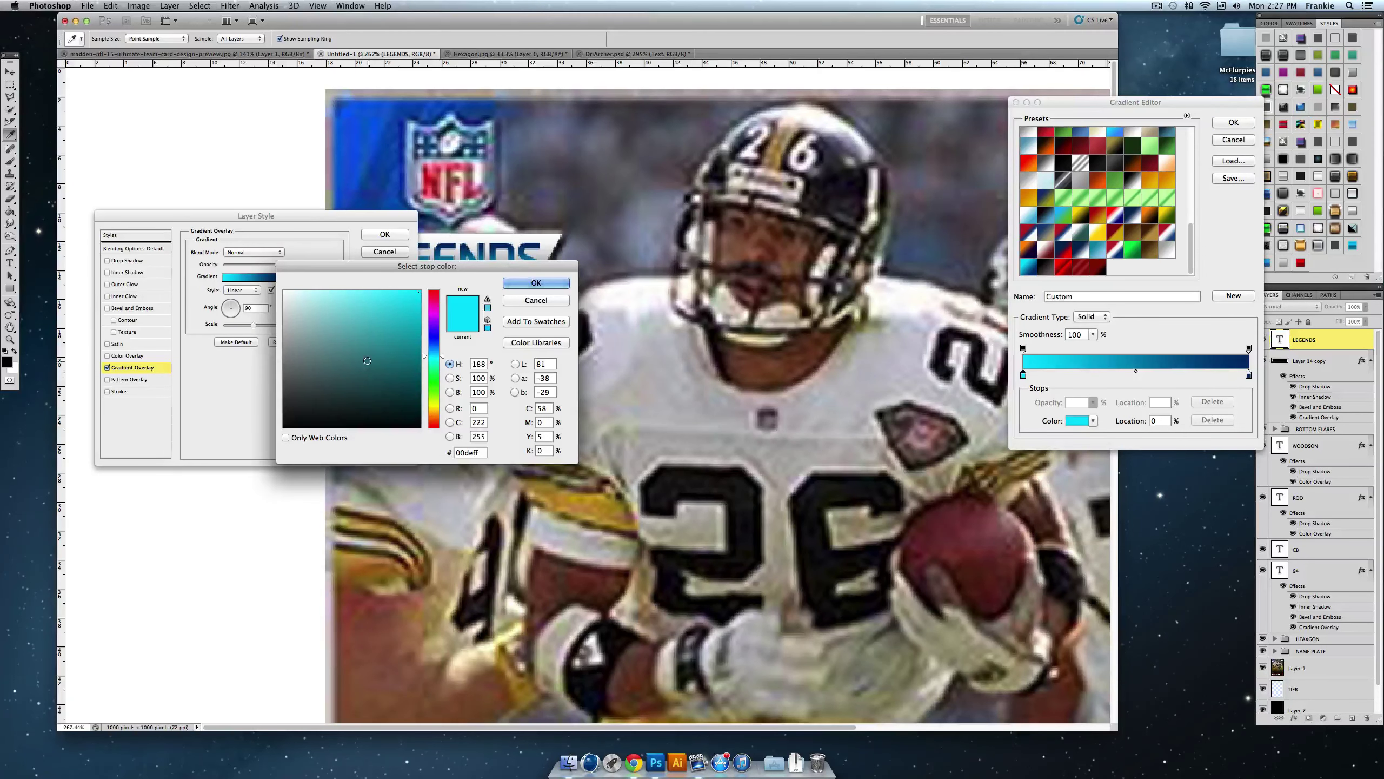
{"action": "left_click", "coordinate": [428, 350]}
{"action": "left_click", "coordinate": [406, 382]}
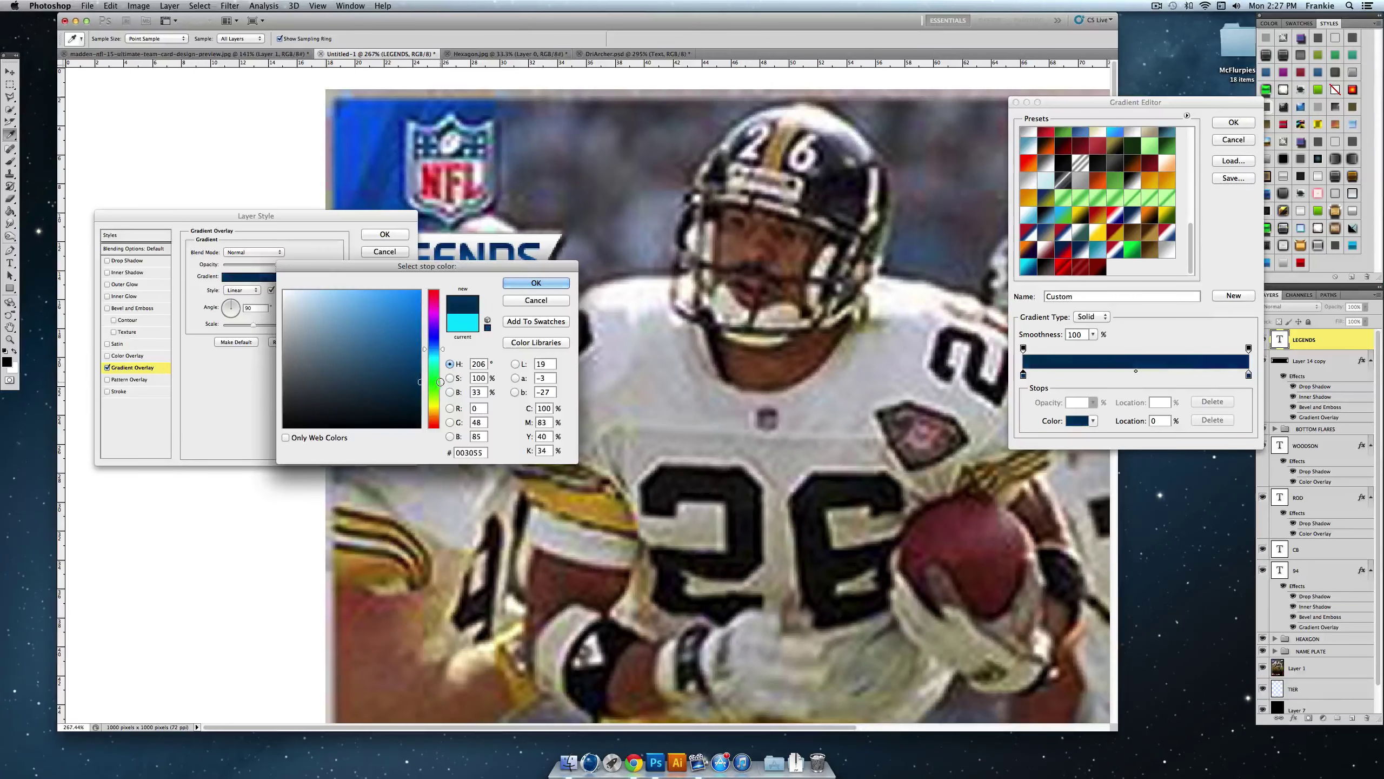
{"action": "left_click", "coordinate": [536, 282]}
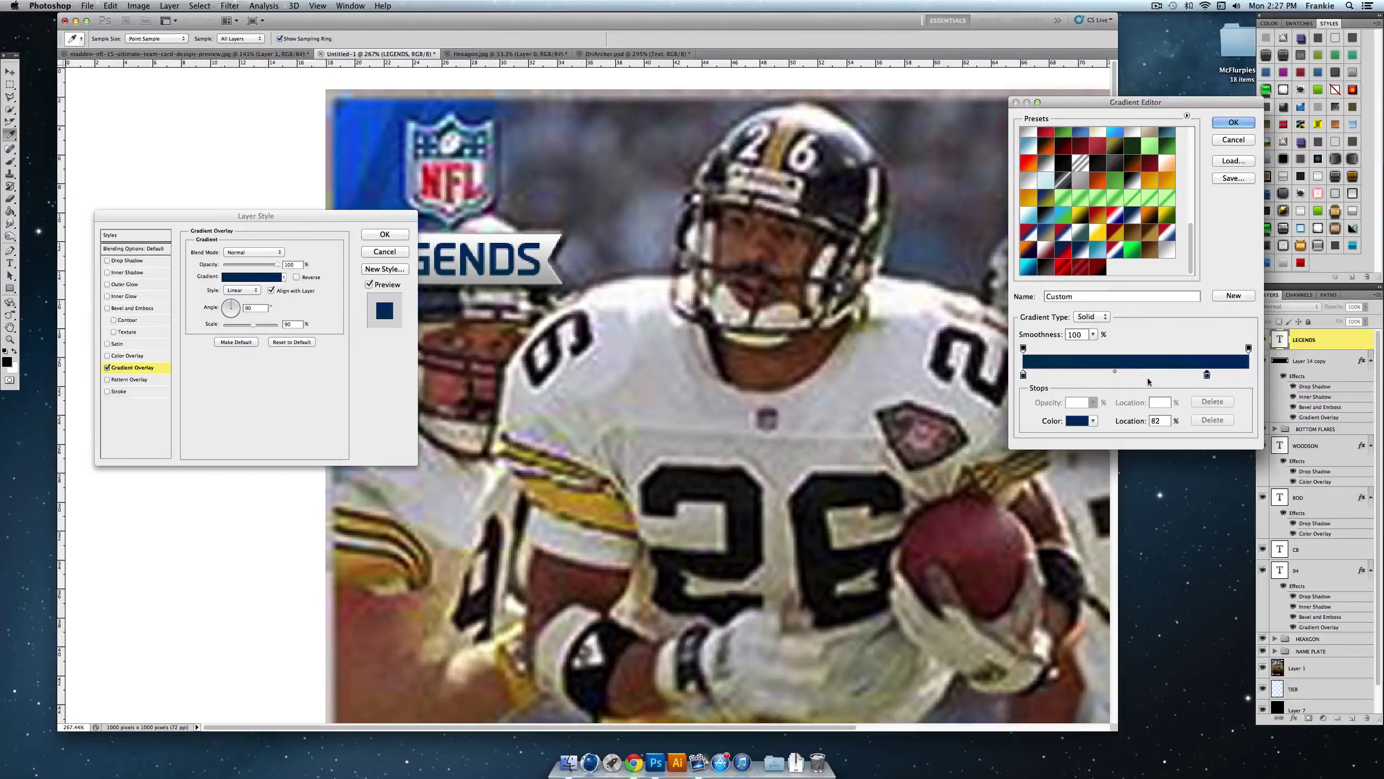
Step: Accept the dark blue gradient and add an inner shadow to the LEGENDS text
{"action": "left_click", "coordinate": [1066, 374]}
{"action": "left_click", "coordinate": [1248, 375]}
{"action": "left_click_drag", "start_coordinate": [1066, 376], "coordinate": [913, 384]}
{"action": "left_click_drag", "start_coordinate": [237, 218], "coordinate": [435, 303]}
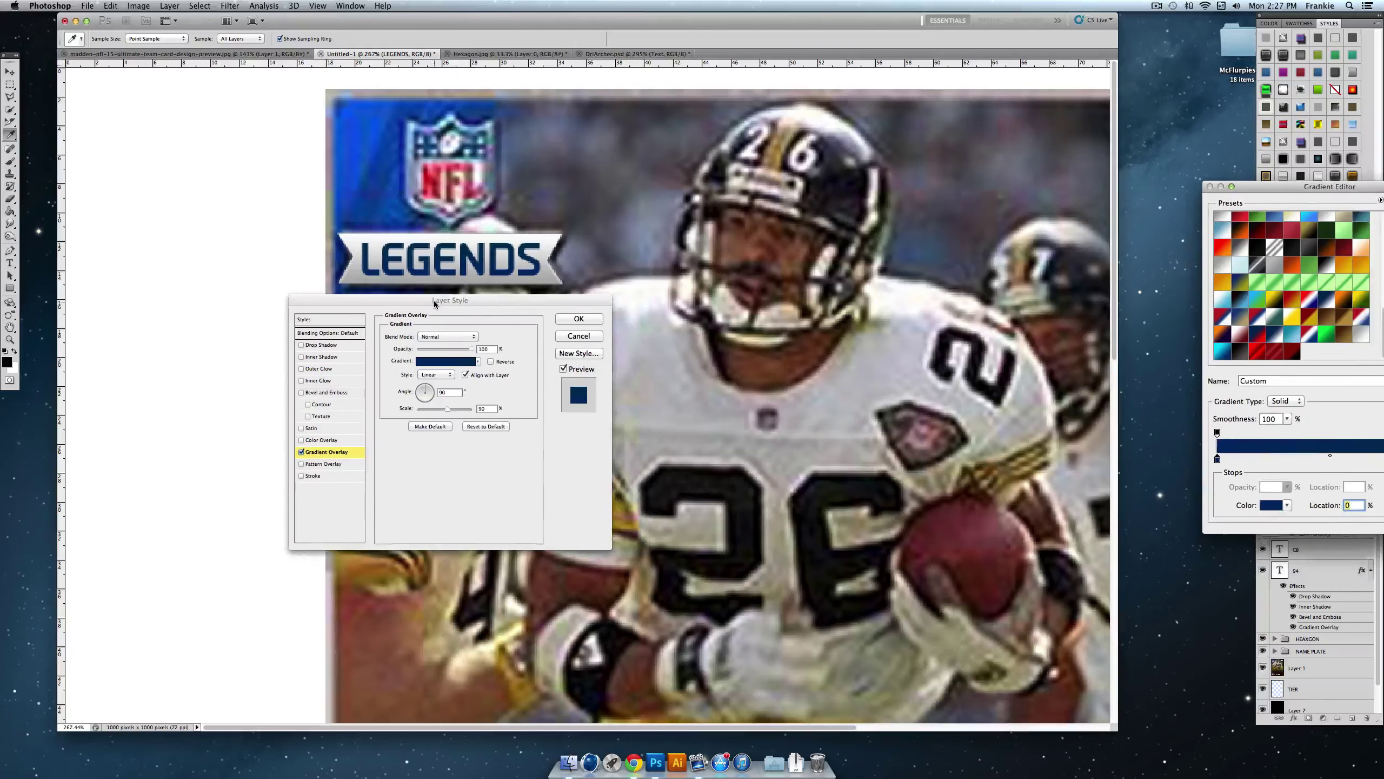
{"action": "left_click_drag", "start_coordinate": [1288, 191], "coordinate": [979, 138]}
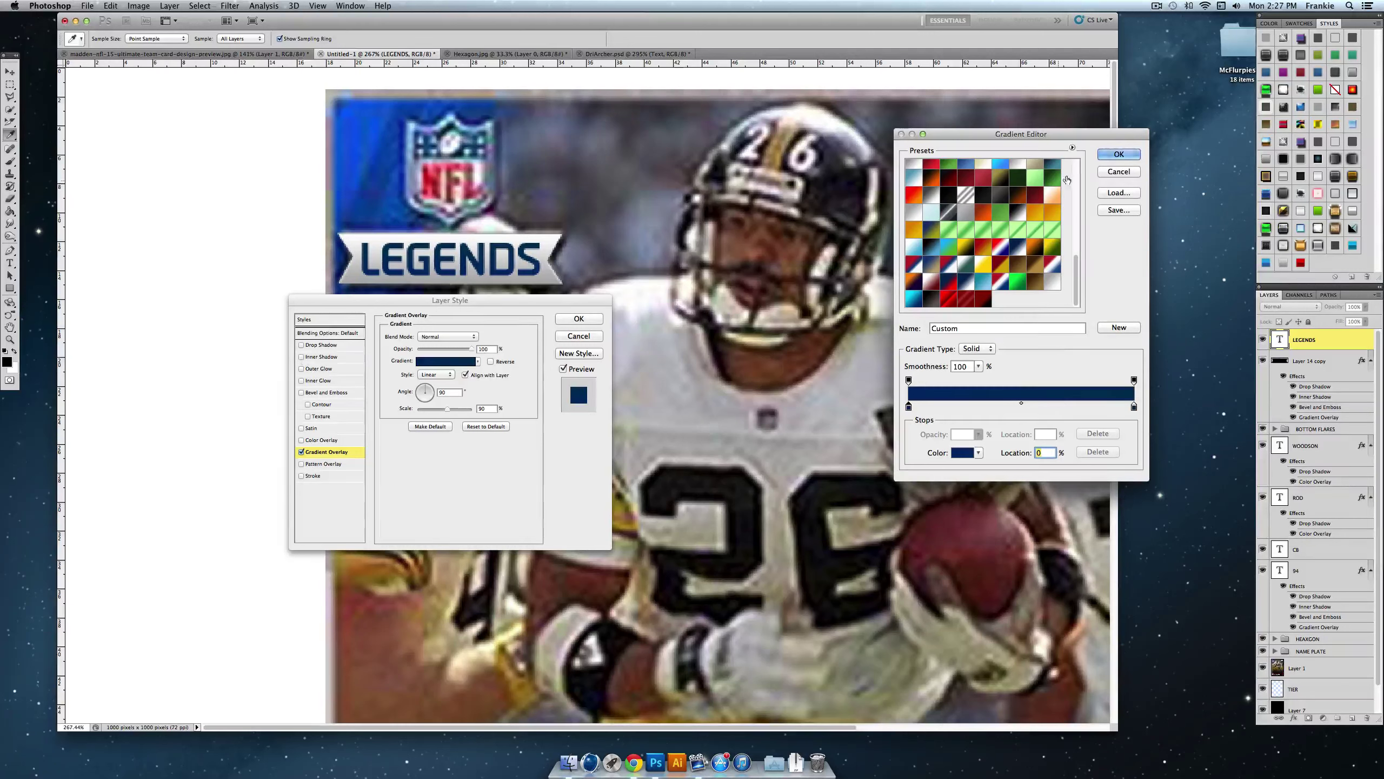
{"action": "key", "text": "Return"}
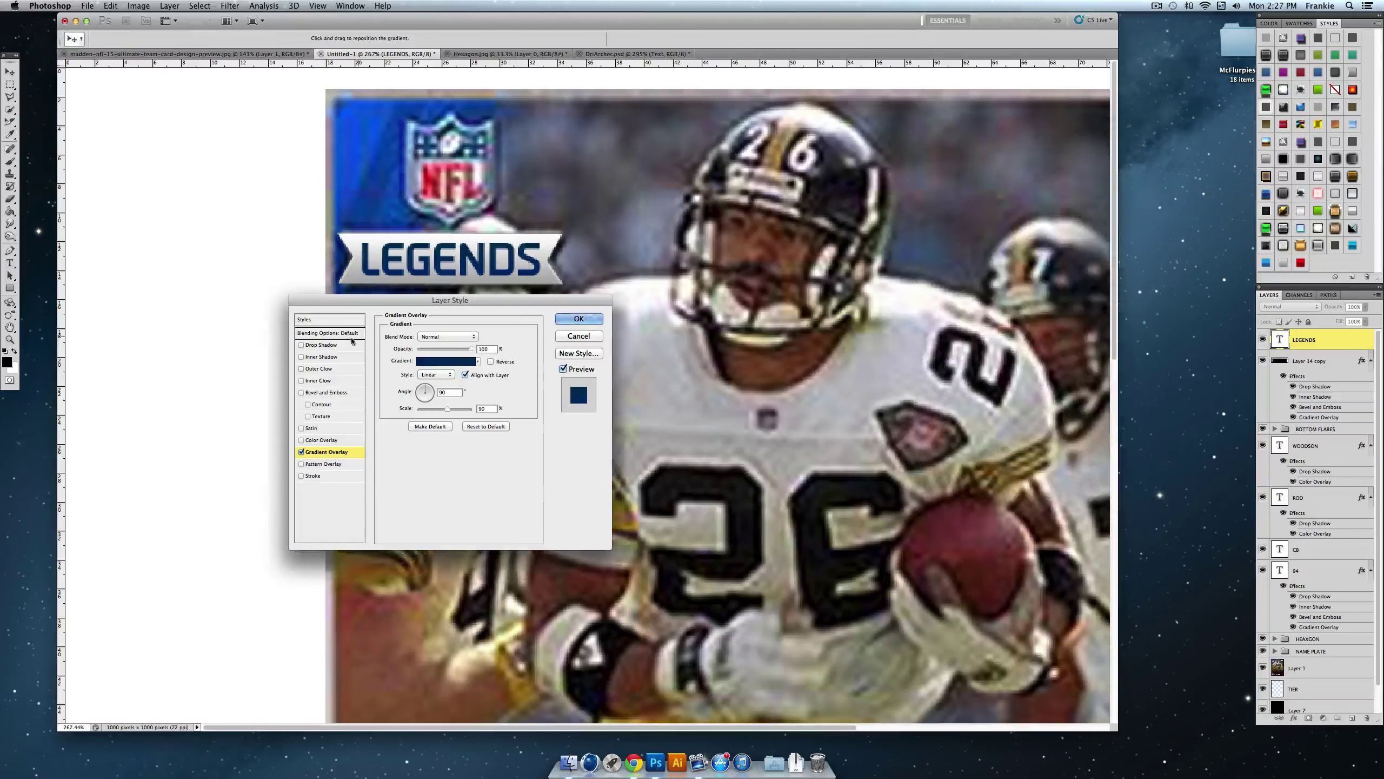
{"action": "left_click", "coordinate": [301, 357]}
{"action": "left_click", "coordinate": [578, 320]}
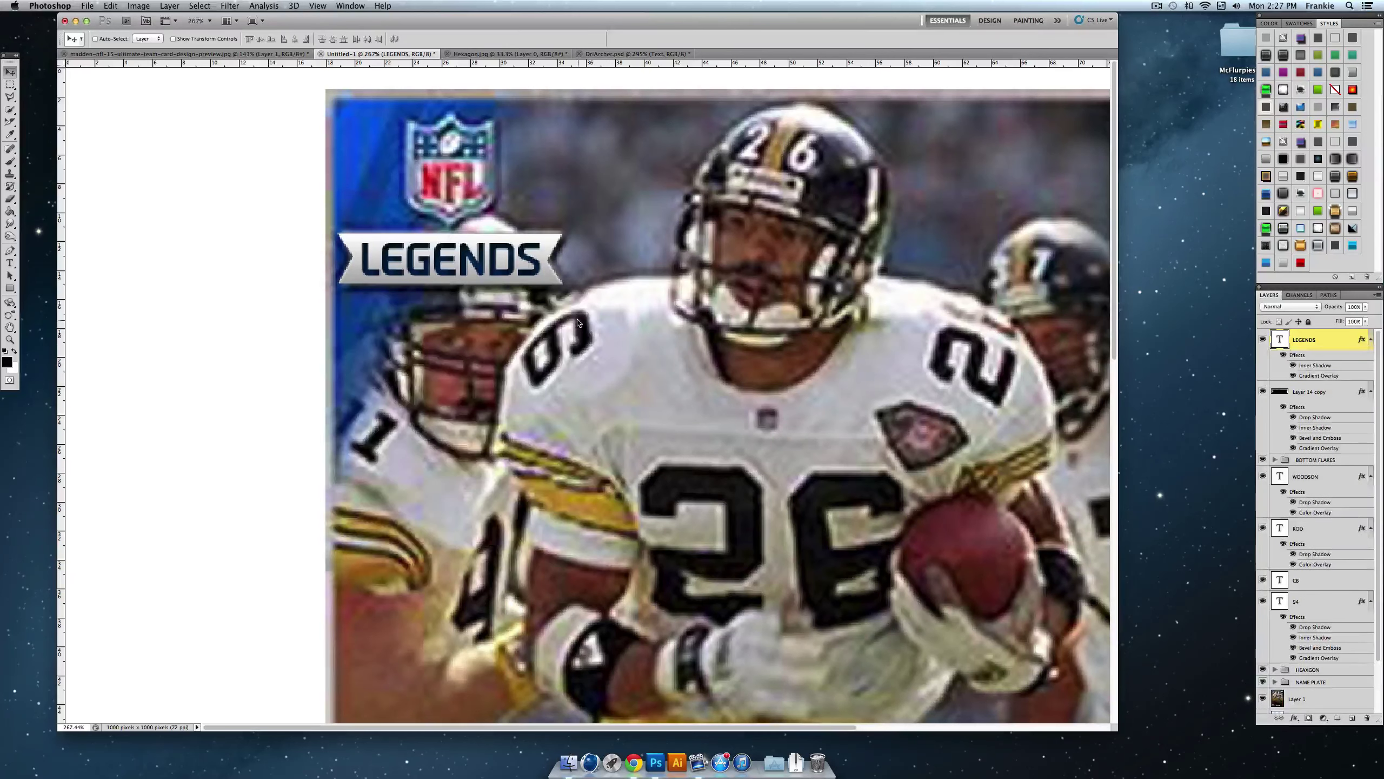
Step: Switch to Chrome and search Google Images for "nfl logo"
{"action": "left_click", "coordinate": [10, 339]}
{"action": "left_click_drag", "start_coordinate": [436, 382], "coordinate": [327, 387]}
{"action": "left_click", "coordinate": [632, 761]}
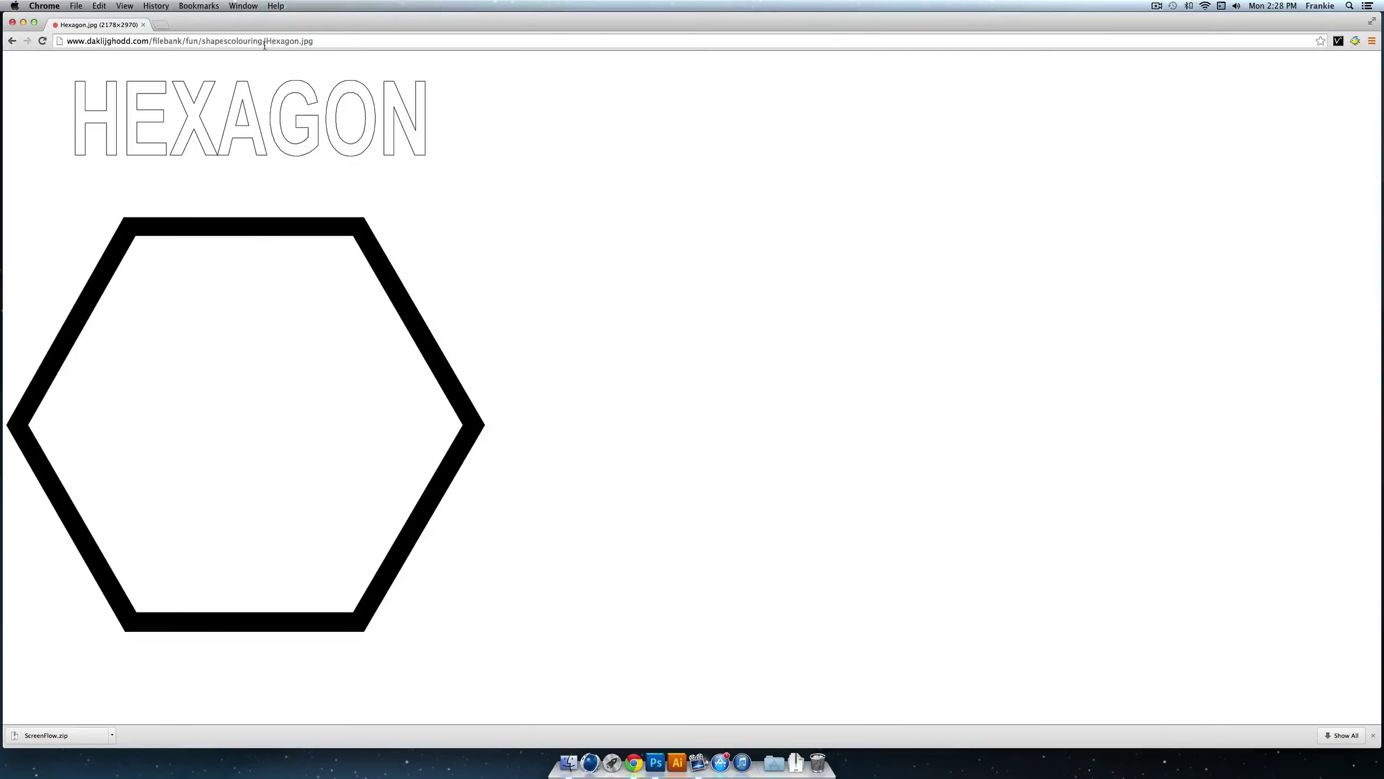
{"action": "left_click", "coordinate": [264, 44]}
{"action": "type", "text": "nfl "}
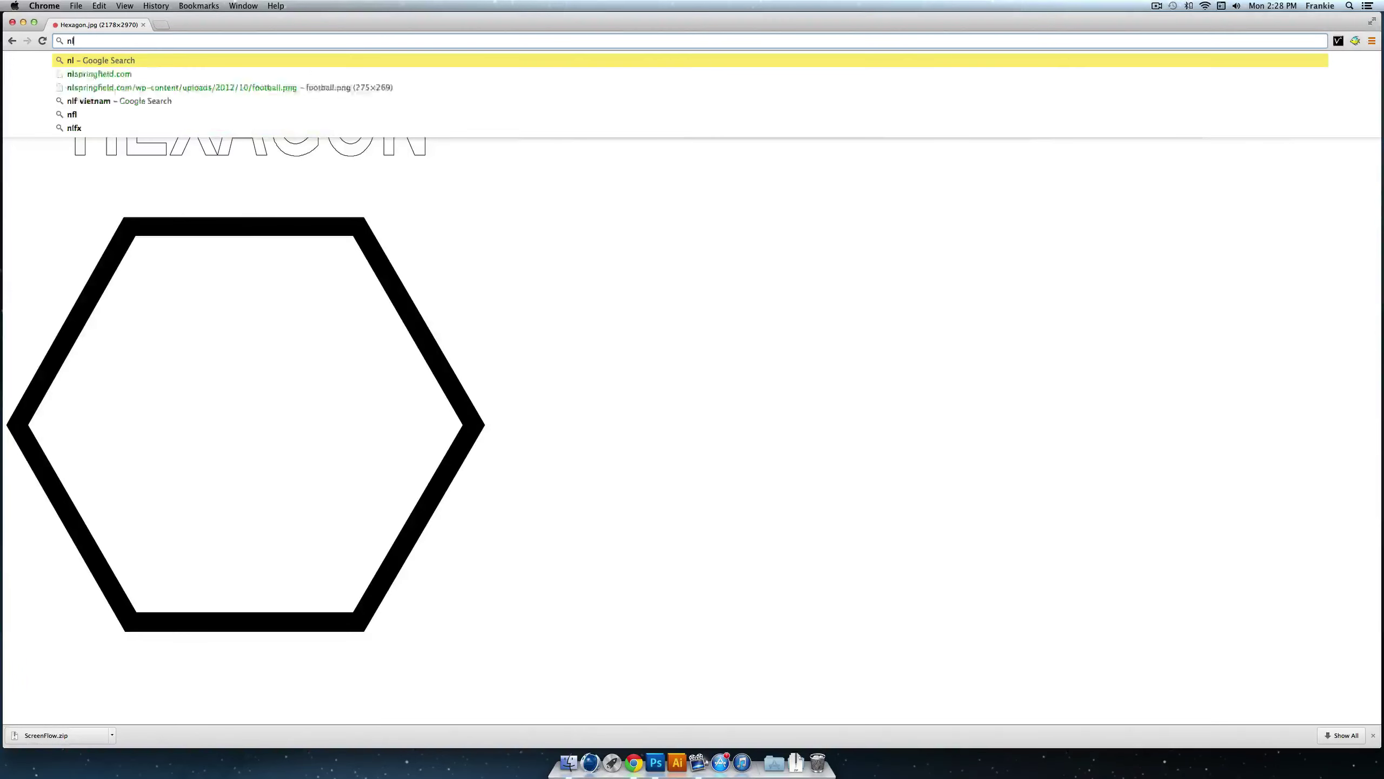
{"action": "type", "text": "logo"}
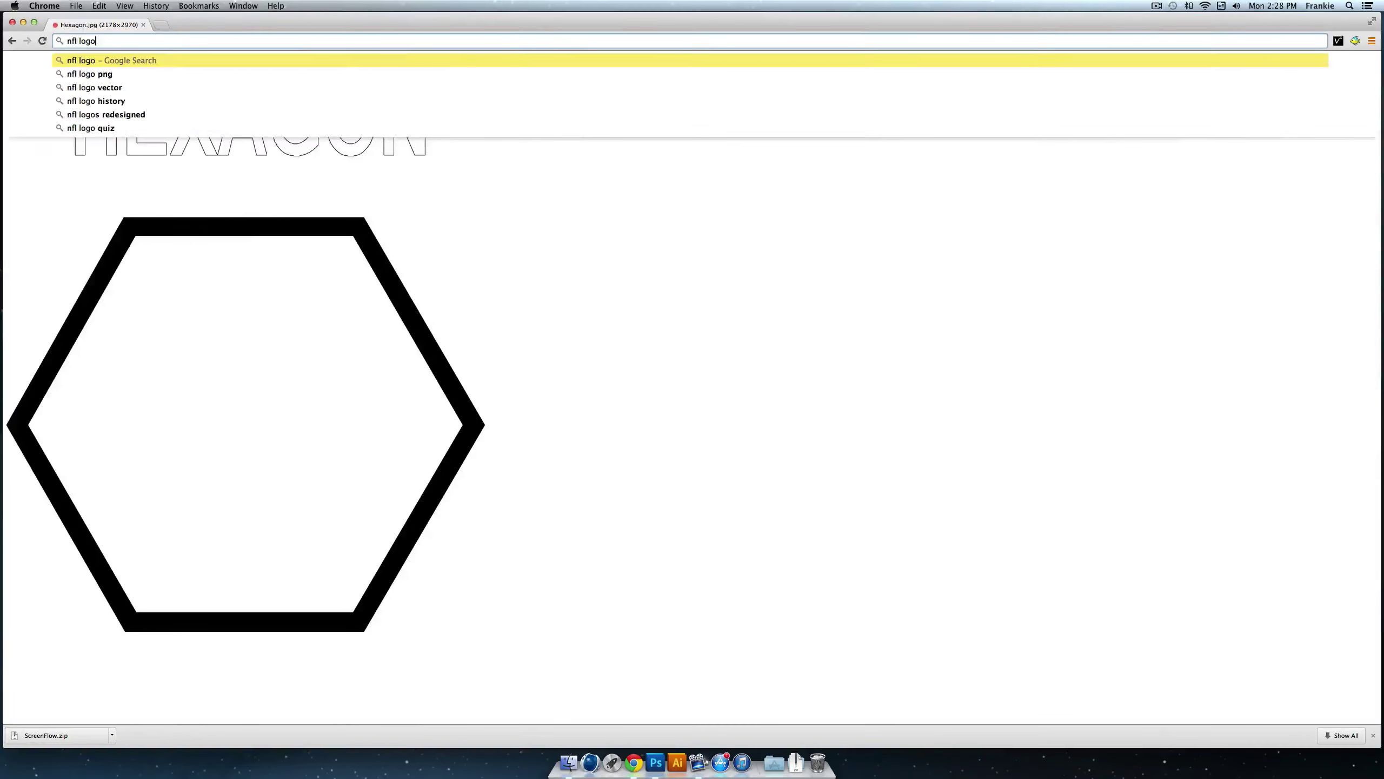
{"action": "key", "text": "Return"}
{"action": "left_click", "coordinate": [129, 105]}
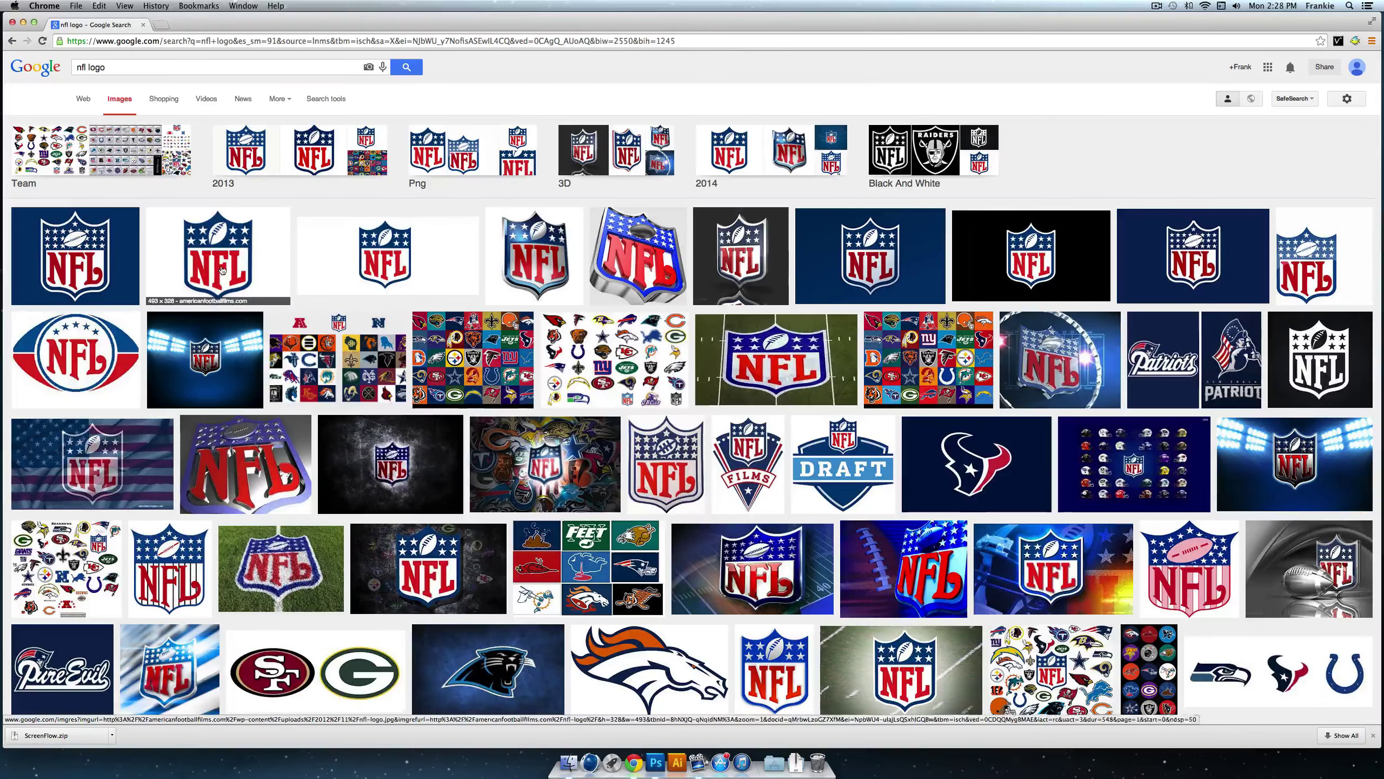
Step: Open the NFL shield logo on a white background from the image results and bring it into Photoshop
{"action": "left_click", "coordinate": [196, 272]}
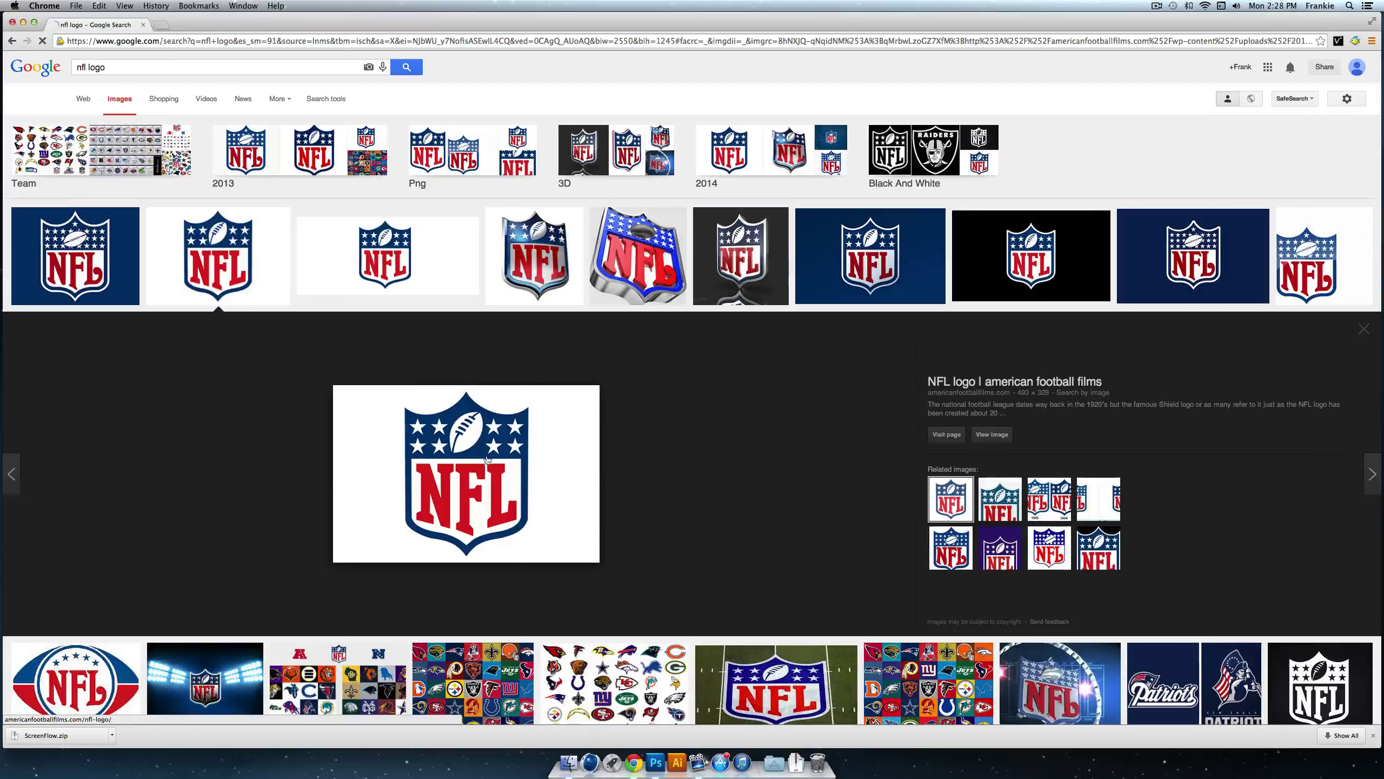
{"action": "left_click", "coordinate": [980, 437]}
{"action": "left_click_drag", "start_coordinate": [136, 139], "coordinate": [660, 770]}
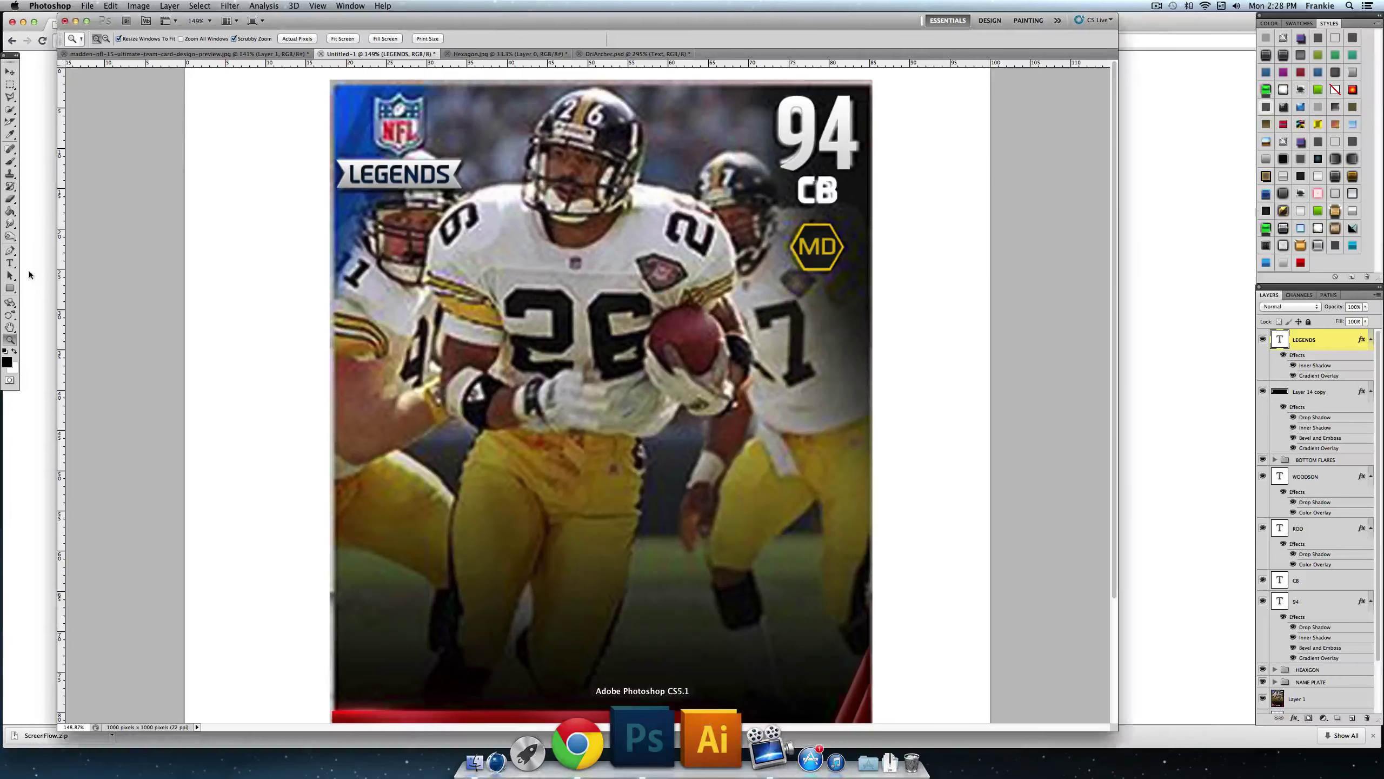
Step: Erase the white background around the NFL shield to make it transparent
{"action": "left_click", "coordinate": [9, 199]}
{"action": "left_click_drag", "start_coordinate": [8, 200], "coordinate": [52, 212]}
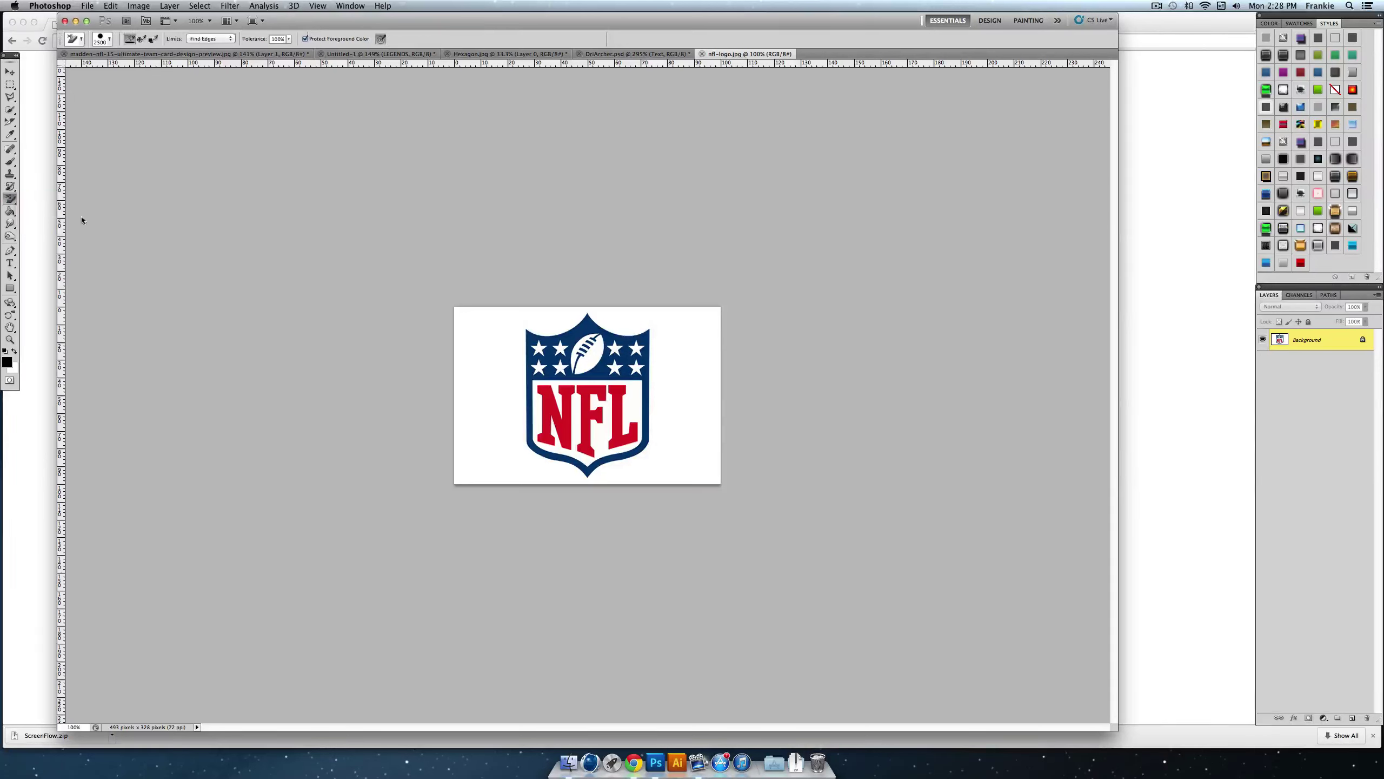
{"action": "left_click", "coordinate": [501, 366]}
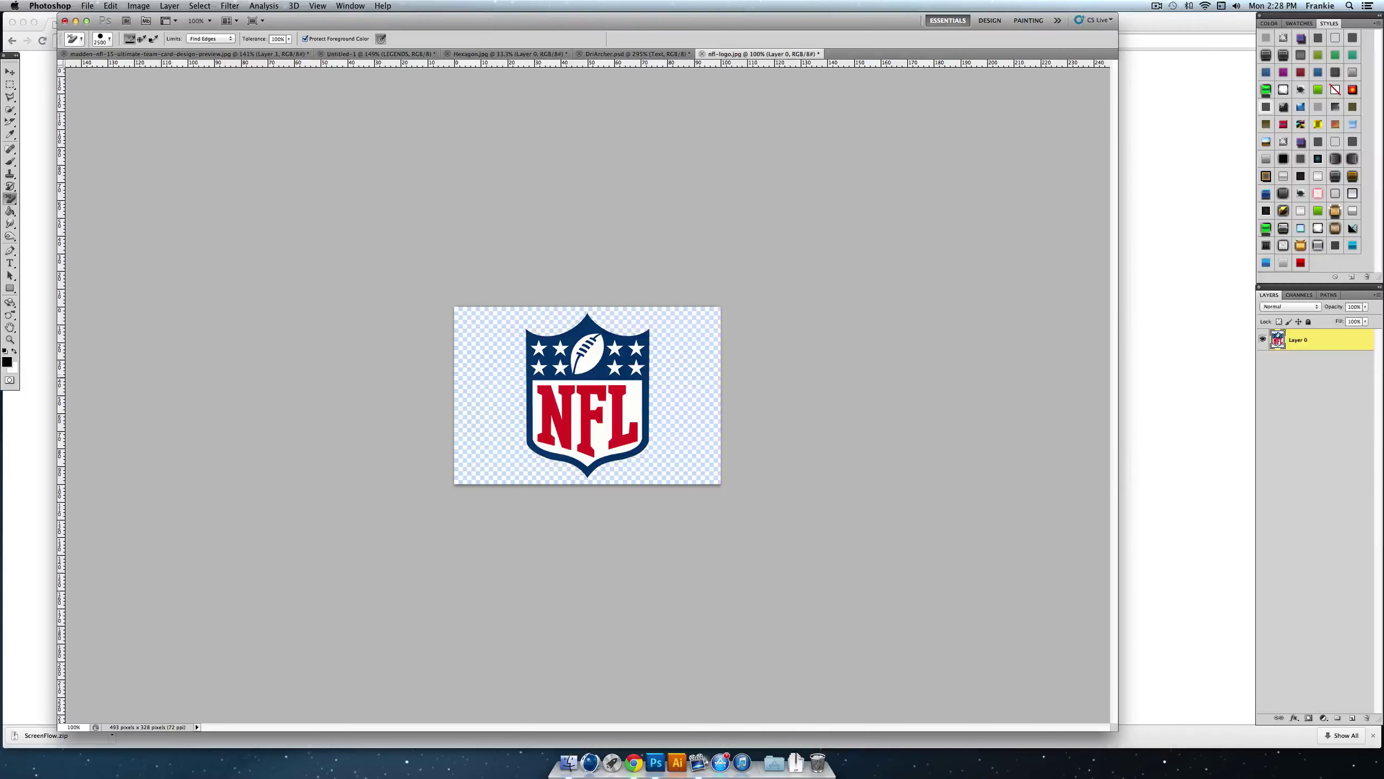
Step: Bring the NFL shield into the player card document and scale it down over the reference logo above the LEGENDS banner
{"action": "left_click", "coordinate": [9, 74]}
{"action": "left_click_drag", "start_coordinate": [189, 117], "coordinate": [476, 211]}
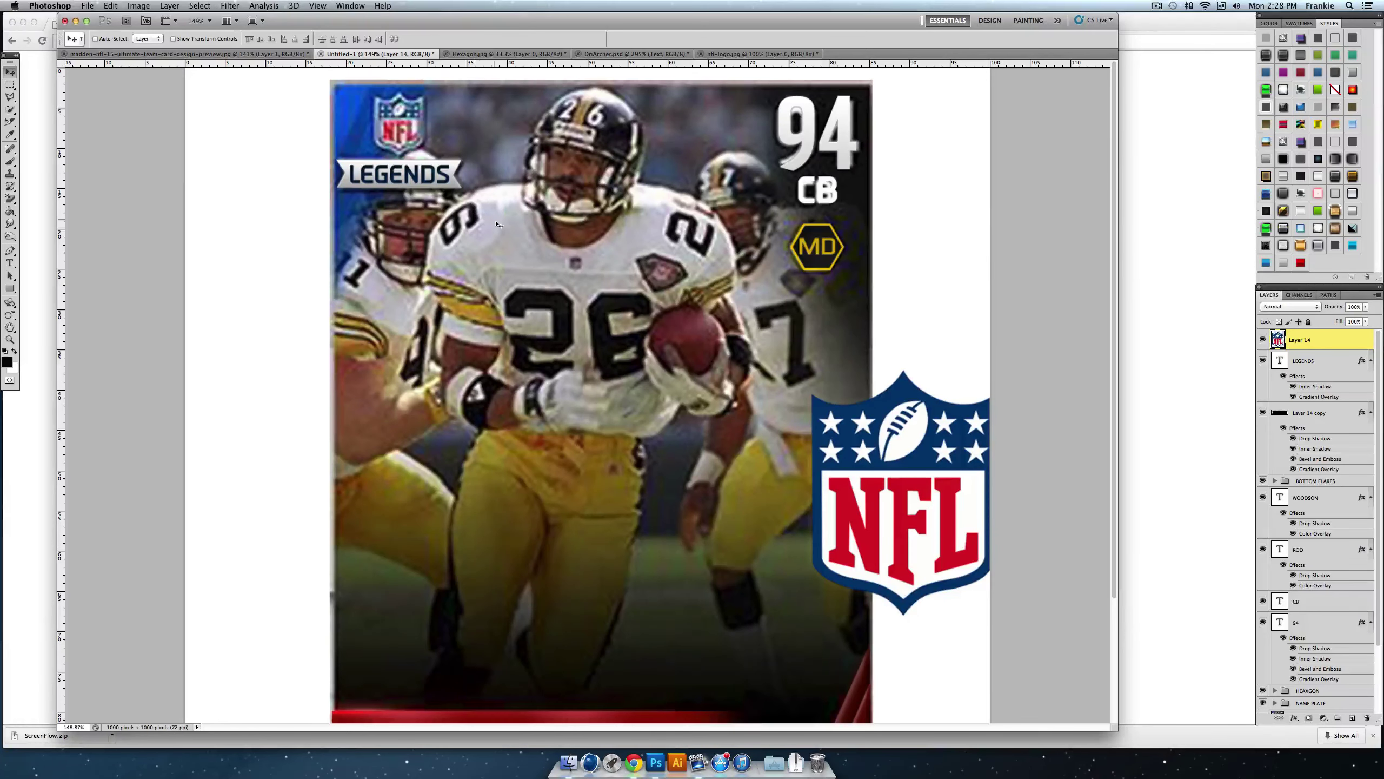
{"action": "key", "text": "ctrl+t"}
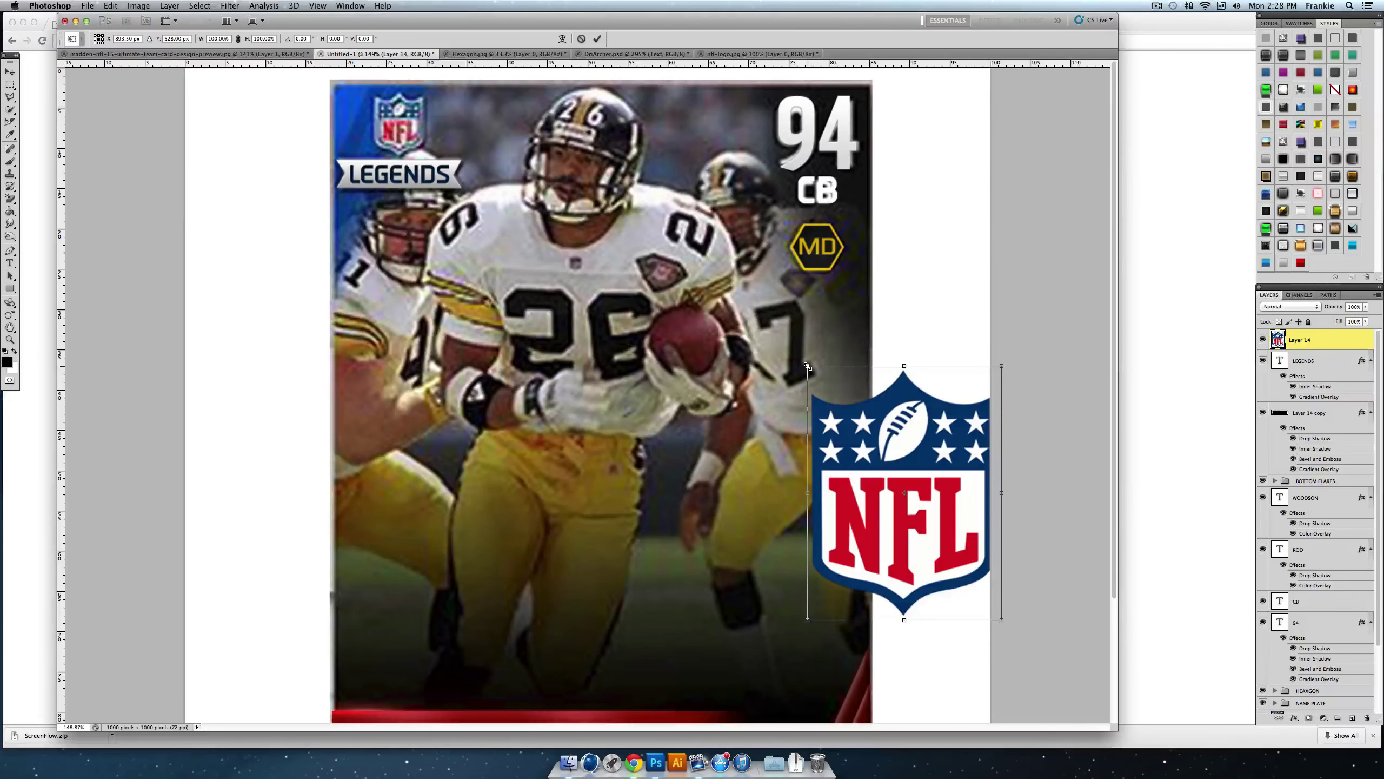
{"action": "left_click_drag", "start_coordinate": [808, 365], "coordinate": [444, 100]}
{"action": "left_click", "coordinate": [598, 38]}
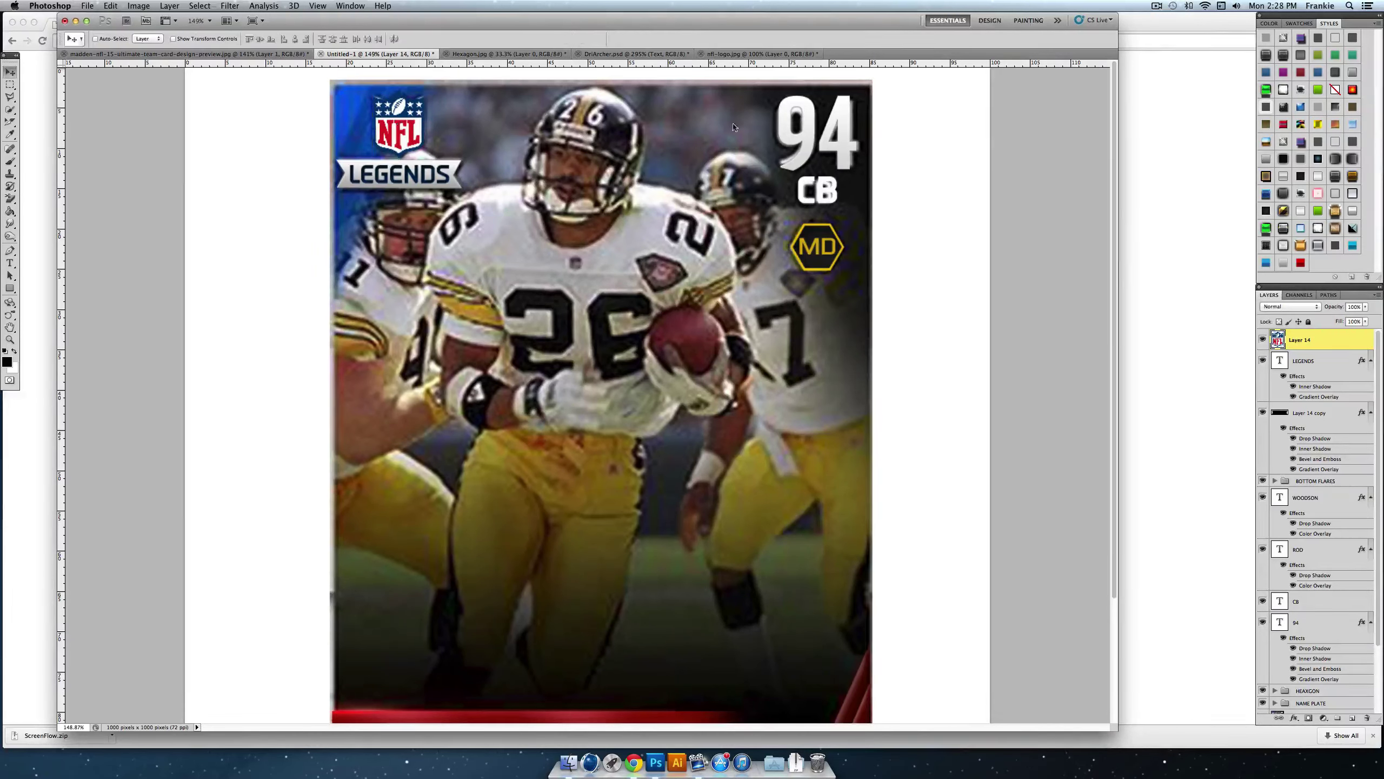
{"action": "double_click", "coordinate": [1323, 337]}
{"action": "left_click", "coordinate": [301, 476]}
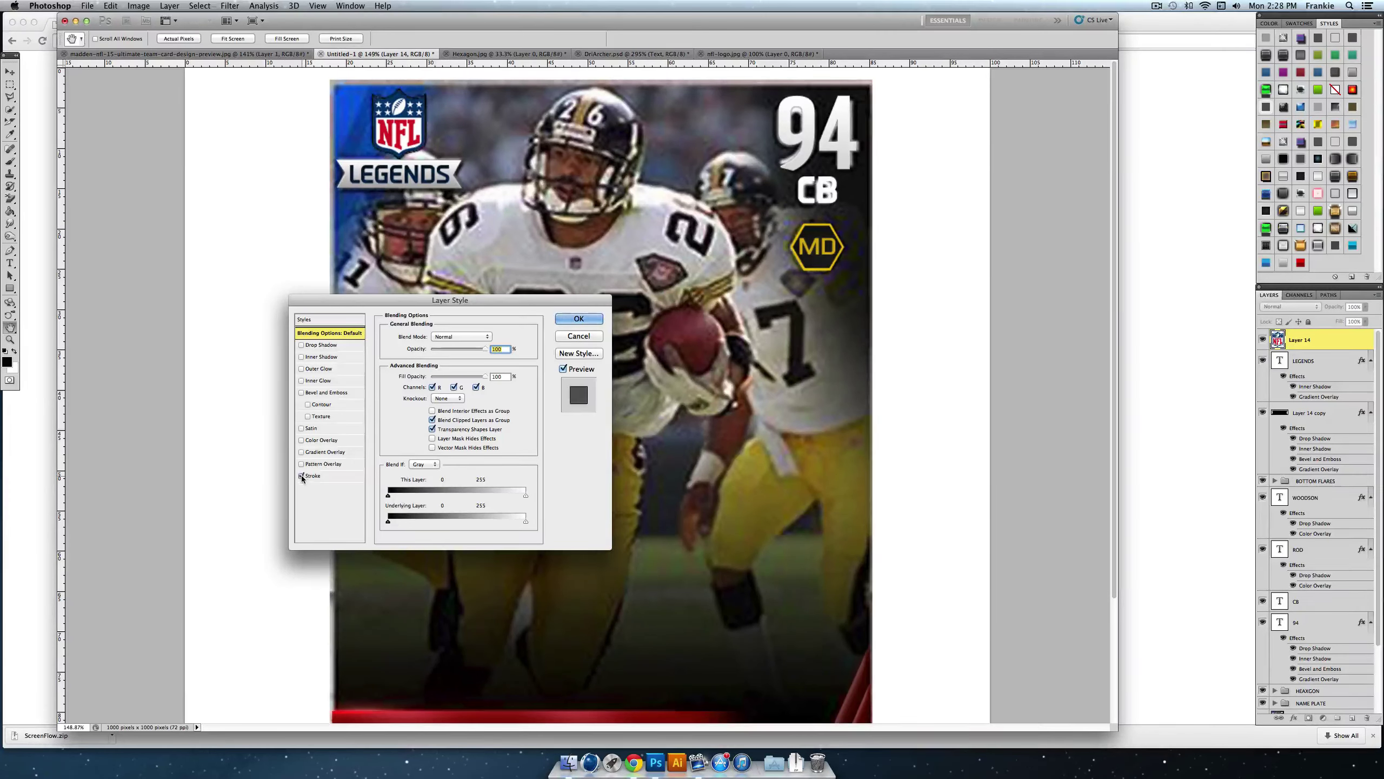
{"action": "left_click", "coordinate": [312, 475]}
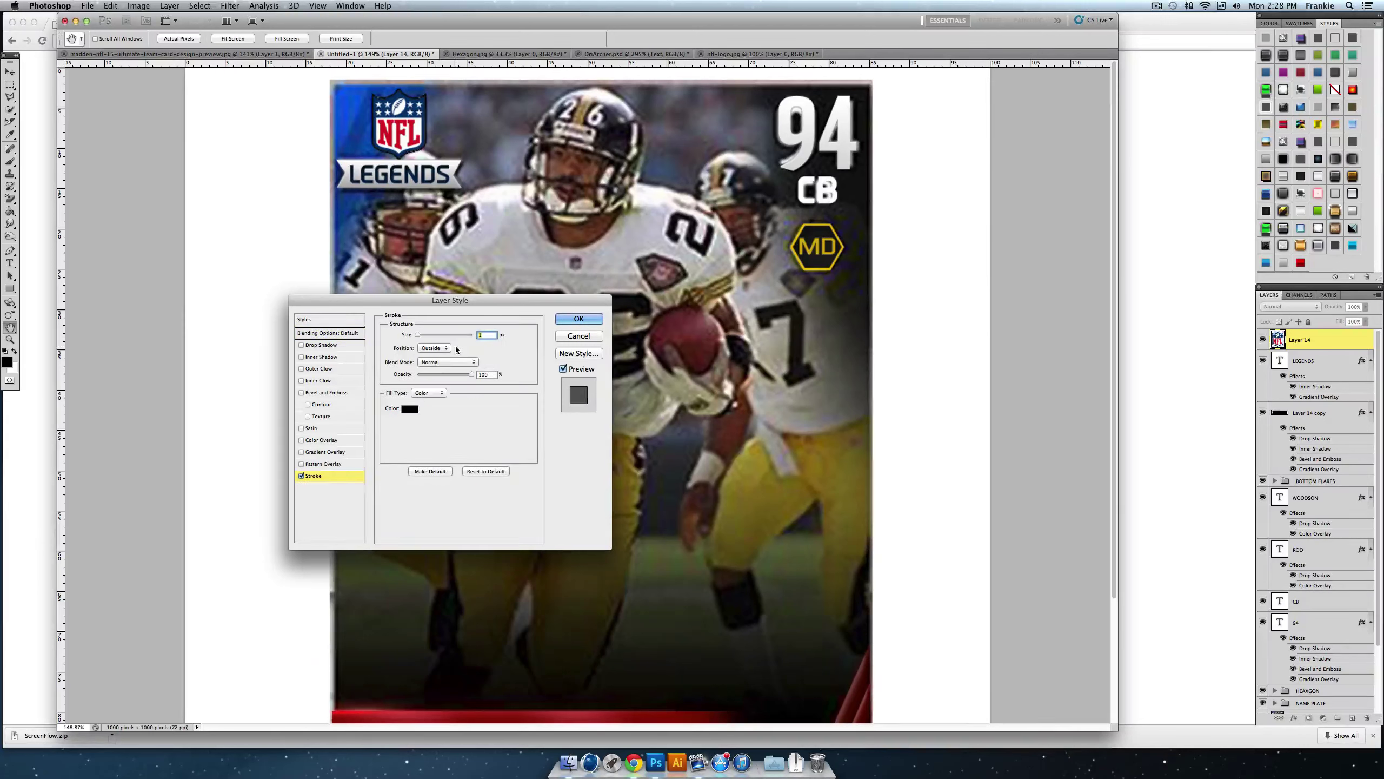
{"action": "left_click", "coordinate": [410, 416]}
{"action": "left_click", "coordinate": [229, 232]}
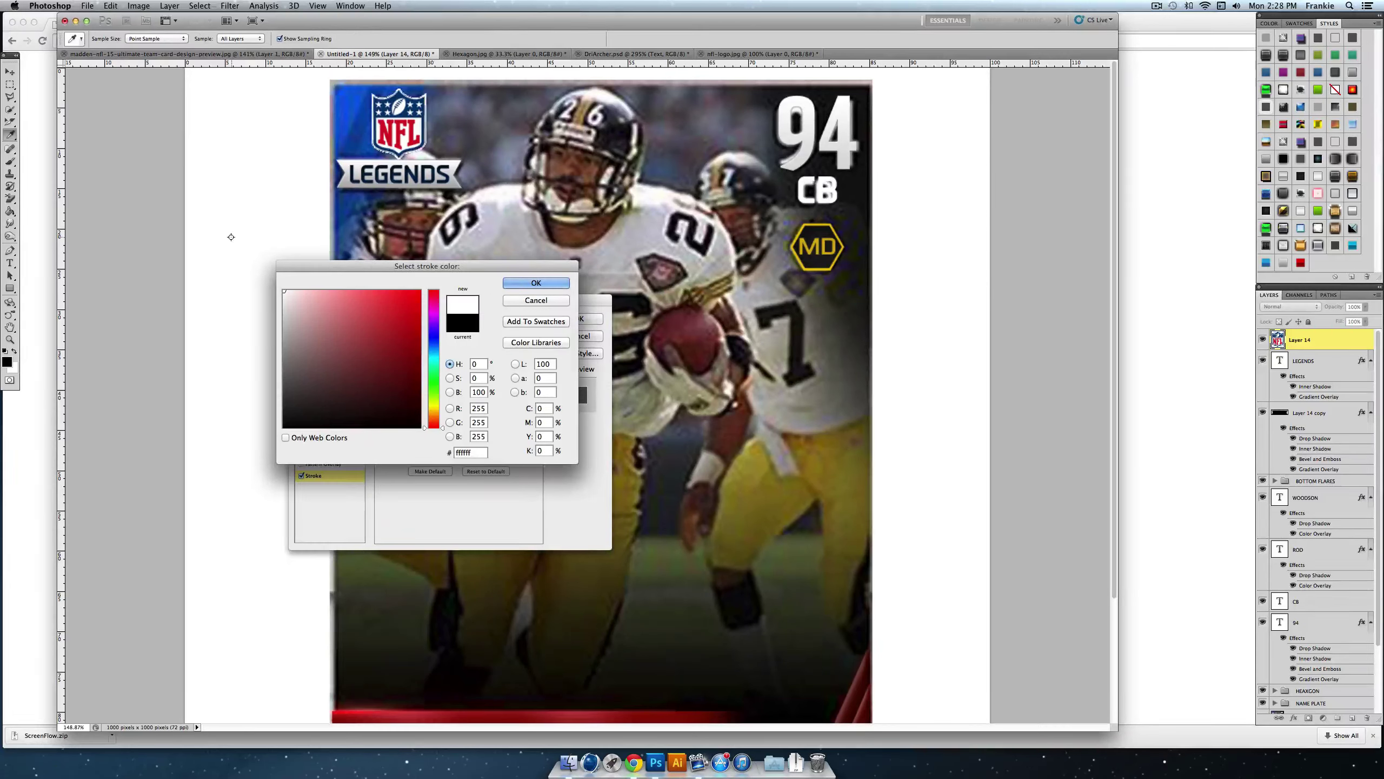
{"action": "left_click", "coordinate": [538, 300]}
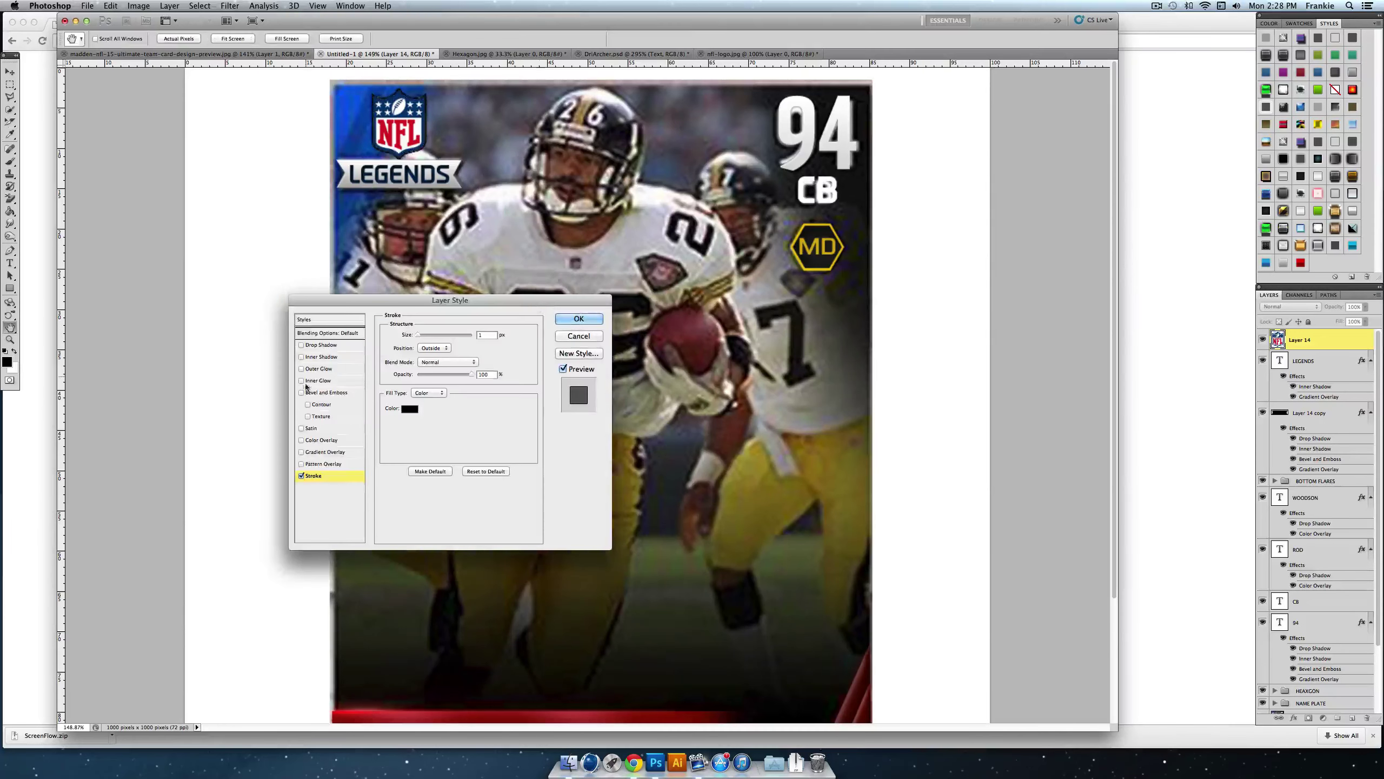
{"action": "left_click", "coordinate": [300, 476]}
Step: Give the NFL shield layer an outer glow and a drop shadow
{"action": "left_click", "coordinate": [300, 369]}
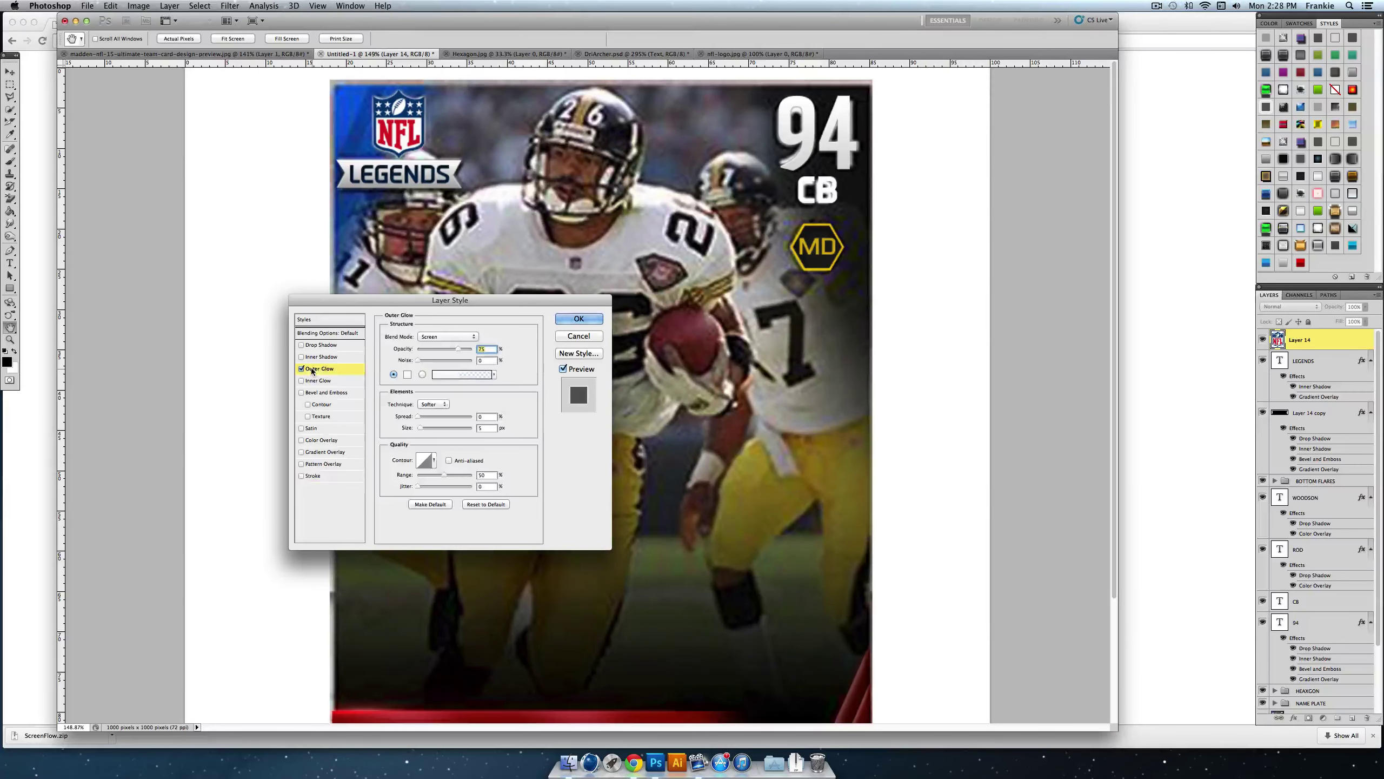
{"action": "left_click", "coordinate": [300, 344]}
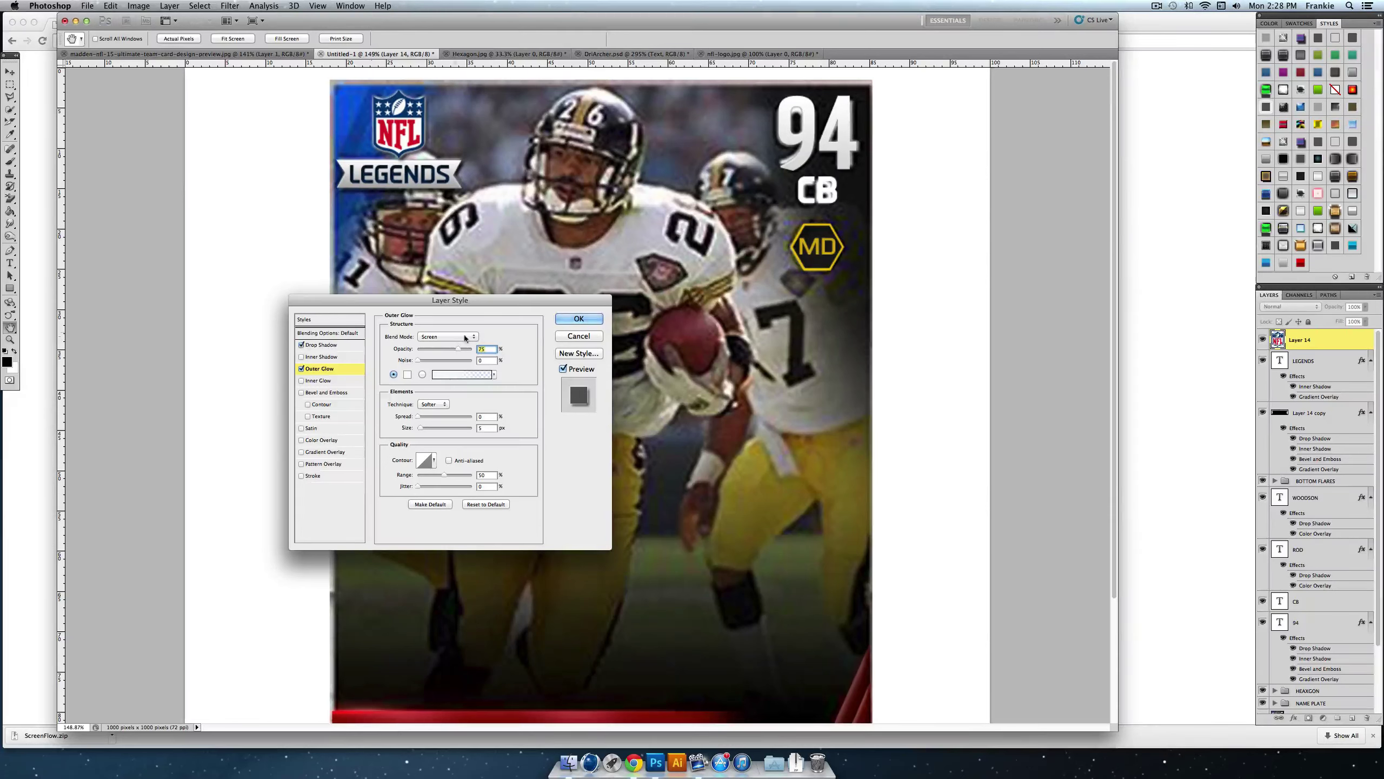
{"action": "left_click", "coordinate": [577, 319]}
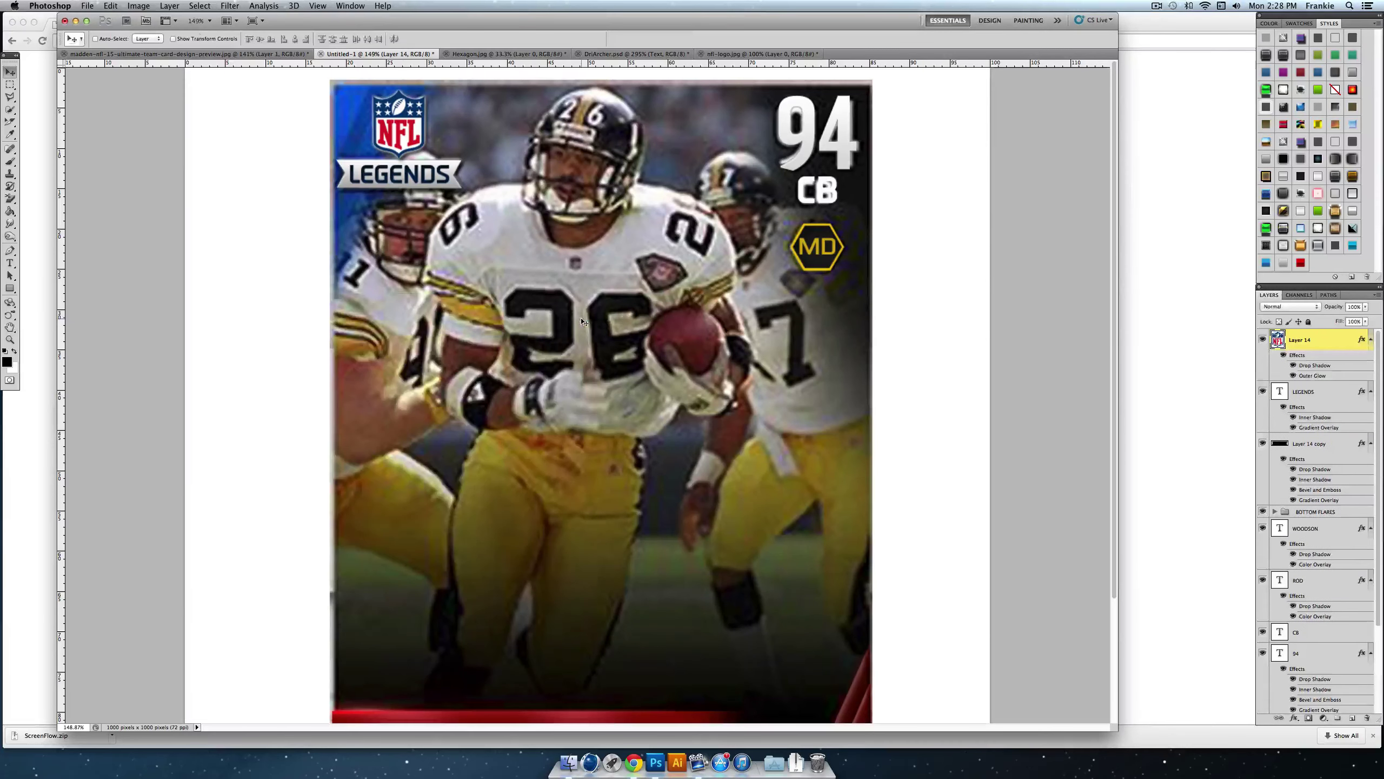
Step: Create a new empty layer directly above the BOTTOM FLARES group
{"action": "left_click", "coordinate": [1325, 400]}
{"action": "left_click", "coordinate": [1329, 443]}
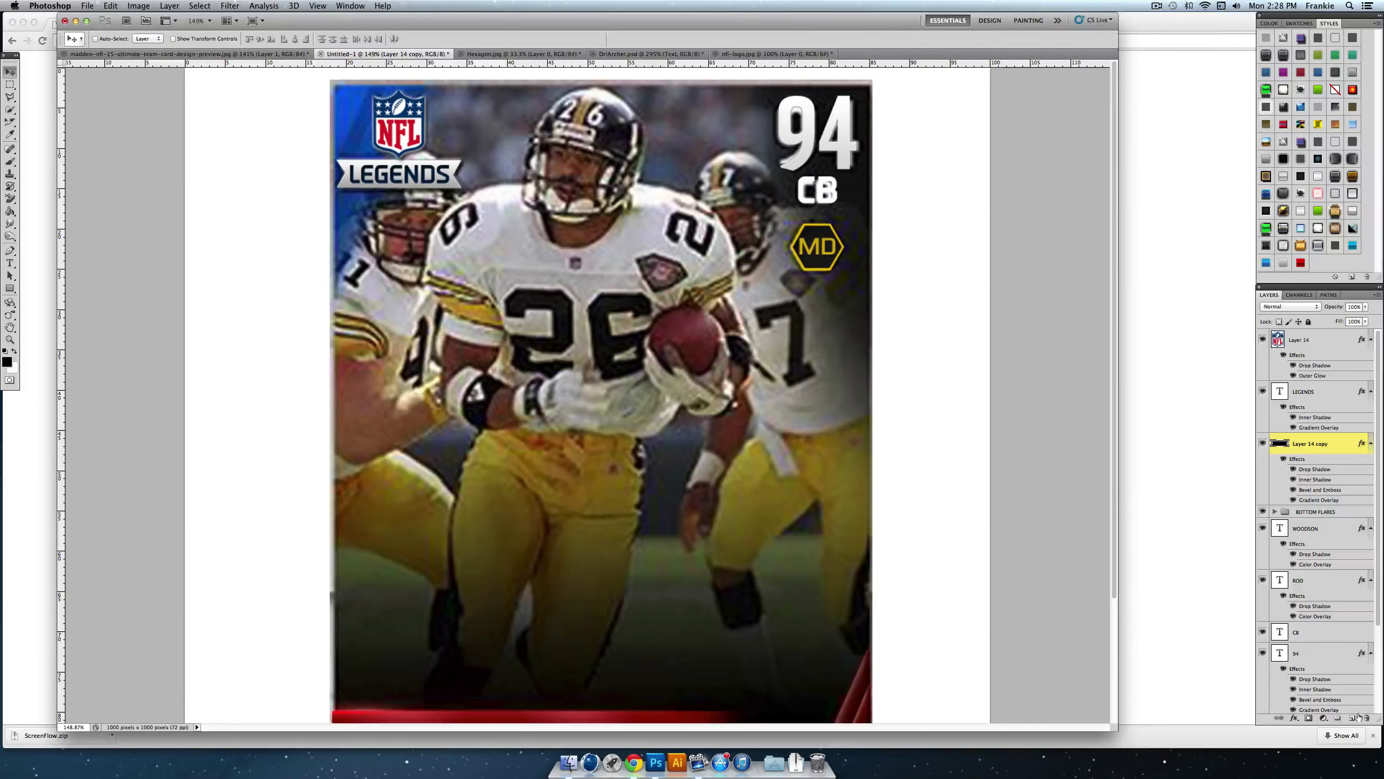
{"action": "left_click", "coordinate": [1346, 653]}
{"action": "left_click", "coordinate": [1334, 509]}
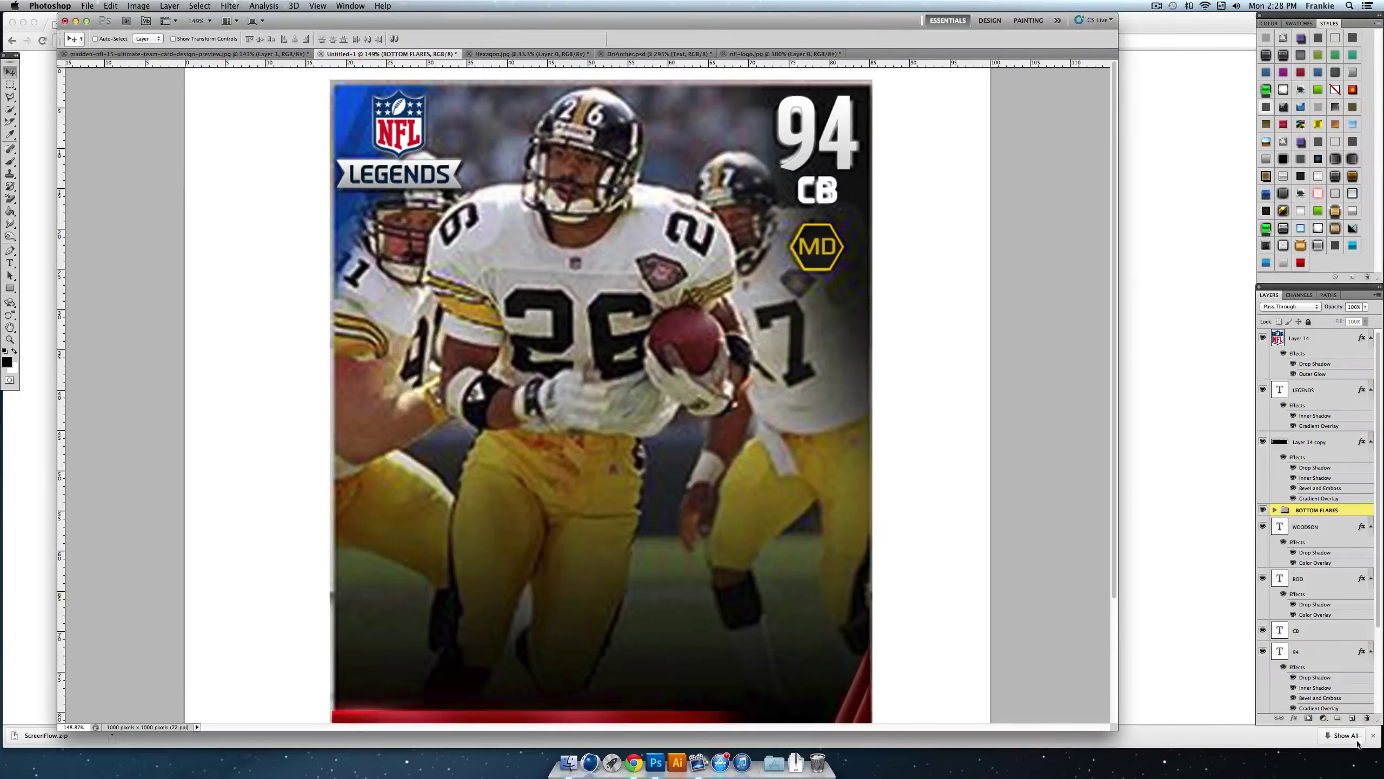
{"action": "left_click", "coordinate": [1353, 718]}
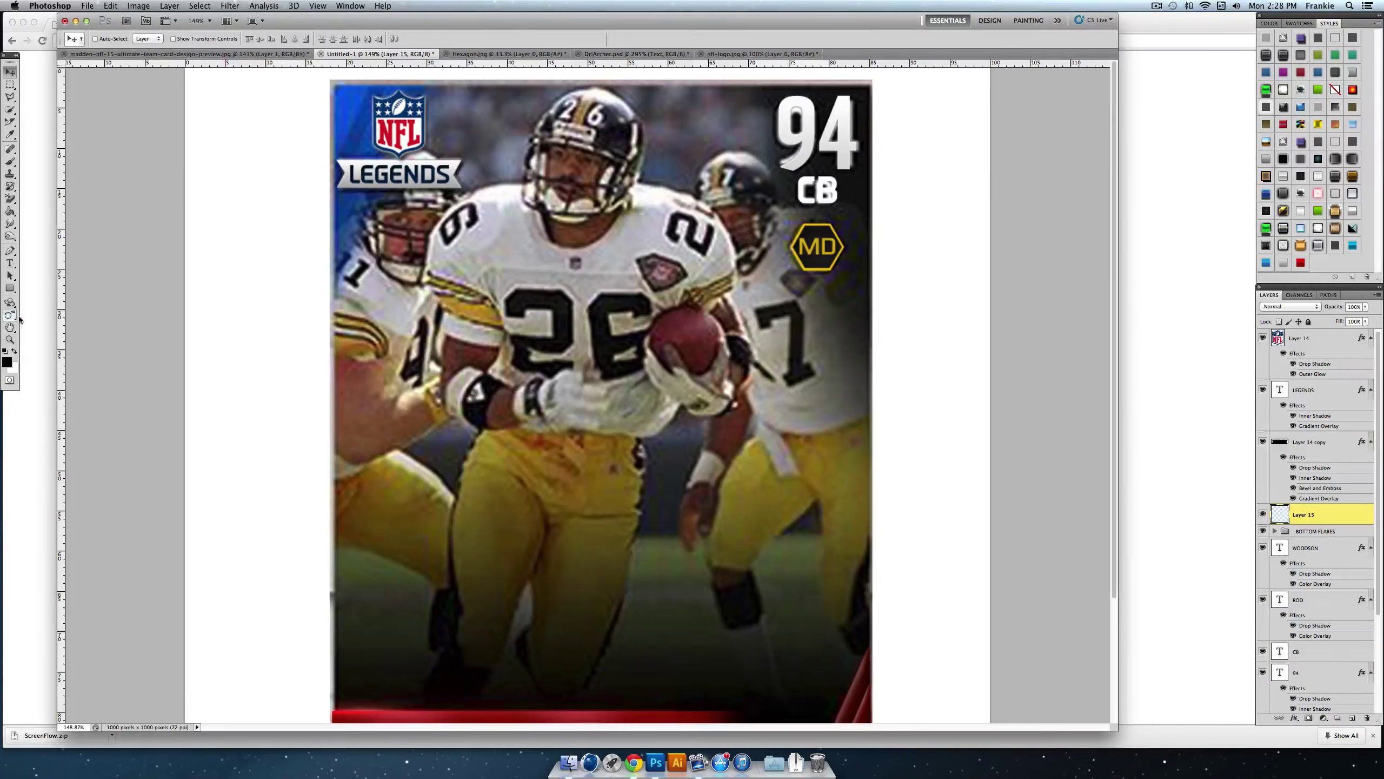
Step: Sample the bright blue from the card's corner and paint it with a large soft brush diagonally behind the NFL shield and LEGENDS banner
{"action": "left_click", "coordinate": [6, 361]}
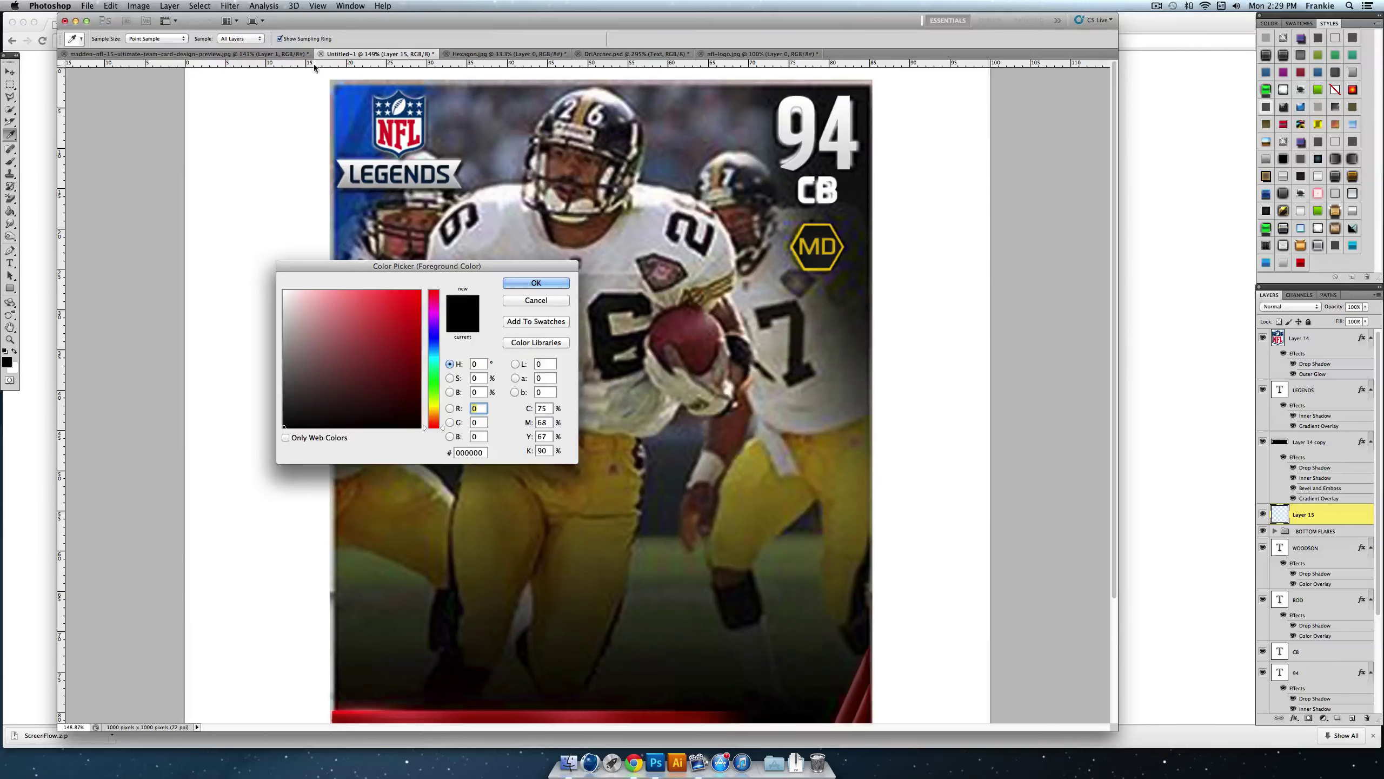
{"action": "left_click", "coordinate": [343, 106]}
{"action": "left_click", "coordinate": [534, 283]}
{"action": "key", "text": "v"}
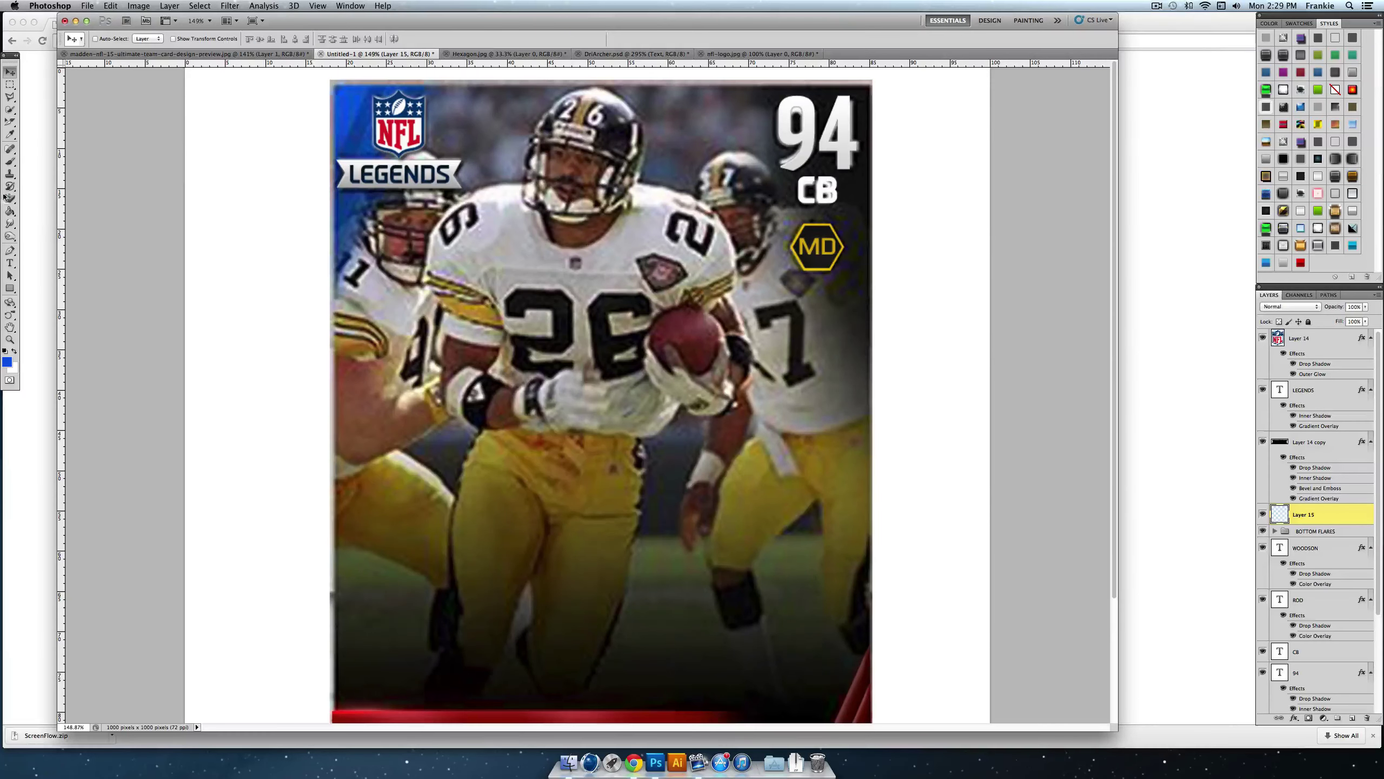
{"action": "left_click", "coordinate": [9, 162]}
{"action": "left_click", "coordinate": [100, 40]}
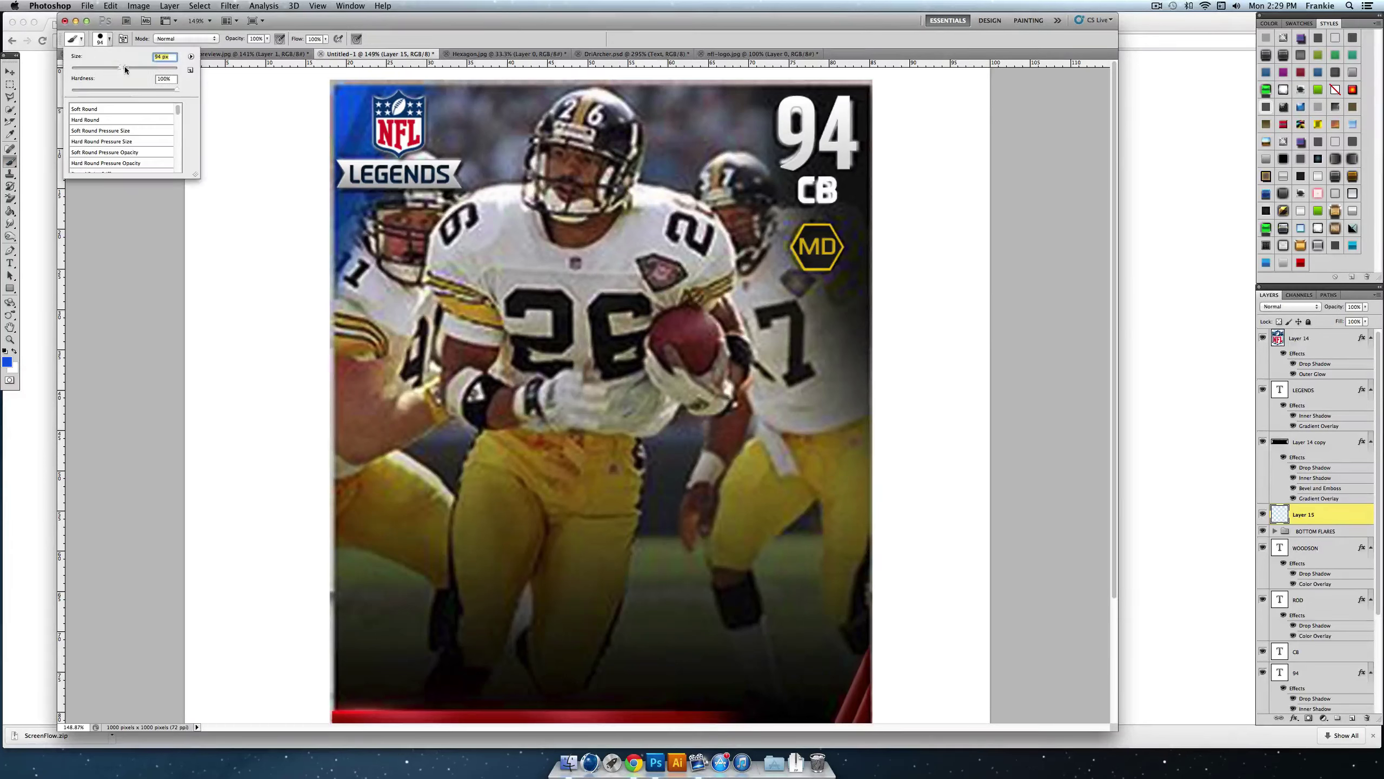
{"action": "left_click_drag", "start_coordinate": [124, 66], "coordinate": [128, 67]}
{"action": "mouse_move", "coordinate": [348, 90]}
{"action": "left_mouse_down"}
{"action": "mouse_move", "coordinate": [290, 319]}
{"action": "mouse_move", "coordinate": [392, 104]}
{"action": "mouse_move", "coordinate": [284, 338]}
{"action": "mouse_move", "coordinate": [307, 60]}
{"action": "mouse_move", "coordinate": [342, 76]}
{"action": "mouse_move", "coordinate": [372, 48]}
{"action": "left_mouse_up"}
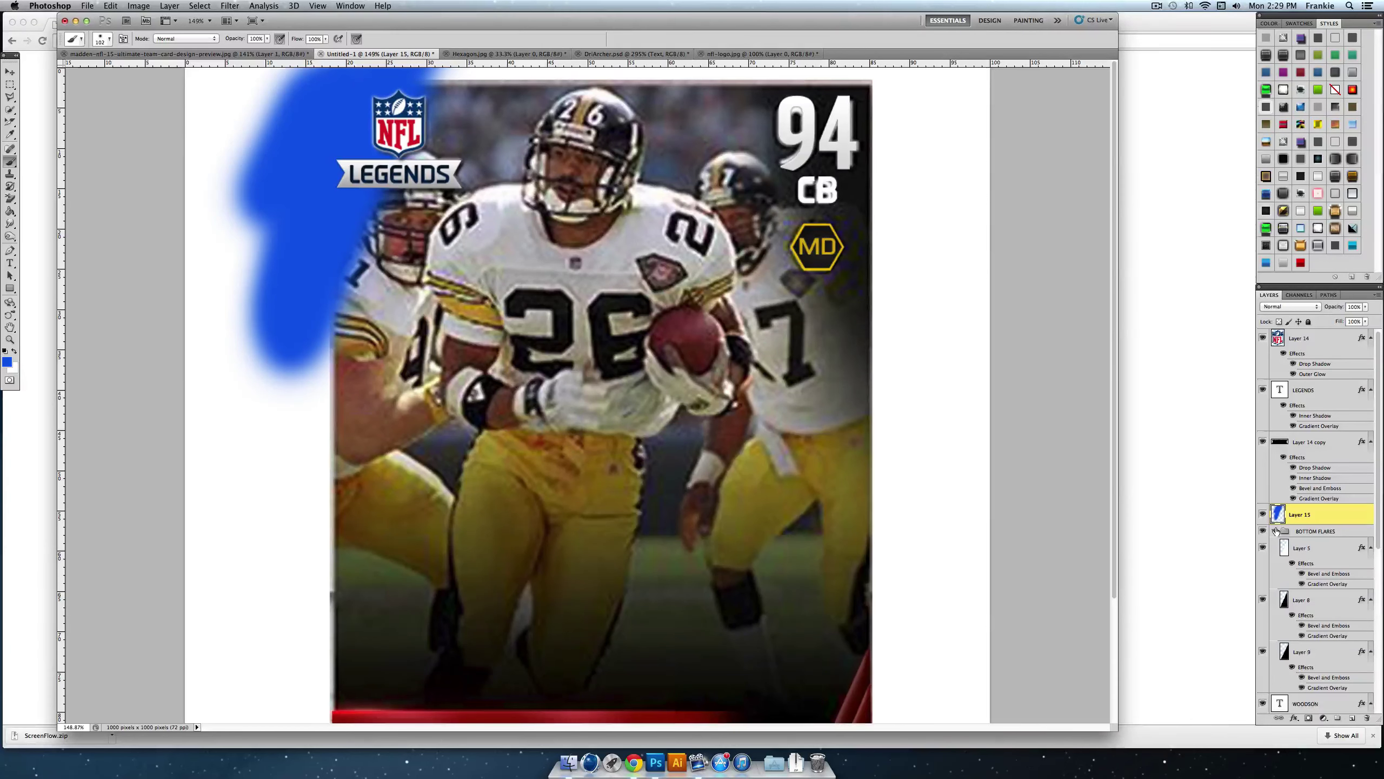
Step: Create a group named NAME AND STATS below BOTTOM FLARES and move the player name, position and rating text layers into it
{"action": "left_click", "coordinate": [1301, 547]}
{"action": "left_click", "coordinate": [1339, 720]}
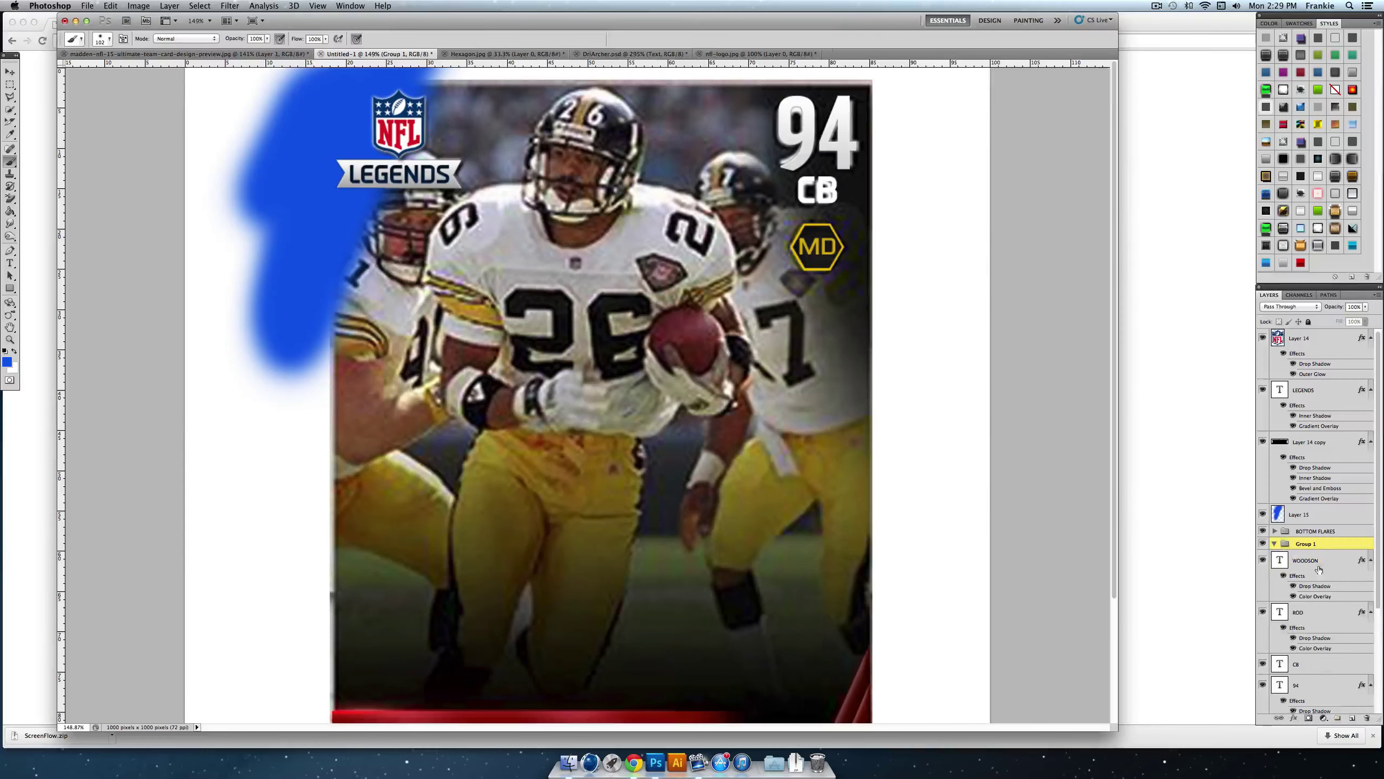
{"action": "type", "text": "NAME AND STATS"}
{"action": "key", "text": "Return"}
{"action": "left_click", "coordinate": [1307, 560]}
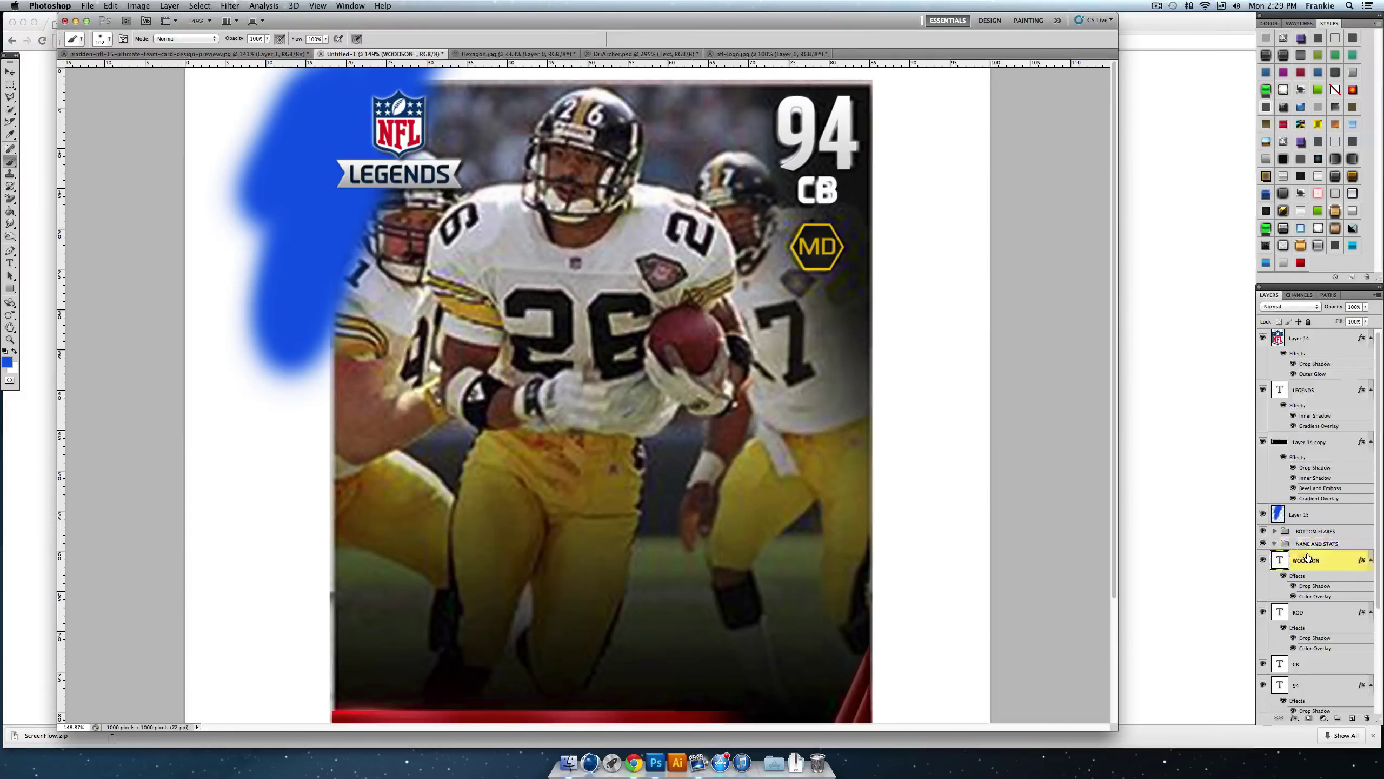
{"action": "scroll", "coordinate": [1308, 550], "scroll_direction": "down", "scroll_amount": 5}
{"action": "left_click", "coordinate": [1307, 542], "text": "shift"}
{"action": "left_click_drag", "start_coordinate": [1304, 417], "coordinate": [1278, 406]}
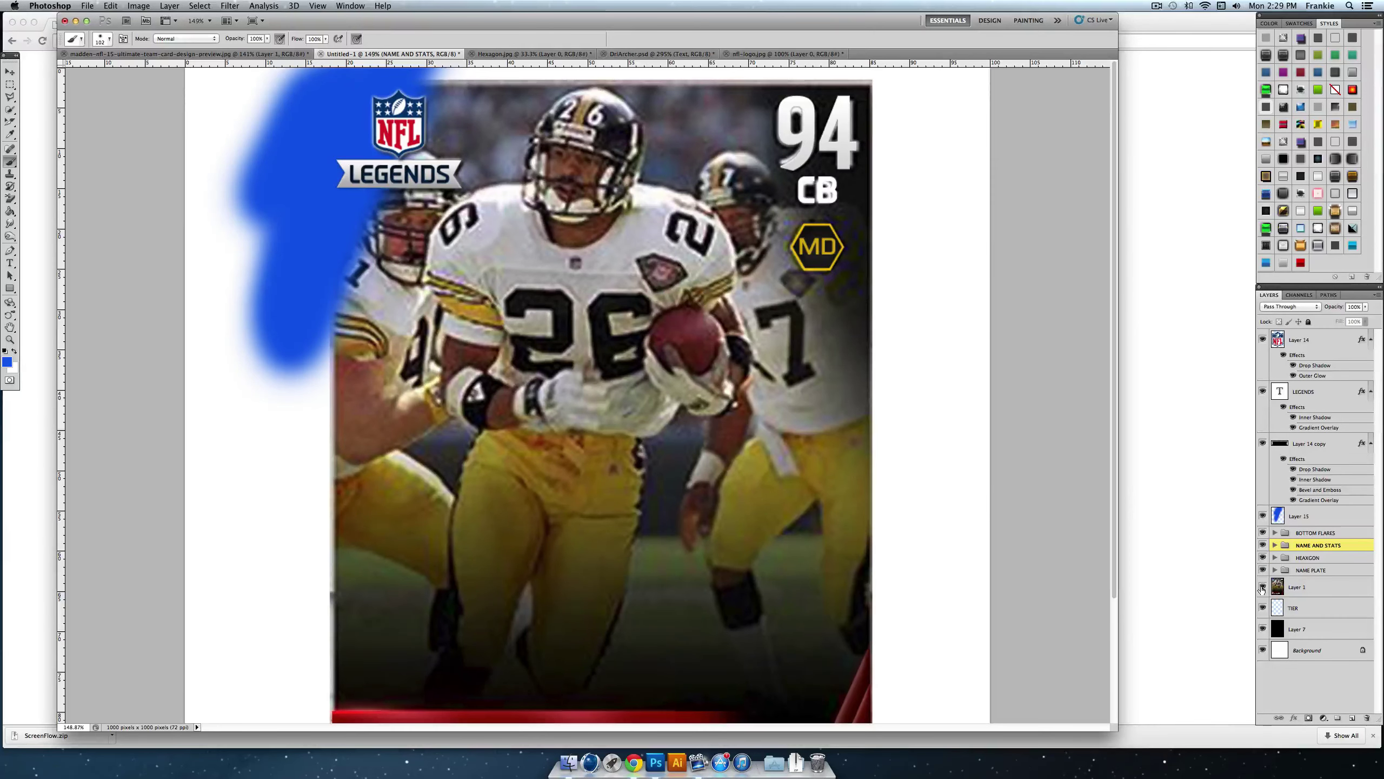
Step: Hide the reference image and black fill layers, and clear the blue paint that spills past the card's left edge
{"action": "left_click", "coordinate": [1261, 588]}
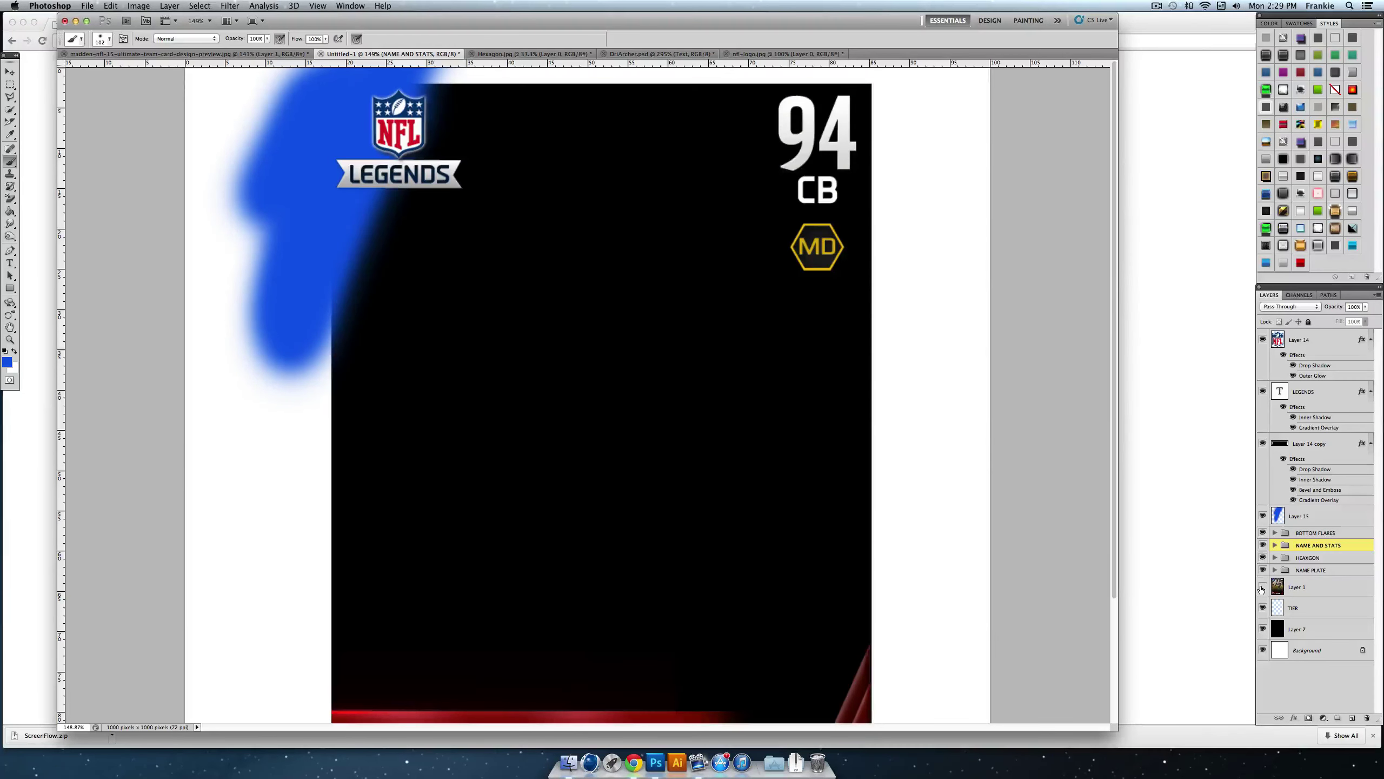
{"action": "left_click", "coordinate": [1262, 628]}
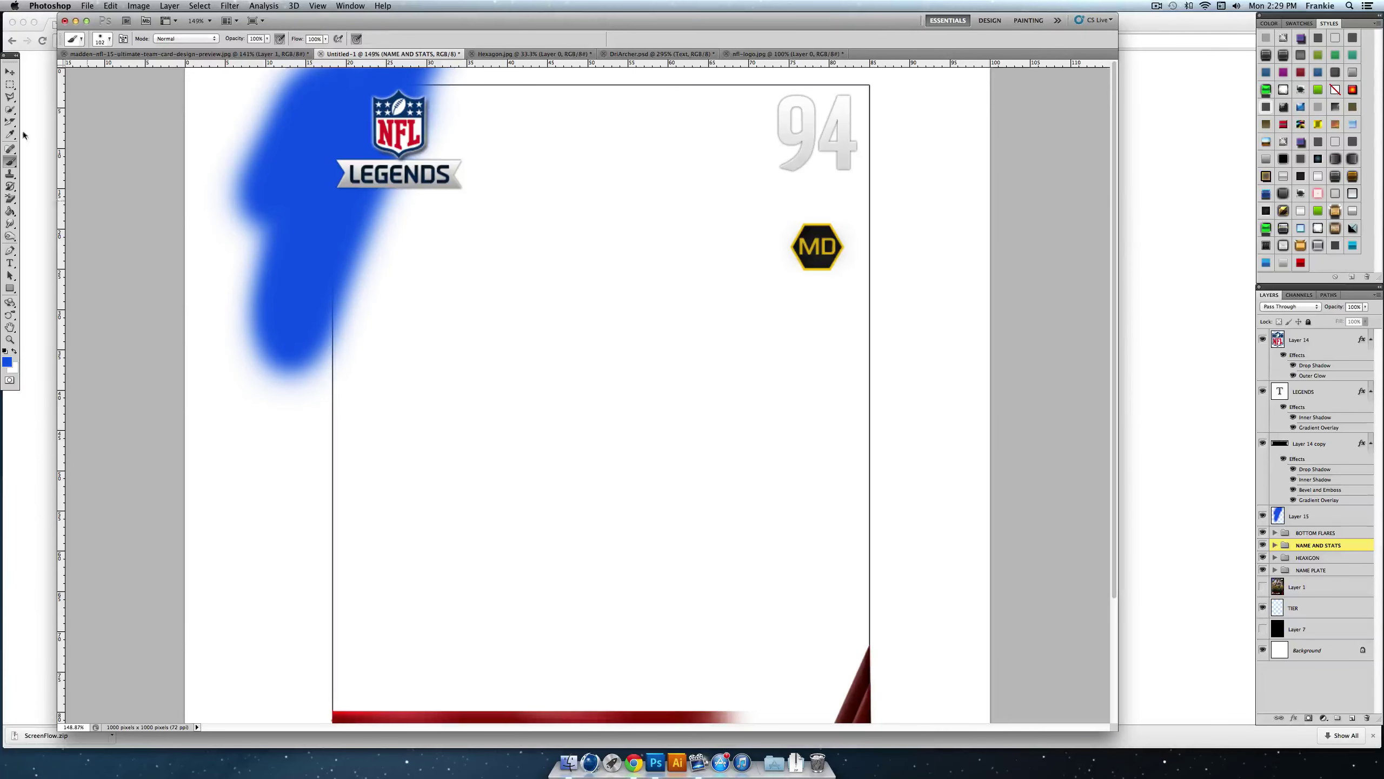
{"action": "left_click", "coordinate": [10, 86]}
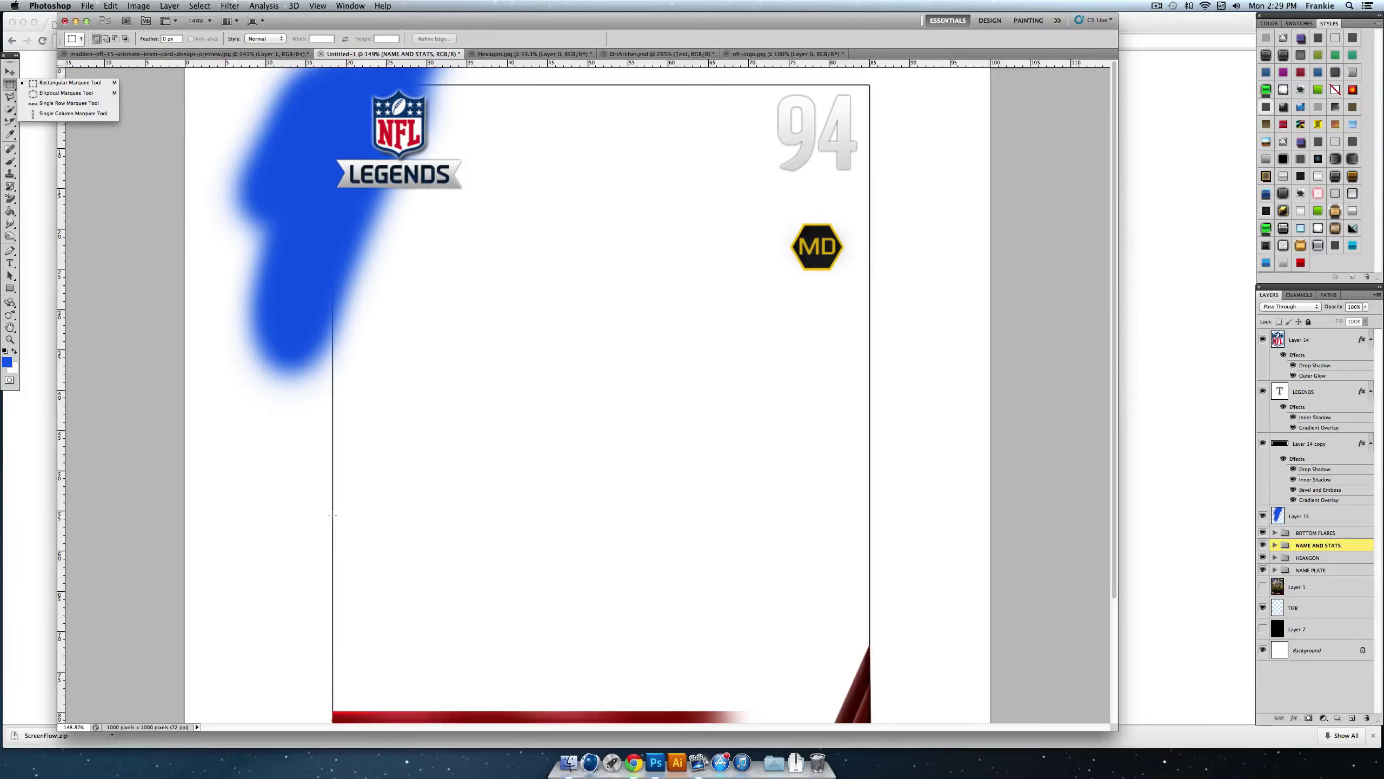
{"action": "left_click_drag", "start_coordinate": [333, 515], "coordinate": [186, 68]}
{"action": "key", "text": "Delete"}
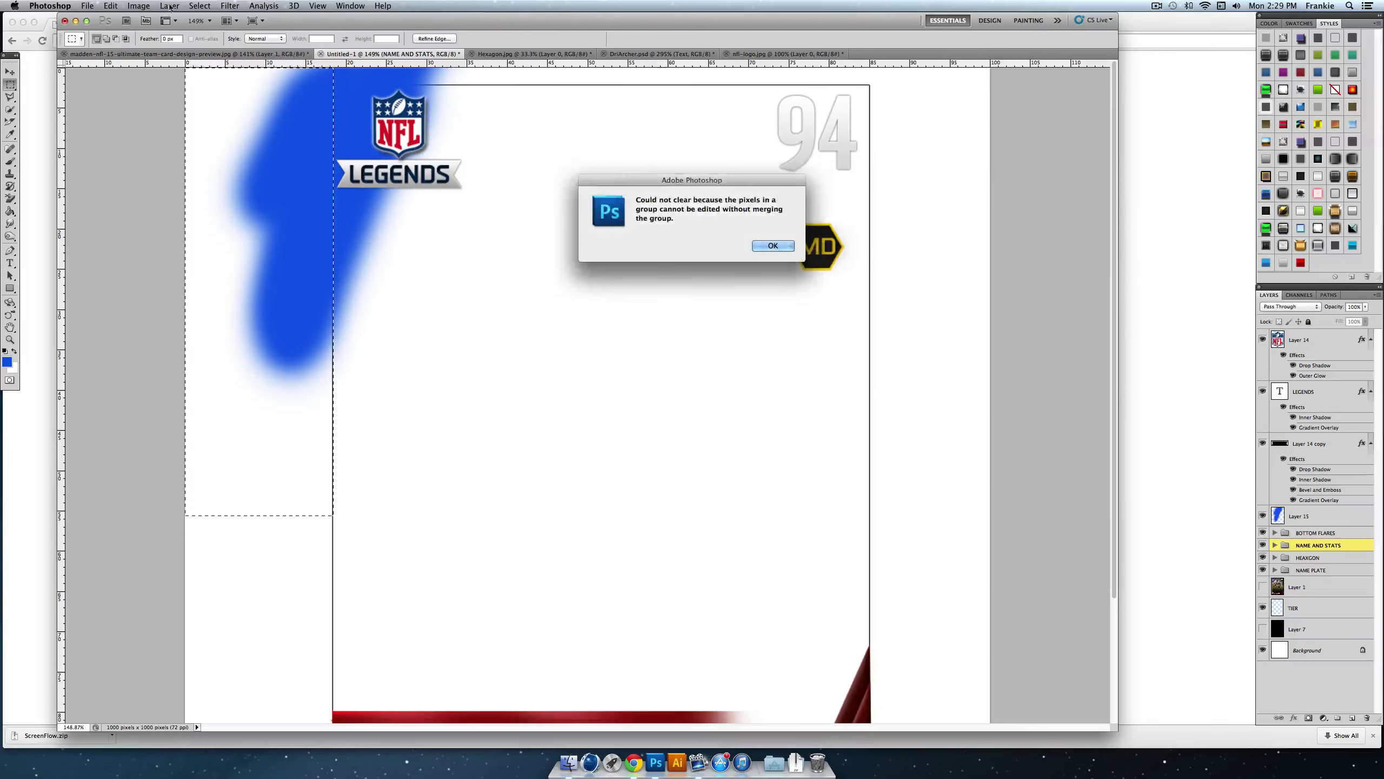
{"action": "left_click", "coordinate": [773, 246]}
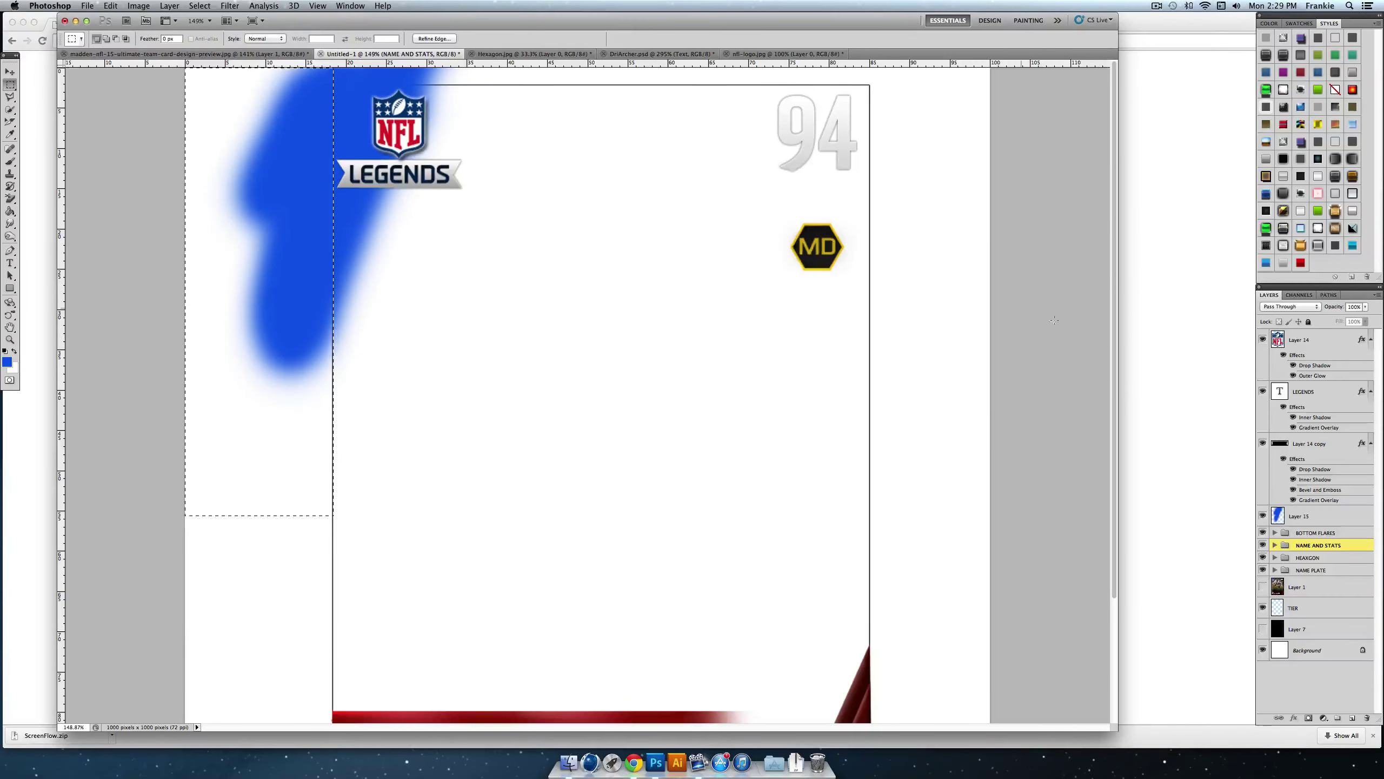
{"action": "left_click", "coordinate": [1341, 517]}
{"action": "key", "text": "Delete"}
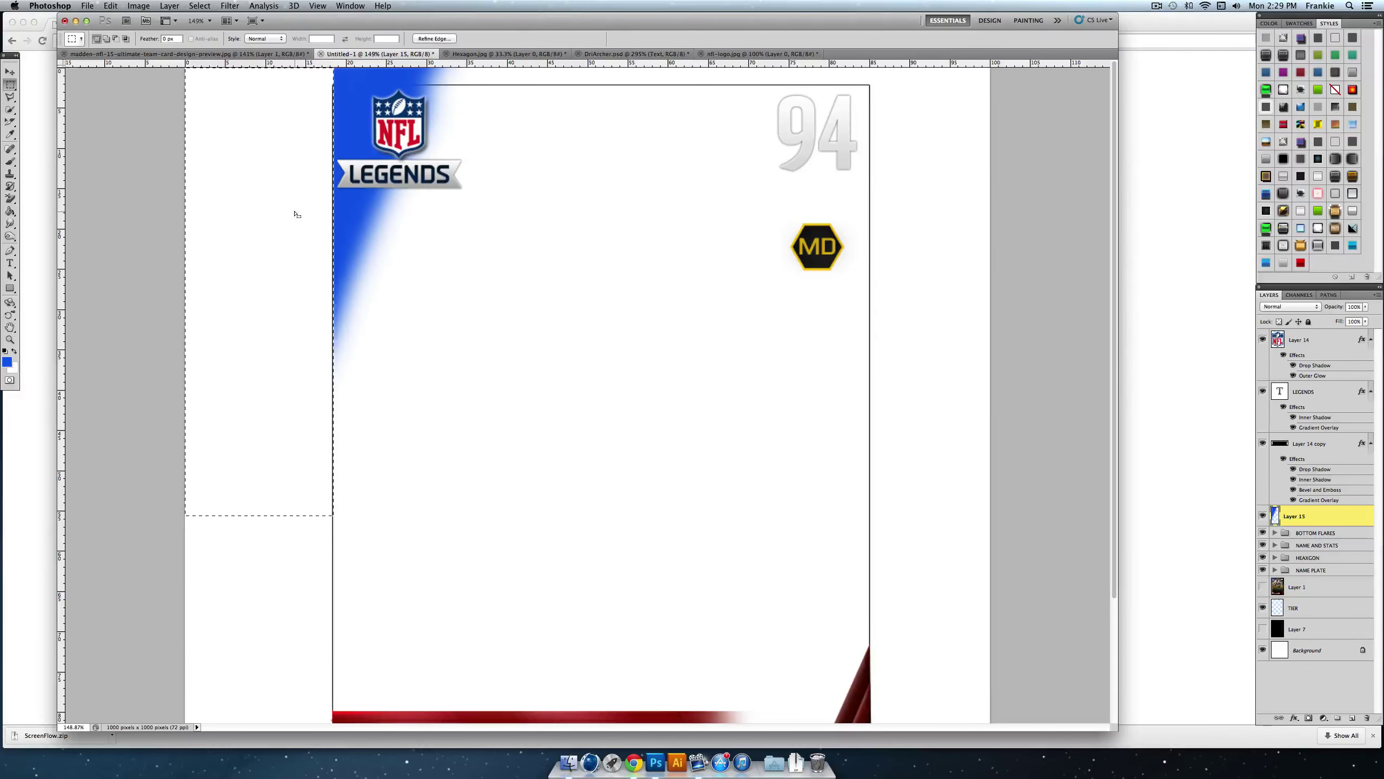
Step: Clear the blue paint that extends above the card's top edge and remove the selection
{"action": "key", "text": "ctrl+d"}
{"action": "left_click_drag", "start_coordinate": [622, 81], "coordinate": [184, 67]}
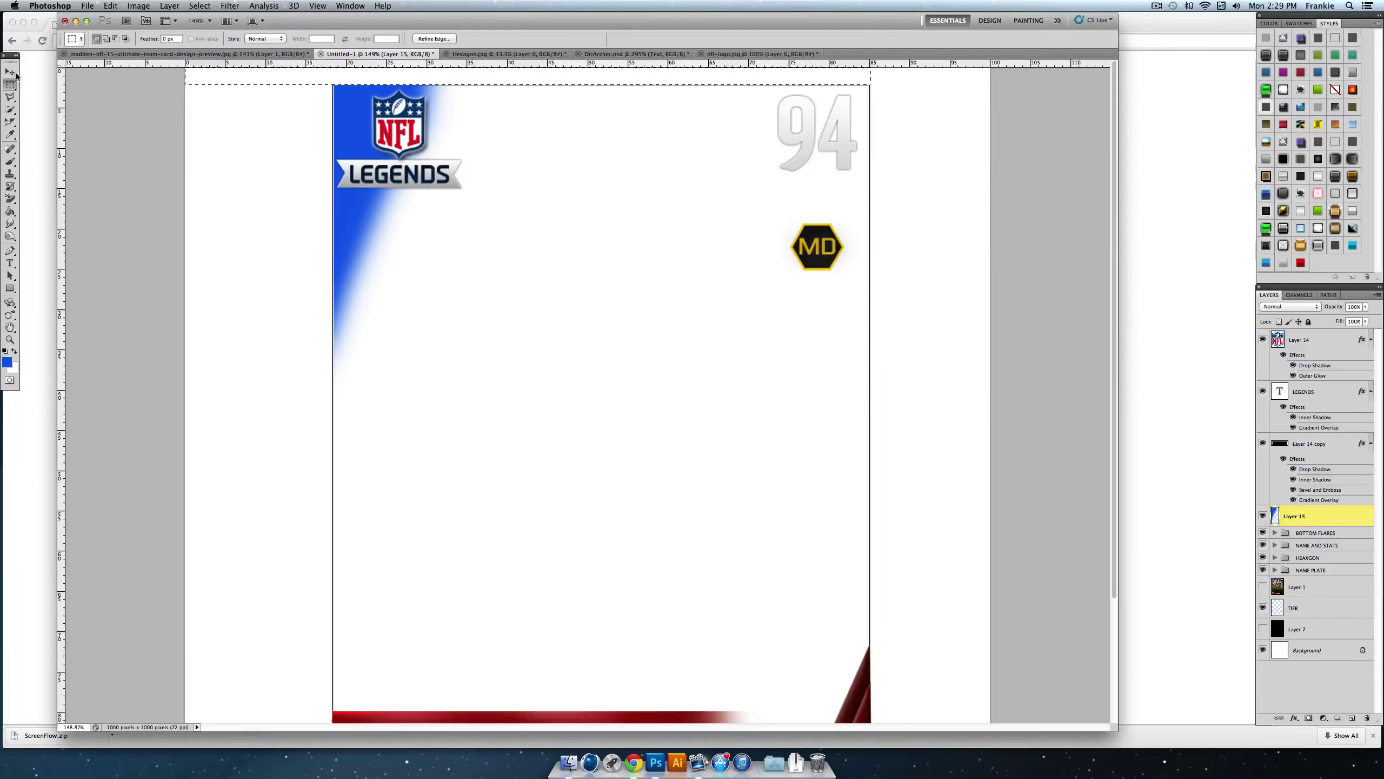
{"action": "key", "text": "Delete"}
{"action": "left_click", "coordinate": [772, 247]}
{"action": "key", "text": "v"}
{"action": "key", "text": "Left"}
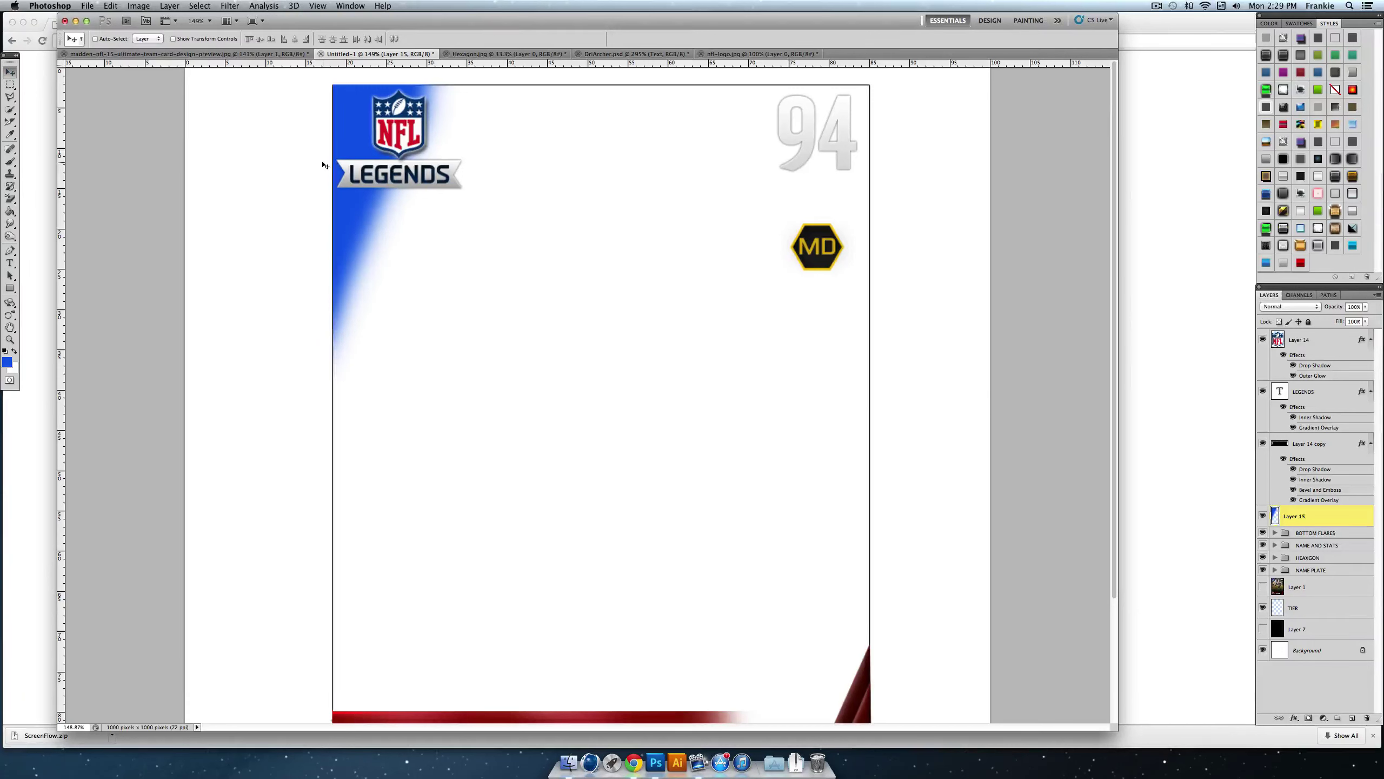
Step: Show the reference image again and hide the blue paint layer to expose the original blue corner
{"action": "left_click", "coordinate": [1262, 586]}
{"action": "left_click", "coordinate": [1263, 515]}
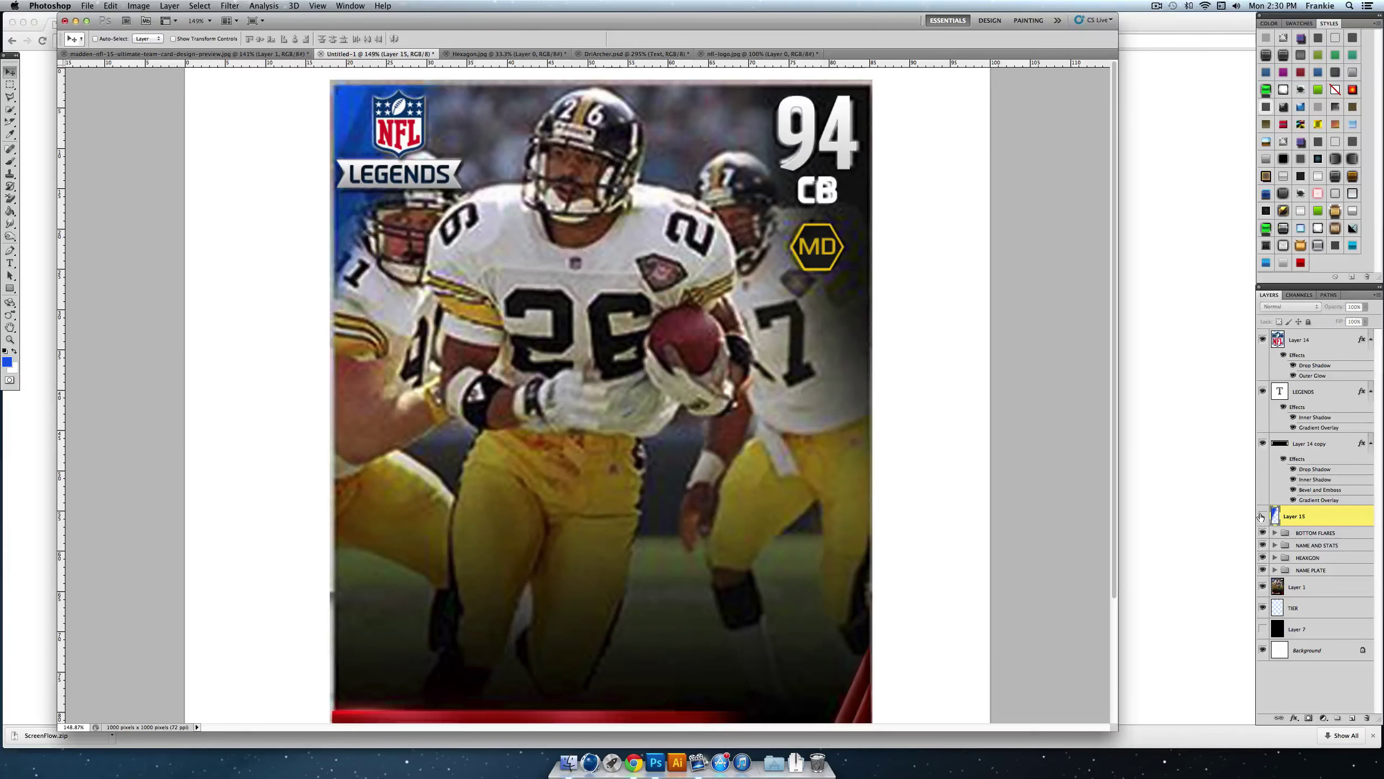
{"action": "left_click", "coordinate": [10, 338]}
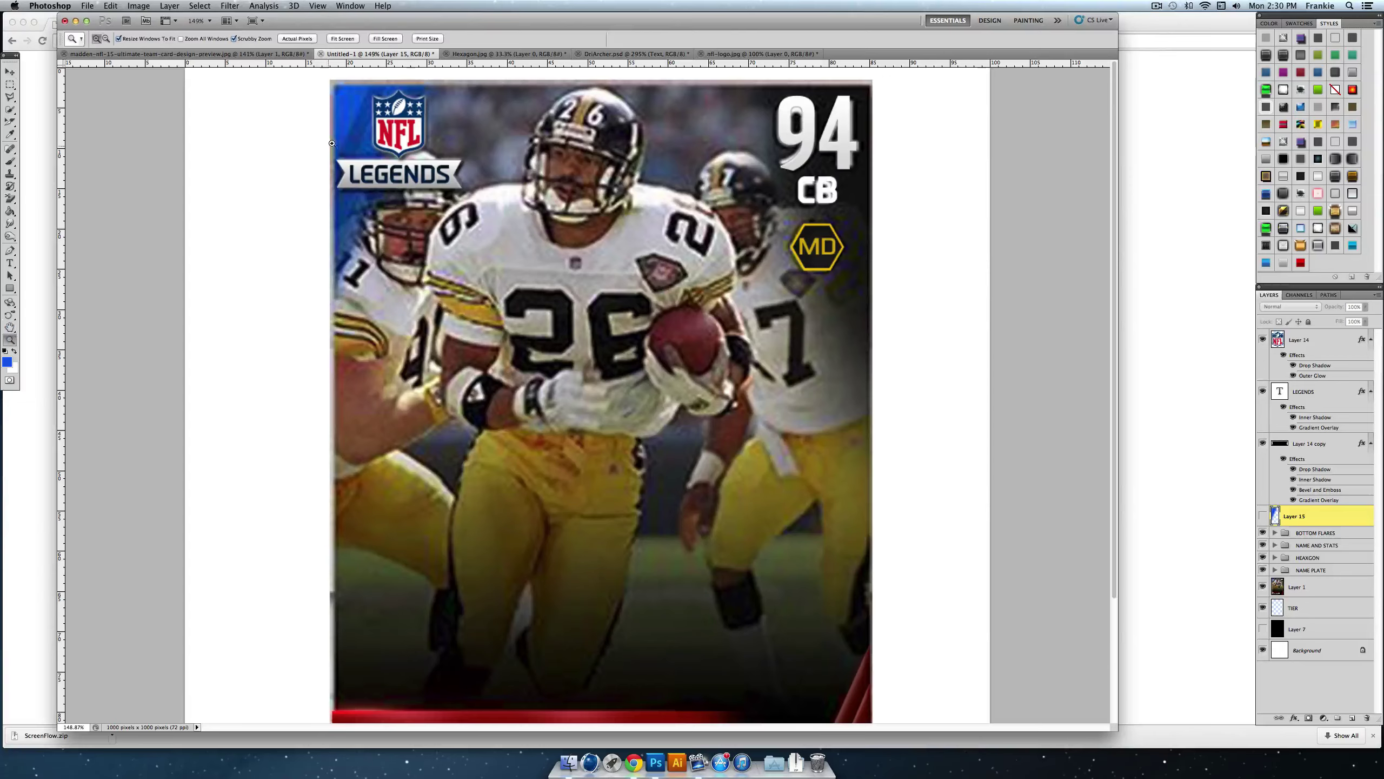
{"action": "left_click_drag", "start_coordinate": [333, 142], "coordinate": [411, 124]}
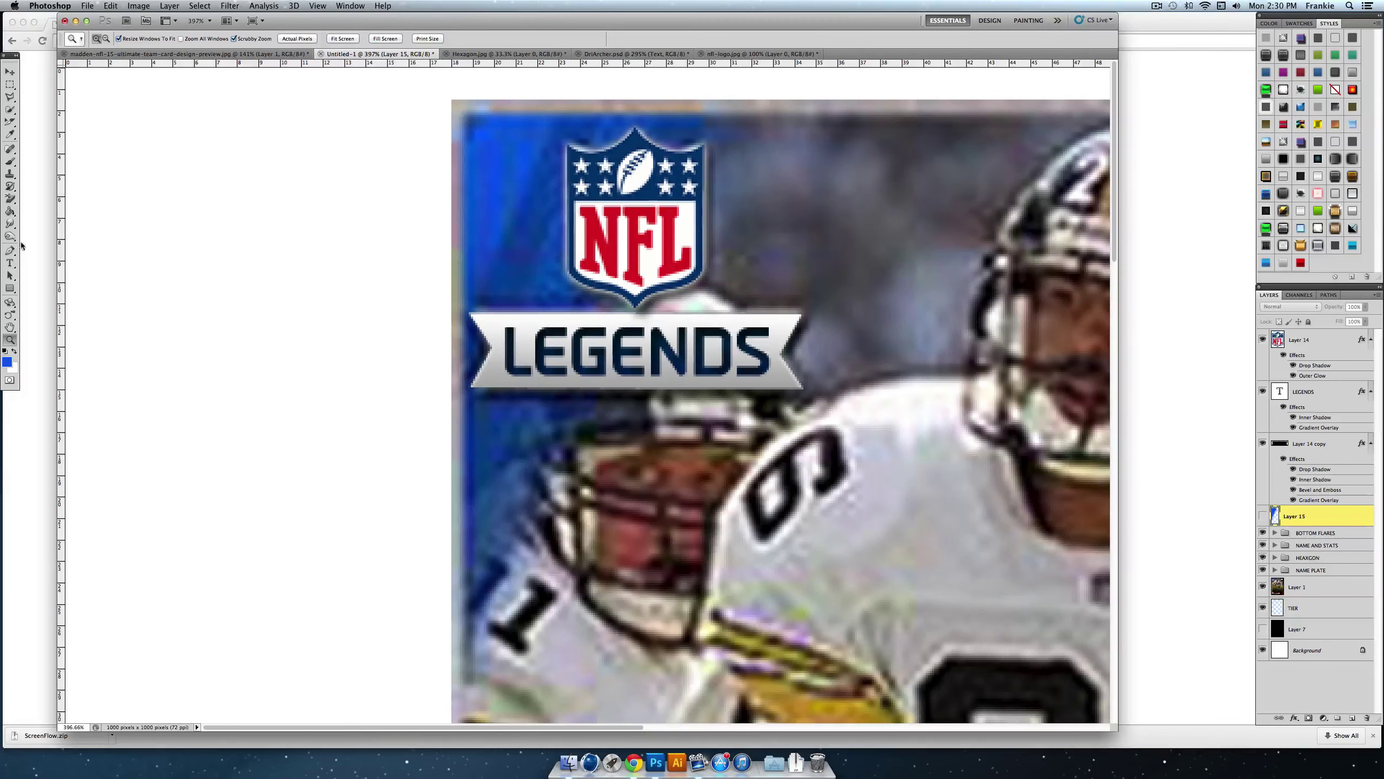
Step: Set the foreground color to the navy 00205b sampled from the LEGENDS lettering and reduce the brush size to 13 px
{"action": "left_click", "coordinate": [7, 362]}
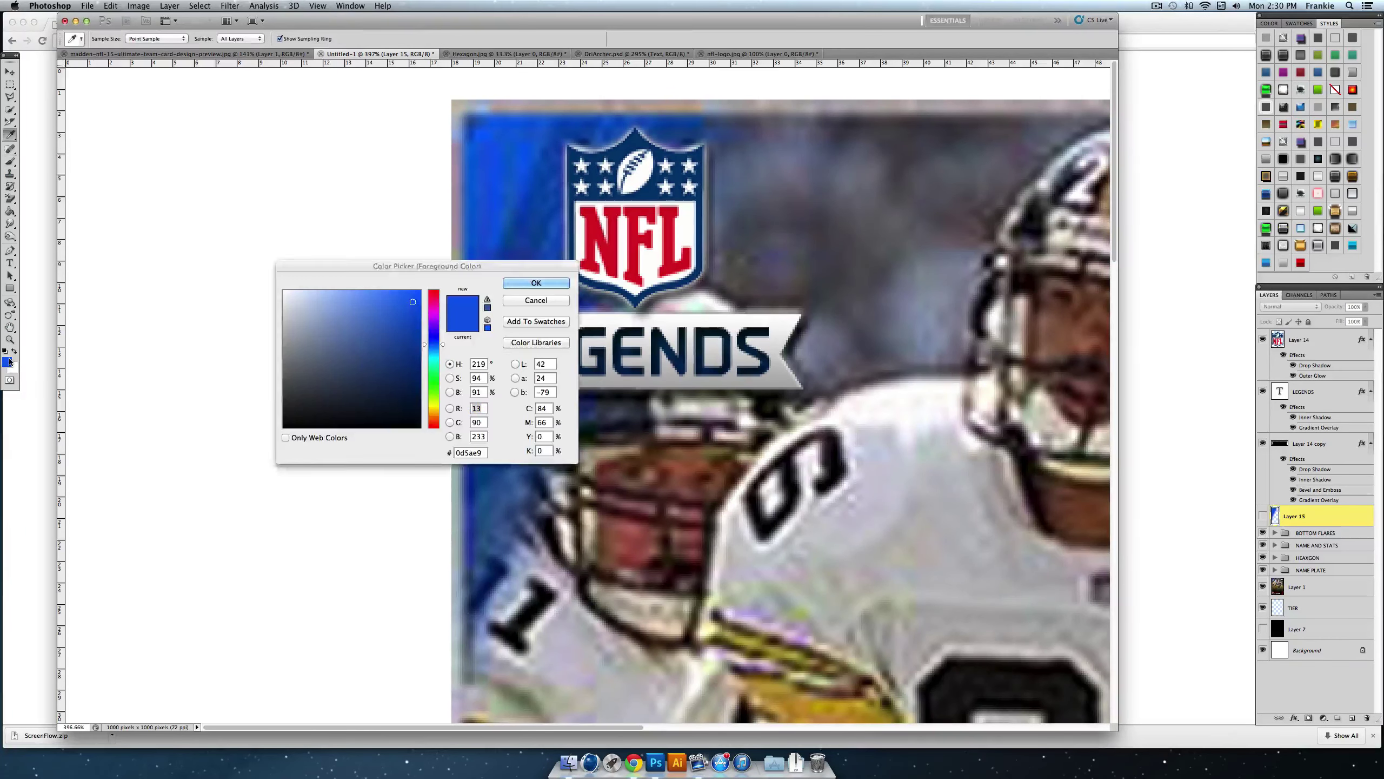
{"action": "left_click", "coordinate": [643, 354]}
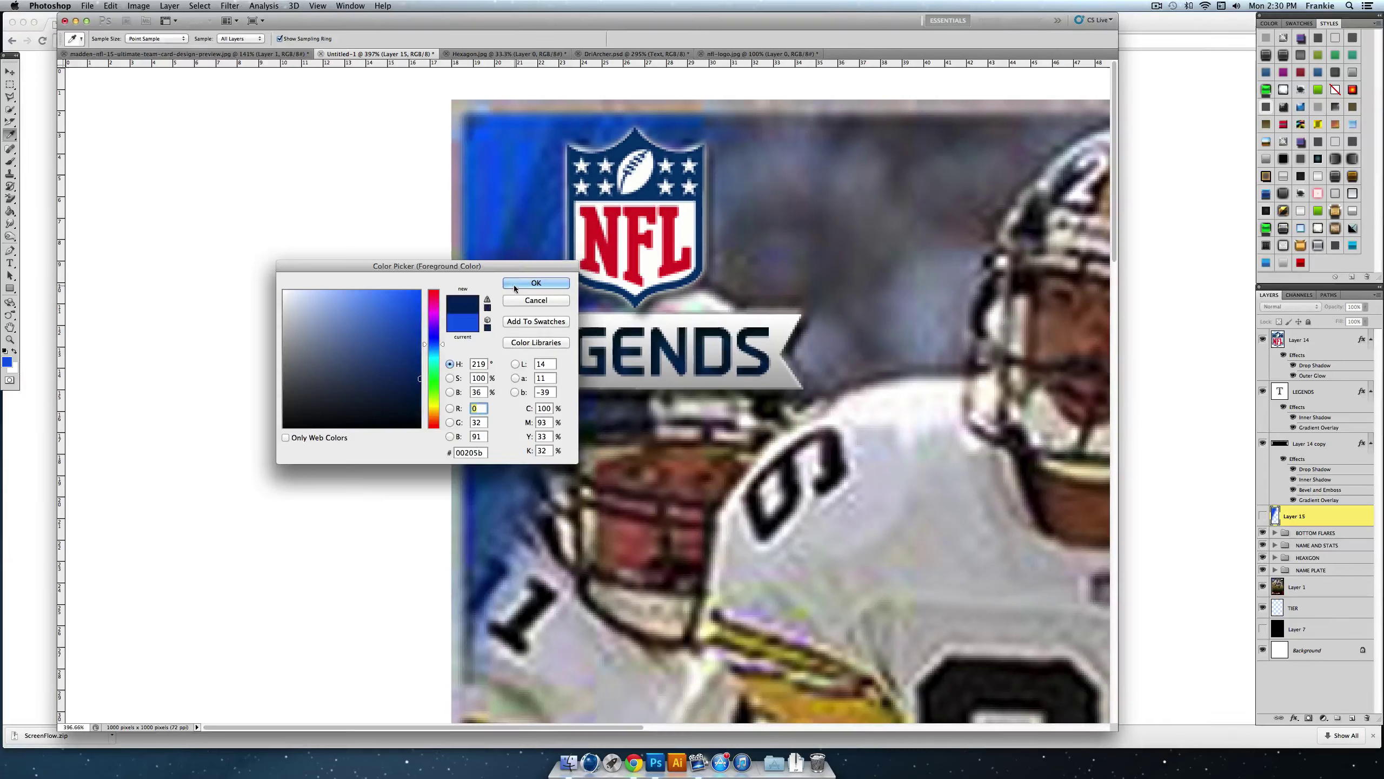
{"action": "key", "text": "Return"}
{"action": "left_click", "coordinate": [109, 39]}
{"action": "left_click_drag", "start_coordinate": [92, 68], "coordinate": [77, 68]}
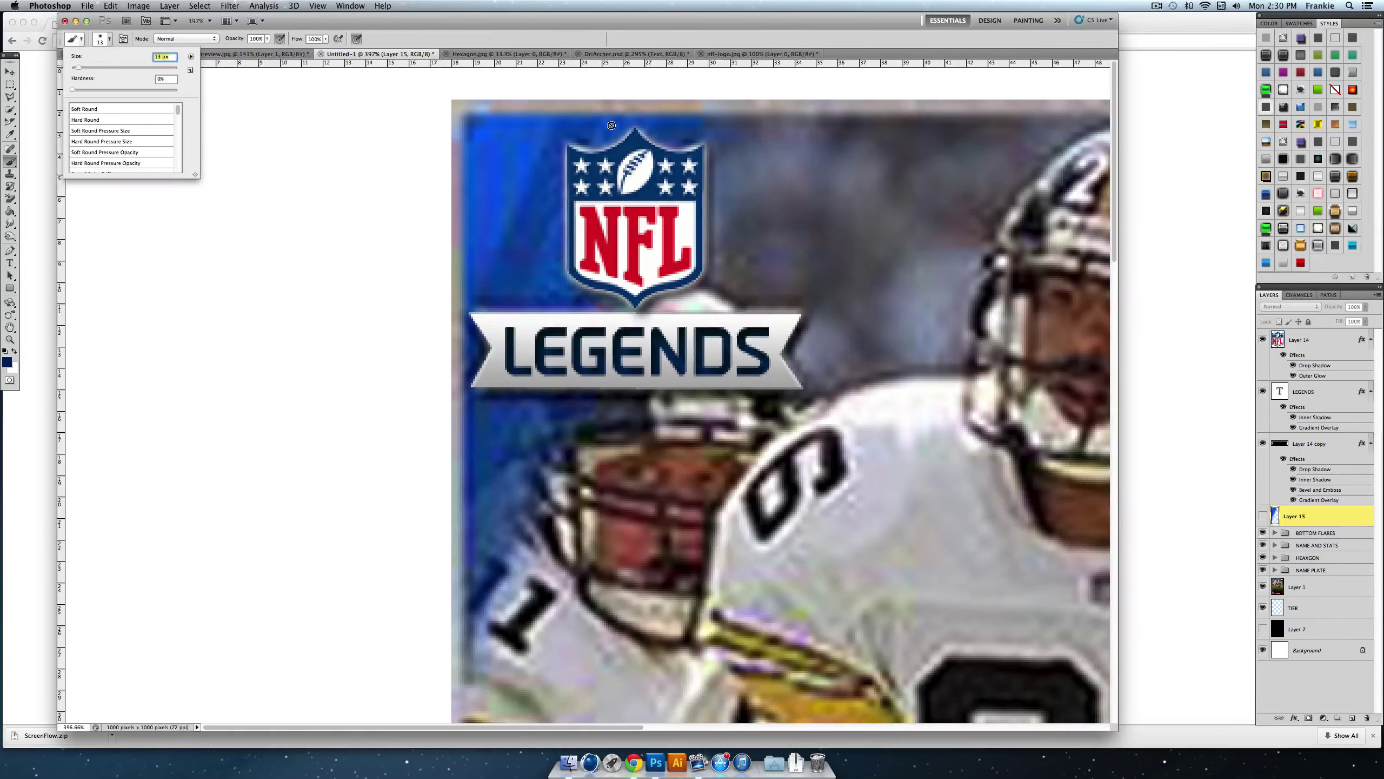
Step: Try painting two diagonal streaks along the blue corner's stripes on the LEGENDS banner layer, and undo them
{"action": "left_click", "coordinate": [1334, 516]}
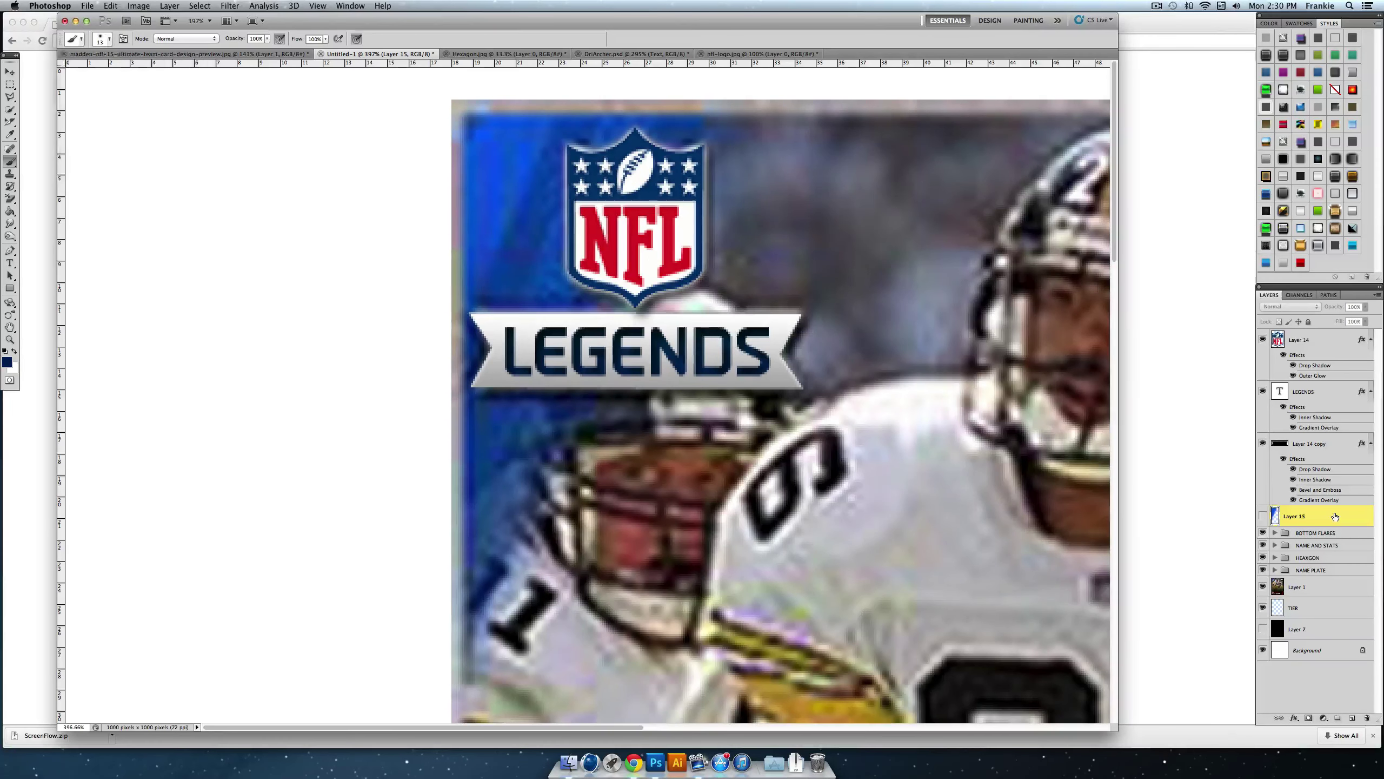
{"action": "left_click", "coordinate": [1327, 458]}
{"action": "left_click_drag", "start_coordinate": [594, 97], "coordinate": [451, 368]}
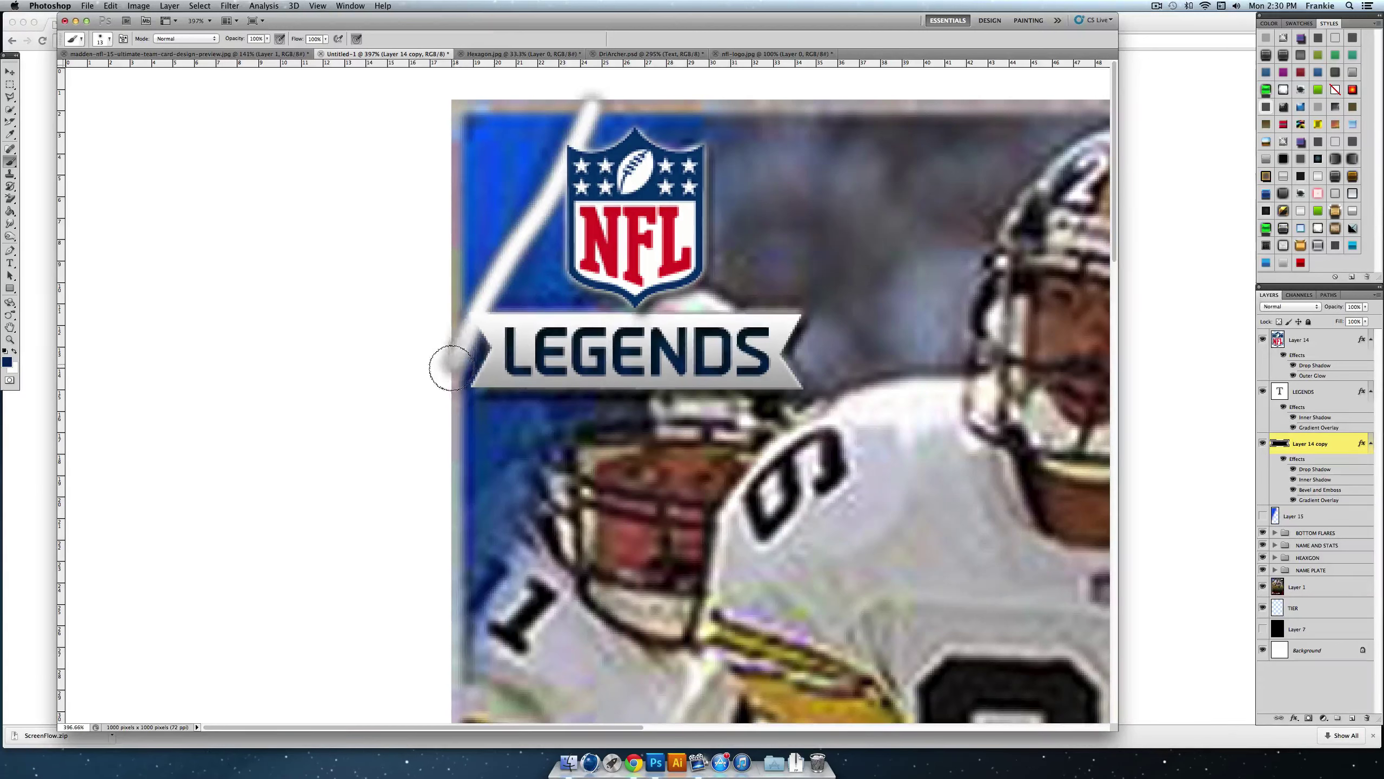
{"action": "mouse_move", "coordinate": [704, 94]}
{"action": "left_mouse_down"}
{"action": "mouse_move", "coordinate": [609, 273]}
{"action": "mouse_move", "coordinate": [475, 583]}
{"action": "left_mouse_up"}
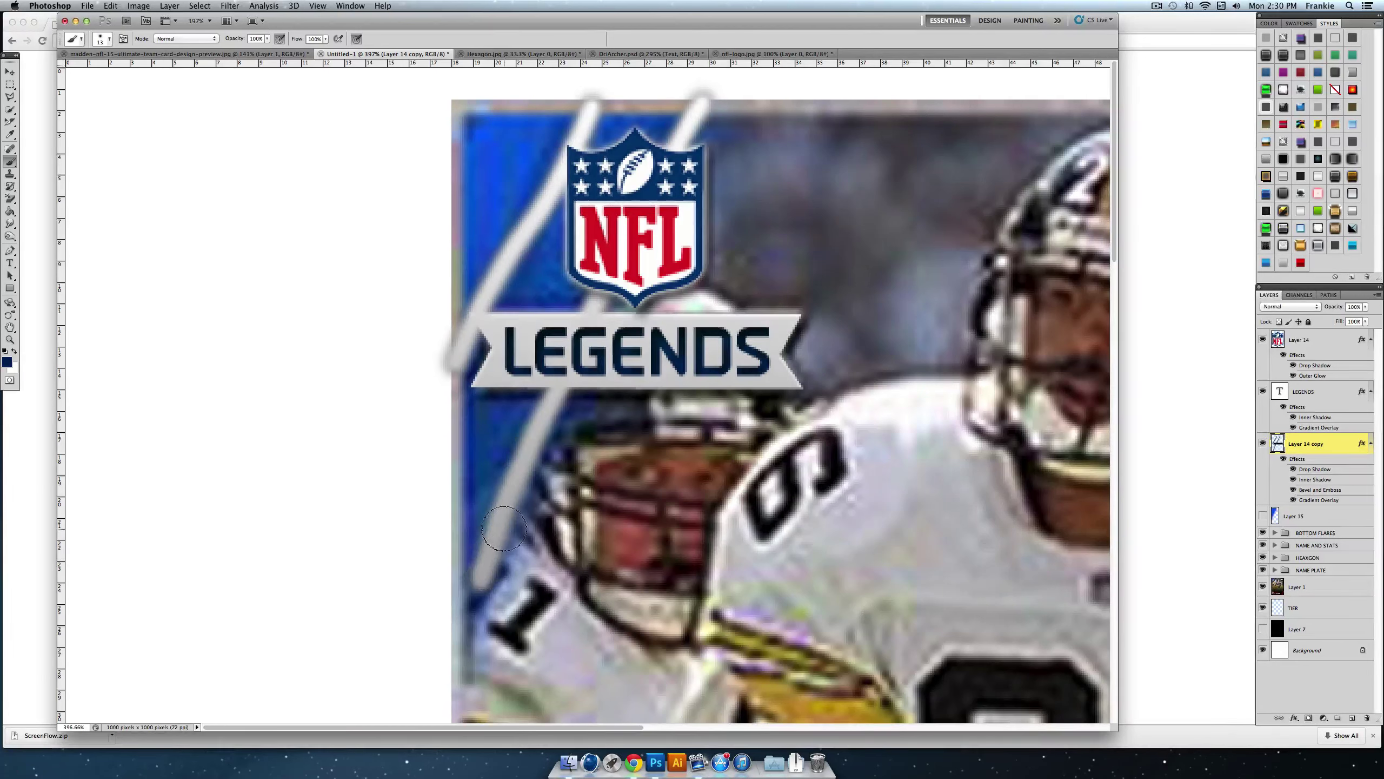
{"action": "key", "text": "super+alt+z"}
{"action": "key", "text": "super+alt+z"}
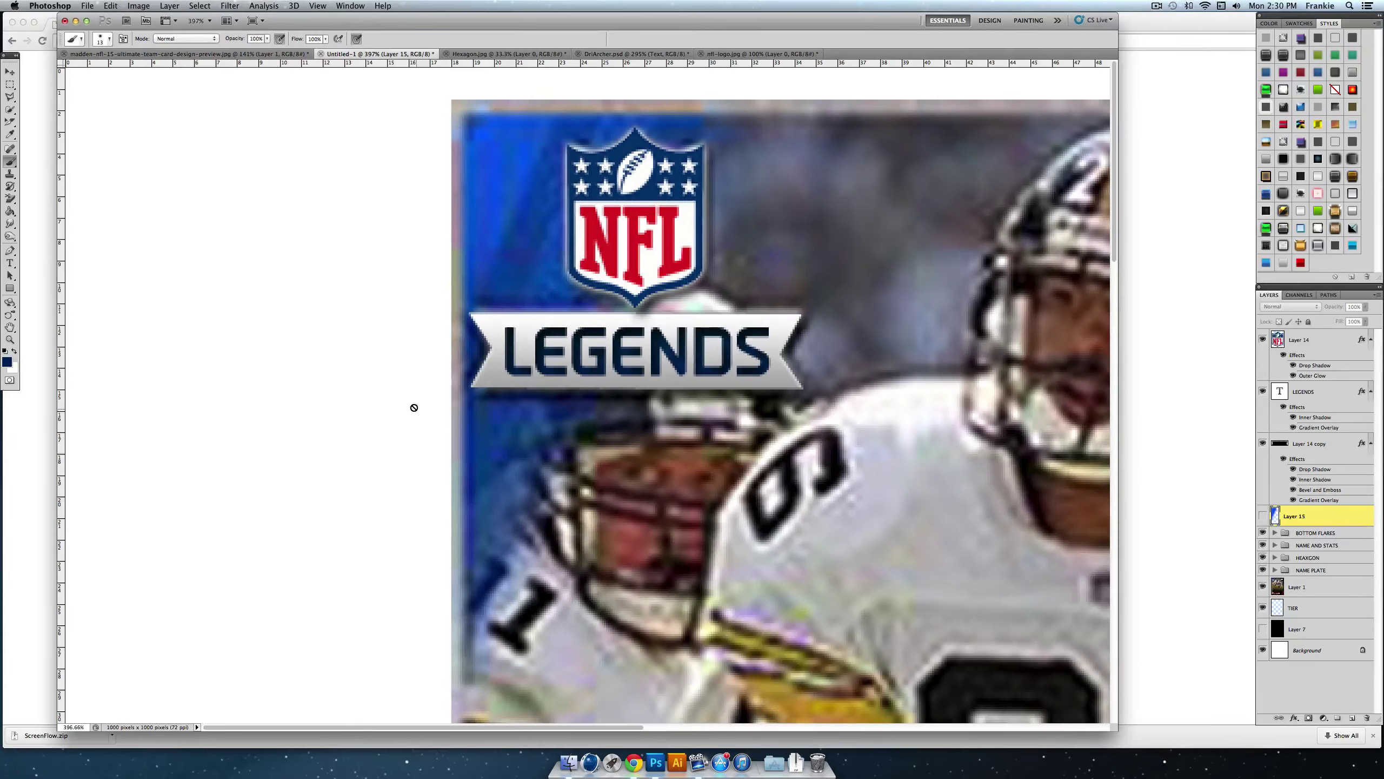
Step: Fill a long, thin horizontal rectangle across the card's upper area with navy on a new layer, and remove the selection
{"action": "left_click", "coordinate": [9, 84]}
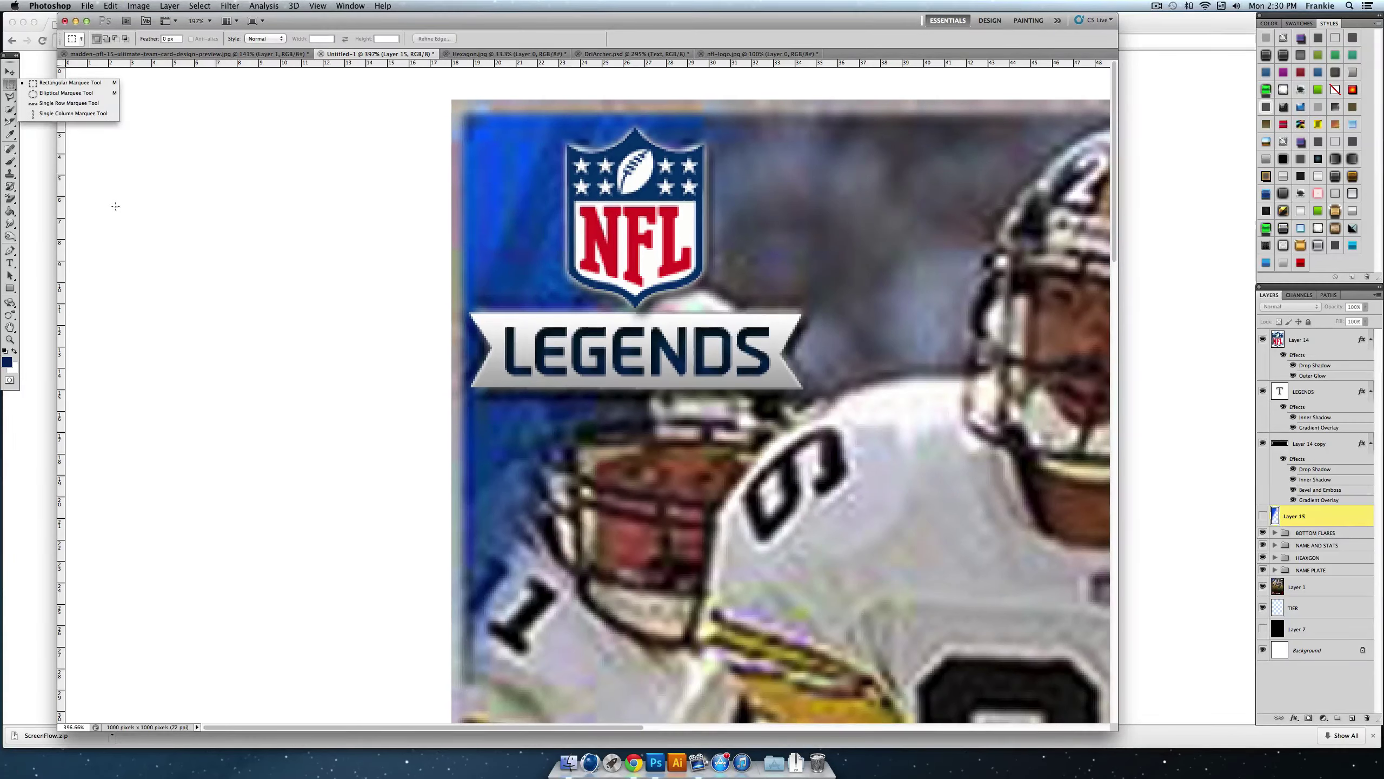
{"action": "left_click", "coordinate": [504, 174]}
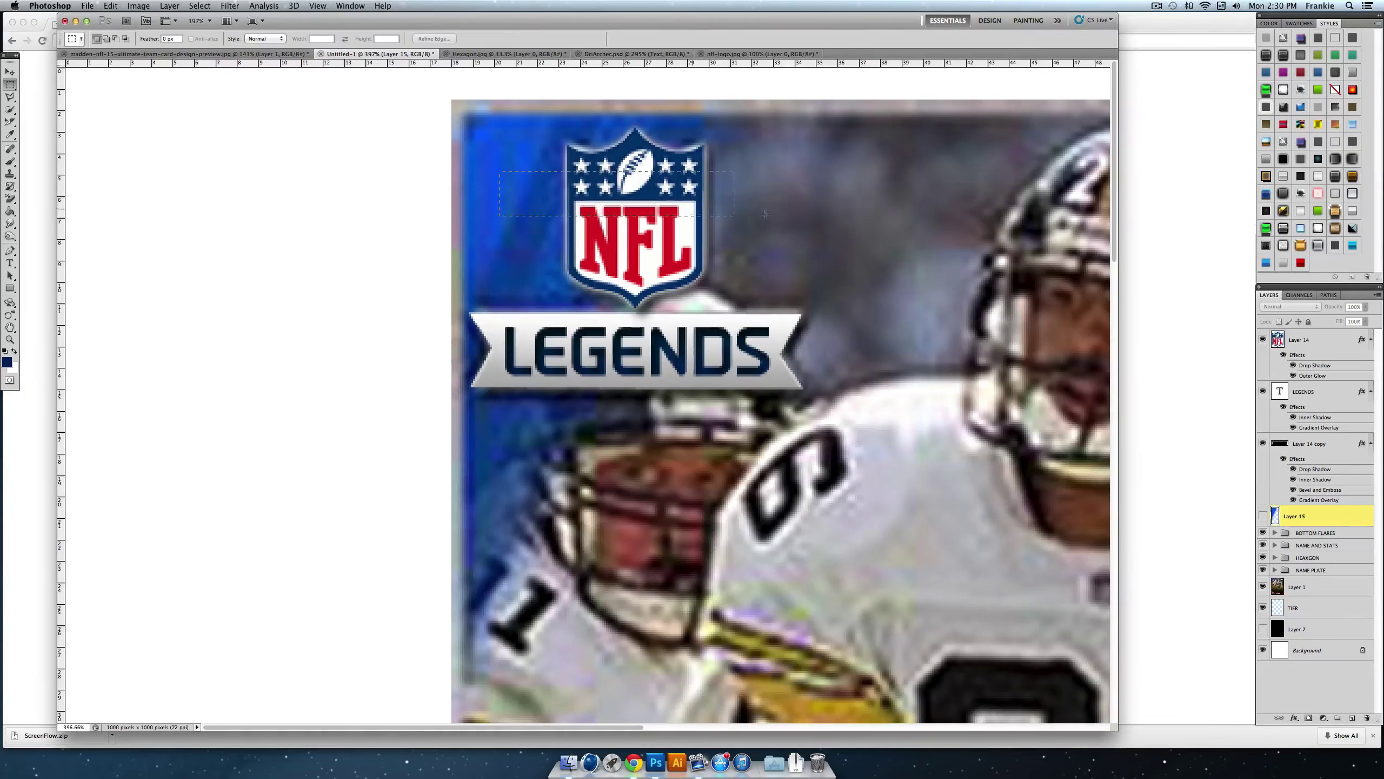
{"action": "left_click_drag", "start_coordinate": [1075, 217], "coordinate": [1080, 218]}
{"action": "left_click", "coordinate": [502, 235]}
{"action": "left_click_drag", "start_coordinate": [1085, 192], "coordinate": [1085, 194]}
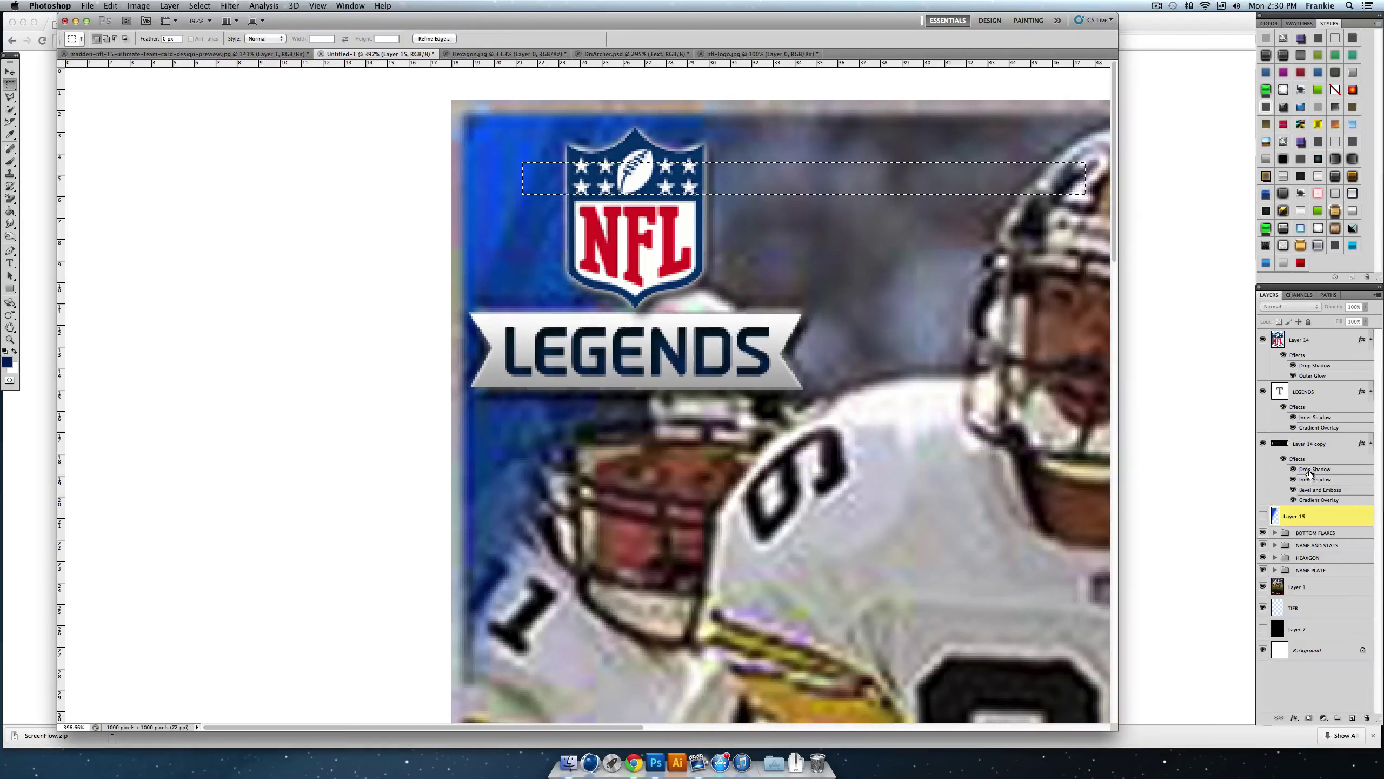
{"action": "left_click", "coordinate": [1352, 718]}
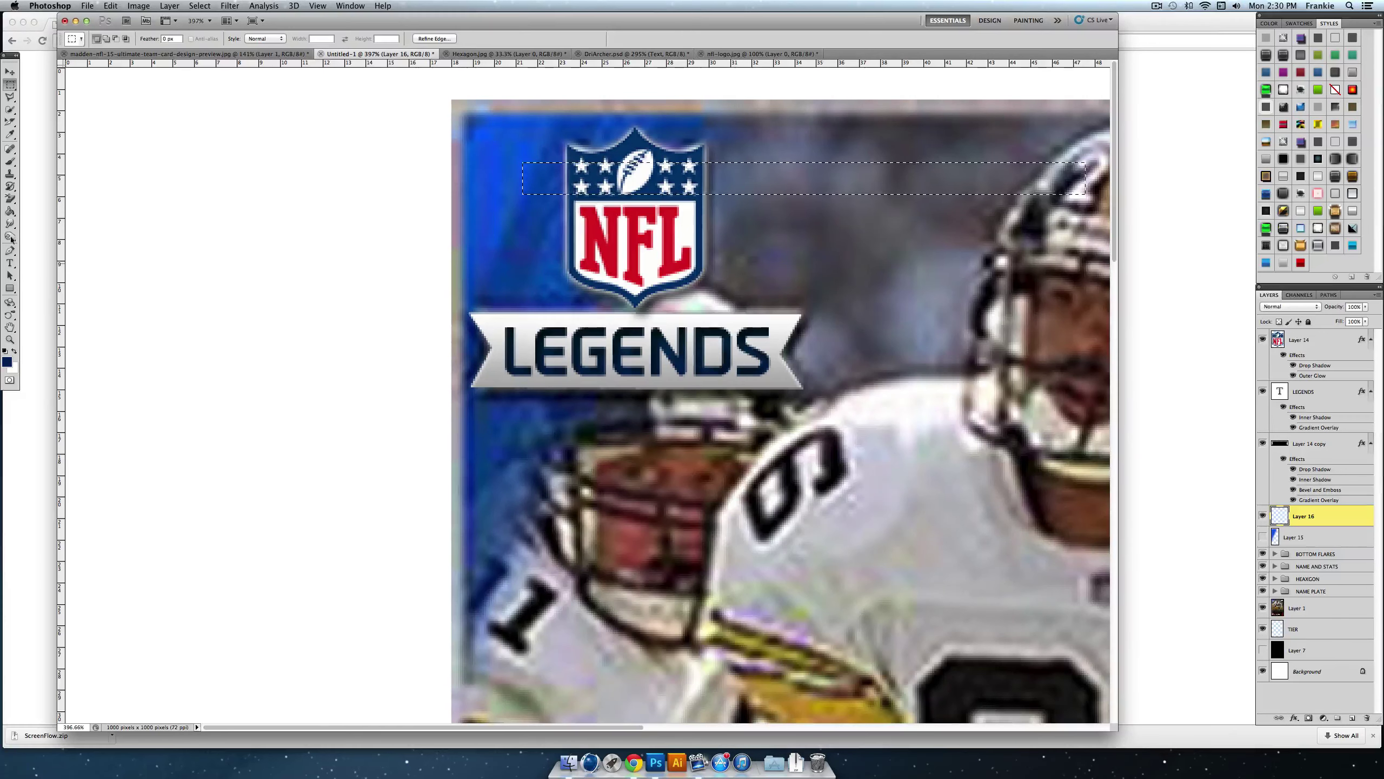
{"action": "left_click", "coordinate": [9, 211]}
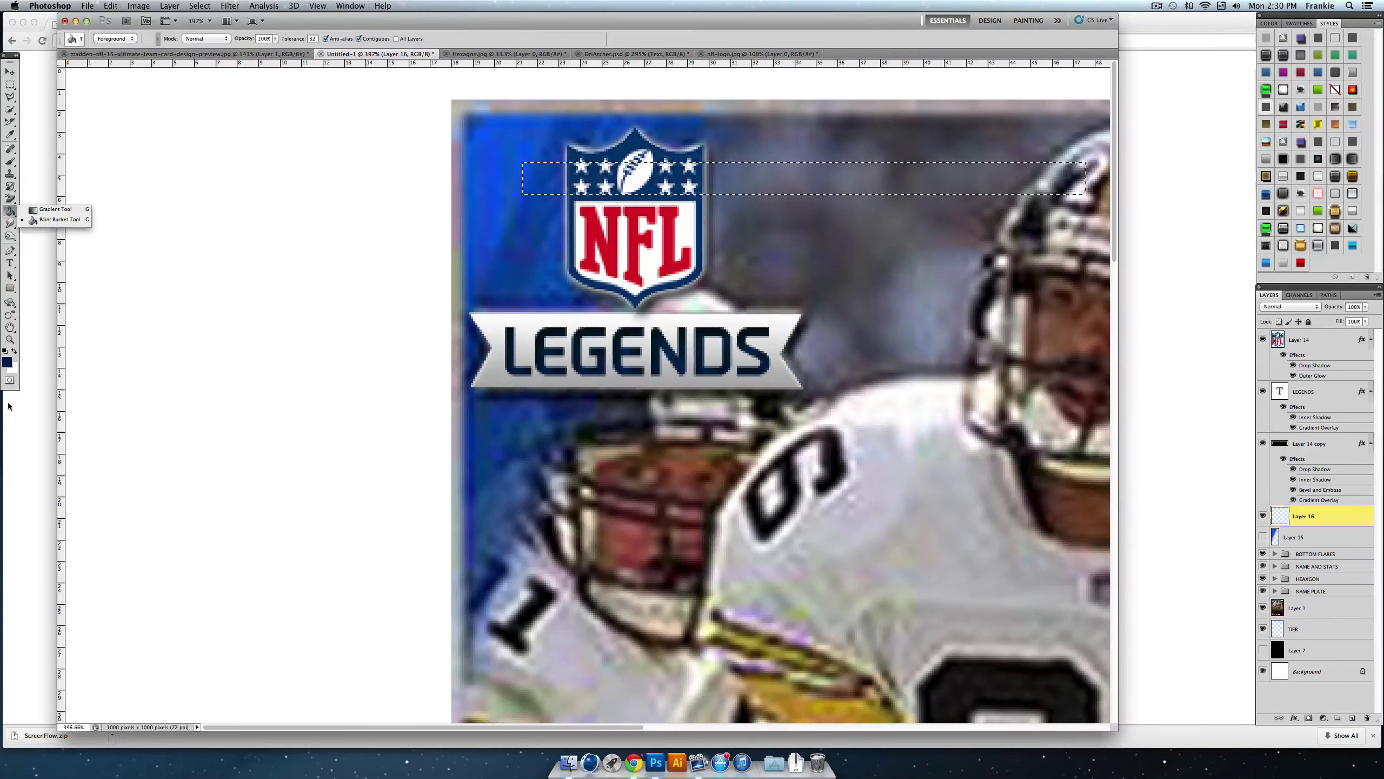
{"action": "left_click", "coordinate": [537, 188]}
{"action": "left_click", "coordinate": [10, 84]}
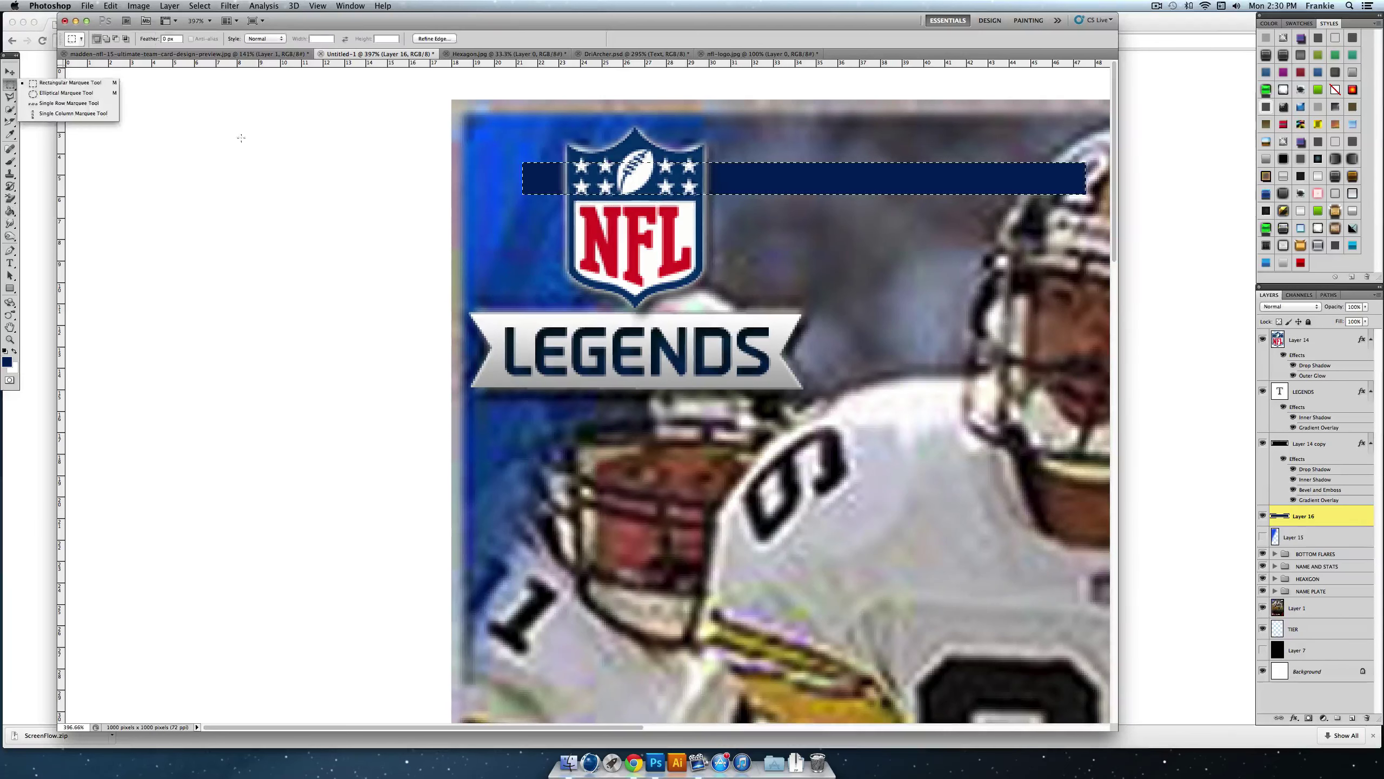
{"action": "left_click", "coordinate": [259, 141]}
Step: Rotate the navy bar to about -56° and place it diagonally along the stripe in the blue corner
{"action": "key", "text": "ctrl+t"}
{"action": "left_click_drag", "start_coordinate": [392, 183], "coordinate": [511, 424]}
{"action": "left_click_drag", "start_coordinate": [776, 229], "coordinate": [449, 342]}
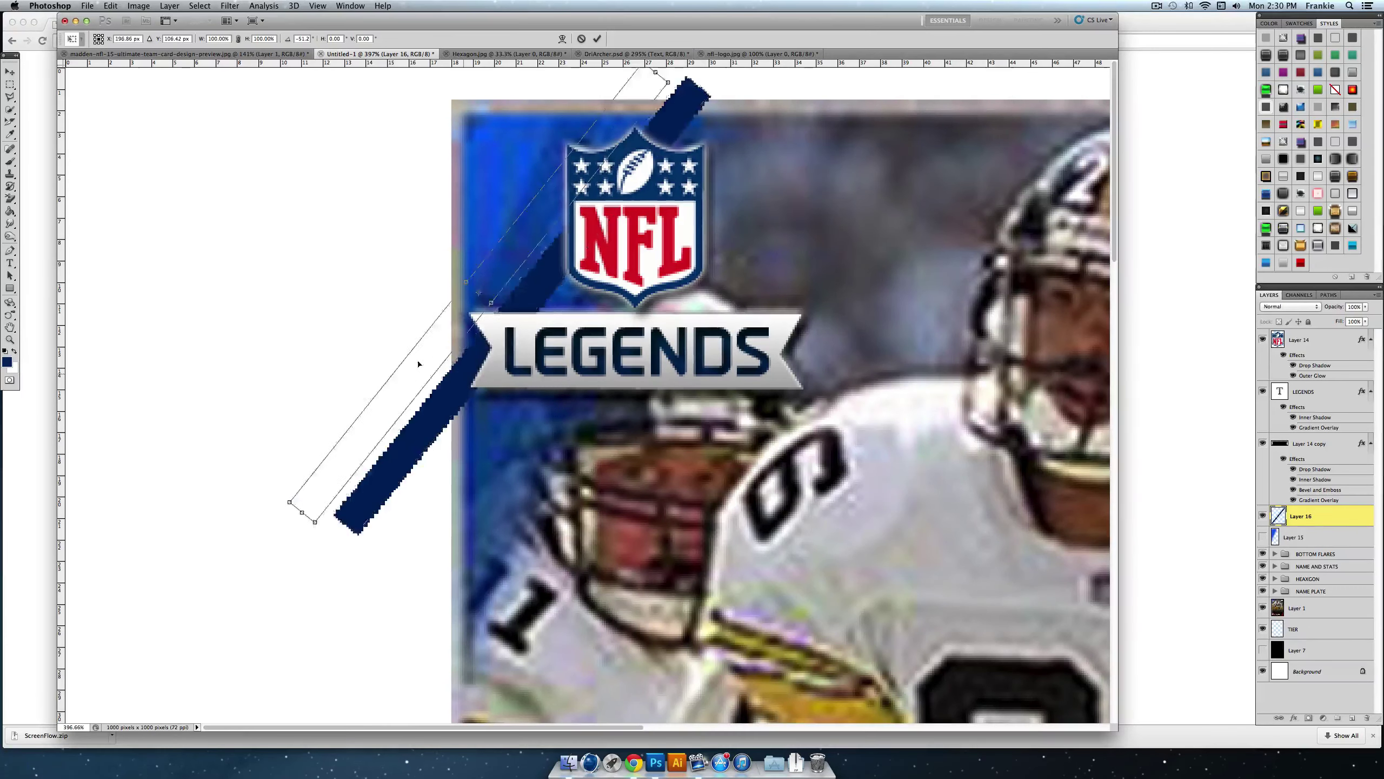
{"action": "left_click_drag", "start_coordinate": [574, 276], "coordinate": [587, 262]}
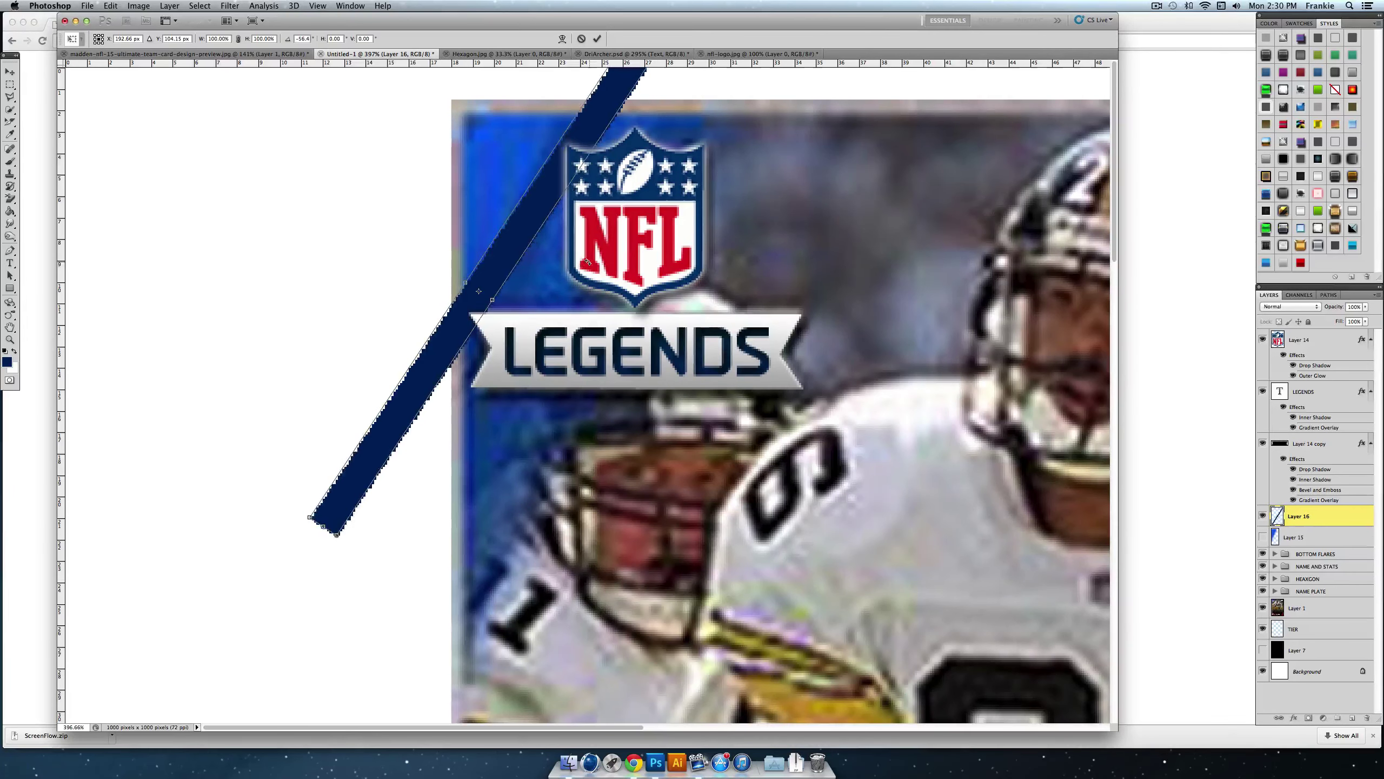
{"action": "left_click", "coordinate": [597, 39]}
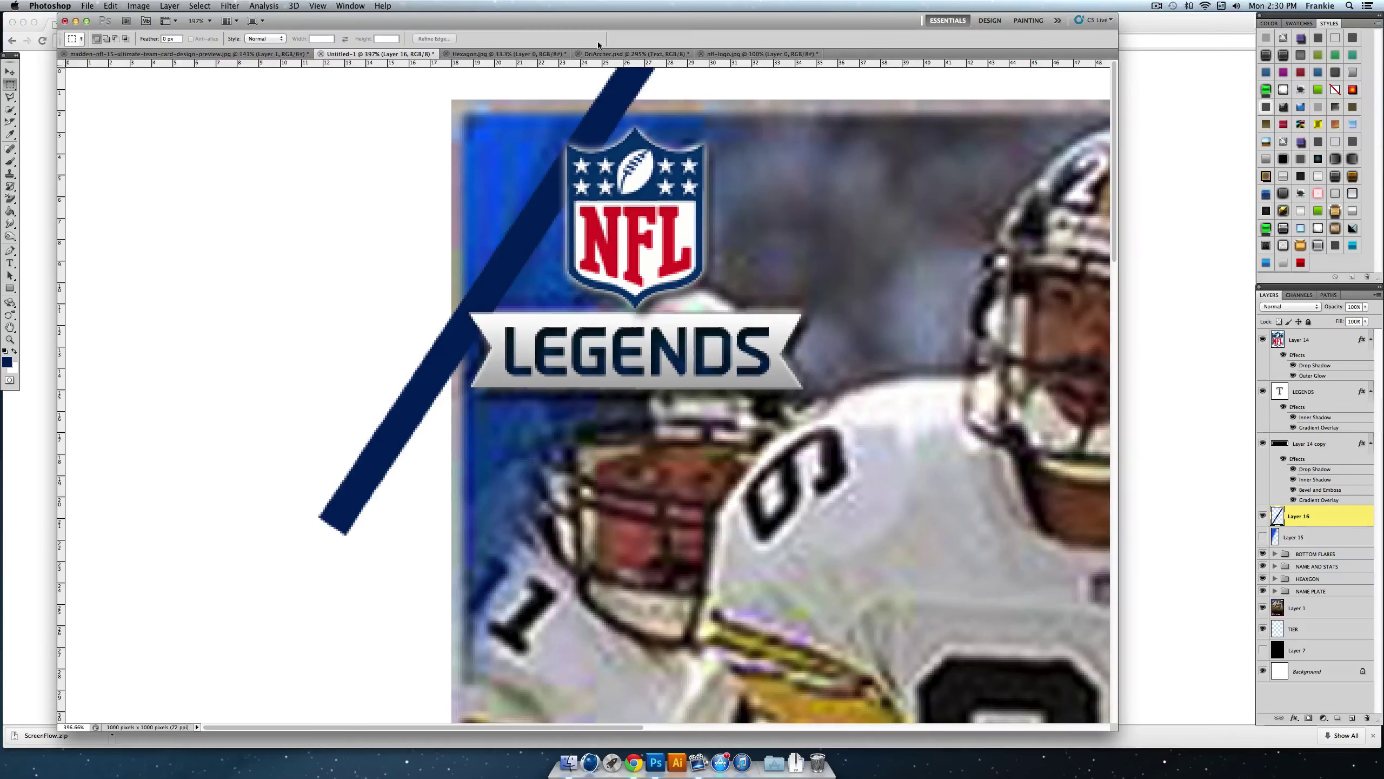
Step: Show the blue paint layer and clip the diagonal navy bar to it
{"action": "left_click", "coordinate": [1263, 536]}
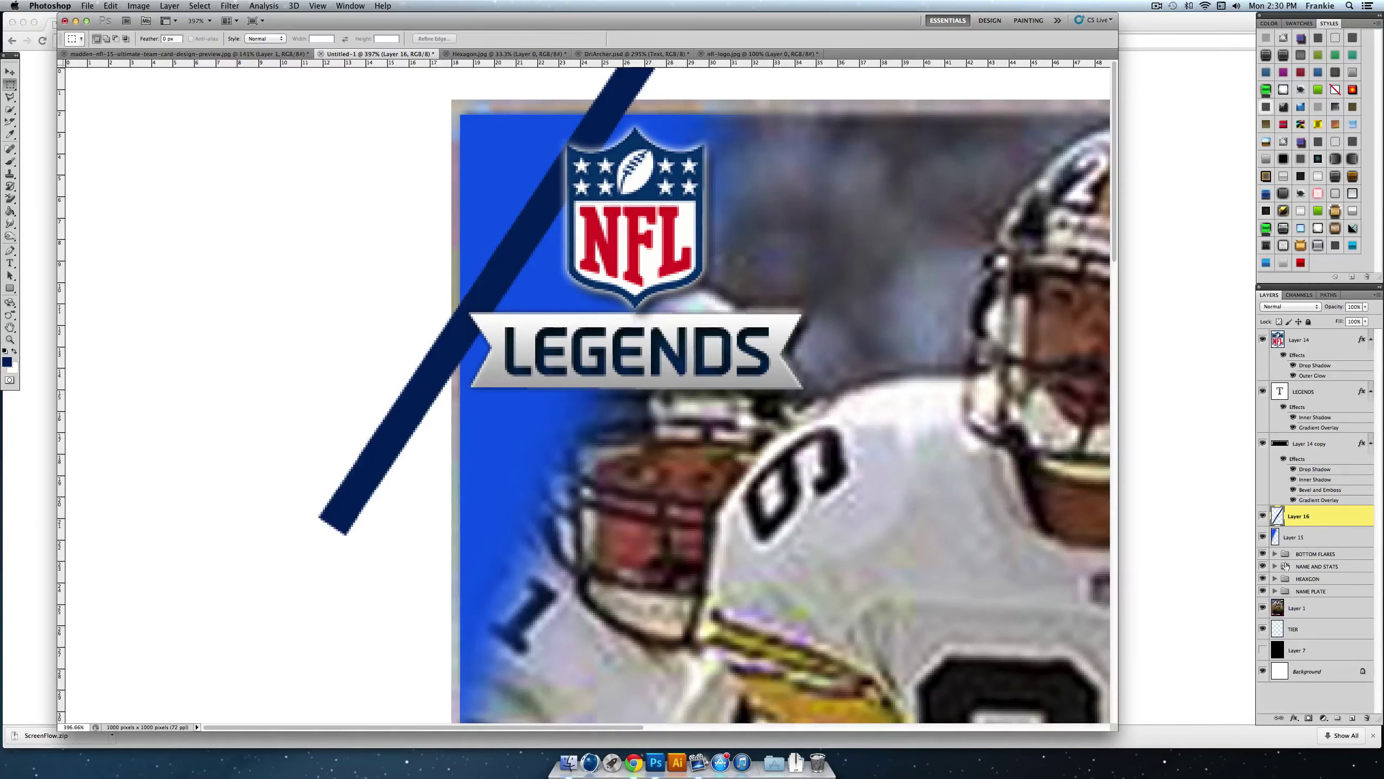
{"action": "left_click", "coordinate": [1307, 525], "text": "alt"}
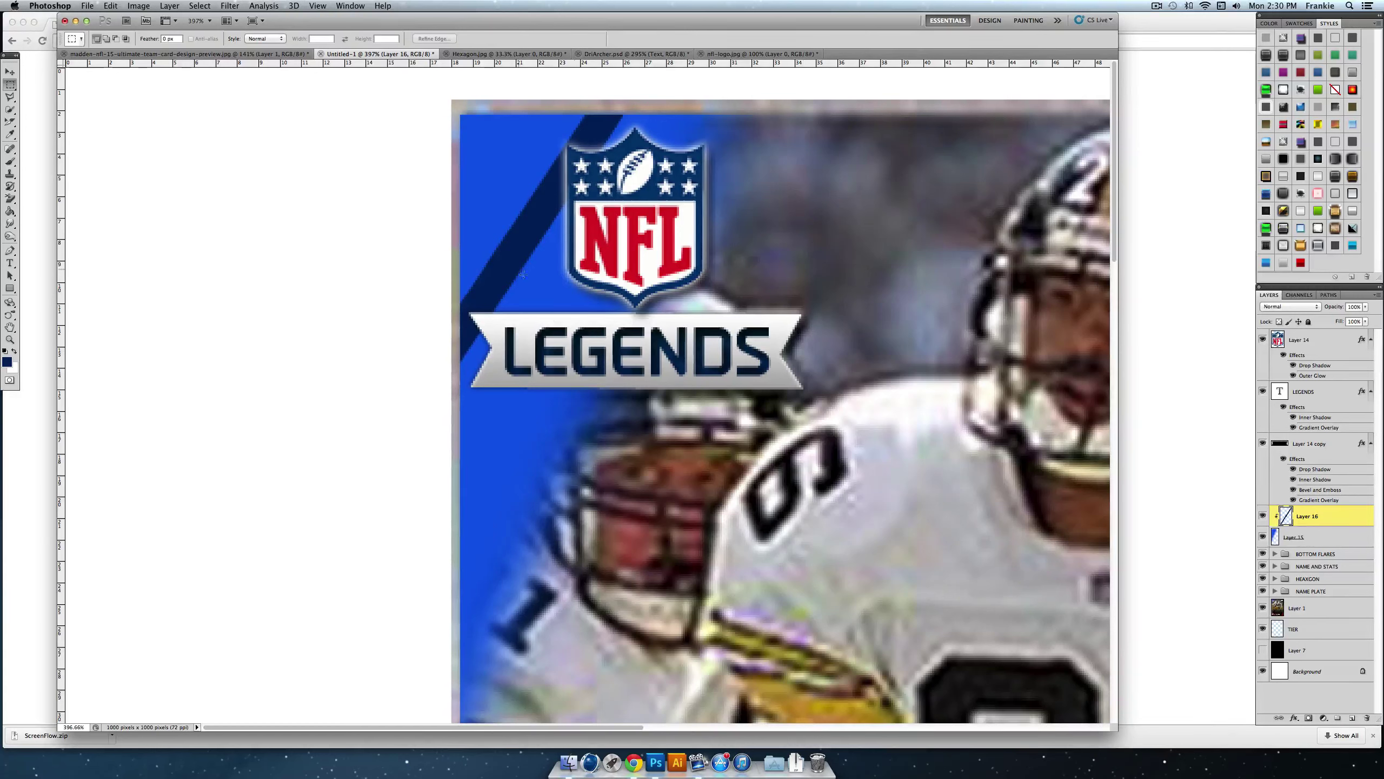
Step: Give the diagonal bar a Color Overlay of 0442b4 and lower its layer opacity to 71%
{"action": "double_click", "coordinate": [1341, 515]}
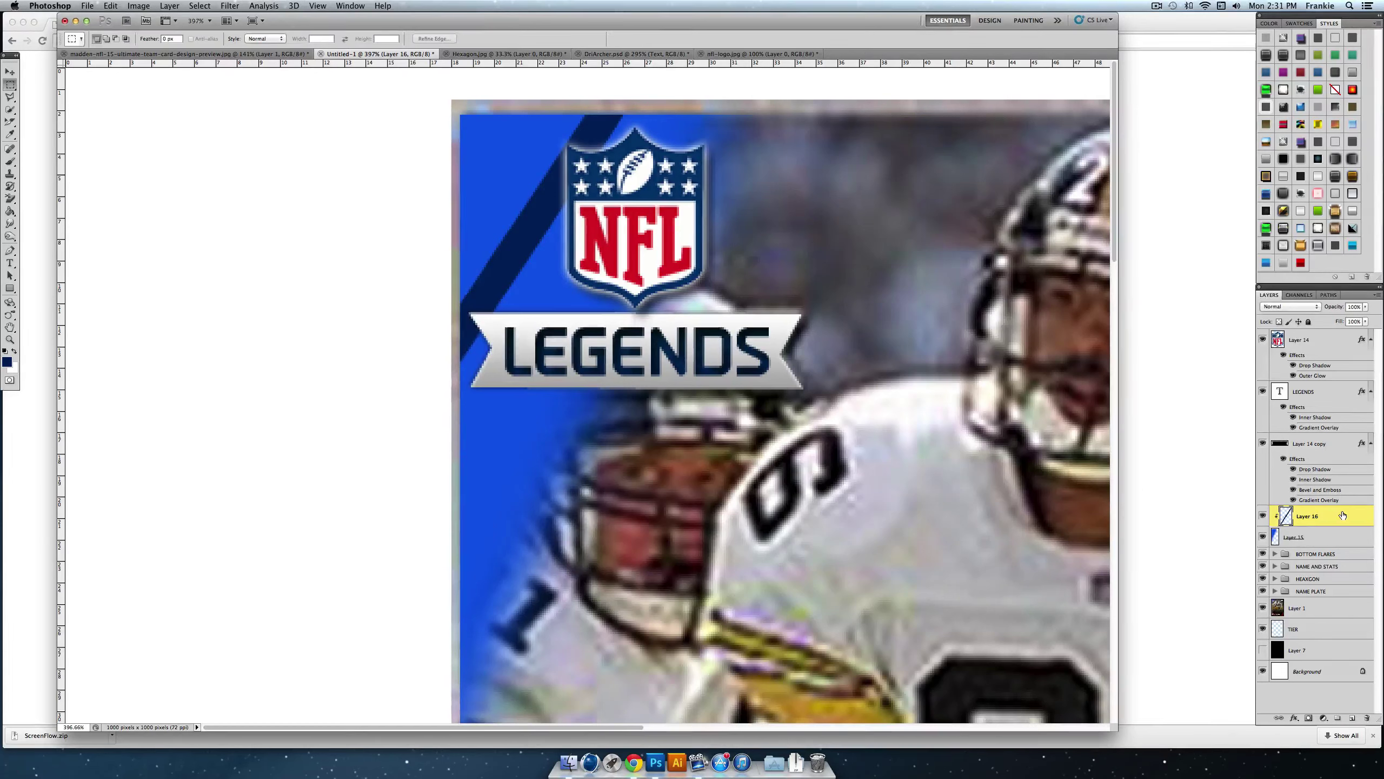
{"action": "left_click", "coordinate": [327, 440]}
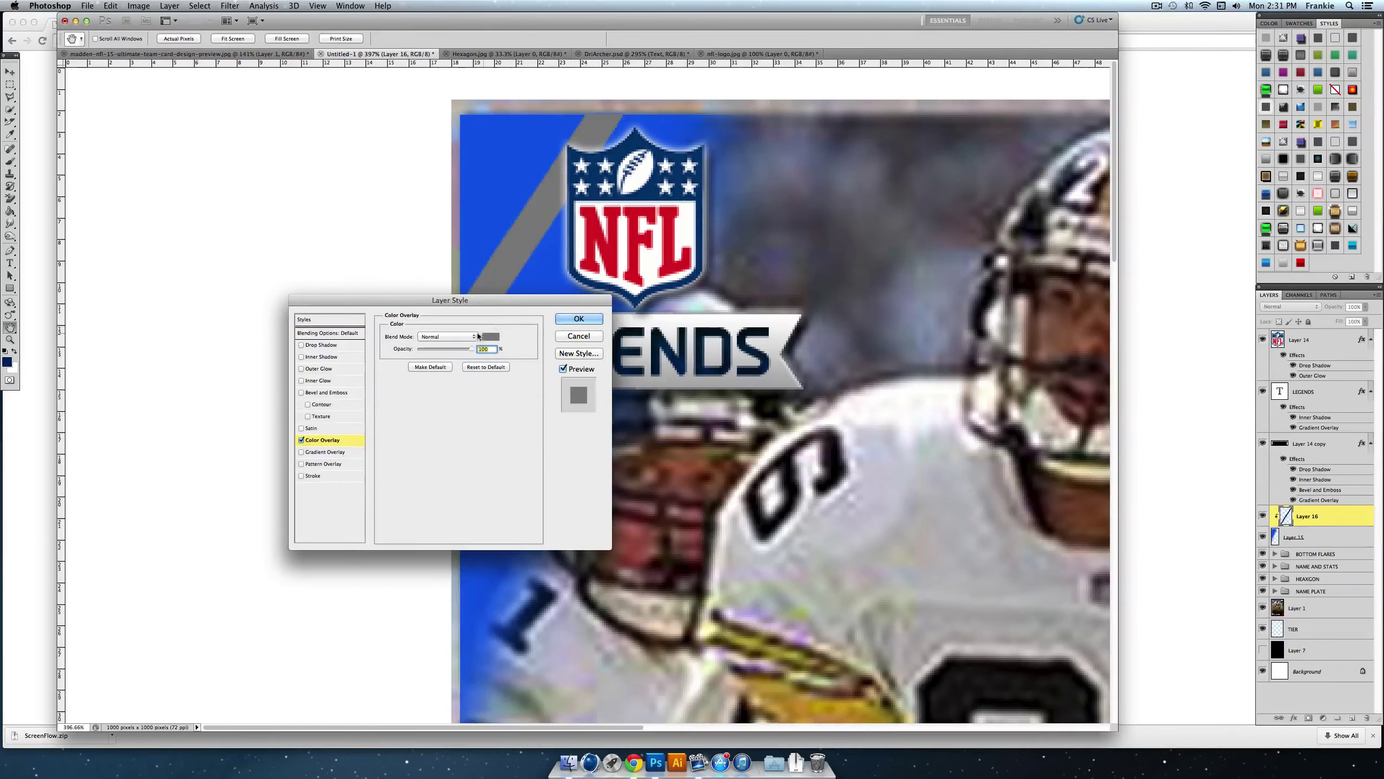
{"action": "left_click", "coordinate": [490, 336]}
{"action": "left_click", "coordinate": [479, 245]}
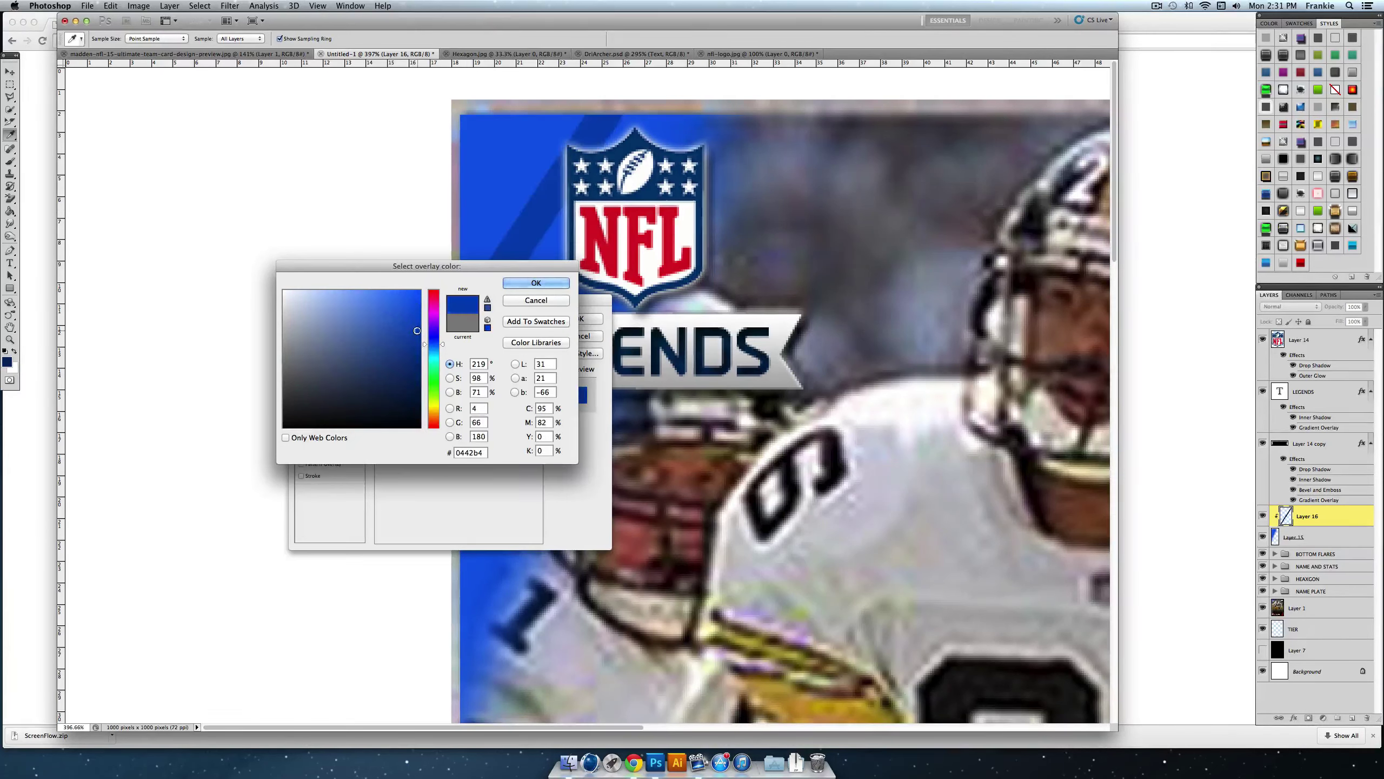
{"action": "left_click", "coordinate": [536, 283]}
{"action": "left_click", "coordinate": [578, 318]}
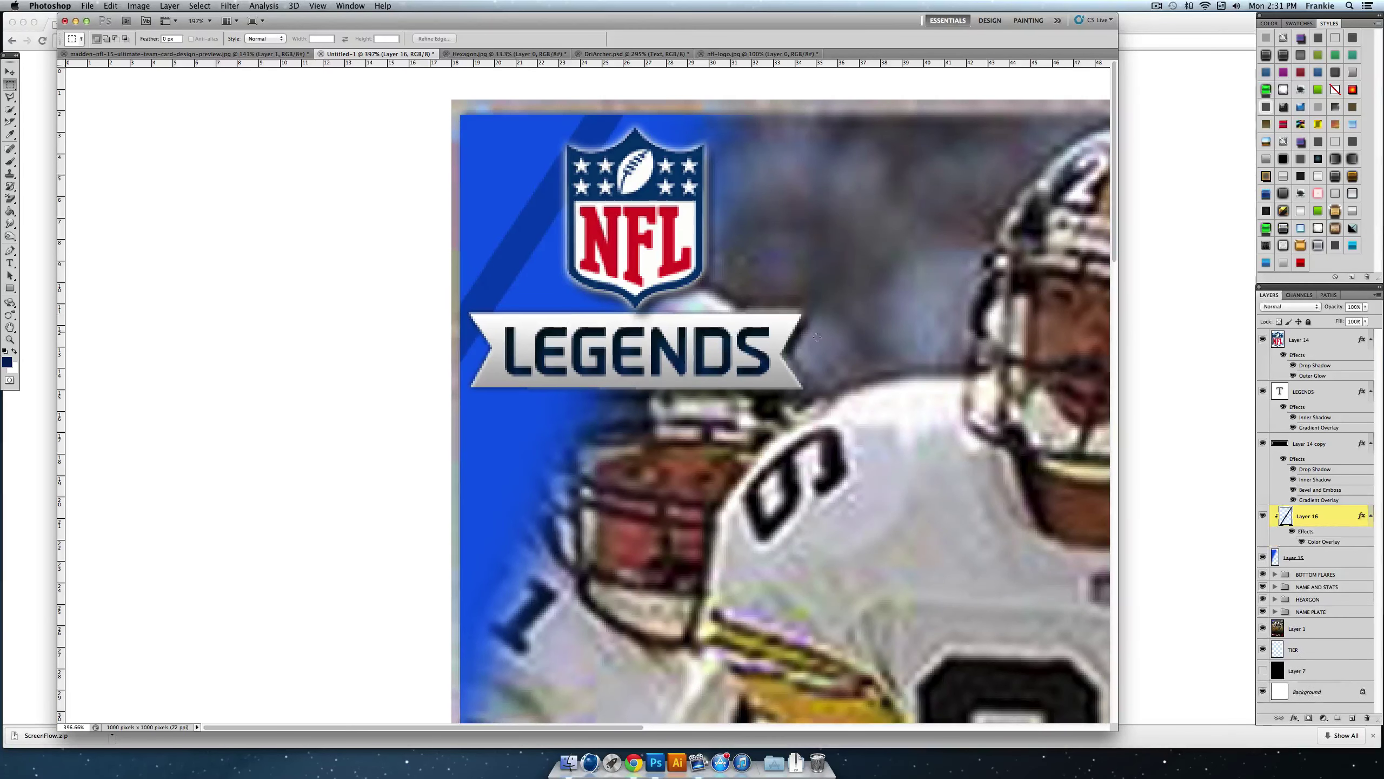
{"action": "left_click_drag", "start_coordinate": [1365, 307], "coordinate": [1354, 319]}
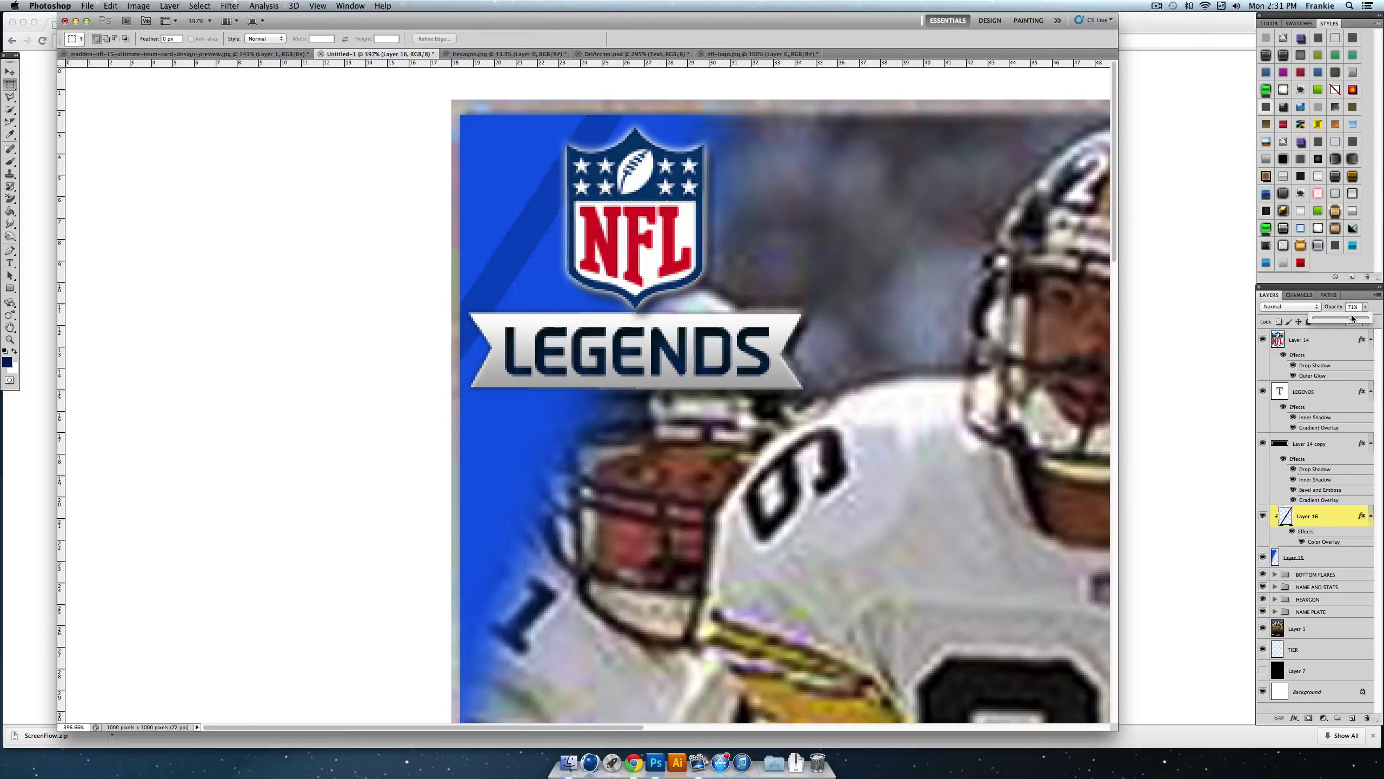
Step: Try a second parallel stripe behind the NFL logo by duplicating the first, and delete both stripe layers
{"action": "right_click", "coordinate": [1351, 517]}
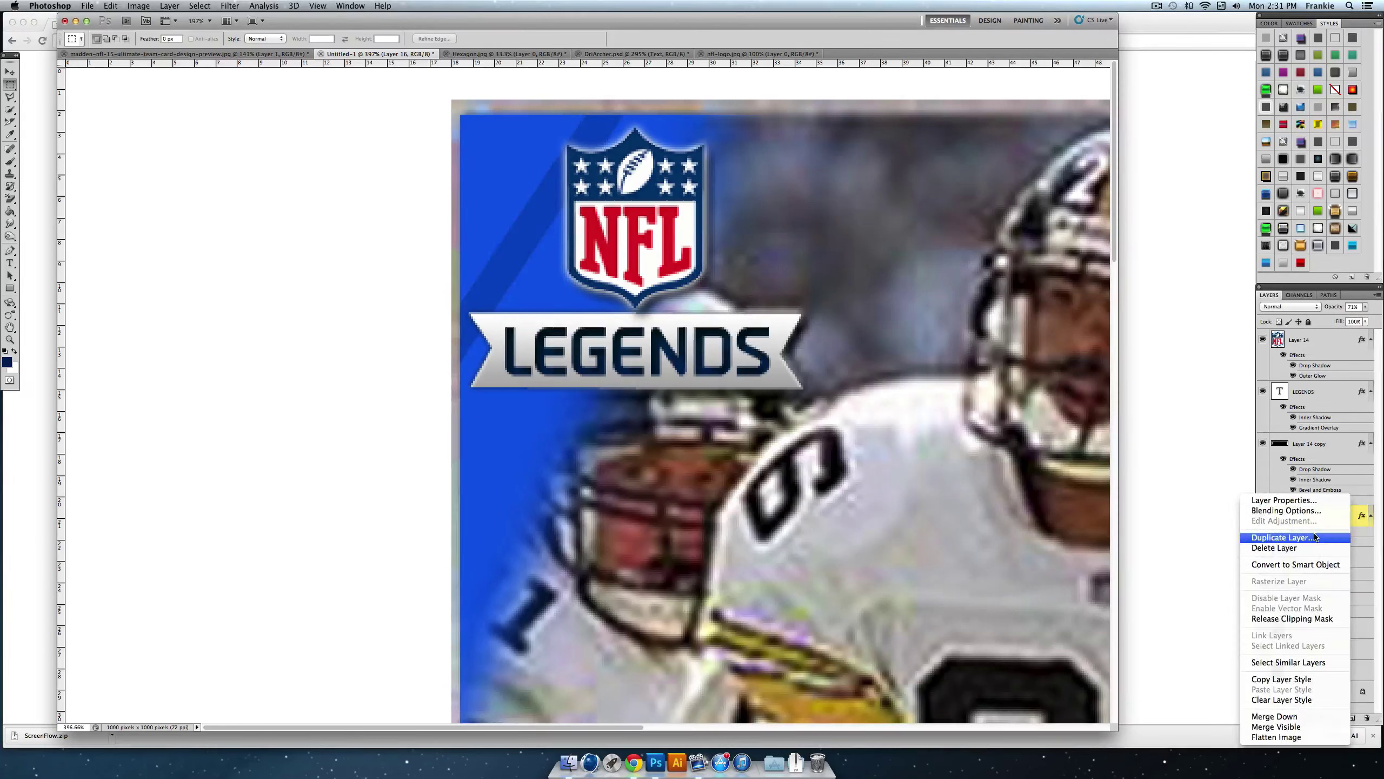
{"action": "left_click", "coordinate": [1319, 537]}
{"action": "left_click", "coordinate": [794, 326]}
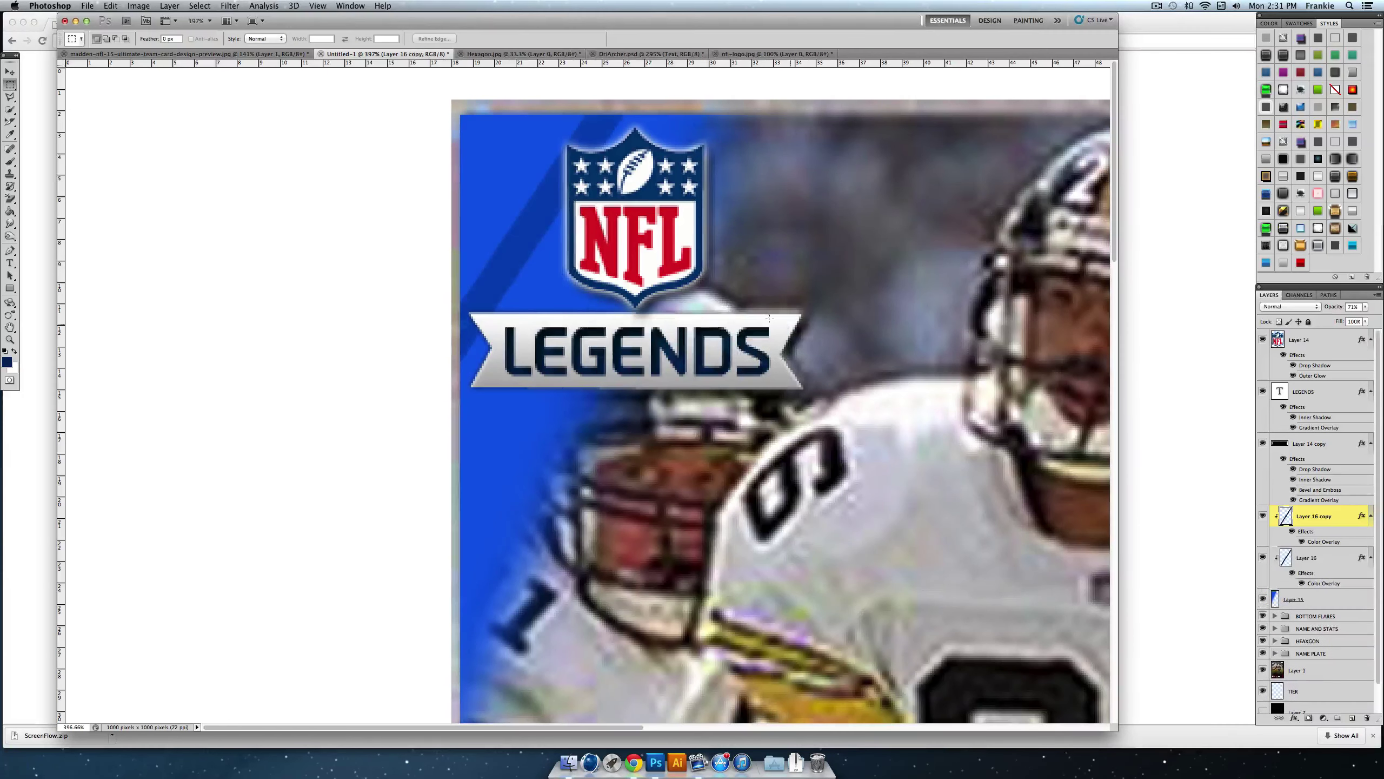
{"action": "left_click", "coordinate": [9, 71]}
{"action": "left_click_drag", "start_coordinate": [540, 164], "coordinate": [624, 238]}
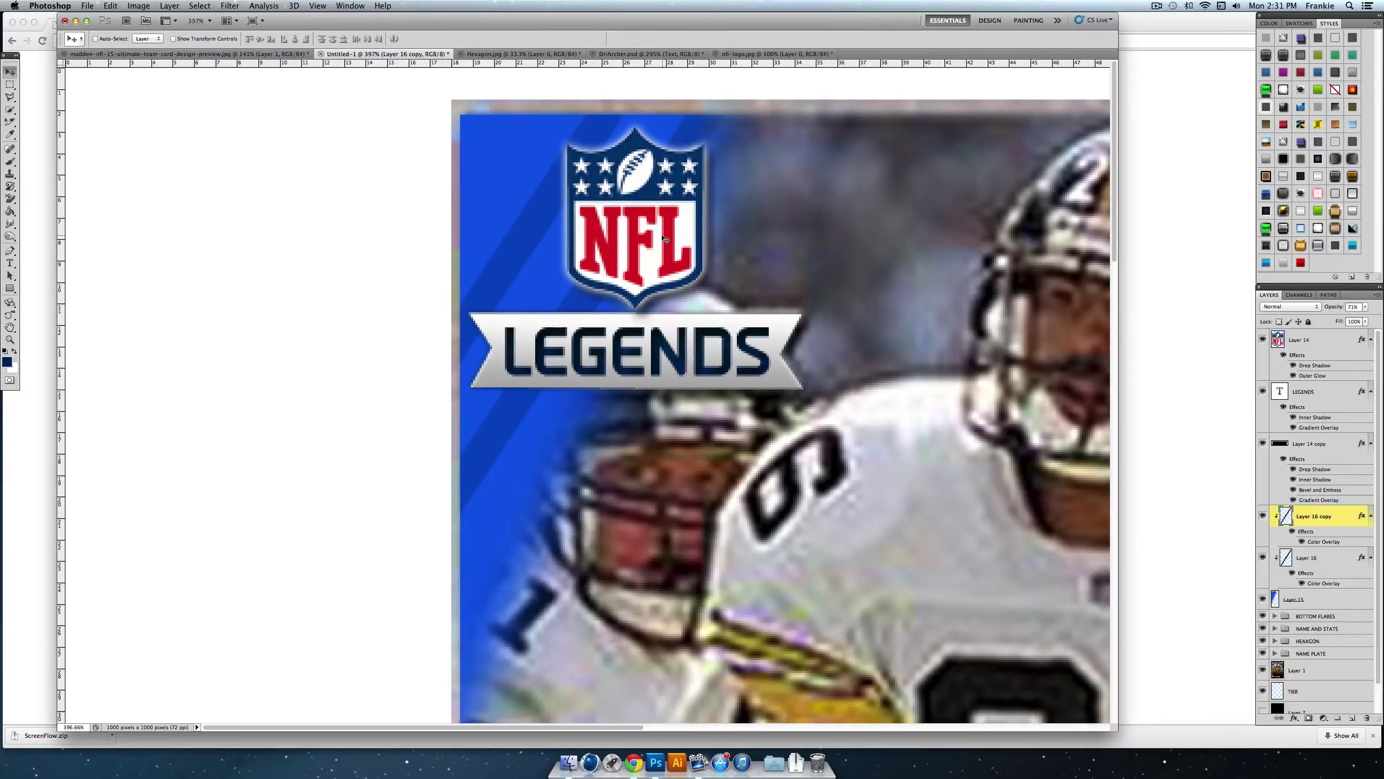
{"action": "key", "text": "BackSpace"}
{"action": "key", "text": "BackSpace"}
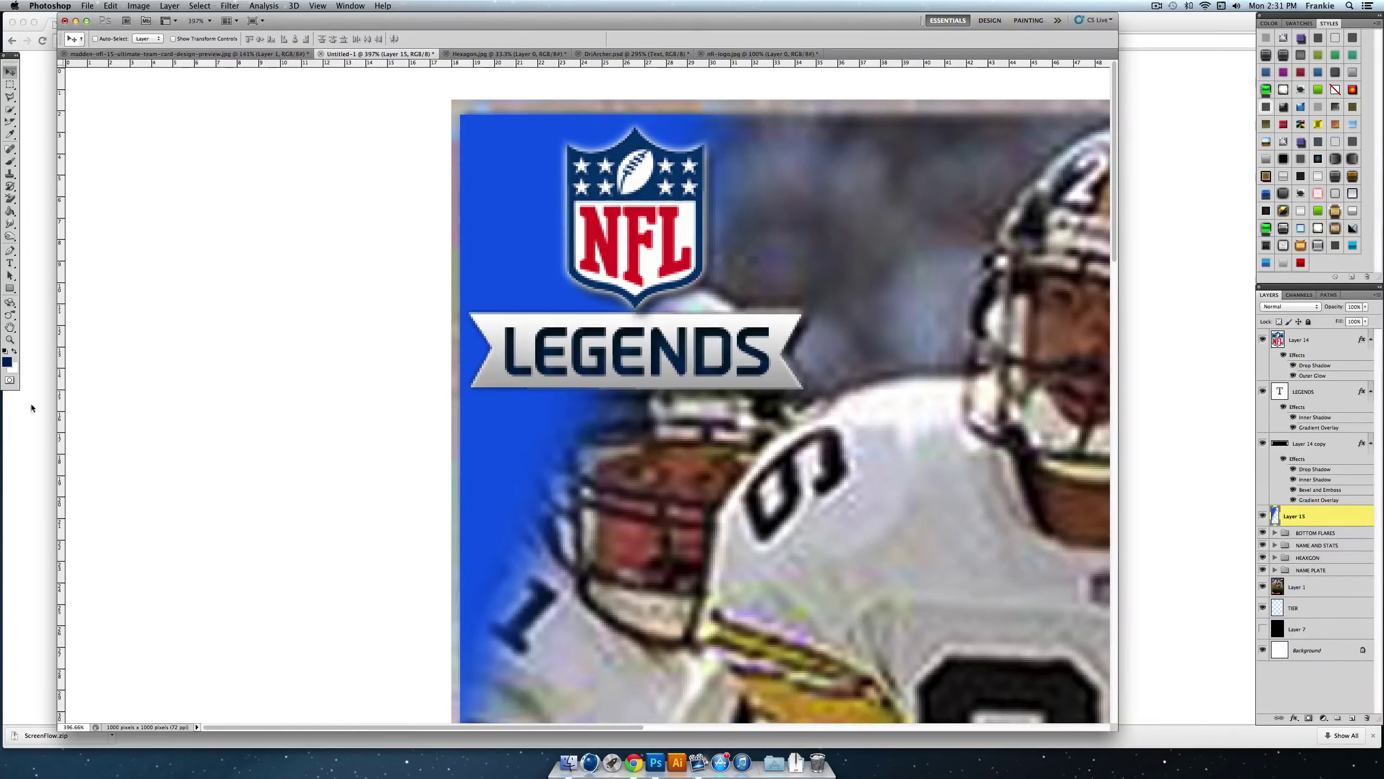
Step: Delete the reference card image, Layer 1, from the card document
{"action": "key", "text": "z"}
{"action": "right_click", "coordinate": [482, 322]}
{"action": "left_click", "coordinate": [501, 326]}
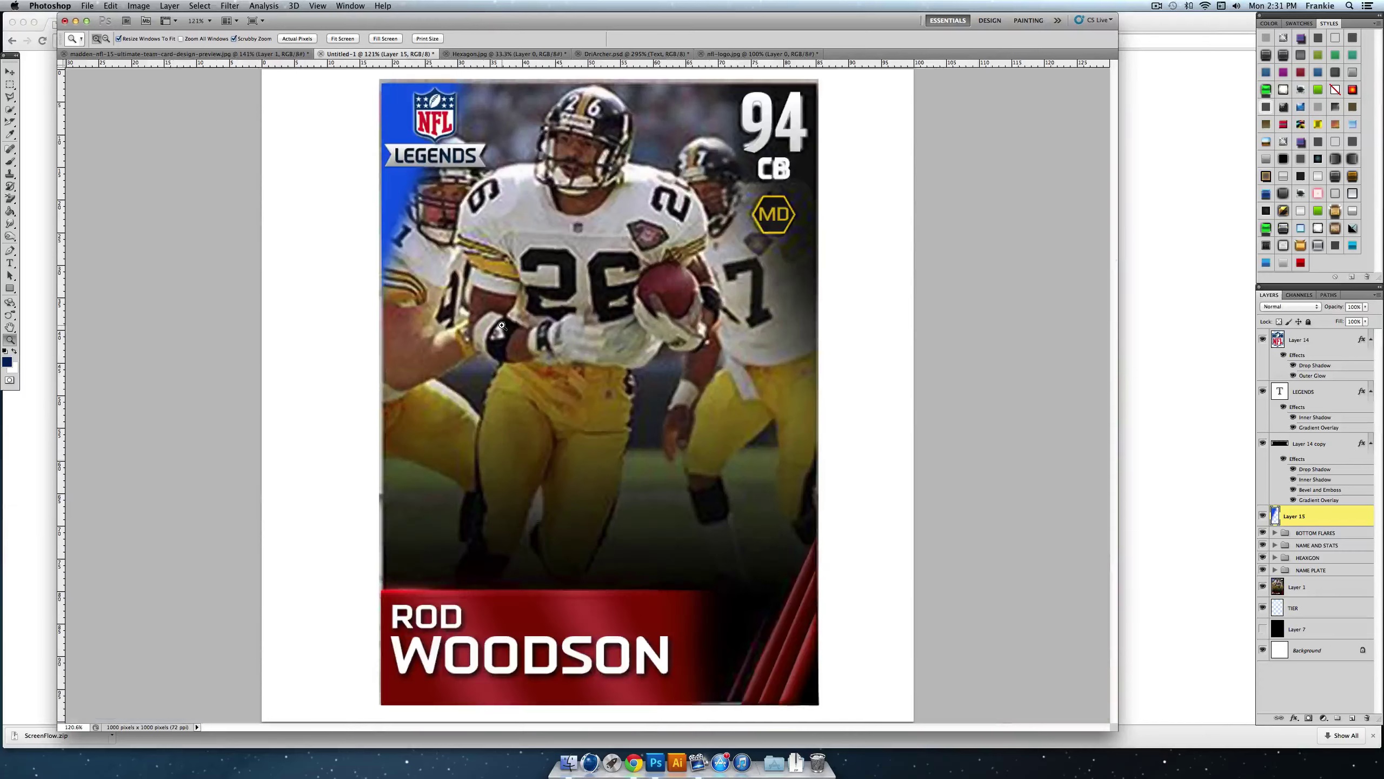
{"action": "left_click", "coordinate": [1314, 585]}
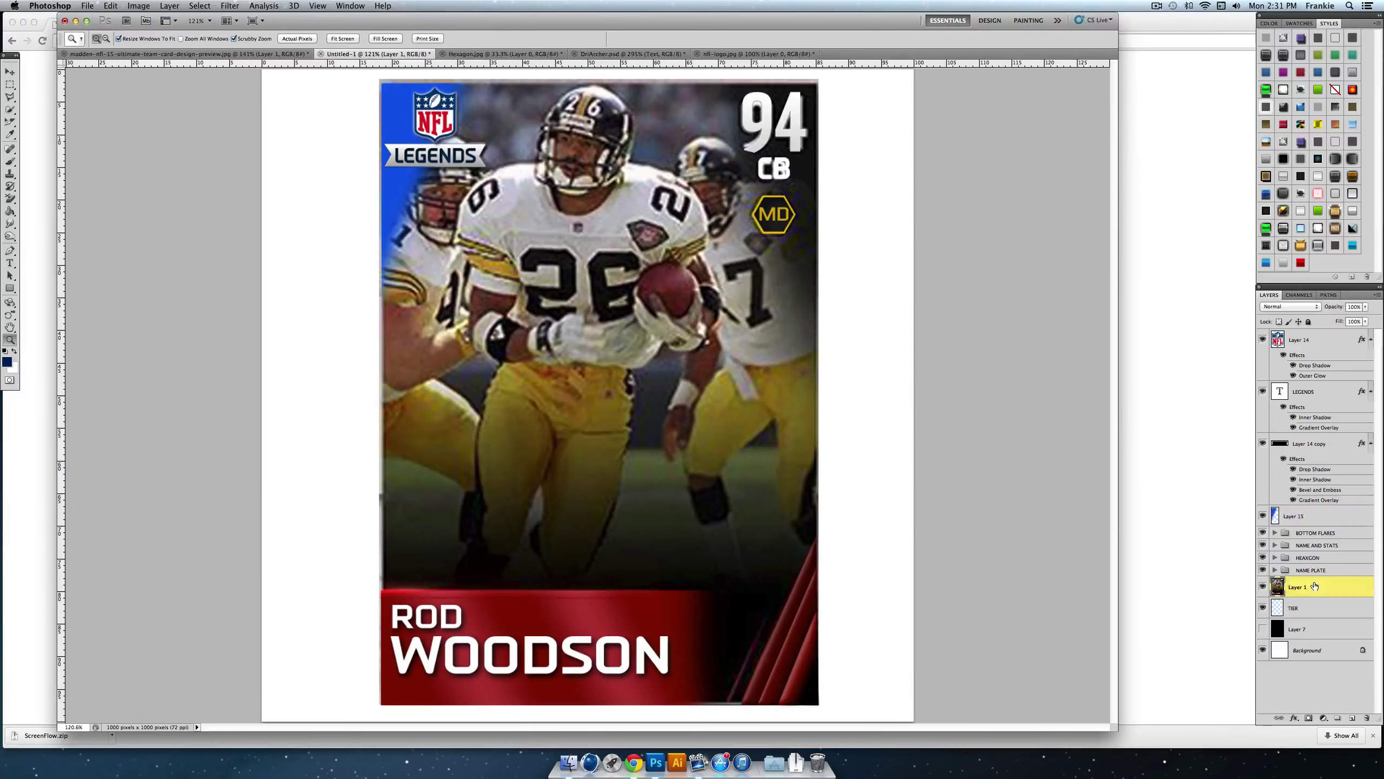
{"action": "key", "text": "BackSpace"}
Step: Switch to Chrome and search Google Images for "rod woodson"
{"action": "key", "text": "super+Tab"}
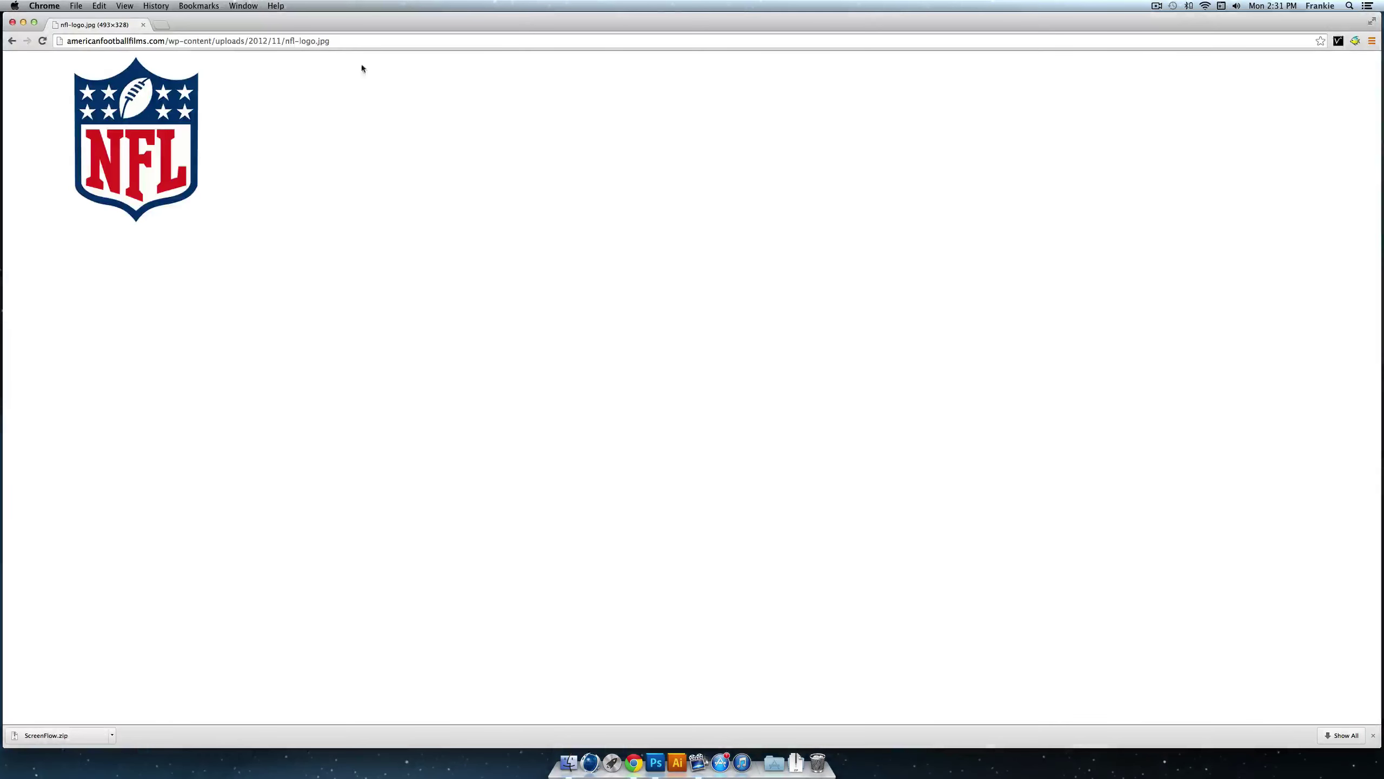
{"action": "left_click", "coordinate": [208, 41]}
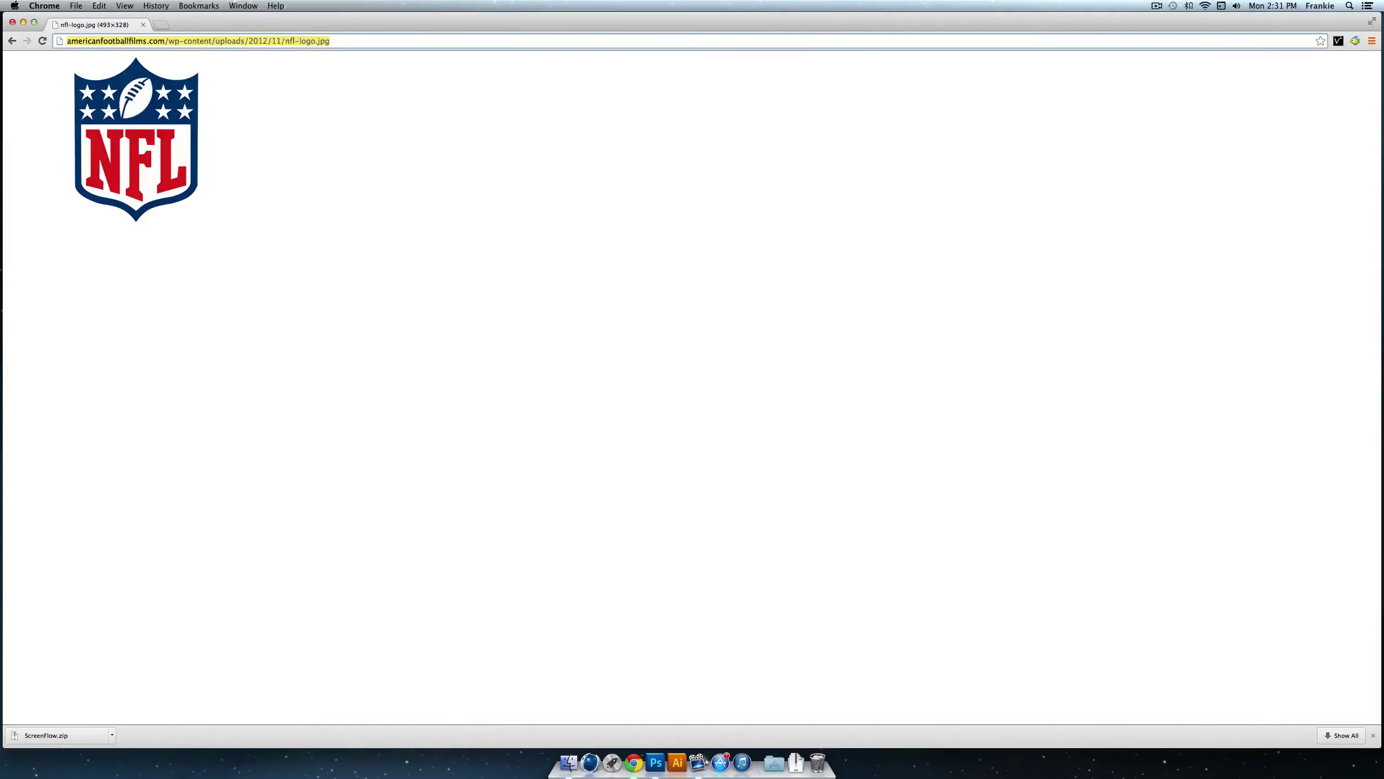
{"action": "type", "text": "jero"}
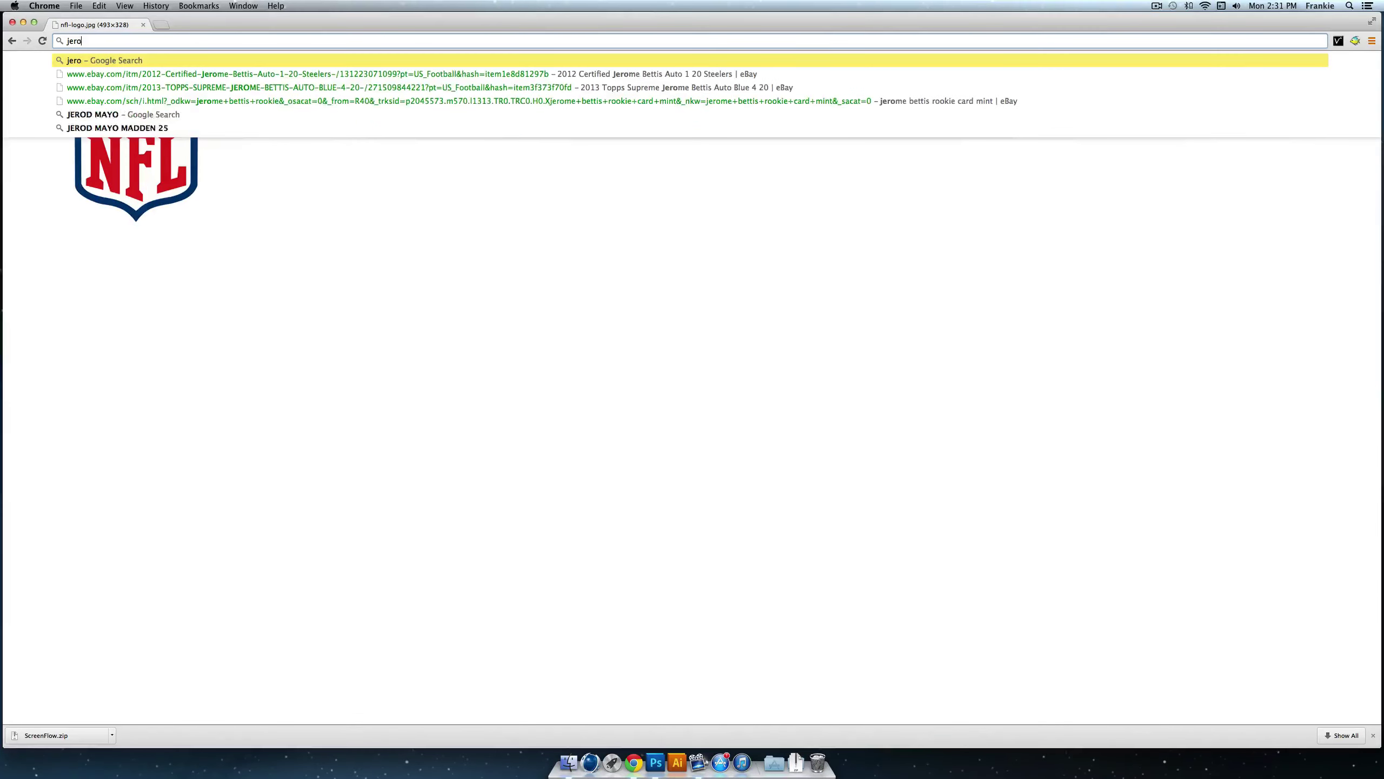
{"action": "key", "text": "BackSpace"}
{"action": "key", "text": "BackSpace"}
{"action": "key", "text": "BackSpace"}
{"action": "key", "text": "BackSpace"}
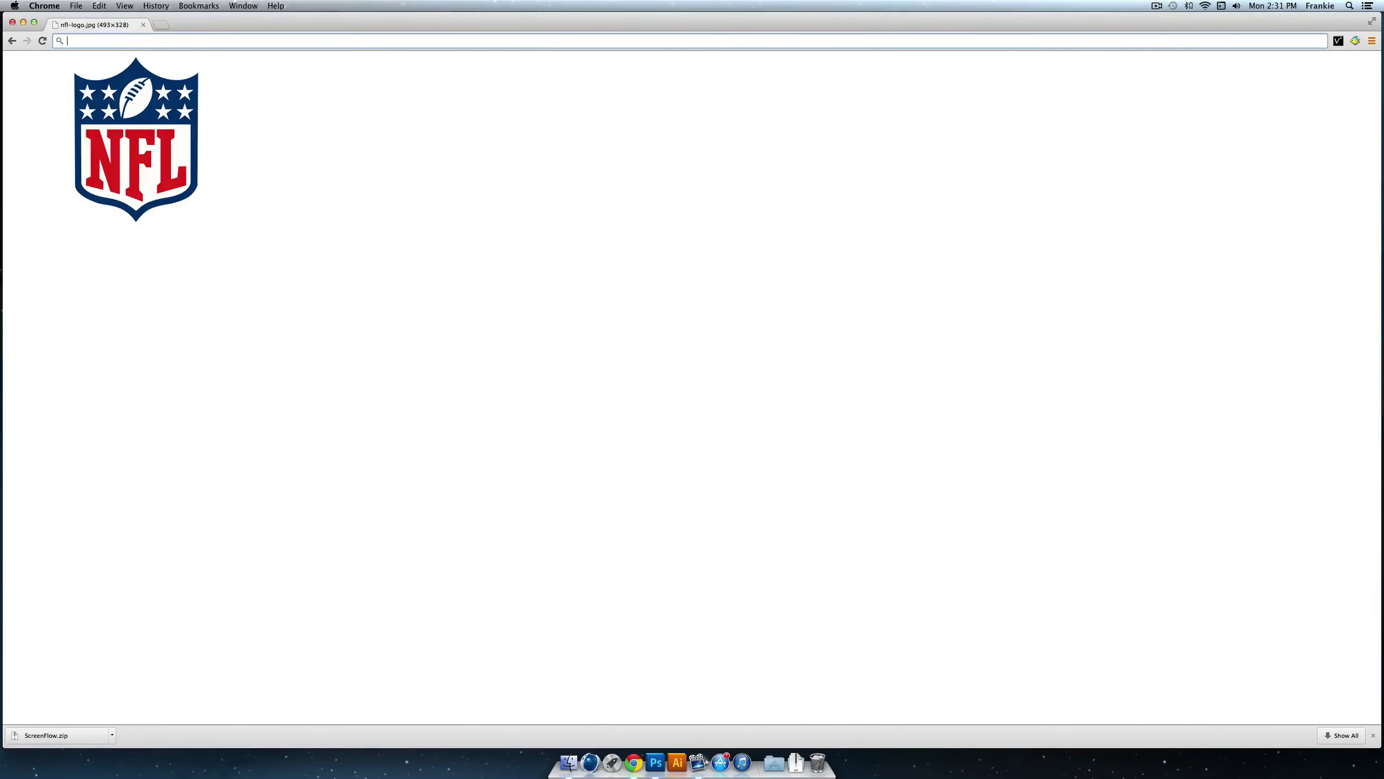
{"action": "type", "text": "rod woodson"}
{"action": "key", "text": "Return"}
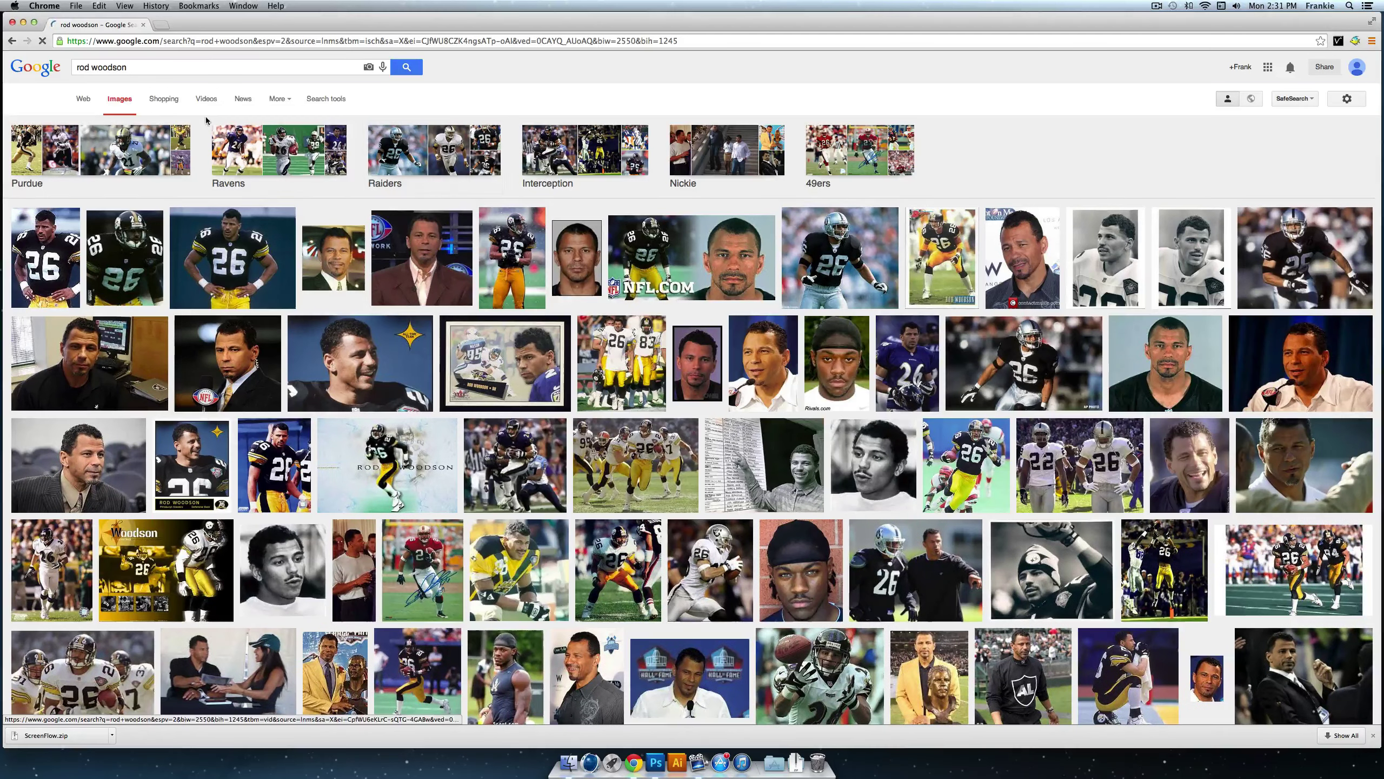
Step: Limit the image results to sizes larger than 800×600
{"action": "left_click", "coordinate": [325, 99]}
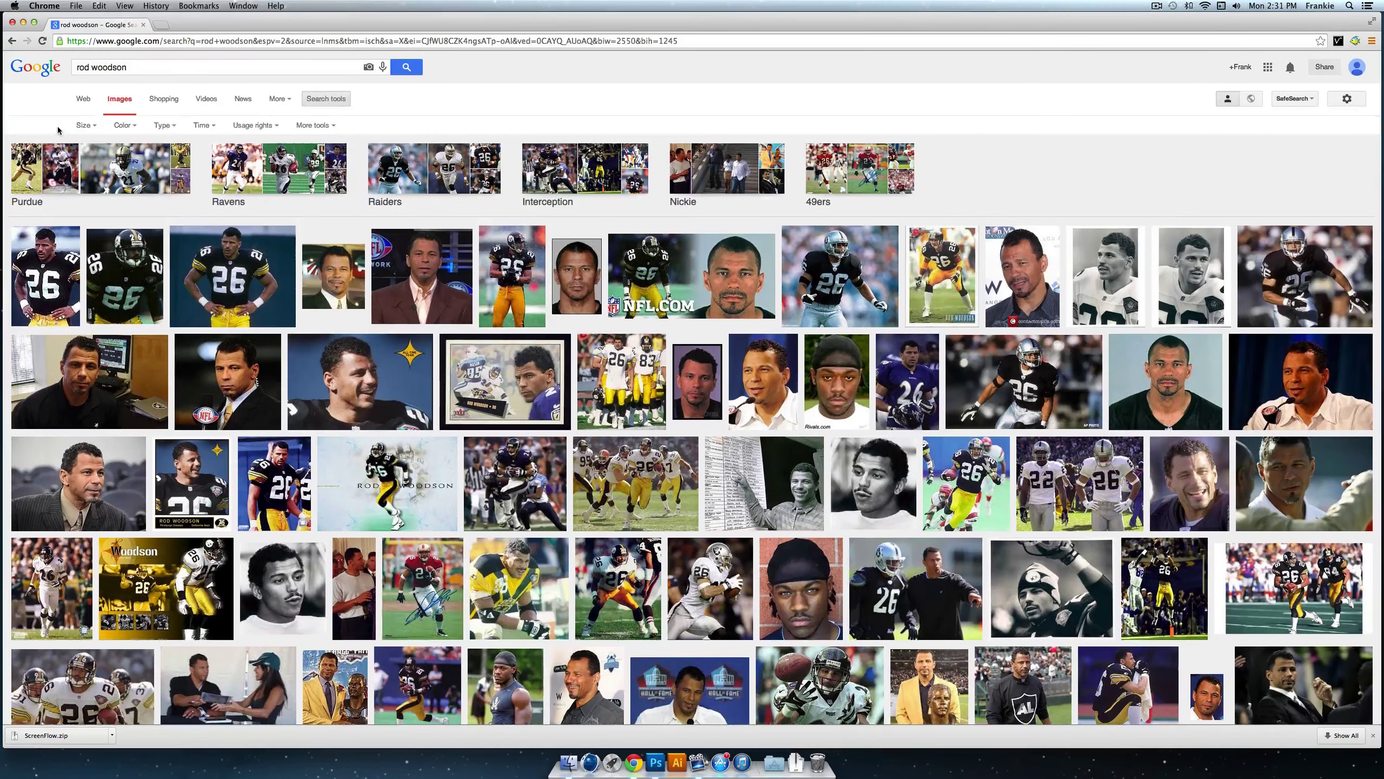
{"action": "left_click", "coordinate": [86, 125]}
{"action": "mouse_move", "coordinate": [95, 205]}
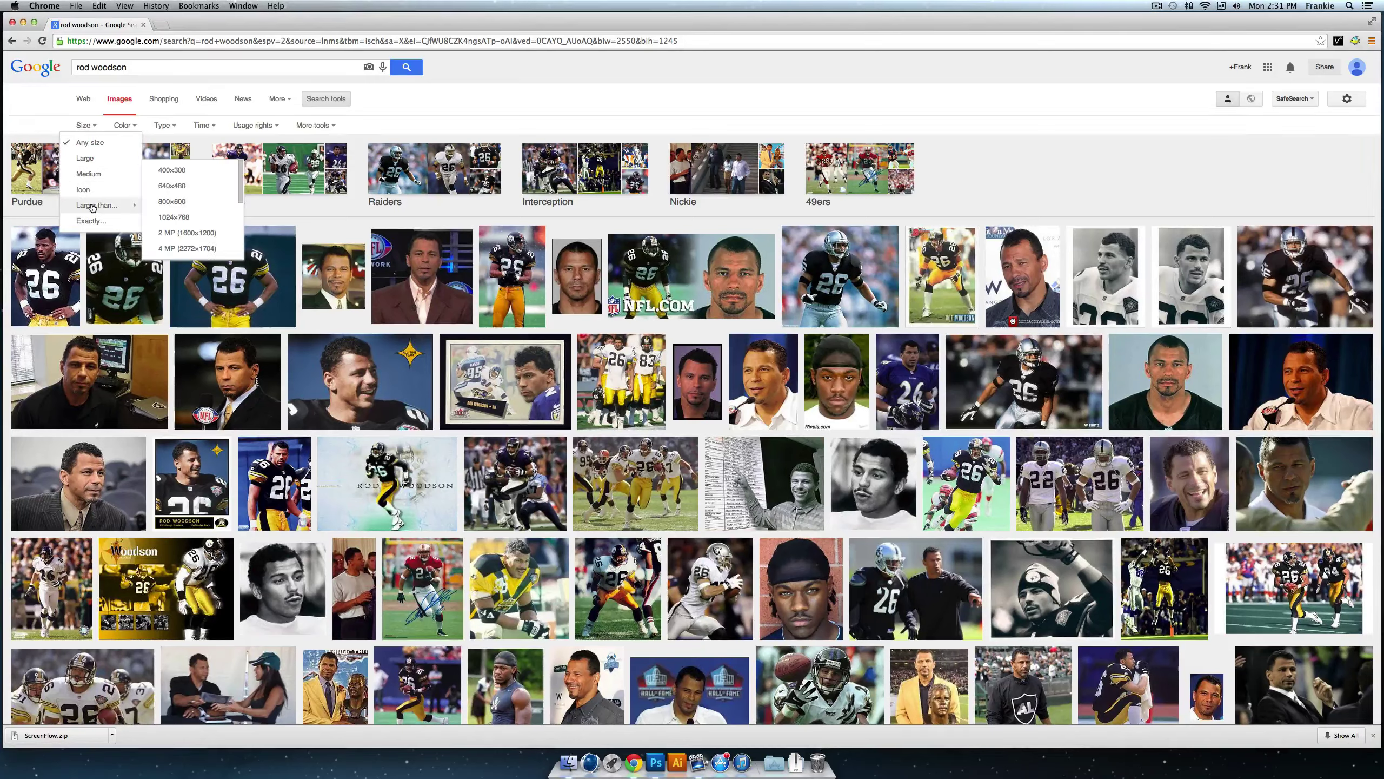
{"action": "left_click", "coordinate": [176, 201]}
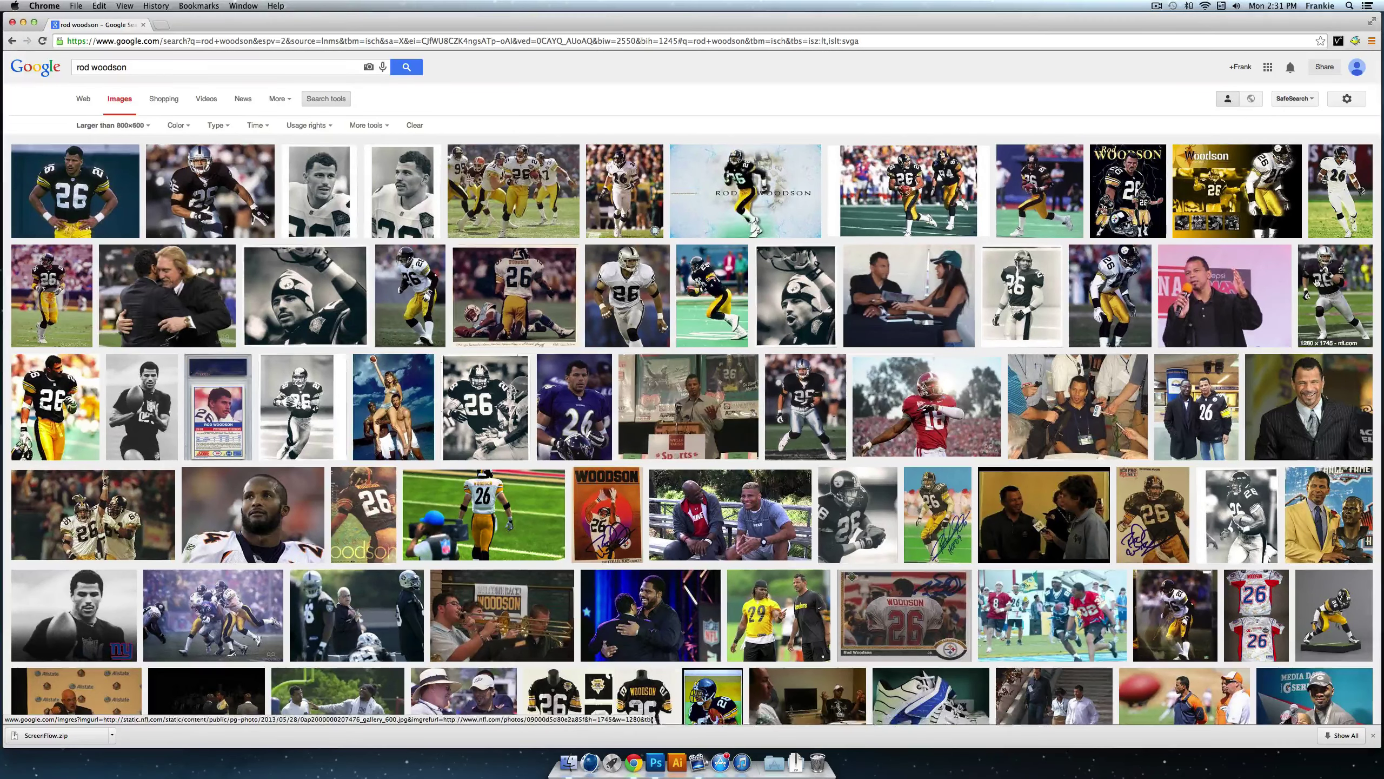
Step: View the full-size photo of the number 26 player running with teammates, and open it in Photoshop
{"action": "left_click", "coordinate": [520, 199]}
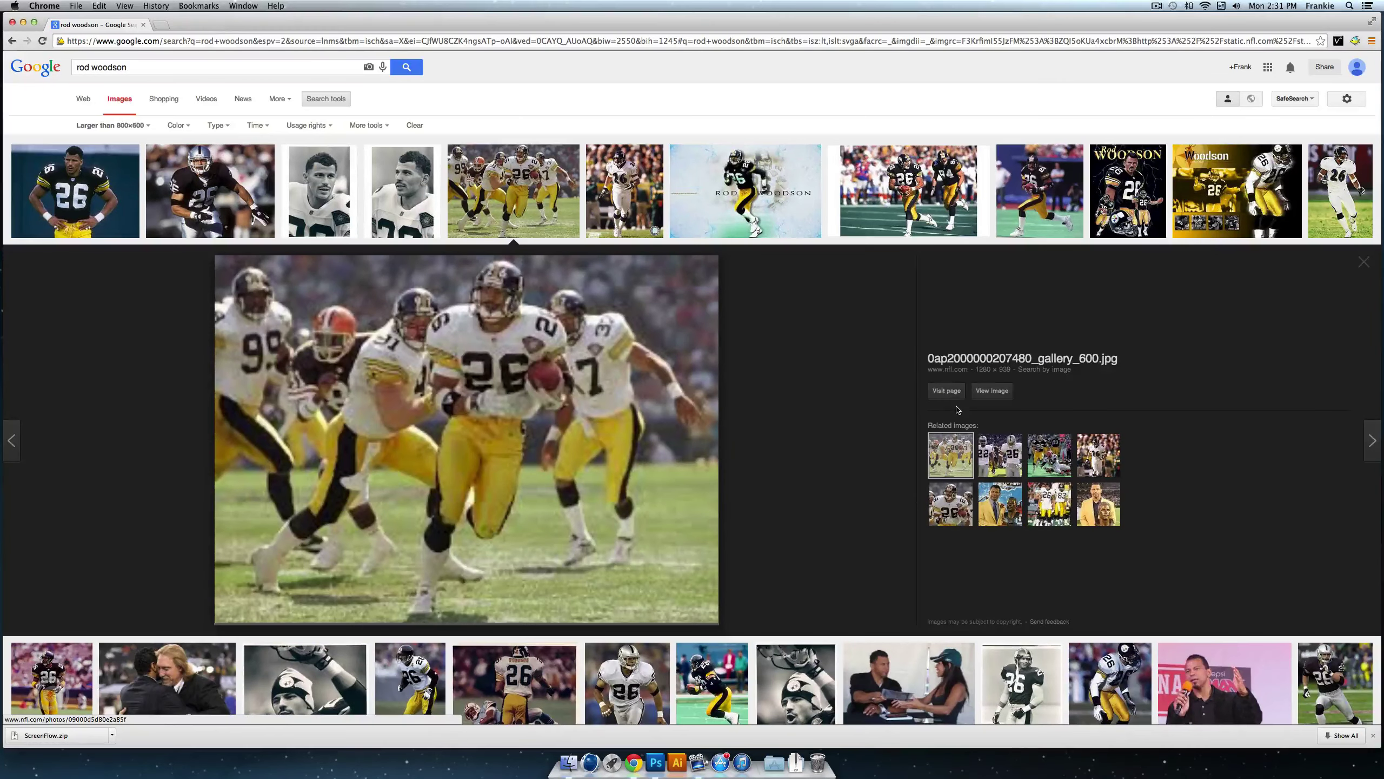
{"action": "left_click", "coordinate": [992, 390]}
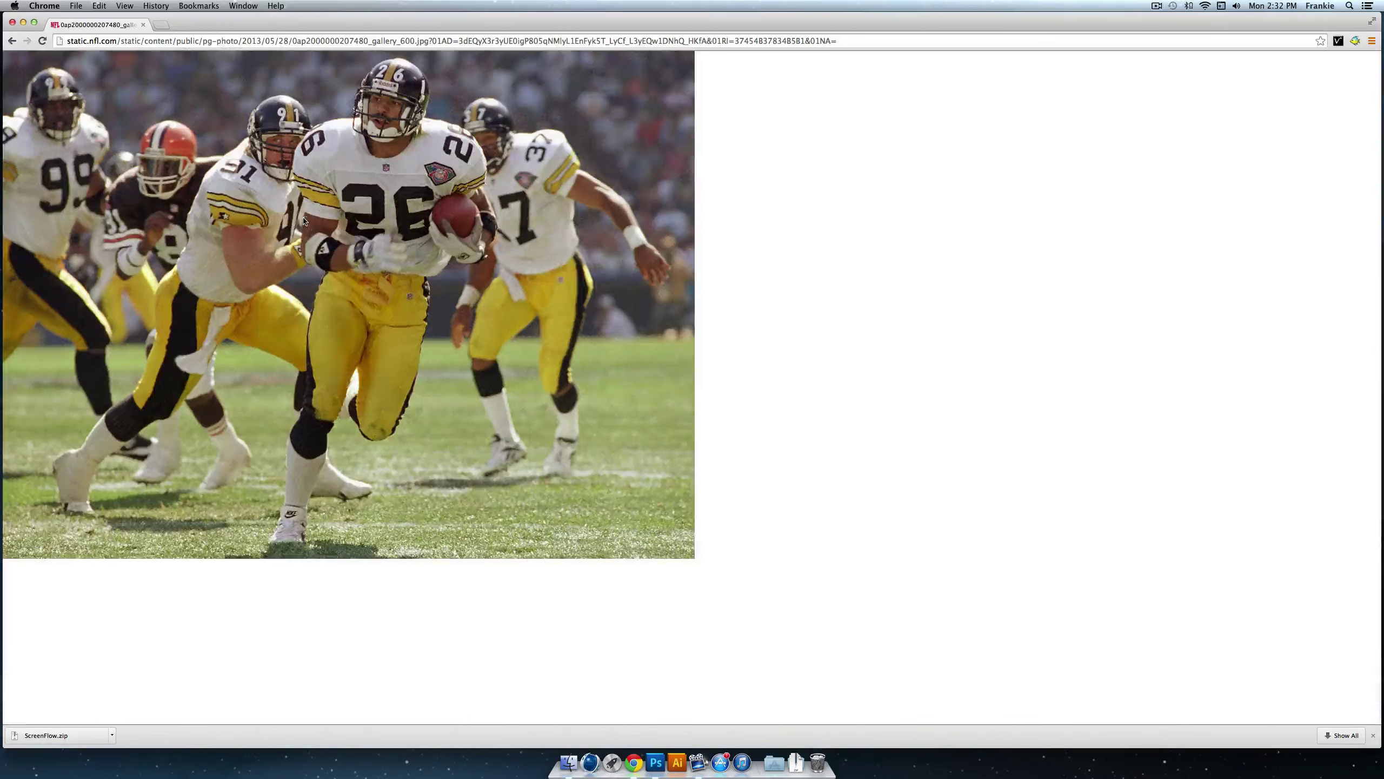
{"action": "left_click_drag", "start_coordinate": [304, 221], "coordinate": [649, 736]}
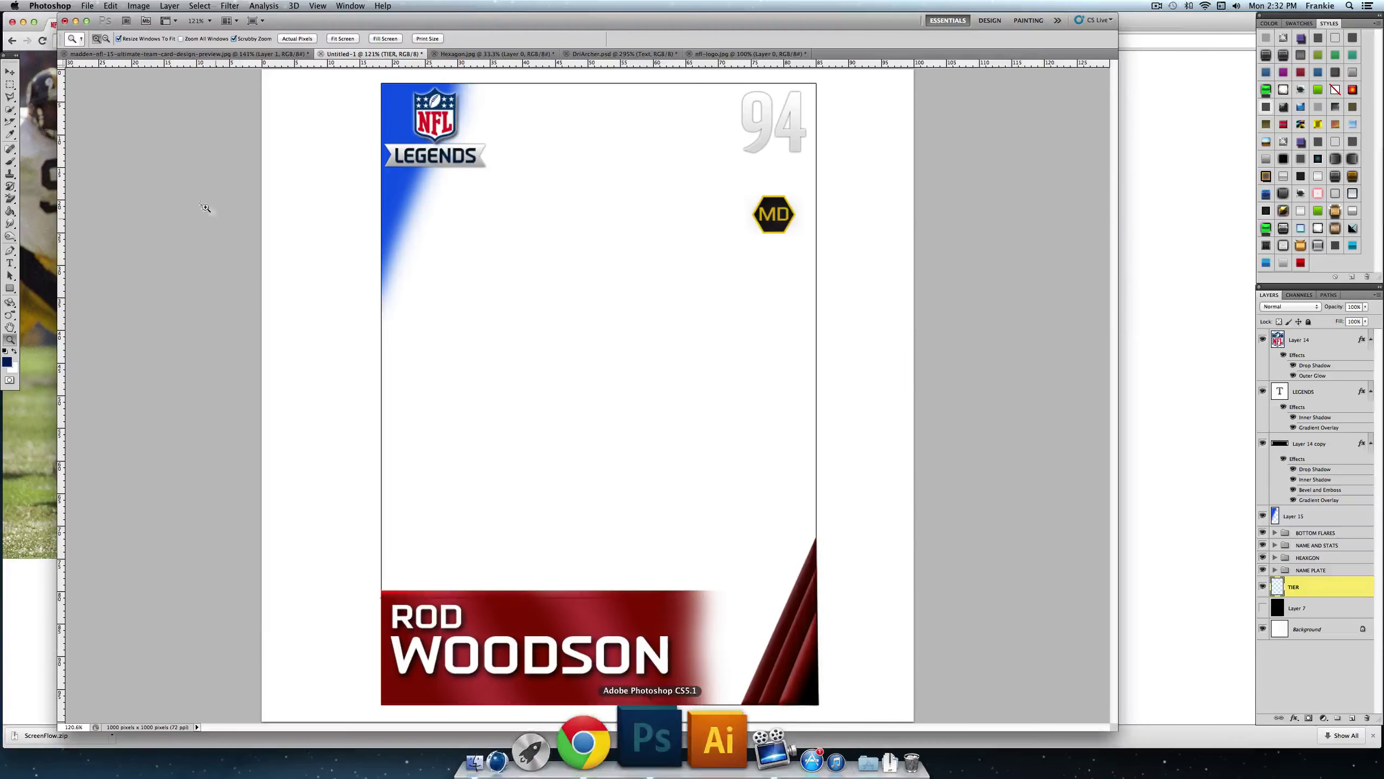
Step: Bring the player photo into the card document as a new layer between the NAME PLATE group and the TIER layer
{"action": "key", "text": "v"}
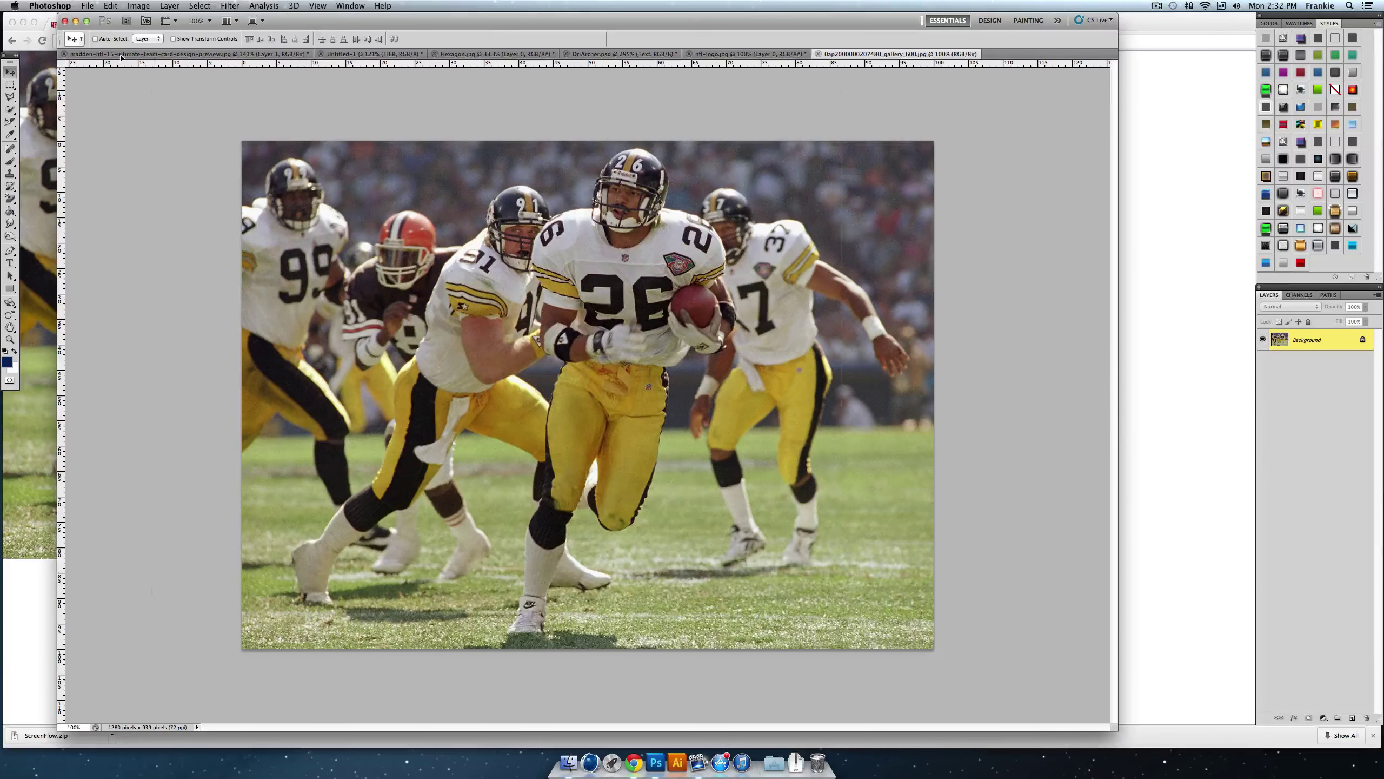
{"action": "left_click", "coordinate": [121, 55]}
{"action": "left_click", "coordinate": [372, 57]}
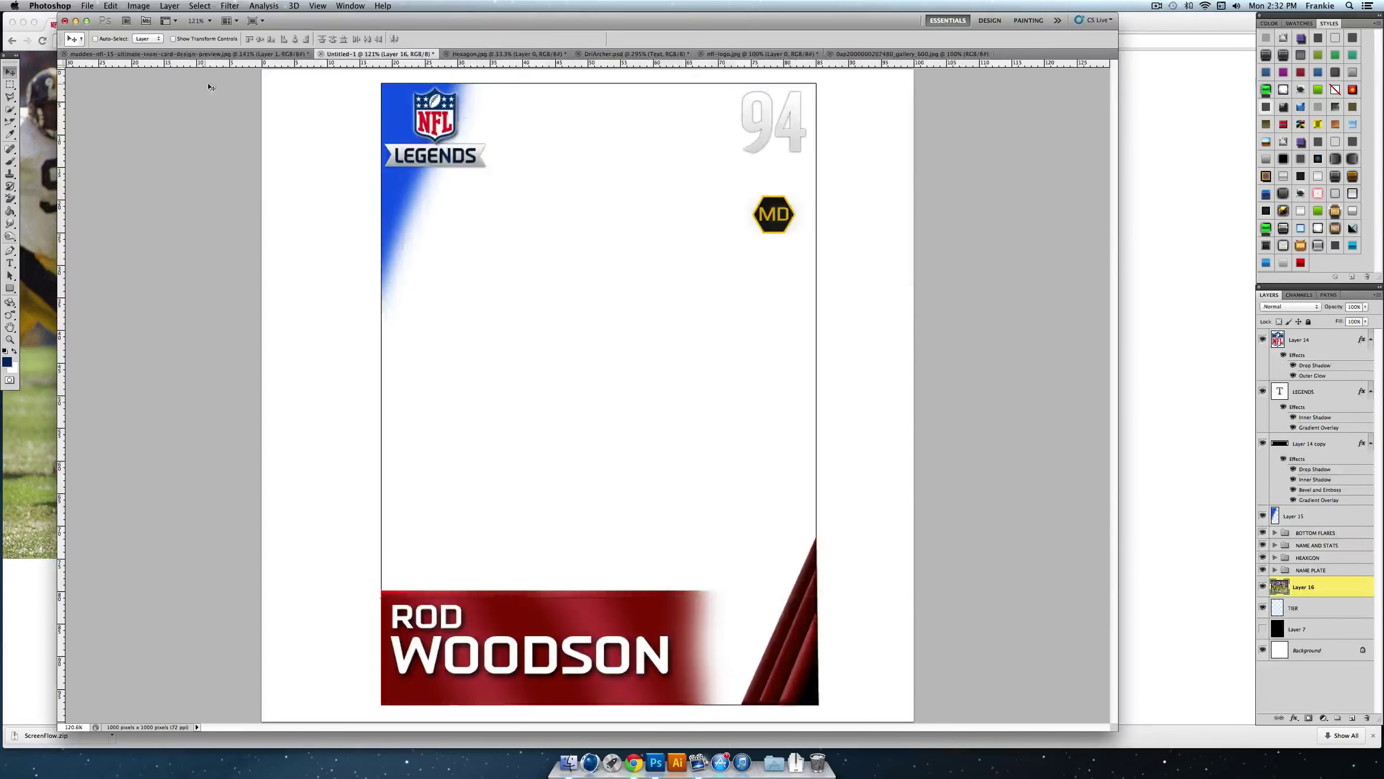
Step: Position the pasted photo so the number 26 player fills the card frame, and place its layer below the TIER layer
{"action": "key", "text": "super+v"}
{"action": "left_click_drag", "start_coordinate": [537, 205], "coordinate": [458, 170]}
{"action": "left_click_drag", "start_coordinate": [1352, 587], "coordinate": [1349, 611]}
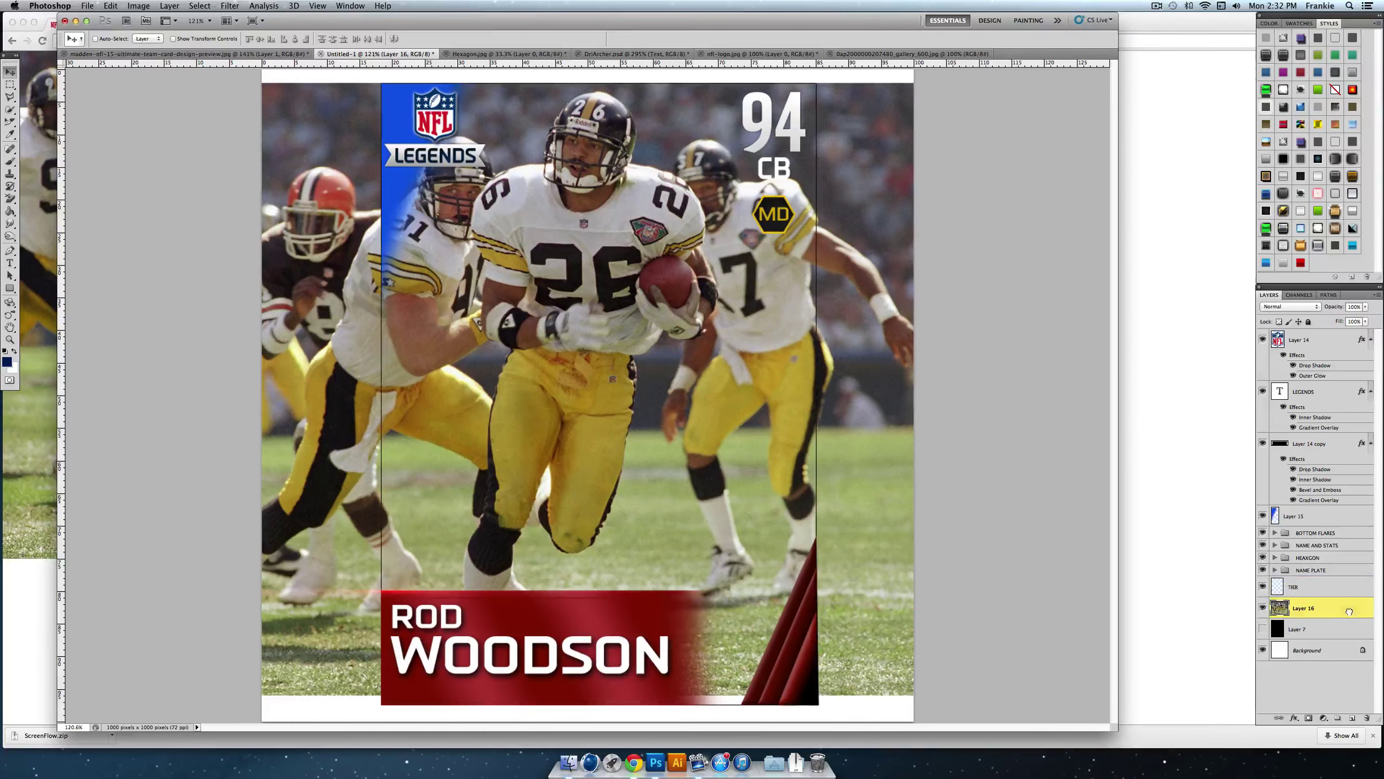
Step: Trim away the parts of the player photo that extend past both sides of the card frame
{"action": "left_click", "coordinate": [9, 85]}
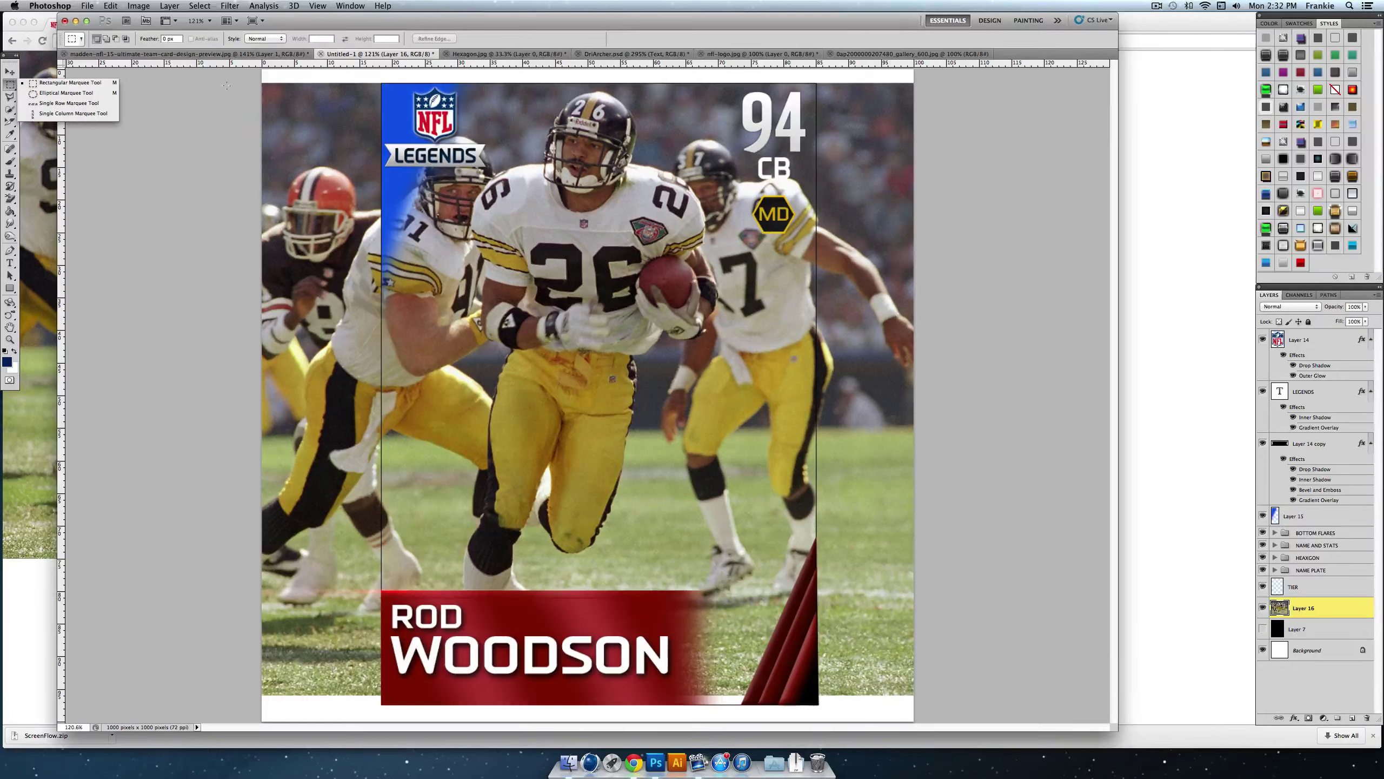
{"action": "left_click_drag", "start_coordinate": [252, 73], "coordinate": [380, 729]}
{"action": "key", "text": "Delete"}
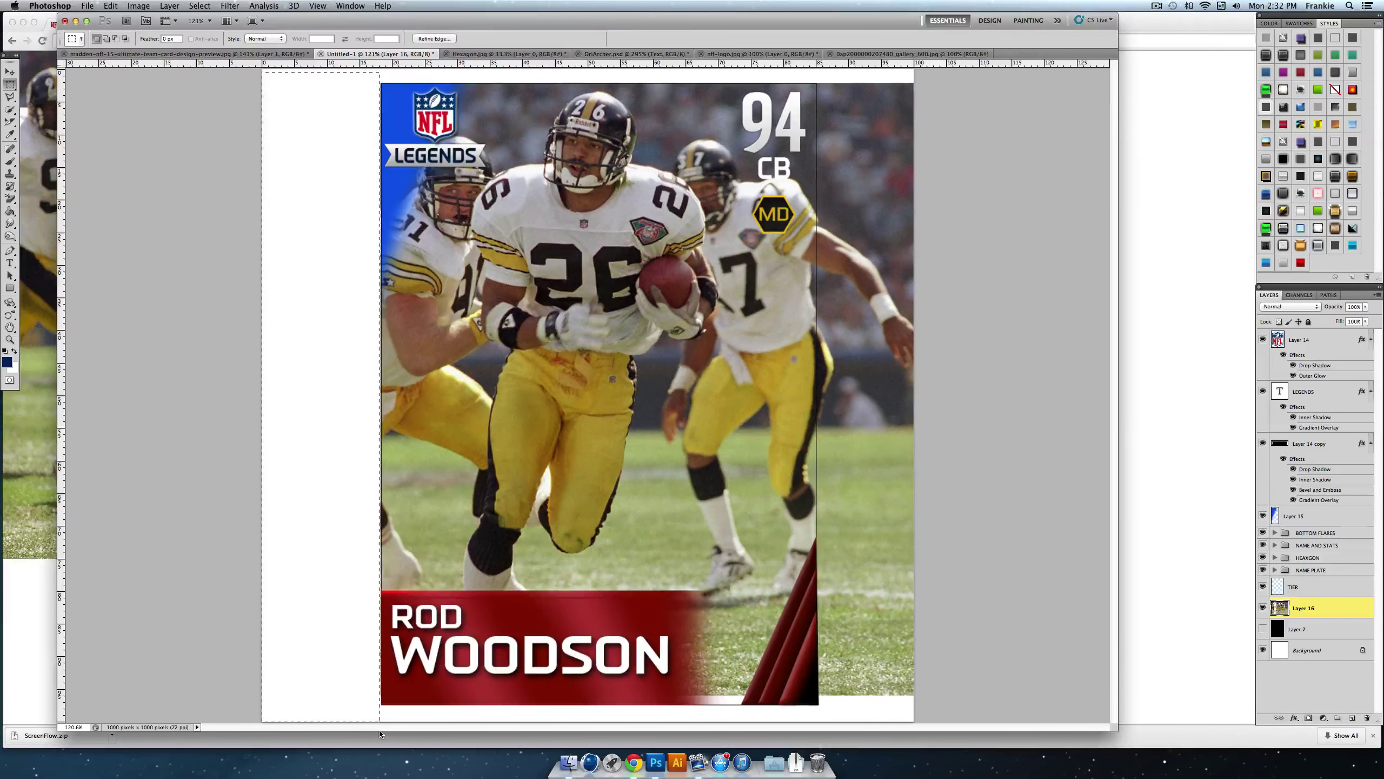
{"action": "key", "text": "super+d"}
{"action": "left_click_drag", "start_coordinate": [831, 107], "coordinate": [1056, 731]}
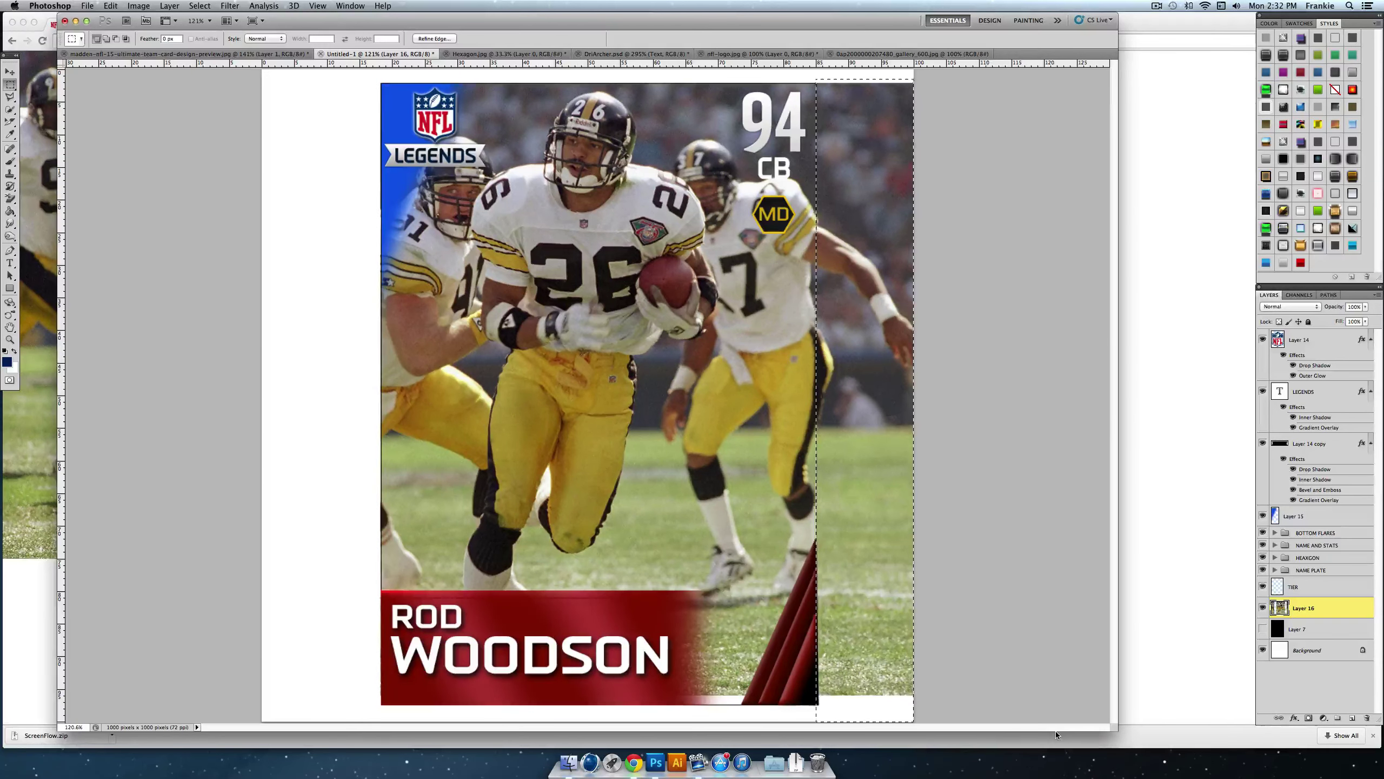
{"action": "key", "text": "Delete"}
{"action": "key", "text": "super+d"}
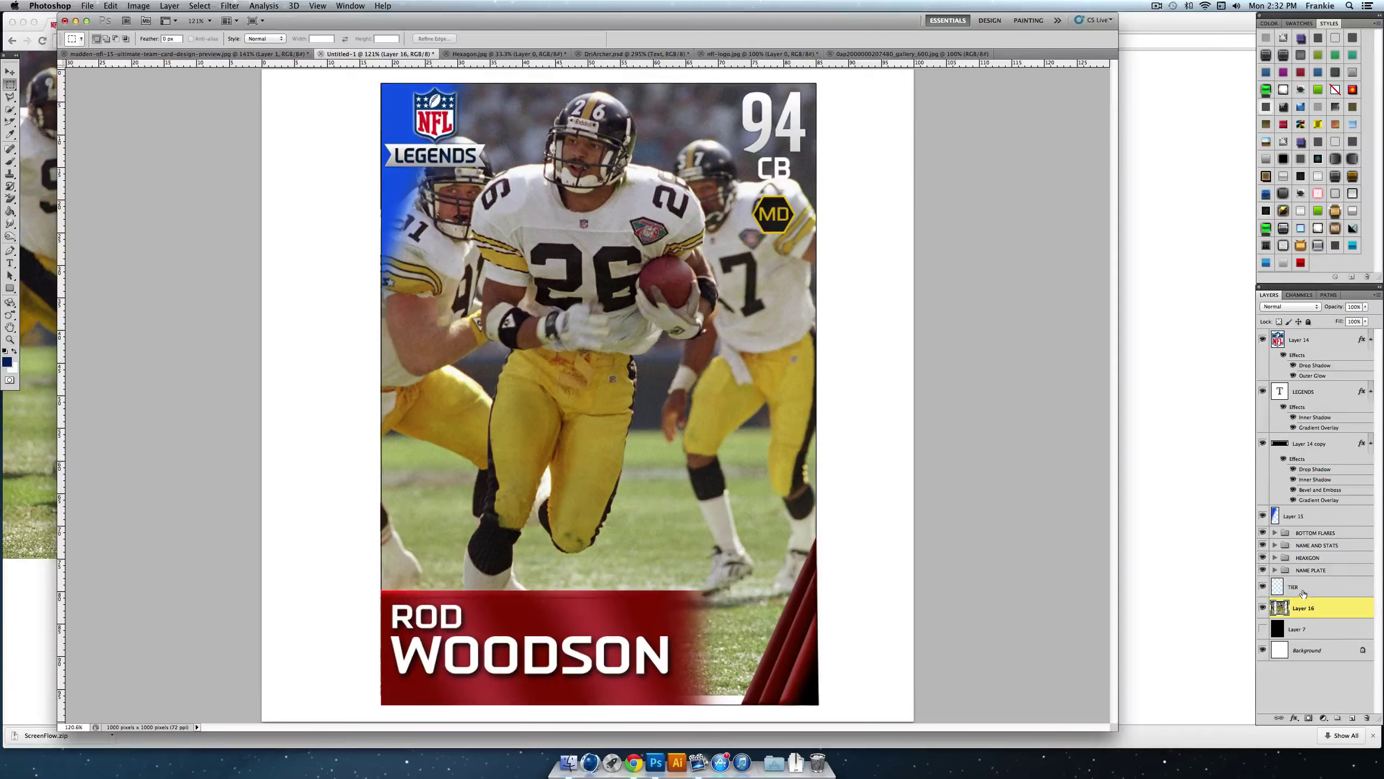
Step: Raise the photo above the TIER layer, add a new layer over it, and paint soft black across the card's lower part behind the name plate
{"action": "left_click_drag", "start_coordinate": [1311, 570], "coordinate": [1342, 582]}
{"action": "left_click", "coordinate": [1352, 718]}
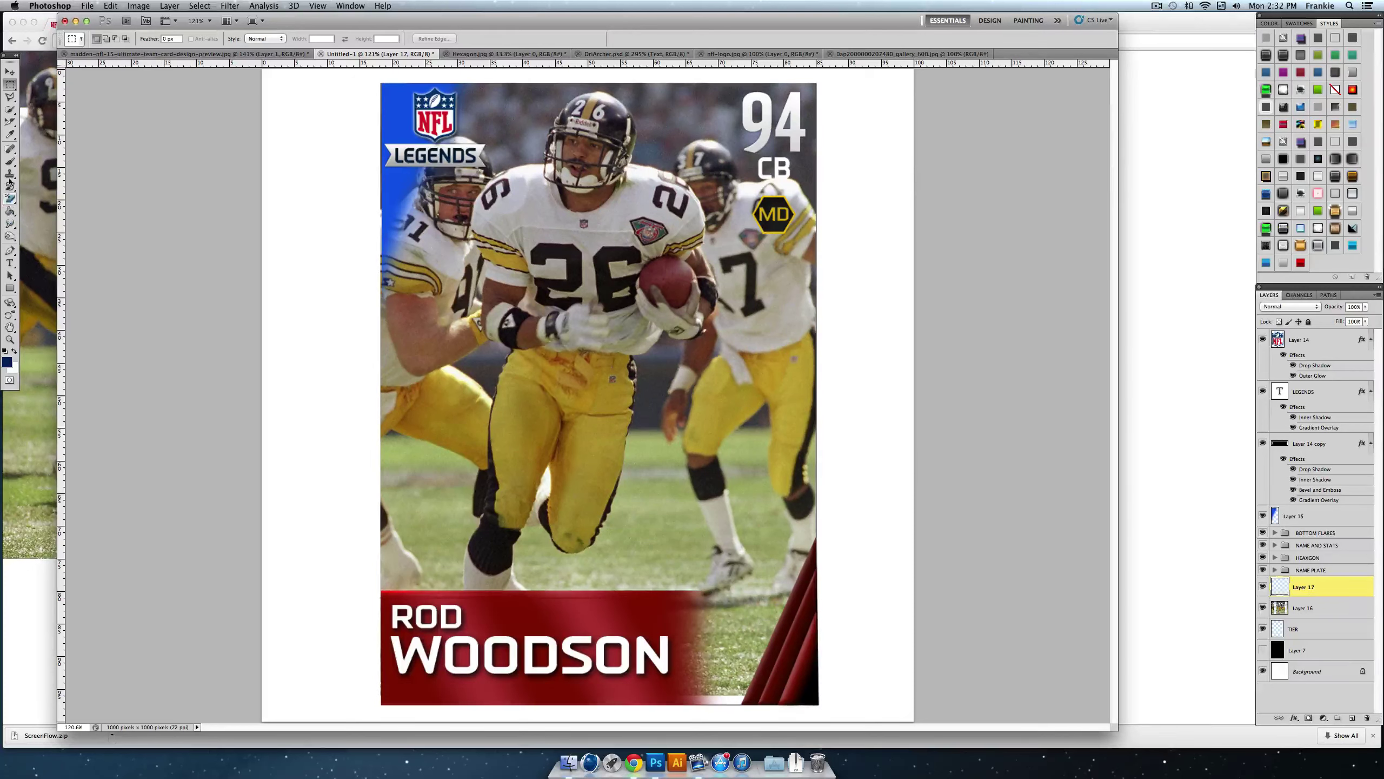
{"action": "left_click", "coordinate": [6, 162]}
{"action": "left_click", "coordinate": [6, 359]}
{"action": "left_click", "coordinate": [318, 406]}
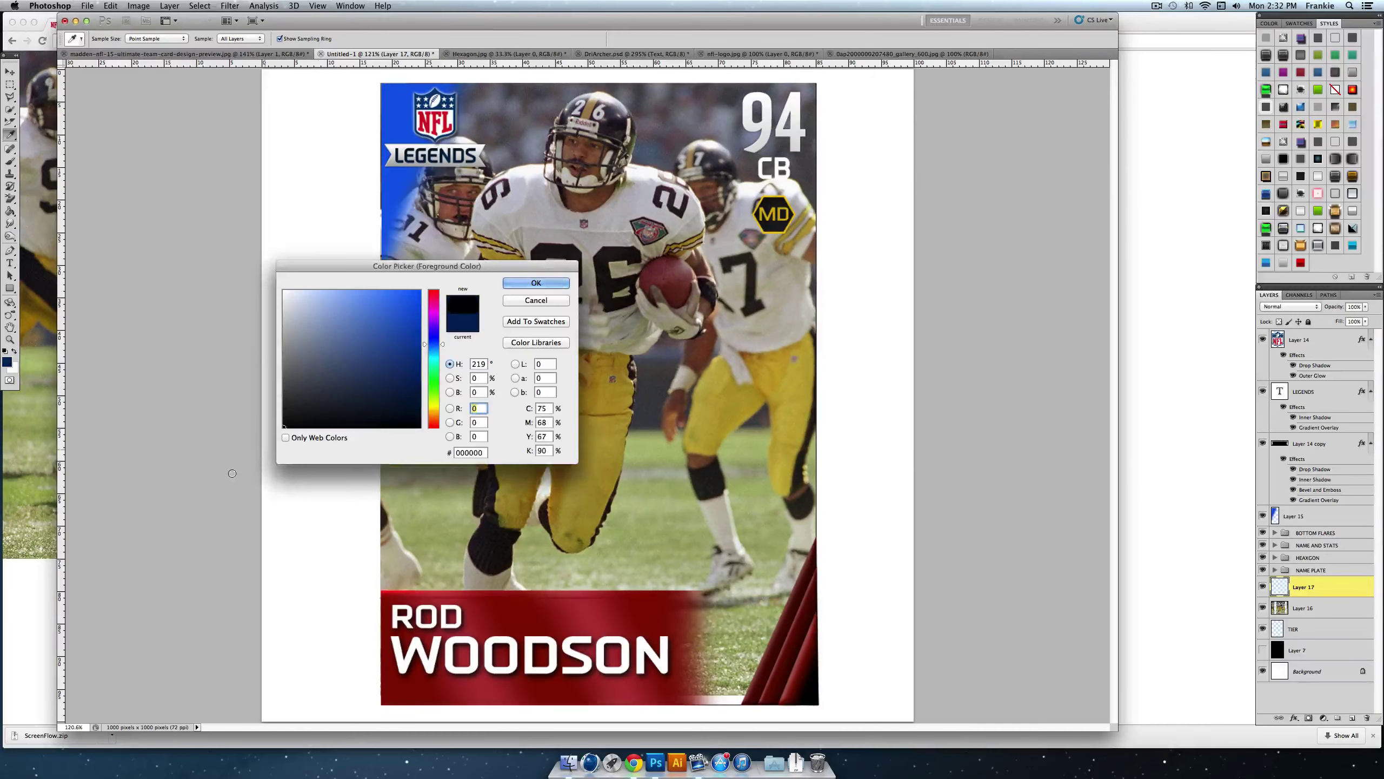
{"action": "left_click", "coordinate": [531, 281]}
{"action": "left_click", "coordinate": [110, 39]}
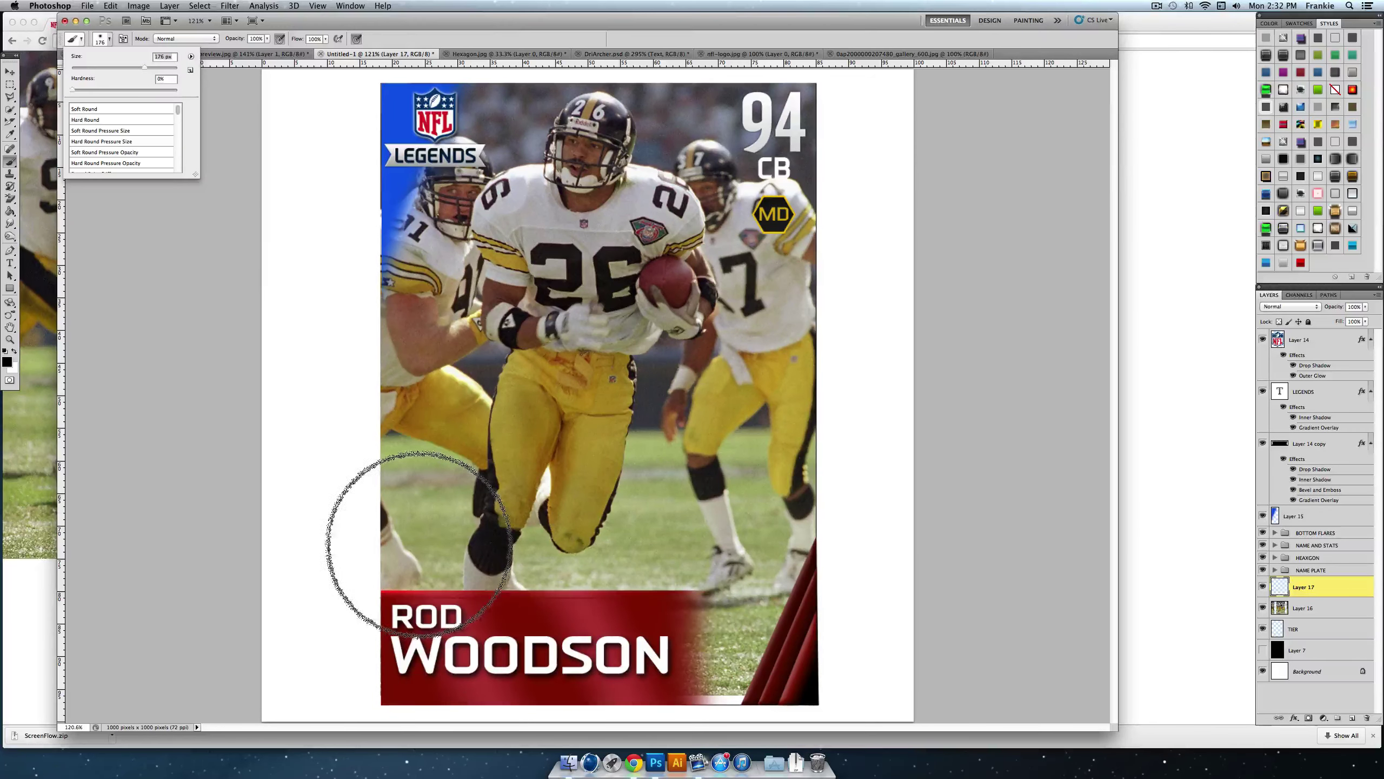
{"action": "mouse_move", "coordinate": [393, 593]}
{"action": "left_mouse_down"}
{"action": "mouse_move", "coordinate": [389, 573]}
{"action": "mouse_move", "coordinate": [643, 545]}
{"action": "mouse_move", "coordinate": [859, 587]}
{"action": "mouse_move", "coordinate": [615, 638]}
{"action": "mouse_move", "coordinate": [896, 664]}
{"action": "mouse_move", "coordinate": [905, 648]}
{"action": "left_mouse_up"}
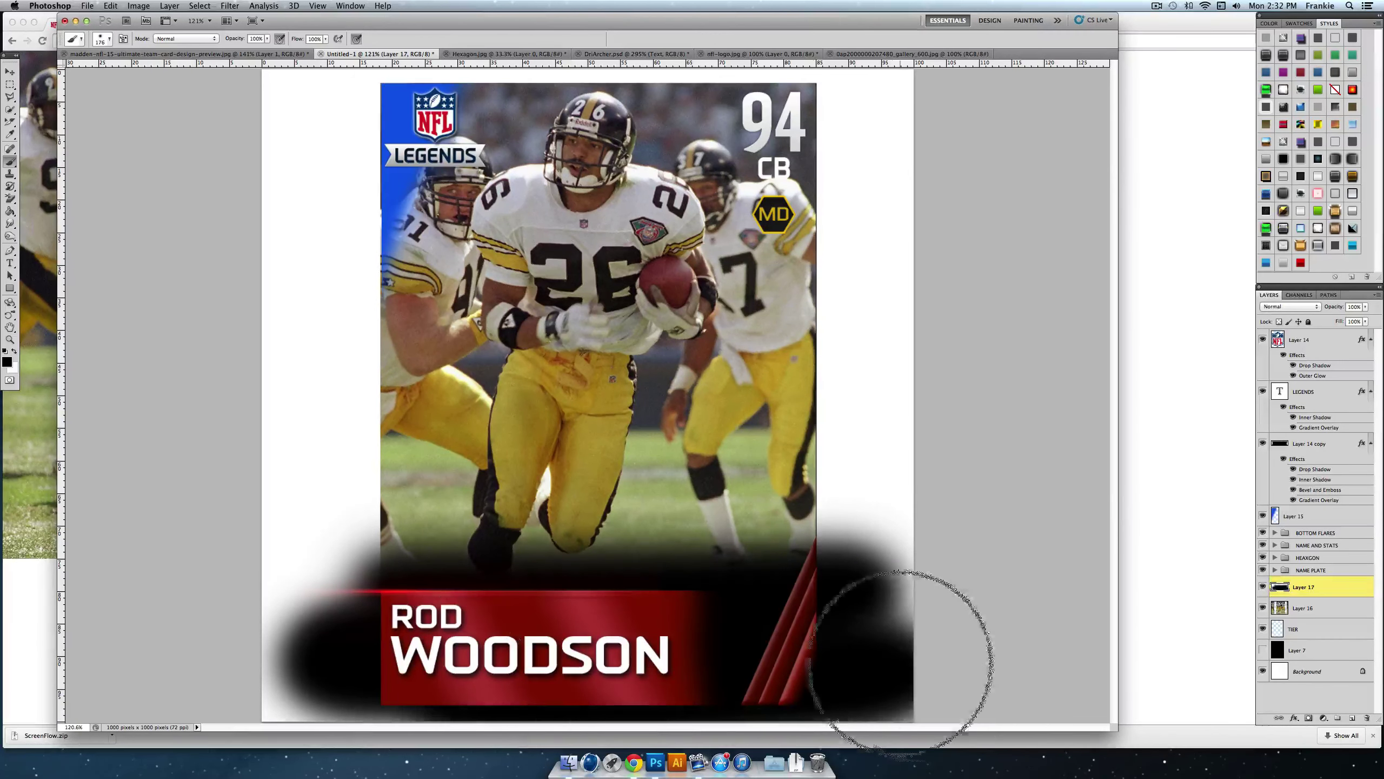
Step: Place the TIER layer above the black shading layer and shift the shading slightly down on the card
{"action": "left_click", "coordinate": [11, 72]}
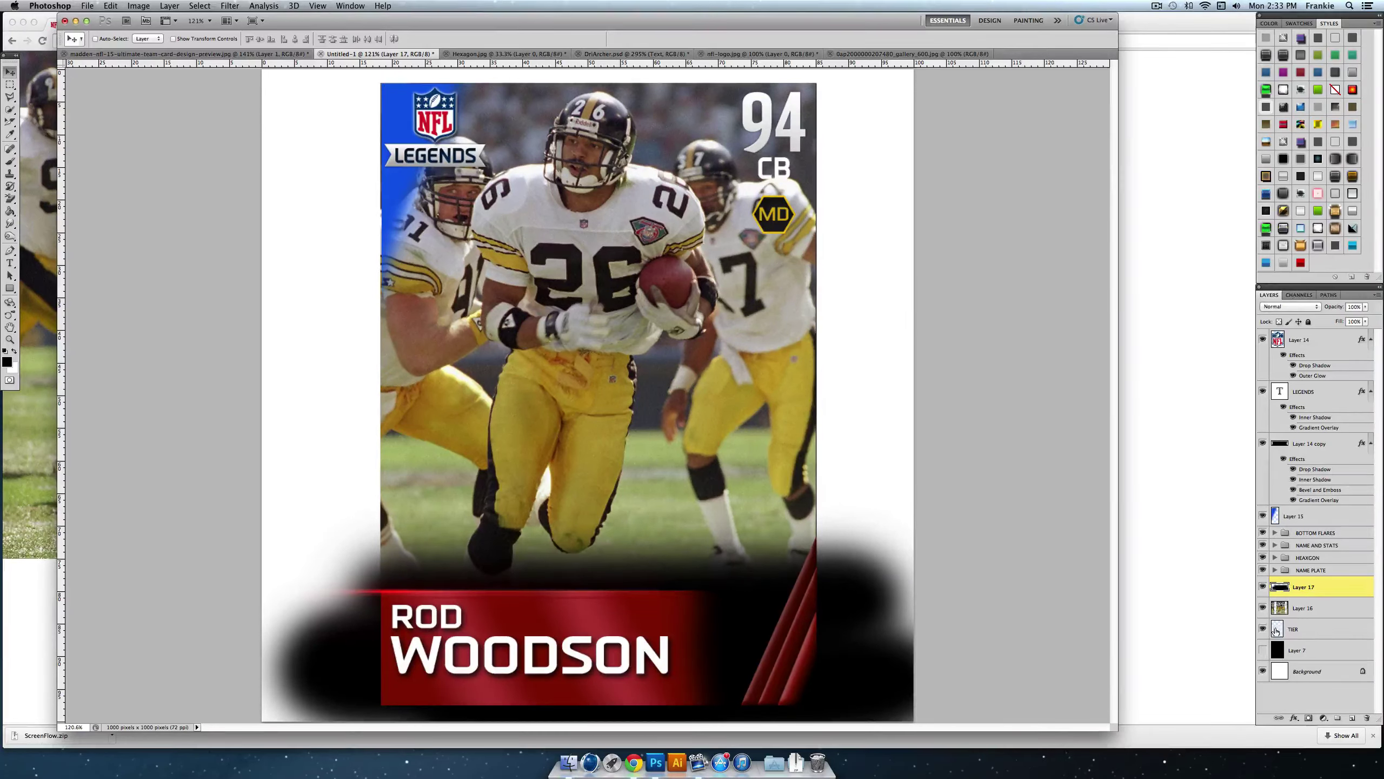
{"action": "left_click_drag", "start_coordinate": [1313, 592], "coordinate": [1311, 634]}
{"action": "mouse_move", "coordinate": [1310, 586]}
{"action": "left_mouse_down"}
{"action": "mouse_move", "coordinate": [1310, 622]}
{"action": "mouse_move", "coordinate": [1312, 606]}
{"action": "left_mouse_up"}
{"action": "left_click_drag", "start_coordinate": [648, 573], "coordinate": [650, 584]}
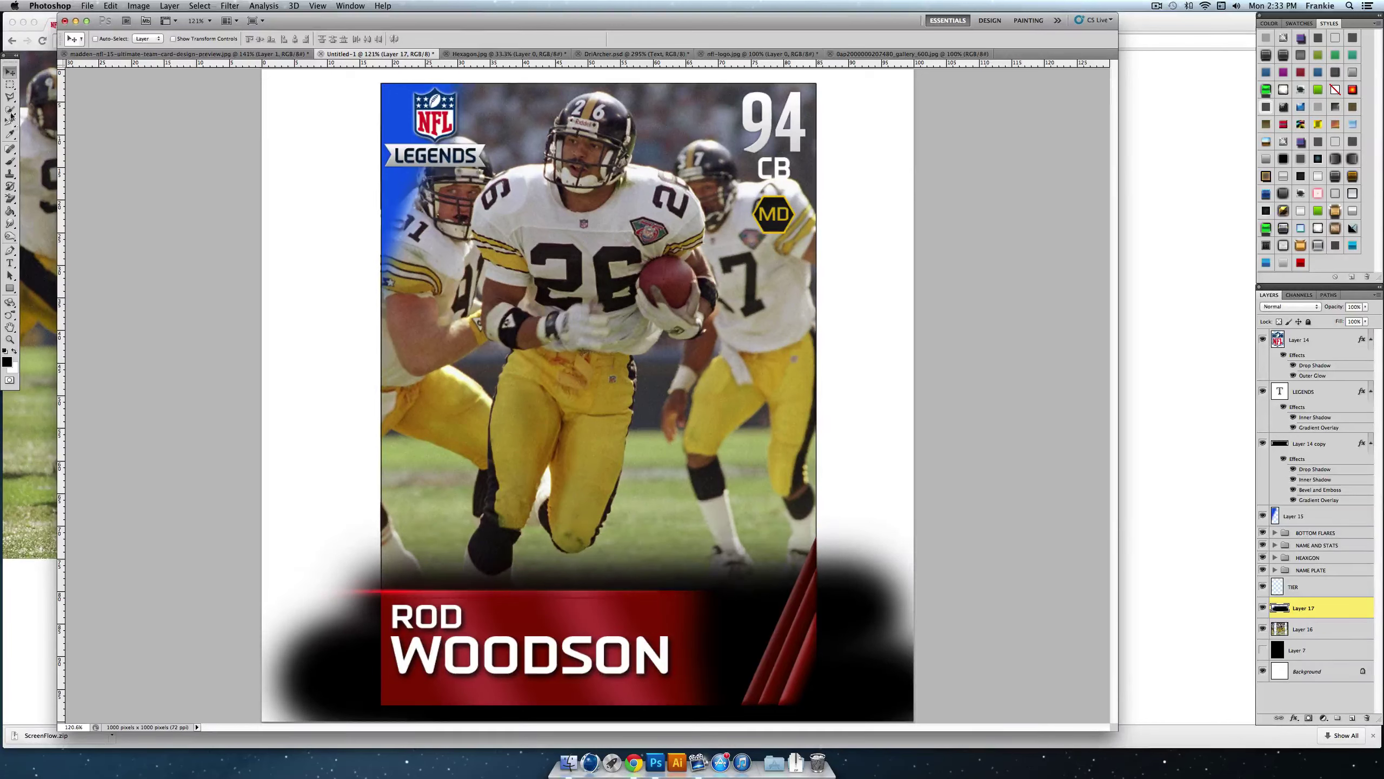
Step: Delete the black shading that spills past both sides of the card frame
{"action": "left_click", "coordinate": [10, 84]}
{"action": "left_click", "coordinate": [60, 81]}
{"action": "left_click_drag", "start_coordinate": [262, 102], "coordinate": [379, 723]}
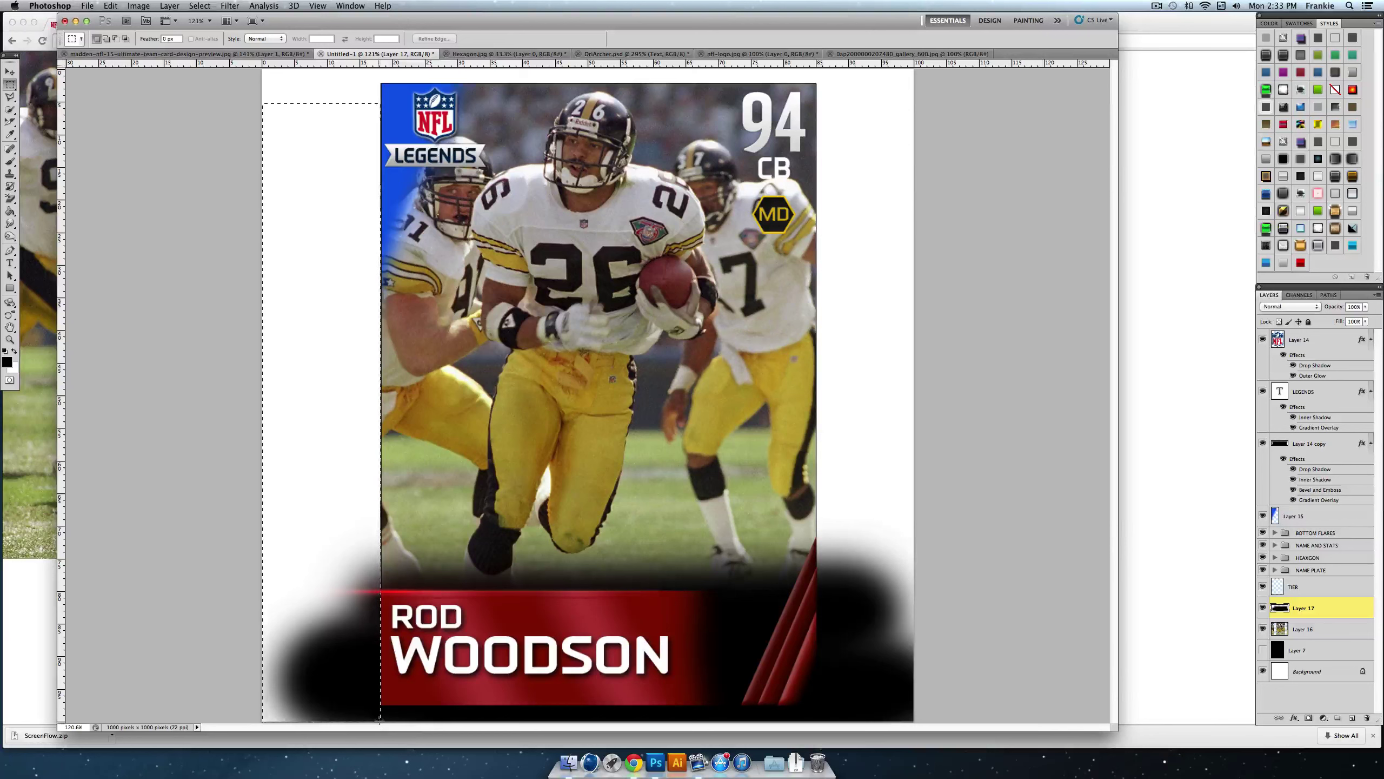
{"action": "key", "text": "Delete"}
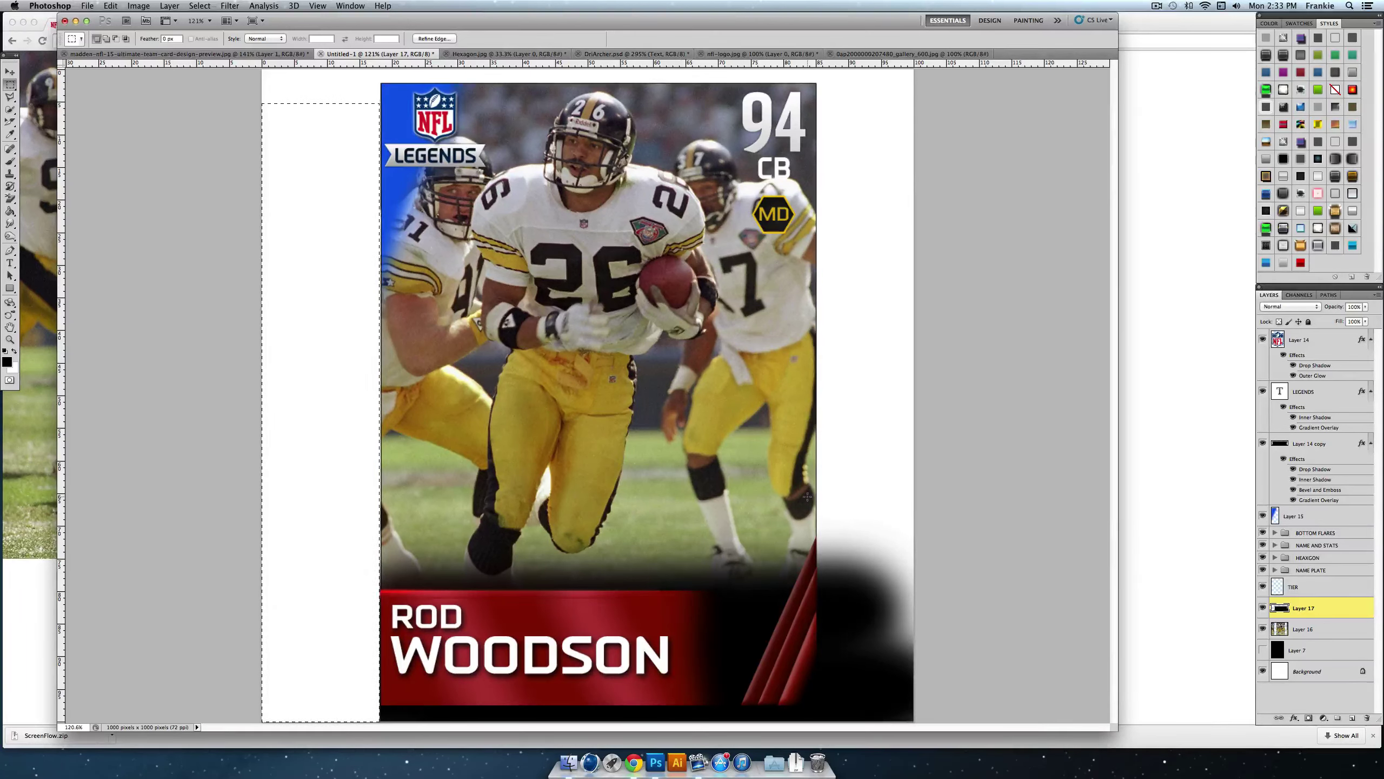
{"action": "key", "text": "super+d"}
{"action": "left_click_drag", "start_coordinate": [941, 554], "coordinate": [943, 734]}
{"action": "key", "text": "Delete"}
{"action": "key", "text": "super+d"}
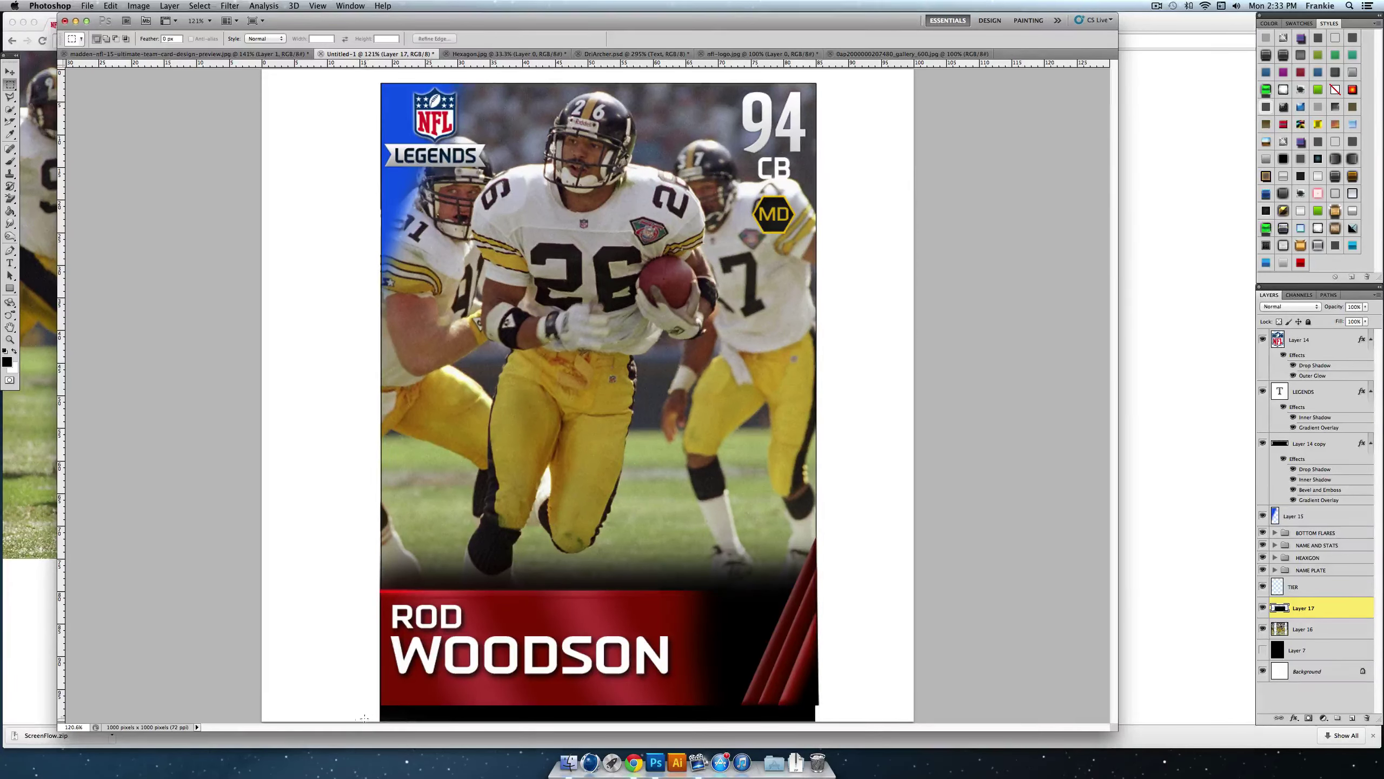
Step: Delete the strip of black shading that extends below the card's bottom edge
{"action": "mouse_move", "coordinate": [252, 718]}
{"action": "left_mouse_down"}
{"action": "mouse_move", "coordinate": [952, 703]}
{"action": "mouse_move", "coordinate": [256, 703]}
{"action": "left_mouse_up"}
{"action": "key", "text": "super+d"}
{"action": "key", "text": "Delete"}
{"action": "key", "text": "super+d"}
{"action": "left_click_drag", "start_coordinate": [375, 705], "coordinate": [844, 721]}
{"action": "key", "text": "Delete"}
{"action": "key", "text": "super+d"}
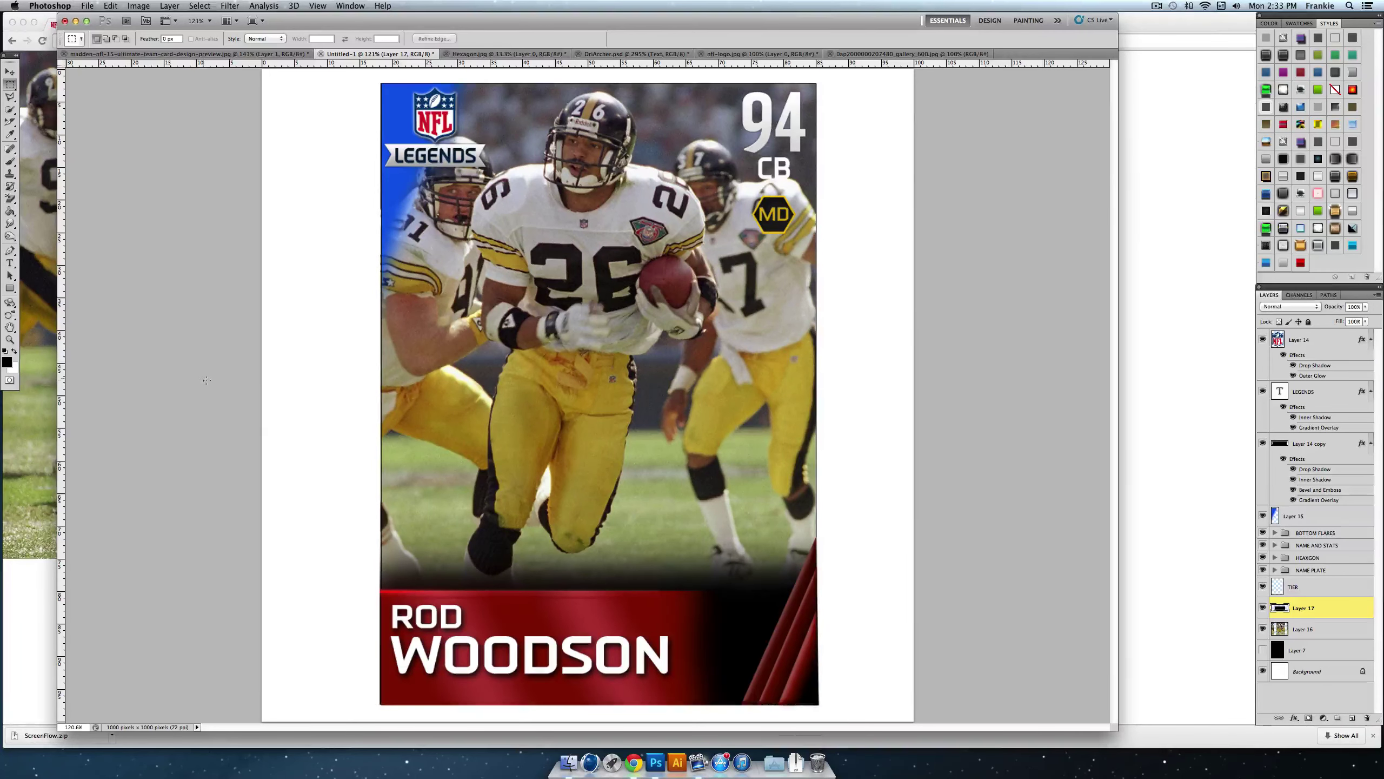
Step: Move the NAME PLATE group below the TIER layer and correct the misspelled badge group name to HEXAGON
{"action": "left_click_drag", "start_coordinate": [1314, 570], "coordinate": [1311, 597]}
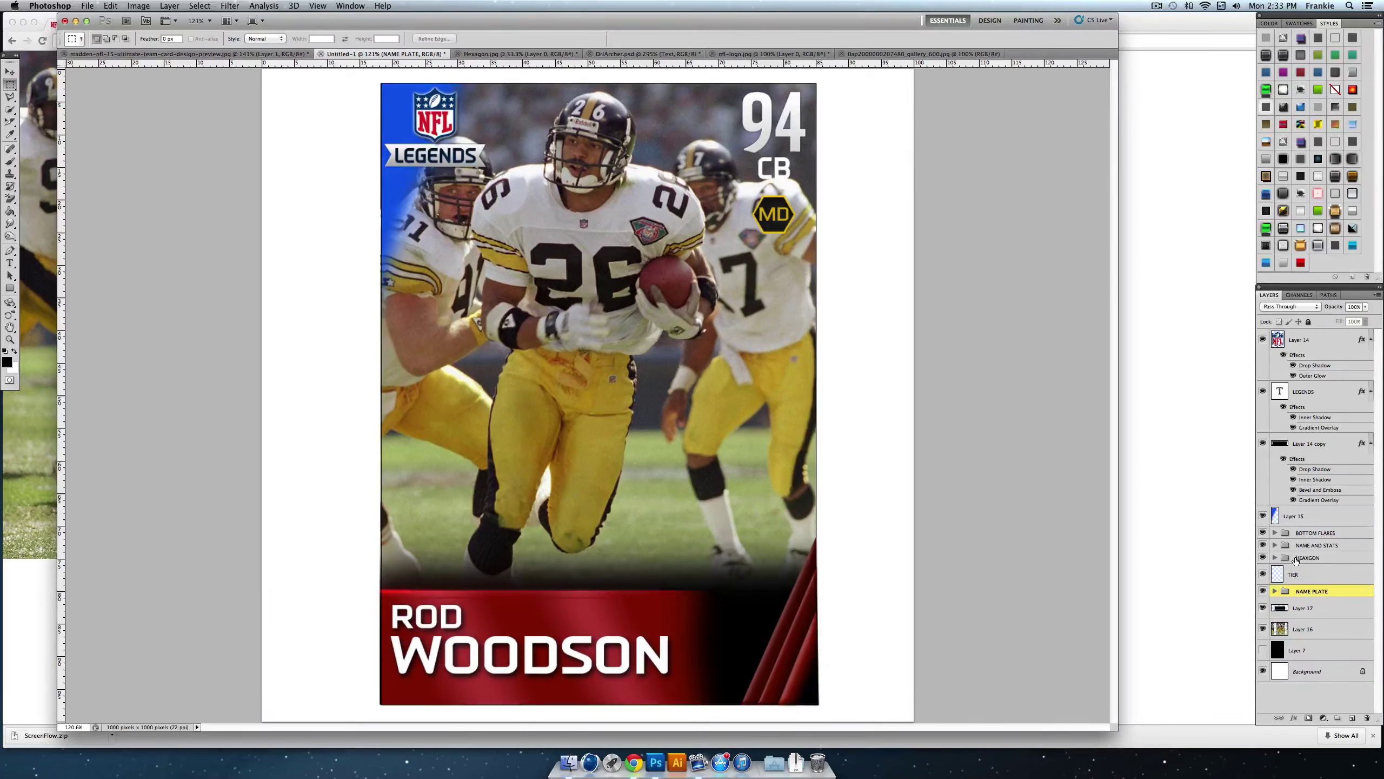
{"action": "double_click", "coordinate": [1311, 558]}
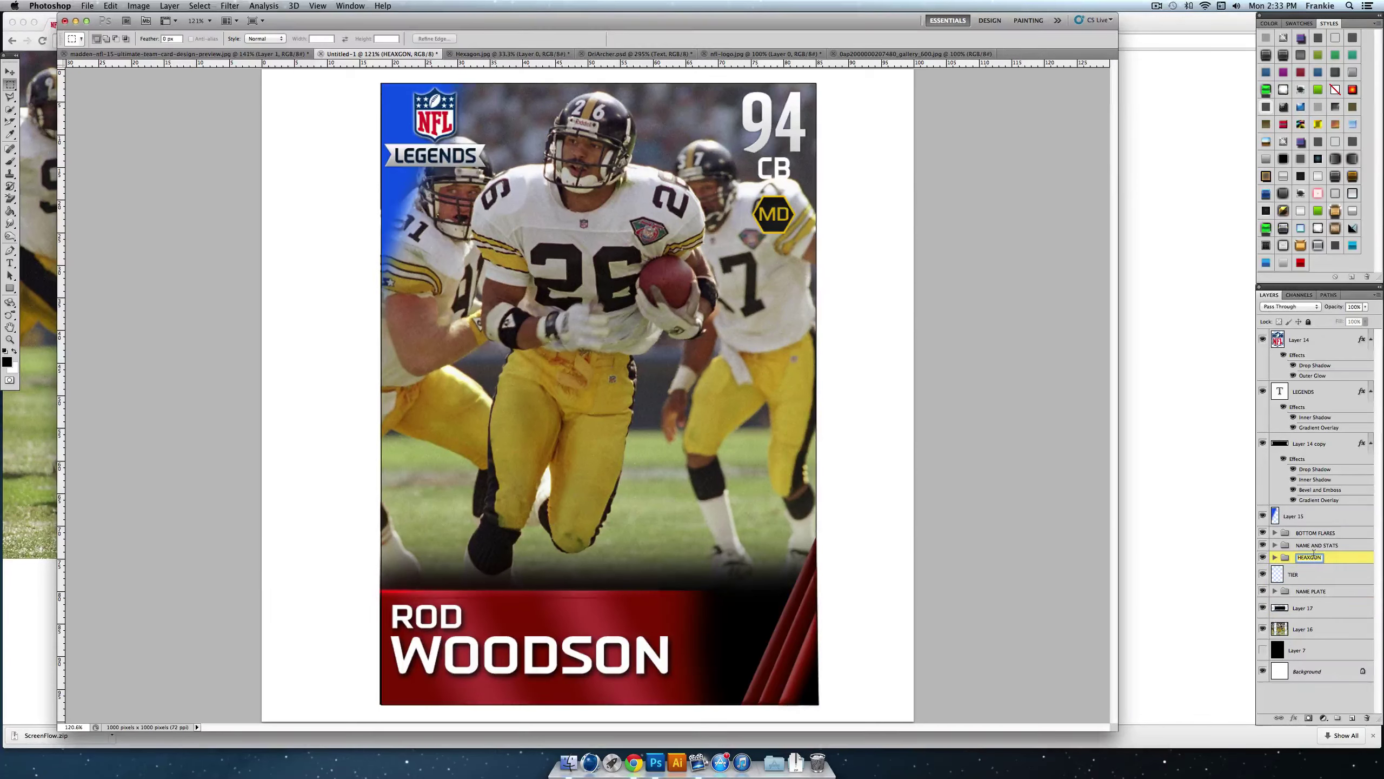
{"action": "type", "text": "H"}
{"action": "key", "text": "Return"}
{"action": "left_click", "coordinate": [1156, 5]}
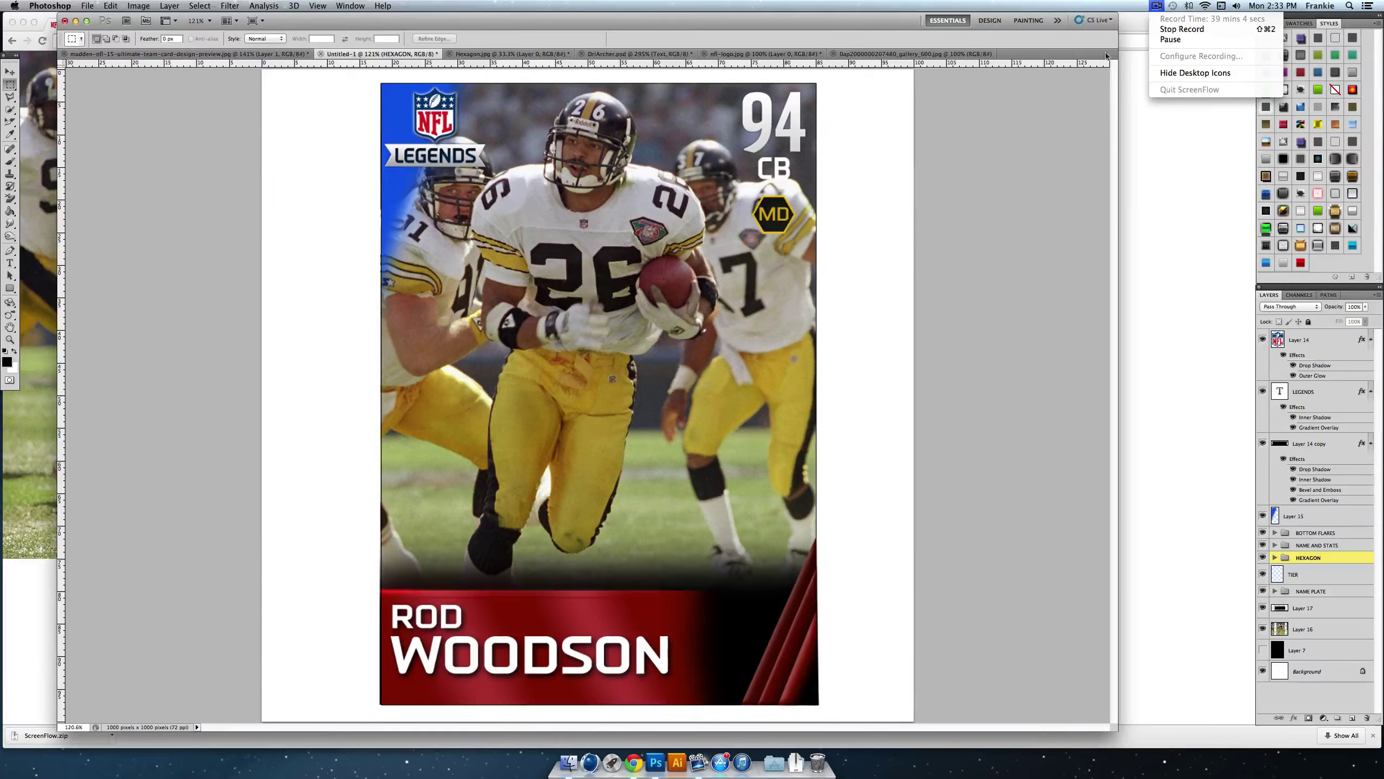
{"action": "left_click", "coordinate": [918, 169]}
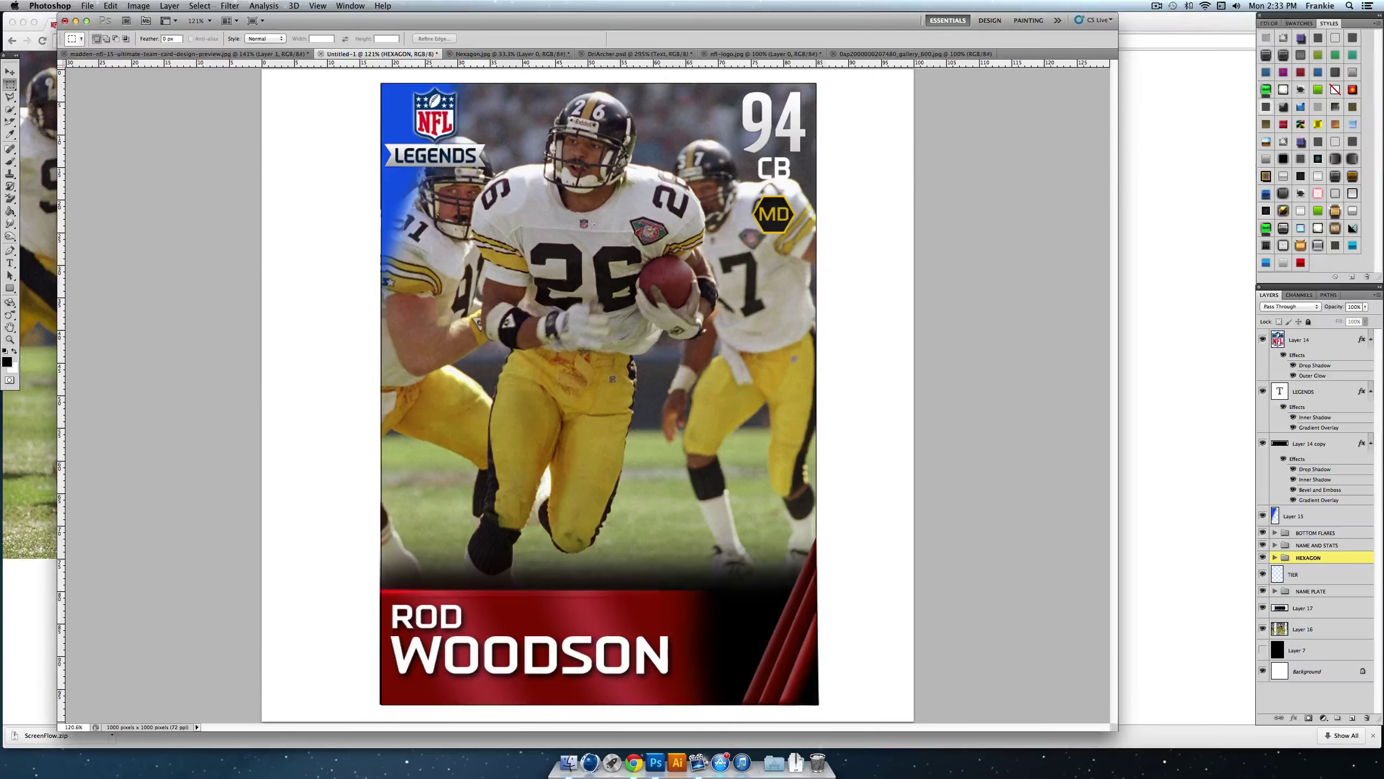
{"action": "left_click", "coordinate": [9, 340]}
{"action": "left_click_drag", "start_coordinate": [438, 384], "coordinate": [495, 393]}
{"action": "right_click", "coordinate": [556, 389]}
{"action": "left_click", "coordinate": [572, 395]}
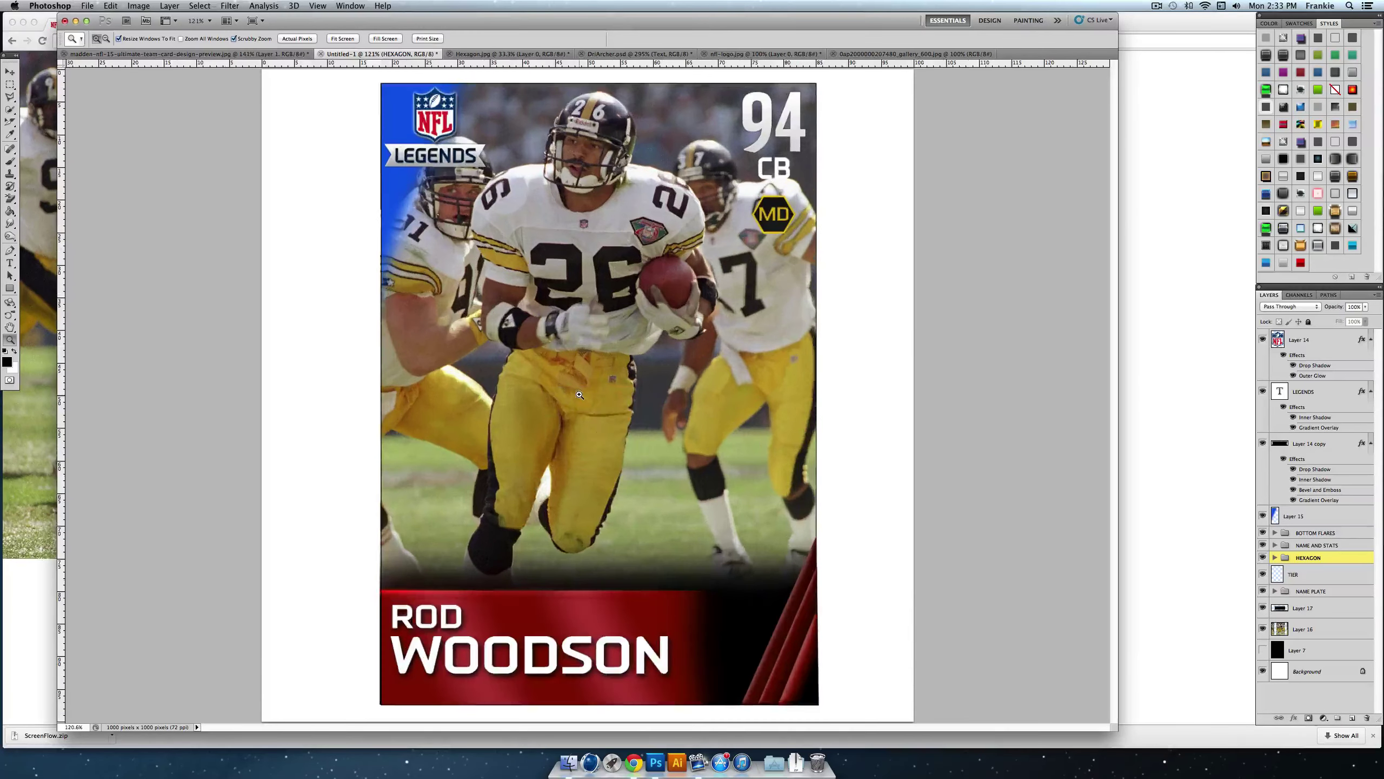
Step: Erase the stray sliver of the player photo along the outside of the card's left edge, and return to the full card view
{"action": "left_click_drag", "start_coordinate": [380, 221], "coordinate": [538, 299]}
{"action": "scroll", "coordinate": [538, 299], "scroll_direction": "down", "scroll_amount": 1}
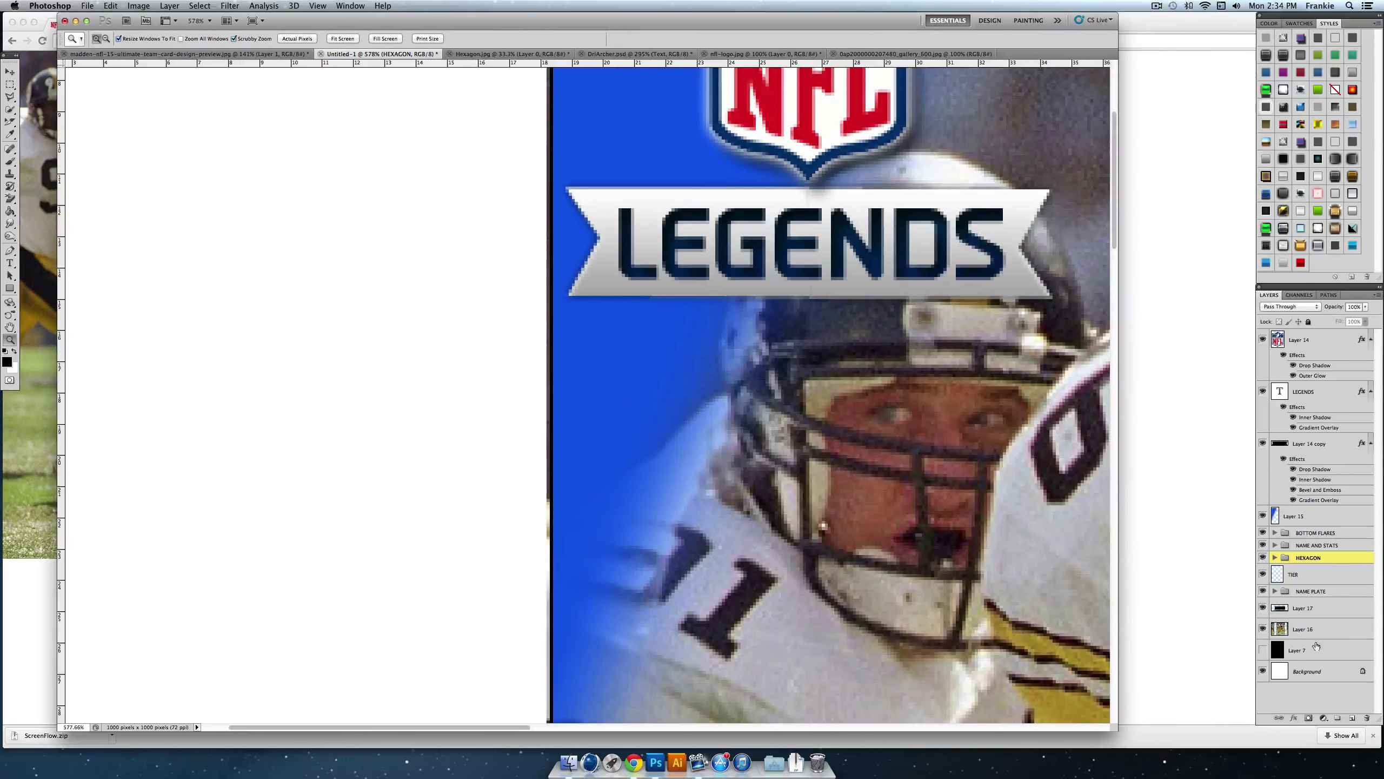
{"action": "left_click", "coordinate": [1335, 633]}
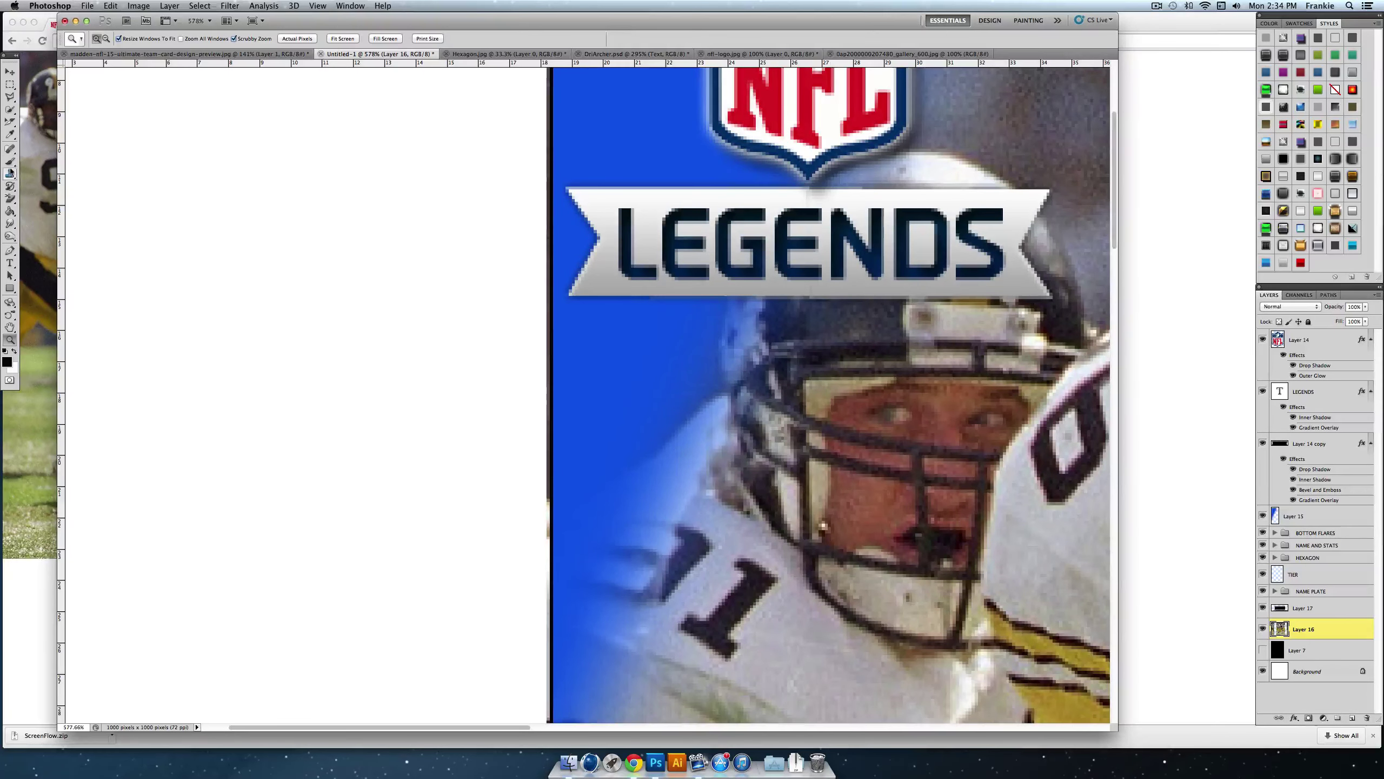
{"action": "left_click", "coordinate": [10, 84]}
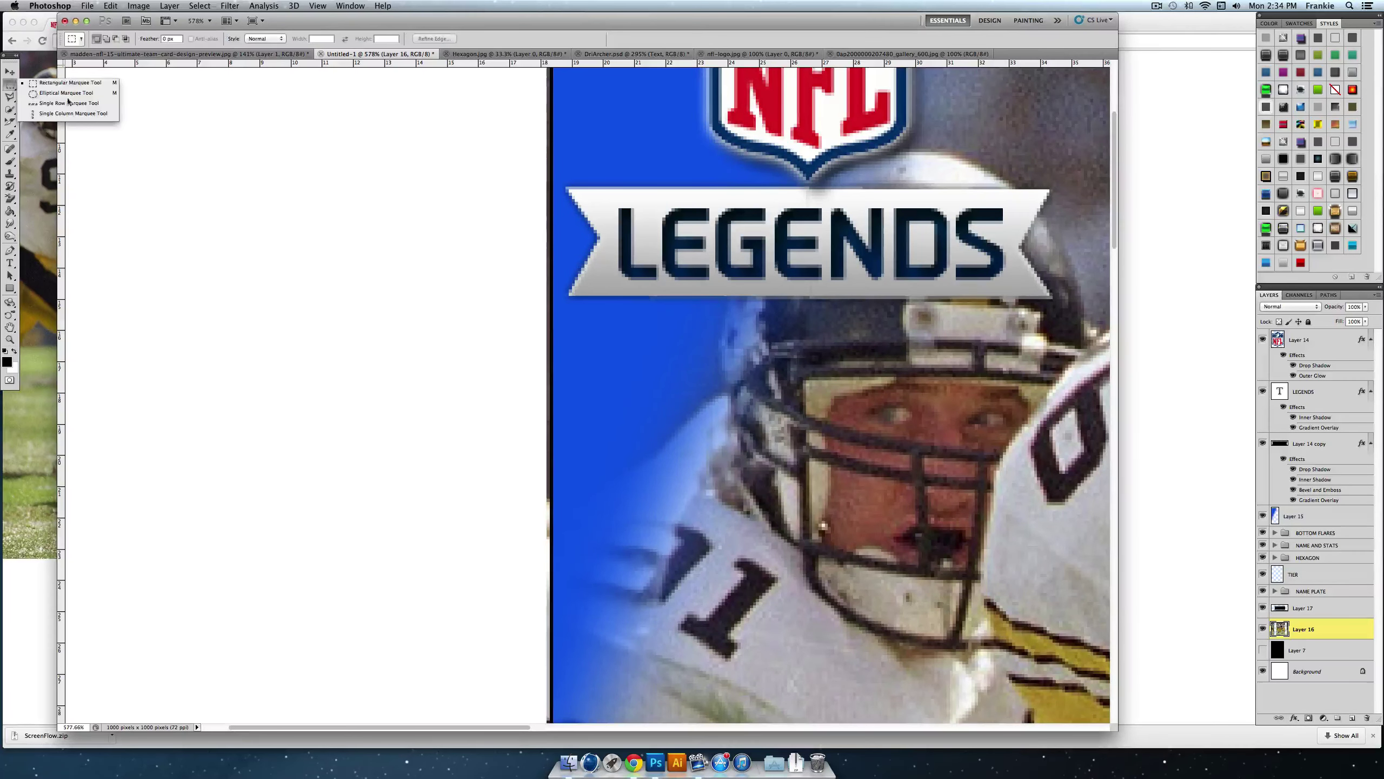
{"action": "left_click", "coordinate": [21, 200]}
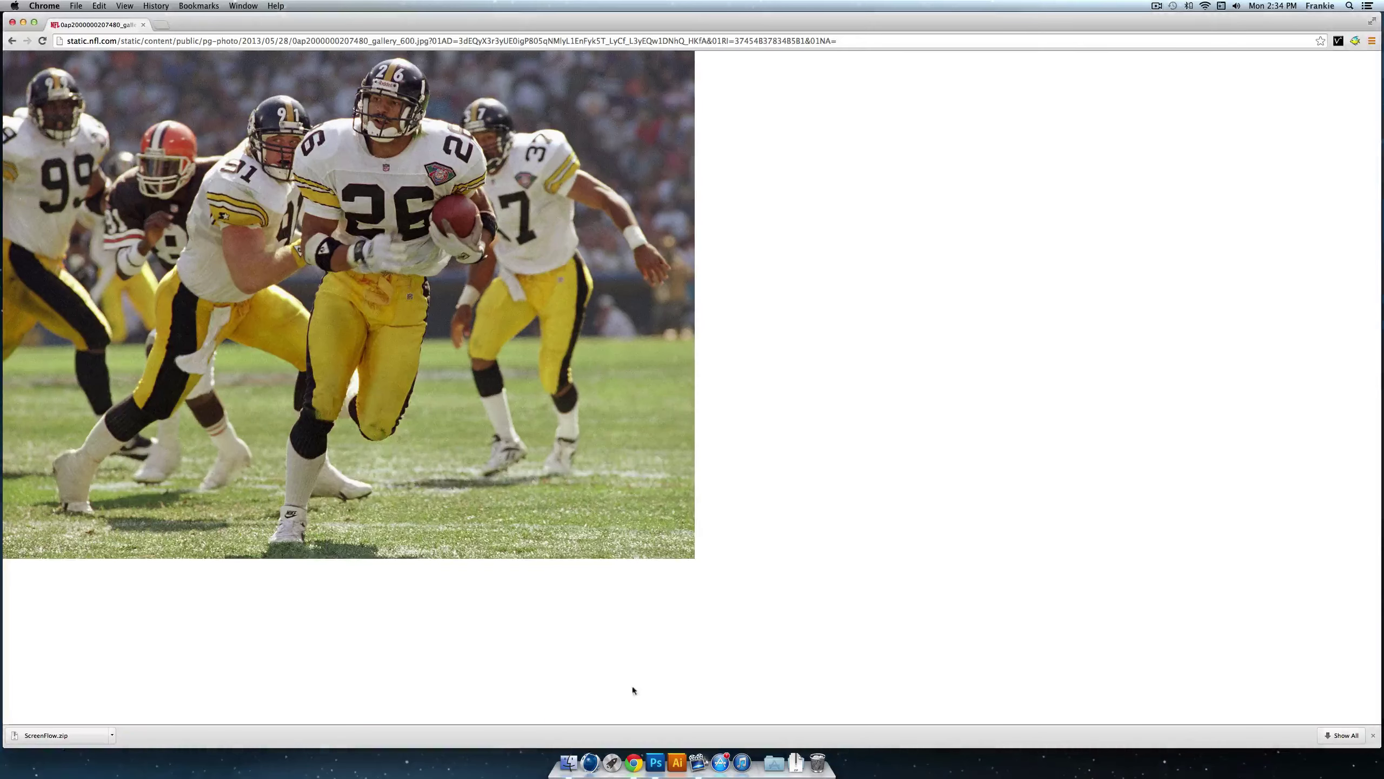
{"action": "left_click", "coordinate": [655, 761]}
{"action": "left_click", "coordinate": [9, 199]}
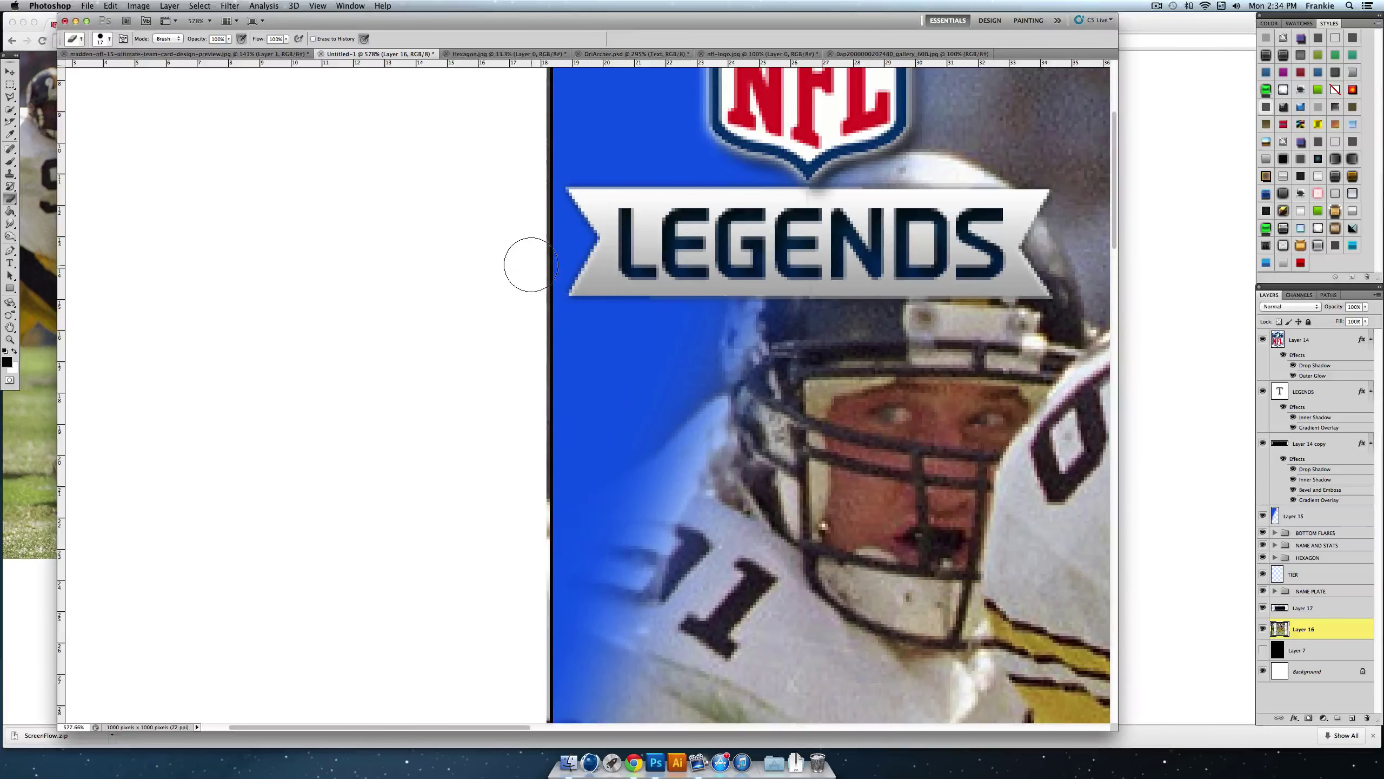
{"action": "key", "text": "ctrl+r"}
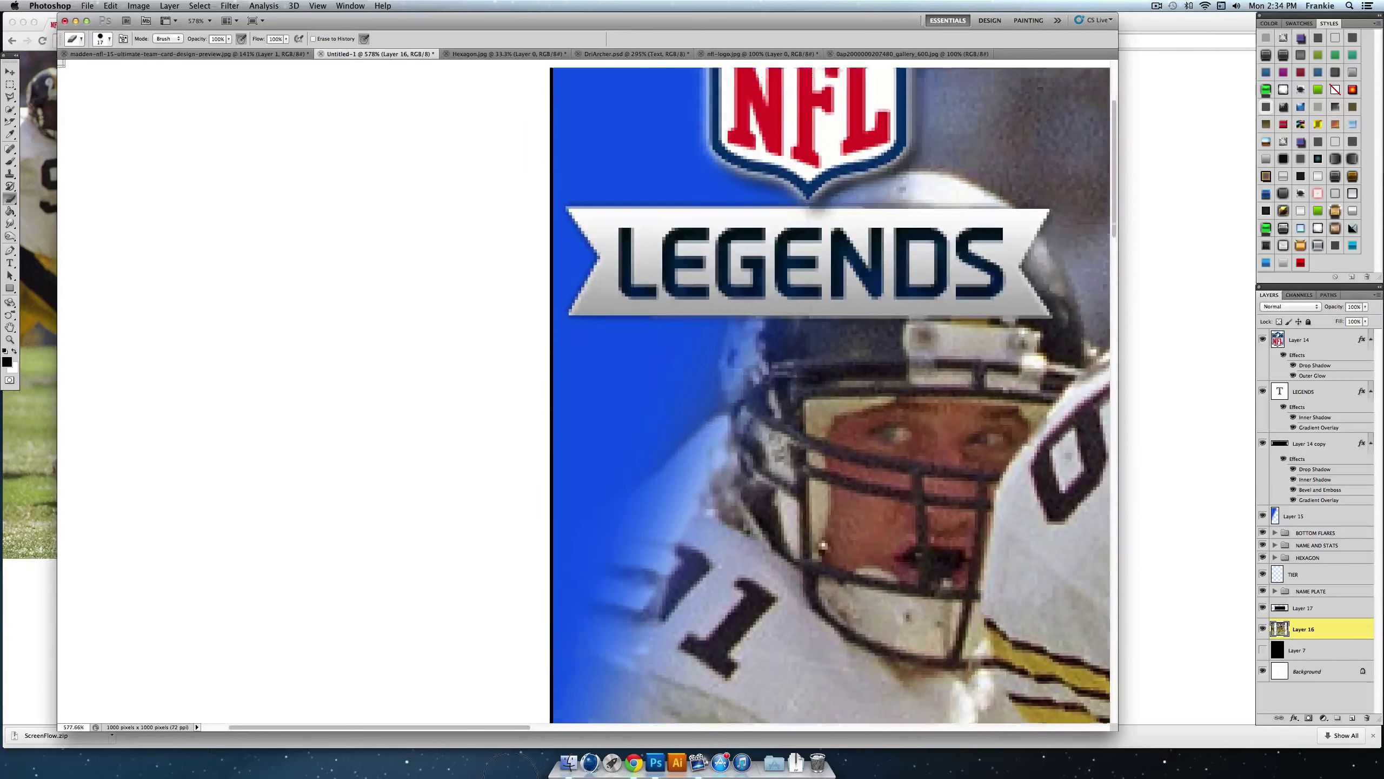
{"action": "key", "text": "ctrl+r"}
{"action": "key", "text": "z"}
{"action": "right_click", "coordinate": [579, 322]}
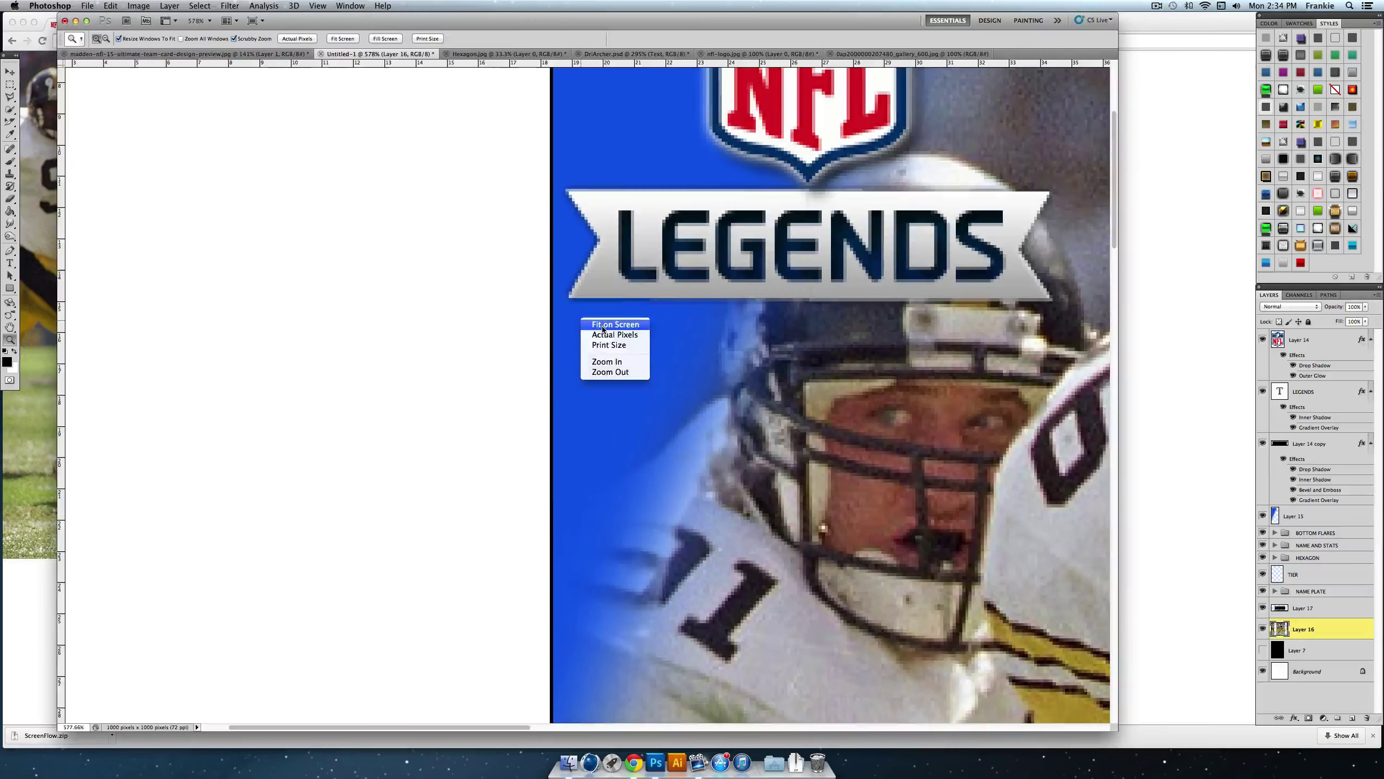
{"action": "left_click", "coordinate": [597, 325]}
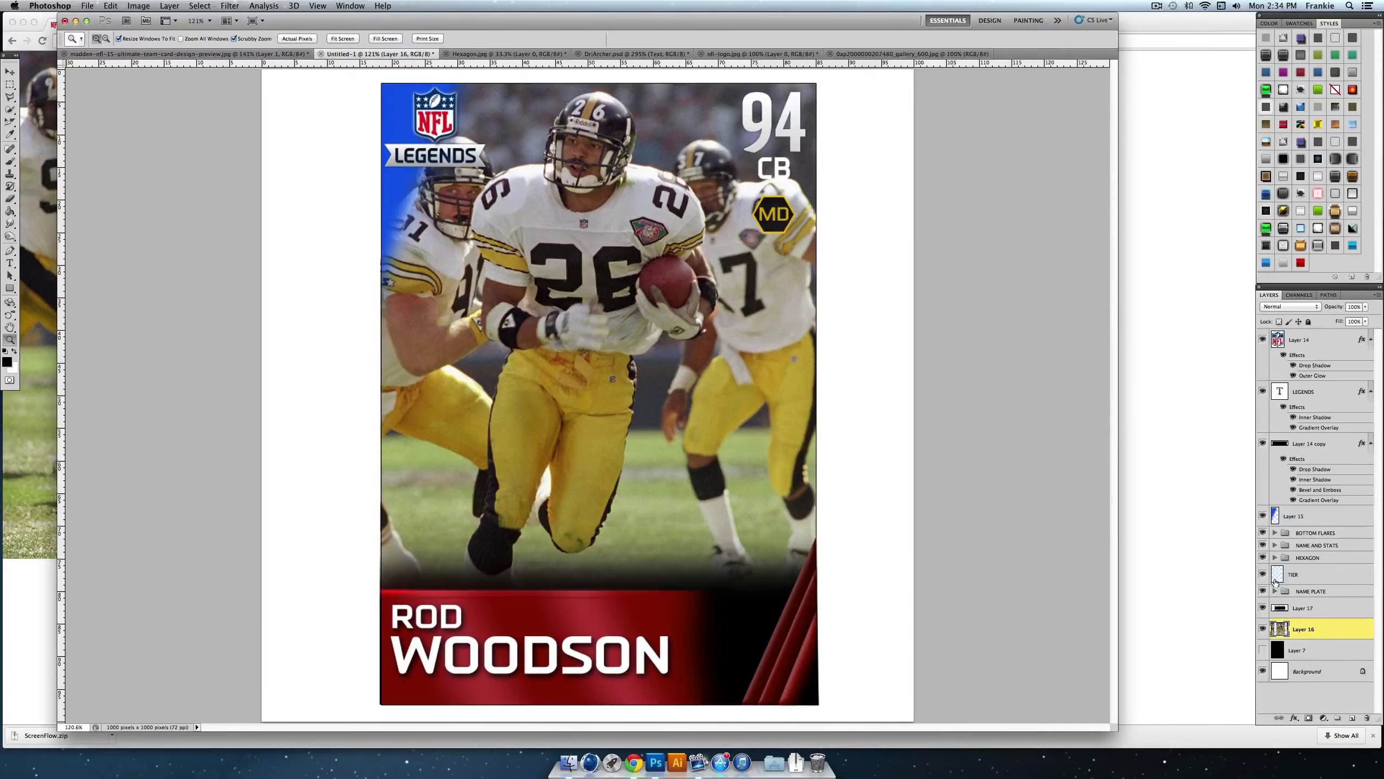
Step: Add a drop shadow to the CB position text in the NAME AND STATS group and adjust its opacity
{"action": "left_click", "coordinate": [1275, 544]}
{"action": "scroll", "coordinate": [1302, 551], "scroll_direction": "down", "scroll_amount": 3}
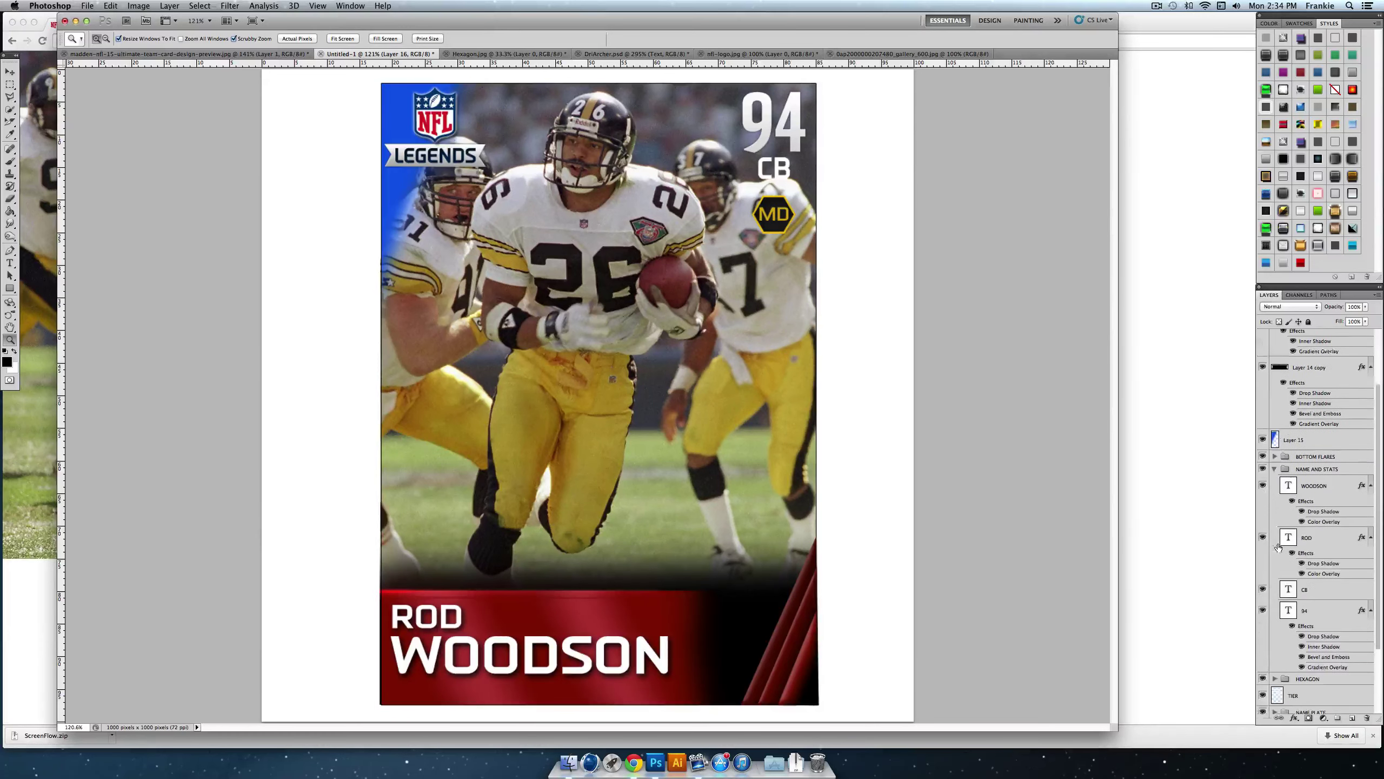
{"action": "double_click", "coordinate": [1316, 563]}
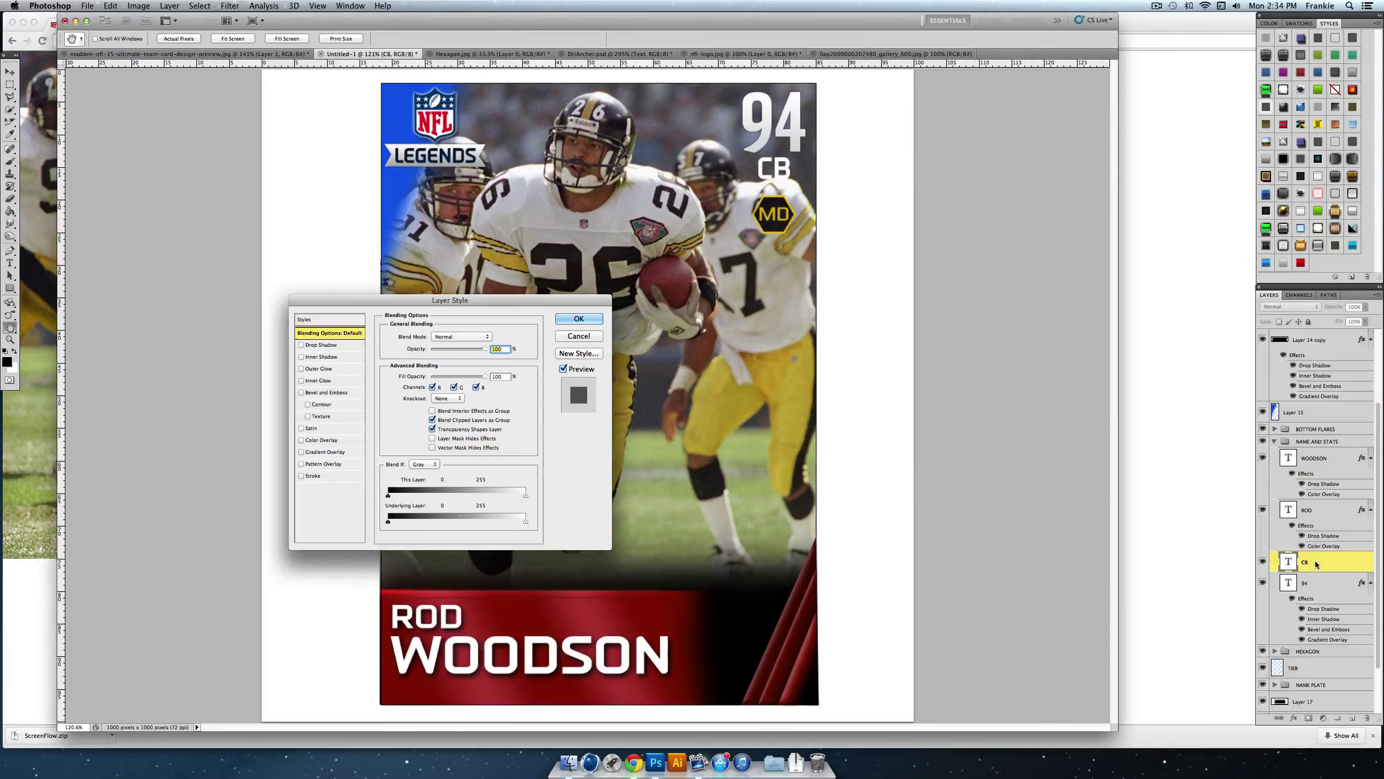
{"action": "left_click", "coordinate": [302, 345]}
{"action": "left_click", "coordinate": [326, 346]}
{"action": "left_click_drag", "start_coordinate": [456, 348], "coordinate": [441, 348]}
{"action": "left_click", "coordinate": [567, 320]}
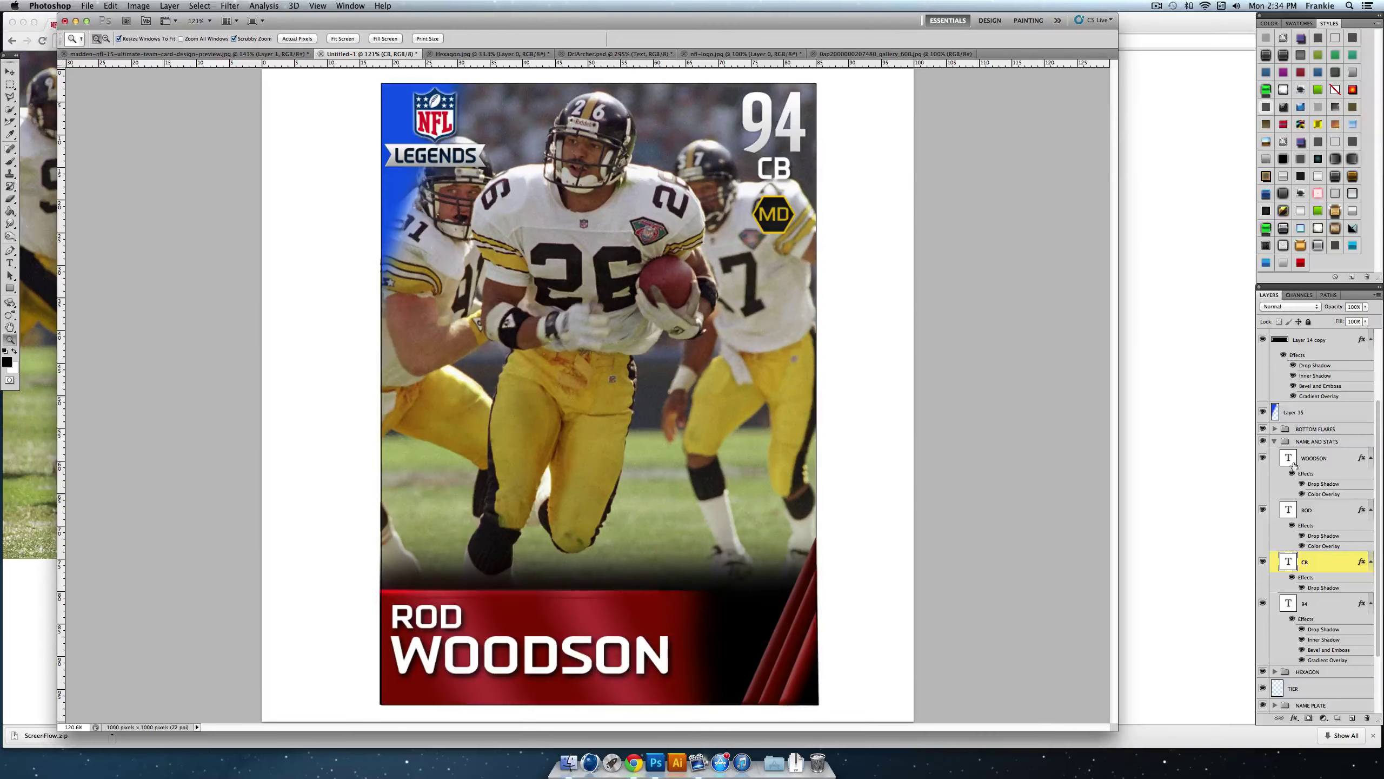
Step: Increase the size of the 94 rating's drop shadow and collapse the NAME AND STATS group
{"action": "double_click", "coordinate": [1327, 605]}
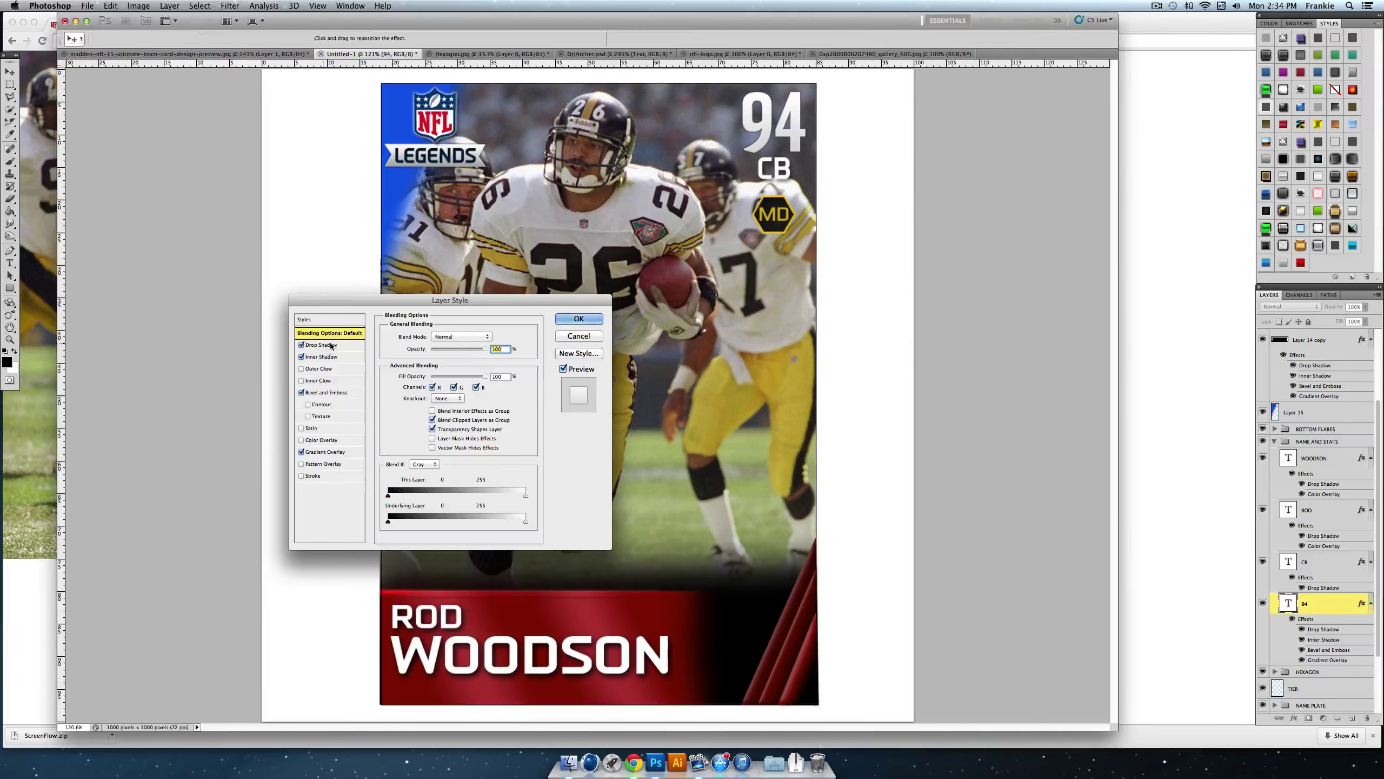
{"action": "left_click_drag", "start_coordinate": [418, 402], "coordinate": [423, 402]}
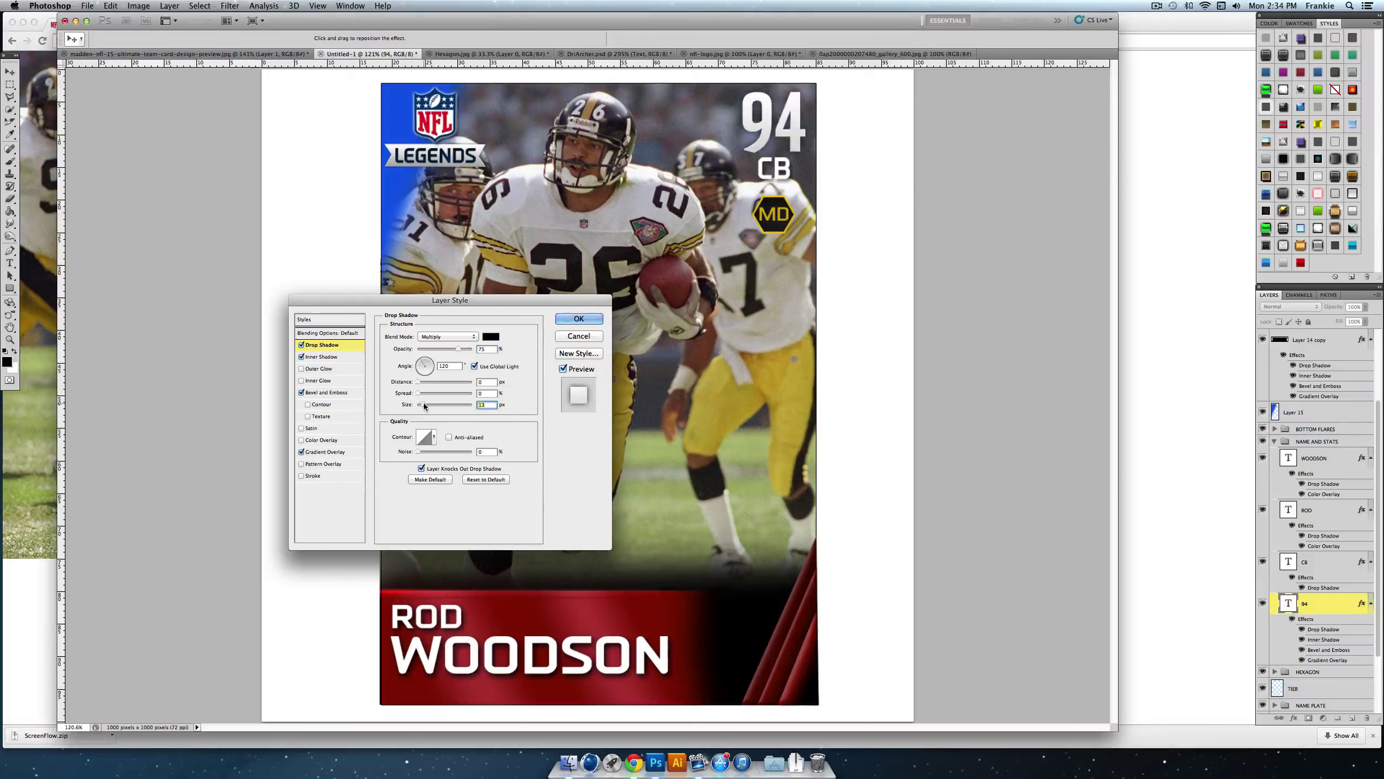
{"action": "left_click", "coordinate": [579, 319]}
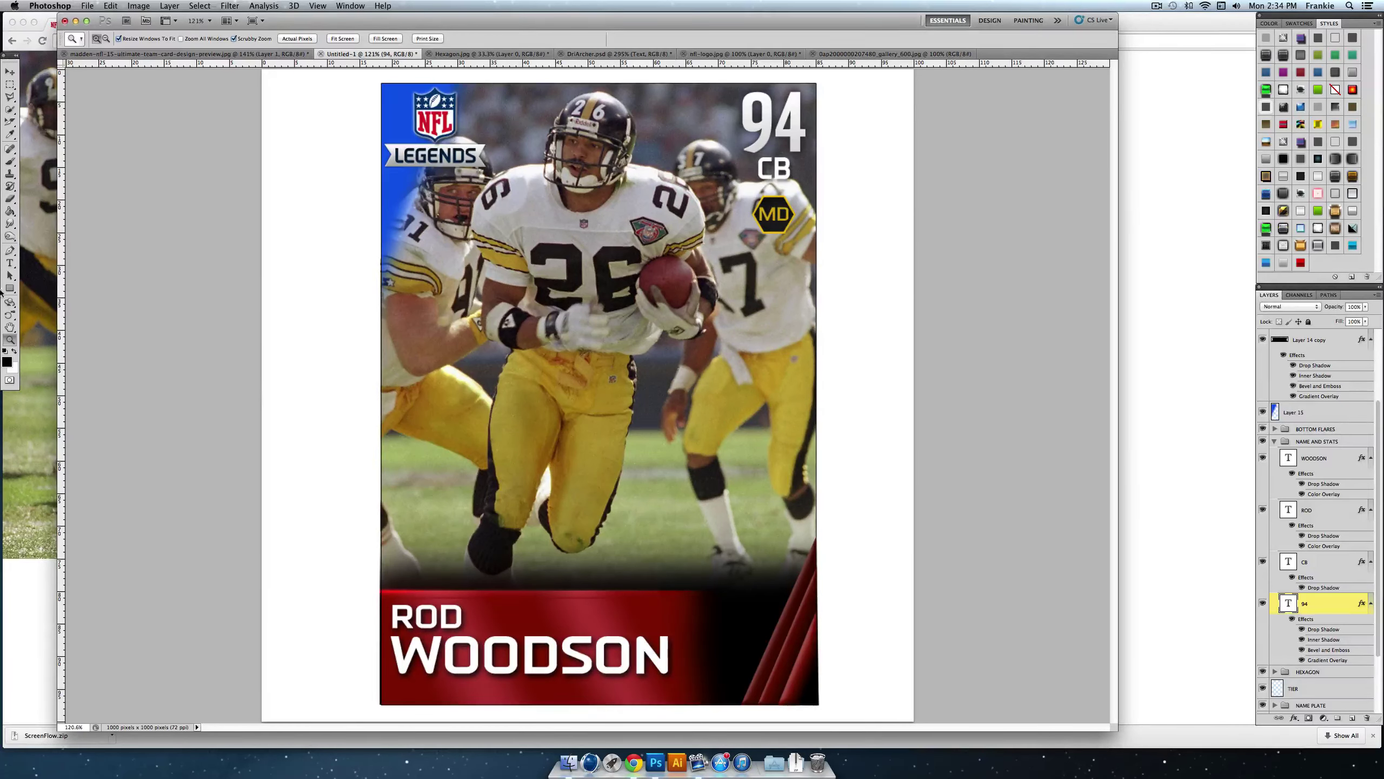
{"action": "right_click", "coordinate": [390, 321]}
{"action": "left_click", "coordinate": [411, 327]}
{"action": "left_click", "coordinate": [1275, 441]}
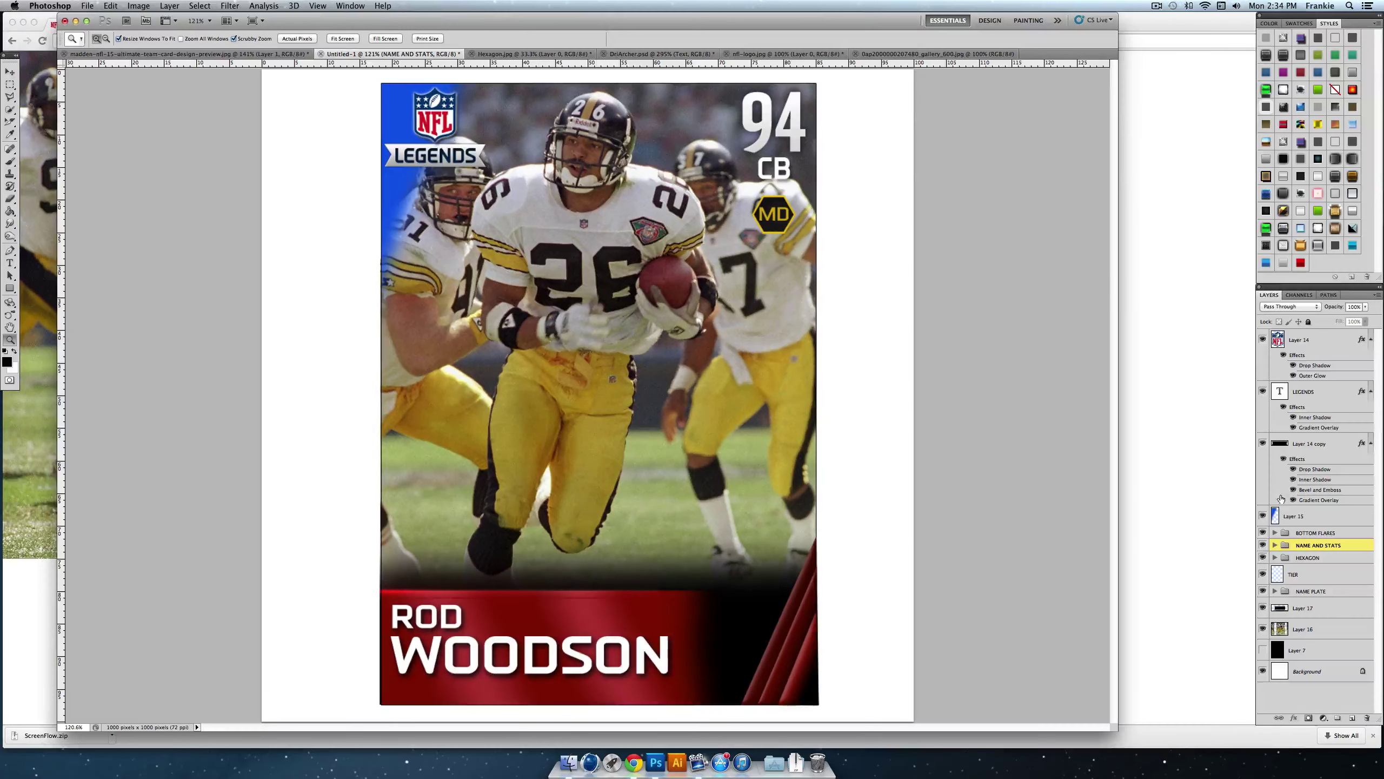
Step: Expand the BOTTOM FLARES group to reach the layers of the diagonal stripes in the card's lower corner
{"action": "left_click", "coordinate": [1275, 545]}
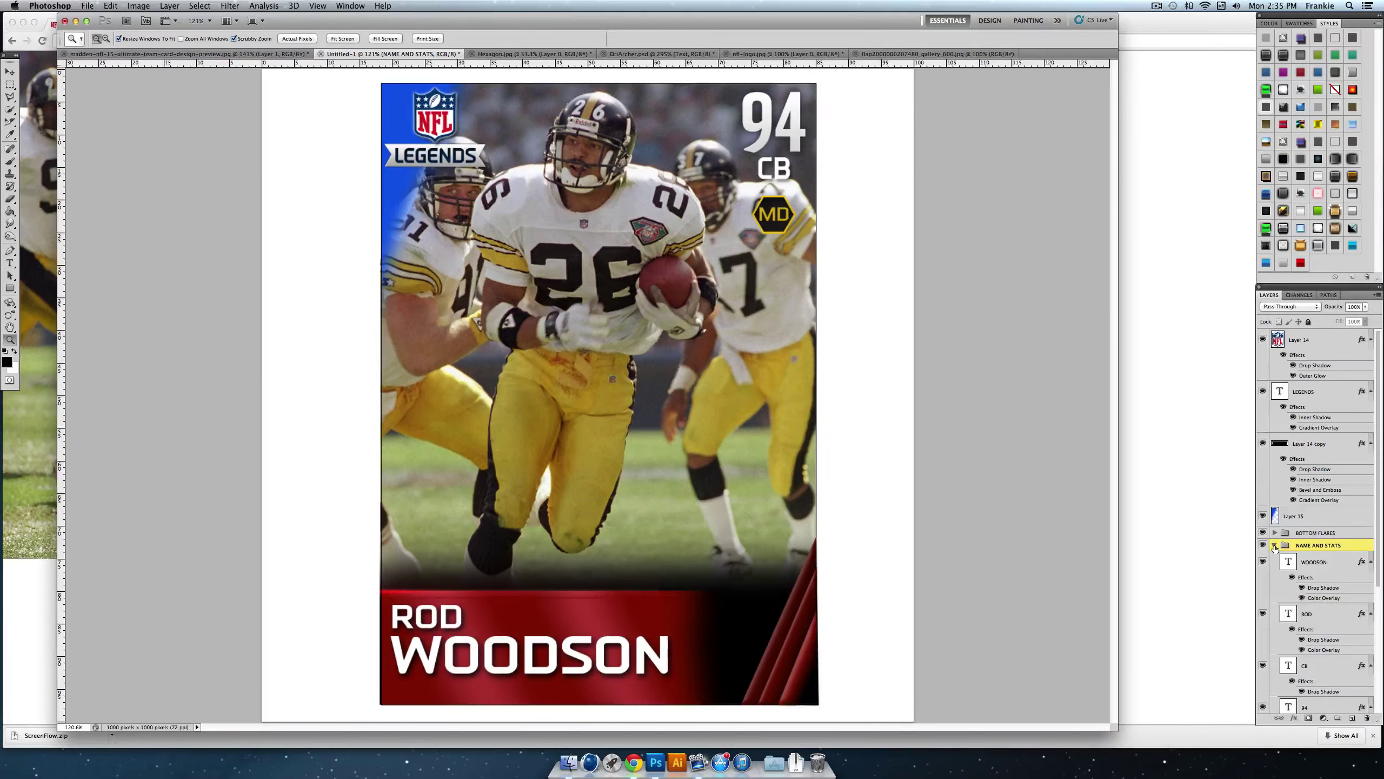
{"action": "left_click", "coordinate": [1274, 545]}
{"action": "left_click", "coordinate": [1275, 533]}
{"action": "scroll", "coordinate": [1277, 534], "scroll_direction": "down", "scroll_amount": 3}
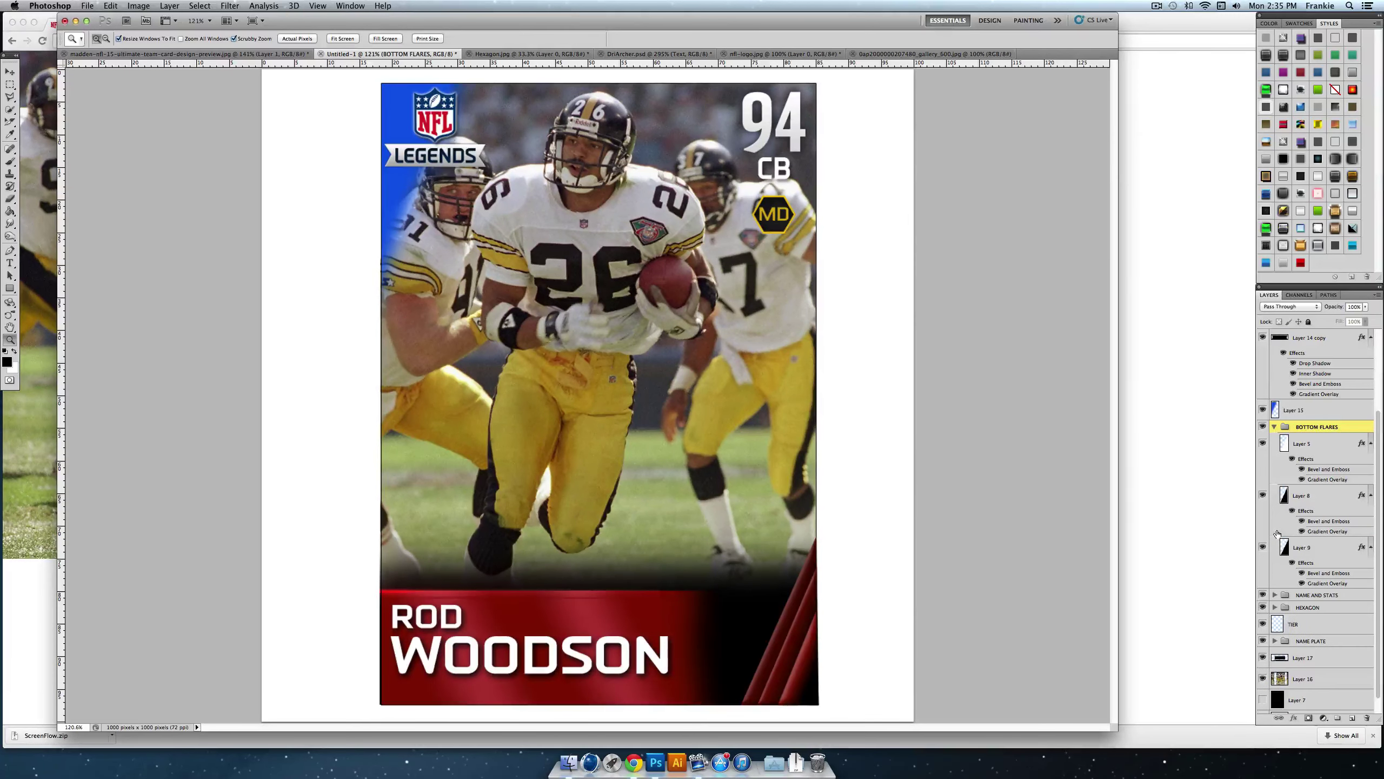
Step: Recolor the middle diagonal flare by changing the 36% color stop of its gradient overlay to bright blue
{"action": "left_click", "coordinate": [1329, 494]}
{"action": "double_click", "coordinate": [1329, 493]}
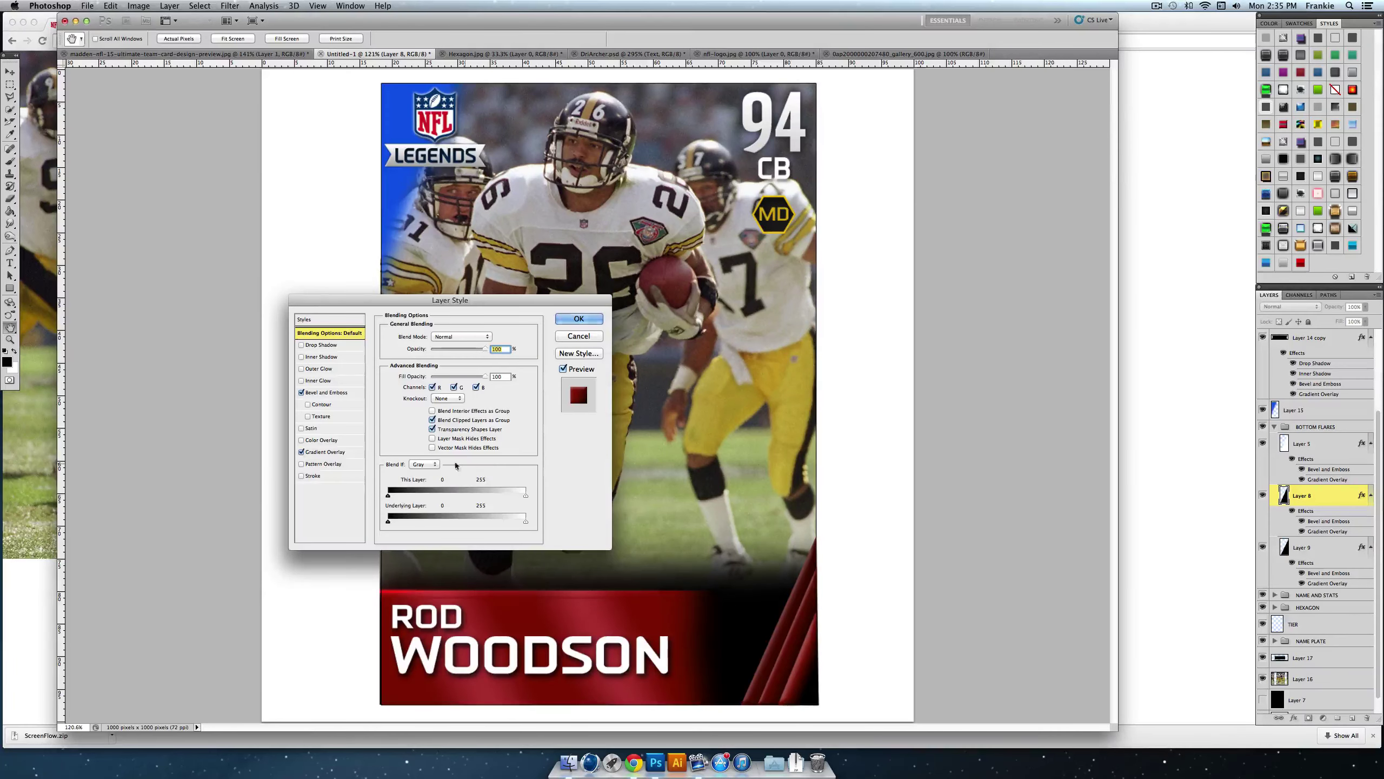
{"action": "left_click", "coordinate": [319, 453]}
{"action": "left_click", "coordinate": [446, 361]}
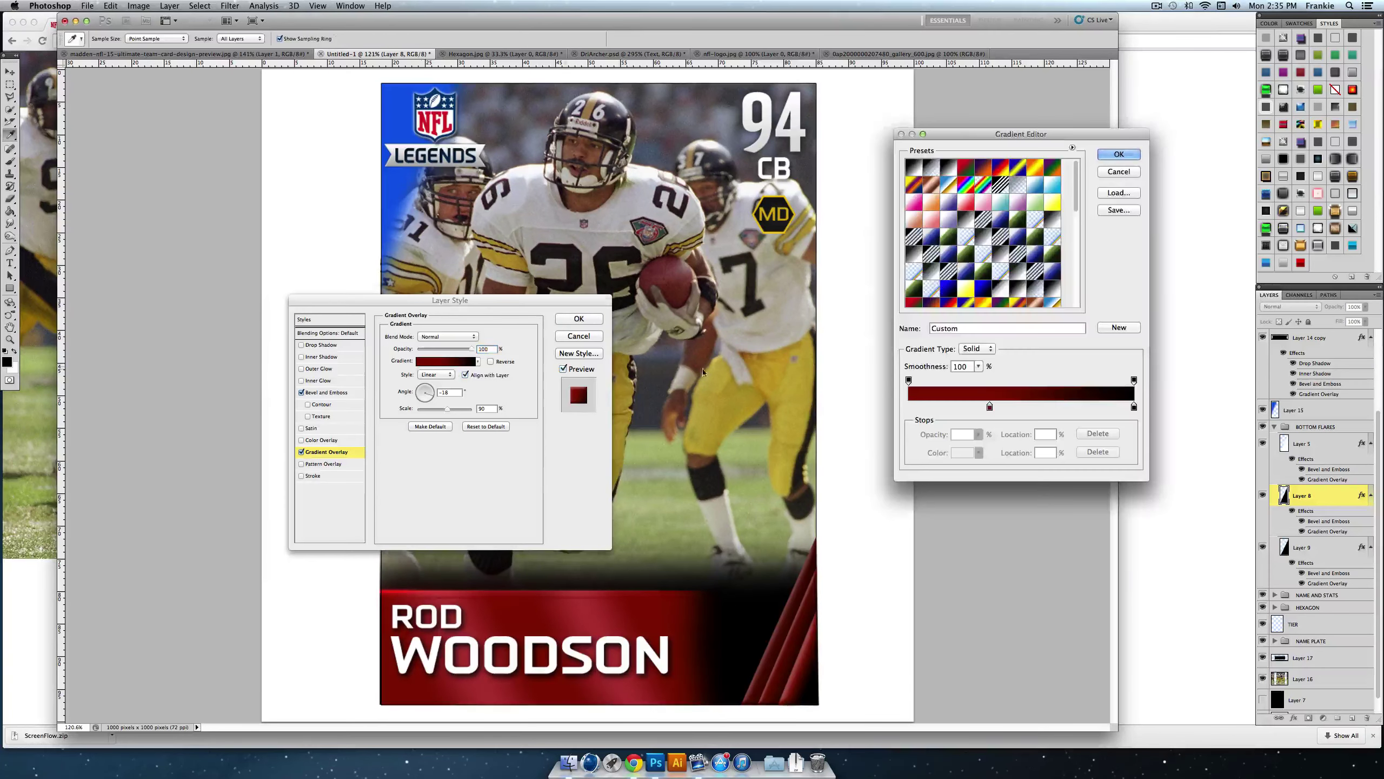
{"action": "left_click", "coordinate": [990, 406]}
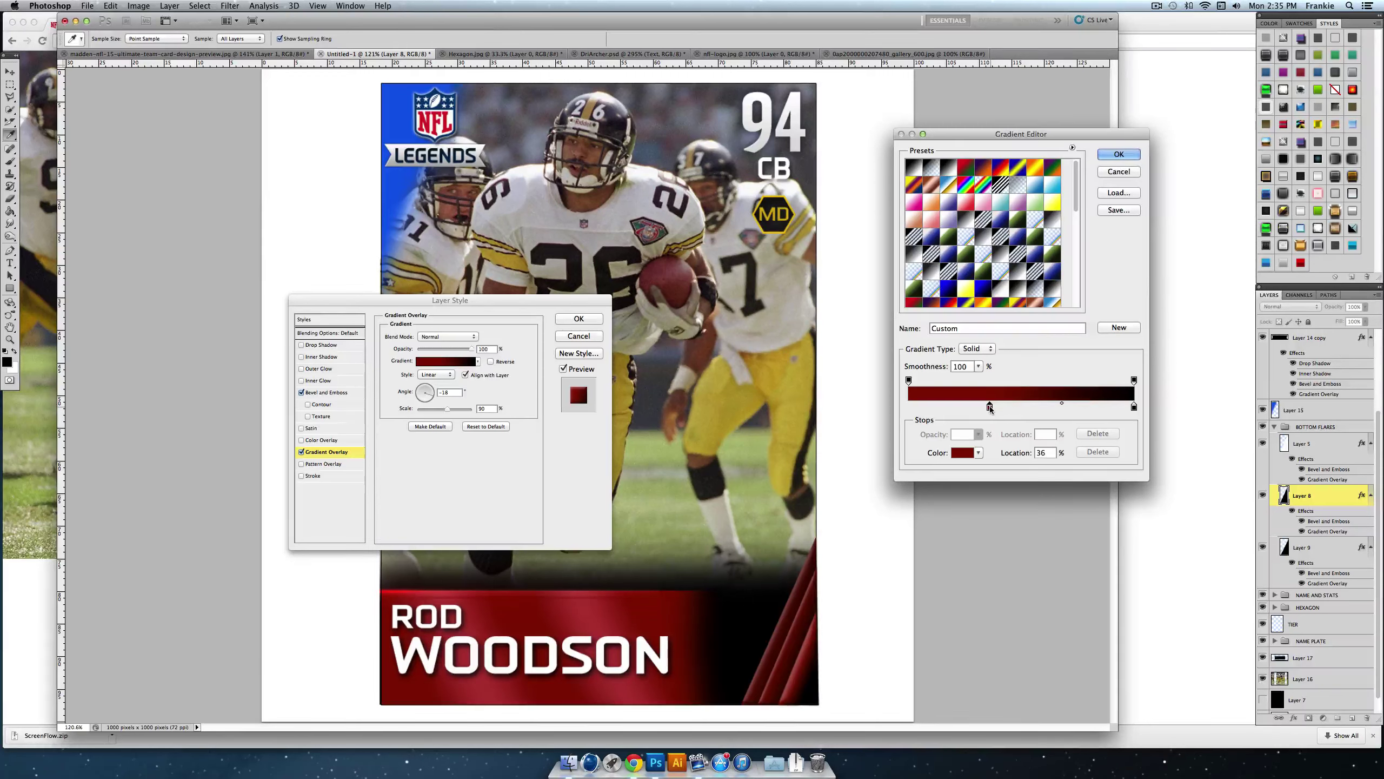
{"action": "left_click", "coordinate": [965, 453]}
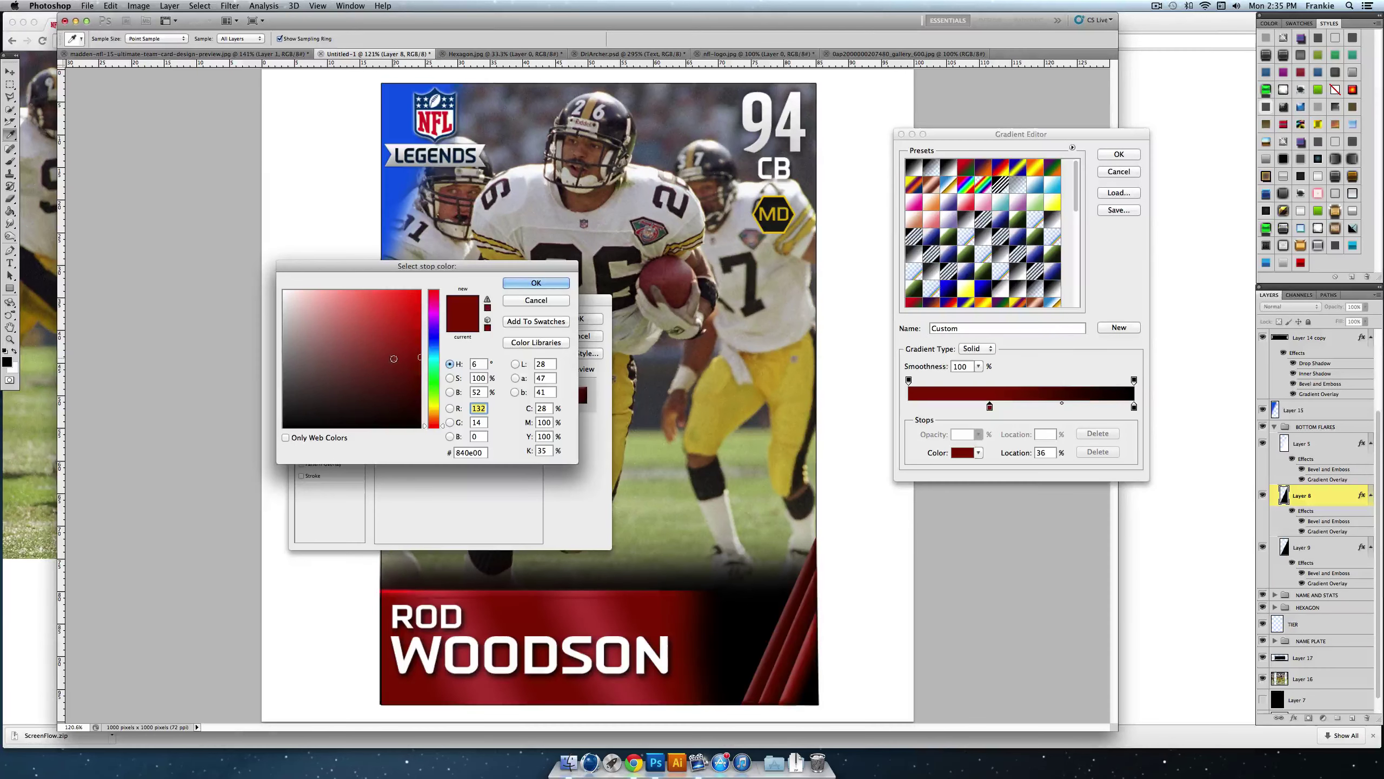
{"action": "left_click", "coordinate": [433, 335]}
{"action": "left_click", "coordinate": [416, 294]}
{"action": "left_click", "coordinate": [526, 285]}
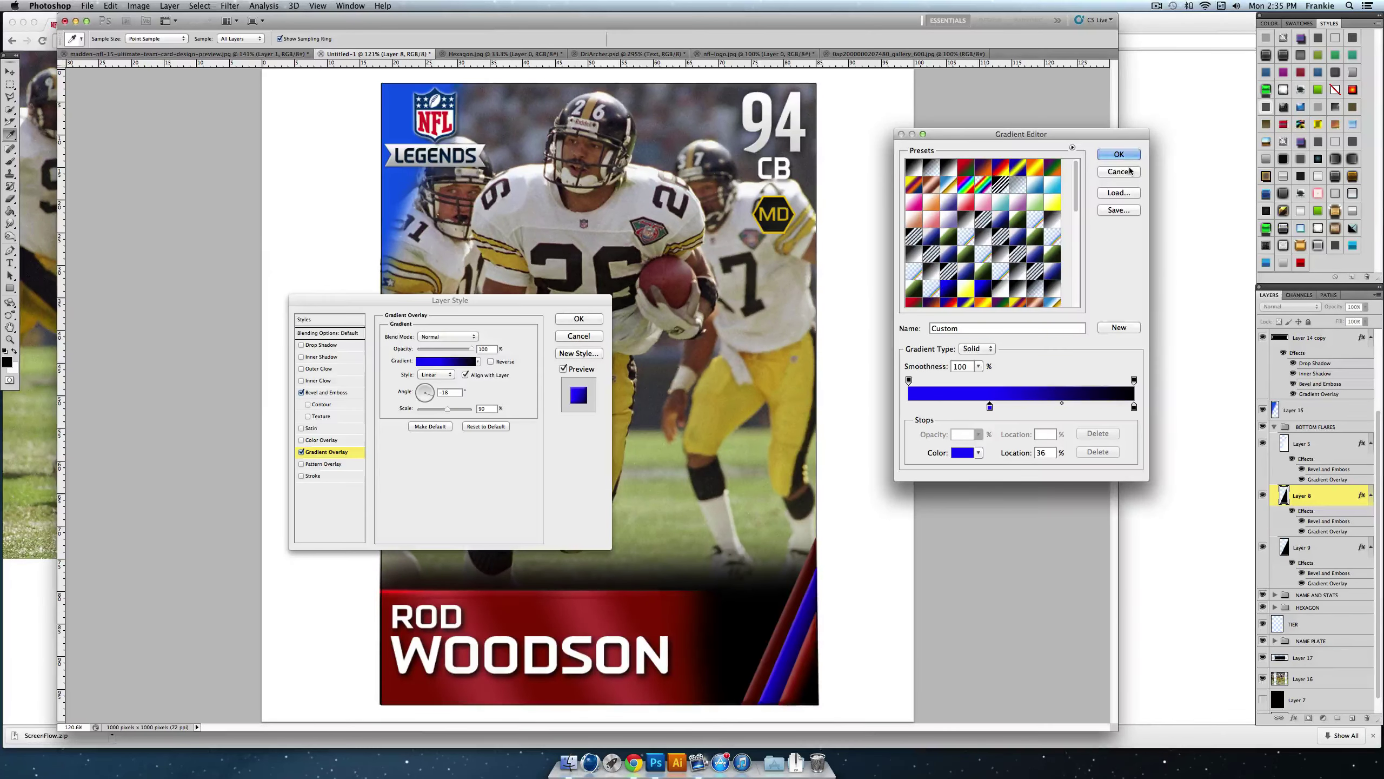
{"action": "left_click", "coordinate": [1118, 155]}
{"action": "left_click", "coordinate": [584, 320]}
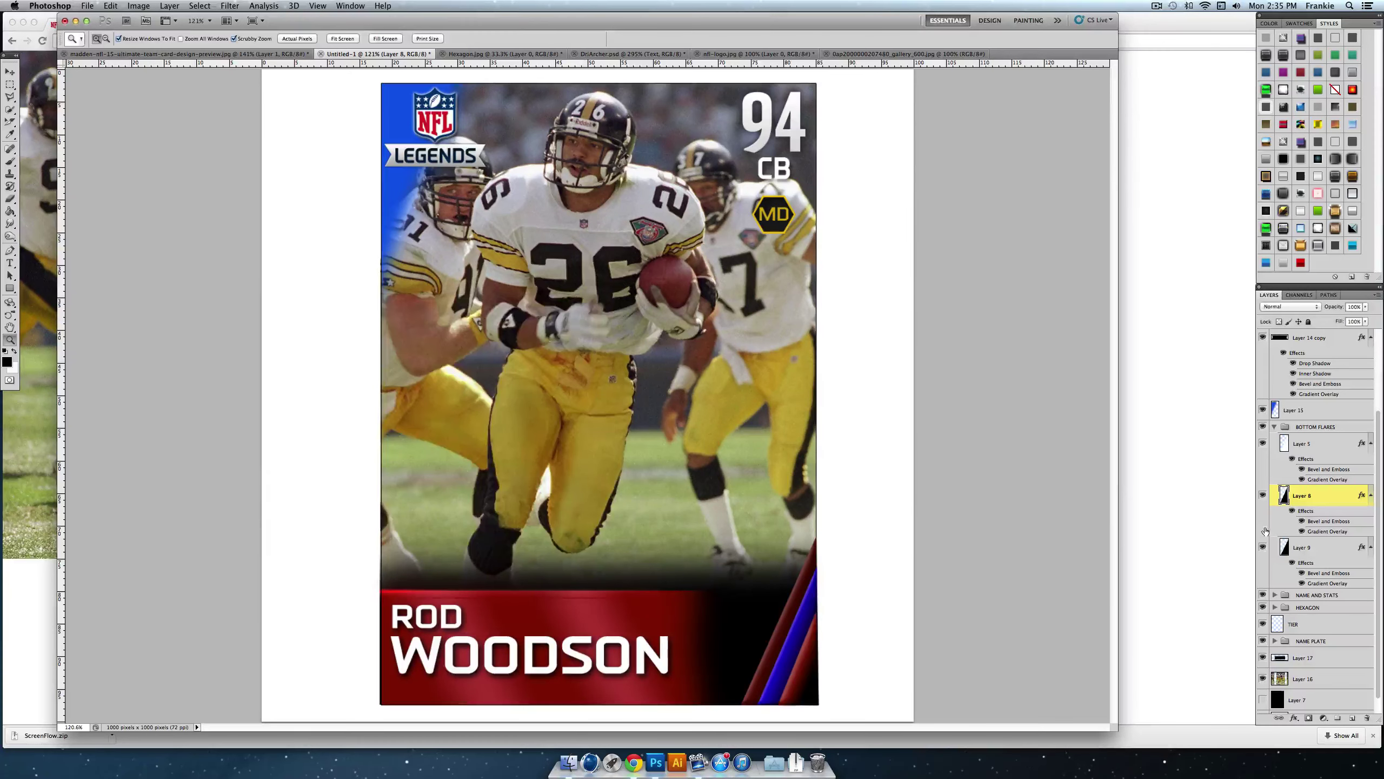
Step: Expand the NAME PLATE group to reach the red gradient layer behind the player's name
{"action": "left_click", "coordinate": [1274, 595]}
{"action": "left_click", "coordinate": [1274, 597]}
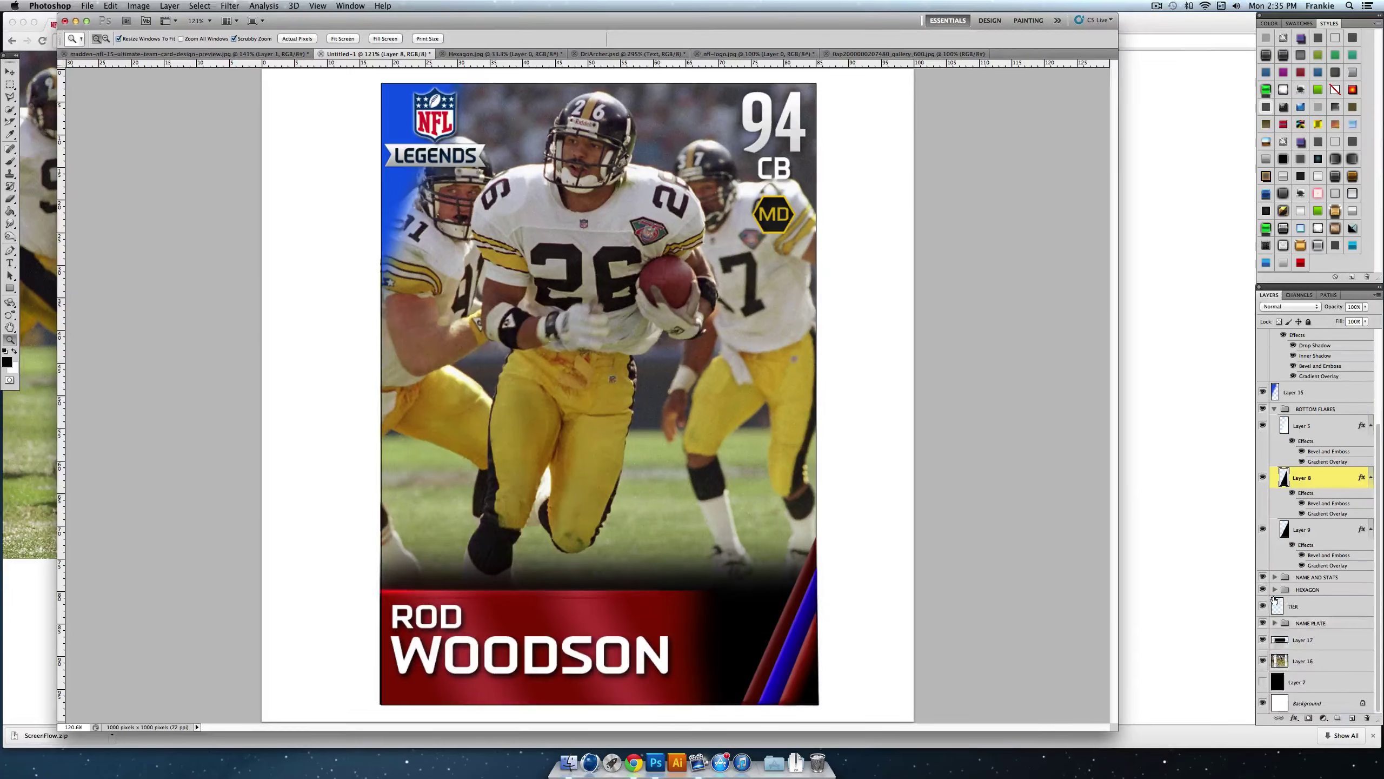
{"action": "left_click", "coordinate": [1274, 623]}
Step: Try changing the first color stop of the name plate's gradient overlay to dark blue 003584
{"action": "double_click", "coordinate": [1330, 598]}
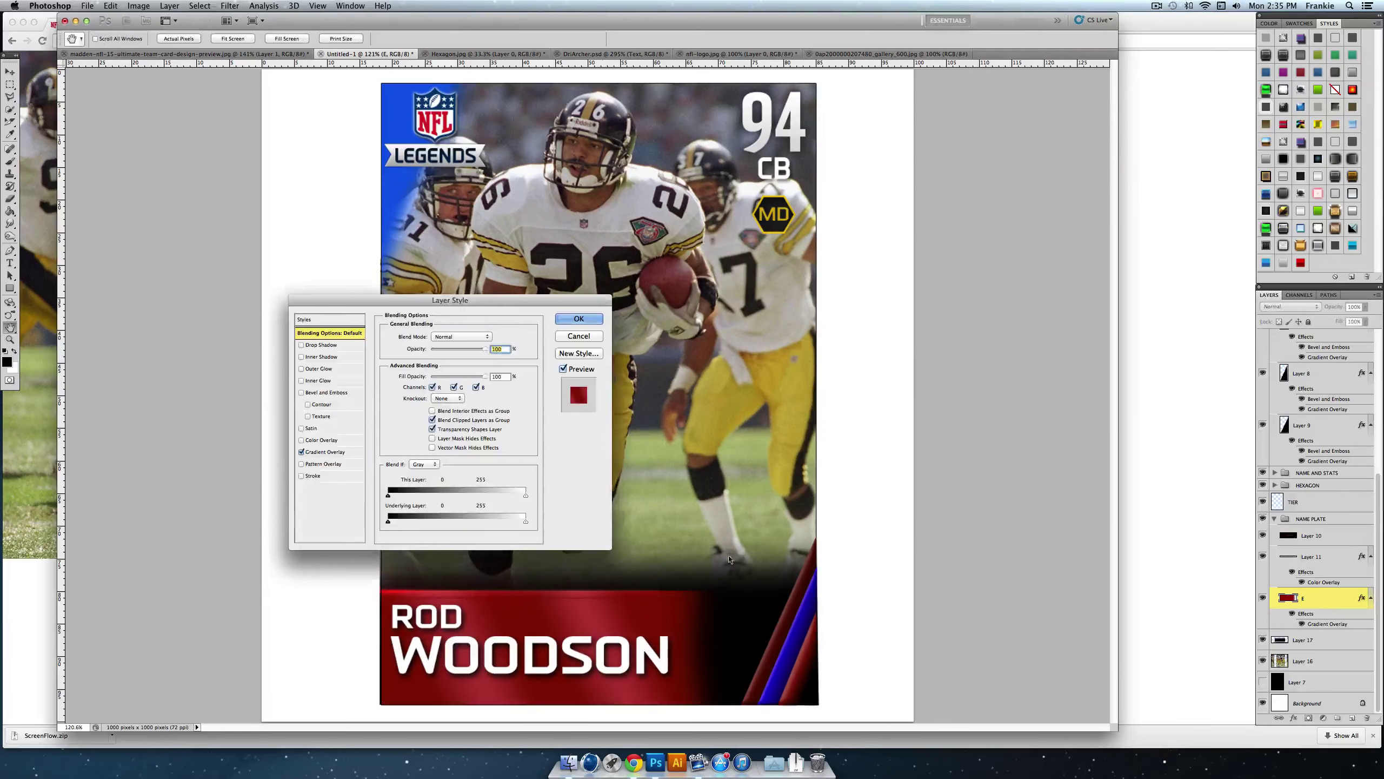
{"action": "left_click", "coordinate": [325, 452]}
{"action": "left_click", "coordinate": [438, 362]}
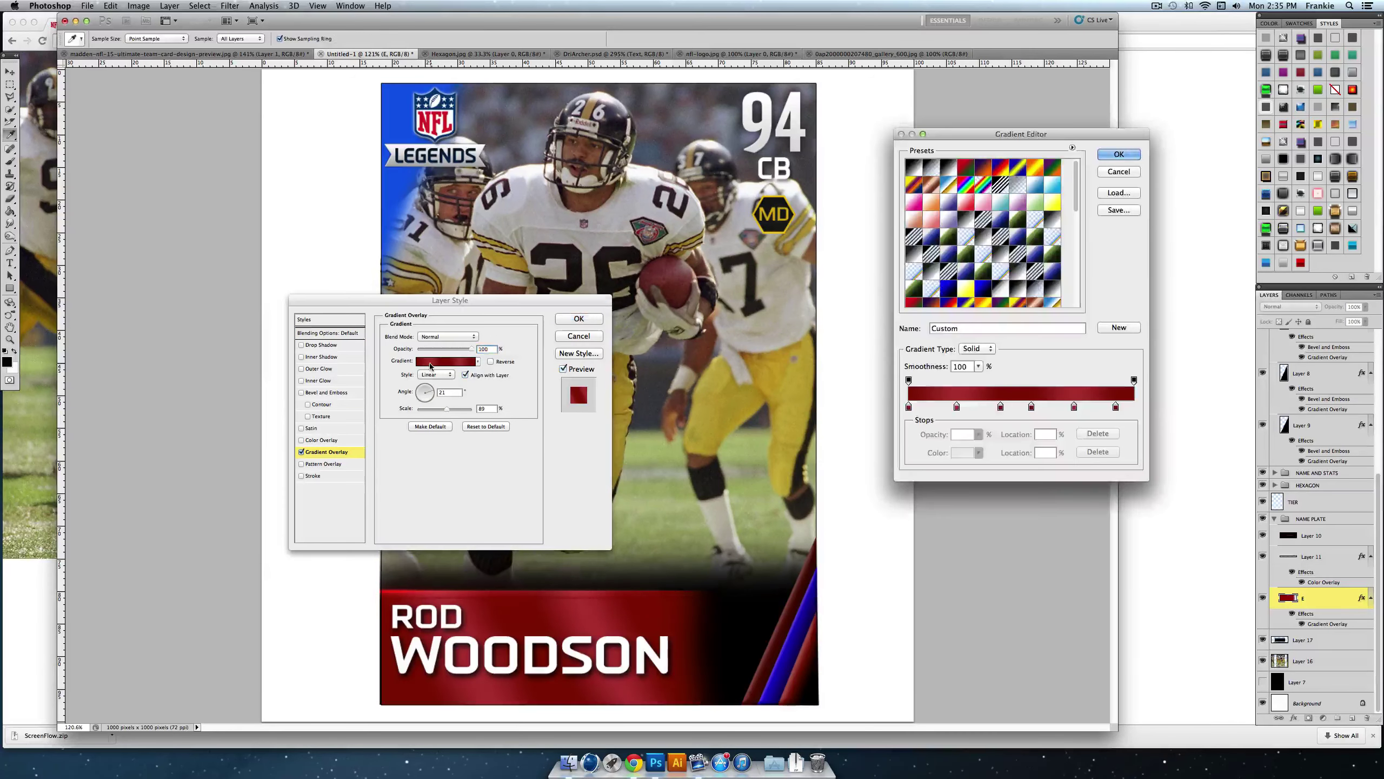
{"action": "double_click", "coordinate": [909, 406]}
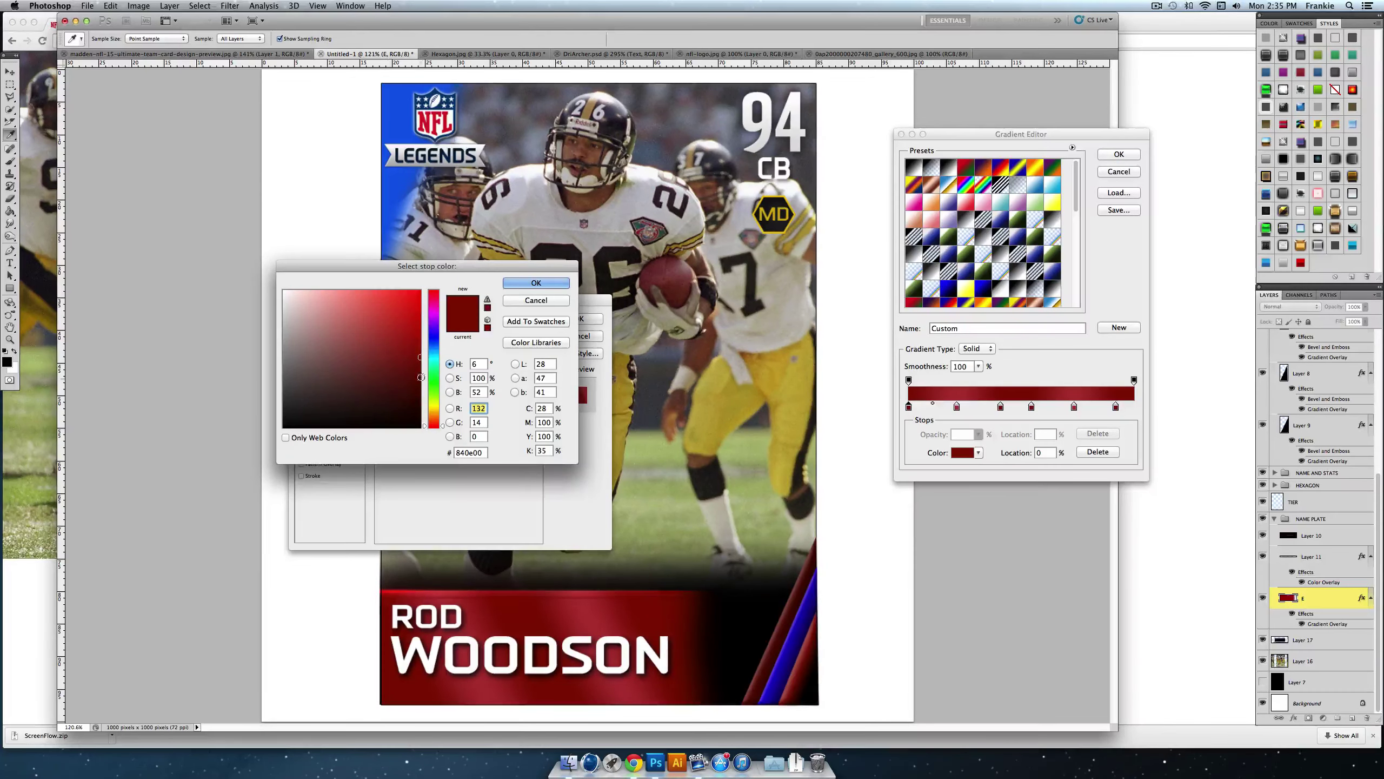
{"action": "left_click_drag", "start_coordinate": [435, 351], "coordinate": [435, 345]}
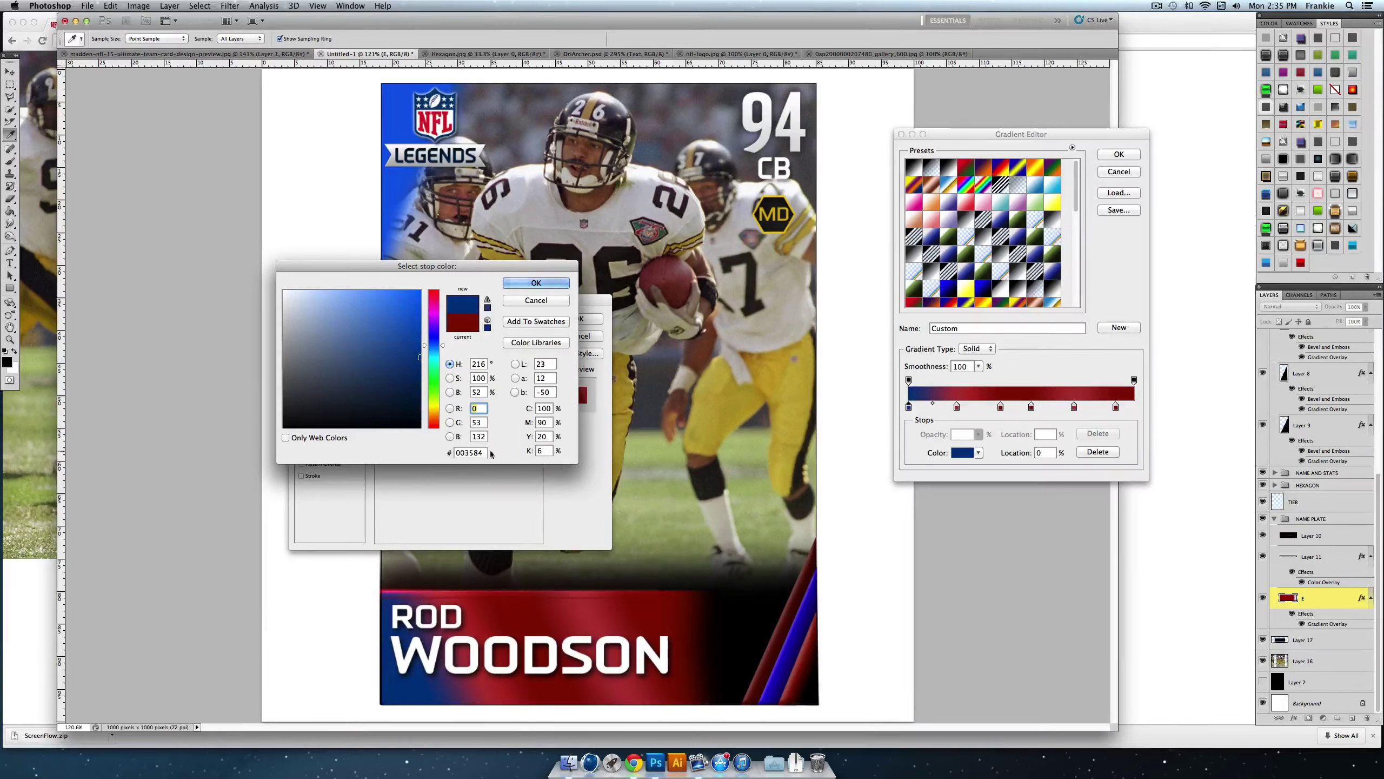
{"action": "left_click", "coordinate": [532, 283]}
Step: Try the same dark blue 003584 on the name plate gradient's 41% color stop
{"action": "double_click", "coordinate": [1000, 406]}
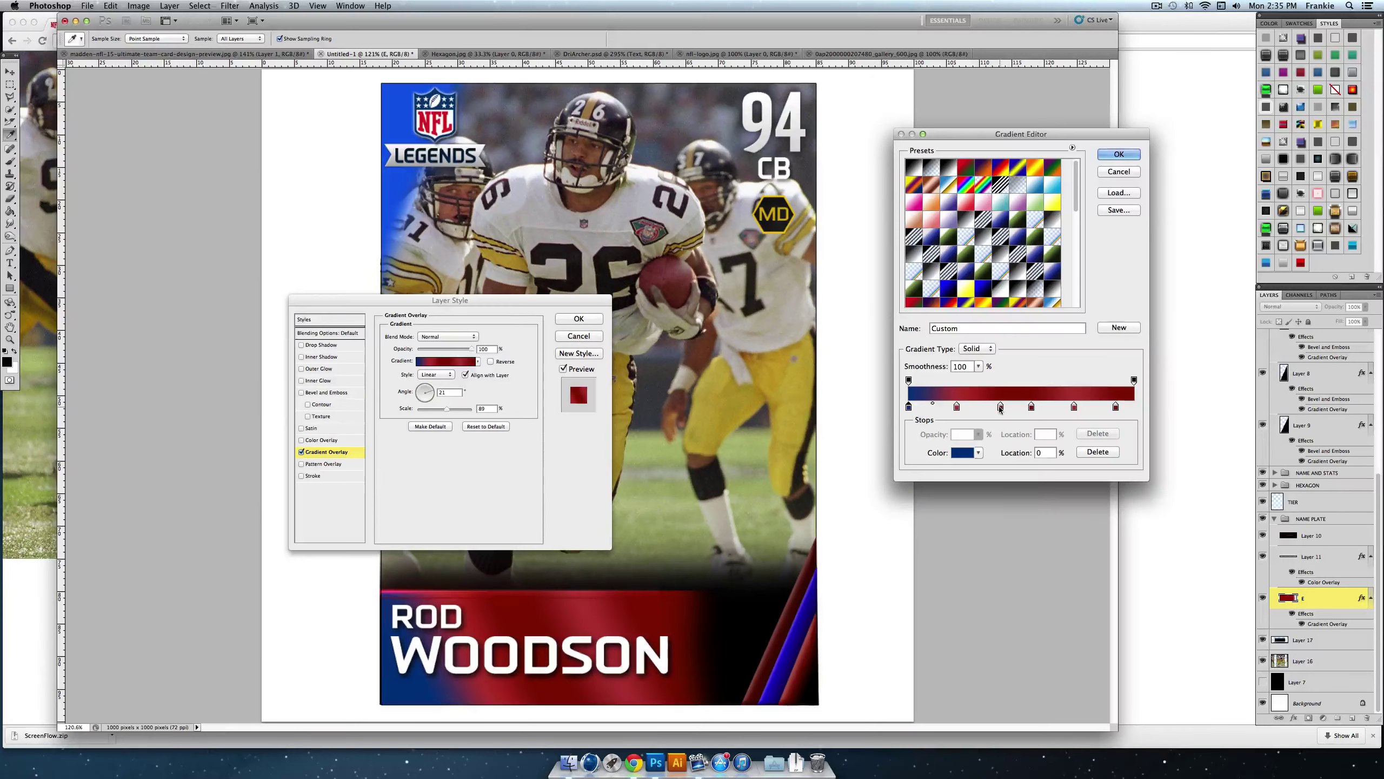
{"action": "double_click", "coordinate": [470, 452]}
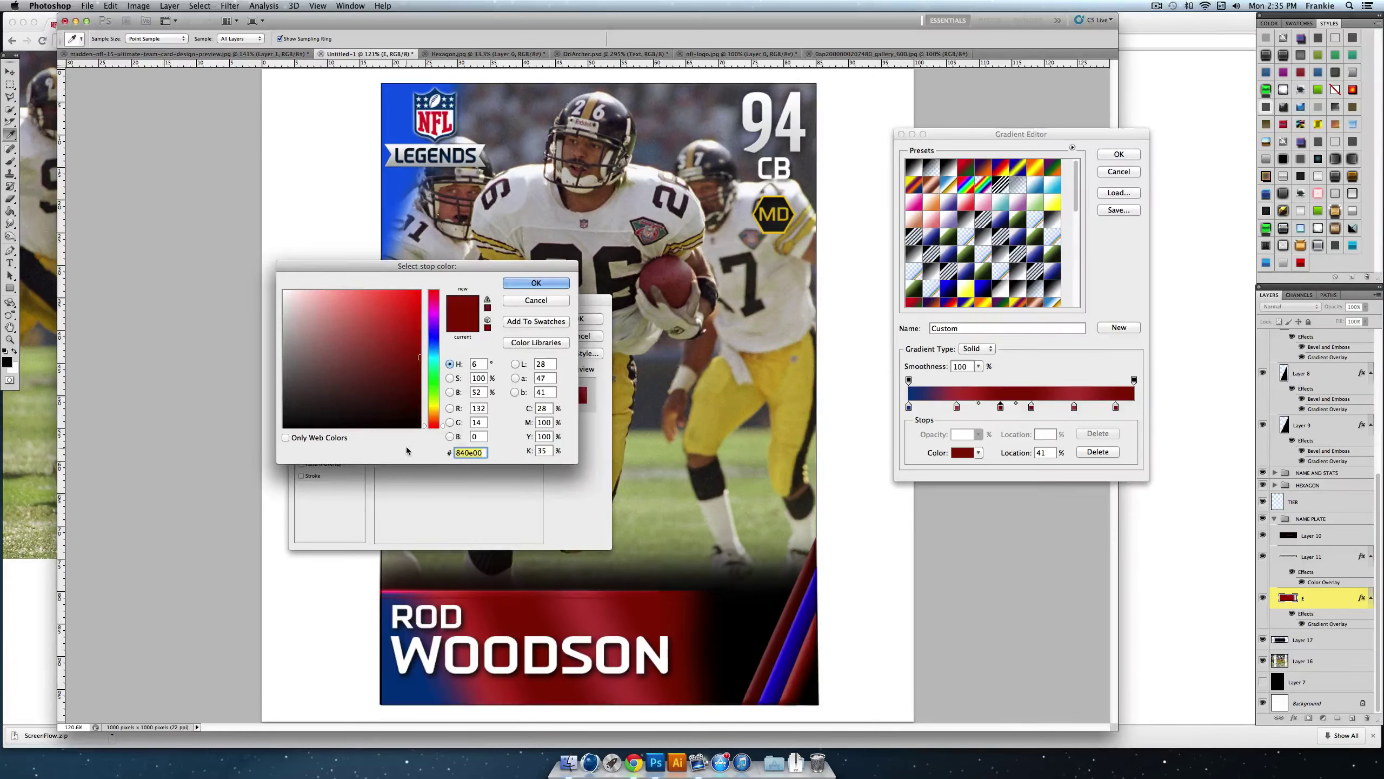
{"action": "type", "text": "003584"}
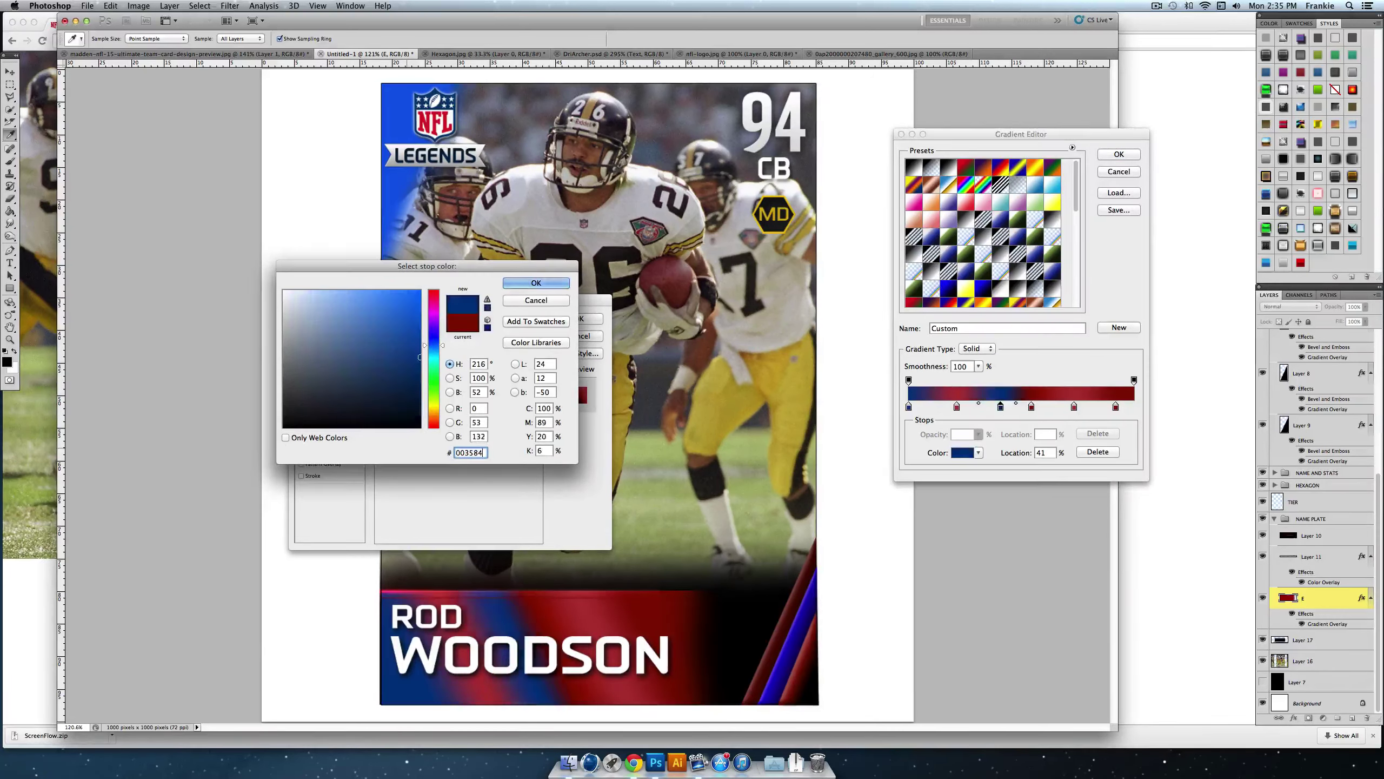
{"action": "left_click", "coordinate": [535, 282]}
Step: Try hex color 008534 on the name plate gradient's 54% color stop, and cancel that color
{"action": "left_click", "coordinate": [1031, 406]}
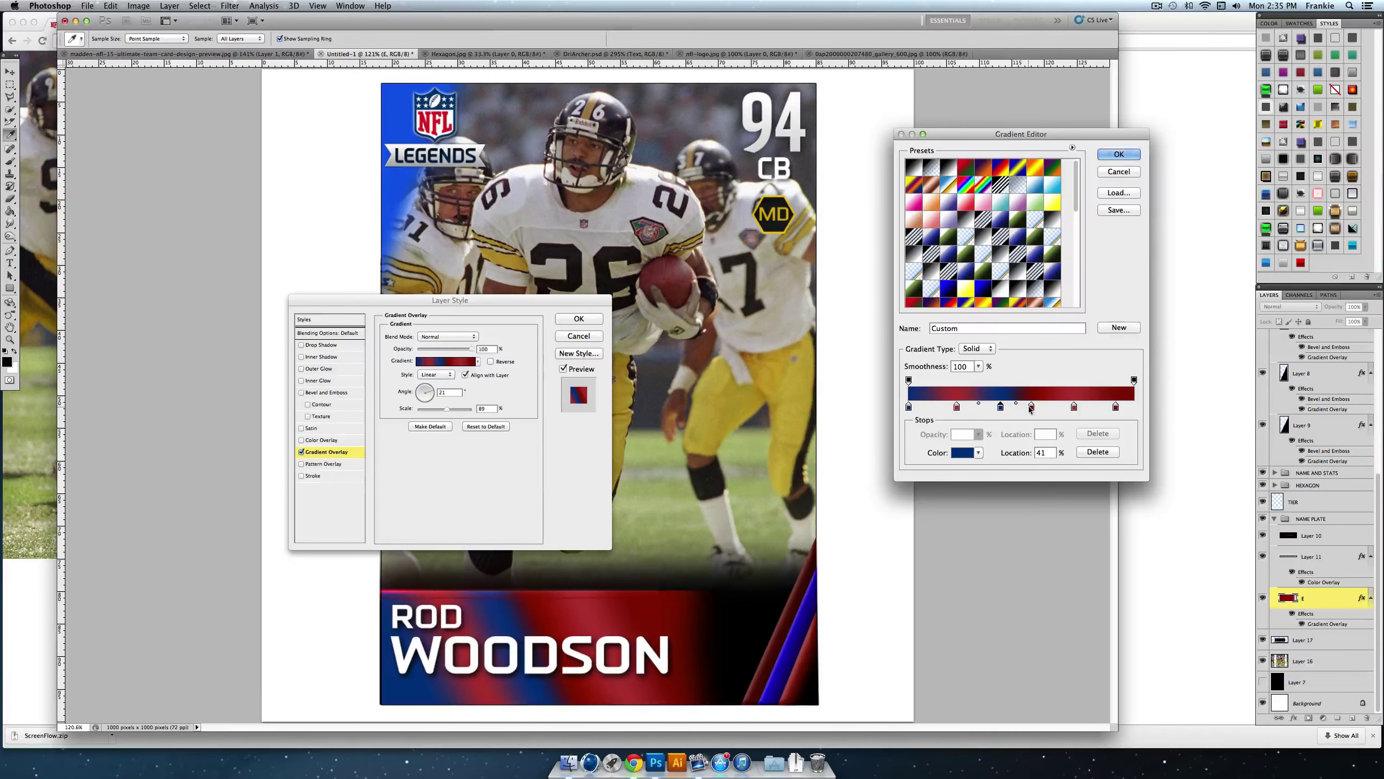
{"action": "double_click", "coordinate": [1032, 406]}
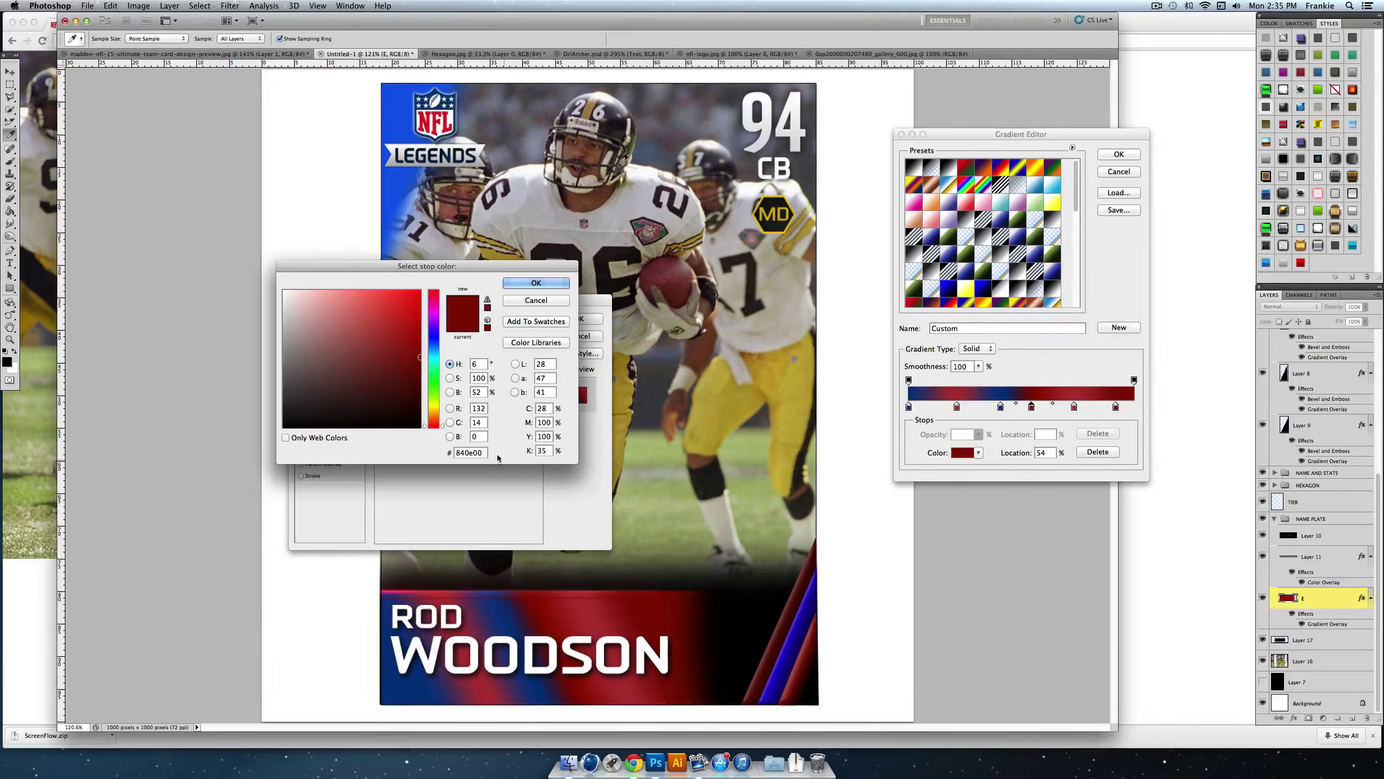
{"action": "double_click", "coordinate": [472, 452]}
{"action": "type", "text": "00"}
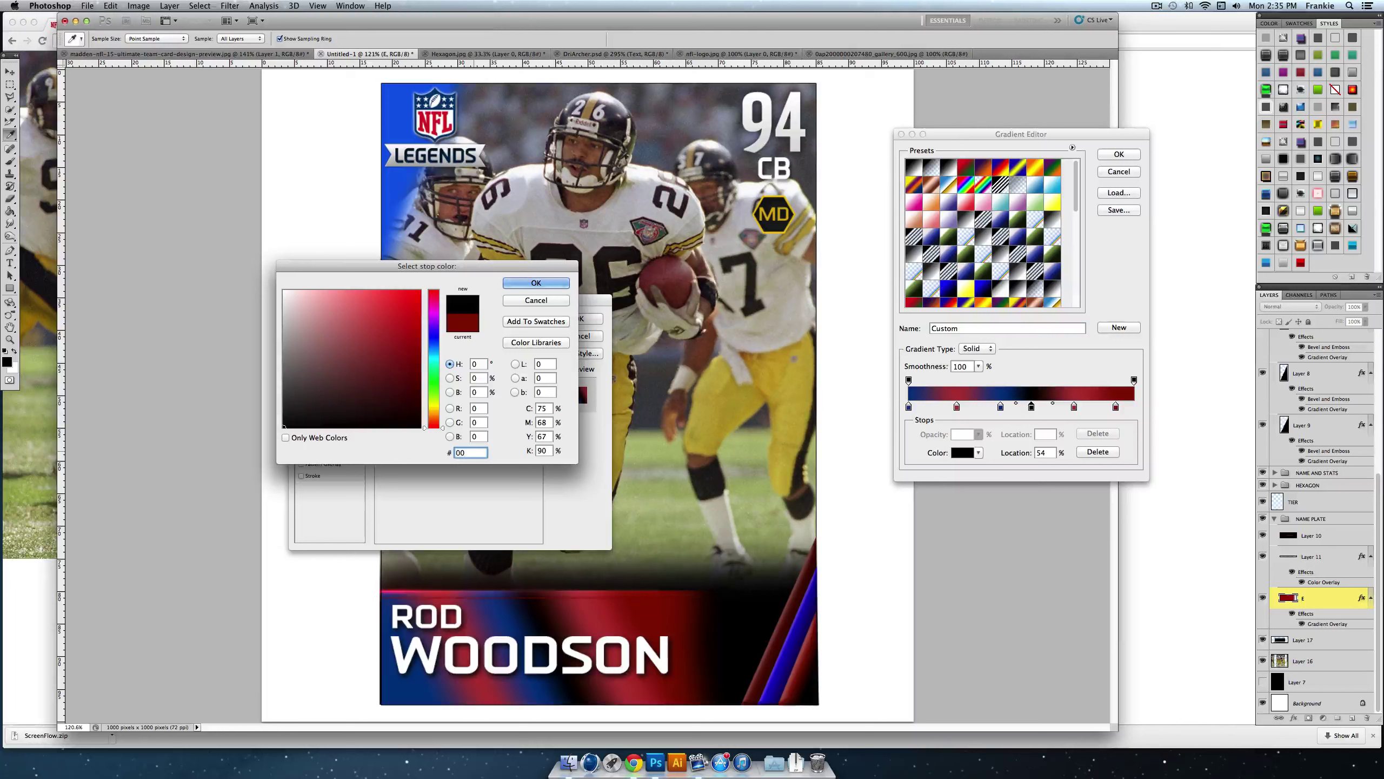
{"action": "type", "text": "8534"}
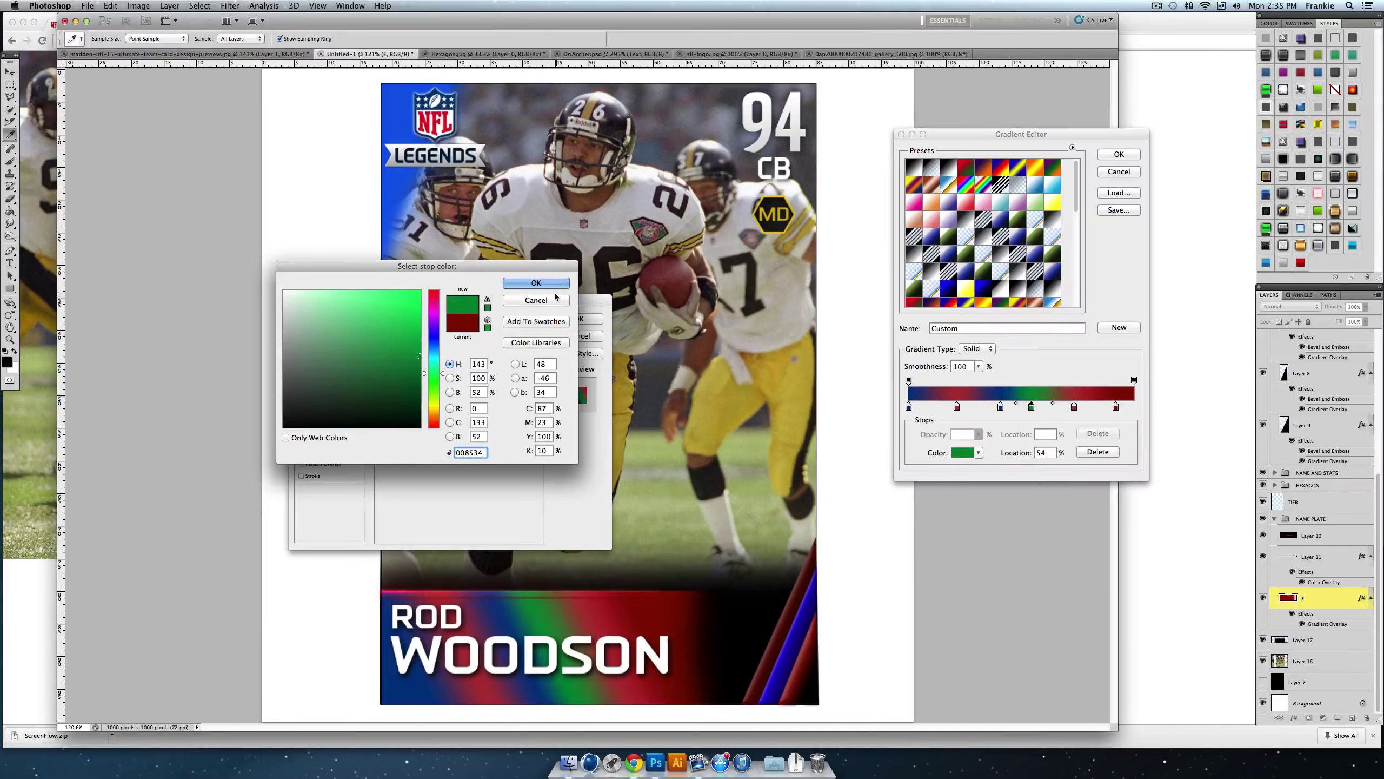
{"action": "left_click", "coordinate": [528, 304]}
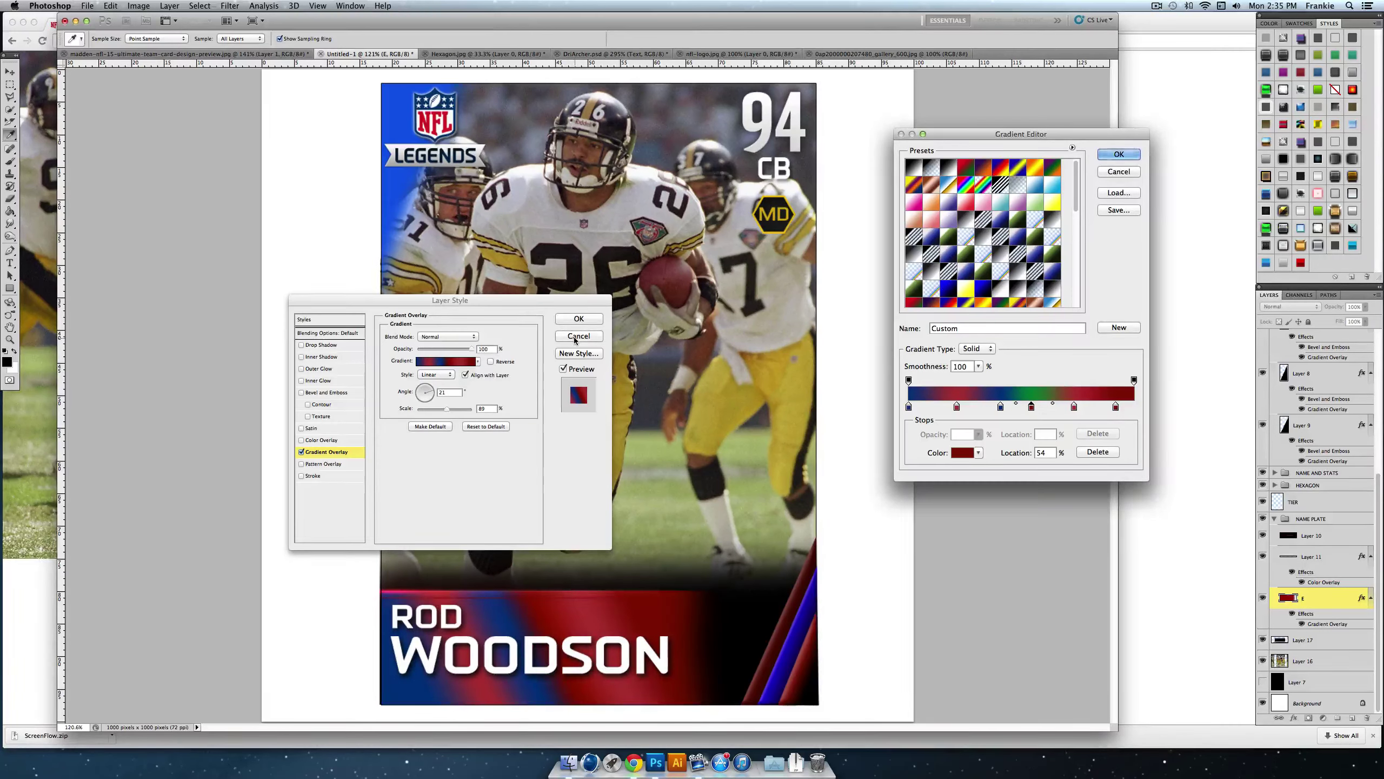
Step: Try several hex codes on the name plate gradient's 21% color stop, ending with dark red 840e00
{"action": "double_click", "coordinate": [957, 406]}
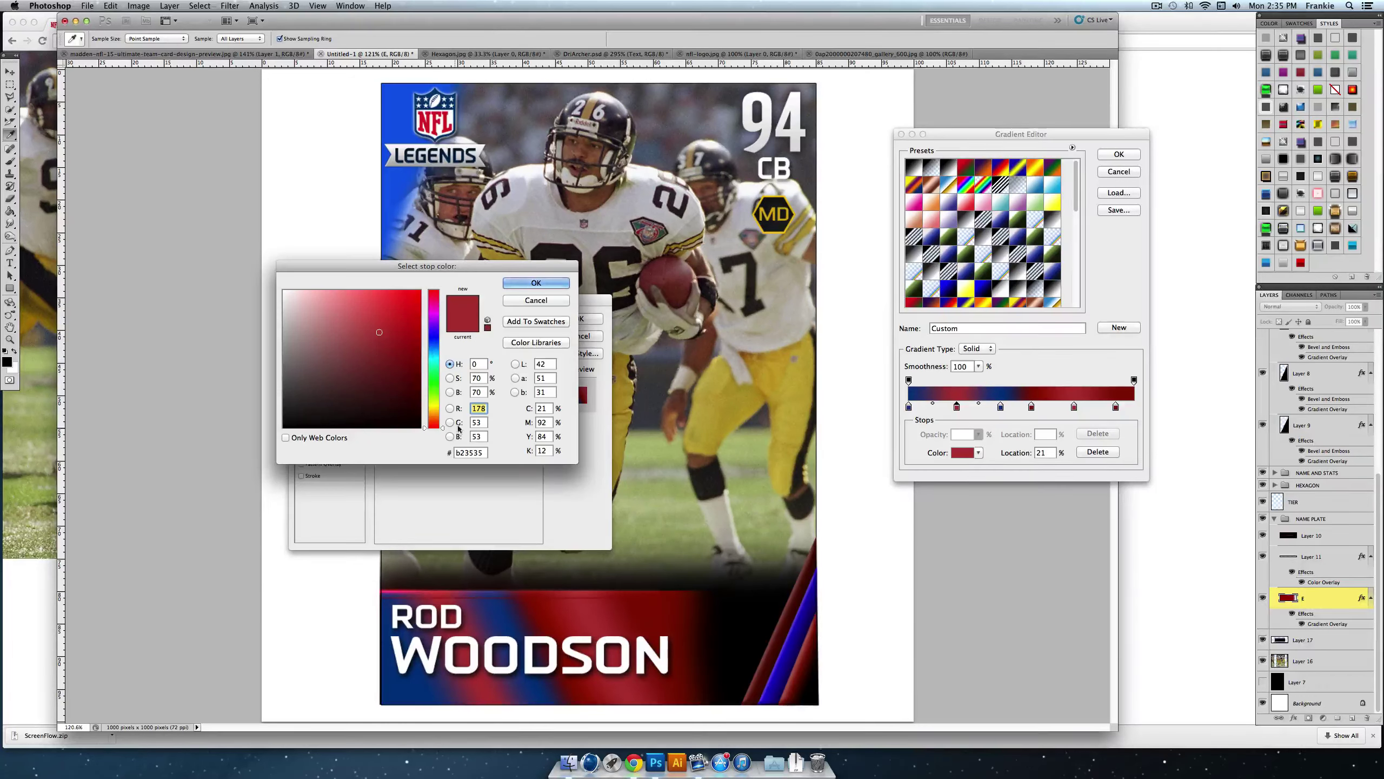
{"action": "double_click", "coordinate": [484, 452]}
{"action": "type", "text": "00"}
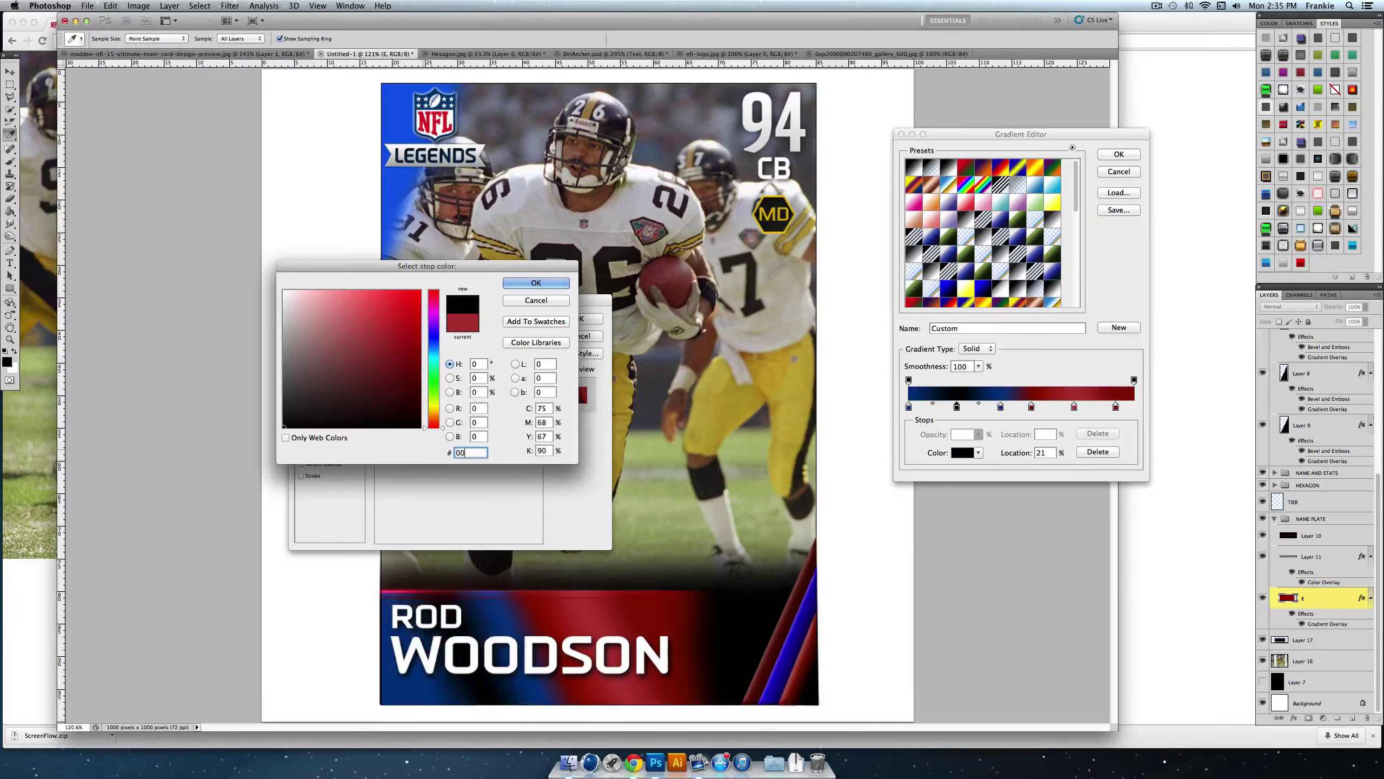
{"action": "type", "text": "553"}
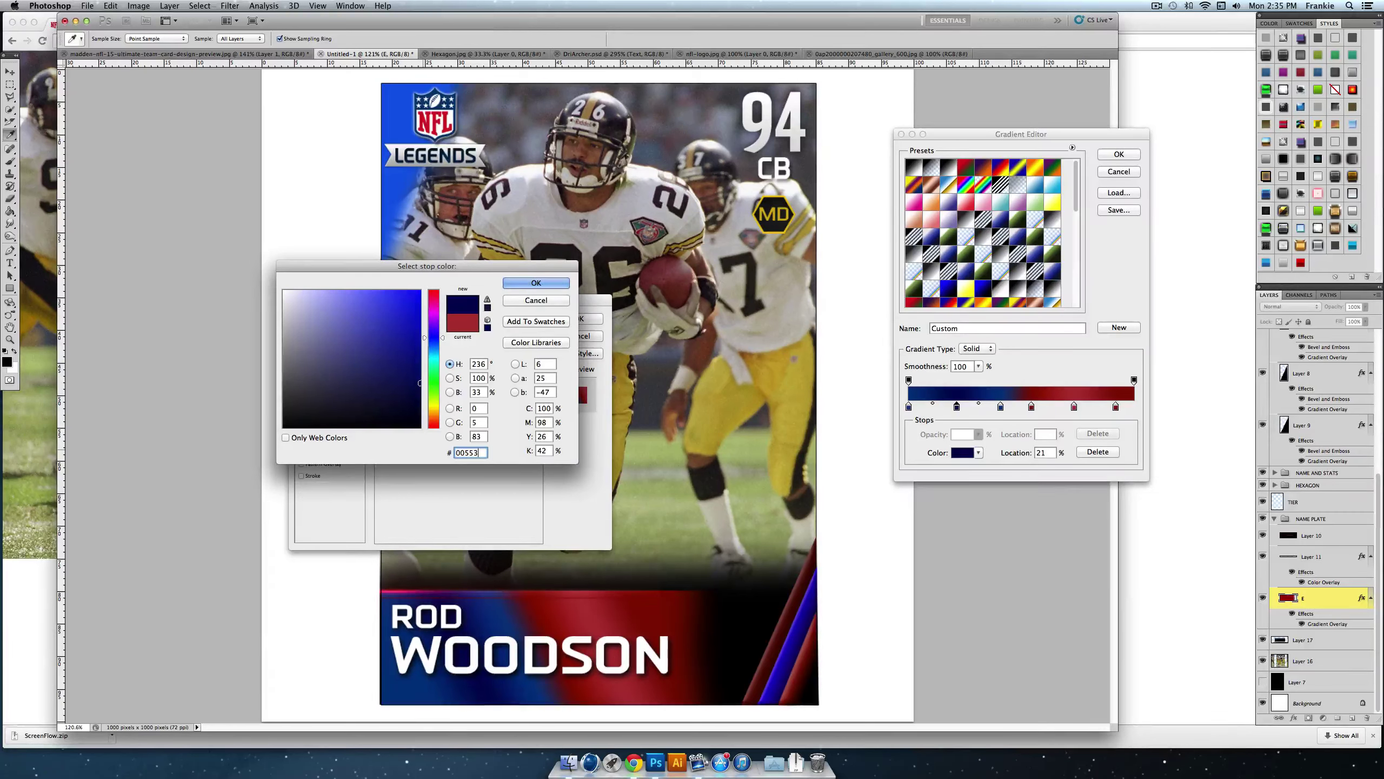
{"action": "type", "text": "3"}
{"action": "key", "text": "BackSpace"}
{"action": "key", "text": "BackSpace"}
{"action": "key", "text": "BackSpace"}
{"action": "key", "text": "BackSpace"}
{"action": "key", "text": "BackSpace"}
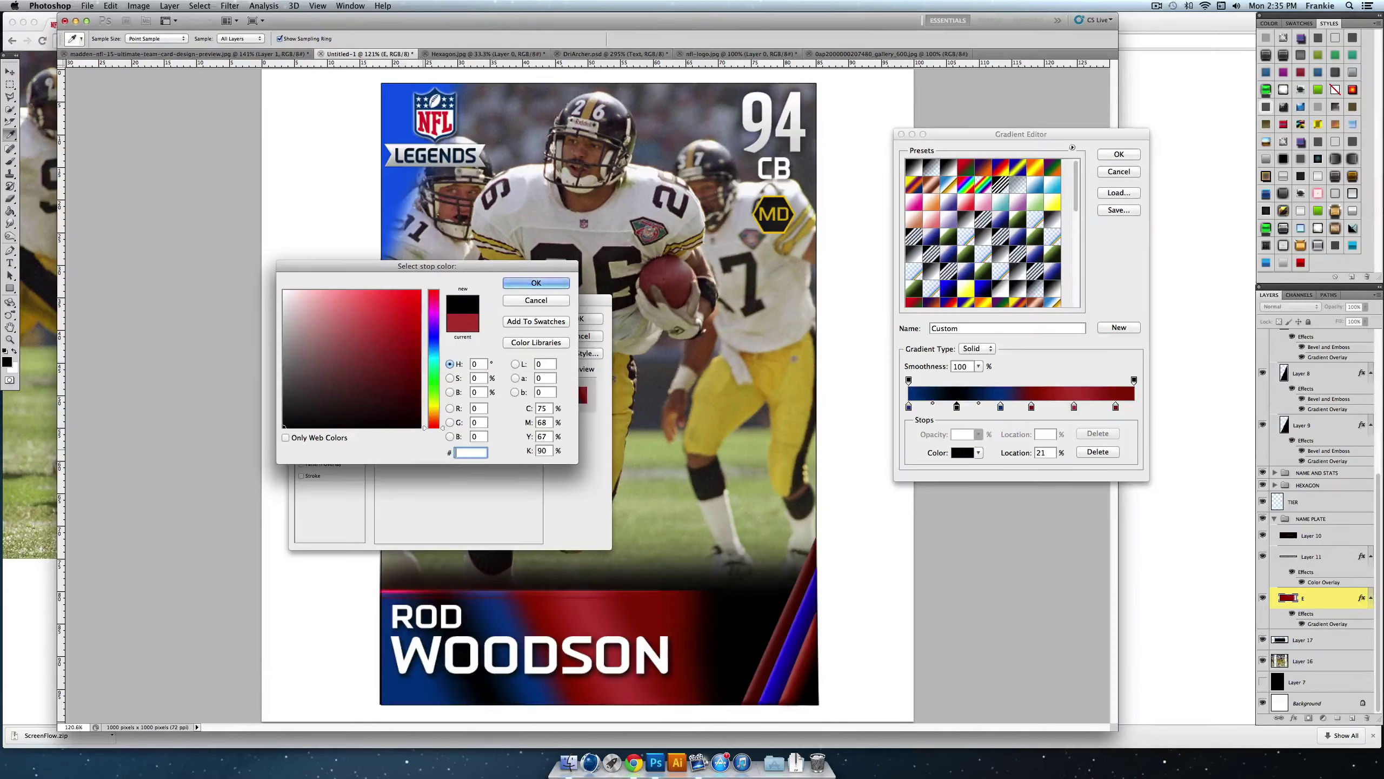
{"action": "type", "text": "840e00"}
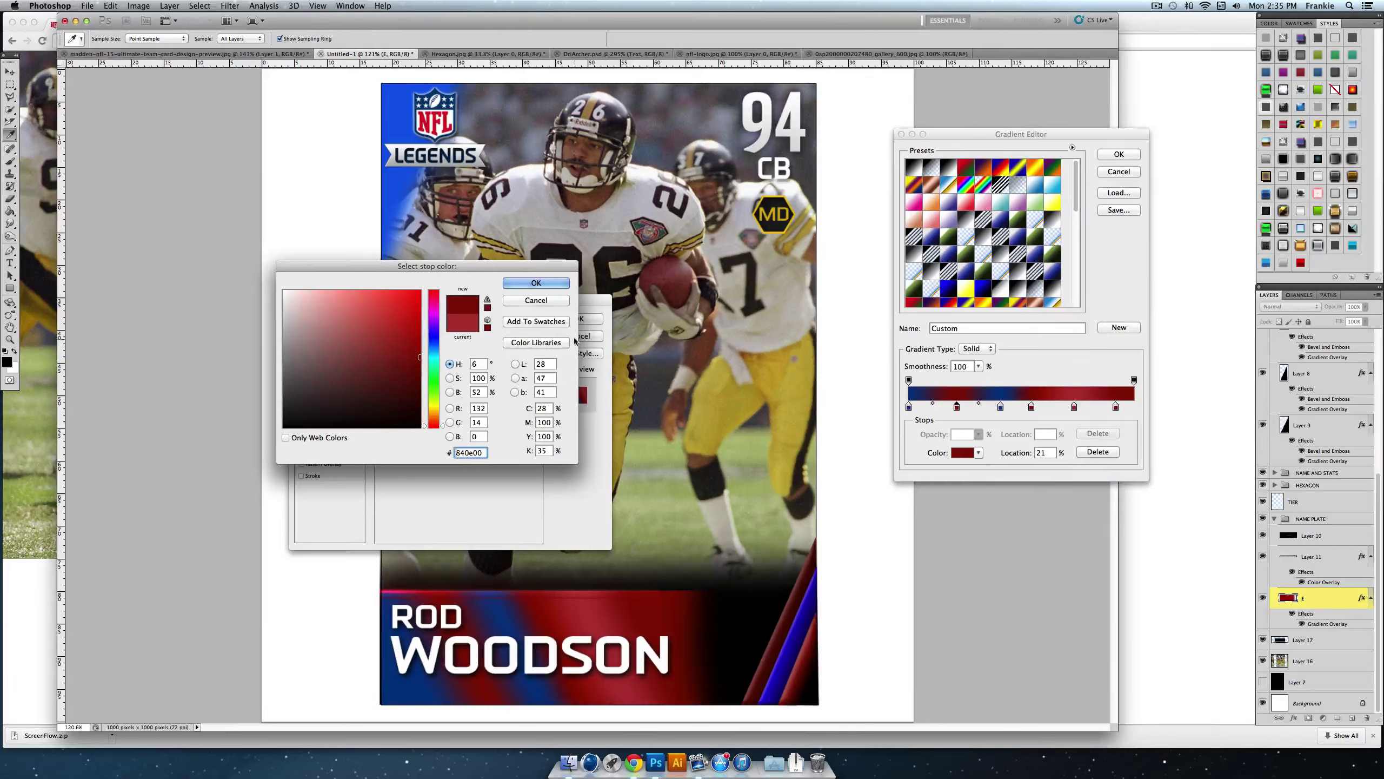
Step: Try the lighter blue 4a67b3 on the name plate gradient's 21% stop, then discard all the gradient color edits
{"action": "left_click_drag", "start_coordinate": [439, 367], "coordinate": [364, 331]}
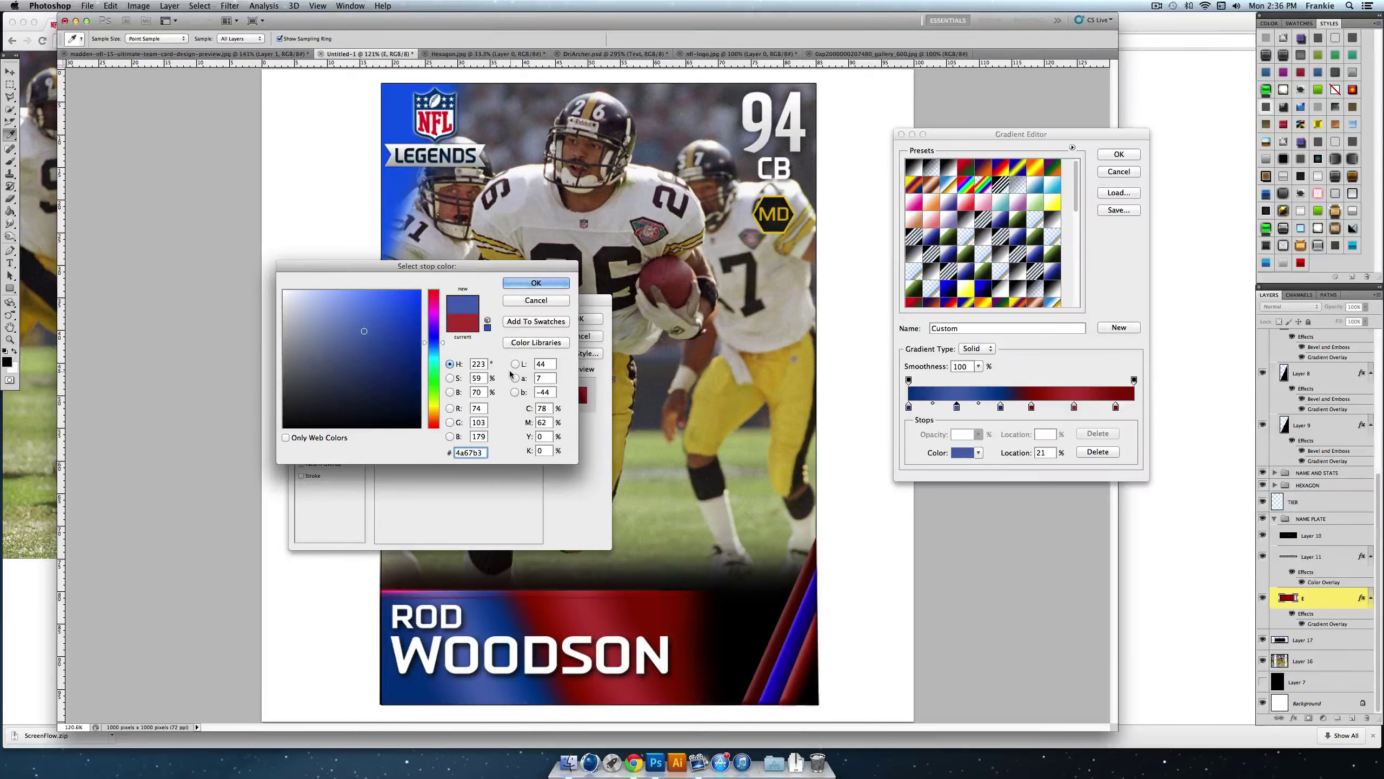
{"action": "left_click", "coordinate": [536, 282]}
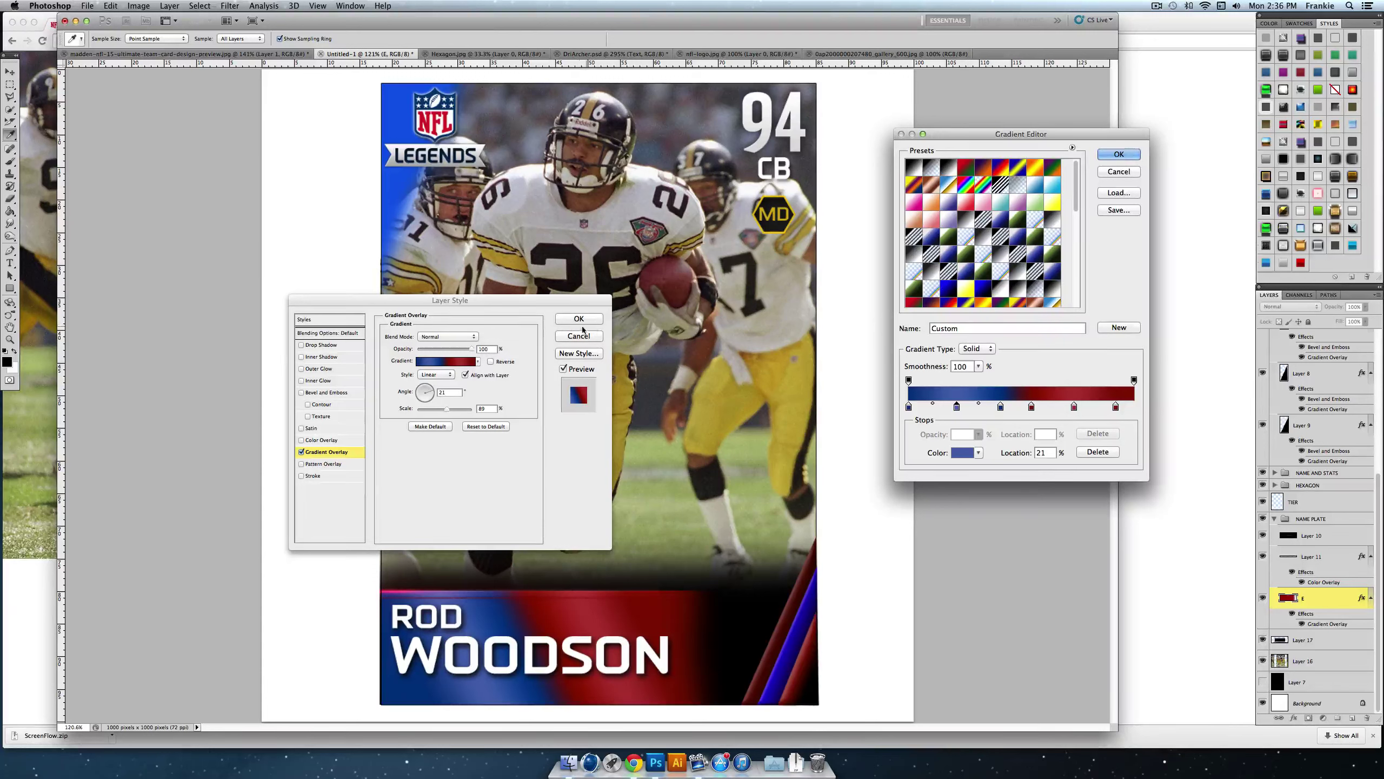
{"action": "left_click", "coordinate": [1118, 155]}
{"action": "left_click", "coordinate": [578, 319]}
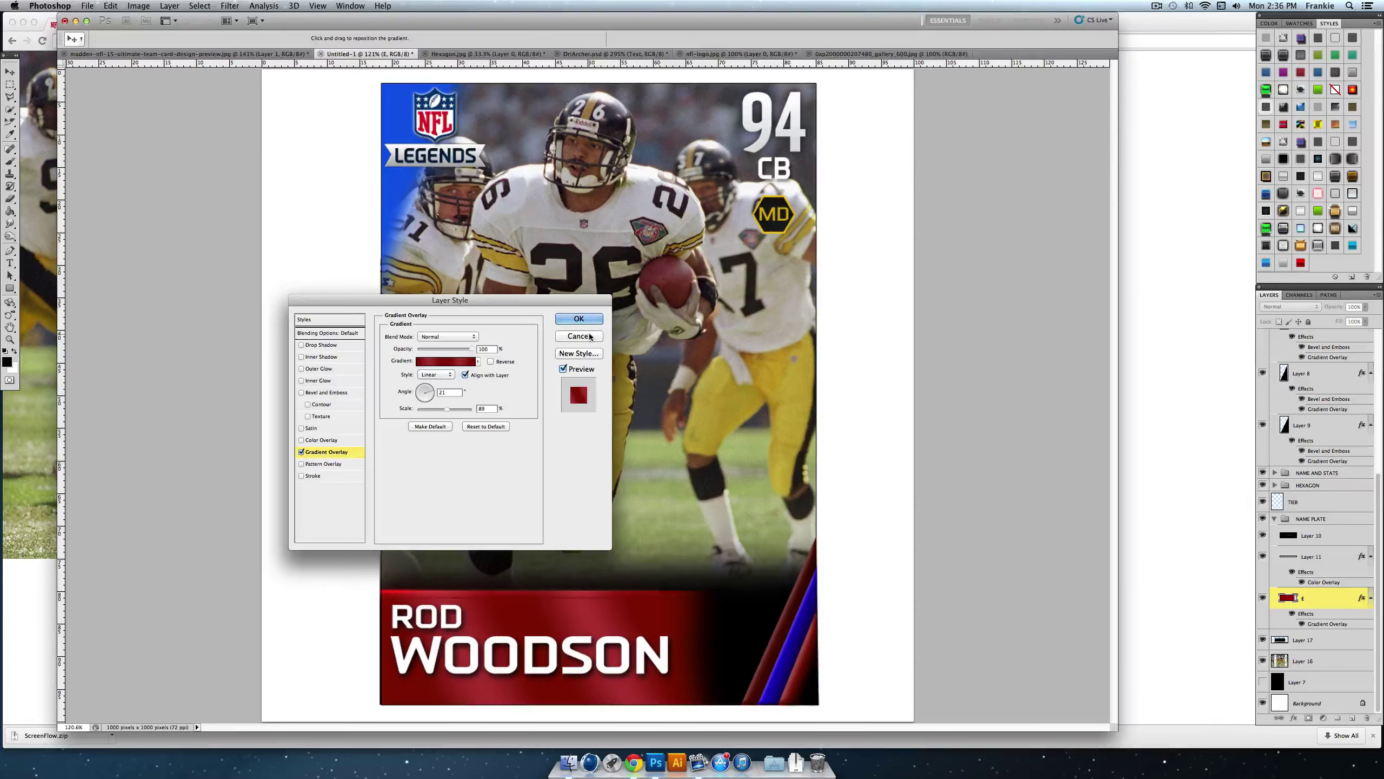
Step: Try colorizing the name plate layer with Hue/Saturation at hue 271 and saturation 25, and cancel the adjustment
{"action": "key", "text": "z"}
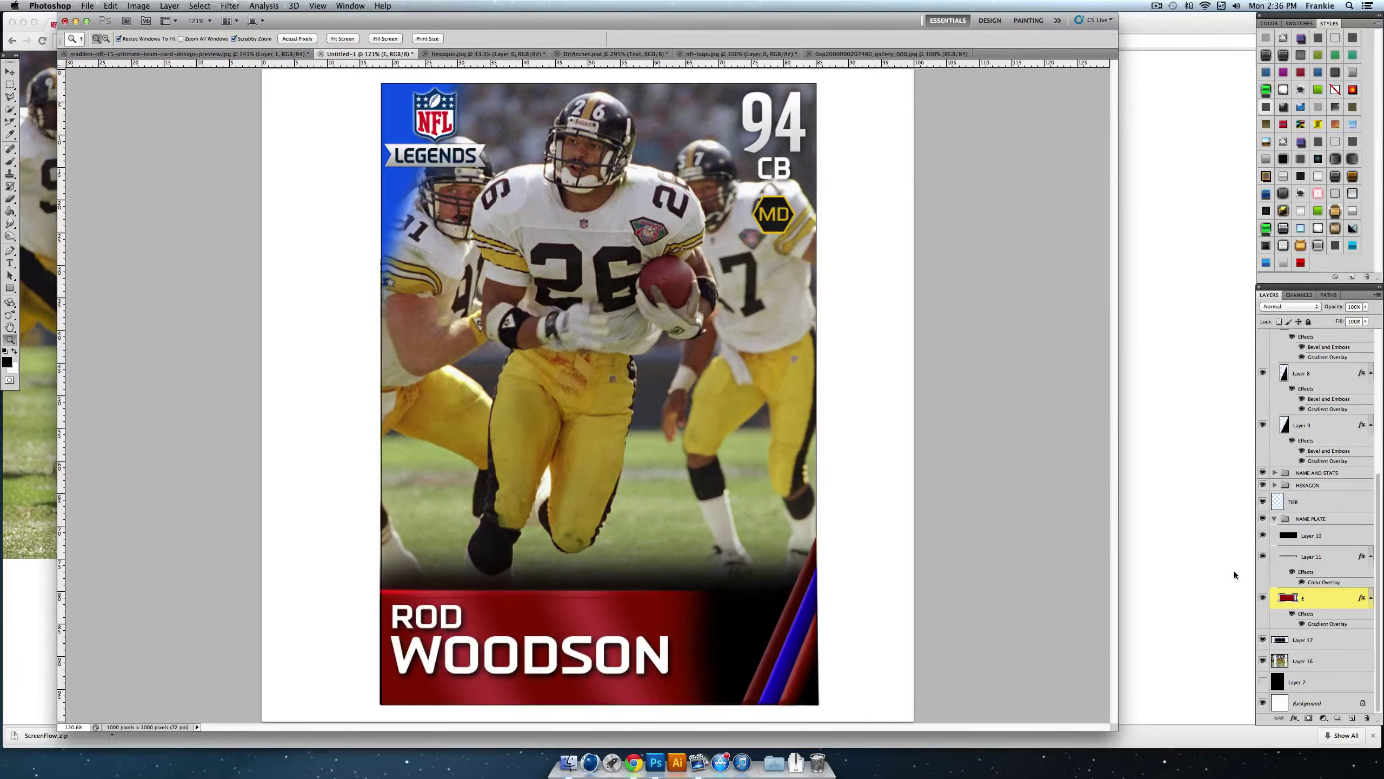
{"action": "key", "text": "ctrl+u"}
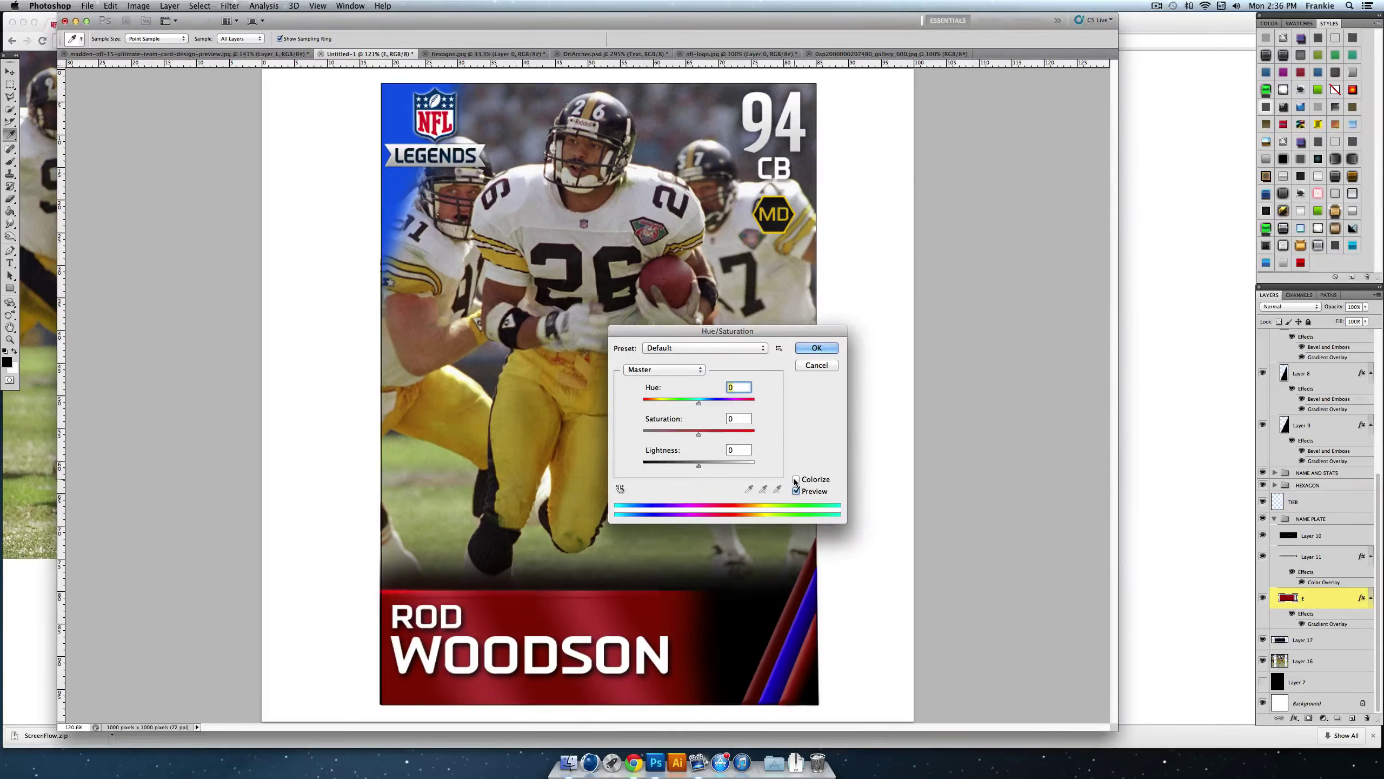
{"action": "left_click", "coordinate": [816, 348]}
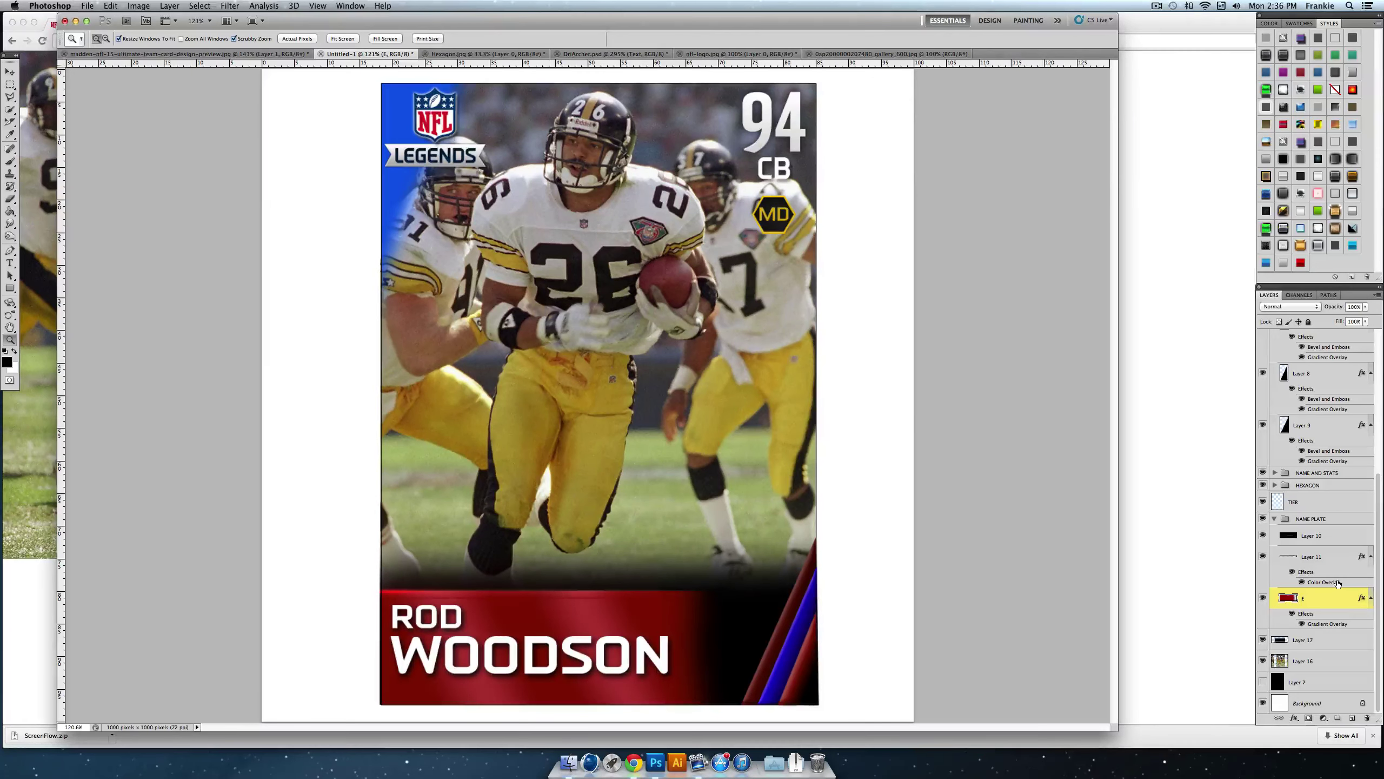
{"action": "key", "text": "ctrl+u"}
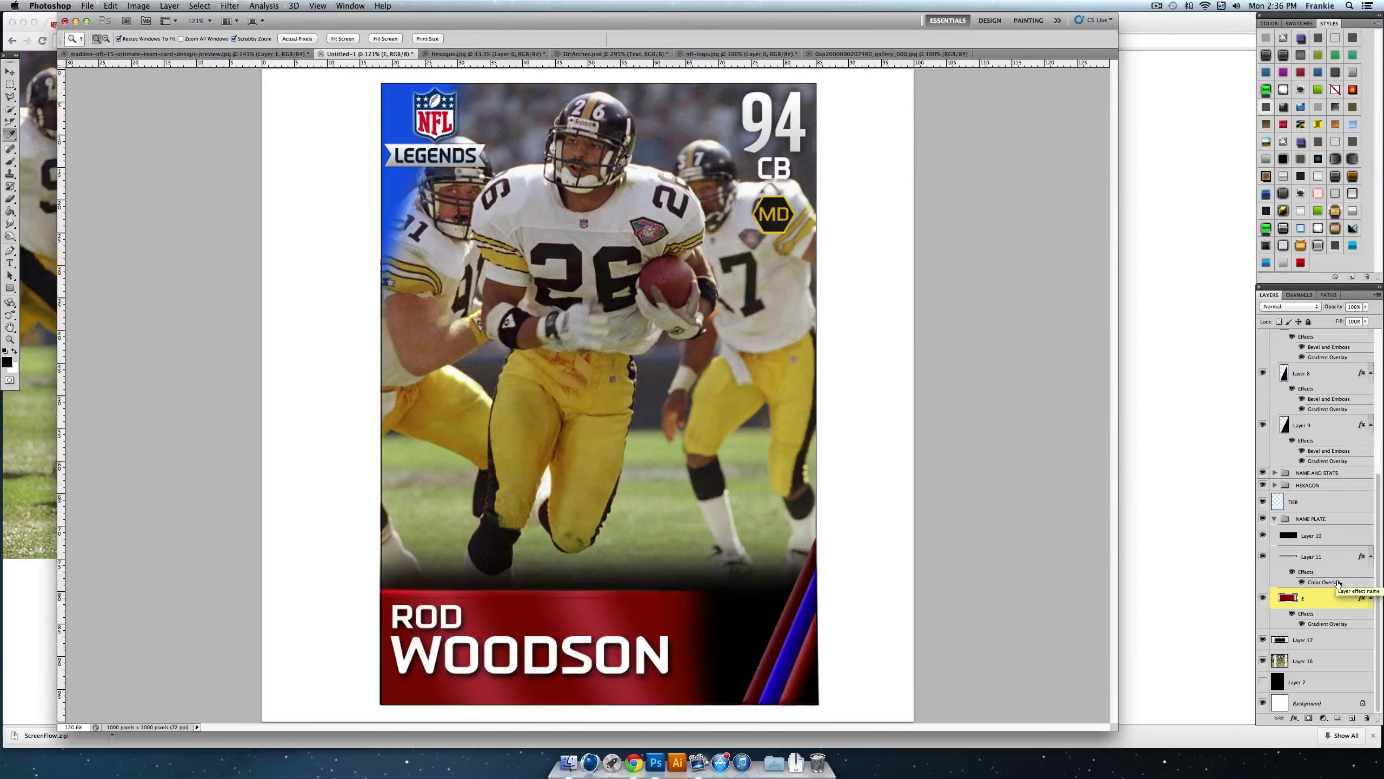
{"action": "left_click_drag", "start_coordinate": [757, 331], "coordinate": [630, 192]}
{"action": "left_click", "coordinate": [669, 340]}
{"action": "left_click_drag", "start_coordinate": [517, 263], "coordinate": [599, 267]}
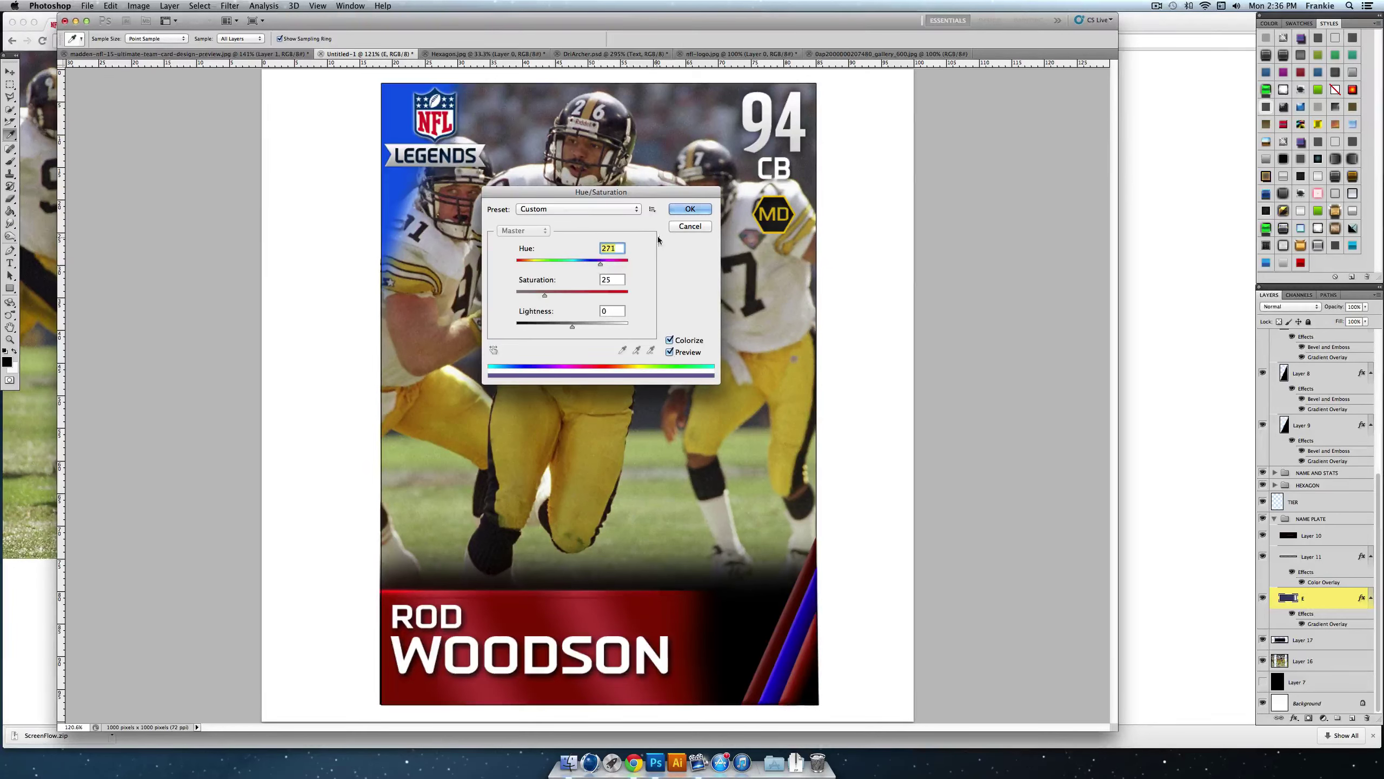
{"action": "left_click", "coordinate": [696, 229]}
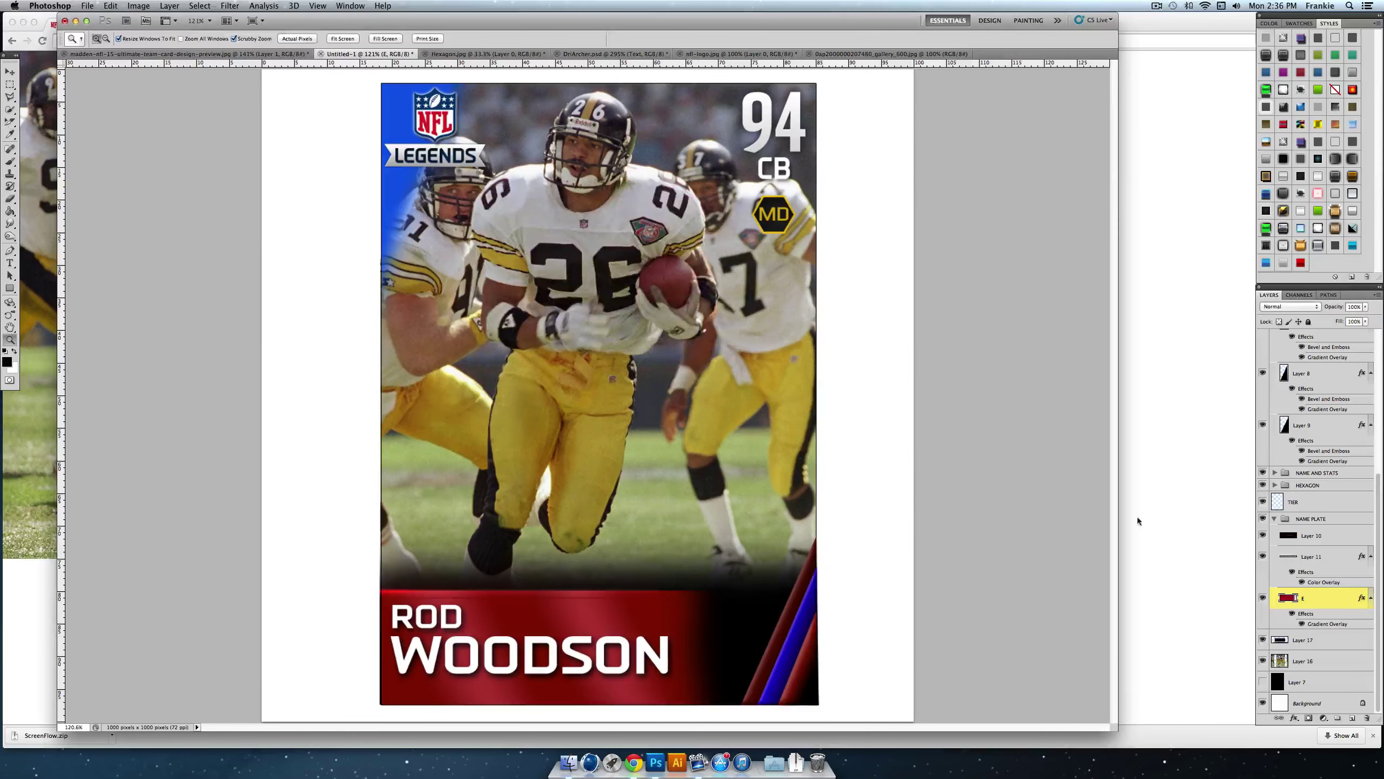
Step: Convert the name plate layer with the gradient overlay to a smart object and rasterize it into a plain layer
{"action": "right_click", "coordinate": [1315, 604]}
{"action": "left_click", "coordinate": [1297, 565]}
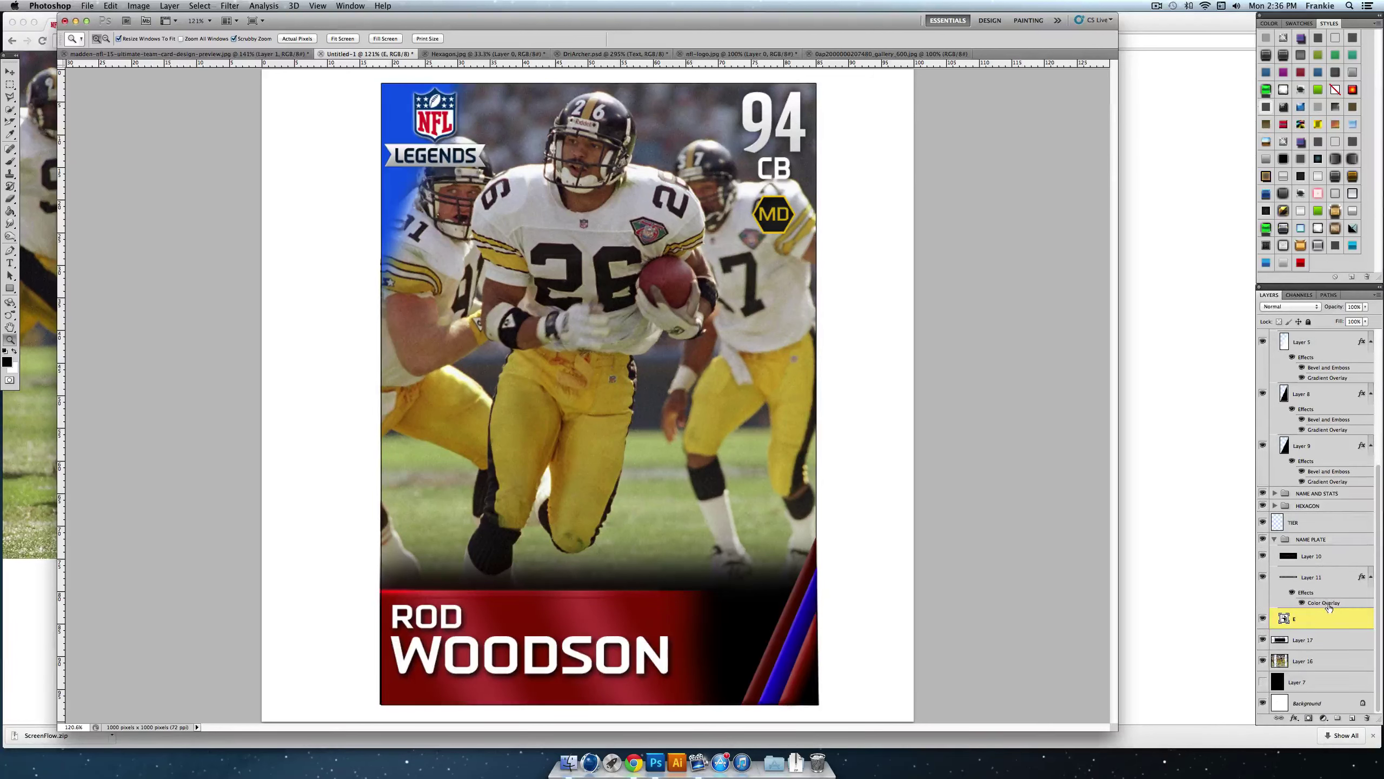
{"action": "right_click", "coordinate": [1317, 624]}
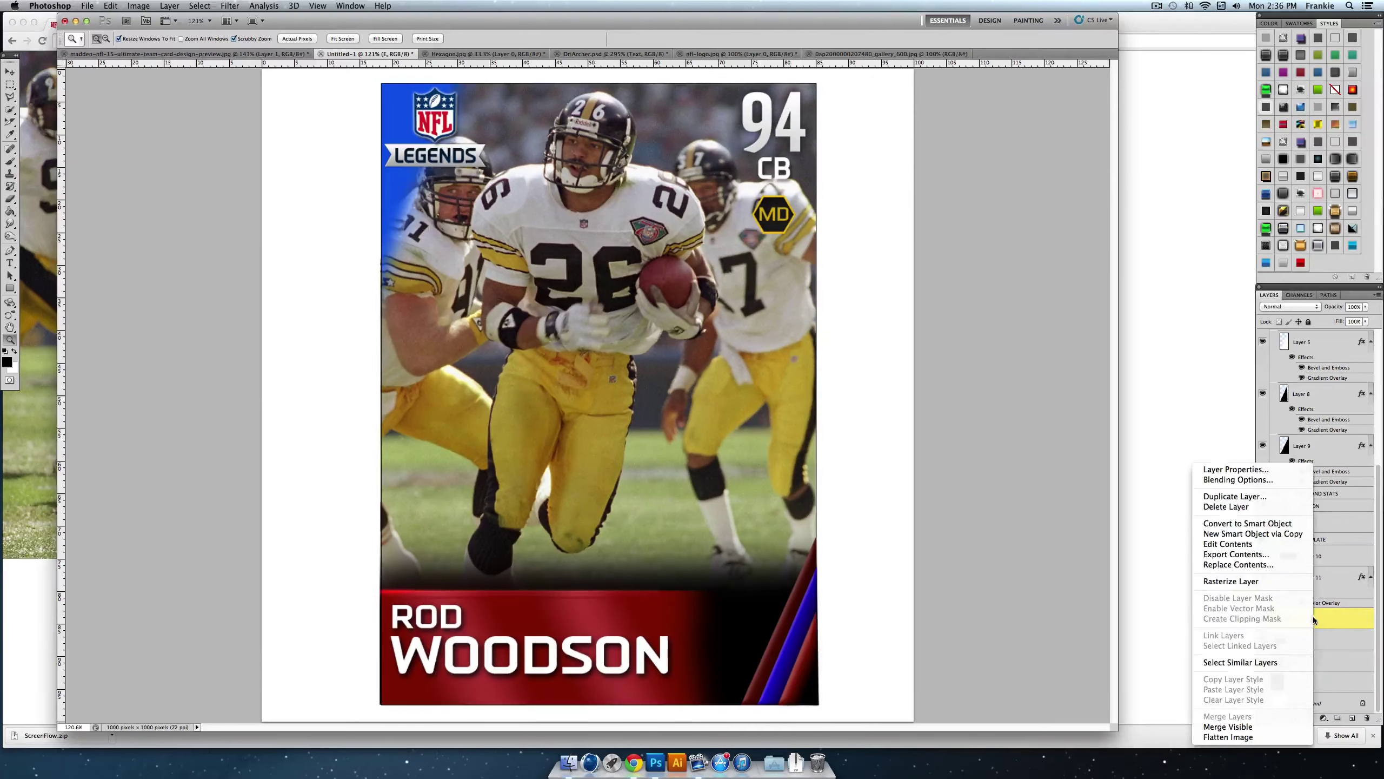
{"action": "left_click", "coordinate": [1270, 579]}
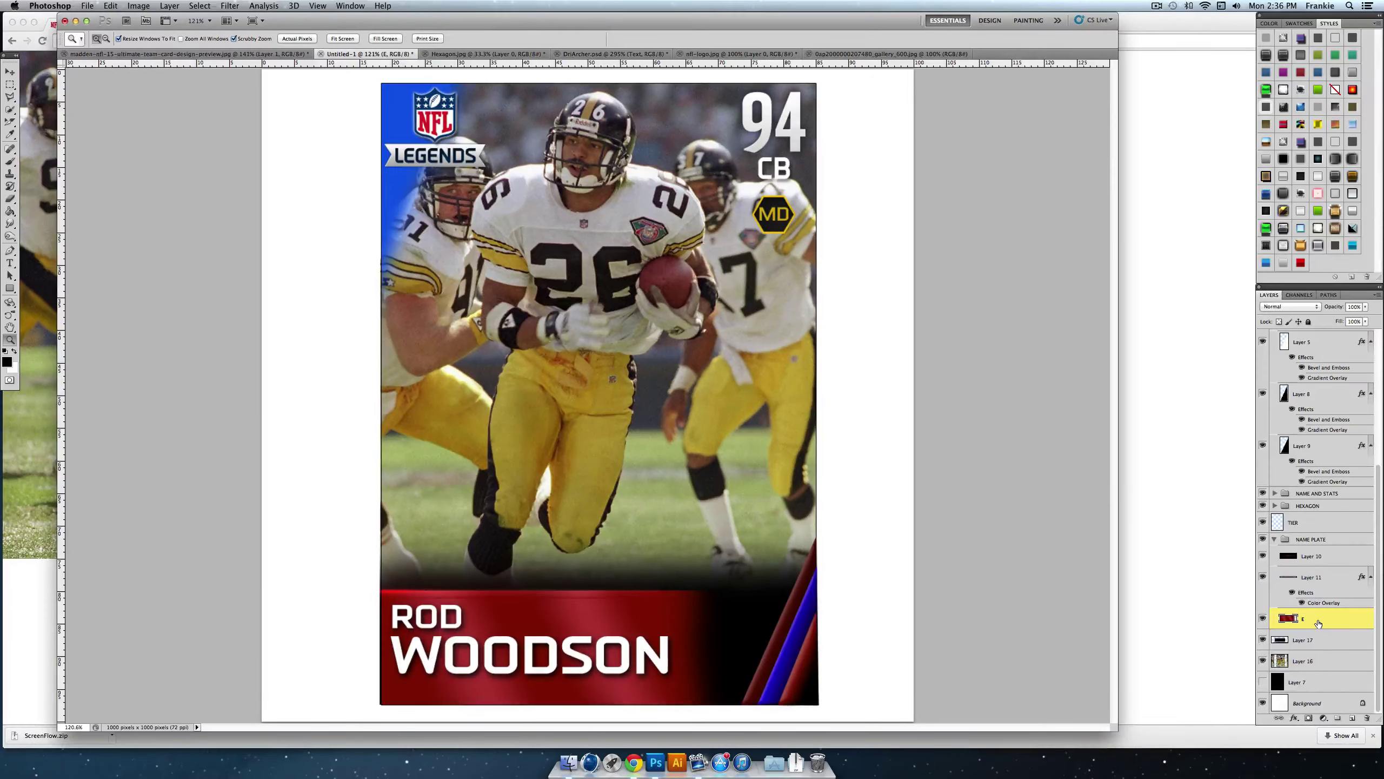
Step: Try colorizing the rasterized name plate blue with Hue/Saturation at hue 224 and saturation 100
{"action": "key", "text": "super+u"}
{"action": "left_click", "coordinate": [669, 339]}
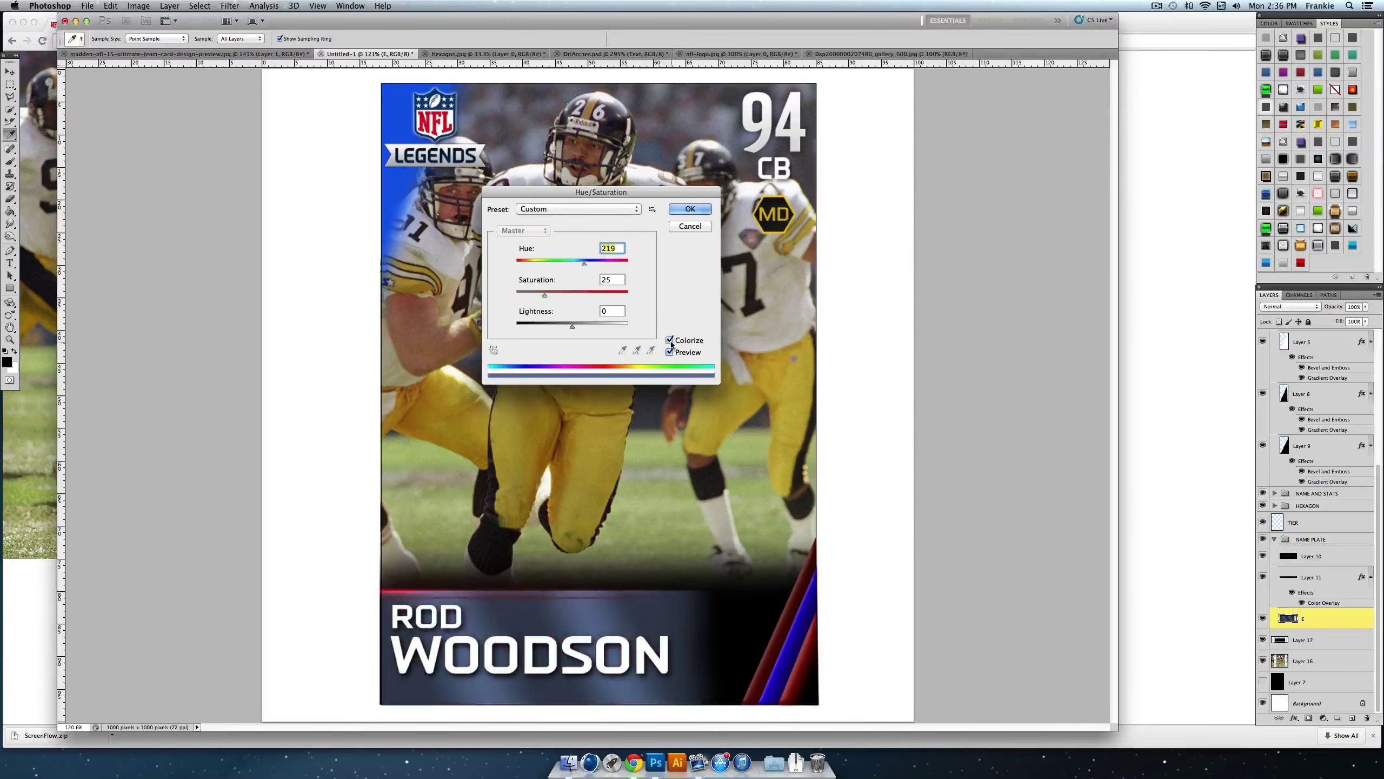
{"action": "left_click_drag", "start_coordinate": [580, 263], "coordinate": [587, 263]}
{"action": "left_click", "coordinate": [578, 295]}
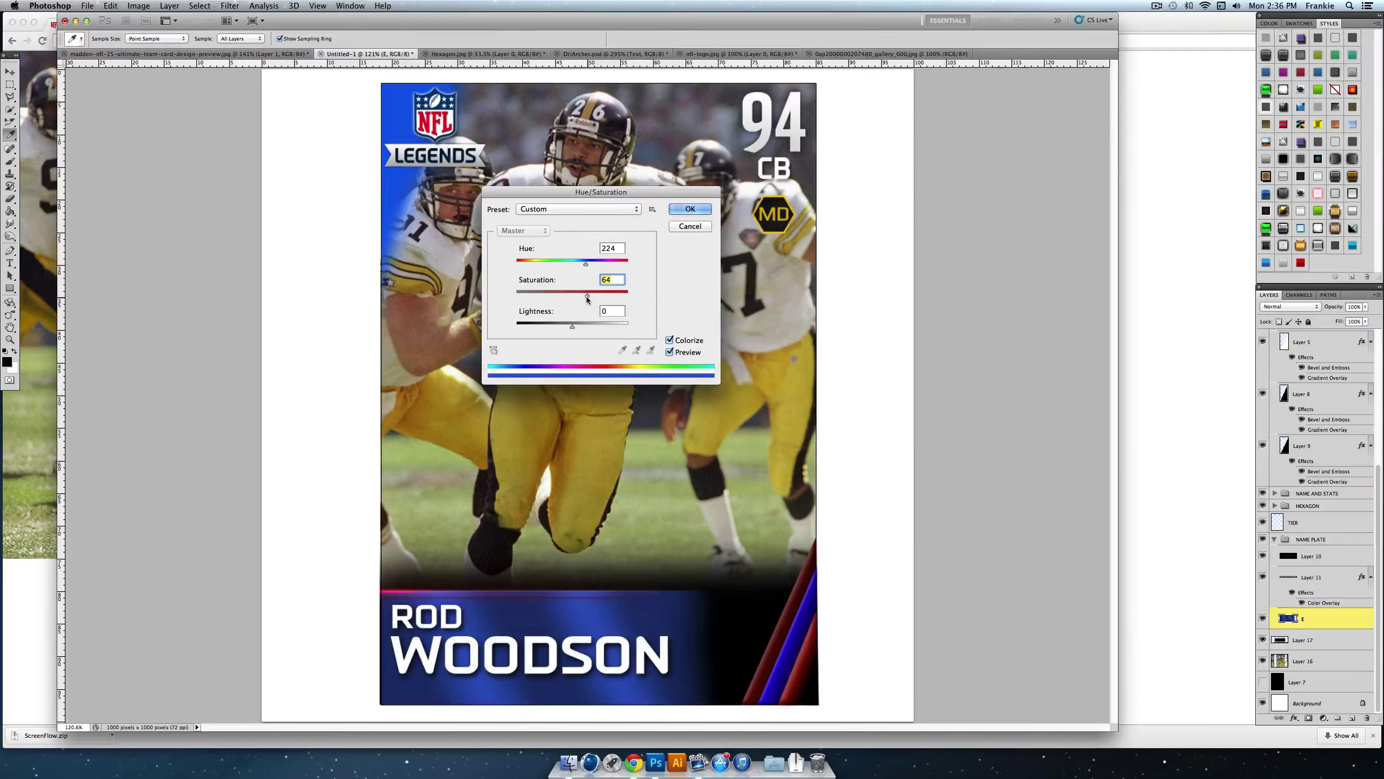
{"action": "left_click_drag", "start_coordinate": [579, 301], "coordinate": [646, 300]}
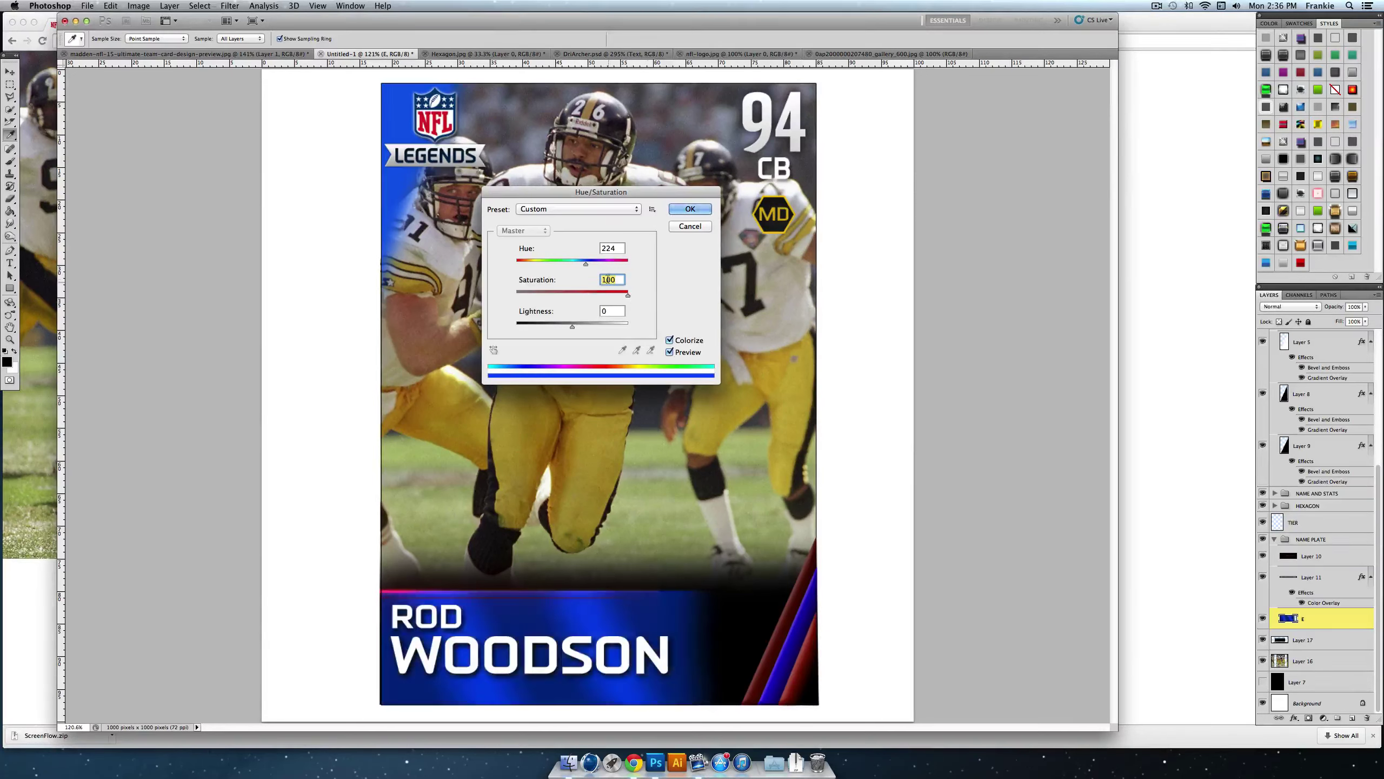
Step: Try a green name plate at hue 114 and saturation 58, and cancel the Hue/Saturation adjustment
{"action": "left_click_drag", "start_coordinate": [580, 267], "coordinate": [587, 296]}
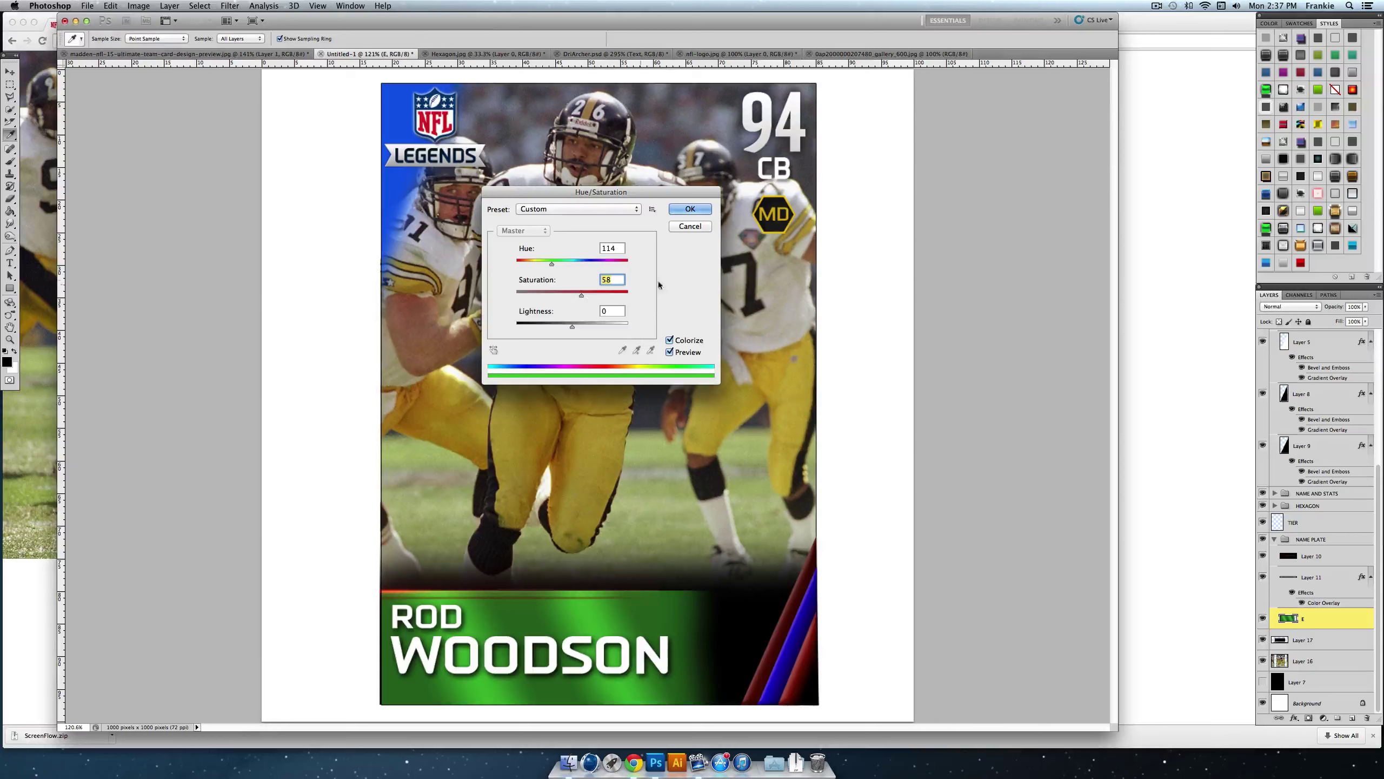
{"action": "left_click", "coordinate": [690, 226]}
{"action": "key", "text": "z"}
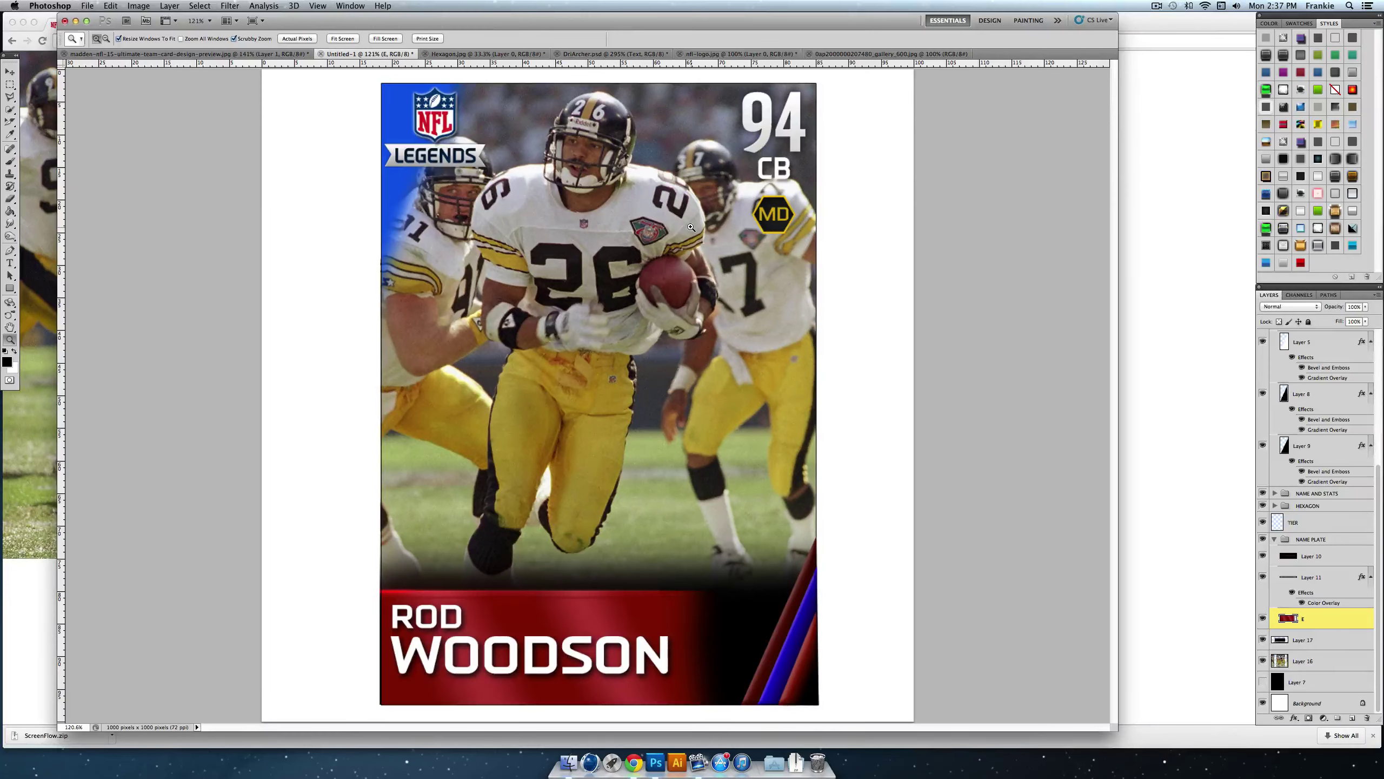